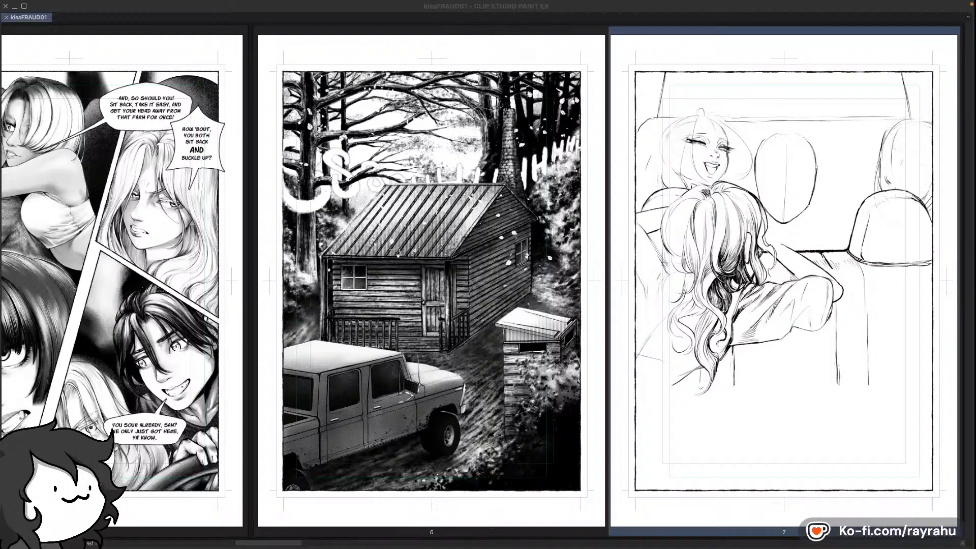
Open page 7 of the kissFRAUD01 comic at the wavy-haired woman
{"action": "left_click", "coordinate": [817, 215]}
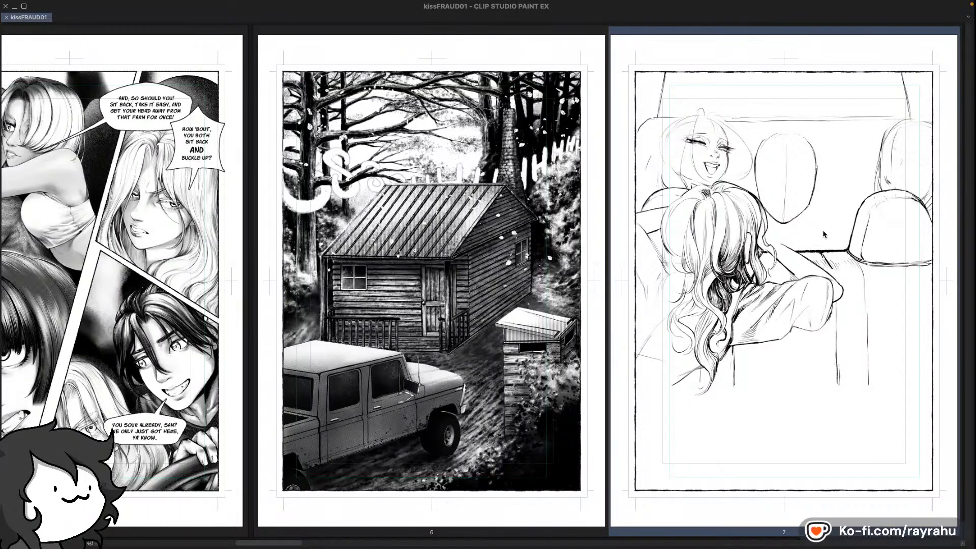
{"action": "double_click", "coordinate": [822, 230]}
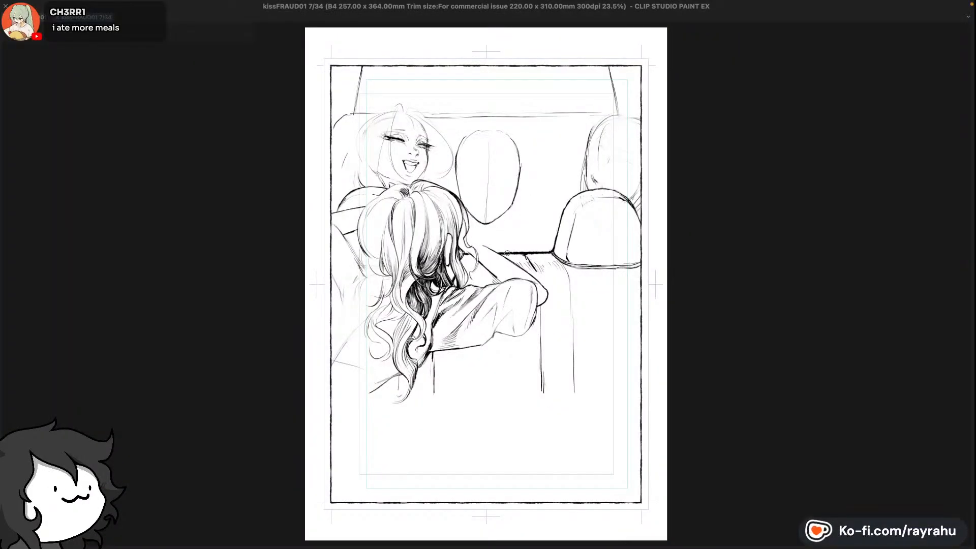
{"action": "scroll", "coordinate": [508, 249], "scroll_direction": "up", "scroll_amount": 1}
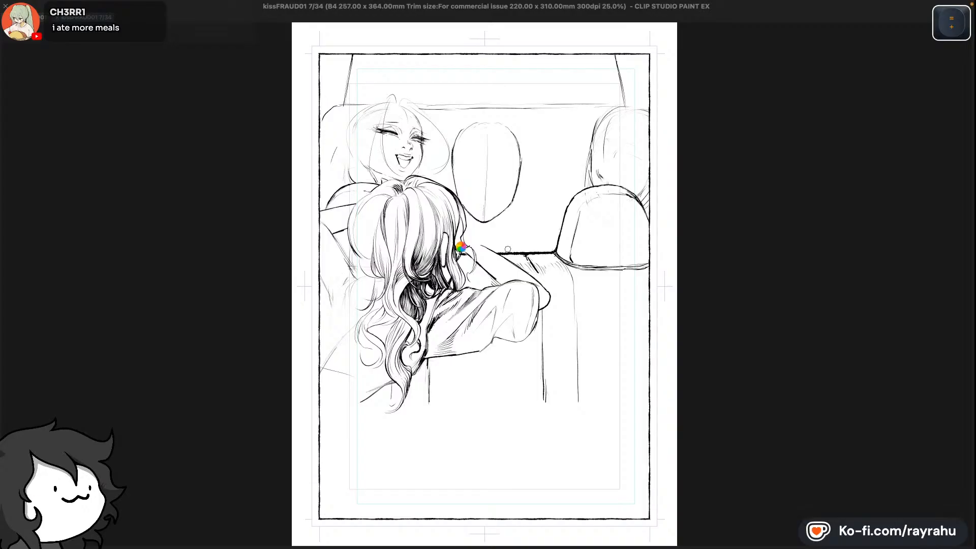
{"action": "scroll", "coordinate": [461, 248], "scroll_direction": "up", "scroll_amount": 3}
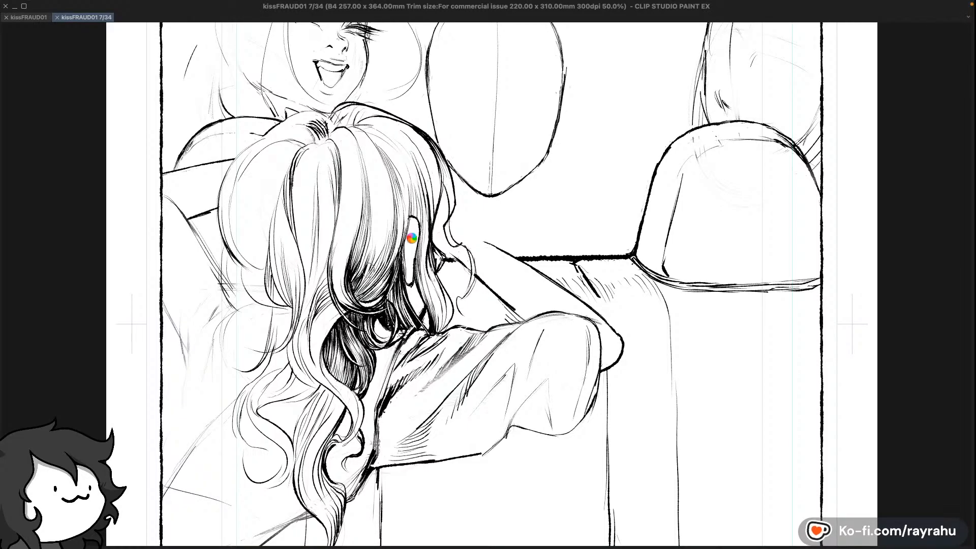
Add an ink stroke on Layer 1 to the dark hair beside the woman's raised hand
{"action": "left_click_drag", "start_coordinate": [399, 249], "coordinate": [386, 282]}
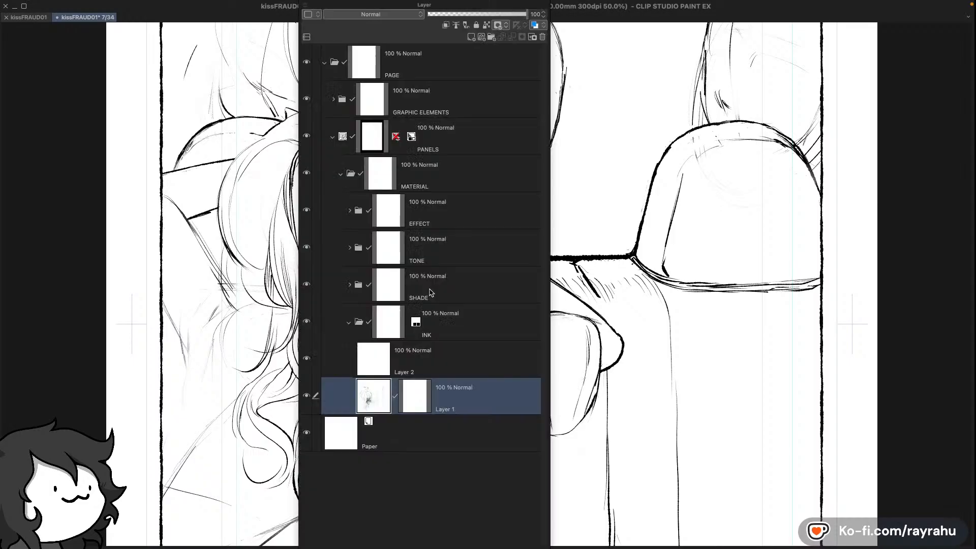
{"action": "key", "text": "l"}
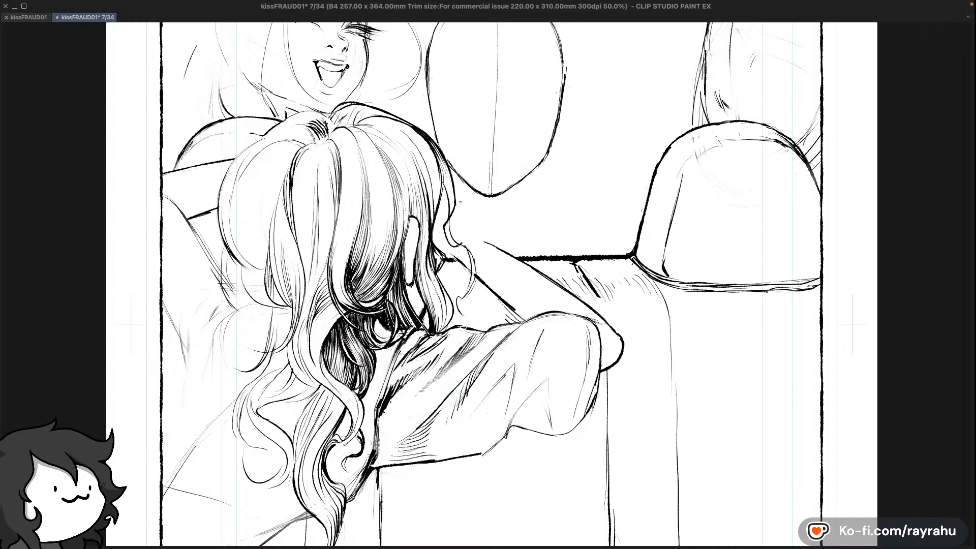
{"action": "scroll", "coordinate": [462, 202], "scroll_direction": "down", "scroll_amount": 1}
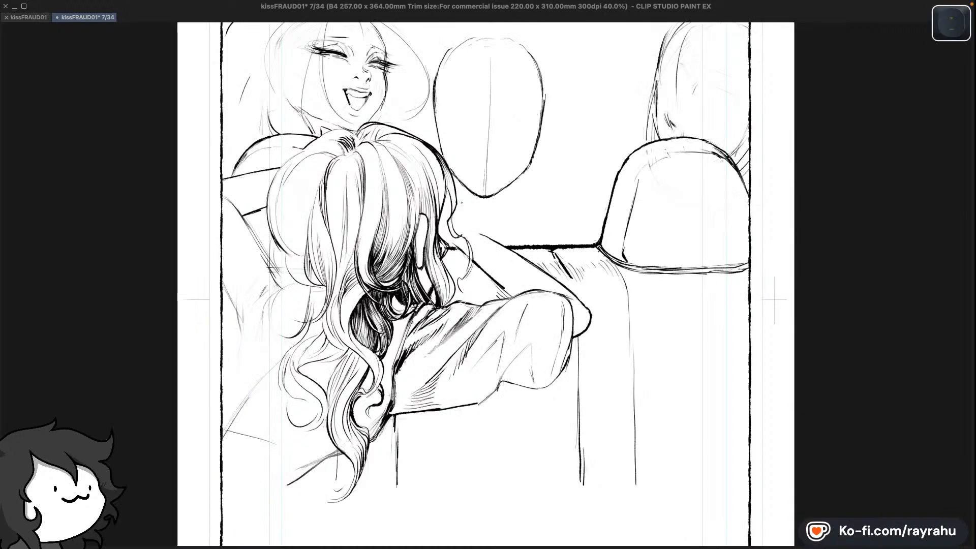
{"action": "left_click_drag", "start_coordinate": [420, 368], "coordinate": [421, 326]}
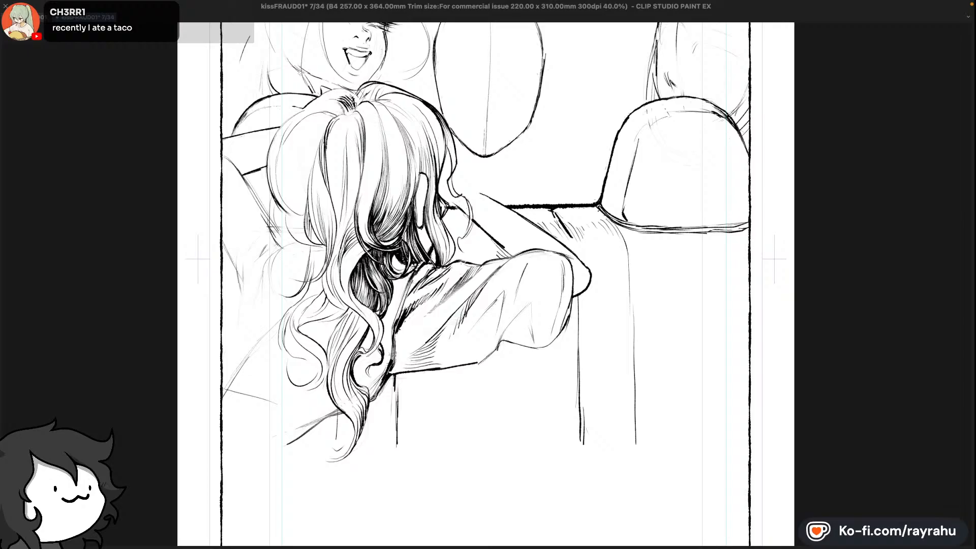
{"action": "key", "text": "equal"}
{"action": "key", "text": "space"}
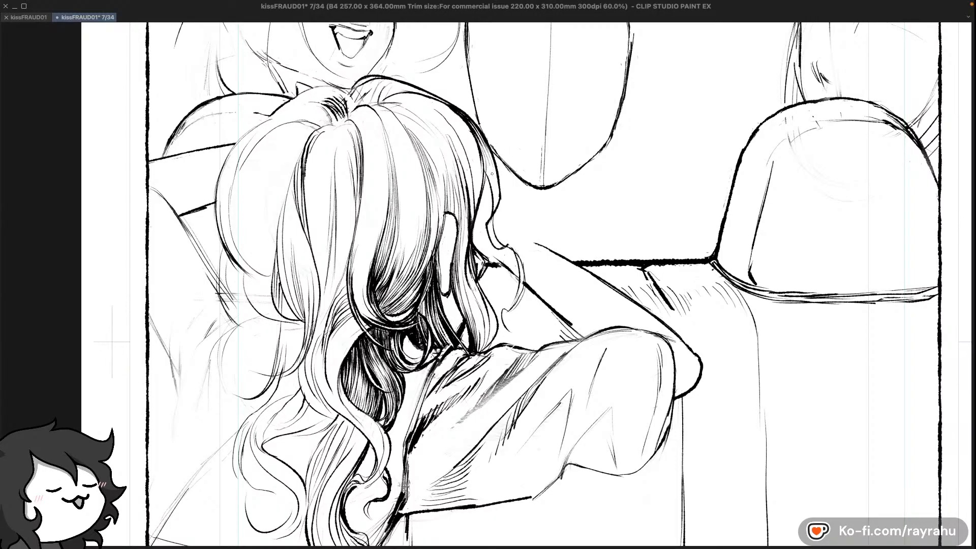
Undo the latest strokes on the wavy-haired woman and flip the canvas view horizontally
{"action": "key", "text": "super+z"}
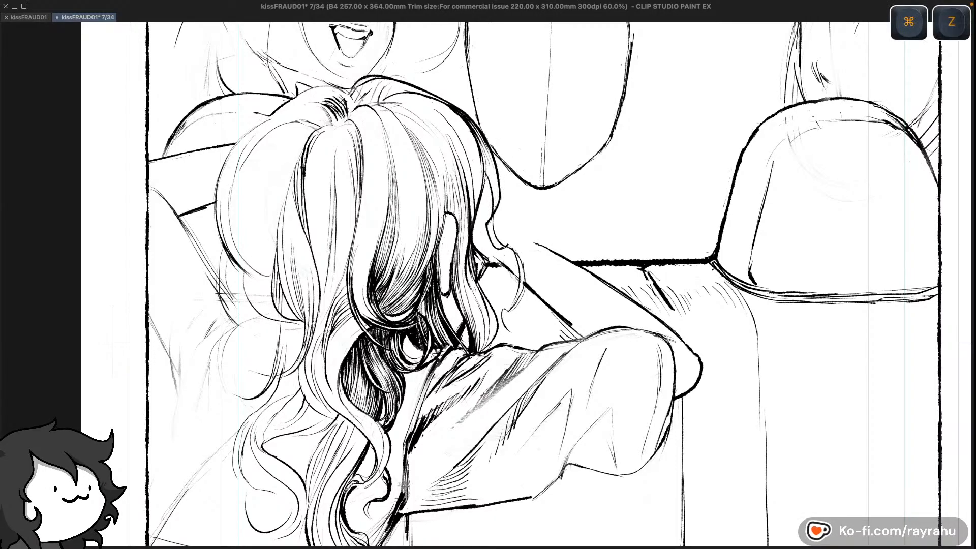
{"action": "key", "text": "super+z"}
{"action": "key", "text": "shift+minus"}
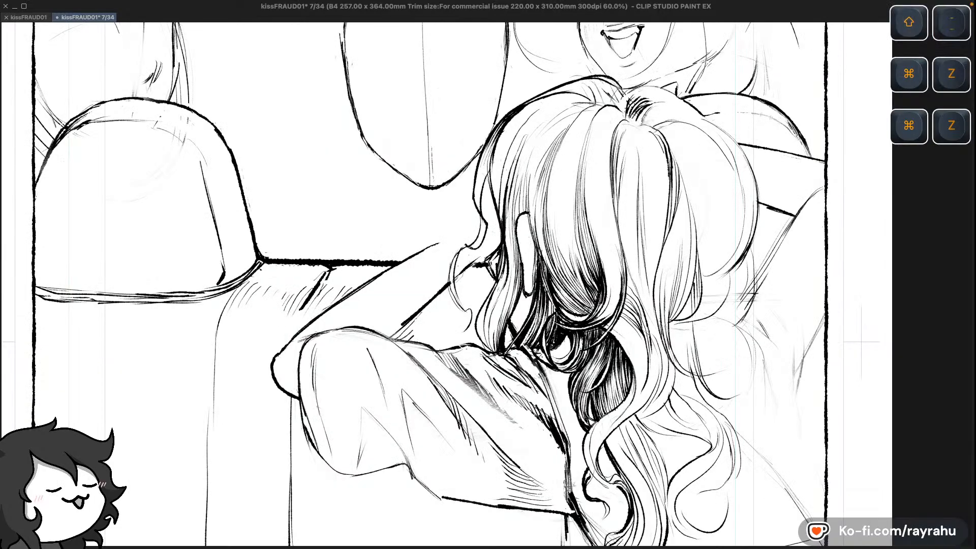
{"action": "key", "text": "super+z"}
{"action": "key", "text": "super+z"}
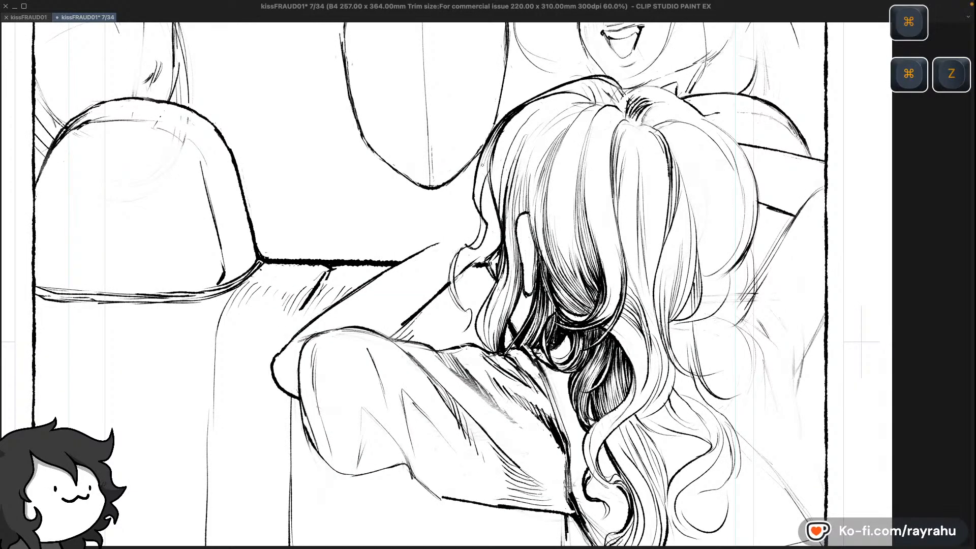
{"action": "key", "text": "super+z"}
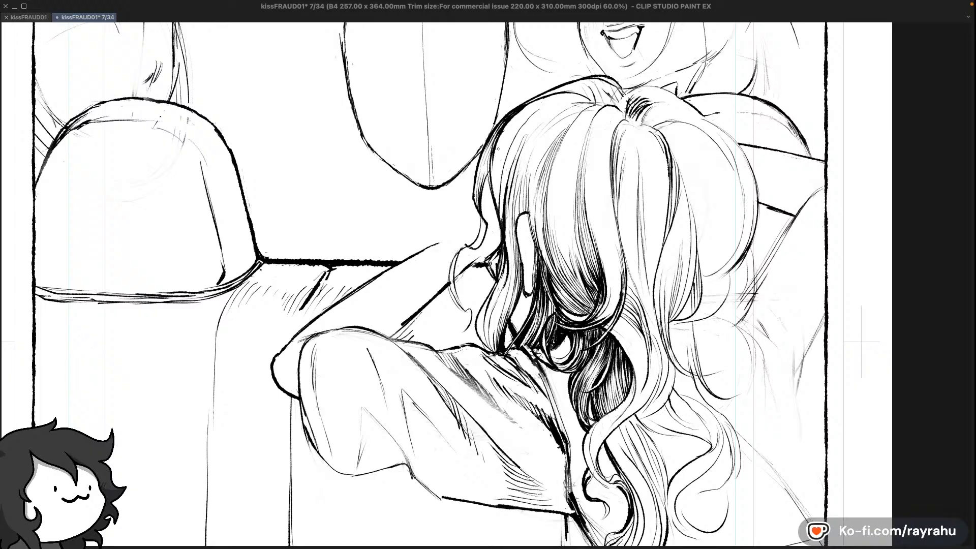
Refine the hair strands around the crown parting with short ink strokes, alternating between drawing and transparent colour
{"action": "key", "text": "super+z"}
{"action": "key", "text": "c"}
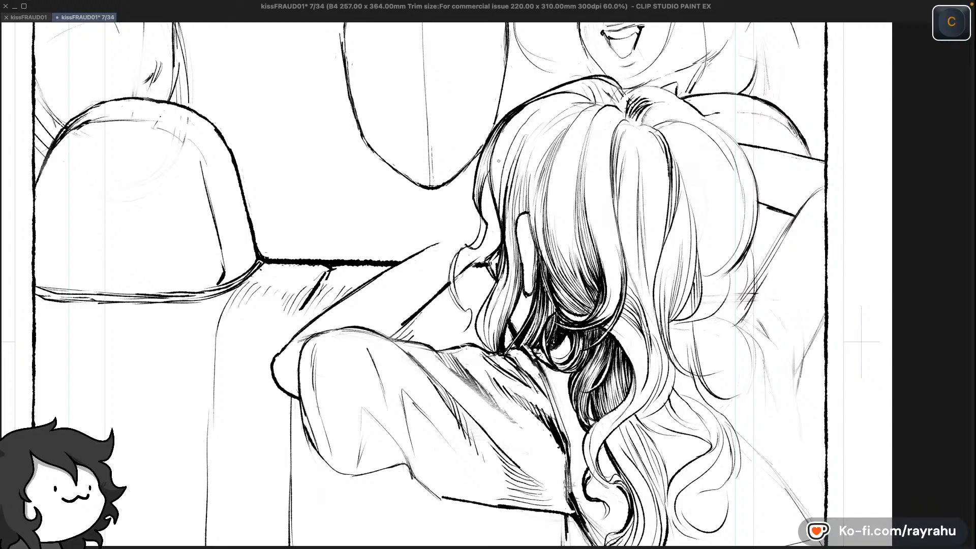
{"action": "key", "text": "super+z"}
{"action": "key", "text": "super+z"}
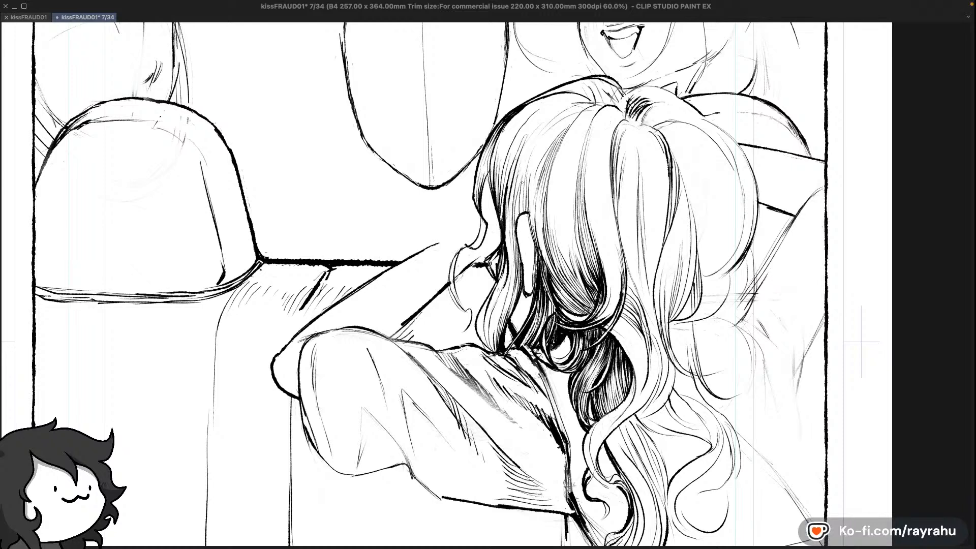
{"action": "key", "text": "super+z"}
{"action": "key", "text": "c"}
{"action": "left_click_drag", "start_coordinate": [637, 101], "coordinate": [625, 114]}
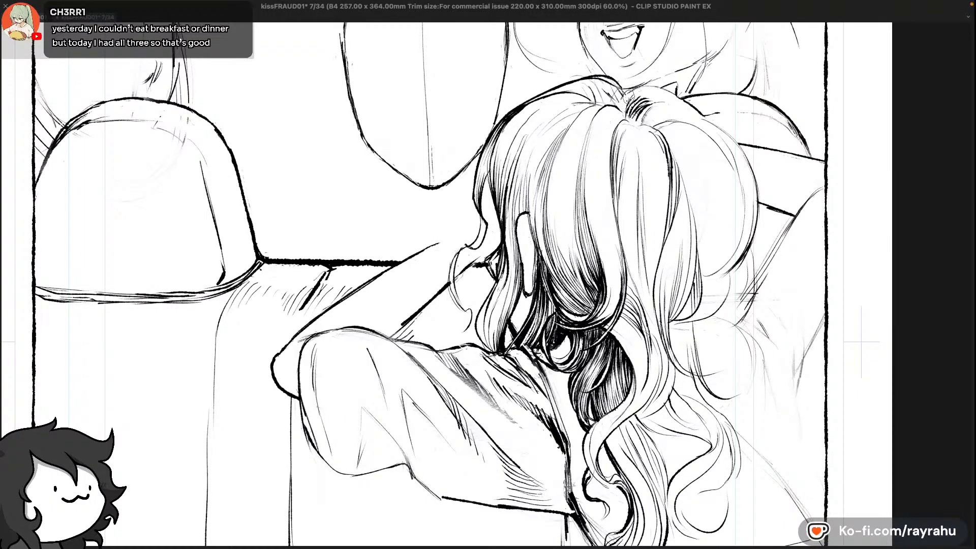
{"action": "left_click_drag", "start_coordinate": [636, 98], "coordinate": [631, 110]}
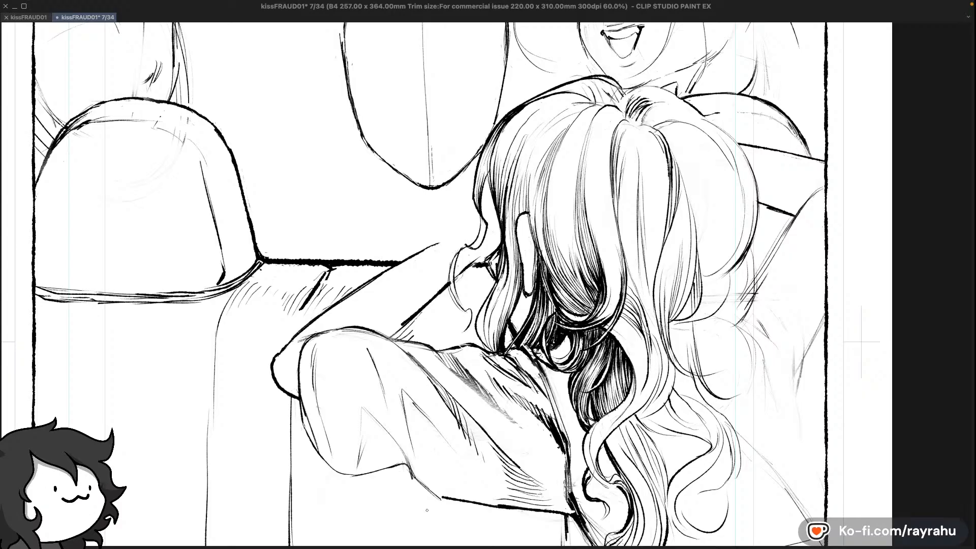
Try to extend the lower contour of the woman's forearm down to her sleeve, undoing the strokes
{"action": "key", "text": "space"}
{"action": "left_click_drag", "start_coordinate": [459, 396], "coordinate": [451, 334]}
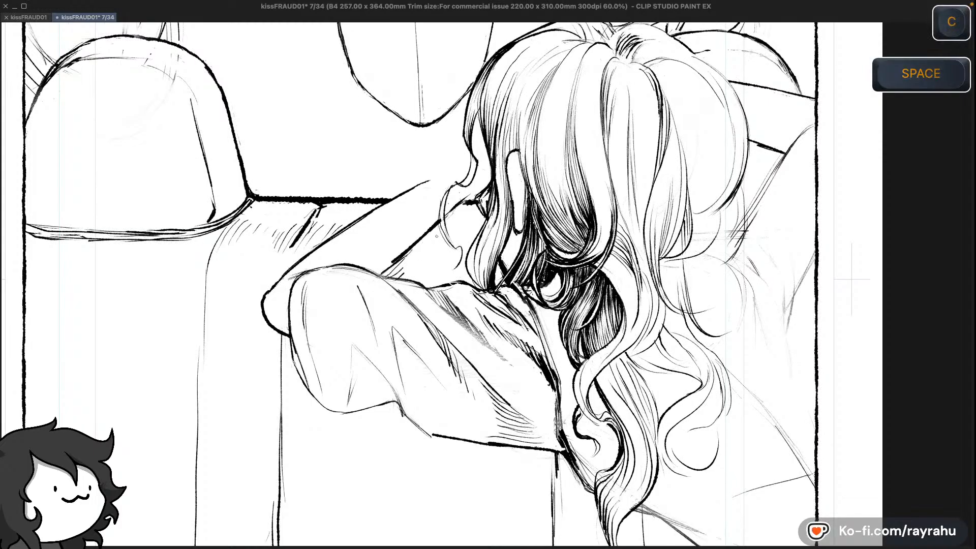
{"action": "key", "text": "c"}
{"action": "key", "text": "super+z"}
{"action": "key", "text": "super+z"}
{"action": "key", "text": "super+z"}
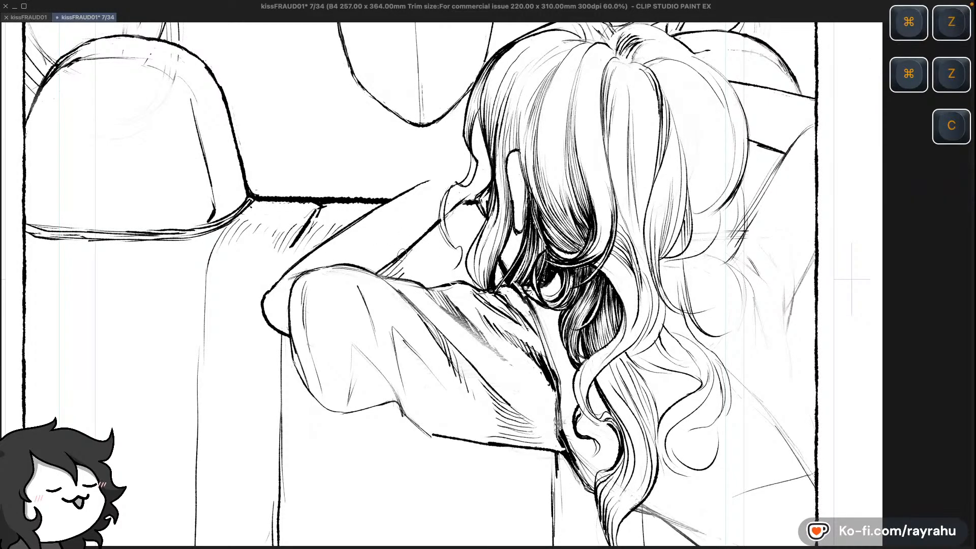
{"action": "left_click_drag", "start_coordinate": [375, 275], "coordinate": [419, 240]}
{"action": "key", "text": "super+z"}
{"action": "left_click_drag", "start_coordinate": [374, 274], "coordinate": [409, 246]}
{"action": "key", "text": "super+z"}
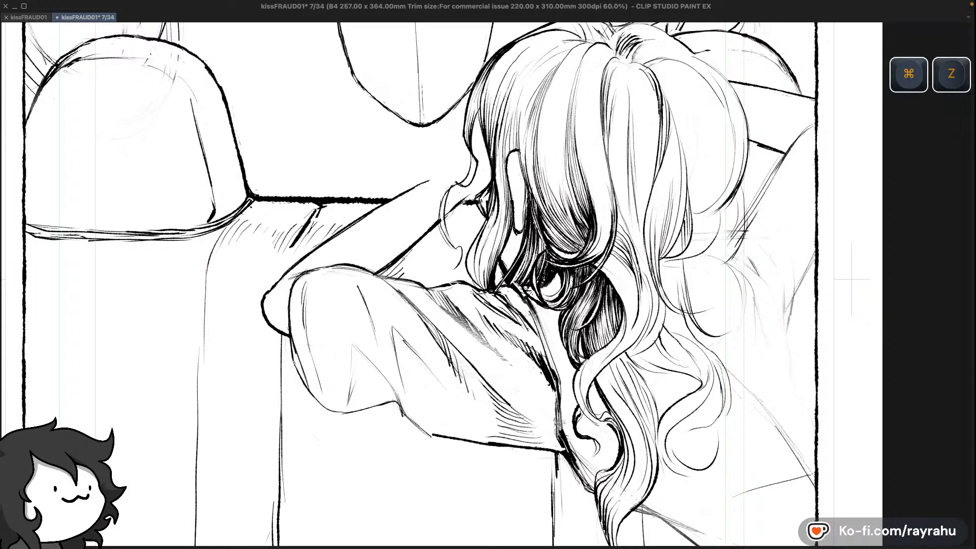
{"action": "key", "text": "super+z"}
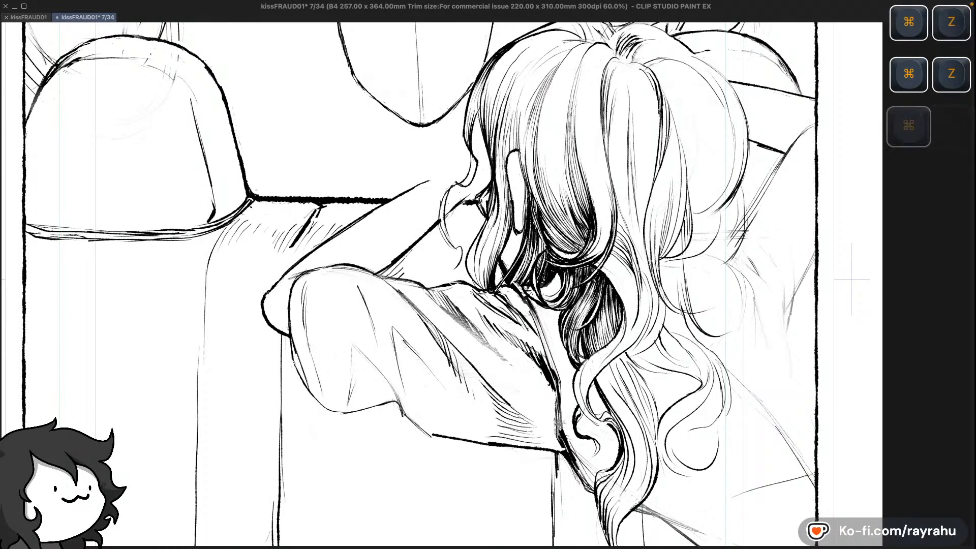
Rework the outer forearm and elbow outline, alternating between drawing and transparent colour and undoing stray strokes
{"action": "key", "text": "c"}
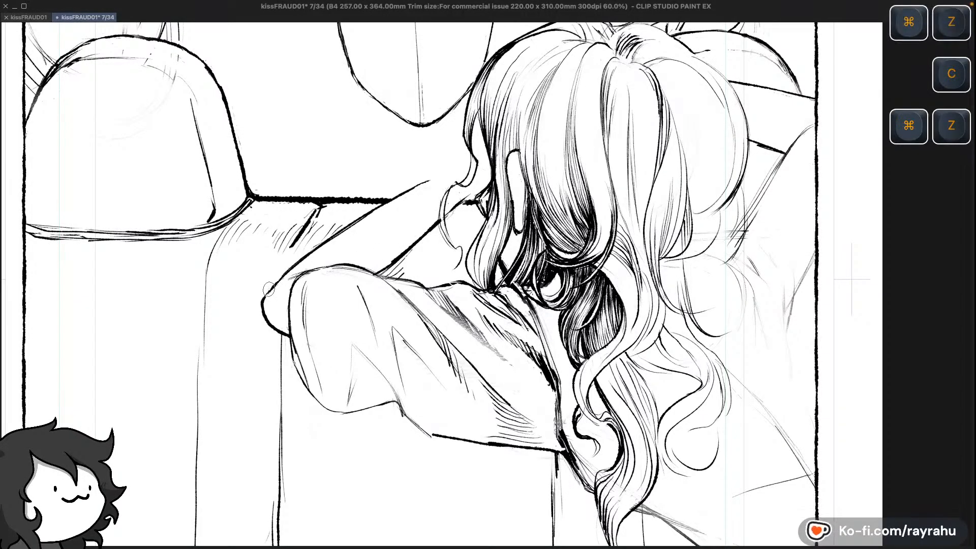
{"action": "key", "text": "c"}
{"action": "key", "text": "super+z"}
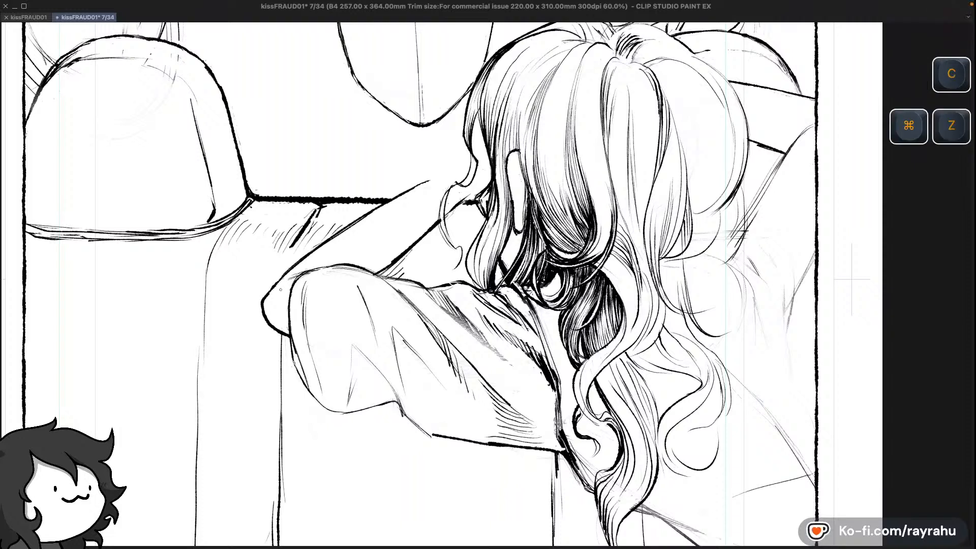
{"action": "key", "text": "c"}
{"action": "key", "text": "c"}
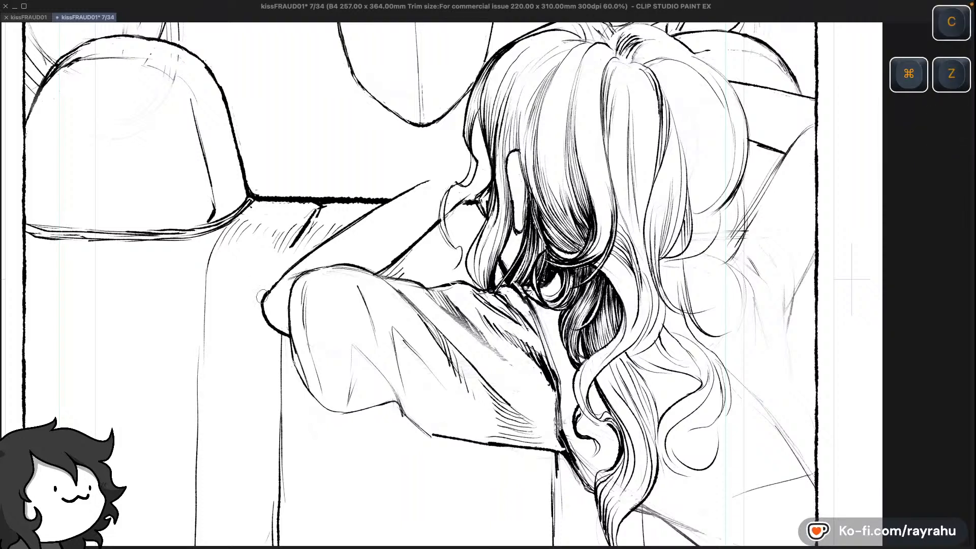
{"action": "left_click_drag", "start_coordinate": [326, 245], "coordinate": [279, 283]}
{"action": "key", "text": "c"}
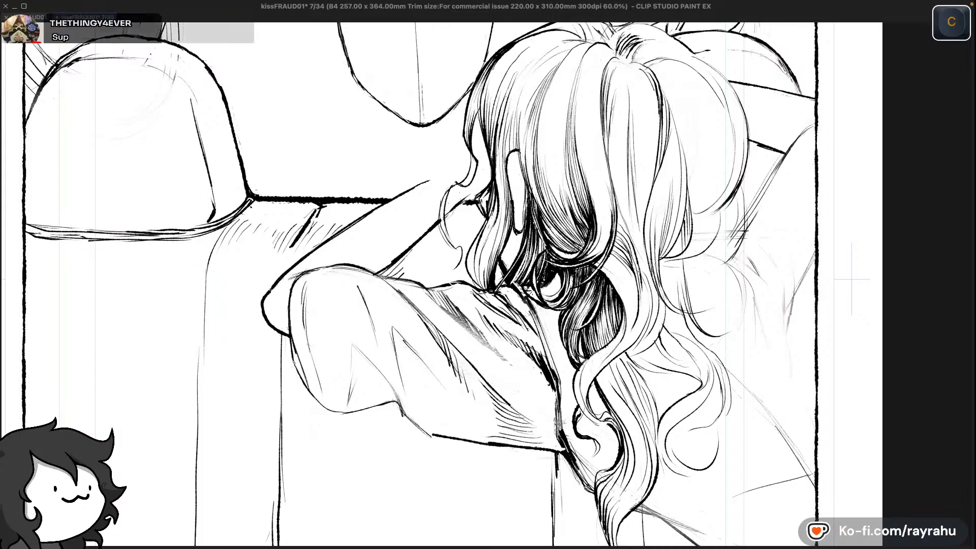
{"action": "key", "text": "super+z"}
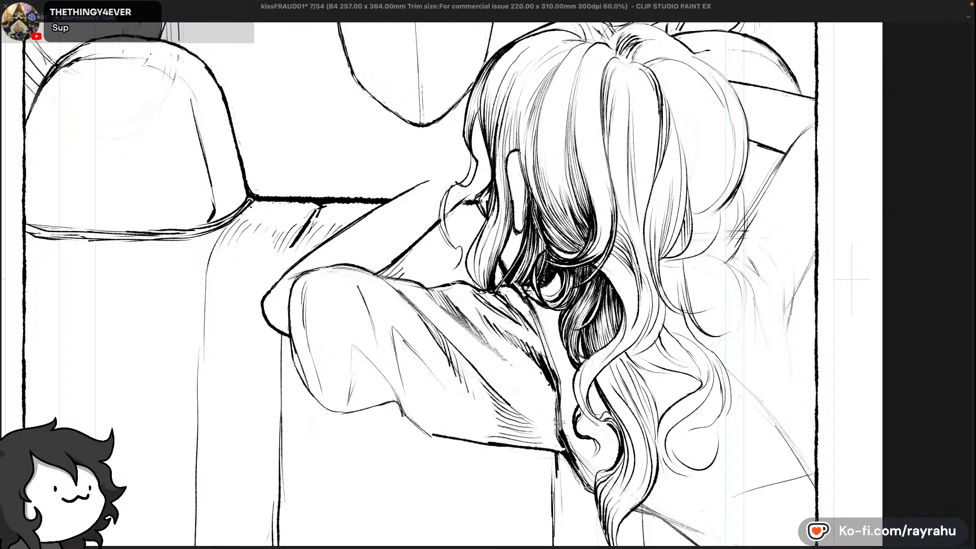
{"action": "key", "text": "super+z"}
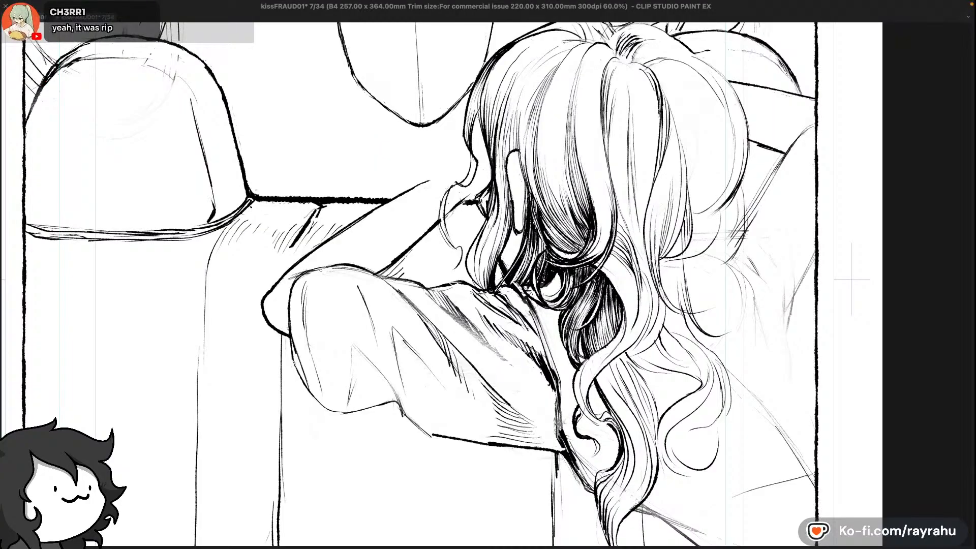
Try to extend the forearm's upper contour toward the loose hair strands, undoing the strokes
{"action": "key", "text": "space"}
{"action": "left_click_drag", "start_coordinate": [325, 270], "coordinate": [347, 288]}
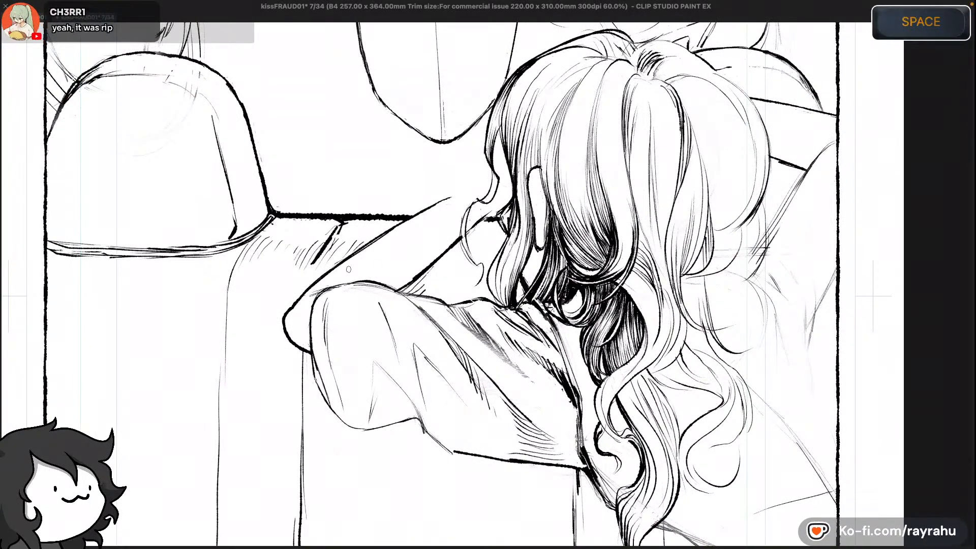
{"action": "key", "text": "super+z"}
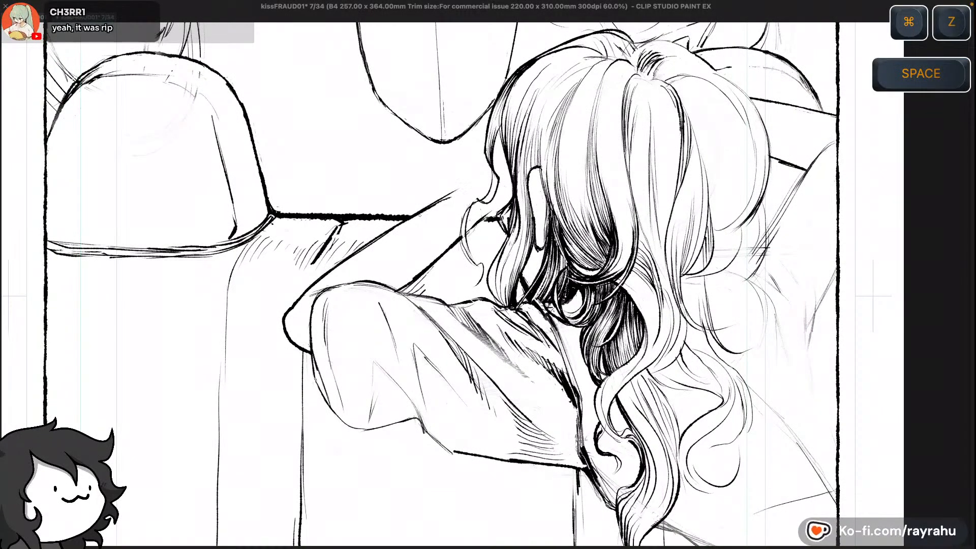
{"action": "key", "text": "space"}
{"action": "key", "text": "super+z"}
{"action": "key", "text": "space"}
Touch up the lines of the laughing woman's face with ink and transparent colour, undoing unwanted strokes
{"action": "left_click_drag", "start_coordinate": [478, 141], "coordinate": [480, 241]}
{"action": "left_click_drag", "start_coordinate": [532, 189], "coordinate": [532, 239]}
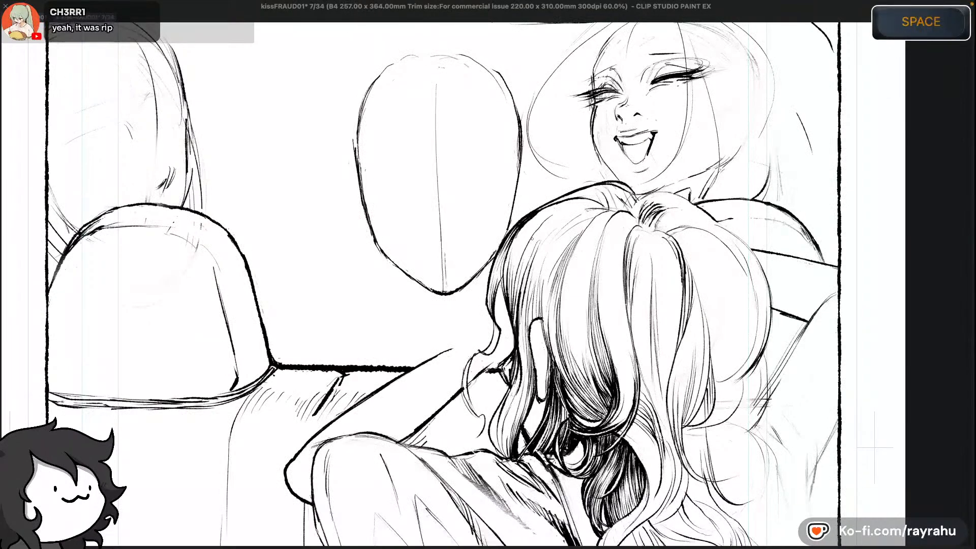
{"action": "key", "text": "c"}
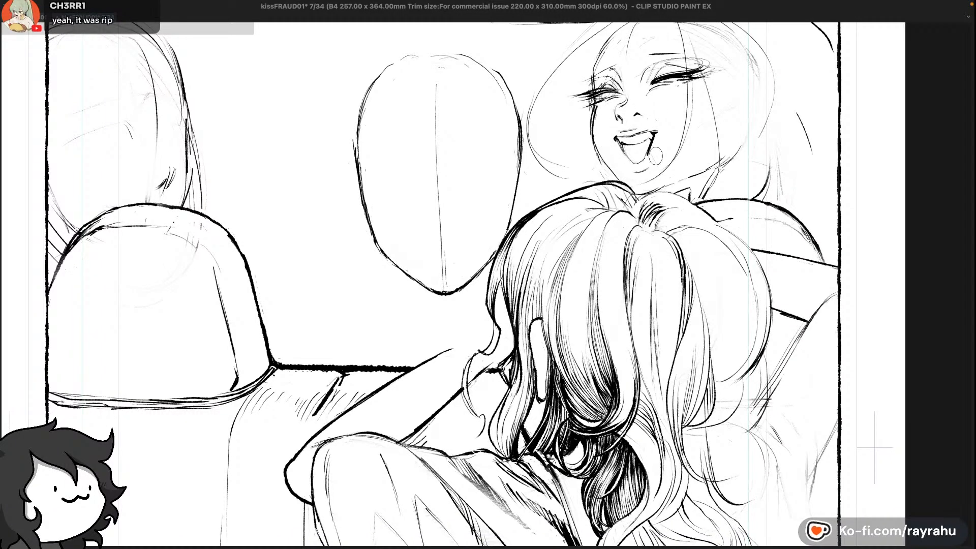
{"action": "key", "text": "space"}
{"action": "left_click_drag", "start_coordinate": [705, 140], "coordinate": [692, 207]}
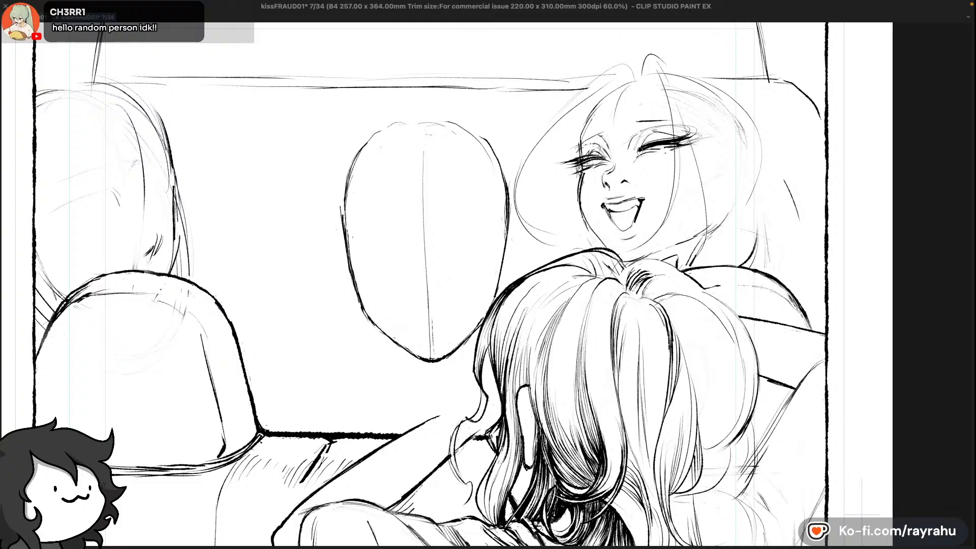
{"action": "key", "text": "c"}
{"action": "key", "text": "super+z"}
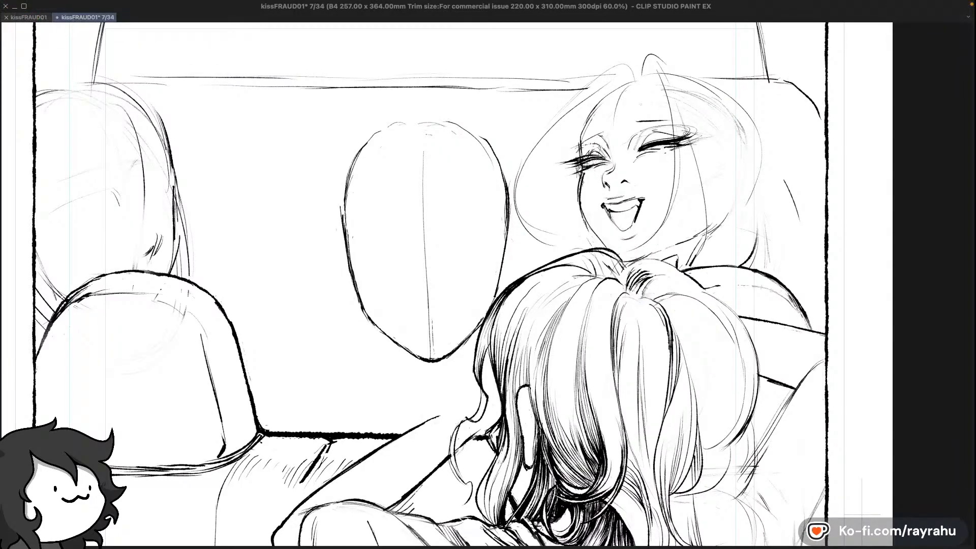
{"action": "key", "text": "super+z"}
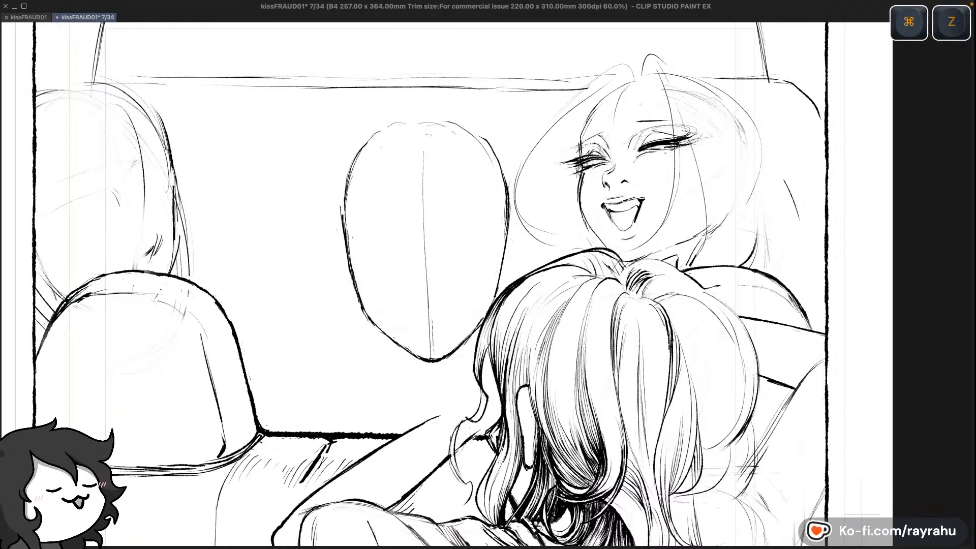
{"action": "key", "text": "super+z"}
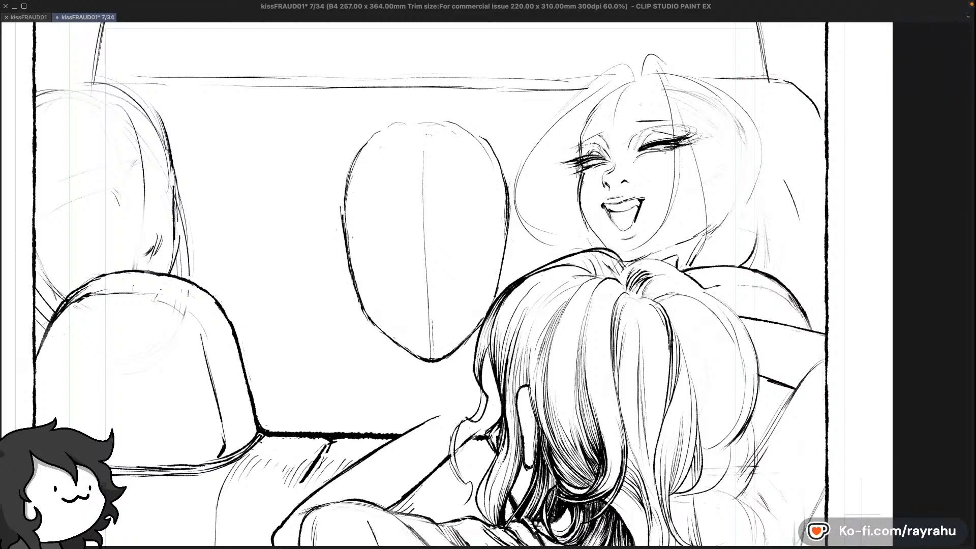
Undo the latest strokes on the laughing woman's face and retouch her cheek contour with ink and transparent colour
{"action": "key", "text": "super+z"}
{"action": "key", "text": "super+z"}
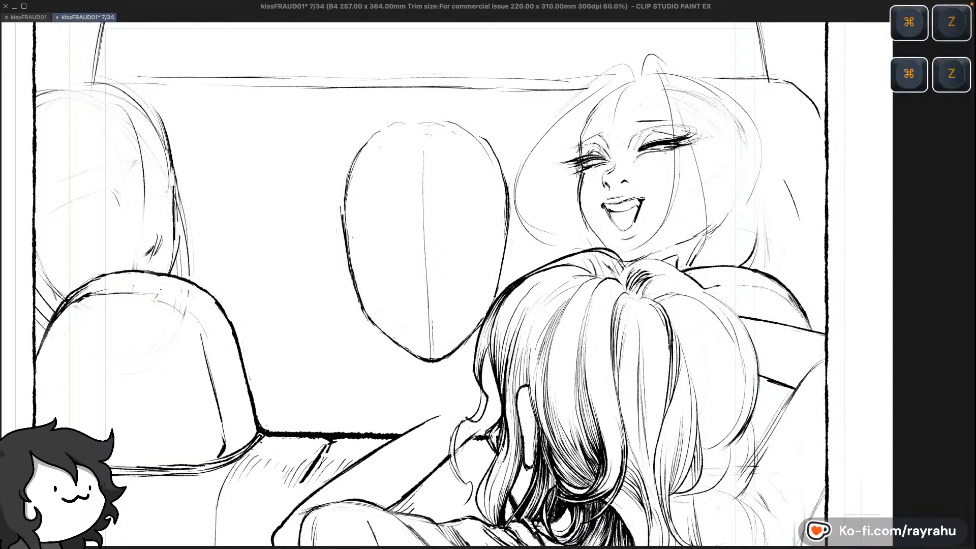
{"action": "key", "text": "super+z"}
{"action": "key", "text": "super+z"}
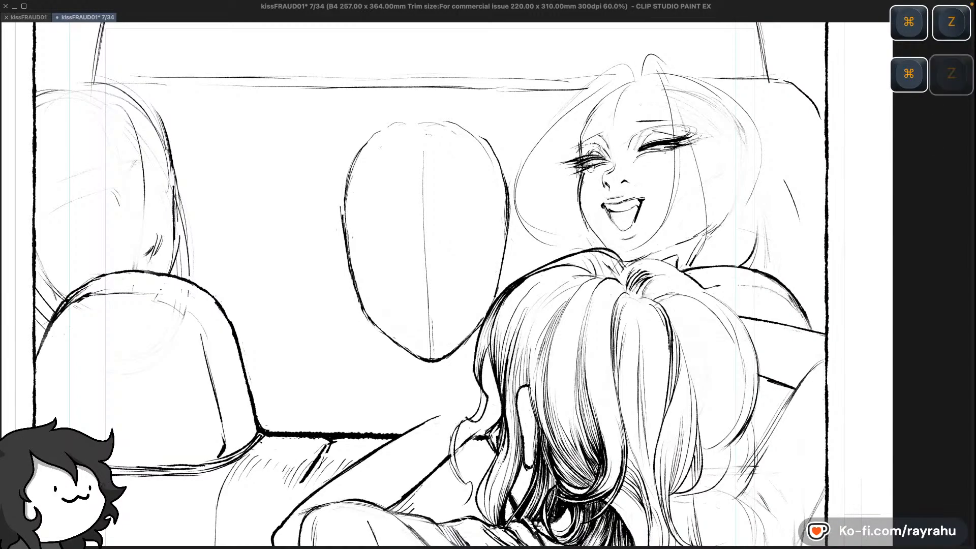
{"action": "key", "text": "c"}
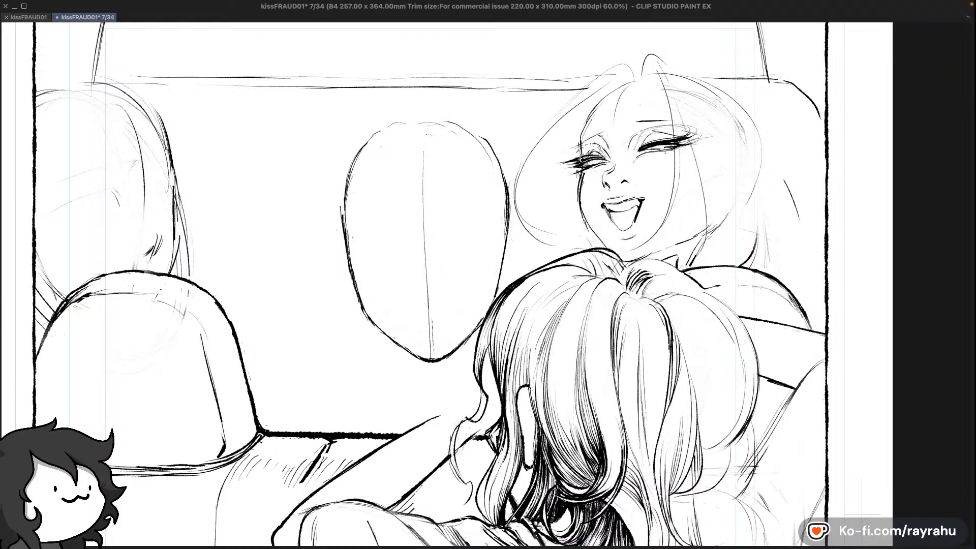
{"action": "key", "text": "super+z"}
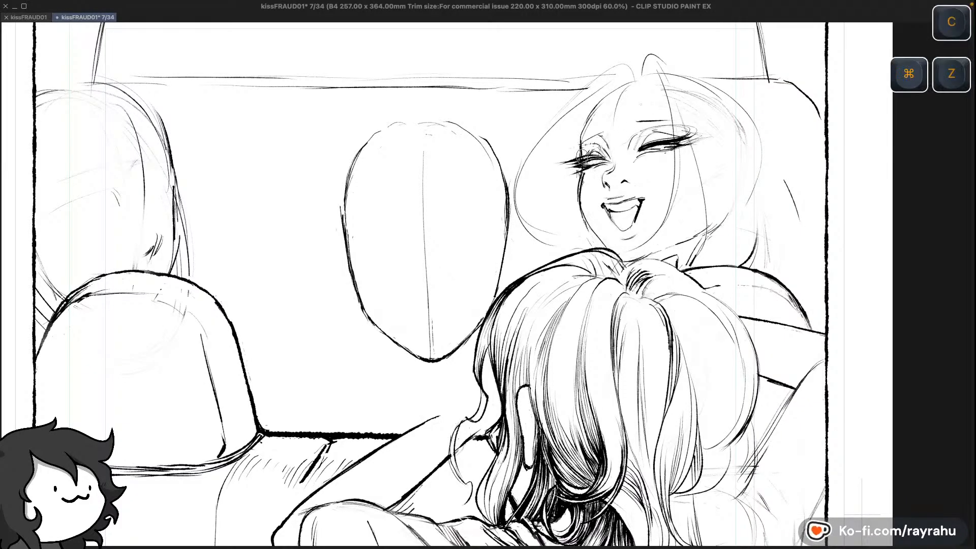
{"action": "key", "text": "c"}
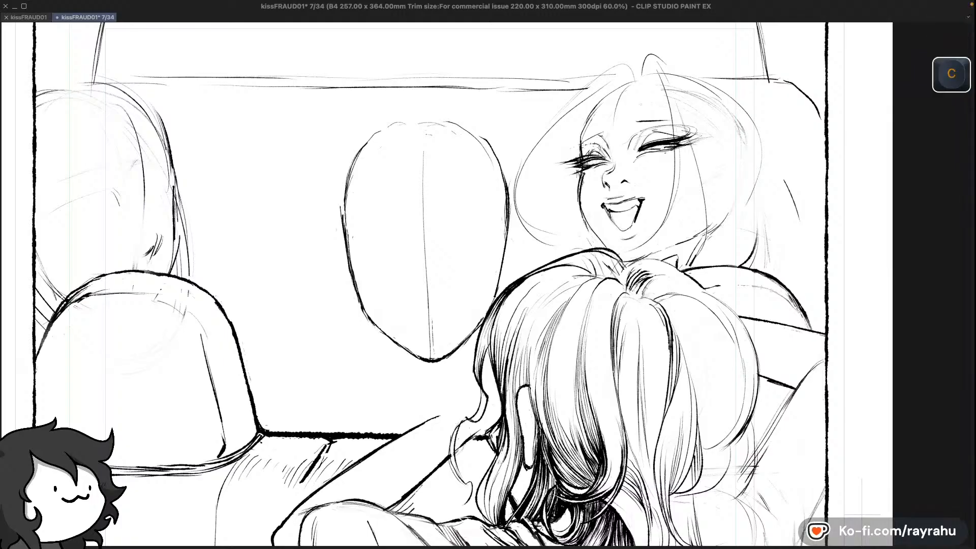
{"action": "key", "text": "super+z"}
{"action": "key", "text": "c"}
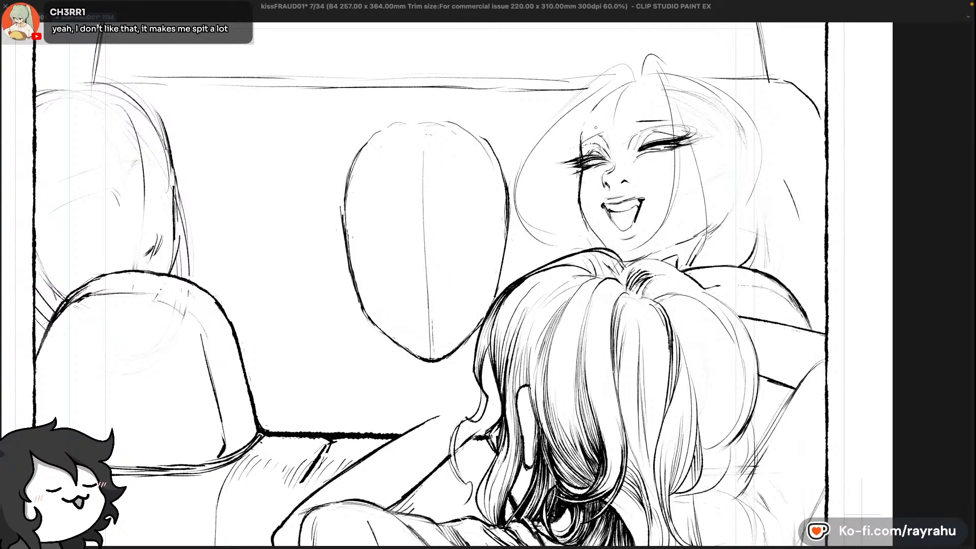
Try small retouches around the laughing woman's eyelid and brow, undoing the strokes
{"action": "key", "text": "z"}
{"action": "key", "text": "c"}
{"action": "key", "text": "super+z"}
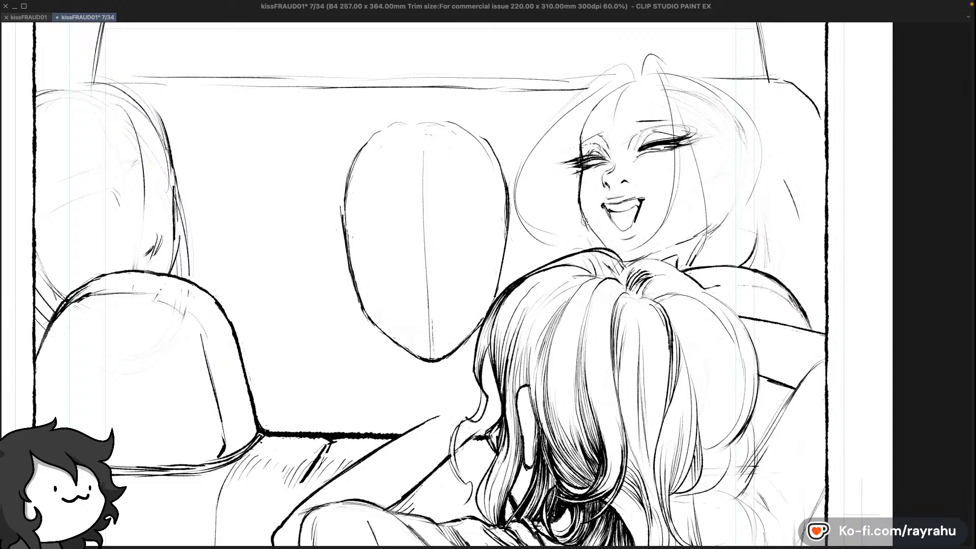
{"action": "key", "text": "super+z"}
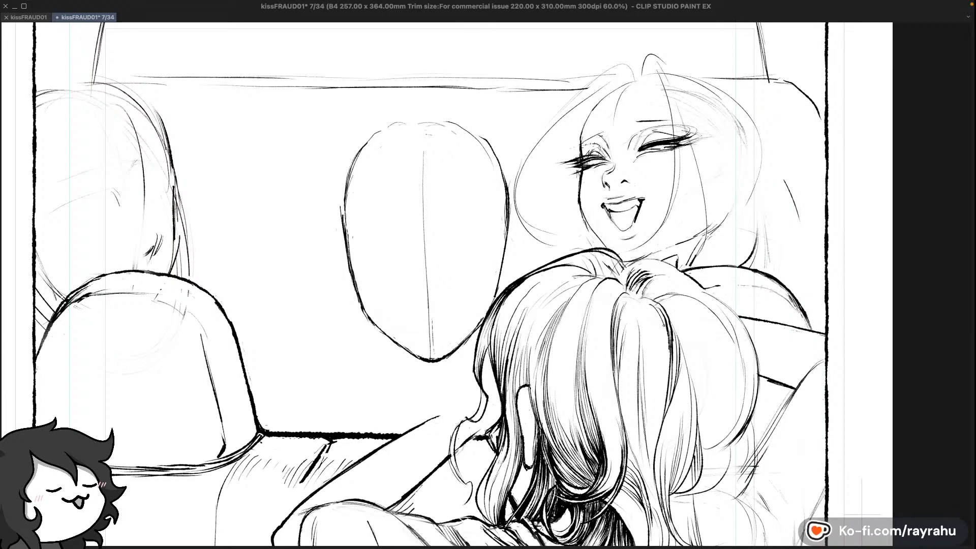
Ink a heavier jawline on the laughing woman's face while the canvas view is mirrored, and restore the normal view
{"action": "key", "text": "shift+h"}
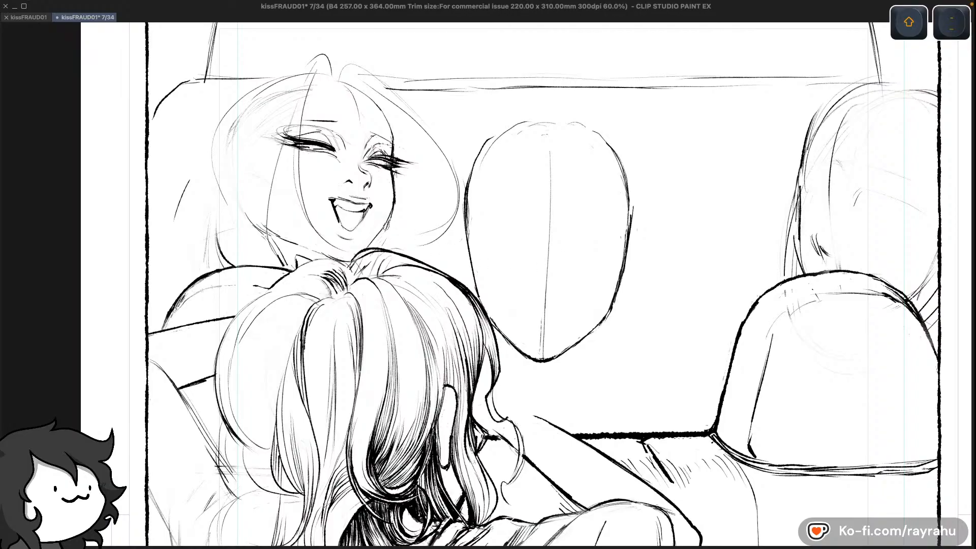
{"action": "key", "text": "c"}
{"action": "key", "text": "c"}
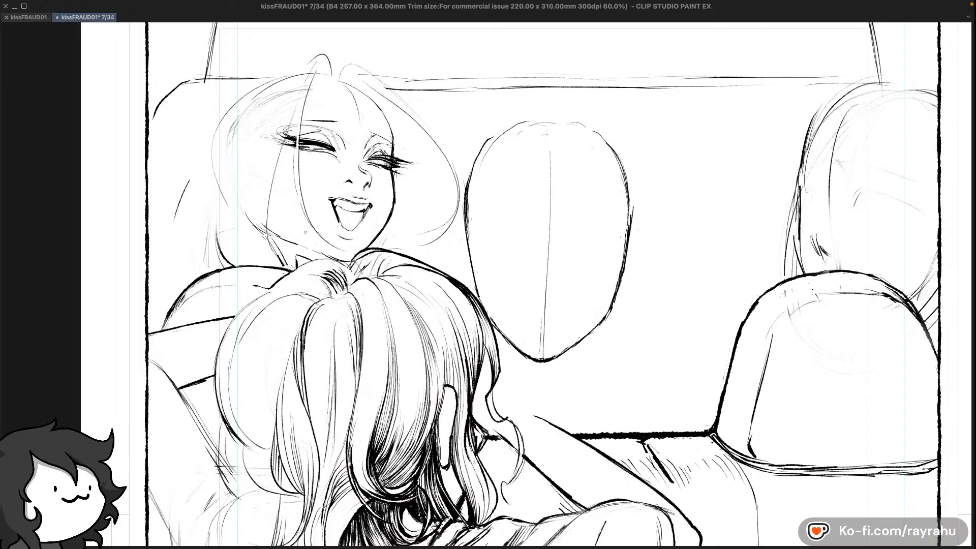
{"action": "key", "text": "super+z"}
{"action": "key", "text": "shift+minus"}
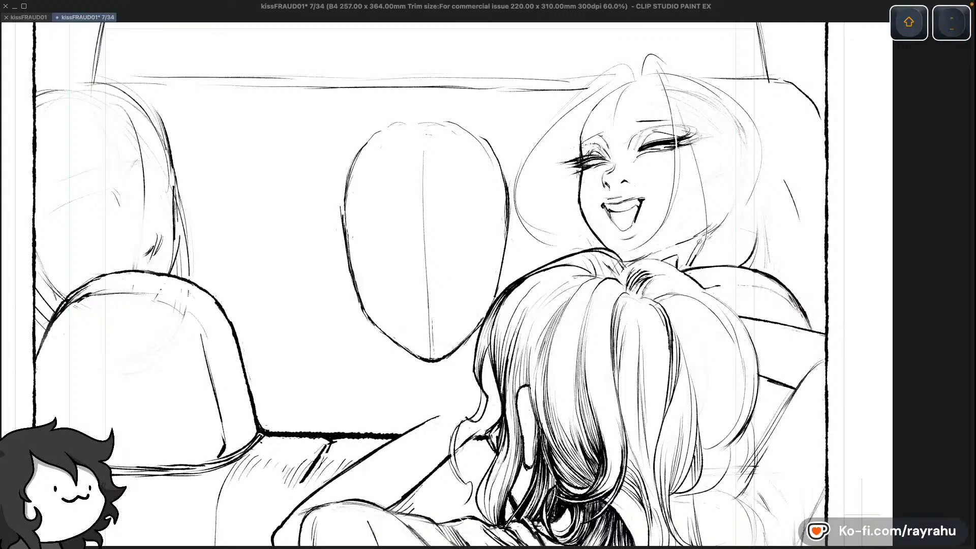
Darken the lower contour of the laughing woman's open mouth, cleaning up with transparent colour and undoing stray strokes
{"action": "key", "text": "c"}
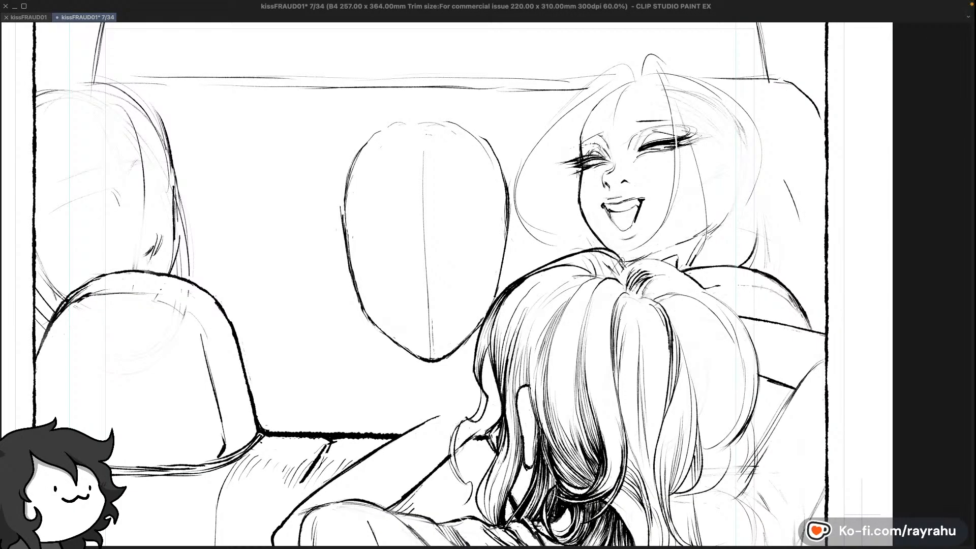
{"action": "key", "text": "c"}
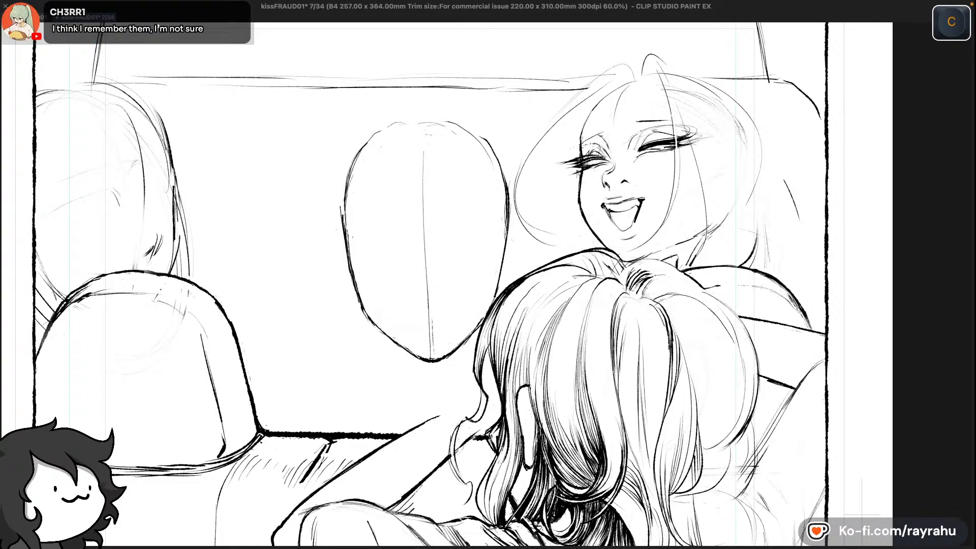
{"action": "key", "text": "c"}
{"action": "key", "text": "super+z"}
{"action": "key", "text": "super+z"}
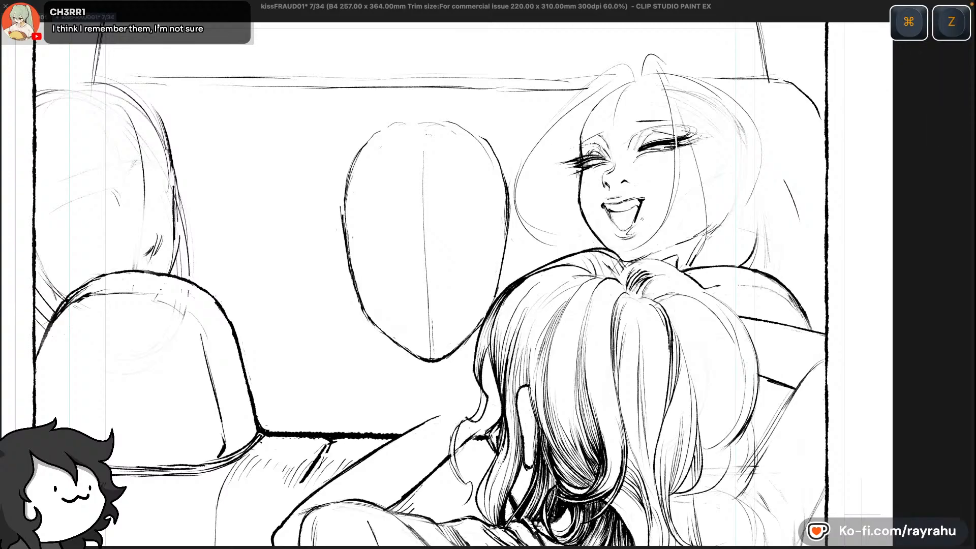
{"action": "key", "text": "c"}
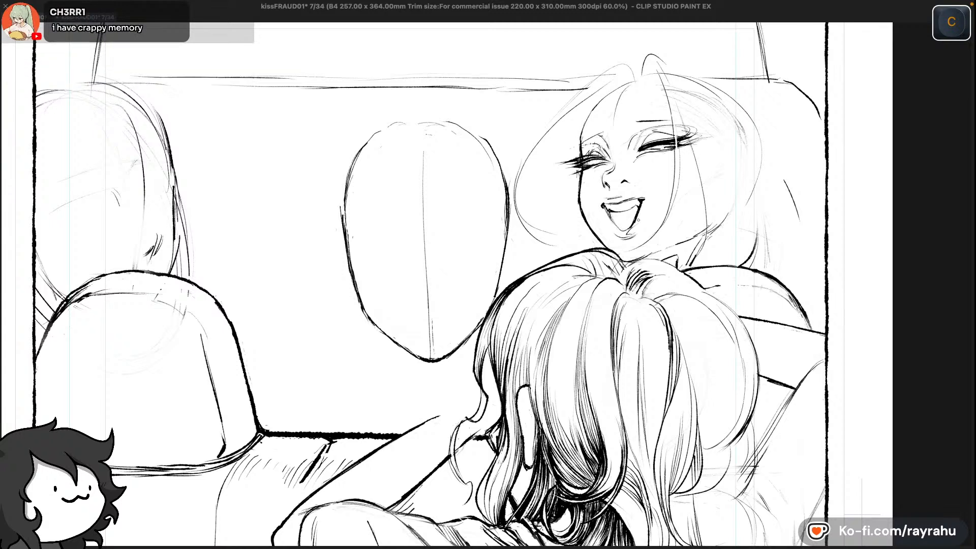
{"action": "key", "text": "super+z"}
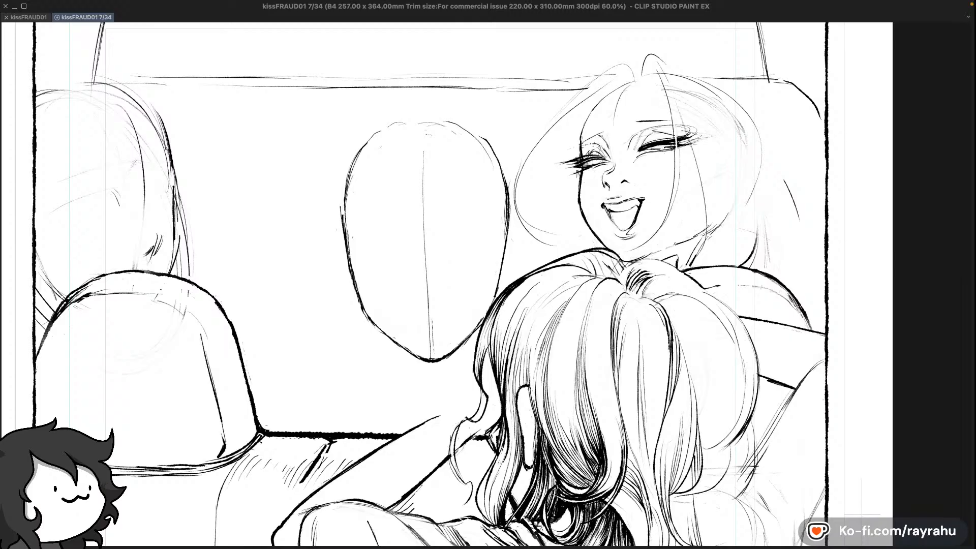
Refine the short crease between the laughing woman's lower lip and chin, undoing unwanted strokes
{"action": "left_click_drag", "start_coordinate": [618, 234], "coordinate": [623, 237]}
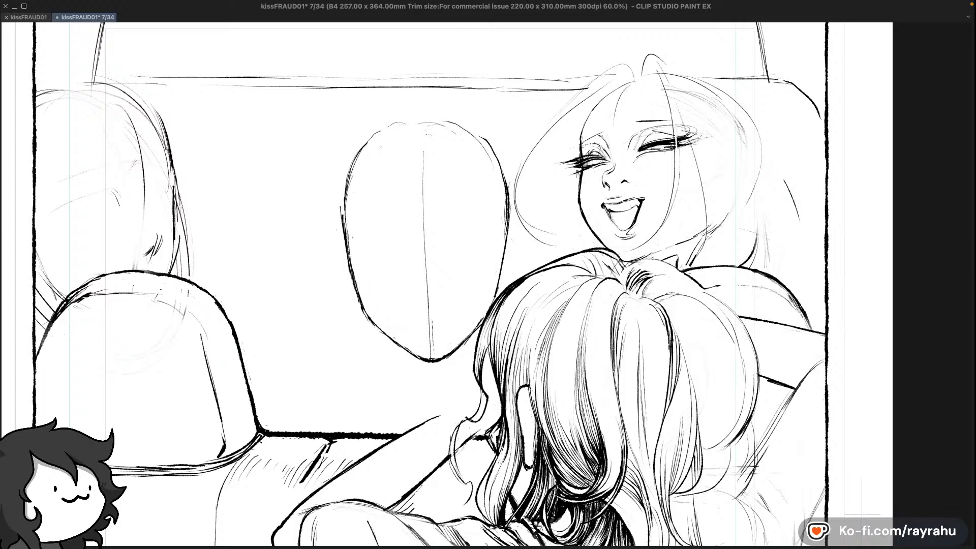
{"action": "key", "text": "c"}
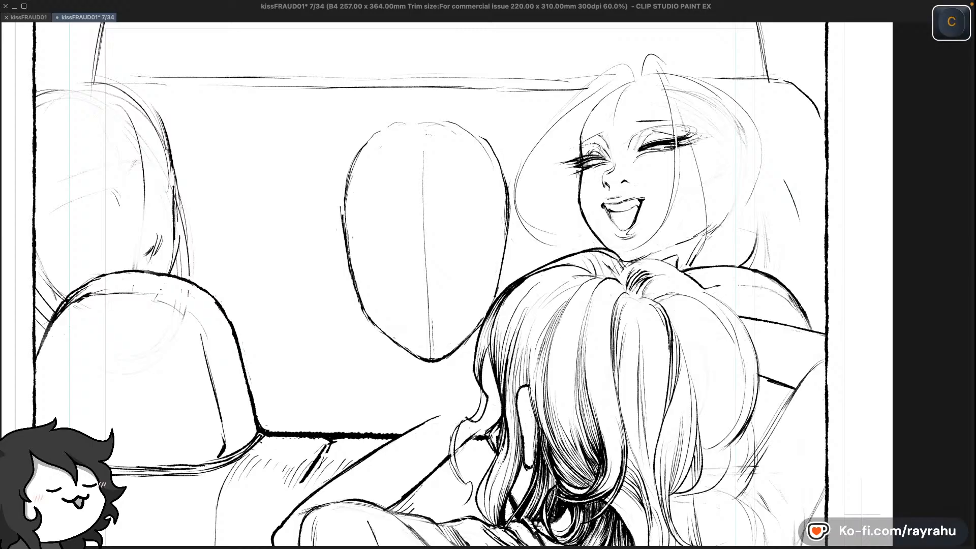
{"action": "key", "text": "super+z"}
{"action": "key", "text": "super+z"}
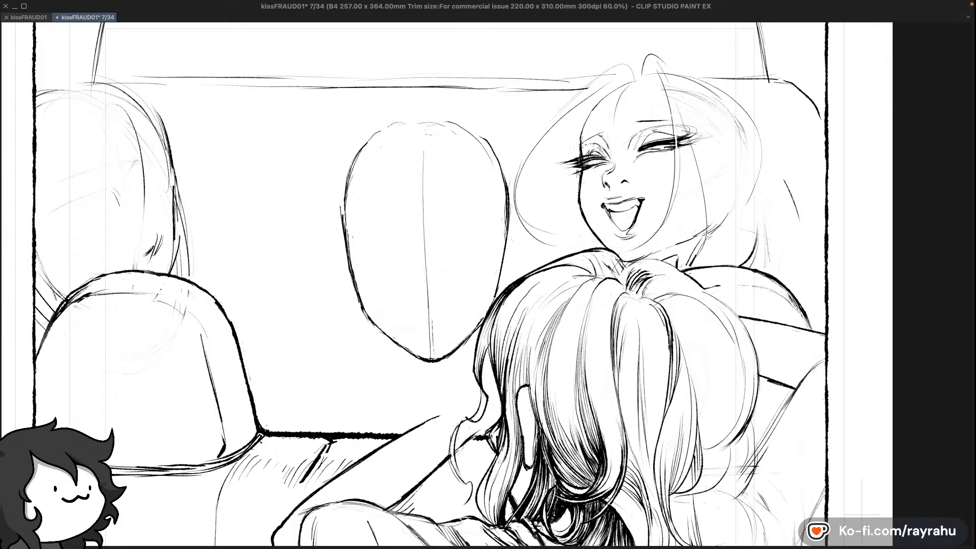
Sketch a thin closed mouth with curled corners across the centre line of the blank middle head, undoing stray strokes
{"action": "left_click_drag", "start_coordinate": [705, 393], "coordinate": [647, 301]}
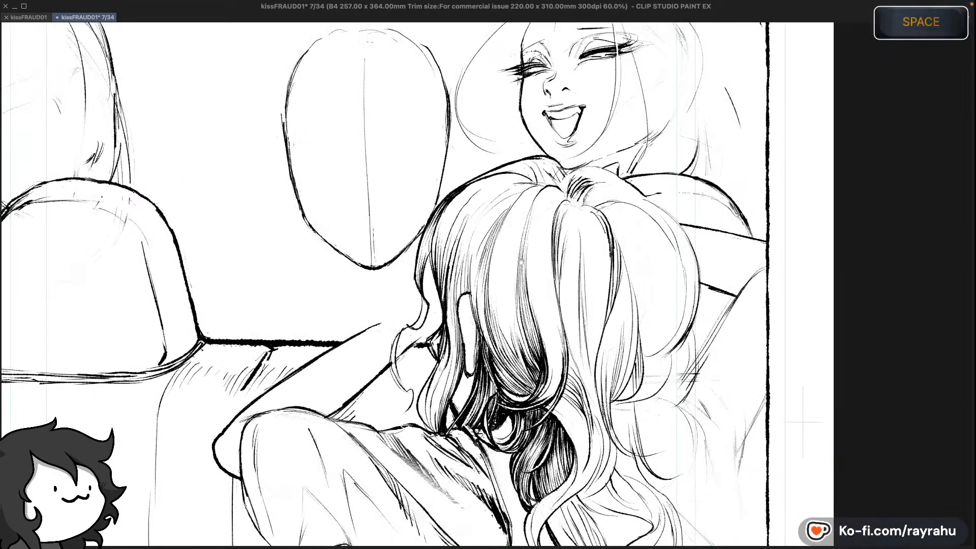
{"action": "left_click_drag", "start_coordinate": [469, 223], "coordinate": [490, 301]}
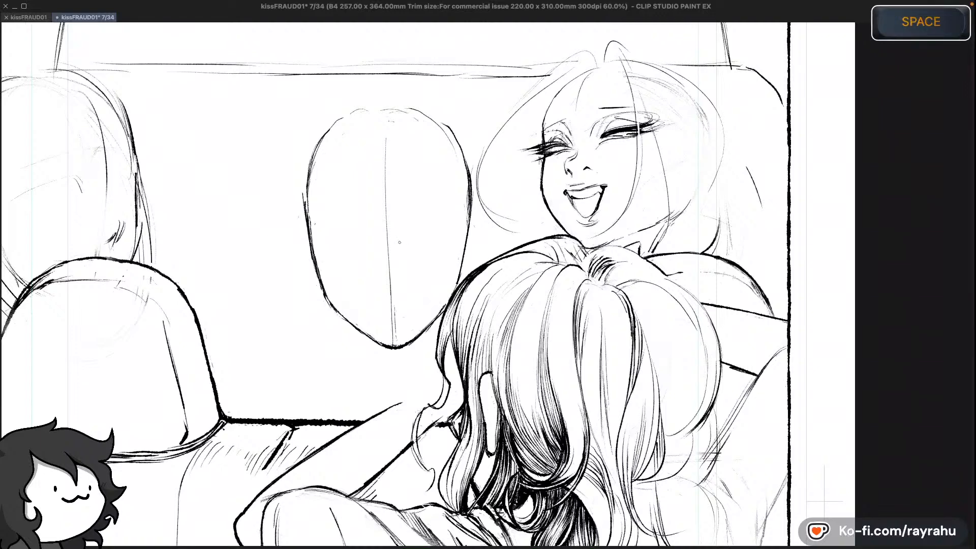
{"action": "key", "text": "c"}
{"action": "left_click_drag", "start_coordinate": [420, 264], "coordinate": [457, 279]}
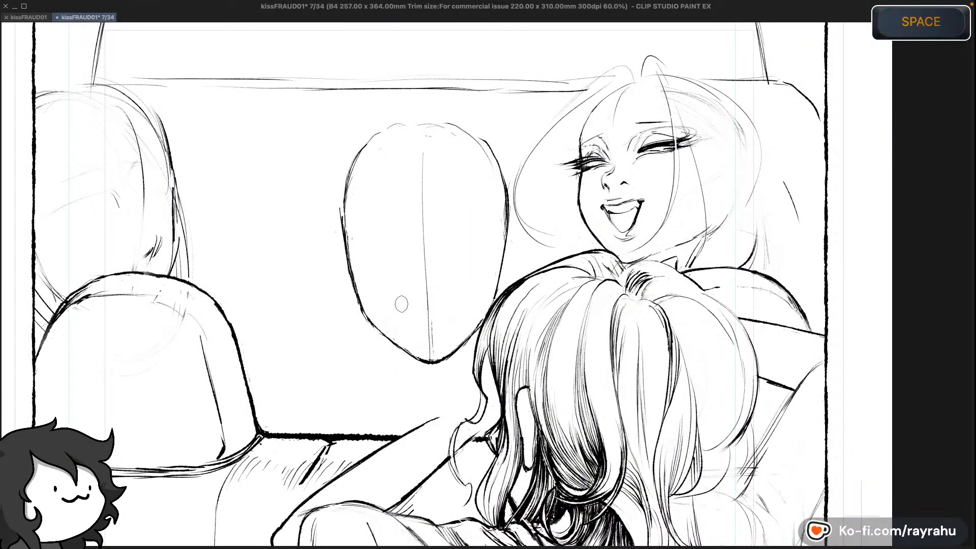
{"action": "key", "text": "super+z"}
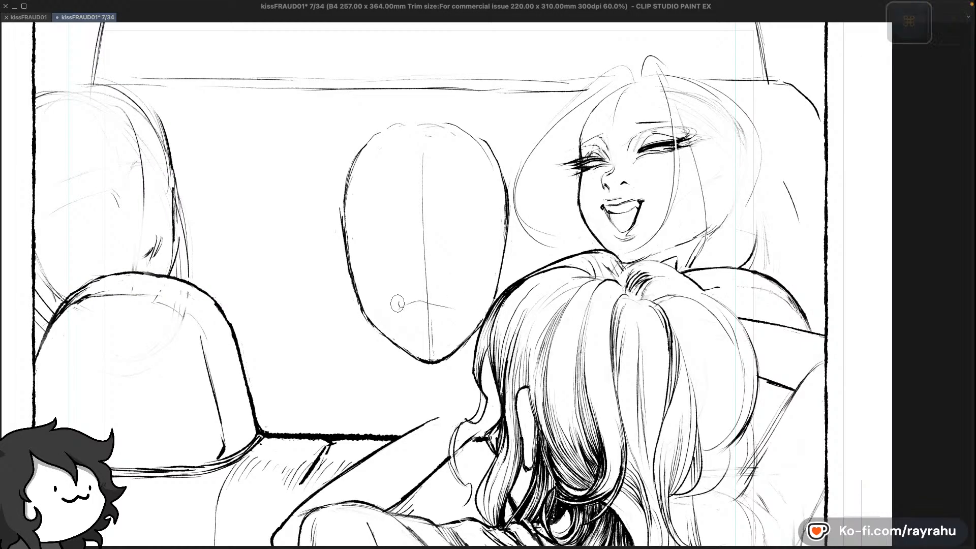
{"action": "left_click_drag", "start_coordinate": [401, 305], "coordinate": [460, 312]}
{"action": "key", "text": "super+z"}
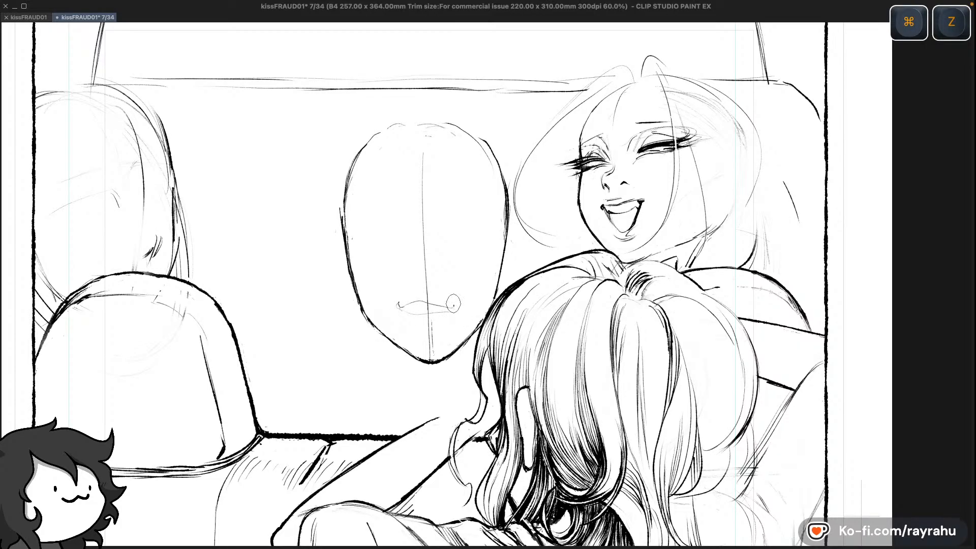
{"action": "left_click_drag", "start_coordinate": [454, 302], "coordinate": [452, 309]}
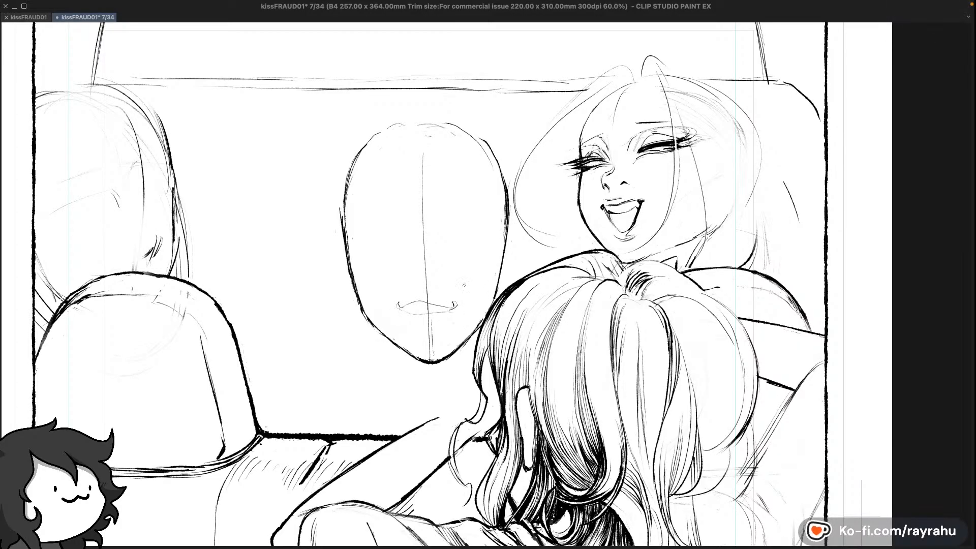
{"action": "key", "text": "super+z"}
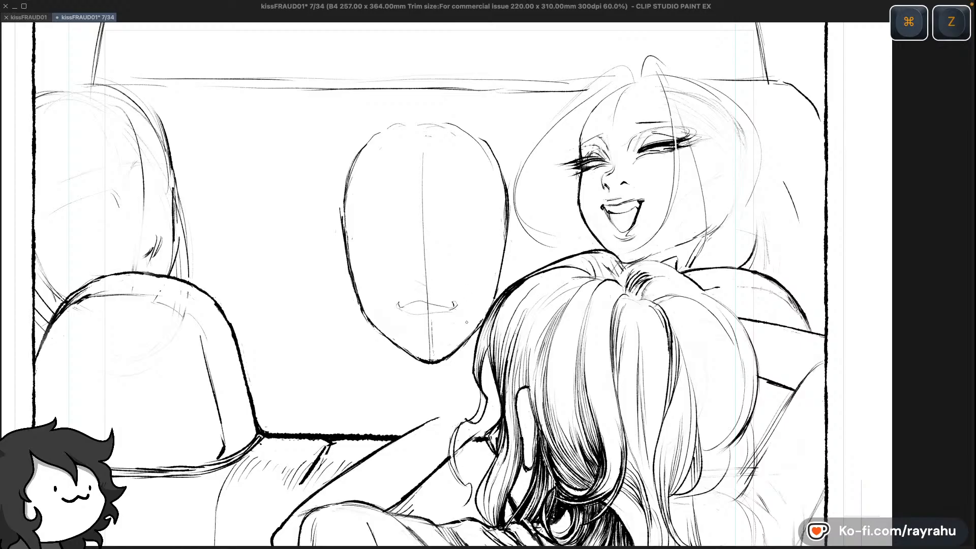
{"action": "key", "text": "super+z"}
Lasso the middle head's mouth, move it slightly down toward the chin, and clear the selection
{"action": "key", "text": "m"}
{"action": "mouse_move", "coordinate": [454, 310]}
{"action": "left_mouse_down"}
{"action": "mouse_move", "coordinate": [412, 322]}
{"action": "mouse_move", "coordinate": [401, 290]}
{"action": "mouse_move", "coordinate": [413, 324]}
{"action": "mouse_move", "coordinate": [475, 299]}
{"action": "mouse_move", "coordinate": [426, 281]}
{"action": "left_mouse_up"}
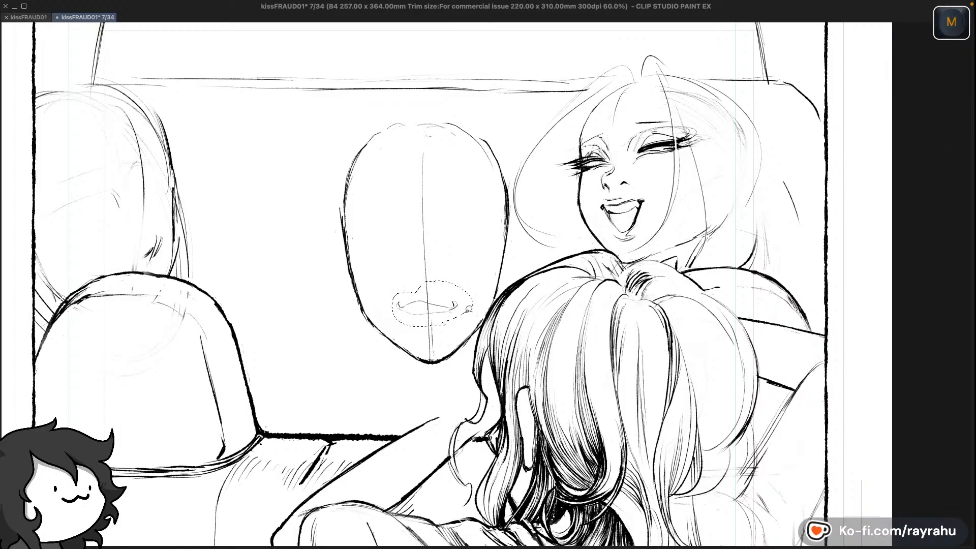
{"action": "key", "text": "o"}
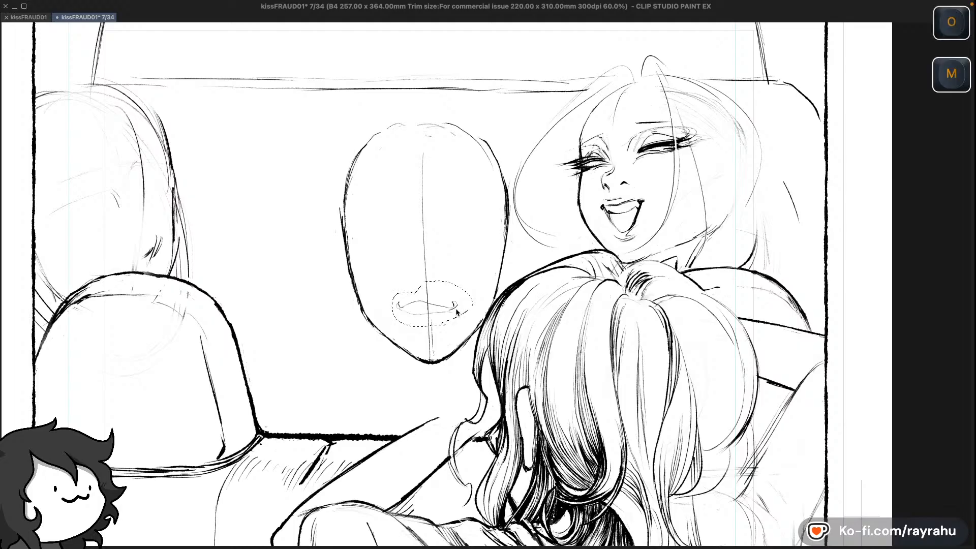
{"action": "left_click_drag", "start_coordinate": [459, 299], "coordinate": [462, 312]}
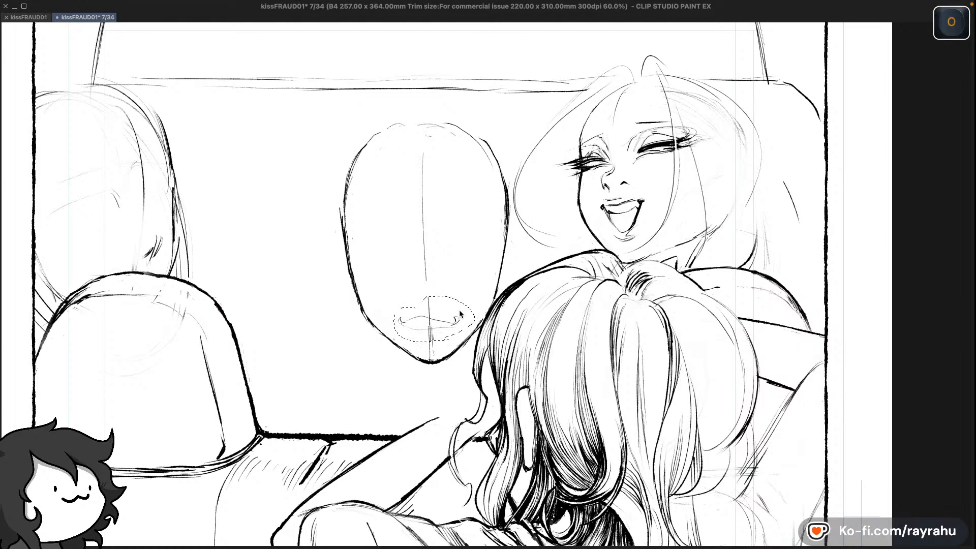
{"action": "left_click_drag", "start_coordinate": [462, 322], "coordinate": [460, 321]}
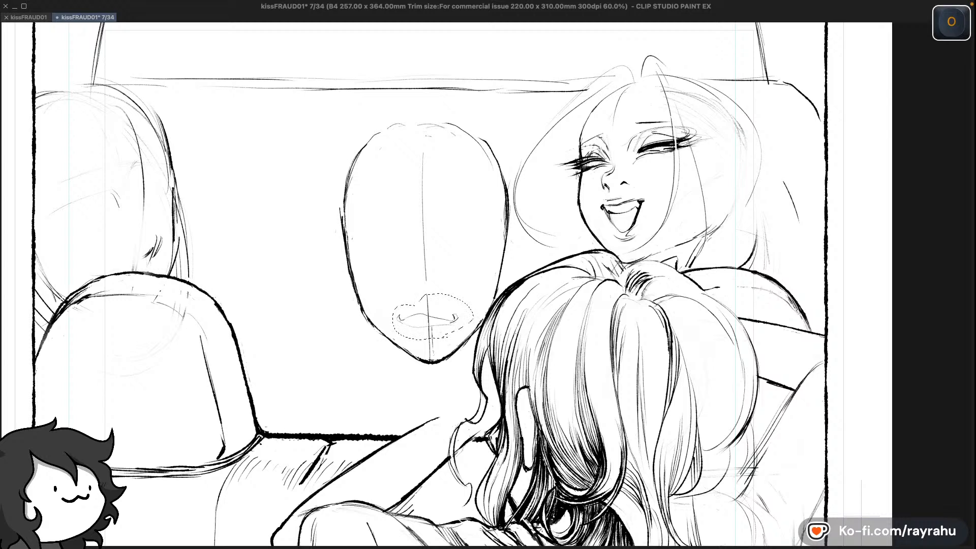
{"action": "key", "text": "super+d"}
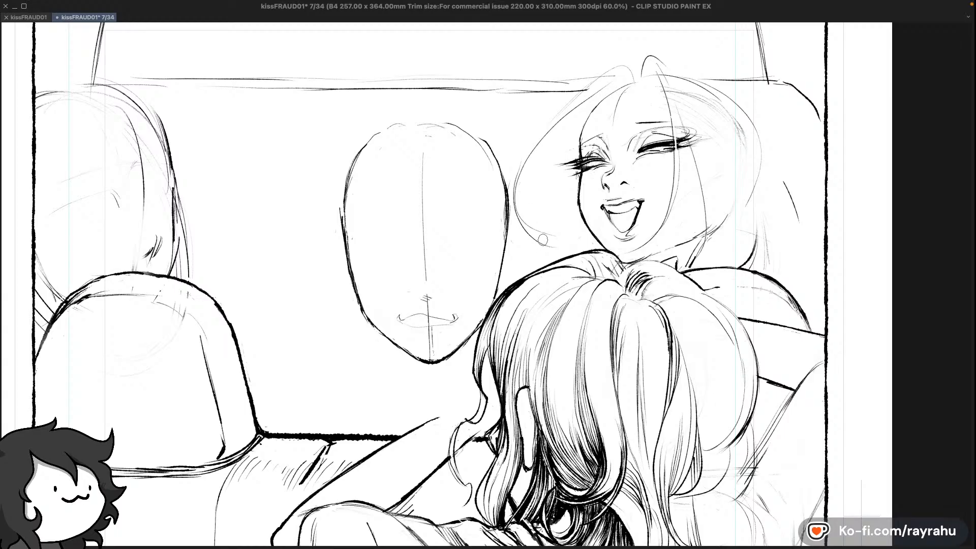
Thicken the left side contour of the middle head with ink, undoing the unwanted strokes
{"action": "key", "text": "c"}
{"action": "key", "text": "c"}
{"action": "left_click_drag", "start_coordinate": [349, 171], "coordinate": [350, 255]}
{"action": "key", "text": "super+z"}
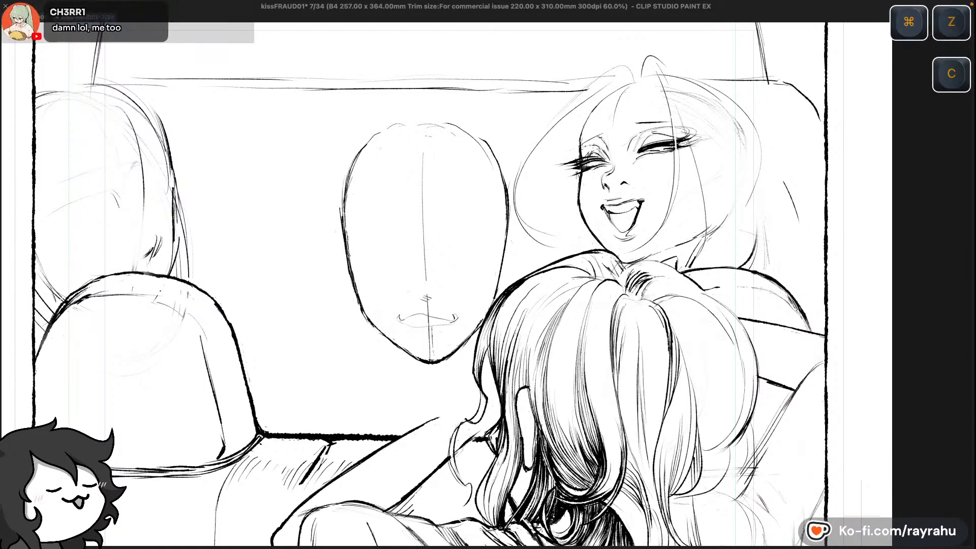
{"action": "key", "text": "super+z"}
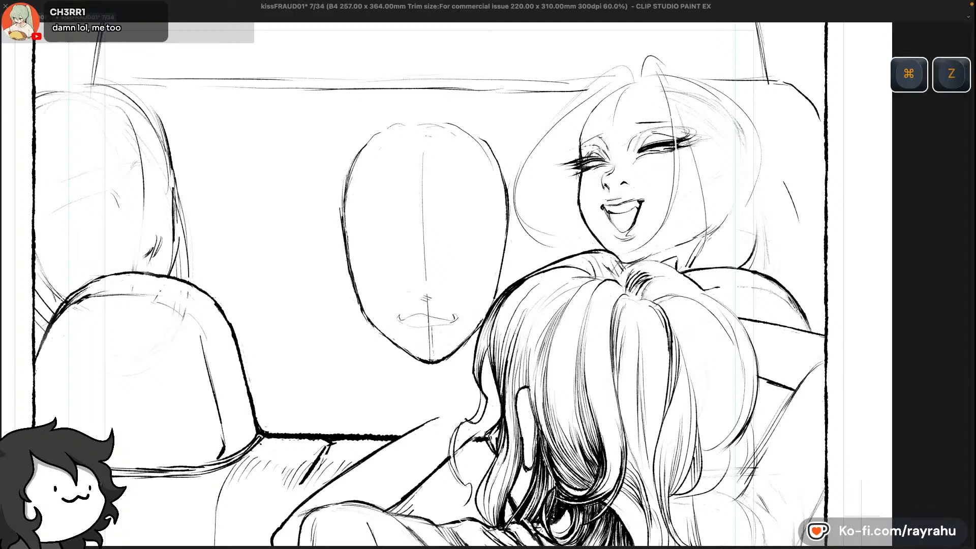
{"action": "left_click_drag", "start_coordinate": [345, 174], "coordinate": [343, 240]}
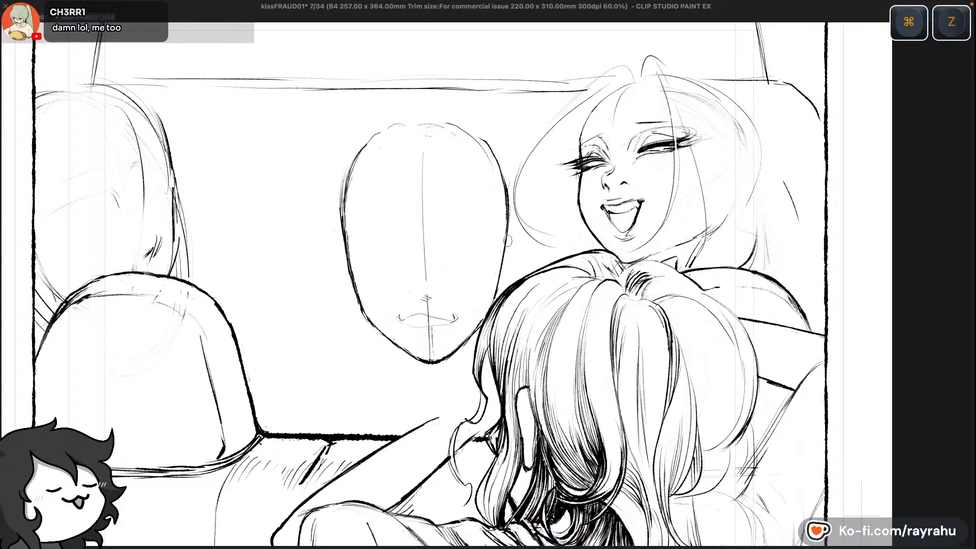
{"action": "key", "text": "super+z"}
{"action": "key", "text": "c"}
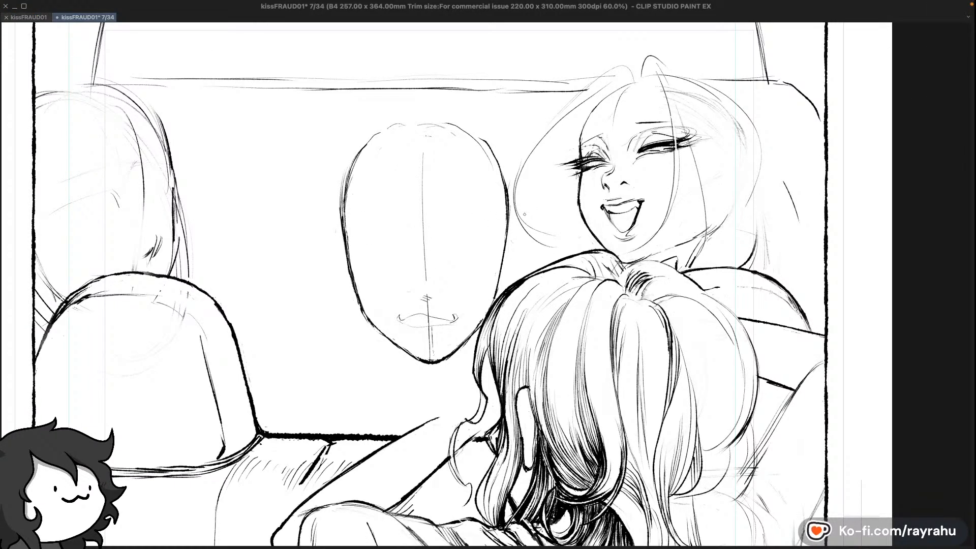
Sketch a short slanted inner-eye mark left of the middle head's centre line, undoing the stray strokes and horizontal guideline
{"action": "left_click_drag", "start_coordinate": [355, 225], "coordinate": [487, 229]}
{"action": "key", "text": "c"}
{"action": "key", "text": "super+z"}
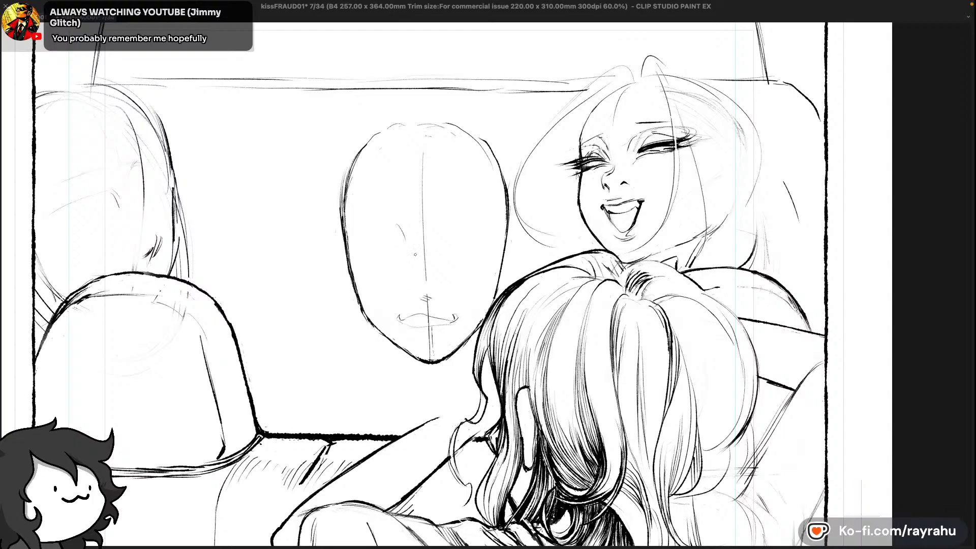
{"action": "key", "text": "super+z"}
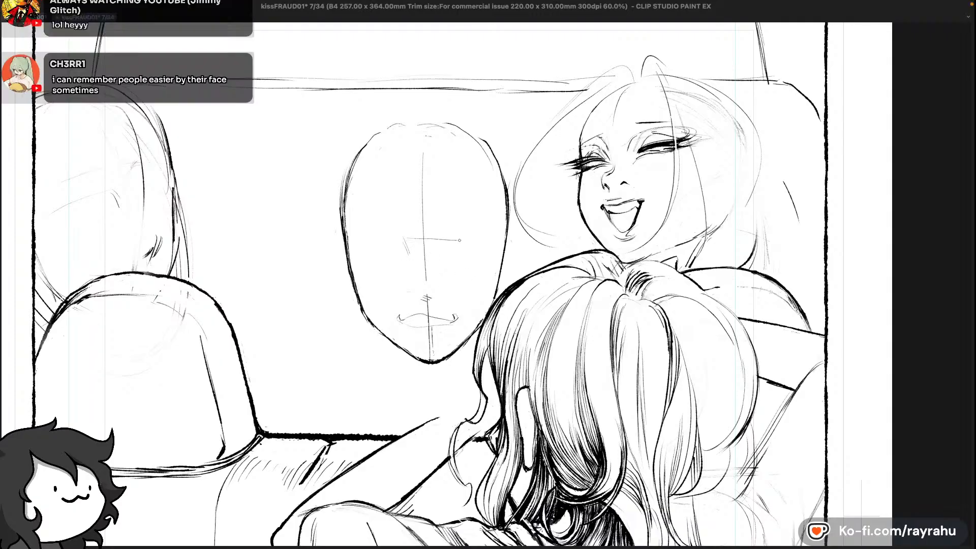
{"action": "key", "text": "super+z"}
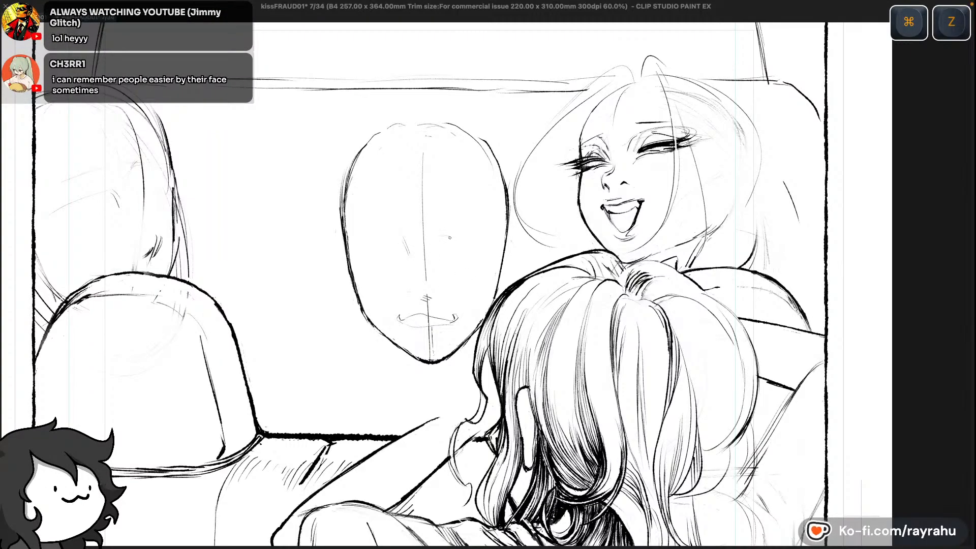
Sketch a matching slanted inner-eye mark right of the middle head's centre line, undoing the rejected versions
{"action": "key", "text": "super+z"}
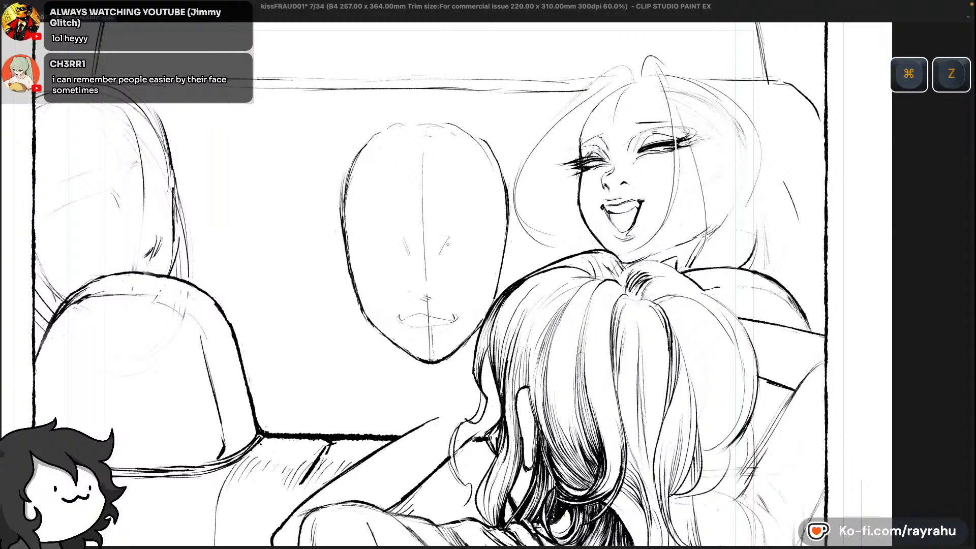
{"action": "key", "text": "super+z"}
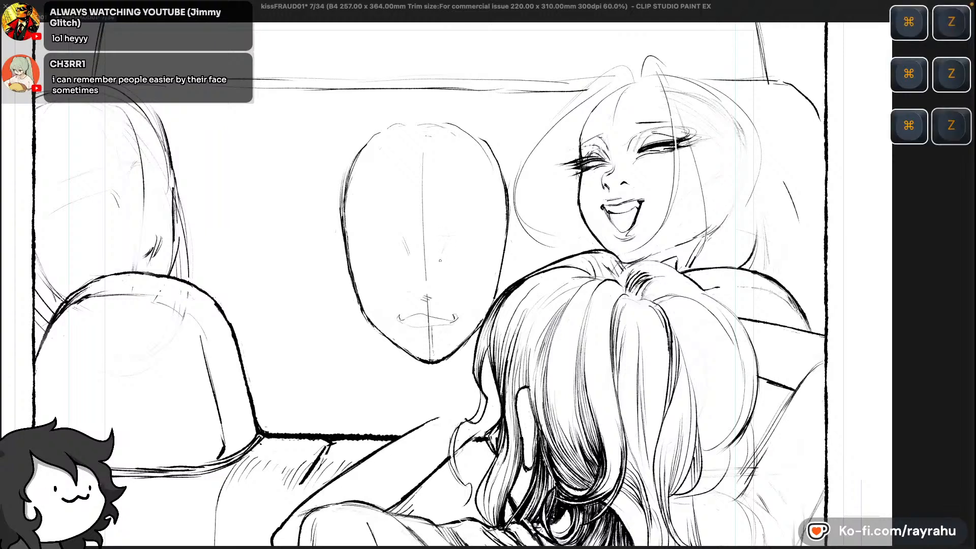
{"action": "left_click_drag", "start_coordinate": [447, 238], "coordinate": [440, 253]}
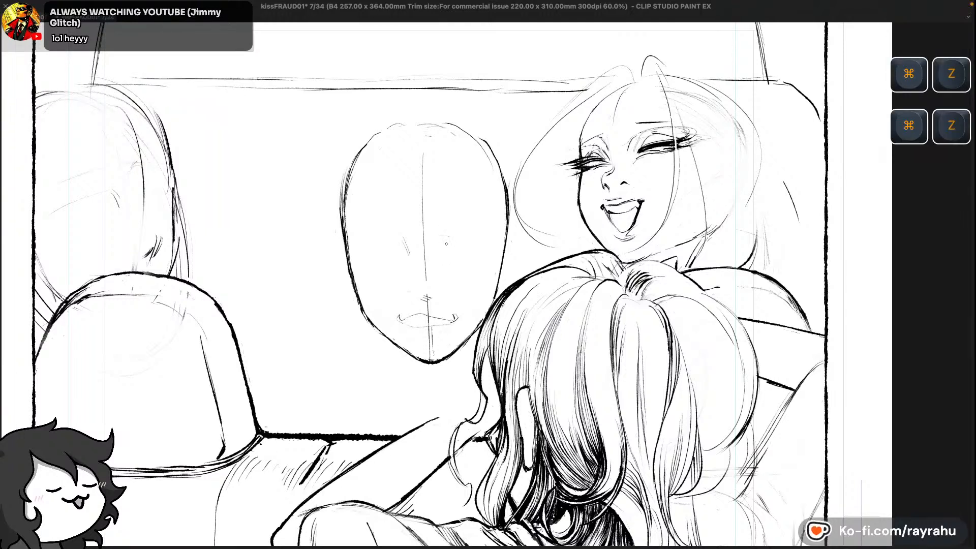
{"action": "left_click_drag", "start_coordinate": [449, 237], "coordinate": [443, 247]}
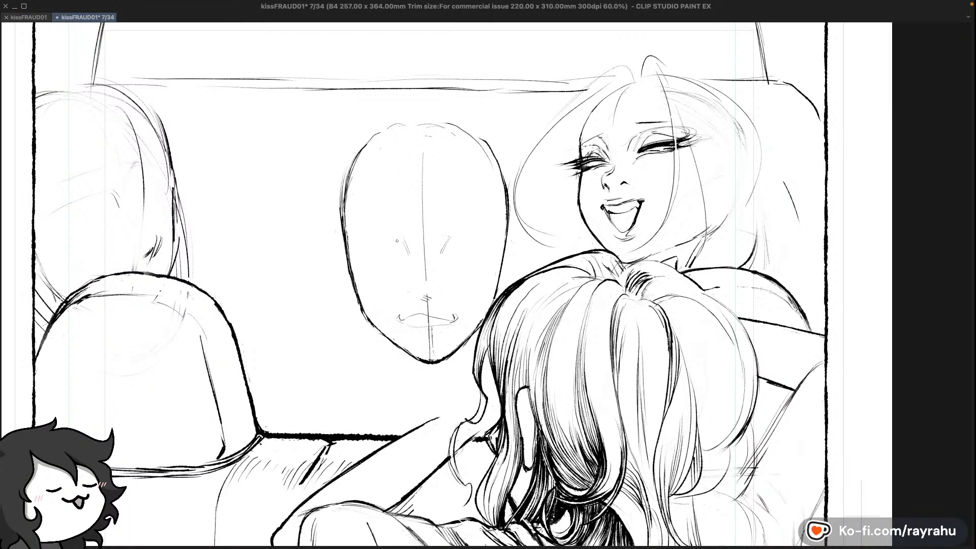
Sketch the middle head's left eye with a thin arched upper lid and short lower line, undoing unwanted strokes
{"action": "key", "text": "super"}
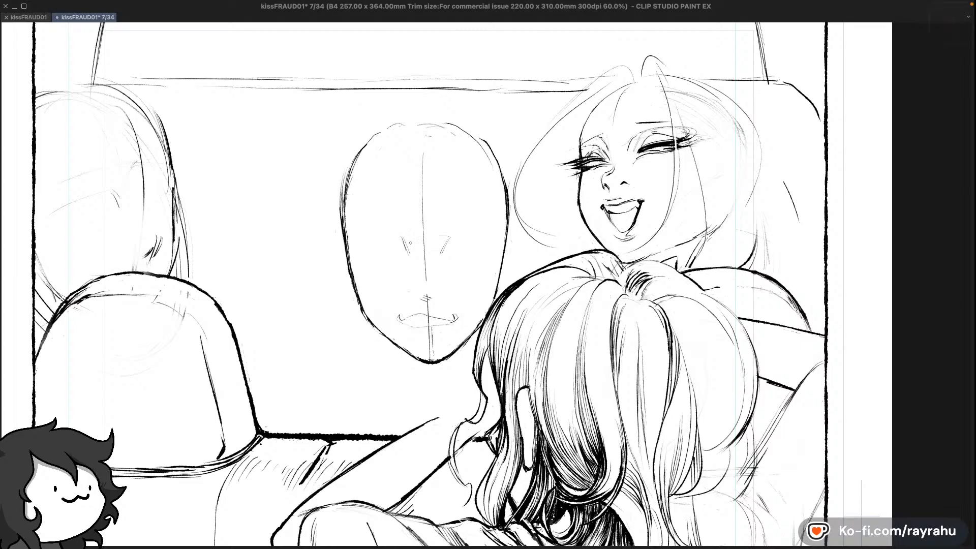
{"action": "key", "text": "super+z"}
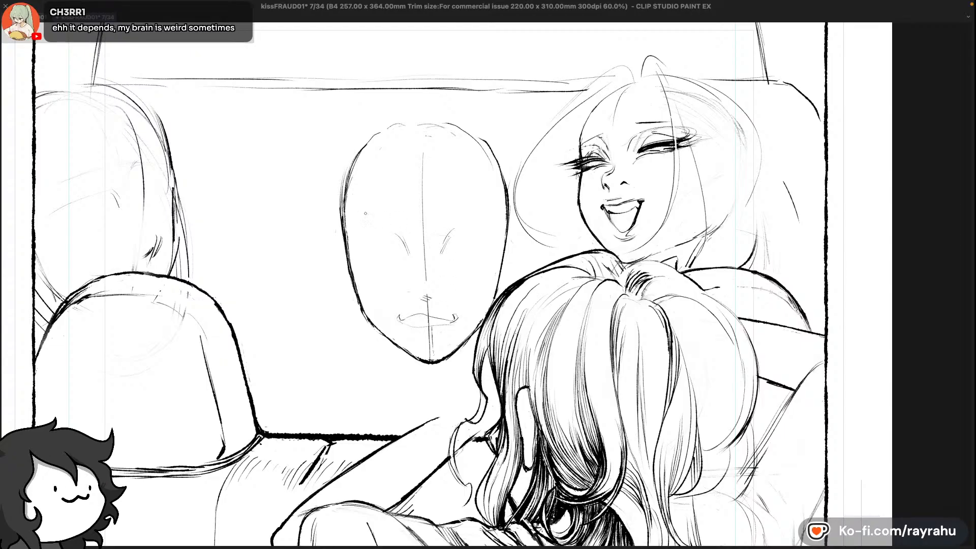
{"action": "left_click_drag", "start_coordinate": [400, 232], "coordinate": [349, 235]}
{"action": "key", "text": "super+z"}
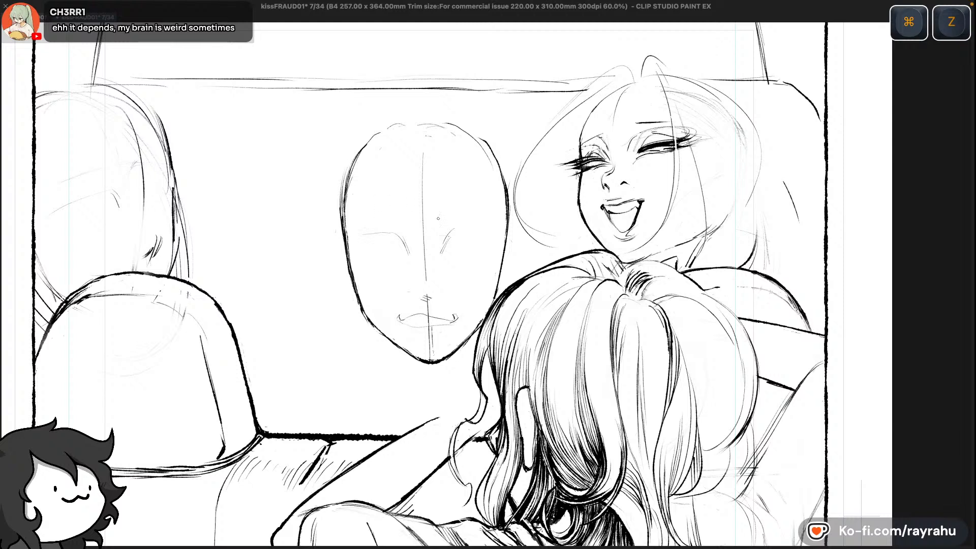
{"action": "mouse_move", "coordinate": [369, 235]}
{"action": "left_mouse_down"}
{"action": "mouse_move", "coordinate": [355, 238]}
{"action": "mouse_move", "coordinate": [395, 250]}
{"action": "left_mouse_up"}
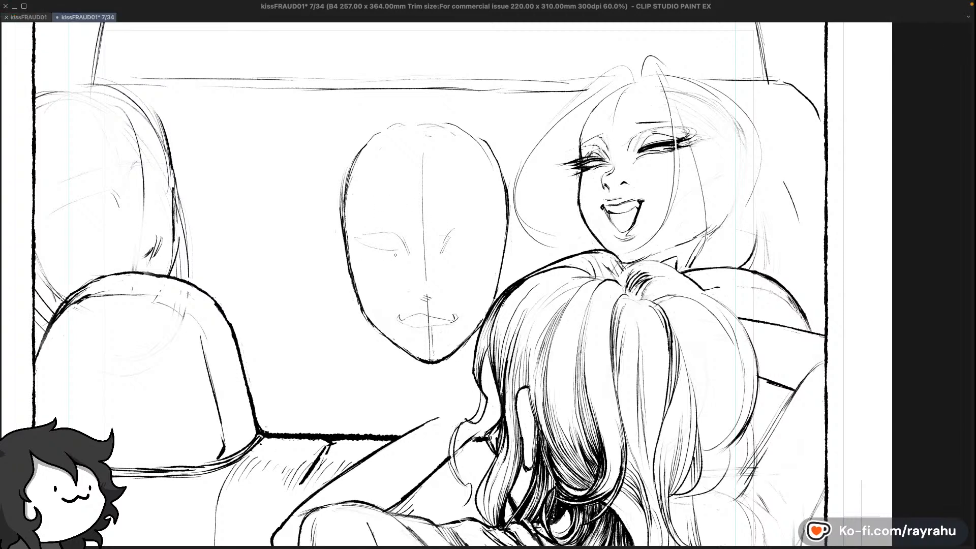
{"action": "key", "text": "super"}
{"action": "key", "text": "super+z"}
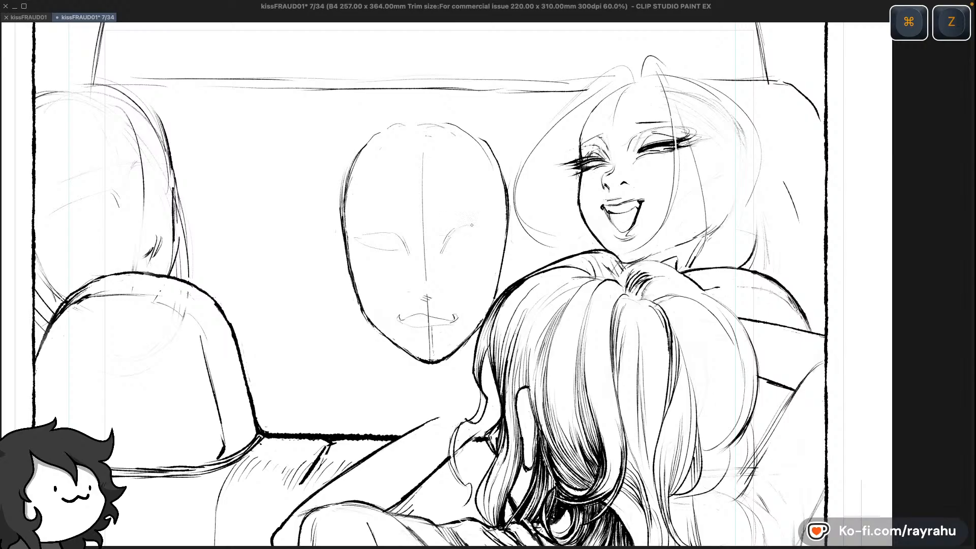
Sketch the thin arched upper lid of the middle head's right eye to match the left, undoing uneven strokes
{"action": "key", "text": "super+z"}
{"action": "key", "text": "super+z"}
{"action": "key", "text": "super+z"}
{"action": "key", "text": "super+z"}
{"action": "left_click_drag", "start_coordinate": [468, 229], "coordinate": [489, 234]}
{"action": "key", "text": "super+z"}
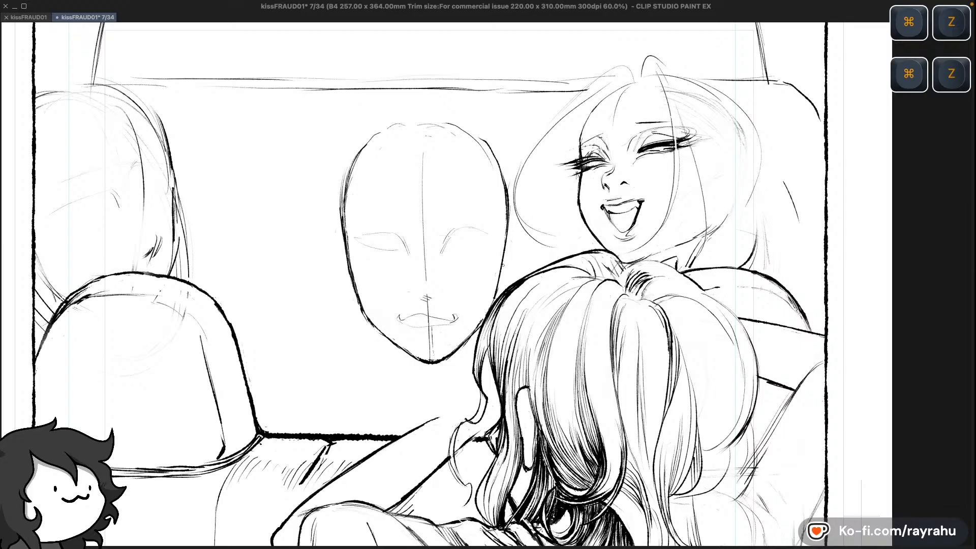
{"action": "key", "text": "shift+minus"}
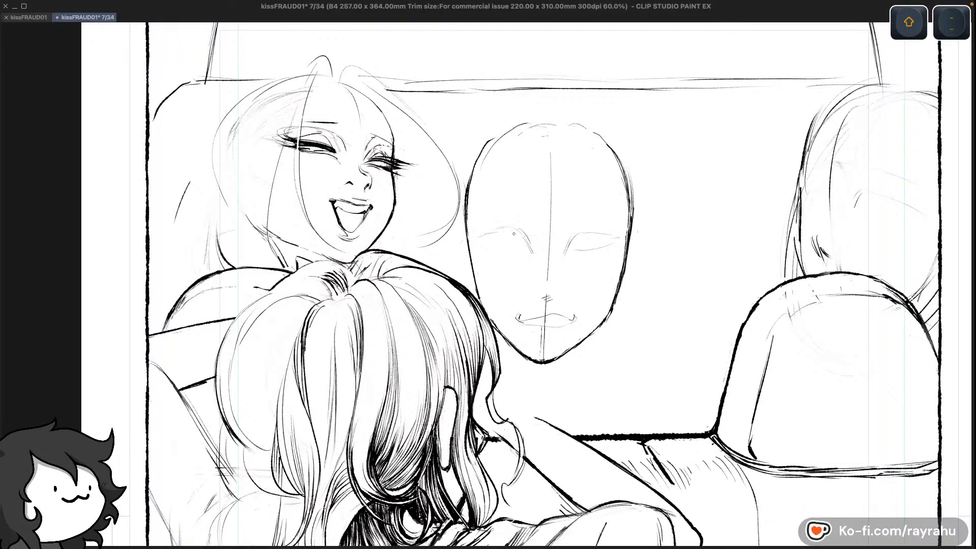
{"action": "left_click_drag", "start_coordinate": [574, 301], "coordinate": [558, 233]}
{"action": "key", "text": "super+z"}
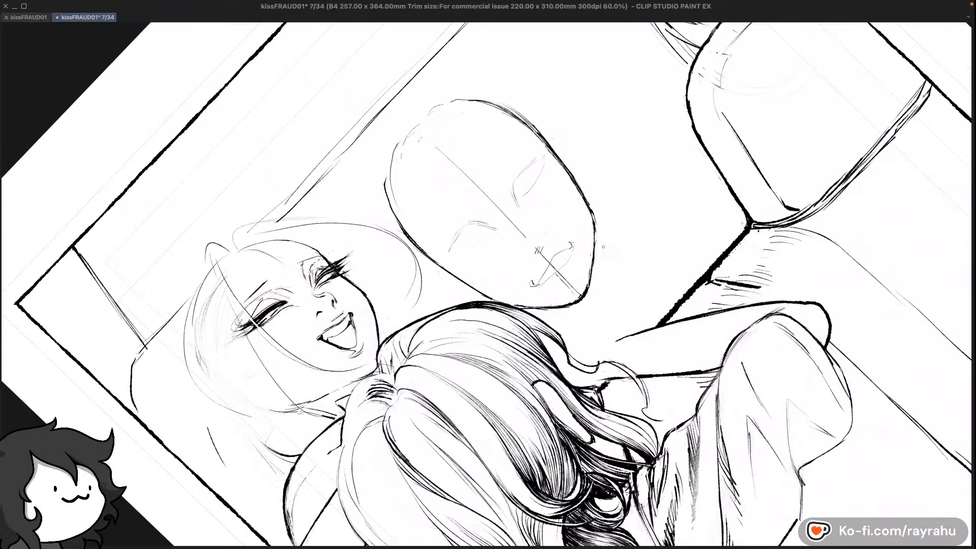
Check the middle head's eye placement and proportions against the whole panel in both normal and mirrored orientation
{"action": "double_click", "coordinate": [616, 277]}
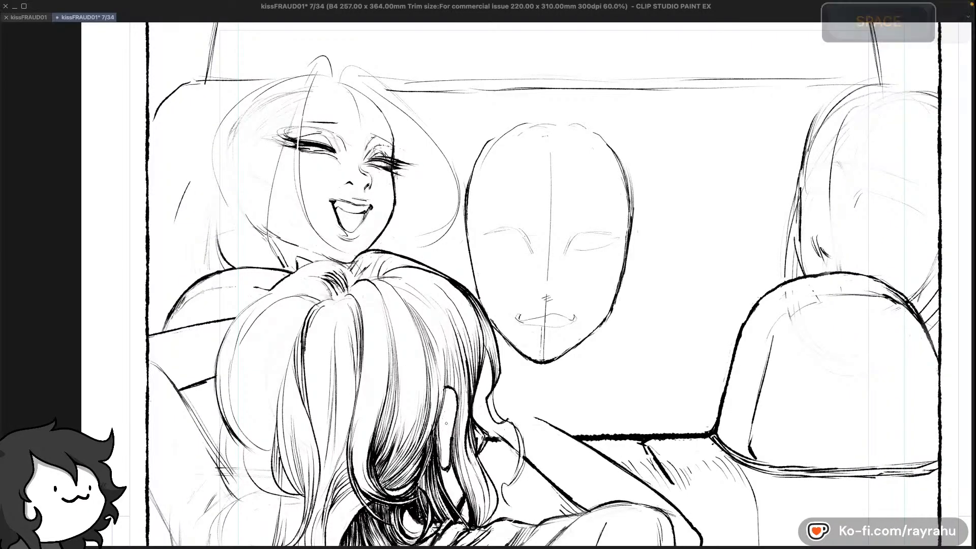
{"action": "key", "text": "super+minus"}
{"action": "key", "text": "super+minus"}
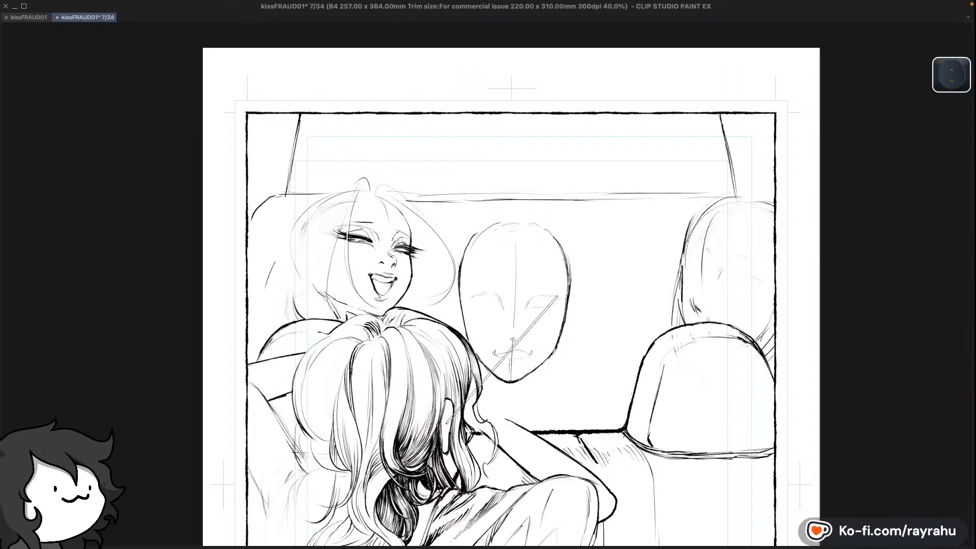
{"action": "key", "text": "shift+minus"}
{"action": "left_click_drag", "start_coordinate": [689, 281], "coordinate": [563, 247]}
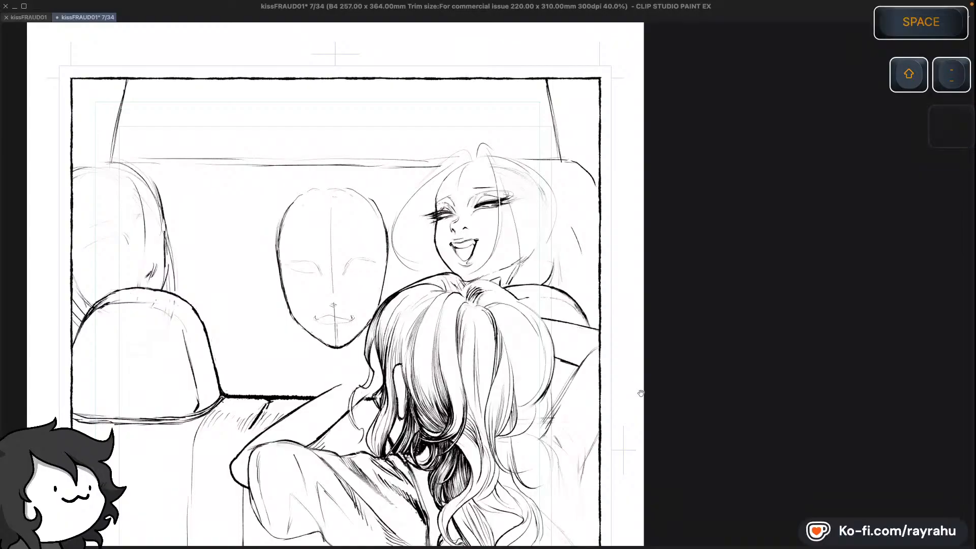
{"action": "key", "text": "shift+minus"}
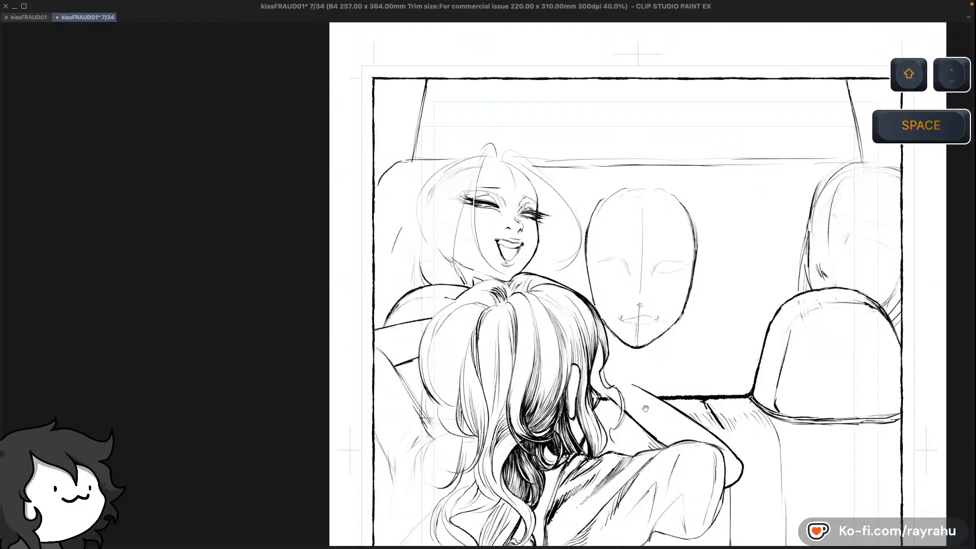
{"action": "left_click_drag", "start_coordinate": [645, 408], "coordinate": [551, 299]}
{"action": "left_click_drag", "start_coordinate": [707, 246], "coordinate": [723, 322]}
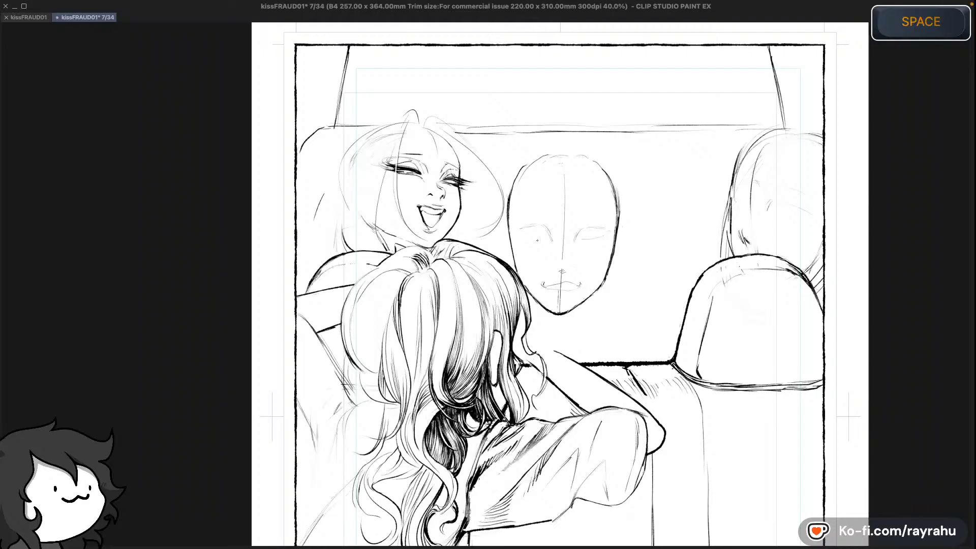
Sketch a narrow arched outline behind the laughing woman's shoulder beside the panel border, undoing the extra inner strokes
{"action": "left_click_drag", "start_coordinate": [311, 191], "coordinate": [352, 207]}
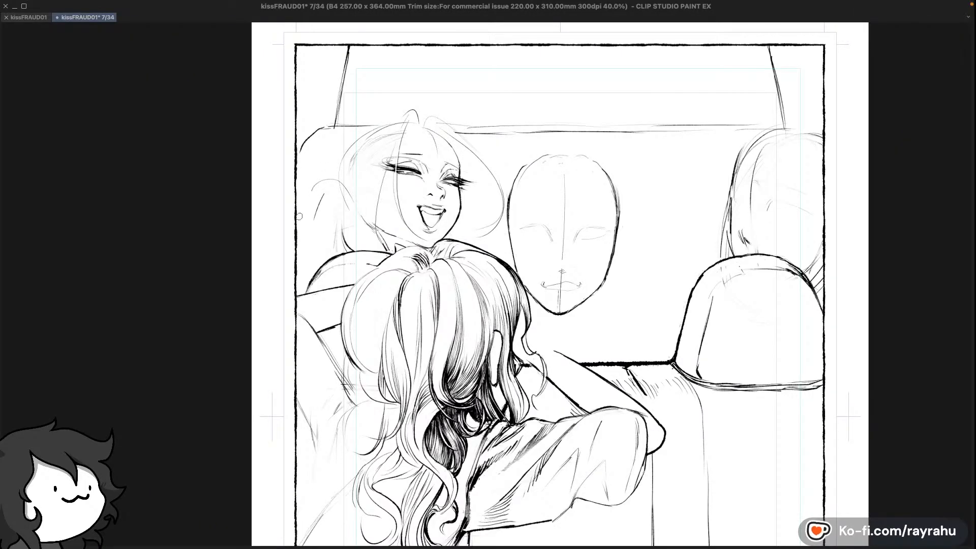
{"action": "left_click_drag", "start_coordinate": [313, 181], "coordinate": [297, 220]}
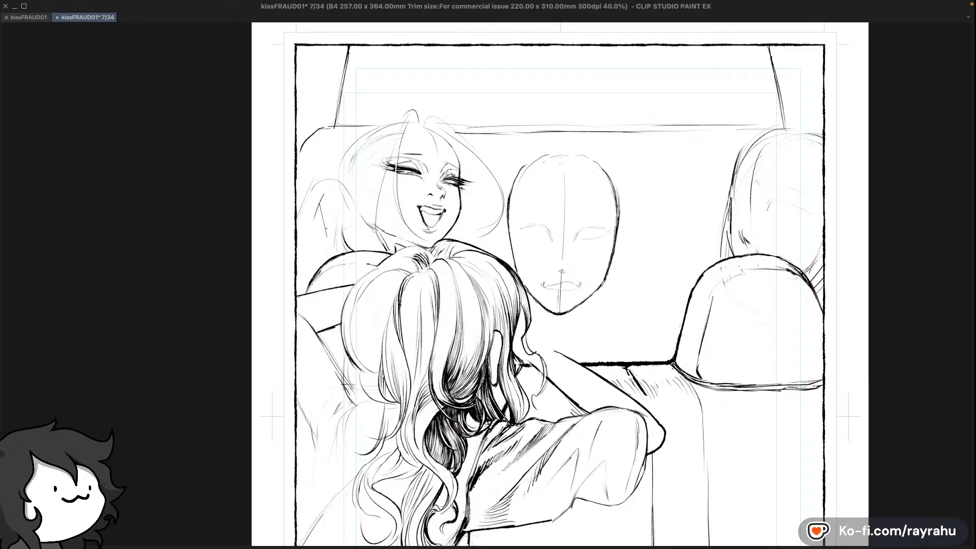
{"action": "key", "text": "super+z"}
{"action": "key", "text": "super+z"}
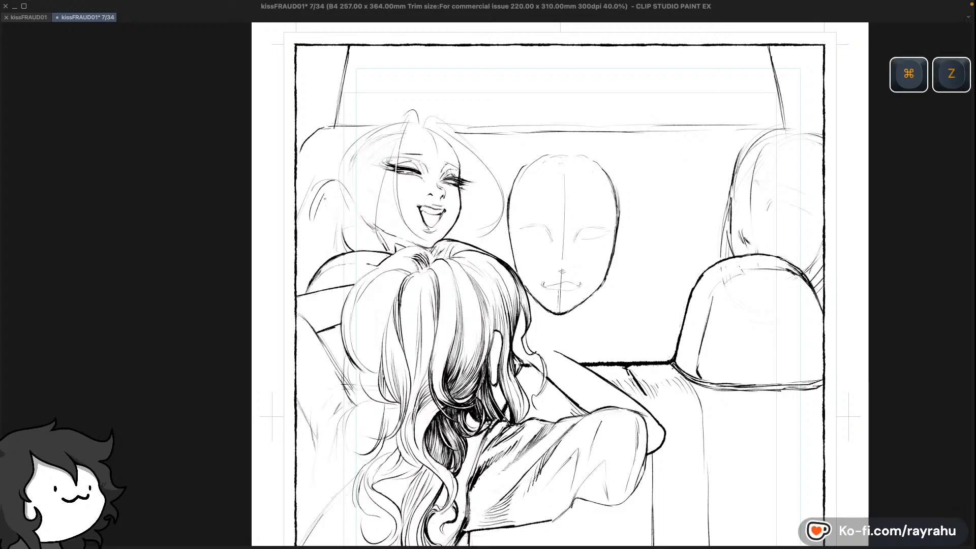
{"action": "key", "text": "super+z"}
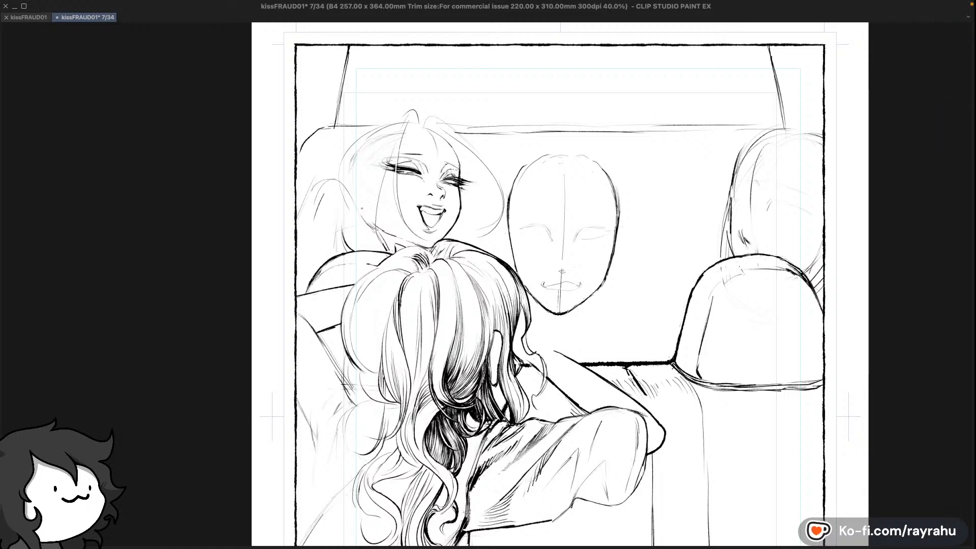
Sketch angled contours inside the arched shape behind the laughing woman's shoulder, erasing and undoing stray lines
{"action": "key", "text": "super+z"}
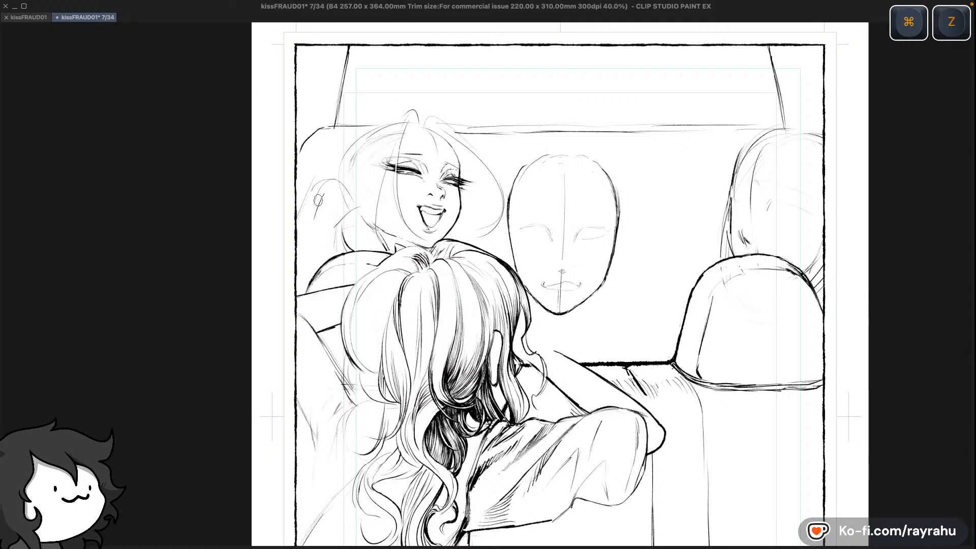
{"action": "key", "text": "super+z"}
{"action": "left_click_drag", "start_coordinate": [319, 203], "coordinate": [326, 223]}
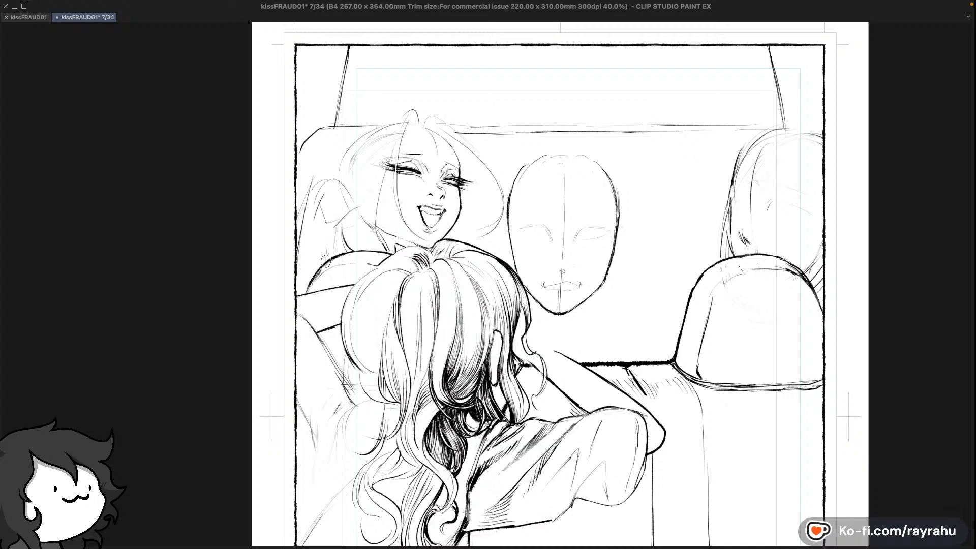
{"action": "key", "text": "super+z"}
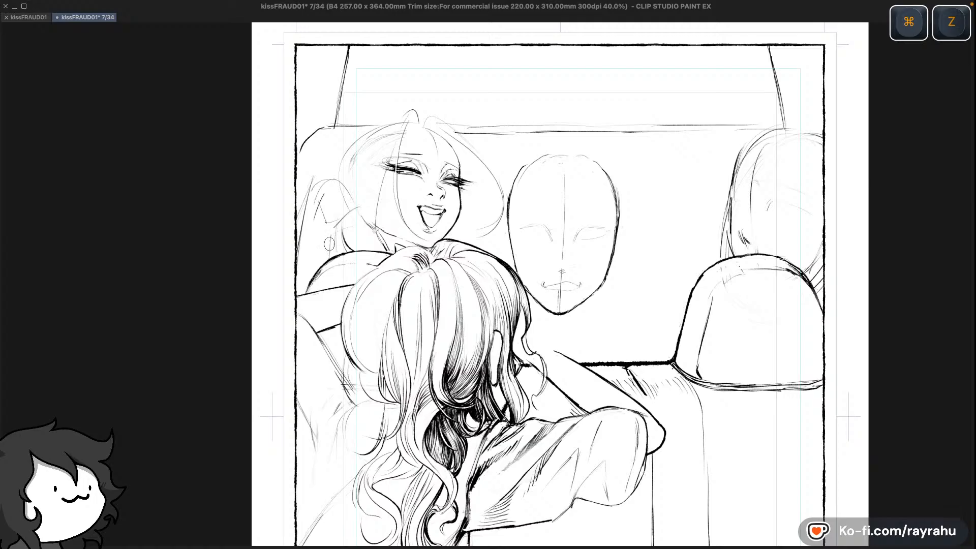
{"action": "key", "text": "c"}
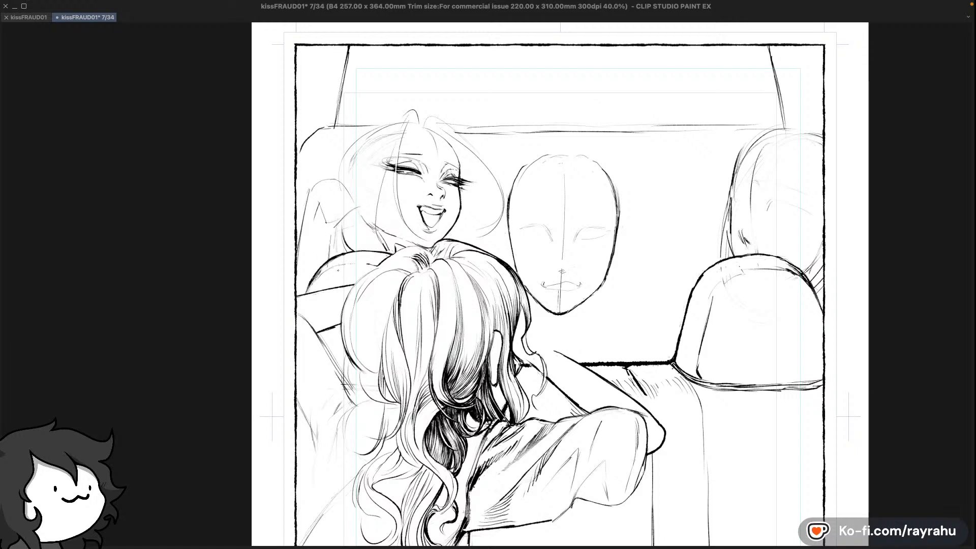
{"action": "key", "text": "c"}
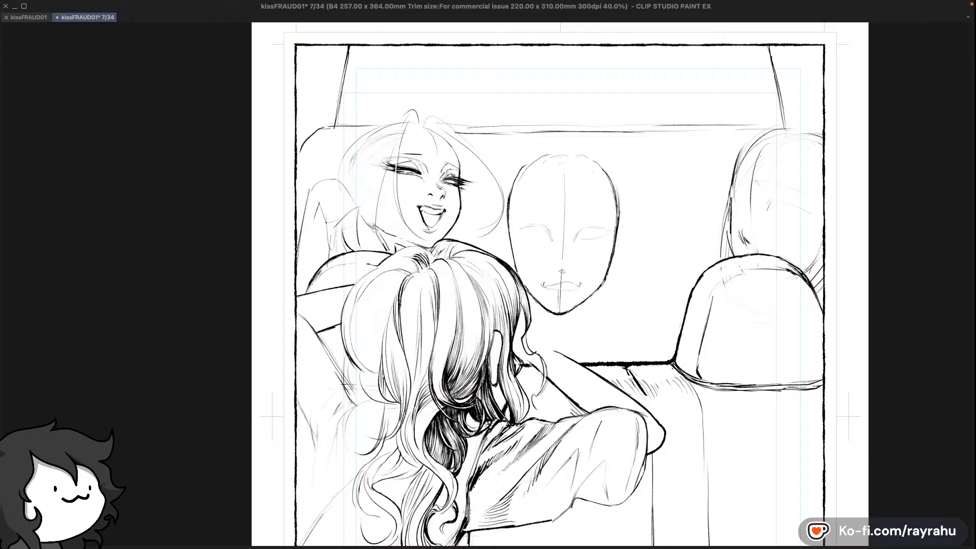
Sketch thin strokes between the arched shape and the laughing woman's jaw, undo the unwanted ones, and save the page
{"action": "key", "text": "super+z"}
{"action": "key", "text": "super+z"}
{"action": "key", "text": "super+z"}
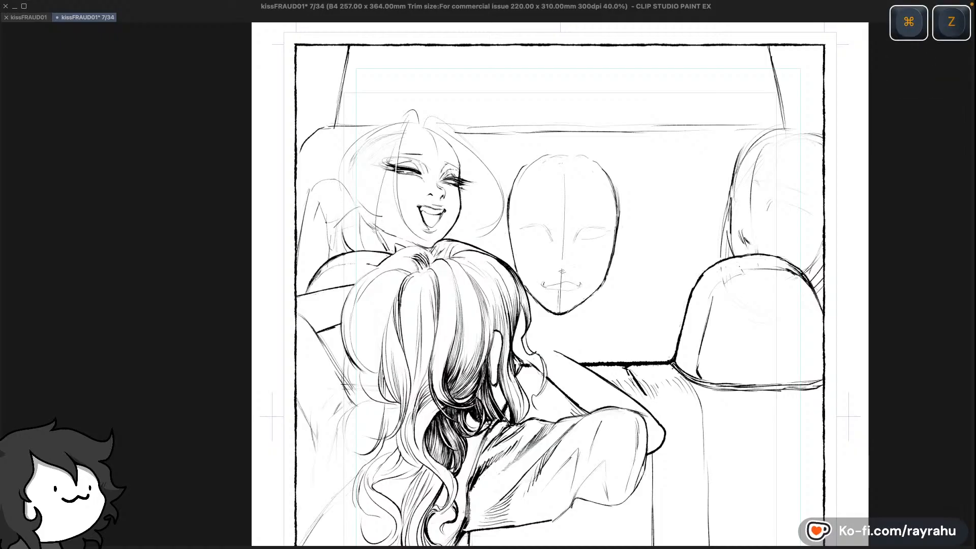
{"action": "key", "text": "super+s"}
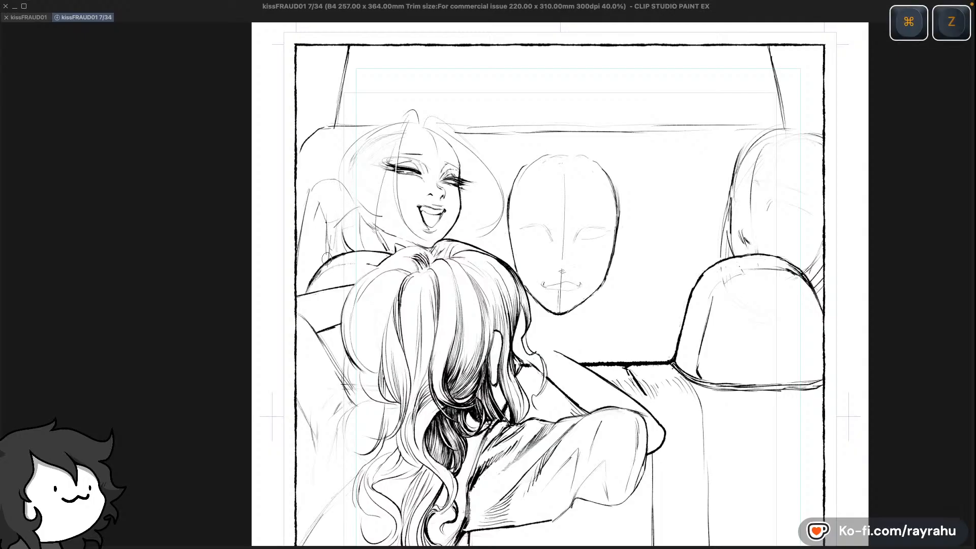
Sketch thin finger strokes between the raised hand and the laughing woman's jaw, erasing and undoing the unwanted ones
{"action": "key", "text": "super+z"}
{"action": "key", "text": "super+z"}
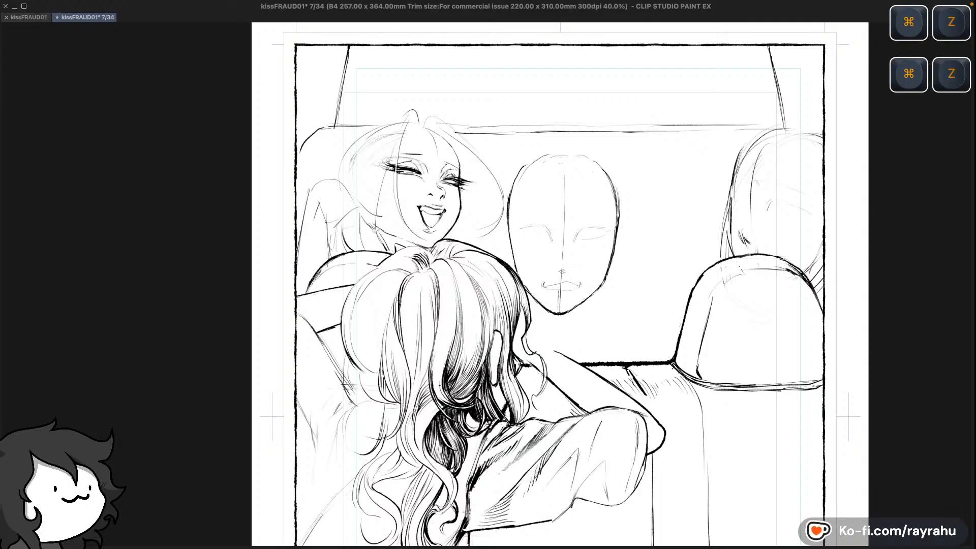
{"action": "key", "text": "c"}
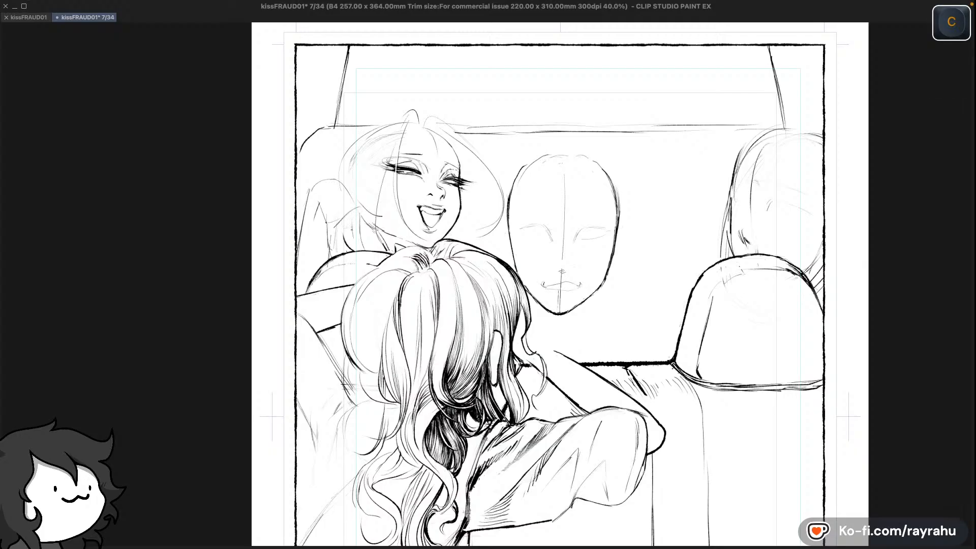
{"action": "key", "text": "super+z"}
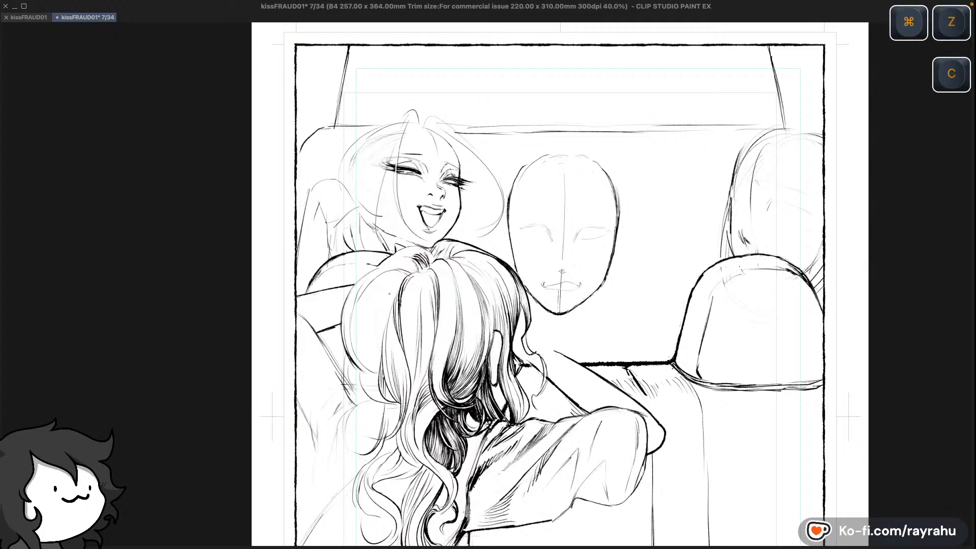
{"action": "key", "text": "super+z"}
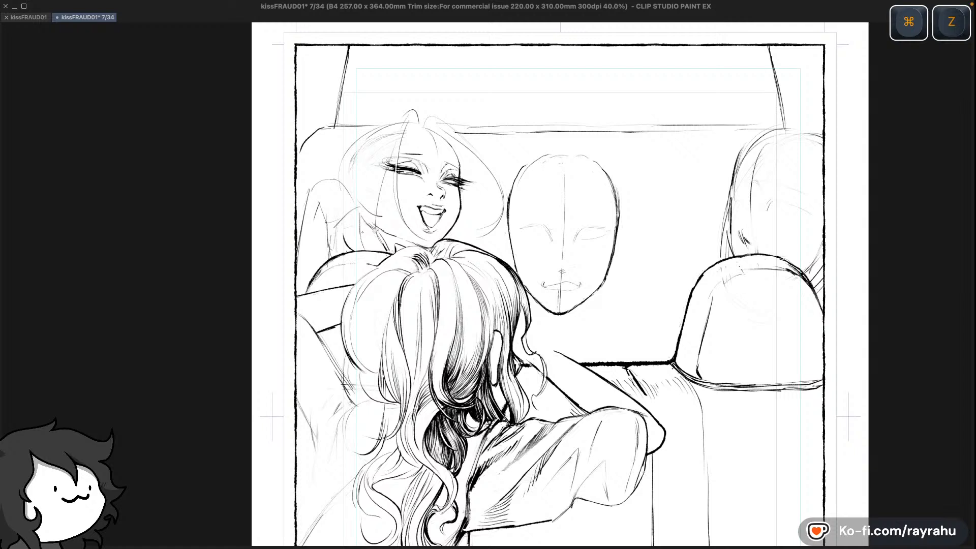
{"action": "key", "text": "c"}
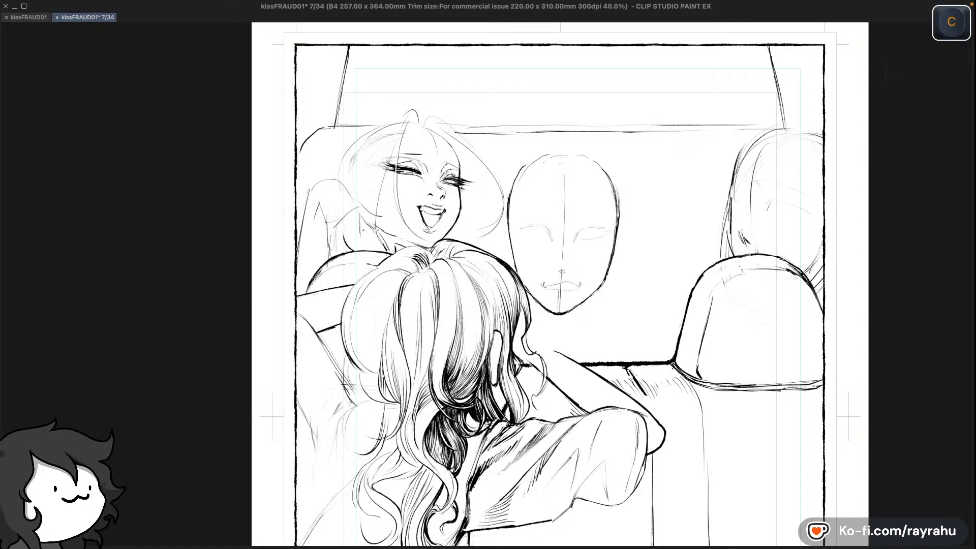
Rework the raised hand's finger lines beside the laughing woman's jaw, undoing the stray strokes
{"action": "key", "text": "super+z"}
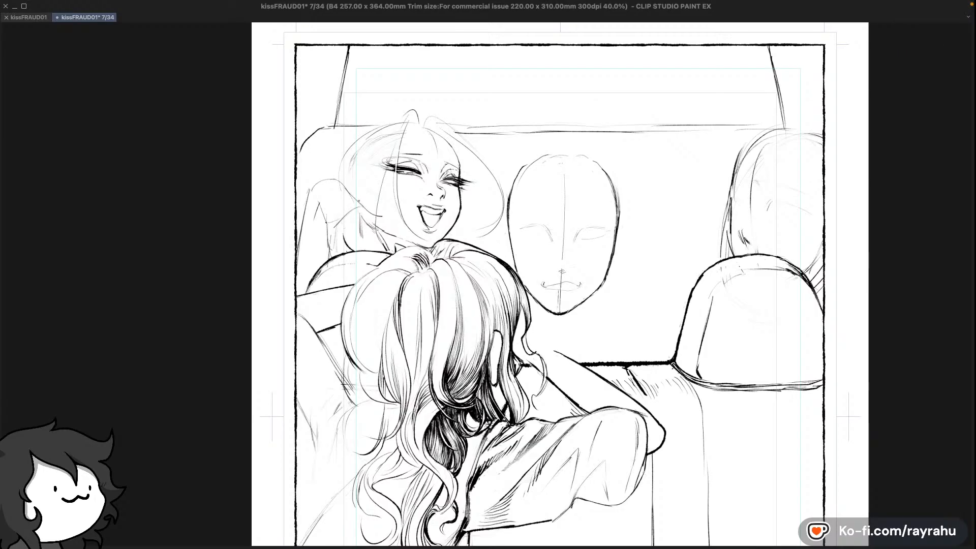
{"action": "key", "text": "super+z"}
{"action": "key", "text": "c"}
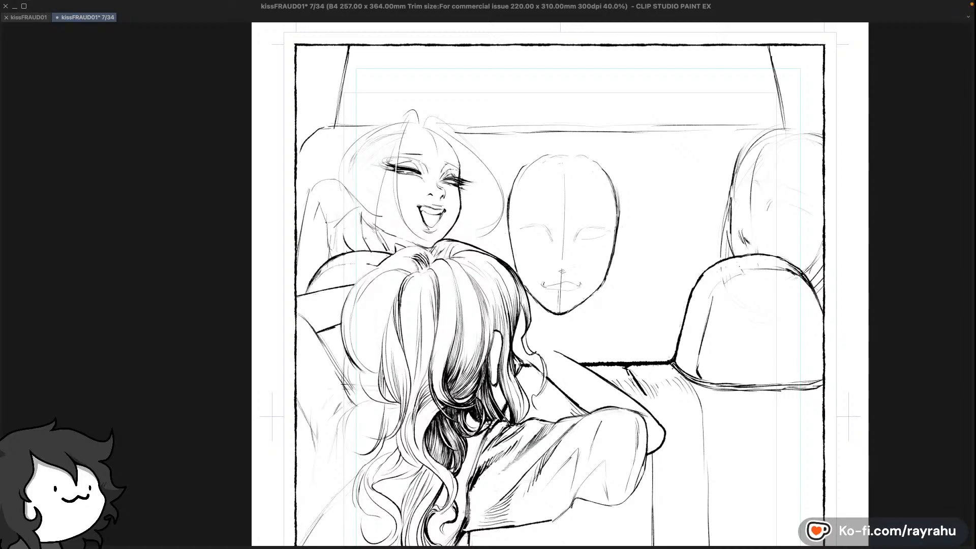
{"action": "key", "text": "super+z"}
{"action": "key", "text": "super+z"}
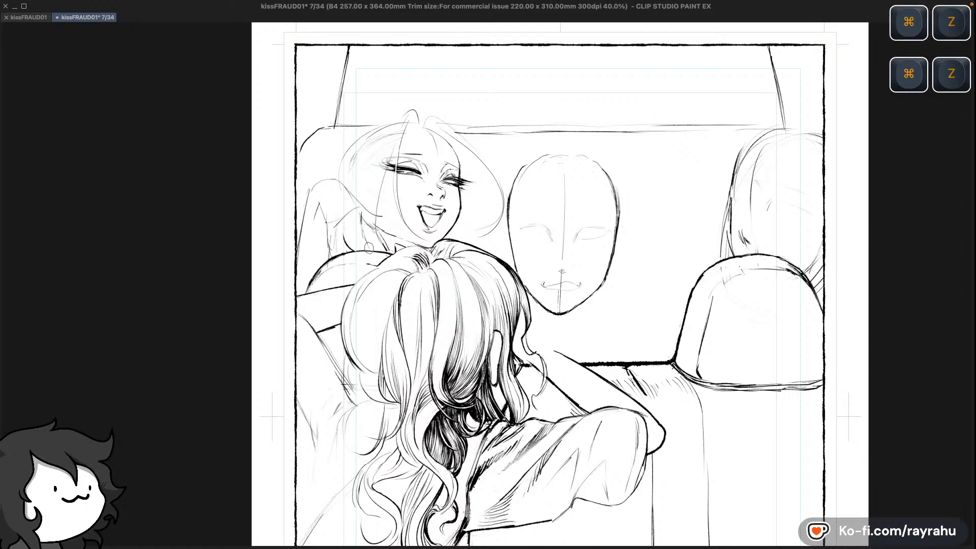
{"action": "key", "text": "super+z"}
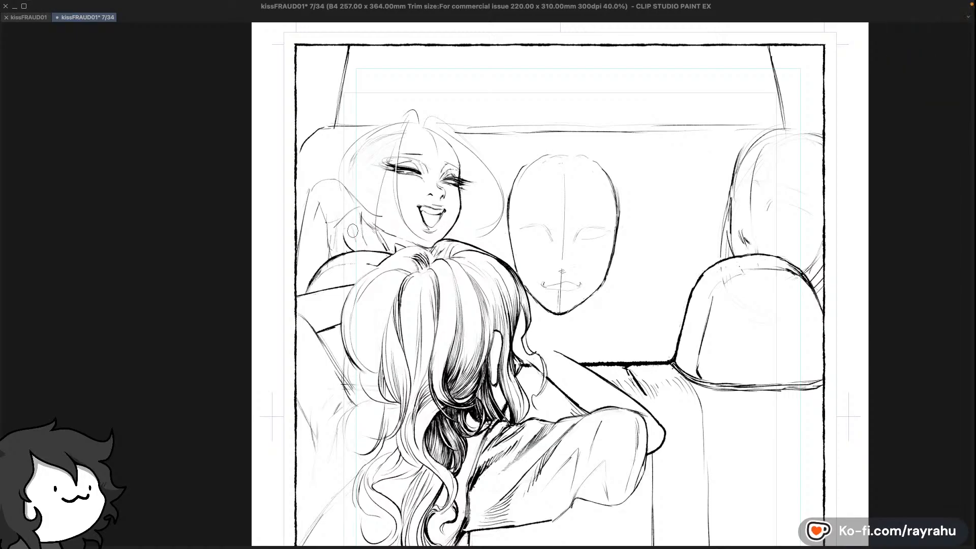
{"action": "key", "text": "super+z"}
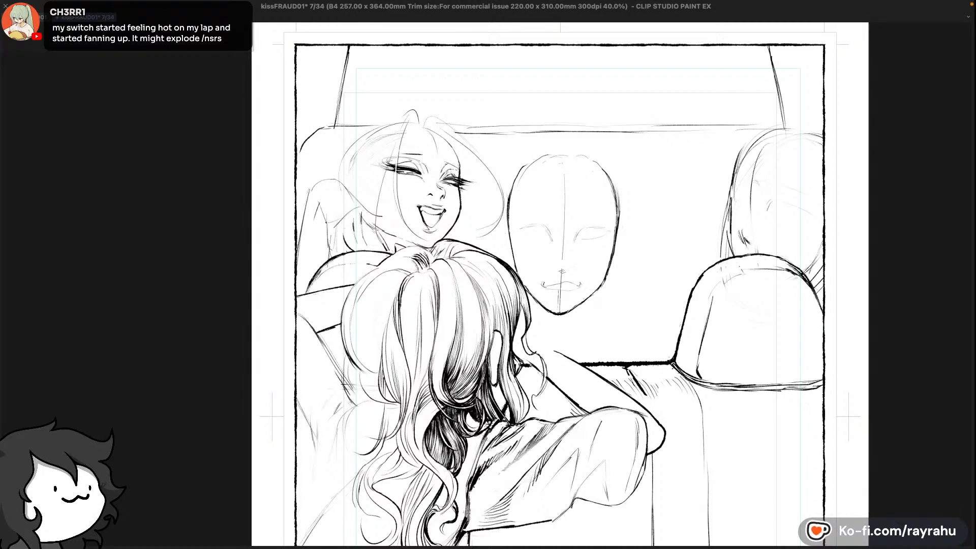
Mirror the canvas view and darken the short finger contours beside the laughing woman's jaw, undoing the excess strokes
{"action": "key", "text": "shift+h"}
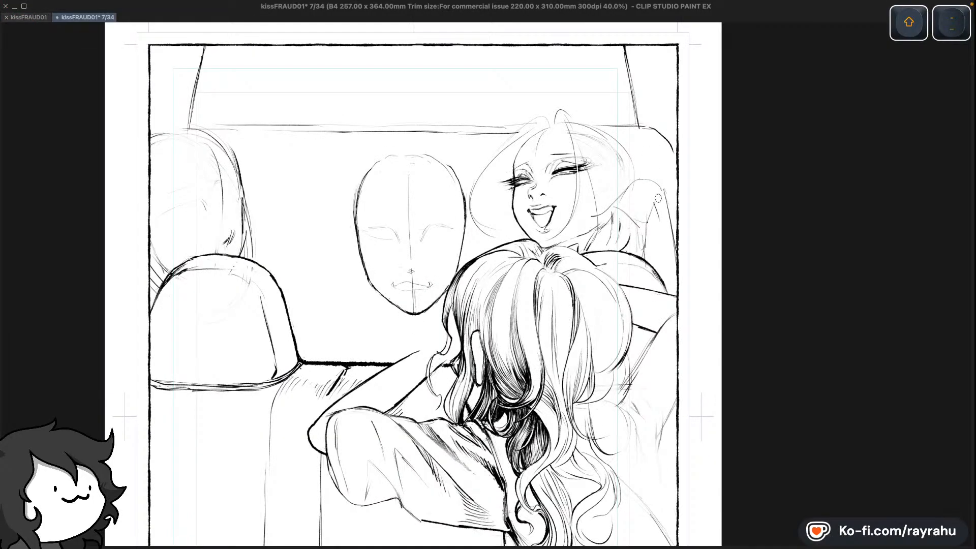
{"action": "key", "text": "super+z"}
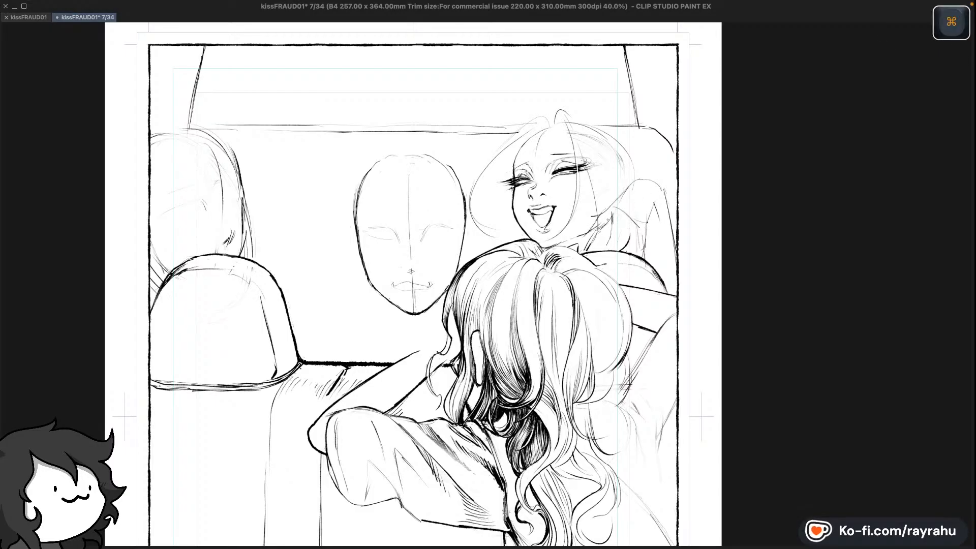
{"action": "key", "text": "super+z"}
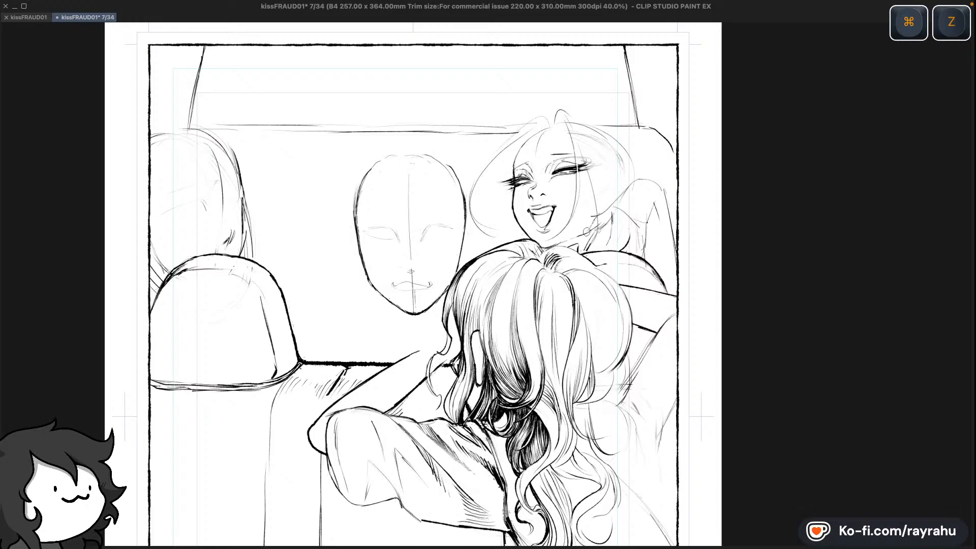
{"action": "key", "text": "z"}
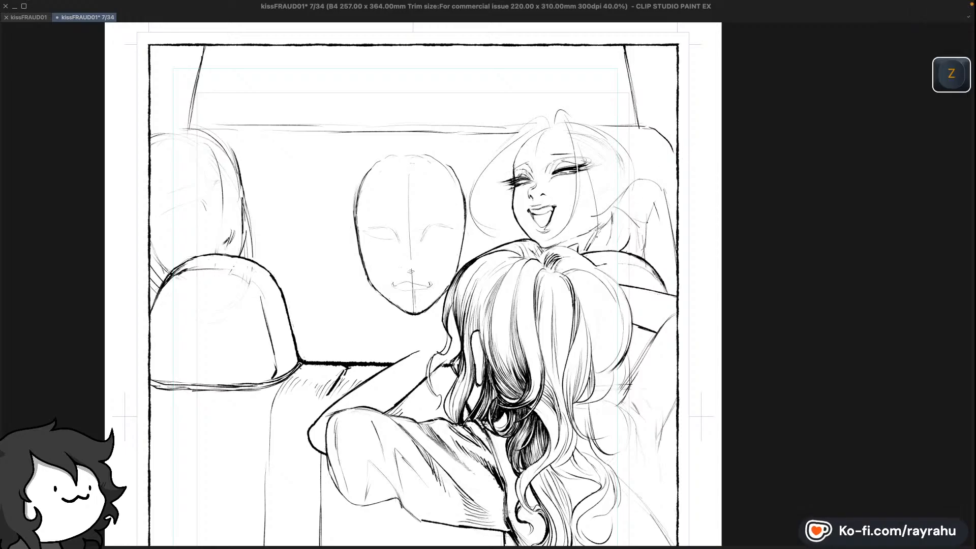
{"action": "key", "text": "super+z"}
{"action": "key", "text": "super+z"}
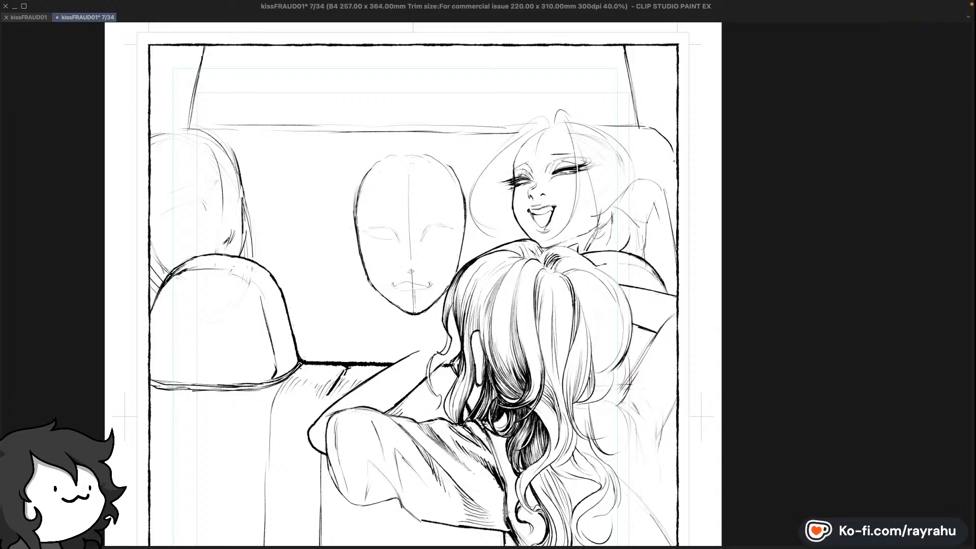
{"action": "key", "text": "super+z"}
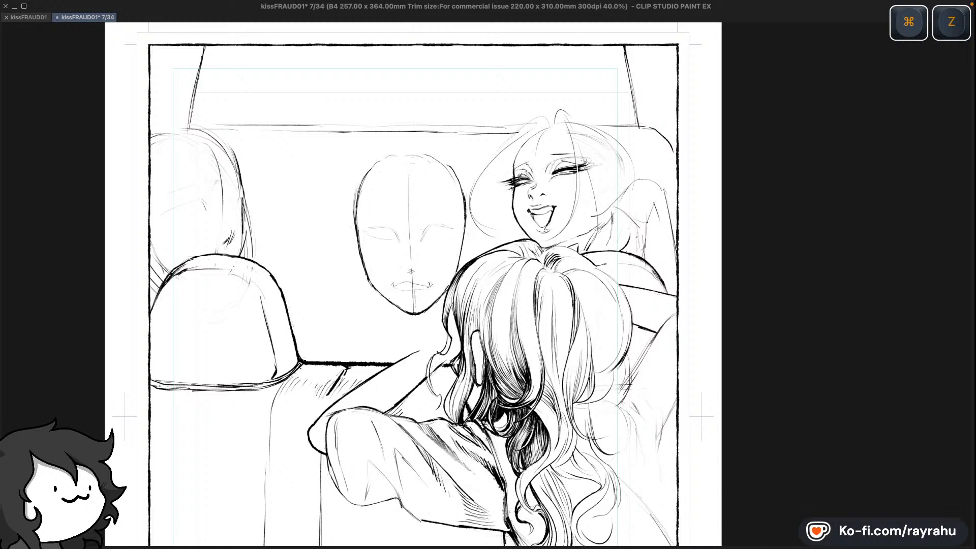
Clean up the inner contour of the raised hand's arch and redraw it as a curved line
{"action": "key", "text": "c"}
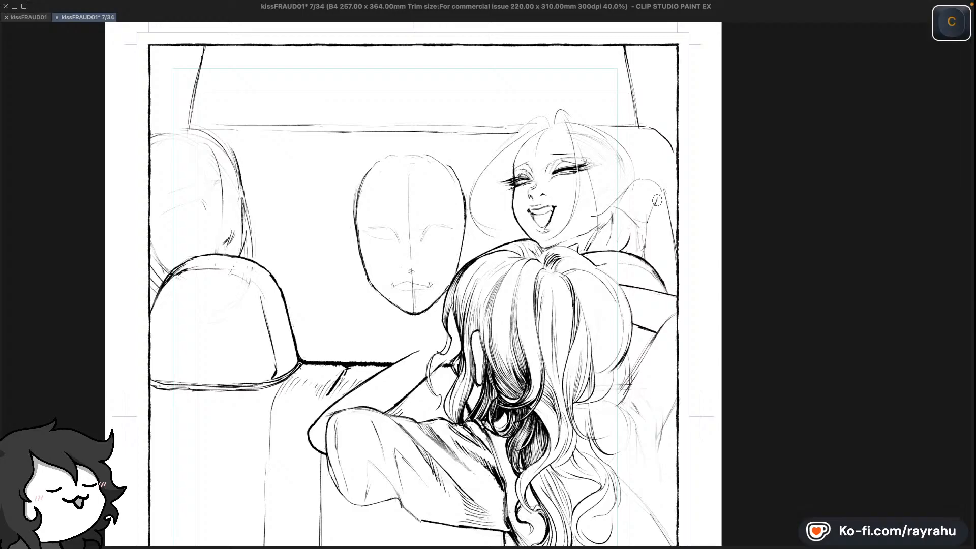
{"action": "key", "text": "c"}
{"action": "key", "text": "super+z"}
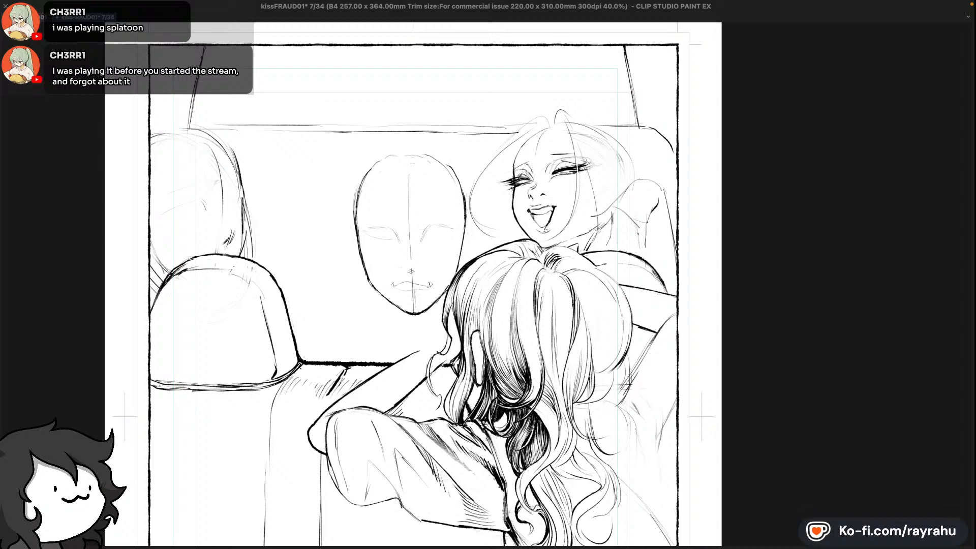
Try short finger strokes beneath the raised hand's curved inner contour in the mirrored view, undoing the unwanted attempts
{"action": "key", "text": "c"}
{"action": "key", "text": "super+z"}
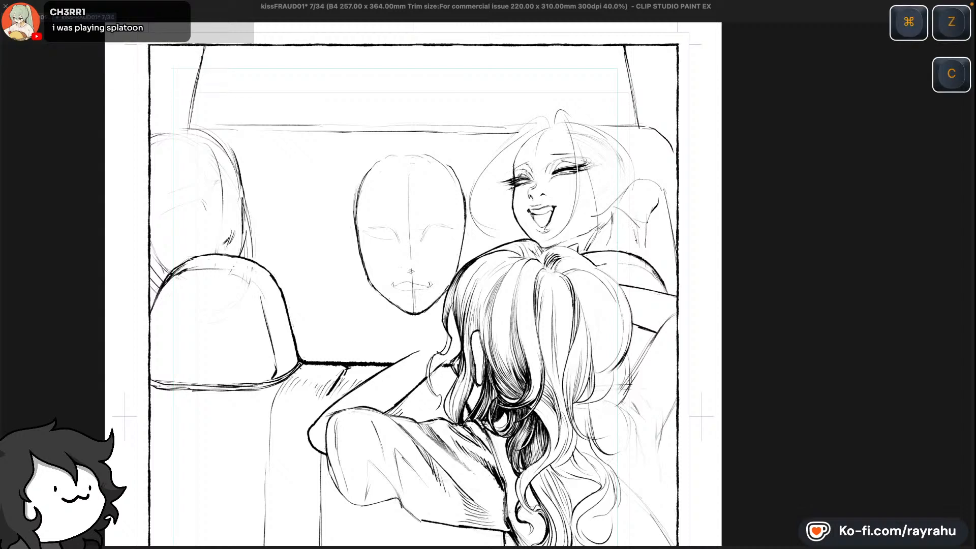
{"action": "key", "text": "super+z"}
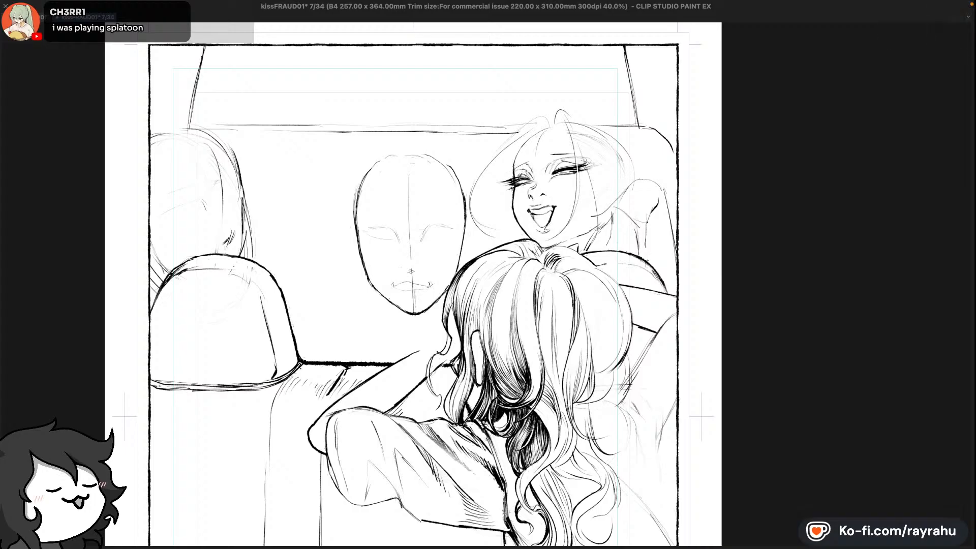
{"action": "key", "text": "super+z"}
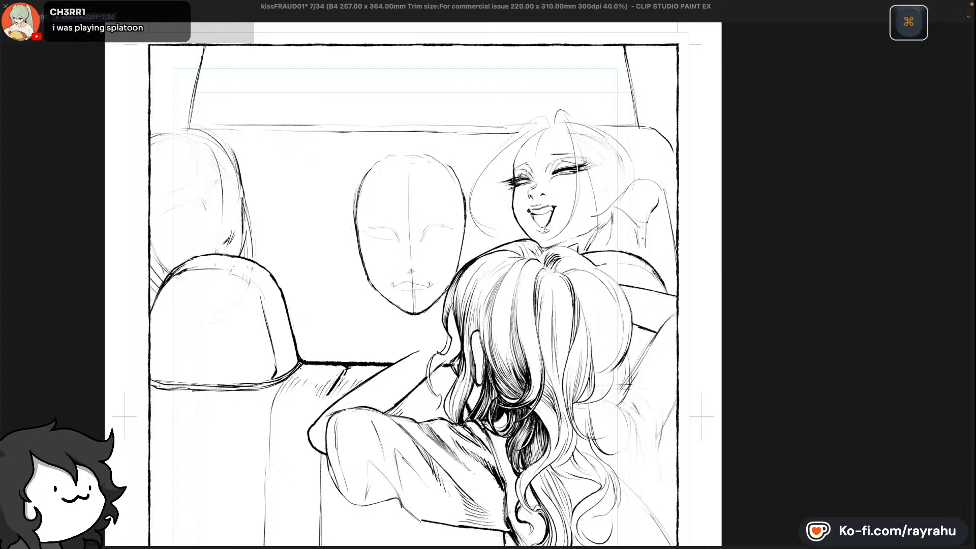
{"action": "key", "text": "super+z"}
{"action": "key", "text": "super+z"}
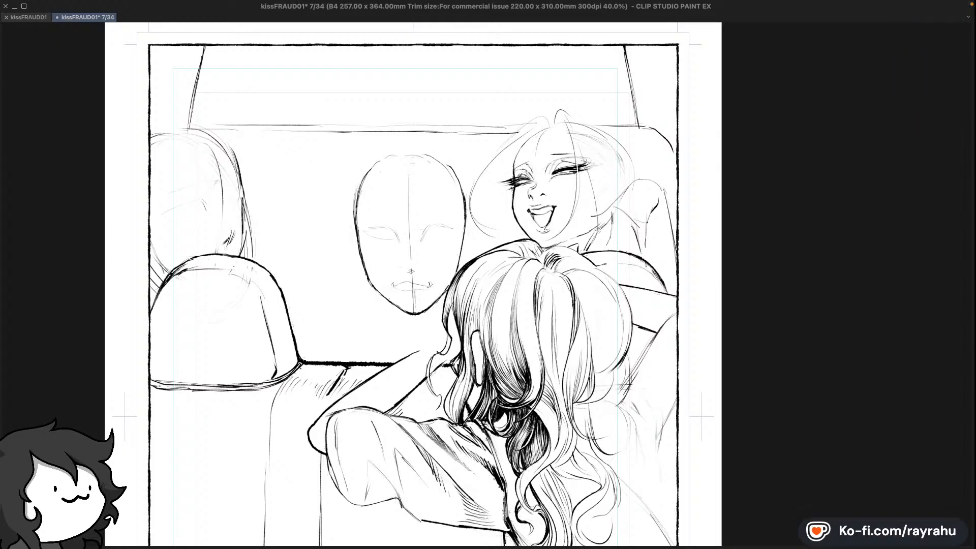
{"action": "key", "text": "super+z"}
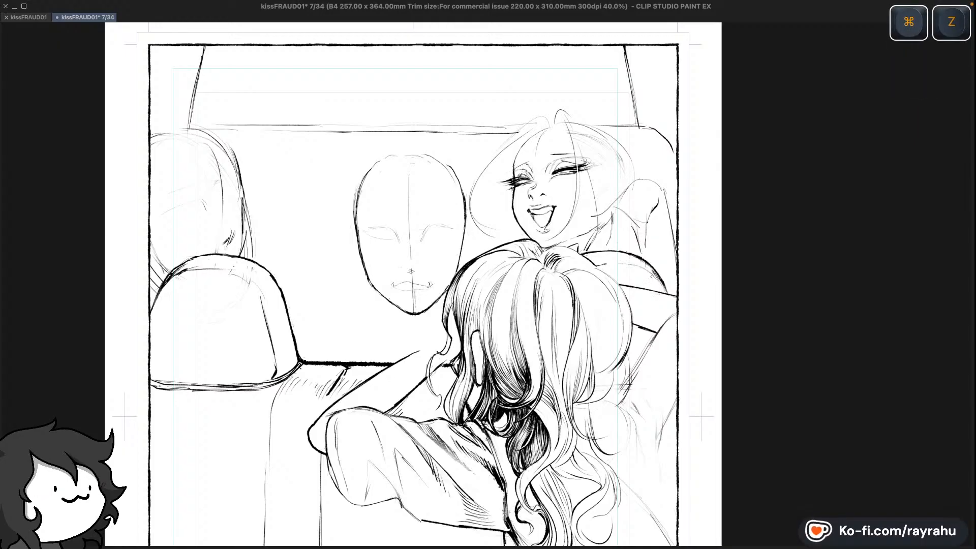
Return the canvas to its normal orientation and draw the long finger lines below the raised hand, undoing stray strokes
{"action": "key", "text": "shift+minus"}
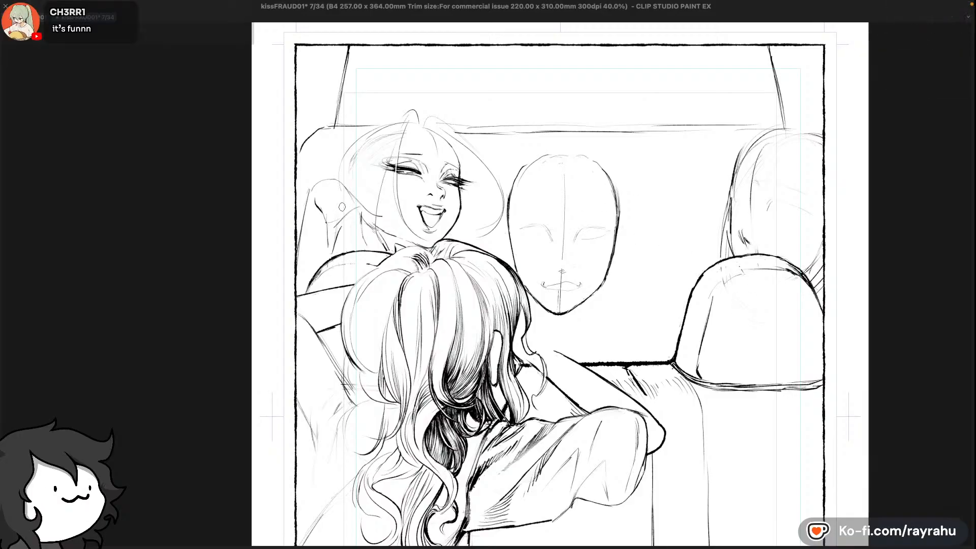
{"action": "key", "text": "super+z"}
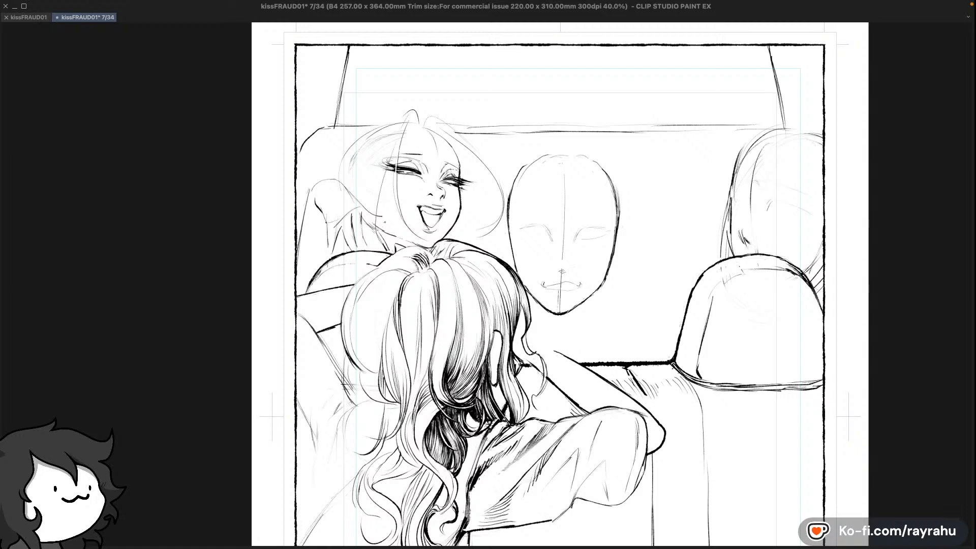
{"action": "key", "text": "super+z"}
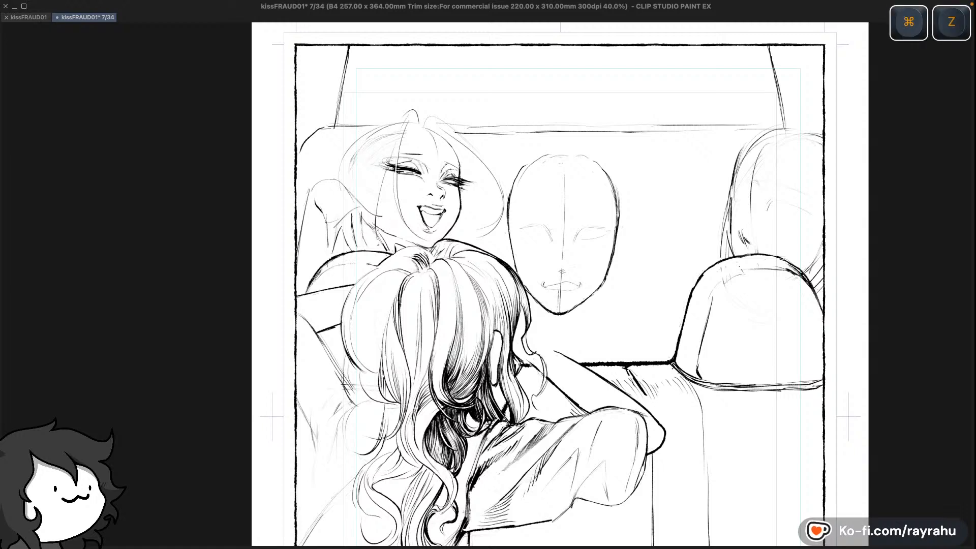
{"action": "key", "text": "super+z"}
{"action": "key", "text": "c"}
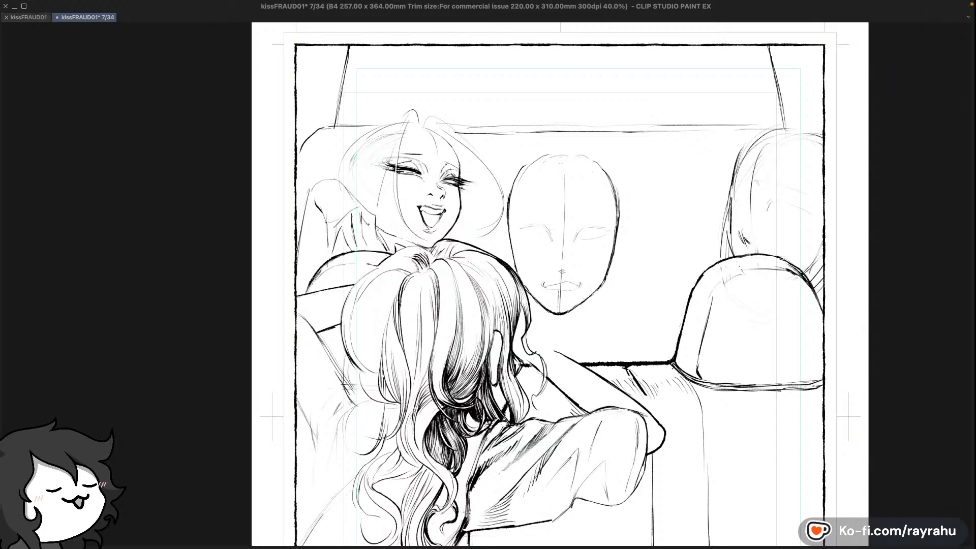
Define the fingertip contours next to the laughing woman's jaw and undo the dark mark between the fingers
{"action": "key", "text": "c"}
{"action": "left_click_drag", "start_coordinate": [367, 224], "coordinate": [368, 228]}
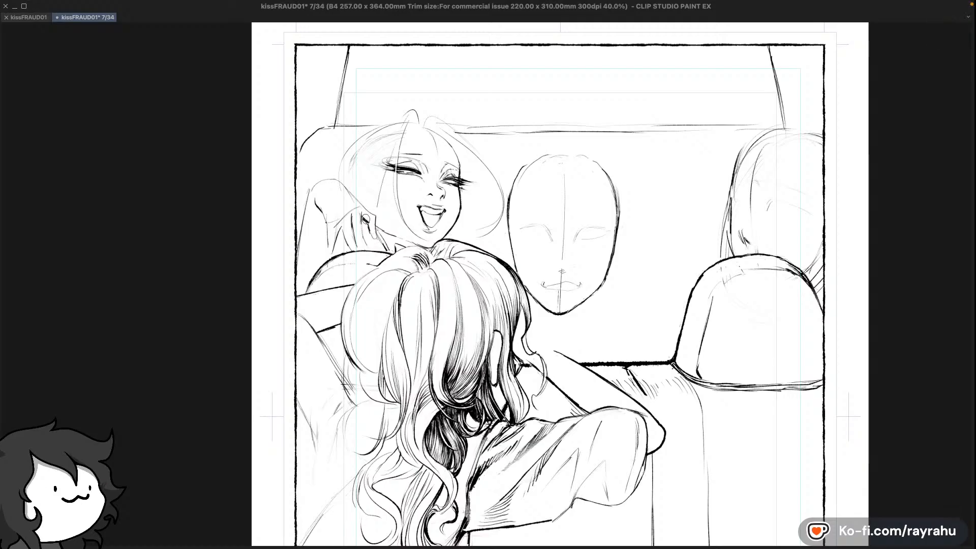
{"action": "key", "text": "super+z"}
{"action": "key", "text": "super+z"}
{"action": "key", "text": "c"}
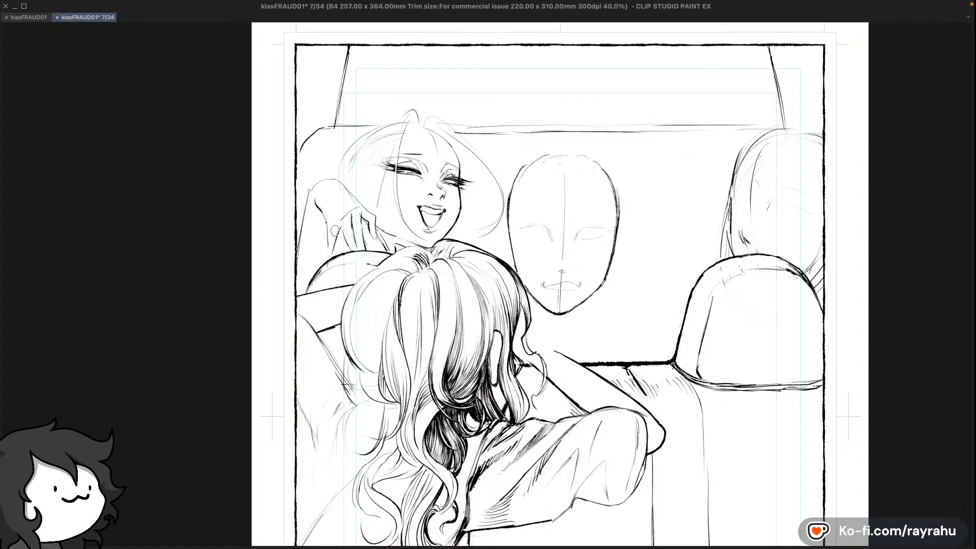
Thicken the raised arm's outer edge and inner contour beside the panel border, undoing the extra strokes
{"action": "key", "text": "c"}
{"action": "key", "text": "c"}
{"action": "key", "text": "super+z"}
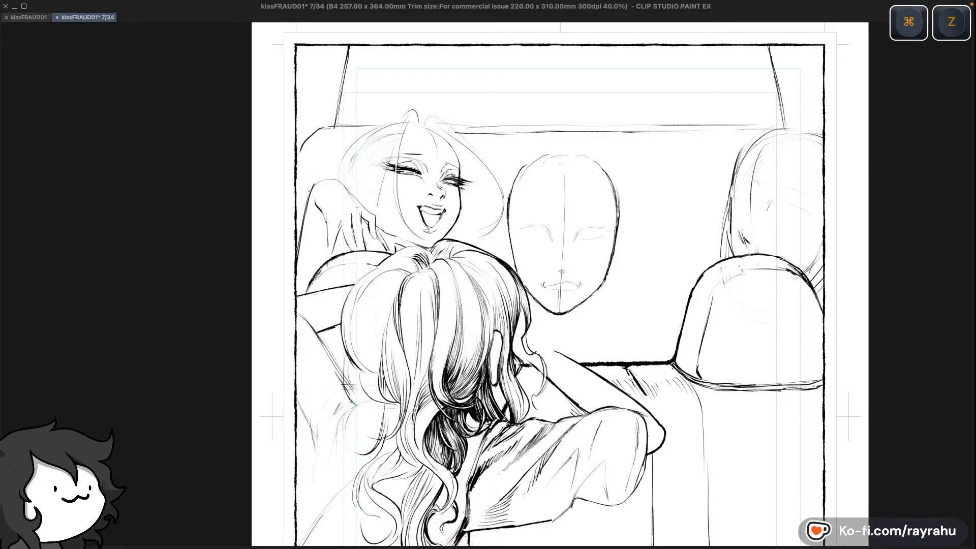
{"action": "key", "text": "super+z"}
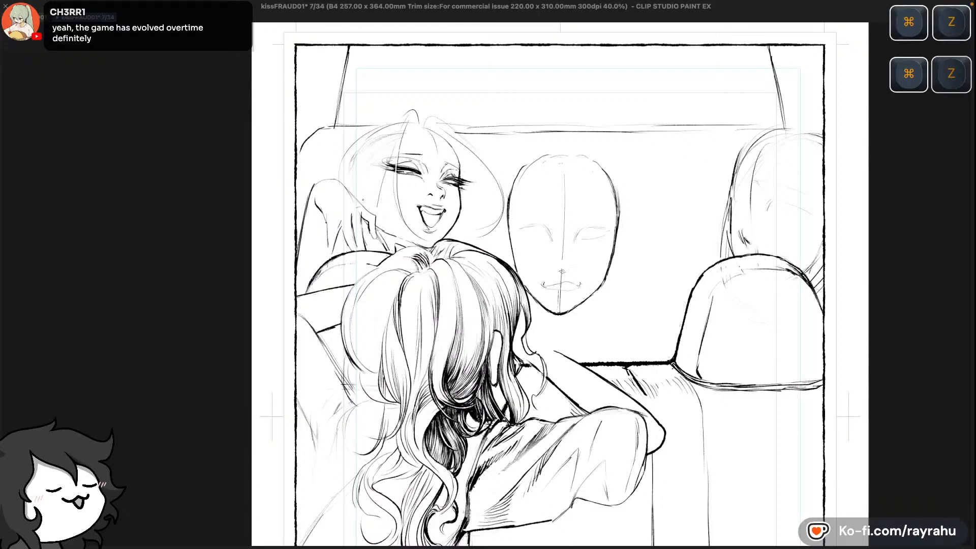
Refine the long finger lines below the raised hand with alternating ink and erasing strokes, undoing the unwanted fingertip marks
{"action": "key", "text": "super+z"}
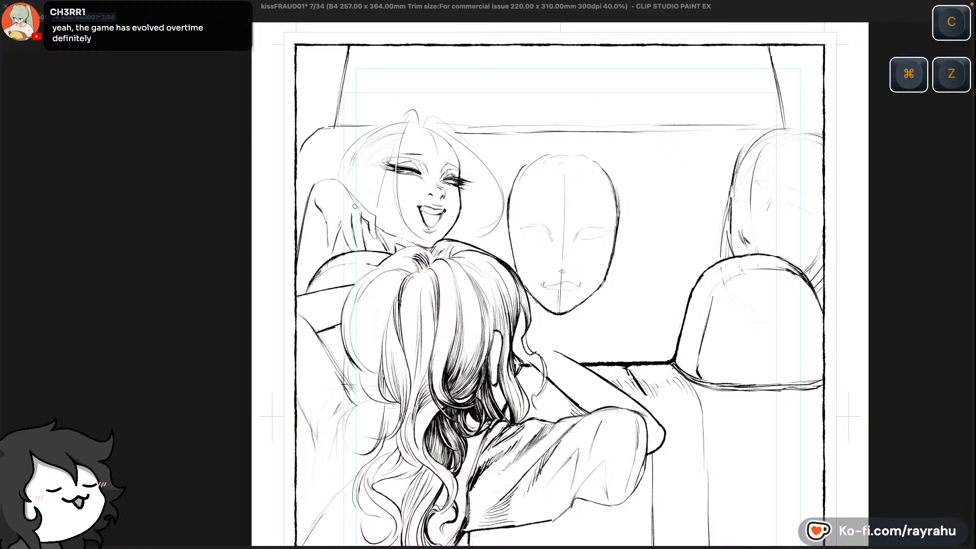
{"action": "key", "text": "c"}
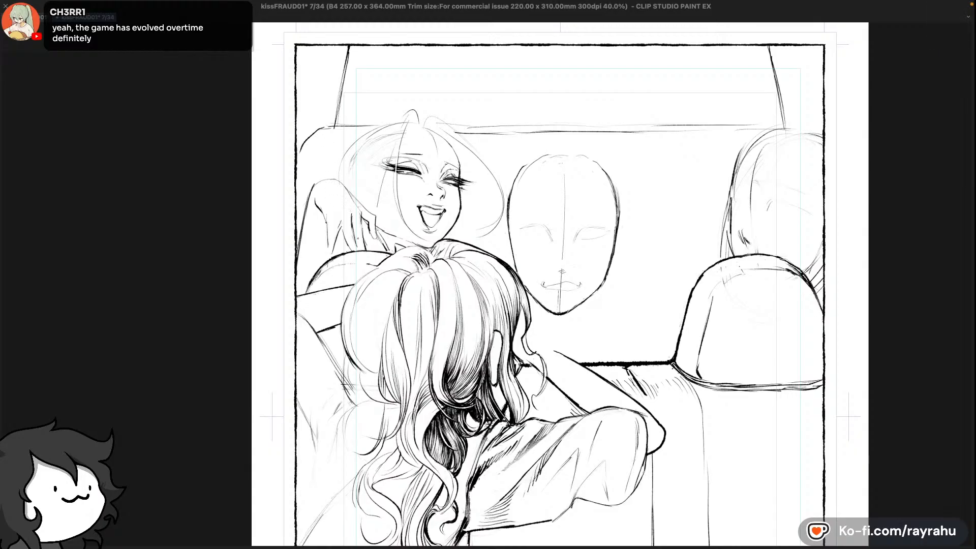
{"action": "key", "text": "super+z"}
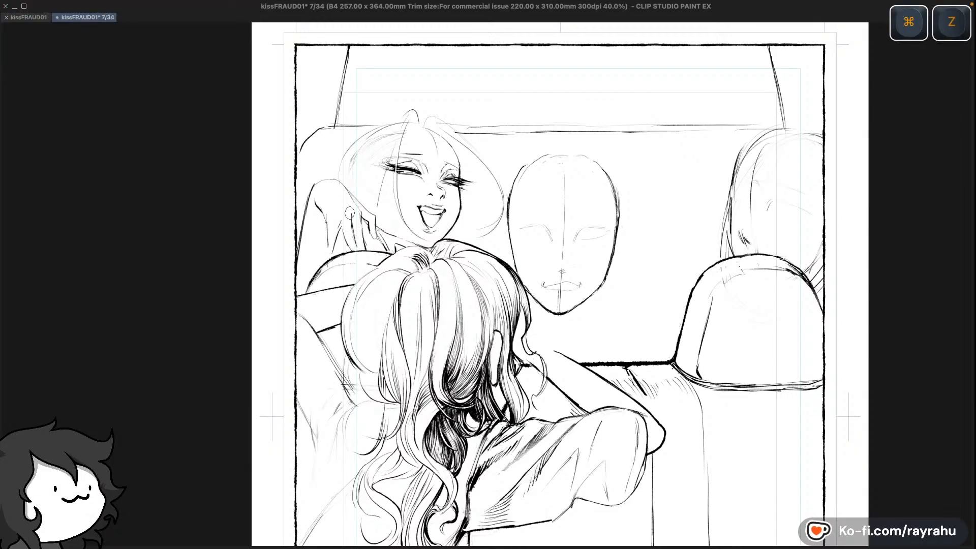
{"action": "key", "text": "c"}
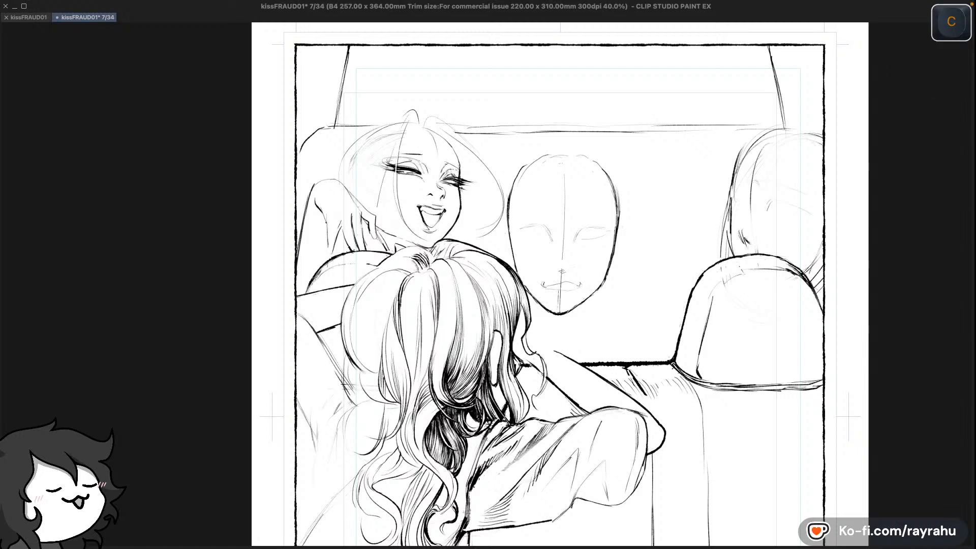
{"action": "key", "text": "c"}
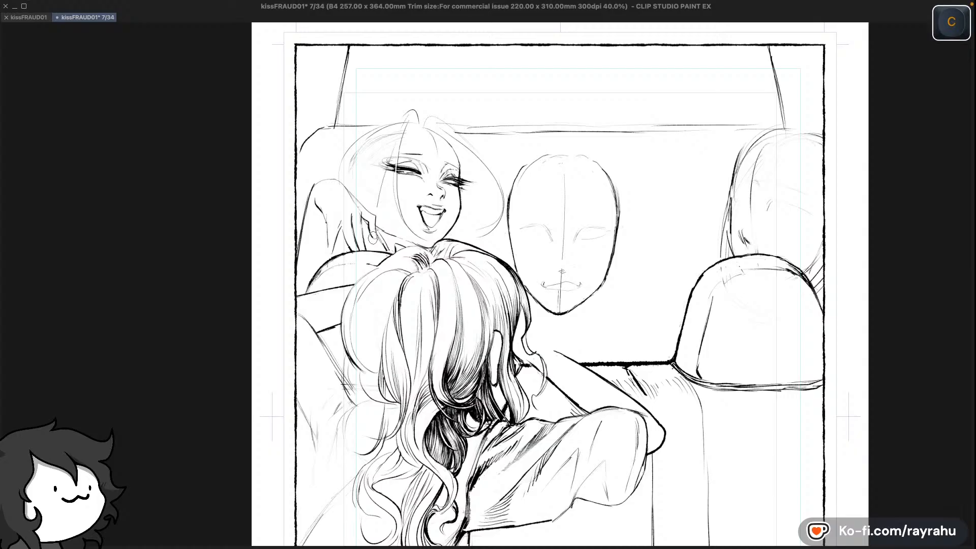
{"action": "key", "text": "super+z"}
{"action": "key", "text": "super+z"}
{"action": "key", "text": "super+z"}
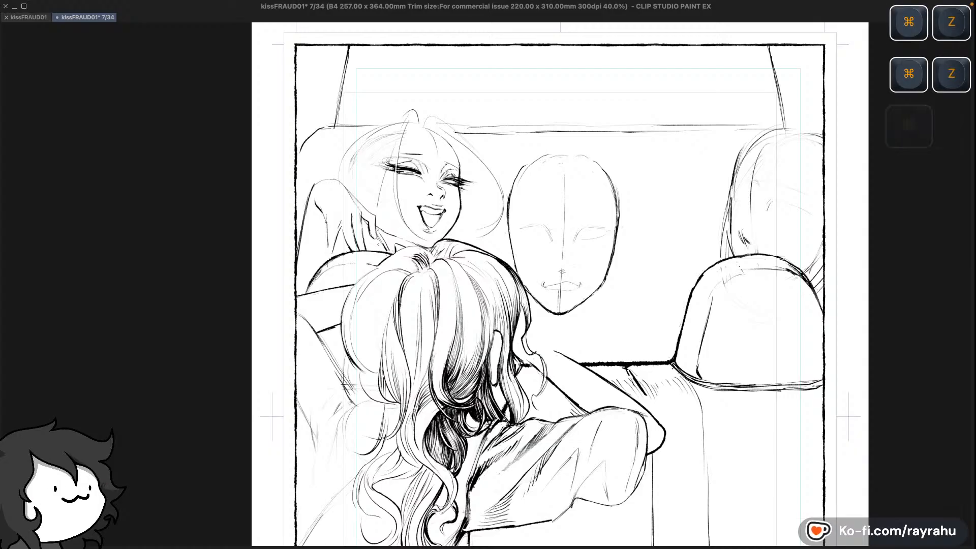
{"action": "key", "text": "super+z"}
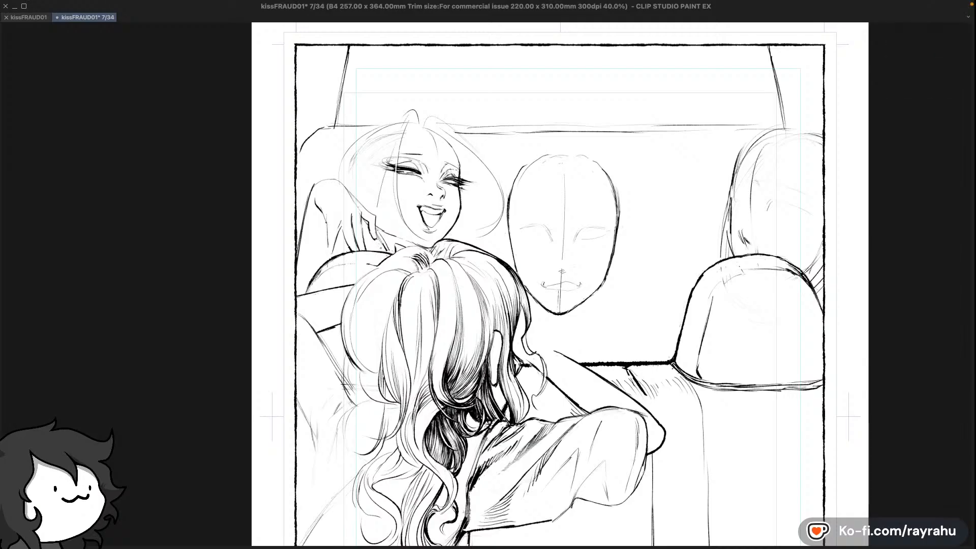
Darken the back contour of the raised hand from the bent wrist toward the fingers beside the face, undoing failed strokes
{"action": "key", "text": "super+z"}
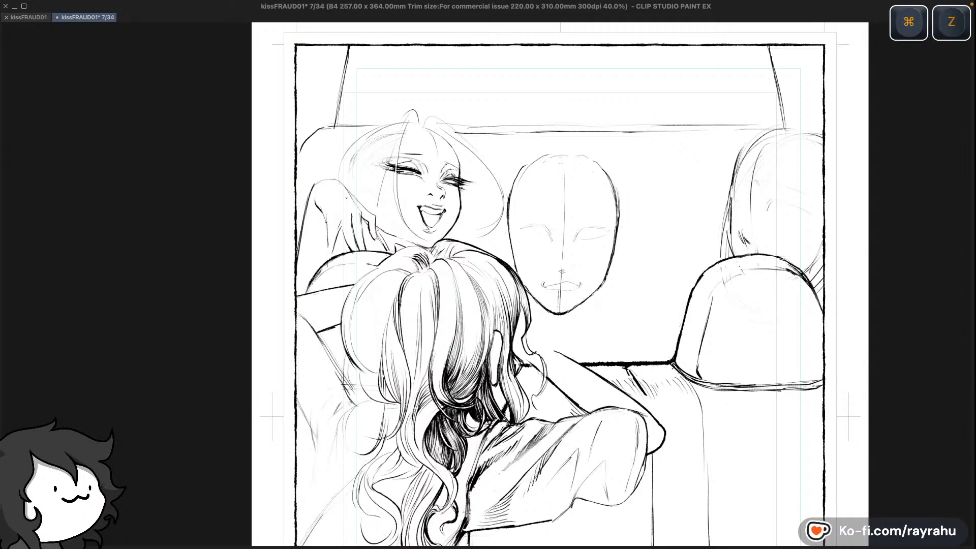
{"action": "key", "text": "super+z"}
{"action": "key", "text": "super+z"}
{"action": "key", "text": "super+z"}
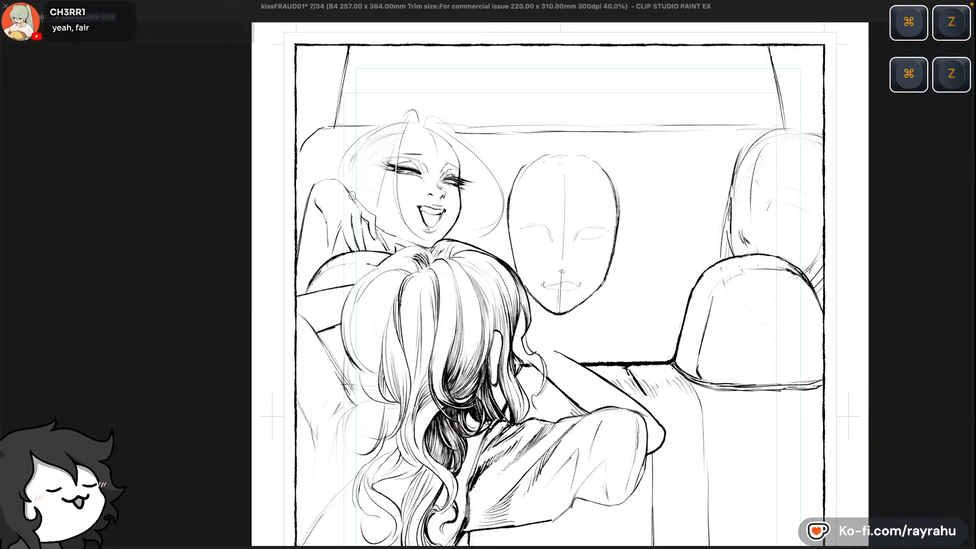
{"action": "left_click_drag", "start_coordinate": [333, 176], "coordinate": [350, 198]}
{"action": "key", "text": "super+z"}
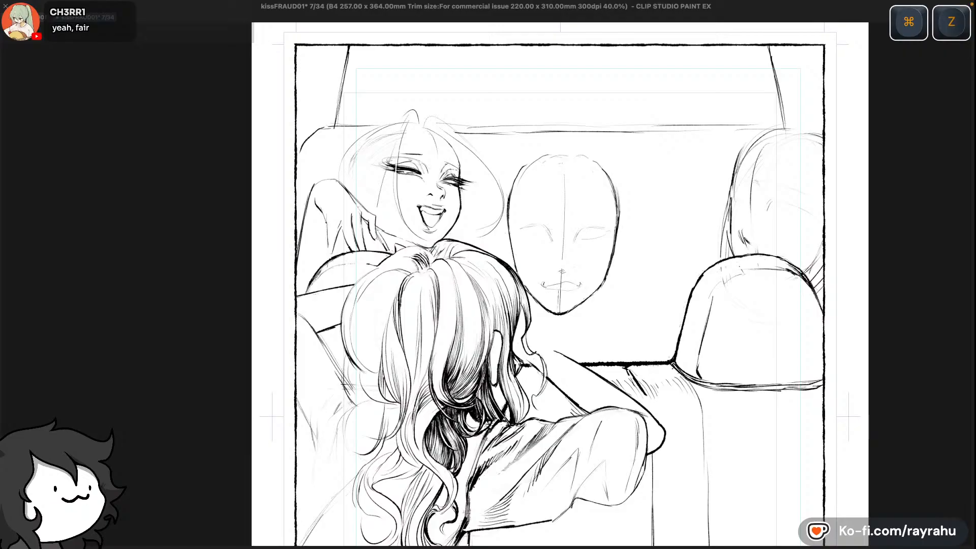
{"action": "key", "text": "super+z"}
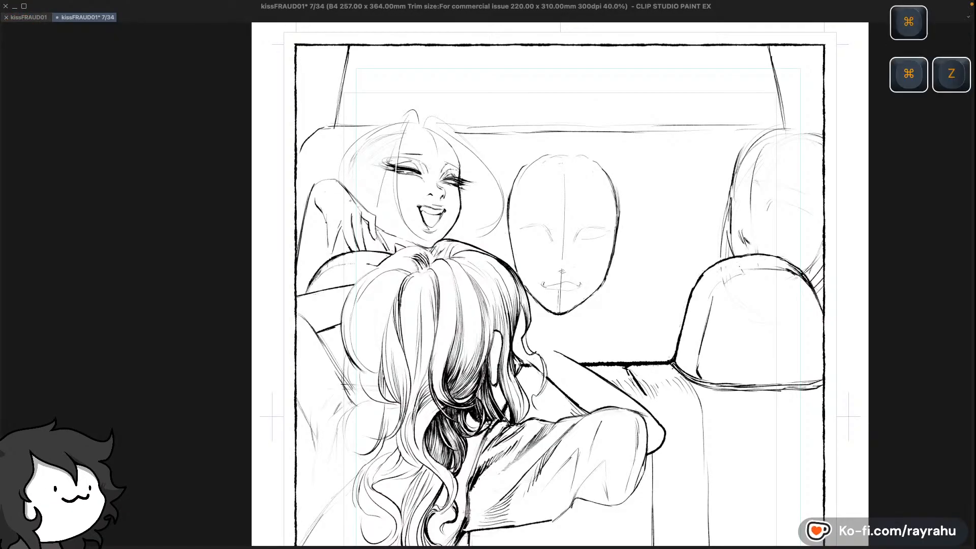
Draw the remaining inner finger lines from the raised palm down to the shoulder curve, undoing the extra strokes
{"action": "key", "text": "super+z"}
{"action": "key", "text": "super+z"}
{"action": "key", "text": "super+z"}
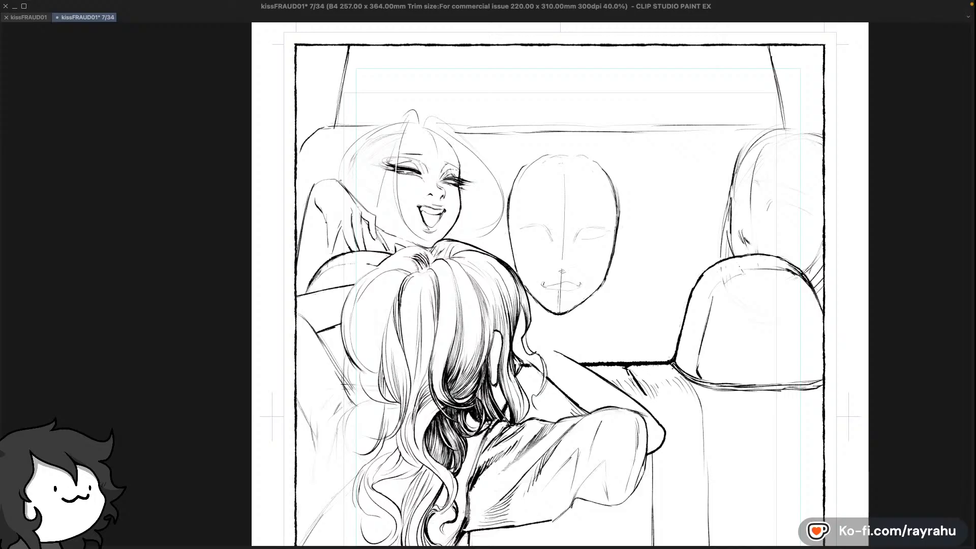
{"action": "key", "text": "super+z"}
{"action": "key", "text": "super+z"}
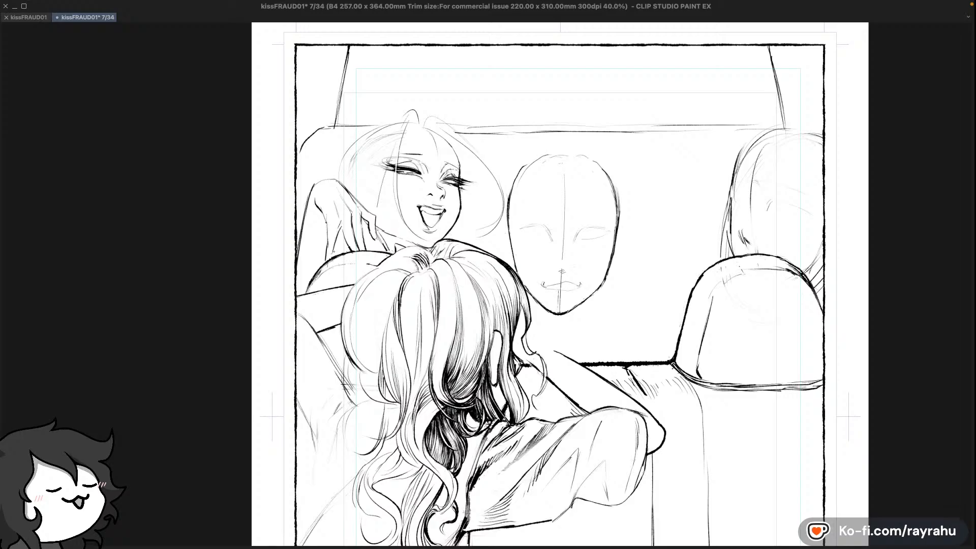
{"action": "key", "text": "super+z"}
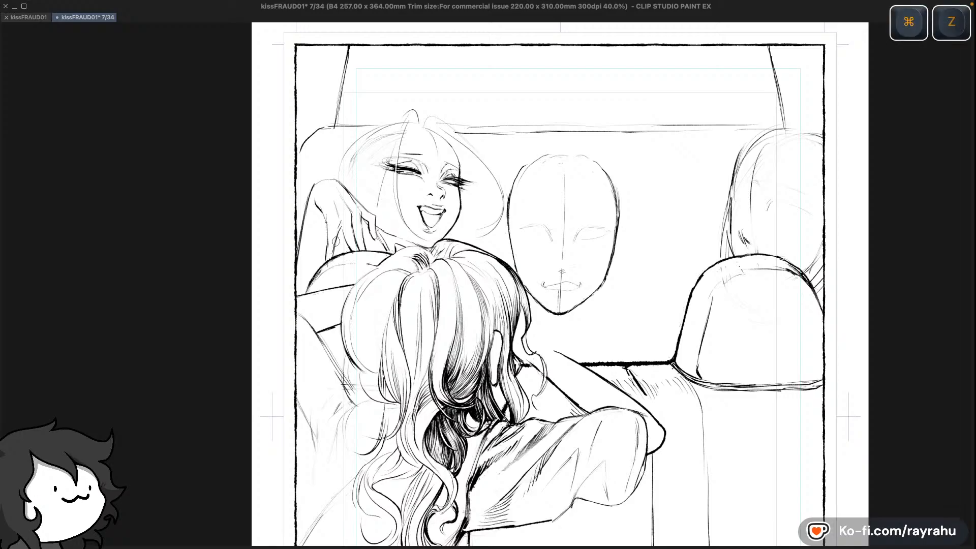
{"action": "key", "text": "super+z"}
{"action": "key", "text": "super+z"}
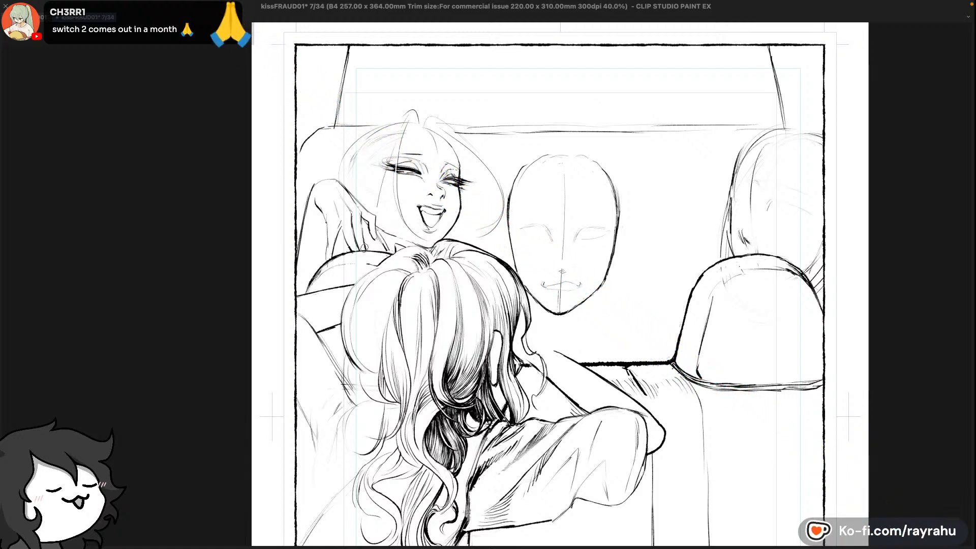
{"action": "key", "text": "super+z"}
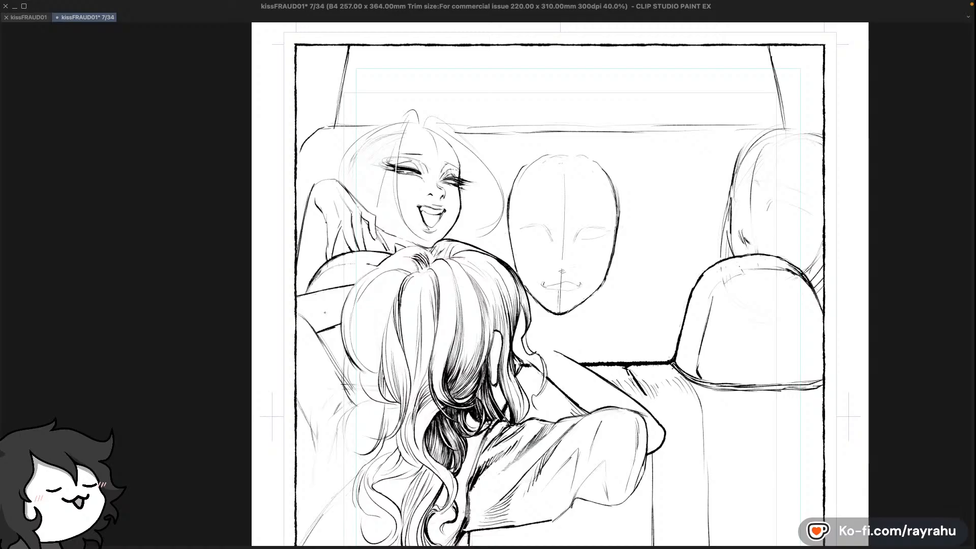
Touch up the raised hand's inner wrist contour with ink and erasing strokes near the panel border, undoing the stray attempts
{"action": "key", "text": "c"}
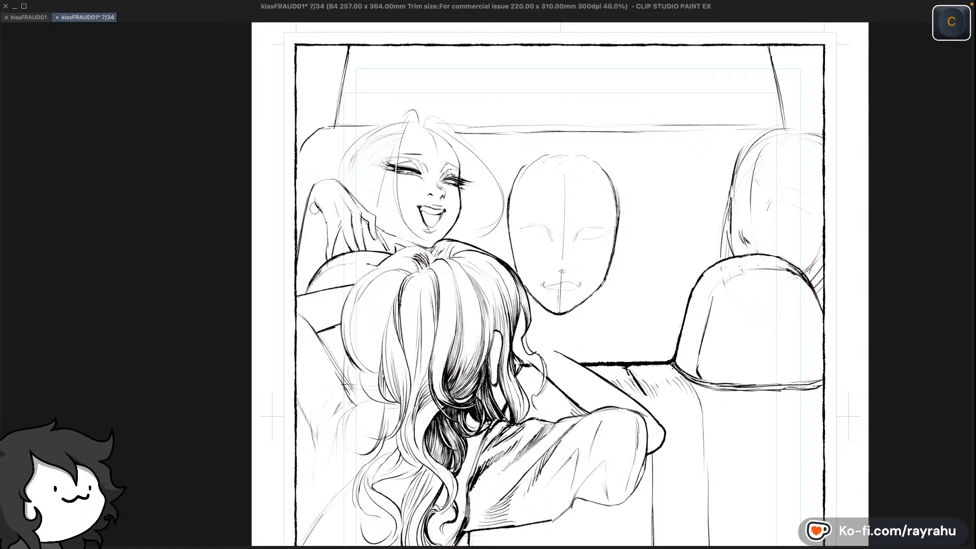
{"action": "key", "text": "c"}
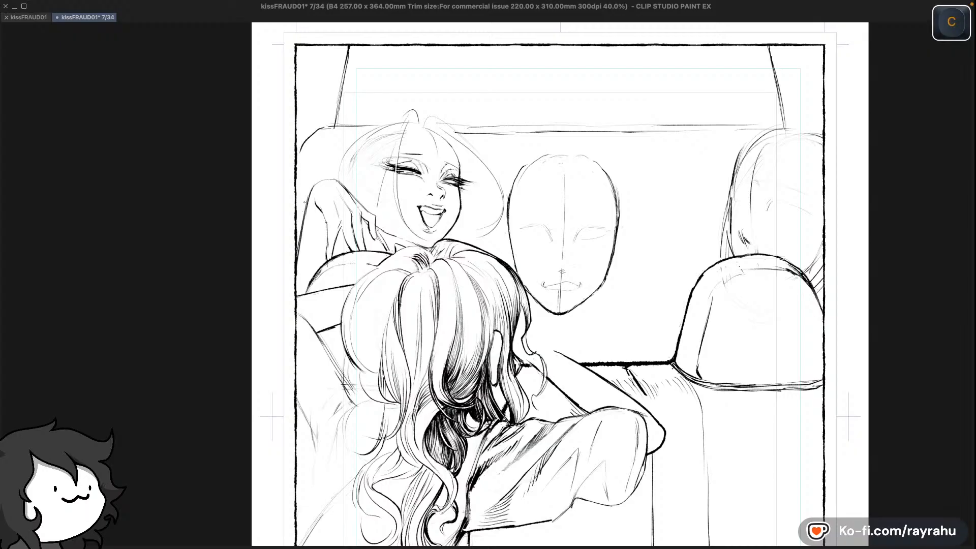
{"action": "key", "text": "c"}
{"action": "key", "text": "super+z"}
{"action": "key", "text": "super+z"}
{"action": "key", "text": "super+z"}
{"action": "key", "text": "super+z"}
{"action": "key", "text": "super+z"}
{"action": "key", "text": "super+z"}
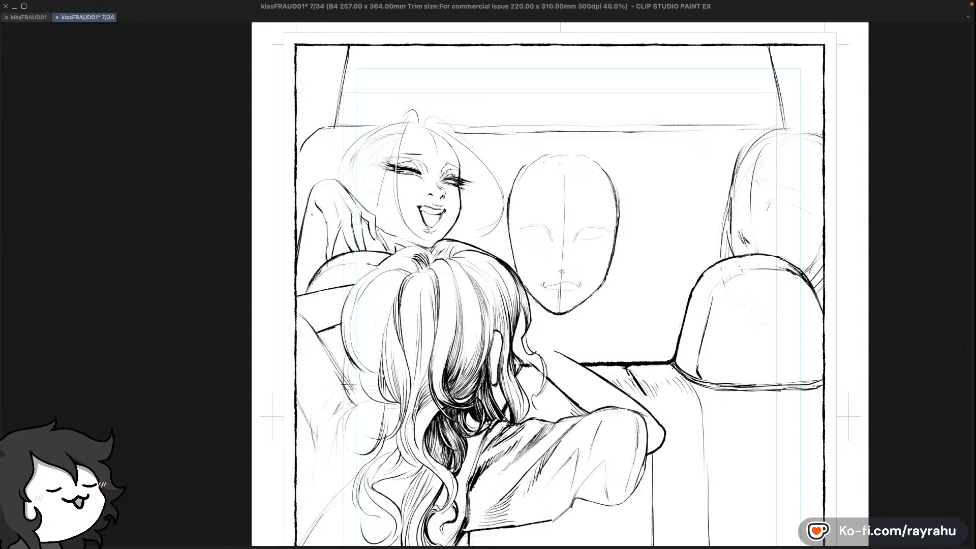
{"action": "key", "text": "c"}
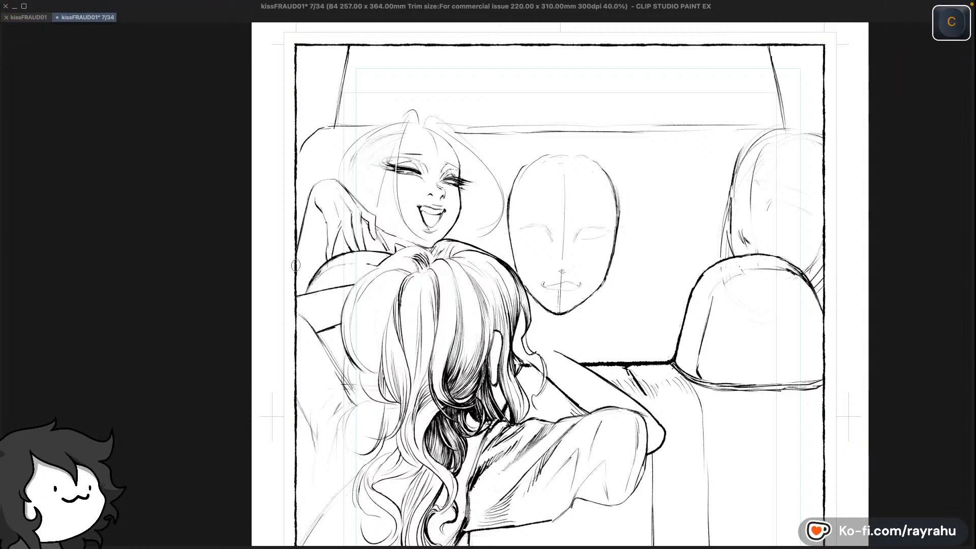
Rework the bend of the raised hand's wrist in the mirrored view, undoing stray strokes, and save the page
{"action": "left_click_drag", "start_coordinate": [293, 320], "coordinate": [416, 279]}
{"action": "key", "text": "shift+minus"}
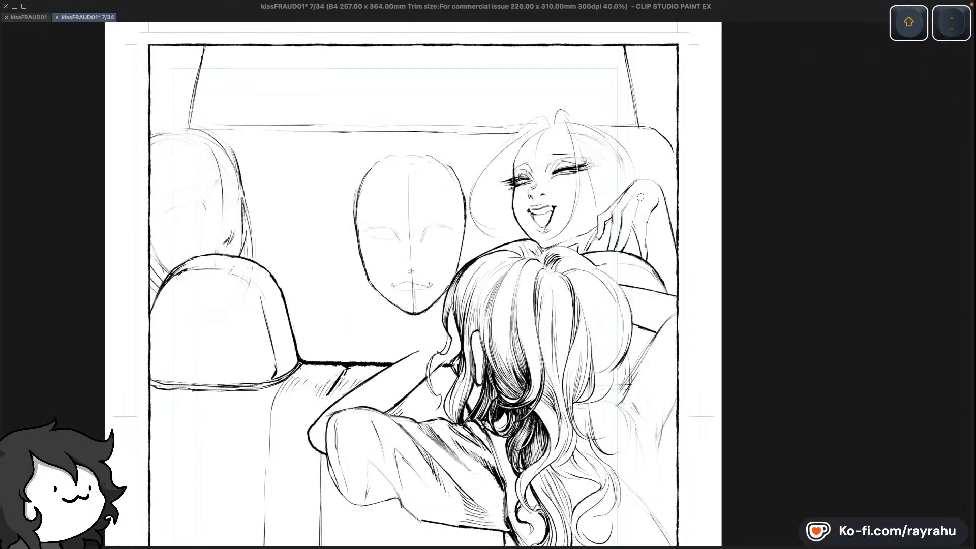
{"action": "key", "text": "c"}
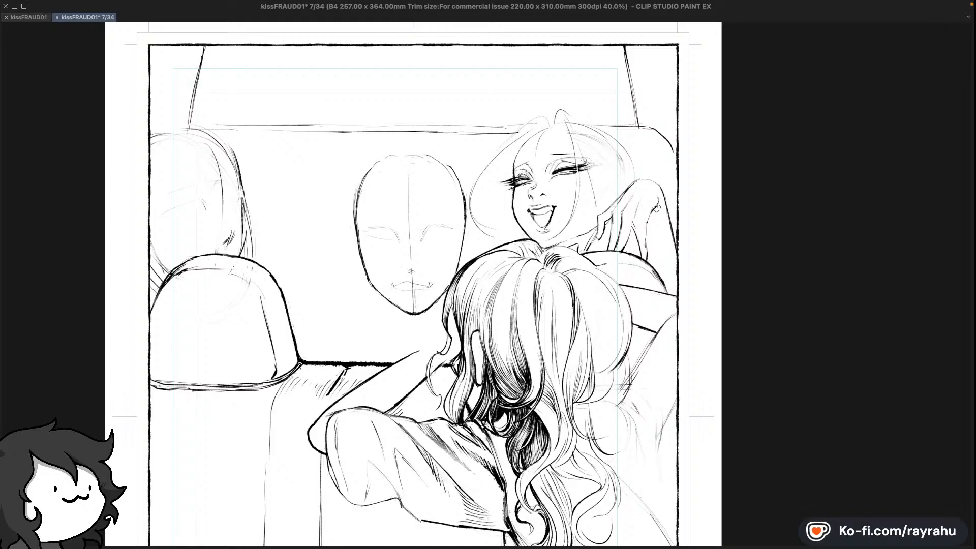
{"action": "key", "text": "super+z"}
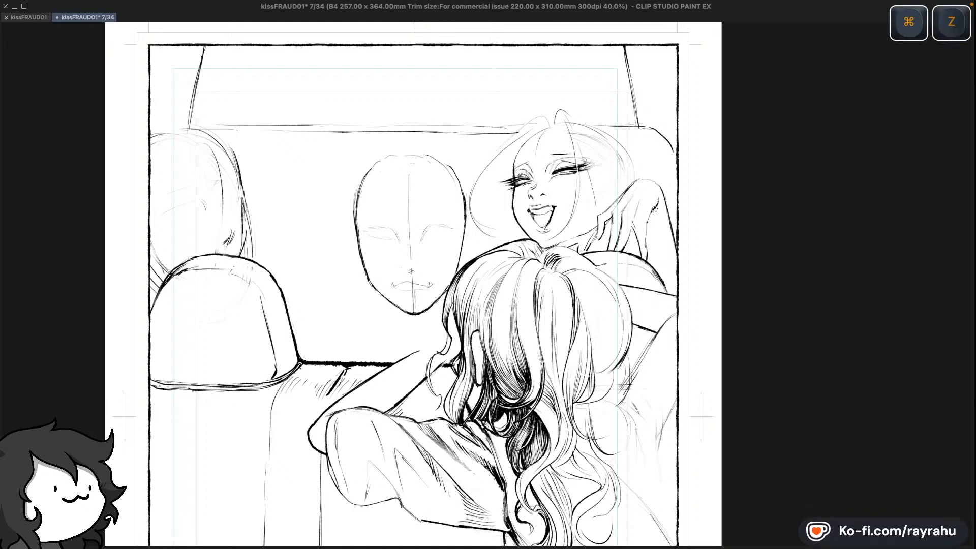
{"action": "key", "text": "super+z"}
{"action": "key", "text": "c"}
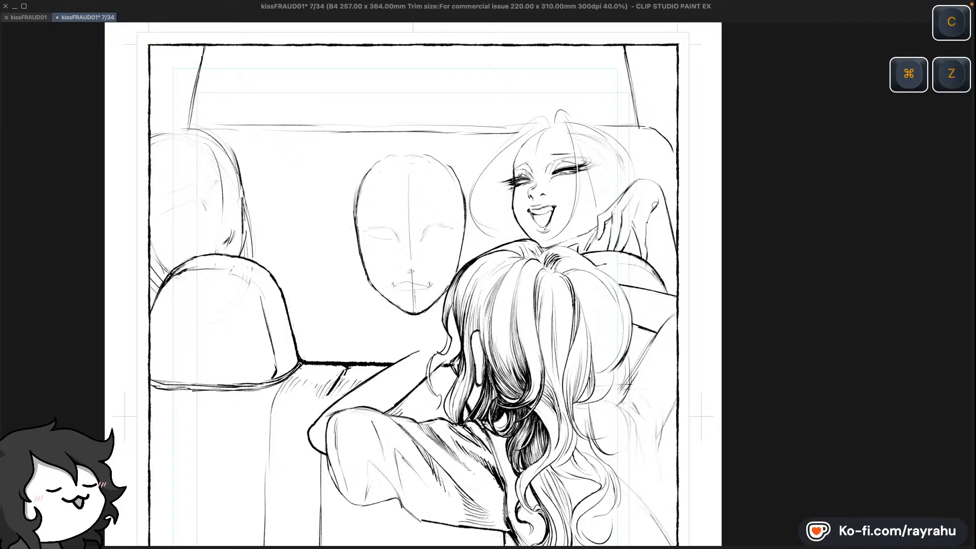
{"action": "key", "text": "super+s"}
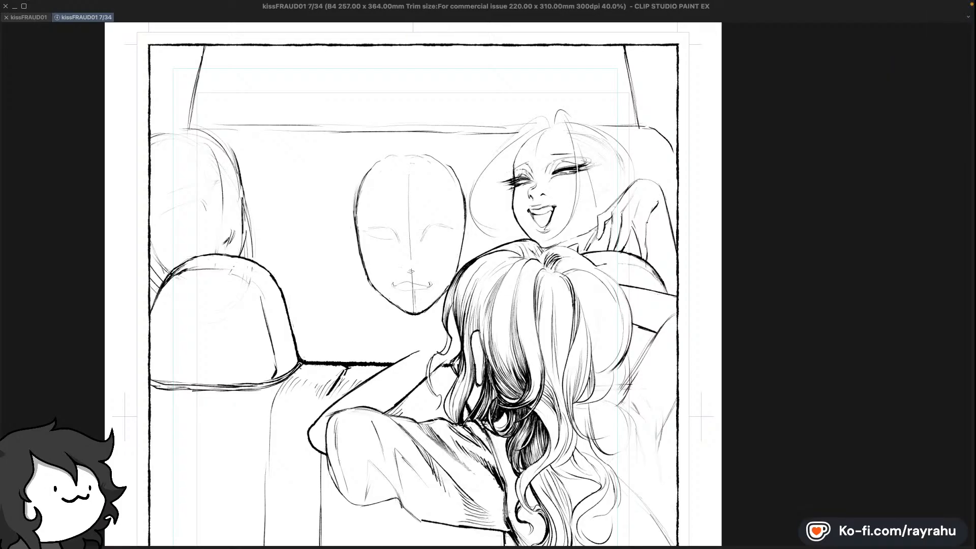
Smooth the inner edge of the mirrored wrist by erasing and refine the adjoining finger lines, undoing unwanted strokes
{"action": "key", "text": "c"}
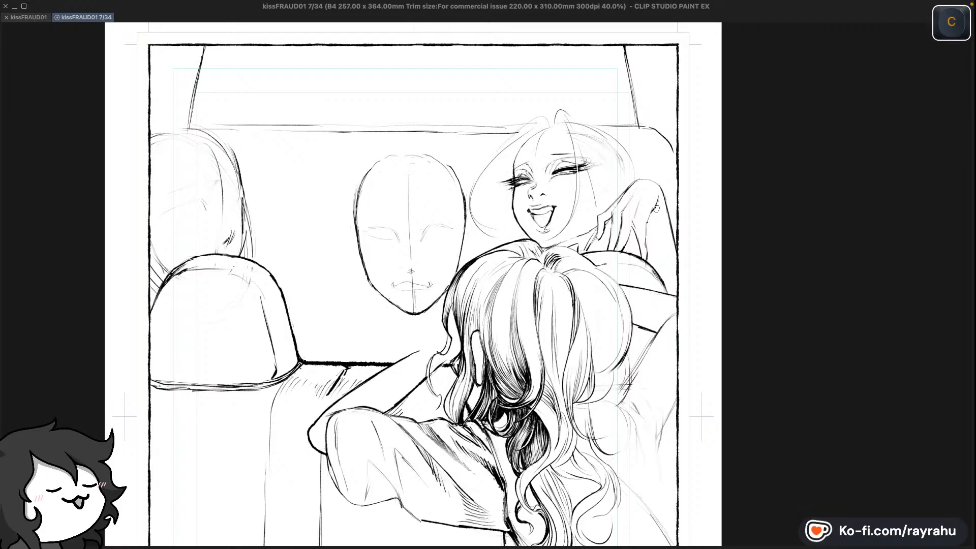
{"action": "left_click_drag", "start_coordinate": [653, 212], "coordinate": [650, 214]}
{"action": "key", "text": "c"}
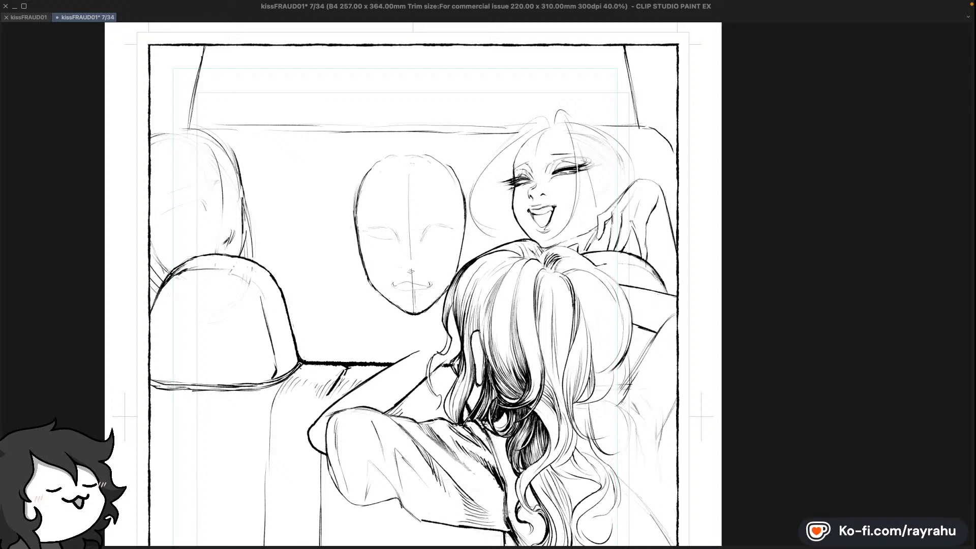
{"action": "key", "text": "super+z"}
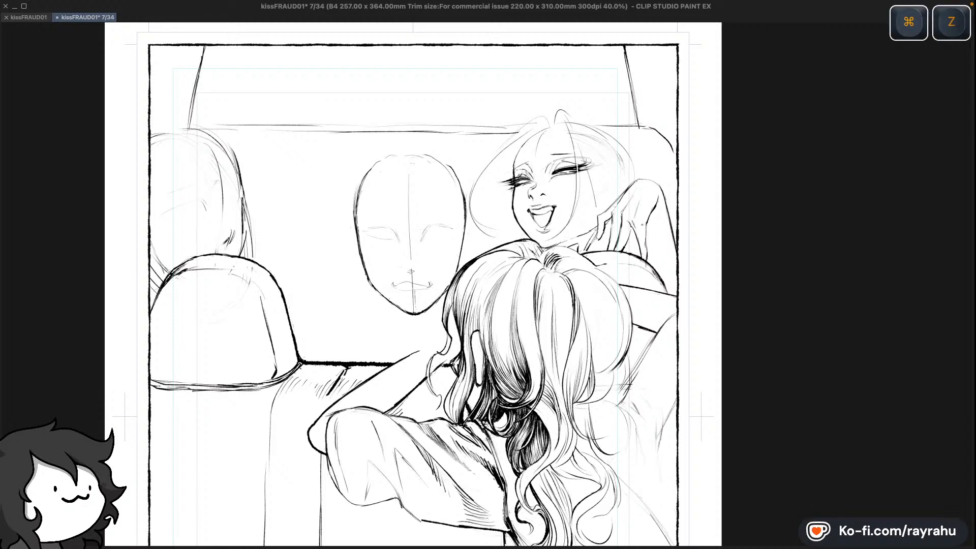
{"action": "key", "text": "super+z"}
{"action": "key", "text": "super+z"}
{"action": "key", "text": "super+z"}
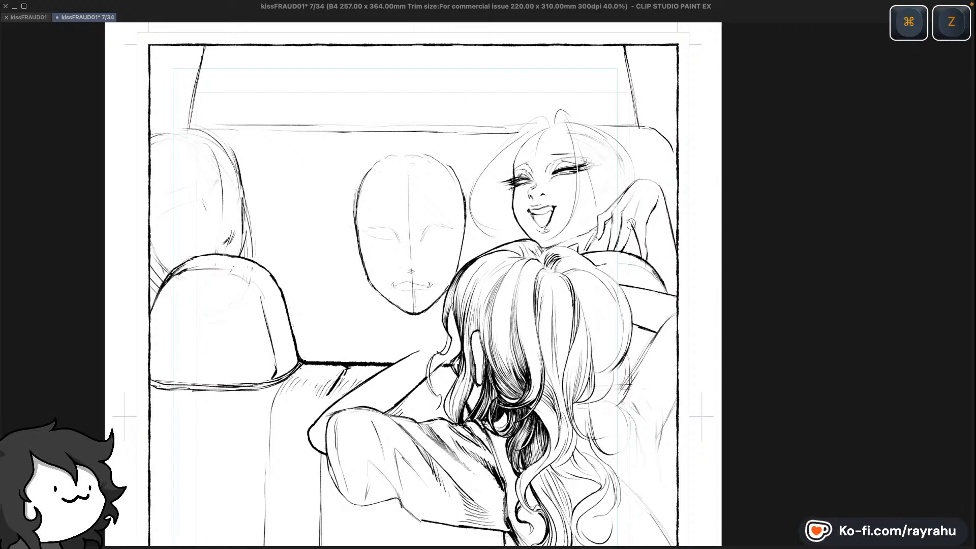
{"action": "key", "text": "super+z"}
{"action": "key", "text": "super+z"}
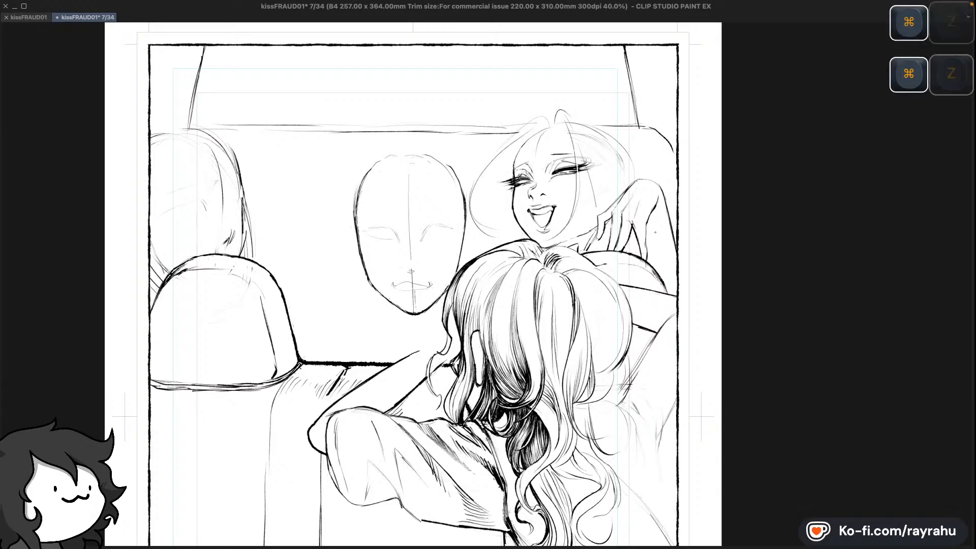
Reshape the top contour of the bent wrist, undoing failed strokes, and return the canvas to its normal orientation
{"action": "key", "text": "super+z"}
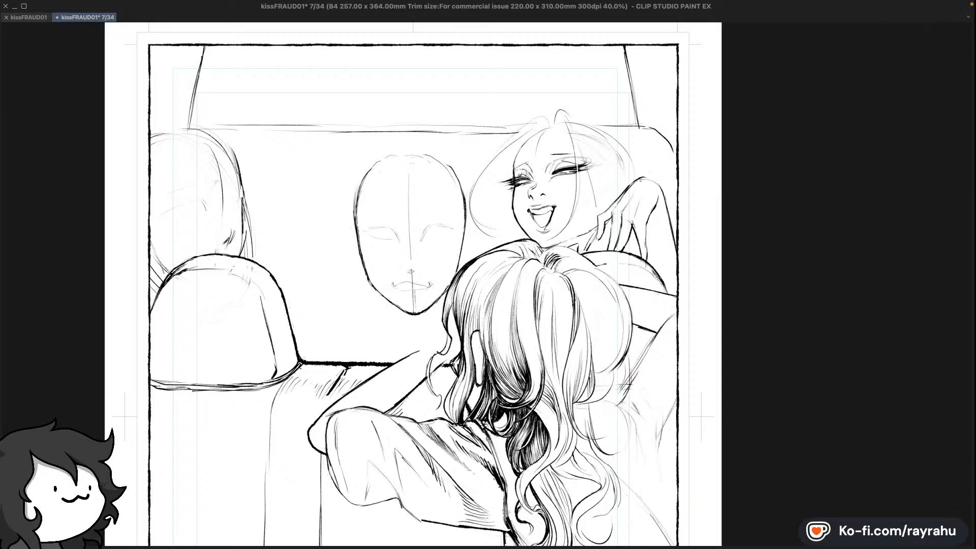
{"action": "key", "text": "super+z"}
{"action": "key", "text": "super+z"}
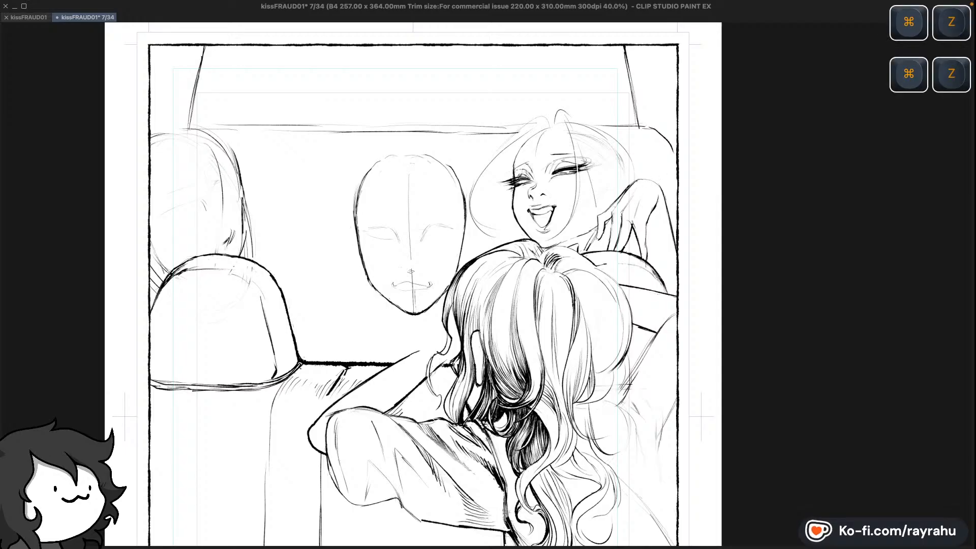
{"action": "key", "text": "super+z"}
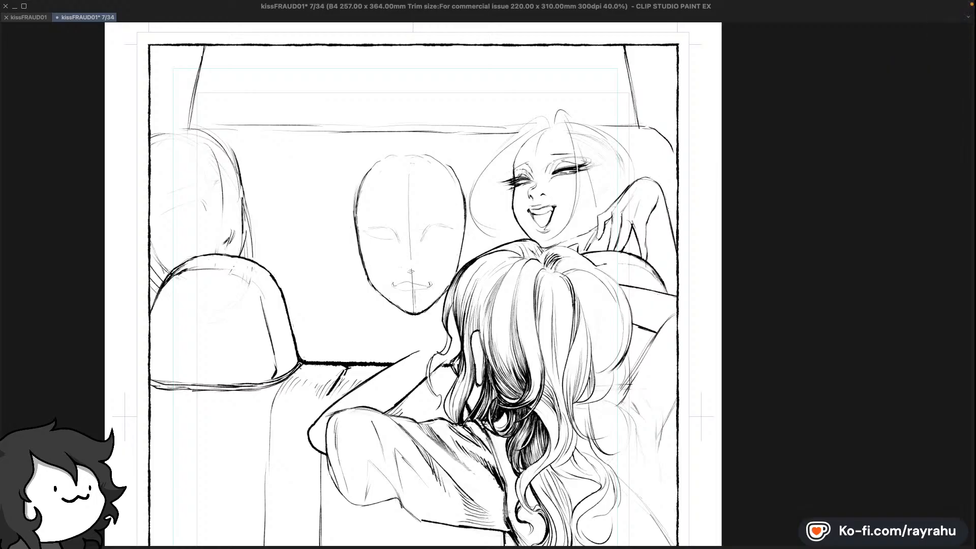
{"action": "key", "text": "c"}
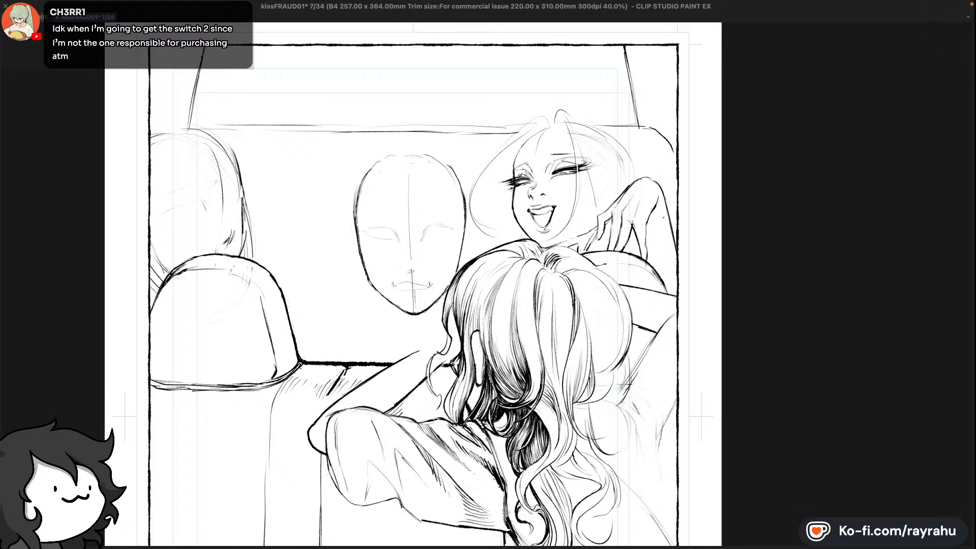
{"action": "key", "text": "shift+minus"}
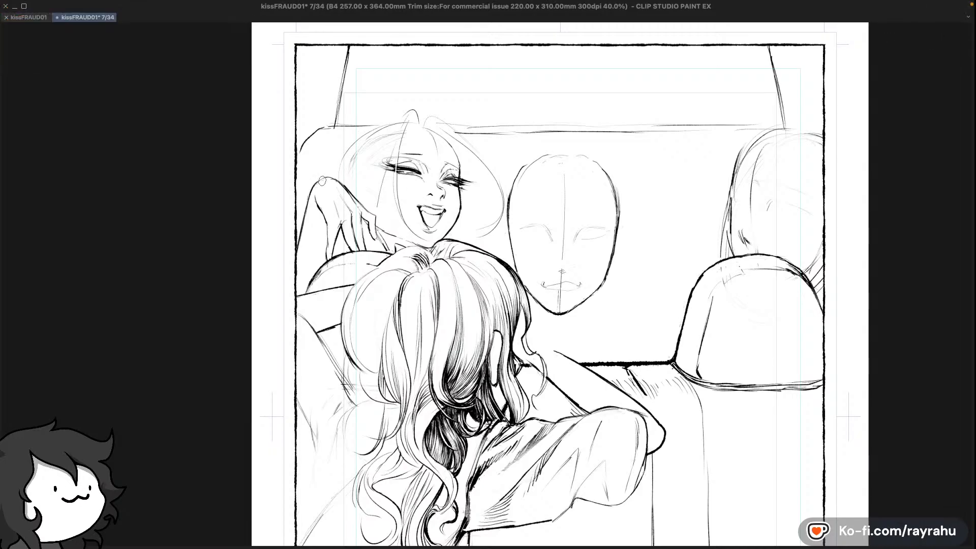
Complete the top contour of the raised hand's bent wrist with ink and erasing strokes, undoing the stray ones
{"action": "key", "text": "c"}
{"action": "key", "text": "c"}
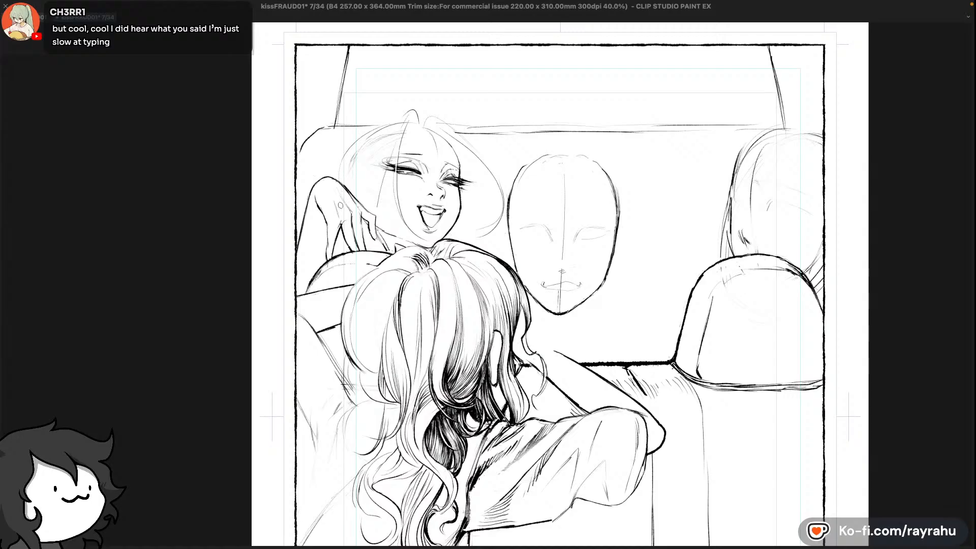
{"action": "key", "text": "c"}
{"action": "key", "text": "super"}
{"action": "key", "text": "super+z"}
{"action": "key", "text": "super+z"}
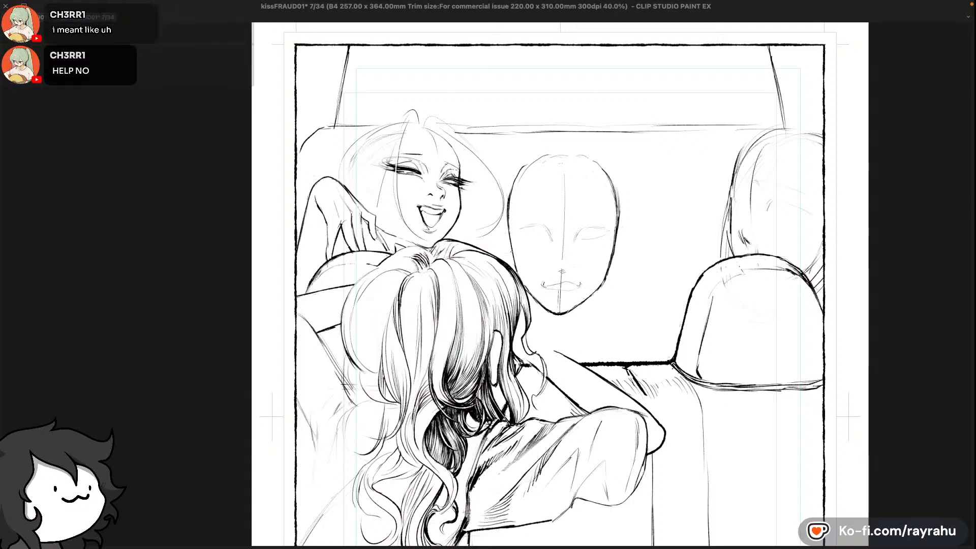
{"action": "key", "text": "c"}
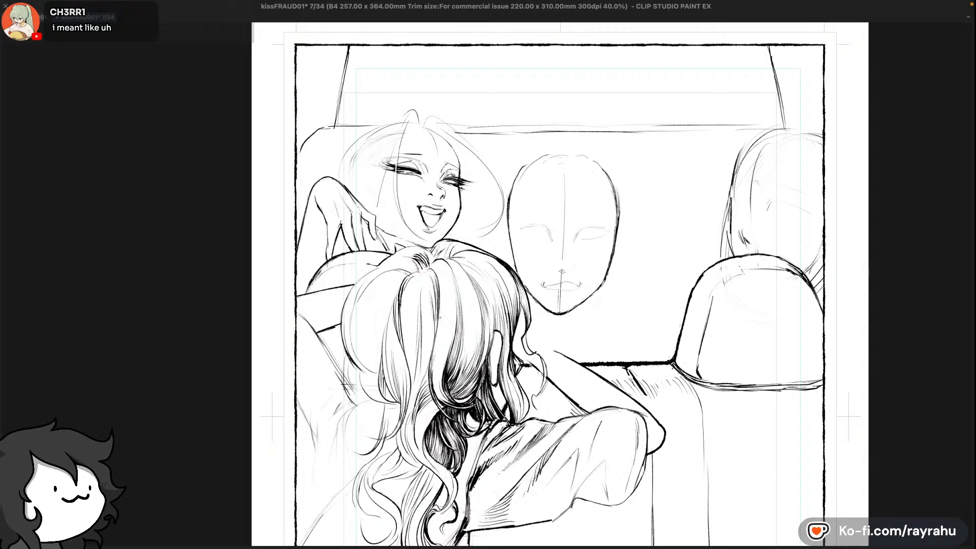
Check and touch up the raised hand in the mirrored view, undoing unwanted strokes, and return the canvas to normal orientation
{"action": "key", "text": "shift+minus"}
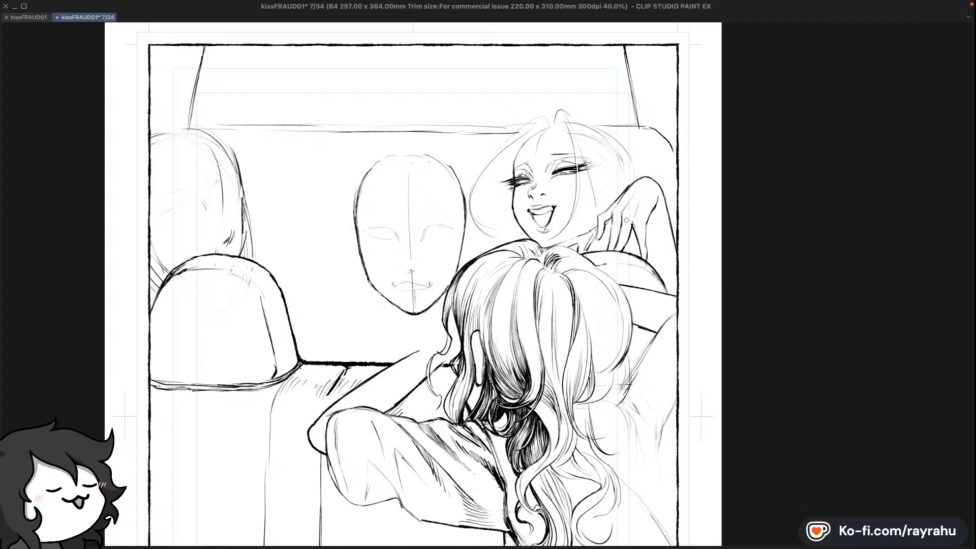
{"action": "key", "text": "super+z"}
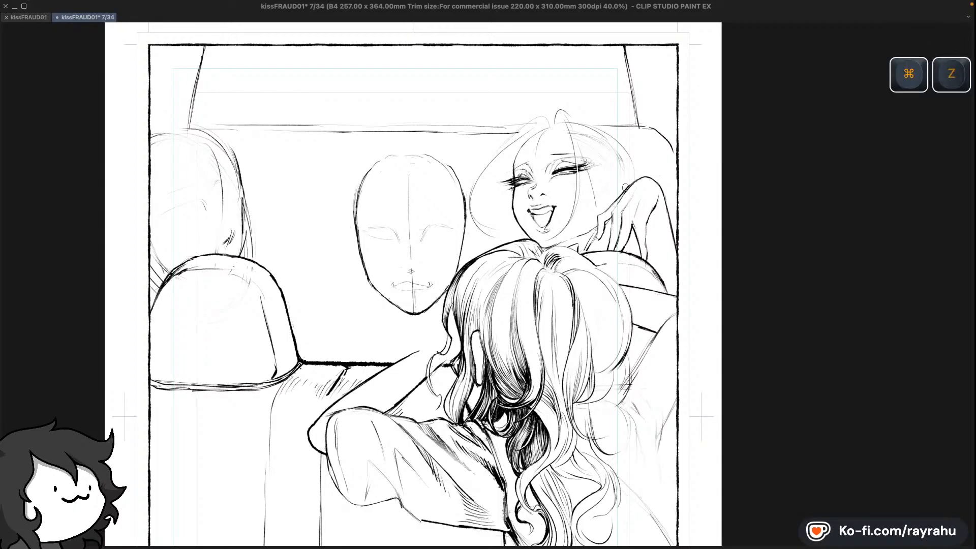
{"action": "key", "text": "c"}
{"action": "key", "text": "super+z"}
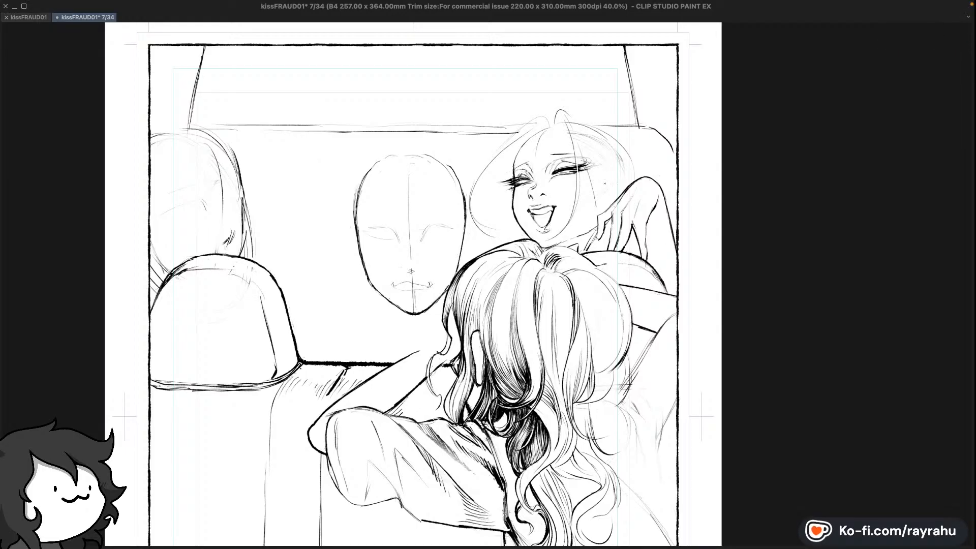
{"action": "key", "text": "shift+minus"}
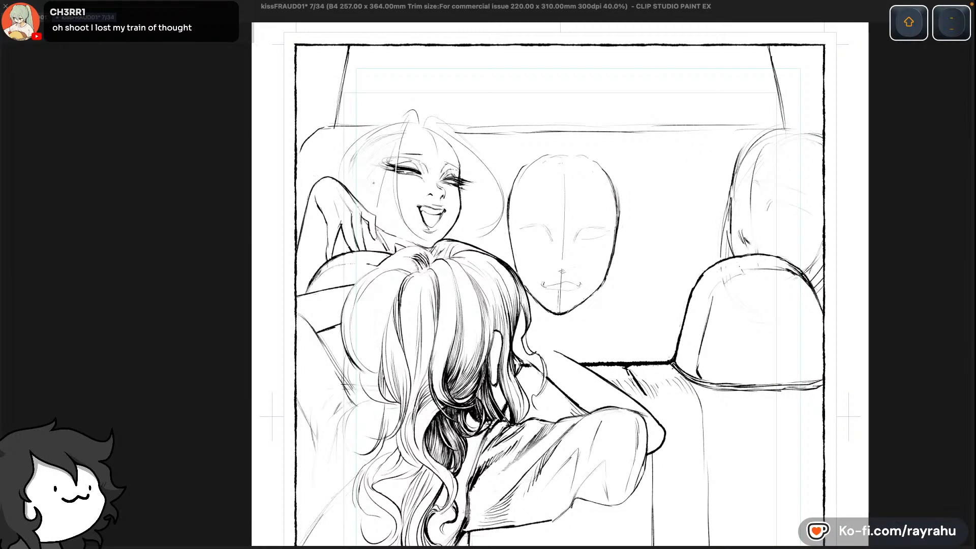
Ink the hair strand running from the laughing woman's forehead past her eye to her fingertips, undoing failed strokes
{"action": "key", "text": "super+z"}
{"action": "key", "text": "super+z"}
{"action": "key", "text": "super+z"}
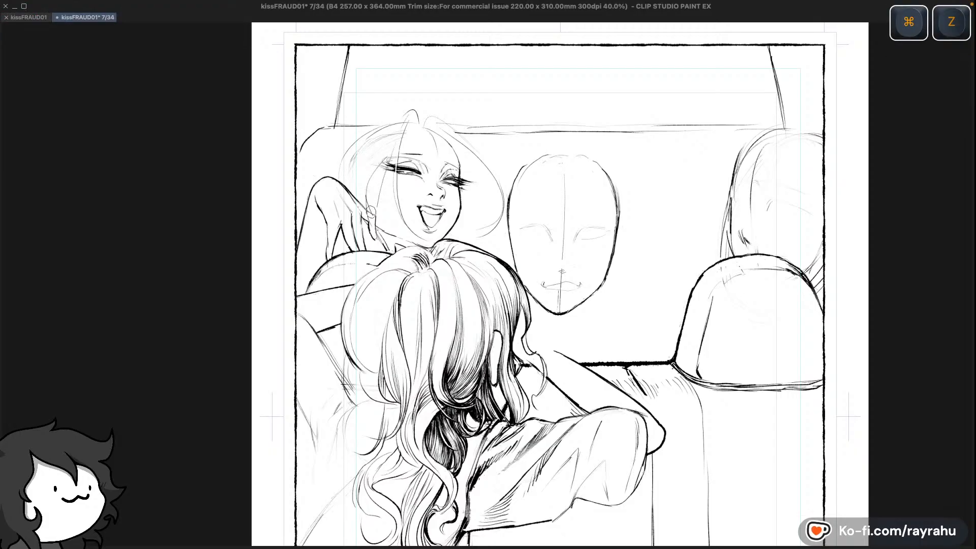
{"action": "key", "text": "super+z"}
{"action": "key", "text": "super+z"}
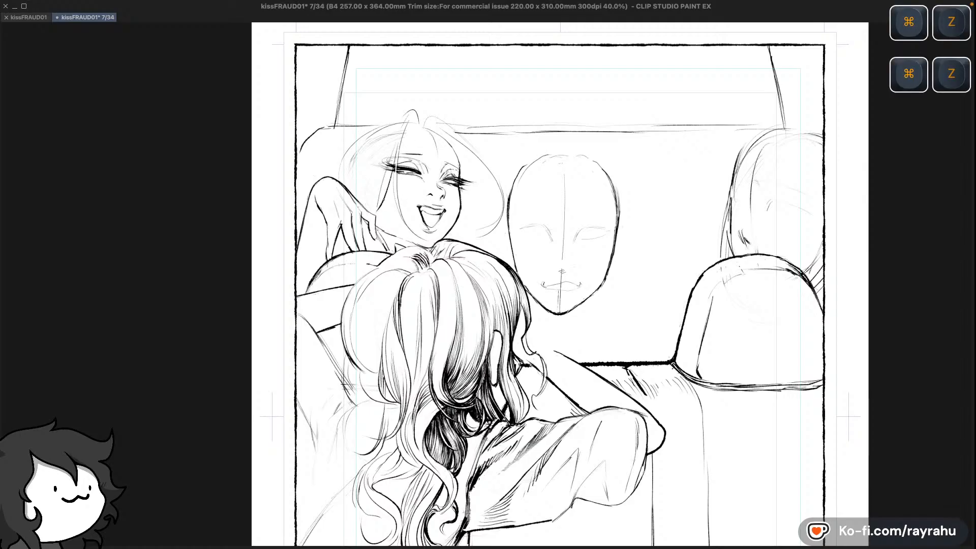
{"action": "key", "text": "super+z"}
{"action": "left_click_drag", "start_coordinate": [394, 159], "coordinate": [376, 213]}
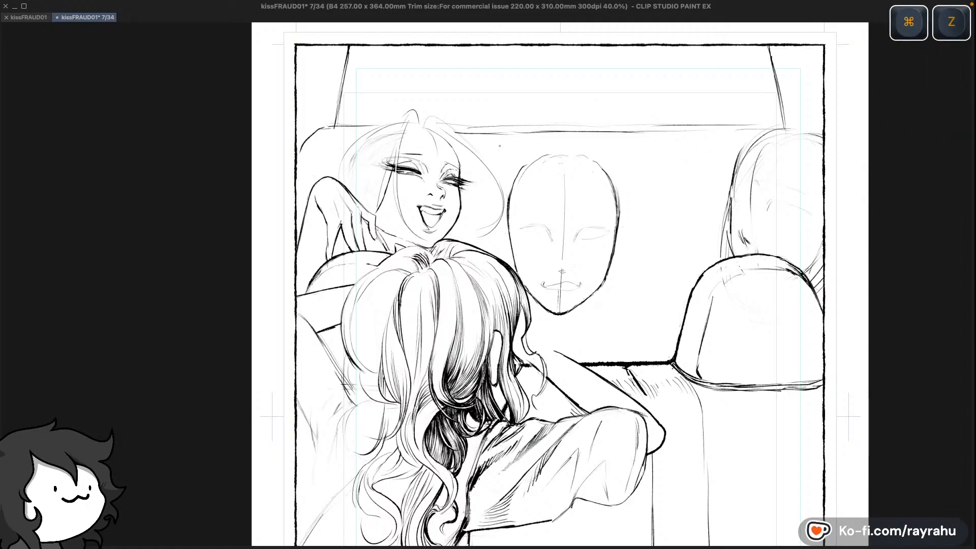
{"action": "key", "text": "super+z"}
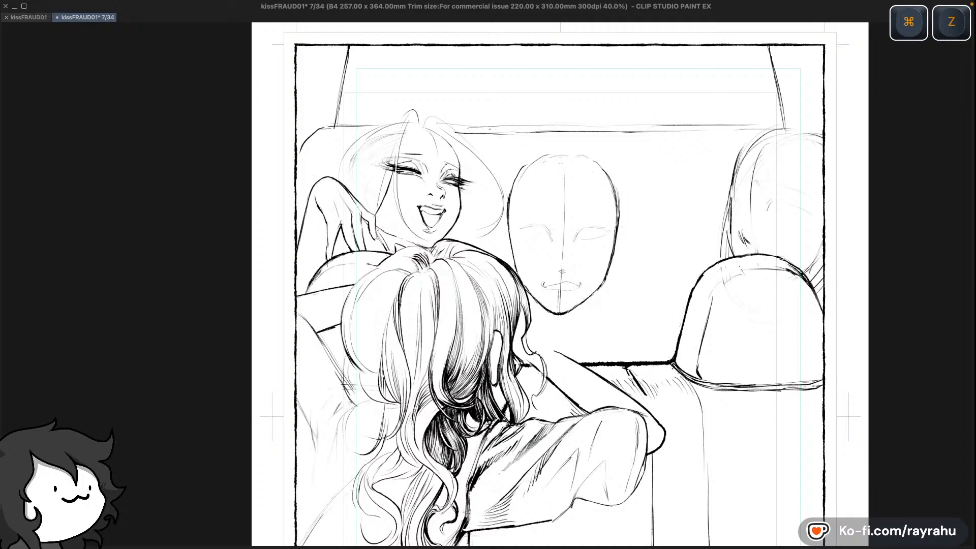
{"action": "key", "text": "super+z"}
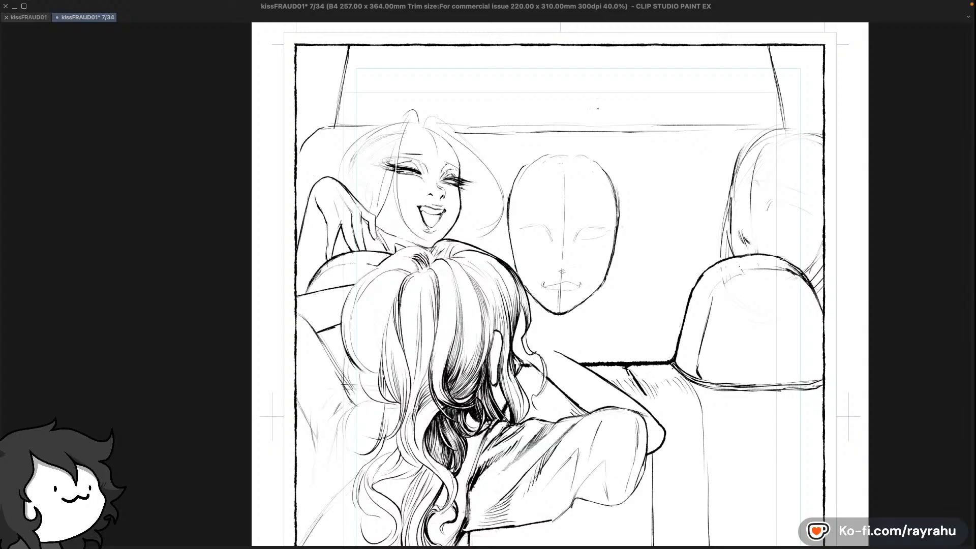
{"action": "key", "text": "super+z"}
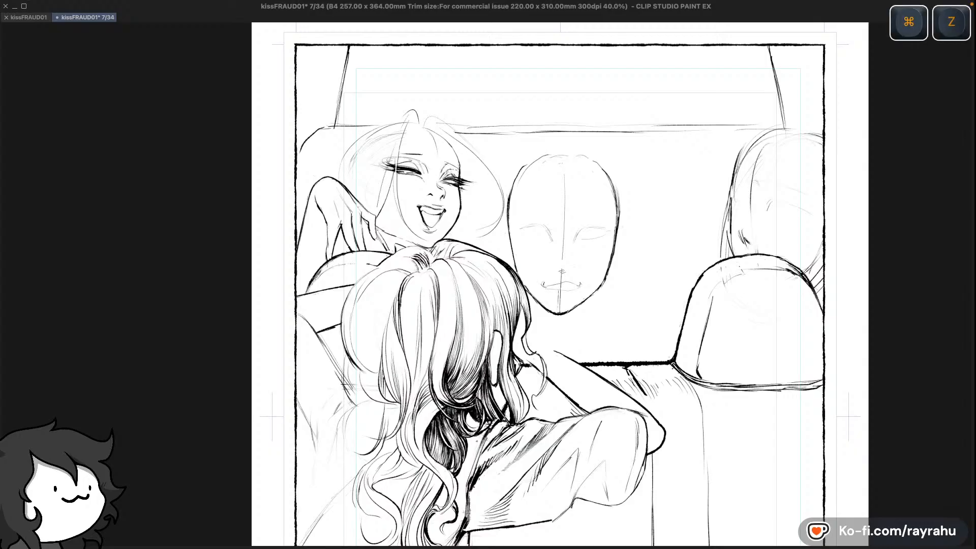
Refine the lower part of the face-framing hair strand beside the laughing woman's cheek, undoing unwanted attempts
{"action": "key", "text": "c"}
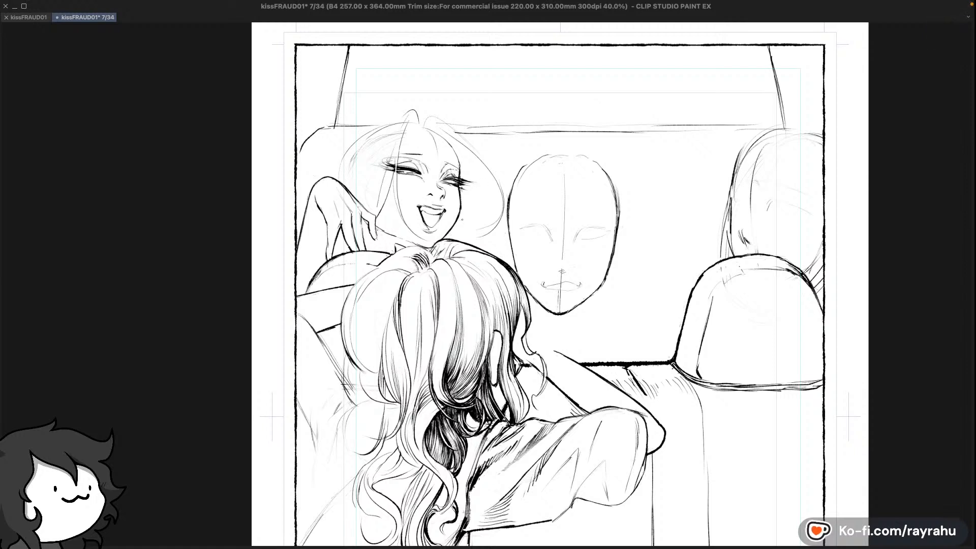
{"action": "key", "text": "c"}
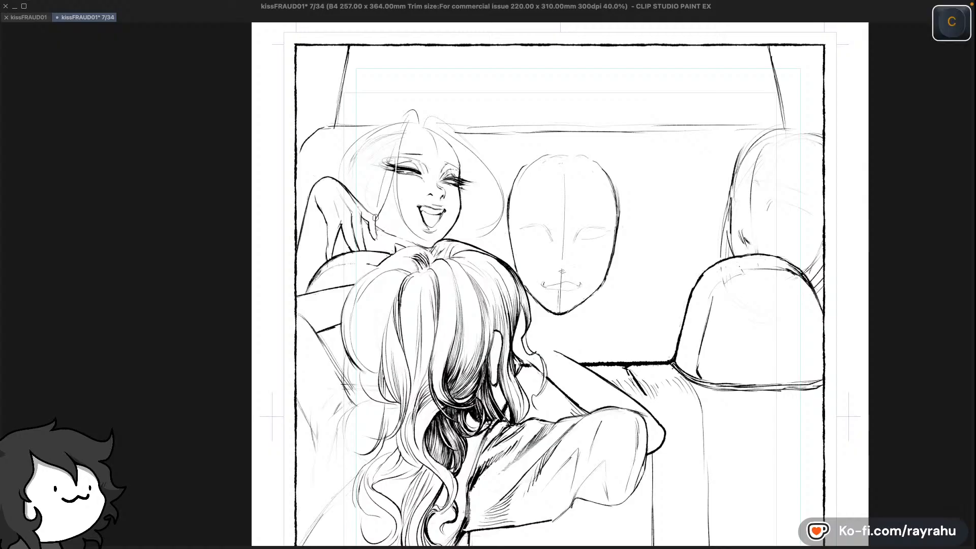
{"action": "key", "text": "super+z"}
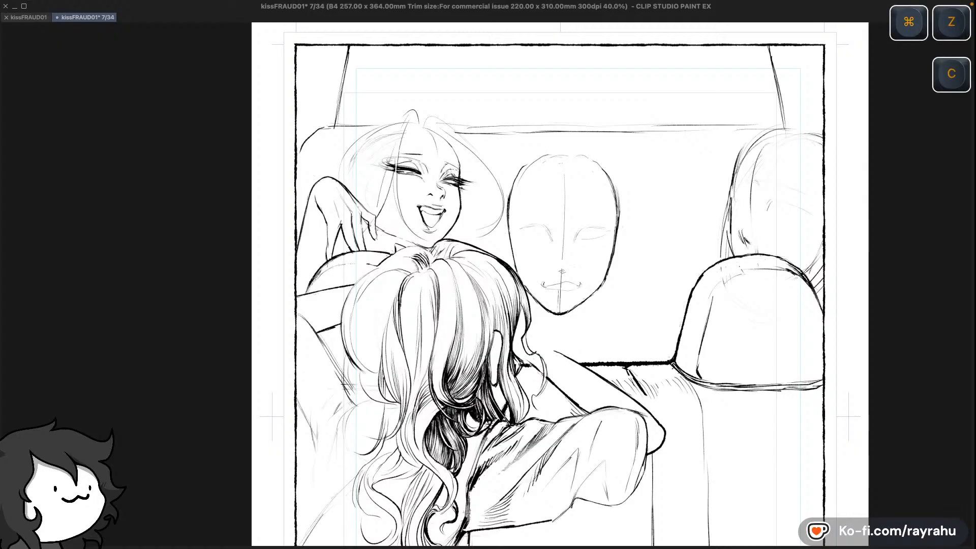
{"action": "key", "text": "super+z"}
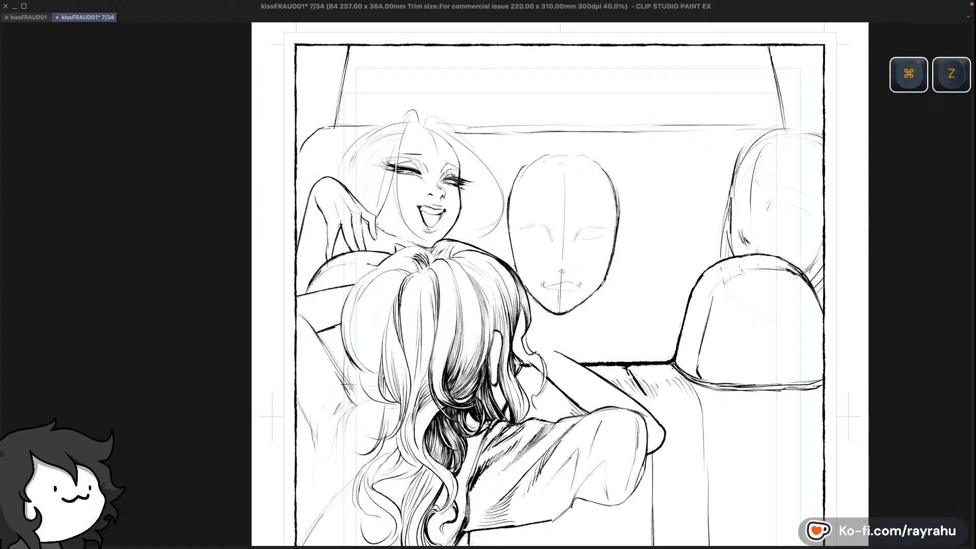
{"action": "key", "text": "super+z"}
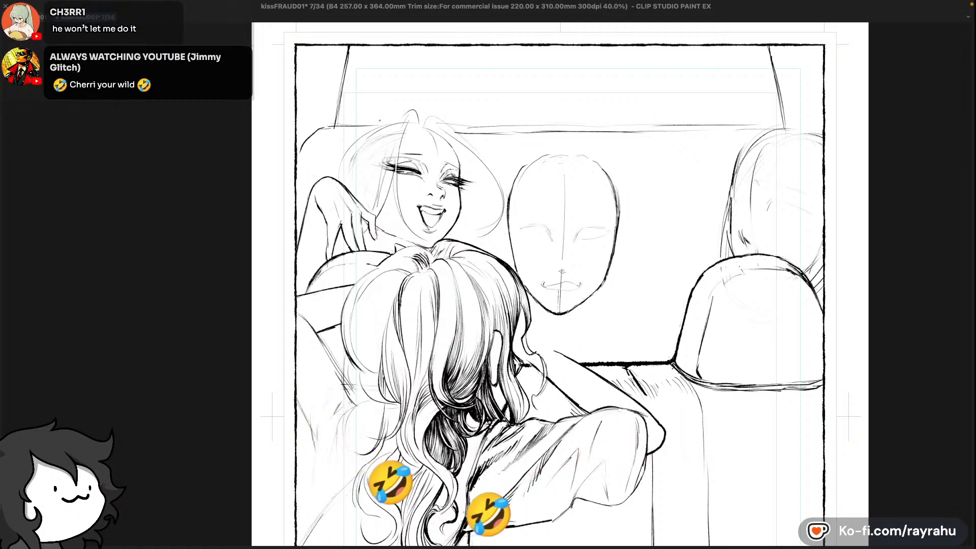
{"action": "key", "text": "super+z"}
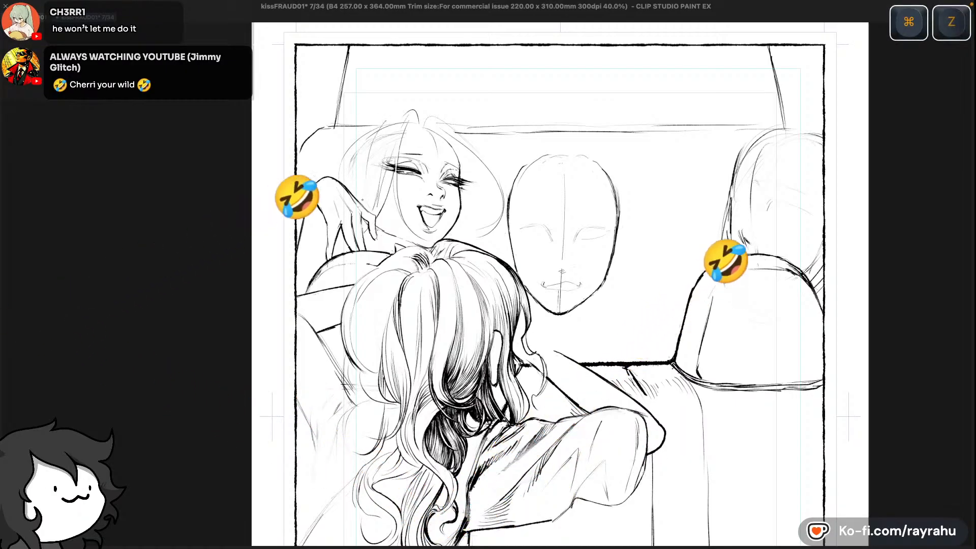
{"action": "key", "text": "super+z"}
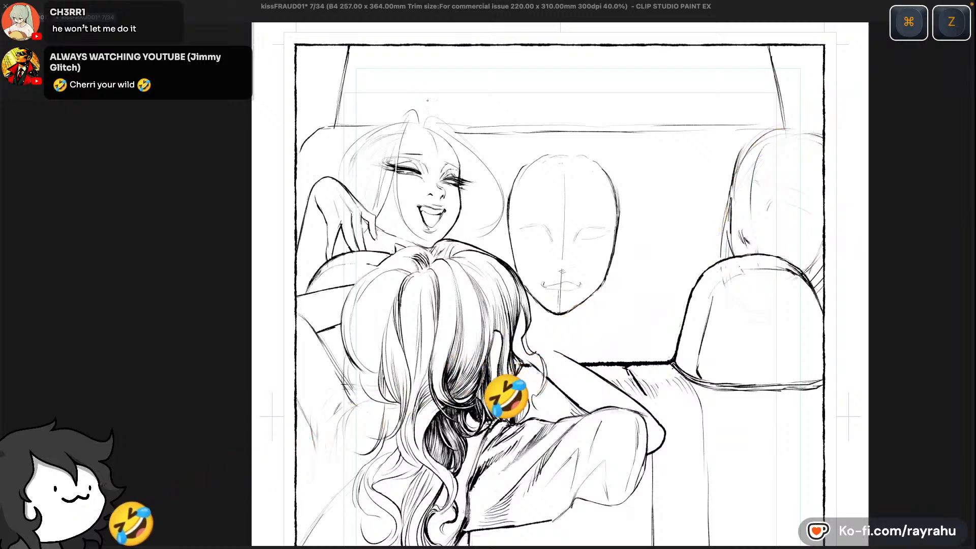
Erase the outer eyelashes where the hair strand crosses the laughing woman's eye, undoing stray strokes
{"action": "key", "text": "c"}
{"action": "key", "text": "super+z"}
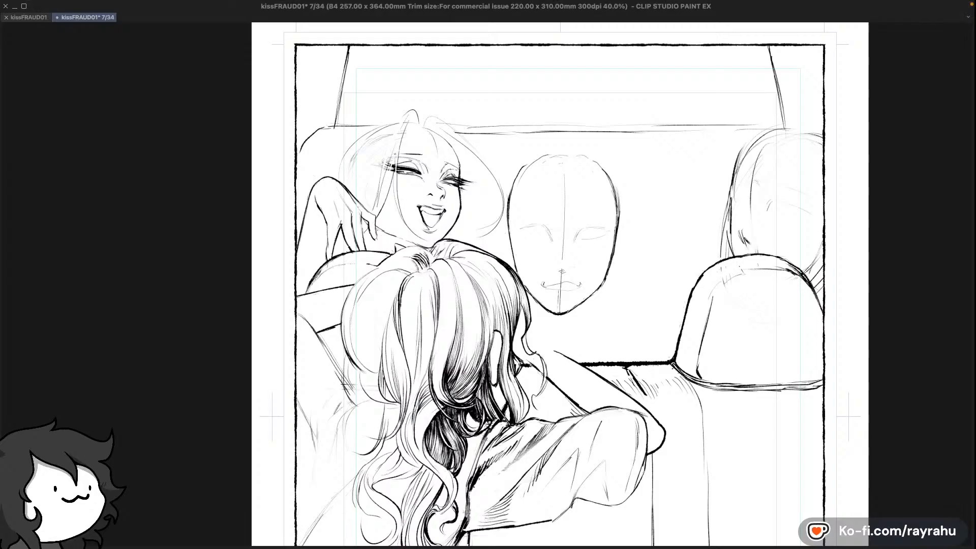
{"action": "key", "text": "e"}
{"action": "key", "text": "c"}
{"action": "key", "text": "super+z"}
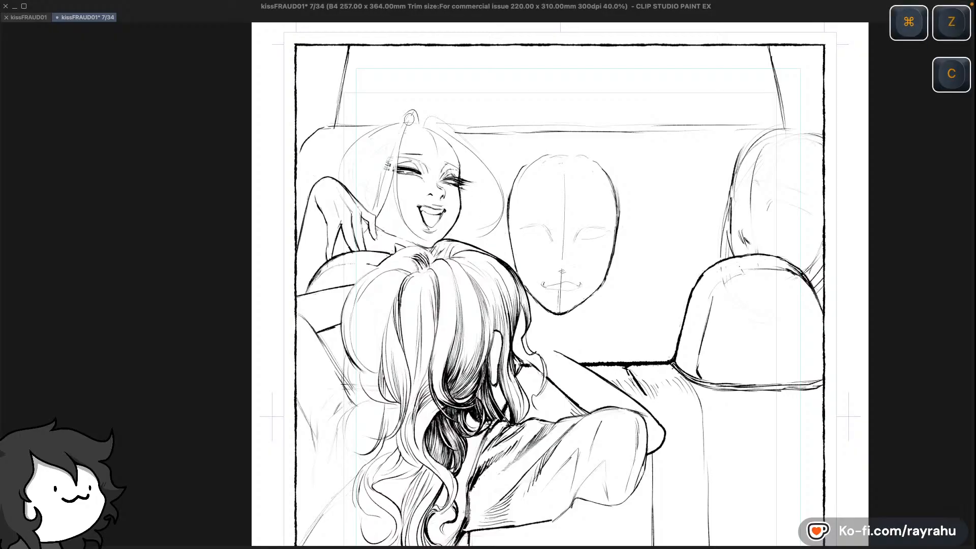
Ink the upper end of the face-framing strand up to the laughing woman's hair parting, undoing failed strokes
{"action": "key", "text": "super"}
{"action": "key", "text": "super+z"}
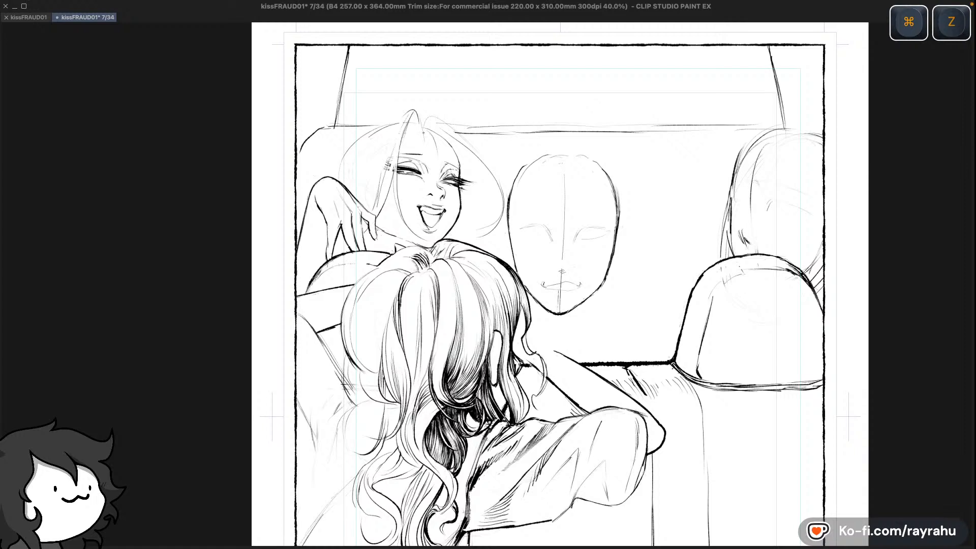
{"action": "key", "text": "super+z"}
{"action": "key", "text": "super+z"}
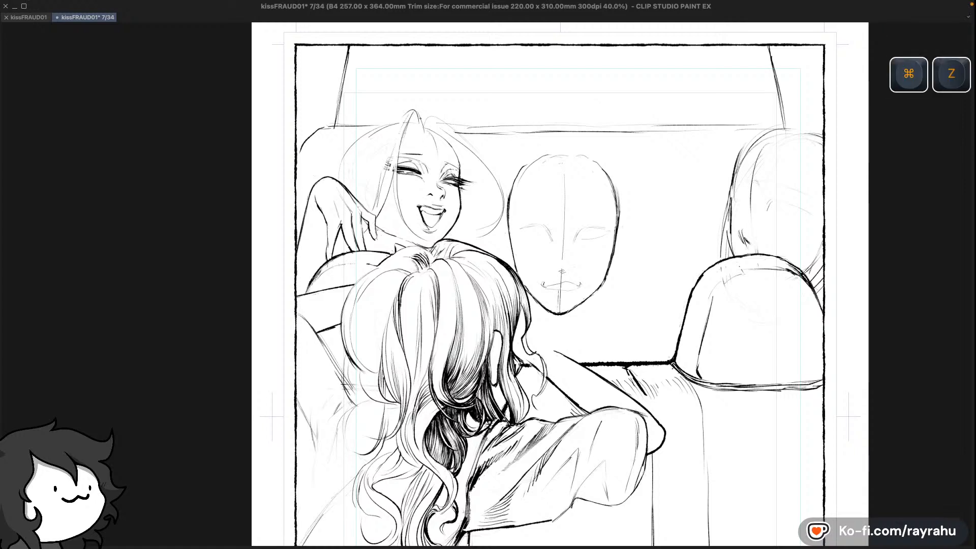
{"action": "key", "text": "super+z"}
{"action": "key", "text": "super+z"}
Mirror the canvas to check the inked hair parting and strand, and undo the unwanted strokes
{"action": "key", "text": "shift+minus"}
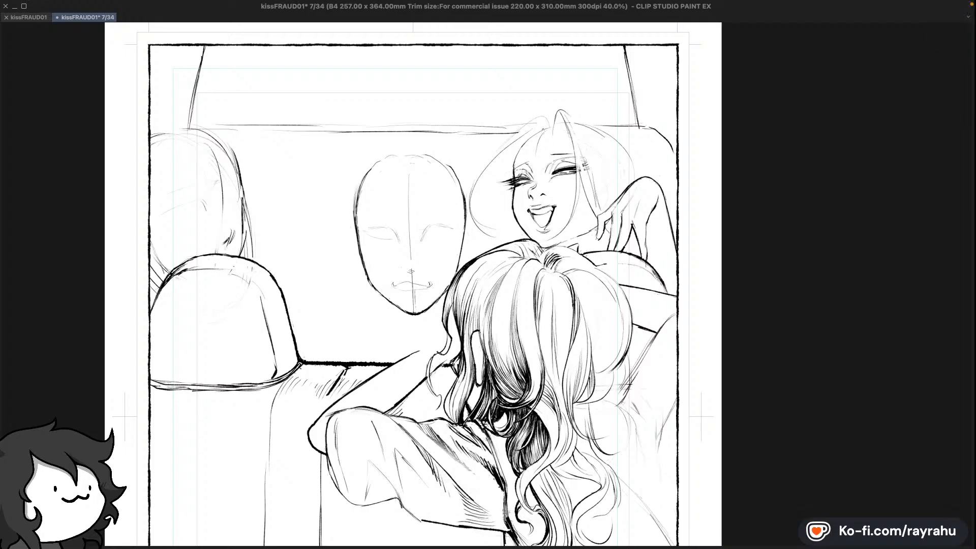
{"action": "key", "text": "super+z"}
{"action": "key", "text": "super+z"}
{"action": "key", "text": "super+z"}
Try further ink and erasing strokes around the women in the mirrored view, undoing the attempts
{"action": "mouse_move", "coordinate": [606, 324]}
{"action": "left_mouse_down"}
{"action": "mouse_move", "coordinate": [539, 304]}
{"action": "mouse_move", "coordinate": [532, 287]}
{"action": "left_mouse_up"}
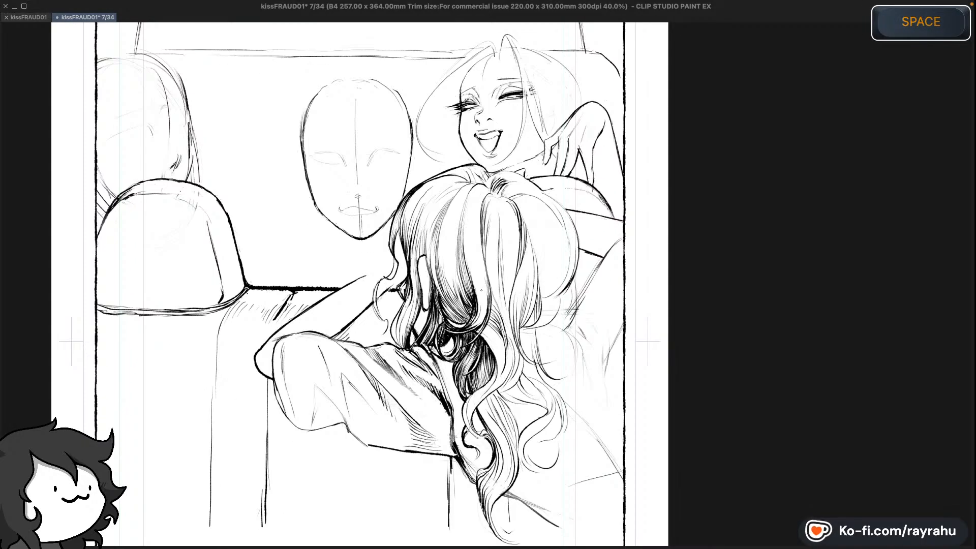
{"action": "key", "text": "c"}
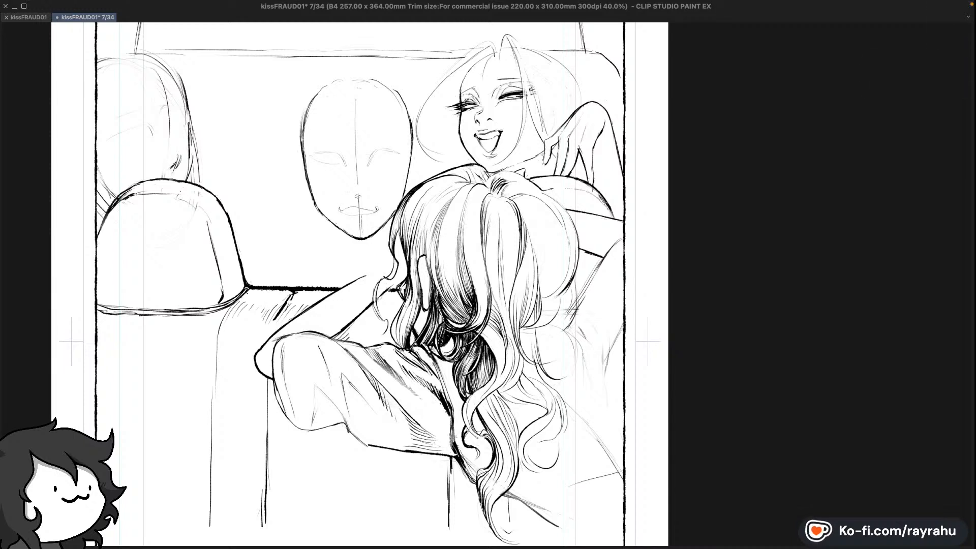
{"action": "key", "text": "super+z"}
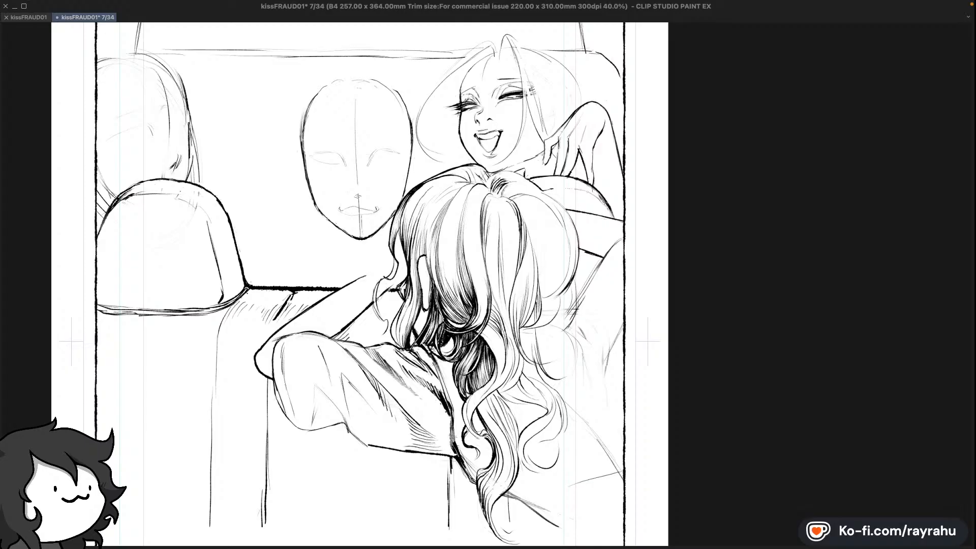
{"action": "key", "text": "super+z"}
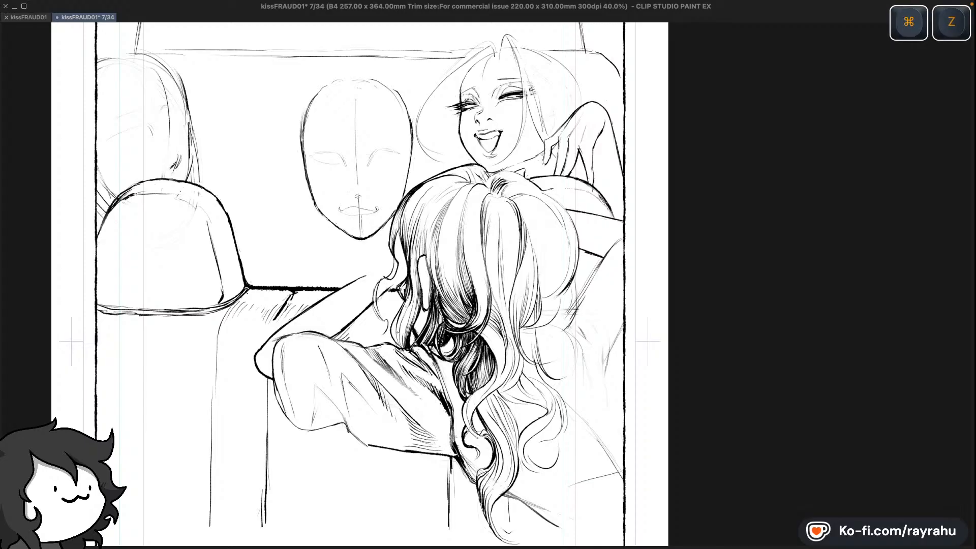
{"action": "key", "text": "c"}
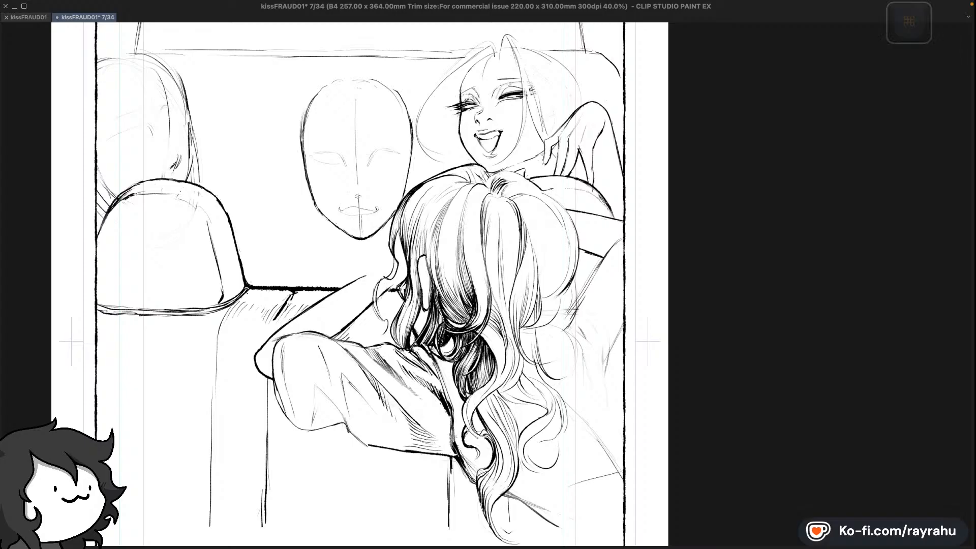
{"action": "key", "text": "super+z"}
{"action": "key", "text": "super+z"}
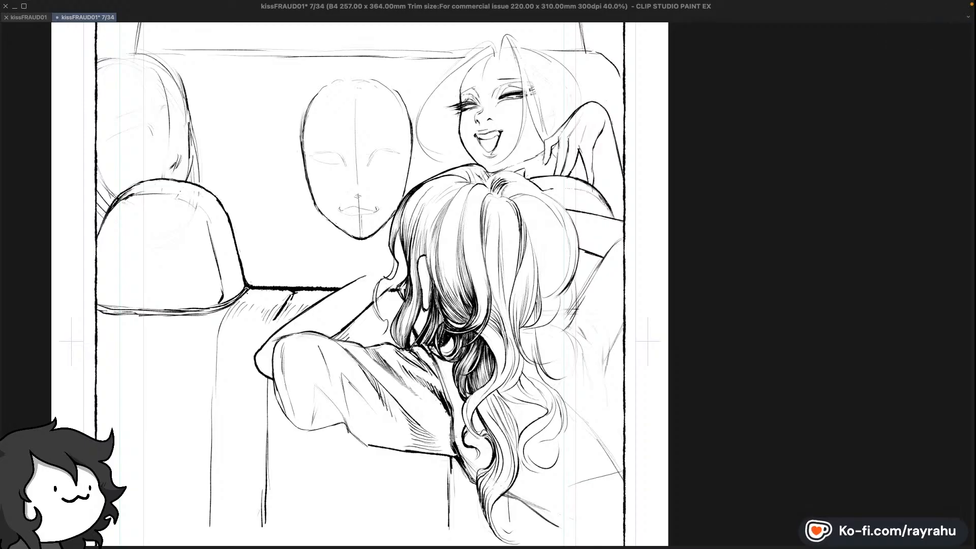
{"action": "key", "text": "super+z"}
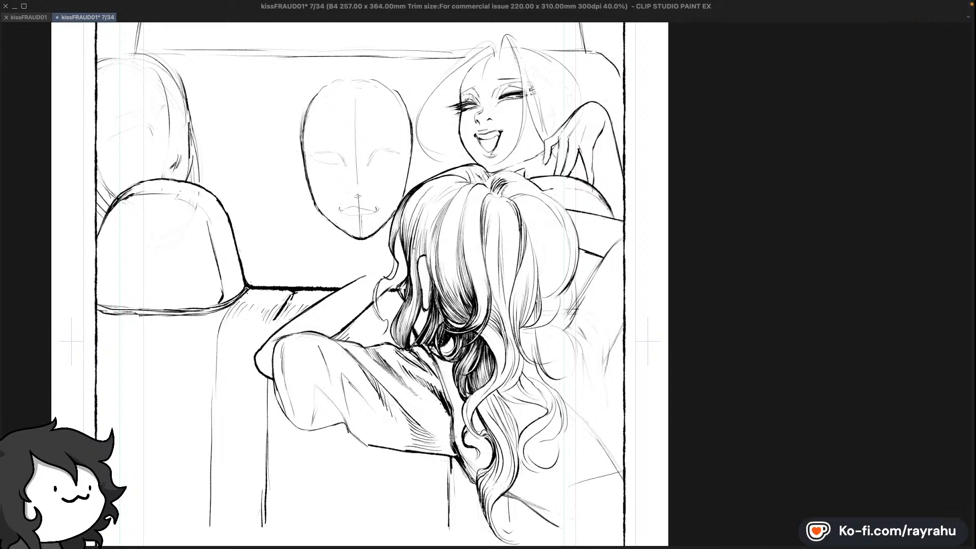
{"action": "key", "text": "super+z"}
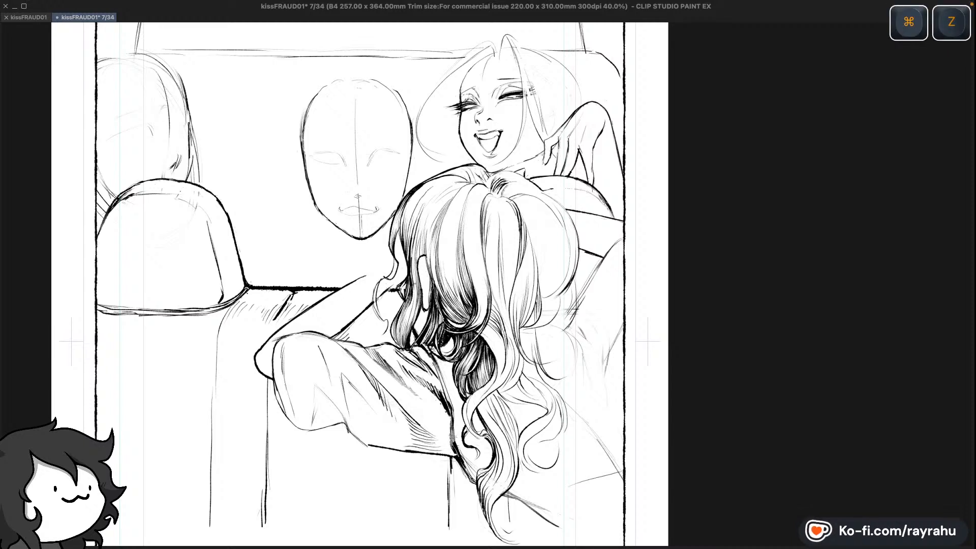
{"action": "key", "text": "super+z"}
{"action": "key", "text": "super+z"}
{"action": "key", "text": "super+z"}
{"action": "key", "text": "super+z"}
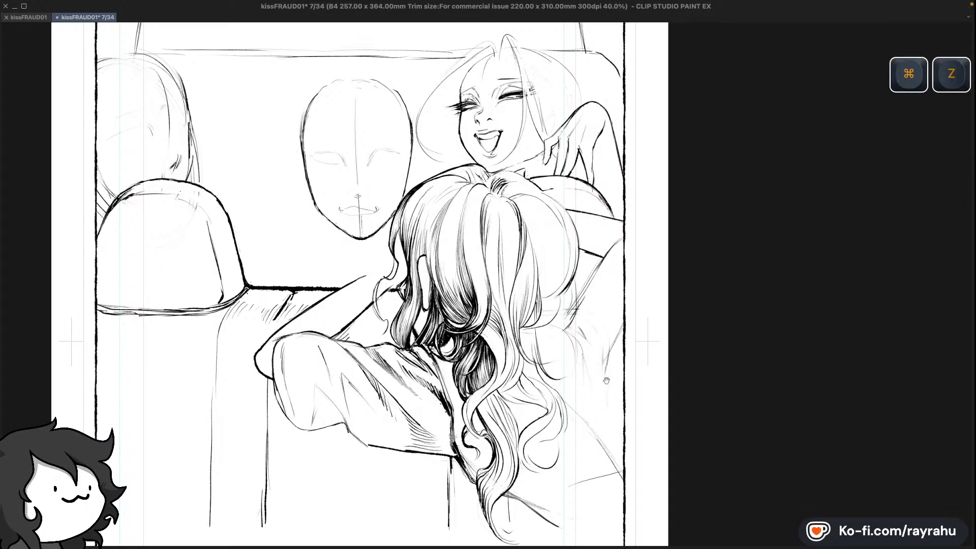
{"action": "left_click_drag", "start_coordinate": [603, 379], "coordinate": [591, 367]}
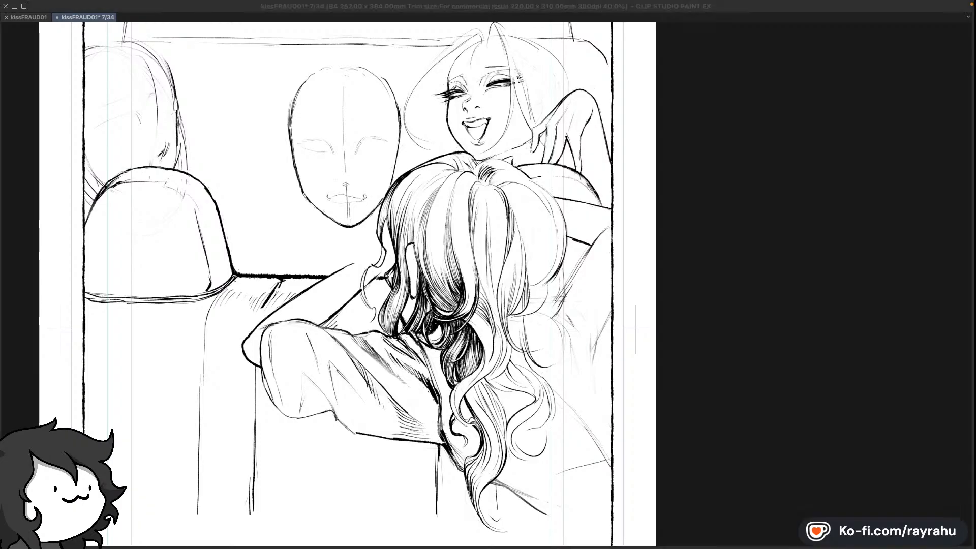
{"action": "key", "text": "ctrl+Right"}
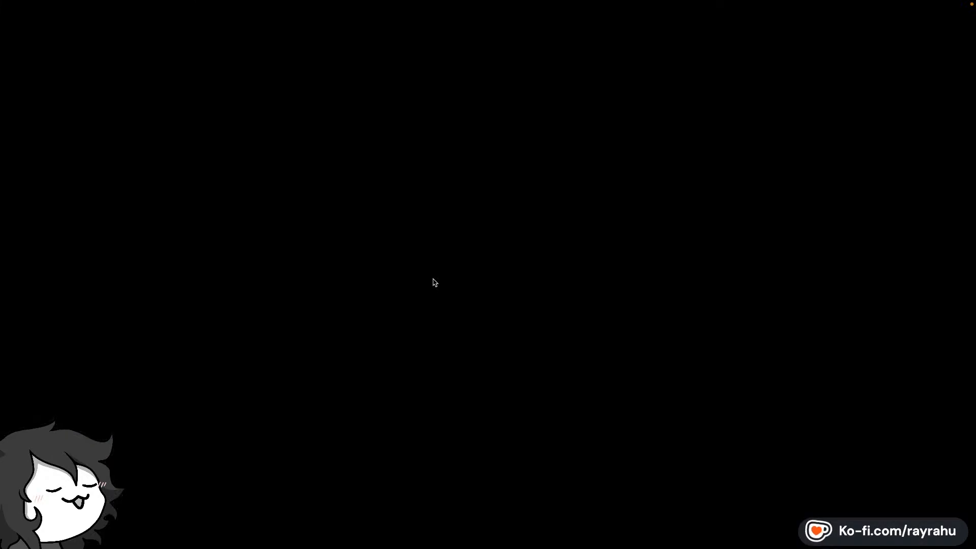
{"action": "key", "text": "ctrl+Left"}
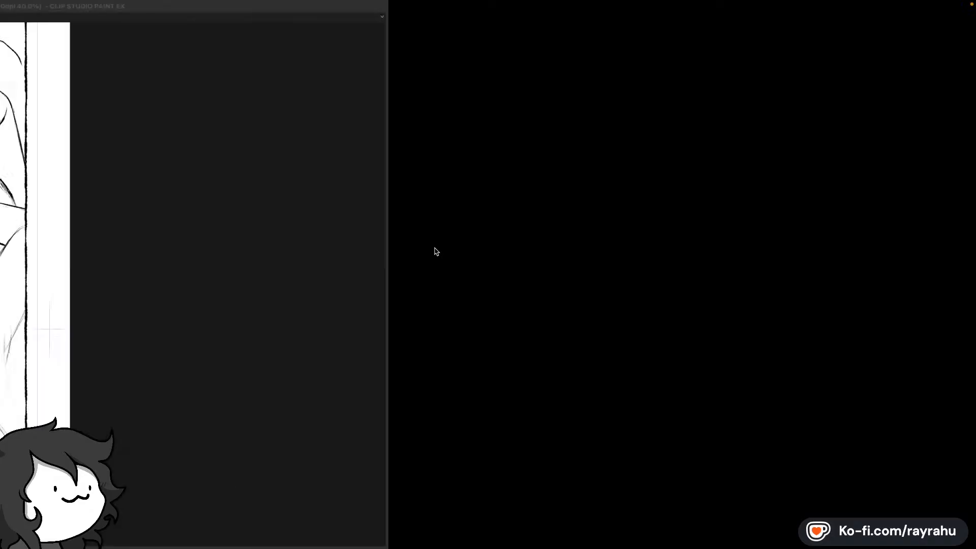
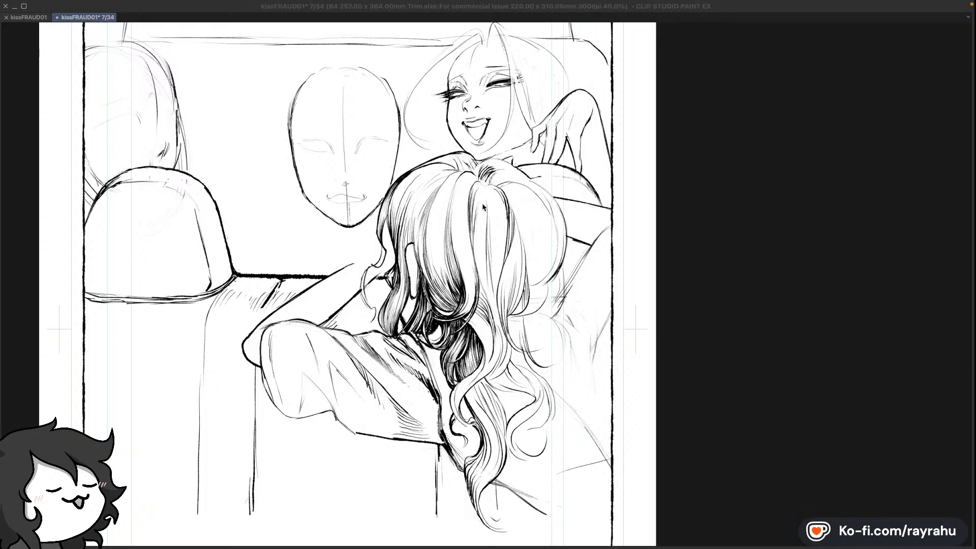
{"action": "left_click", "coordinate": [492, 226]}
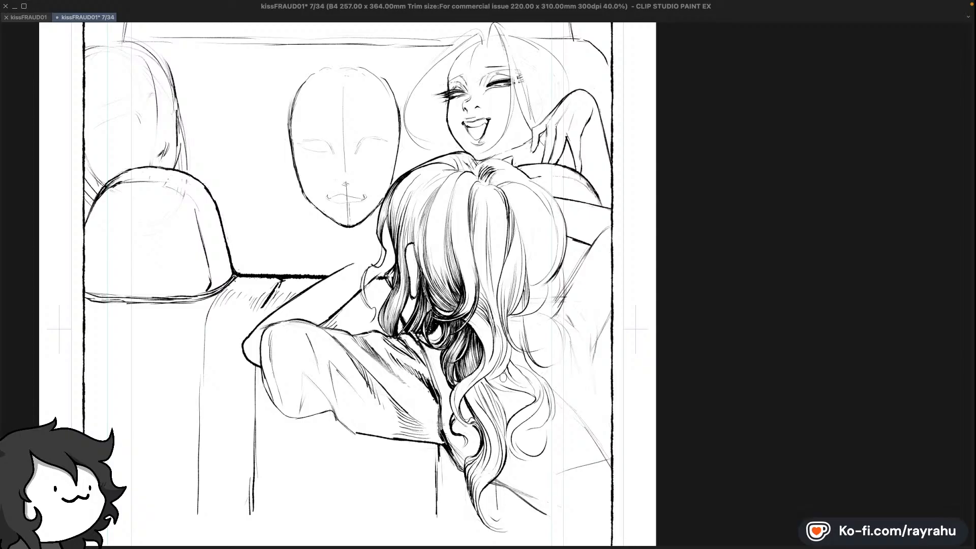
Mirror the canvas, undo the latest trial strokes around the long-haired woman's hair, and save the page
{"action": "key", "text": "shift+minus"}
{"action": "left_click_drag", "start_coordinate": [440, 364], "coordinate": [459, 312]}
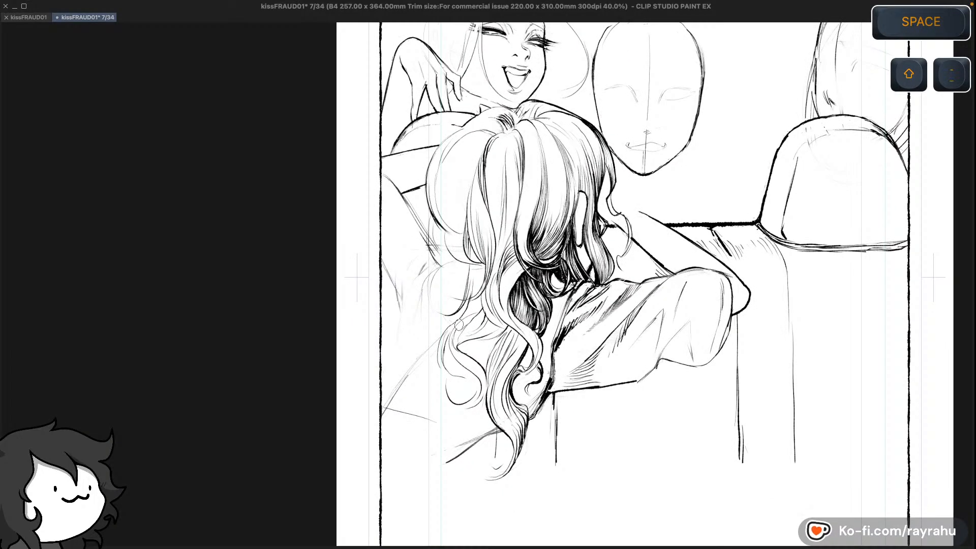
{"action": "key", "text": "super"}
{"action": "key", "text": "super+z"}
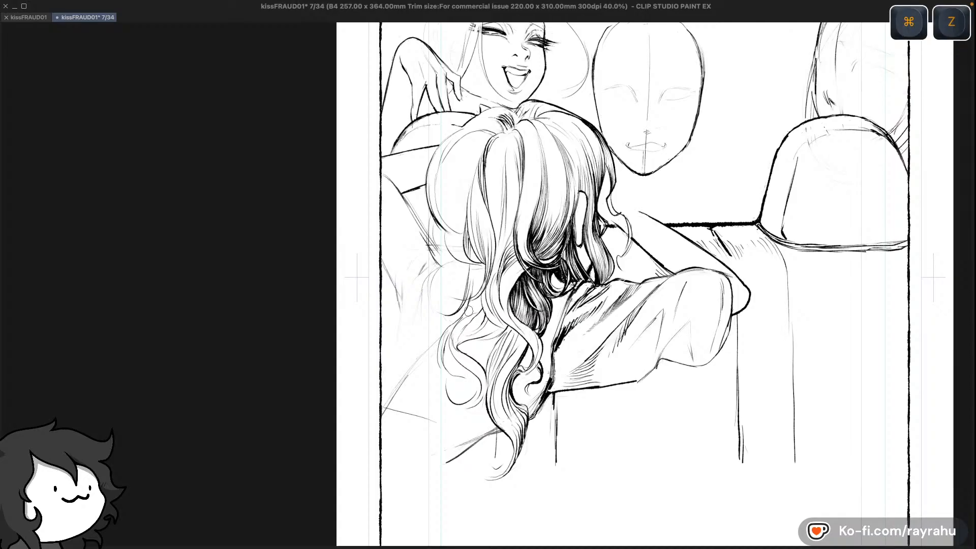
{"action": "key", "text": "super+z"}
{"action": "key", "text": "super+z"}
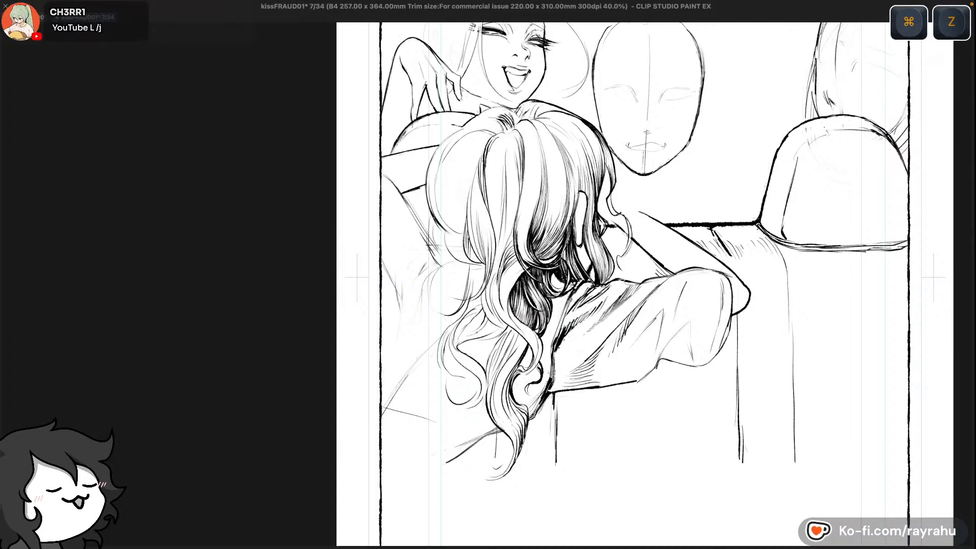
{"action": "key", "text": "super+z"}
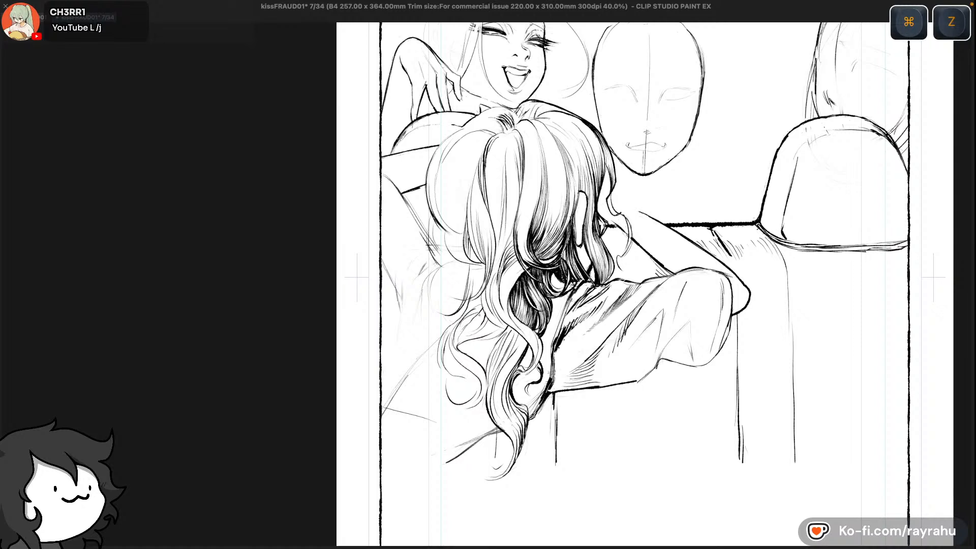
{"action": "key", "text": "super+z"}
{"action": "key", "text": "super+z"}
{"action": "key", "text": "super+z"}
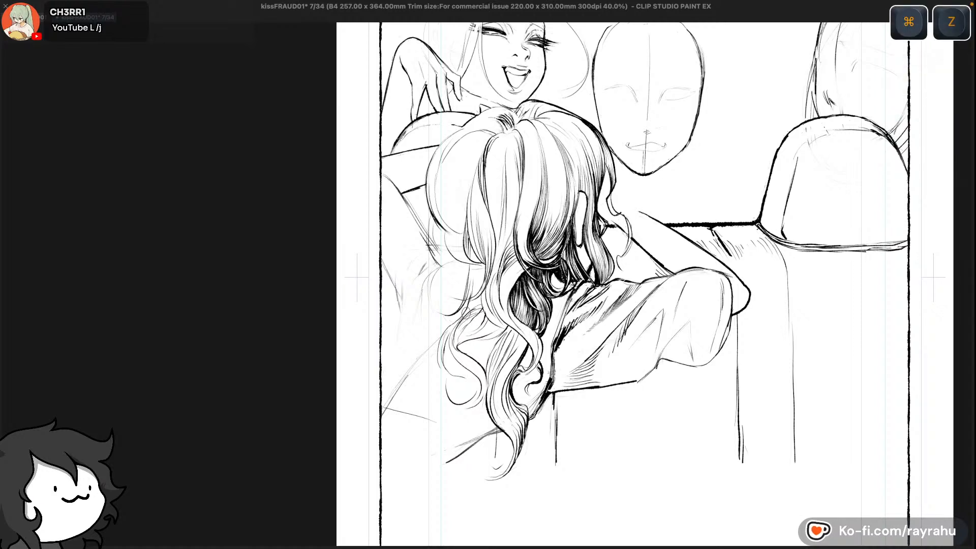
{"action": "key", "text": "super+s"}
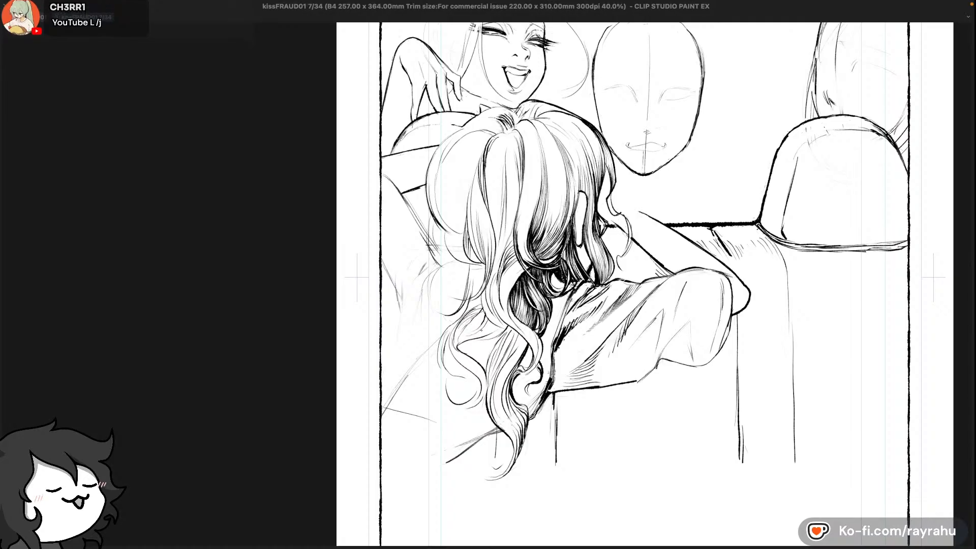
{"action": "key", "text": "super+z"}
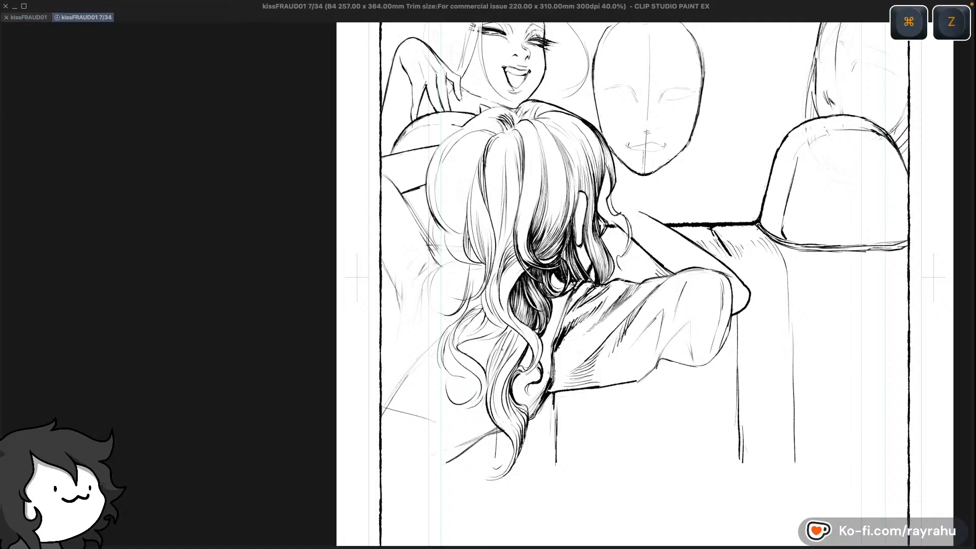
{"action": "key", "text": "c"}
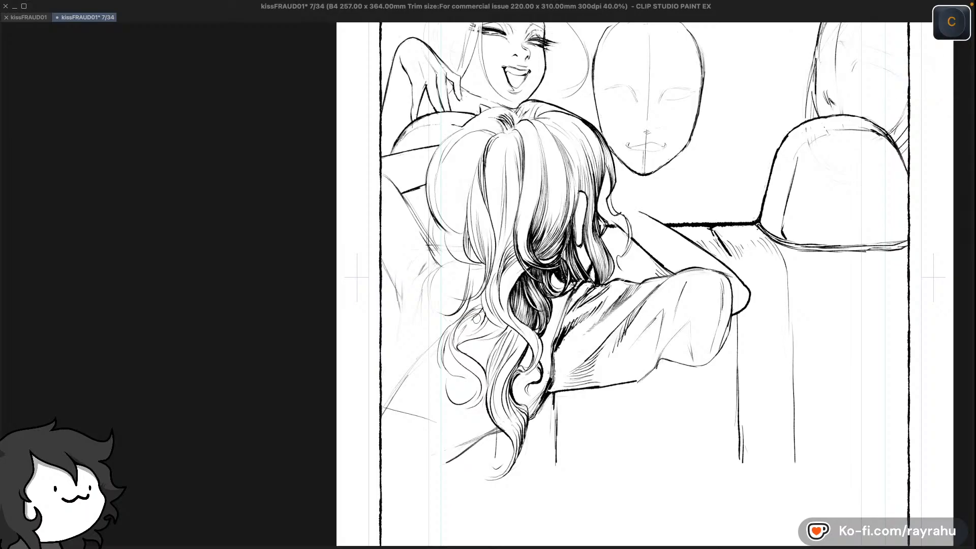
{"action": "key", "text": "super+z"}
{"action": "key", "text": "super+z"}
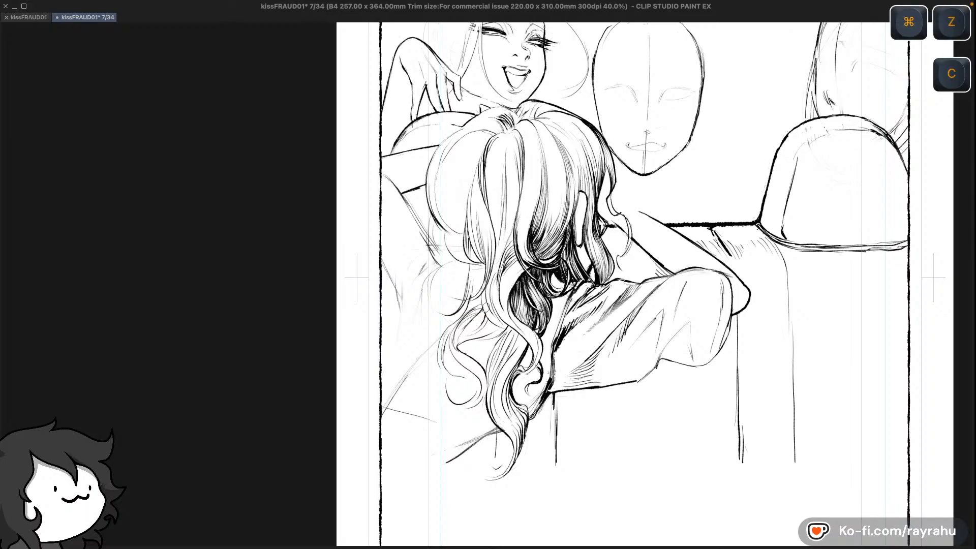
{"action": "key", "text": "c"}
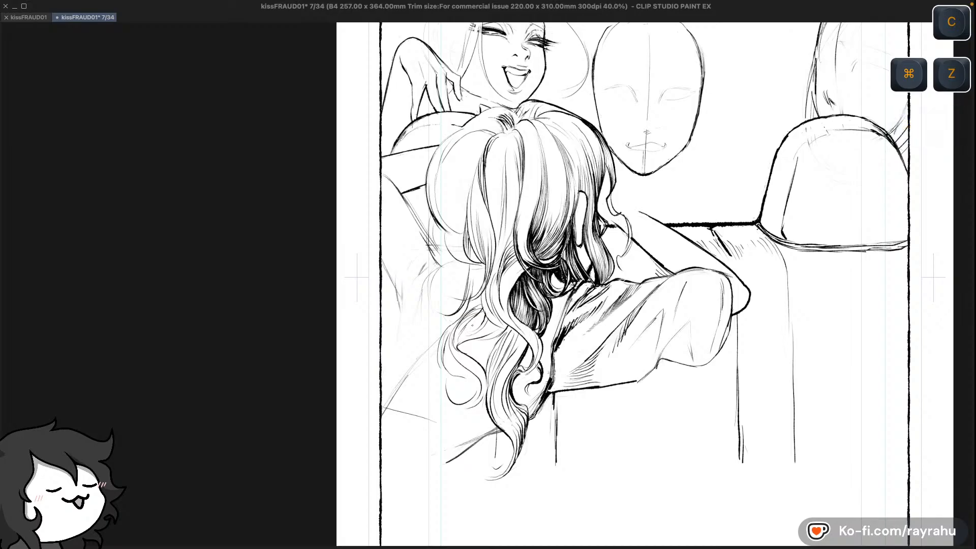
{"action": "key", "text": "super"}
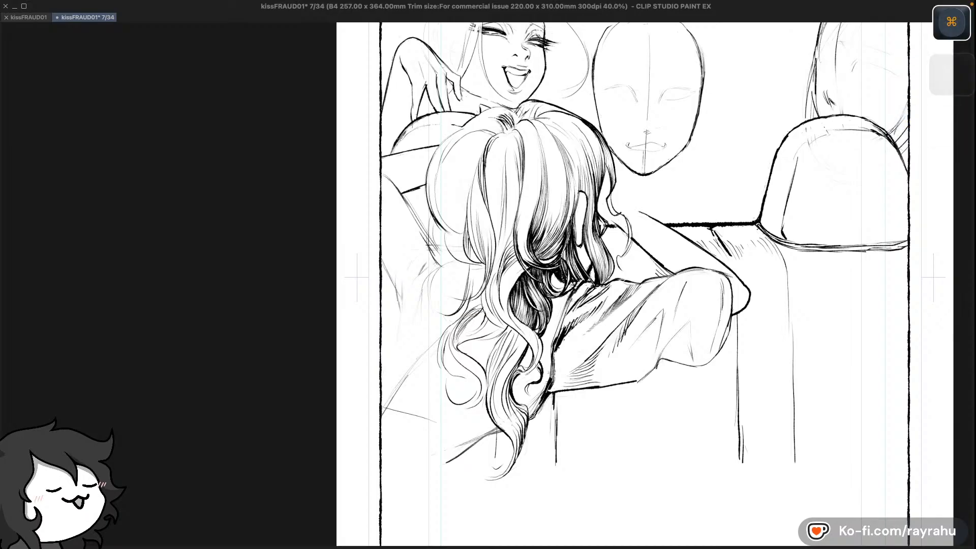
{"action": "key", "text": "z"}
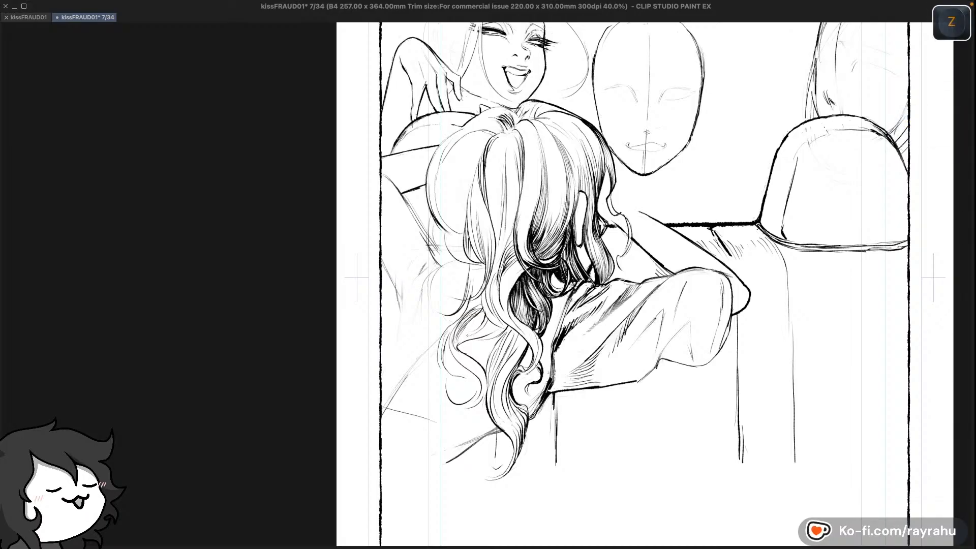
{"action": "key", "text": "super+z"}
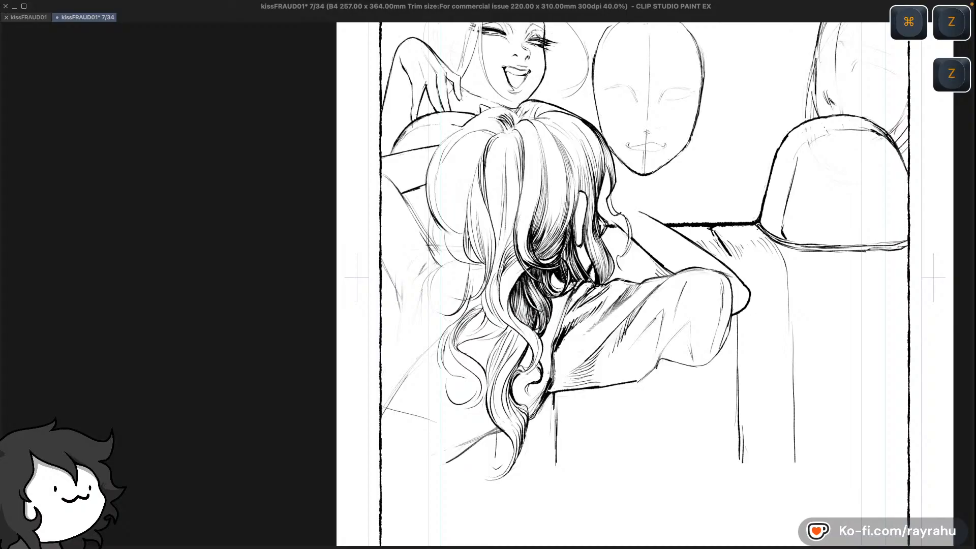
{"action": "key", "text": "c"}
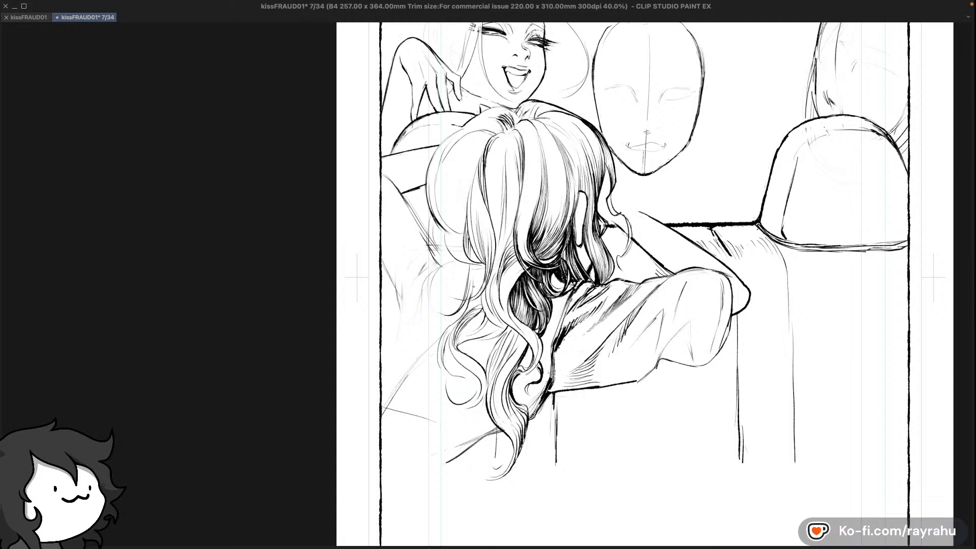
{"action": "key", "text": "l"}
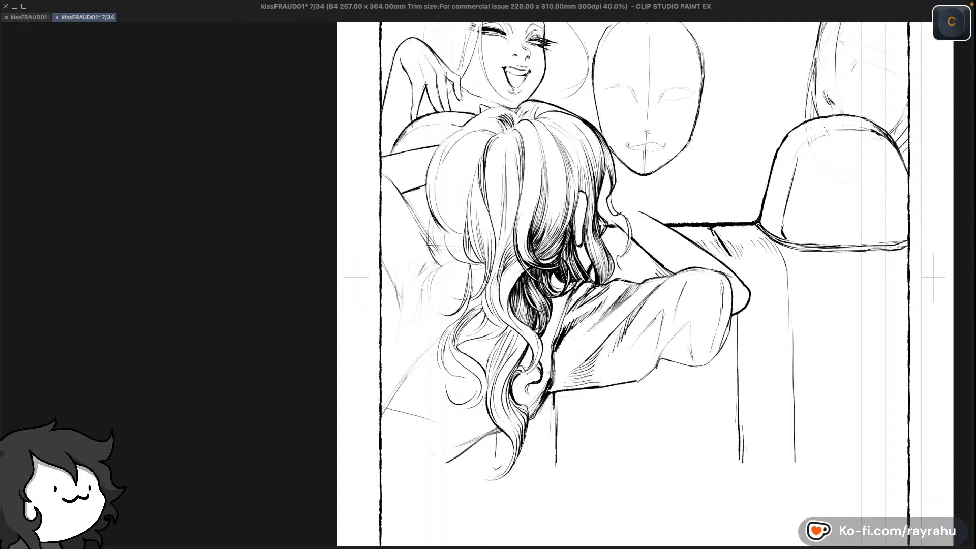
{"action": "key", "text": "super+z"}
{"action": "key", "text": "c"}
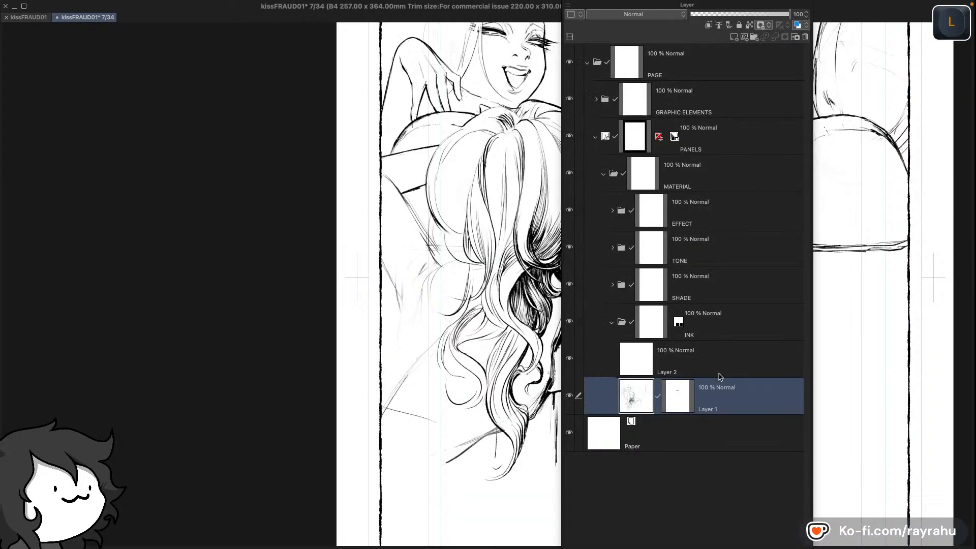
Fill Layer 1's mask to reveal its hidden strokes, and return to editing the layer's drawing
{"action": "key", "text": "l"}
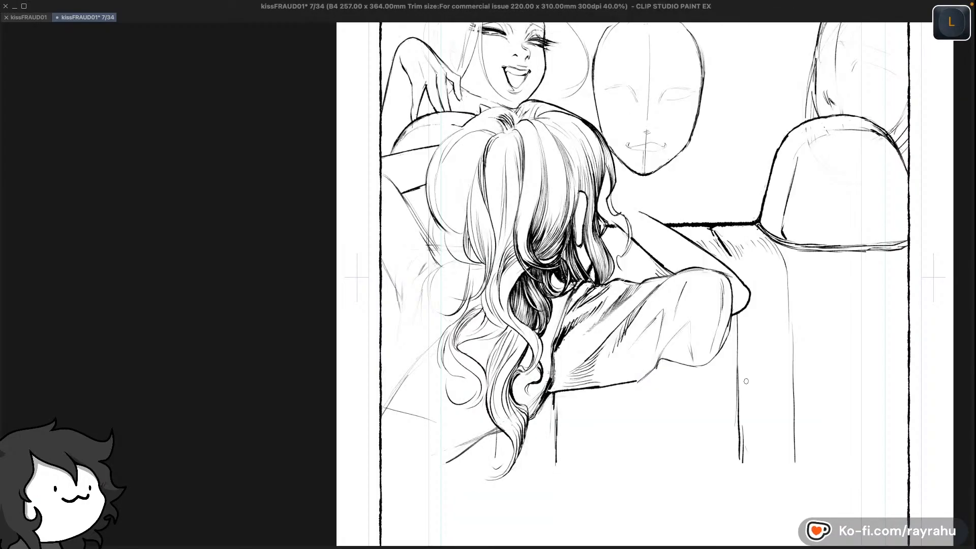
{"action": "key", "text": "n"}
{"action": "key", "text": "n"}
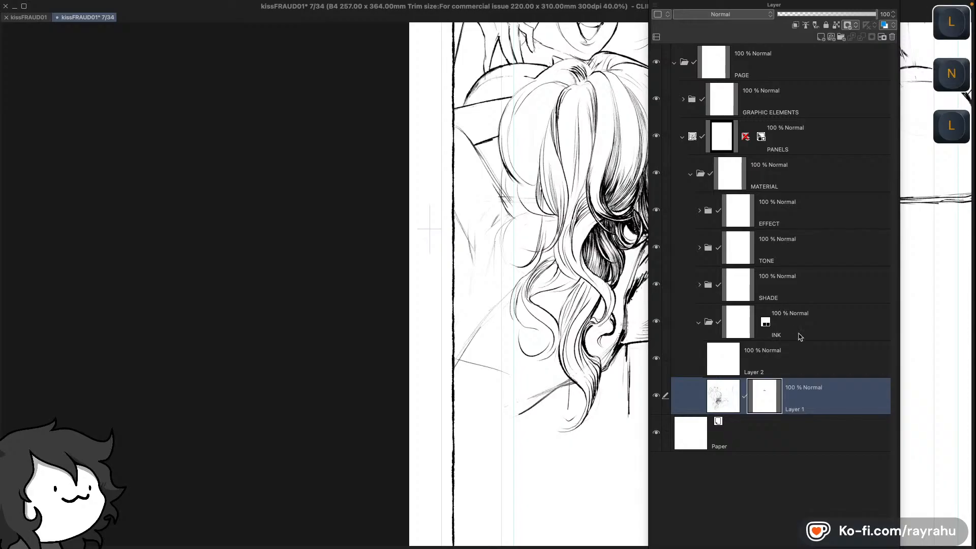
{"action": "key", "text": "l"}
{"action": "key", "text": "l"}
{"action": "key", "text": "space"}
{"action": "left_click_drag", "start_coordinate": [823, 259], "coordinate": [556, 358]}
{"action": "key", "text": "l"}
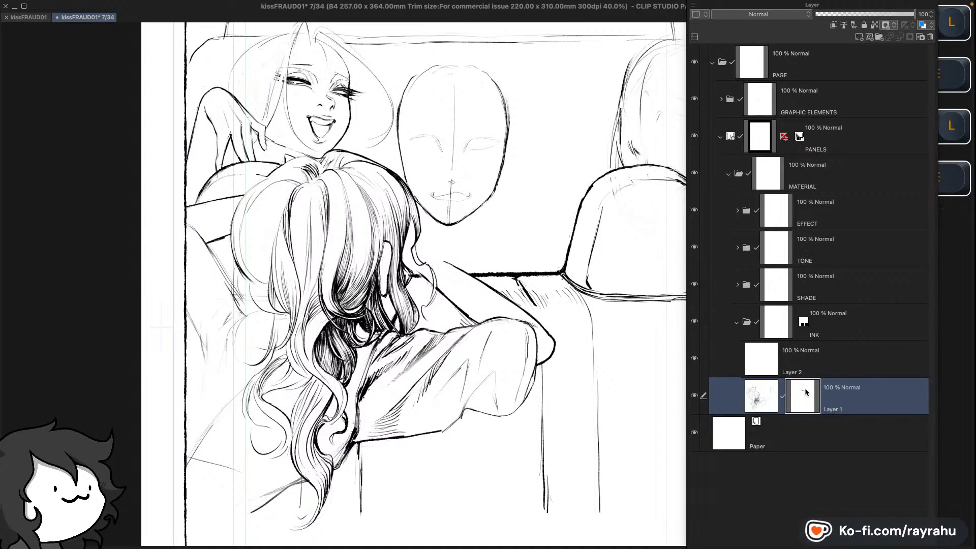
{"action": "key", "text": "f"}
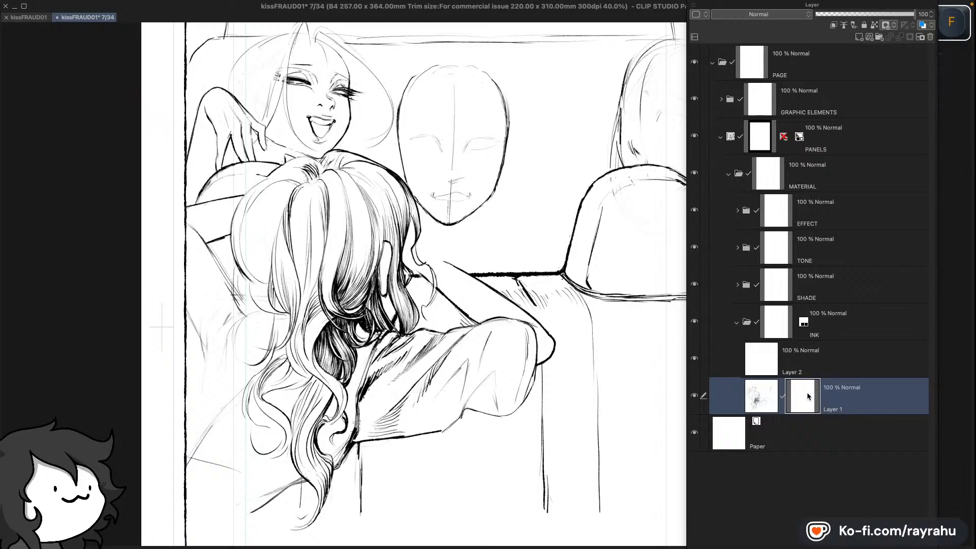
{"action": "left_click", "coordinate": [747, 405]}
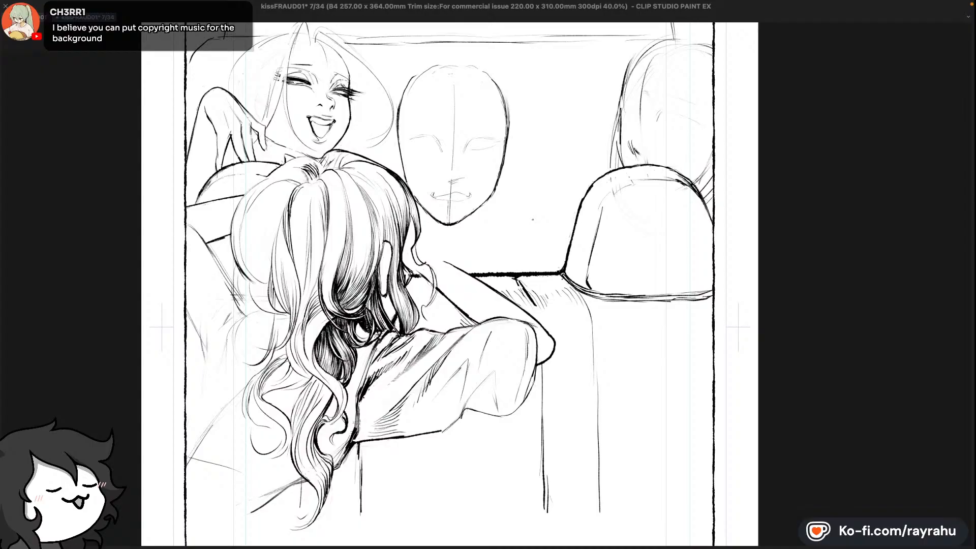
Sketch the underside of the nose on the hairless face in the middle of the panel, undoing failed strokes
{"action": "scroll", "coordinate": [448, 153], "scroll_direction": "up", "scroll_amount": 2}
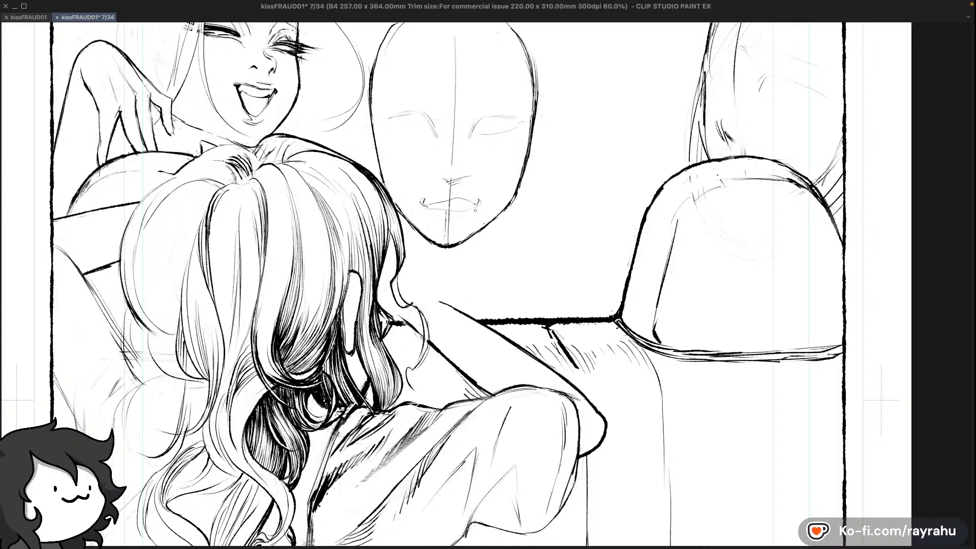
{"action": "key", "text": "super+z"}
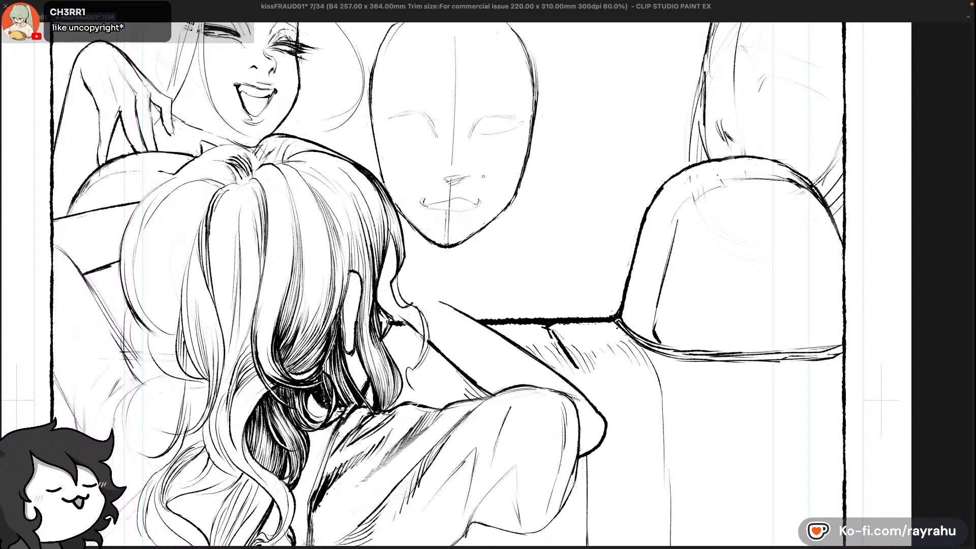
{"action": "key", "text": "super+z"}
{"action": "key", "text": "super+z"}
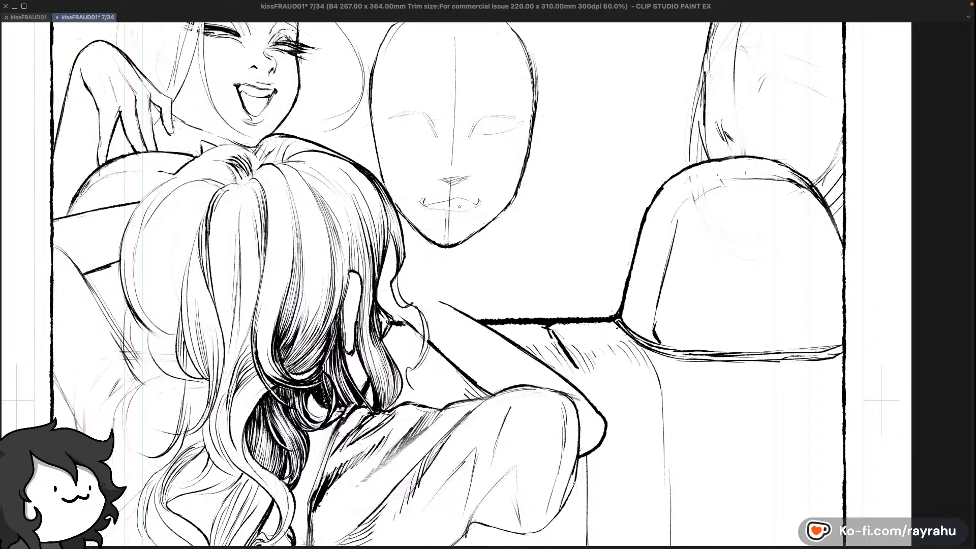
{"action": "key", "text": "super+z"}
{"action": "key", "text": "super+z"}
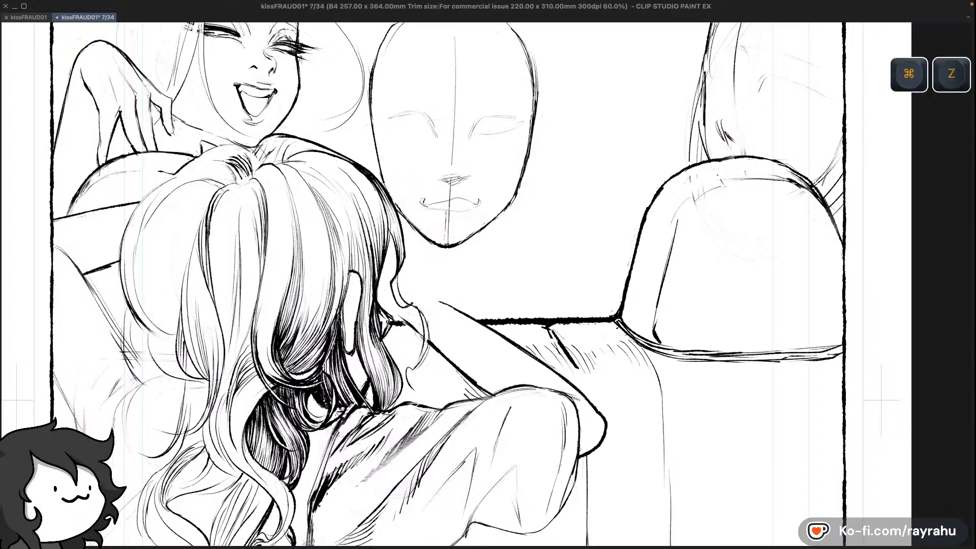
{"action": "key", "text": "super+z"}
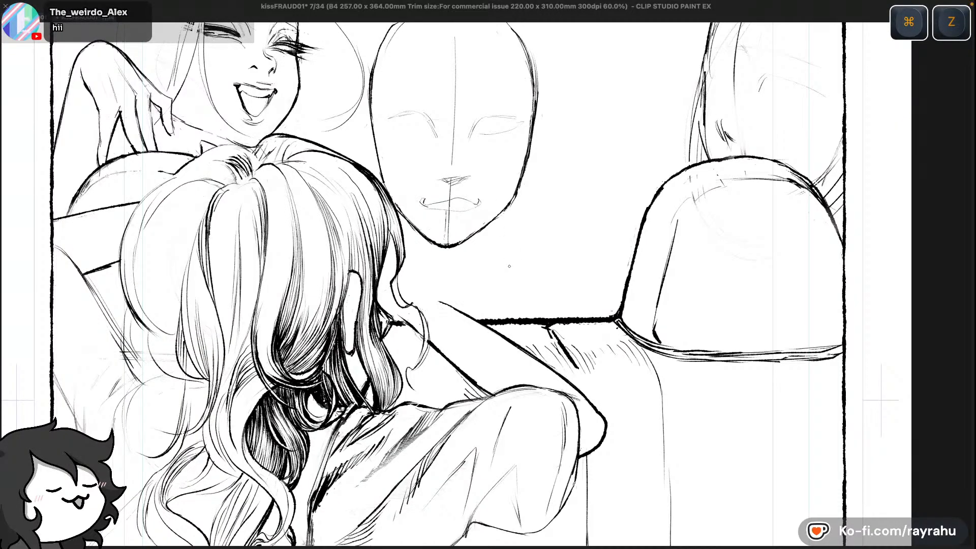
Mirror the canvas and sketch the lower eyelids on the hairless middle face, undoing failed strokes
{"action": "key", "text": "space"}
{"action": "left_click_drag", "start_coordinate": [553, 283], "coordinate": [561, 309]}
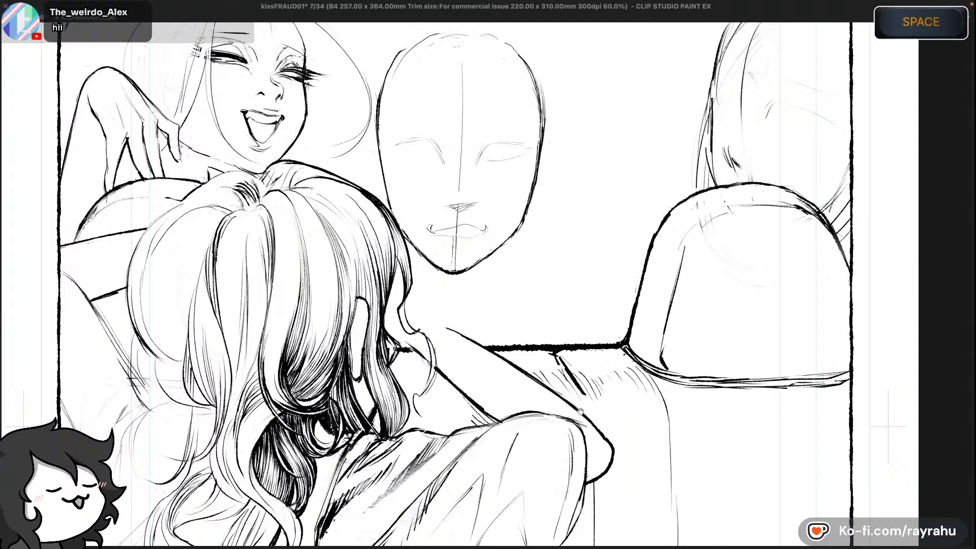
{"action": "key", "text": "shift+minus"}
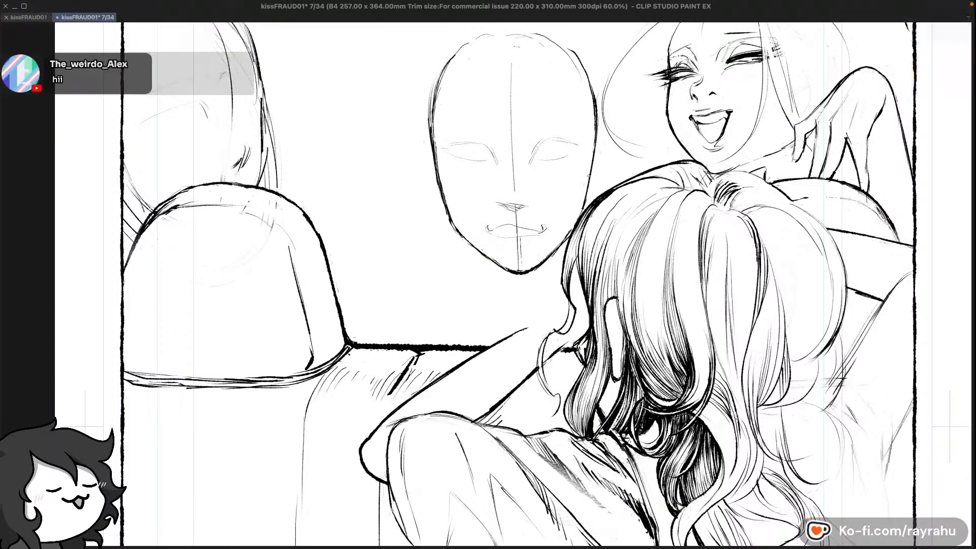
{"action": "key", "text": "super+z"}
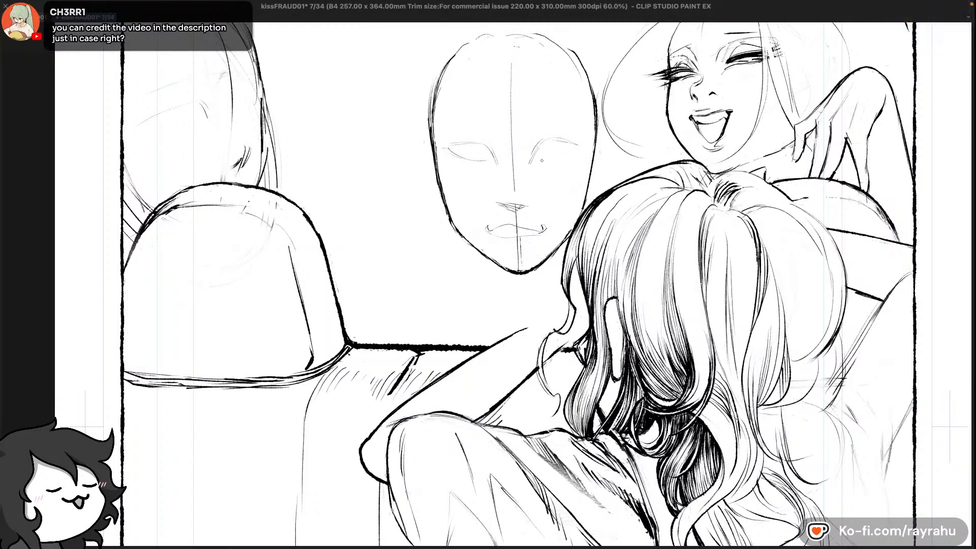
{"action": "key", "text": "super+z"}
{"action": "key", "text": "super+z"}
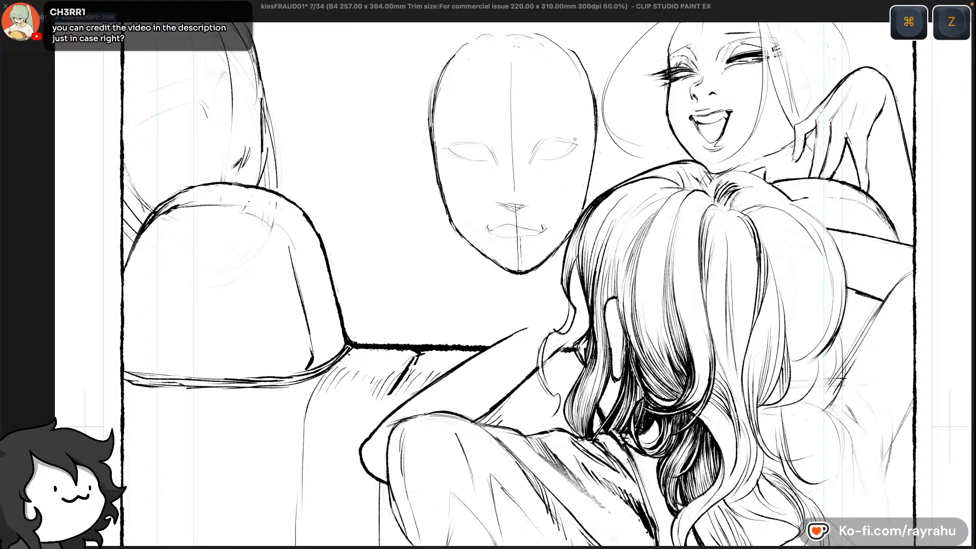
{"action": "key", "text": "super+z"}
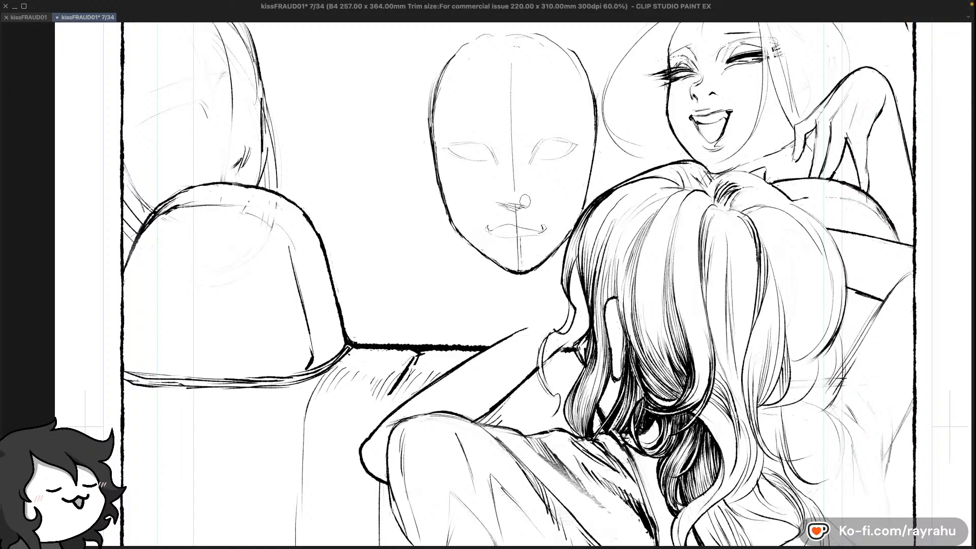
Thin and partly erase the heavy outline along the middle face's left cheek, undoing failed strokes
{"action": "key", "text": "super+z"}
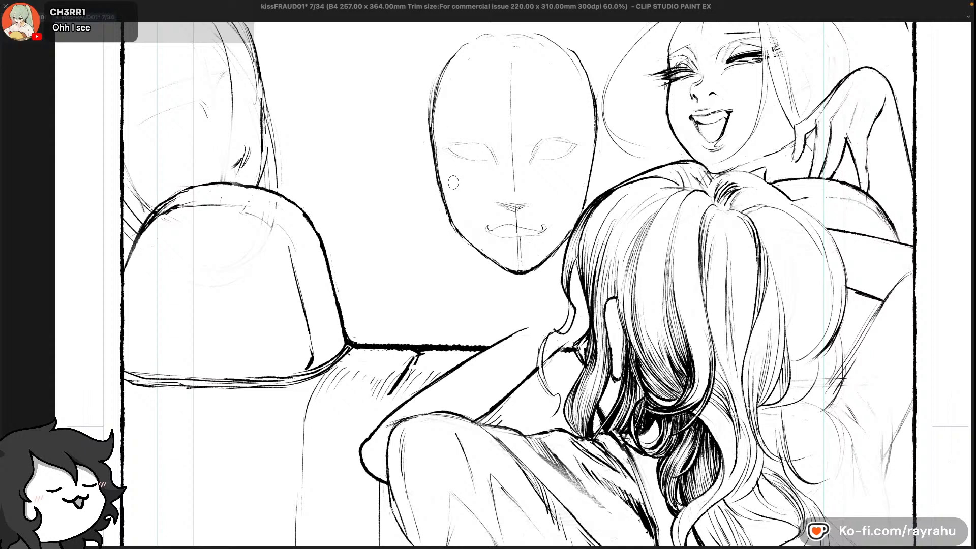
{"action": "key", "text": "super+c"}
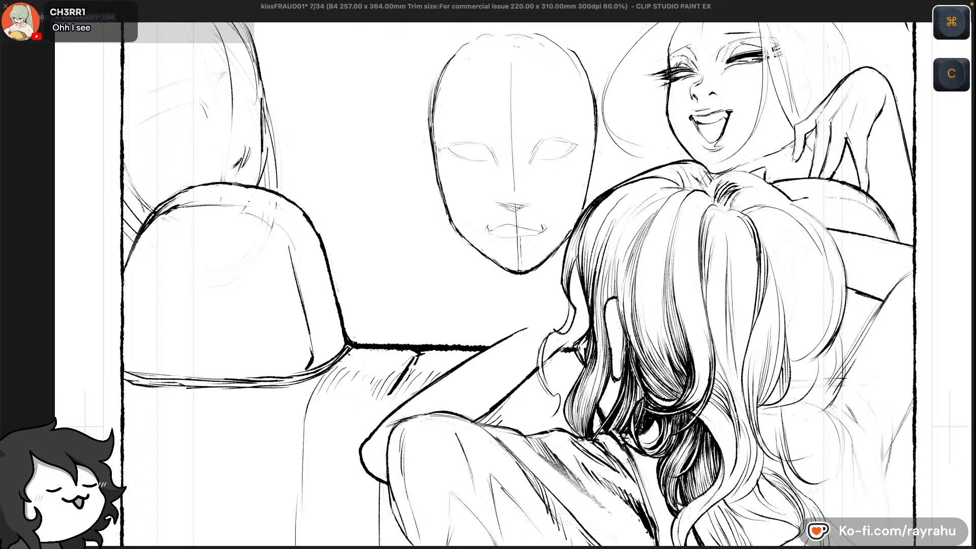
{"action": "key", "text": "super+z"}
{"action": "key", "text": "super+z"}
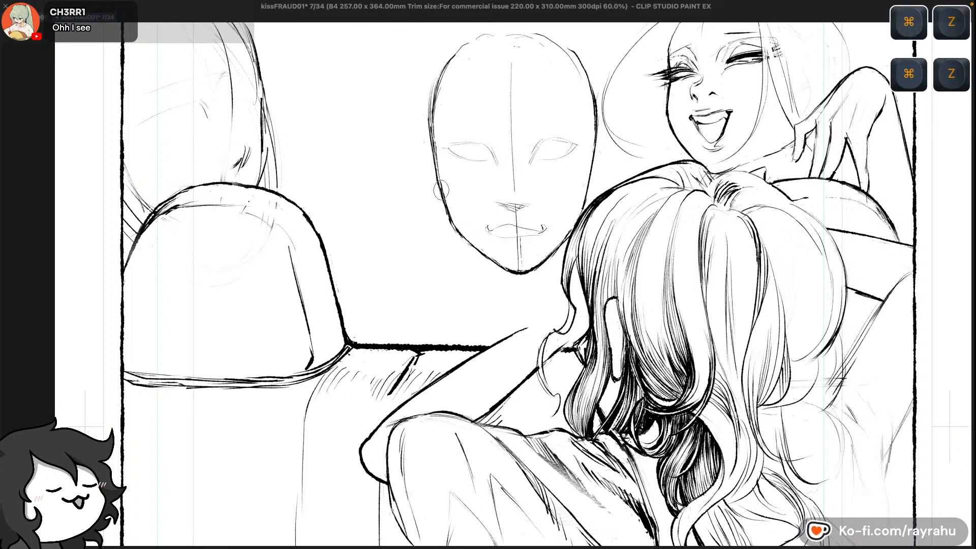
{"action": "key", "text": "super+z"}
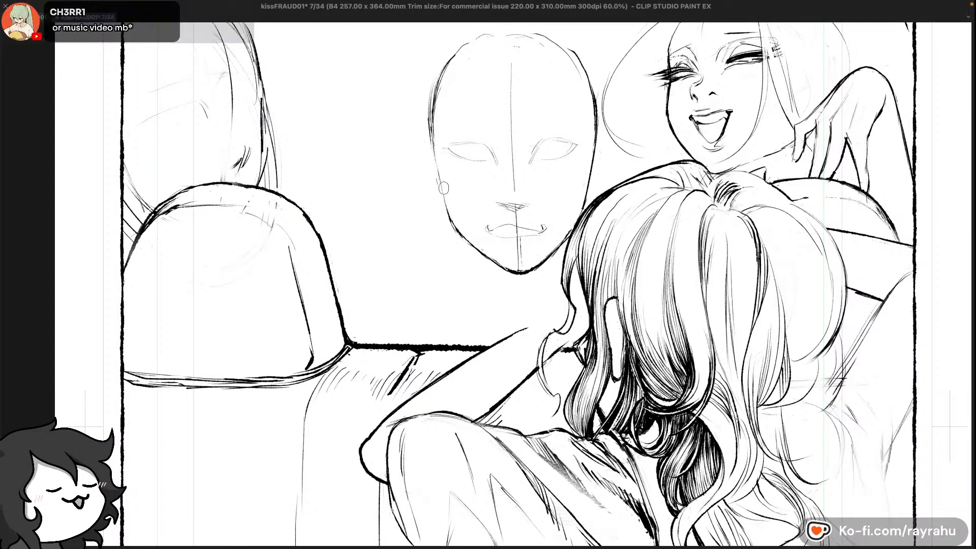
{"action": "key", "text": "c"}
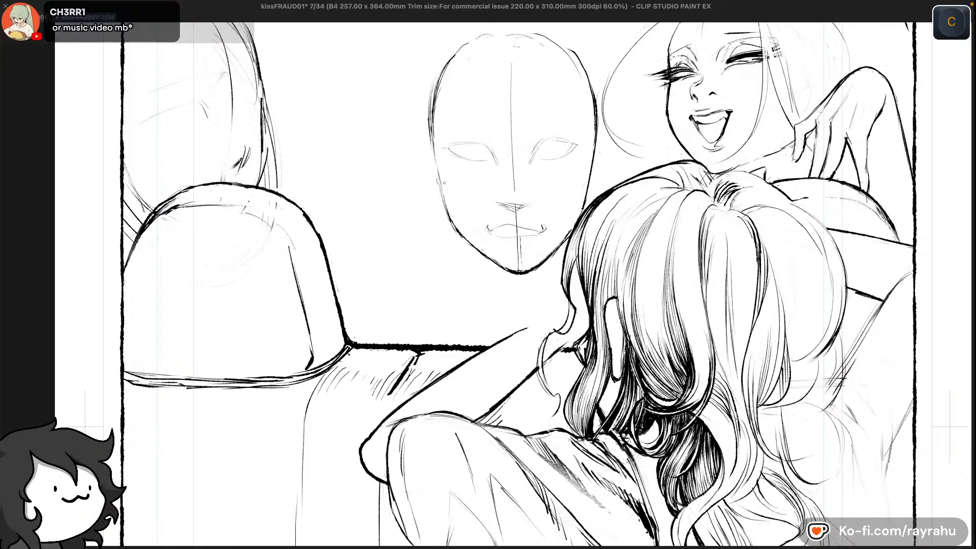
{"action": "key", "text": "super+z"}
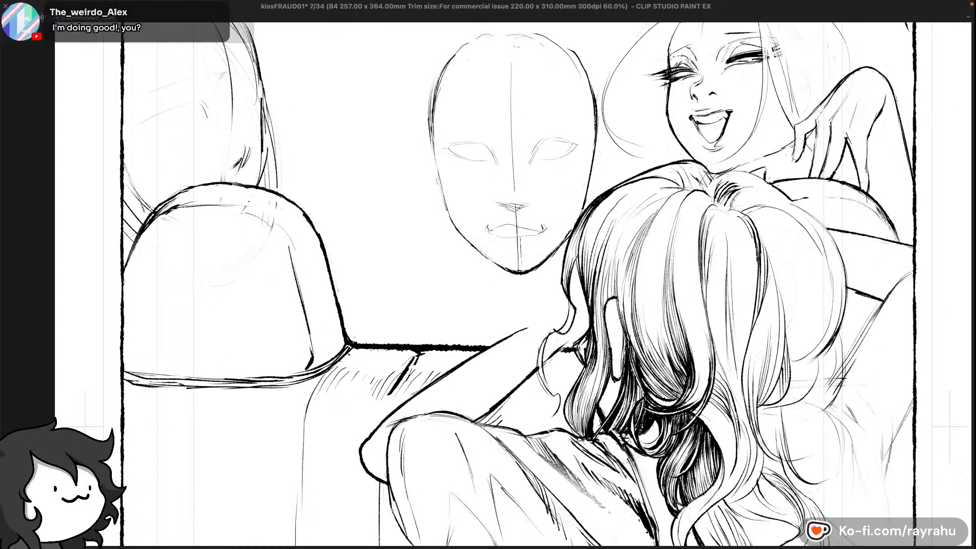
Redraw the middle face's left cheek outline below the temple as a thin clean line, undoing failed strokes
{"action": "key", "text": "c"}
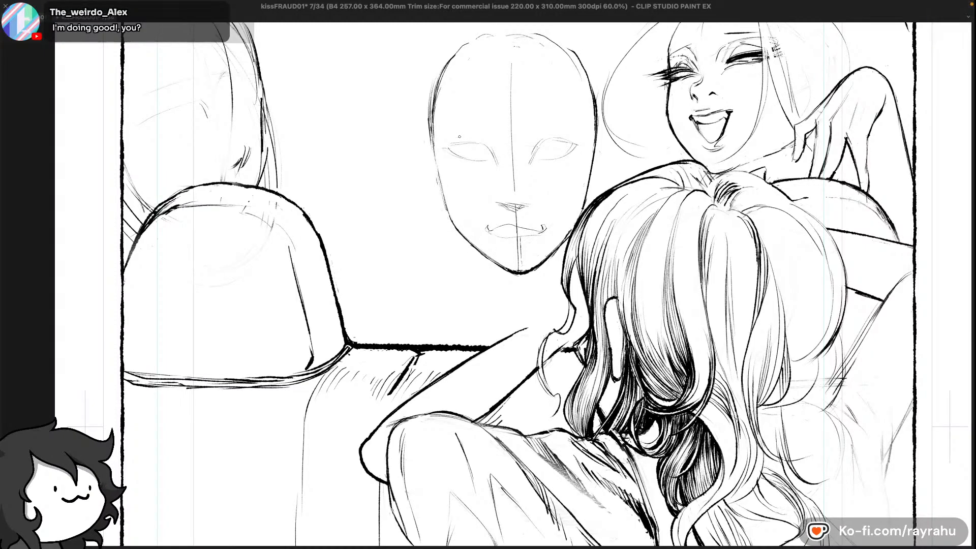
{"action": "key", "text": "super+z"}
{"action": "key", "text": "super+z"}
{"action": "key", "text": "c"}
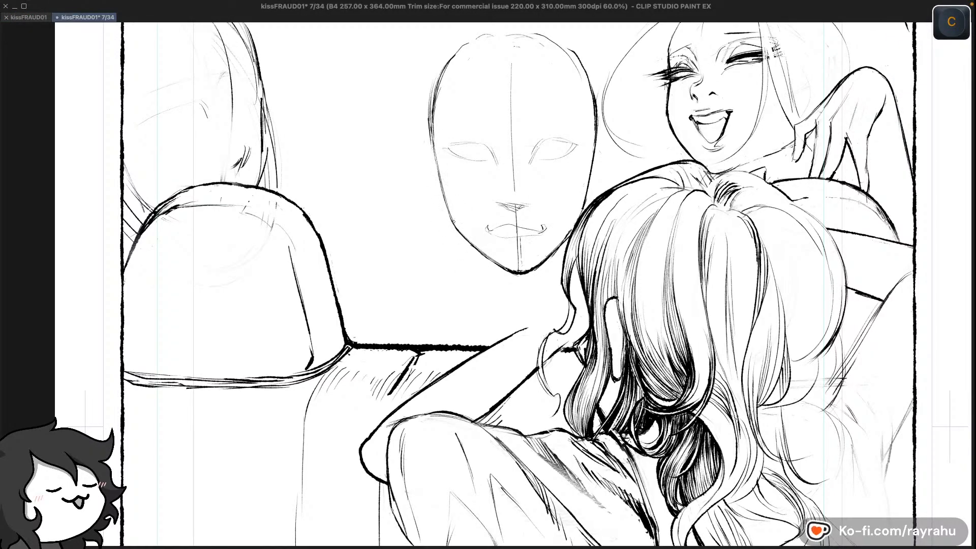
{"action": "key", "text": "super+z"}
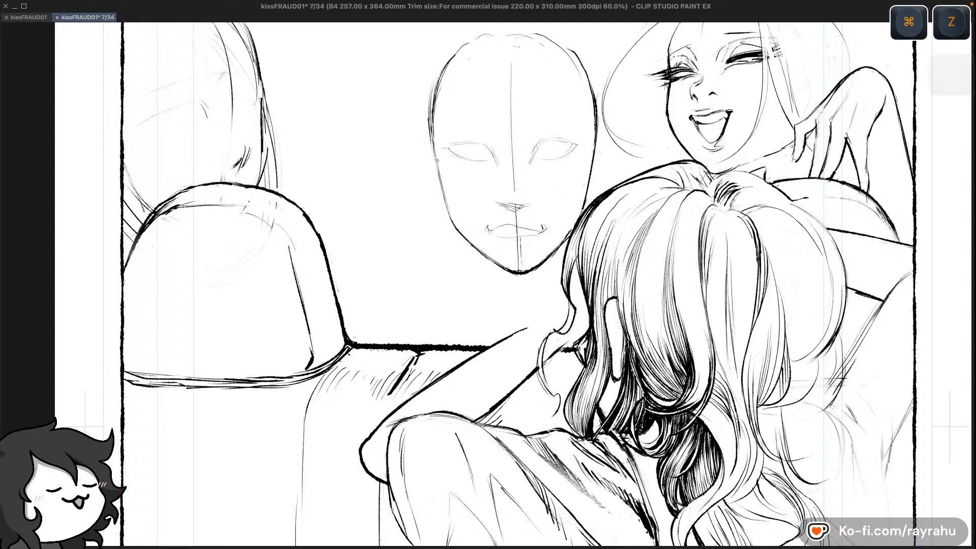
{"action": "key", "text": "c"}
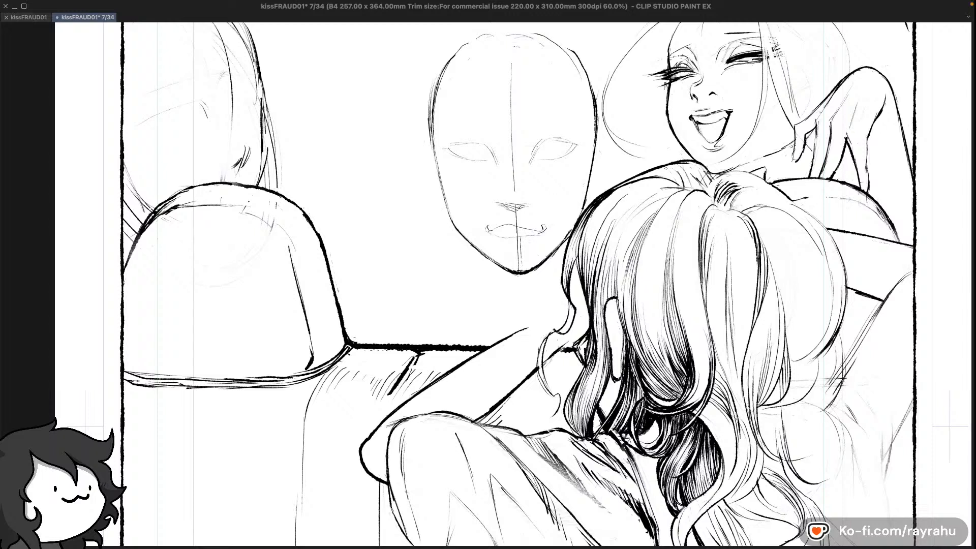
Sketch the upper lid and crease of the middle face's left eye, undoing failed strokes
{"action": "key", "text": "c"}
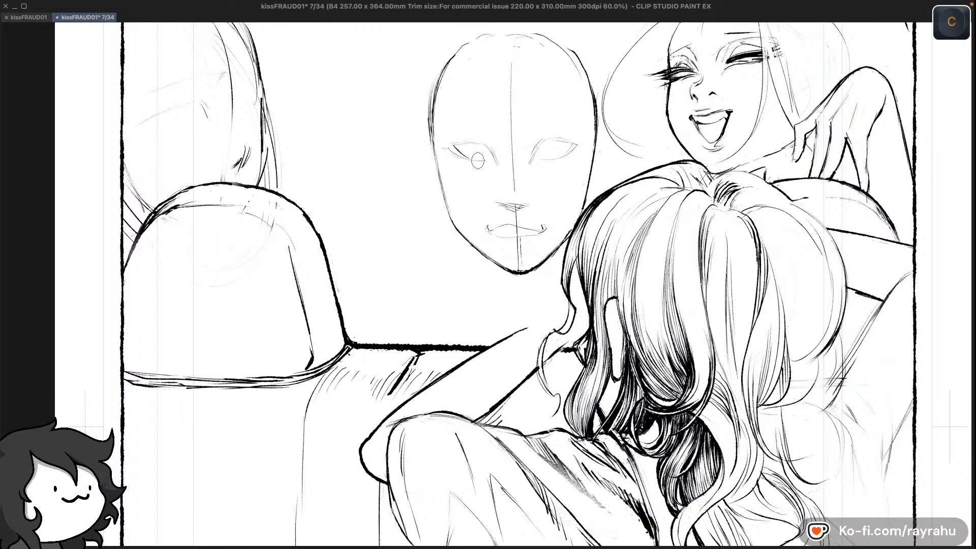
{"action": "key", "text": "super+z"}
{"action": "key", "text": "super+z"}
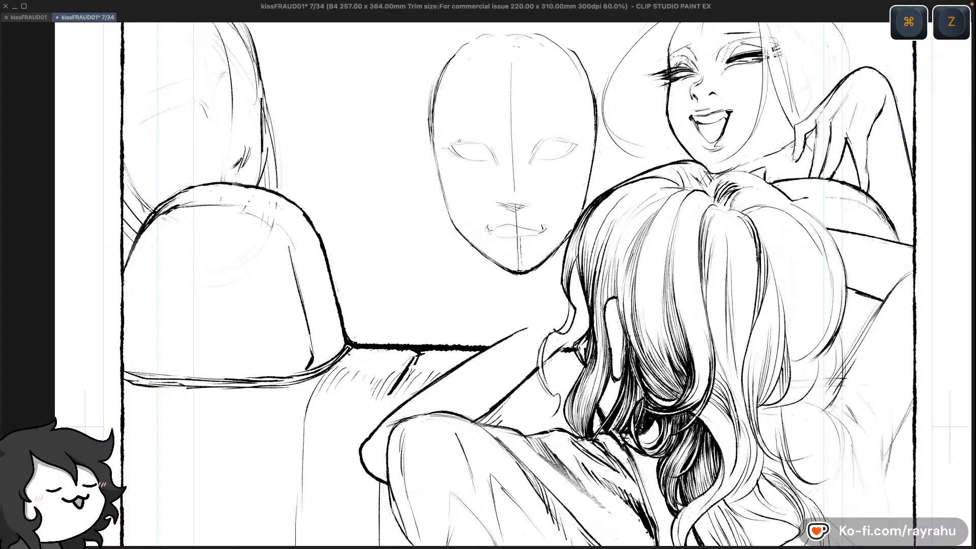
Rotate the canvas to sketch the crease above the middle face's right eye, undo failed strokes, and set the canvas upright again
{"action": "key", "text": "space"}
{"action": "left_click_drag", "start_coordinate": [459, 392], "coordinate": [612, 455]}
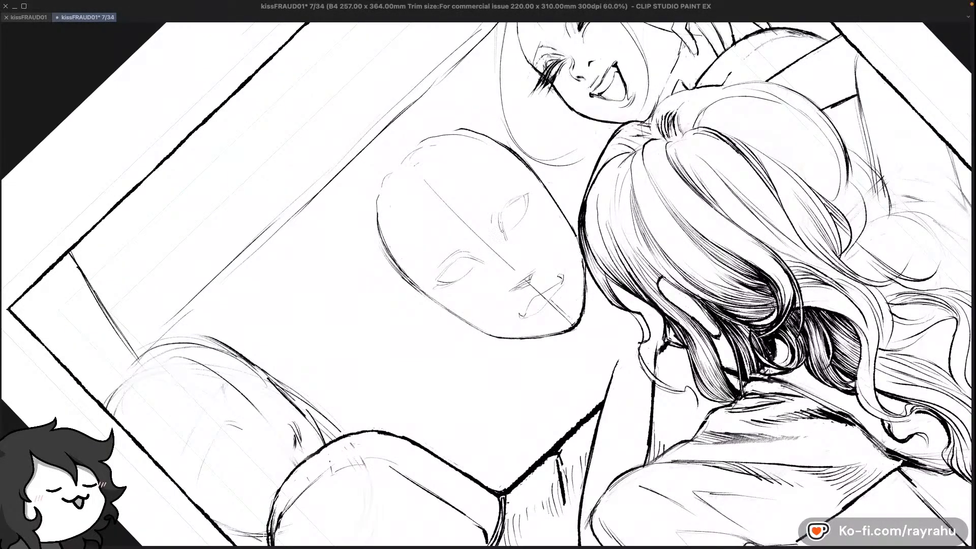
{"action": "key", "text": "super+z"}
{"action": "key", "text": "super+z"}
{"action": "key", "text": "super+z"}
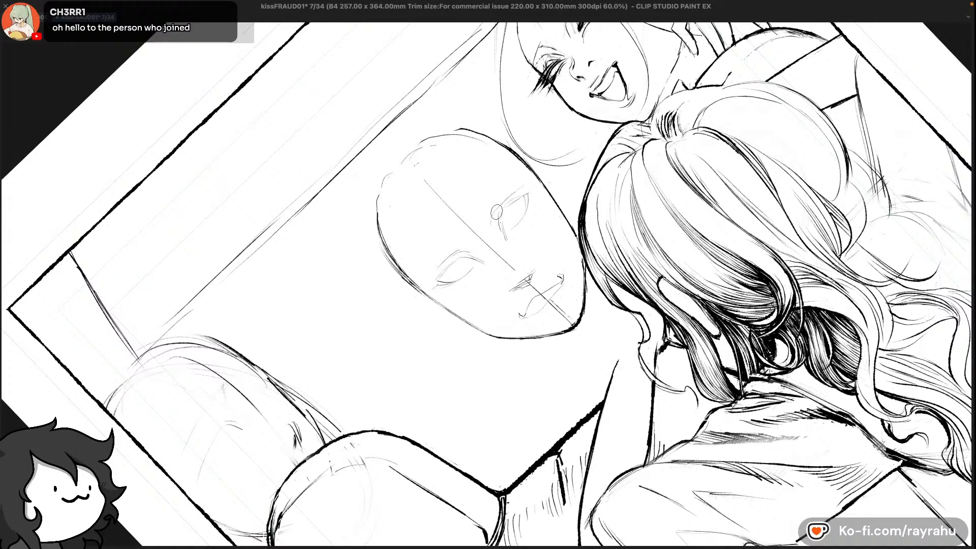
{"action": "key", "text": "super+z"}
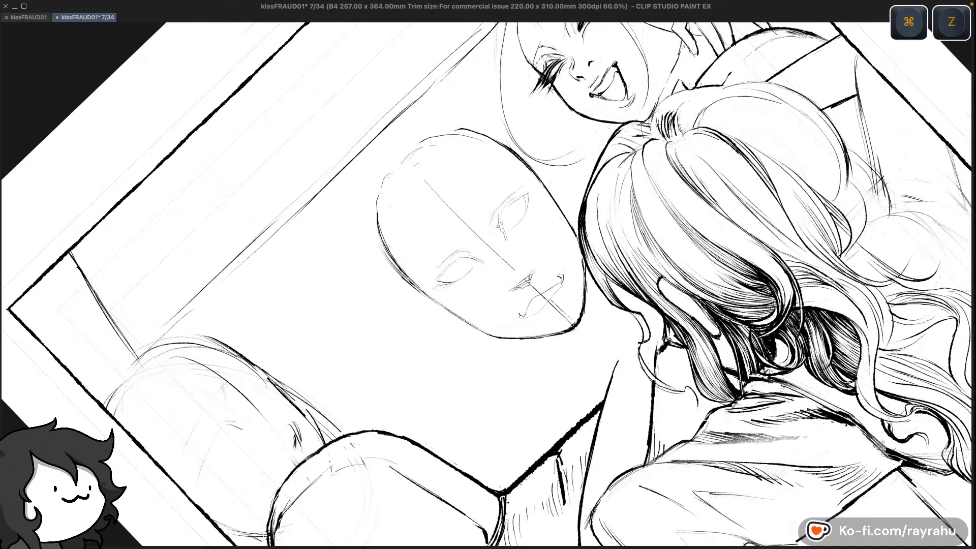
{"action": "key", "text": "super+z"}
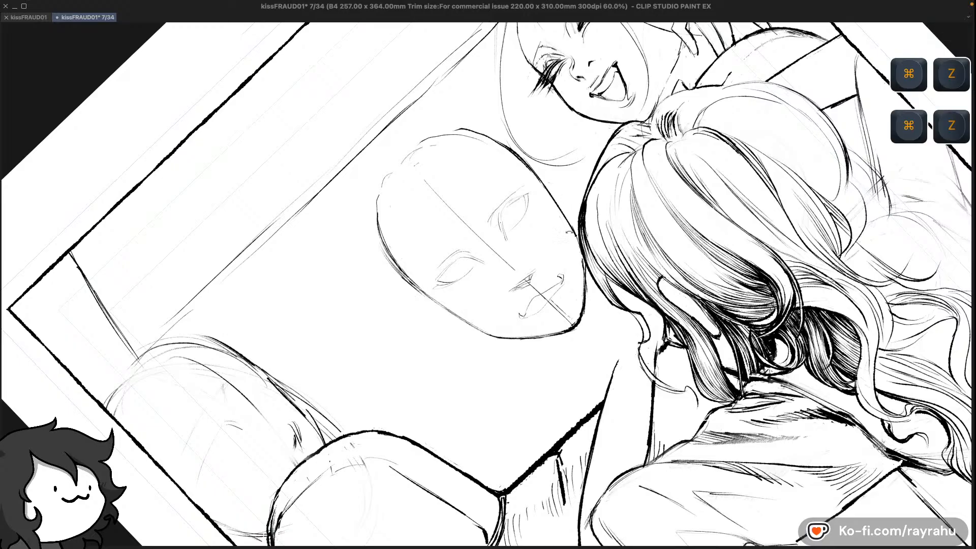
{"action": "left_click_drag", "start_coordinate": [516, 194], "coordinate": [595, 171]}
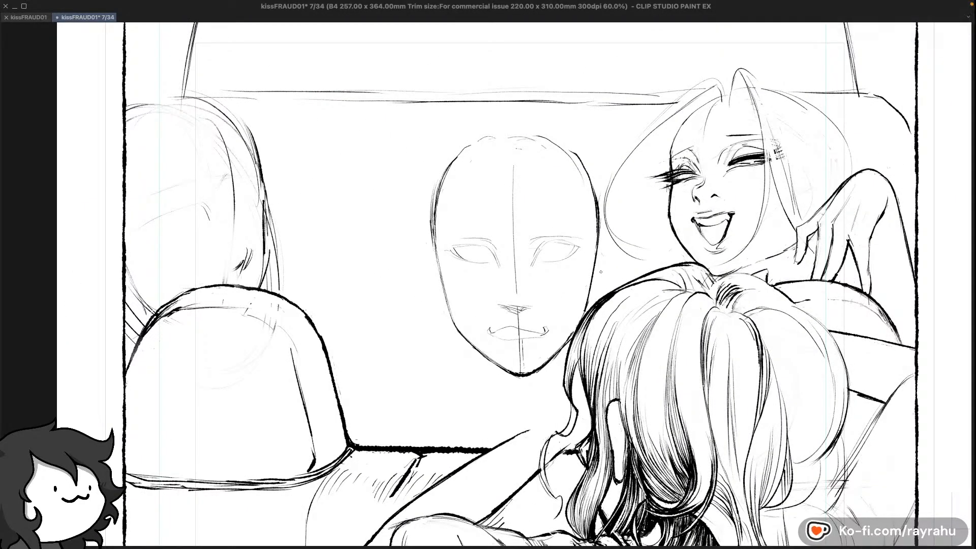
Erase the centre guideline between the middle face's eyes, and move both lassoed eyes with their creases slightly lower
{"action": "key", "text": "c"}
{"action": "key", "text": "m"}
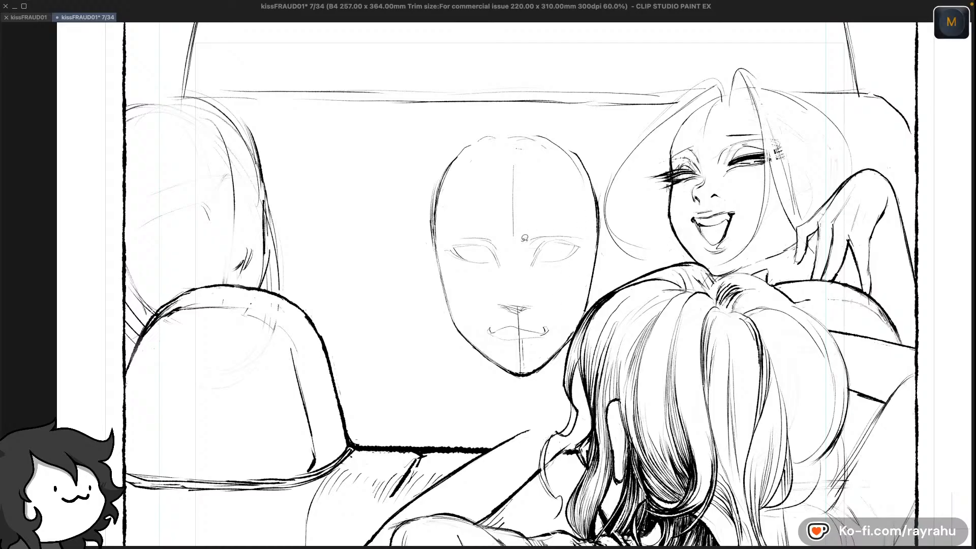
{"action": "left_click_drag", "start_coordinate": [505, 238], "coordinate": [444, 235]}
{"action": "mouse_move", "coordinate": [492, 281]}
{"action": "left_mouse_down"}
{"action": "mouse_move", "coordinate": [584, 261]}
{"action": "mouse_move", "coordinate": [593, 228]}
{"action": "mouse_move", "coordinate": [540, 222]}
{"action": "mouse_move", "coordinate": [520, 247]}
{"action": "mouse_move", "coordinate": [528, 234]}
{"action": "mouse_move", "coordinate": [582, 253]}
{"action": "mouse_move", "coordinate": [575, 236]}
{"action": "mouse_move", "coordinate": [580, 263]}
{"action": "left_mouse_up"}
{"action": "key", "text": "o"}
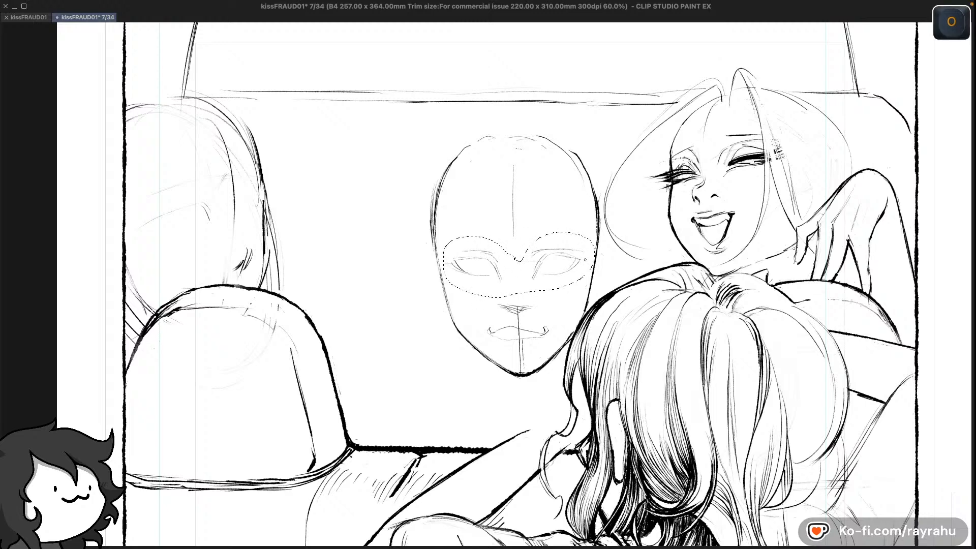
{"action": "key", "text": "minus"}
{"action": "key", "text": "minus"}
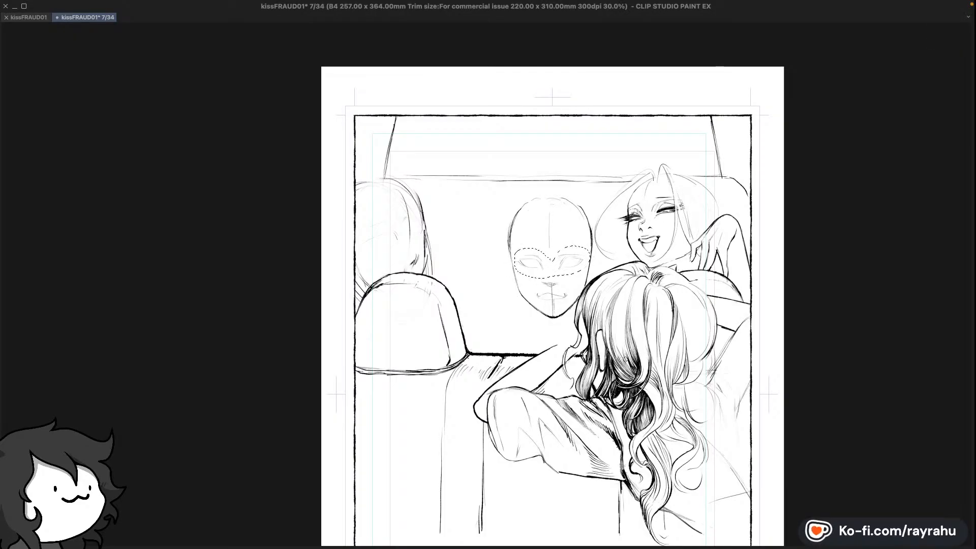
{"action": "key", "text": "super"}
{"action": "key", "text": "super+d"}
{"action": "key", "text": "super+equal"}
{"action": "key", "text": "super+equal"}
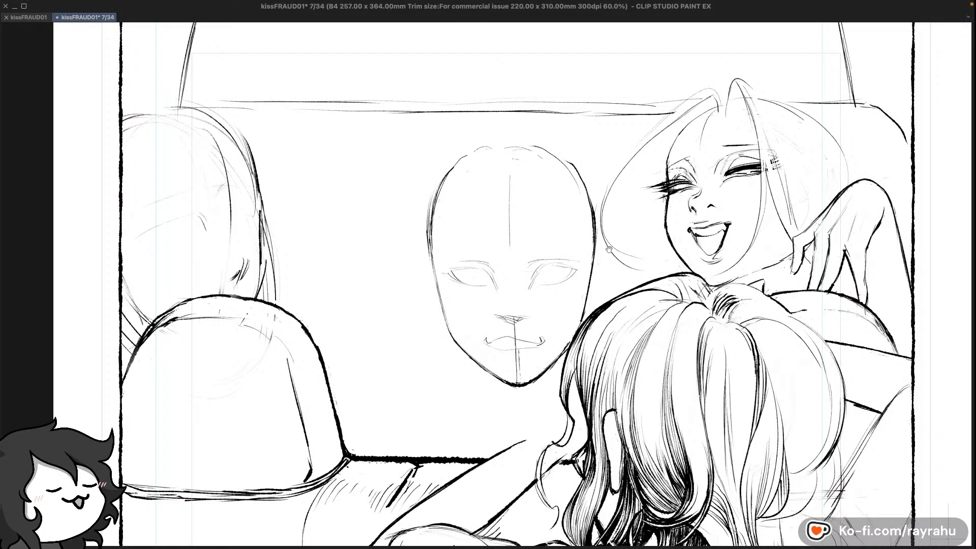
Lasso the middle face's eyes, nose and mouth, and stretch them upward with a free transform
{"action": "left_click_drag", "start_coordinate": [608, 247], "coordinate": [635, 259]}
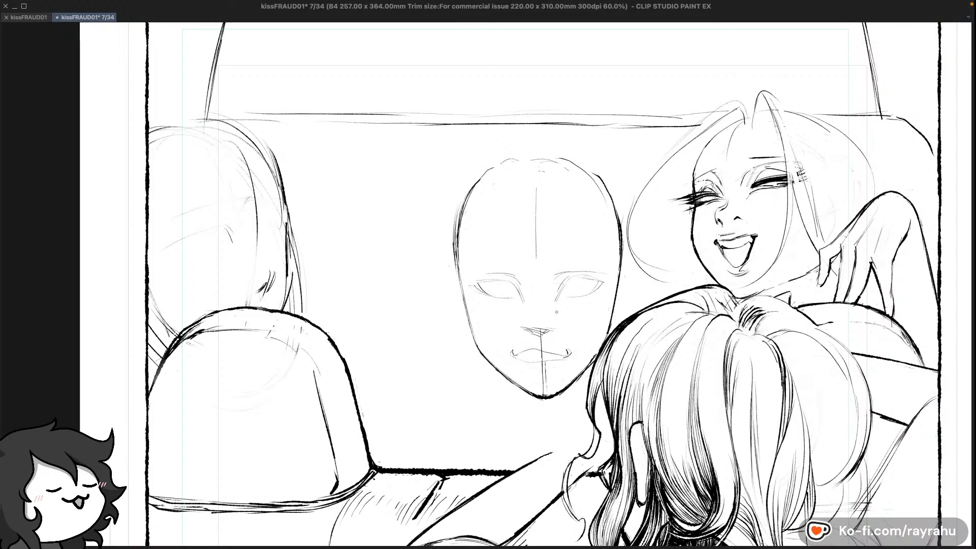
{"action": "key", "text": "m"}
{"action": "left_click_drag", "start_coordinate": [518, 258], "coordinate": [473, 268]}
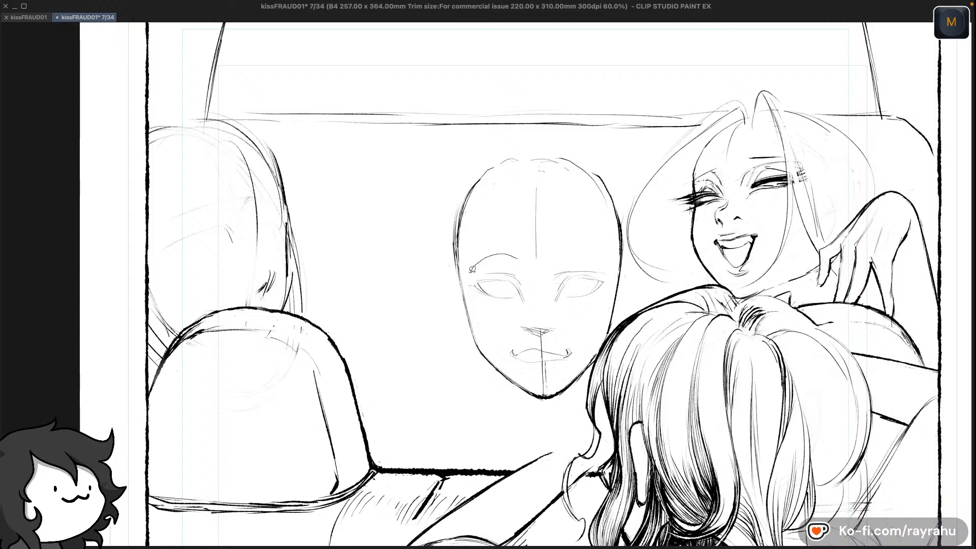
{"action": "mouse_move", "coordinate": [566, 370]}
{"action": "left_mouse_down"}
{"action": "mouse_move", "coordinate": [605, 307]}
{"action": "mouse_move", "coordinate": [608, 244]}
{"action": "left_mouse_up"}
{"action": "left_click_drag", "start_coordinate": [551, 259], "coordinate": [531, 258]}
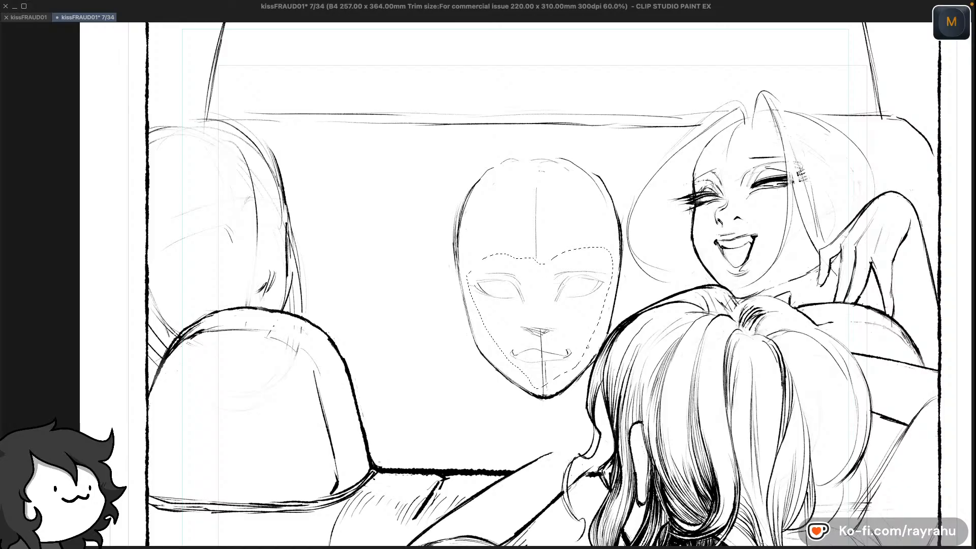
{"action": "key", "text": "super+t"}
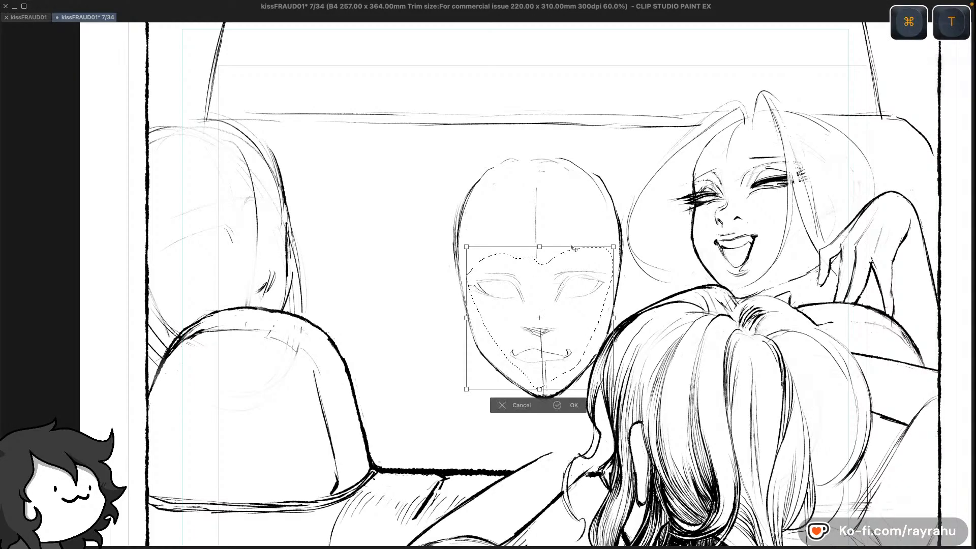
{"action": "left_click_drag", "start_coordinate": [539, 246], "coordinate": [539, 217]}
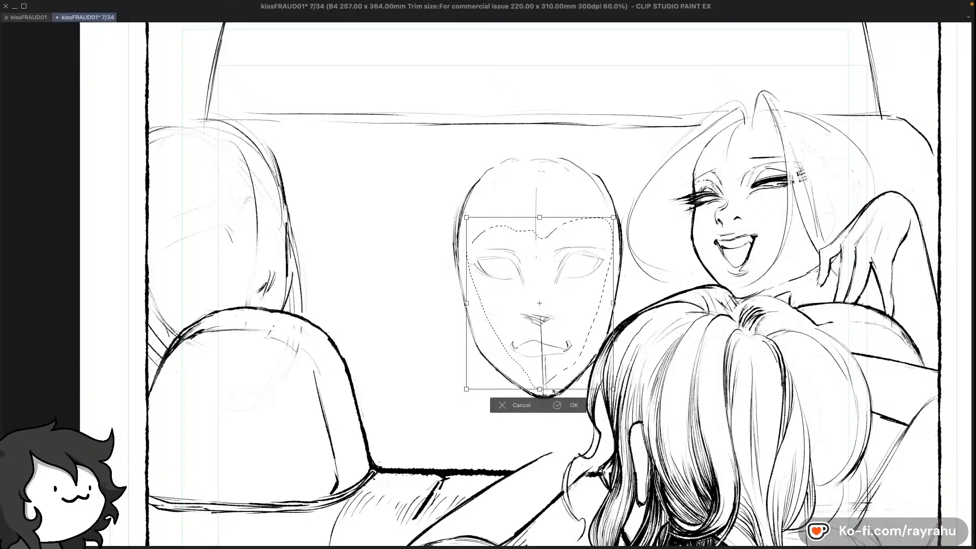
Distort the facial features' transform box so it narrows towards the chin and widens towards the forehead, and apply it
{"action": "key", "text": "super"}
{"action": "left_click_drag", "start_coordinate": [474, 382], "coordinate": [478, 377]}
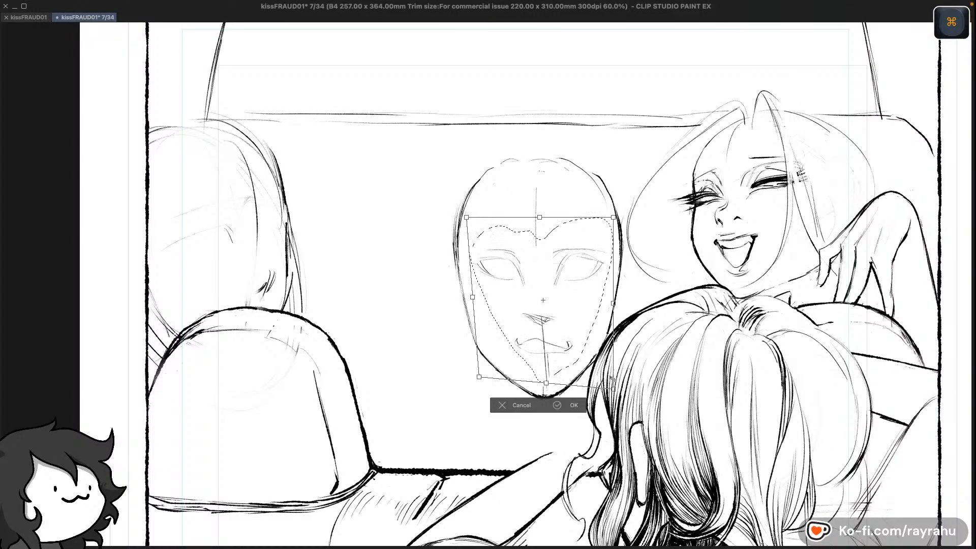
{"action": "left_click_drag", "start_coordinate": [613, 389], "coordinate": [603, 382]}
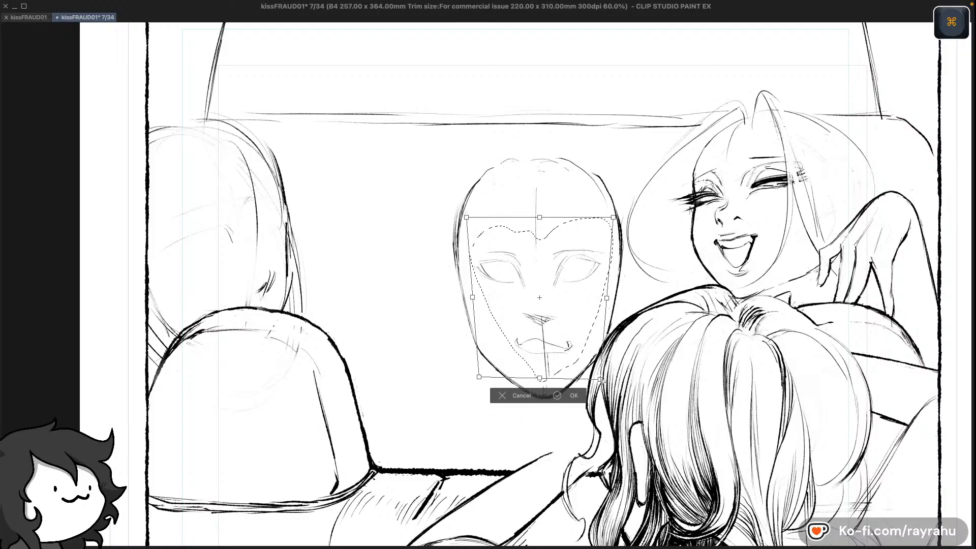
{"action": "left_click_drag", "start_coordinate": [467, 217], "coordinate": [456, 201]}
{"action": "left_click_drag", "start_coordinate": [613, 217], "coordinate": [619, 204]}
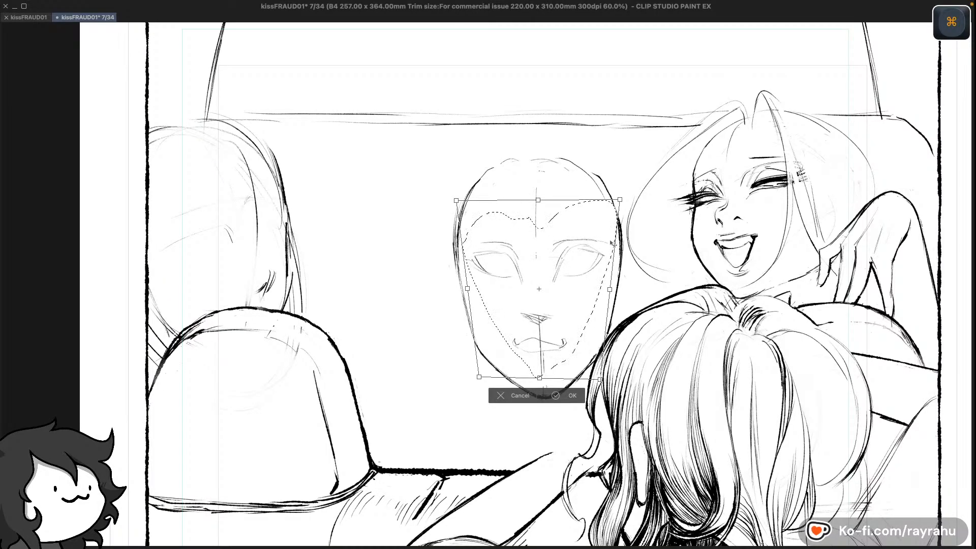
{"action": "scroll", "coordinate": [621, 312], "scroll_direction": "down", "scroll_amount": 3}
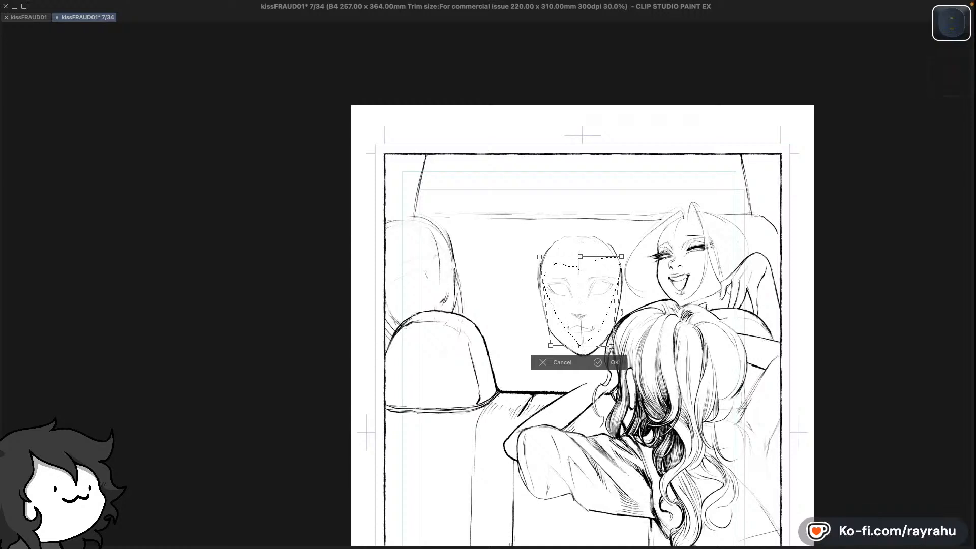
{"action": "key", "text": "1"}
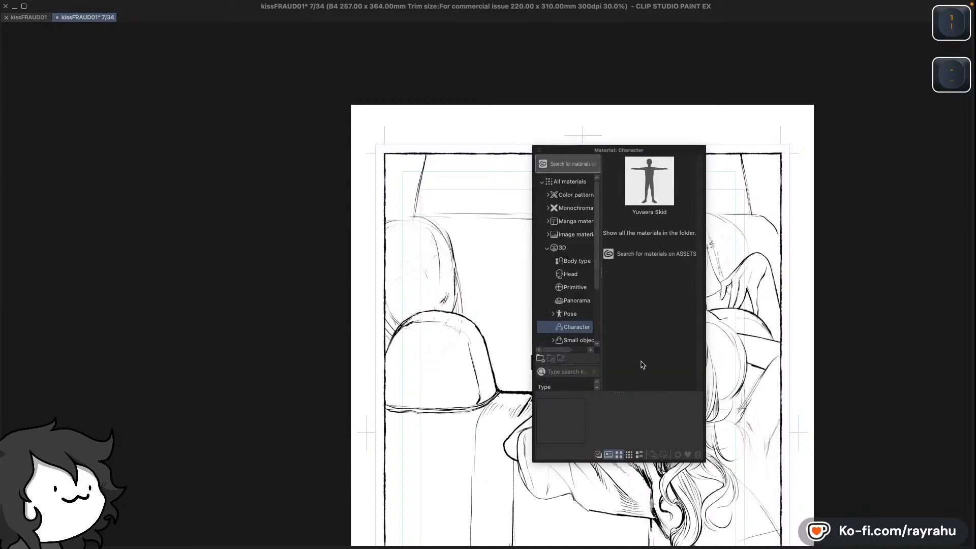
{"action": "key", "text": "grave"}
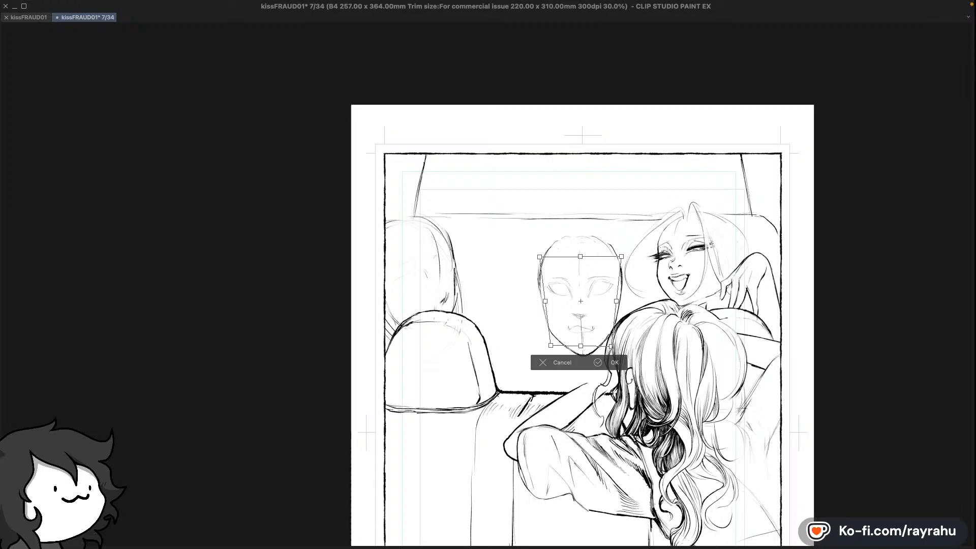
{"action": "left_click", "coordinate": [616, 363]}
Compare the middle face before and after the transform by undoing and reapplying it
{"action": "key", "text": "ctrl+s"}
{"action": "scroll", "coordinate": [603, 330], "scroll_direction": "up", "scroll_amount": 5}
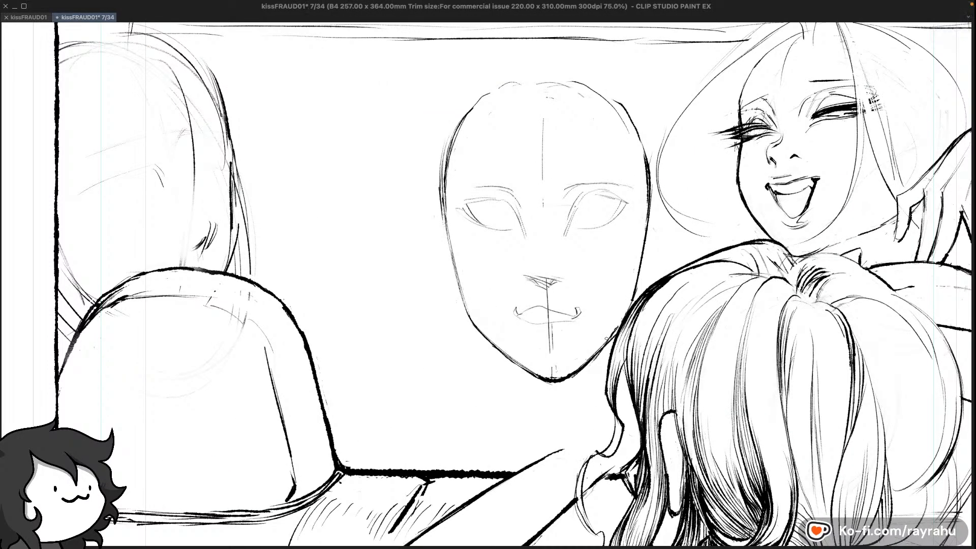
{"action": "key", "text": "super+z"}
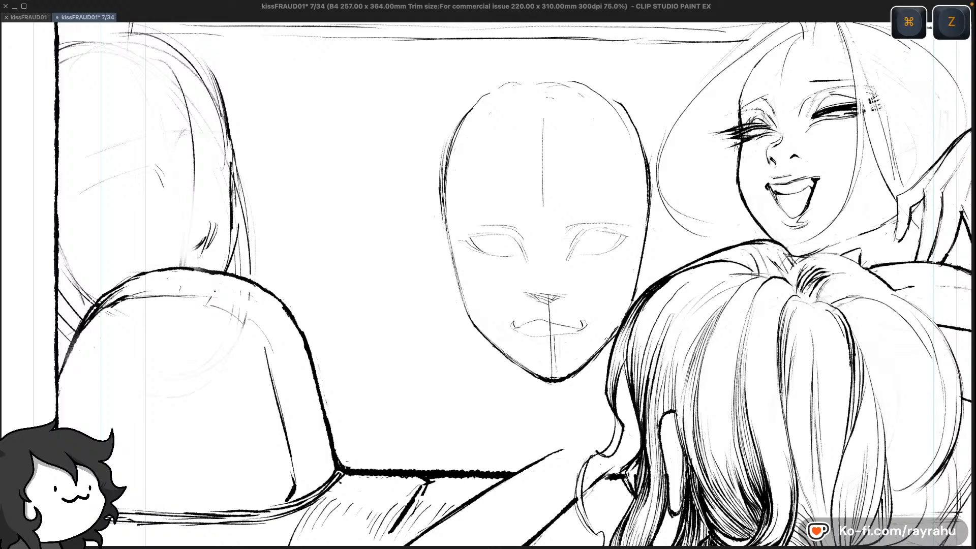
{"action": "key", "text": "shift+super+z"}
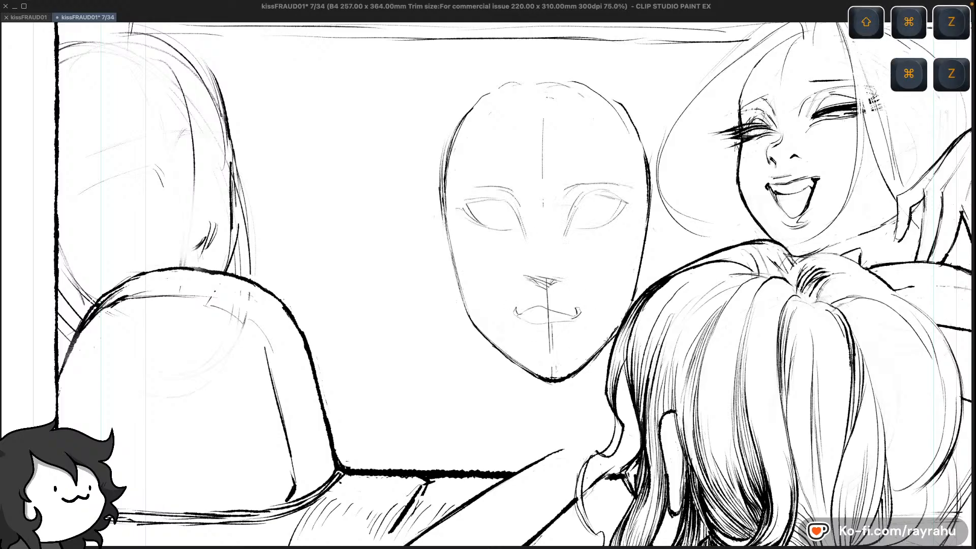
Delete the middle face's selected eyes, nose and mouth, and sketch a light vertical centre guideline down the lower face
{"action": "key", "text": "BackSpace"}
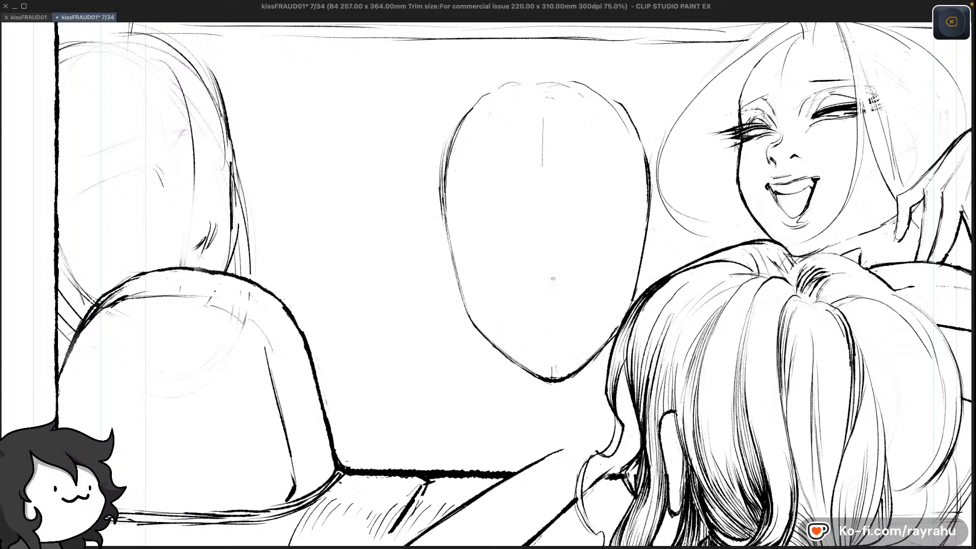
{"action": "key", "text": "c"}
{"action": "left_click_drag", "start_coordinate": [543, 168], "coordinate": [544, 305]}
{"action": "key", "text": "super+z"}
{"action": "key", "text": "super+z"}
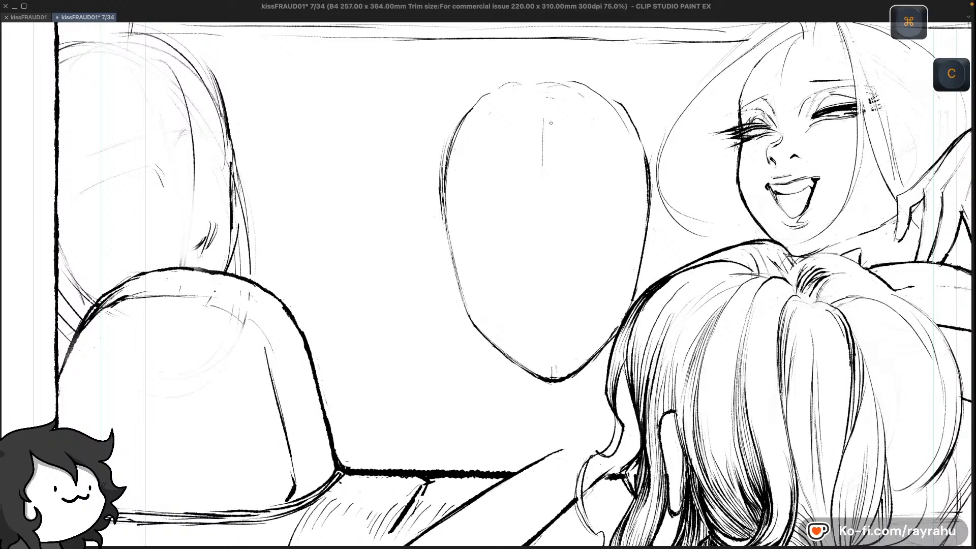
{"action": "left_click_drag", "start_coordinate": [547, 231], "coordinate": [552, 294]}
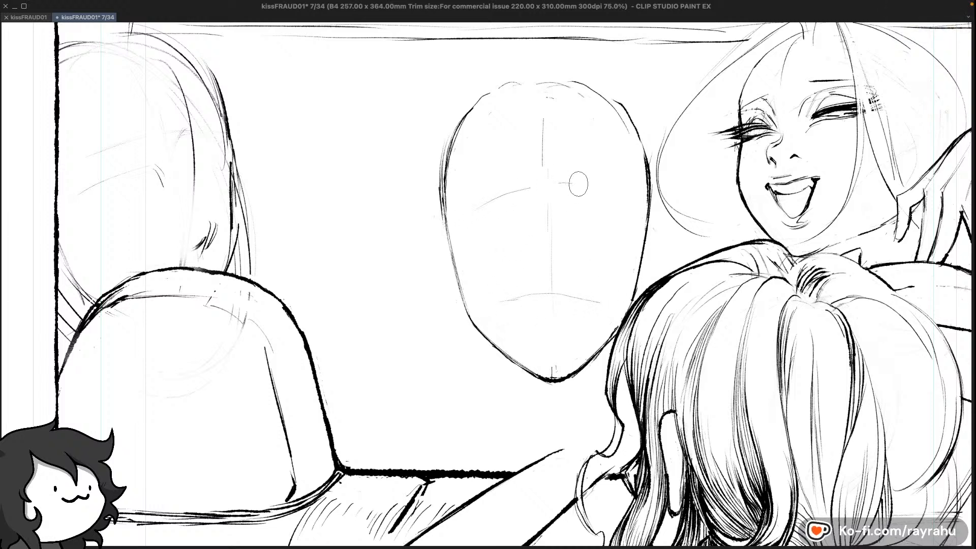
Sketch an arched eye guideline across the middle face, redrawing it until its curve suits the tilted head
{"action": "key", "text": "super+z"}
{"action": "key", "text": "super+z"}
{"action": "mouse_move", "coordinate": [473, 203]}
{"action": "left_mouse_down"}
{"action": "mouse_move", "coordinate": [504, 190]}
{"action": "mouse_move", "coordinate": [622, 199]}
{"action": "left_mouse_up"}
{"action": "key", "text": "super+z"}
{"action": "key", "text": "super+z"}
{"action": "key", "text": "super+z"}
{"action": "key", "text": "super+z"}
{"action": "mouse_move", "coordinate": [494, 193]}
{"action": "left_mouse_down"}
{"action": "mouse_move", "coordinate": [587, 184]}
{"action": "mouse_move", "coordinate": [633, 217]}
{"action": "left_mouse_up"}
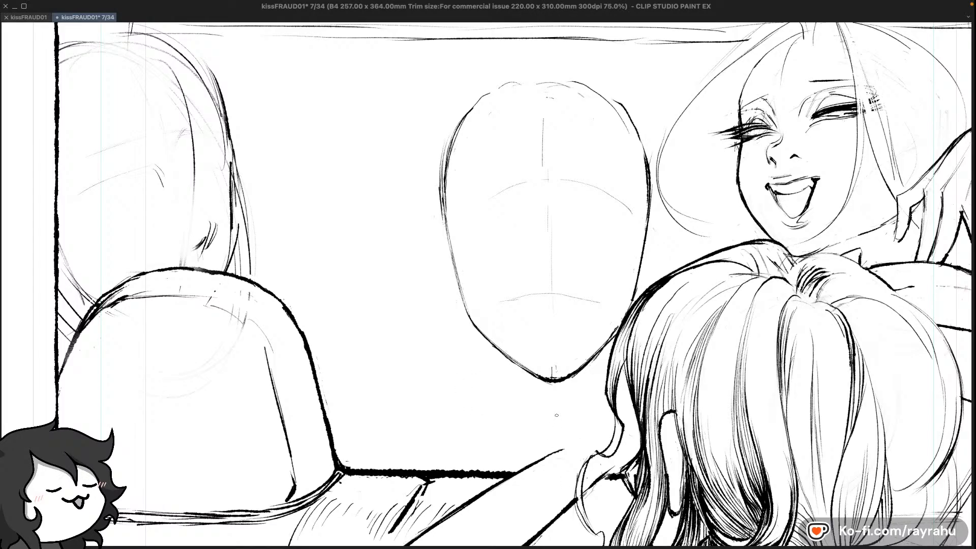
Extend the middle face's arched eye guideline down to the left edge of the face
{"action": "key", "text": "space"}
{"action": "left_click_drag", "start_coordinate": [633, 277], "coordinate": [556, 305]}
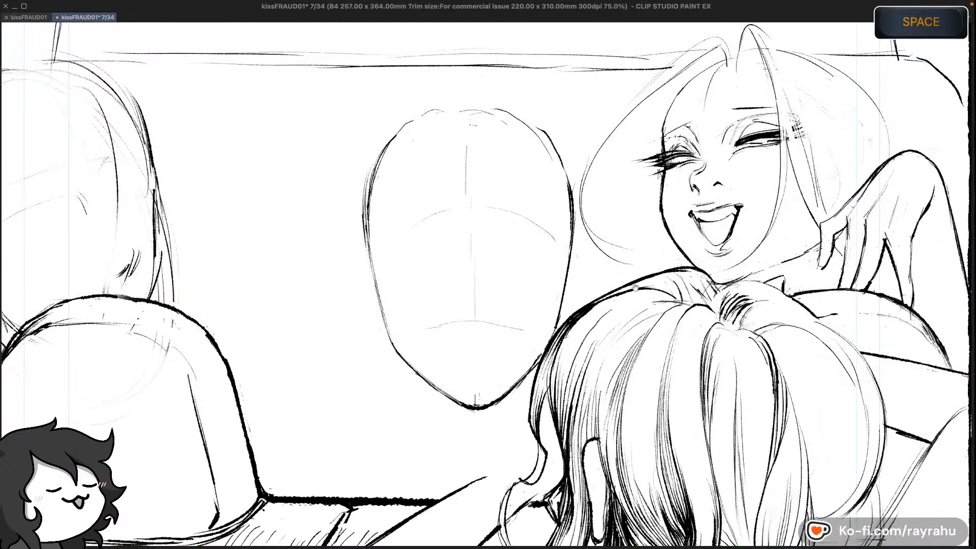
{"action": "left_click_drag", "start_coordinate": [379, 247], "coordinate": [441, 207]}
{"action": "key", "text": "super+z"}
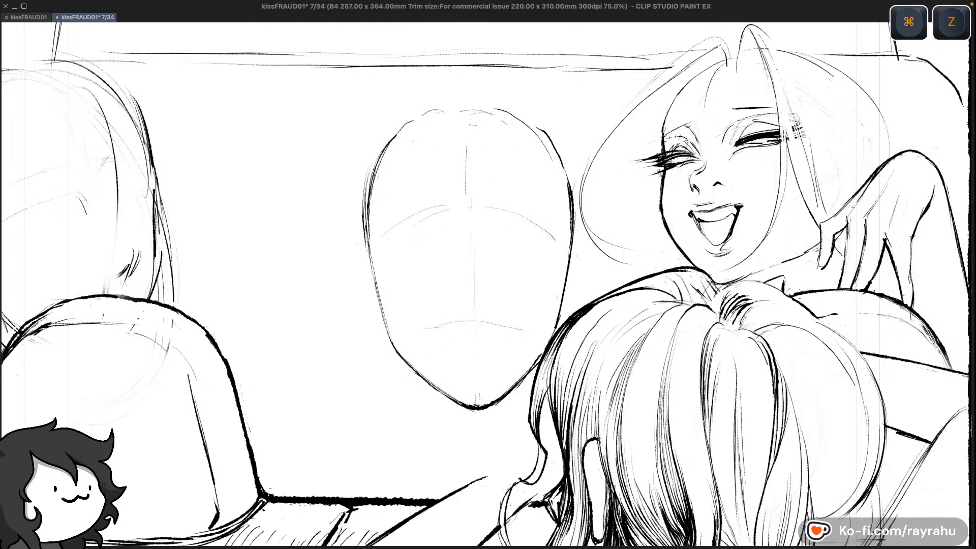
{"action": "key", "text": "space"}
{"action": "left_click_drag", "start_coordinate": [510, 291], "coordinate": [524, 297]}
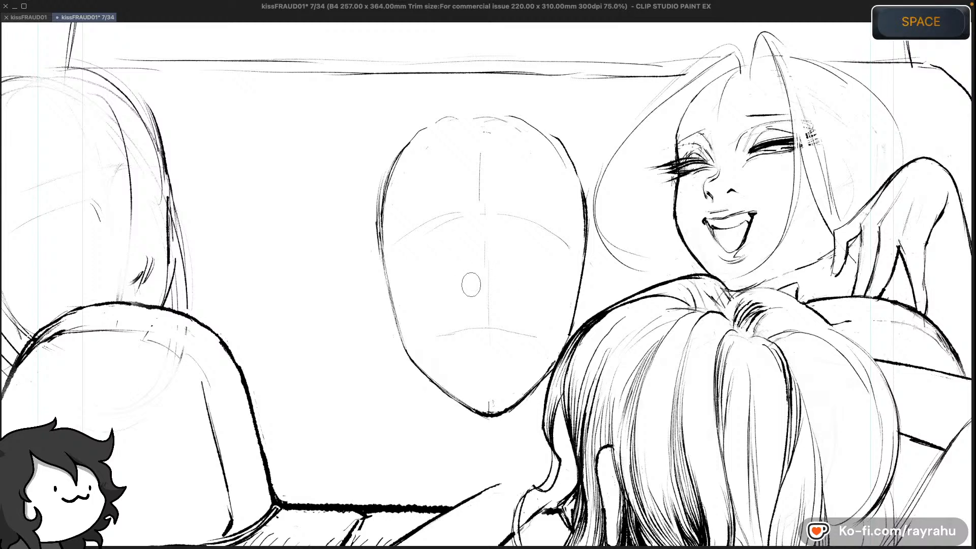
{"action": "key", "text": "super+z"}
{"action": "key", "text": "super+z"}
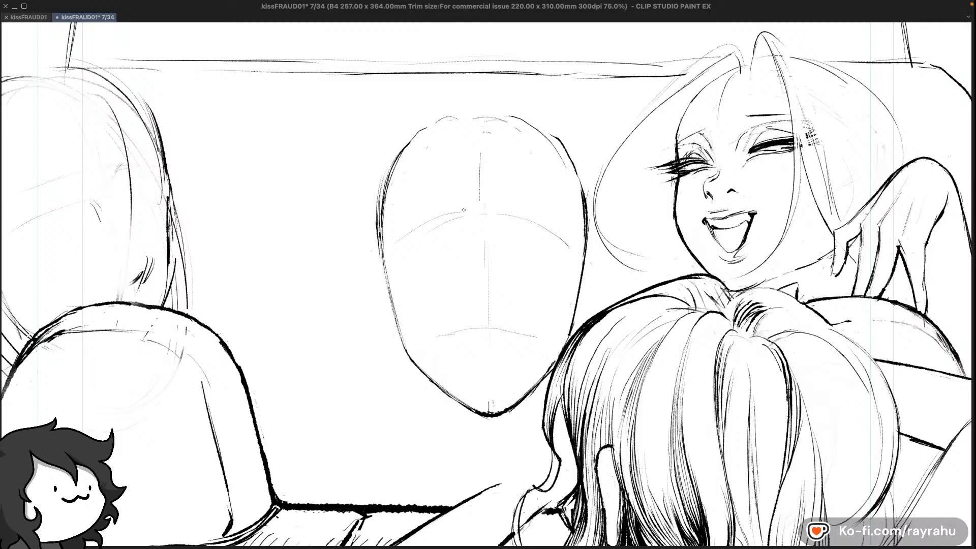
Fill the selected face area of Layer 1's mask, deselect it, and switch back to the layer's drawing
{"action": "key", "text": "c"}
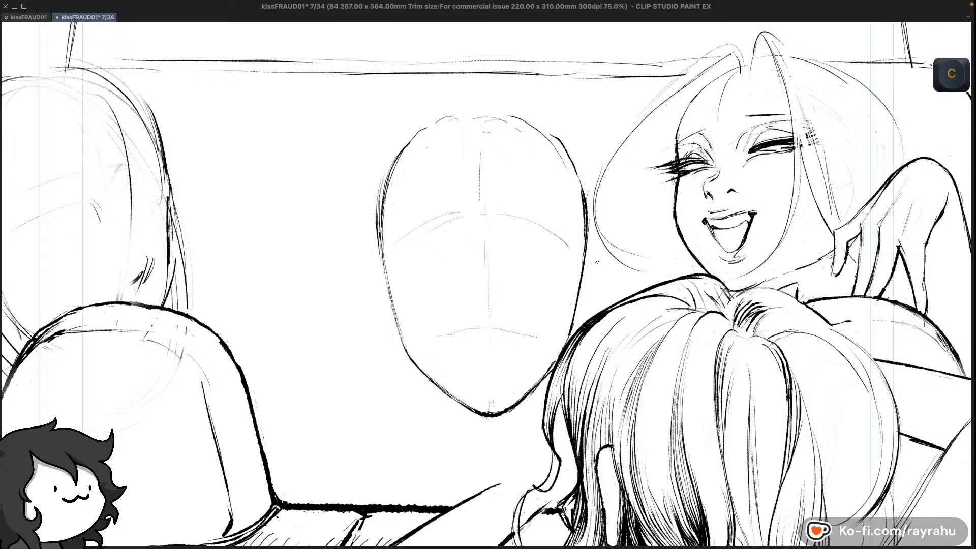
{"action": "key", "text": "l"}
{"action": "left_click", "coordinate": [591, 390]}
{"action": "key", "text": "super+f"}
{"action": "key", "text": "c"}
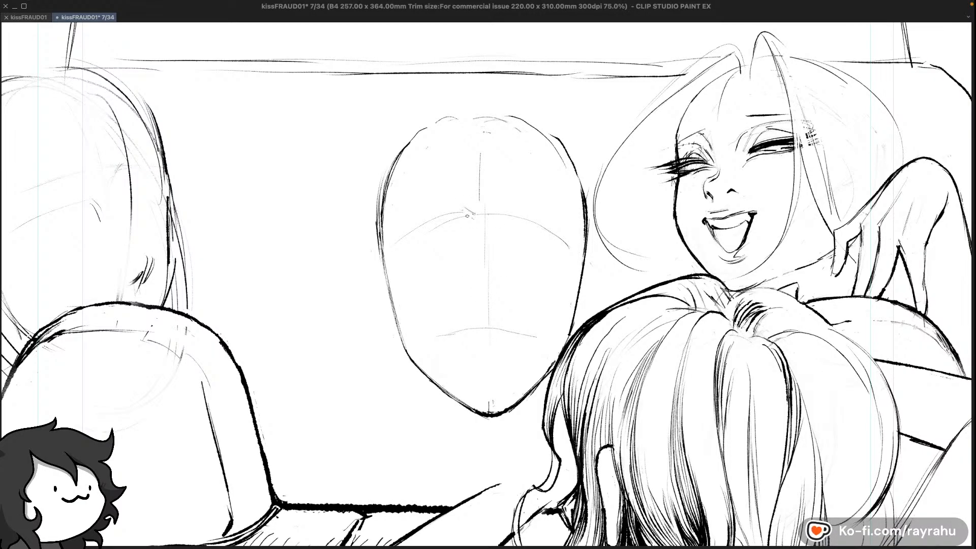
{"action": "key", "text": "c"}
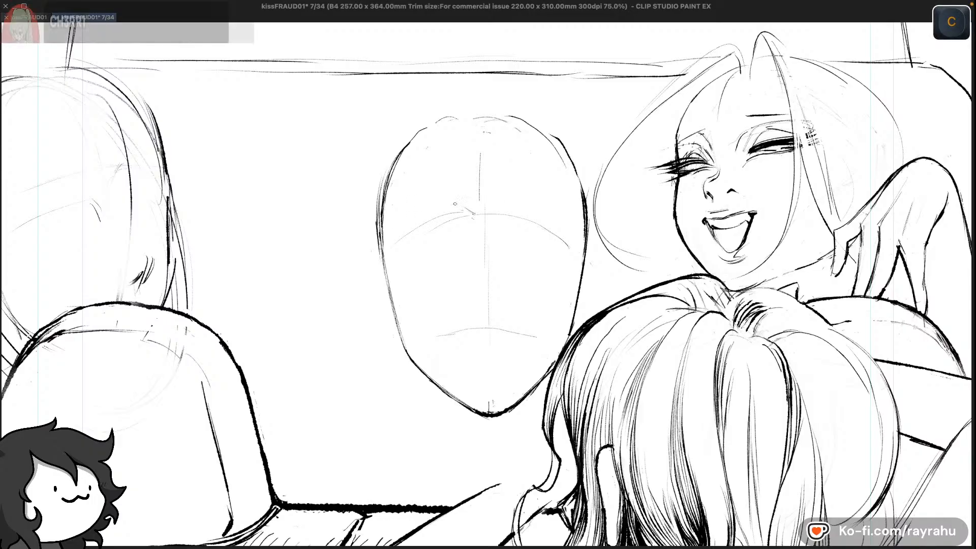
{"action": "key", "text": "l"}
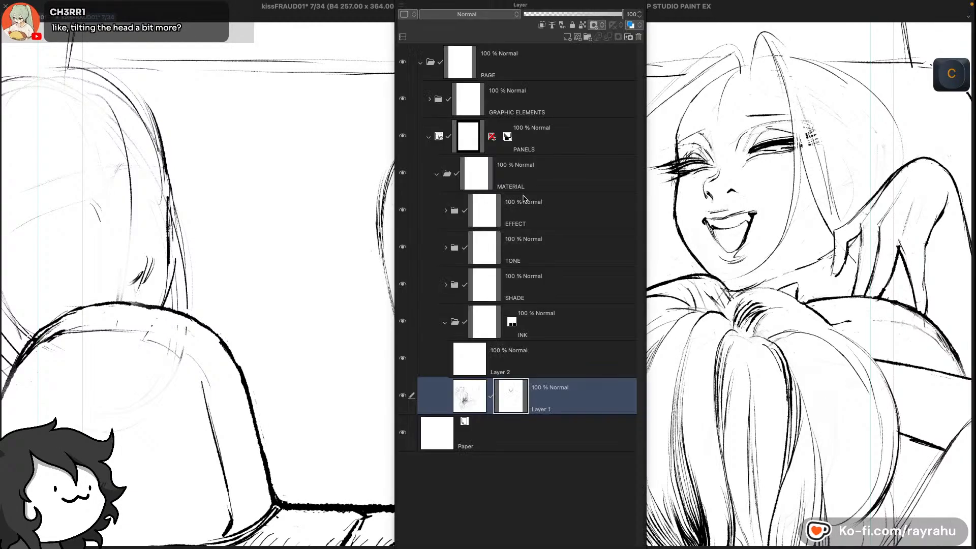
{"action": "key", "text": "super+f"}
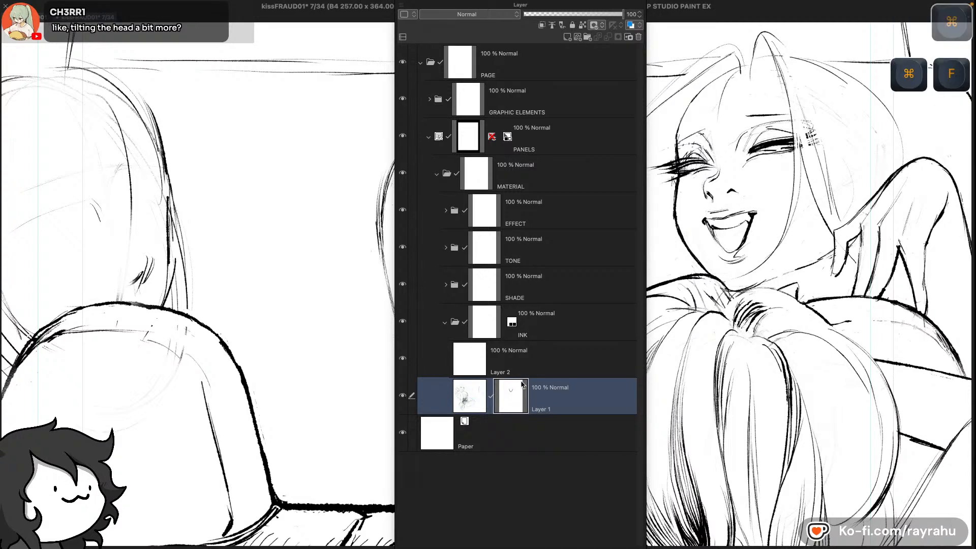
{"action": "key", "text": "super+f"}
{"action": "key", "text": "c"}
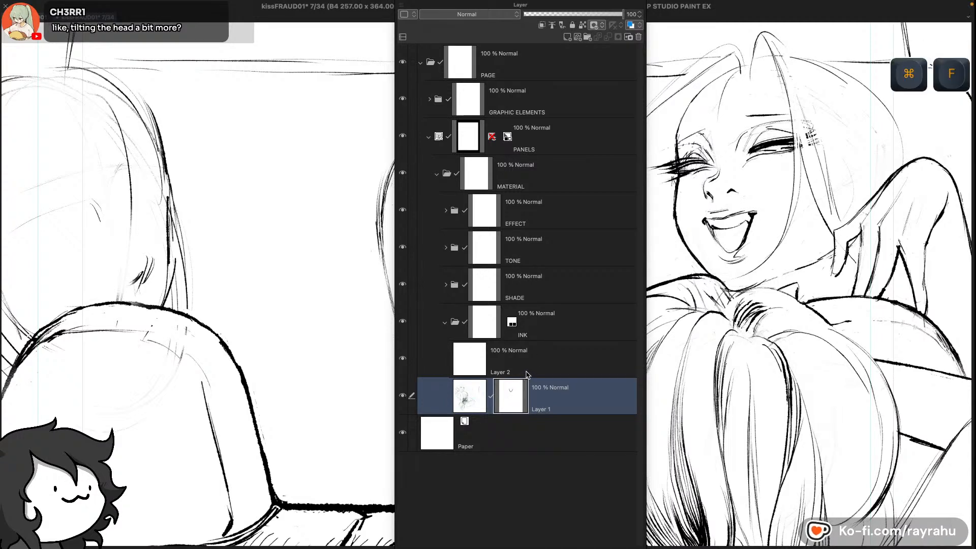
{"action": "key", "text": "super+f"}
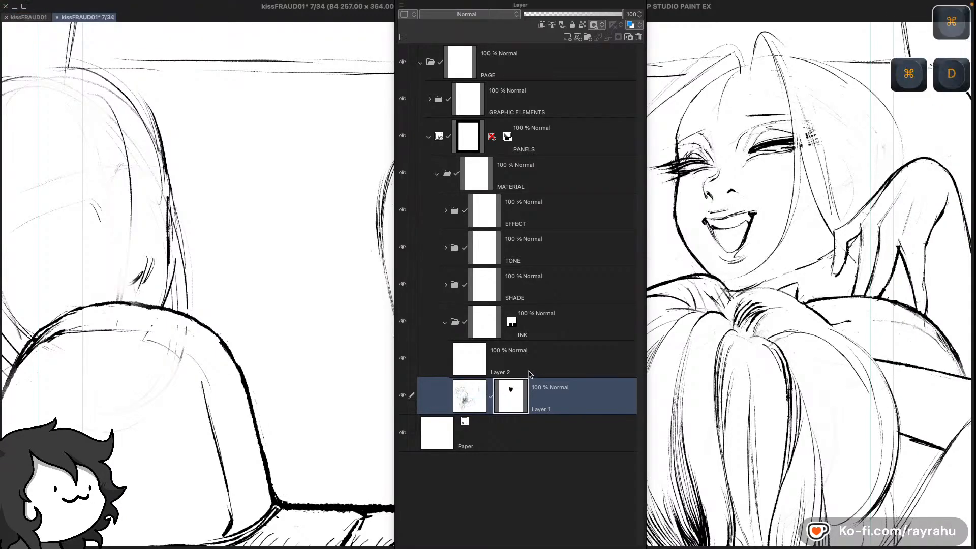
{"action": "key", "text": "super+d"}
{"action": "left_click", "coordinate": [468, 400]}
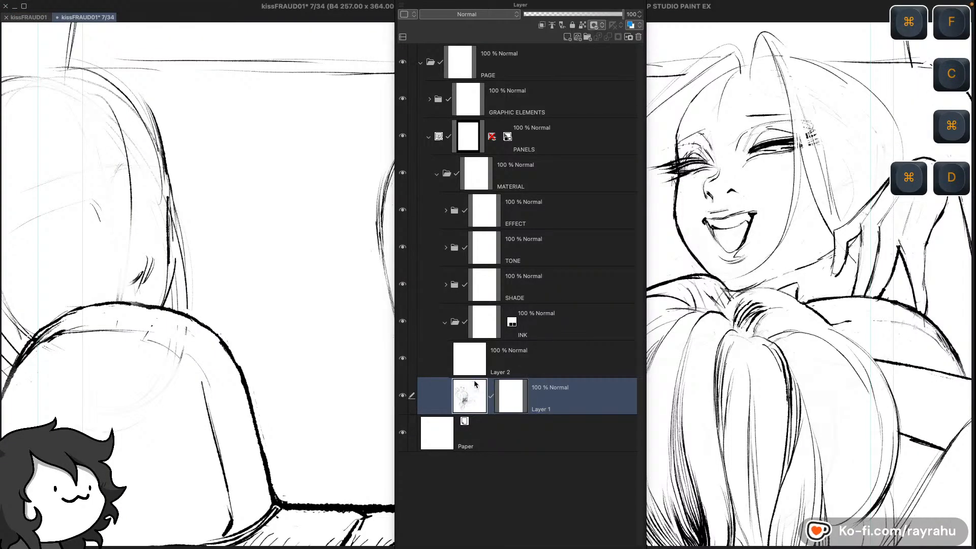
{"action": "key", "text": "c"}
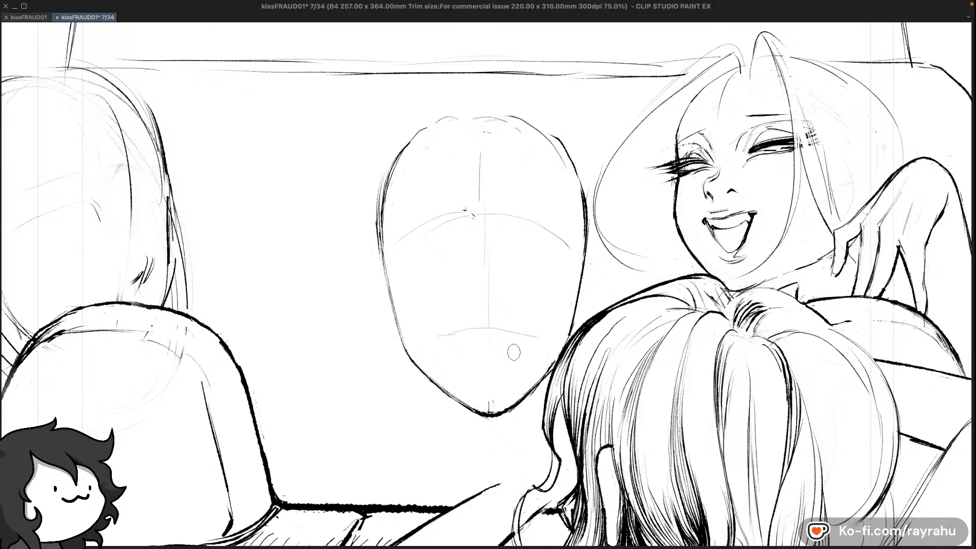
Sketch a light short curve for the centre of the upper lip, just above the middle face's mouth guideline
{"action": "key", "text": "c"}
{"action": "left_click_drag", "start_coordinate": [479, 321], "coordinate": [499, 320]}
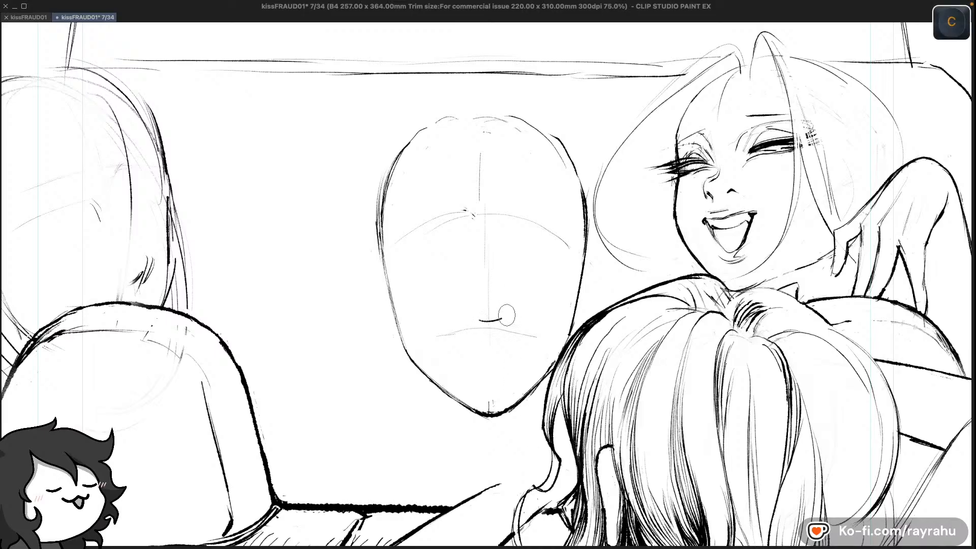
{"action": "key", "text": "super+z"}
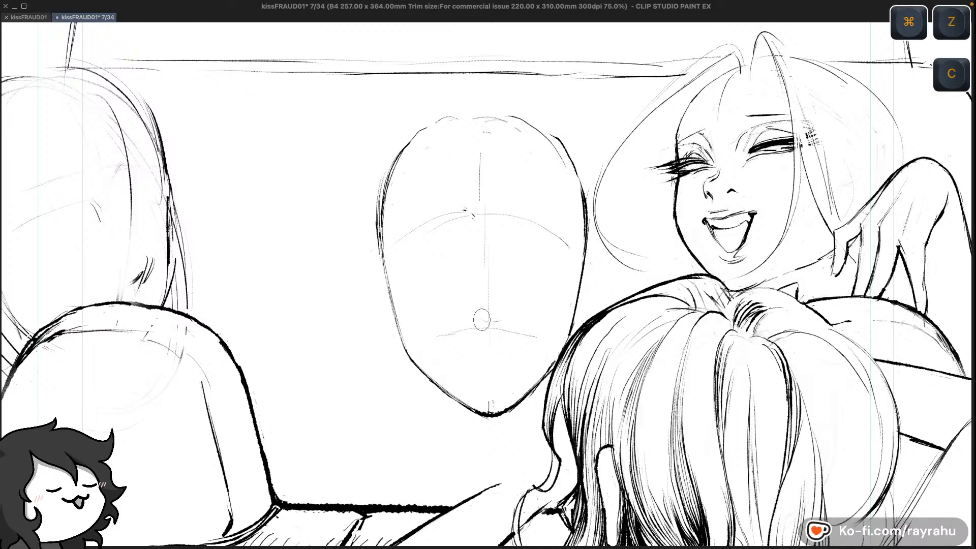
{"action": "key", "text": "super+z"}
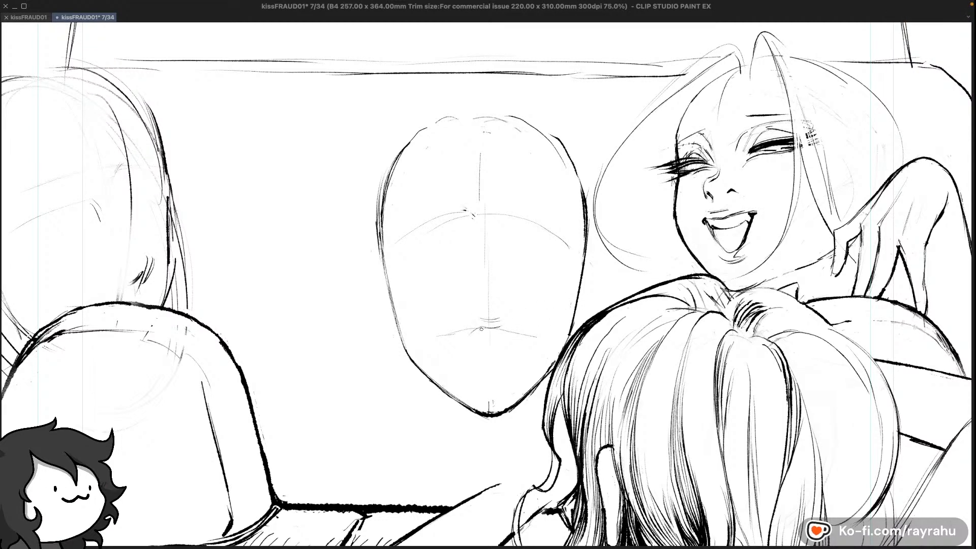
Sketch the middle face's upper lip contour, sloping from its centre to both sides of the mouth
{"action": "key", "text": "super+z"}
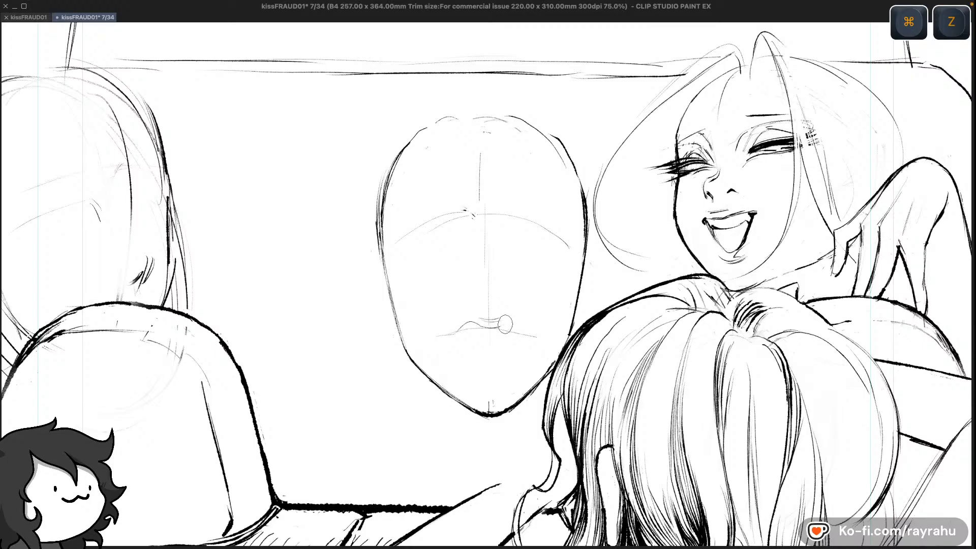
{"action": "key", "text": "super+z"}
{"action": "left_click_drag", "start_coordinate": [495, 327], "coordinate": [529, 335]}
{"action": "key", "text": "super+z"}
{"action": "key", "text": "super+z"}
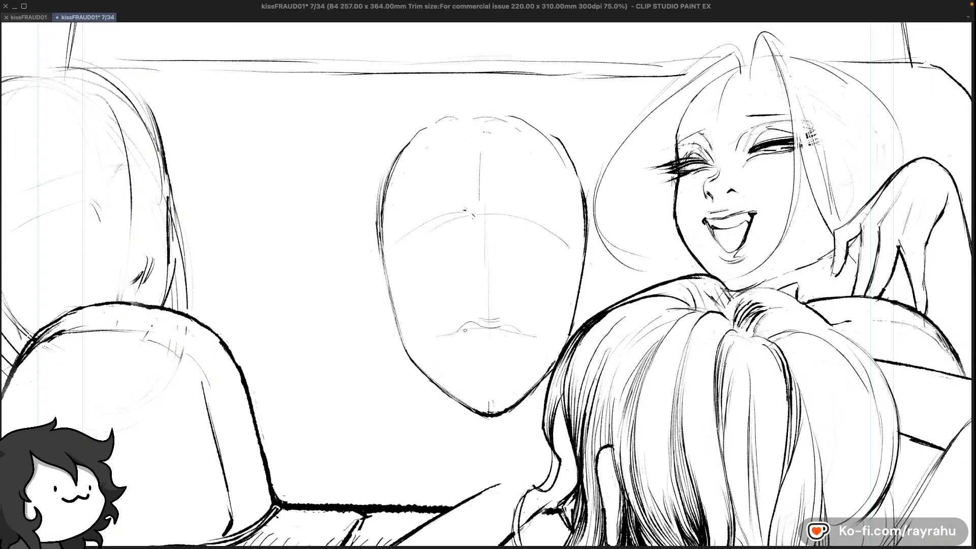
{"action": "key", "text": "super+z"}
{"action": "key", "text": "super+z"}
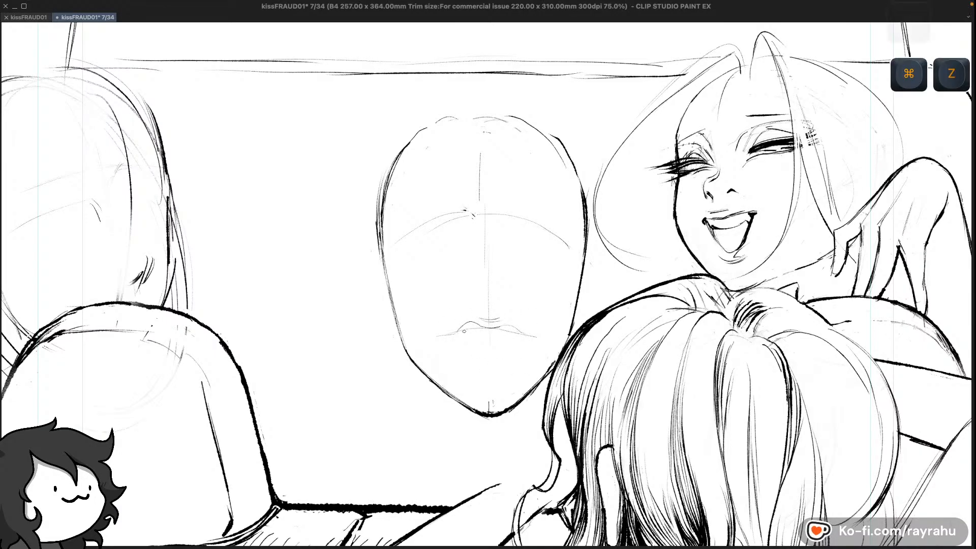
Sketch the middle face's mouth line beneath the upper lip, with small rounded corners at both ends
{"action": "left_click_drag", "start_coordinate": [458, 336], "coordinate": [523, 336]}
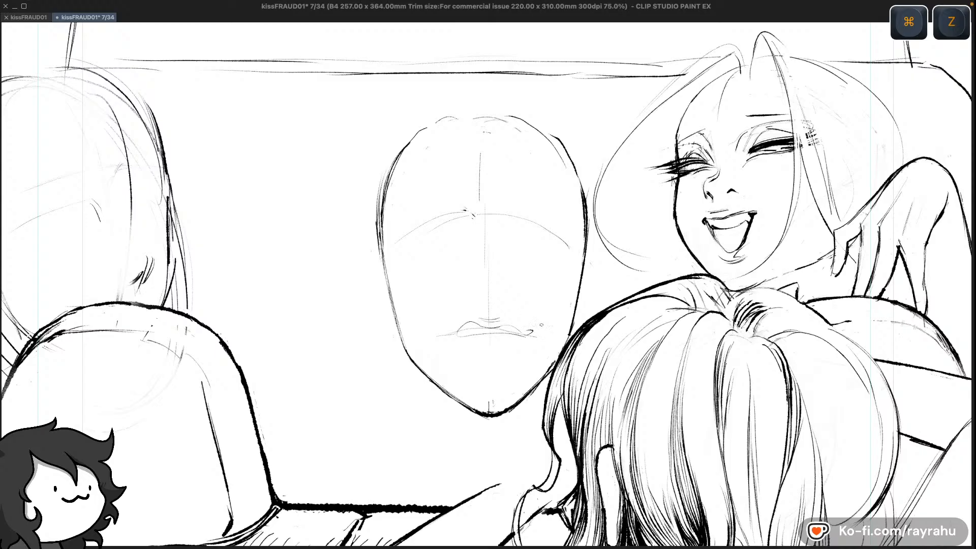
{"action": "key", "text": "super+z"}
{"action": "key", "text": "super+z"}
{"action": "left_click_drag", "start_coordinate": [456, 327], "coordinate": [458, 333]}
{"action": "key", "text": "super+z"}
{"action": "key", "text": "super+z"}
{"action": "key", "text": "super+z"}
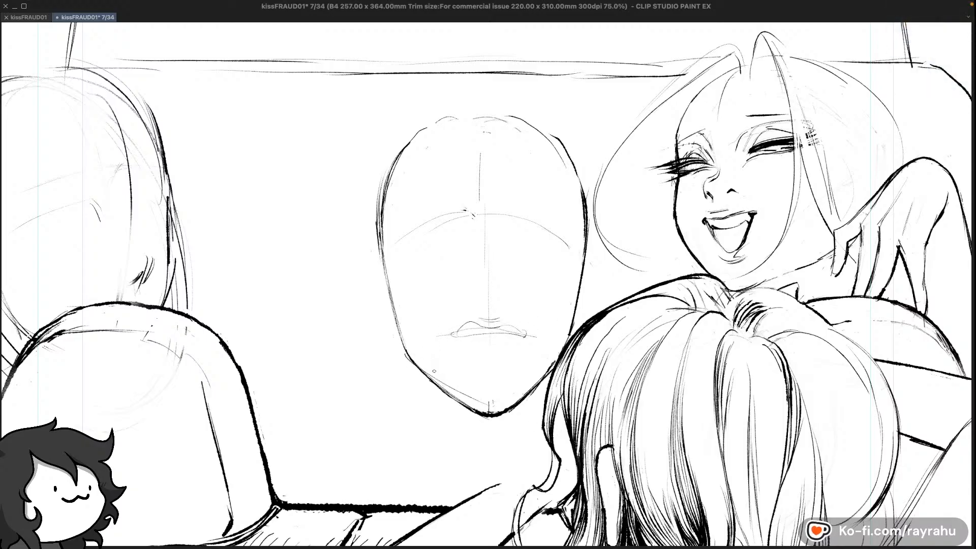
Redraw the middle face's chin higher and rounder, erase the old heavy jawline below it, and sketch the nostrils
{"action": "key", "text": "super+z"}
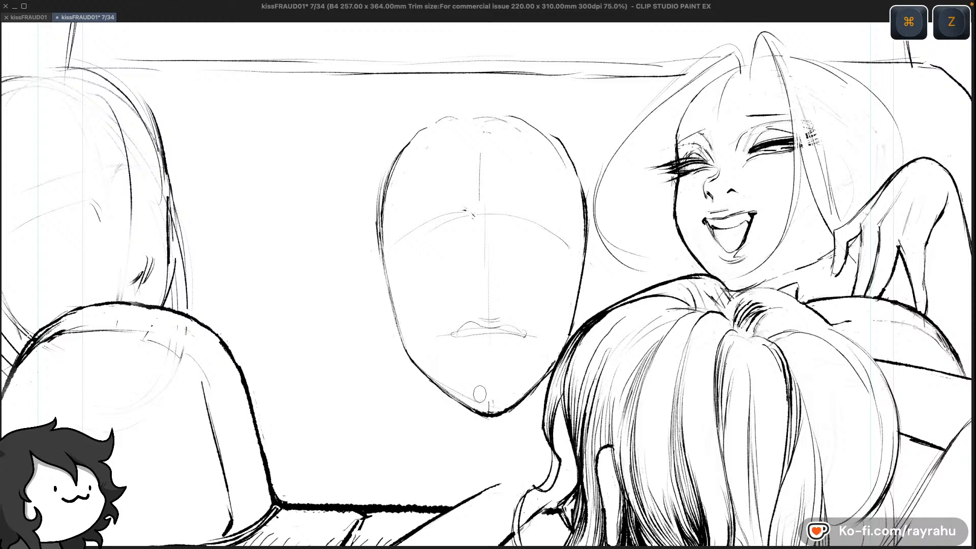
{"action": "key", "text": "super+z"}
{"action": "key", "text": "super+z"}
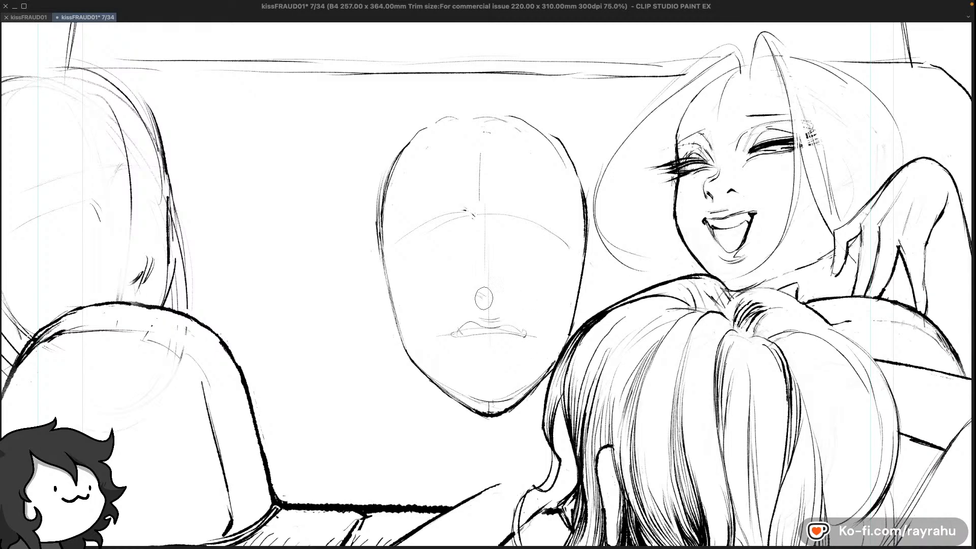
{"action": "key", "text": "e"}
{"action": "key", "text": "c"}
{"action": "mouse_move", "coordinate": [413, 366]}
{"action": "left_mouse_down"}
{"action": "mouse_move", "coordinate": [491, 416]}
{"action": "mouse_move", "coordinate": [480, 410]}
{"action": "left_mouse_up"}
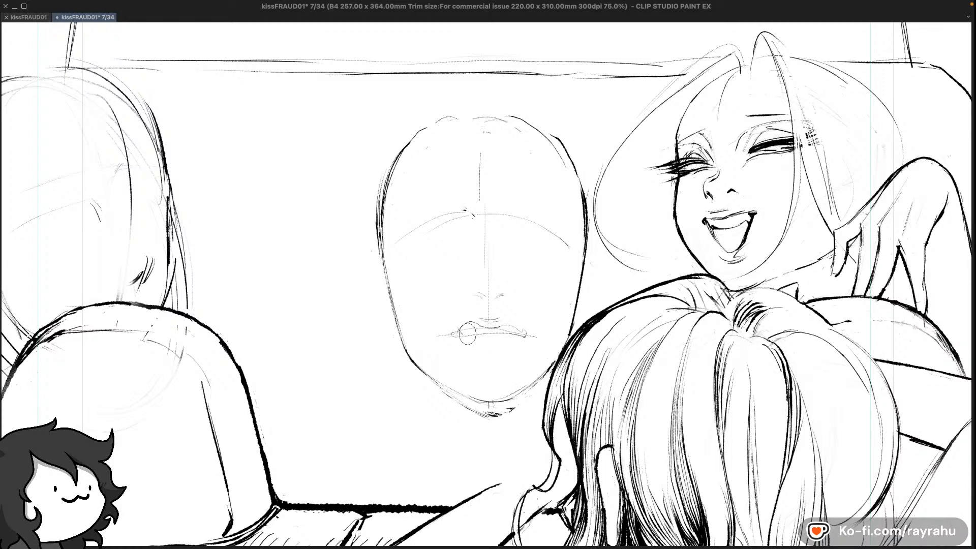
Detail the middle face's upper lip and mouth corners with small strokes, and erase the mouth guideline outside the corners
{"action": "key", "text": "c"}
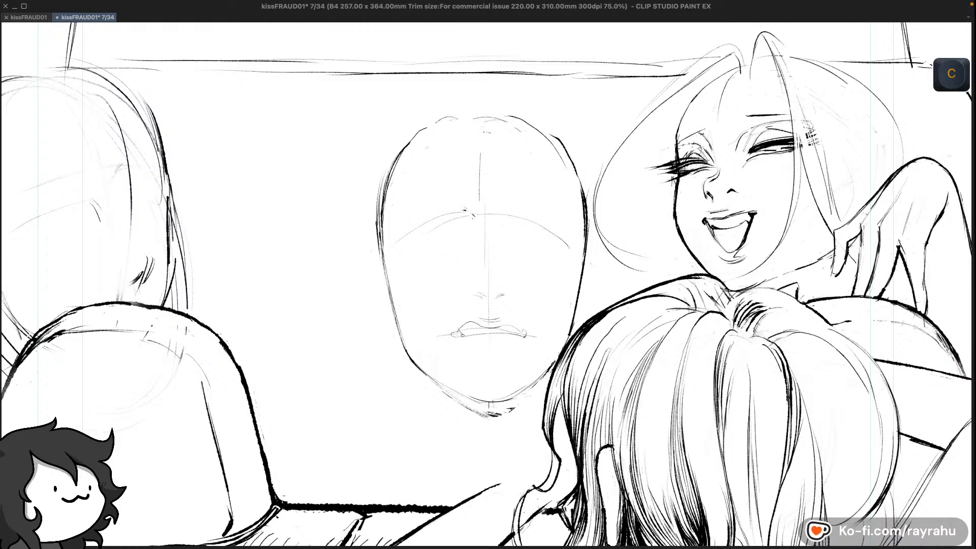
{"action": "key", "text": "super+z"}
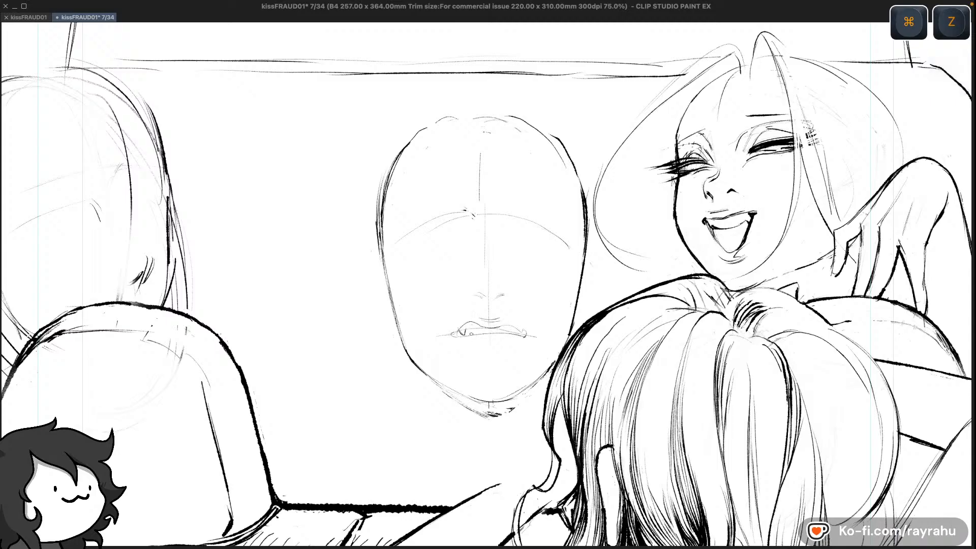
{"action": "key", "text": "super+z"}
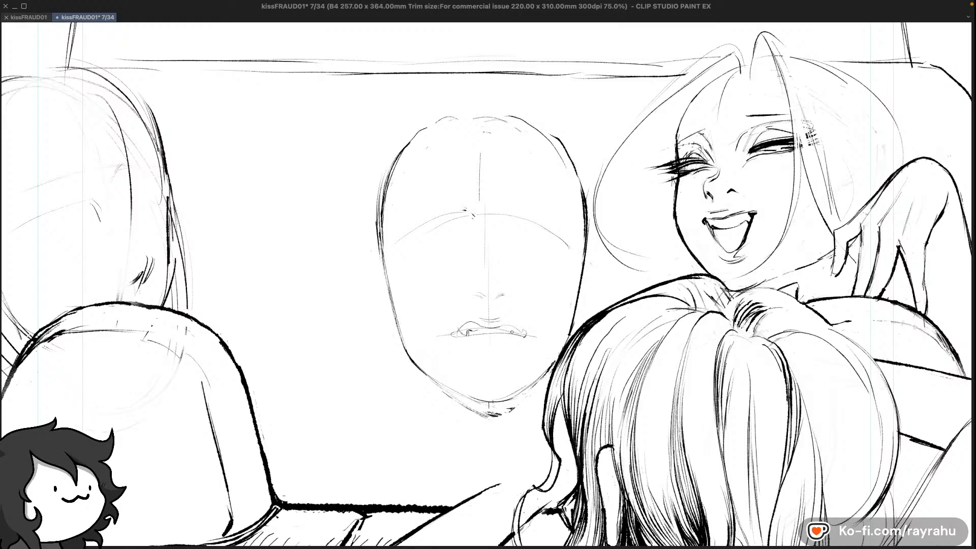
{"action": "key", "text": "c"}
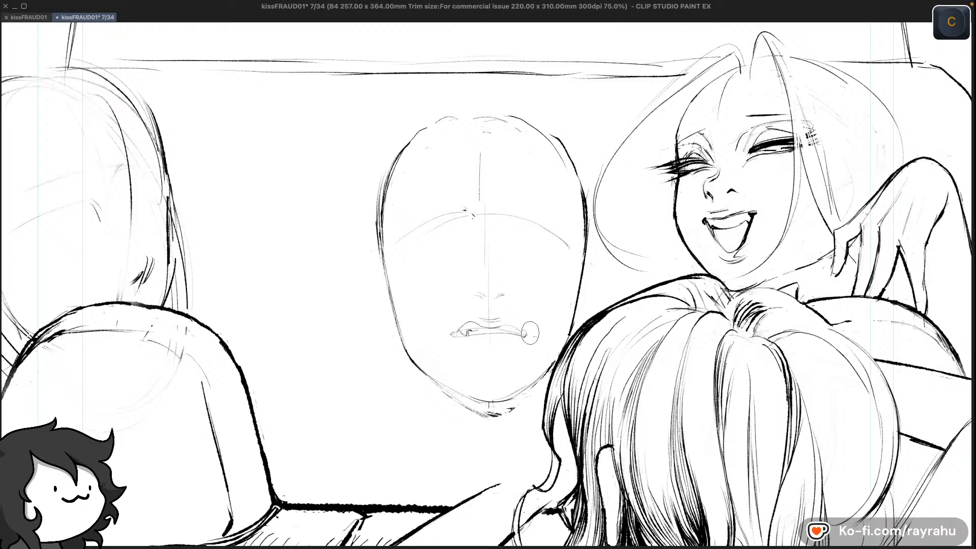
{"action": "key", "text": "c"}
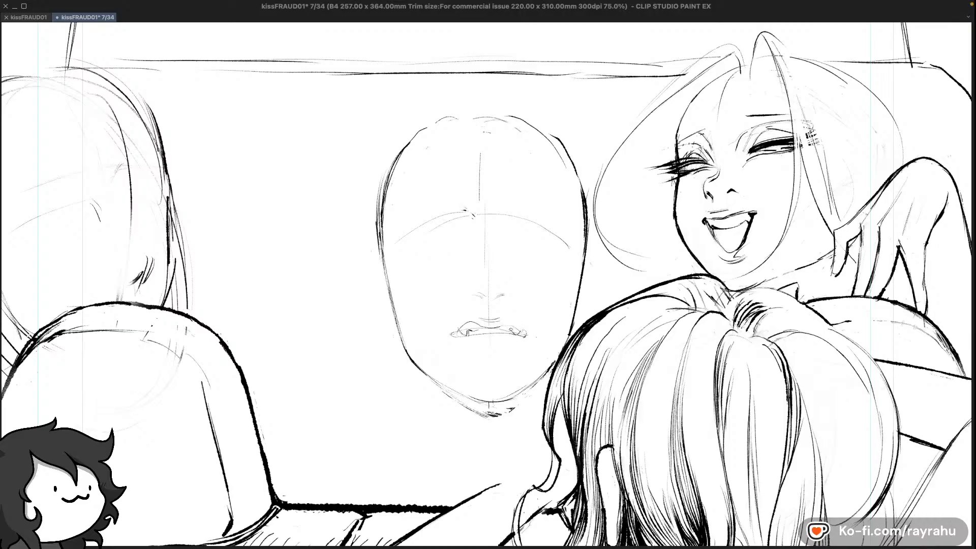
{"action": "key", "text": "super+z"}
{"action": "key", "text": "super+z"}
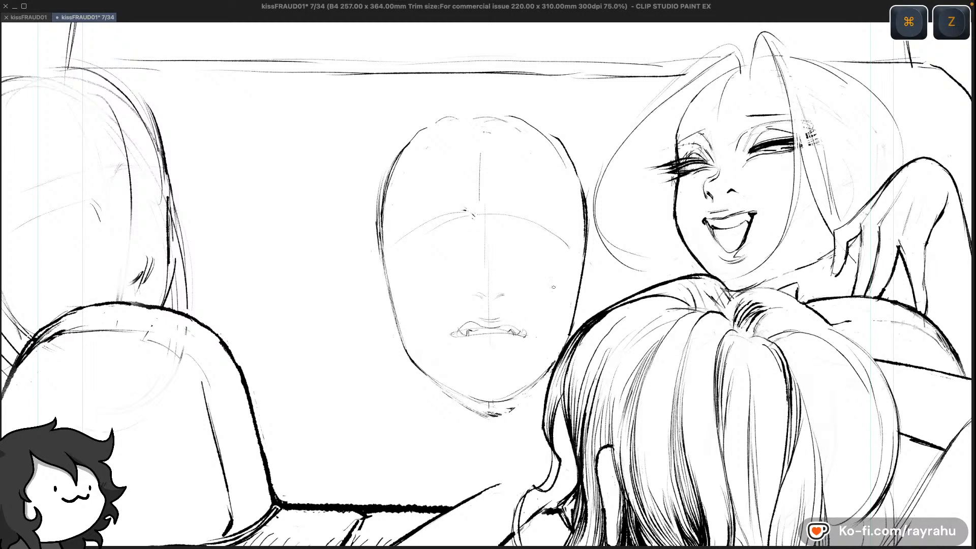
{"action": "key", "text": "c"}
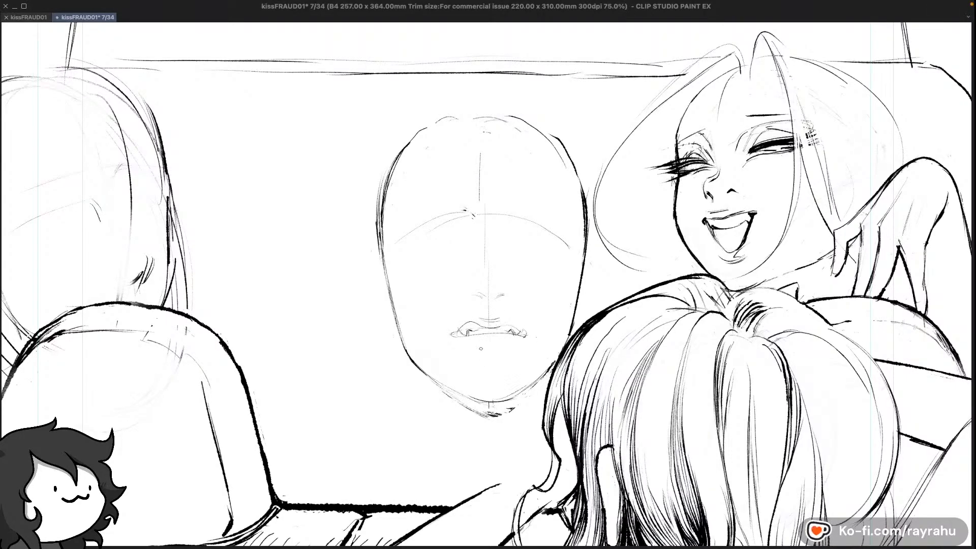
Erase the lower end of the middle face's centre guideline, and sketch the left-hand brow ridge with a short crease at the nose bridge
{"action": "key", "text": "e"}
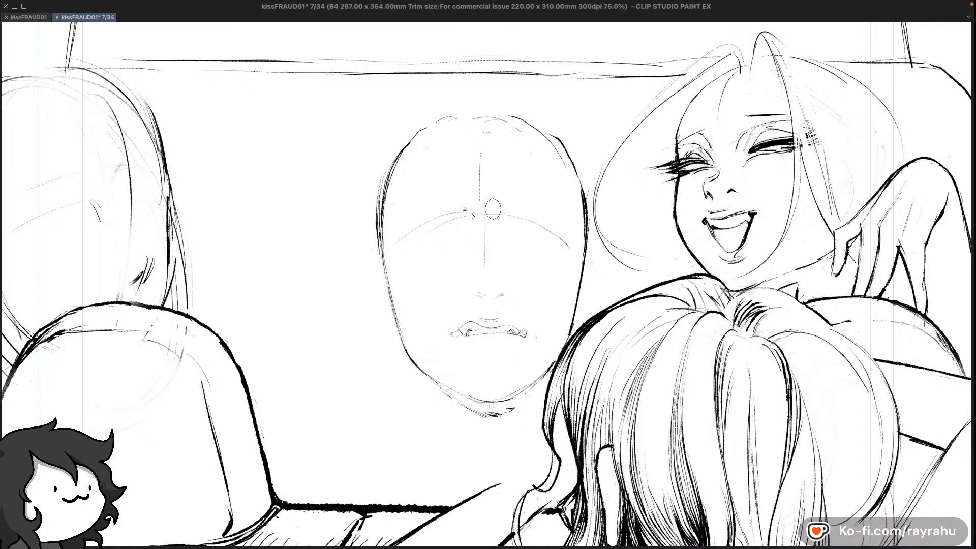
{"action": "key", "text": "c"}
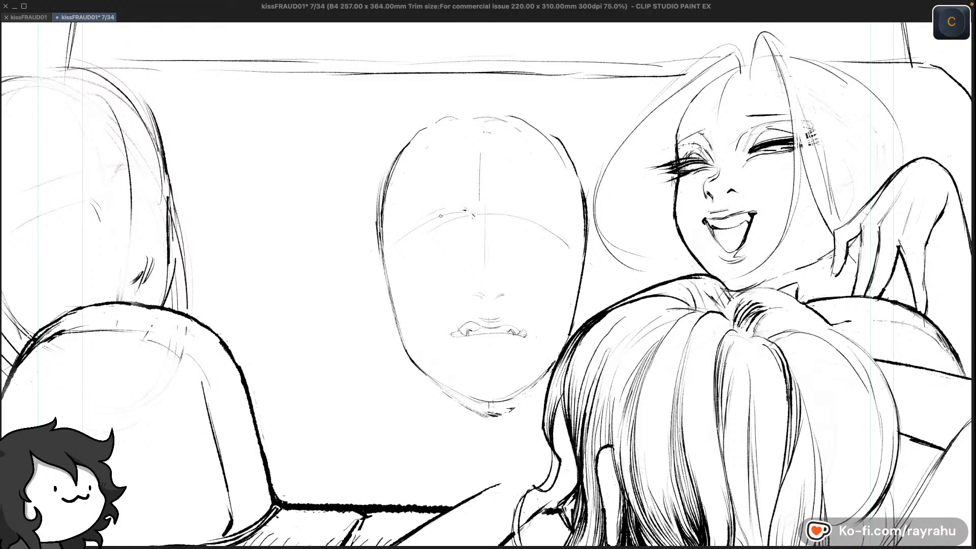
{"action": "key", "text": "super+z"}
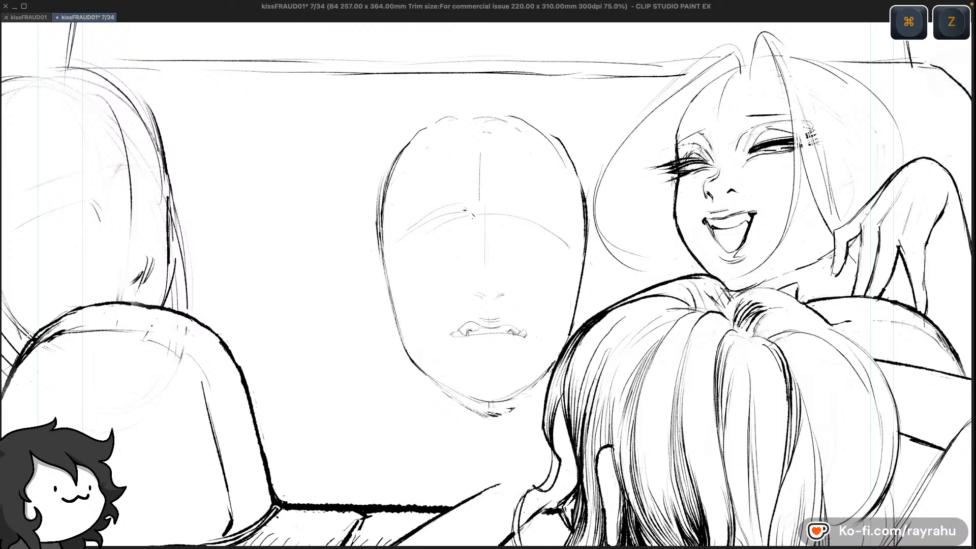
{"action": "key", "text": "c"}
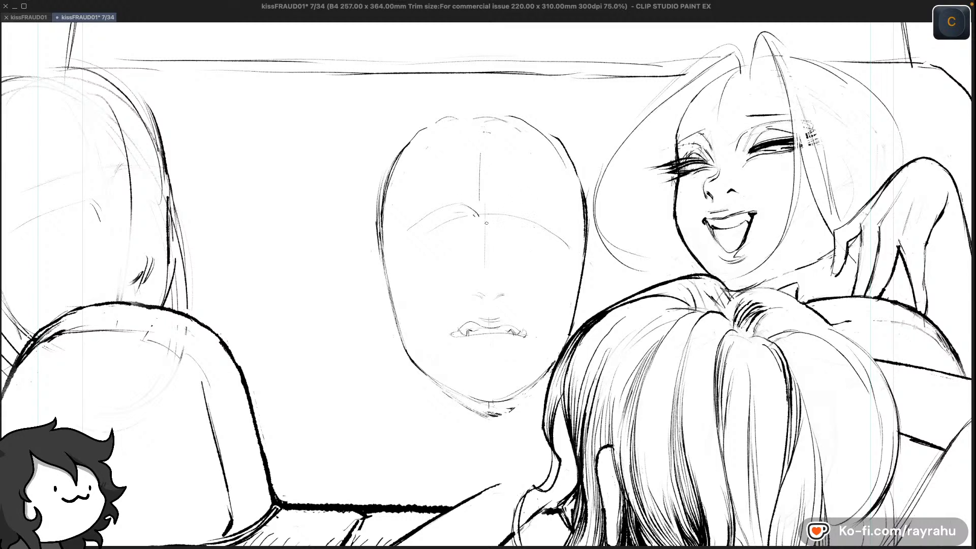
{"action": "key", "text": "super+z"}
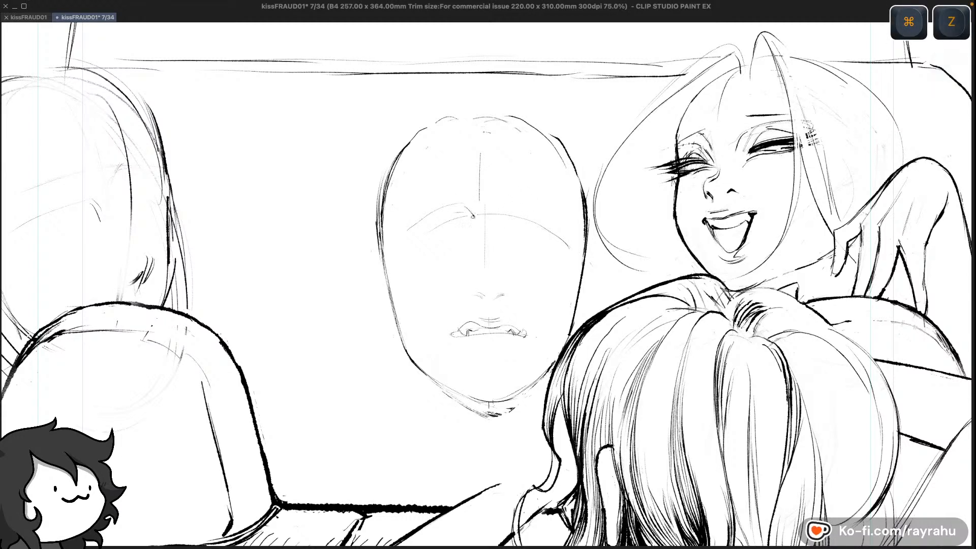
{"action": "key", "text": "c"}
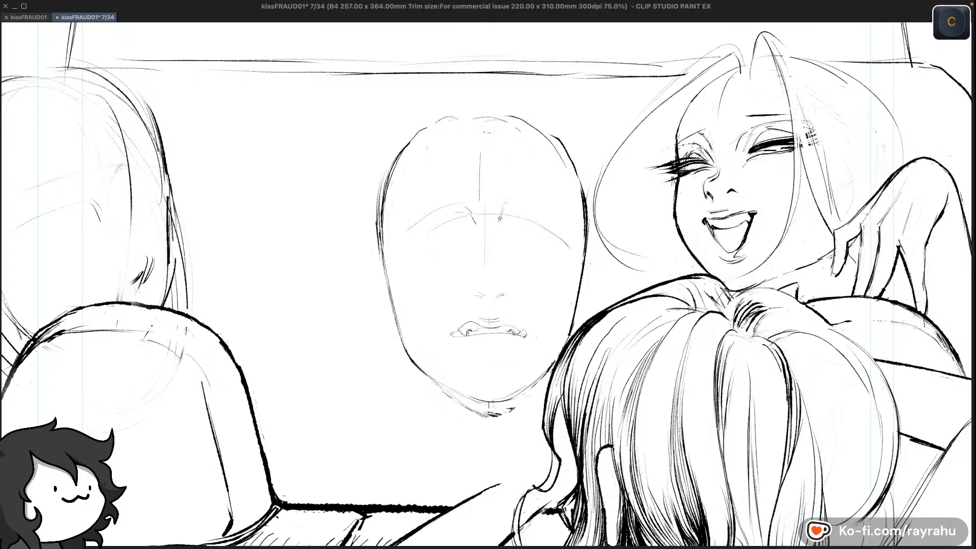
Sketch the middle face's second brow ridge as an arc opposite the first, undoing strokes that miss the shape
{"action": "key", "text": "shift+minus"}
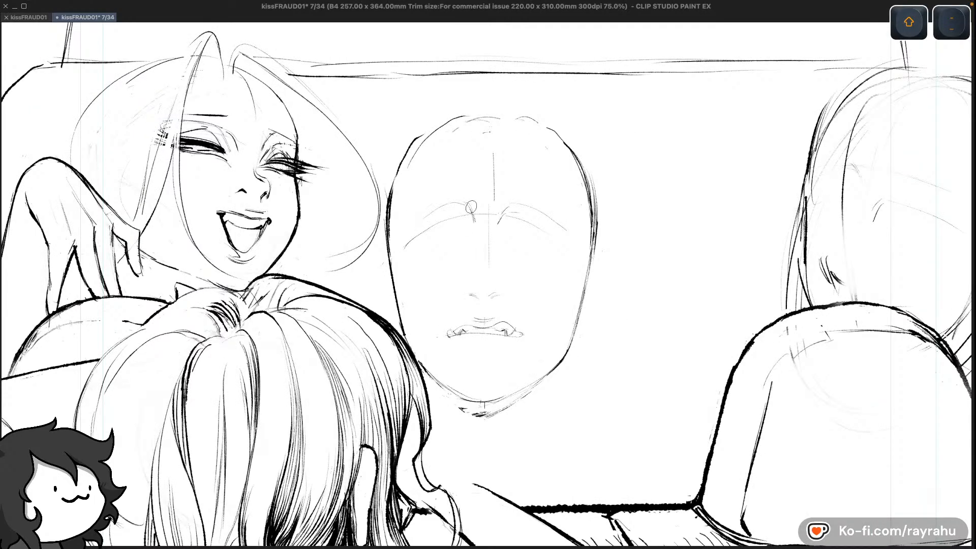
{"action": "key", "text": "super+z"}
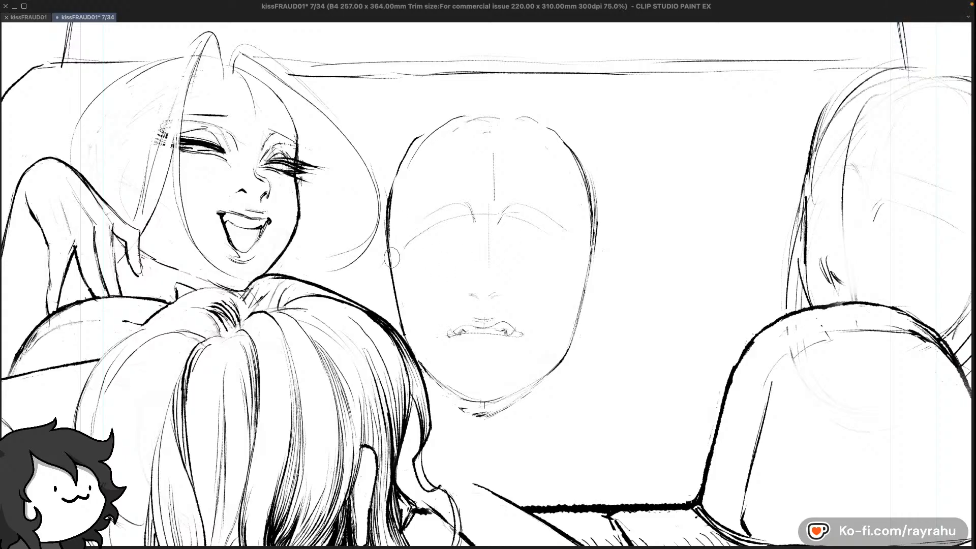
{"action": "key", "text": "super+z"}
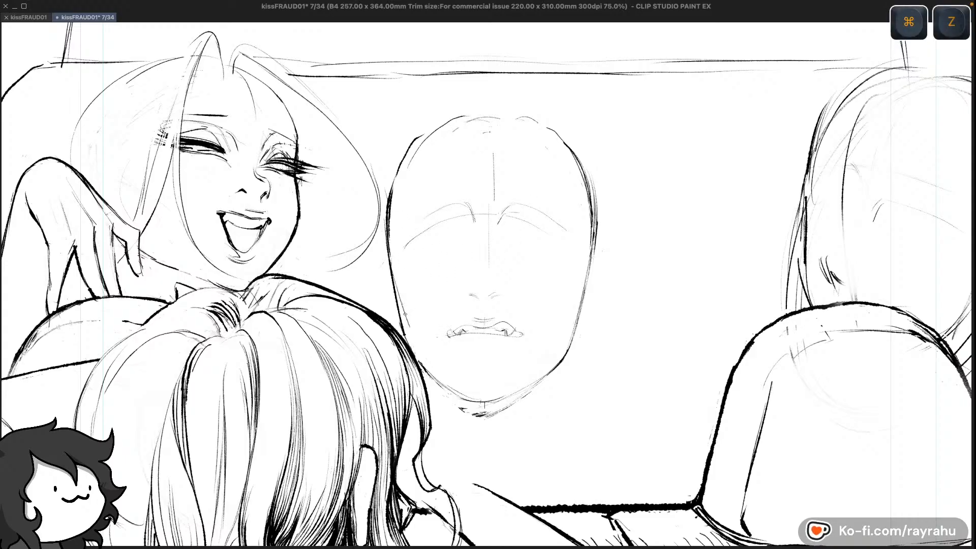
{"action": "key", "text": "super+z"}
{"action": "key", "text": "super+z"}
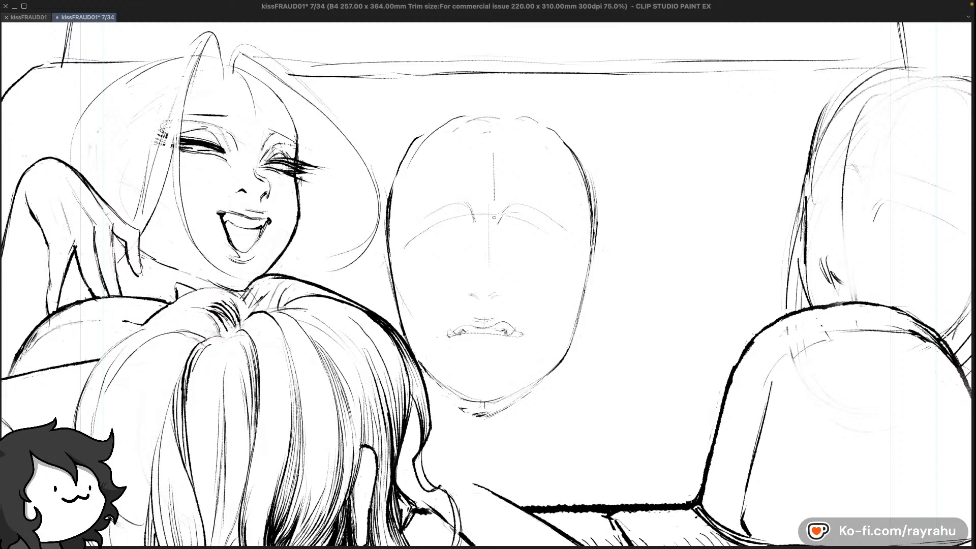
{"action": "key", "text": "super+z"}
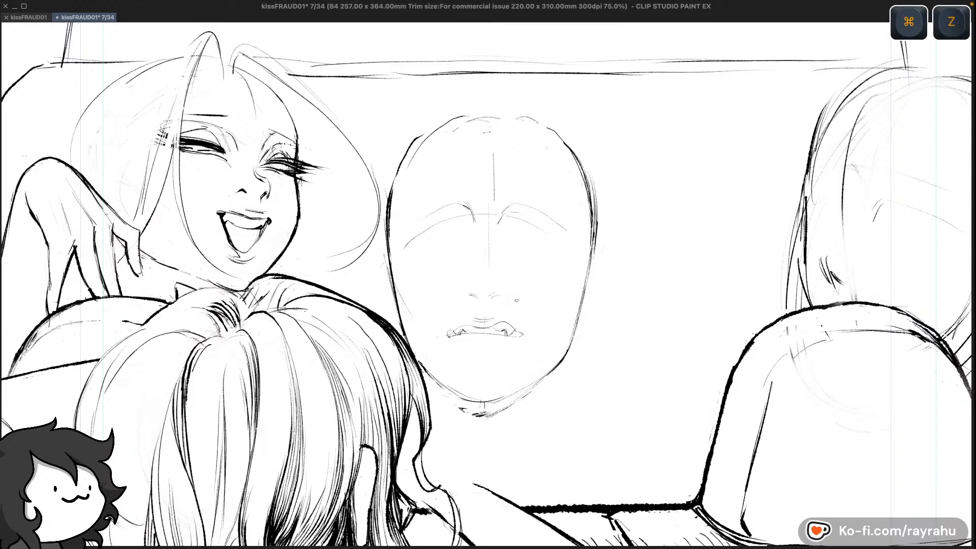
Erase the eye guideline beneath the first brow ridge, darken its inner crease, and rough in eyelid lines below it
{"action": "key", "text": "c"}
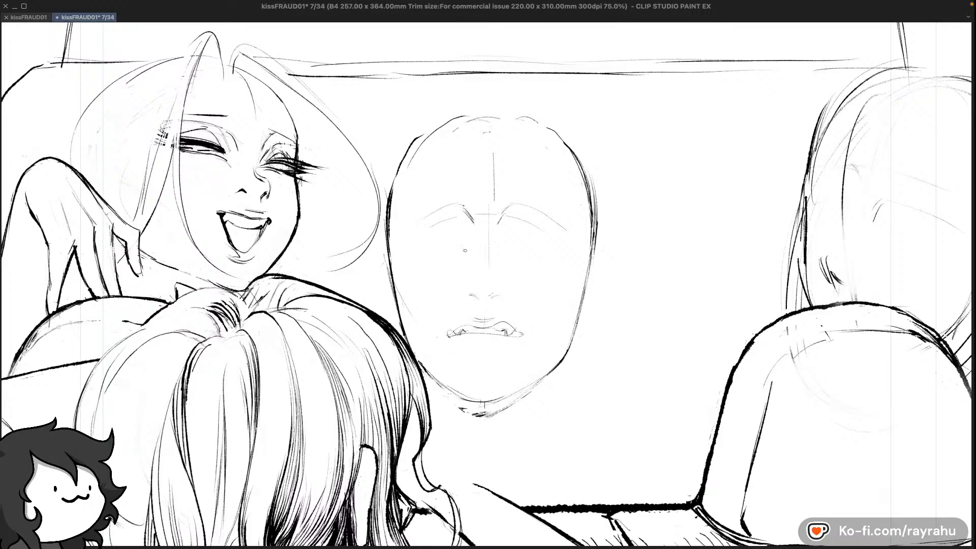
{"action": "key", "text": "c"}
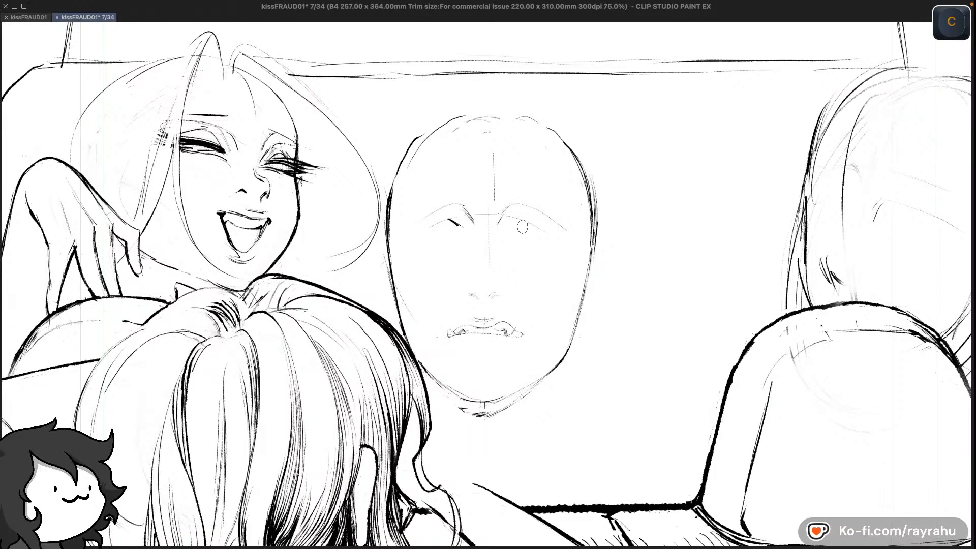
{"action": "key", "text": "super+z"}
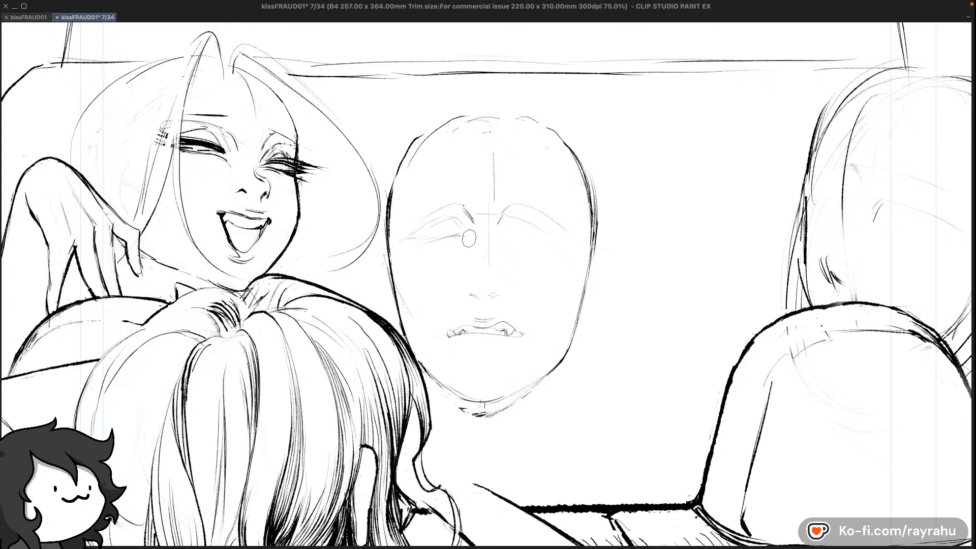
Check the face against the whole page, clean up the rough lines below the brow ridges, and save the page
{"action": "scroll", "coordinate": [586, 381], "scroll_direction": "down", "scroll_amount": 3}
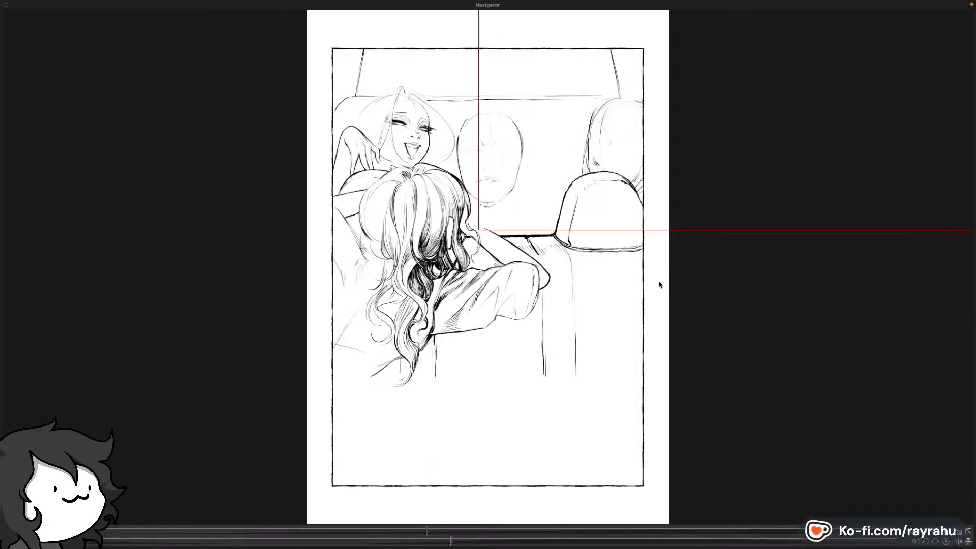
{"action": "left_click_drag", "start_coordinate": [686, 138], "coordinate": [491, 197]}
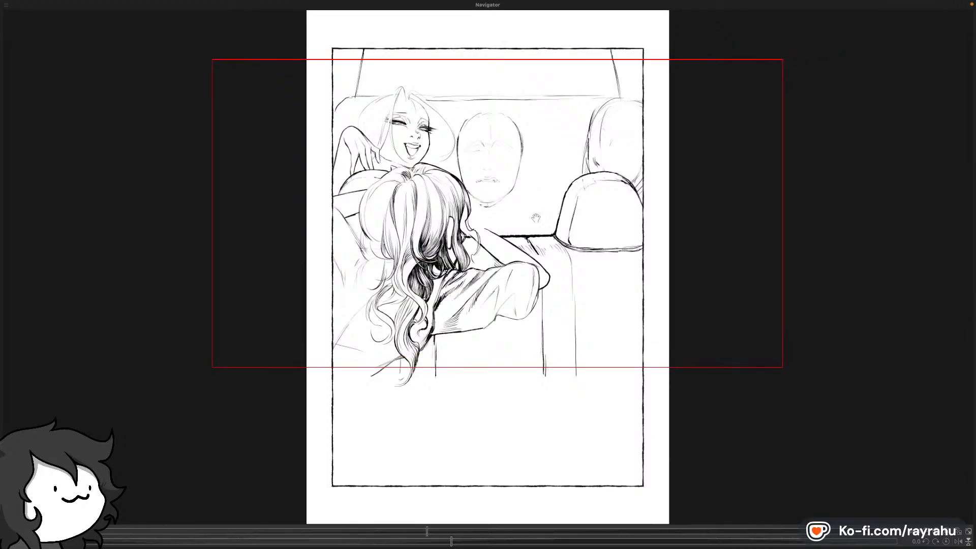
{"action": "key", "text": "n"}
{"action": "left_click_drag", "start_coordinate": [560, 275], "coordinate": [649, 329]}
{"action": "key", "text": "equal"}
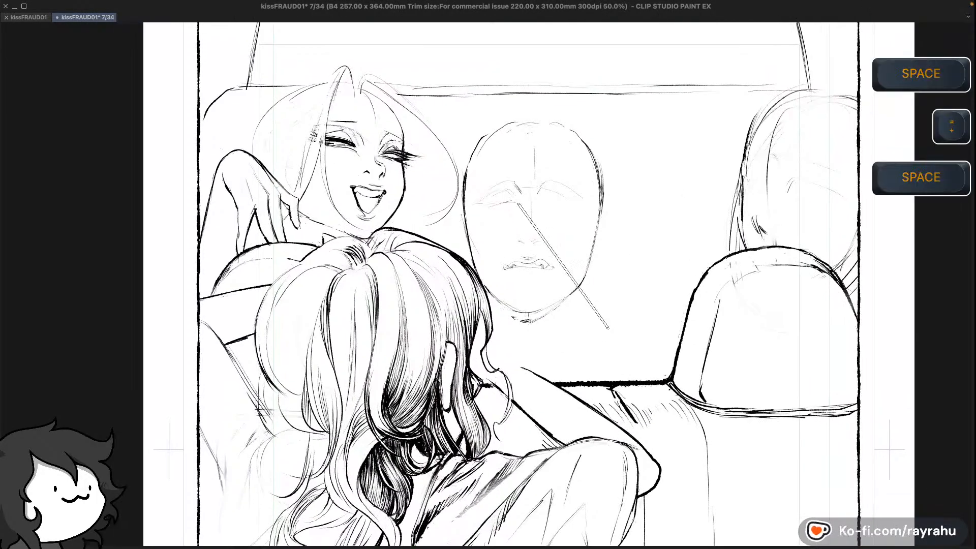
{"action": "key", "text": "shift+minus"}
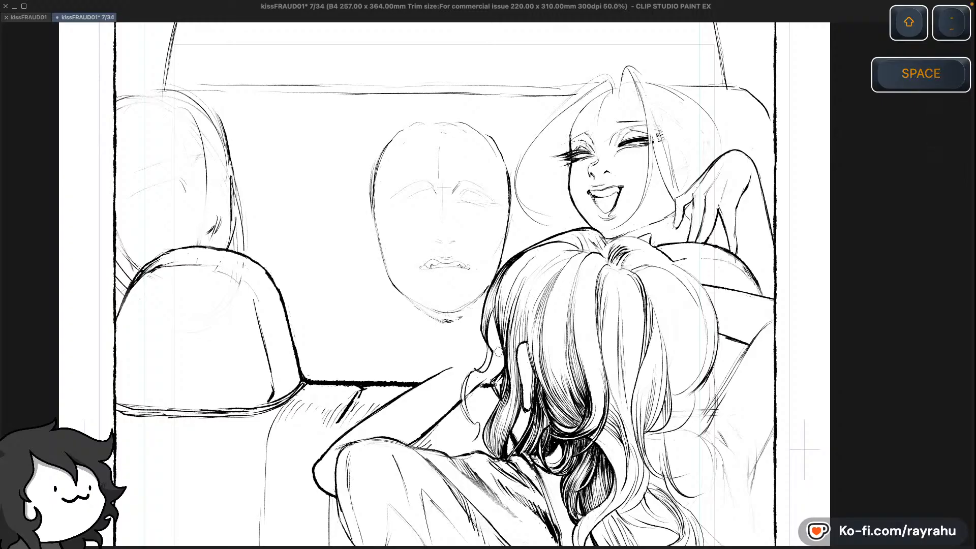
{"action": "key", "text": "c"}
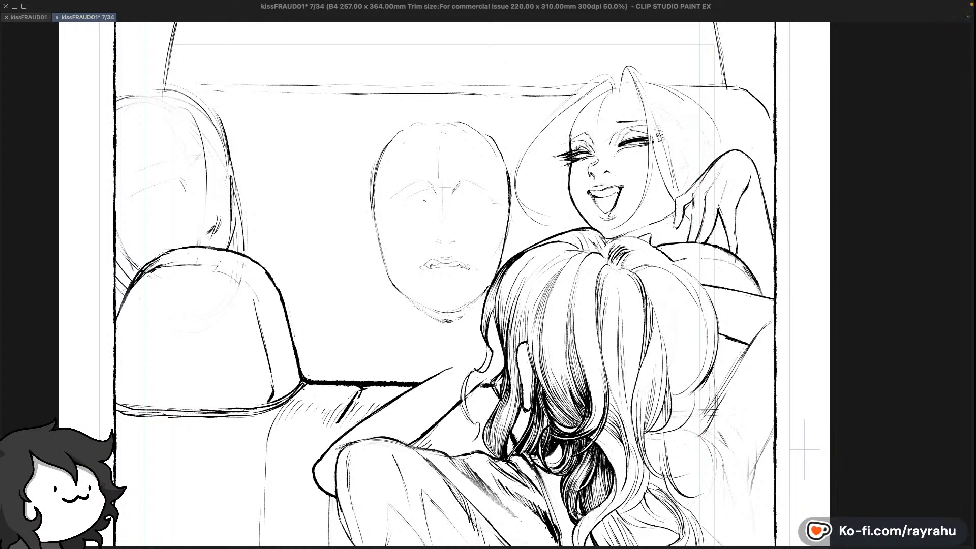
{"action": "key", "text": "ctrl+s"}
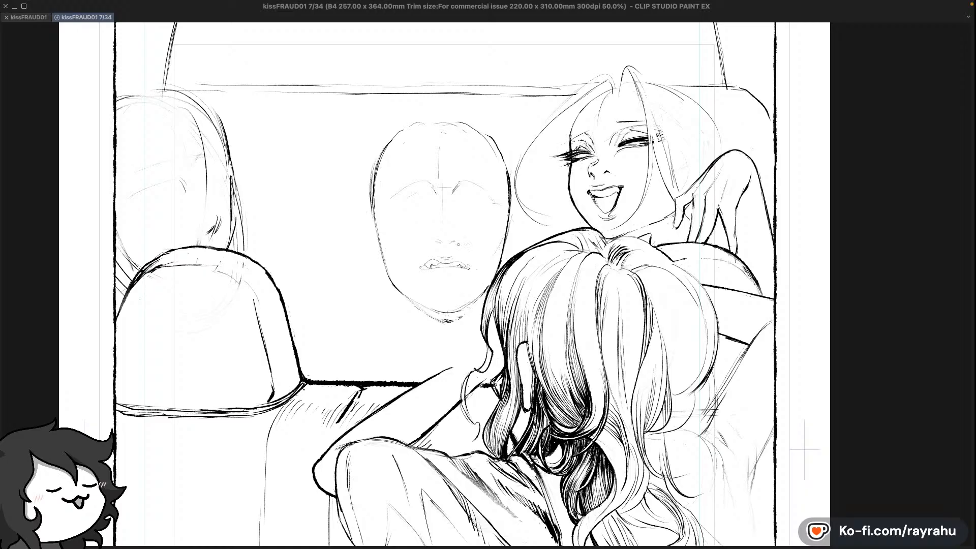
Sketch the drooping almond-shaped outlines of both eyes beneath the middle face's brow ridges
{"action": "key", "text": "c"}
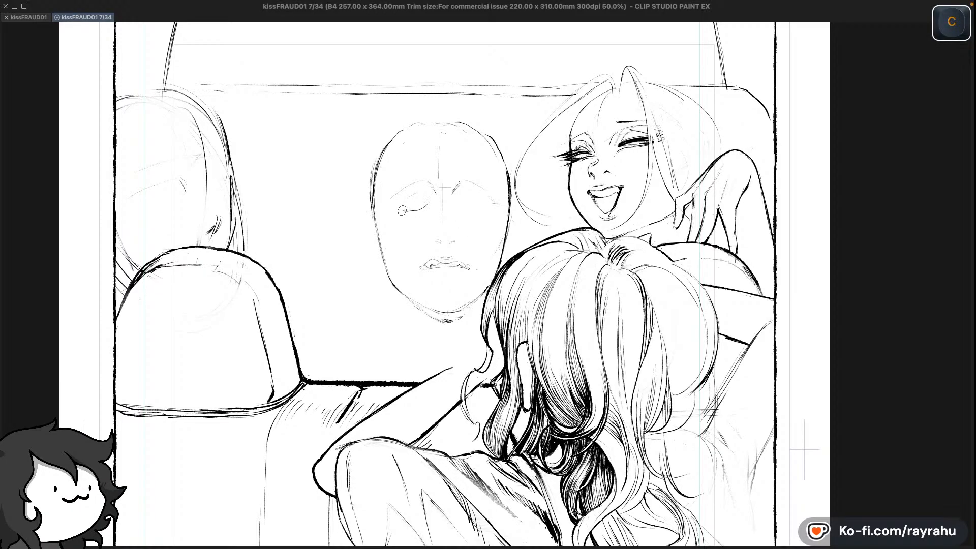
{"action": "left_click_drag", "start_coordinate": [391, 196], "coordinate": [406, 214]}
{"action": "left_click_drag", "start_coordinate": [468, 207], "coordinate": [486, 212]}
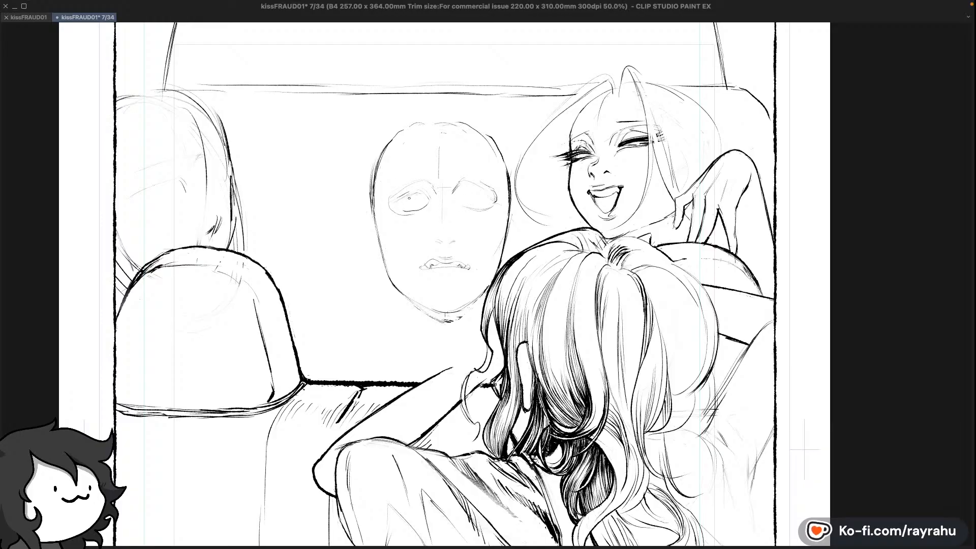
Try out additional eyelid strokes on the middle face's left-hand eye, and undo them
{"action": "key", "text": "super+z"}
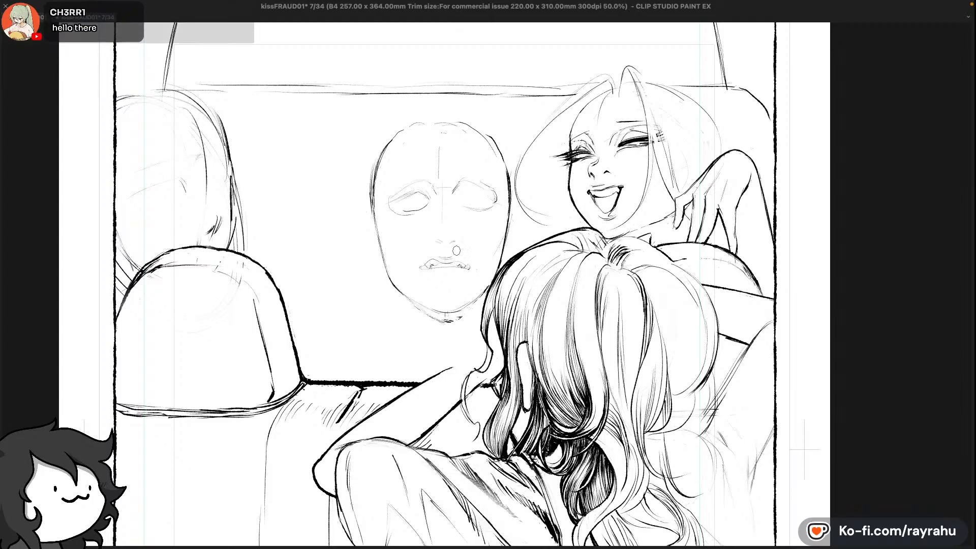
{"action": "left_click_drag", "start_coordinate": [420, 191], "coordinate": [422, 198]}
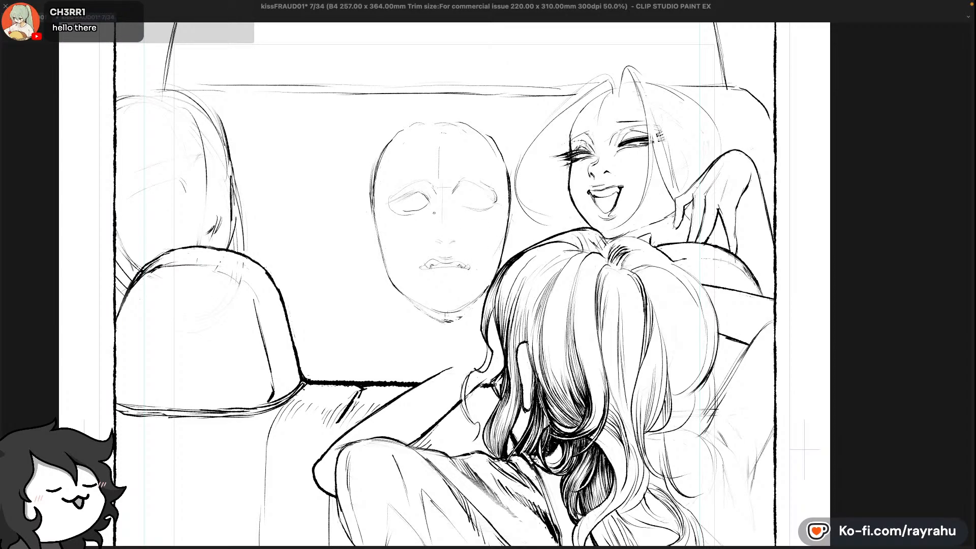
{"action": "key", "text": "super+z"}
{"action": "key", "text": "super+z"}
{"action": "key", "text": "super+z"}
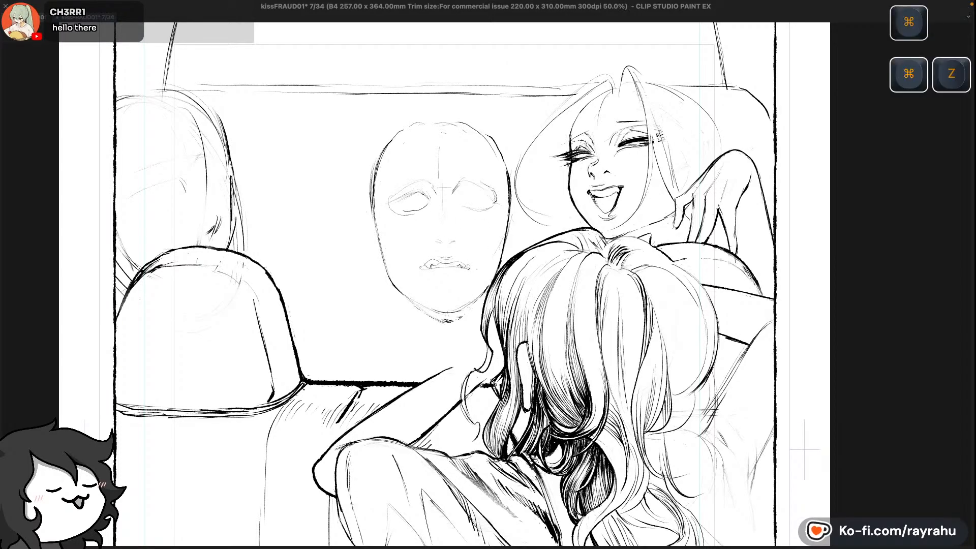
{"action": "key", "text": "super+z"}
{"action": "key", "text": "super+z"}
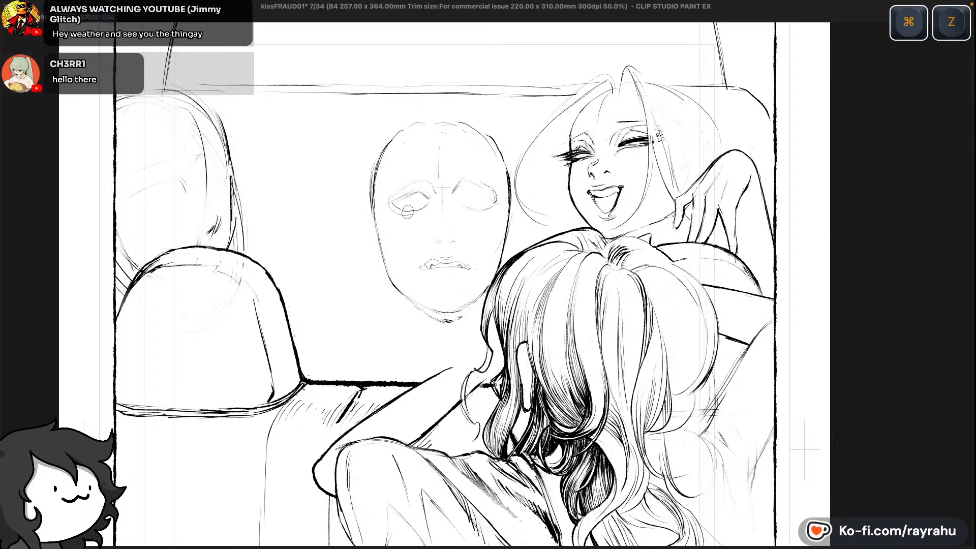
{"action": "key", "text": "super+z"}
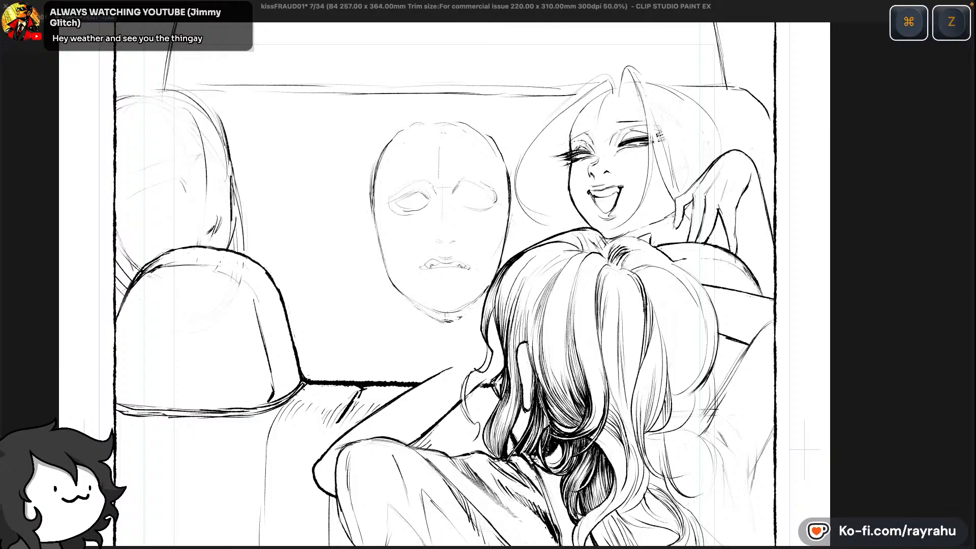
{"action": "key", "text": "super+z"}
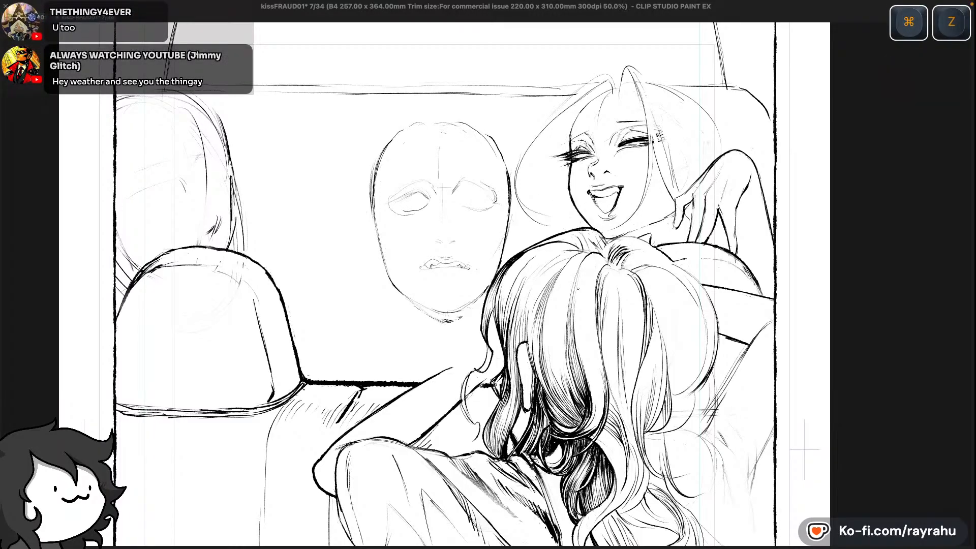
Darken the upper eyelid line of the middle face's left-hand eye, undoing stray strokes
{"action": "key", "text": "equal"}
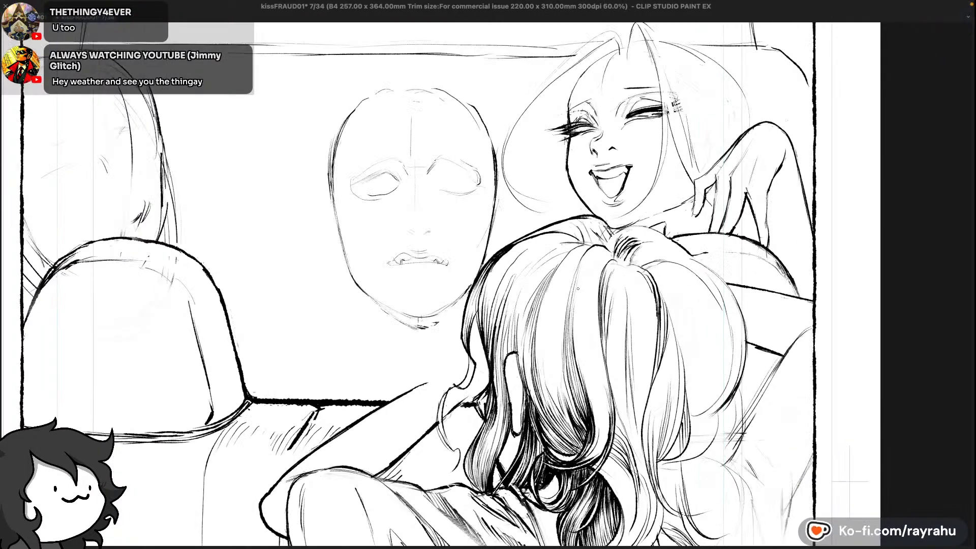
{"action": "key", "text": "space"}
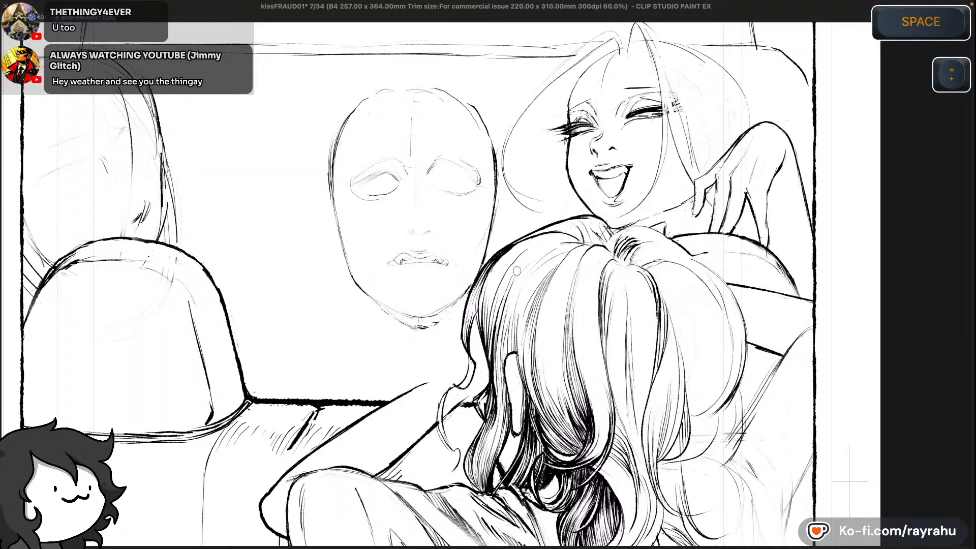
{"action": "left_click_drag", "start_coordinate": [541, 250], "coordinate": [587, 250]}
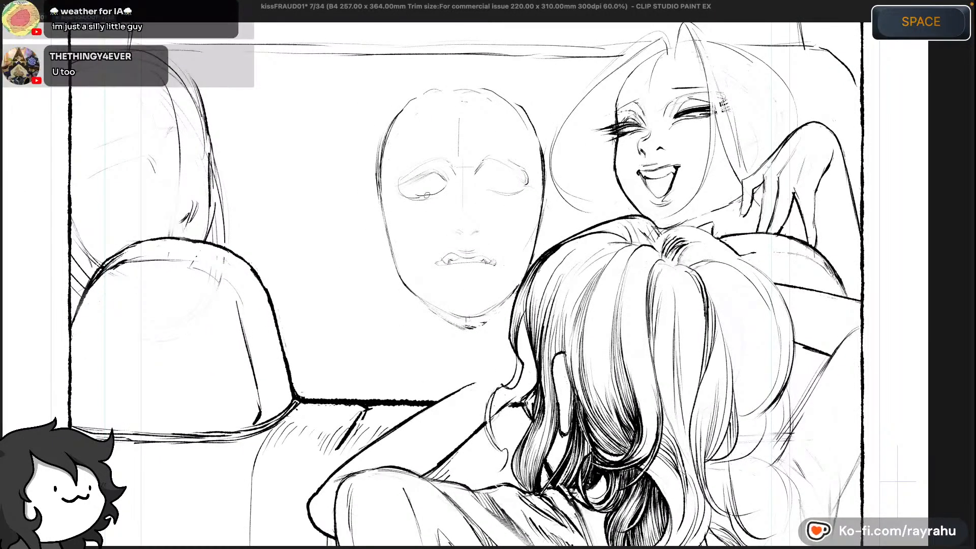
{"action": "key", "text": "super+z"}
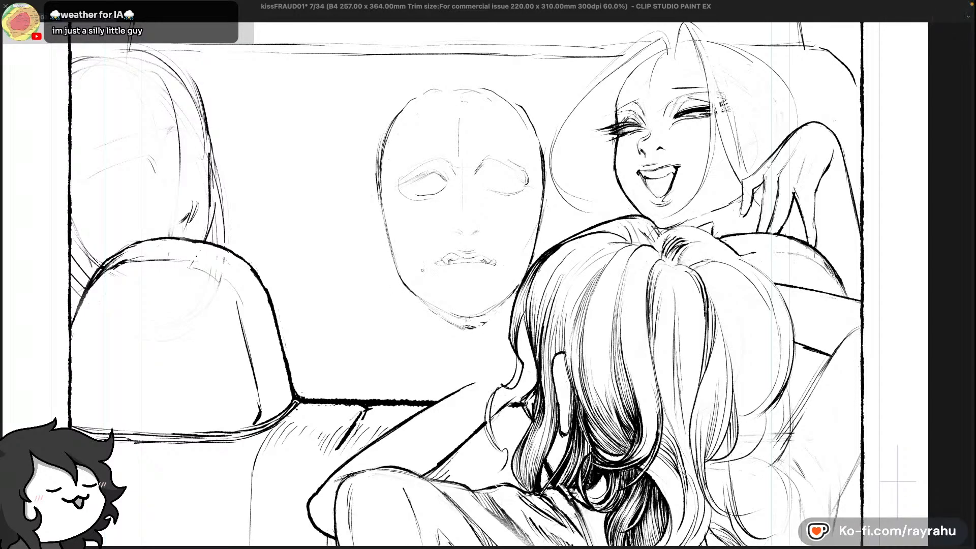
{"action": "key", "text": "super+z"}
{"action": "key", "text": "super+z"}
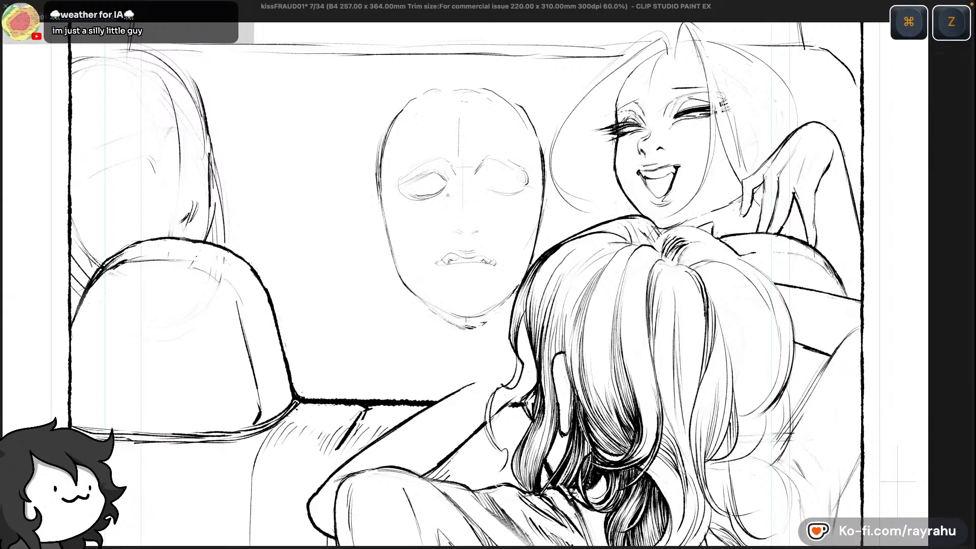
Refine the curve and inner corner of the middle face's left-hand eye, erasing excess and undoing unwanted strokes
{"action": "key", "text": "c"}
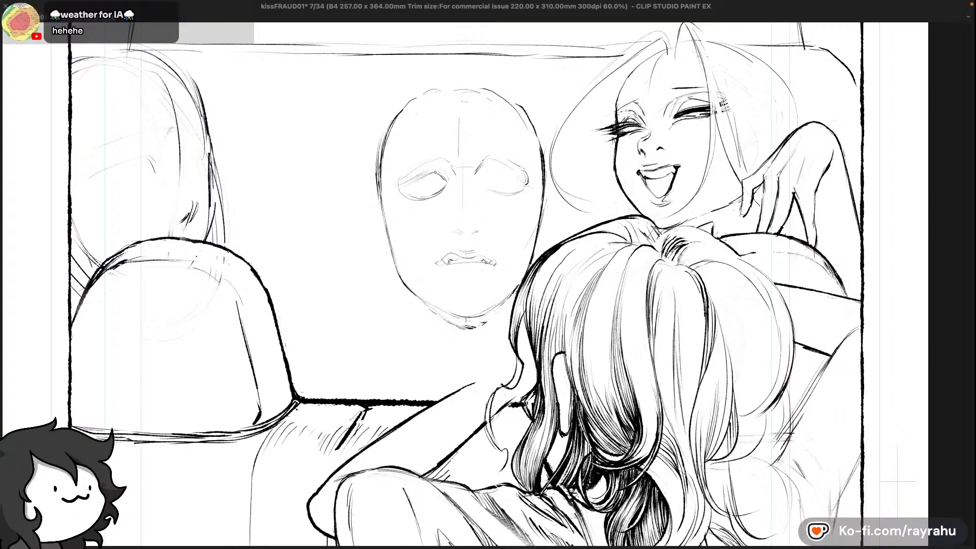
{"action": "key", "text": "c"}
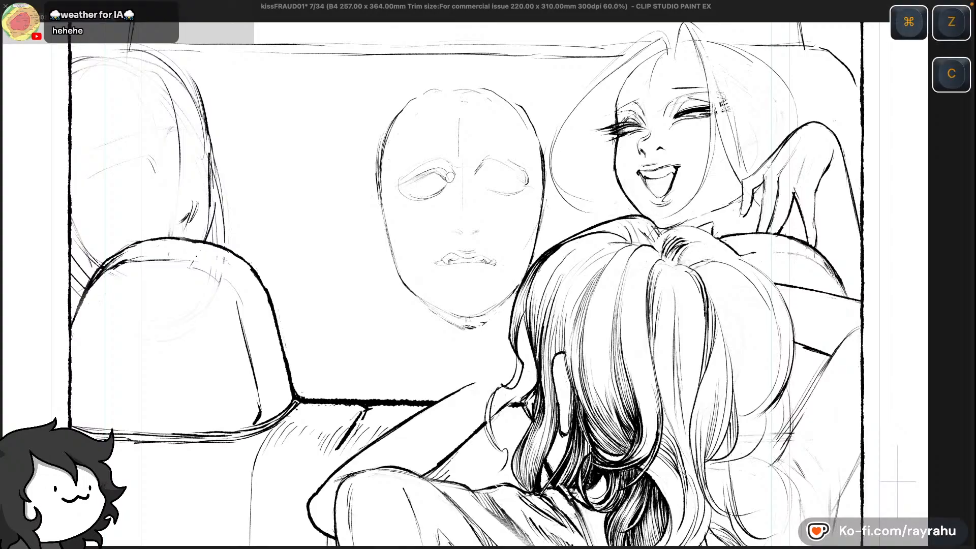
{"action": "key", "text": "super+z"}
{"action": "key", "text": "super+z"}
{"action": "key", "text": "super+z"}
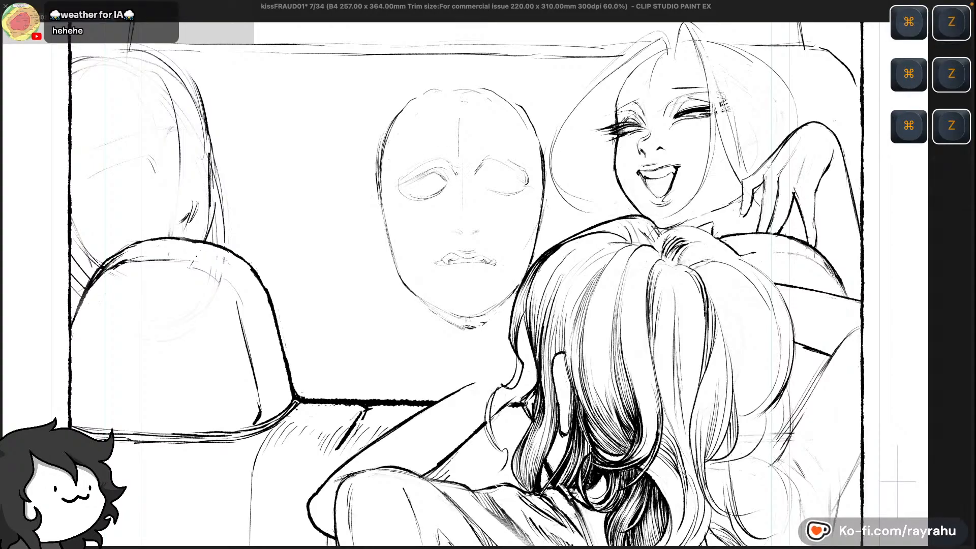
{"action": "key", "text": "super+z"}
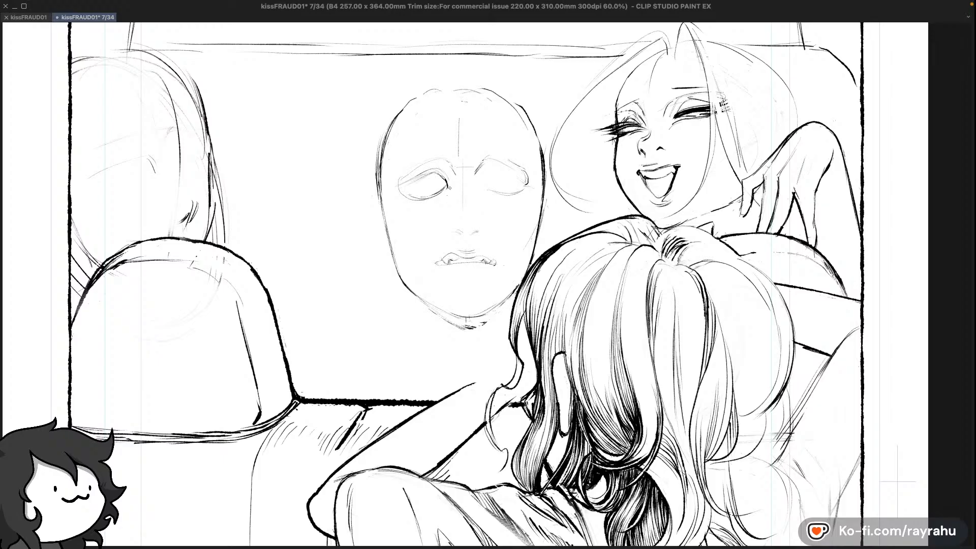
{"action": "key", "text": "super+z"}
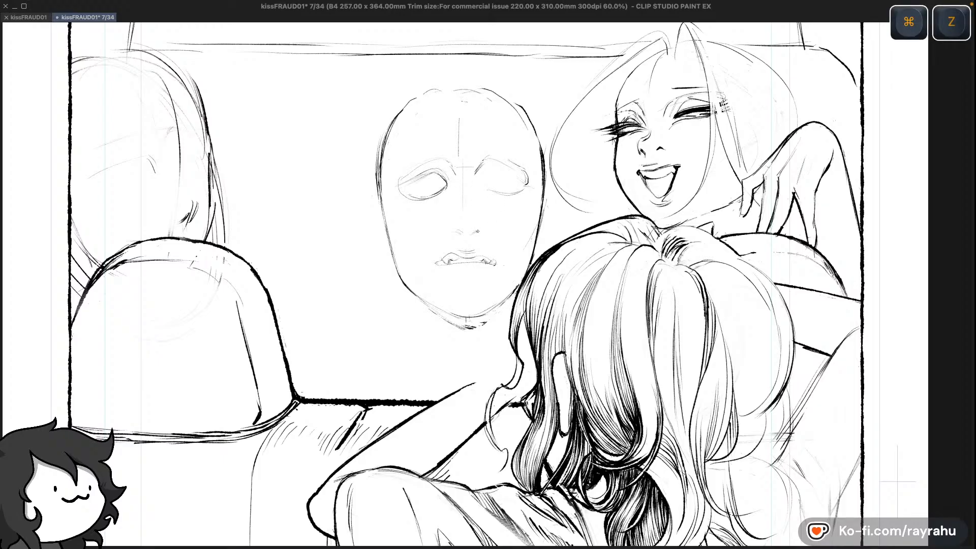
{"action": "key", "text": "super+z"}
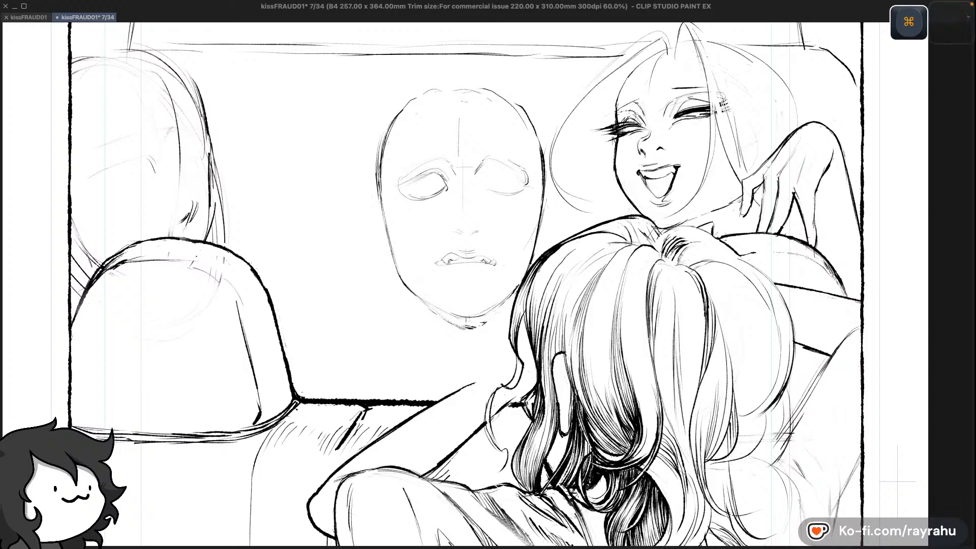
Define the tear-duct corner of the middle face's left-hand eye, undoing the misplaced strokes
{"action": "key", "text": "c"}
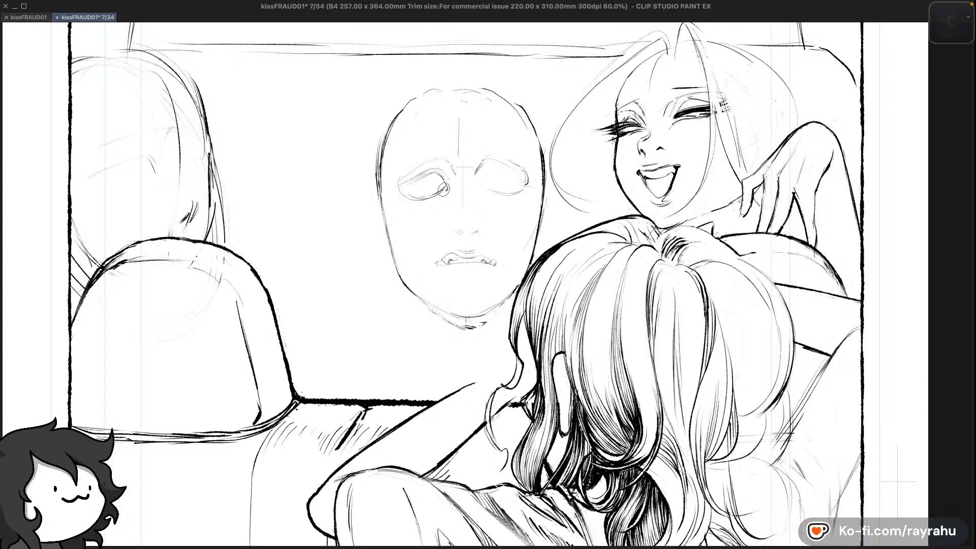
{"action": "key", "text": "c"}
{"action": "key", "text": "super+z"}
{"action": "key", "text": "super+z"}
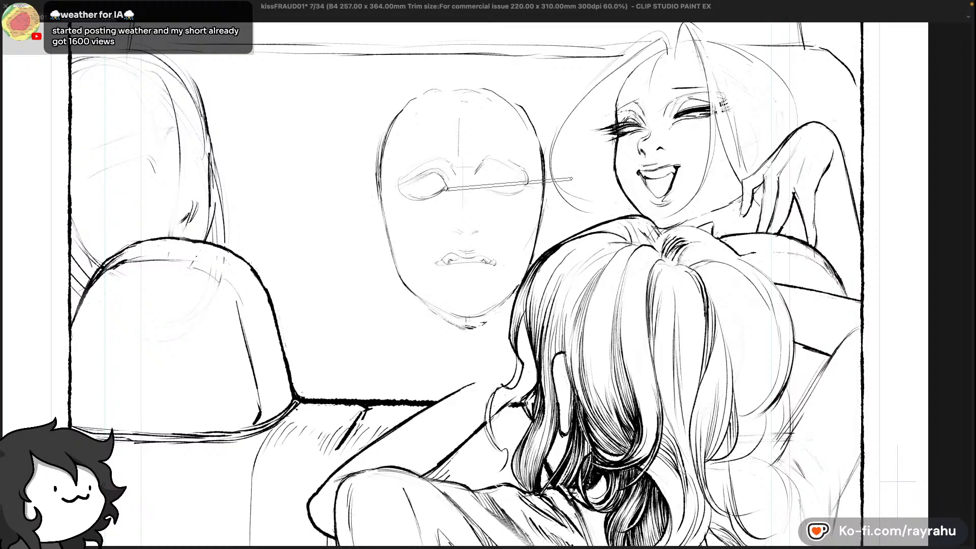
Flip the canvas view horizontally and clean up the lower lid of the darkened eye, undoing unwanted strokes
{"action": "key", "text": "shift+minus"}
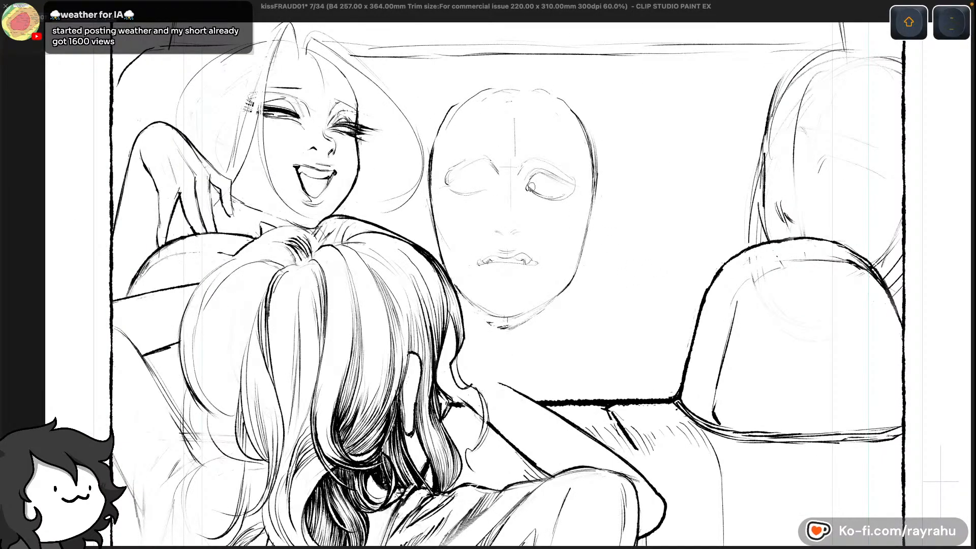
{"action": "key", "text": "super"}
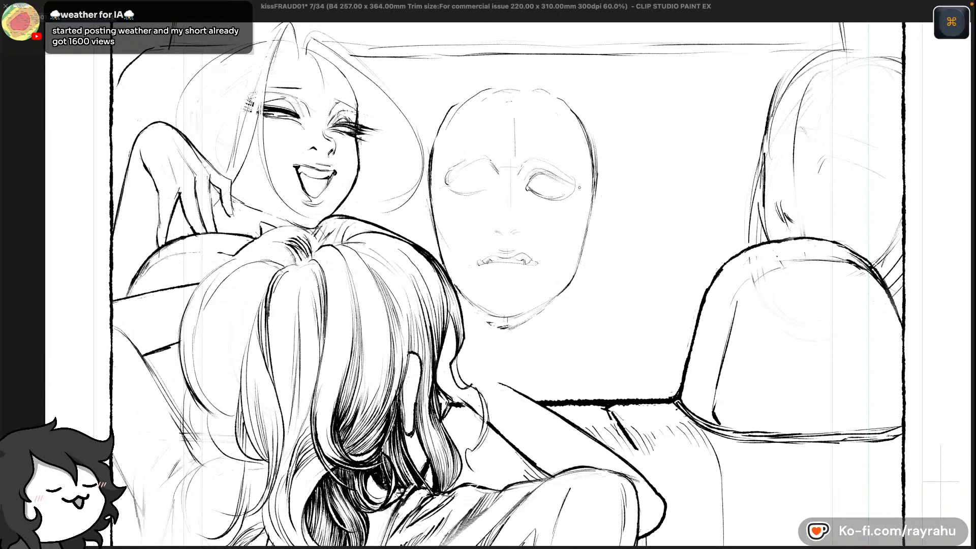
{"action": "key", "text": "super+z"}
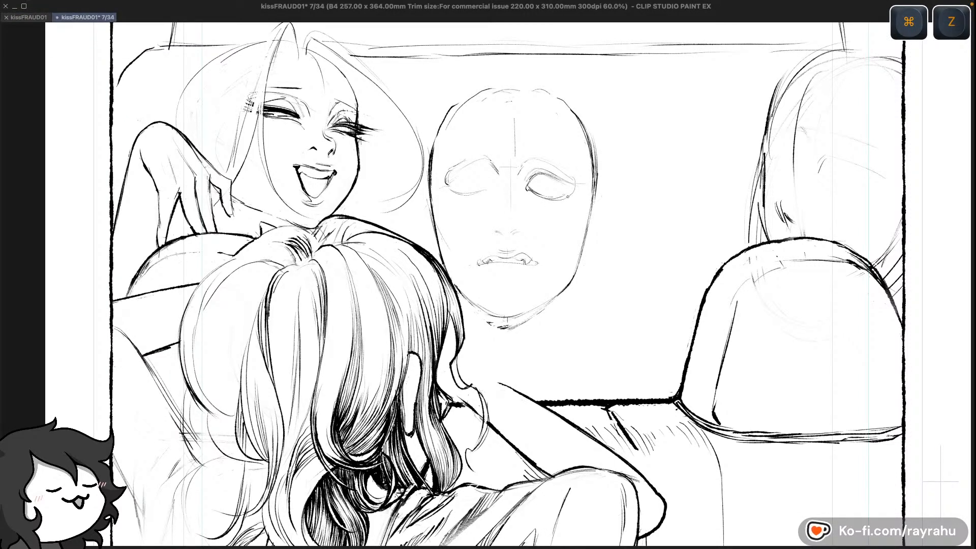
{"action": "left_click_drag", "start_coordinate": [565, 182], "coordinate": [560, 197]}
{"action": "key", "text": "super+z"}
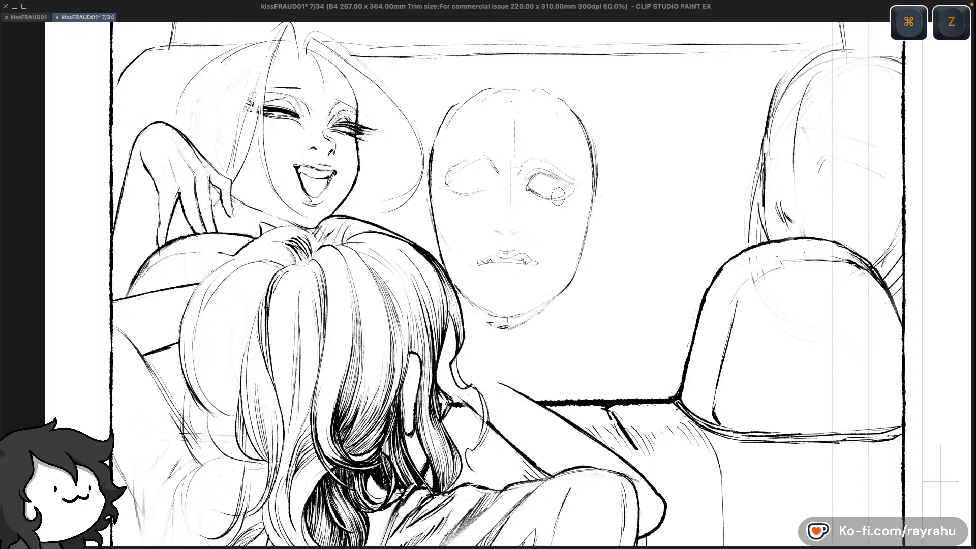
{"action": "key", "text": "super+z"}
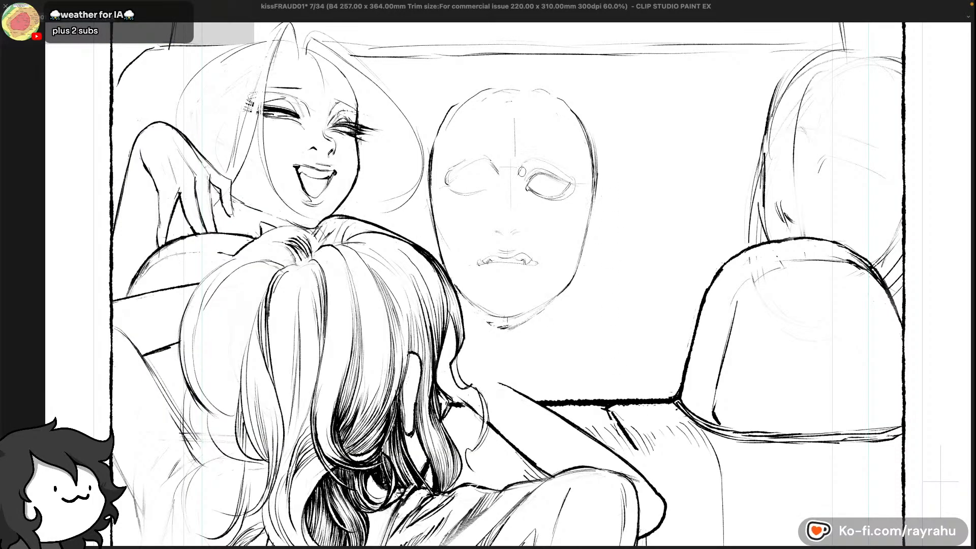
Rework the inner brow crease beside the darkened eye, undoing the unwanted strokes
{"action": "key", "text": "super+z"}
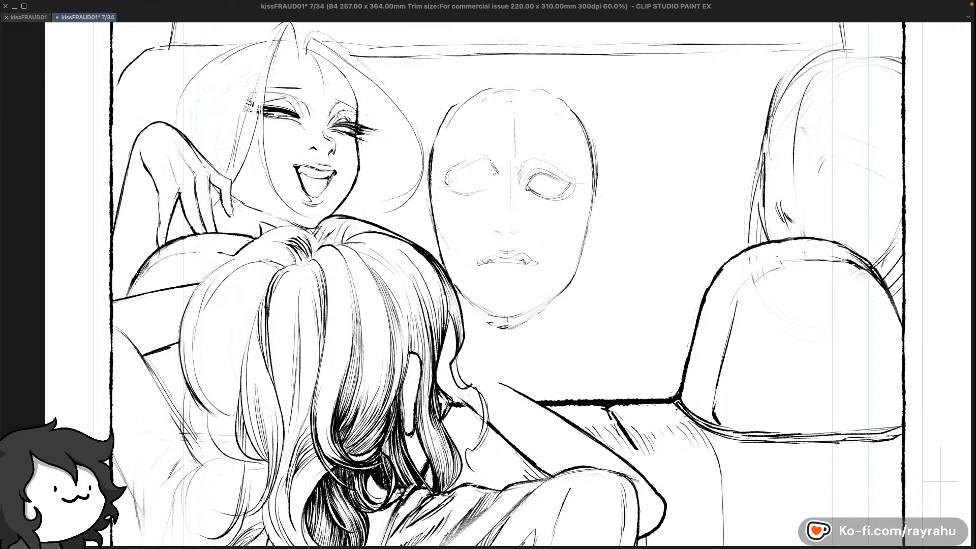
{"action": "key", "text": "super+z"}
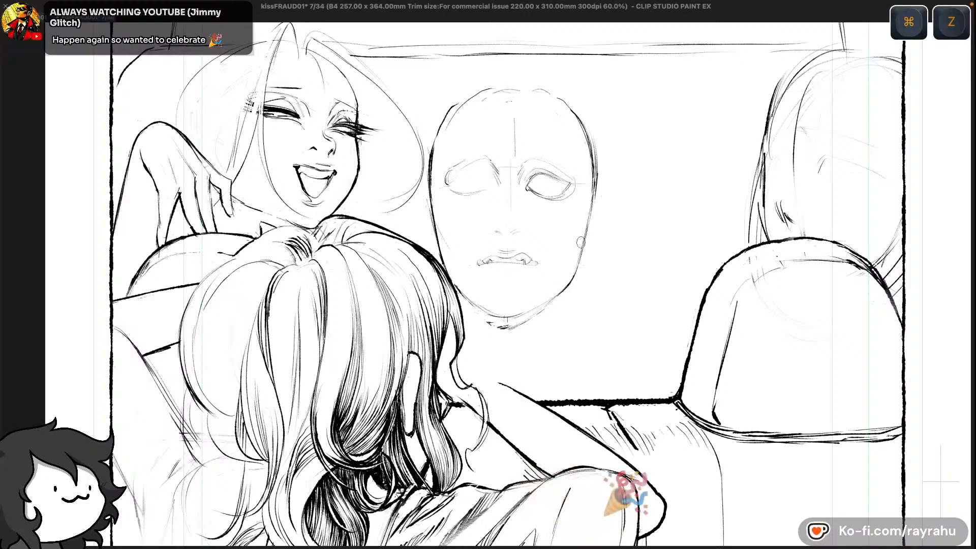
{"action": "key", "text": "super+z"}
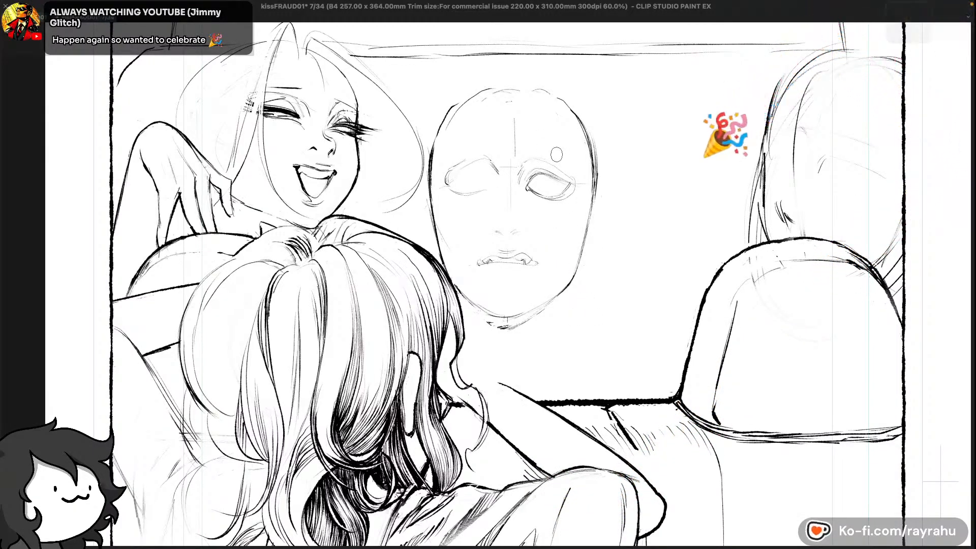
{"action": "key", "text": "super+z"}
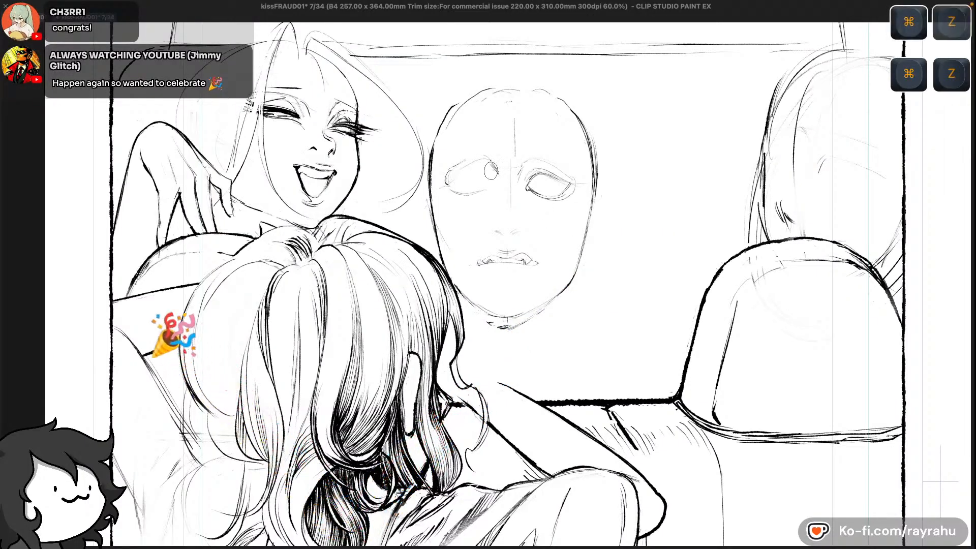
{"action": "key", "text": "super+z"}
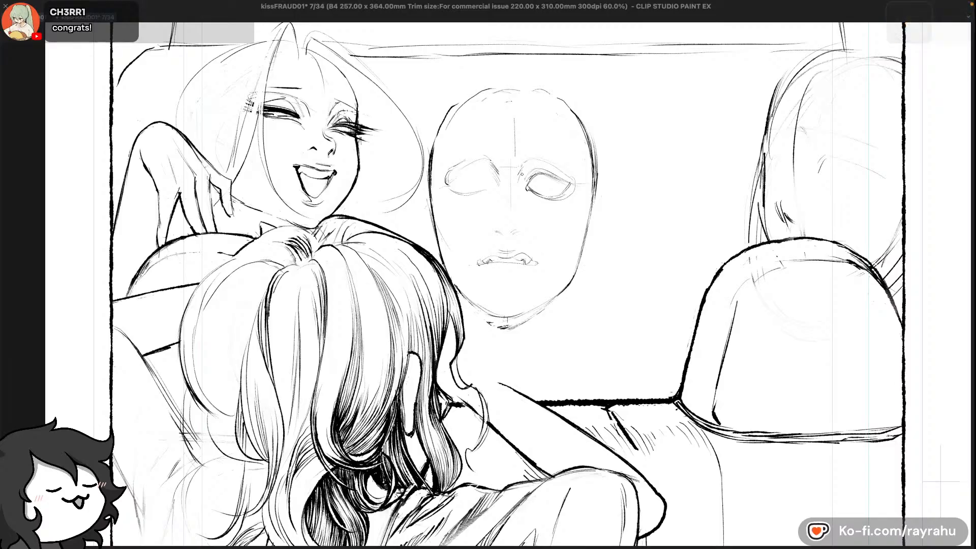
{"action": "key", "text": "super+z"}
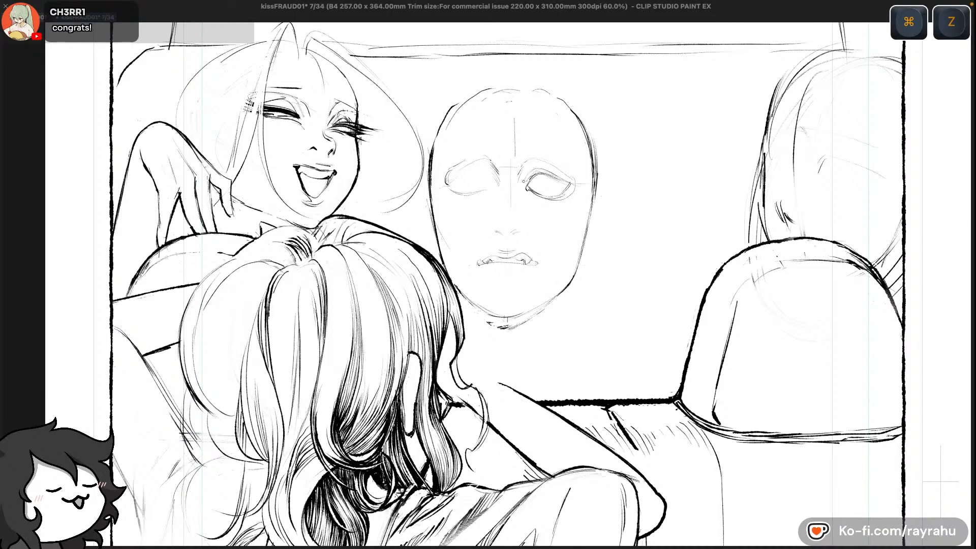
Touch up the darkened eye's inner corner and draw the inner curve of the opposite eye, undoing unwanted strokes
{"action": "key", "text": "c"}
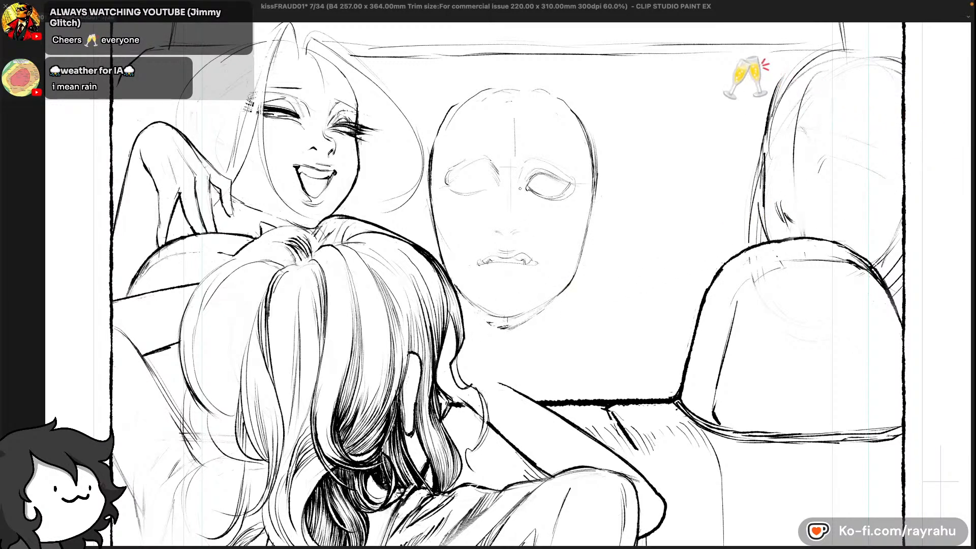
{"action": "key", "text": "c"}
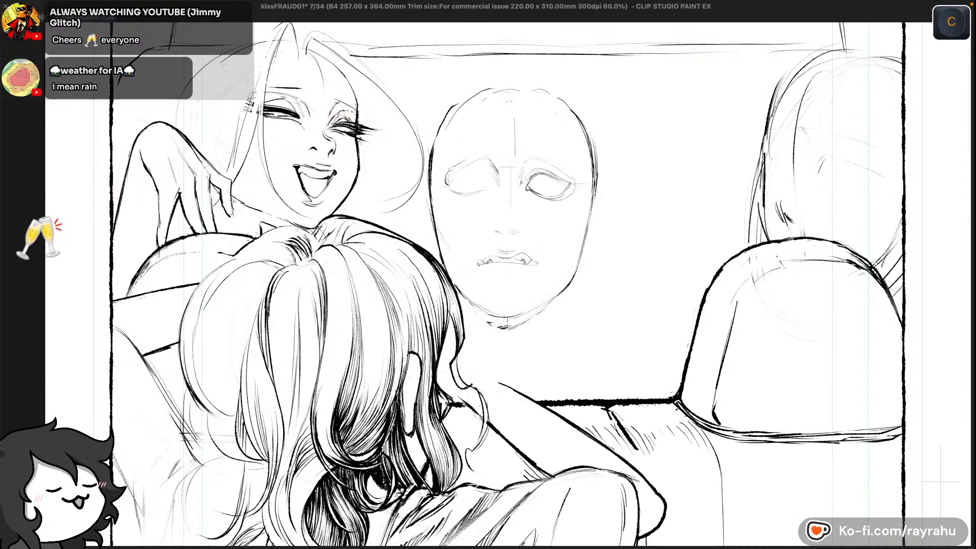
{"action": "key", "text": "super"}
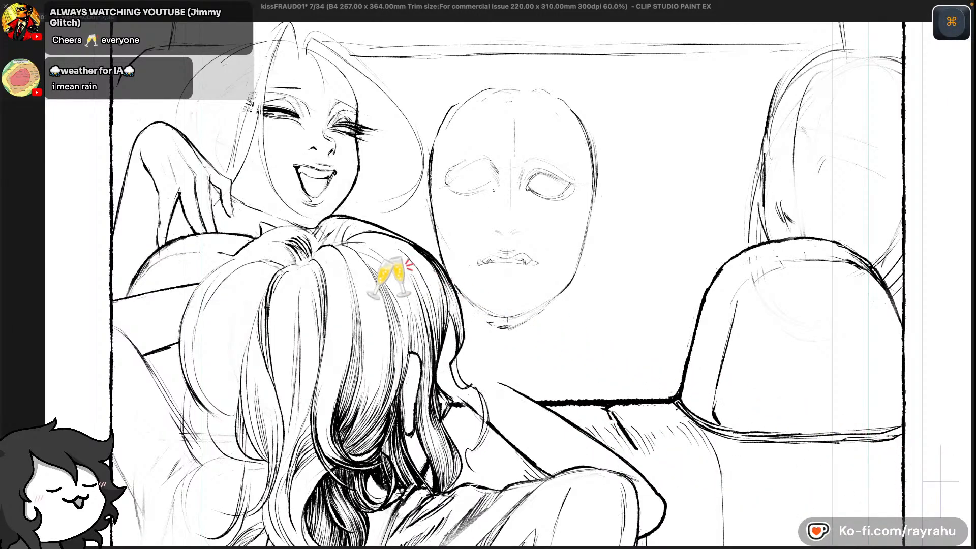
{"action": "key", "text": "super+z"}
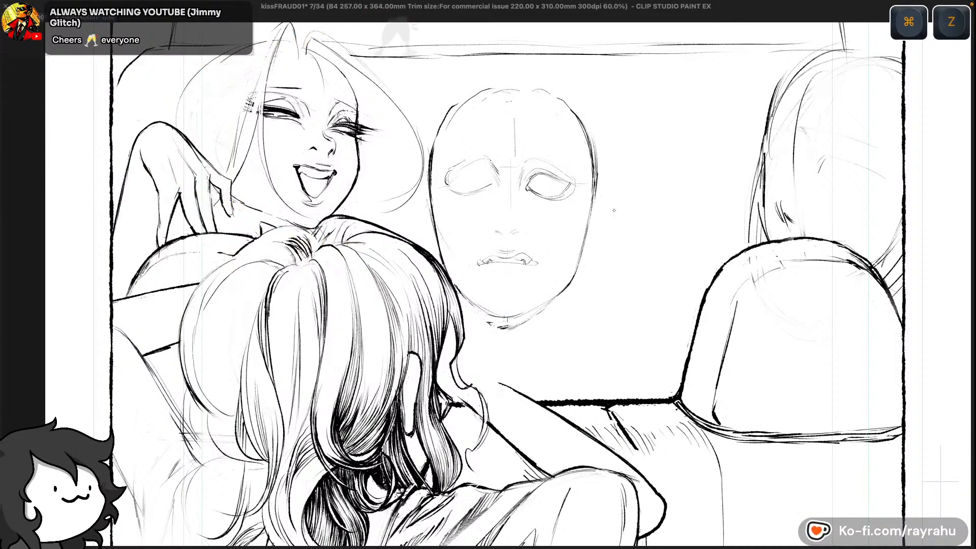
{"action": "key", "text": "super+z"}
{"action": "key", "text": "super+z"}
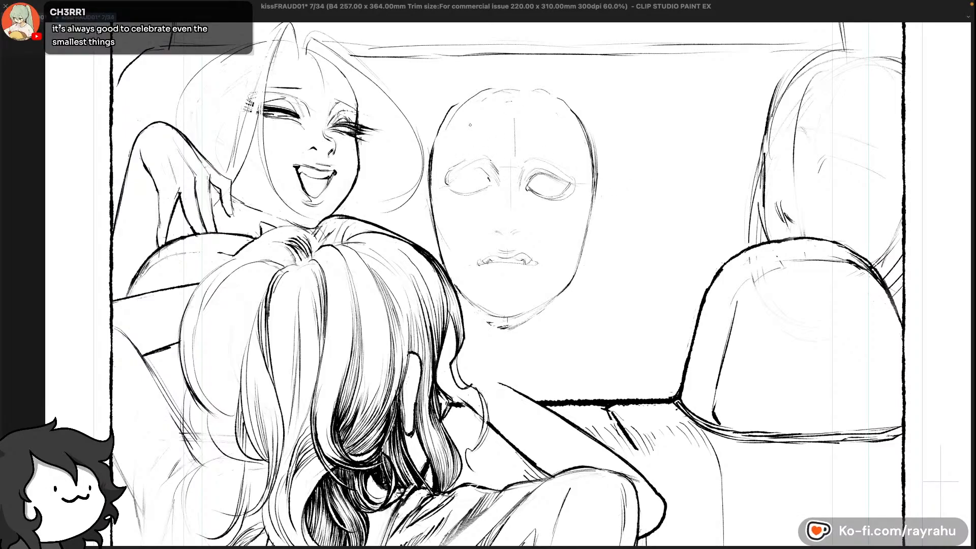
Darken the upper eyelid line of the middle face's left-hand eye in the flipped view, undoing stray strokes
{"action": "key", "text": "super"}
{"action": "key", "text": "super+z"}
{"action": "key", "text": "super+z"}
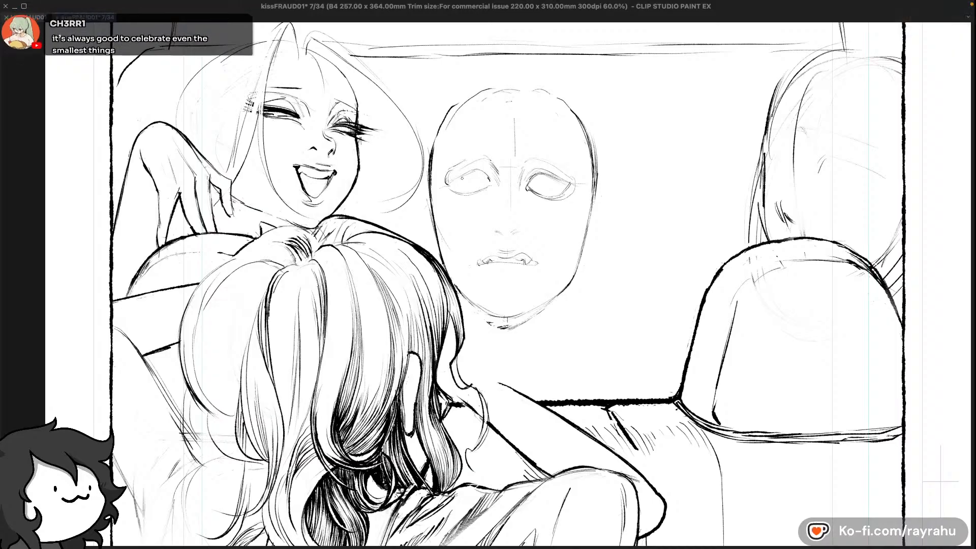
{"action": "key", "text": "super+z"}
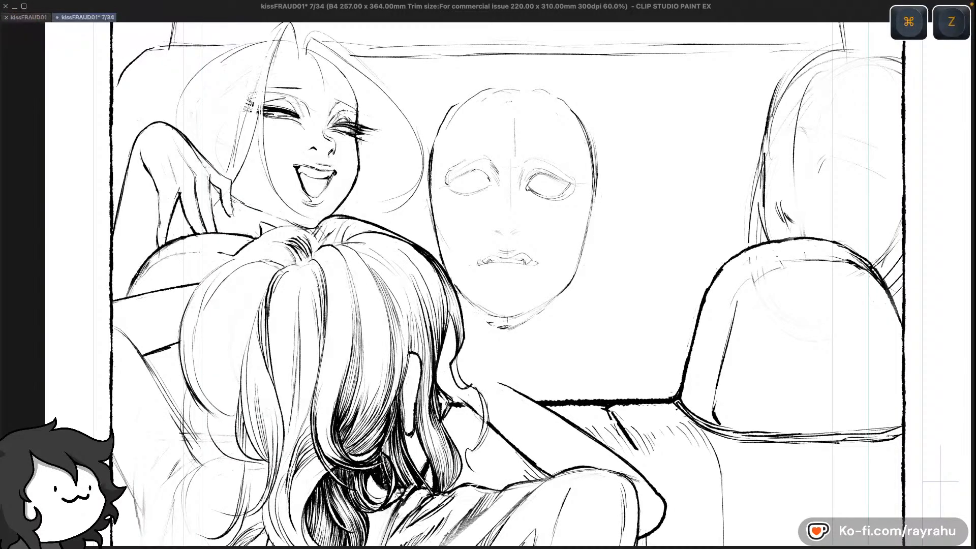
{"action": "key", "text": "super+z"}
{"action": "key", "text": "super+z"}
{"action": "key", "text": "super+z"}
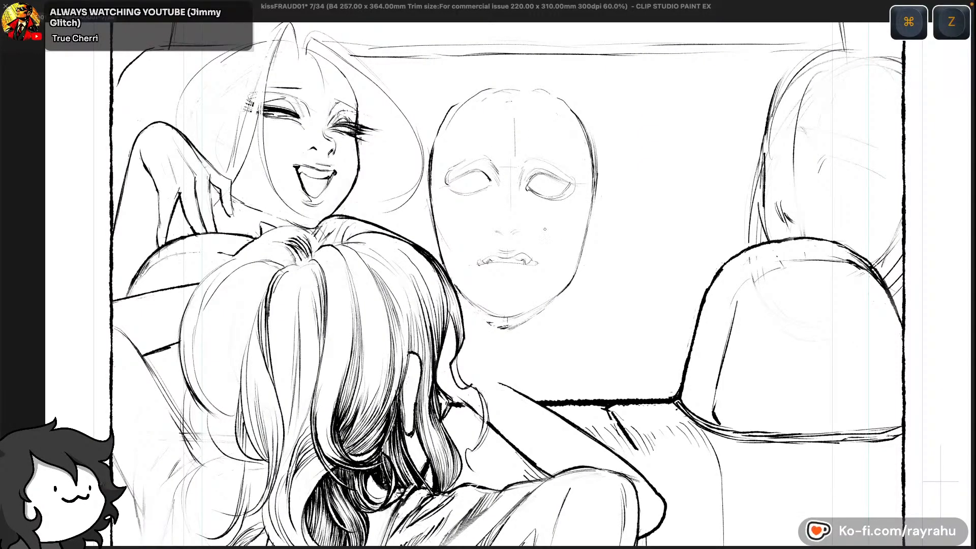
Define the inner corner of the flipped face's left-hand eye to match the other eye, undoing unwanted strokes
{"action": "key", "text": "super+z"}
{"action": "key", "text": "super+z"}
{"action": "key", "text": "super+z"}
{"action": "key", "text": "super+z"}
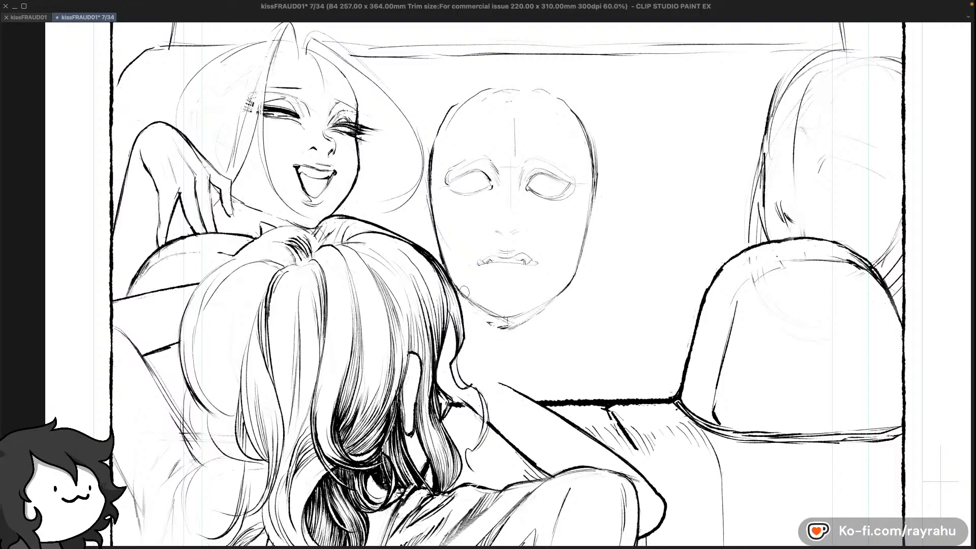
Erase and redraw the middle face's lower jaw and chin outline, undoing the unwanted stroke
{"action": "key", "text": "c"}
{"action": "key", "text": "z"}
{"action": "key", "text": "c"}
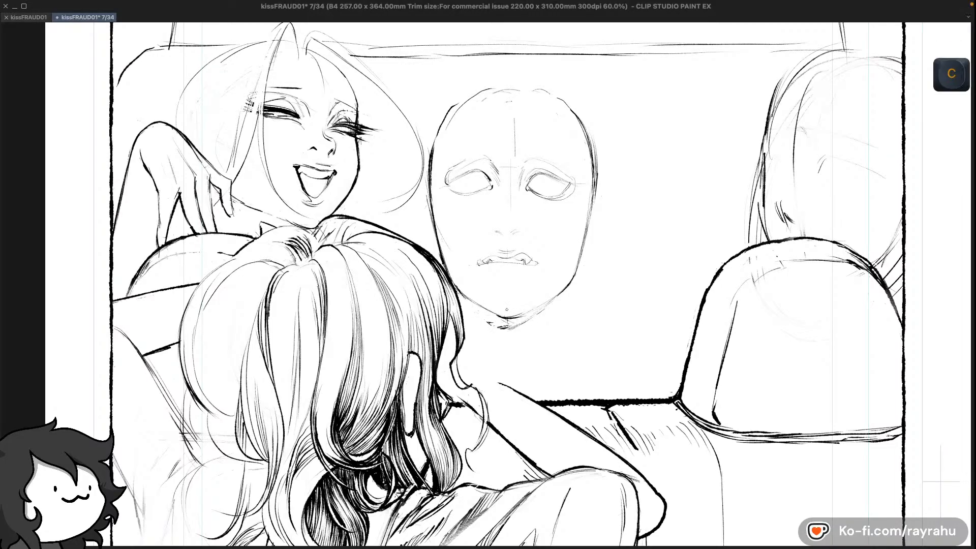
{"action": "key", "text": "super+z"}
{"action": "key", "text": "c"}
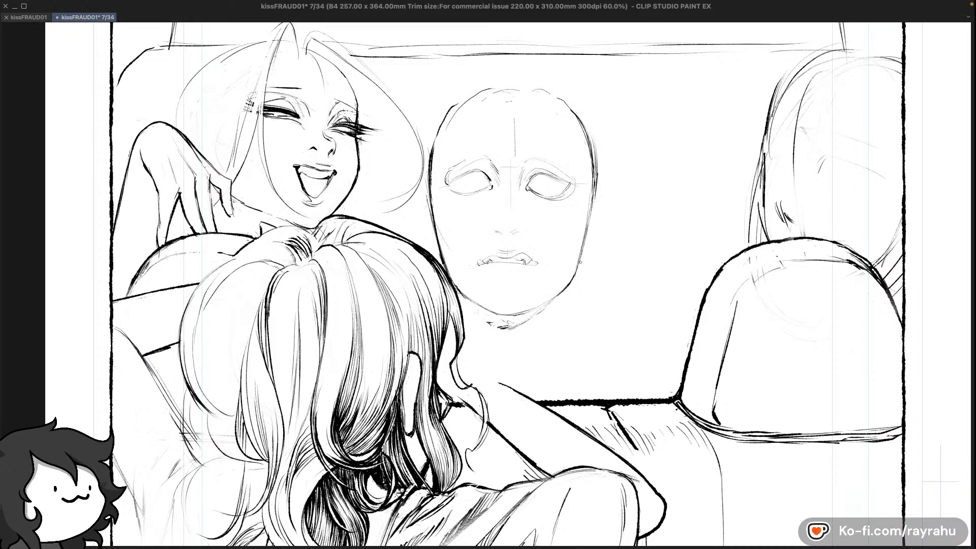
Save the page and try a dark accent on the outer corner of the middle face's left-hand eye, undoing the stroke
{"action": "key", "text": "super+s"}
{"action": "key", "text": "c"}
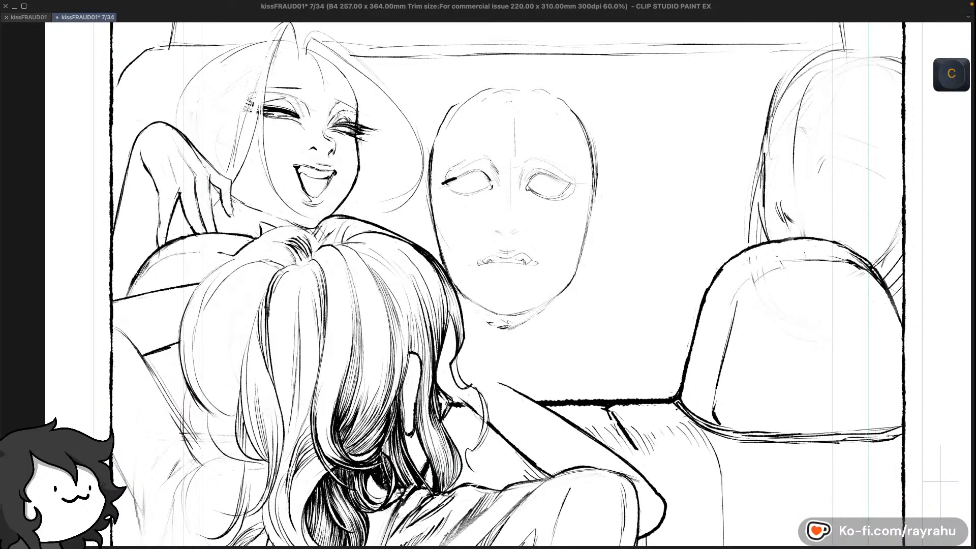
{"action": "key", "text": "super+z"}
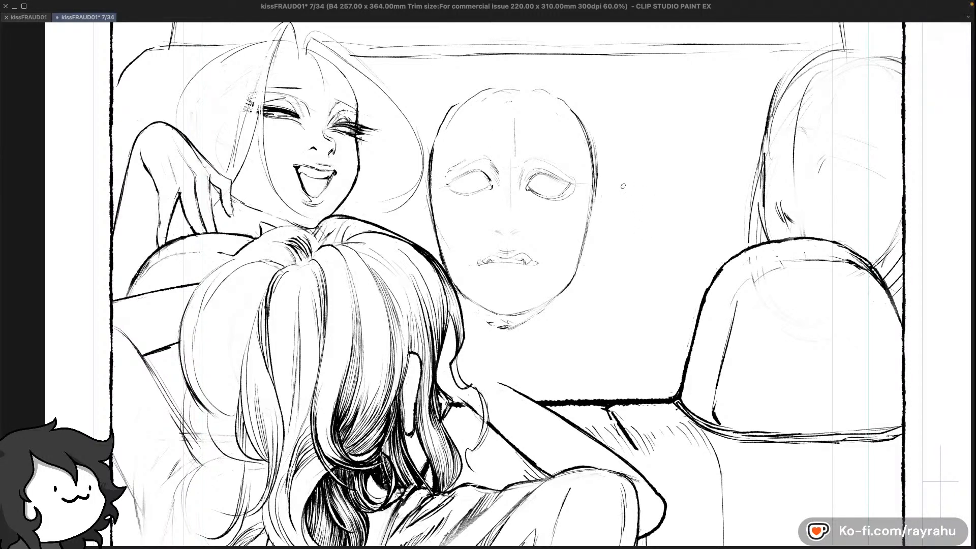
Refine the upper lid and inner corner of the middle face's left-hand eye, undoing unwanted strokes, and flip the canvas view horizontally
{"action": "left_click_drag", "start_coordinate": [542, 174], "coordinate": [541, 175]}
{"action": "key", "text": "c"}
{"action": "left_click_drag", "start_coordinate": [537, 170], "coordinate": [533, 179]}
{"action": "key", "text": "super+z"}
{"action": "key", "text": "super+z"}
{"action": "key", "text": "super+z"}
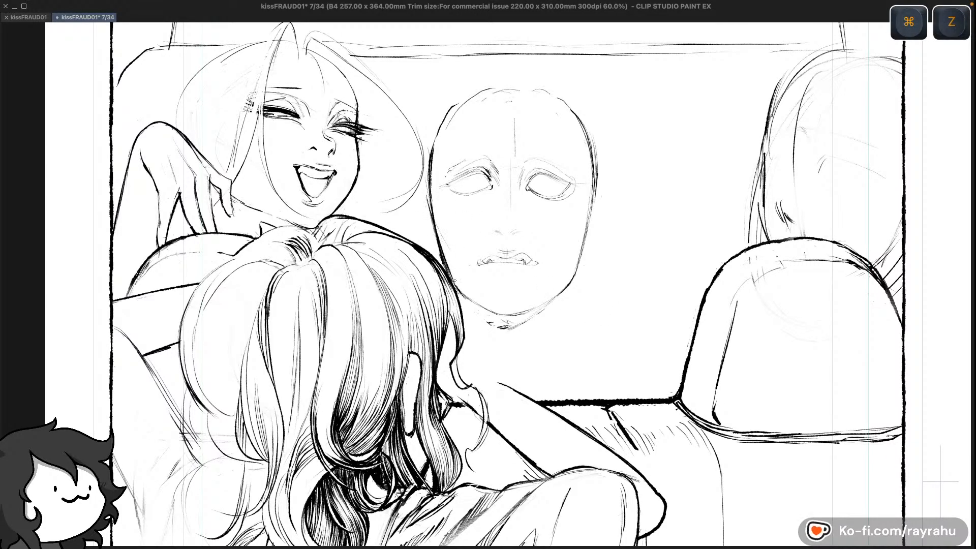
{"action": "key", "text": "super+z"}
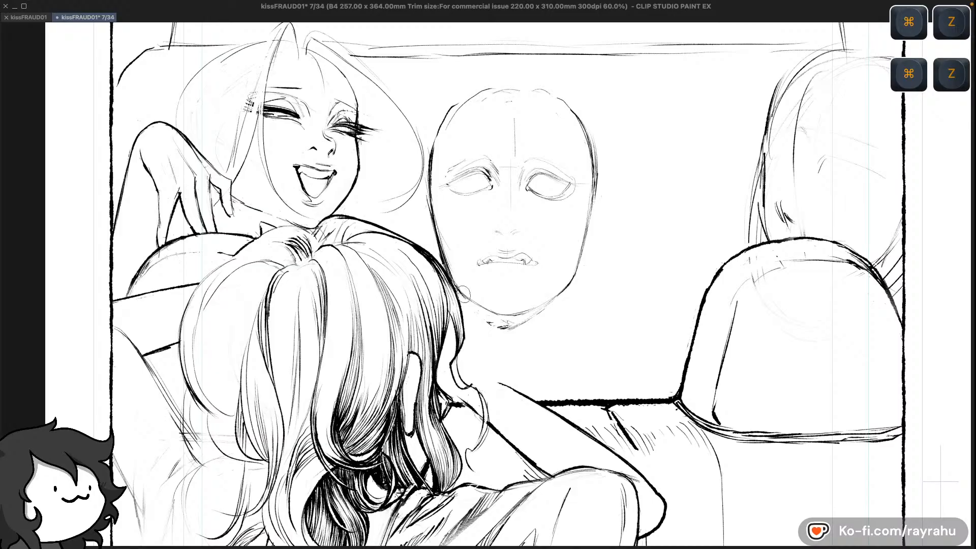
{"action": "key", "text": "c"}
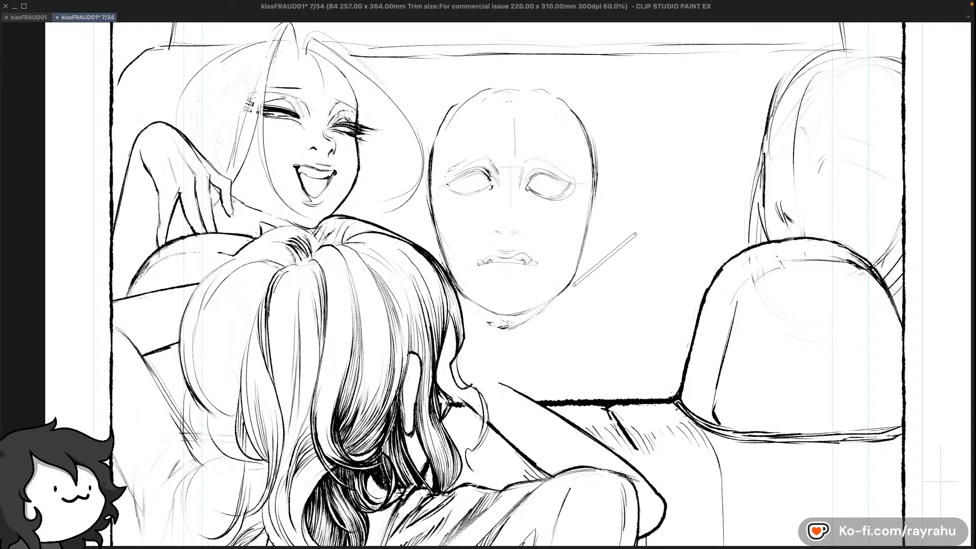
{"action": "key", "text": "shift+0"}
{"action": "key", "text": "shift+minus"}
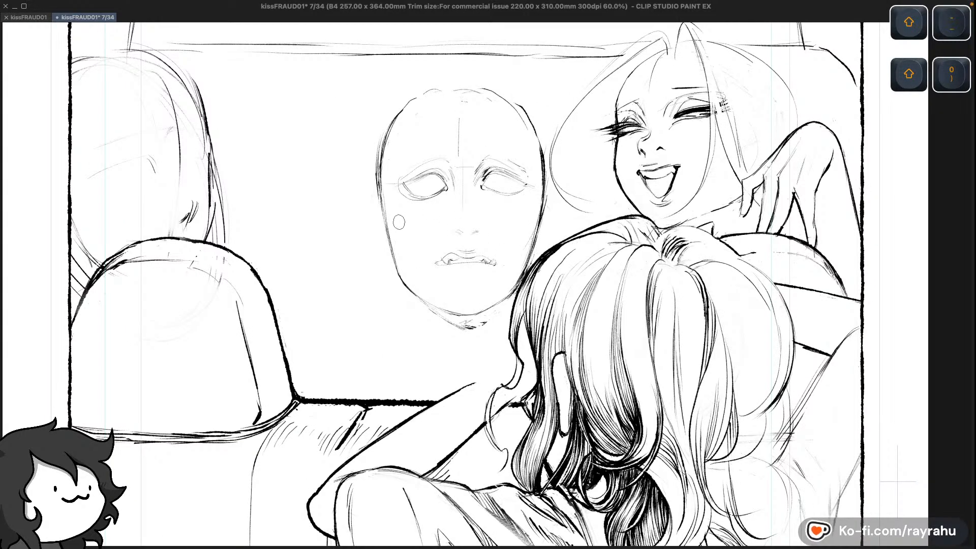
Sketch light fold lines around the inner eye corners and nose of the unfinished central face, undoing stray strokes
{"action": "key", "text": "c"}
{"action": "key", "text": "super+z"}
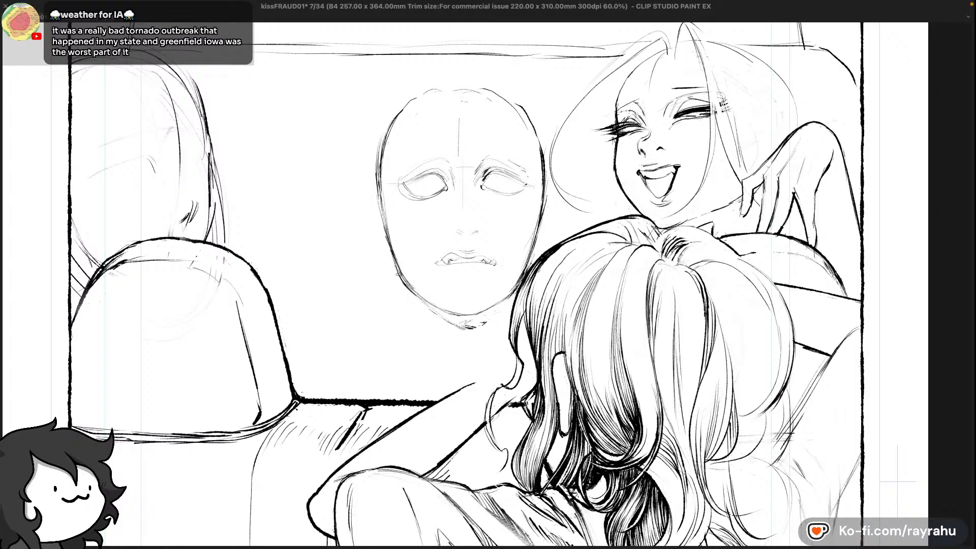
{"action": "key", "text": "c"}
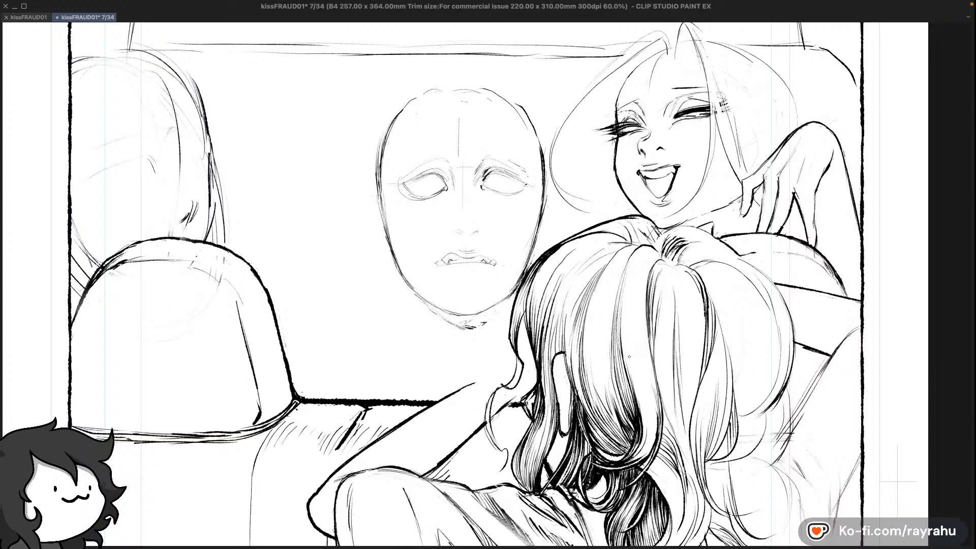
{"action": "key", "text": "c"}
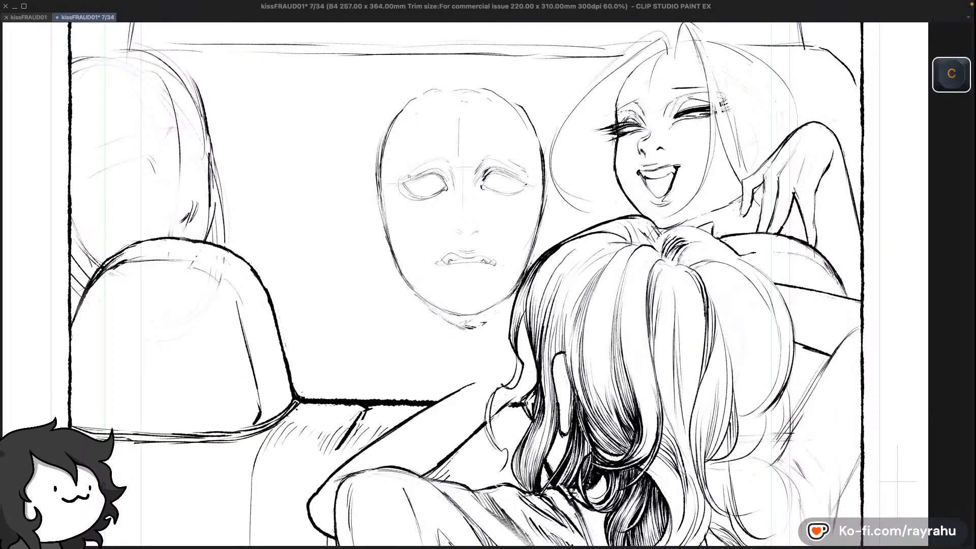
{"action": "key", "text": "super+z"}
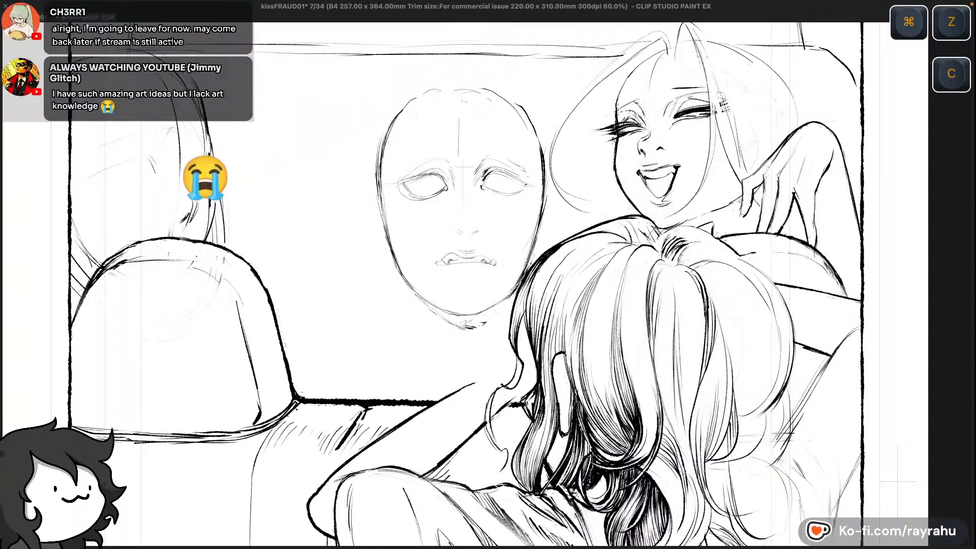
{"action": "key", "text": "super+z"}
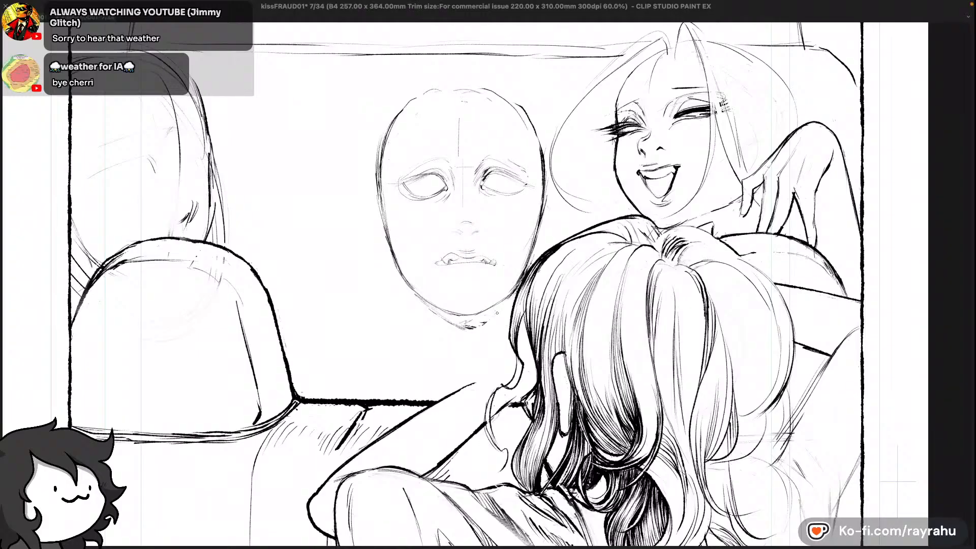
{"action": "key", "text": "super+z"}
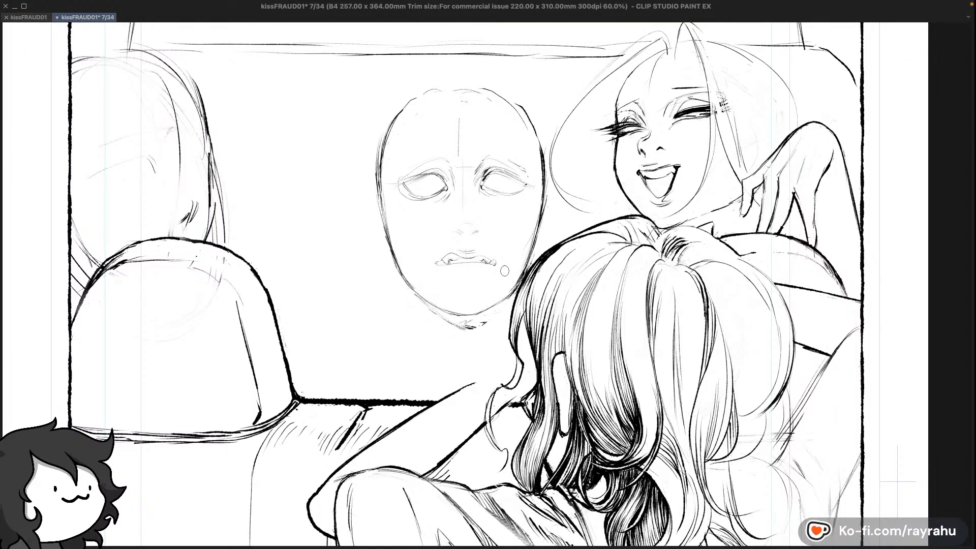
Clean up and redraw both corners of the central face's mouth, undoing the strokes that miss
{"action": "left_click_drag", "start_coordinate": [445, 260], "coordinate": [438, 264]}
{"action": "key", "text": "super+z"}
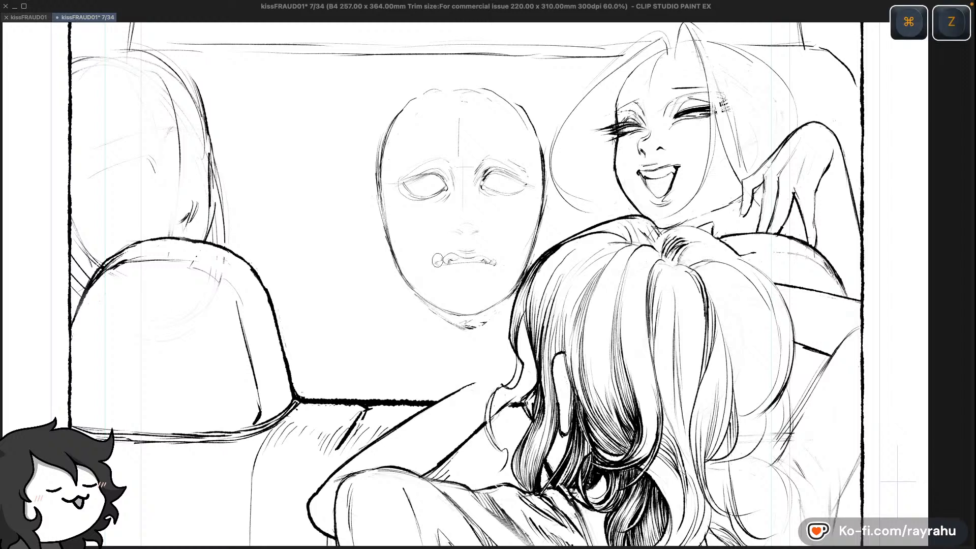
{"action": "key", "text": "super+z"}
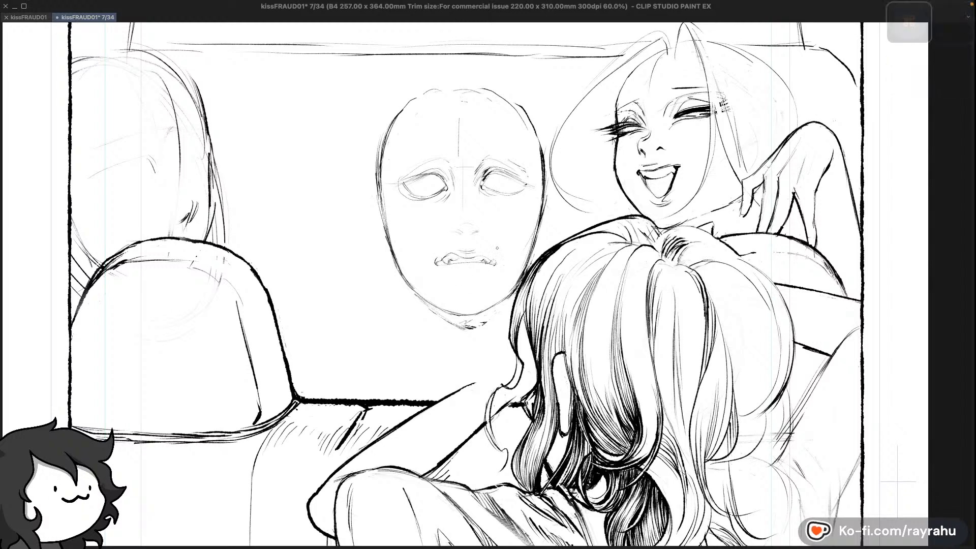
{"action": "key", "text": "super+z"}
{"action": "key", "text": "super+z"}
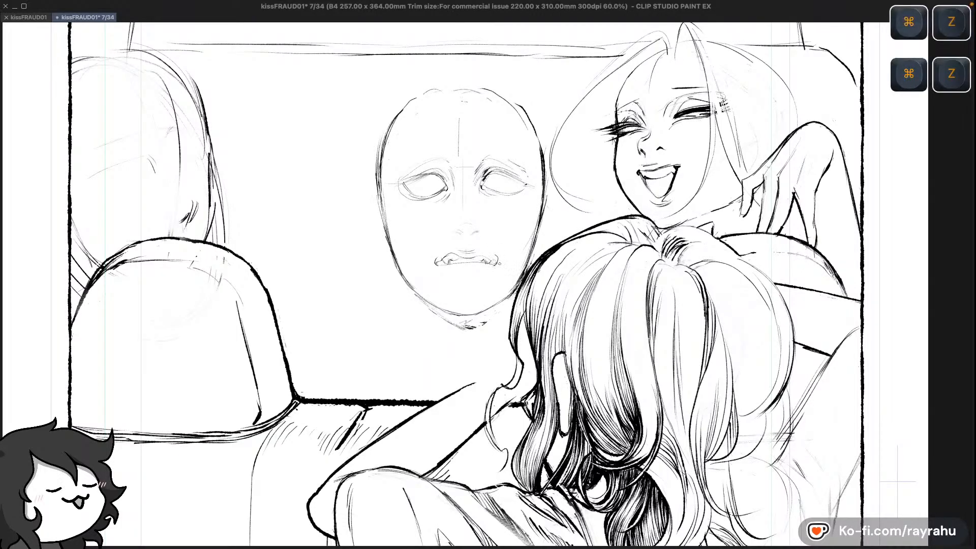
{"action": "key", "text": "super+z"}
{"action": "key", "text": "super+z"}
{"action": "key", "text": "super+z"}
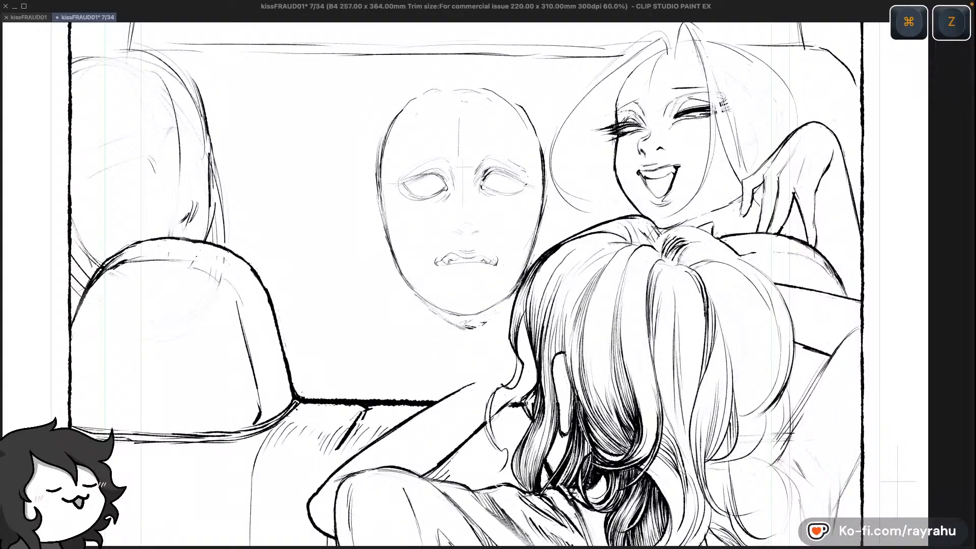
Try light strokes on the central face's forehead and around its left eye, undoing each attempt
{"action": "key", "text": "super"}
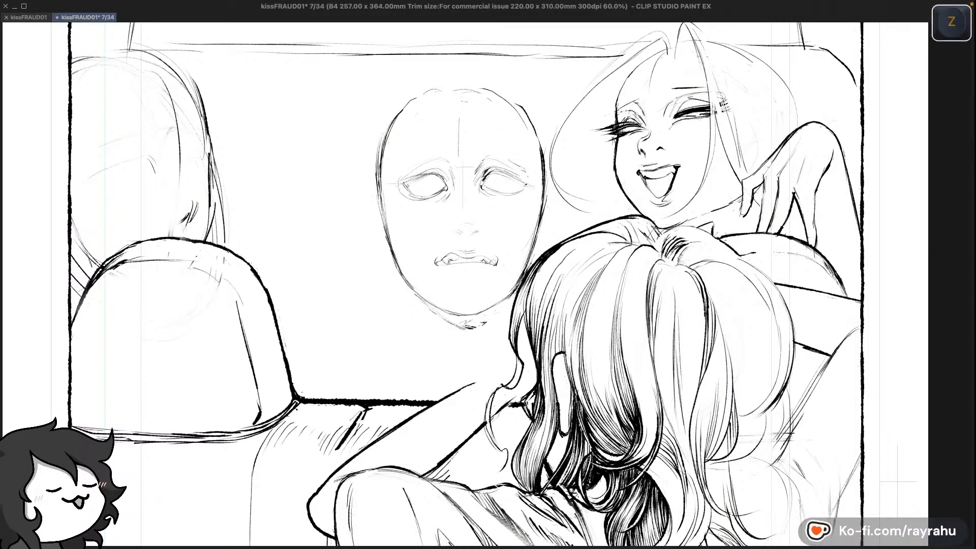
{"action": "key", "text": "super+z"}
{"action": "key", "text": "super+z"}
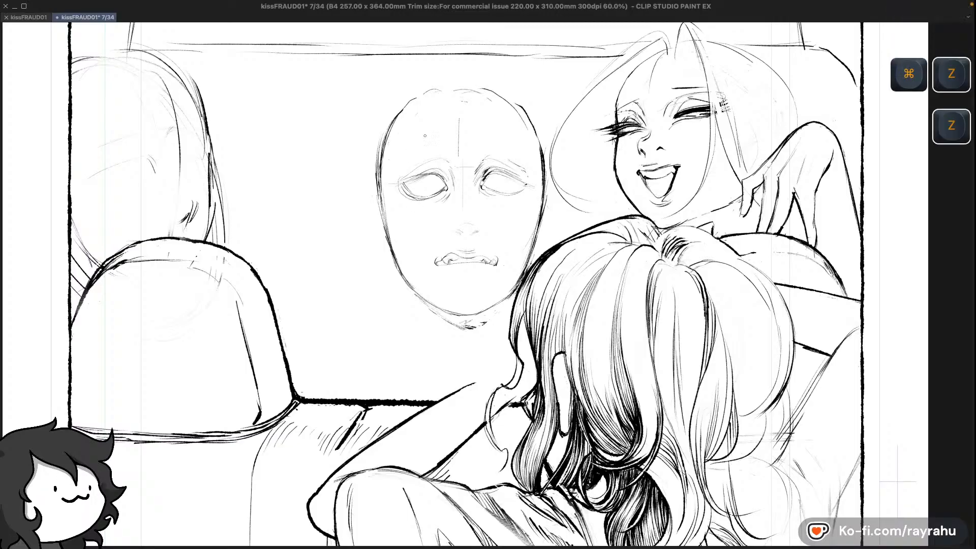
{"action": "key", "text": "super+z"}
{"action": "key", "text": "super+z"}
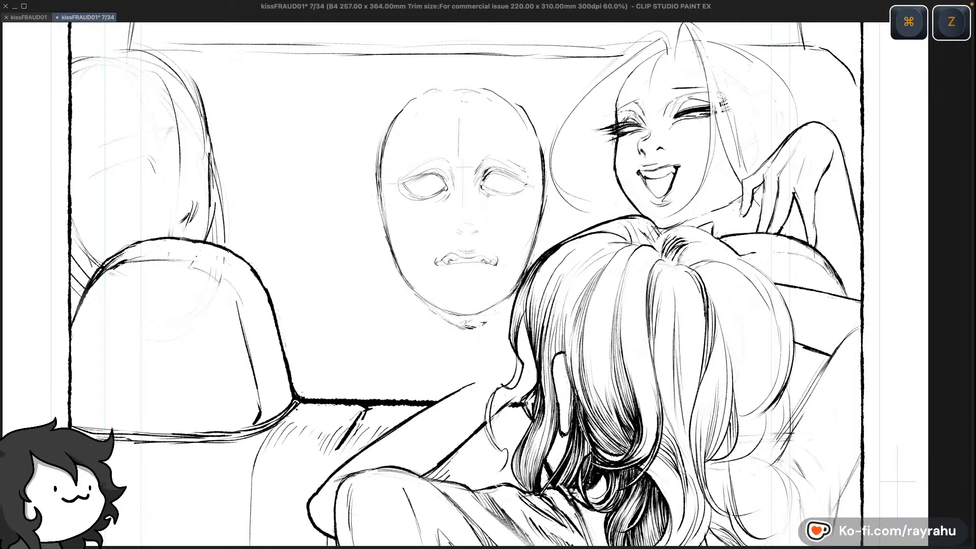
{"action": "key", "text": "super+z"}
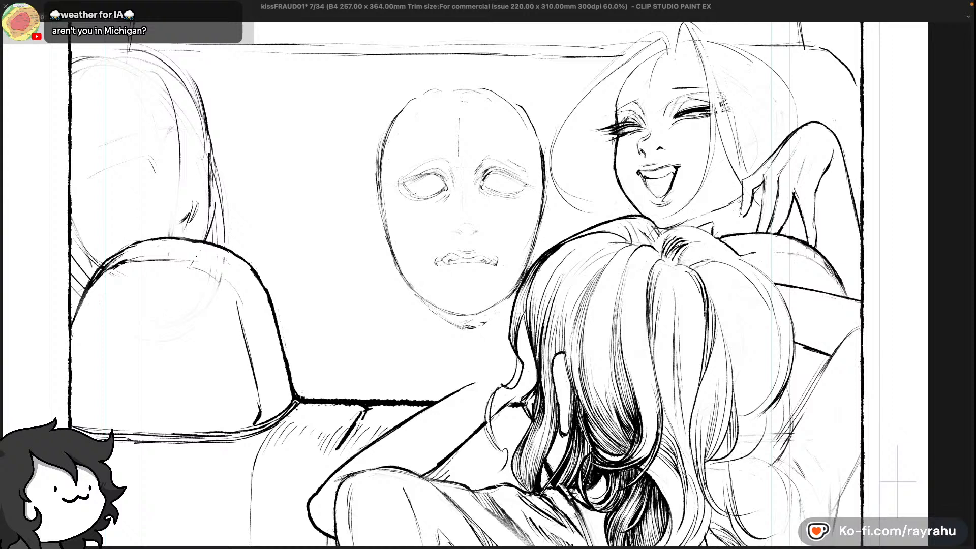
{"action": "key", "text": "super+z"}
{"action": "key", "text": "super+z"}
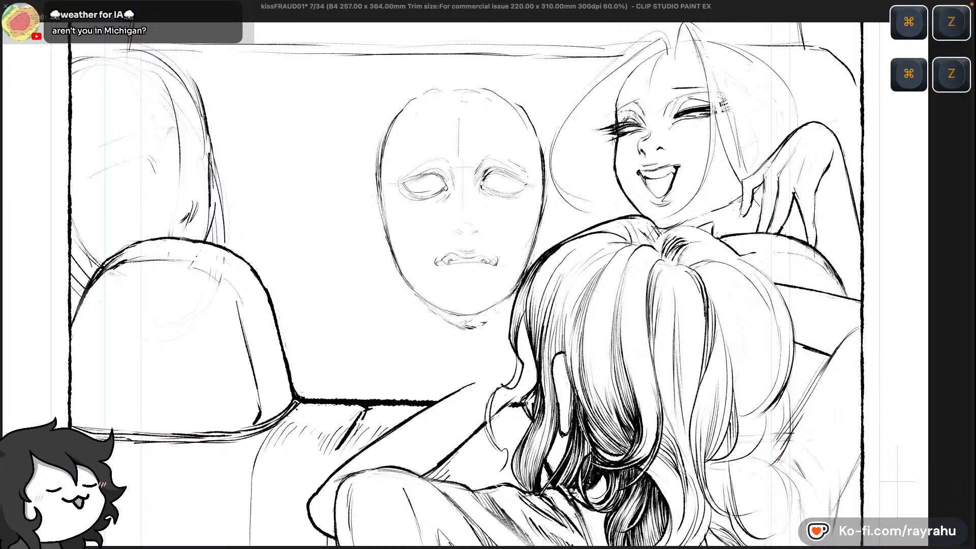
Rework the inner corner and lid lines of the central face's left eye, undoing unwanted strokes
{"action": "key", "text": "super+z"}
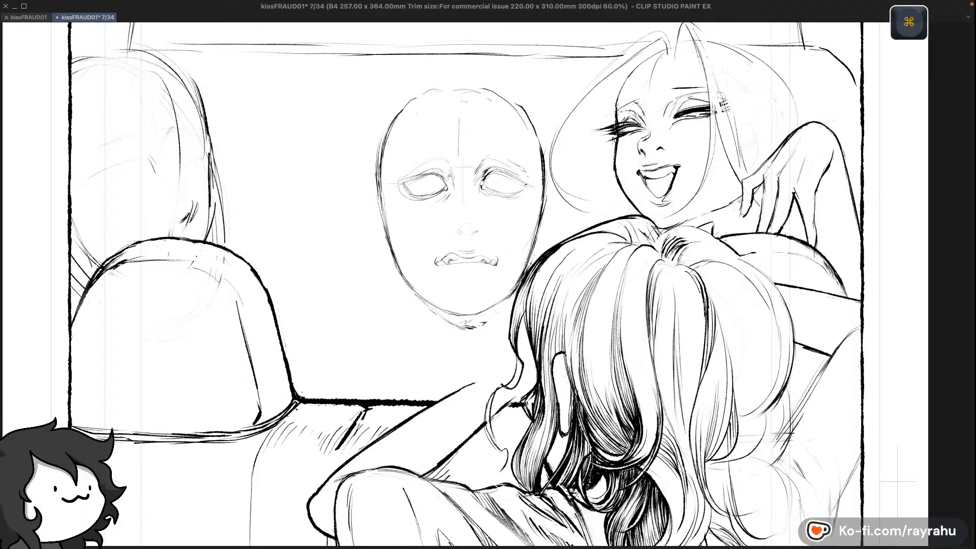
{"action": "key", "text": "super+z"}
{"action": "key", "text": "super+z"}
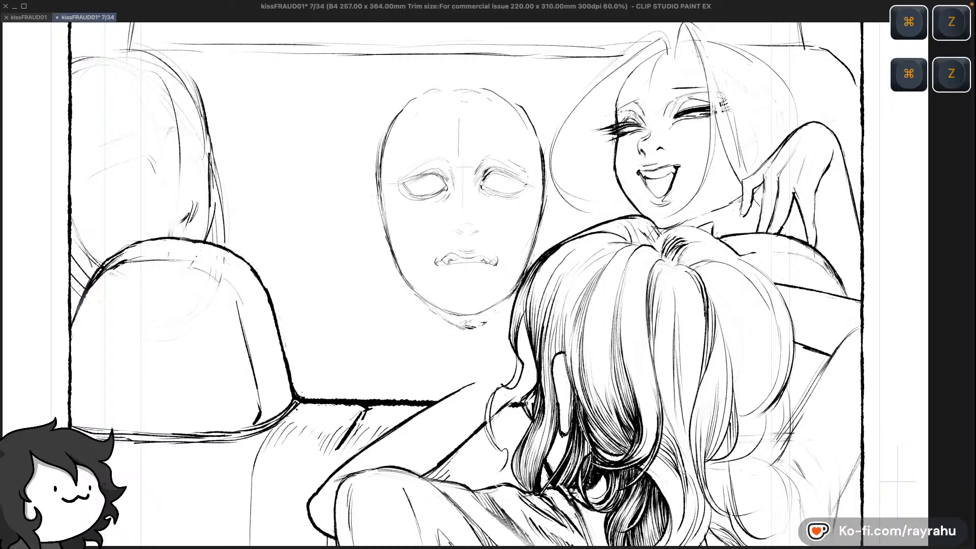
{"action": "left_click_drag", "start_coordinate": [442, 170], "coordinate": [450, 183]}
{"action": "key", "text": "super+z"}
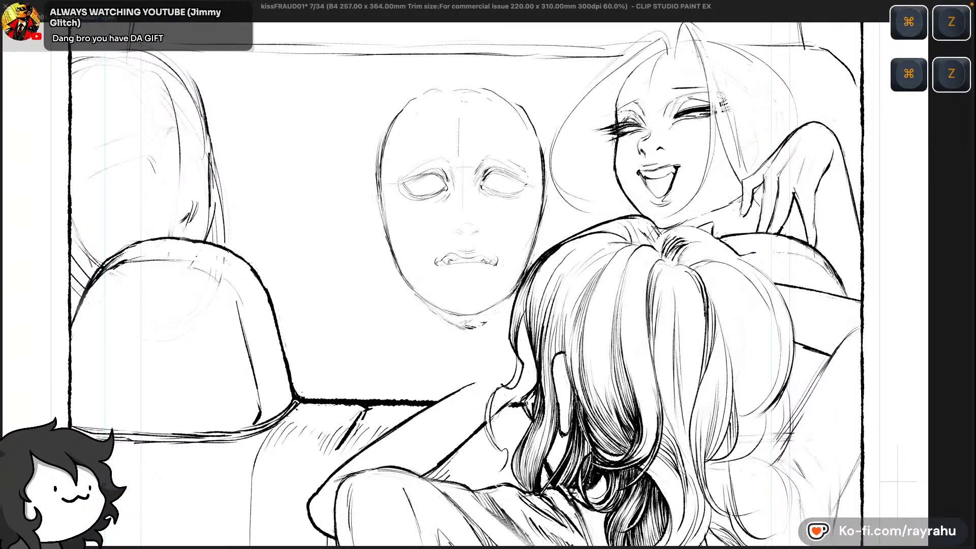
{"action": "key", "text": "super+z"}
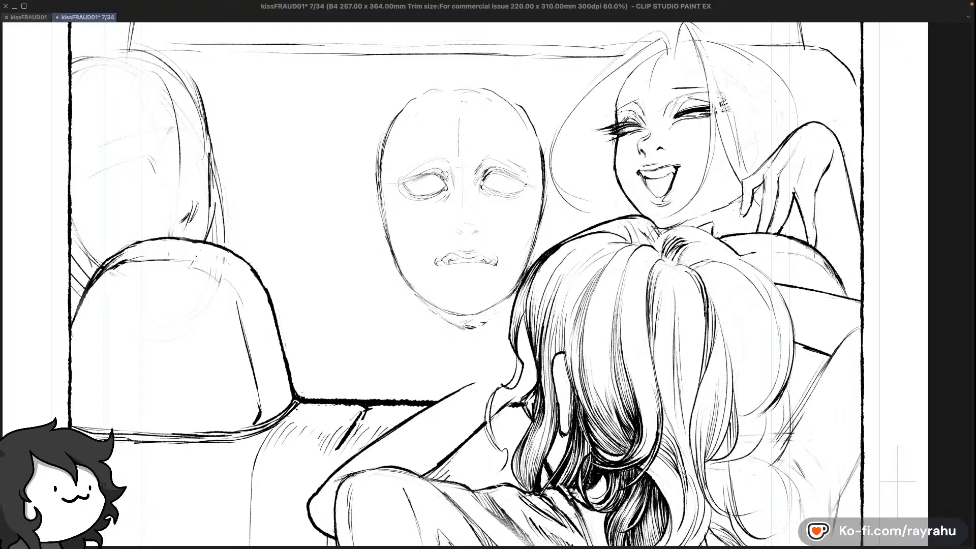
{"action": "key", "text": "super+z"}
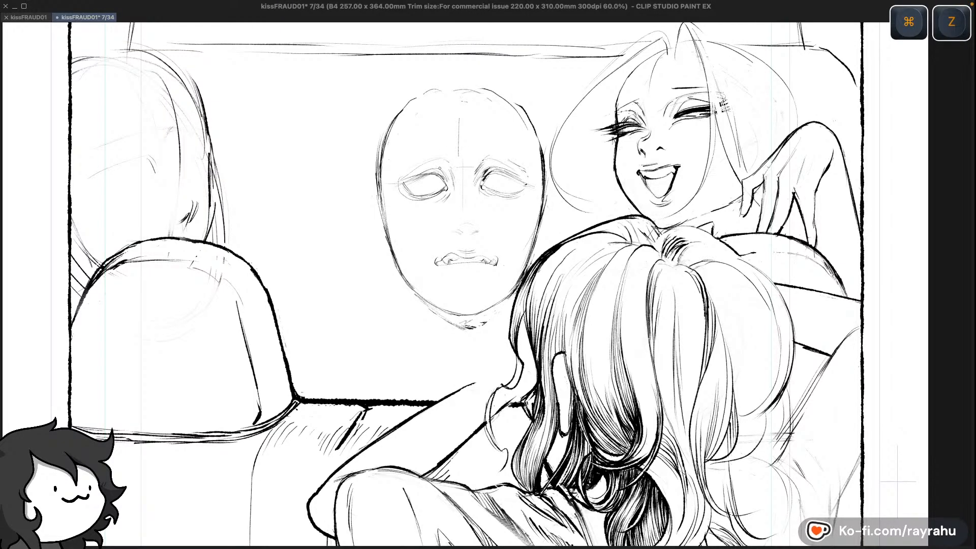
{"action": "key", "text": "super+z"}
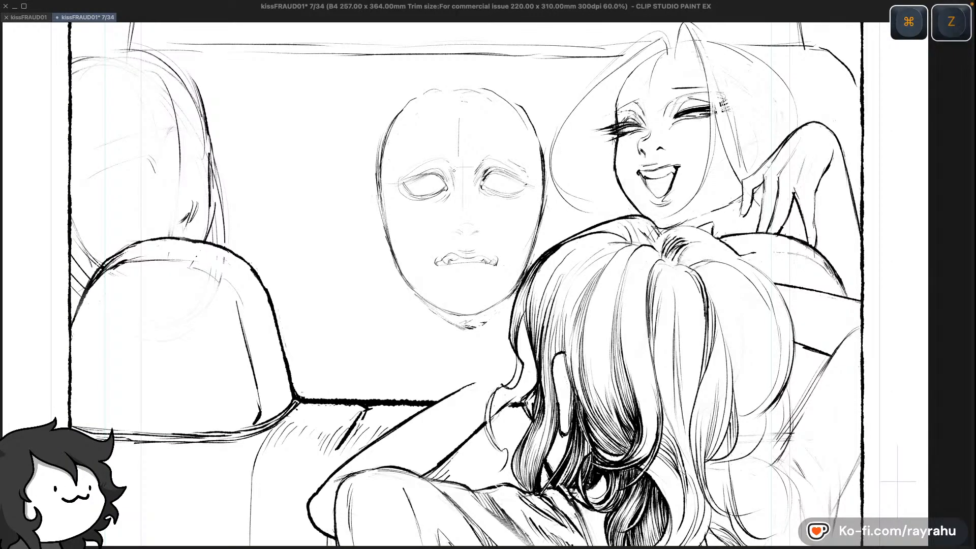
{"action": "key", "text": "super+z"}
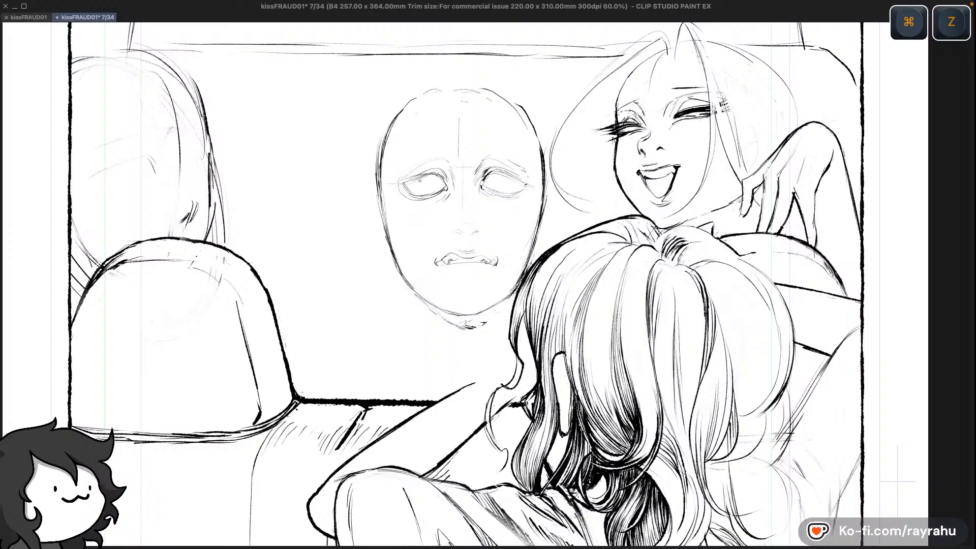
Try new strokes on the left eye's outer lower lid and across the nose bridge, undoing them
{"action": "key", "text": "super+z"}
{"action": "key", "text": "super+z"}
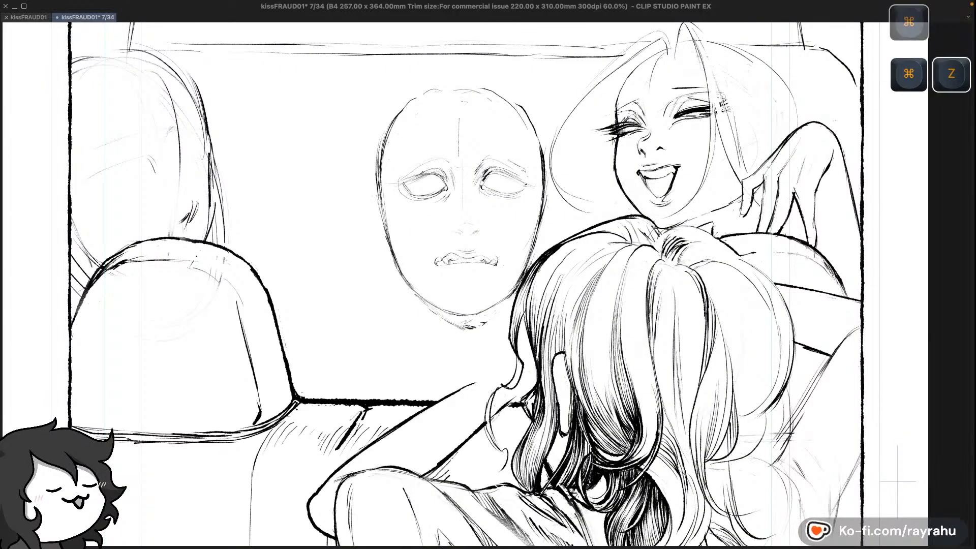
{"action": "key", "text": "super+z"}
{"action": "key", "text": "super+z"}
{"action": "key", "text": "super+z"}
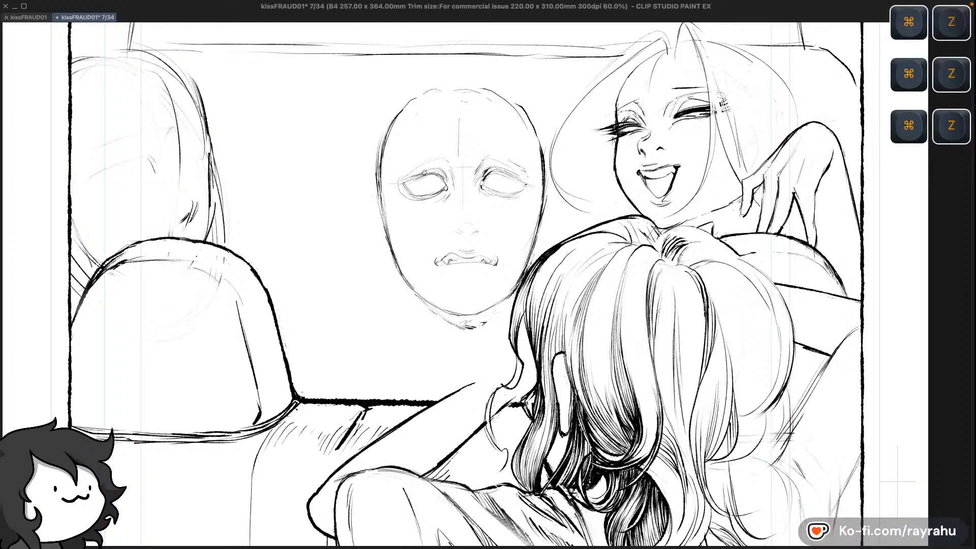
{"action": "key", "text": "super+z"}
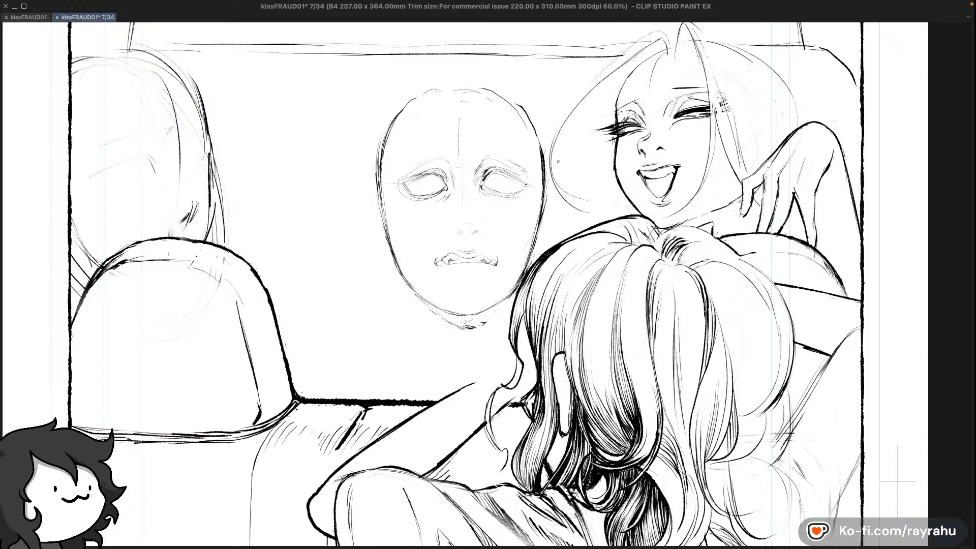
{"action": "key", "text": "super+z"}
{"action": "left_click_drag", "start_coordinate": [400, 183], "coordinate": [414, 196]}
{"action": "key", "text": "super+z"}
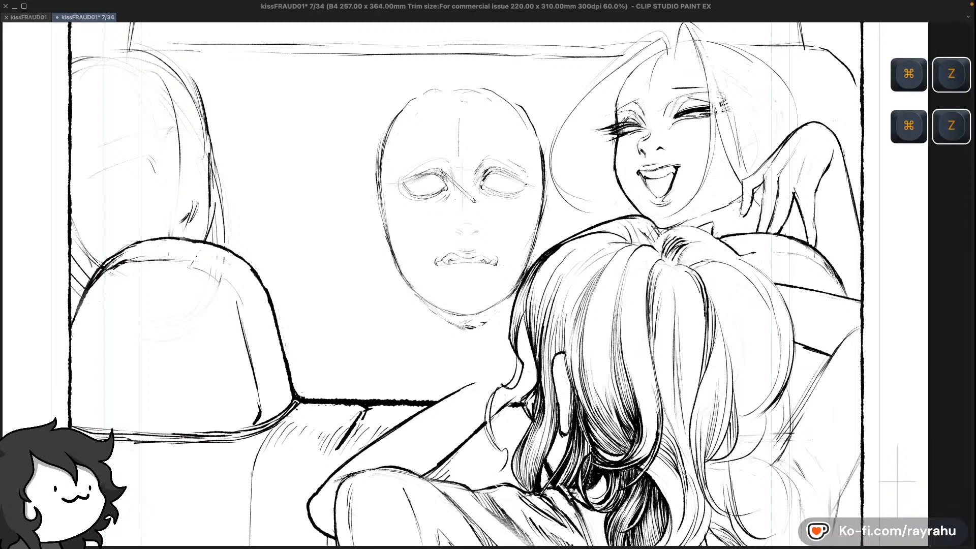
Flip the canvas view horizontally and test corrections on the outer corner of the eye nearest the laughing woman
{"action": "key", "text": "shift+minus"}
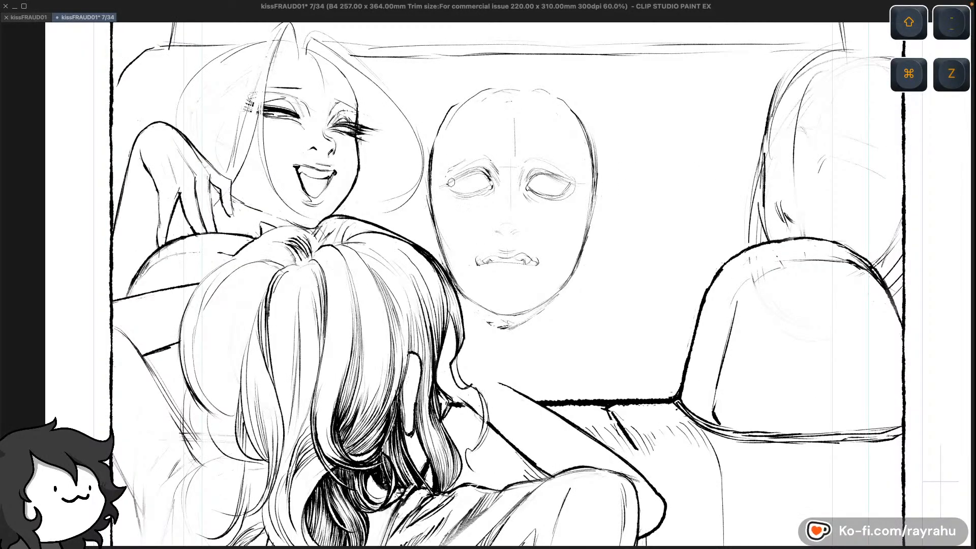
{"action": "key", "text": "super+z"}
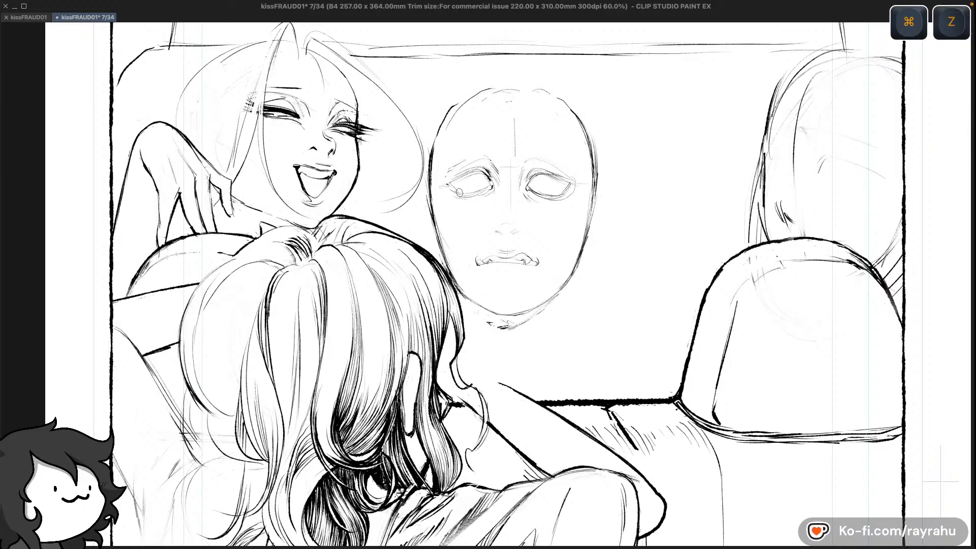
{"action": "key", "text": "super+z"}
{"action": "key", "text": "super+z"}
{"action": "key", "text": "super+z"}
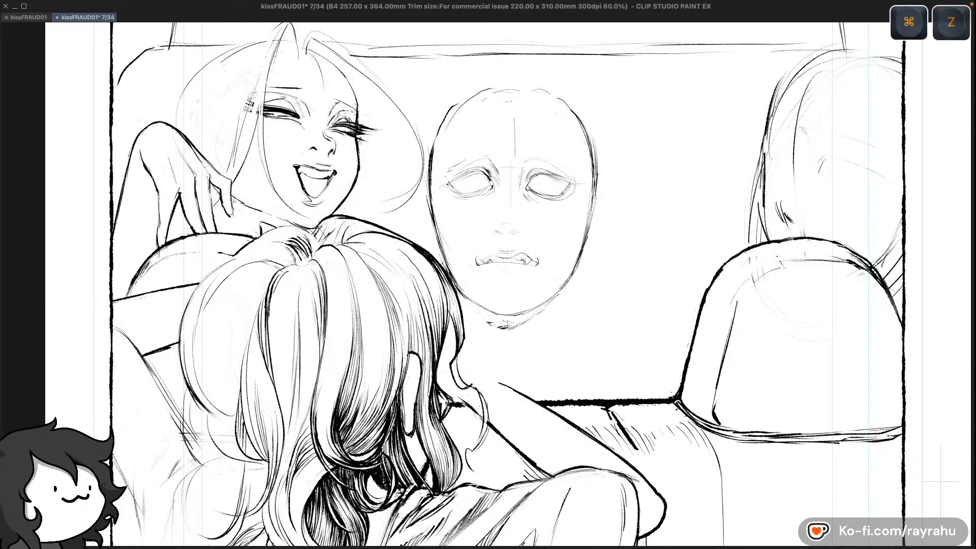
{"action": "key", "text": "super+z"}
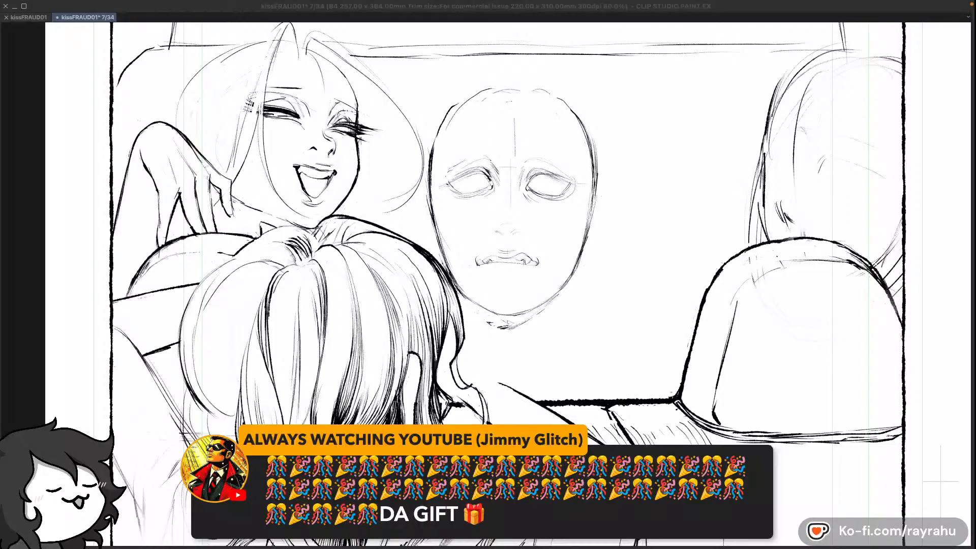
Refine the upper lid and outer corner of the central face's eye nearest the laughing woman, undoing missed strokes
{"action": "left_click_drag", "start_coordinate": [447, 183], "coordinate": [479, 172]}
{"action": "key", "text": "super+z"}
{"action": "key", "text": "super+z"}
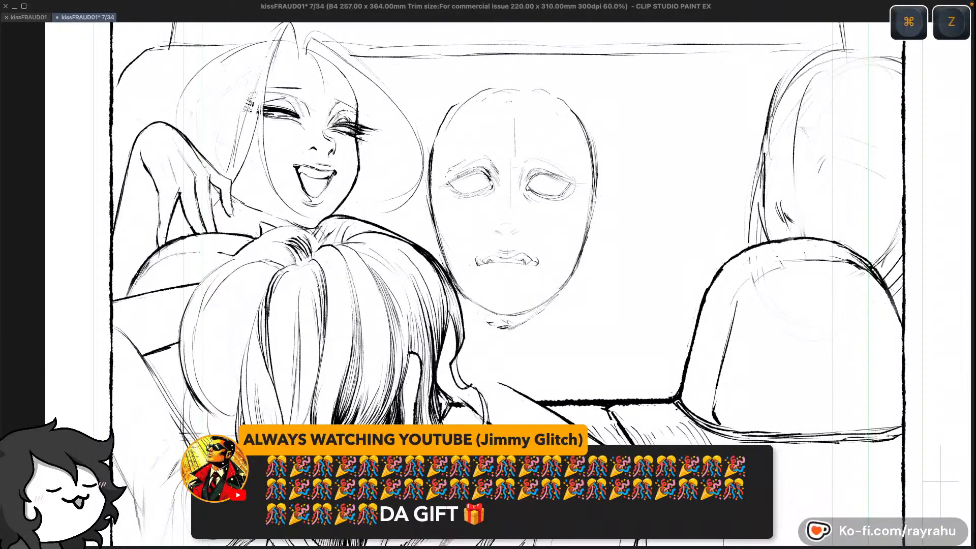
{"action": "key", "text": "super+z"}
{"action": "key", "text": "super+z"}
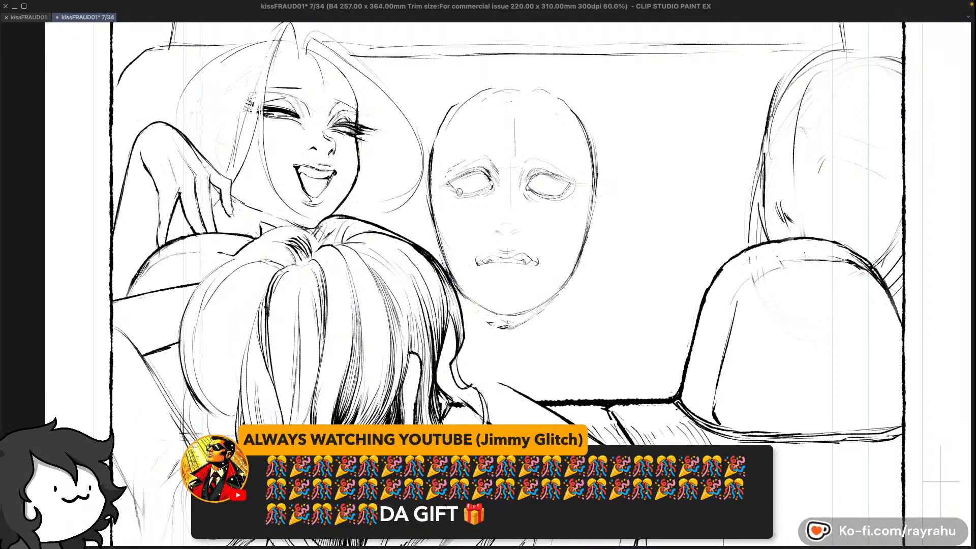
{"action": "key", "text": "super+z"}
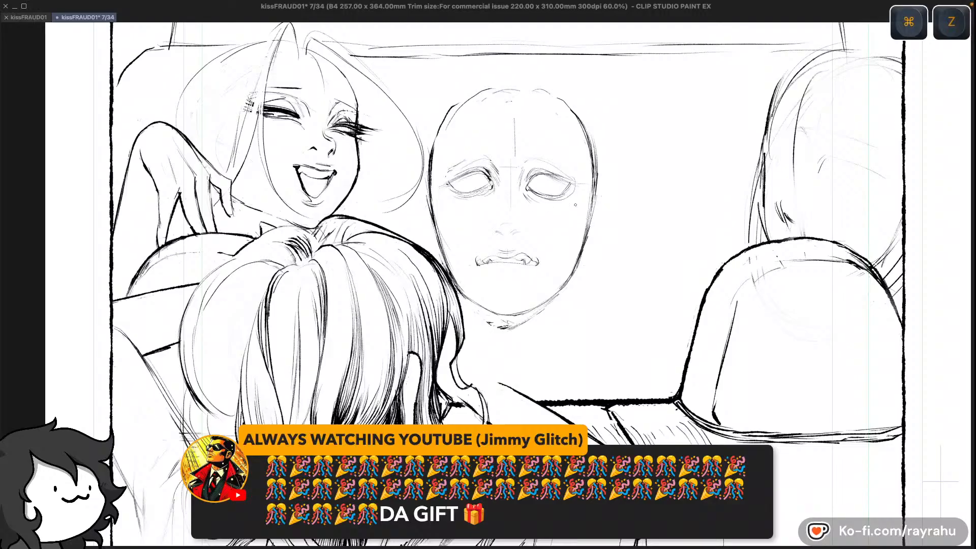
{"action": "key", "text": "super+z"}
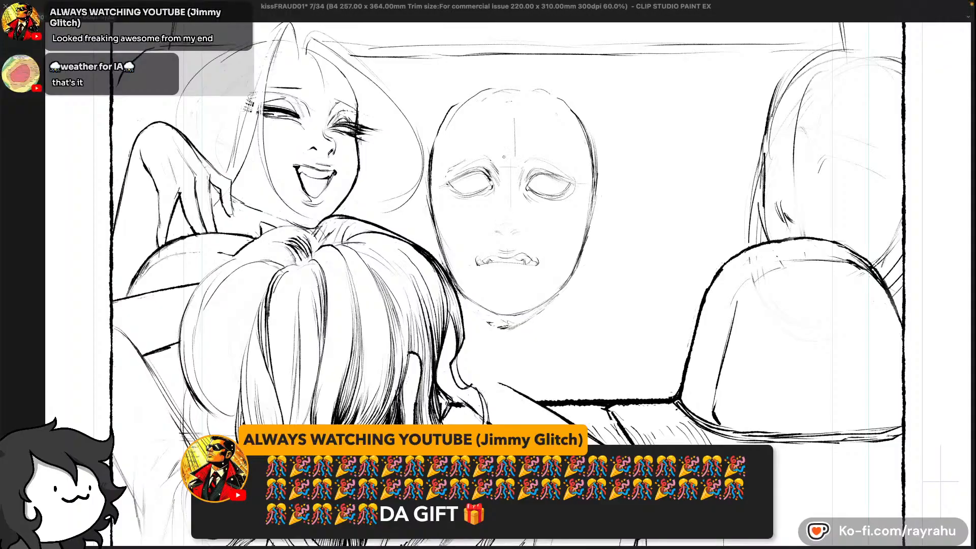
{"action": "key", "text": "c"}
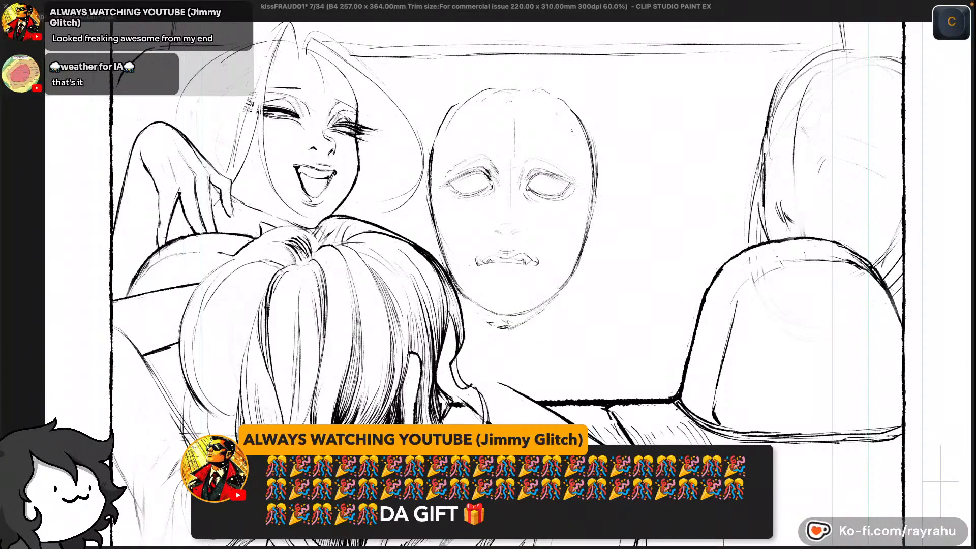
Rework the inner brow lines above the central face's eyes, undoing missed strokes, and flip the canvas view back horizontally
{"action": "key", "text": "super+z"}
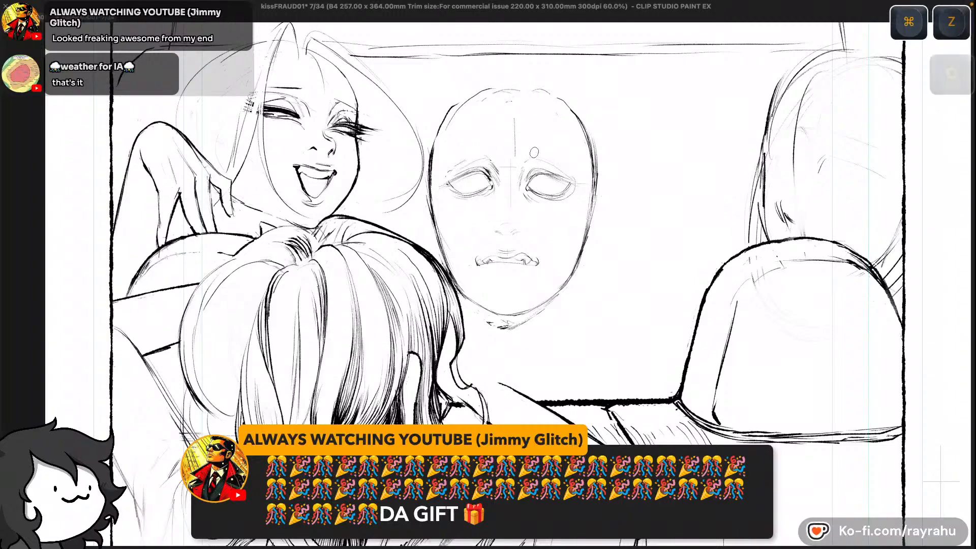
{"action": "key", "text": "super+z"}
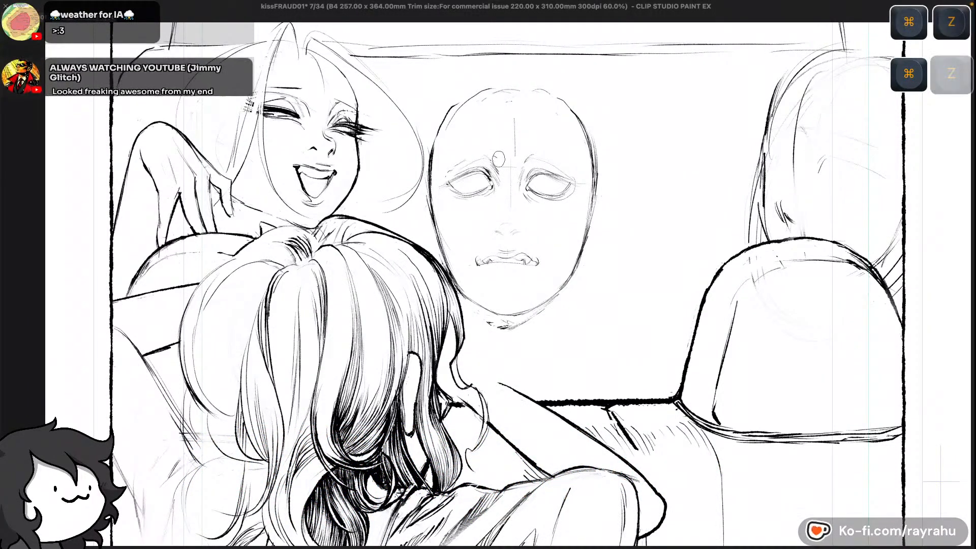
{"action": "key", "text": "super+z"}
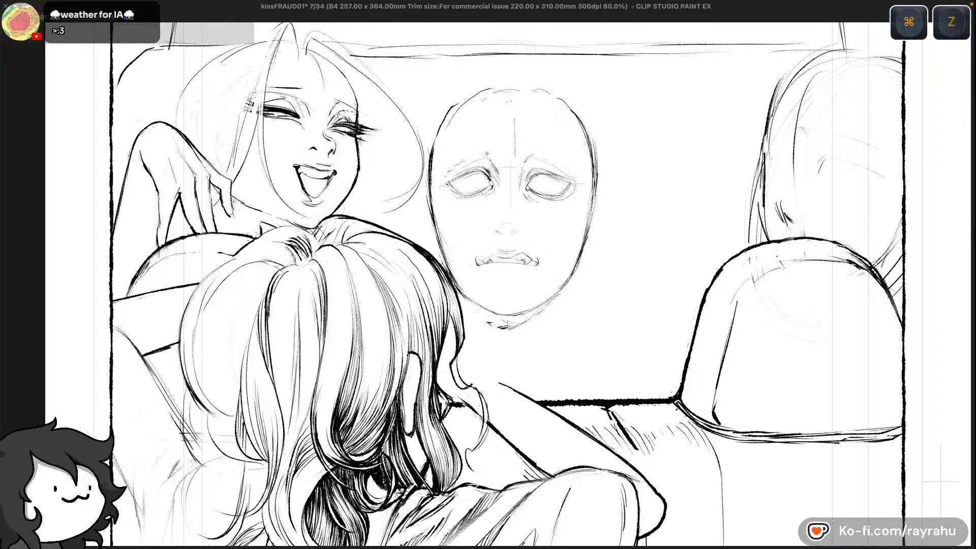
{"action": "key", "text": "super+z"}
{"action": "key", "text": "shift+minus"}
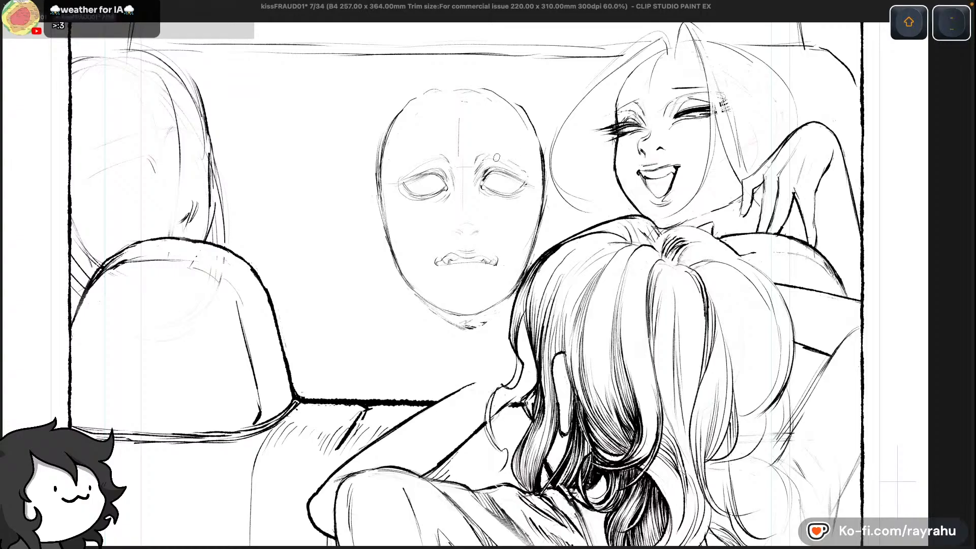
Redraw the inner brow crease above the central face's eye nearest the laughing woman, undoing missed strokes
{"action": "key", "text": "super+z"}
{"action": "key", "text": "super+z"}
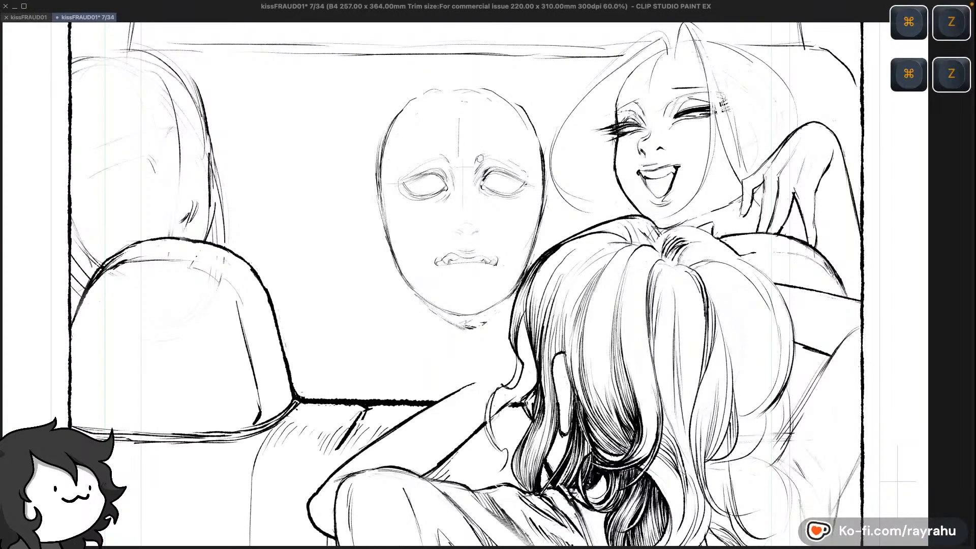
{"action": "key", "text": "super+z"}
{"action": "key", "text": "super+z"}
{"action": "key", "text": "super+z"}
{"action": "key", "text": "super+z"}
{"action": "key", "text": "super+z"}
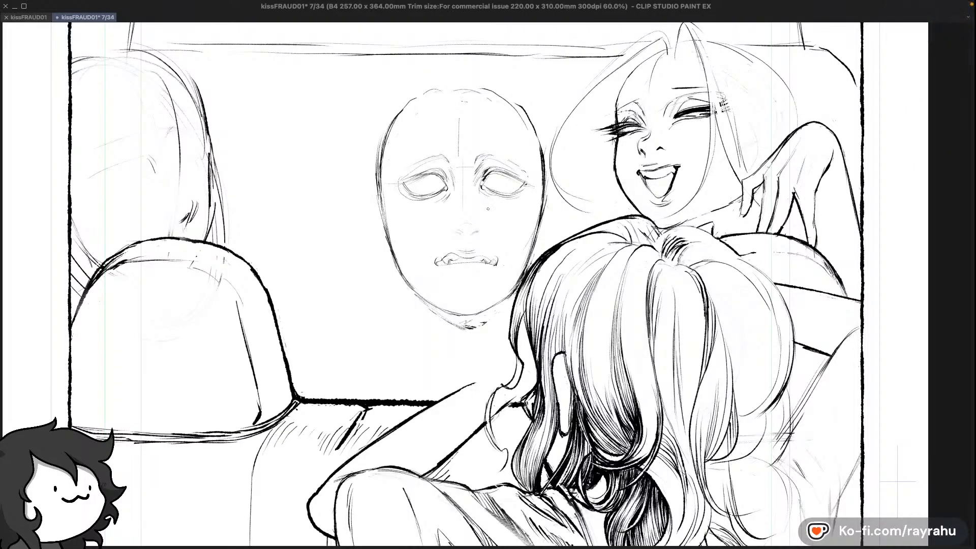
Save the page and touch up the upper lid of the central face's eye farthest from the laughing woman
{"action": "key", "text": "c"}
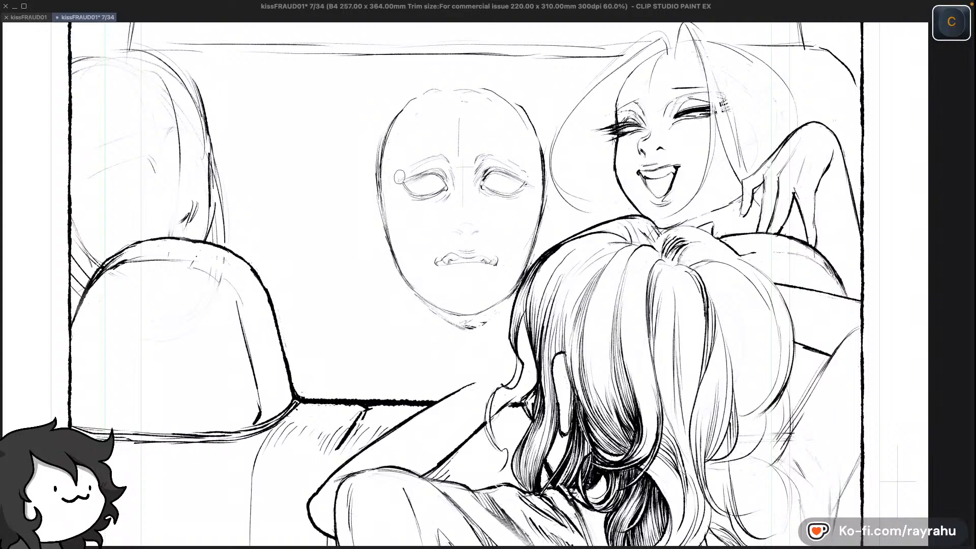
{"action": "key", "text": "ctrl+s"}
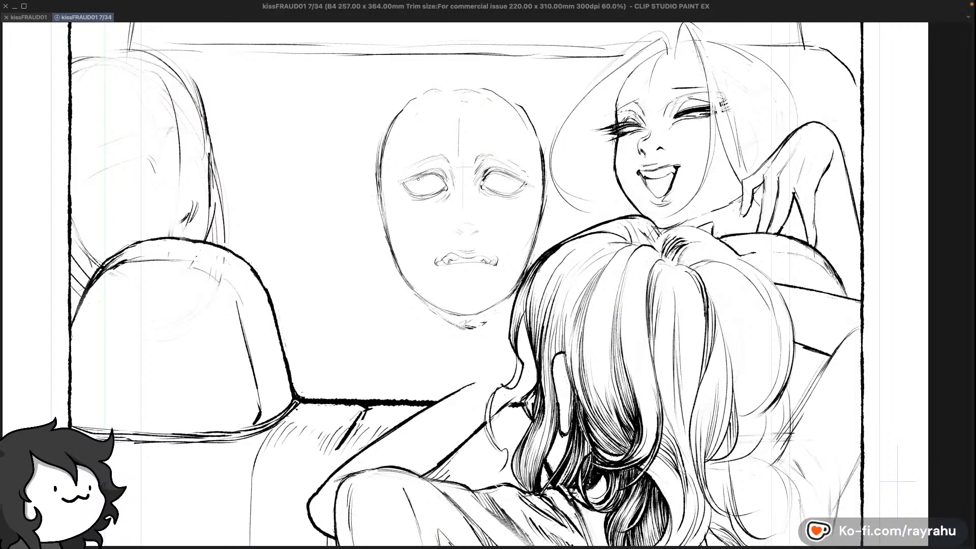
{"action": "left_click_drag", "start_coordinate": [413, 181], "coordinate": [432, 174]}
{"action": "key", "text": "c"}
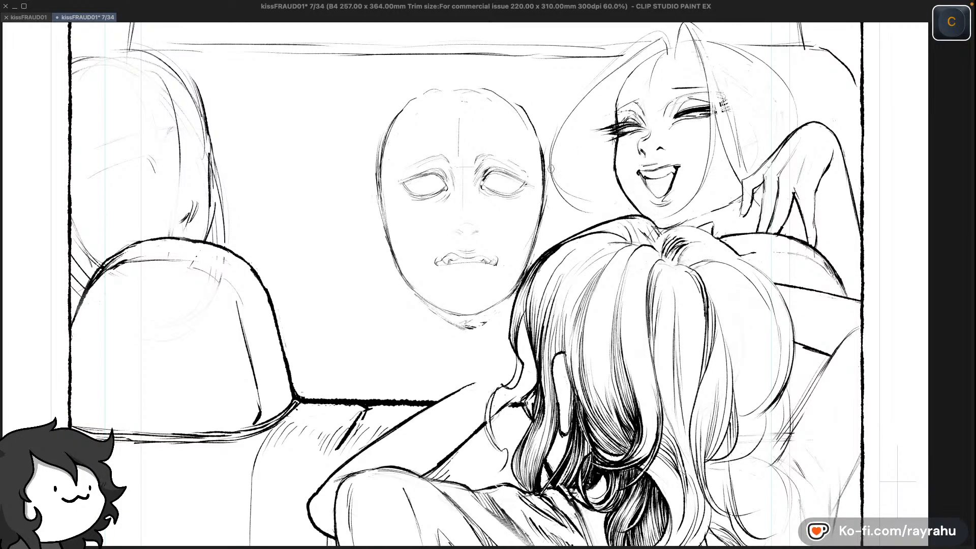
{"action": "key", "text": "c"}
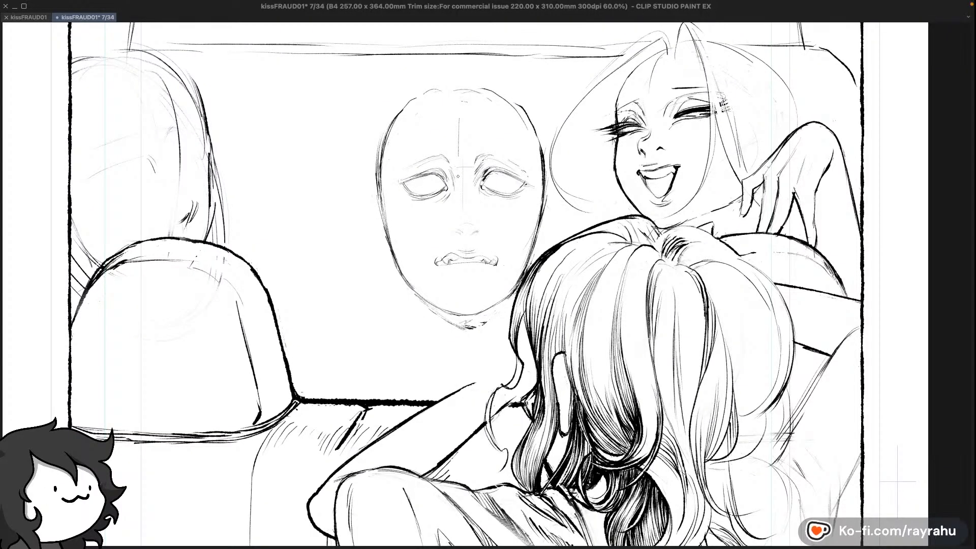
Try new strokes between the central face's brows and along the nose bridge, undoing them
{"action": "key", "text": "c"}
{"action": "key", "text": "super+z"}
{"action": "key", "text": "super+z"}
{"action": "key", "text": "super+z"}
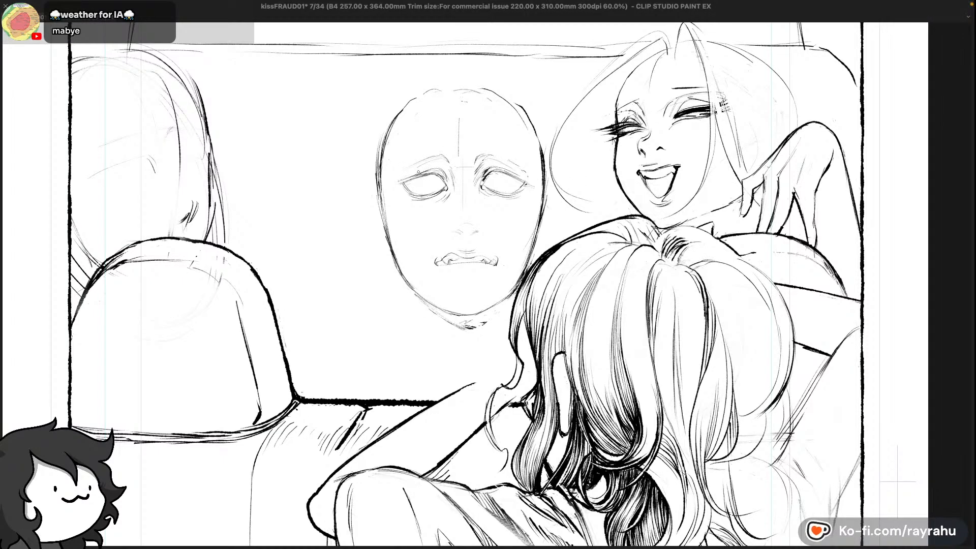
{"action": "key", "text": "super+z"}
{"action": "key", "text": "super+z"}
{"action": "key", "text": "super+z"}
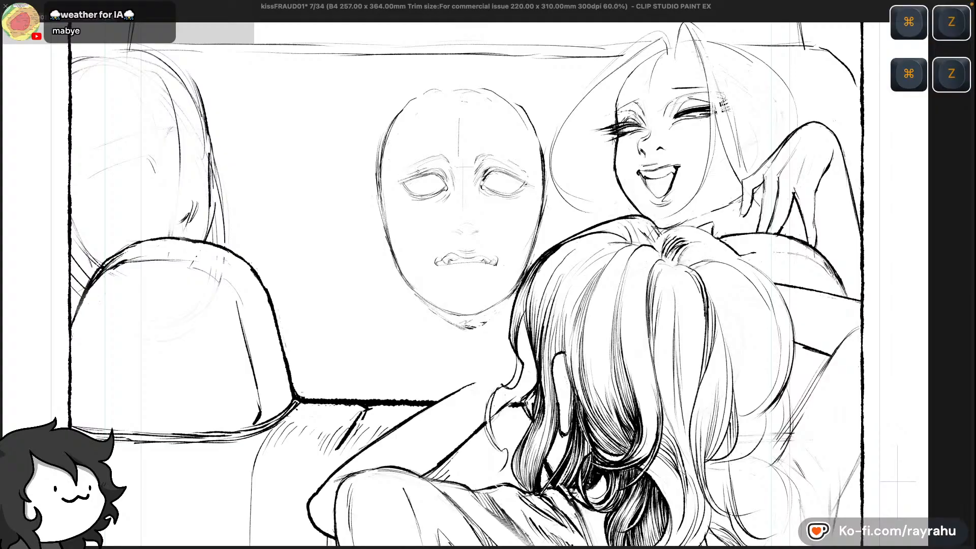
{"action": "key", "text": "super+z"}
{"action": "key", "text": "c"}
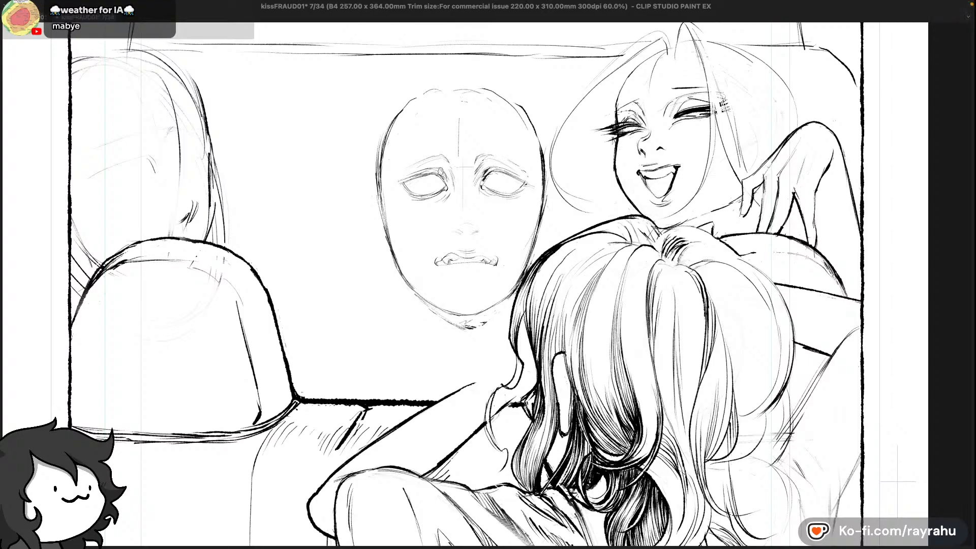
{"action": "key", "text": "super+z"}
{"action": "key", "text": "super+z"}
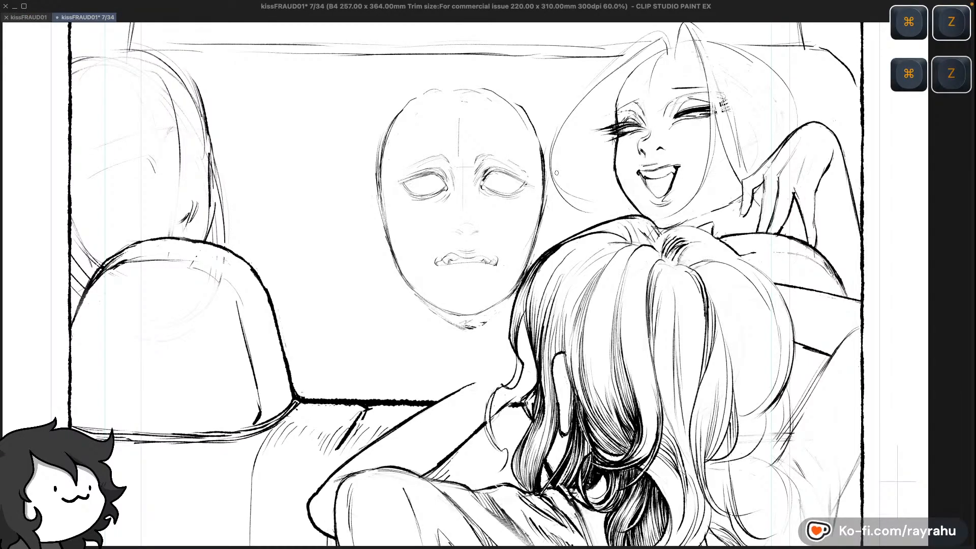
Erase the construction guidelines from the central face's forehead and try a cleanup of the crown outline
{"action": "key", "text": "c"}
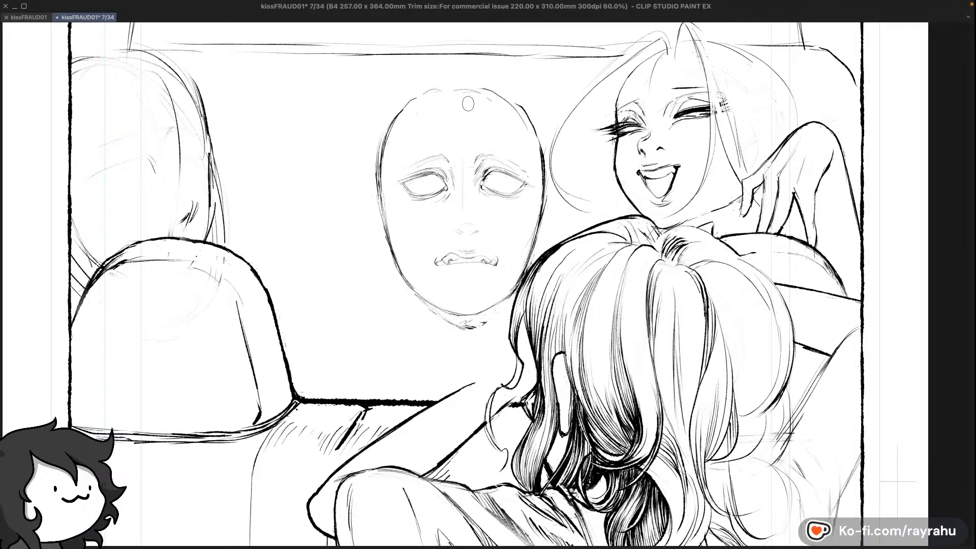
{"action": "left_click_drag", "start_coordinate": [410, 107], "coordinate": [527, 126]}
{"action": "key", "text": "c"}
{"action": "key", "text": "super+z"}
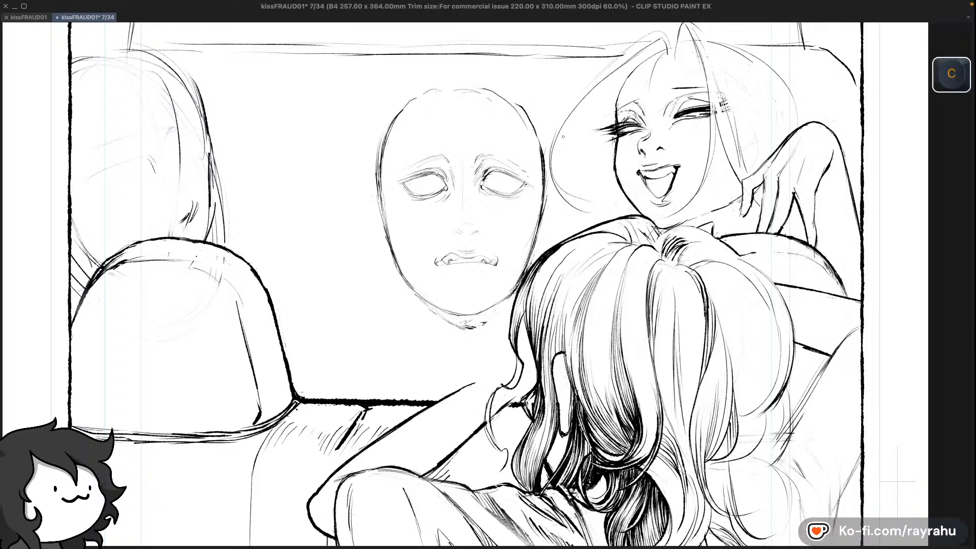
Refine the side contours of the central face, undoing a missed stroke
{"action": "key", "text": "c"}
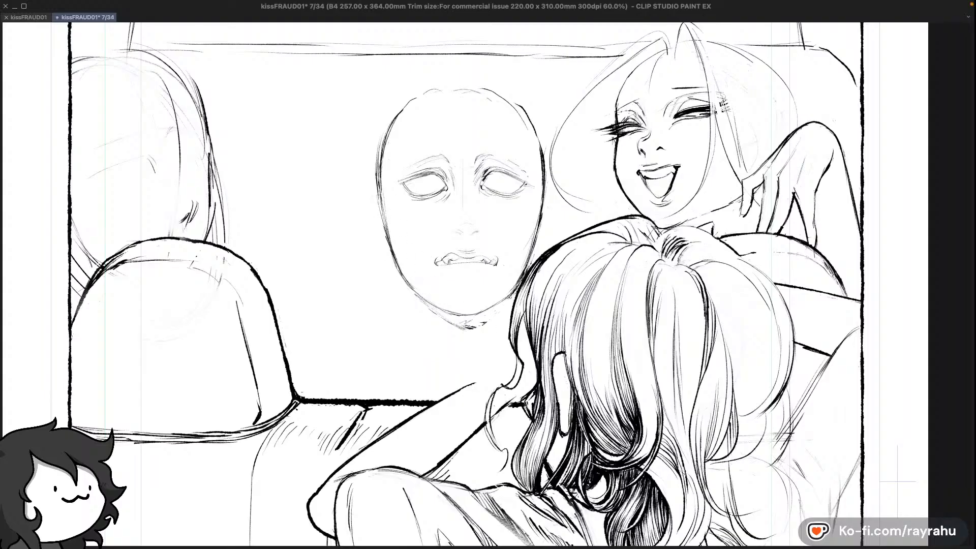
{"action": "key", "text": "c"}
{"action": "key", "text": "super+z"}
{"action": "key", "text": "c"}
{"action": "key", "text": "space"}
{"action": "left_click_drag", "start_coordinate": [642, 142], "coordinate": [635, 187]}
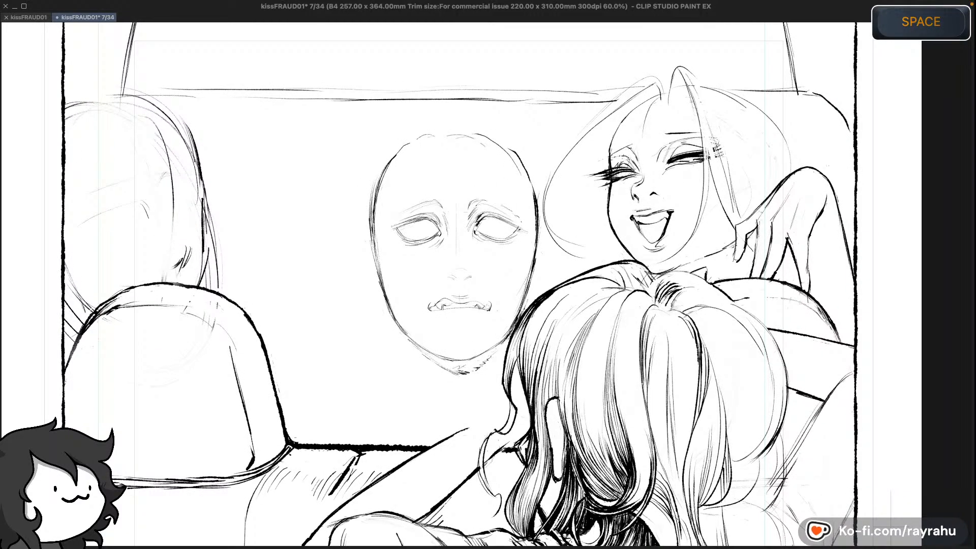
Clean up the lid crease and lashes of the laughing woman's eye nearest the central face, undoing missed strokes
{"action": "key", "text": "c"}
{"action": "key", "text": "super"}
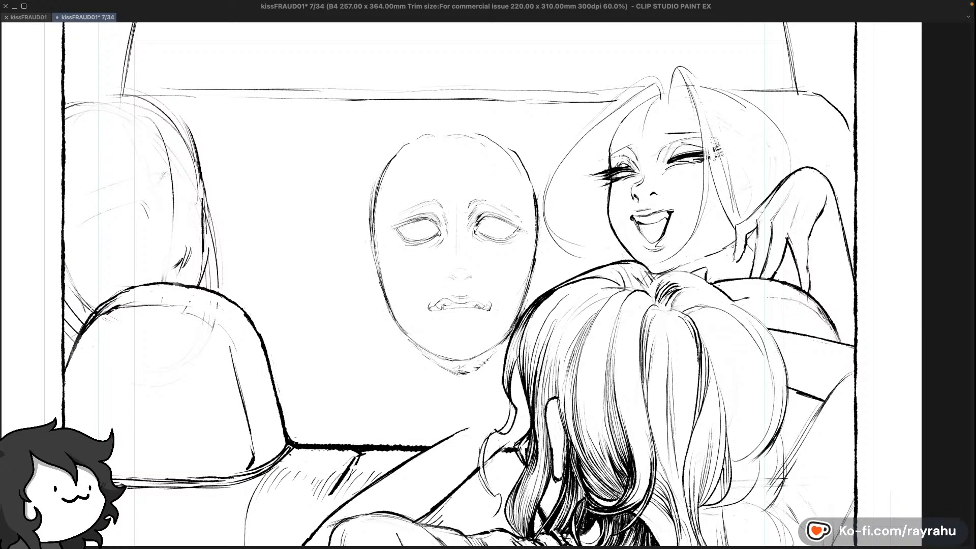
{"action": "key", "text": "c"}
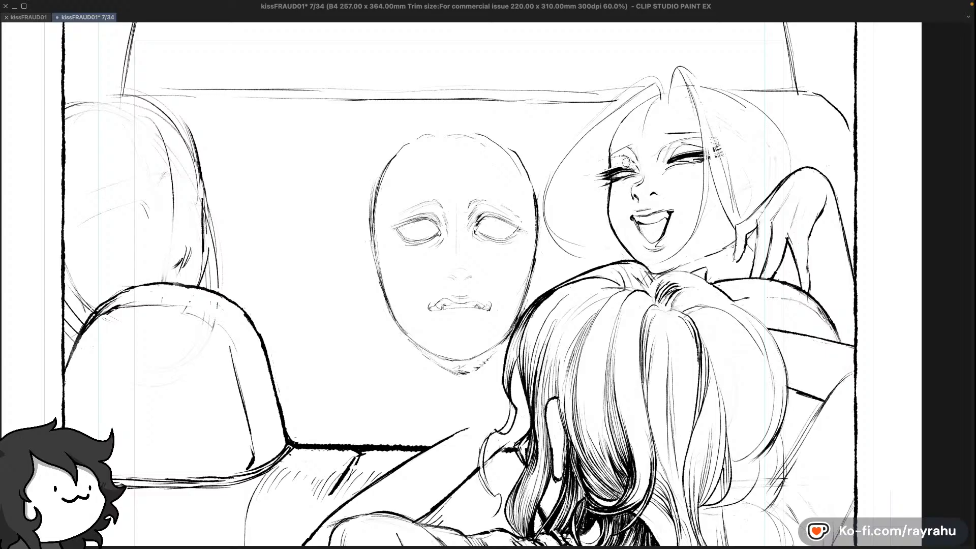
{"action": "key", "text": "c"}
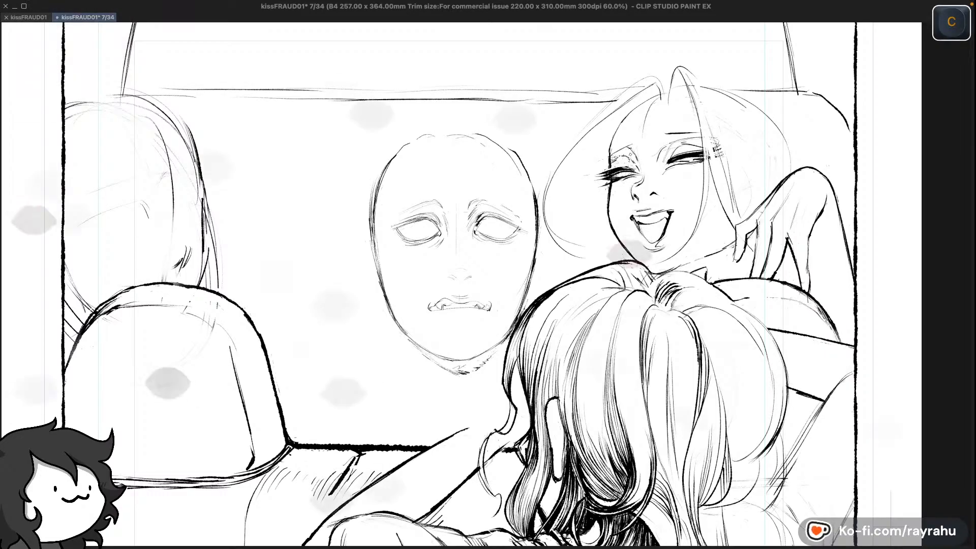
{"action": "key", "text": "super+z"}
{"action": "key", "text": "super+z"}
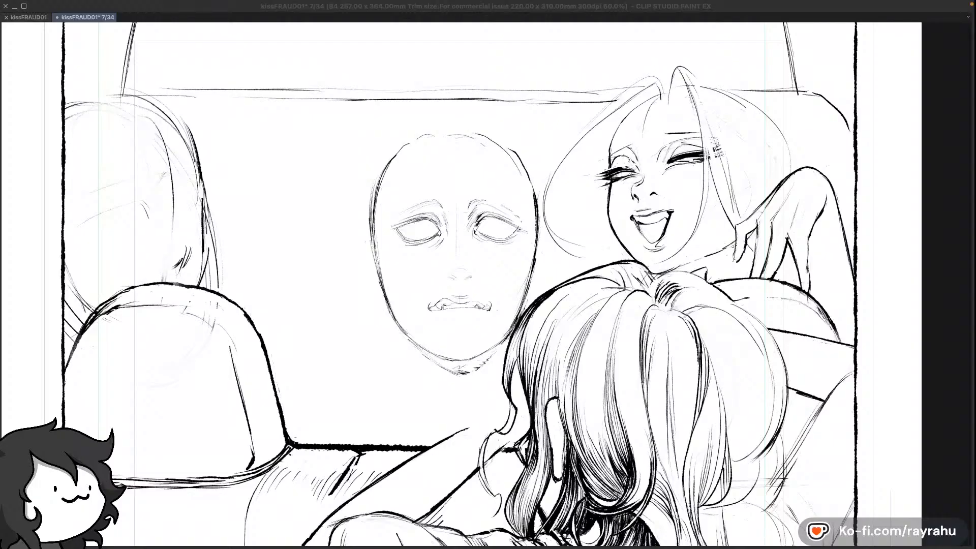
{"action": "key", "text": "super+c"}
{"action": "key", "text": "super+v"}
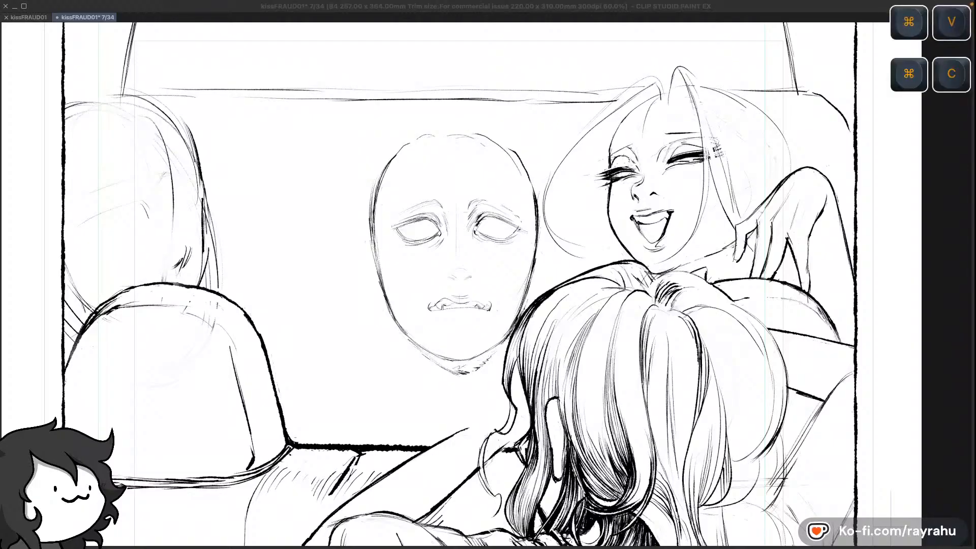
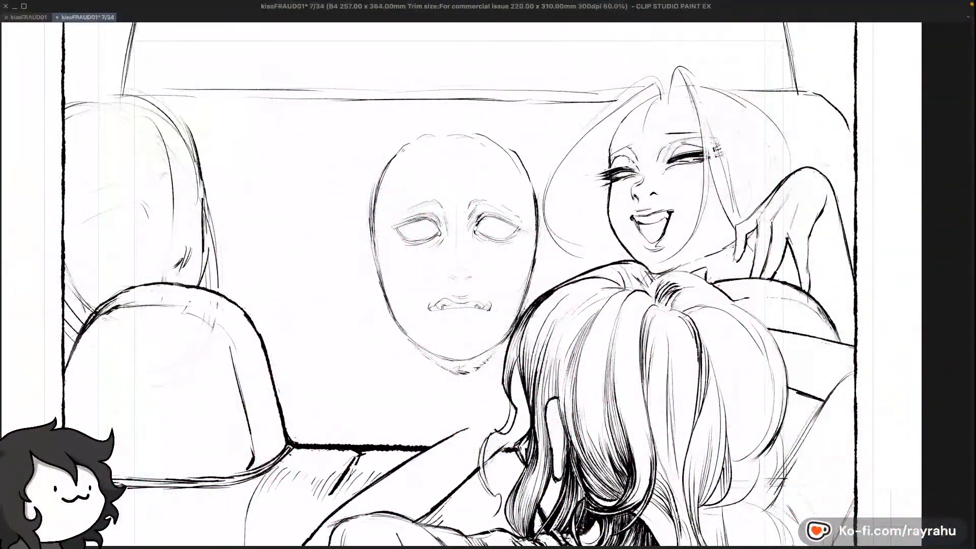
Redraw the central head's crown as a smooth curve and add thin worried brow lines above both eyes, undoing missed strokes
{"action": "left_click_drag", "start_coordinate": [402, 150], "coordinate": [480, 131]}
{"action": "key", "text": "super+z"}
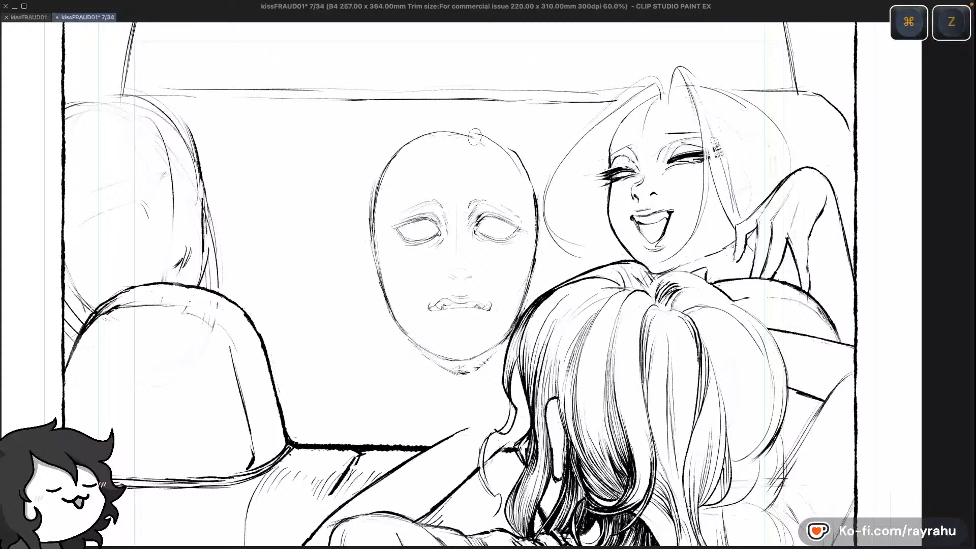
{"action": "key", "text": "super+z"}
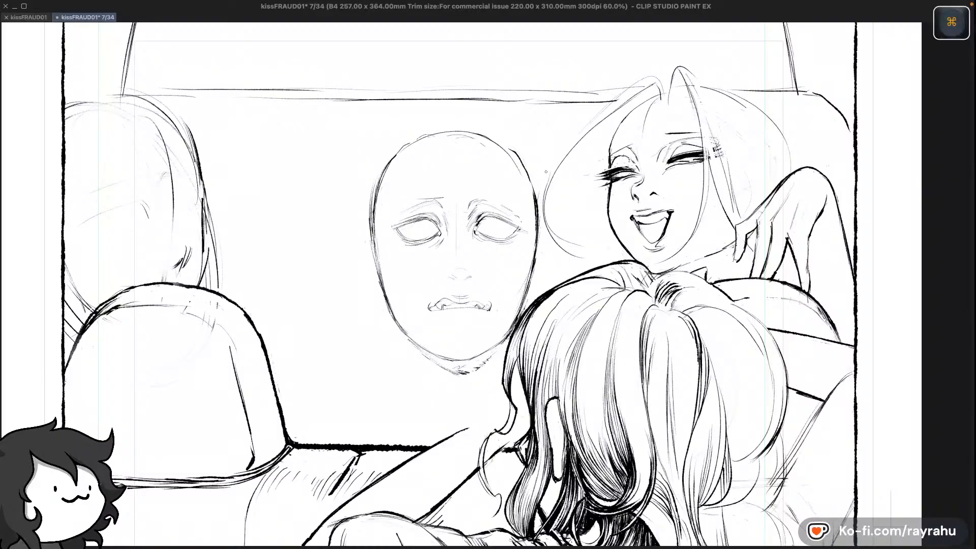
{"action": "key", "text": "super+z"}
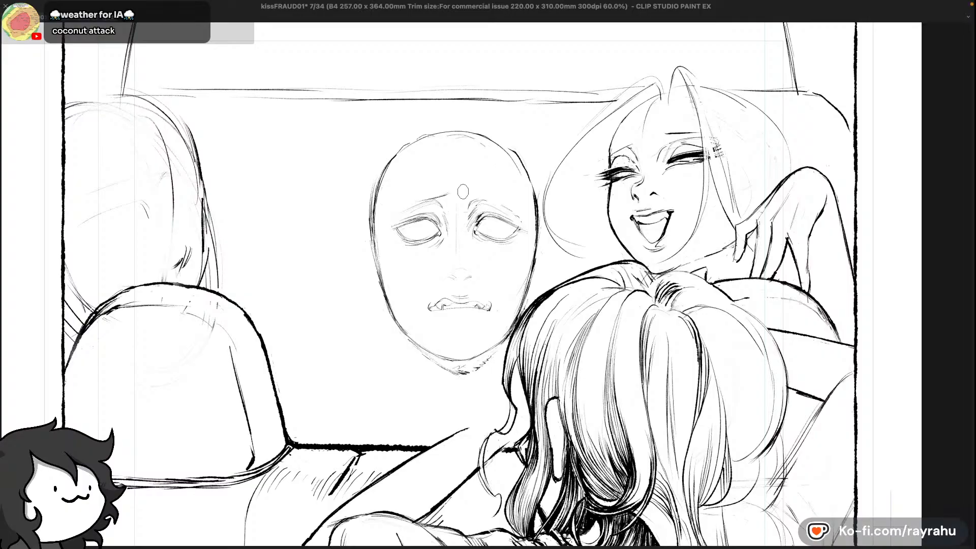
{"action": "key", "text": "super+z"}
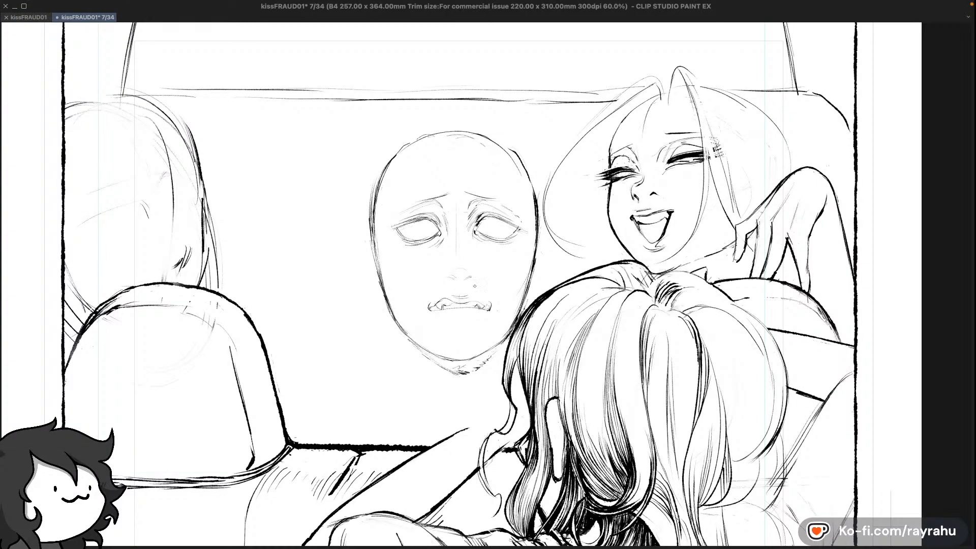
Darken both corners and the lower edge of the central face's mouth, undoing and redrawing missed strokes
{"action": "key", "text": "super+z"}
{"action": "left_click_drag", "start_coordinate": [429, 303], "coordinate": [426, 311]}
{"action": "left_click_drag", "start_coordinate": [486, 301], "coordinate": [490, 310]}
{"action": "key", "text": "super+z"}
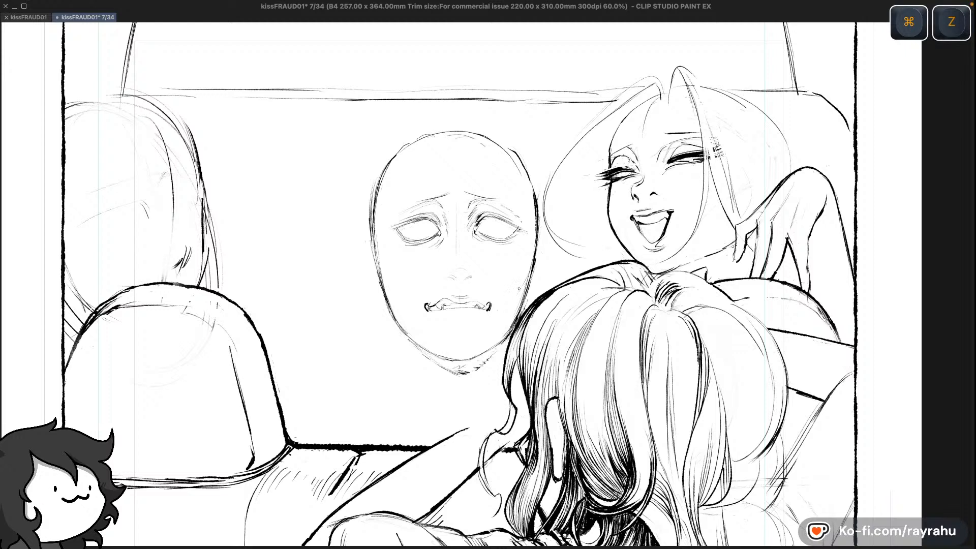
{"action": "key", "text": "super+z"}
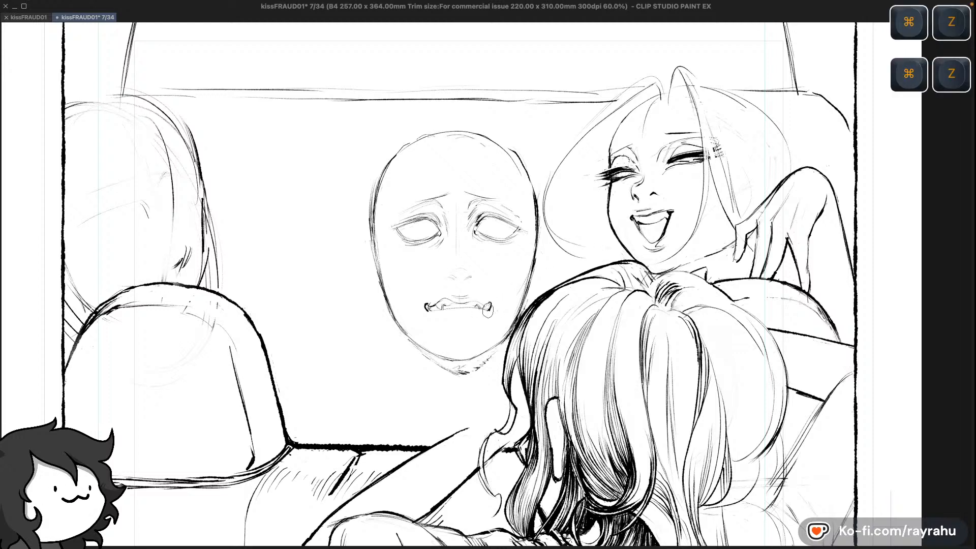
{"action": "left_click_drag", "start_coordinate": [488, 303], "coordinate": [490, 310]}
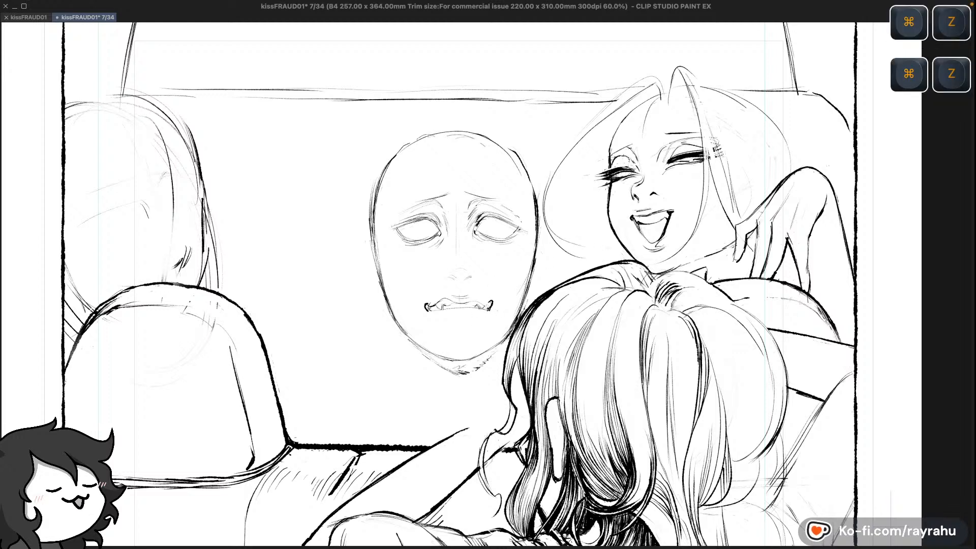
{"action": "left_click_drag", "start_coordinate": [425, 304], "coordinate": [445, 308]}
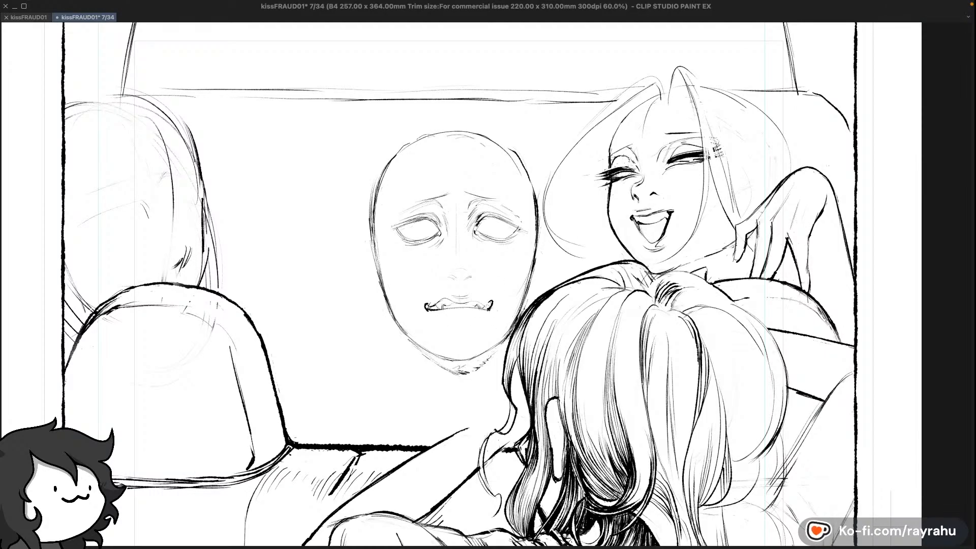
Start the central figure's neck with a short dark line below the jaw on the side facing the empty seat, undoing missed strokes
{"action": "left_click_drag", "start_coordinate": [596, 369], "coordinate": [597, 272]}
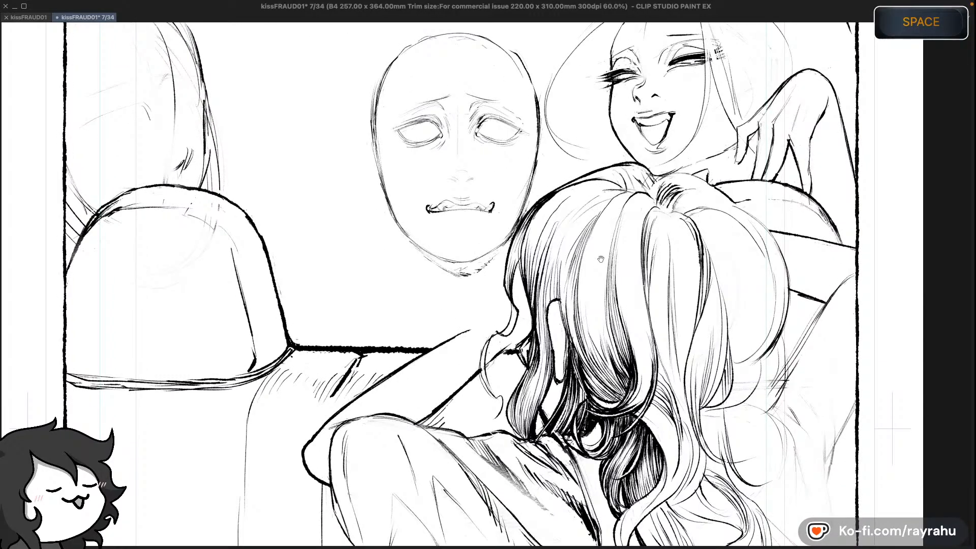
{"action": "scroll", "coordinate": [600, 260], "scroll_direction": "down", "scroll_amount": 1}
{"action": "left_click_drag", "start_coordinate": [667, 332], "coordinate": [620, 310]}
{"action": "scroll", "coordinate": [621, 310], "scroll_direction": "up", "scroll_amount": 2}
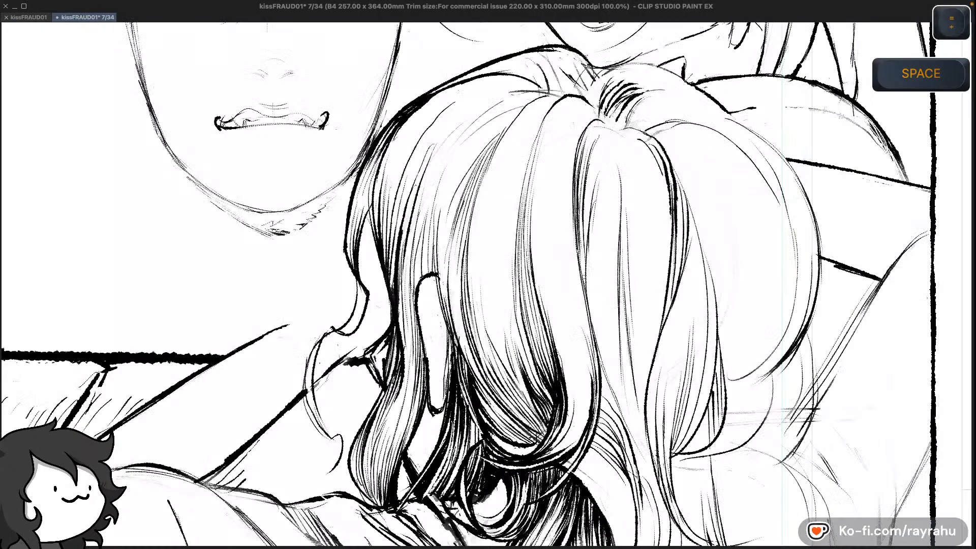
{"action": "left_click_drag", "start_coordinate": [351, 148], "coordinate": [467, 270]}
{"action": "key", "text": "c"}
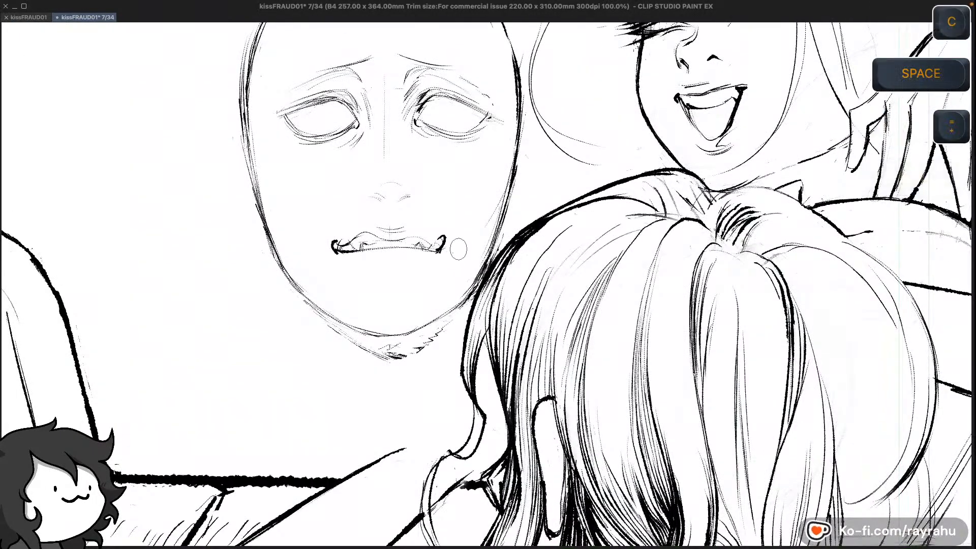
{"action": "scroll", "coordinate": [488, 297], "scroll_direction": "down", "scroll_amount": 1}
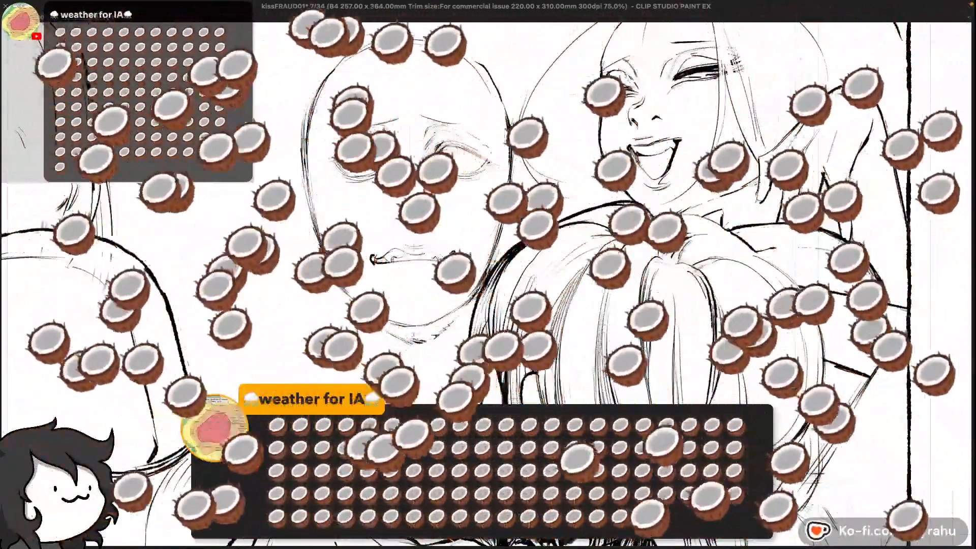
{"action": "key", "text": "c"}
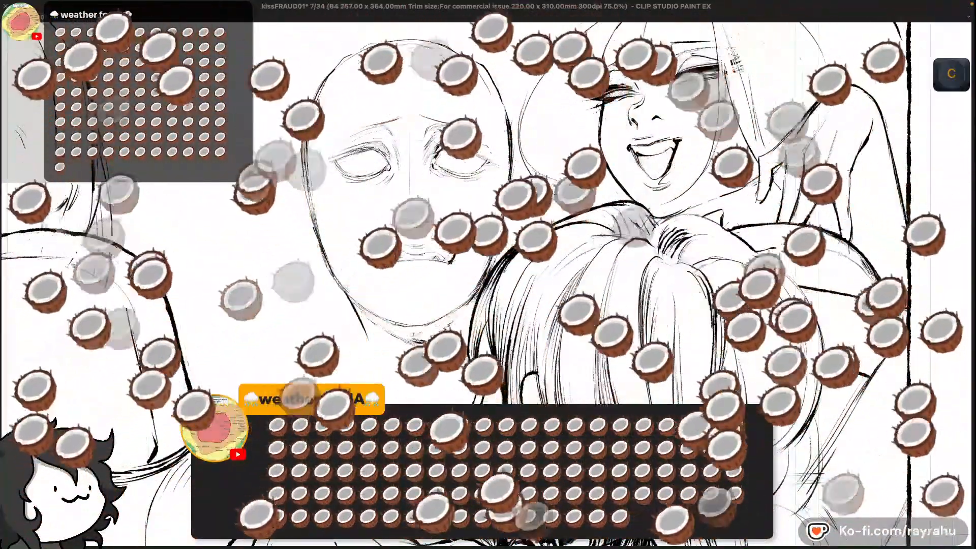
{"action": "key", "text": "super+z"}
{"action": "key", "text": "super+z"}
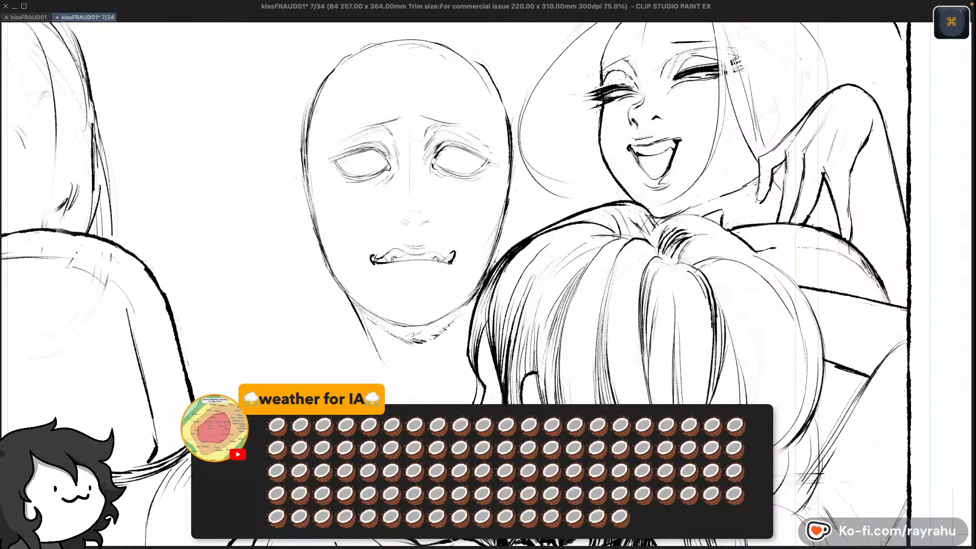
Extend the seat-side neck line diagonally down toward the throat, undoing and redrawing missed strokes
{"action": "key", "text": "super+z"}
{"action": "left_click_drag", "start_coordinate": [364, 322], "coordinate": [387, 360]}
{"action": "key", "text": "super+z"}
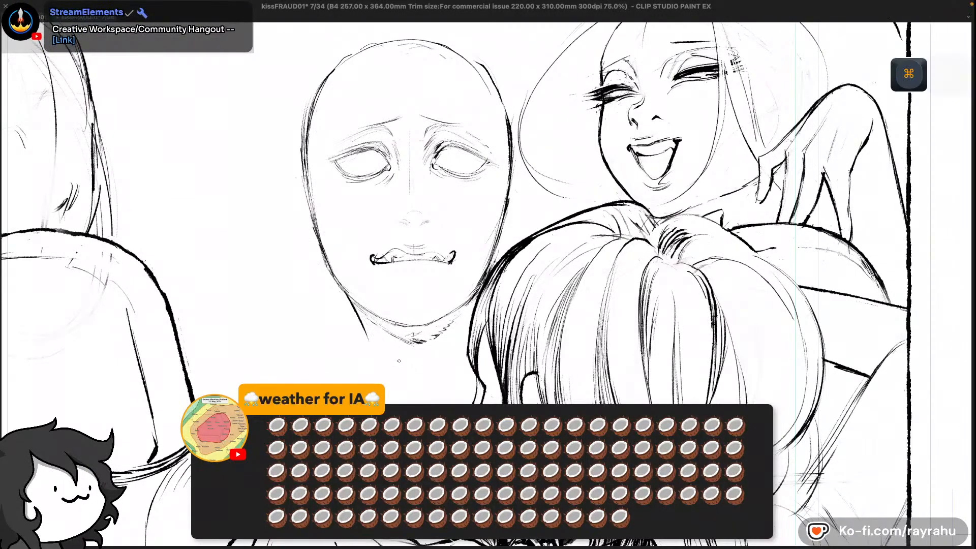
{"action": "left_click_drag", "start_coordinate": [364, 315], "coordinate": [396, 370]}
{"action": "key", "text": "super+z"}
{"action": "key", "text": "super+z"}
{"action": "left_click_drag", "start_coordinate": [364, 319], "coordinate": [402, 379]}
Draw the opposite neck line from the jaw down beside the long-haired woman's head, undoing and redrawing missed strokes
{"action": "left_click_drag", "start_coordinate": [462, 310], "coordinate": [437, 359]}
{"action": "key", "text": "super+z"}
{"action": "key", "text": "super+z"}
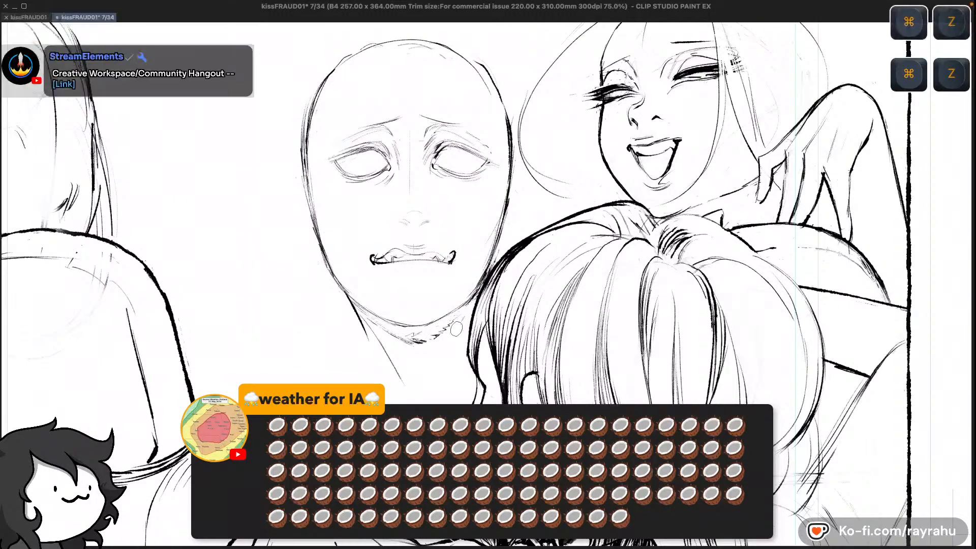
{"action": "key", "text": "super+z"}
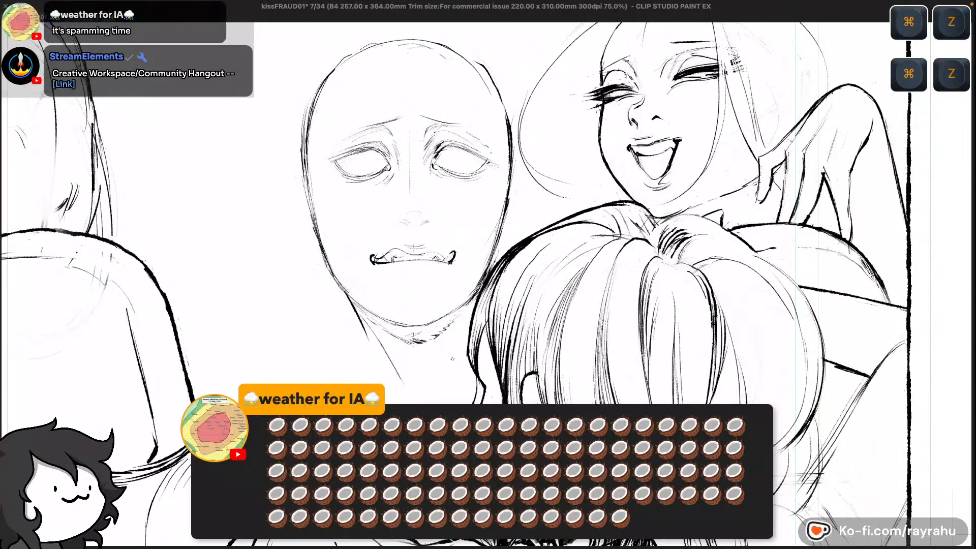
{"action": "left_click_drag", "start_coordinate": [464, 313], "coordinate": [436, 380]}
{"action": "key", "text": "super+z"}
{"action": "key", "text": "super+z"}
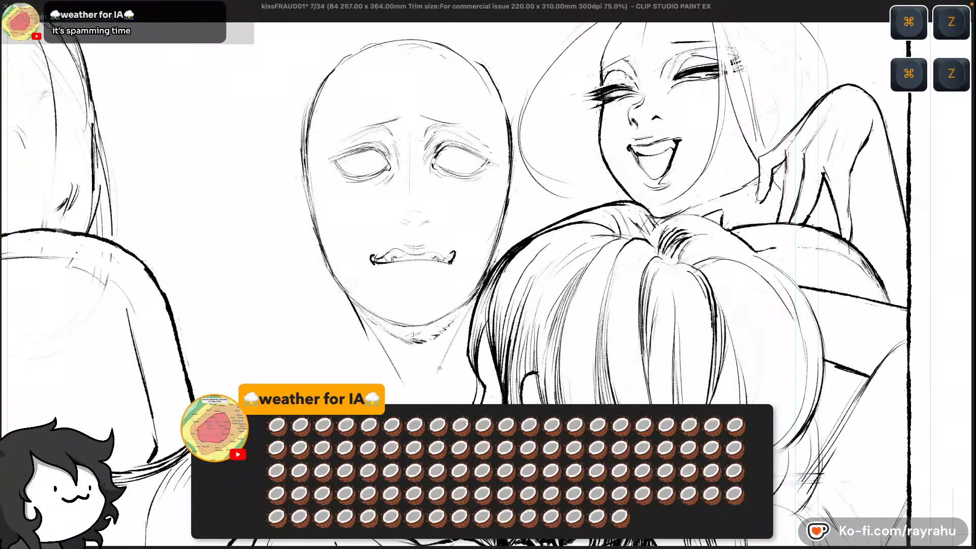
{"action": "left_click_drag", "start_coordinate": [464, 316], "coordinate": [440, 378]}
{"action": "key", "text": "super+z"}
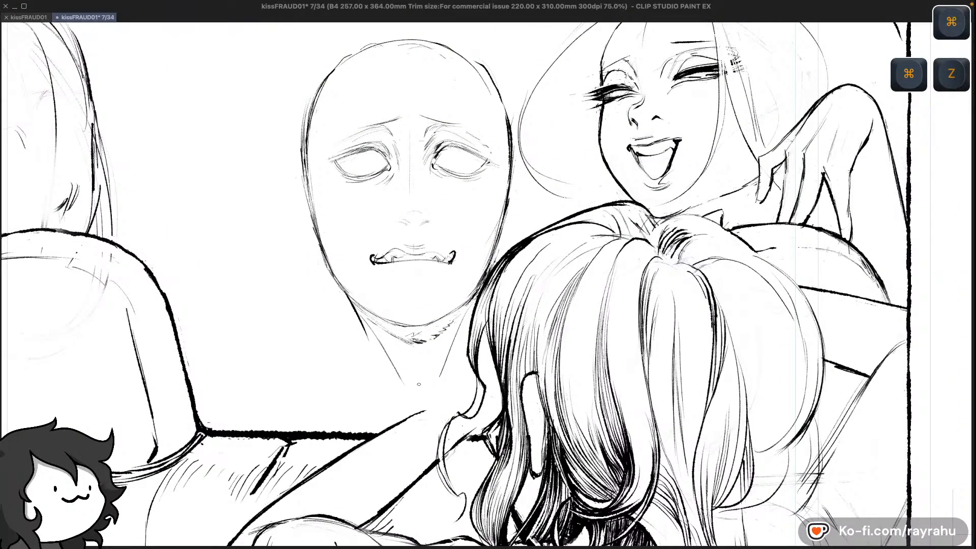
Sketch a small V-shaped notch between the two neck lines at the base of the throat, undoing missed strokes
{"action": "left_click_drag", "start_coordinate": [436, 372], "coordinate": [414, 382]}
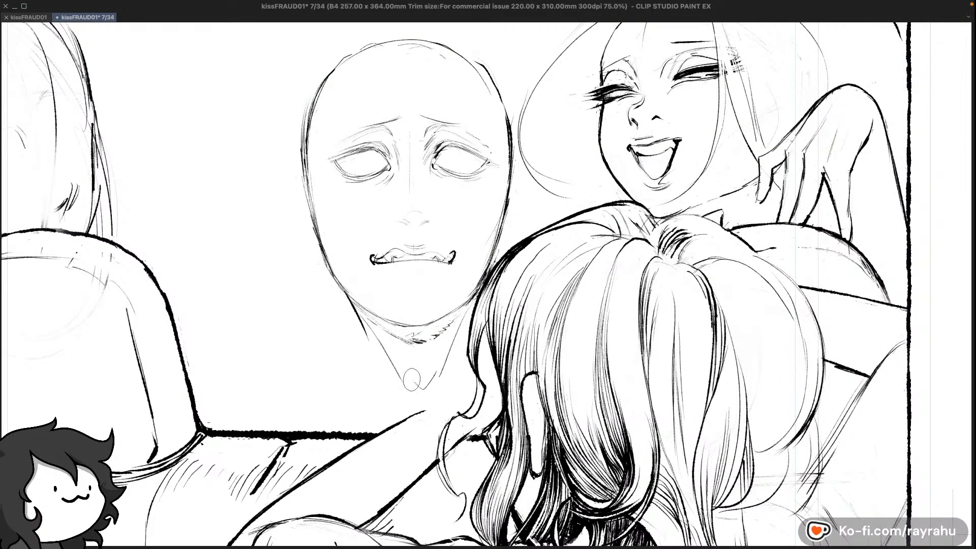
{"action": "key", "text": "super+z"}
{"action": "key", "text": "super+z"}
{"action": "left_click_drag", "start_coordinate": [424, 378], "coordinate": [437, 370]}
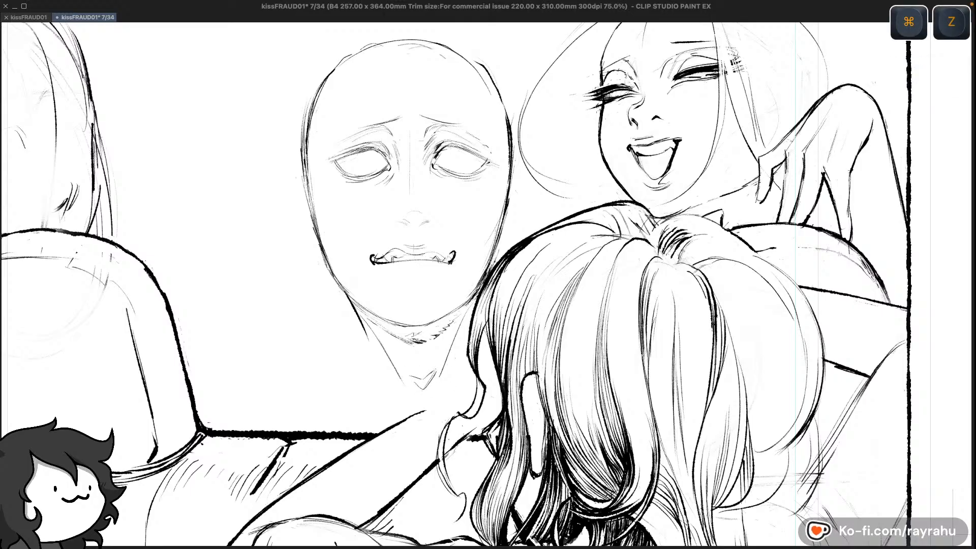
Flip the canvas view horizontally and erase the small notch at the base of the central figure's throat
{"action": "key", "text": "super+minus"}
{"action": "key", "text": "super+minus"}
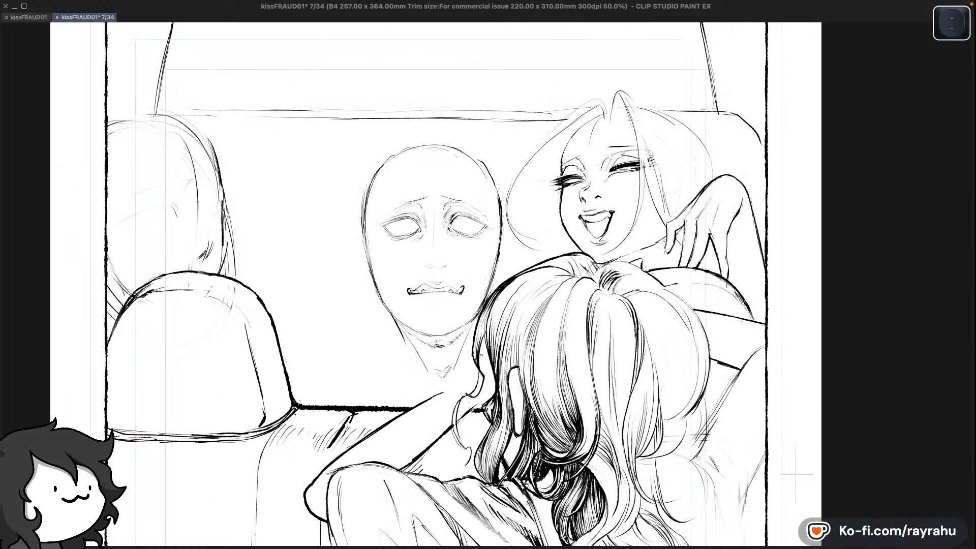
{"action": "key", "text": "shift+minus"}
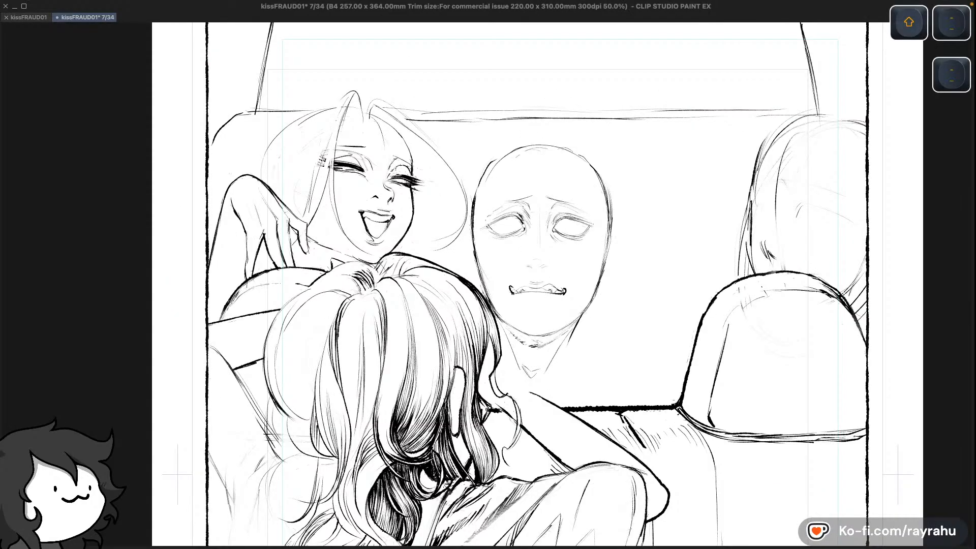
{"action": "left_click_drag", "start_coordinate": [633, 319], "coordinate": [611, 328]}
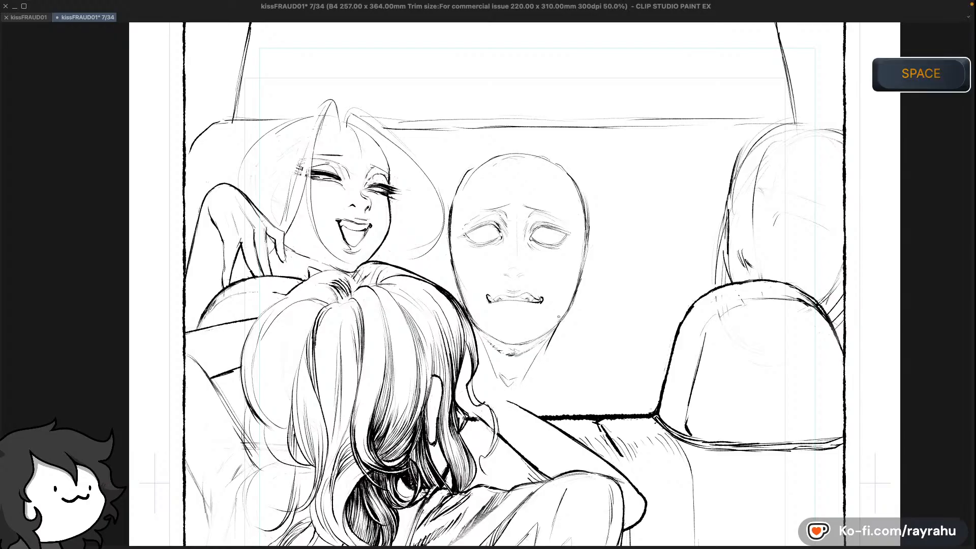
{"action": "key", "text": "super+z"}
{"action": "key", "text": "super+z"}
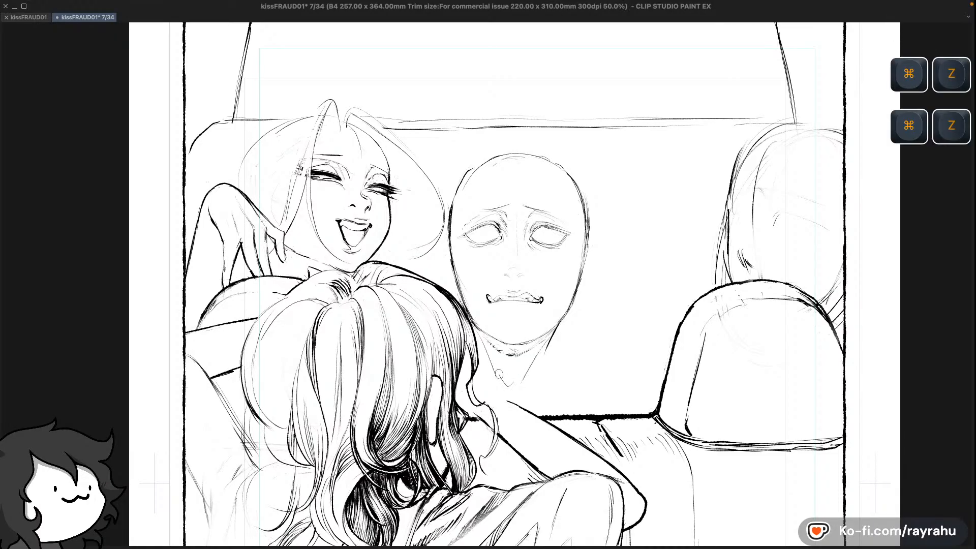
{"action": "key", "text": "c"}
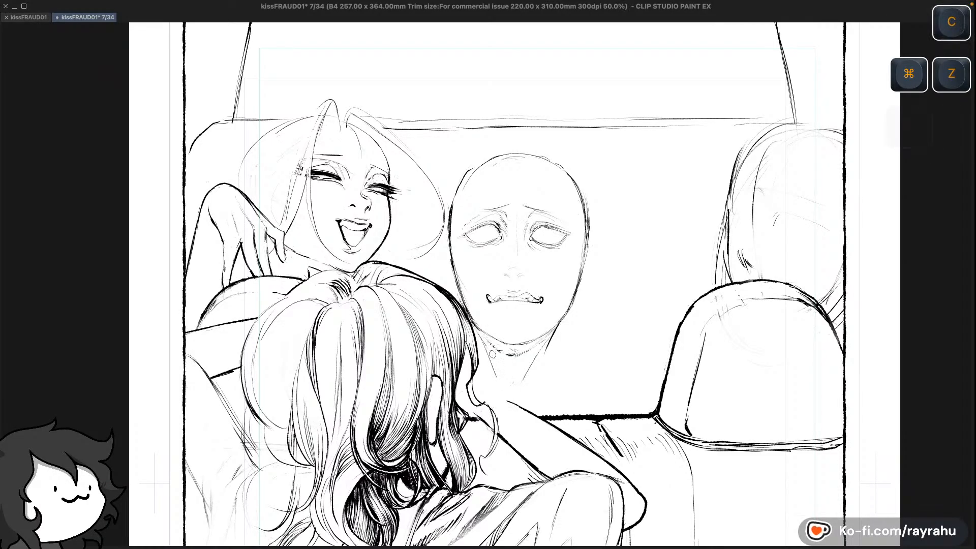
Try several versions of the converging throat lines at the neck's base, undoing the strokes
{"action": "key", "text": "super+z"}
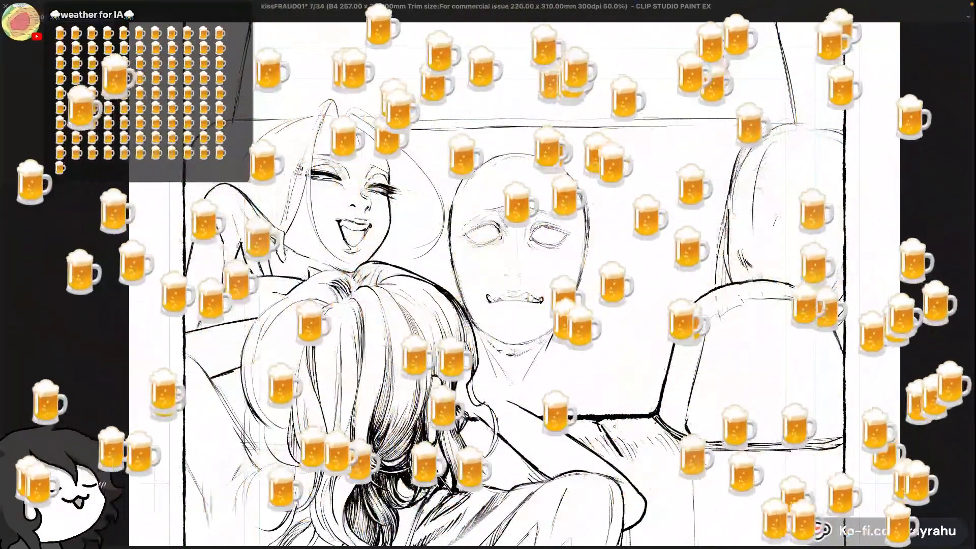
{"action": "key", "text": "super+z"}
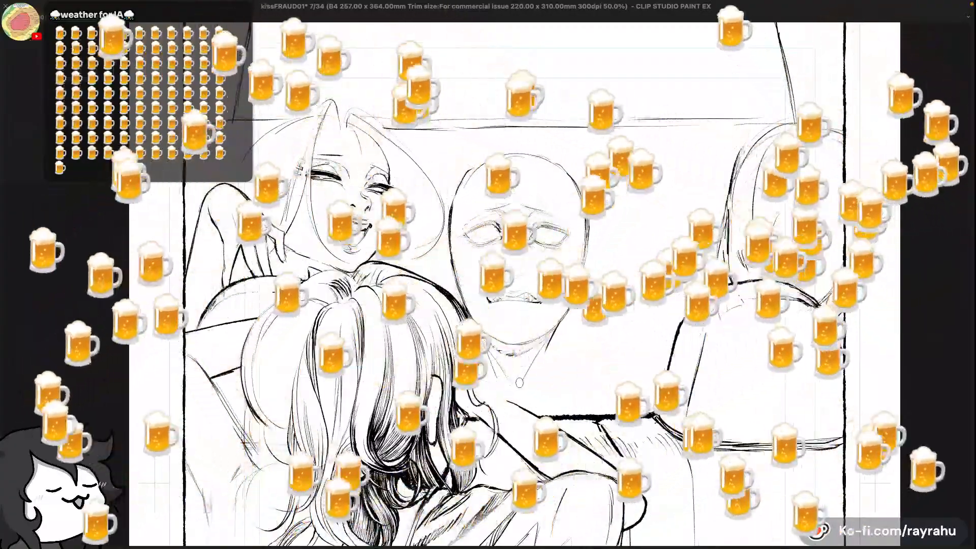
{"action": "key", "text": "super+z"}
{"action": "key", "text": "super+z"}
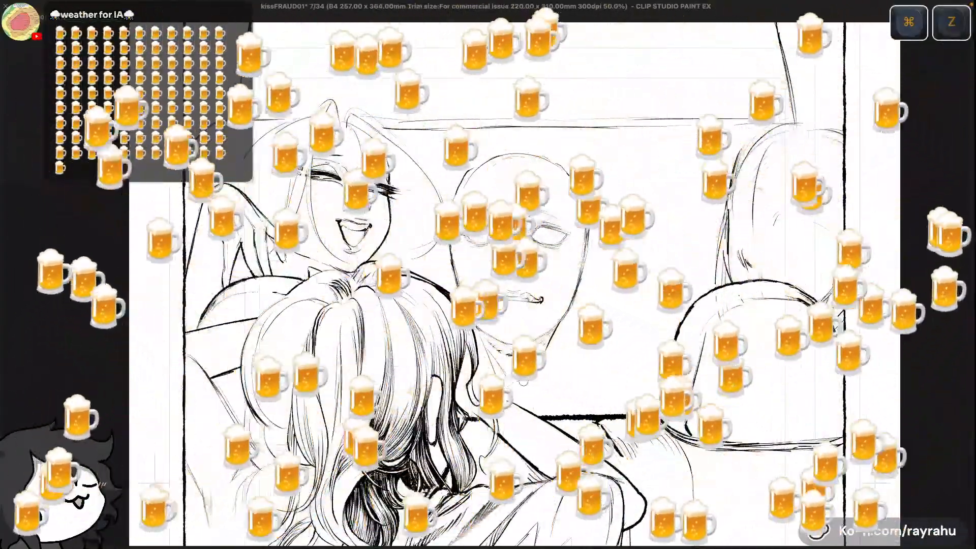
{"action": "key", "text": "super+z"}
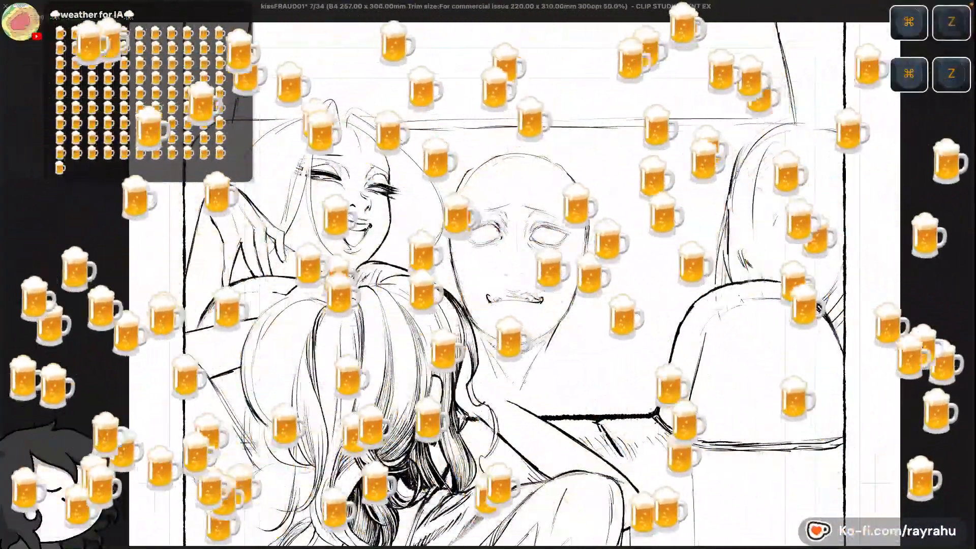
{"action": "key", "text": "super+z"}
{"action": "key", "text": "super+z"}
{"action": "key", "text": "super+z"}
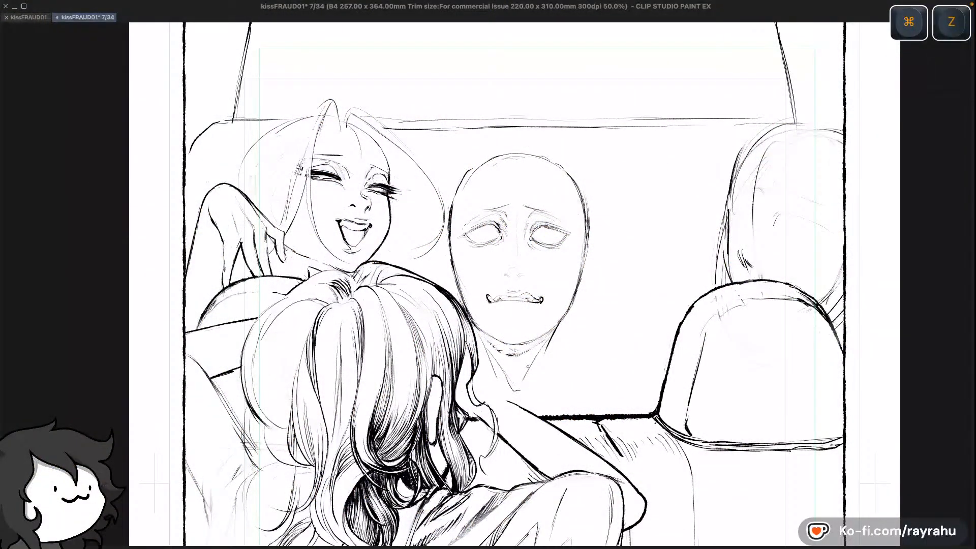
{"action": "key", "text": "super+z"}
{"action": "key", "text": "super+z"}
{"action": "key", "text": "super+z"}
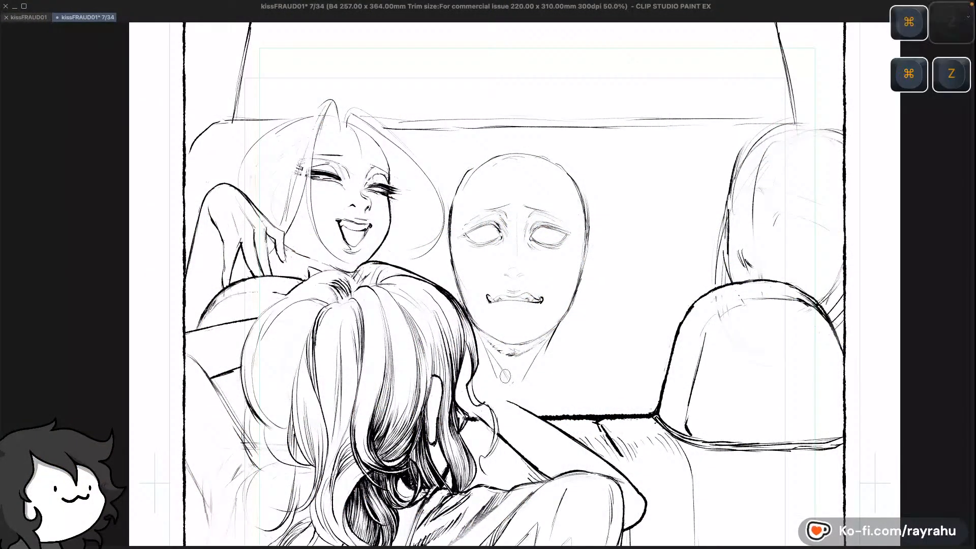
Redraw the base of the neck as a pointed V joining both neck lines, undoing missed strokes
{"action": "key", "text": "super+z"}
{"action": "key", "text": "super+z"}
{"action": "key", "text": "super+z"}
{"action": "key", "text": "super+z"}
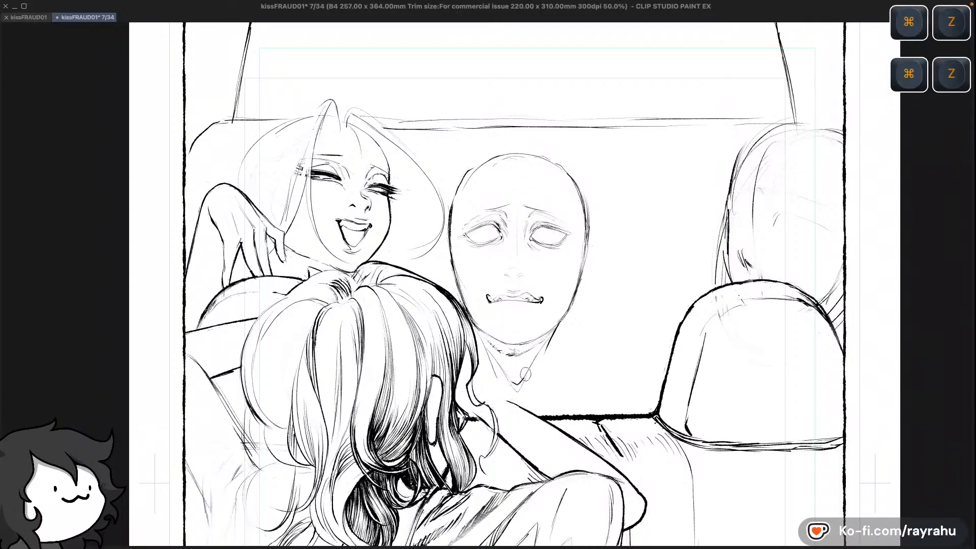
{"action": "key", "text": "super+z"}
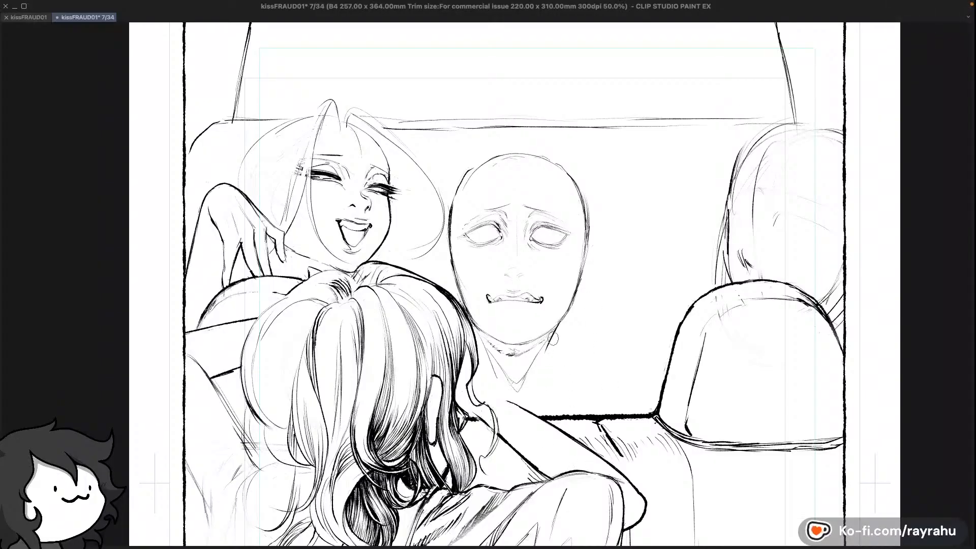
Add thin tendon lines along both sides of the central figure's neck, undoing missed strokes
{"action": "key", "text": "super+z"}
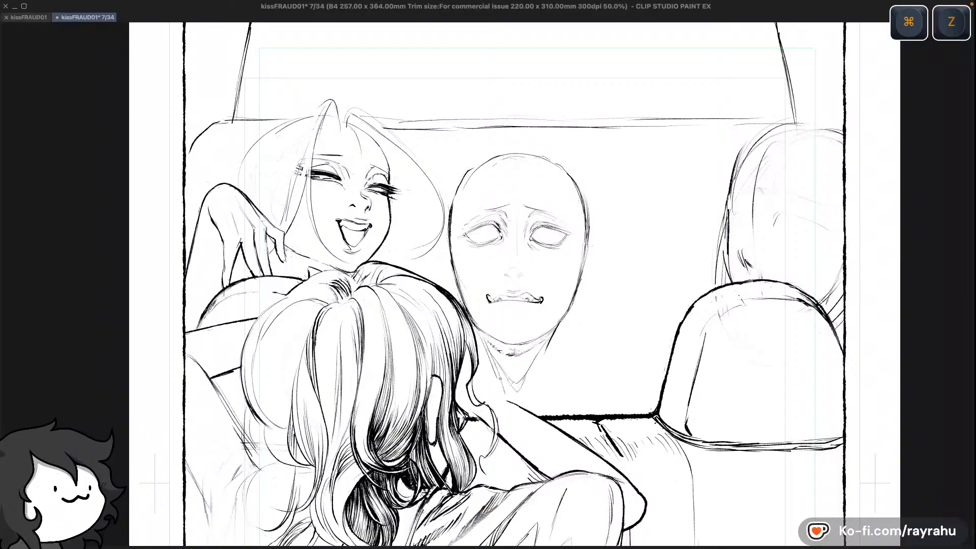
{"action": "key", "text": "super+z"}
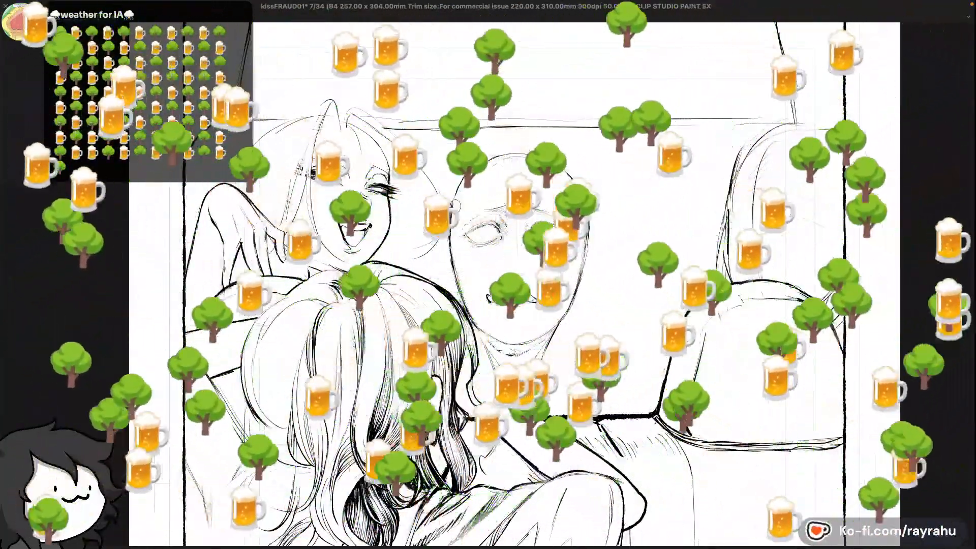
{"action": "key", "text": "super+z"}
Erase part of the central head's crown outline on the side nearest the laughing woman and save the page
{"action": "key", "text": "c"}
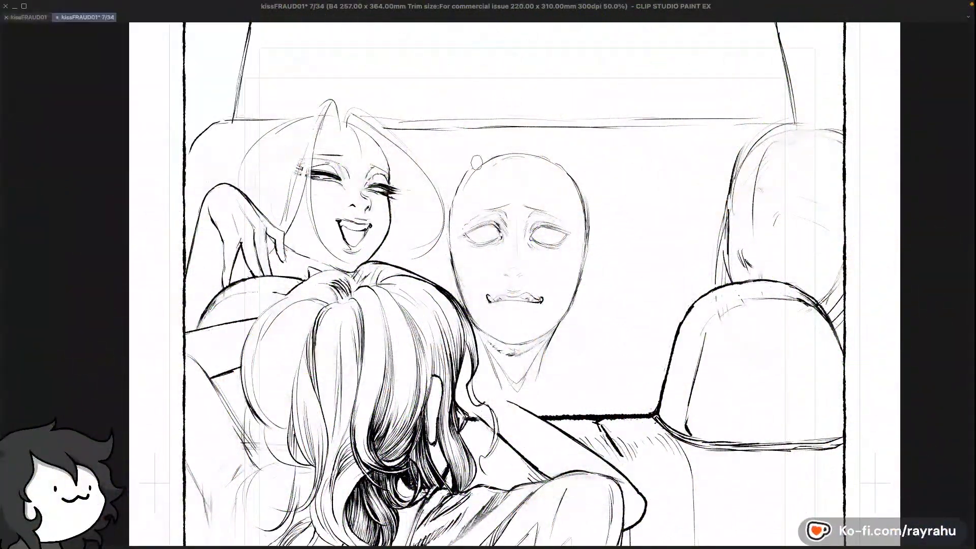
{"action": "key", "text": "super+z"}
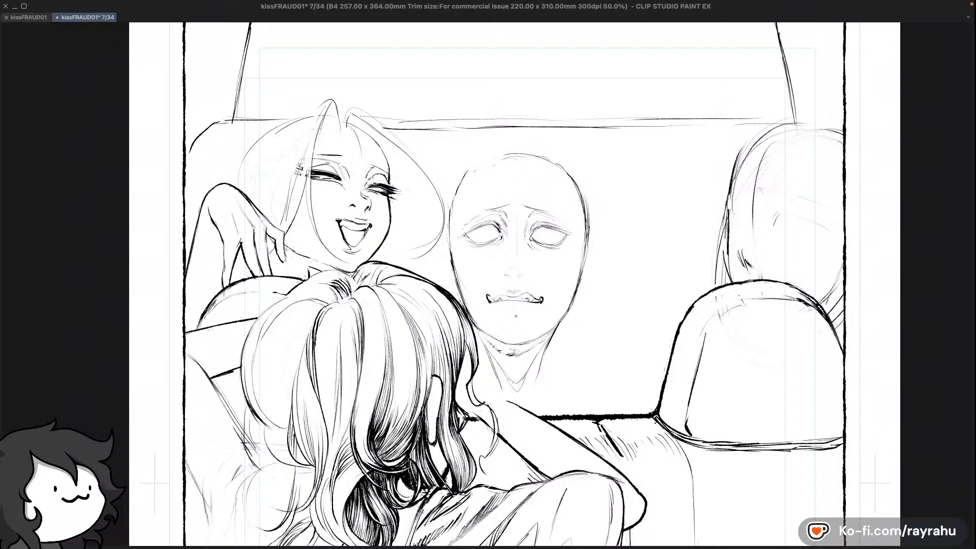
{"action": "key", "text": "super+s"}
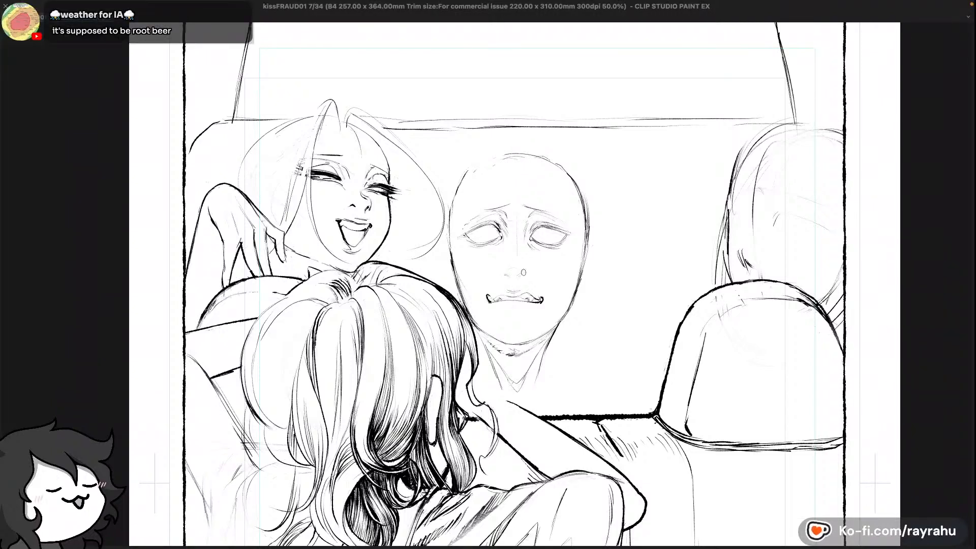
Redraw the erased section of the central head's crown as a smooth thin curve, undoing missed strokes
{"action": "left_click_drag", "start_coordinate": [501, 233], "coordinate": [493, 227]}
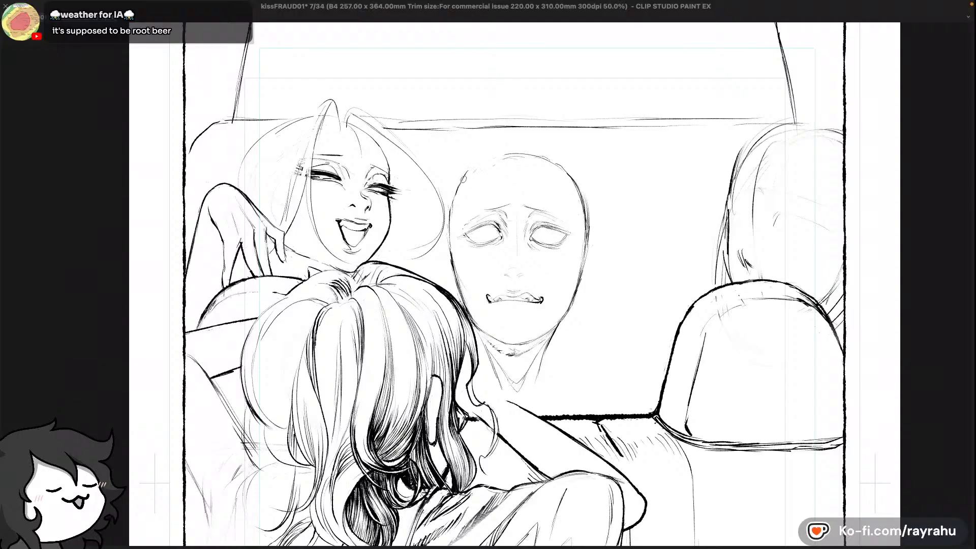
{"action": "key", "text": "c"}
{"action": "left_click_drag", "start_coordinate": [463, 183], "coordinate": [507, 157]}
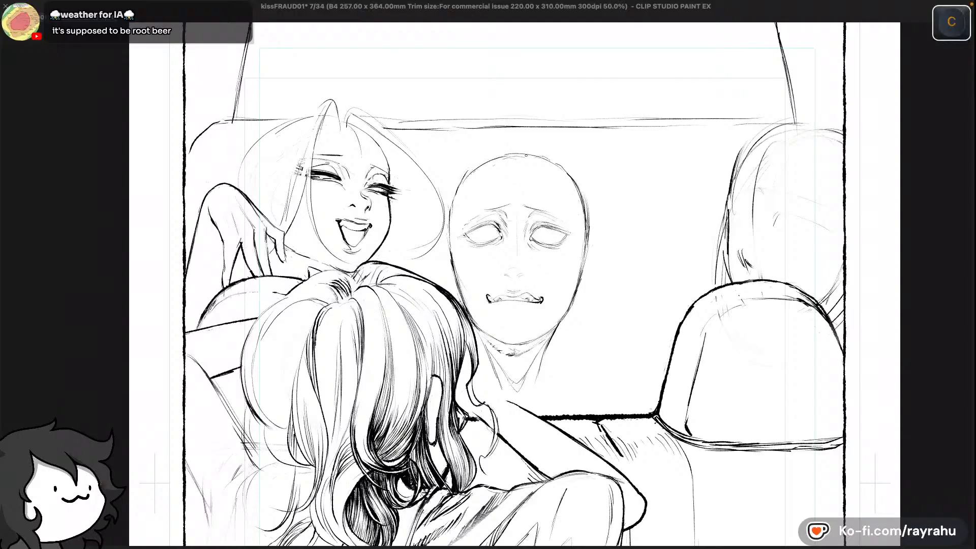
{"action": "key", "text": "super+z"}
{"action": "mouse_move", "coordinate": [464, 181]}
{"action": "left_mouse_down"}
{"action": "mouse_move", "coordinate": [521, 156]}
{"action": "mouse_move", "coordinate": [516, 167]}
{"action": "mouse_move", "coordinate": [472, 171]}
{"action": "mouse_move", "coordinate": [466, 184]}
{"action": "mouse_move", "coordinate": [500, 157]}
{"action": "left_mouse_up"}
{"action": "key", "text": "super+z"}
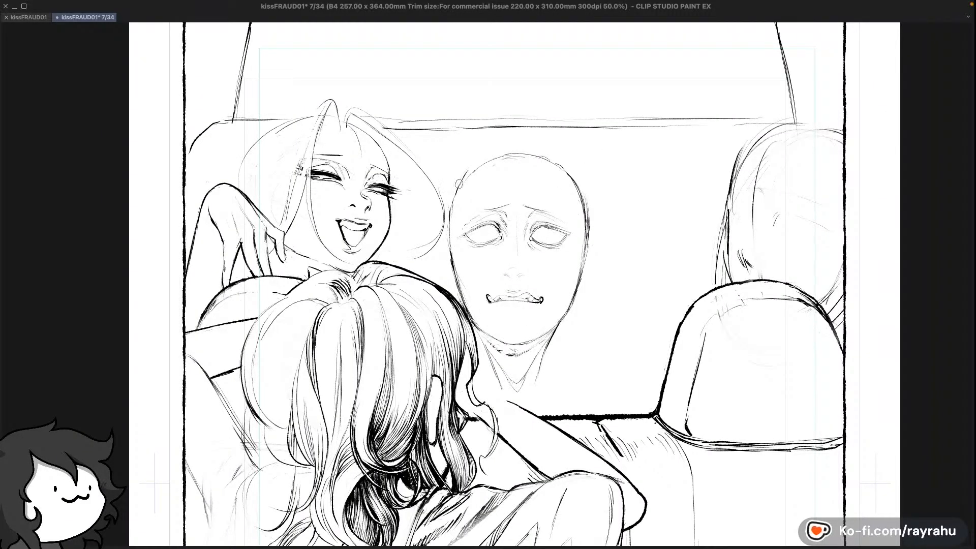
{"action": "key", "text": "c"}
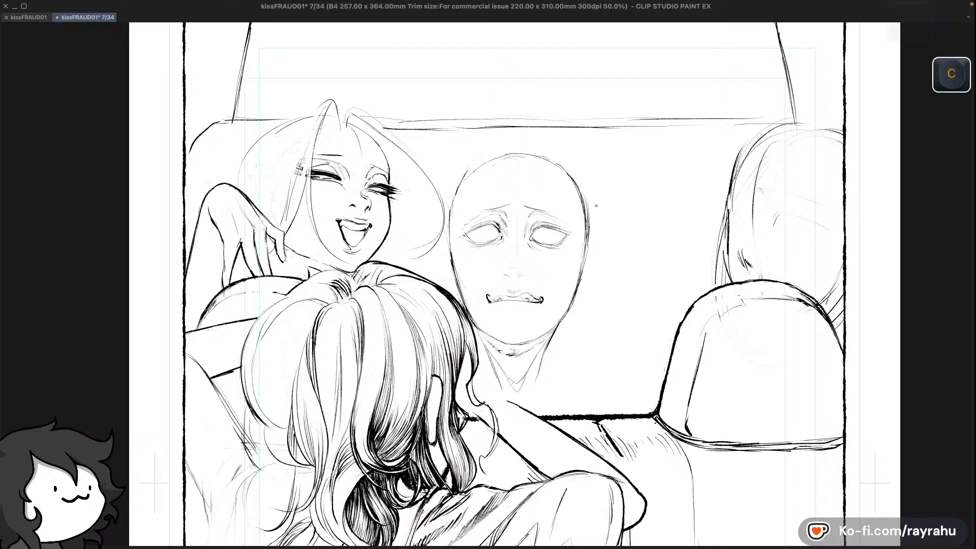
Refine the inner corner of the central figure's eye nearest the laughing woman, undoing missed strokes
{"action": "key", "text": "super+z"}
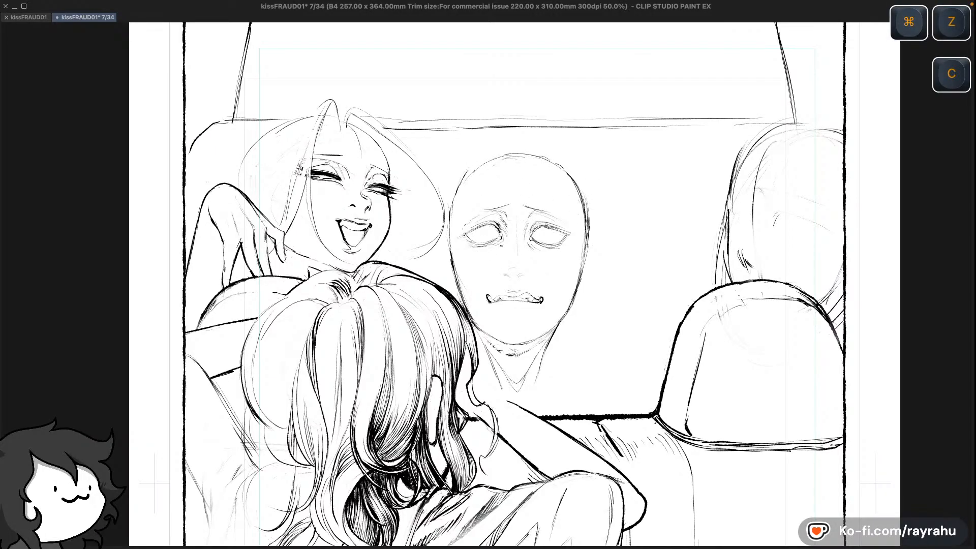
{"action": "key", "text": "super+z"}
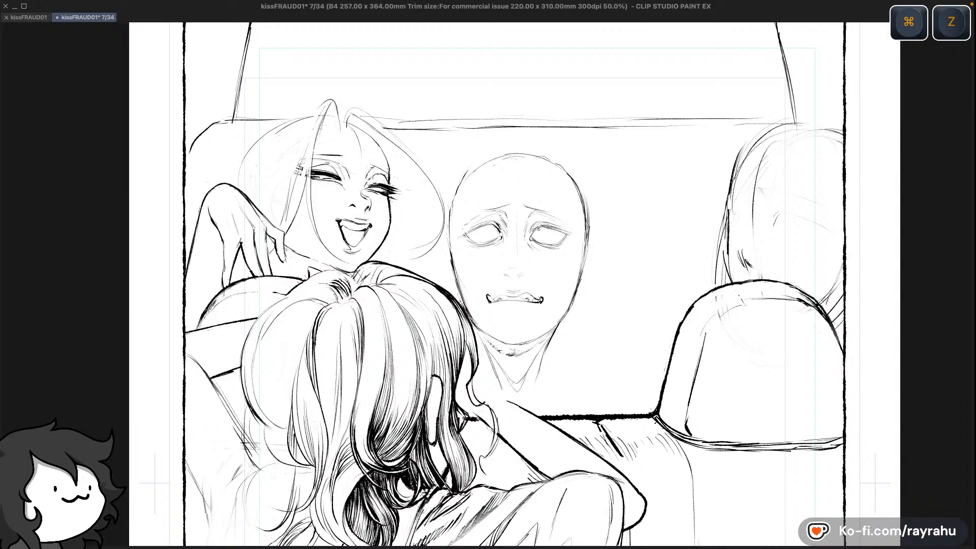
{"action": "key", "text": "super+z"}
{"action": "key", "text": "c"}
{"action": "key", "text": "super+z"}
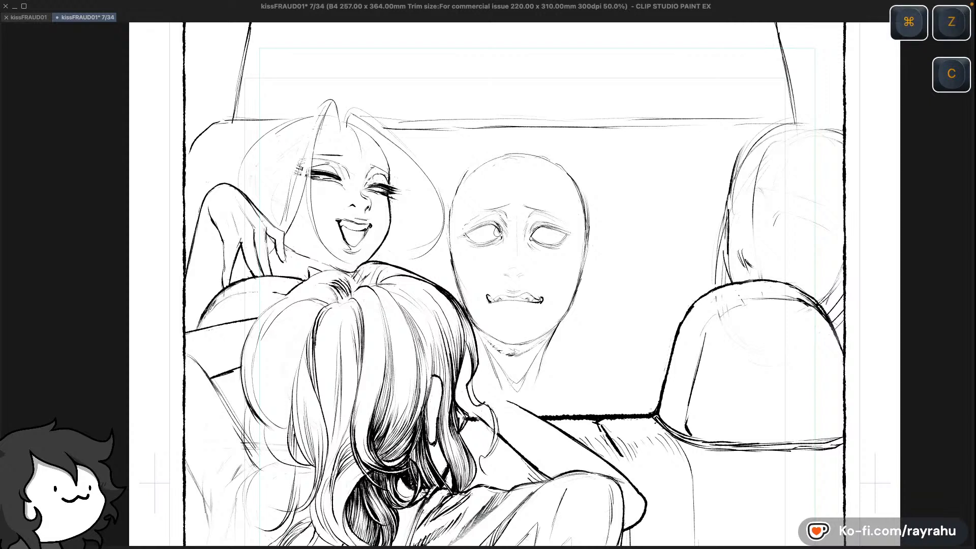
{"action": "key", "text": "super+z"}
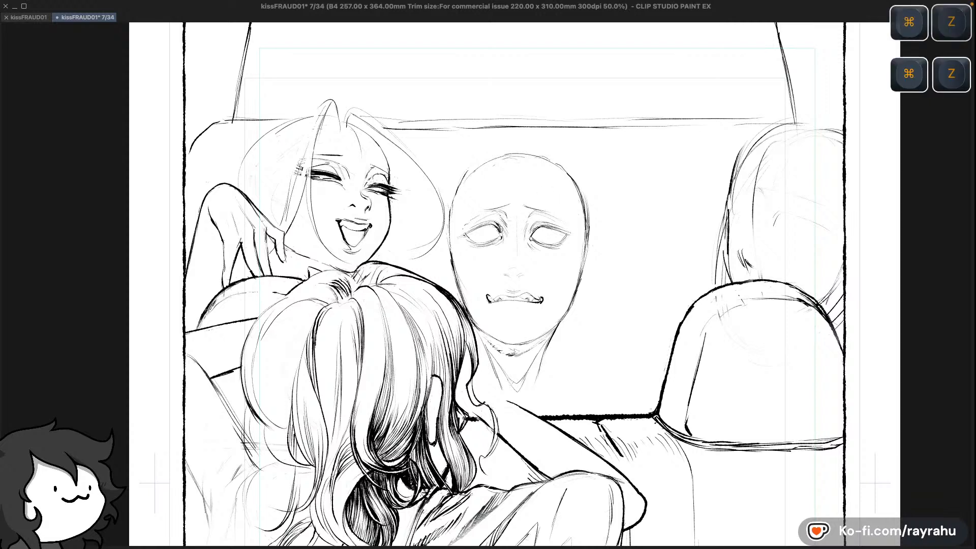
{"action": "left_click_drag", "start_coordinate": [489, 222], "coordinate": [500, 237]}
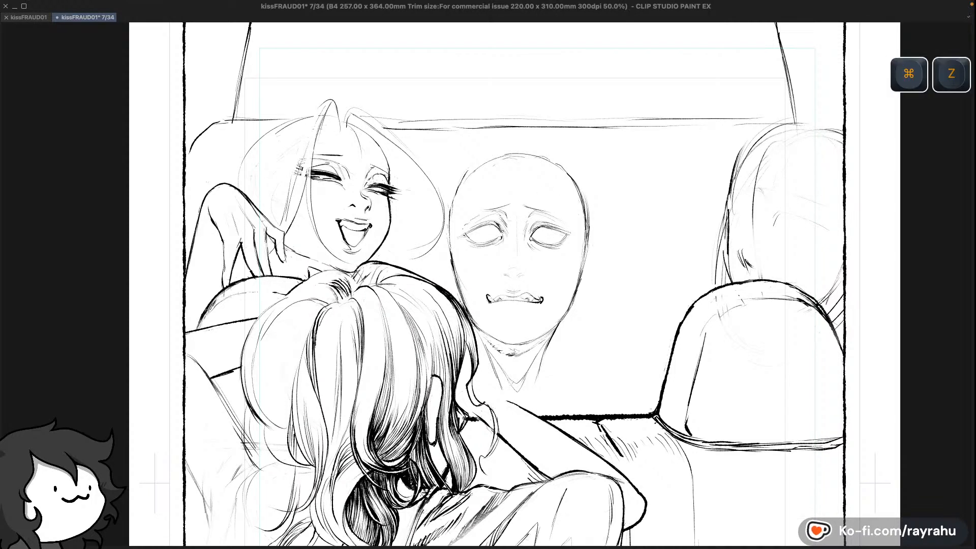
Clean up the outline and lower lid of the central figure's eye farthest from the laughing woman
{"action": "key", "text": "c"}
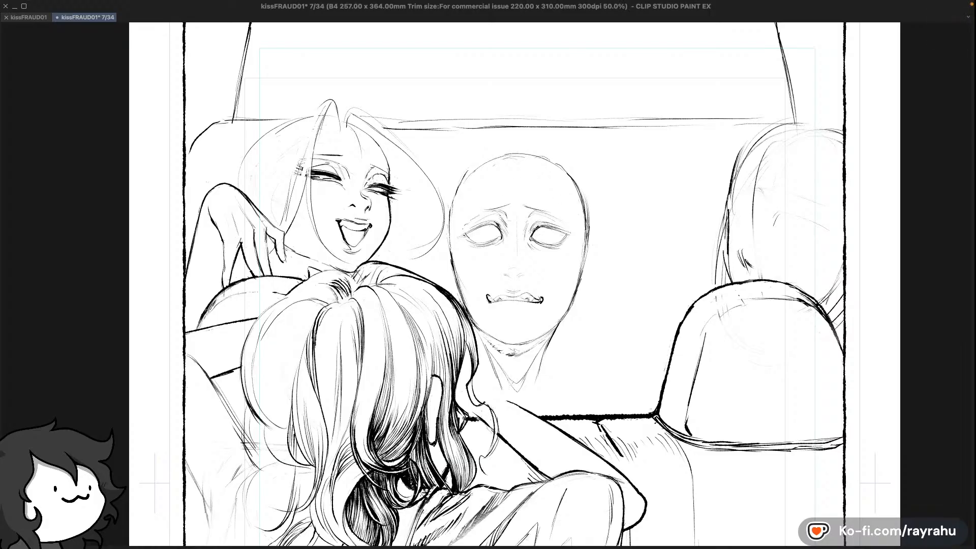
{"action": "left_click_drag", "start_coordinate": [539, 226], "coordinate": [547, 233]}
{"action": "key", "text": "c"}
{"action": "key", "text": "c"}
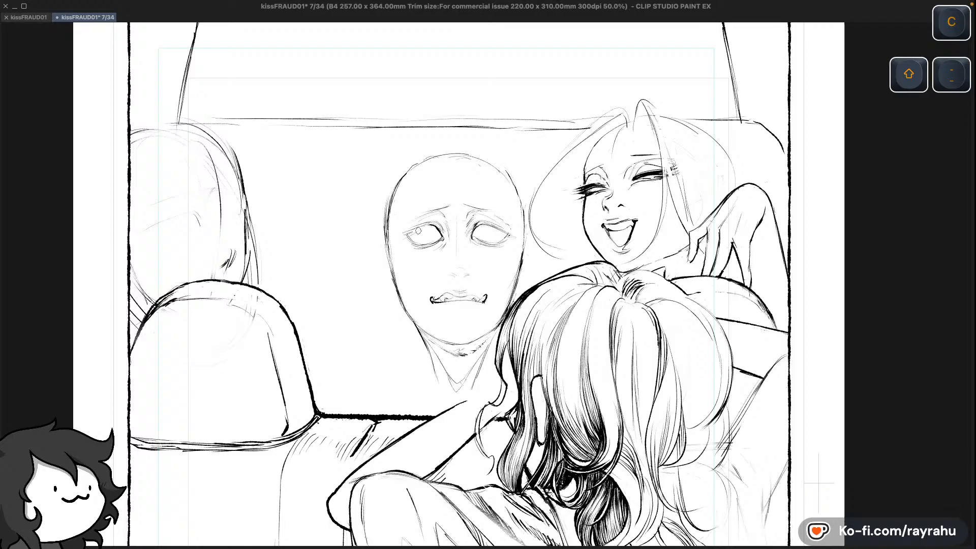
{"action": "key", "text": "super+z"}
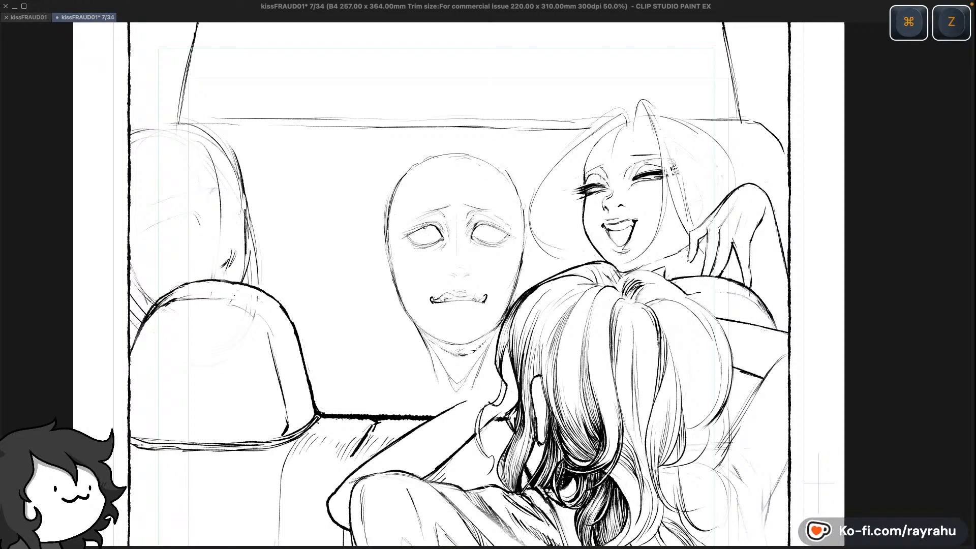
{"action": "key", "text": "c"}
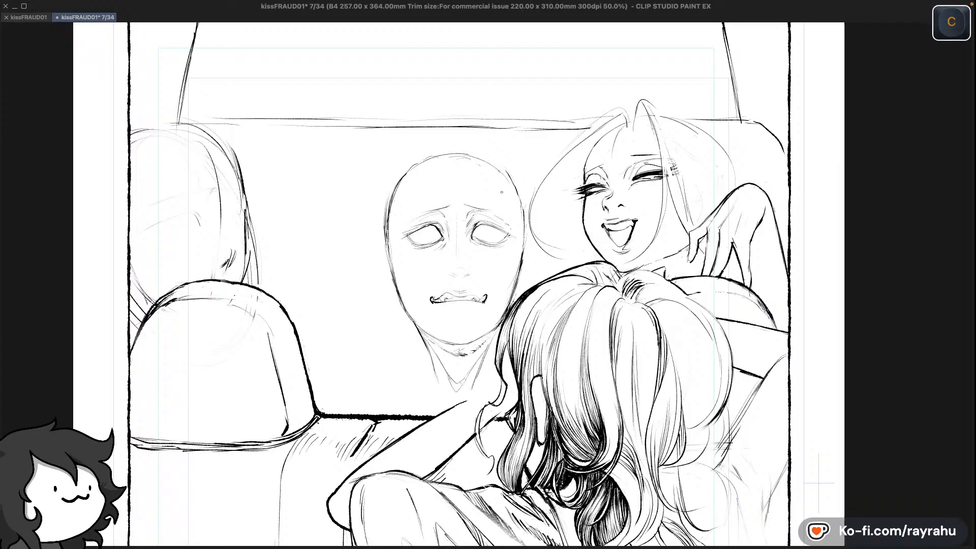
{"action": "left_click_drag", "start_coordinate": [419, 244], "coordinate": [417, 250]}
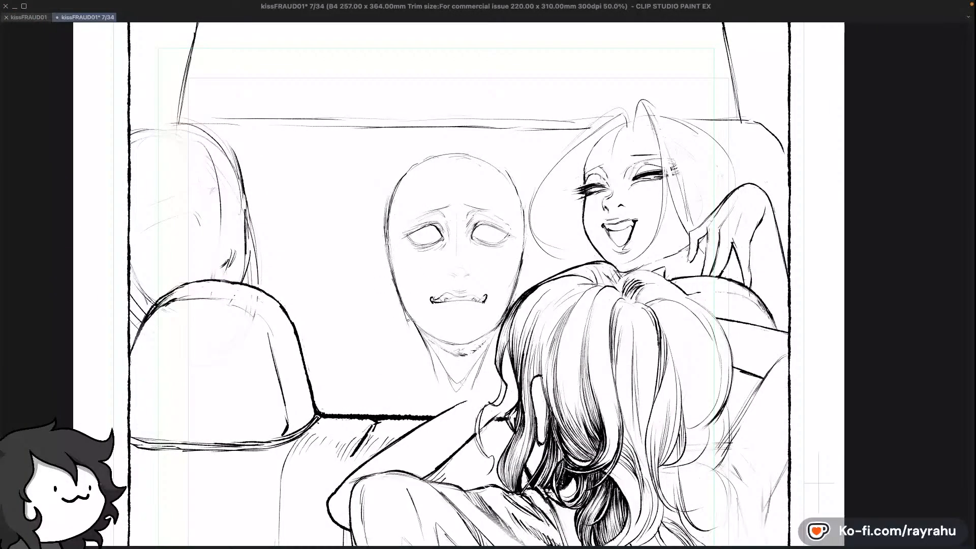
Ink a heavier cheek line on the central face's side farthest from the laughing woman, undoing missed strokes
{"action": "key", "text": "super+z"}
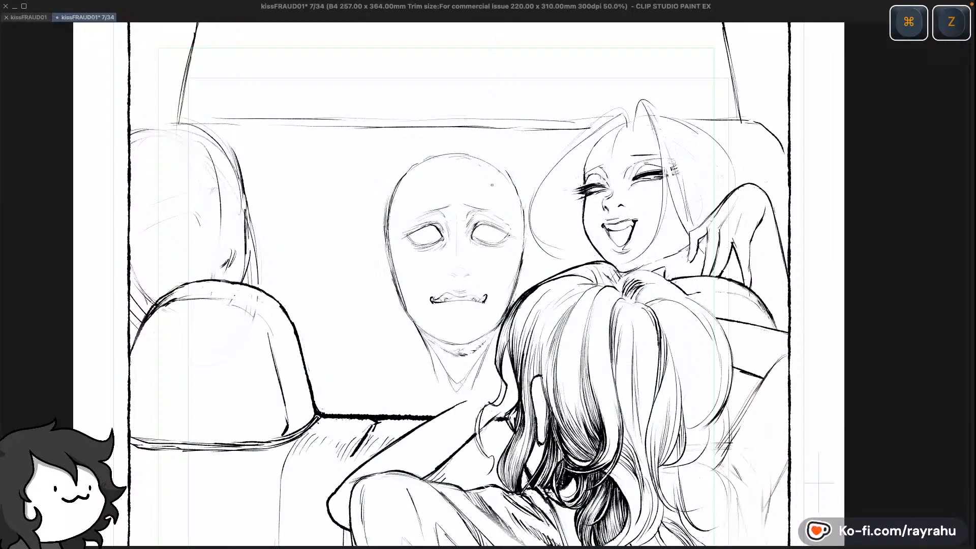
{"action": "key", "text": "super+z"}
{"action": "key", "text": "super+z"}
{"action": "key", "text": "super+z"}
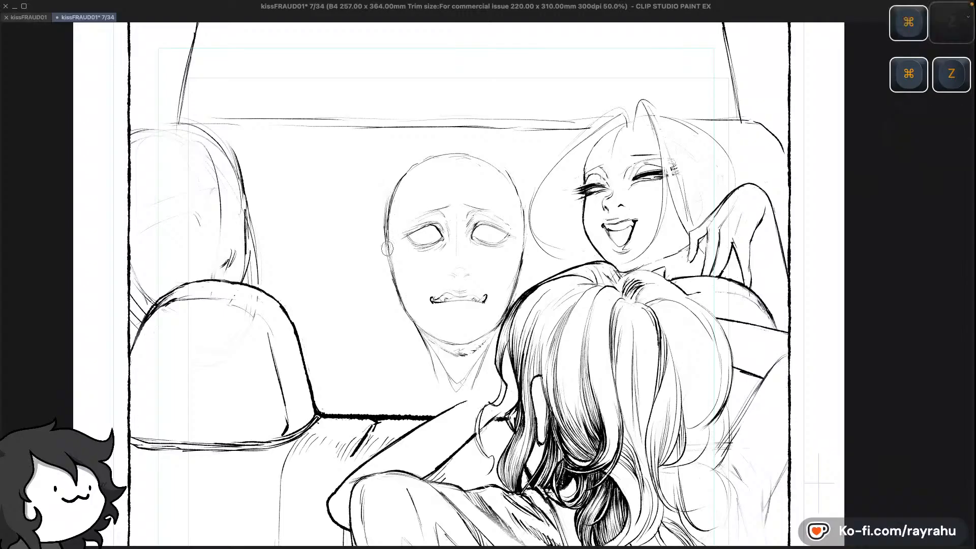
{"action": "key", "text": "super+z"}
{"action": "key", "text": "super+z"}
{"action": "left_click_drag", "start_coordinate": [403, 306], "coordinate": [412, 329]}
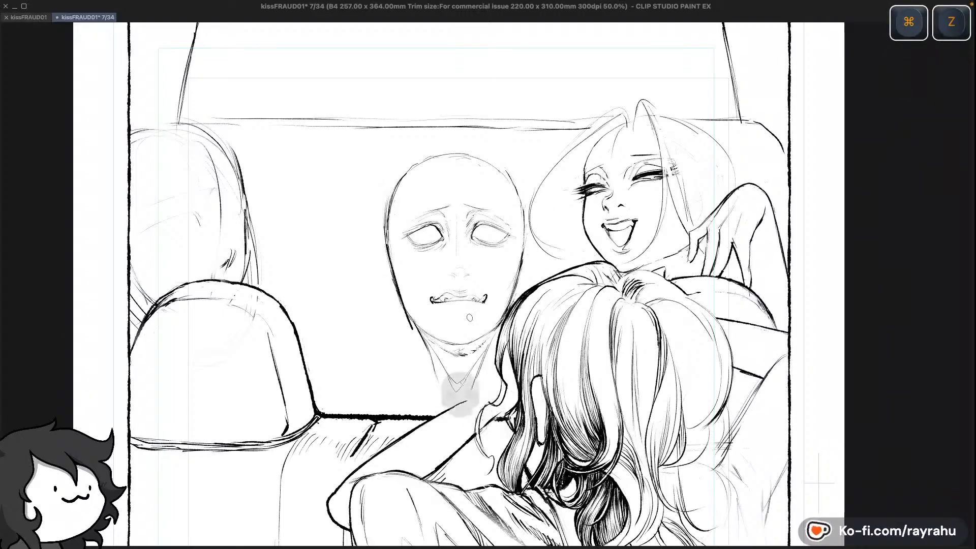
Redraw the central figure's jawline from cheek to chin as a darker, sharper line and trim its stray ends
{"action": "key", "text": "shift+space"}
{"action": "left_click_drag", "start_coordinate": [390, 379], "coordinate": [356, 207]}
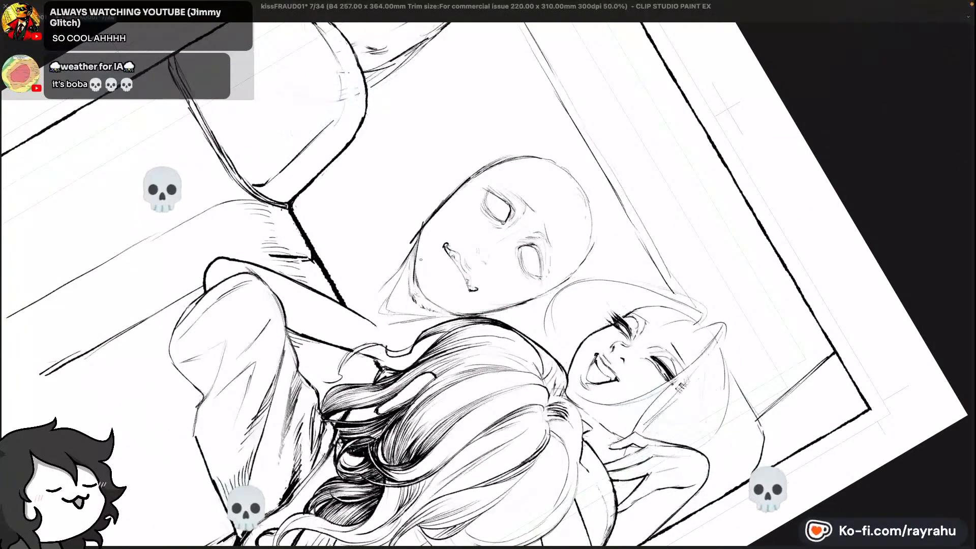
{"action": "key", "text": "super+z"}
{"action": "key", "text": "super+z"}
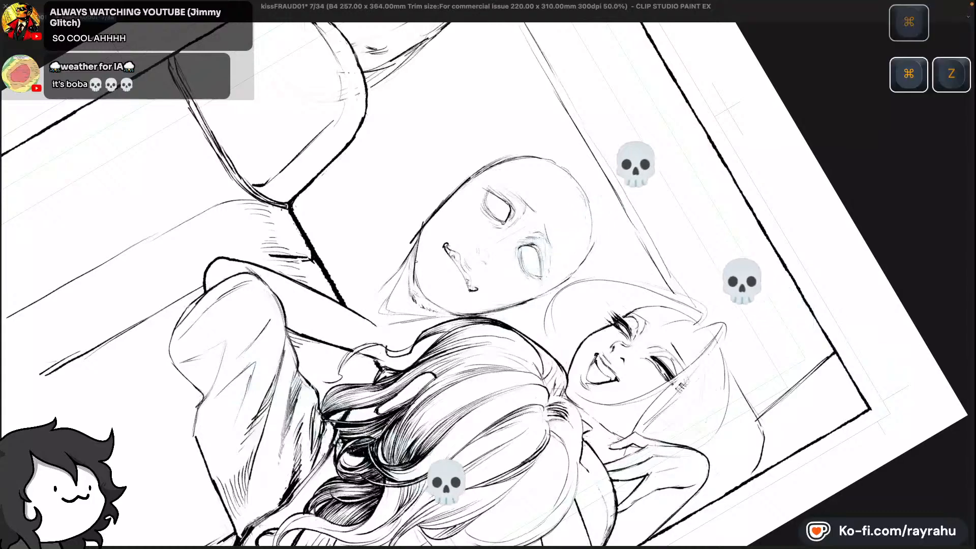
{"action": "key", "text": "super+z"}
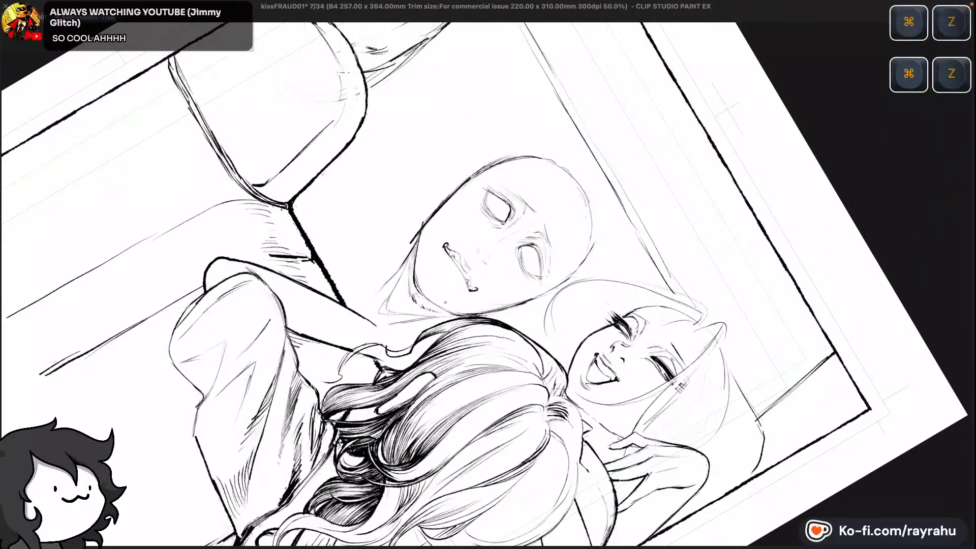
{"action": "key", "text": "c"}
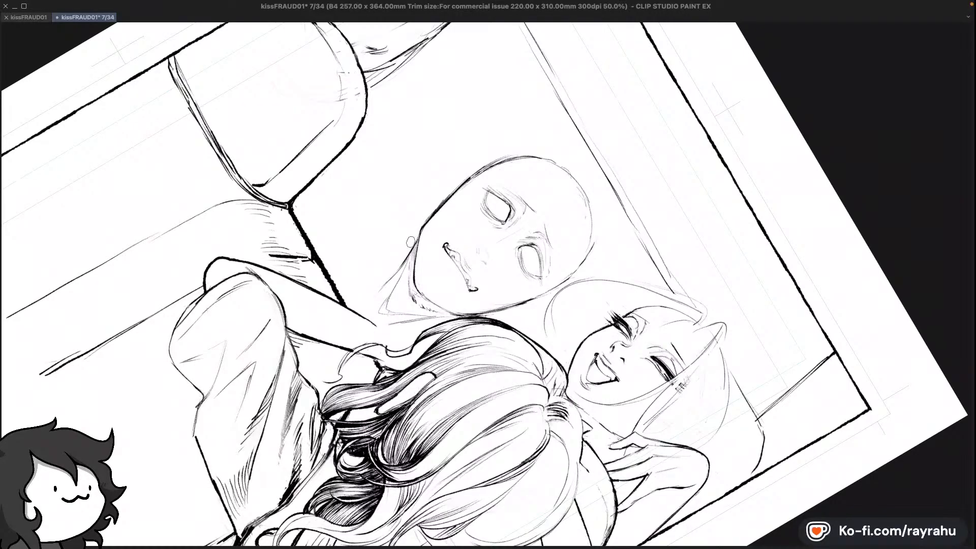
{"action": "key", "text": "c"}
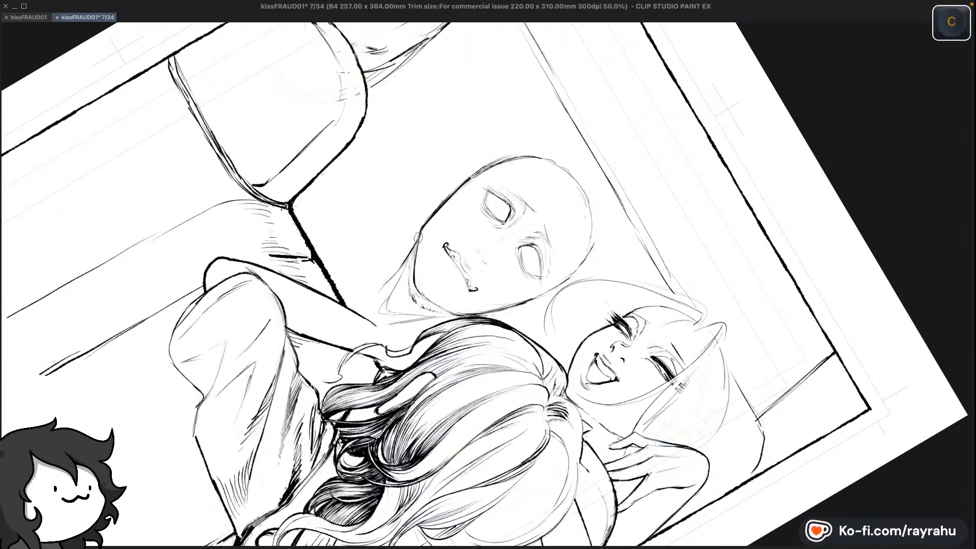
{"action": "double_click", "coordinate": [463, 204], "text": "shift"}
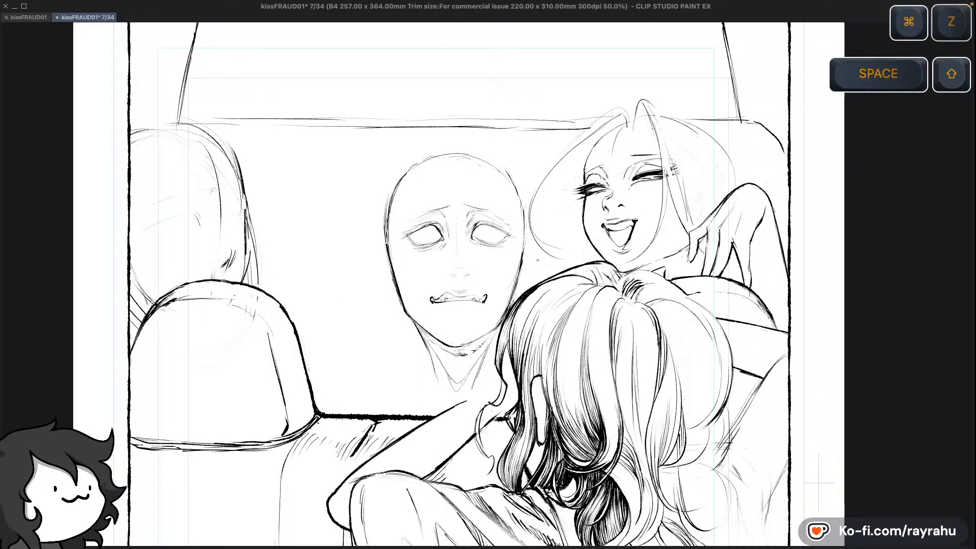
Touch up where the central figure's jawline meets the neck, undoing missed strokes
{"action": "key", "text": "super+z"}
{"action": "key", "text": "c"}
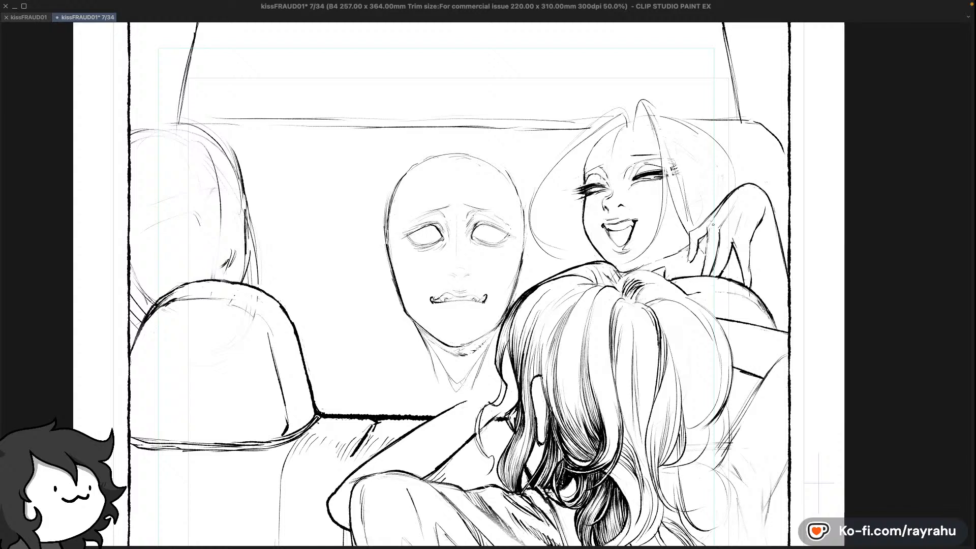
{"action": "key", "text": "c"}
{"action": "key", "text": "super+z"}
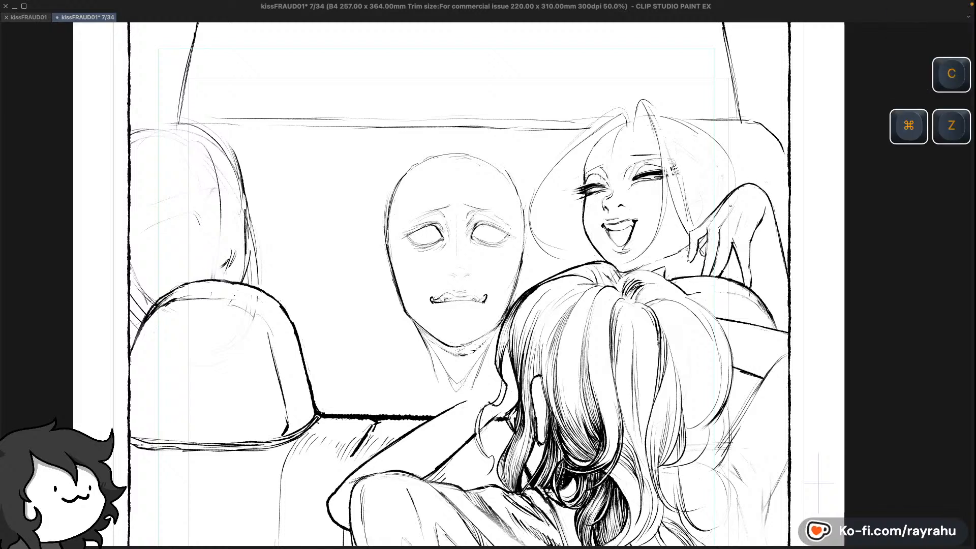
{"action": "key", "text": "super+z"}
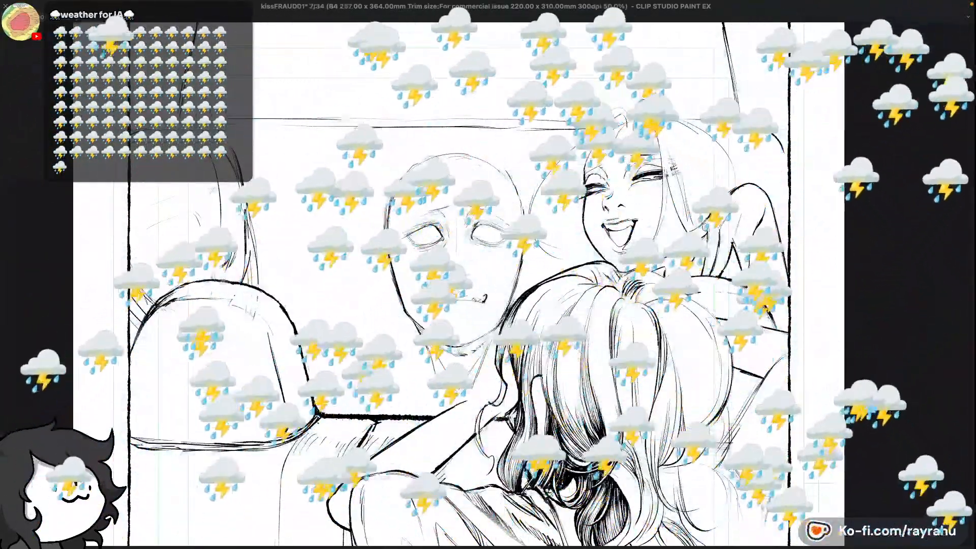
{"action": "key", "text": "super+z"}
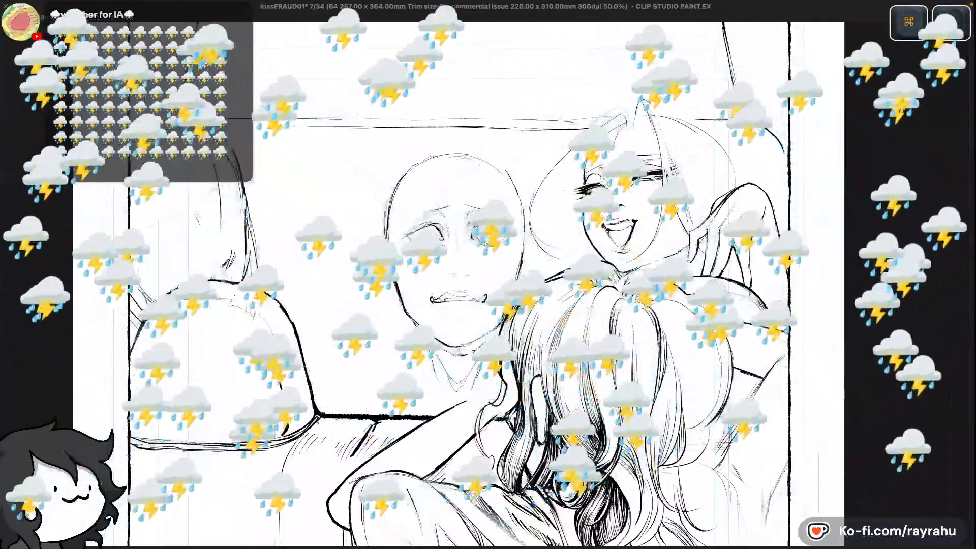
{"action": "key", "text": "super+z"}
{"action": "key", "text": "super+z"}
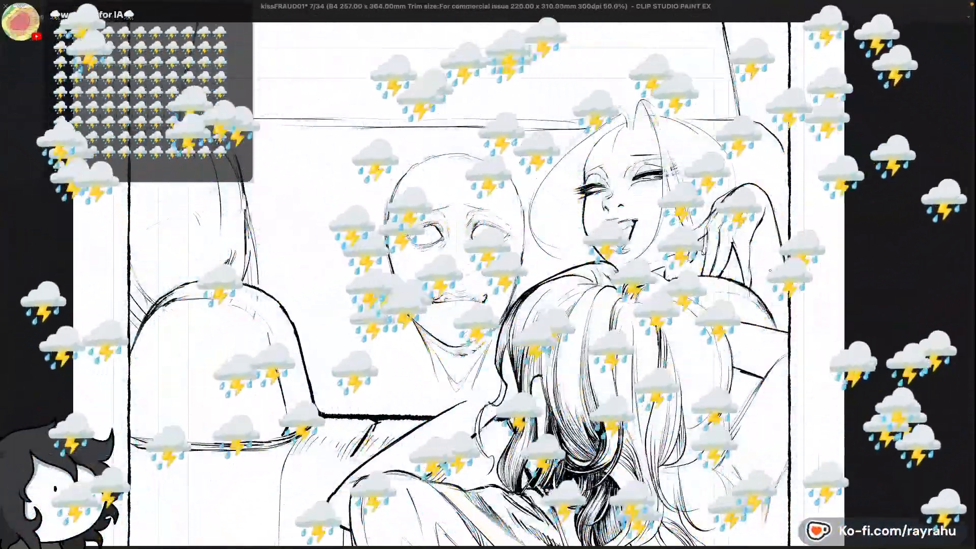
{"action": "key", "text": "c"}
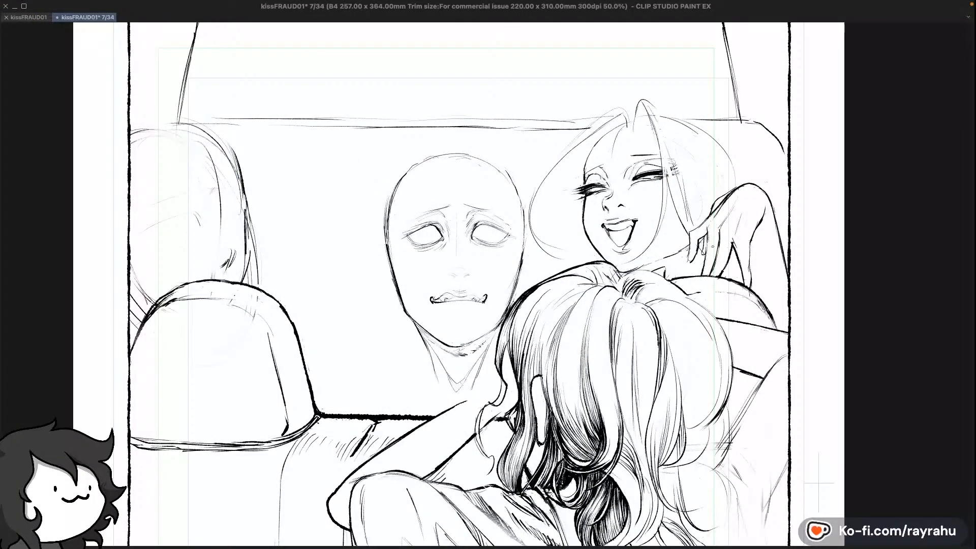
{"action": "key", "text": "c"}
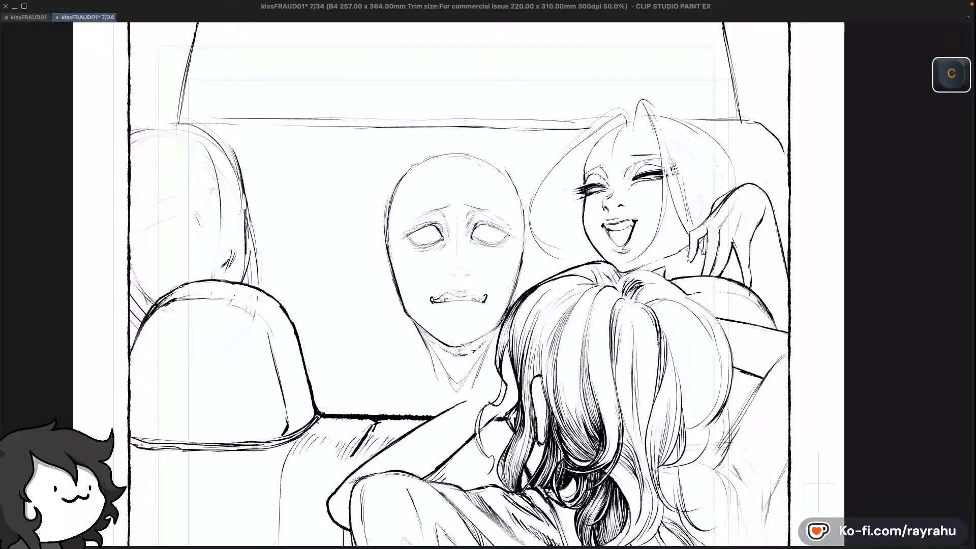
{"action": "key", "text": "super+z"}
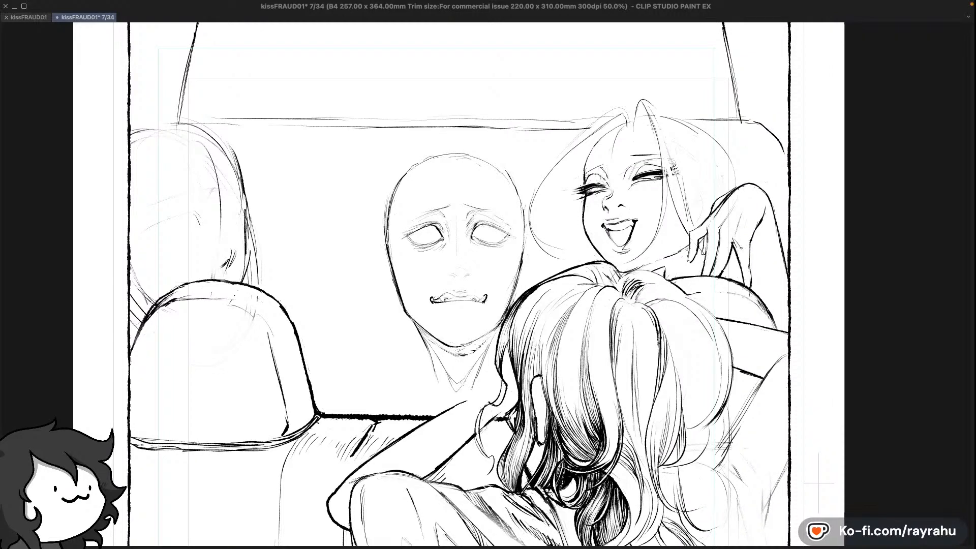
{"action": "key", "text": "super+z"}
{"action": "key", "text": "super+z"}
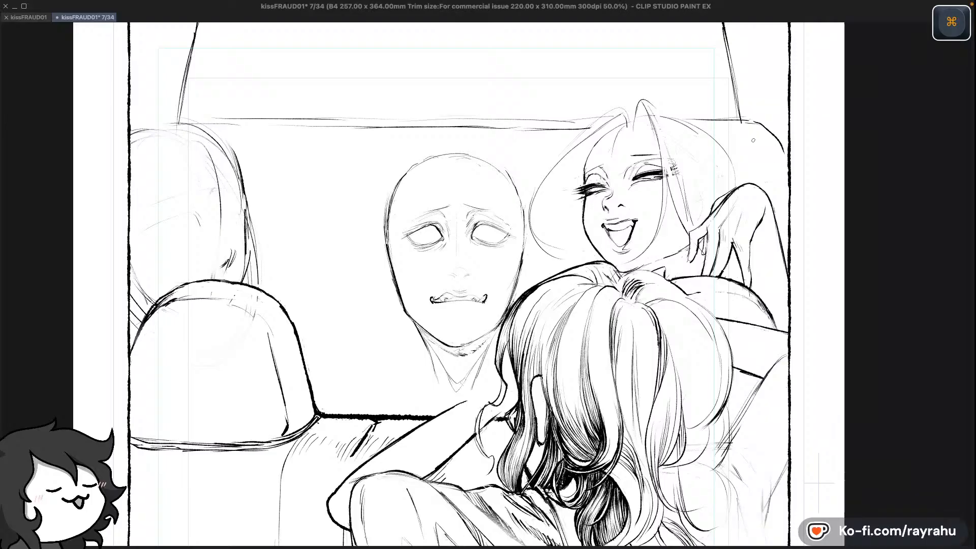
Try small corrections inside the central figure's eye farthest from the laughing woman and undo them
{"action": "key", "text": "c"}
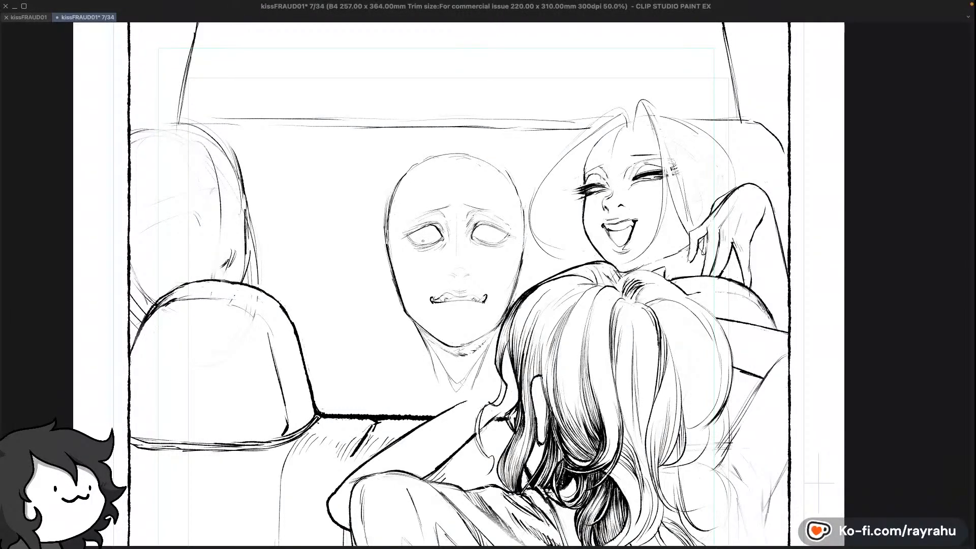
{"action": "key", "text": "c"}
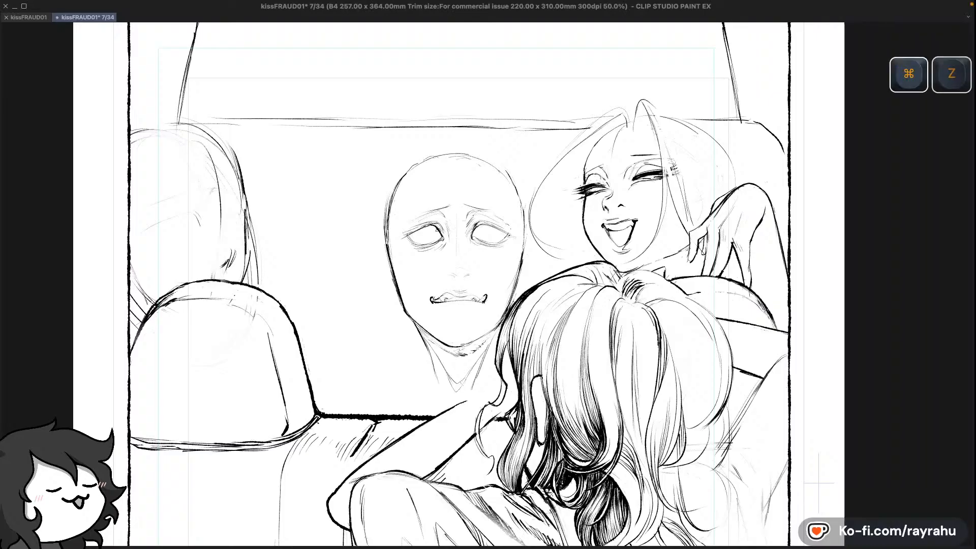
{"action": "key", "text": "super+z"}
{"action": "key", "text": "super+z"}
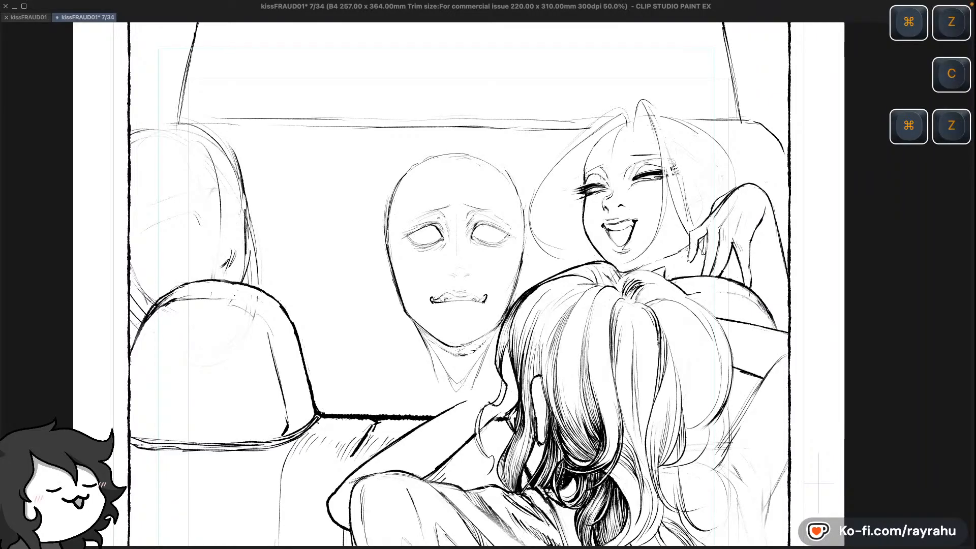
Redraw the upper lid and outer corner of the central figure's eye nearest the laughing woman, undoing overshooting strokes
{"action": "key", "text": "super+z"}
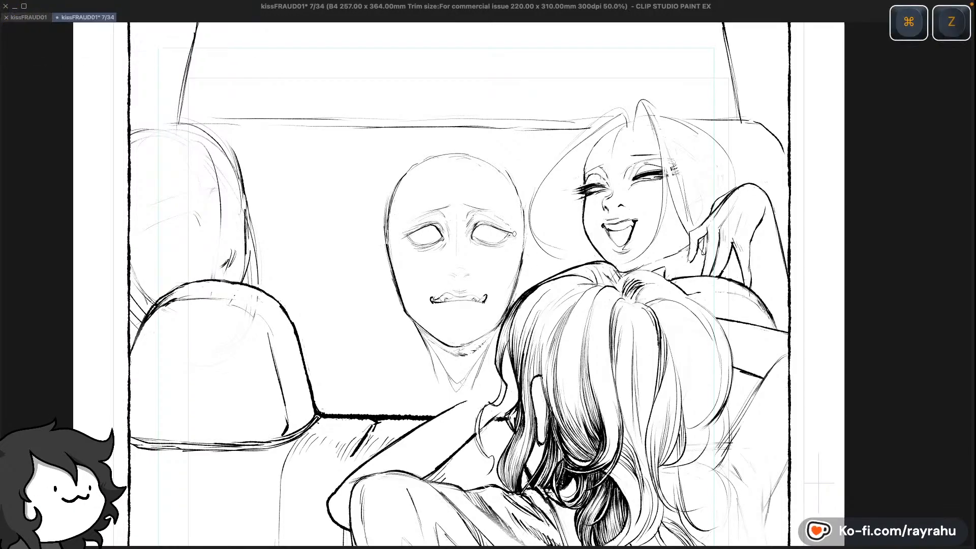
{"action": "key", "text": "super+z"}
{"action": "key", "text": "super+z"}
{"action": "key", "text": "super+z"}
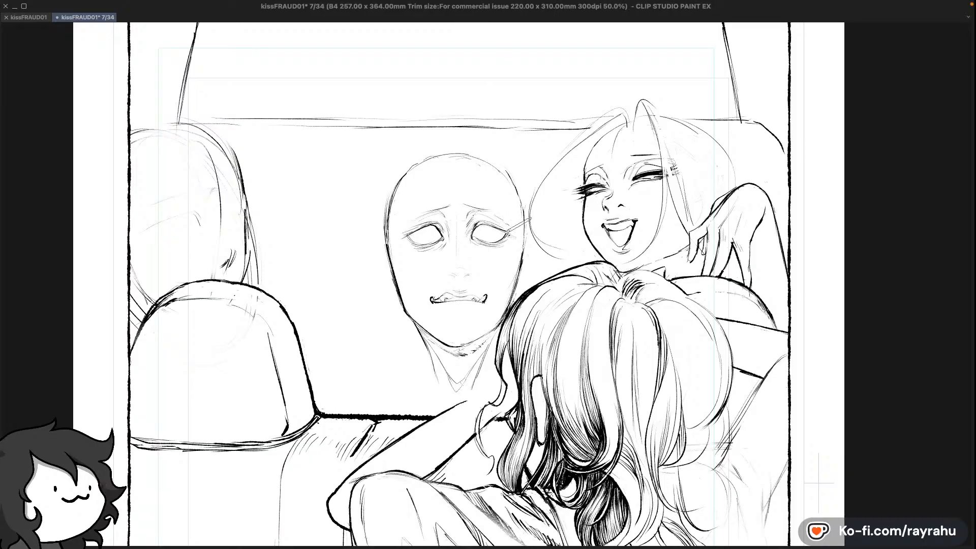
{"action": "key", "text": "shift+minus"}
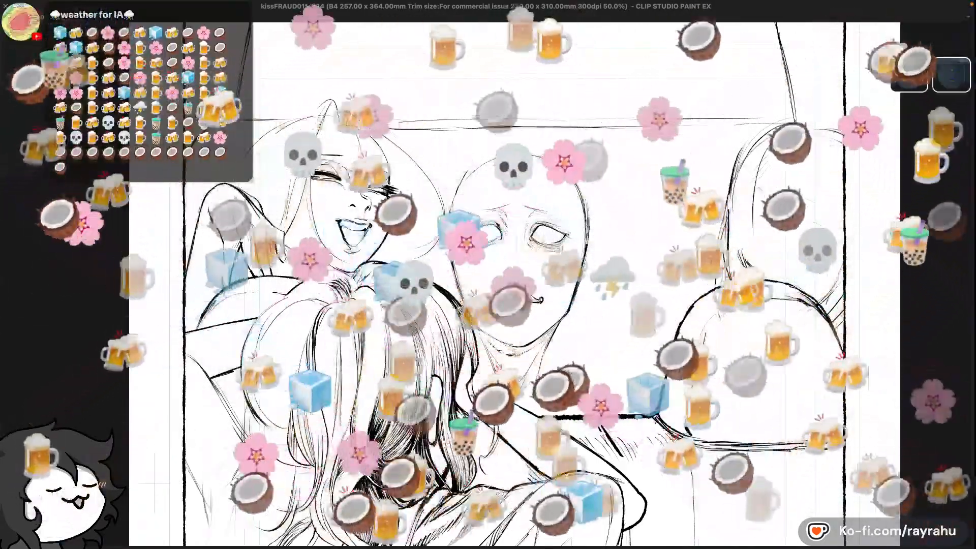
{"action": "key", "text": "super+z"}
{"action": "key", "text": "super+z"}
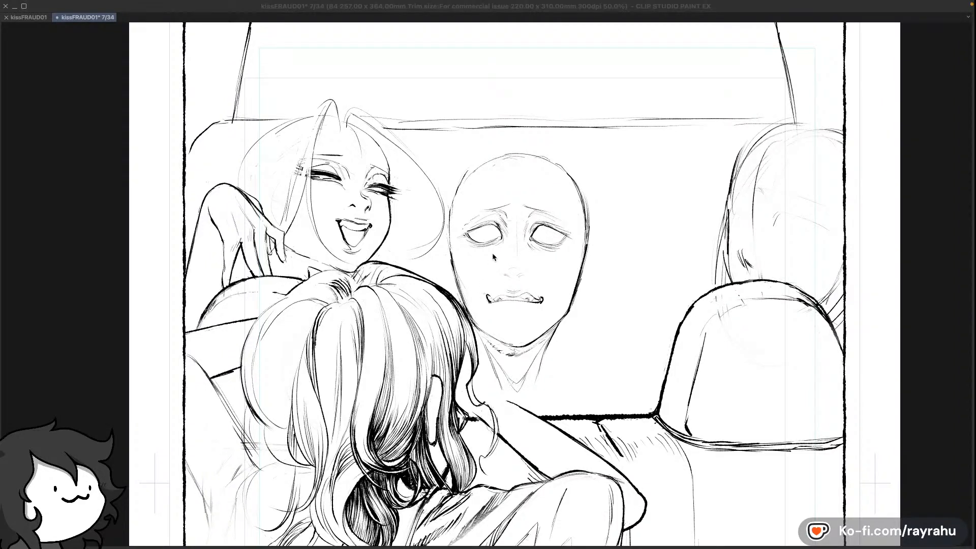
Undo the last stray mark on the central figure's face and save the page
{"action": "left_click", "coordinate": [535, 262]}
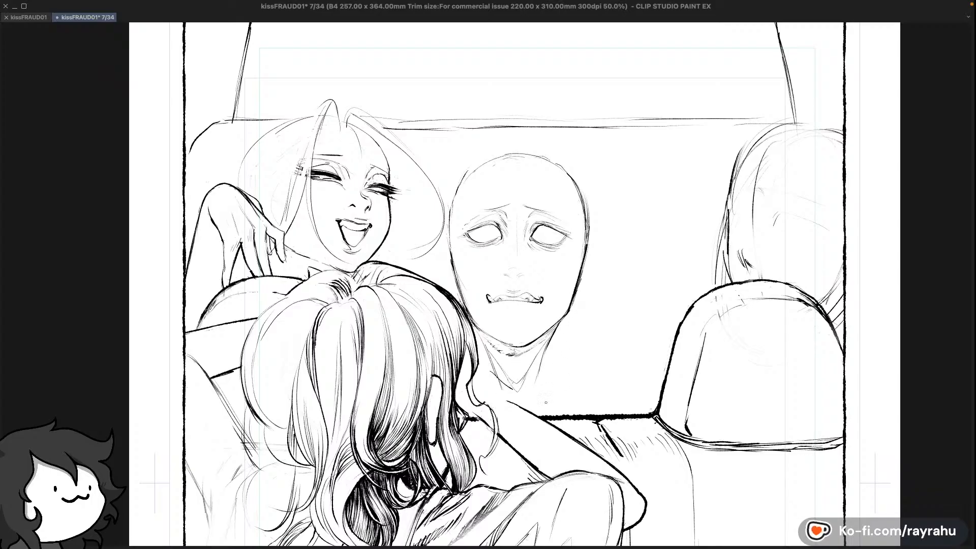
{"action": "key", "text": "super+z"}
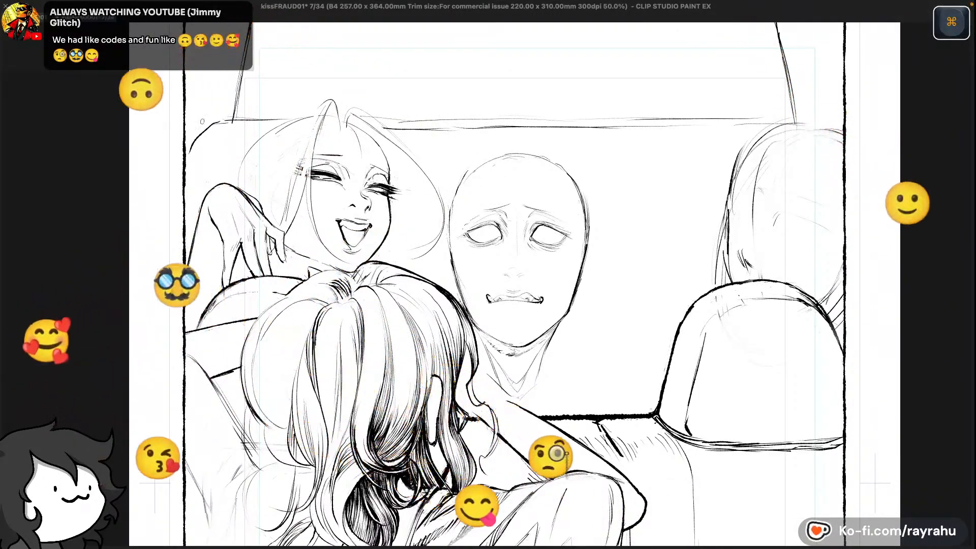
{"action": "key", "text": "super+s"}
Look over the neighbouring comic pages 5 to 9 in the kissFRAUD01 page overview and return to page 7
{"action": "left_click", "coordinate": [40, 20]}
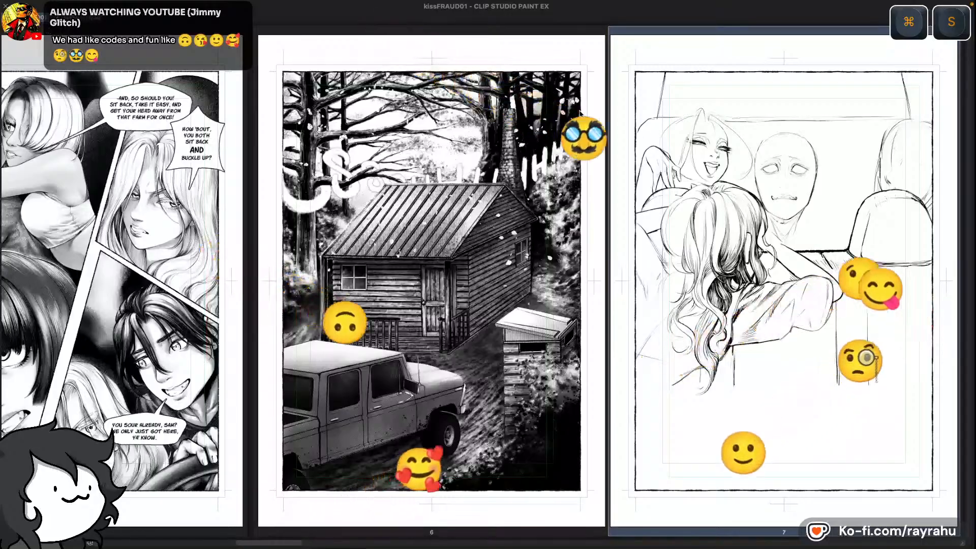
{"action": "key", "text": "space"}
{"action": "left_click_drag", "start_coordinate": [252, 282], "coordinate": [534, 282]}
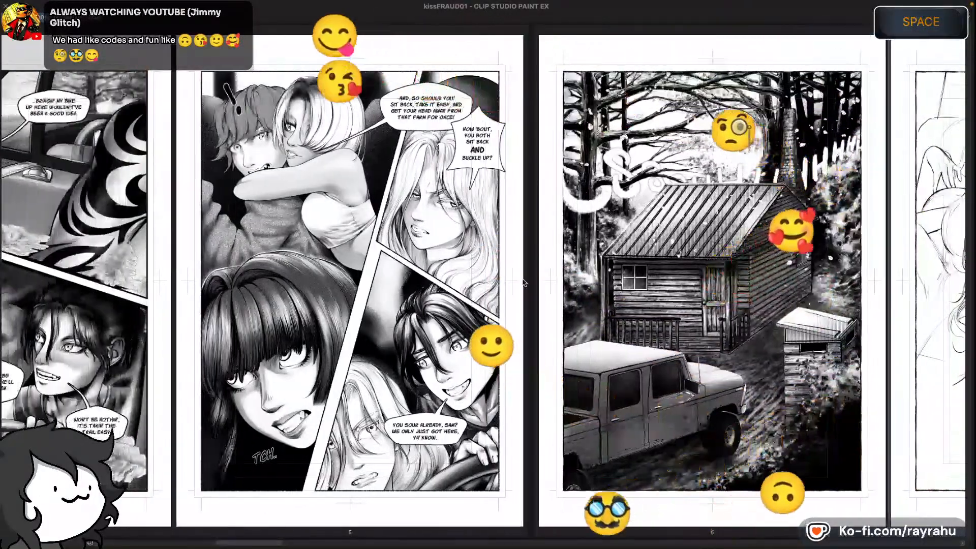
{"action": "scroll", "coordinate": [457, 283], "scroll_direction": "left", "scroll_amount": 3}
{"action": "scroll", "coordinate": [457, 283], "scroll_direction": "right", "scroll_amount": 12}
{"action": "scroll", "coordinate": [456, 283], "scroll_direction": "right", "scroll_amount": 5}
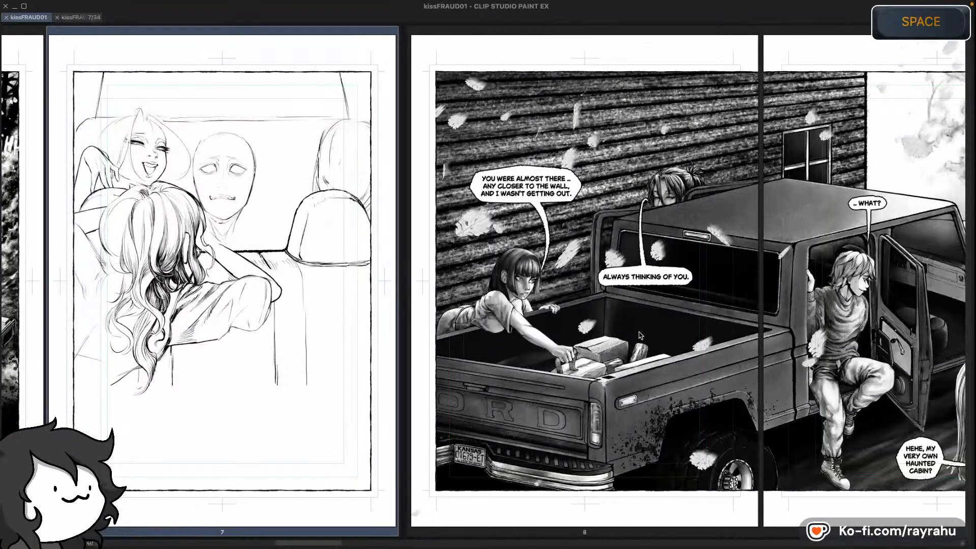
{"action": "left_click_drag", "start_coordinate": [640, 335], "coordinate": [851, 335]}
{"action": "left_click_drag", "start_coordinate": [737, 289], "coordinate": [253, 300]}
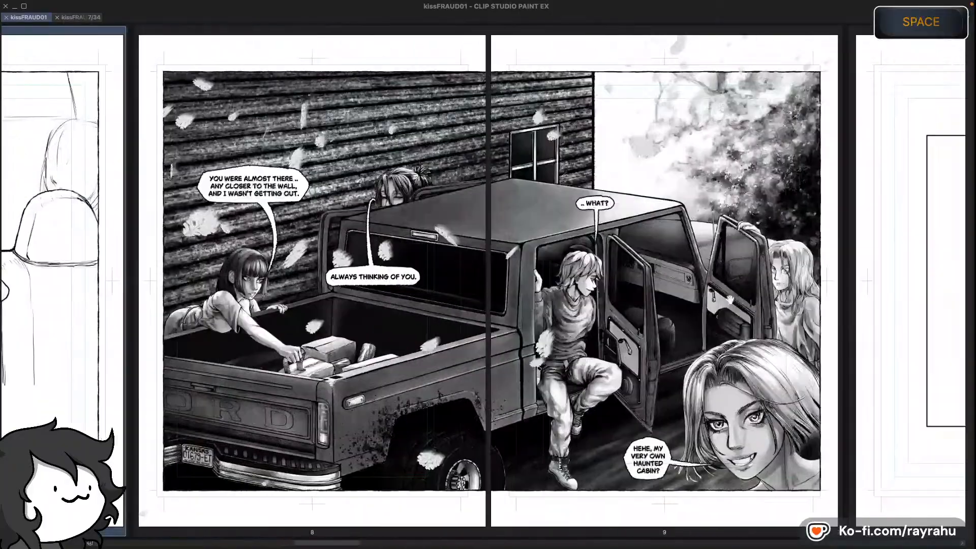
{"action": "left_click_drag", "start_coordinate": [488, 315], "coordinate": [701, 315]}
{"action": "left_click_drag", "start_coordinate": [239, 341], "coordinate": [636, 351]}
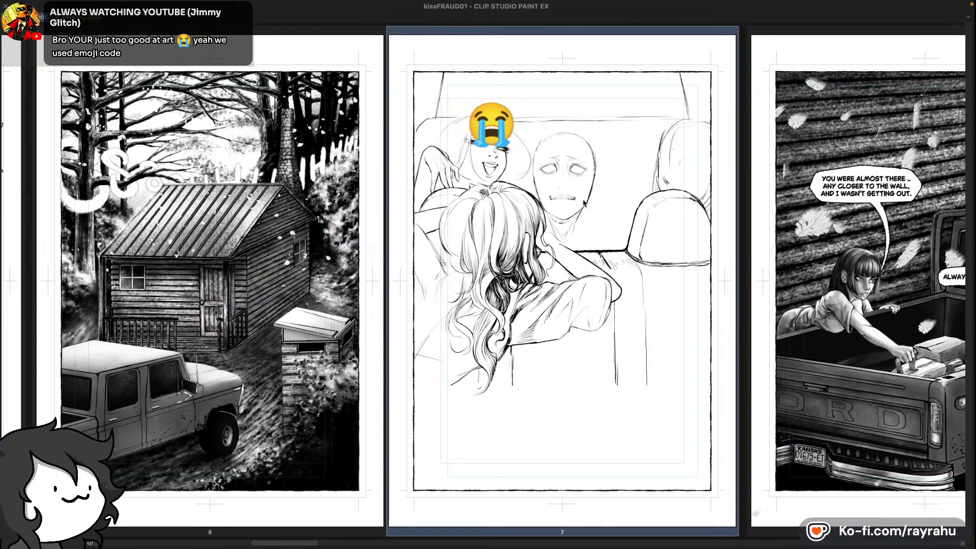
{"action": "left_click", "coordinate": [103, 20]}
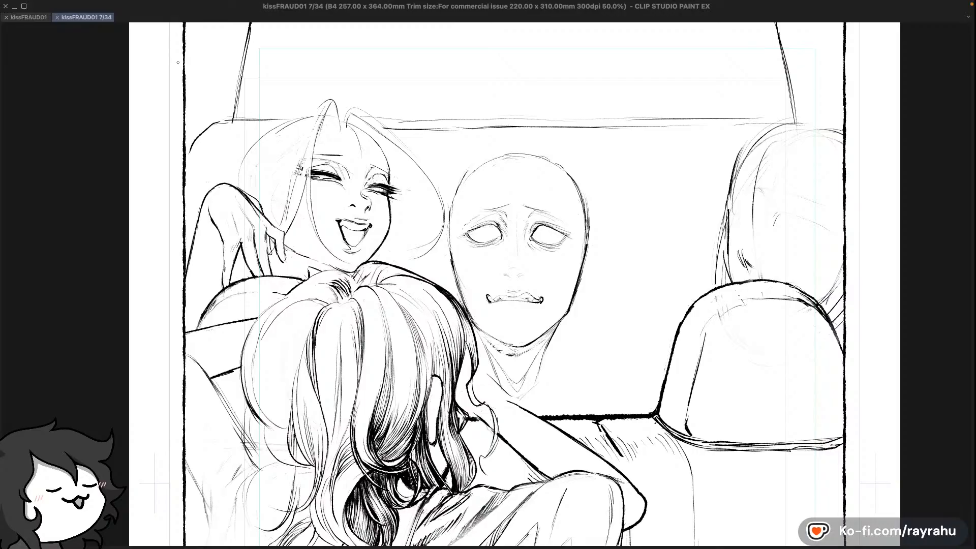
Make small touch-ups around the laughing woman's eyes and nose bridge, undoing missed strokes
{"action": "key", "text": "ctrl+z"}
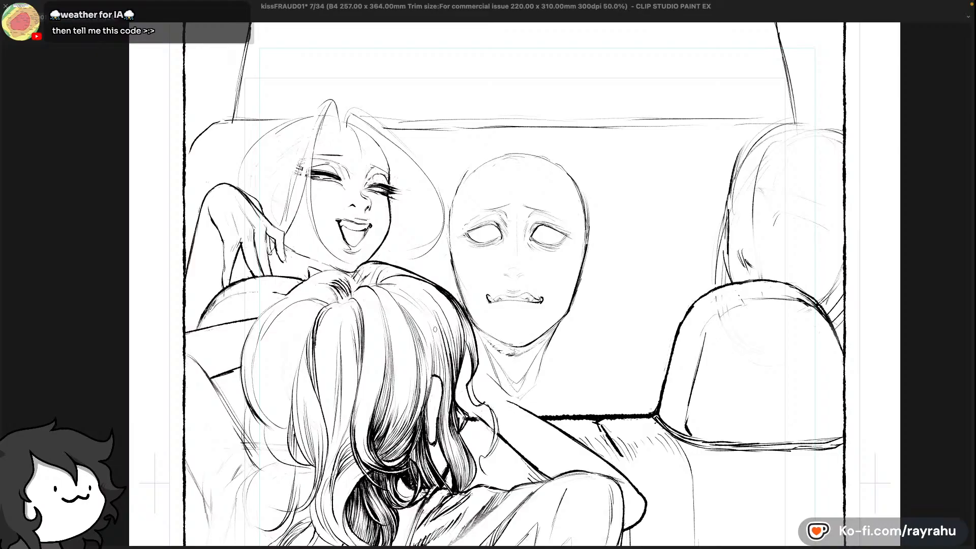
{"action": "key", "text": "space"}
{"action": "left_click_drag", "start_coordinate": [596, 366], "coordinate": [579, 322]}
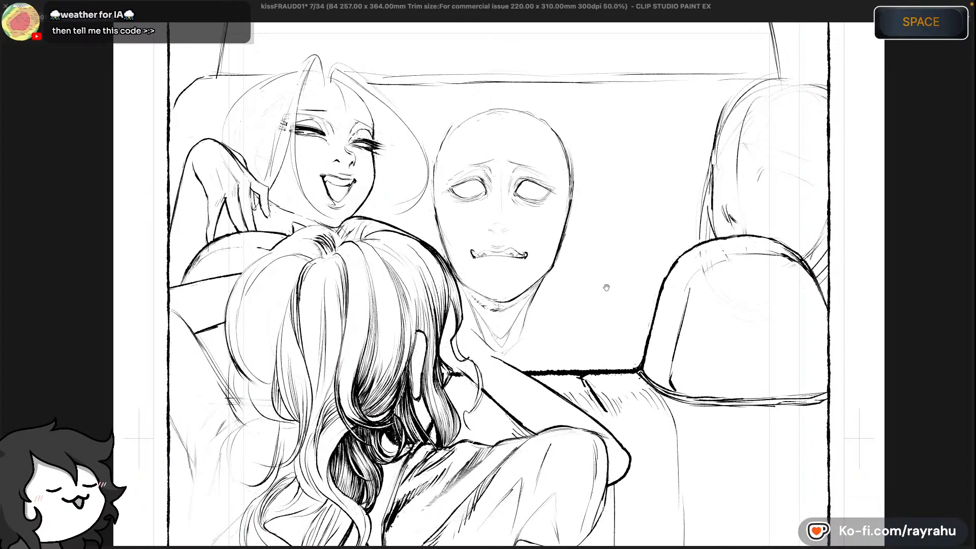
{"action": "left_click_drag", "start_coordinate": [609, 291], "coordinate": [583, 299]}
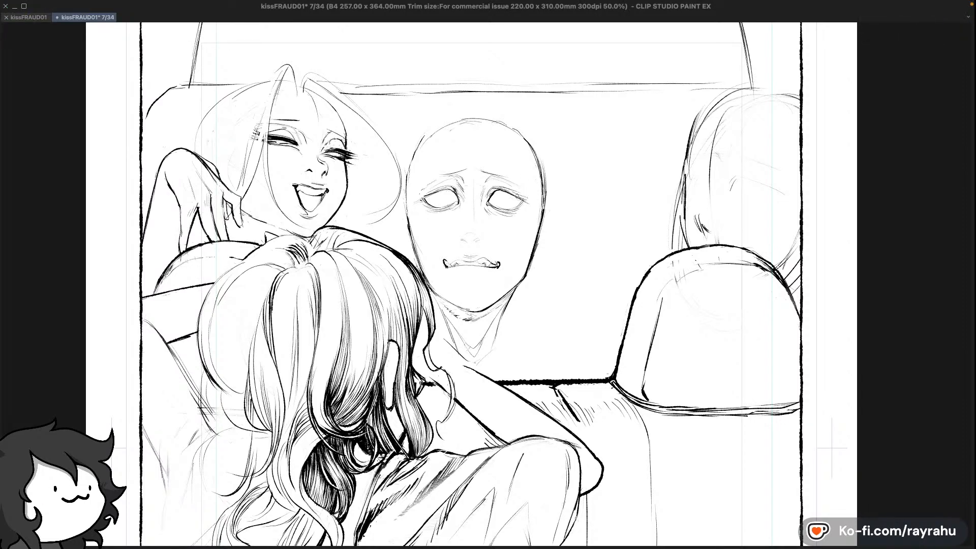
{"action": "key", "text": "equal"}
{"action": "key", "text": "super+c"}
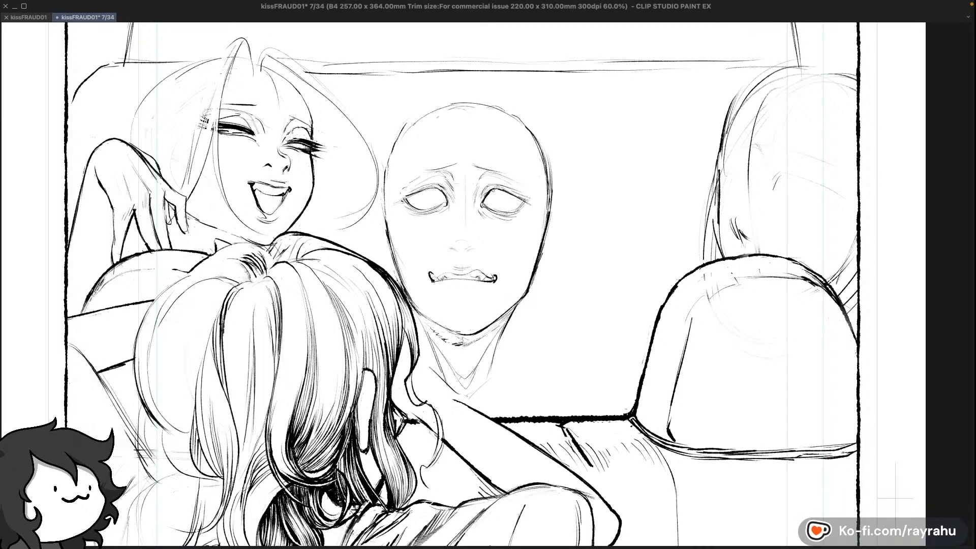
{"action": "key", "text": "c"}
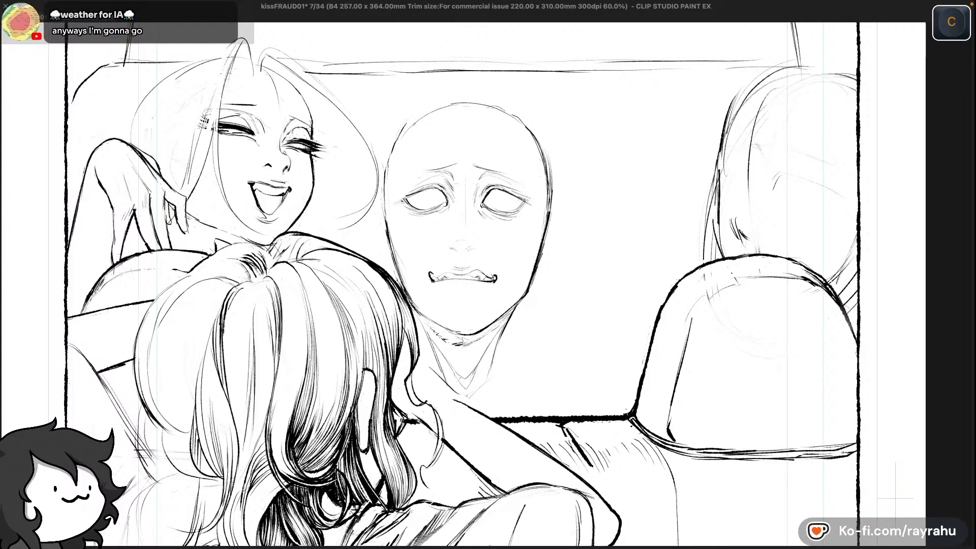
{"action": "key", "text": "super+z"}
{"action": "key", "text": "super+z"}
{"action": "key", "text": "super+z"}
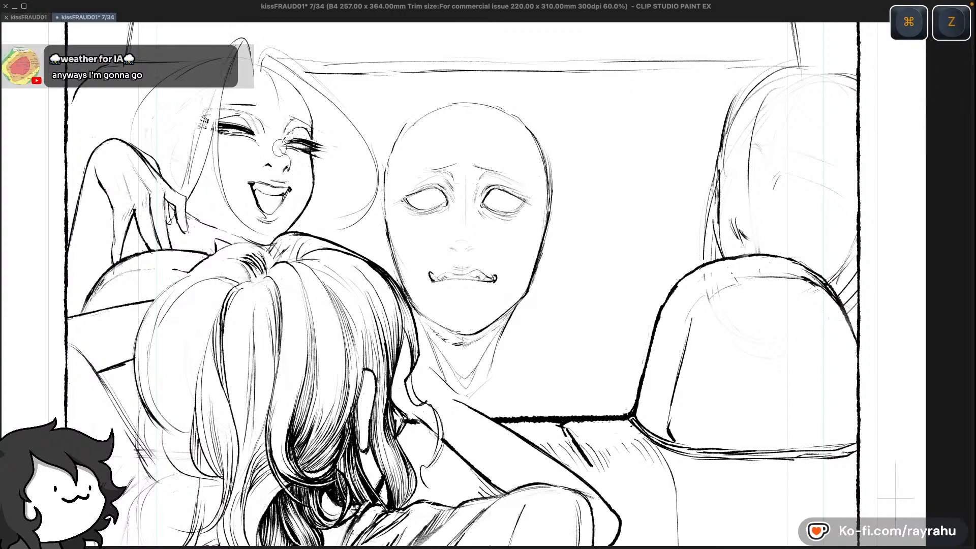
{"action": "key", "text": "super+z"}
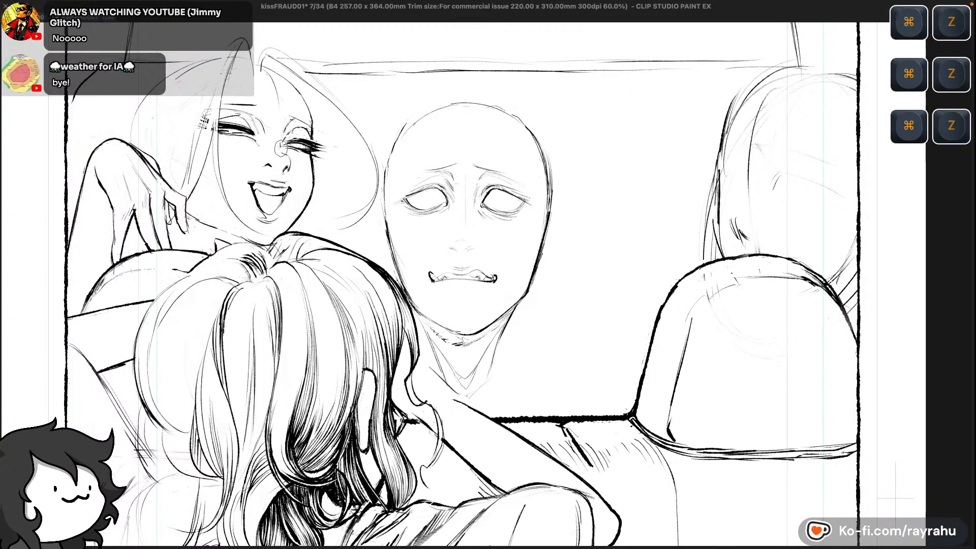
{"action": "key", "text": "super+z"}
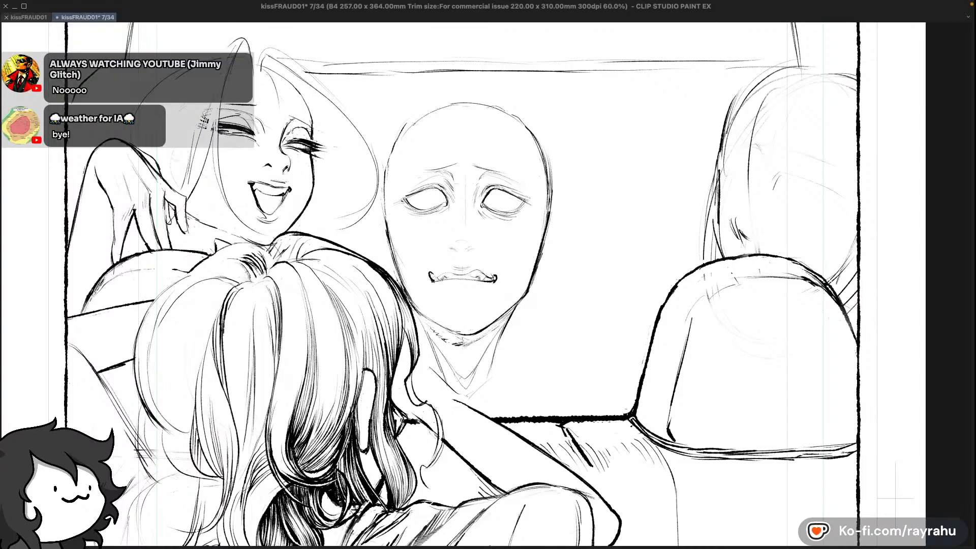
{"action": "key", "text": "c"}
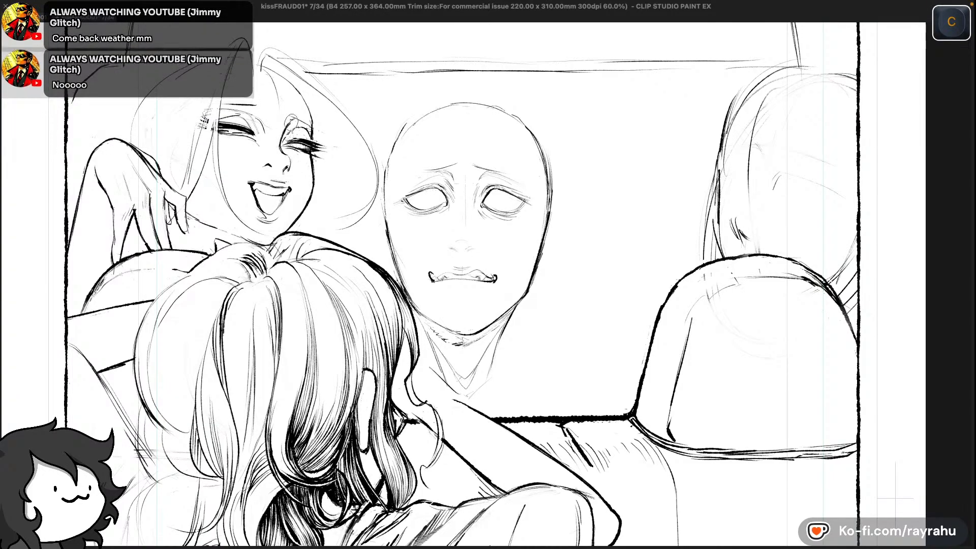
{"action": "key", "text": "super+z"}
{"action": "key", "text": "super+z"}
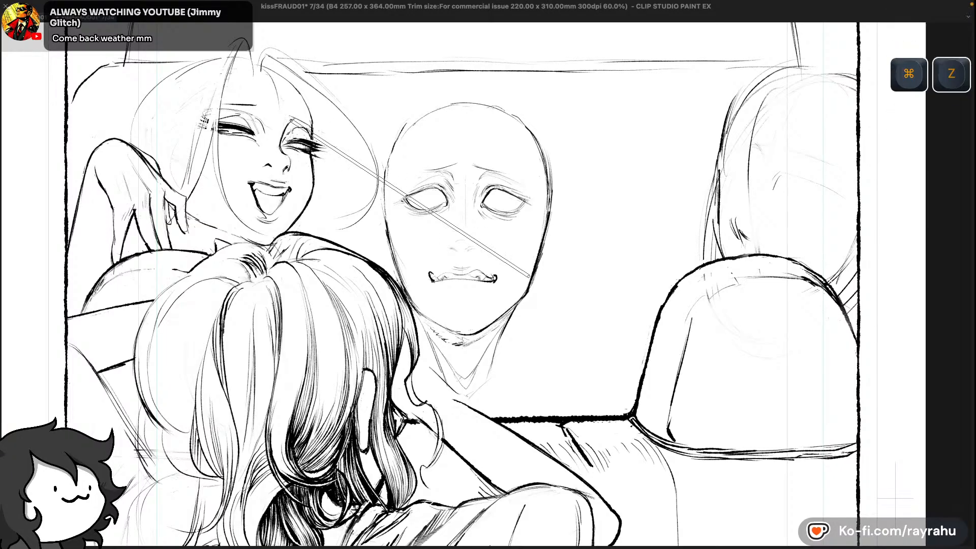
Check the drawing in a mirrored view and undo the stray lines running from the laughing woman's eye across the central figure's face
{"action": "key", "text": "shift"}
{"action": "key", "text": "shift+minus"}
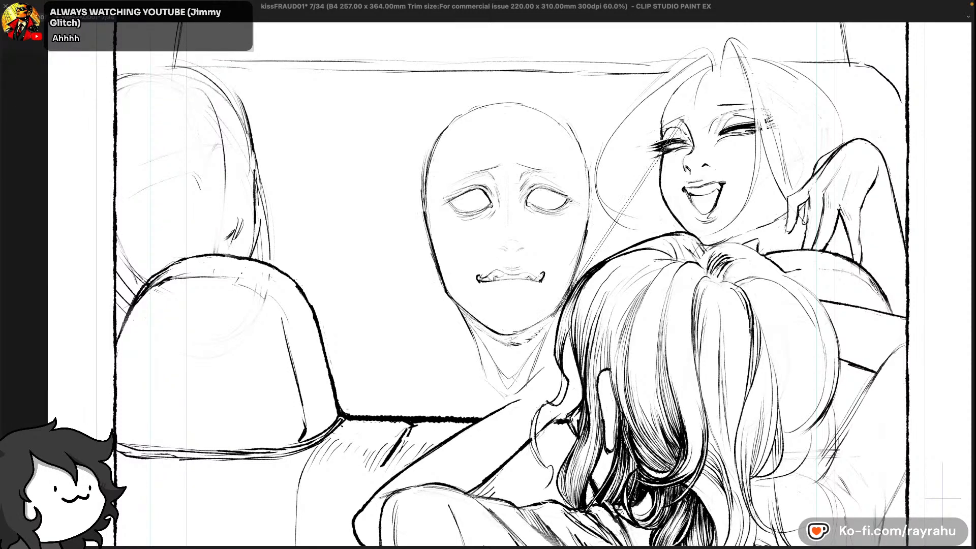
{"action": "key", "text": "shift+minus"}
{"action": "left_click_drag", "start_coordinate": [219, 126], "coordinate": [266, 129]}
{"action": "key", "text": "super+z"}
{"action": "key", "text": "super+z"}
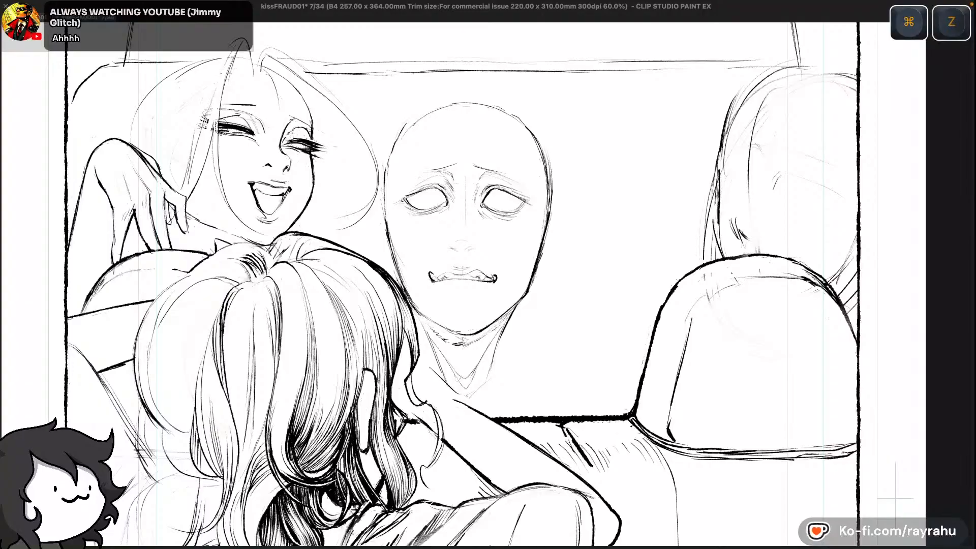
Darken and reshape the laughing woman's narrowed eye nearest her raised hand, undoing strokes that miss
{"action": "left_click_drag", "start_coordinate": [219, 126], "coordinate": [243, 133]}
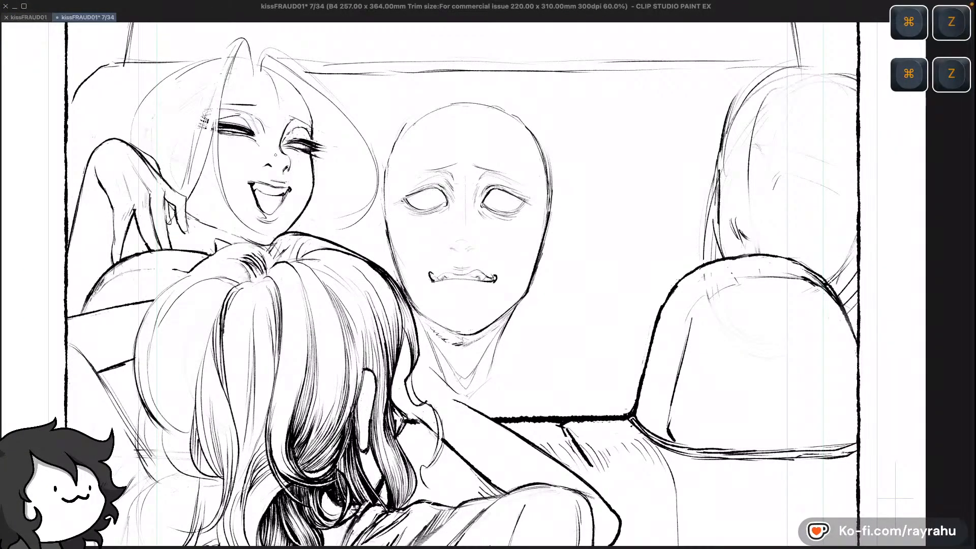
{"action": "key", "text": "super+z"}
{"action": "key", "text": "super+z"}
{"action": "key", "text": "super+z"}
{"action": "left_click_drag", "start_coordinate": [218, 125], "coordinate": [236, 133]}
{"action": "key", "text": "super+z"}
{"action": "key", "text": "super+z"}
{"action": "key", "text": "super+z"}
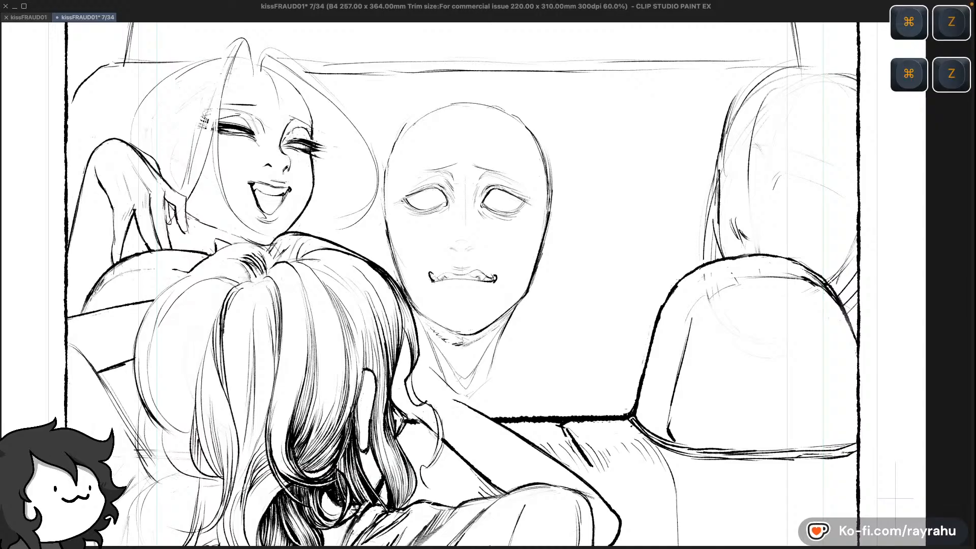
{"action": "key", "text": "super+z"}
{"action": "key", "text": "super+z"}
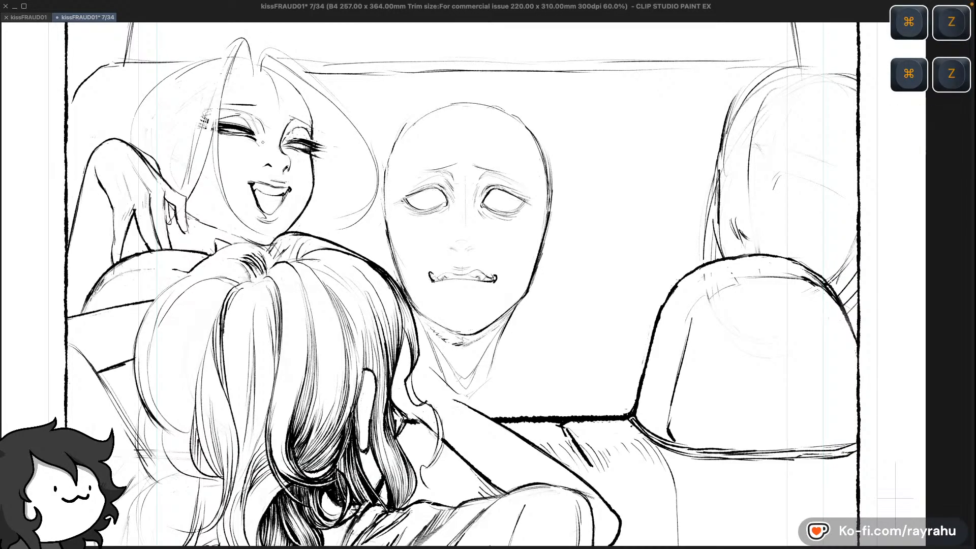
{"action": "key", "text": "super+z"}
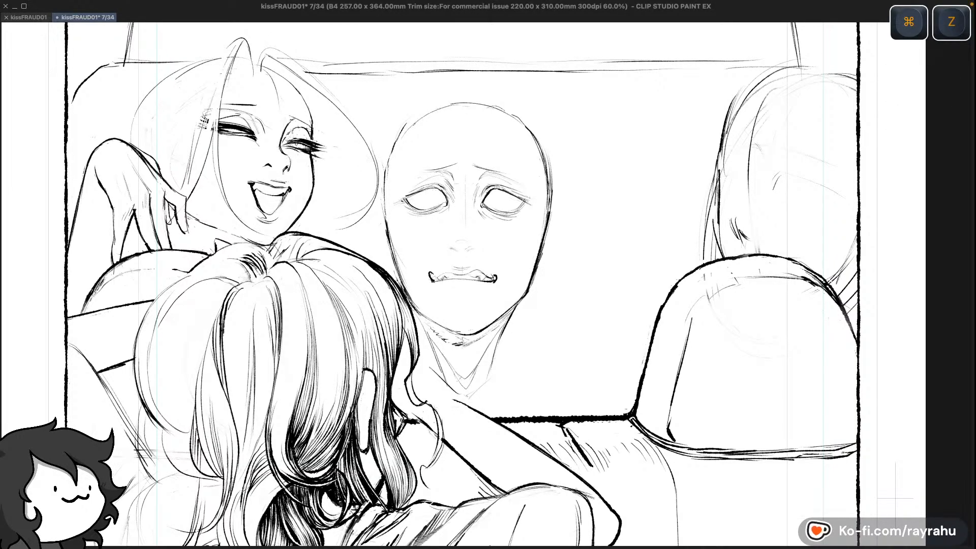
Mirror the canvas and clean up around the laughing woman's eye and cheek nearest the central figure
{"action": "key", "text": "c"}
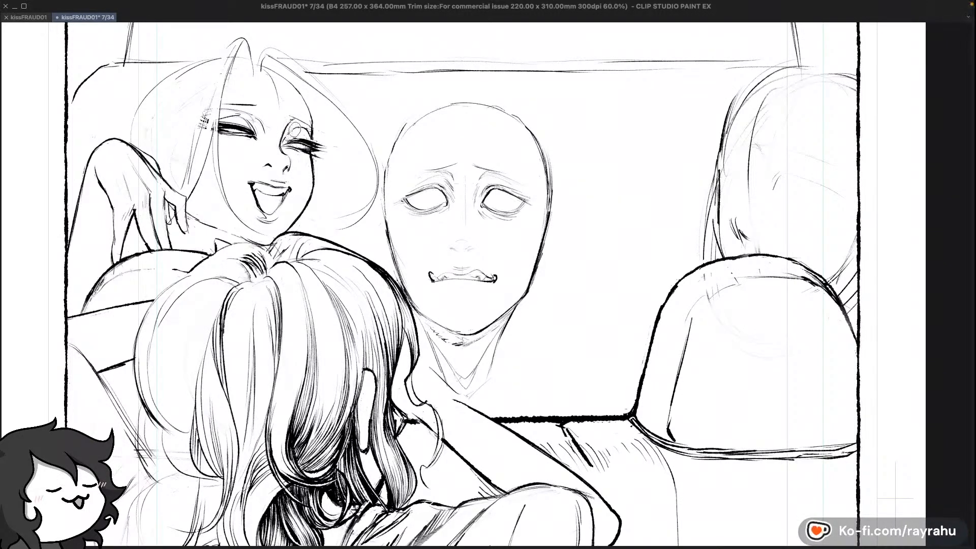
{"action": "key", "text": "super+z"}
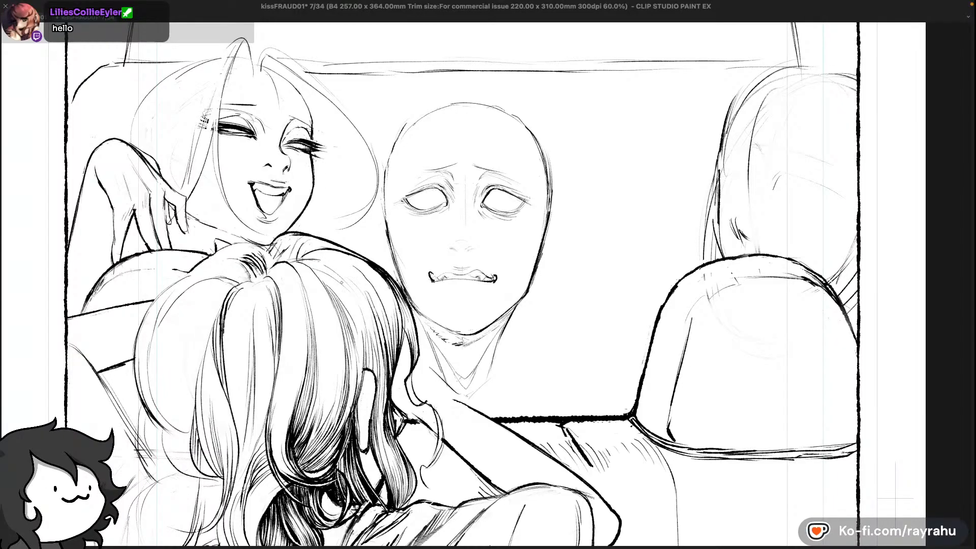
{"action": "key", "text": "shift+minus"}
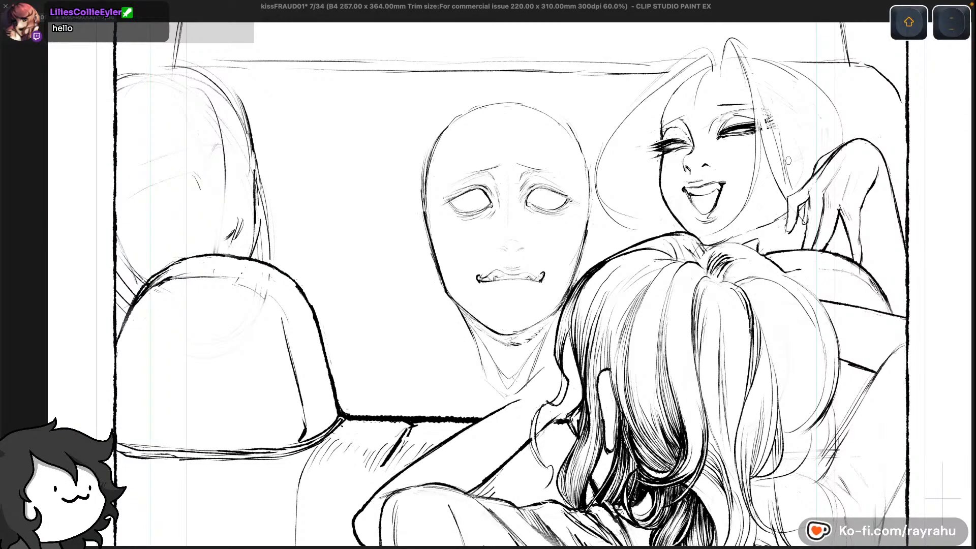
{"action": "key", "text": "space"}
{"action": "left_click_drag", "start_coordinate": [772, 147], "coordinate": [704, 172]}
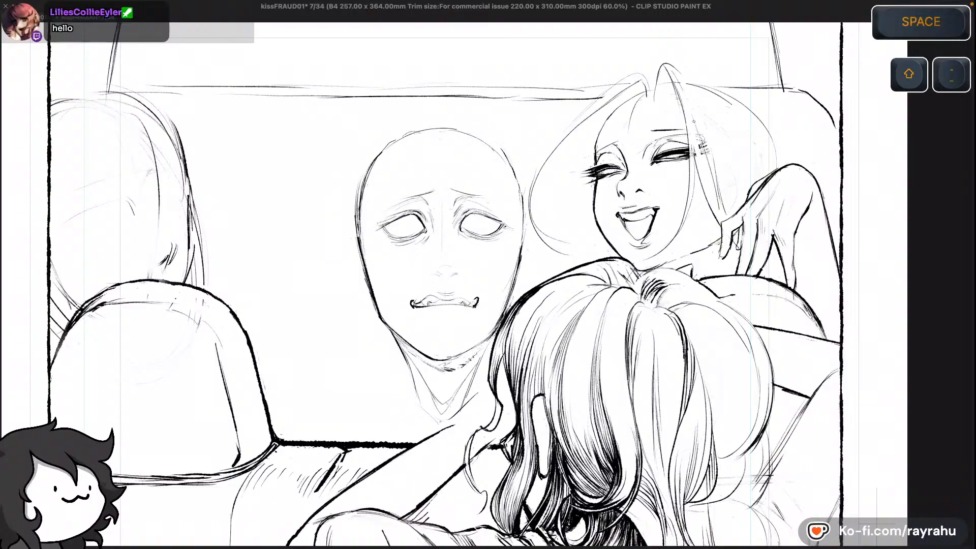
{"action": "key", "text": "space"}
{"action": "left_click_drag", "start_coordinate": [784, 183], "coordinate": [705, 180]}
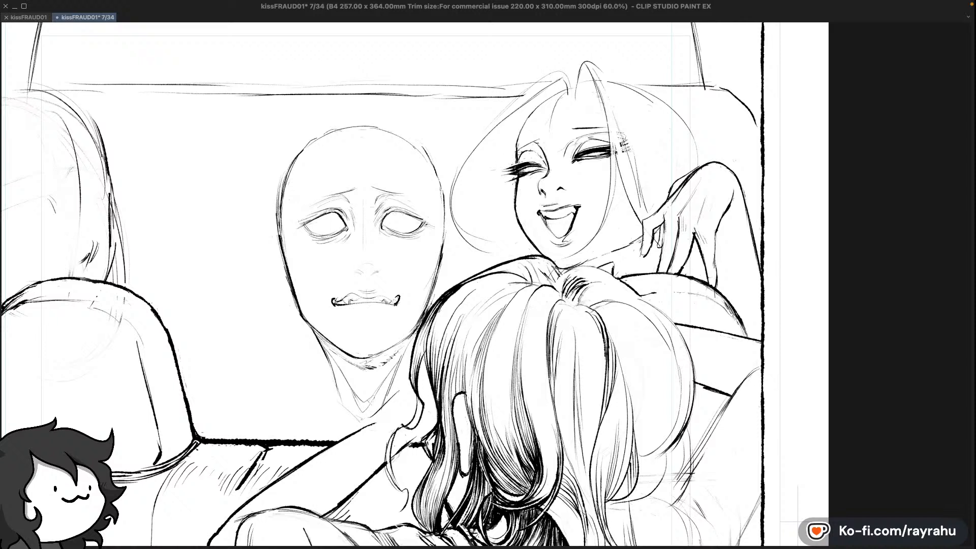
{"action": "left_click_drag", "start_coordinate": [513, 178], "coordinate": [512, 183]}
{"action": "key", "text": "c"}
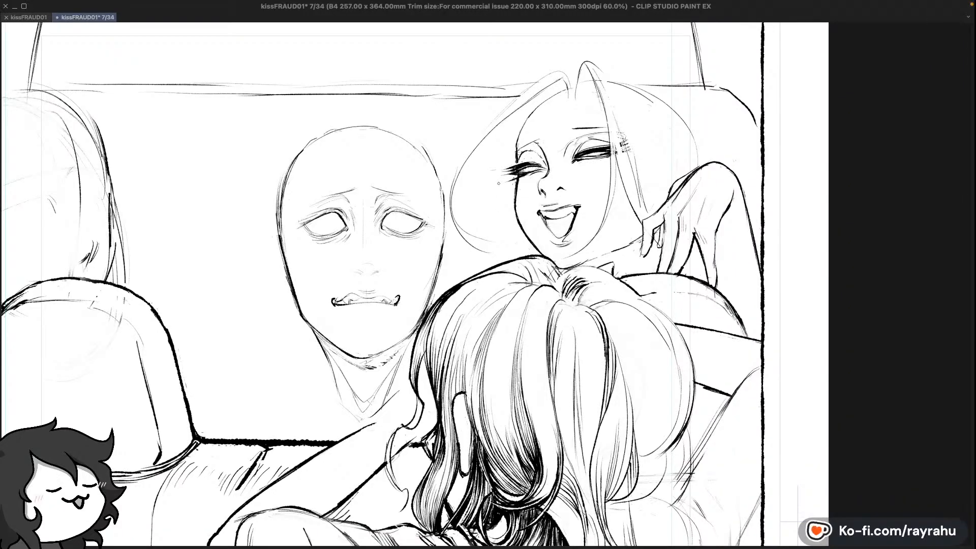
Sketch inner strands in the laughing woman's hair beside the cheek nearest the central figure, undoing strokes that miss
{"action": "key", "text": "c"}
{"action": "left_click_drag", "start_coordinate": [474, 233], "coordinate": [481, 148]}
{"action": "key", "text": "super+z"}
{"action": "mouse_move", "coordinate": [476, 235]}
{"action": "left_mouse_down"}
{"action": "mouse_move", "coordinate": [479, 148]}
{"action": "mouse_move", "coordinate": [480, 244]}
{"action": "left_mouse_up"}
{"action": "key", "text": "super+z"}
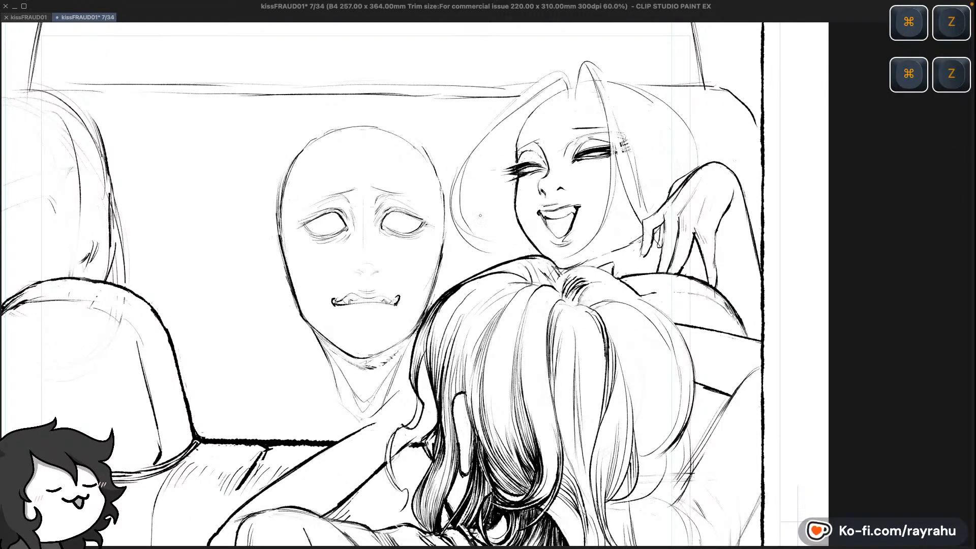
{"action": "key", "text": "super+z"}
{"action": "key", "text": "super+z"}
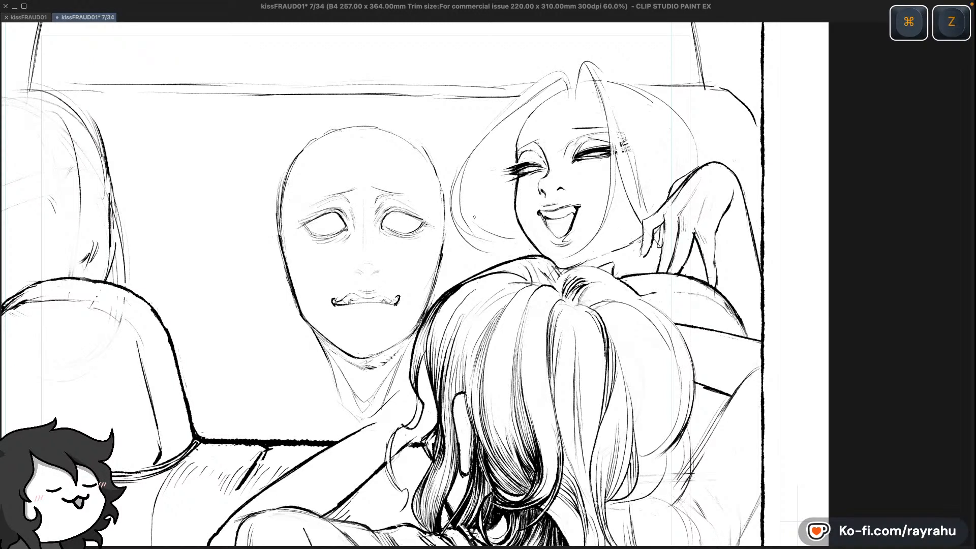
Add a curved lock between the laughing woman's eyelashes and her outer hair contour, undoing unsatisfactory attempts
{"action": "key", "text": "super+z"}
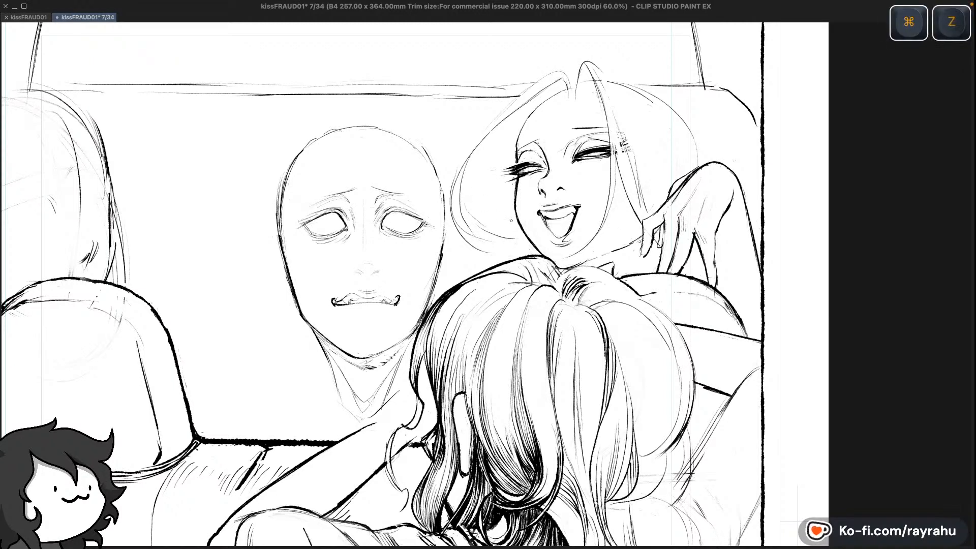
{"action": "key", "text": "super+z"}
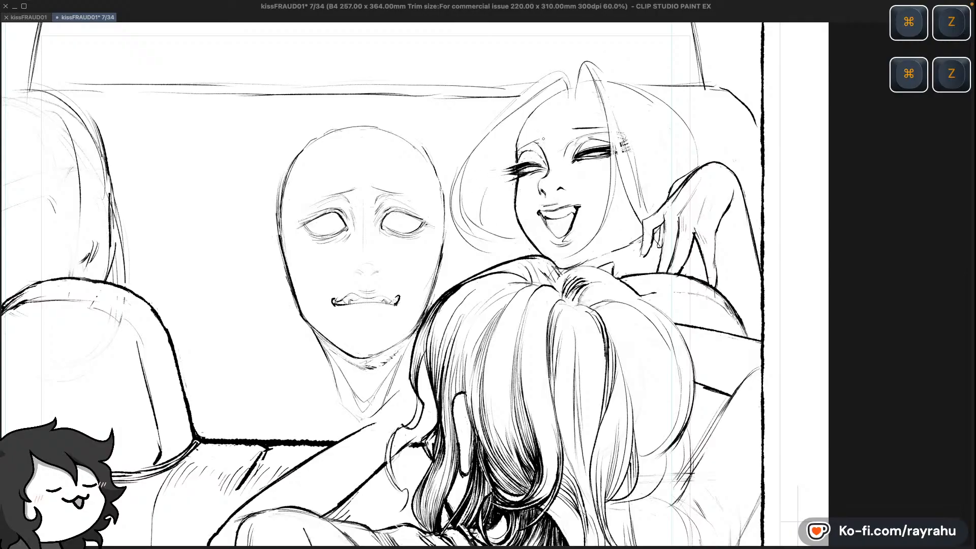
{"action": "key", "text": "super+z"}
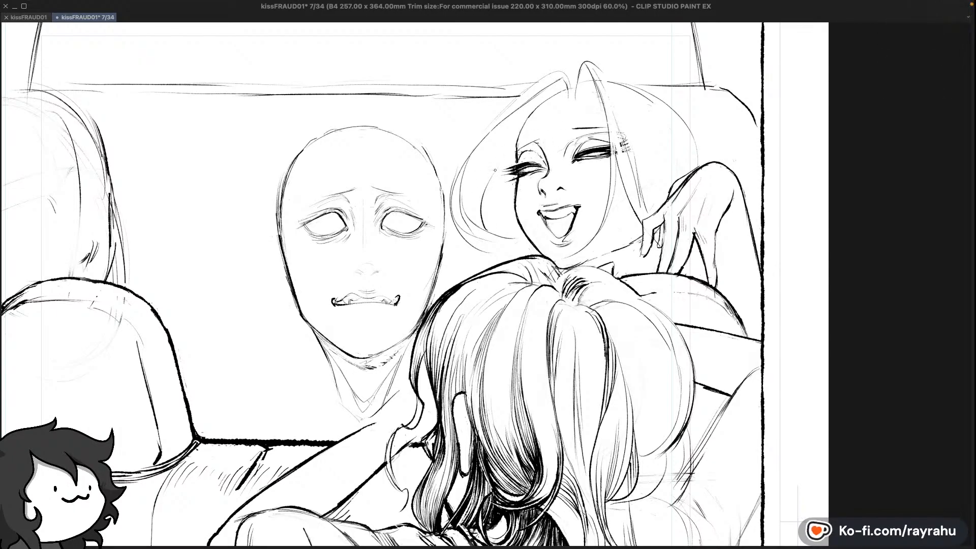
{"action": "key", "text": "super+z"}
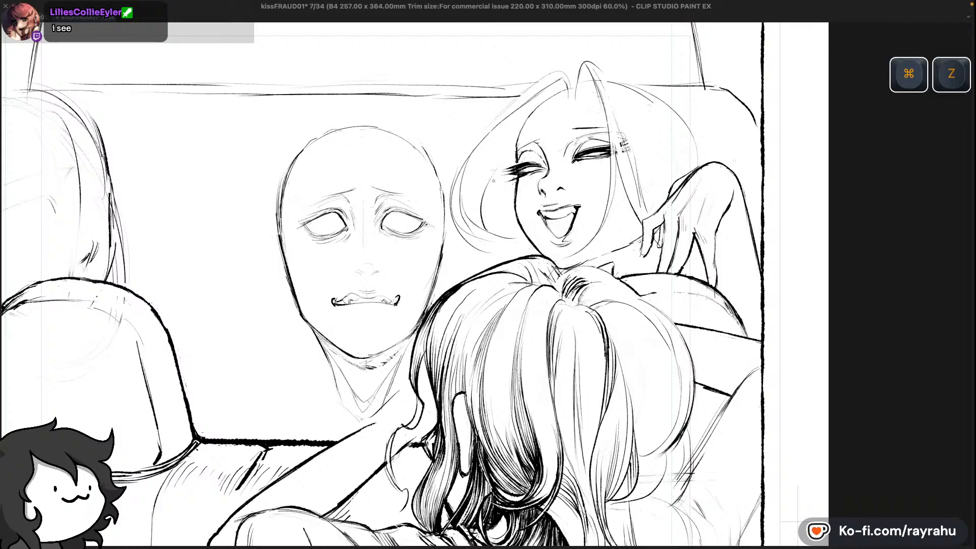
{"action": "key", "text": "super+z"}
{"action": "key", "text": "super"}
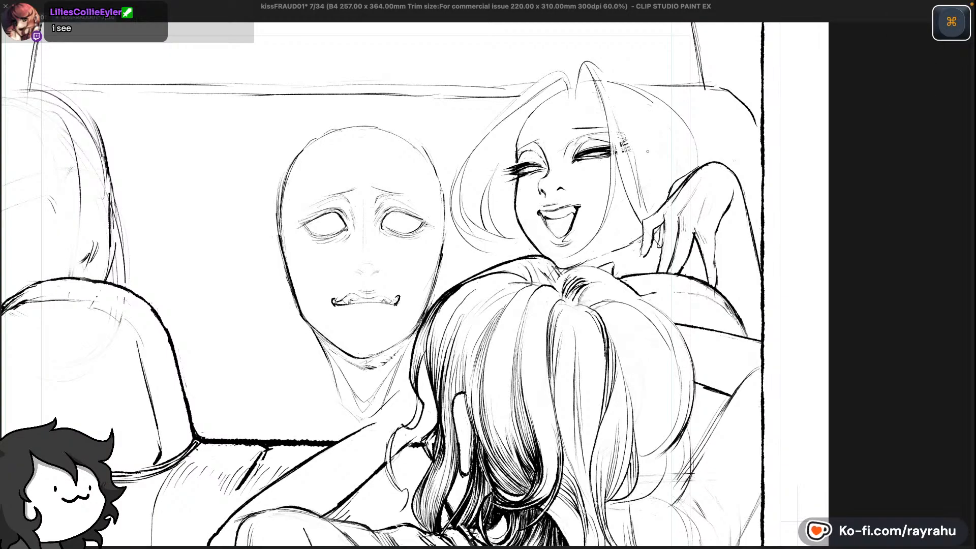
Mirror the canvas and refine the laughing woman's hair strands on both sides of her face, undoing missed strokes
{"action": "key", "text": "super+shift+h"}
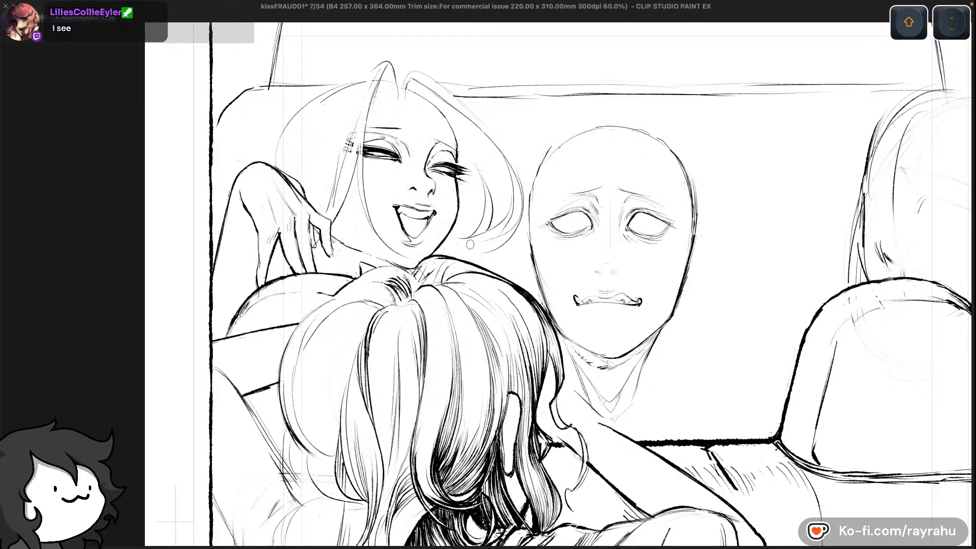
{"action": "key", "text": "super+z"}
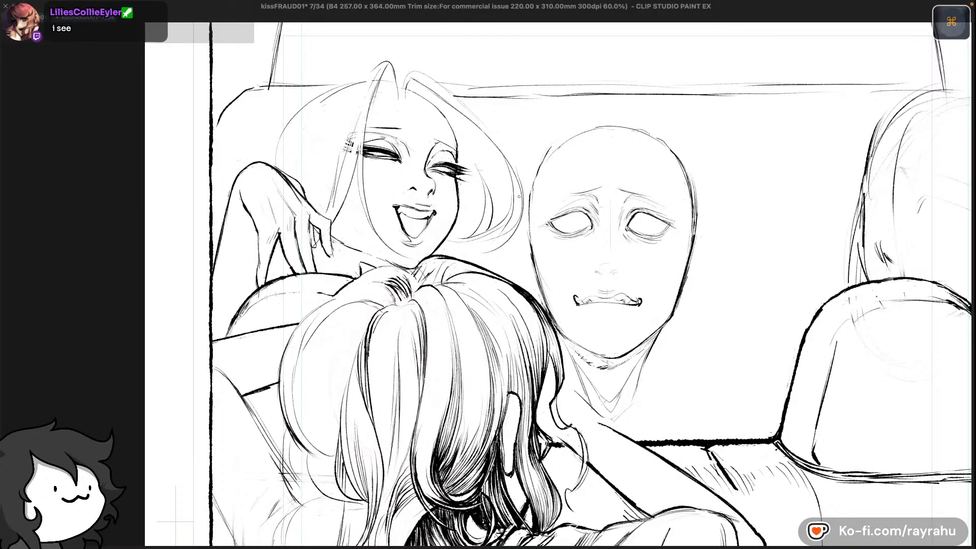
{"action": "key", "text": "super+z"}
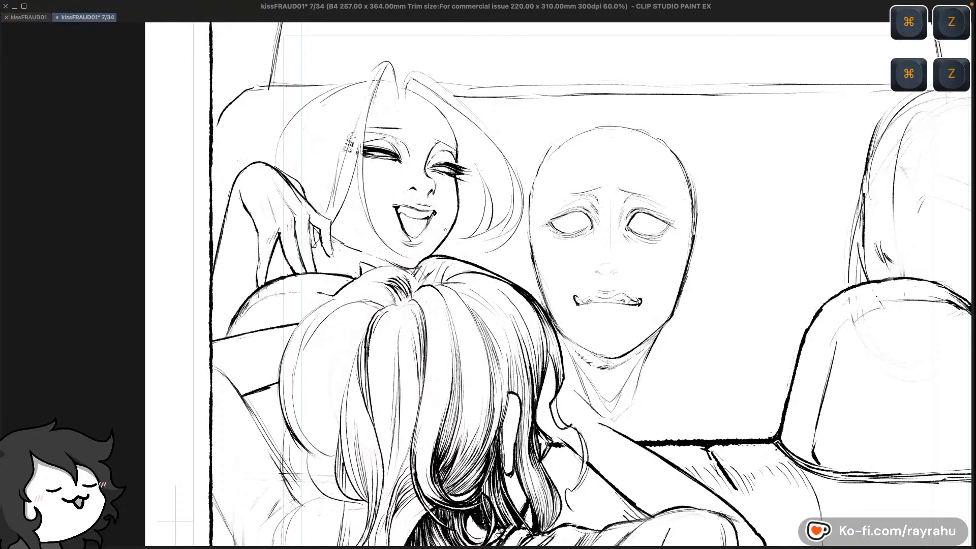
{"action": "key", "text": "super+z"}
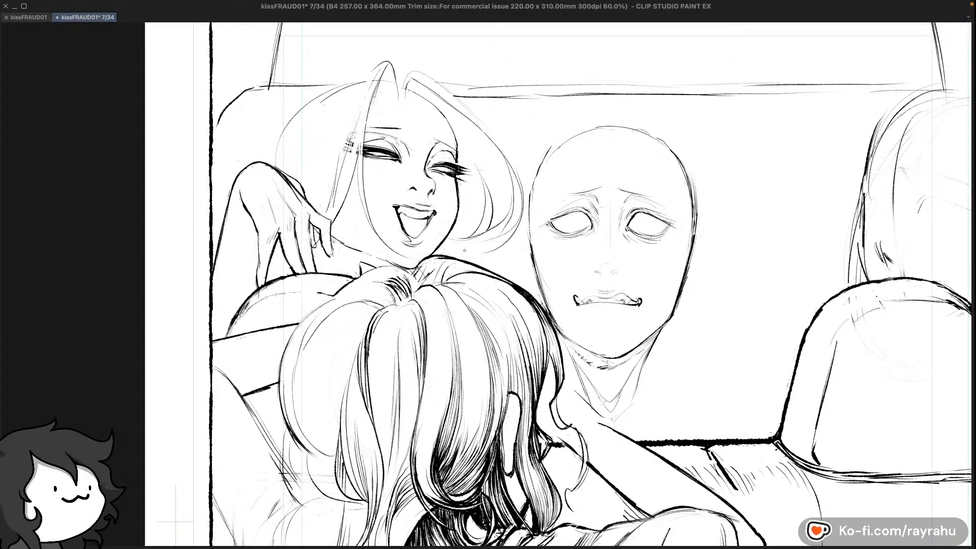
{"action": "key", "text": "super+z"}
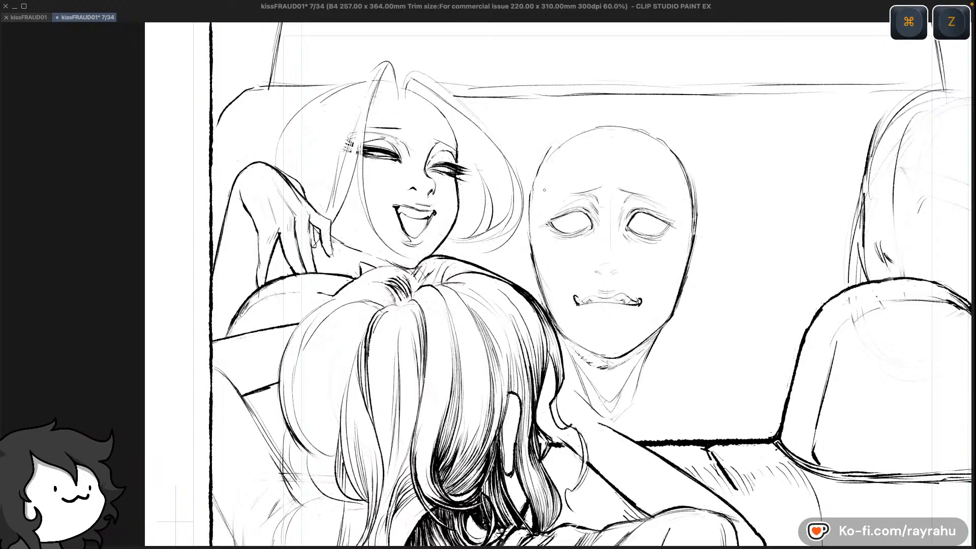
{"action": "key", "text": "c"}
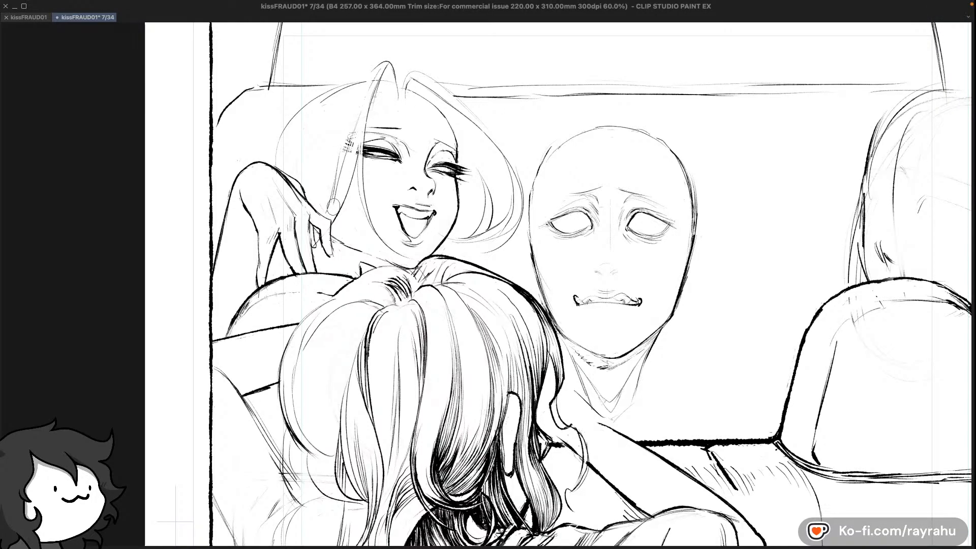
{"action": "key", "text": "c"}
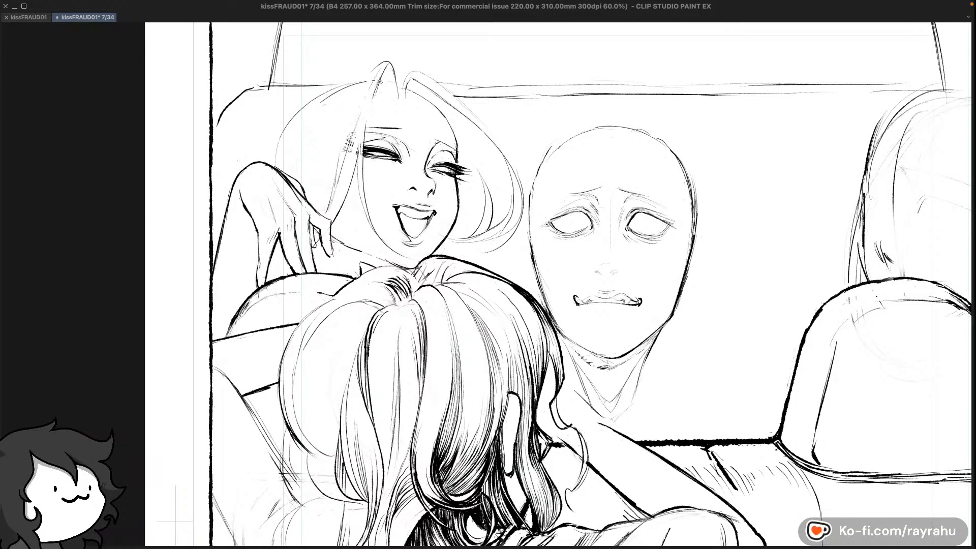
Darken the long front lock falling from the laughing woman's parting past the eye nearest her raised hand, undoing strokes that miss
{"action": "key", "text": "c"}
{"action": "left_click_drag", "start_coordinate": [379, 75], "coordinate": [363, 145]}
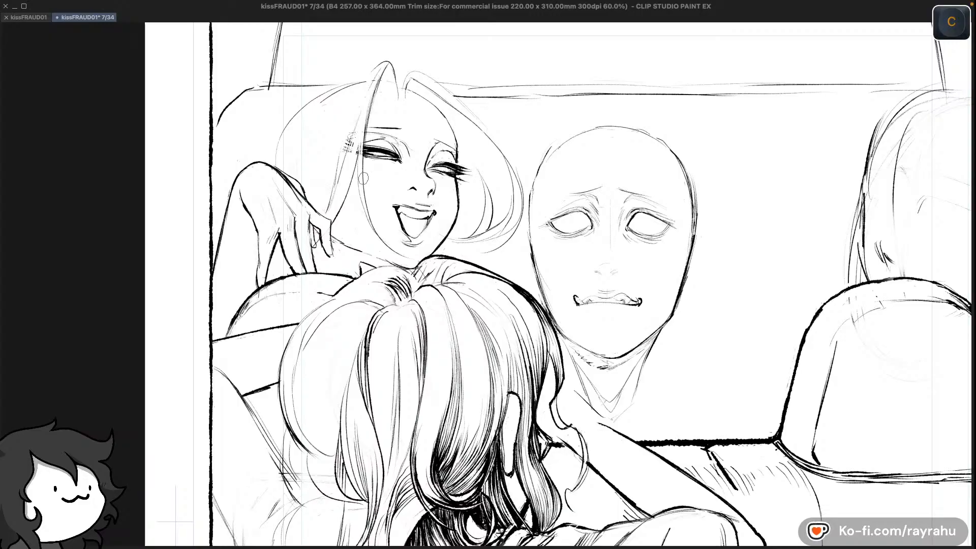
{"action": "left_click_drag", "start_coordinate": [384, 75], "coordinate": [359, 195]}
{"action": "key", "text": "super+z"}
{"action": "left_click_drag", "start_coordinate": [384, 66], "coordinate": [362, 194]}
{"action": "key", "text": "super+z"}
{"action": "key", "text": "super+z"}
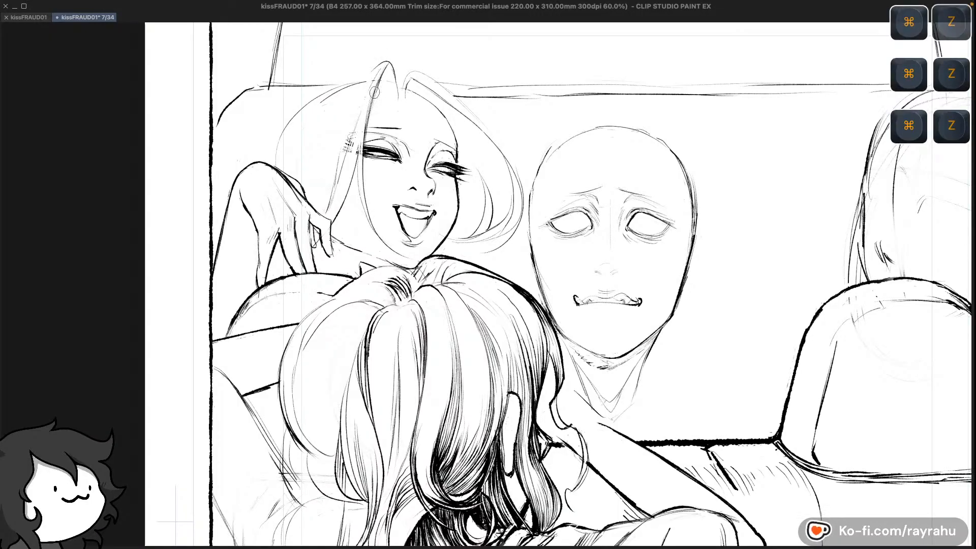
{"action": "key", "text": "c"}
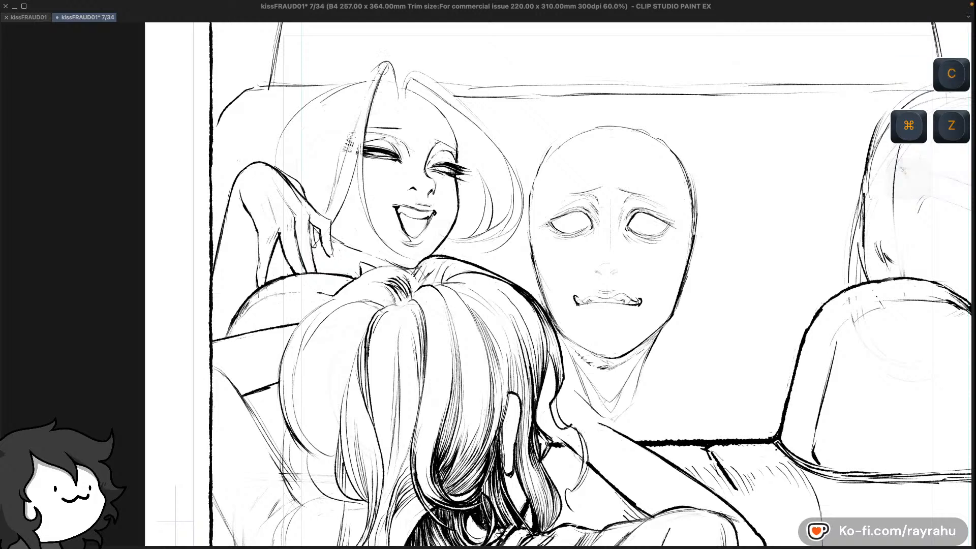
{"action": "key", "text": "super+z"}
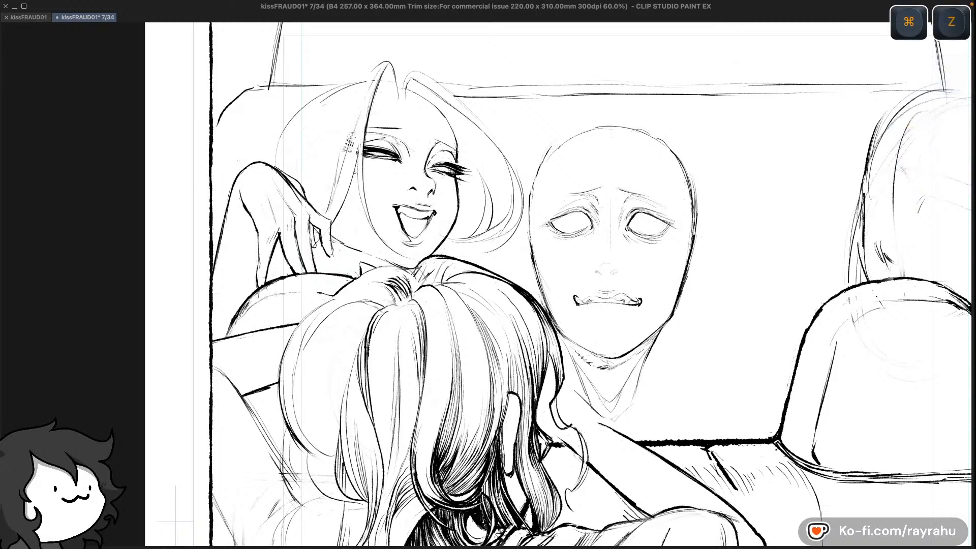
{"action": "left_click_drag", "start_coordinate": [359, 152], "coordinate": [346, 199]}
{"action": "key", "text": "super+z"}
Bring the full width of the panel into view and save the comic page
{"action": "key", "text": "space"}
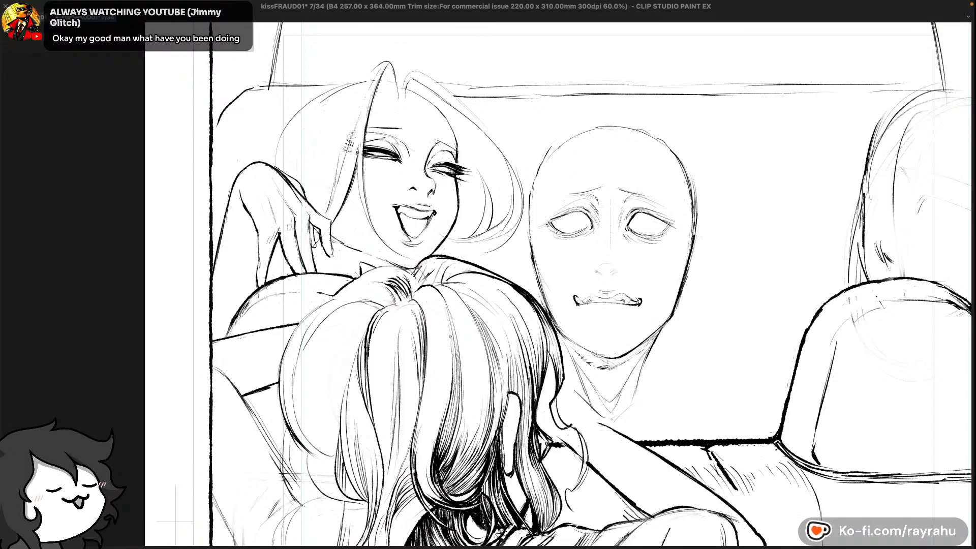
{"action": "key", "text": "space"}
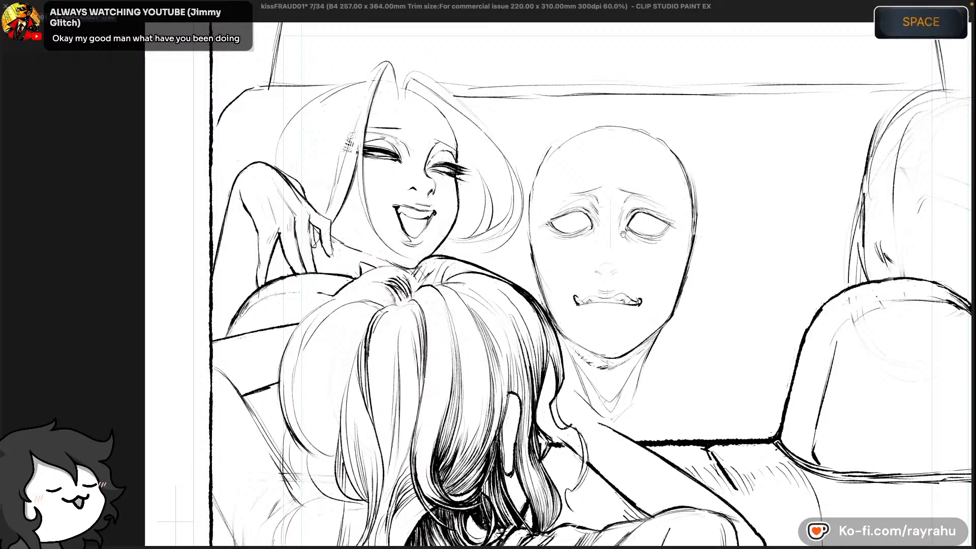
{"action": "left_click_drag", "start_coordinate": [450, 337], "coordinate": [373, 334]}
{"action": "left_click_drag", "start_coordinate": [639, 360], "coordinate": [625, 345]}
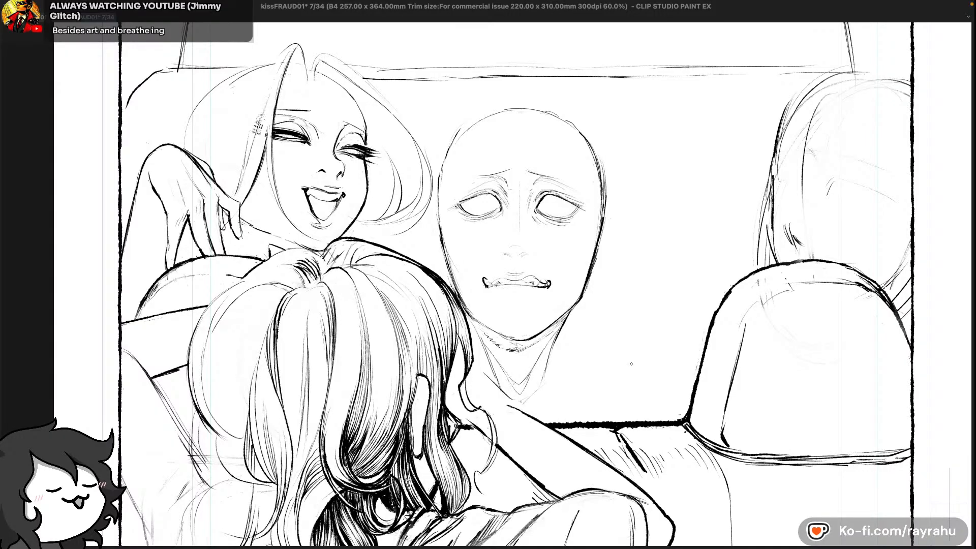
{"action": "key", "text": "ctrl+s"}
{"action": "key", "text": "super+s"}
{"action": "key", "text": "super+s"}
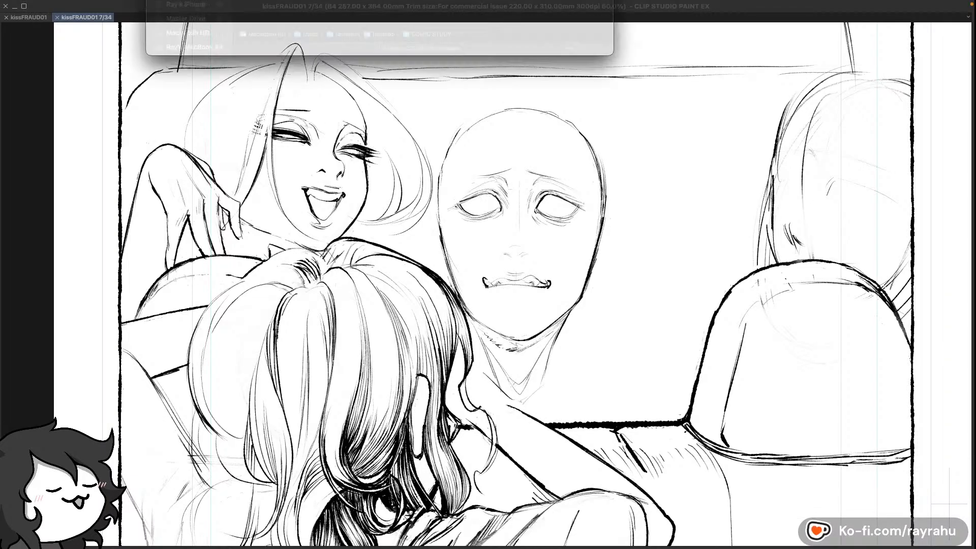
Switch to the Finder window of the COMIC STUDY folder and look through its comic-making PDFs
{"action": "left_click_drag", "start_coordinate": [376, 0], "coordinate": [457, 118]}
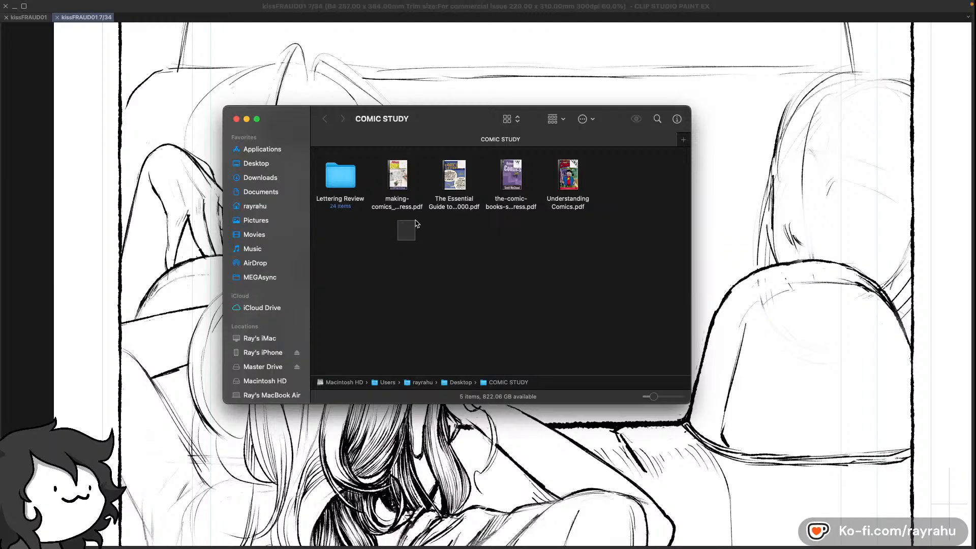
{"action": "left_click", "coordinate": [569, 189]}
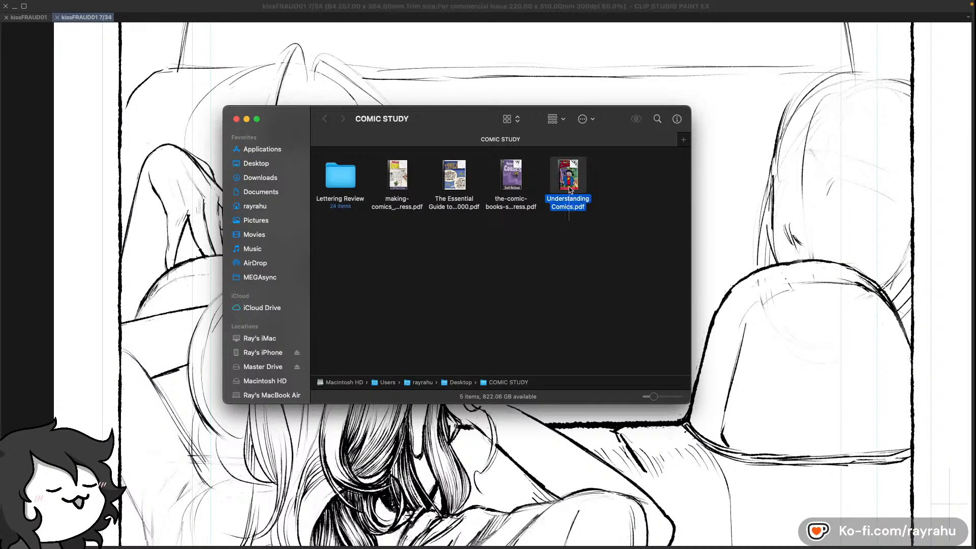
{"action": "left_click", "coordinate": [409, 228]}
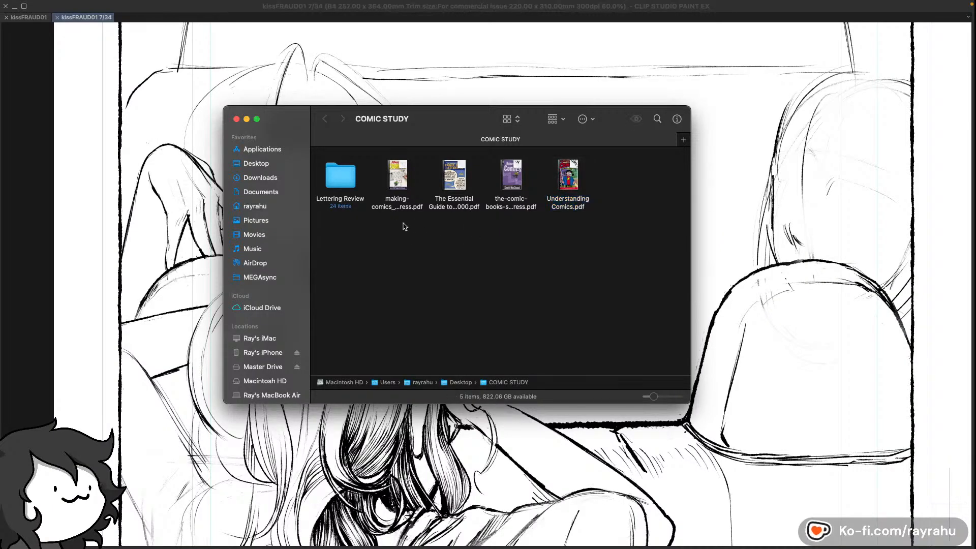
{"action": "left_click", "coordinate": [405, 176]}
{"action": "left_click", "coordinate": [401, 234]}
{"action": "left_click_drag", "start_coordinate": [578, 200], "coordinate": [582, 206]}
{"action": "left_click", "coordinate": [599, 222]}
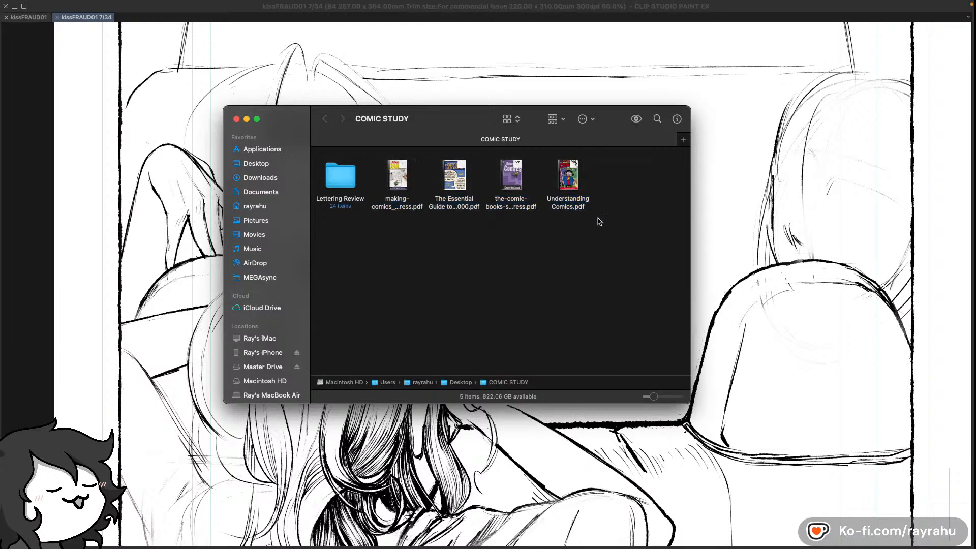
{"action": "left_click_drag", "start_coordinate": [435, 118], "coordinate": [478, 150]}
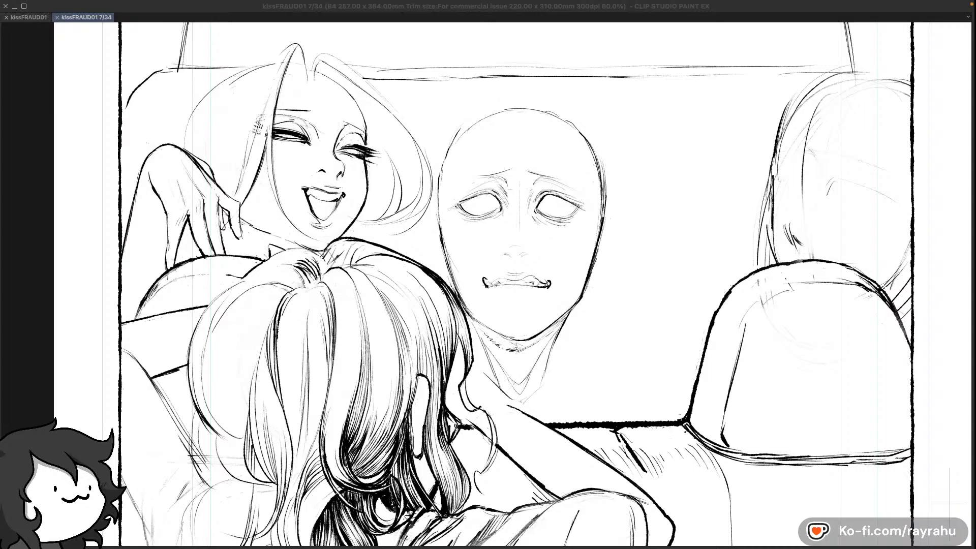
Preview Understanding Comics.pdf and page through its opening chapter as far as page 9
{"action": "key", "text": "space"}
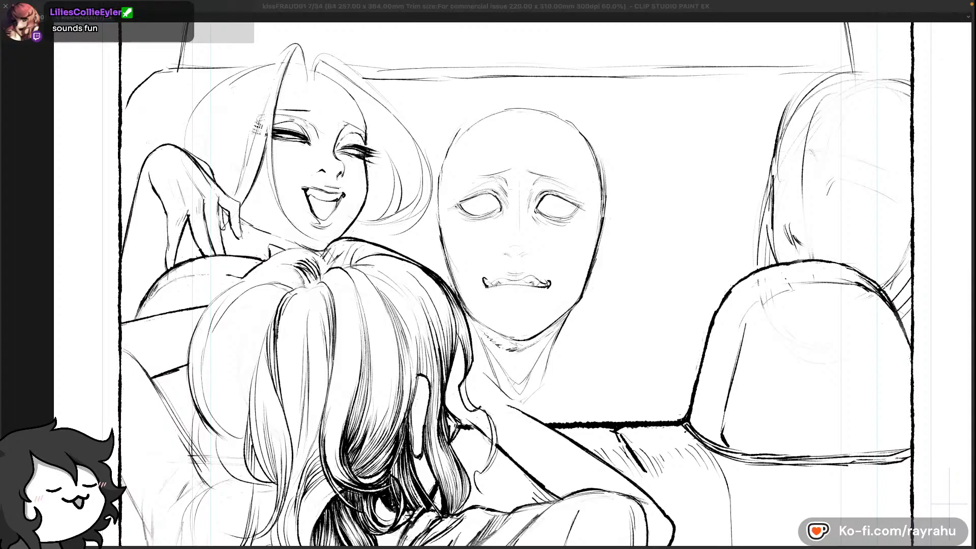
{"action": "key", "text": "space"}
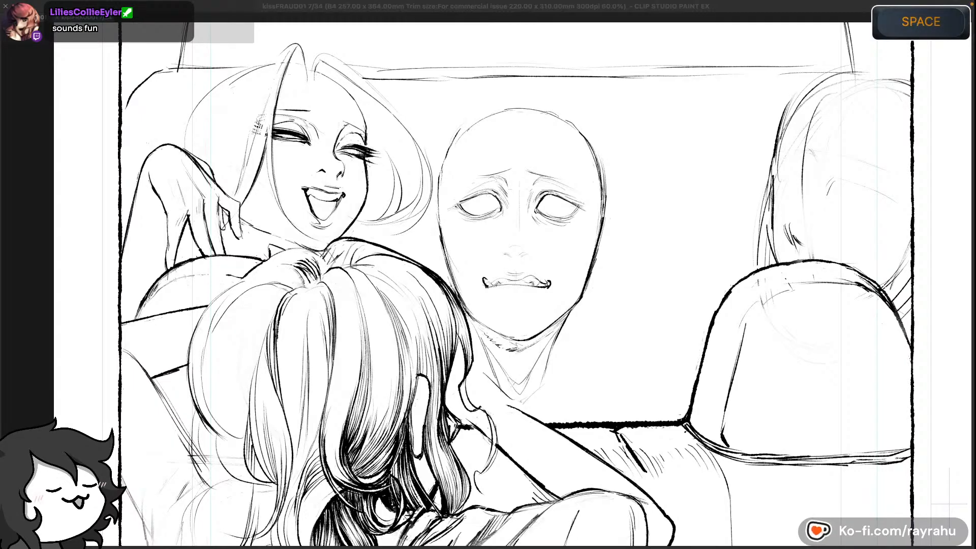
{"action": "left_click_drag", "start_coordinate": [492, 1], "coordinate": [504, 77]}
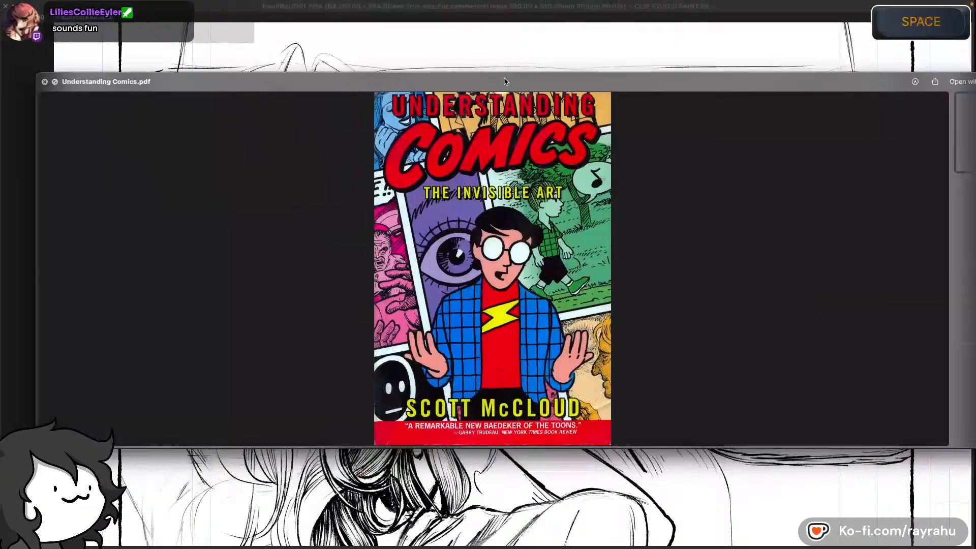
{"action": "left_click", "coordinate": [943, 167]}
{"action": "key", "text": "Down"}
{"action": "key", "text": "Down"}
{"action": "key", "text": "Down"}
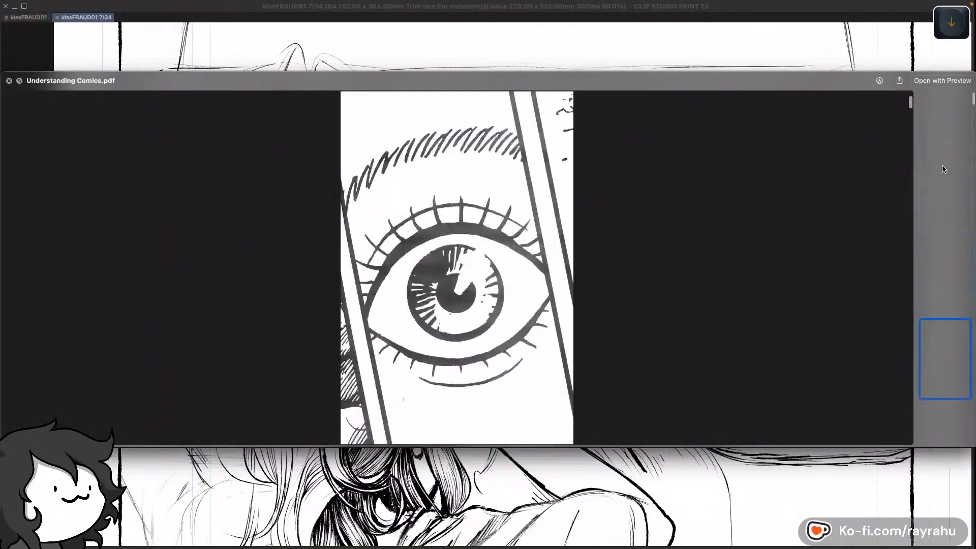
{"action": "key", "text": "Down"}
{"action": "key", "text": "Down"}
{"action": "key", "text": "Down"}
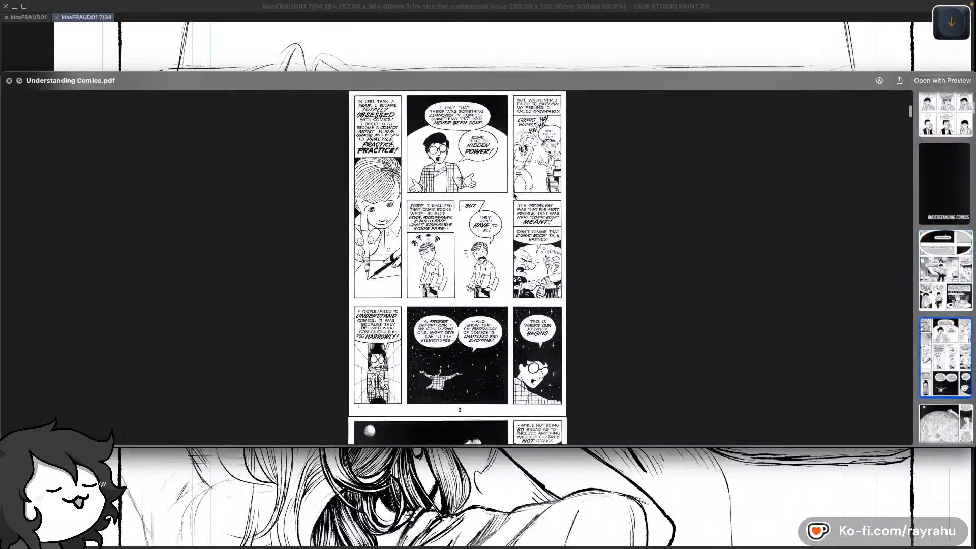
{"action": "key", "text": "Down"}
{"action": "key", "text": "Down"}
{"action": "key", "text": "Down"}
{"action": "key", "text": "Up"}
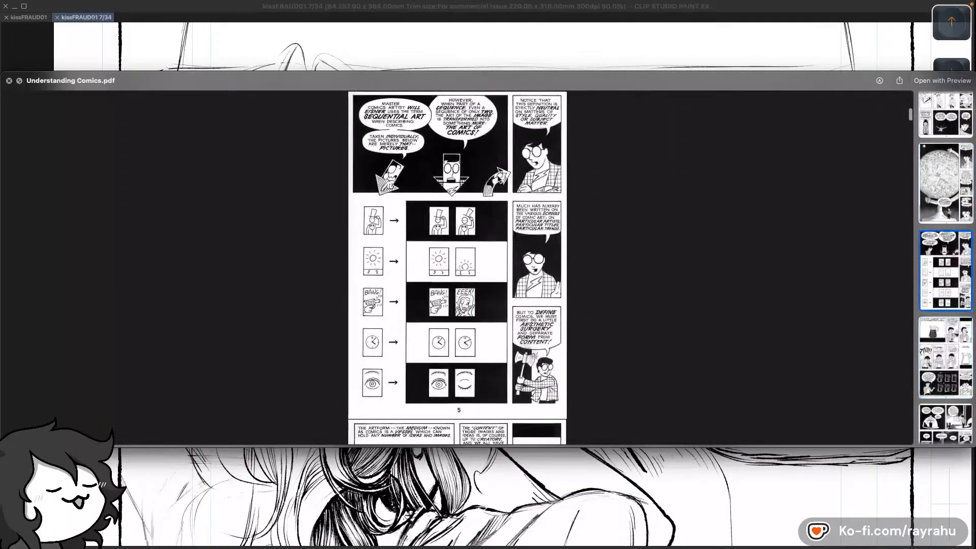
{"action": "key", "text": "Down"}
{"action": "key", "text": "Down"}
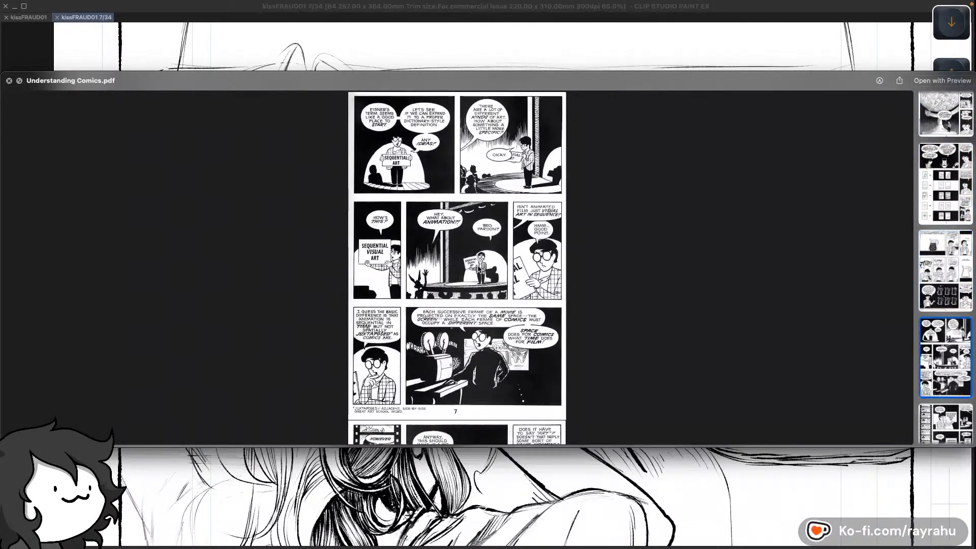
{"action": "key", "text": "Down"}
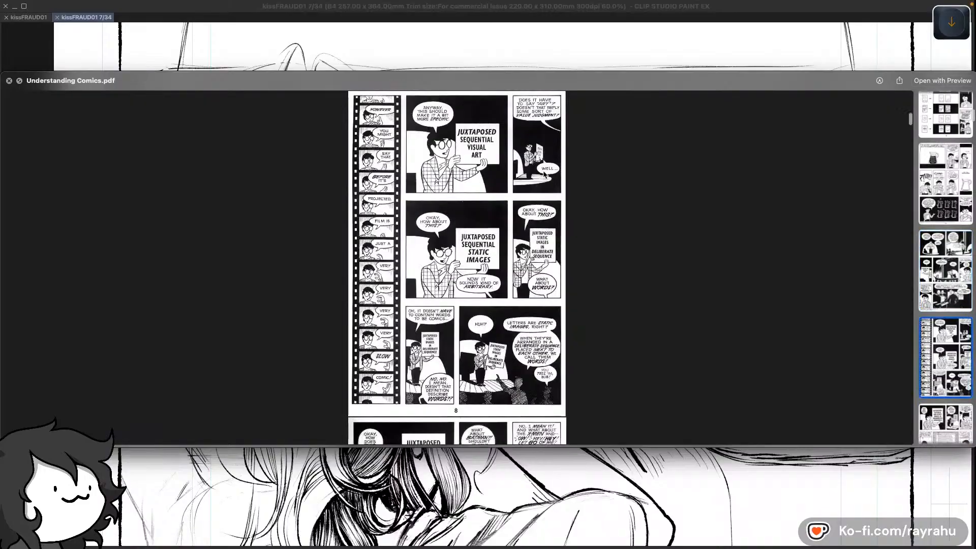
{"action": "key", "text": "Down"}
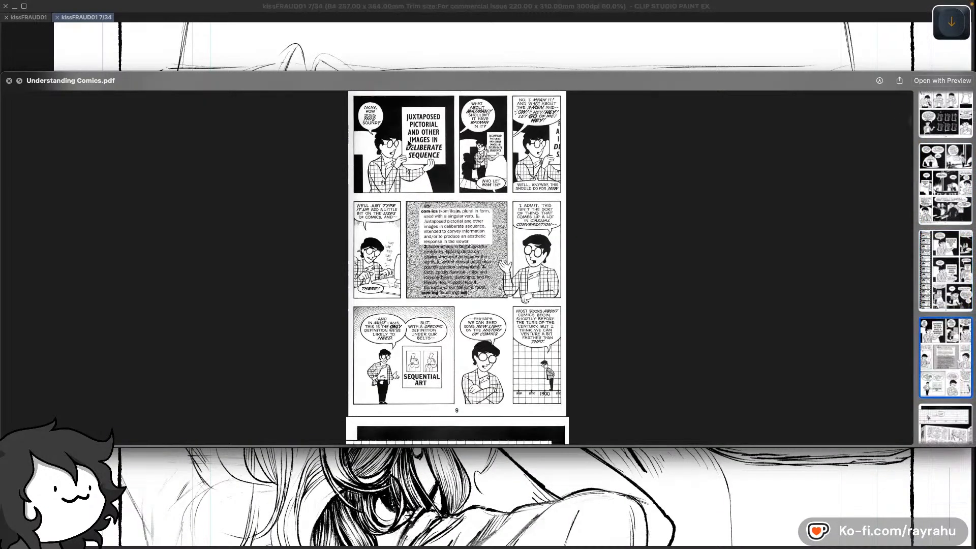
Skim the later pages of Understanding Comics up to about page 19 and close the preview
{"action": "key", "text": "Down"}
{"action": "key", "text": "Down"}
{"action": "key", "text": "Down"}
{"action": "key", "text": "Down"}
{"action": "key", "text": "Down"}
{"action": "key", "text": "Down"}
{"action": "key", "text": "Down"}
{"action": "key", "text": "Down"}
{"action": "key", "text": "Down"}
{"action": "key", "text": "Down"}
{"action": "key", "text": "Down"}
{"action": "key", "text": "Down"}
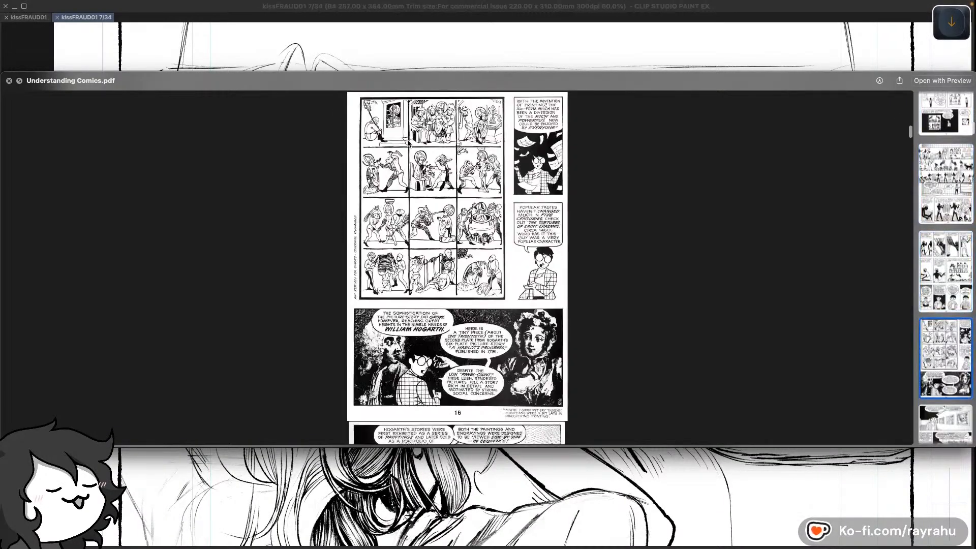
{"action": "key", "text": "Up"}
{"action": "key", "text": "Up"}
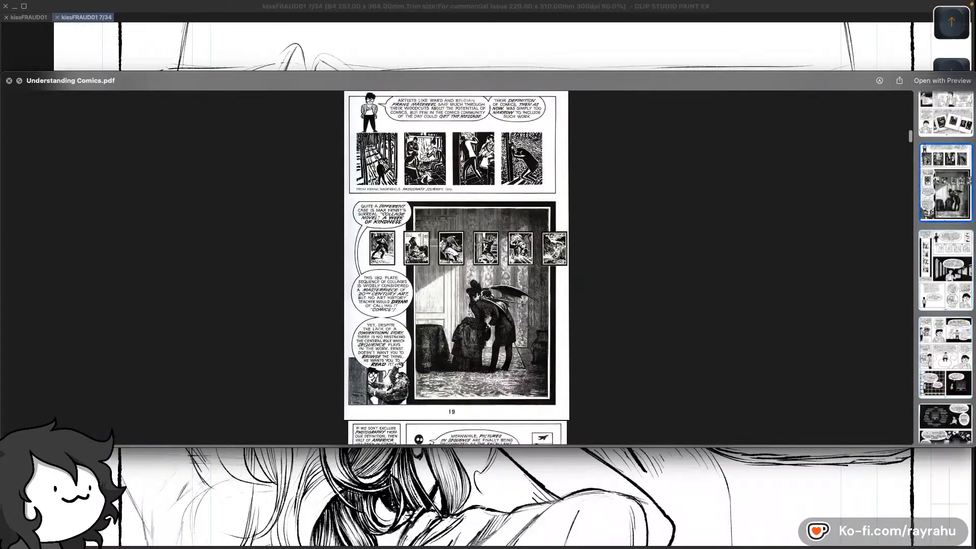
{"action": "key", "text": "Down"}
{"action": "key", "text": "Down"}
{"action": "key", "text": "space"}
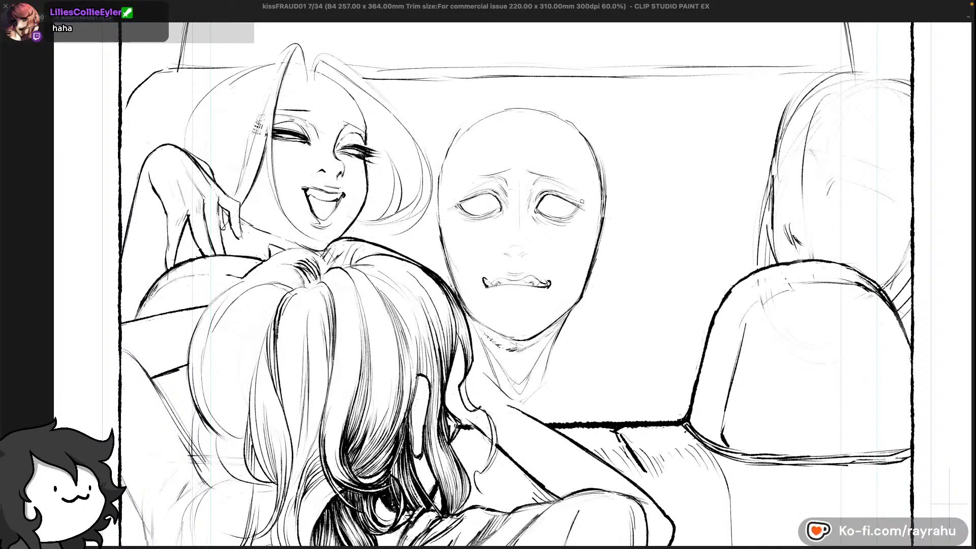
Rework the worried eyebrows on the bald central figure's face, undoing strokes that miss
{"action": "left_click_drag", "start_coordinate": [531, 171], "coordinate": [579, 189]}
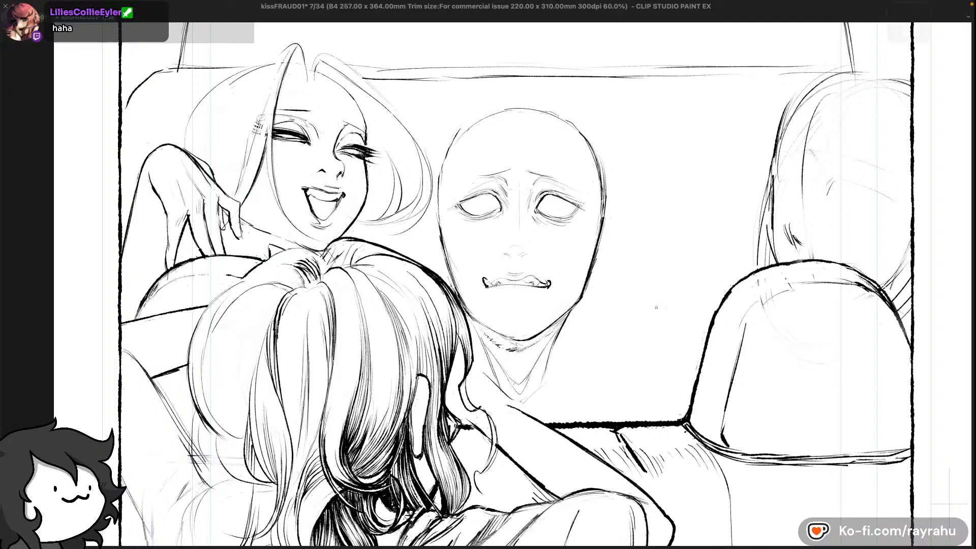
{"action": "key", "text": "super+z"}
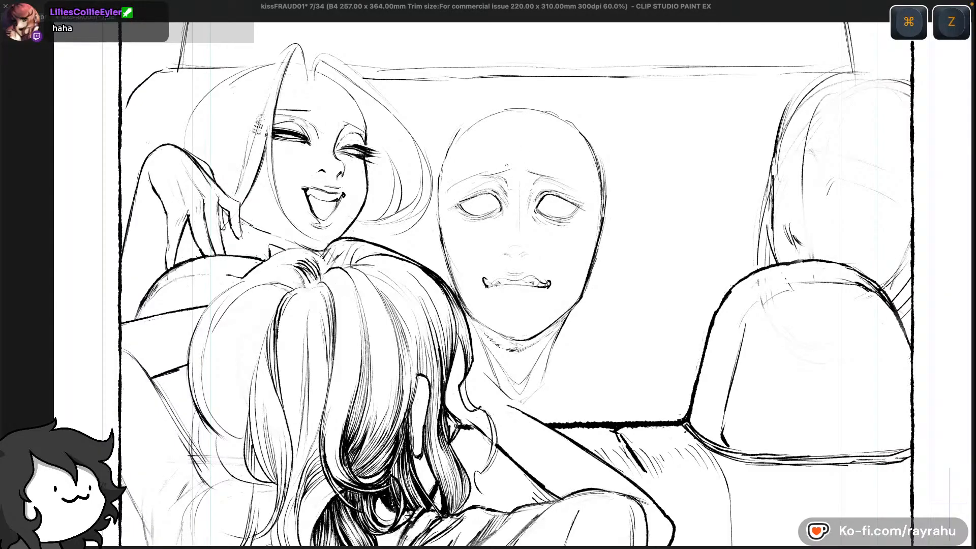
{"action": "key", "text": "super+z"}
{"action": "key", "text": "super+z"}
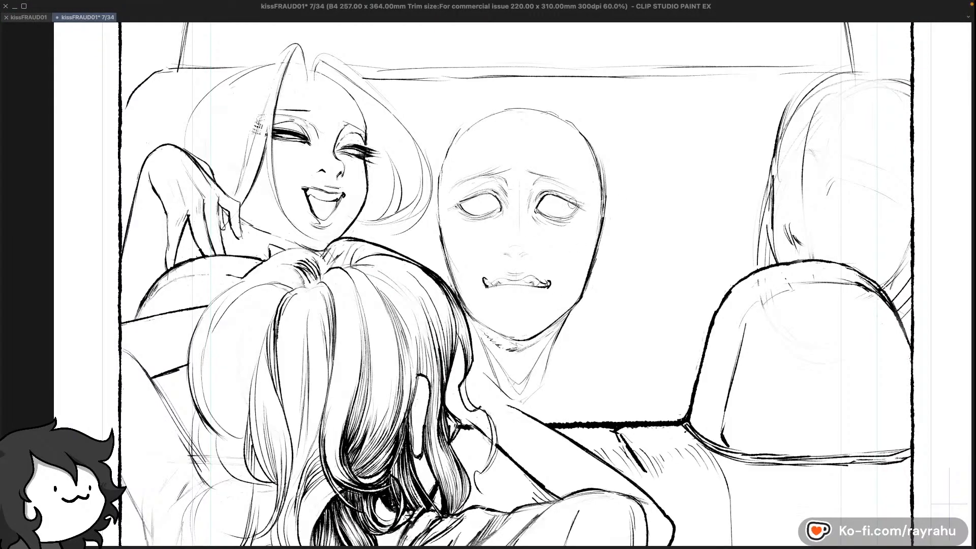
{"action": "key", "text": "super+z"}
{"action": "key", "text": "super+z"}
{"action": "key", "text": "super+z"}
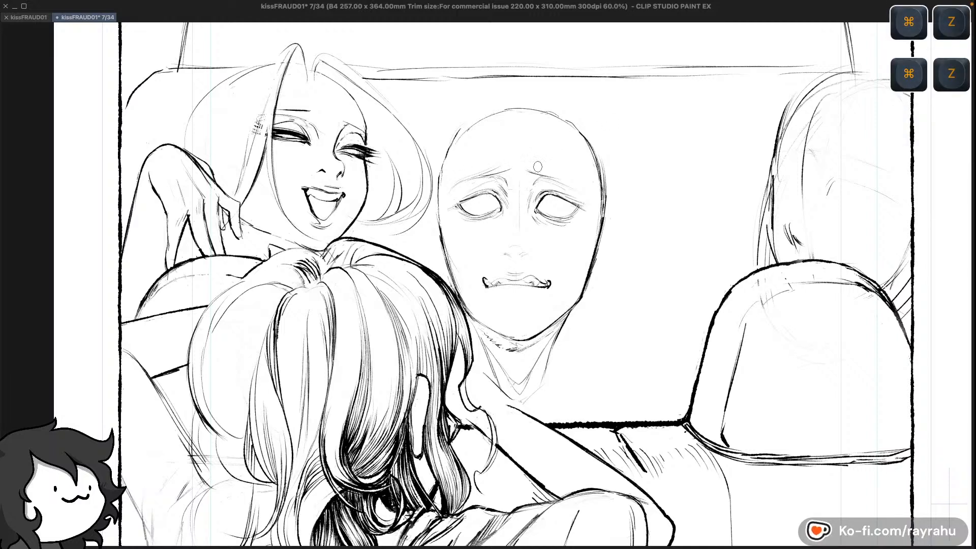
{"action": "key", "text": "super+z"}
Mirror the canvas and touch up the lines around the bald figure's brows and eyes, undoing missed strokes
{"action": "key", "text": "shift+h"}
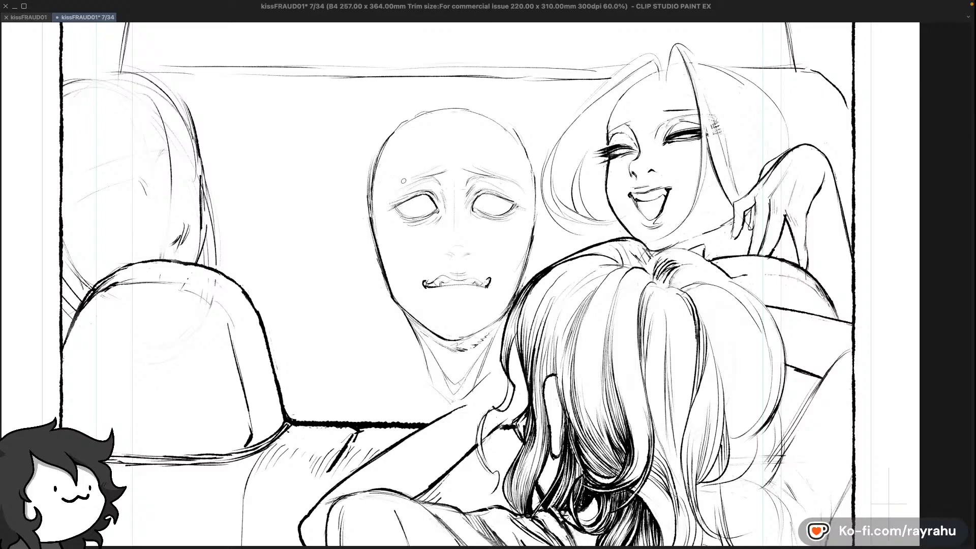
{"action": "key", "text": "super+z"}
{"action": "key", "text": "c"}
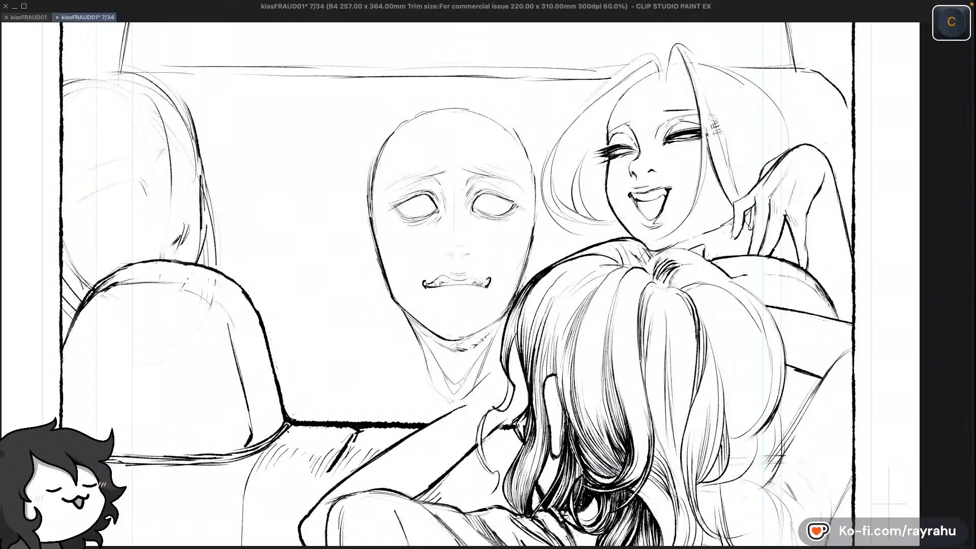
{"action": "key", "text": "super"}
{"action": "key", "text": "super+z"}
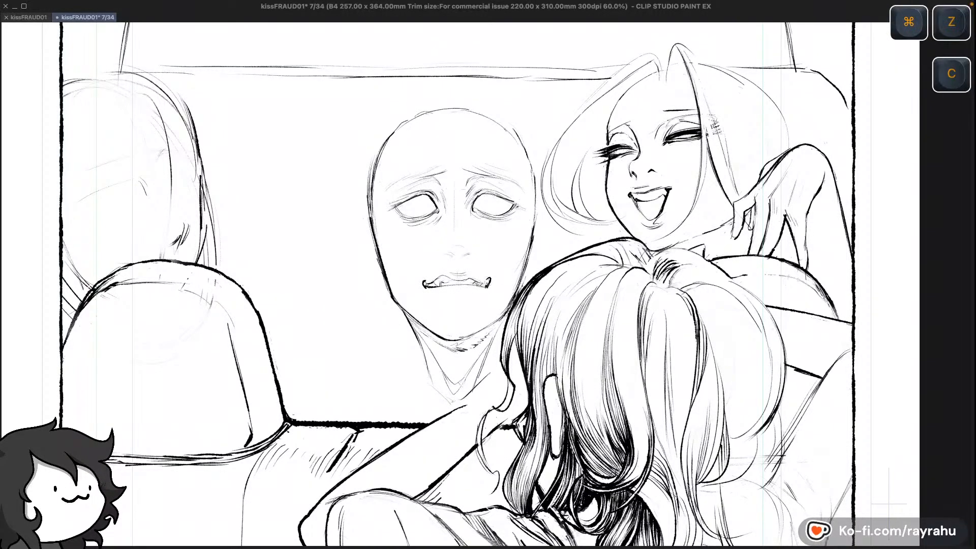
{"action": "key", "text": "super+z"}
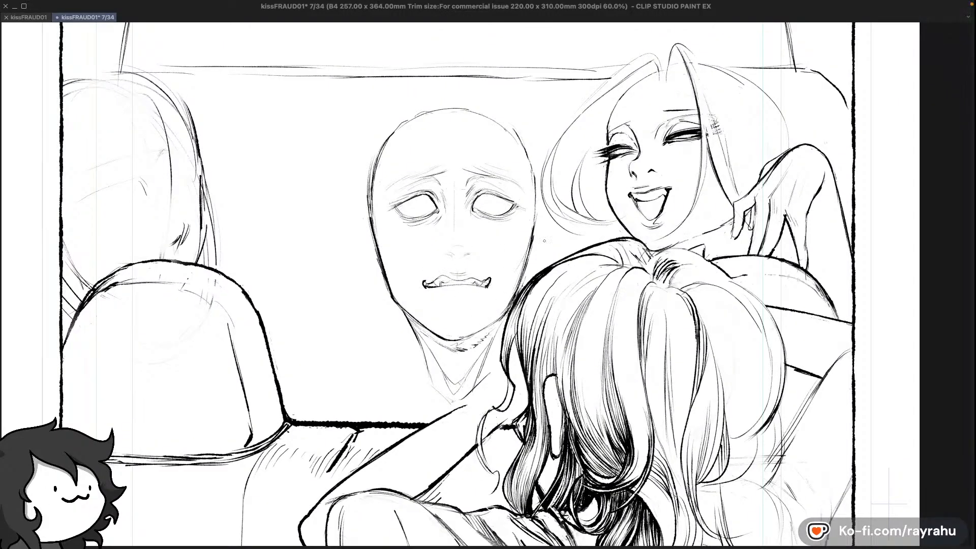
Draw a round iris inside the bald figure's eye farthest from the laughing woman, undoing strokes until it sits well
{"action": "left_click_drag", "start_coordinate": [417, 206], "coordinate": [417, 206]}
{"action": "key", "text": "super+z"}
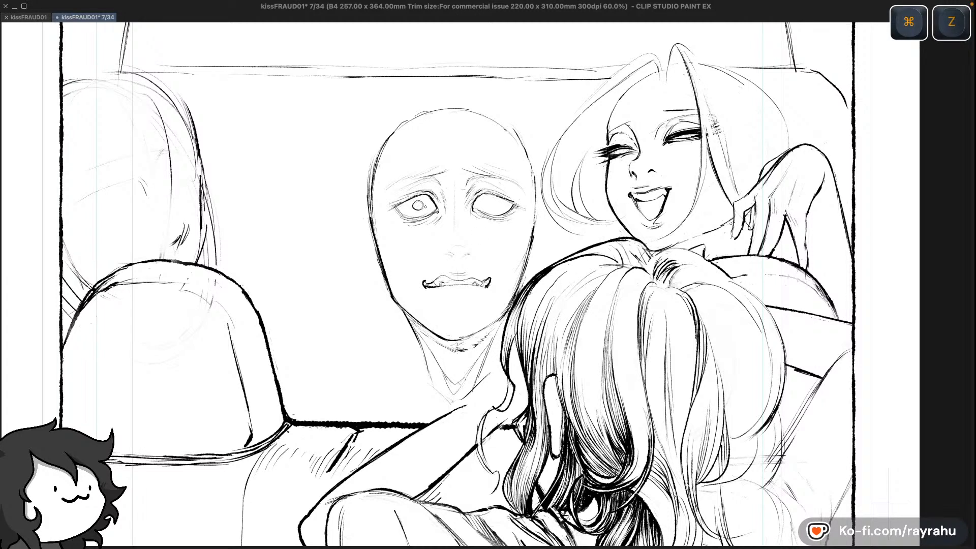
{"action": "key", "text": "super+z"}
{"action": "mouse_move", "coordinate": [418, 201]}
{"action": "left_mouse_down"}
{"action": "mouse_move", "coordinate": [418, 212]}
{"action": "mouse_move", "coordinate": [423, 201]}
{"action": "left_mouse_up"}
{"action": "key", "text": "super+z"}
{"action": "key", "text": "super+z"}
{"action": "key", "text": "super+z"}
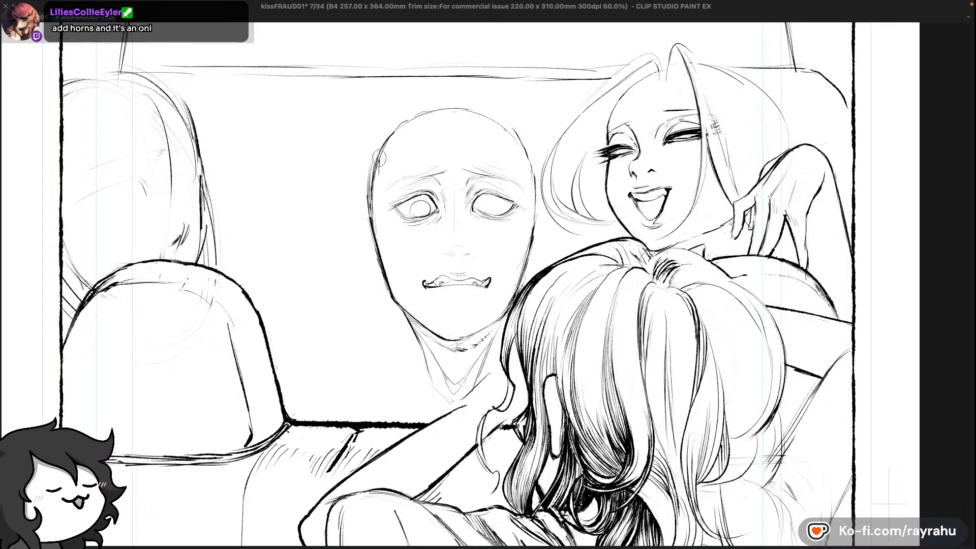
{"action": "left_click_drag", "start_coordinate": [377, 147], "coordinate": [393, 108]}
{"action": "left_click_drag", "start_coordinate": [486, 113], "coordinate": [500, 85]}
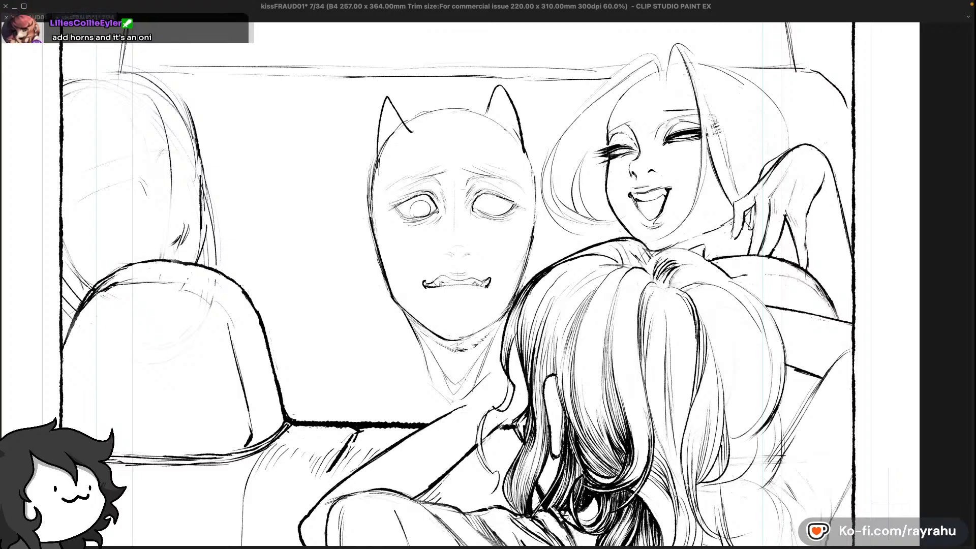
{"action": "mouse_move", "coordinate": [448, 288]}
{"action": "left_mouse_down"}
{"action": "mouse_move", "coordinate": [436, 288]}
{"action": "mouse_move", "coordinate": [430, 263]}
{"action": "mouse_move", "coordinate": [486, 260]}
{"action": "mouse_move", "coordinate": [484, 288]}
{"action": "left_mouse_up"}
{"action": "key", "text": "super+z"}
{"action": "key", "text": "c"}
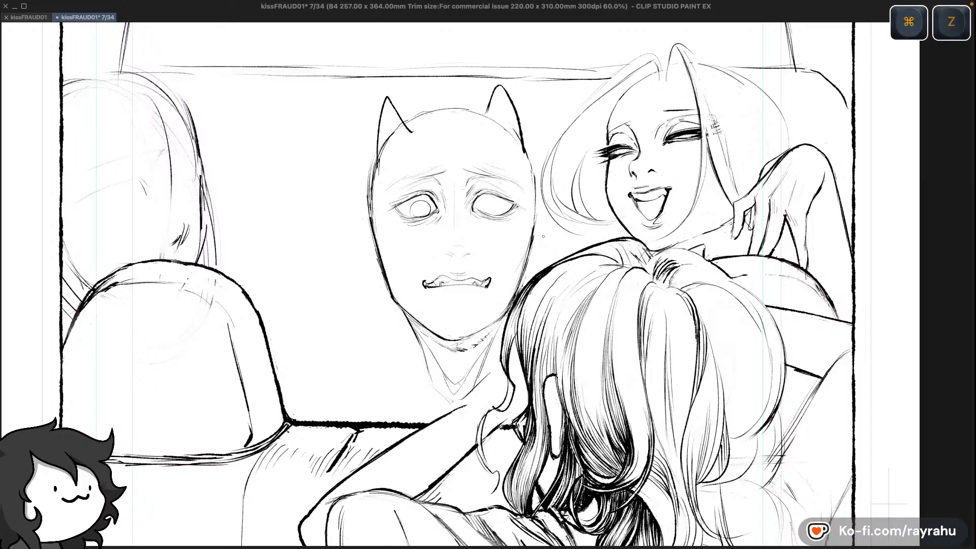
{"action": "key", "text": "super+z"}
{"action": "key", "text": "super+z"}
{"action": "mouse_move", "coordinate": [395, 106]}
{"action": "left_mouse_down"}
{"action": "mouse_move", "coordinate": [375, 147]}
{"action": "mouse_move", "coordinate": [392, 178]}
{"action": "mouse_move", "coordinate": [381, 152]}
{"action": "mouse_move", "coordinate": [375, 205]}
{"action": "left_mouse_up"}
Firm up the bald figure's iris outline and try a small pupil inside it, undoing missed strokes
{"action": "key", "text": "c"}
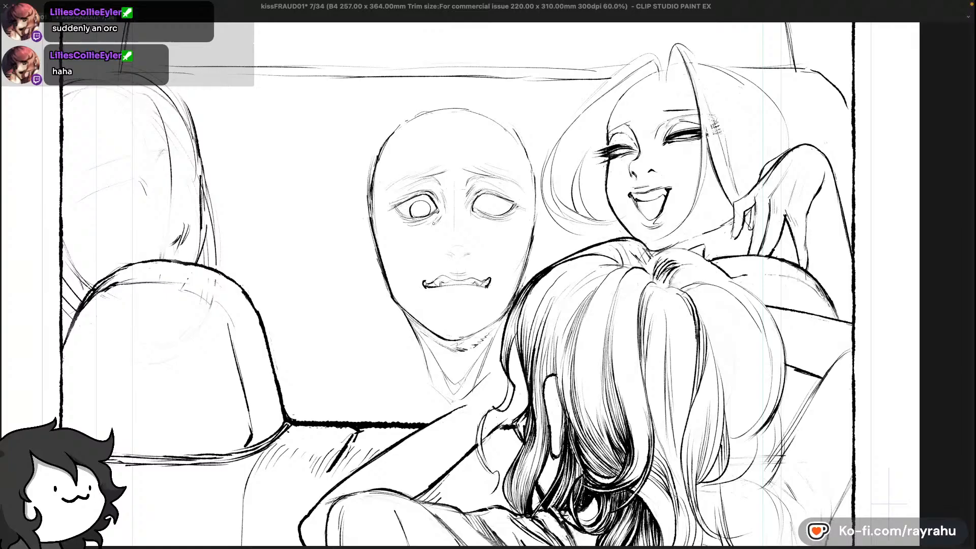
{"action": "key", "text": "super+z"}
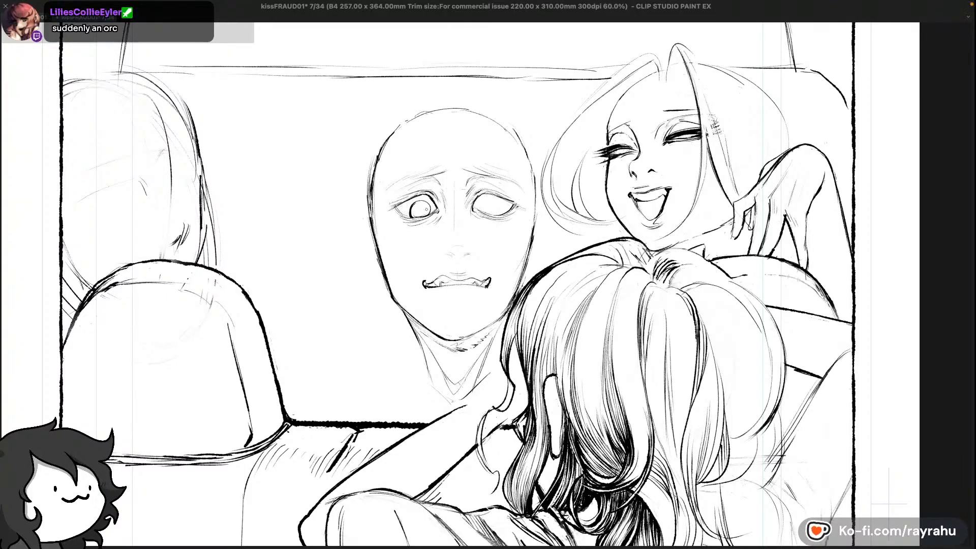
{"action": "key", "text": "super+z"}
{"action": "key", "text": "super+z"}
{"action": "key", "text": "super+z"}
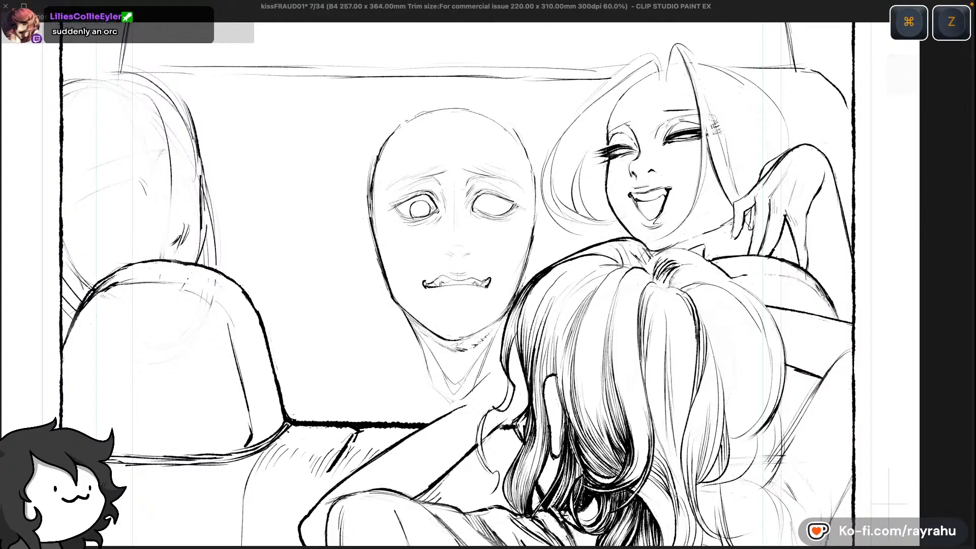
{"action": "key", "text": "super+z"}
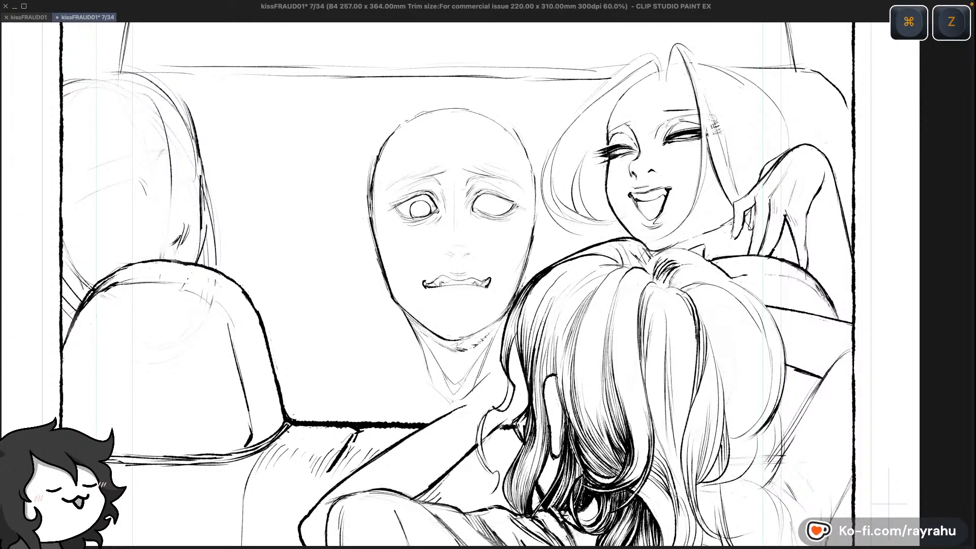
Flip the canvas back to its normal orientation and try to place an iris in the bald figure's empty eye
{"action": "key", "text": "shift+h"}
{"action": "key", "text": "minus"}
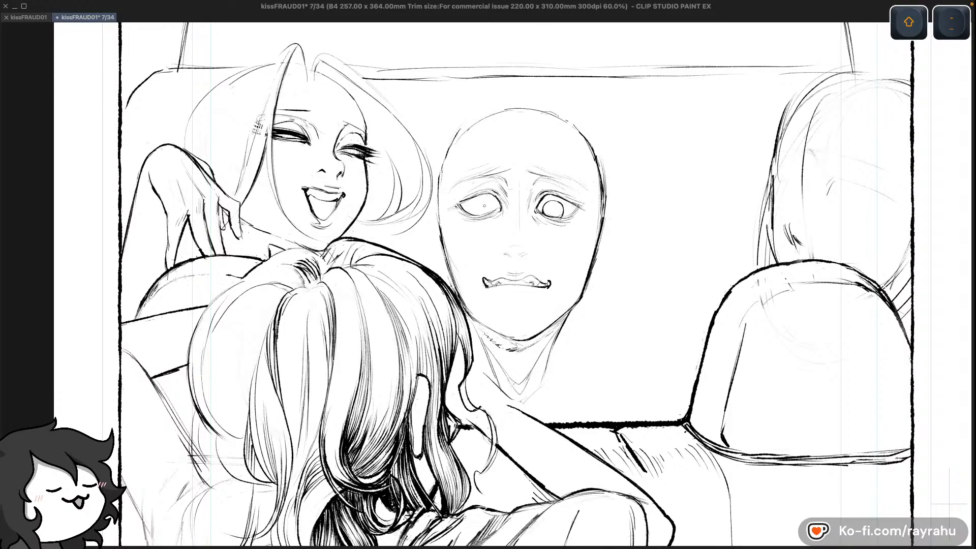
{"action": "key", "text": "space"}
{"action": "left_click_drag", "start_coordinate": [625, 223], "coordinate": [644, 283]}
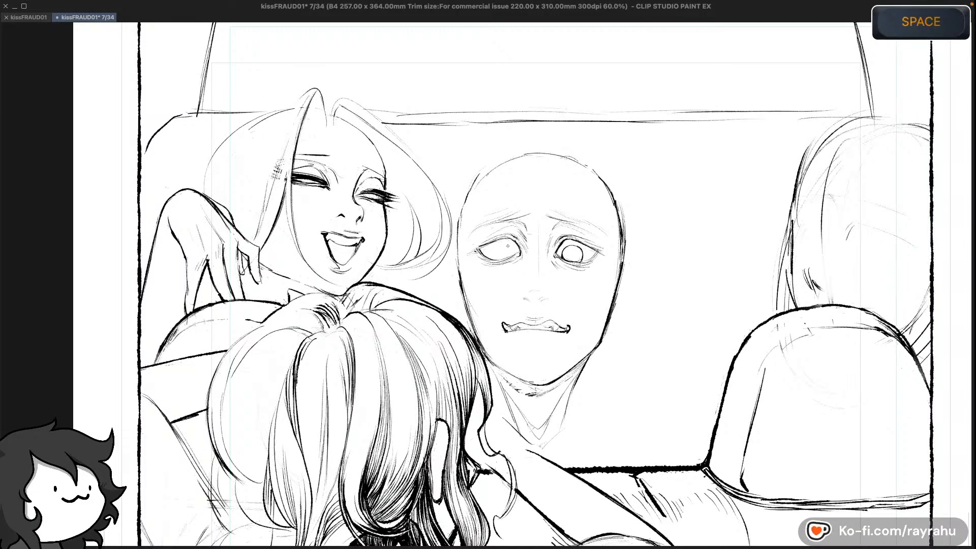
{"action": "key", "text": "super+z"}
{"action": "key", "text": "super+z"}
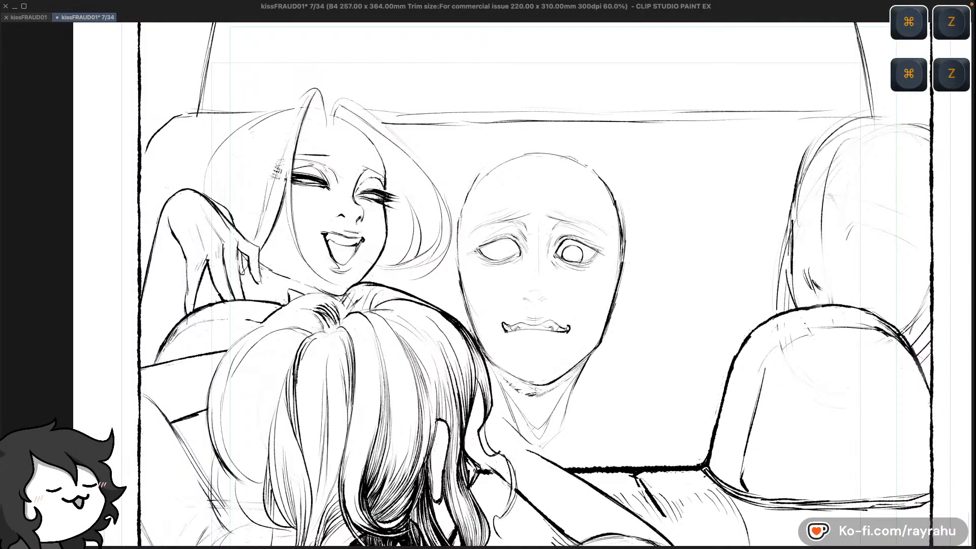
{"action": "key", "text": "super+z"}
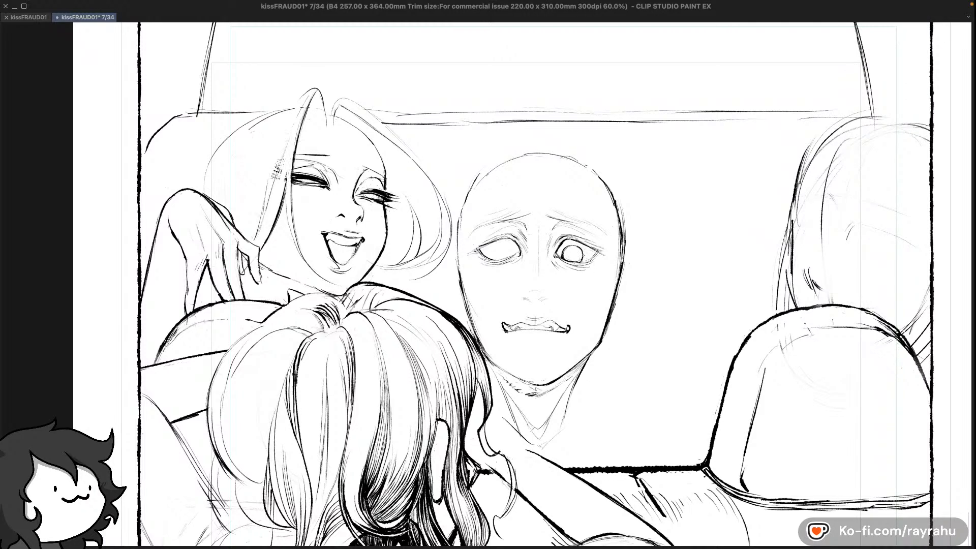
Draw a small dark pupil inside the iris of the bald figure's eye farthest from the laughing woman, undoing missed strokes
{"action": "key", "text": "super+z"}
{"action": "key", "text": "super+z"}
{"action": "key", "text": "super+z"}
{"action": "key", "text": "super+z"}
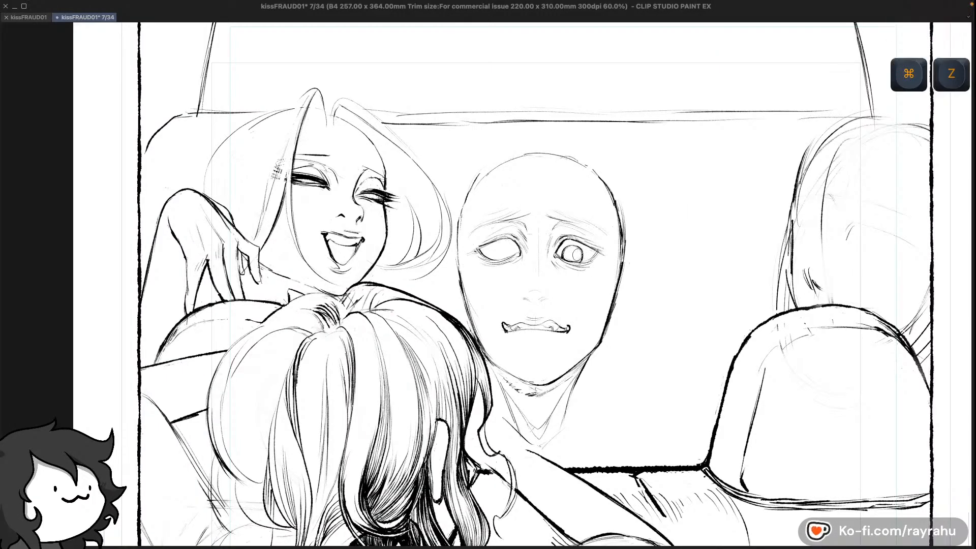
{"action": "key", "text": "super+z"}
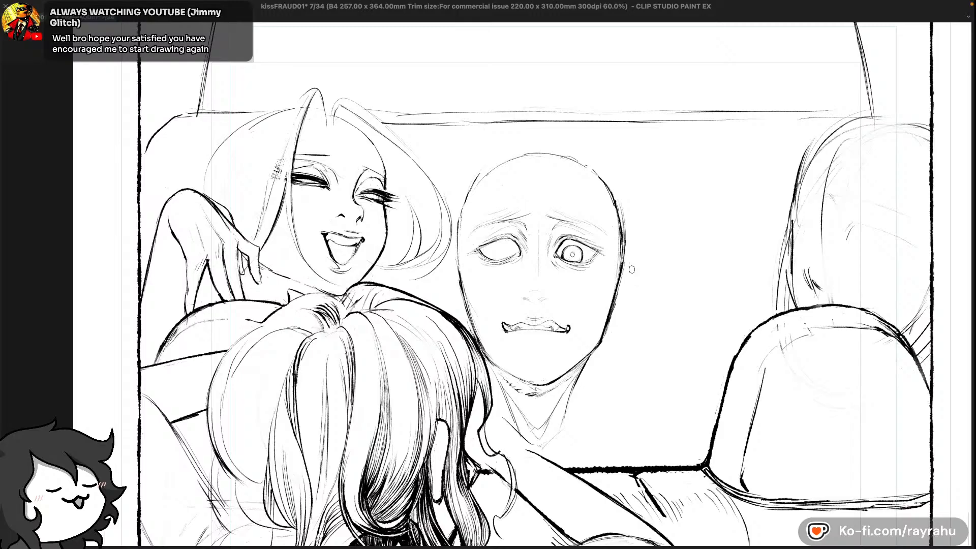
{"action": "key", "text": "super+z"}
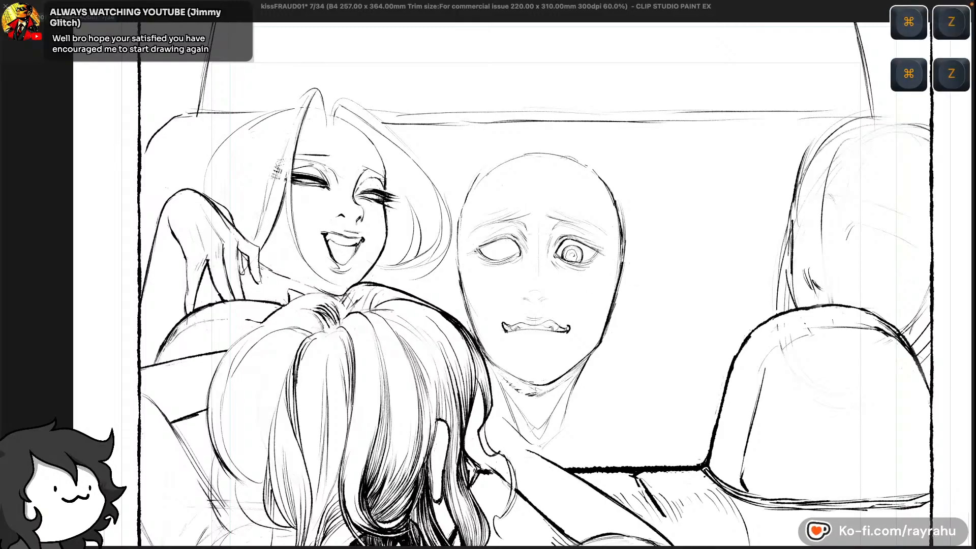
{"action": "key", "text": "super+z"}
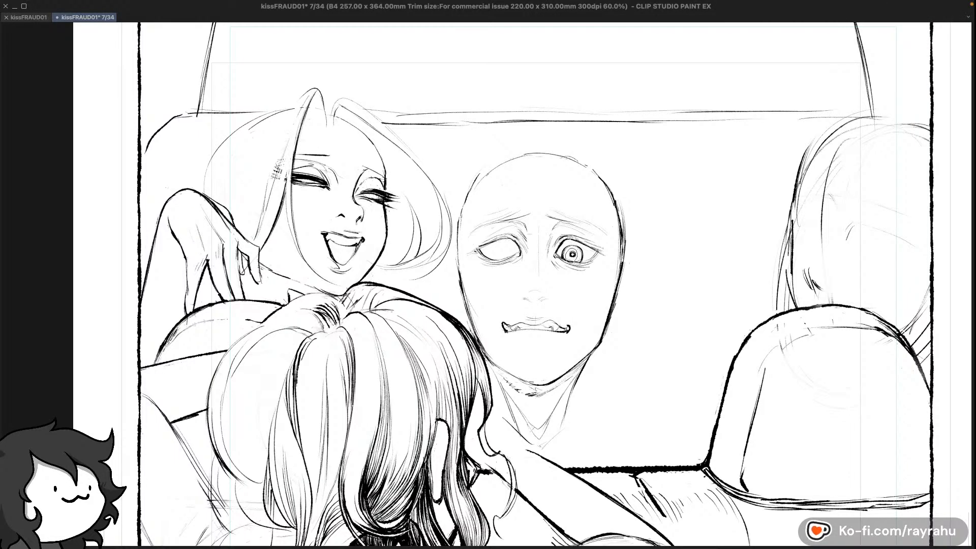
{"action": "key", "text": "super+z"}
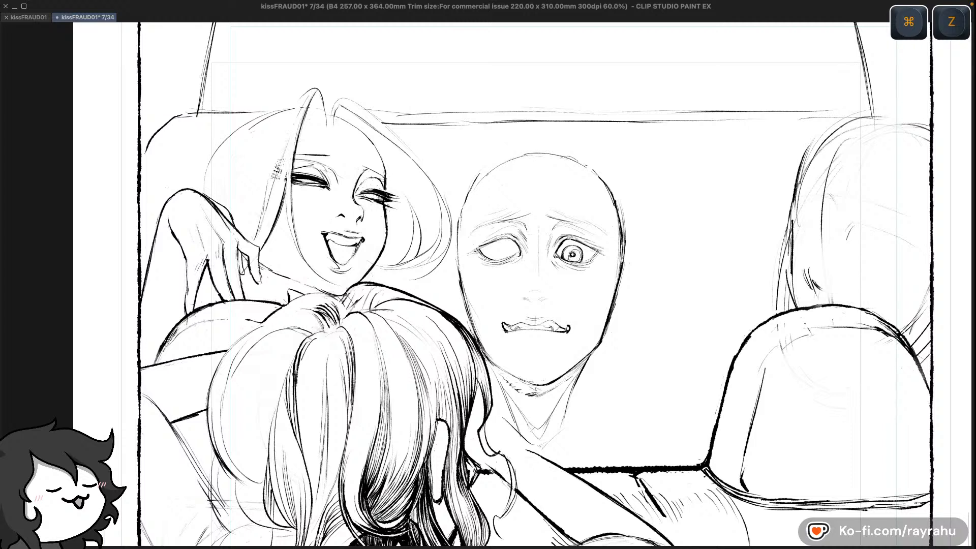
{"action": "key", "text": "super+z"}
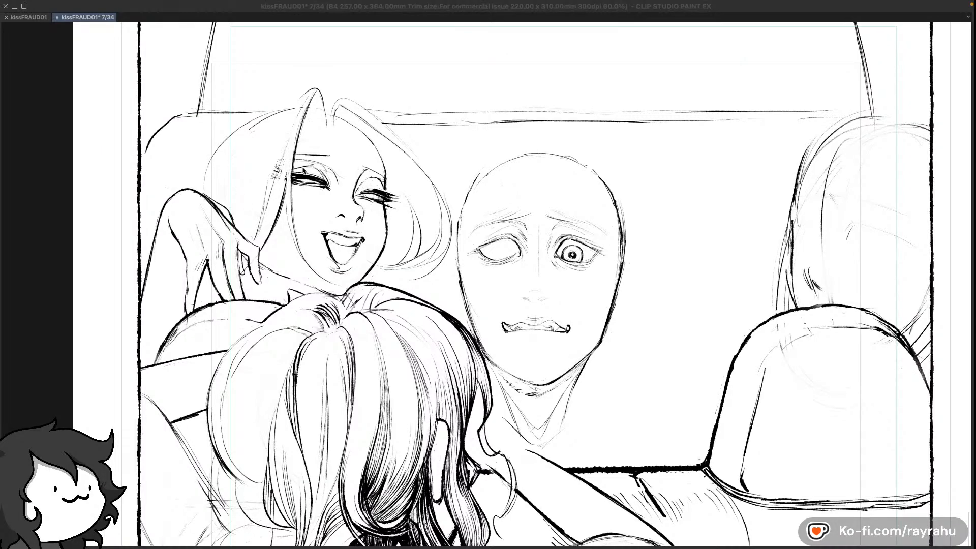
Save the comic page
{"action": "left_click", "coordinate": [270, 9]}
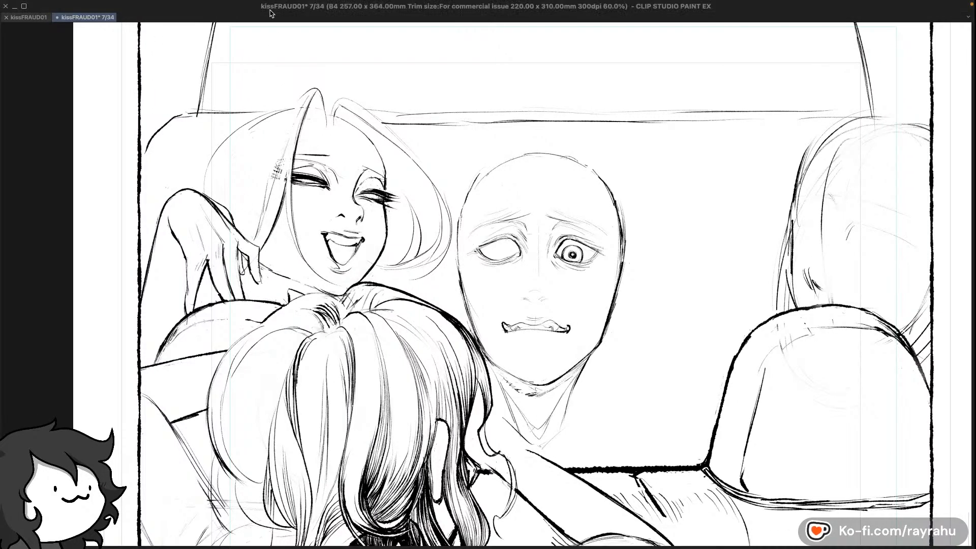
{"action": "key", "text": "super+s"}
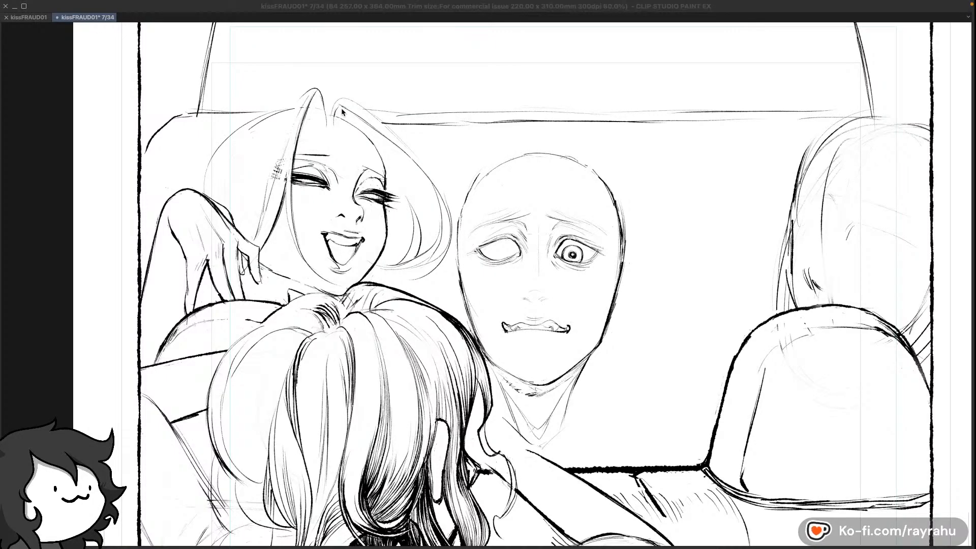
{"action": "key", "text": "super+s"}
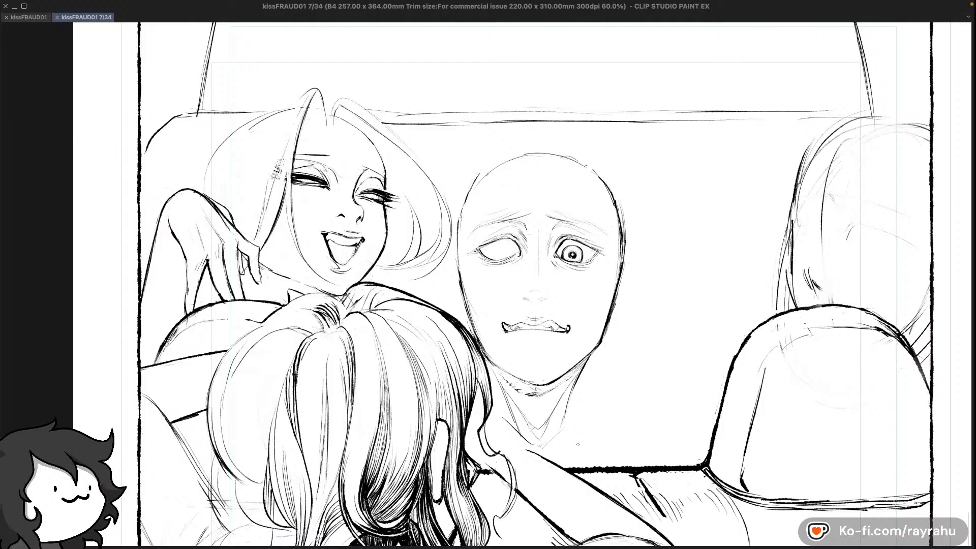
Thin out the outline along the bald figure's upper head, undoing a missed stroke and alternating between drawing and erasing
{"action": "left_click_drag", "start_coordinate": [466, 193], "coordinate": [521, 152]}
{"action": "key", "text": "super+z"}
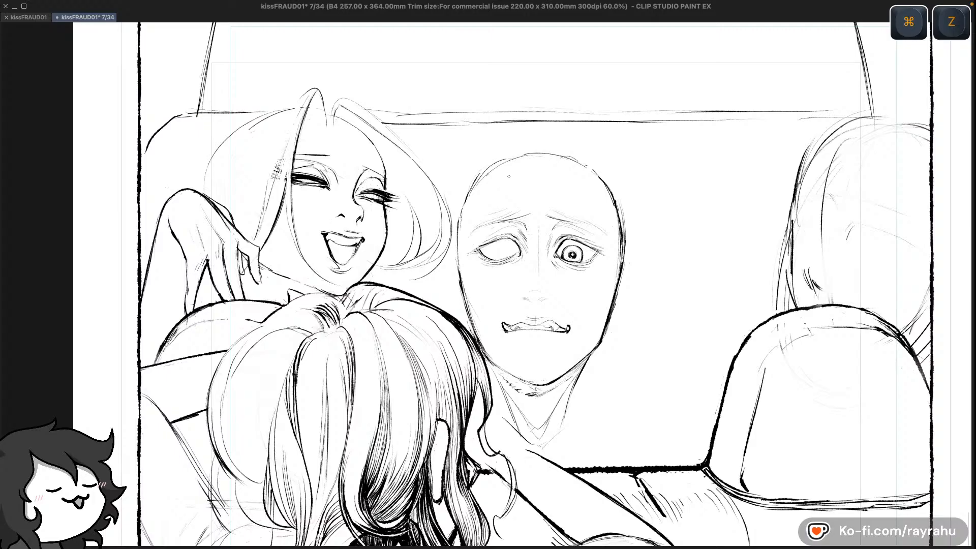
{"action": "key", "text": "c"}
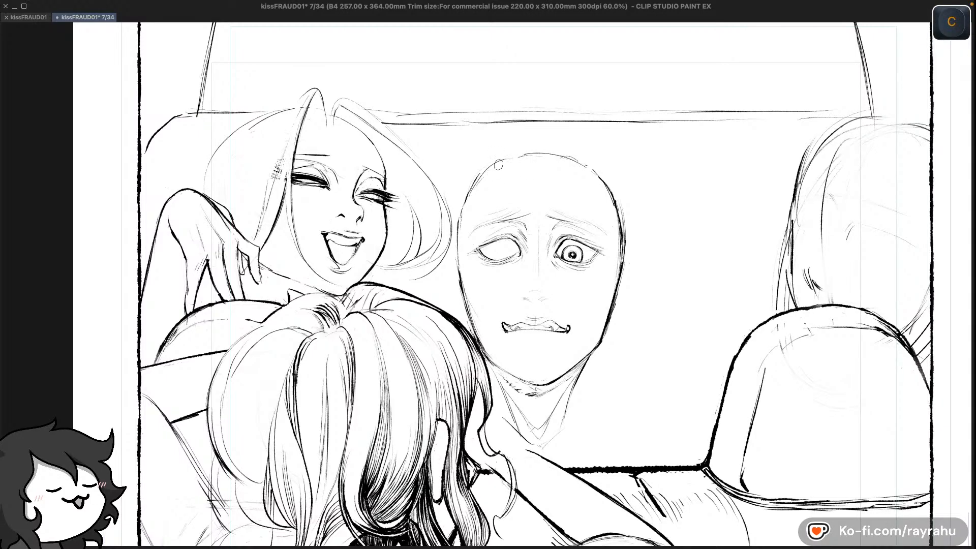
{"action": "key", "text": "c"}
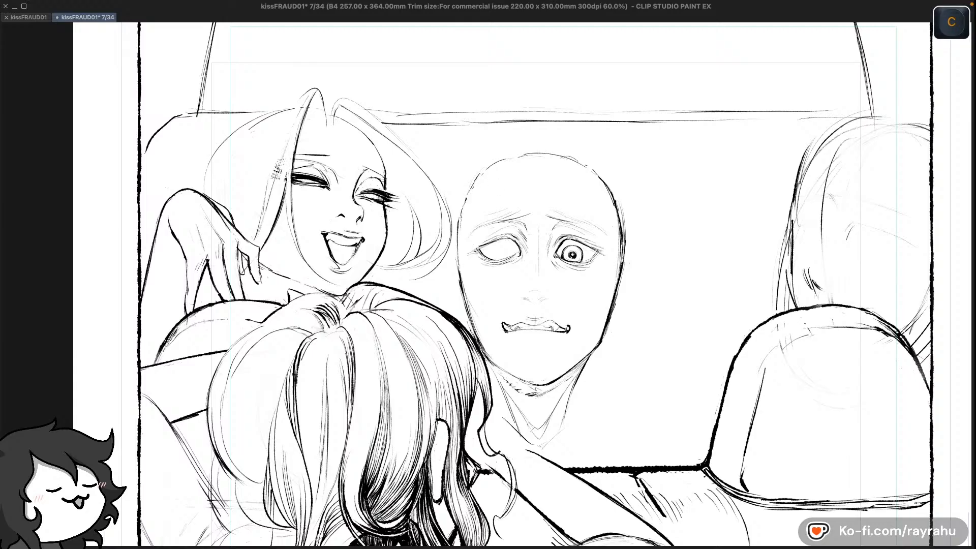
{"action": "key", "text": "c"}
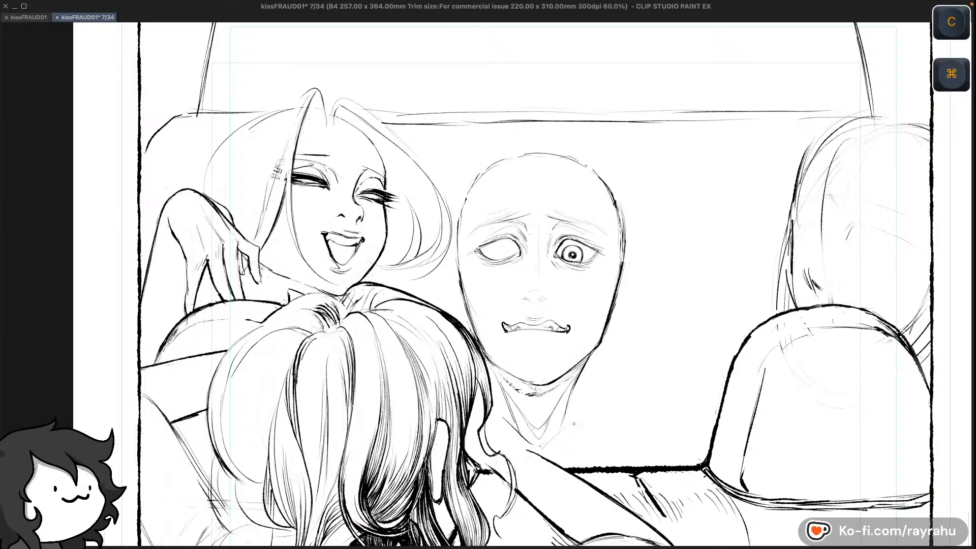
Sketch an iris in the bald figure's empty eye nearest the laughing woman, undoing a missed stroke
{"action": "left_click_drag", "start_coordinate": [663, 372], "coordinate": [685, 222]}
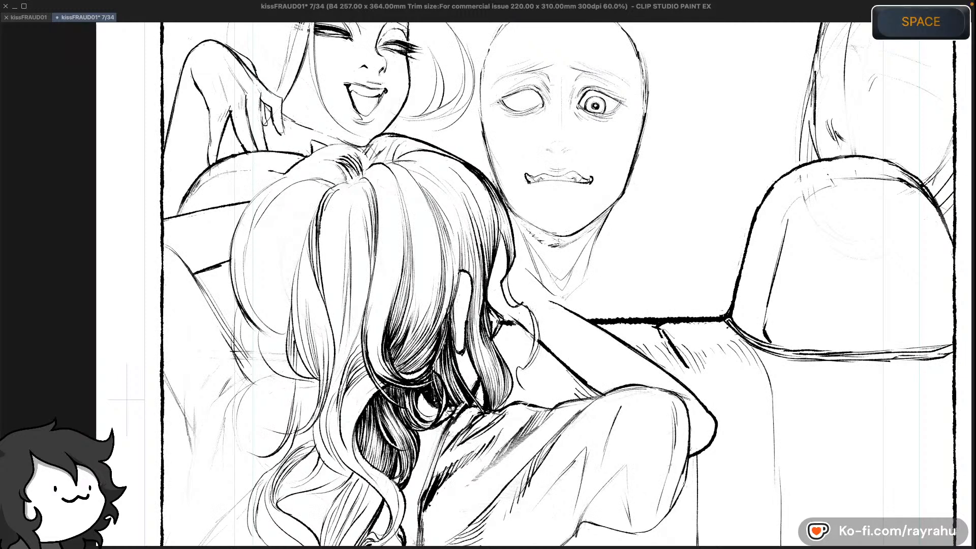
{"action": "left_click_drag", "start_coordinate": [552, 121], "coordinate": [549, 182]}
{"action": "key", "text": "c"}
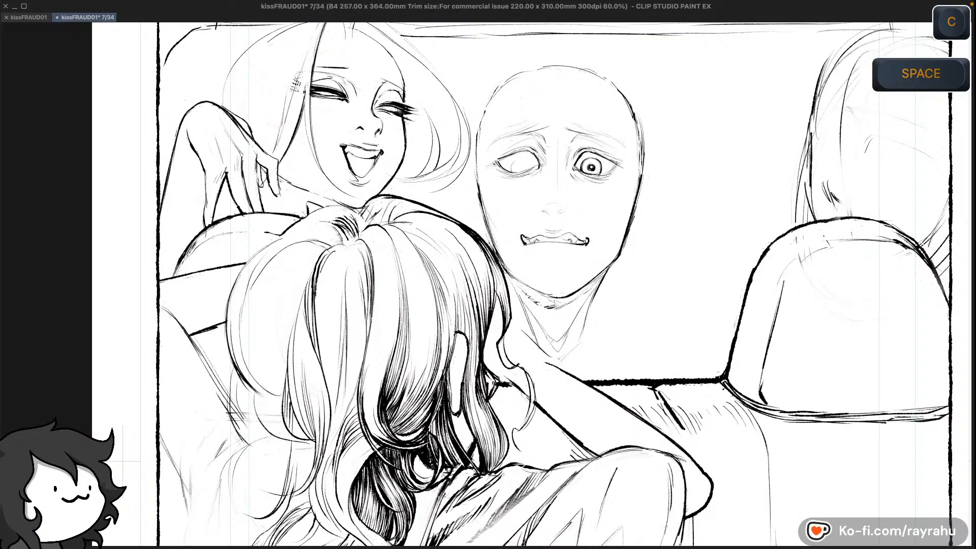
{"action": "key", "text": "super+z"}
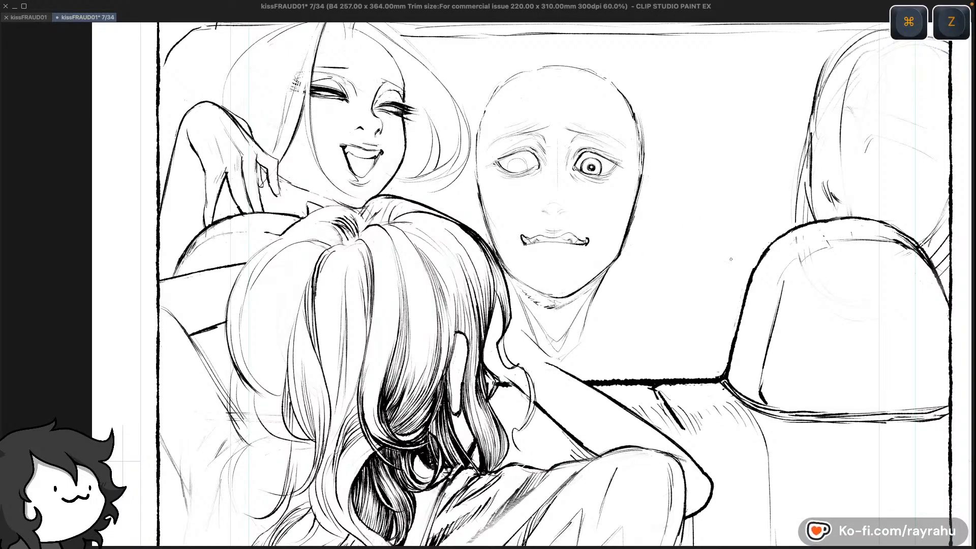
Mirror the canvas and refine the iris in the bald figure's eye beside the laughing woman, undoing strokes that miss
{"action": "key", "text": "shift+minus"}
{"action": "key", "text": "bracketleft"}
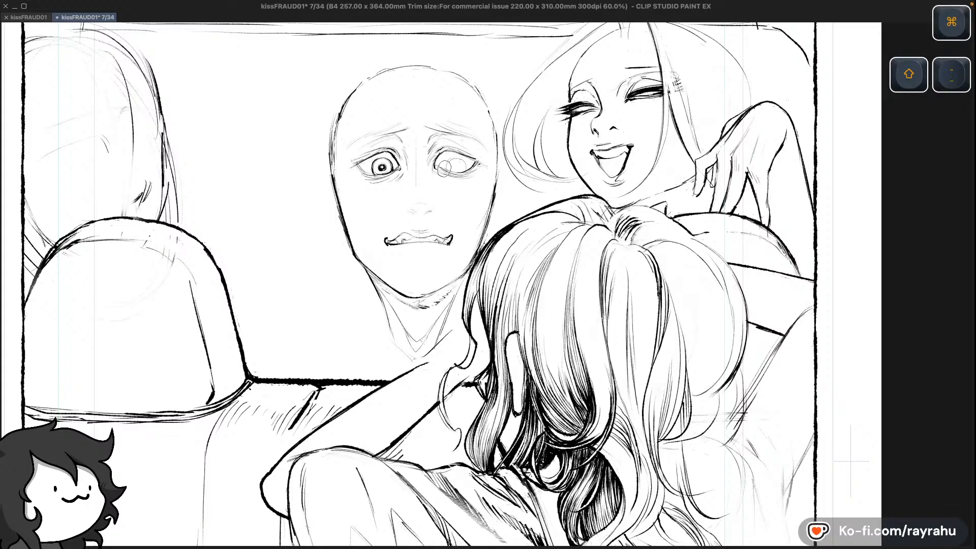
{"action": "key", "text": "super+z"}
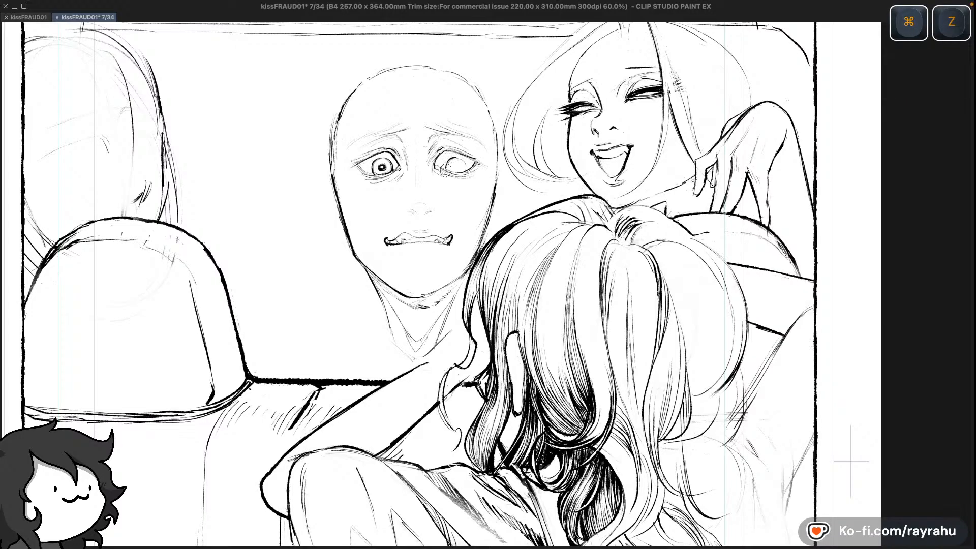
{"action": "key", "text": "super+z"}
{"action": "key", "text": "super+z"}
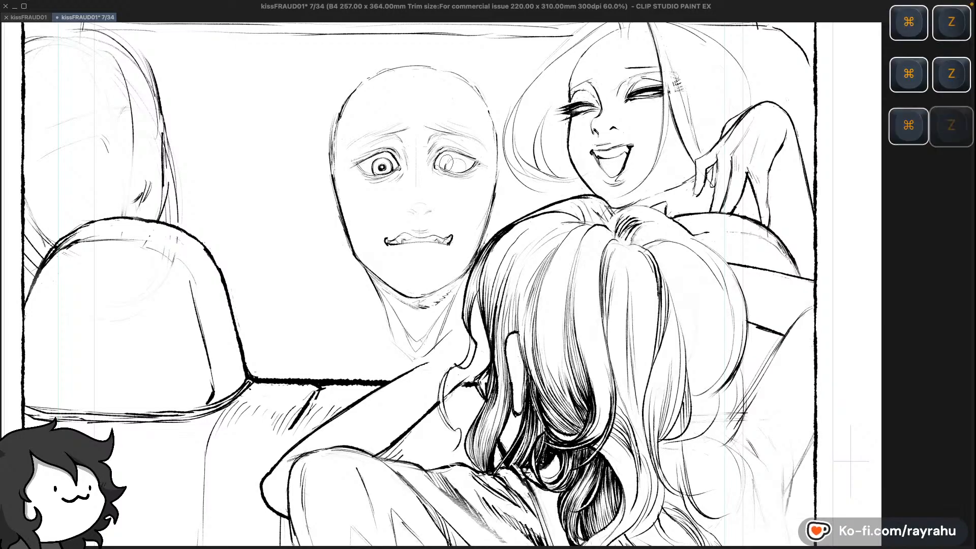
{"action": "key", "text": "super+z"}
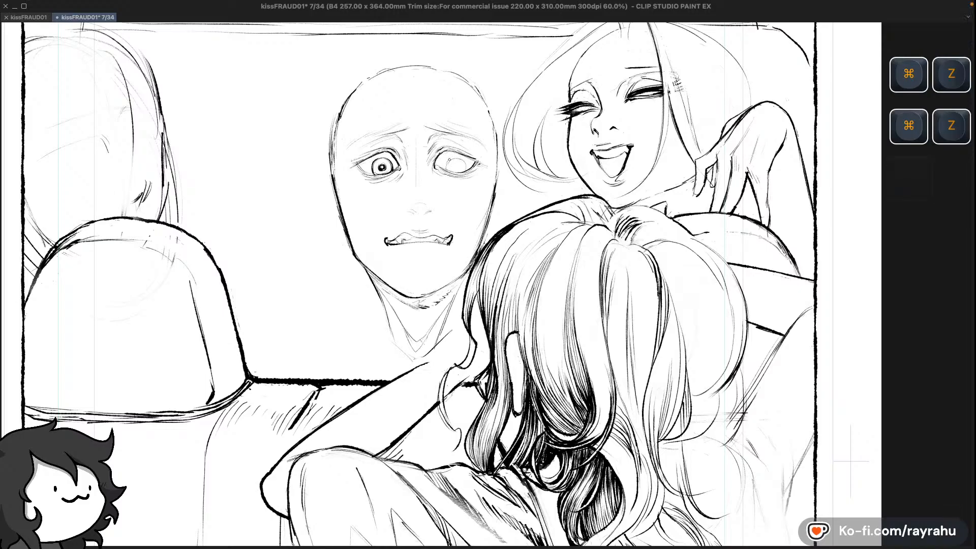
{"action": "key", "text": "super+z"}
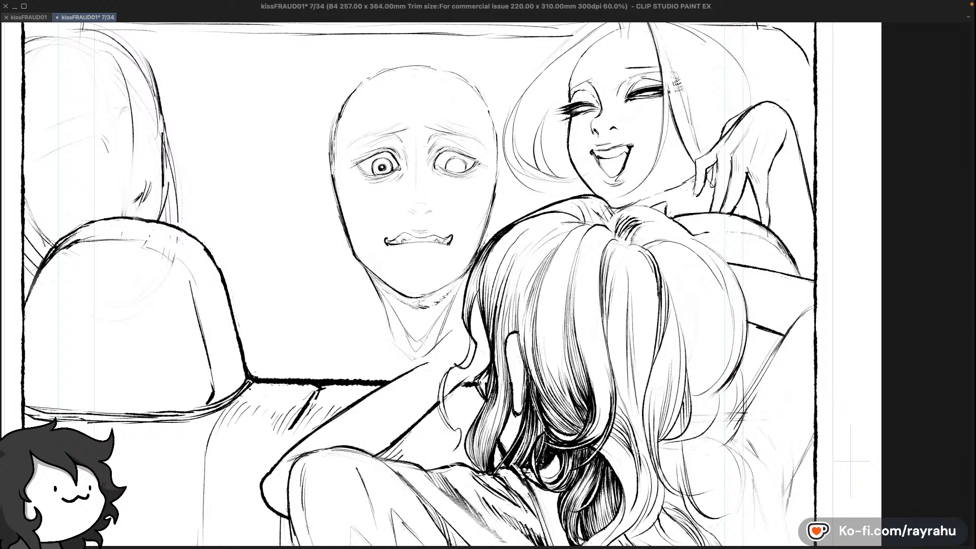
{"action": "key", "text": "super+z"}
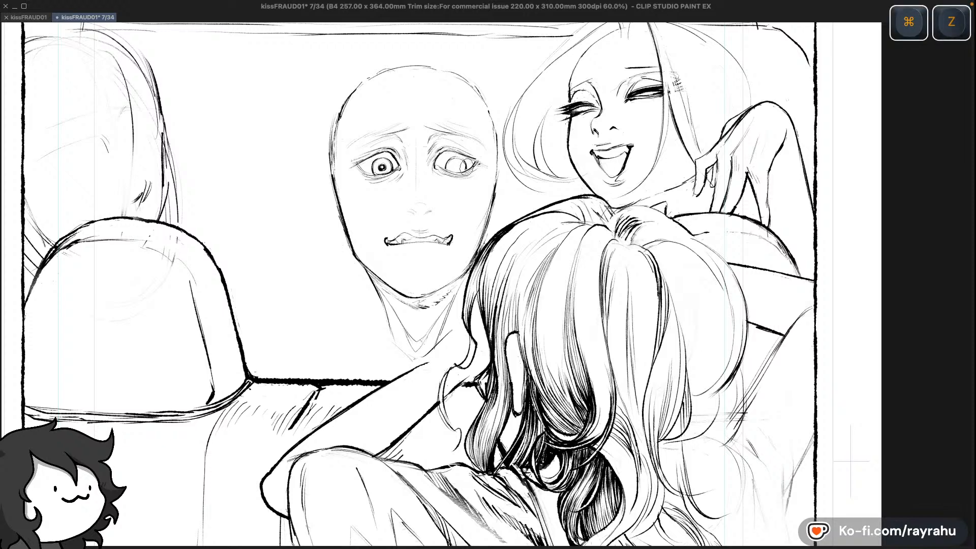
{"action": "key", "text": "c"}
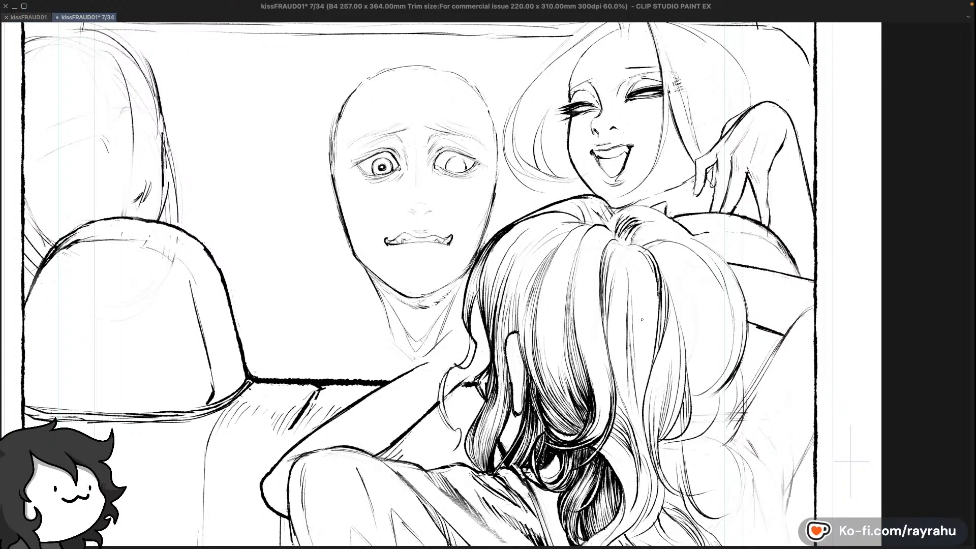
Flip the canvas back, close the iris nearest the laughing woman, try a pupil inside it, and lighten the other eye's pupil
{"action": "key", "text": "shift+c"}
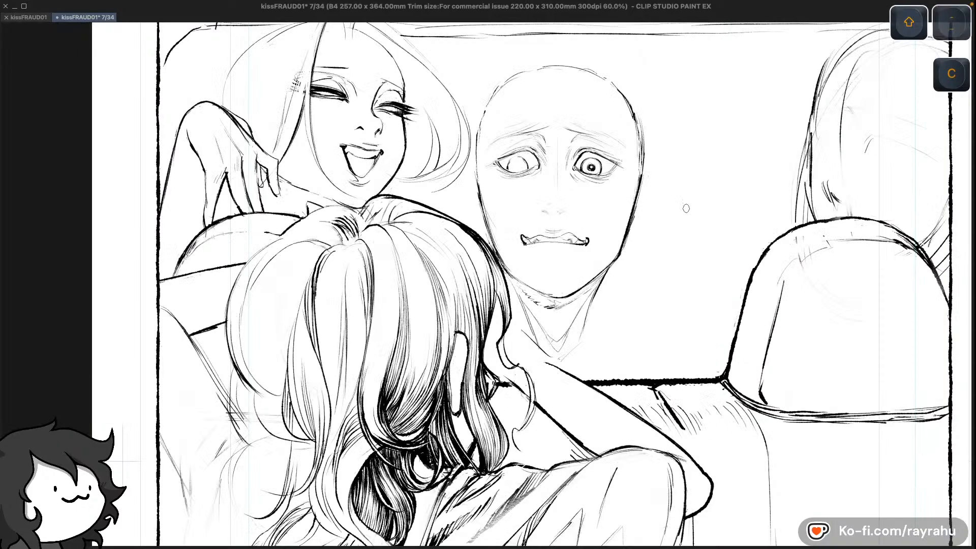
{"action": "key", "text": "c"}
{"action": "key", "text": "super+z"}
{"action": "key", "text": "c"}
{"action": "key", "text": "super+z"}
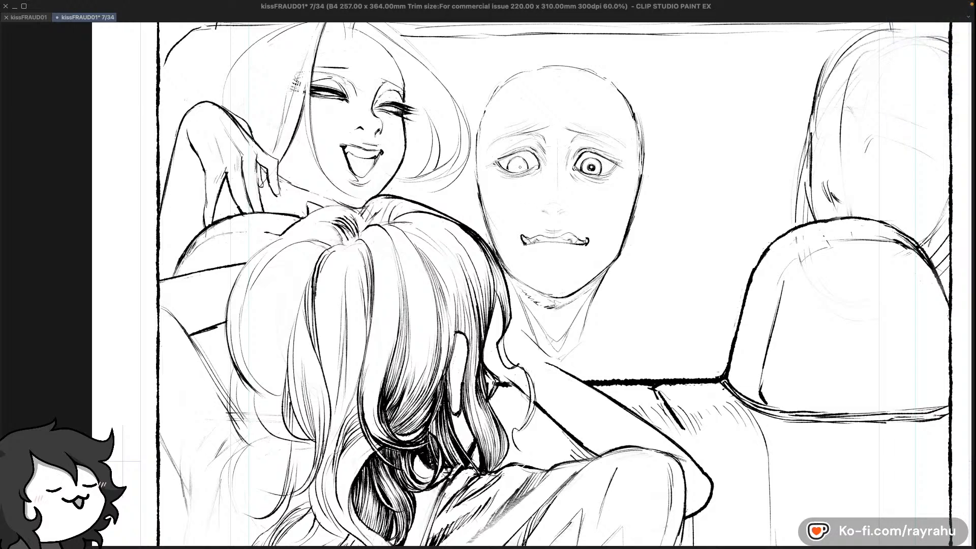
{"action": "key", "text": "super+z"}
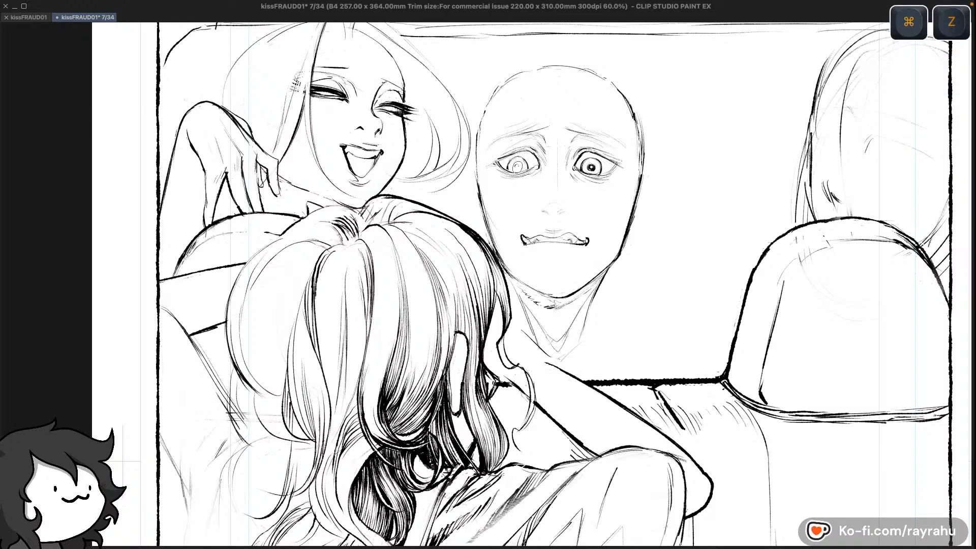
{"action": "key", "text": "super+z"}
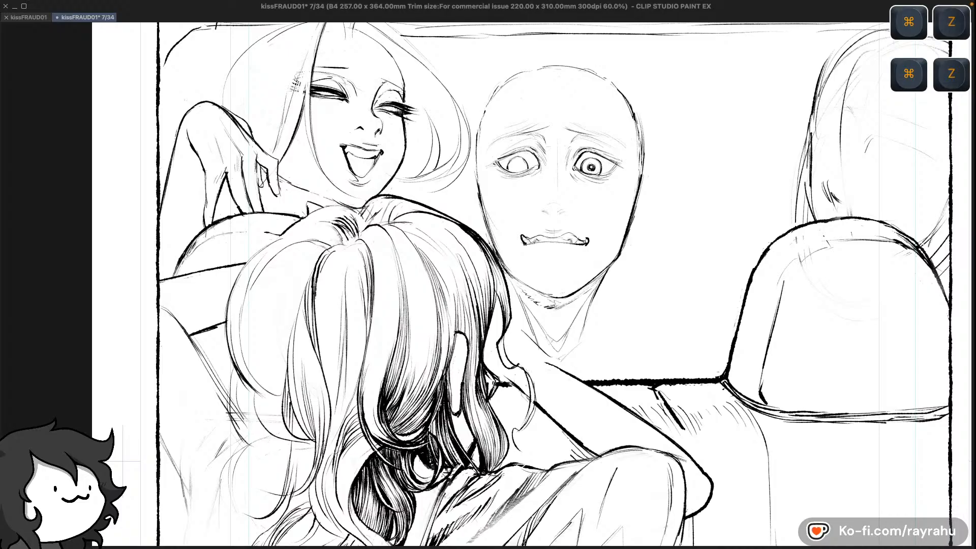
{"action": "key", "text": "c"}
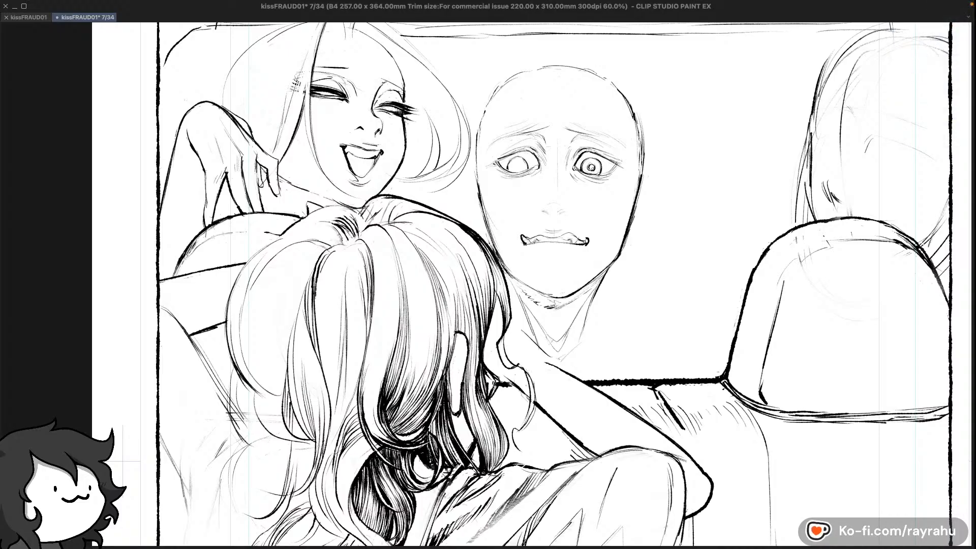
Open page 5 from the kissFRAUD01 page overview and examine how the embracing pair's irises and pupils are drawn
{"action": "left_click", "coordinate": [44, 17]}
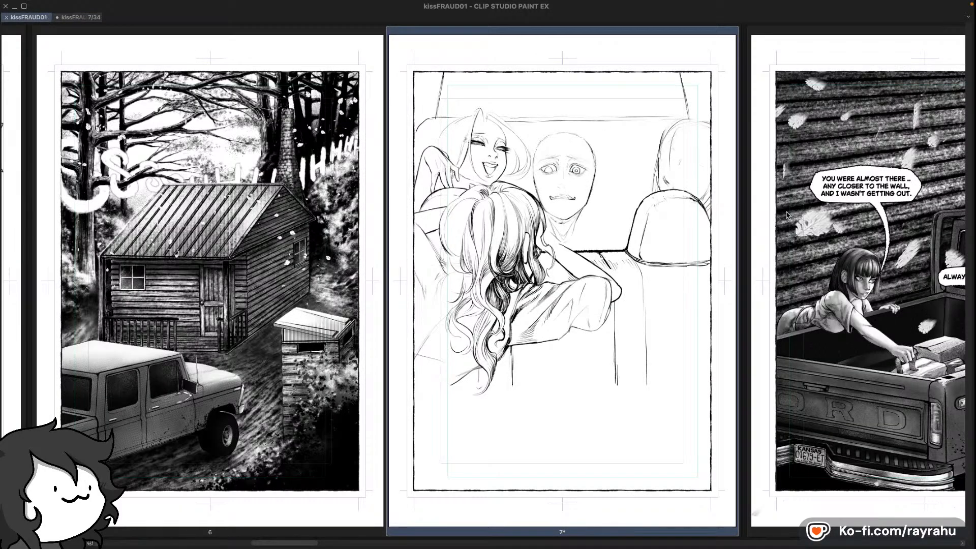
{"action": "key", "text": "space"}
{"action": "left_click_drag", "start_coordinate": [94, 305], "coordinate": [686, 330]}
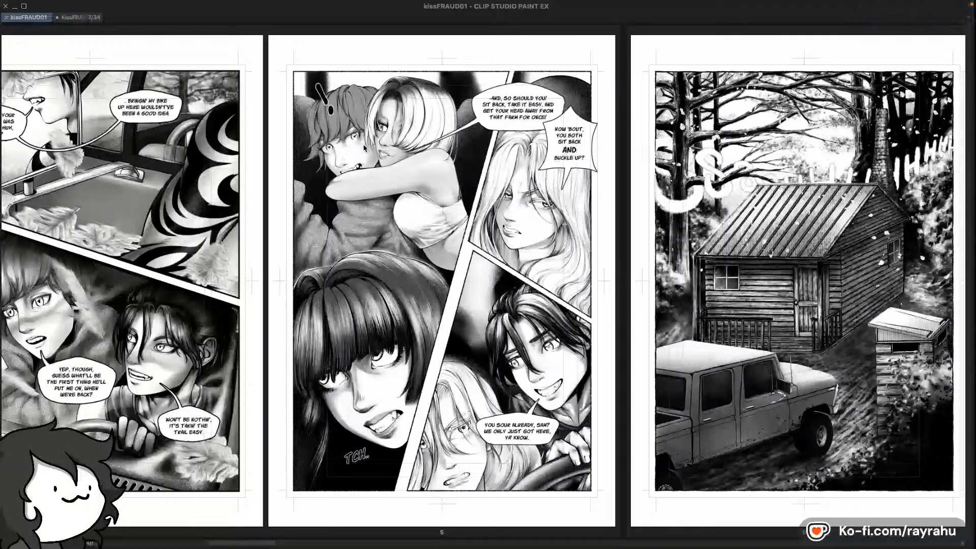
{"action": "left_click", "coordinate": [555, 192]}
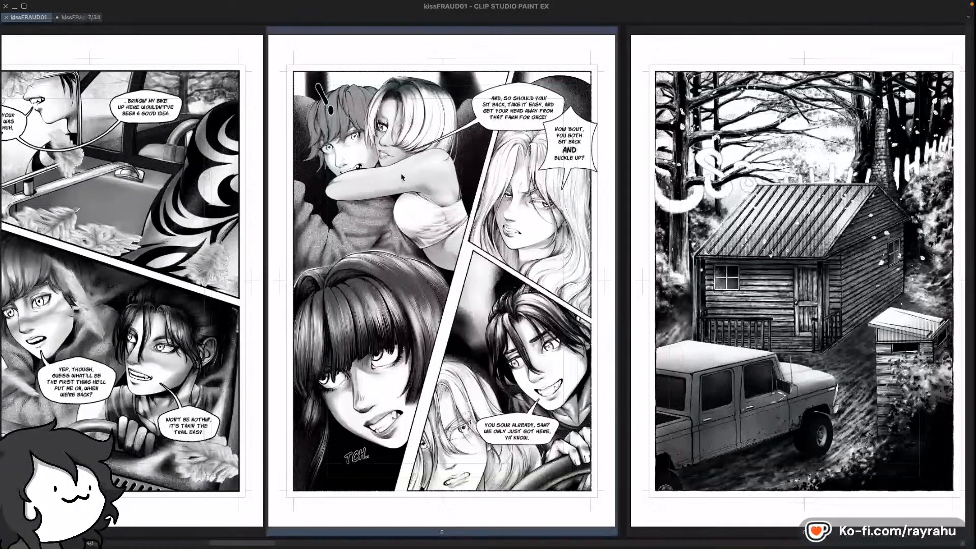
{"action": "double_click", "coordinate": [553, 194]}
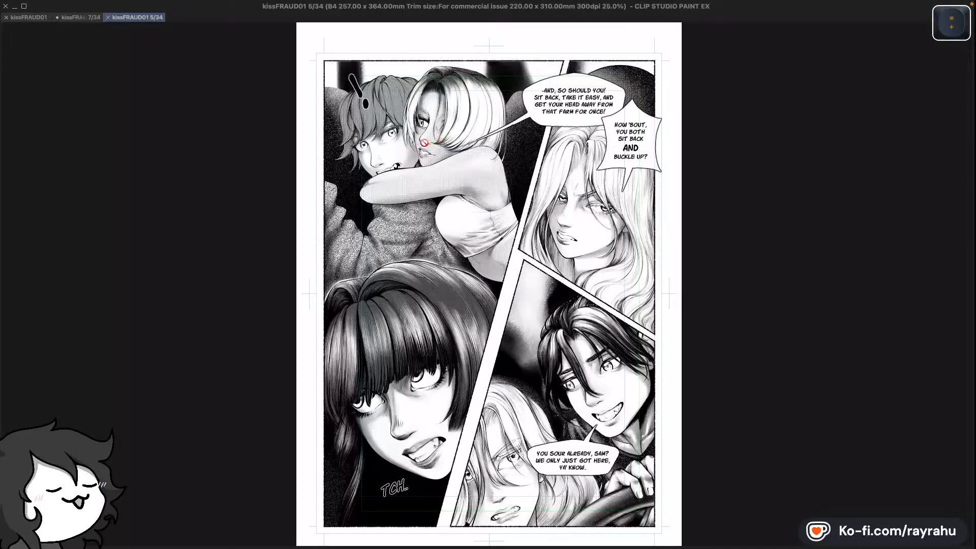
{"action": "scroll", "coordinate": [427, 138], "scroll_direction": "up", "scroll_amount": 3}
{"action": "scroll", "coordinate": [415, 137], "scroll_direction": "up", "scroll_amount": 2}
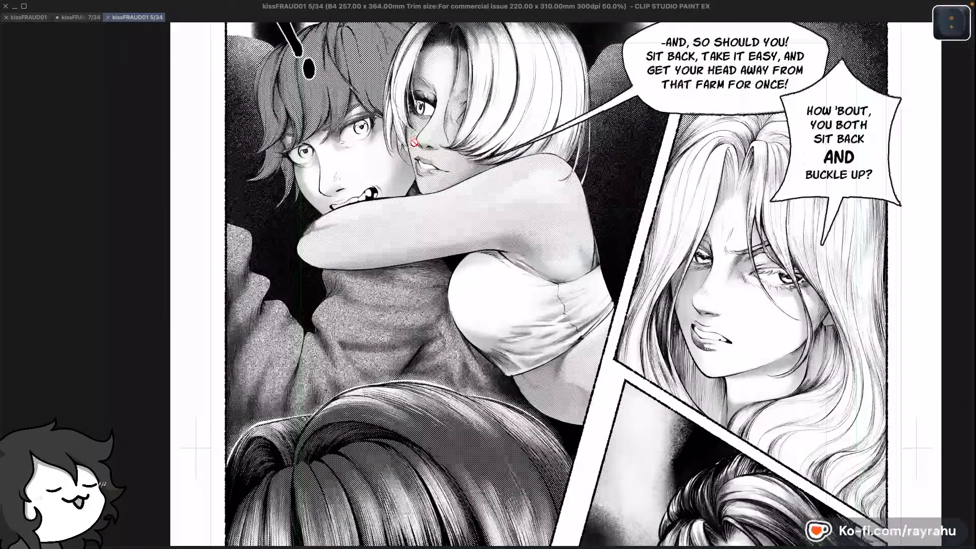
{"action": "scroll", "coordinate": [414, 141], "scroll_direction": "up", "scroll_amount": 2}
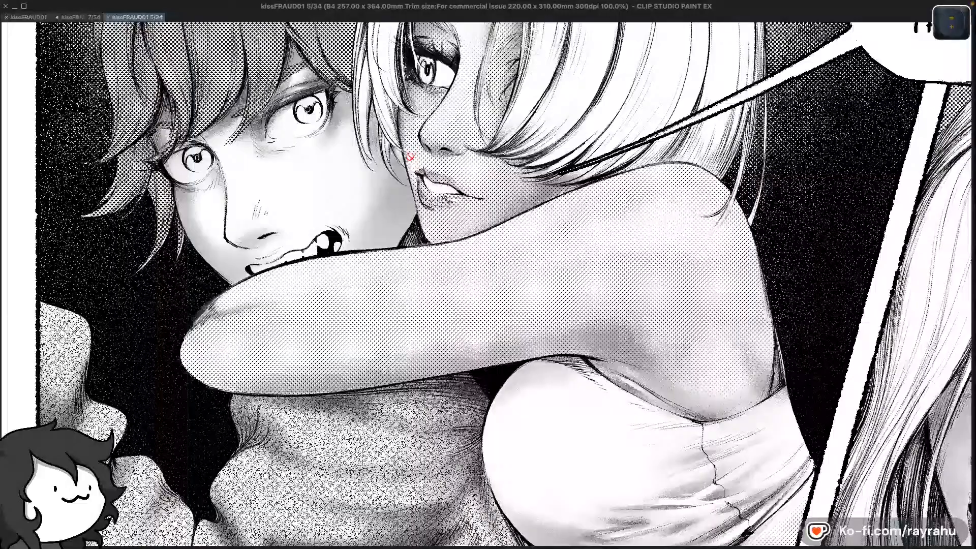
{"action": "left_click_drag", "start_coordinate": [411, 154], "coordinate": [429, 225]}
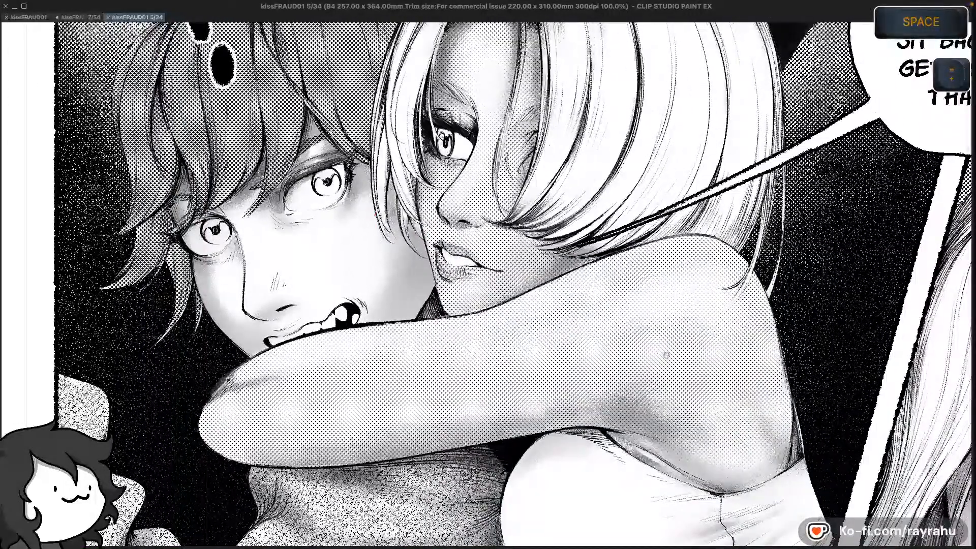
Examine the hair and eyes of the embracing pair and the grinning dark-haired figure on page 5, and close that page
{"action": "left_click_drag", "start_coordinate": [763, 385], "coordinate": [546, 179]}
{"action": "left_click_drag", "start_coordinate": [844, 501], "coordinate": [466, 466]}
{"action": "left_click_drag", "start_coordinate": [529, 405], "coordinate": [775, 423]}
{"action": "left_click_drag", "start_coordinate": [270, 221], "coordinate": [723, 379]}
{"action": "left_click_drag", "start_coordinate": [433, 105], "coordinate": [431, 121]}
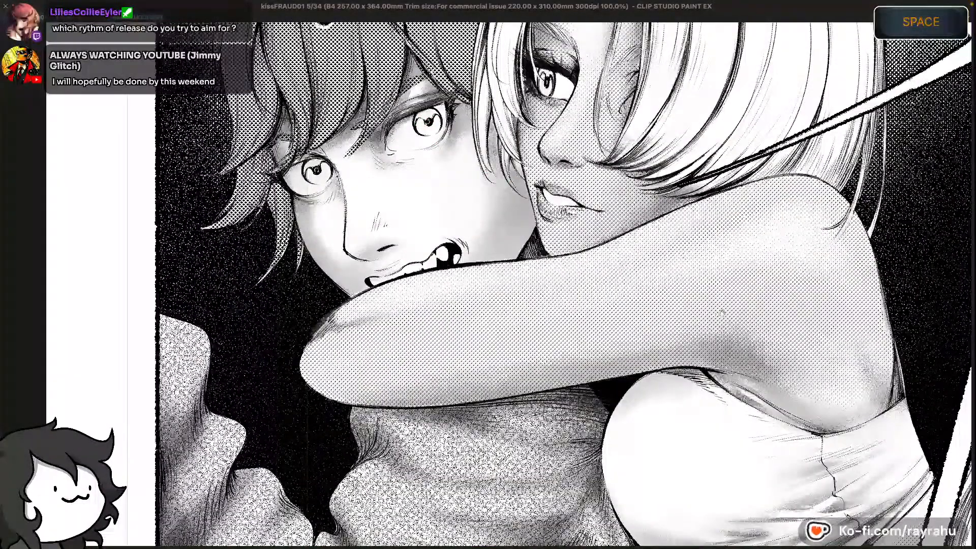
{"action": "left_click_drag", "start_coordinate": [770, 312], "coordinate": [500, 124]}
{"action": "mouse_move", "coordinate": [831, 473]}
{"action": "left_mouse_down"}
{"action": "mouse_move", "coordinate": [700, 377]}
{"action": "mouse_move", "coordinate": [496, 199]}
{"action": "mouse_move", "coordinate": [478, 127]}
{"action": "left_mouse_up"}
{"action": "mouse_move", "coordinate": [701, 387]}
{"action": "left_mouse_down"}
{"action": "mouse_move", "coordinate": [637, 267]}
{"action": "mouse_move", "coordinate": [626, 200]}
{"action": "left_mouse_up"}
{"action": "left_click_drag", "start_coordinate": [641, 251], "coordinate": [671, 195]}
{"action": "left_click_drag", "start_coordinate": [526, 281], "coordinate": [671, 195]}
{"action": "left_click_drag", "start_coordinate": [623, 224], "coordinate": [666, 181]}
{"action": "mouse_move", "coordinate": [632, 246]}
{"action": "left_mouse_down"}
{"action": "mouse_move", "coordinate": [666, 180]}
{"action": "mouse_move", "coordinate": [839, 203]}
{"action": "left_mouse_up"}
{"action": "left_click_drag", "start_coordinate": [931, 119], "coordinate": [695, 275]}
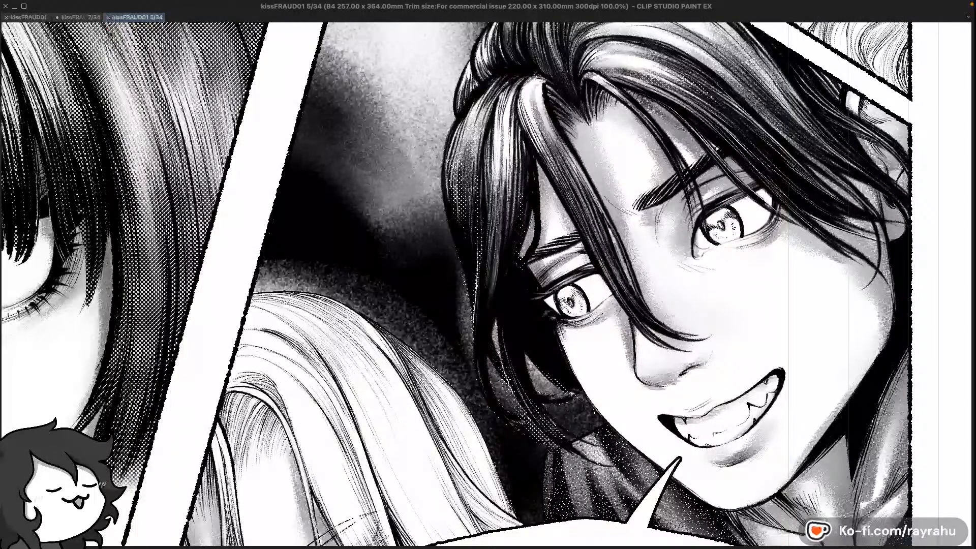
{"action": "key", "text": "ctrl+w"}
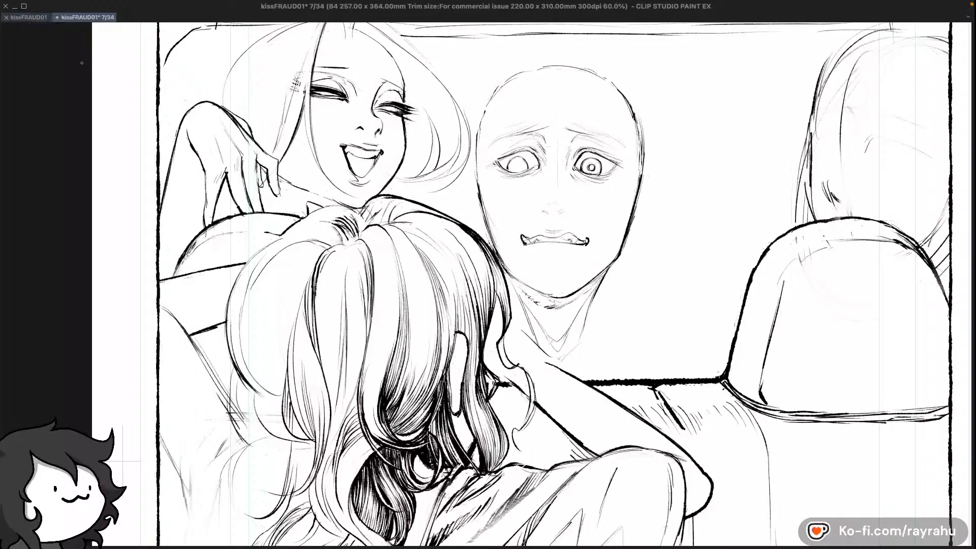
Review the kissFRAUD01 page overview at a smaller size, comparing sketched page 7 with the finished pages around it
{"action": "left_click", "coordinate": [28, 18]}
{"action": "key", "text": "super+minus"}
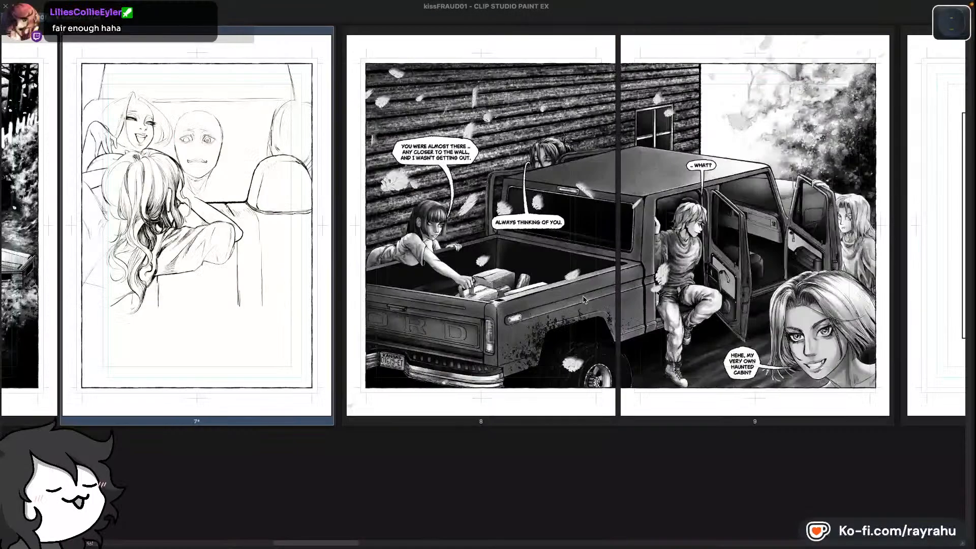
{"action": "key", "text": "minus"}
{"action": "key", "text": "minus"}
{"action": "key", "text": "space"}
{"action": "left_click_drag", "start_coordinate": [400, 140], "coordinate": [741, 131]}
{"action": "left_click_drag", "start_coordinate": [583, 196], "coordinate": [510, 222]}
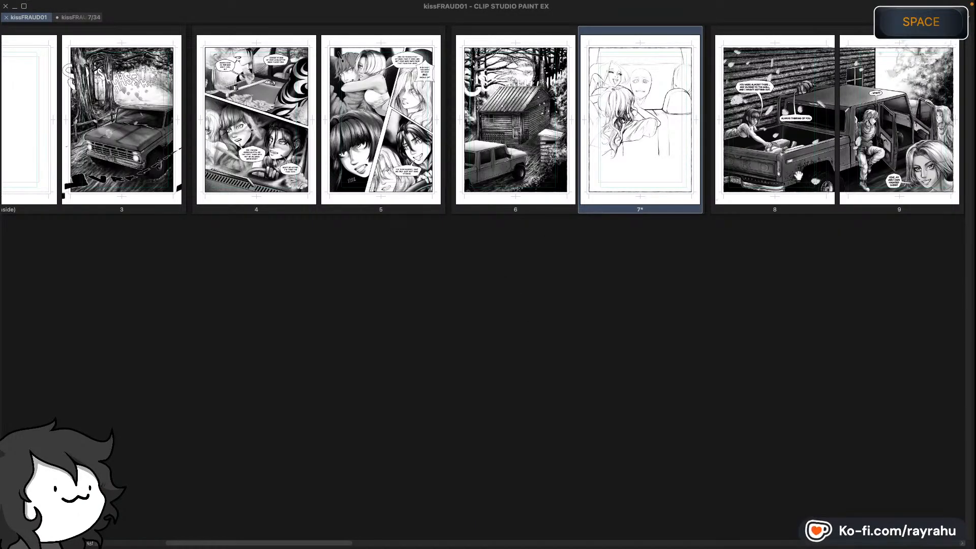
{"action": "left_click_drag", "start_coordinate": [816, 161], "coordinate": [545, 257]}
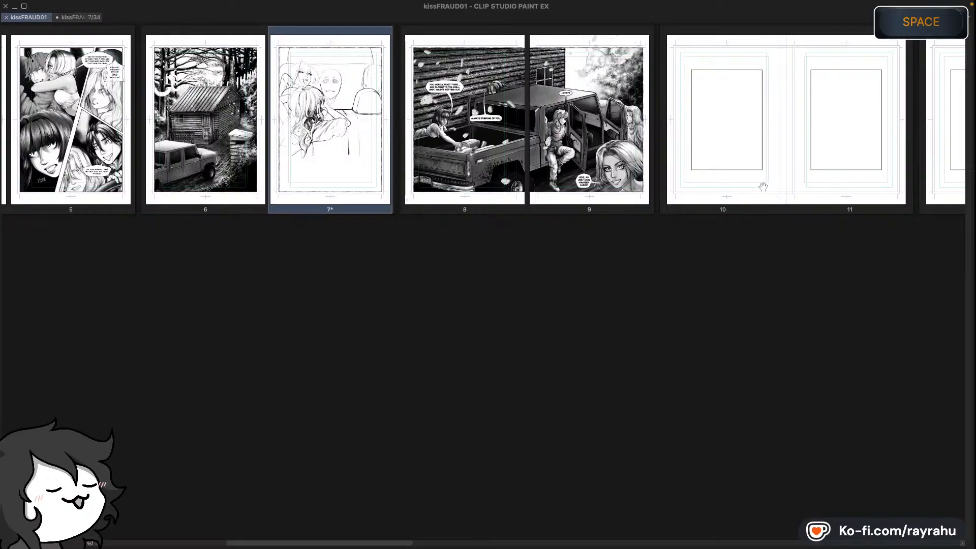
{"action": "left_click_drag", "start_coordinate": [364, 212], "coordinate": [398, 313]}
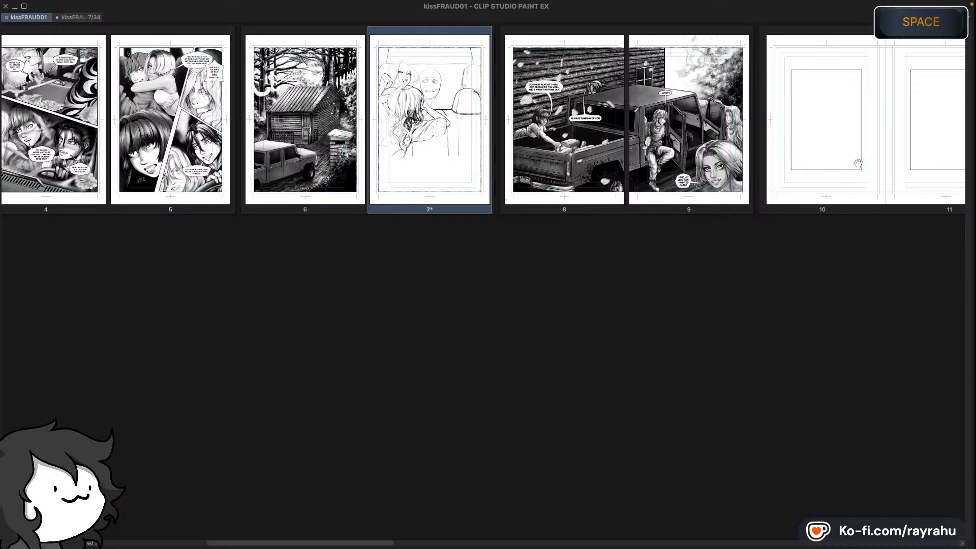
{"action": "left_click_drag", "start_coordinate": [893, 147], "coordinate": [770, 222]}
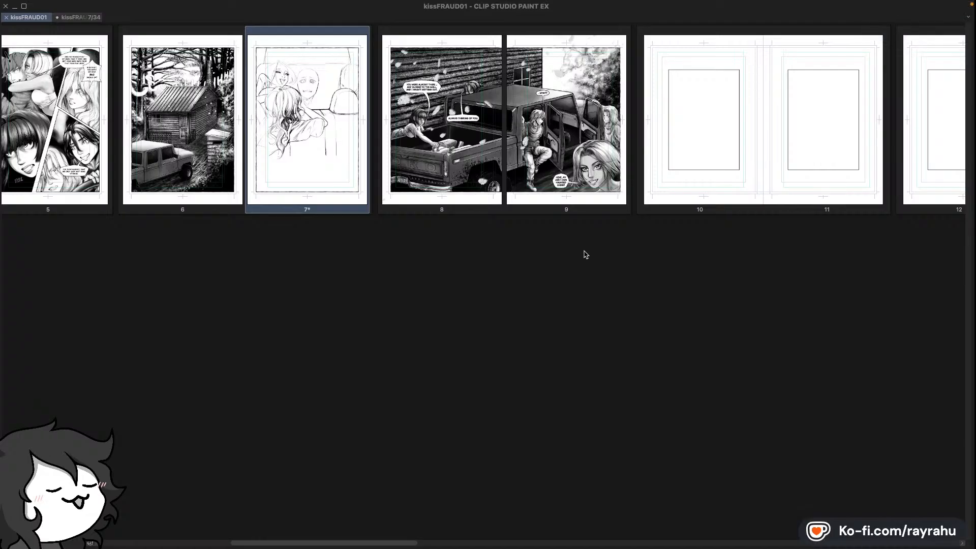
{"action": "key", "text": "space"}
{"action": "left_click_drag", "start_coordinate": [624, 276], "coordinate": [874, 275]}
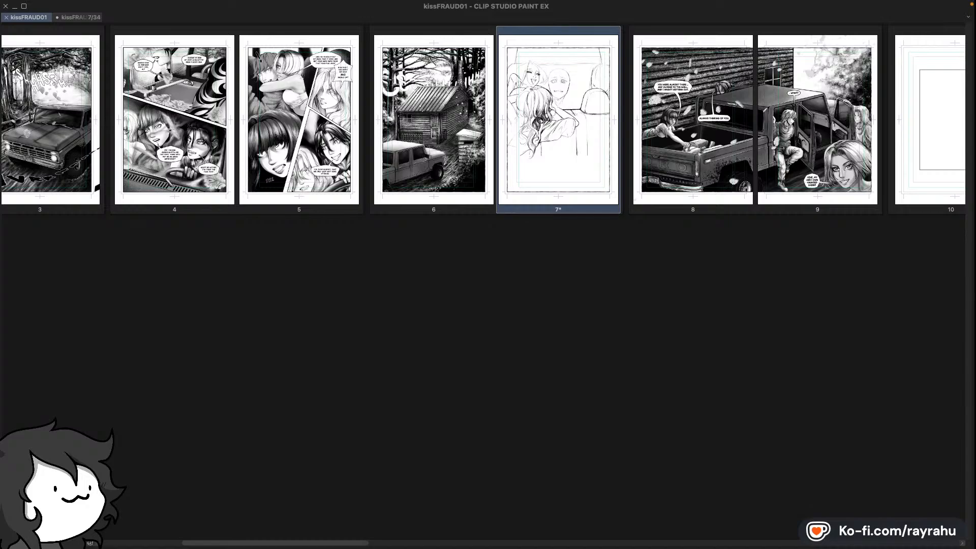
Try the overview with its pages wrapped into rows, restore the single row, and return to page 7
{"action": "left_click", "coordinate": [89, 544]}
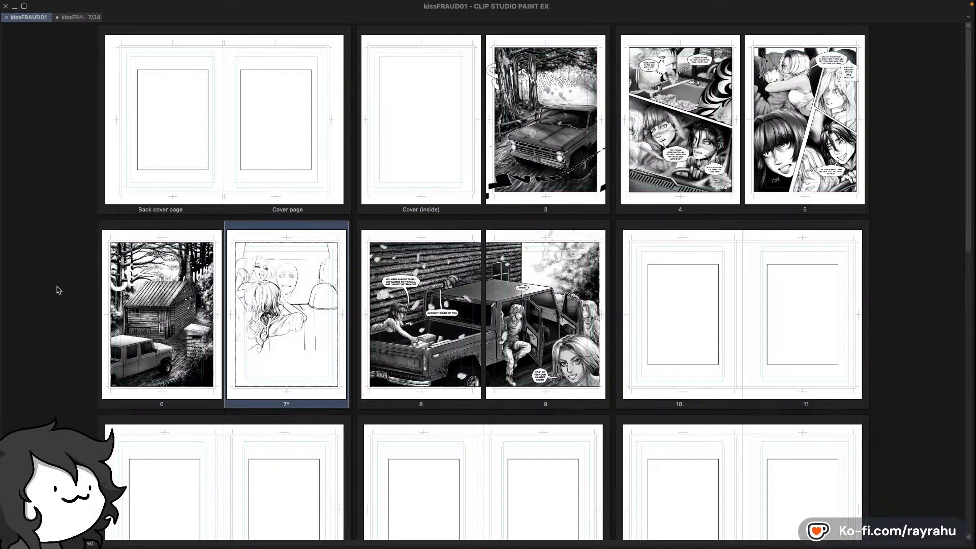
{"action": "left_click", "coordinate": [90, 543]}
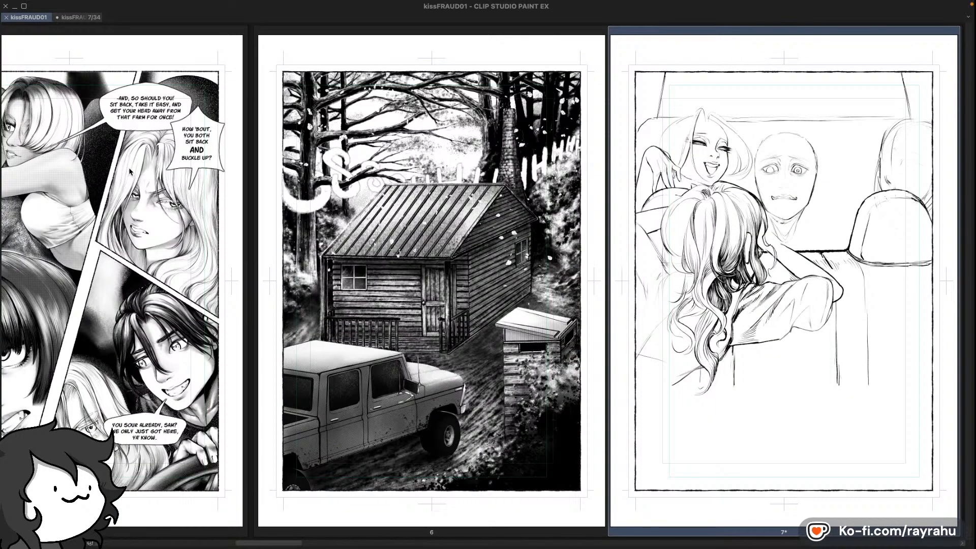
{"action": "left_click", "coordinate": [87, 18]}
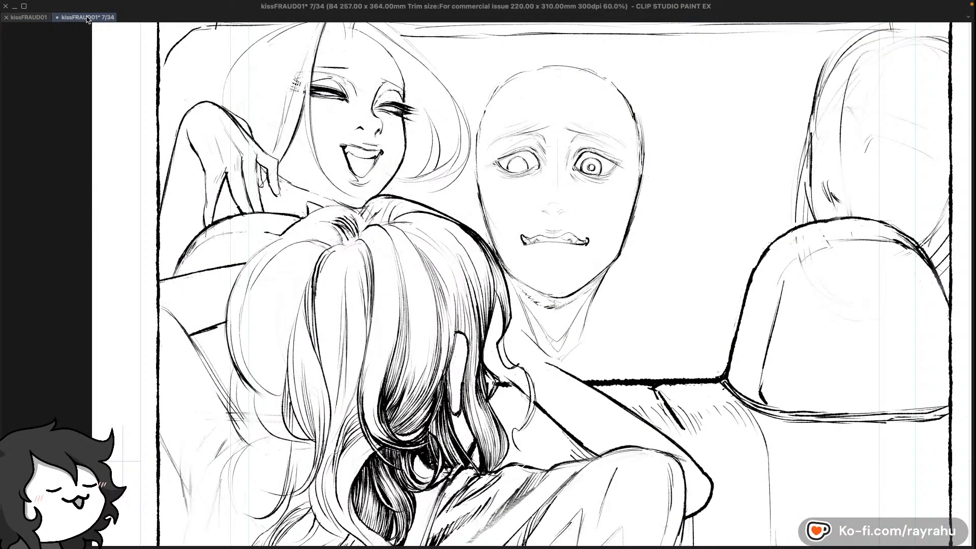
{"action": "left_click", "coordinate": [38, 19]}
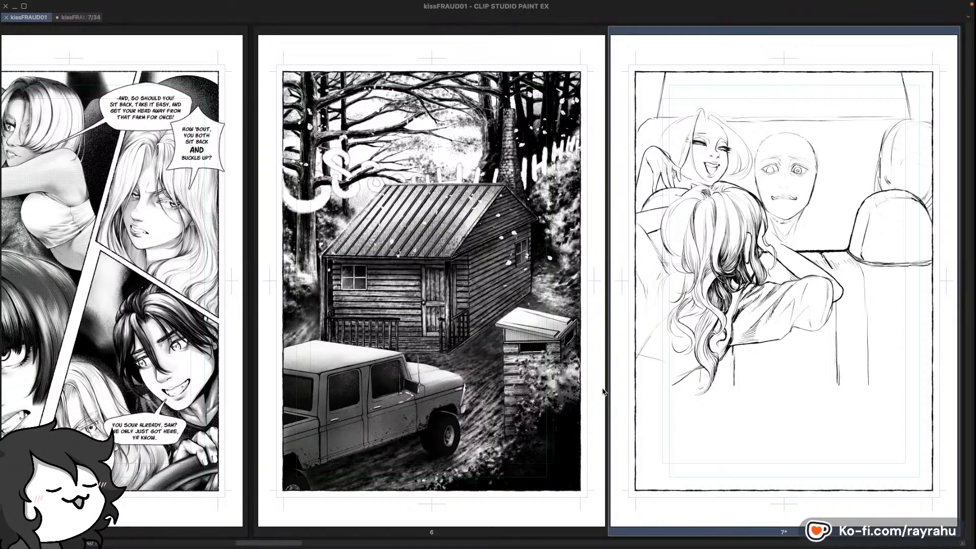
{"action": "left_click", "coordinate": [82, 17]}
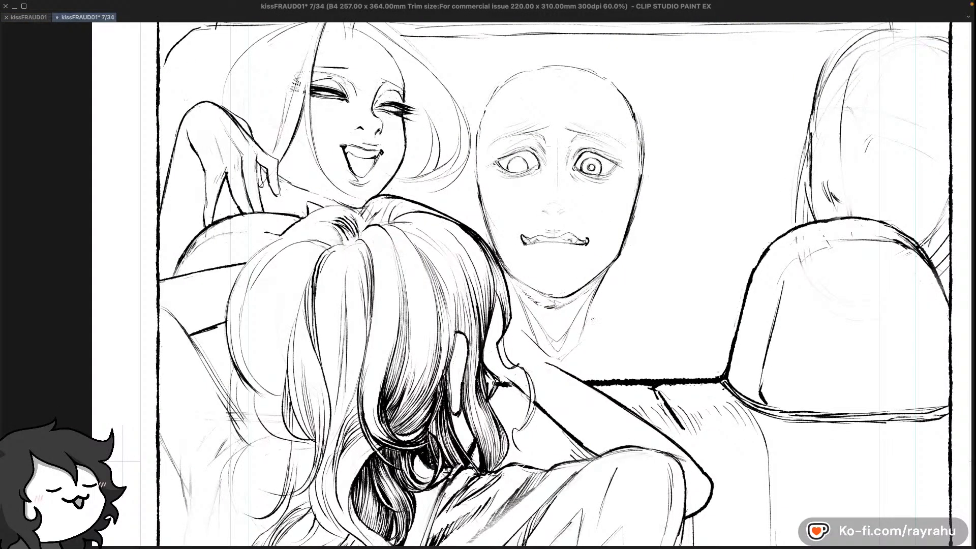
Mirror the canvas, try line corrections on the foreground figure's hair while undoing strokes that miss, and flip the canvas back
{"action": "key", "text": "shift+minus"}
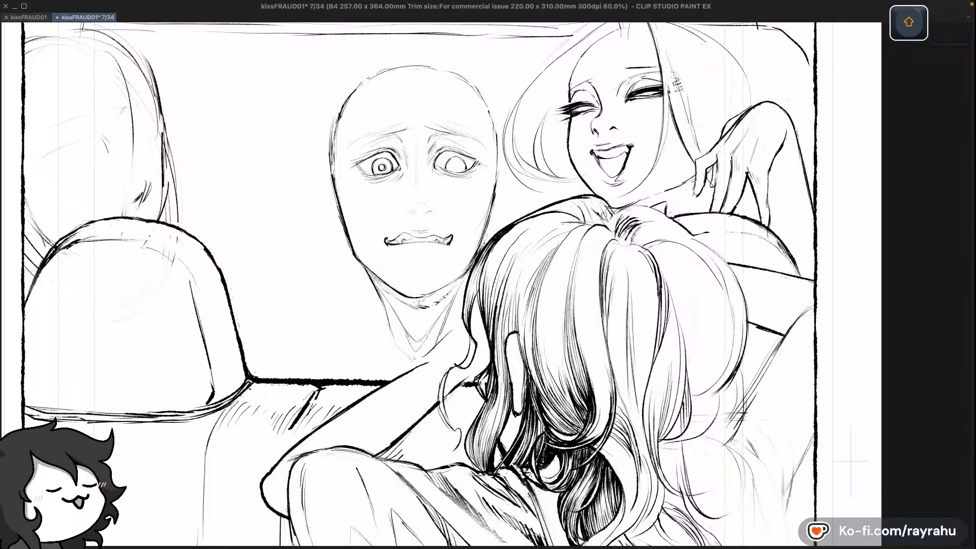
{"action": "key", "text": "v"}
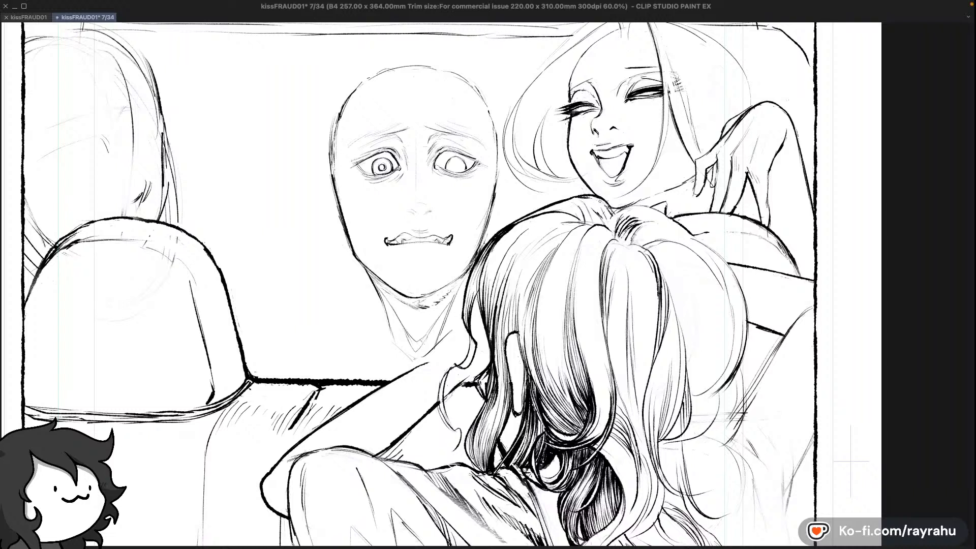
{"action": "key", "text": "super+z"}
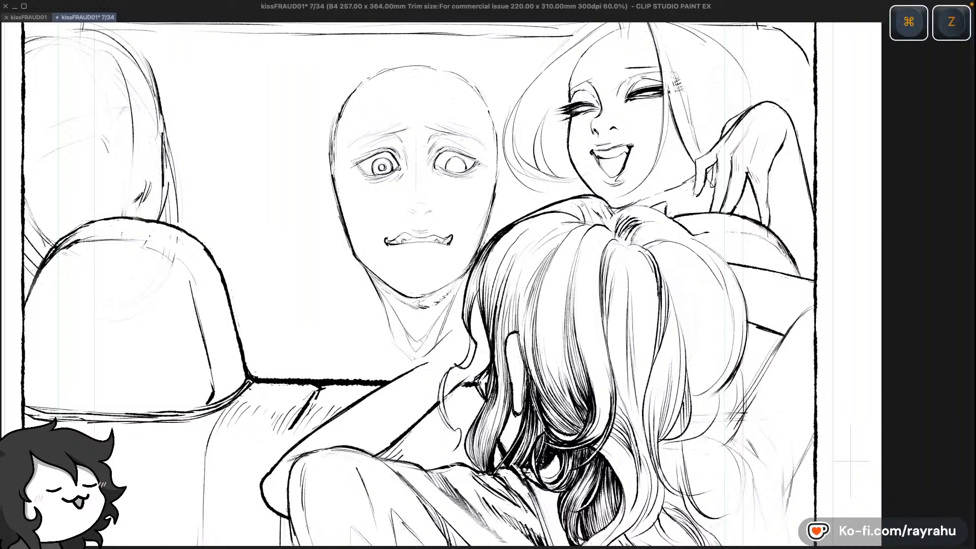
{"action": "key", "text": "c"}
{"action": "key", "text": "super+z"}
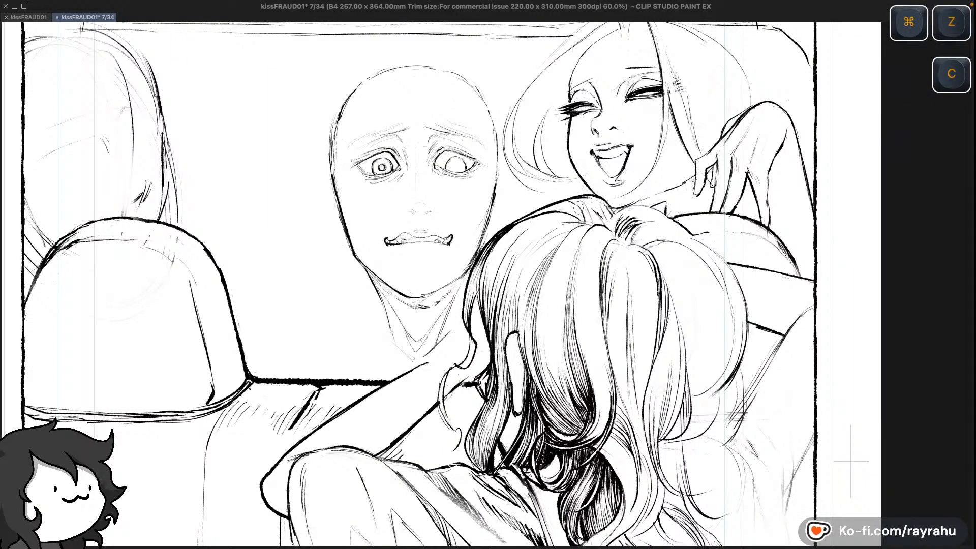
{"action": "key", "text": "super+z"}
{"action": "key", "text": "super+z"}
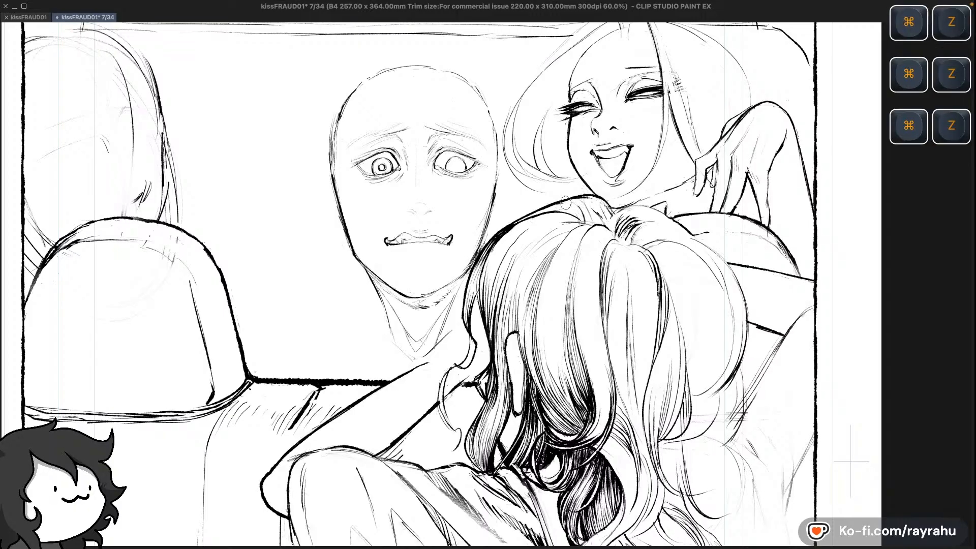
{"action": "key", "text": "super+z"}
{"action": "key", "text": "super+z"}
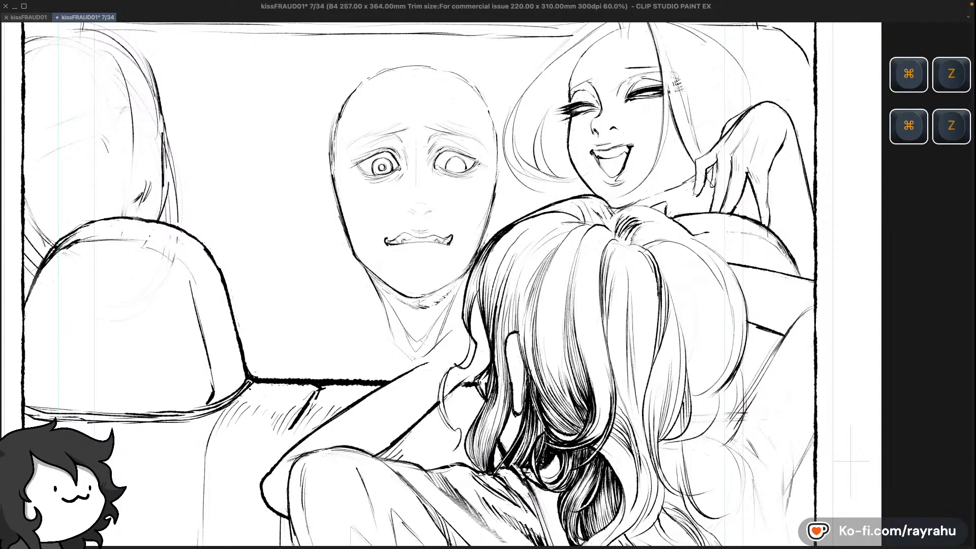
{"action": "key", "text": "super+z"}
{"action": "key", "text": "super+z"}
{"action": "key", "text": "shift+minus"}
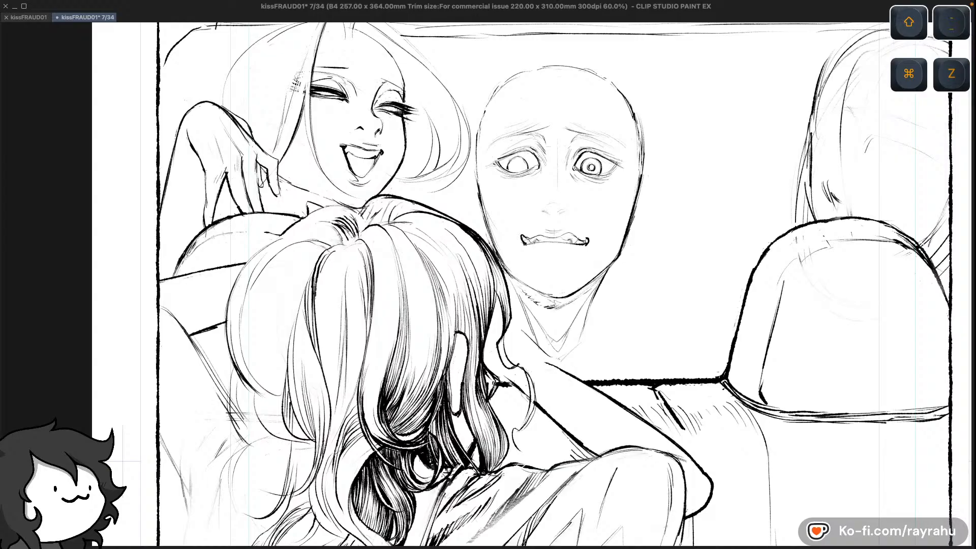
Sketch fine strands from the crown of the foreground figure's hair, undoing strokes that miss
{"action": "key", "text": "super+z"}
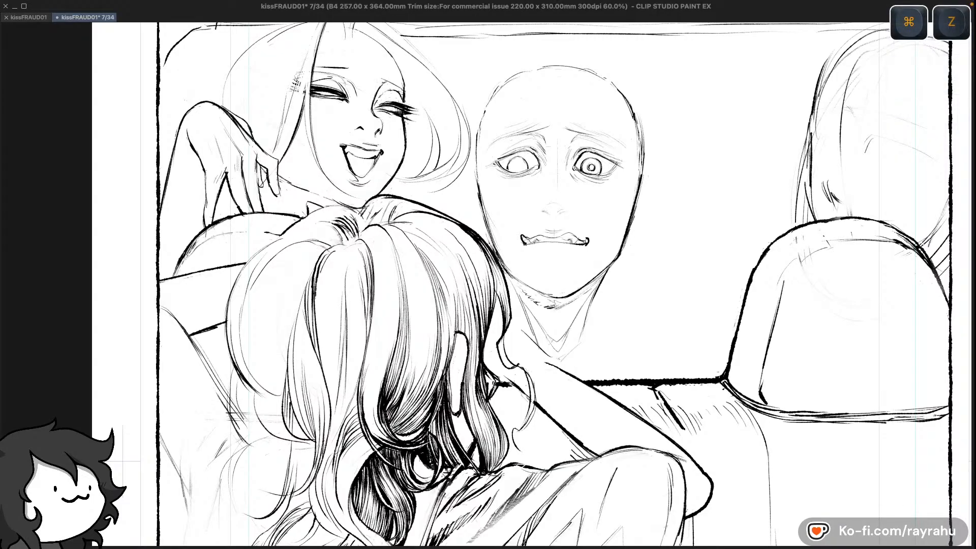
{"action": "key", "text": "super+z"}
{"action": "key", "text": "super+z"}
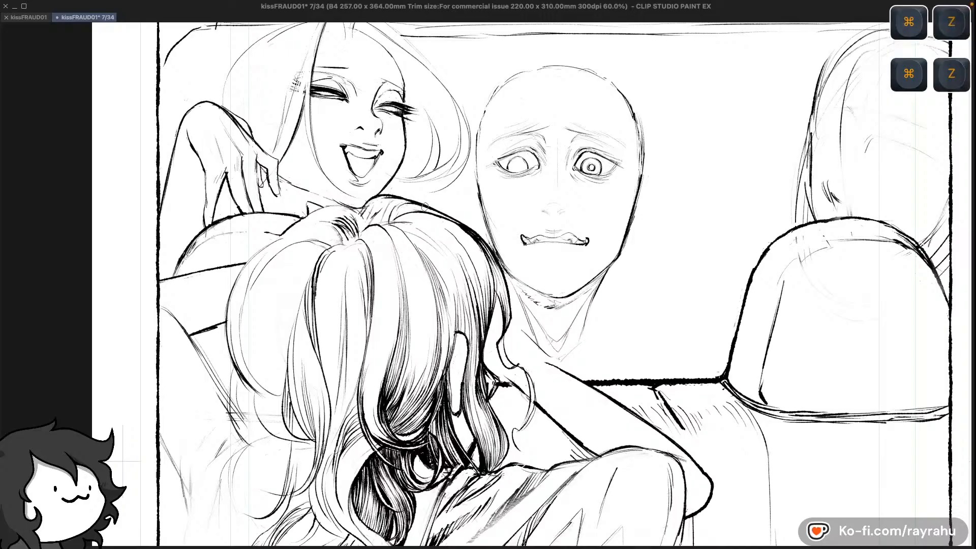
{"action": "key", "text": "c"}
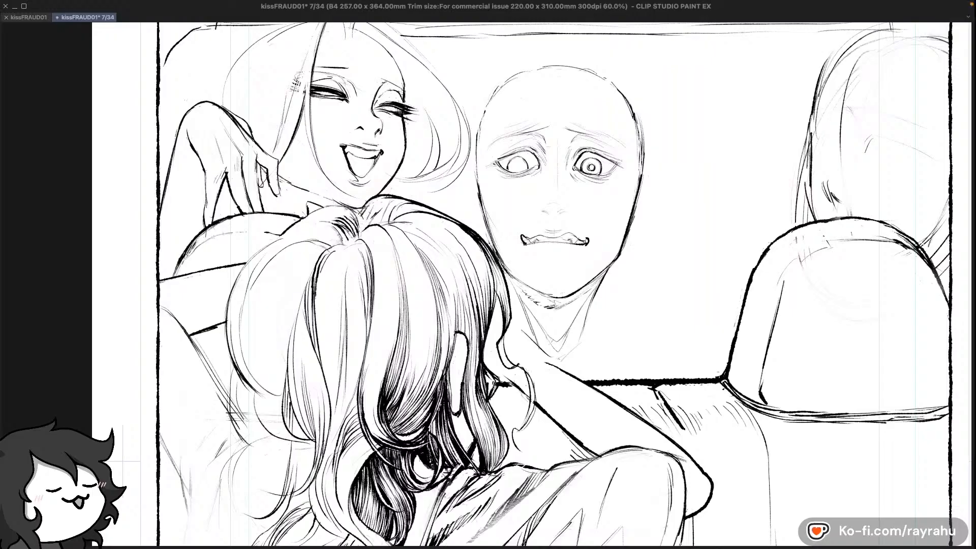
{"action": "key", "text": "super+z"}
{"action": "key", "text": "super+z"}
{"action": "key", "text": "super+z"}
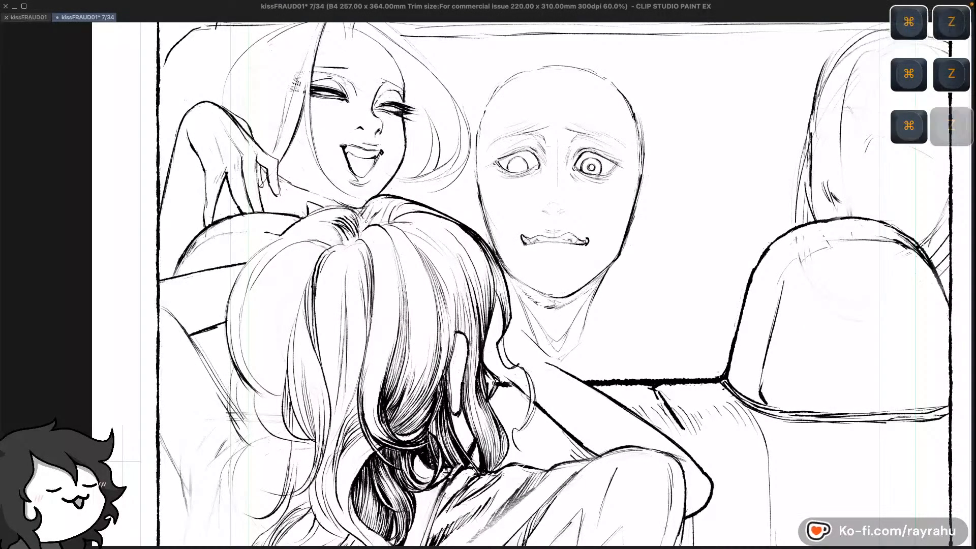
{"action": "key", "text": "super+z"}
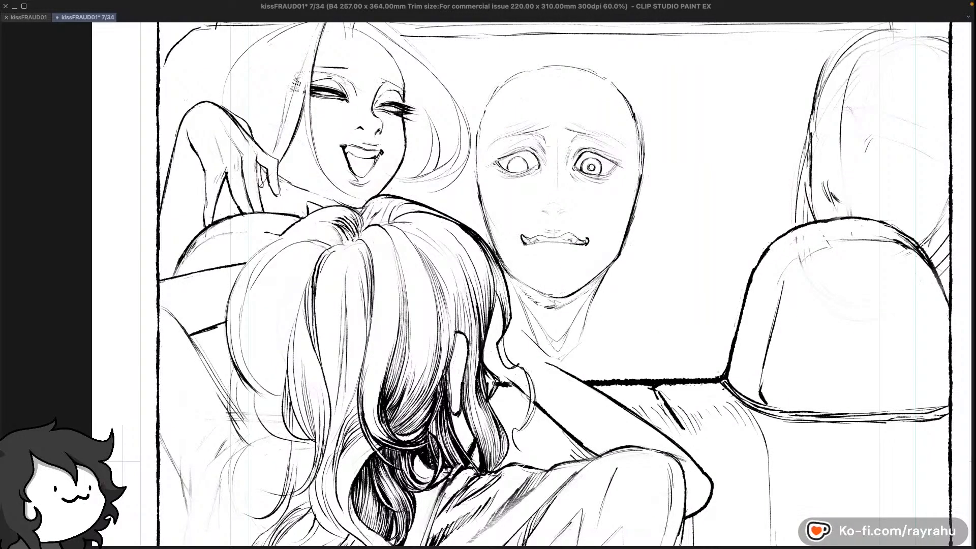
{"action": "key", "text": "super+z"}
{"action": "key", "text": "super+z"}
{"action": "key", "text": "super+z"}
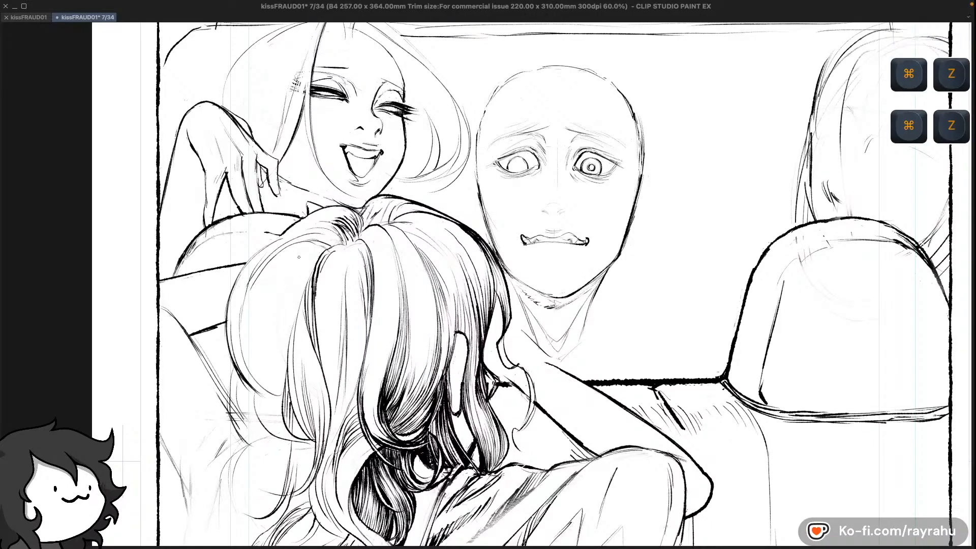
Refine the outer contour of the foreground figure's hair below the laughing woman's shoulder, alternating drawing and erasing and undoing missed strokes
{"action": "key", "text": "super+z"}
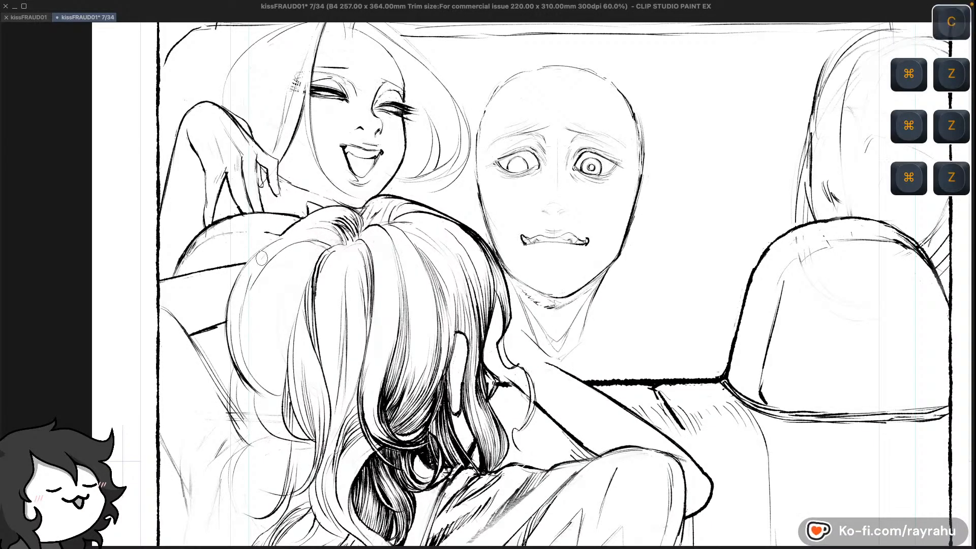
{"action": "key", "text": "c"}
{"action": "key", "text": "super+z"}
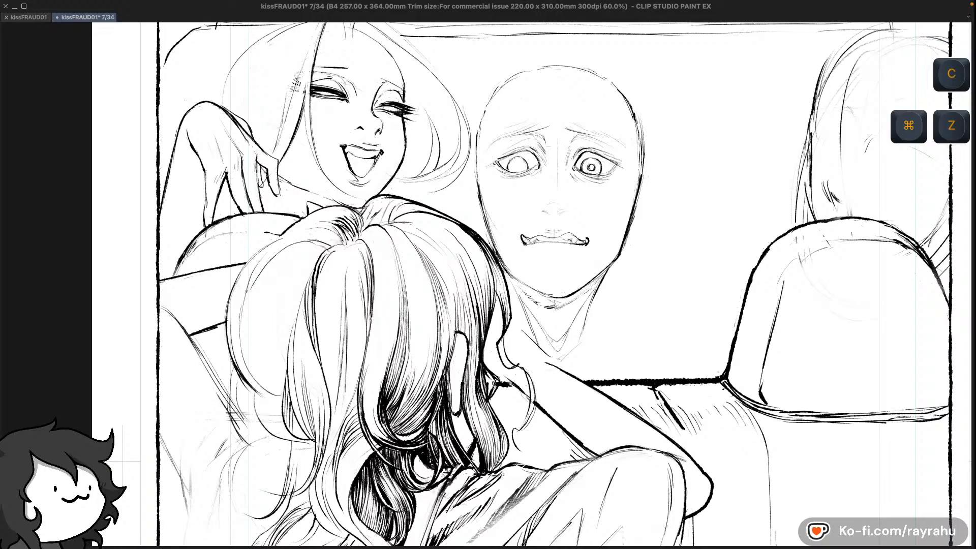
{"action": "key", "text": "super+z"}
{"action": "key", "text": "c"}
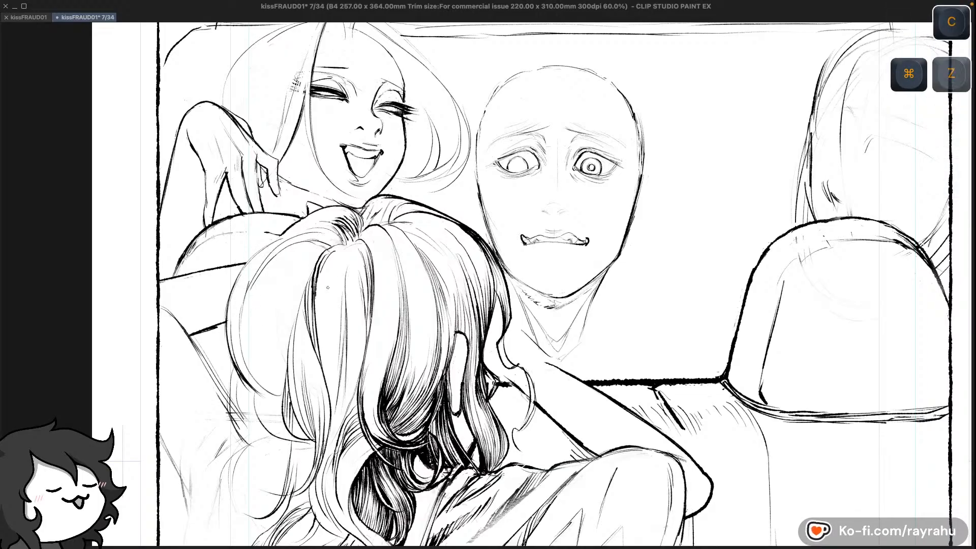
{"action": "key", "text": "super+z"}
{"action": "key", "text": "super+z"}
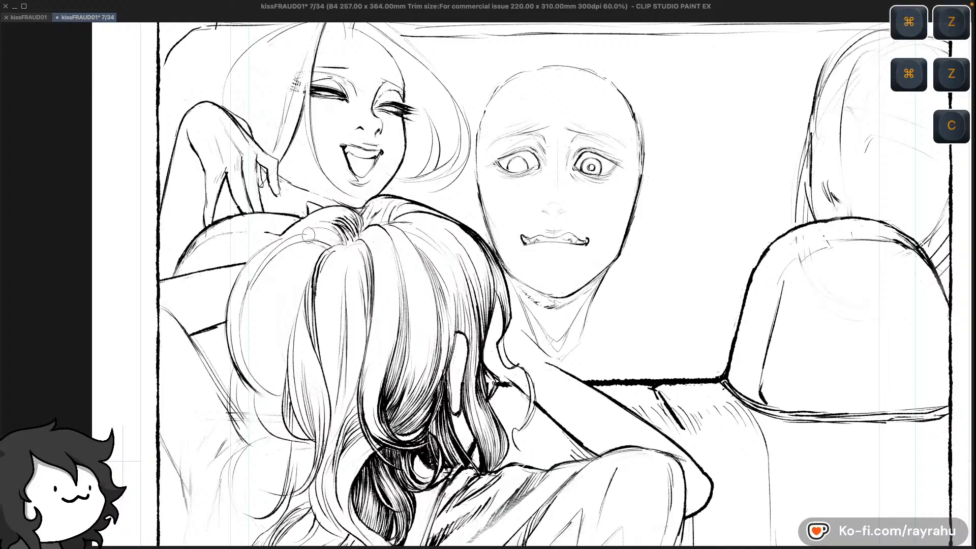
{"action": "key", "text": "c"}
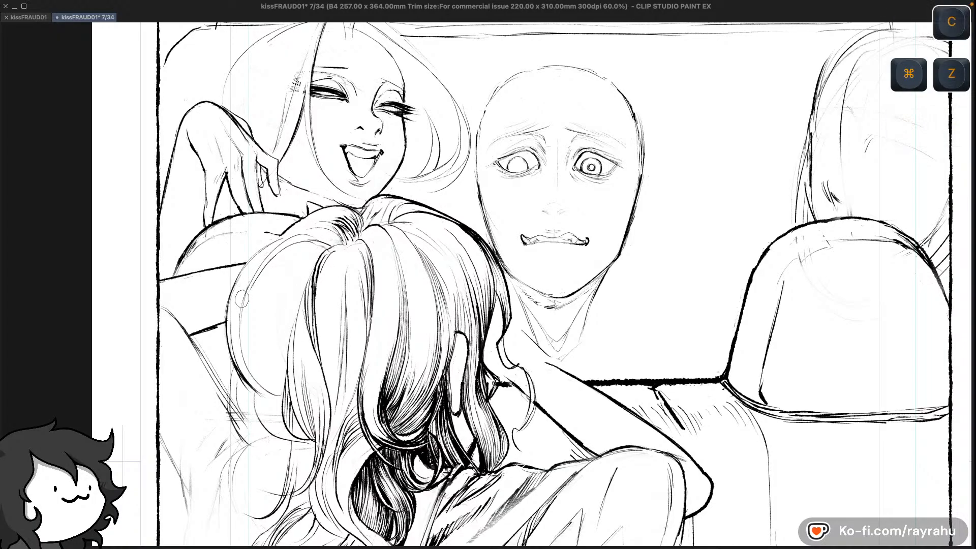
{"action": "key", "text": "super+z"}
{"action": "key", "text": "c"}
{"action": "key", "text": "super+z"}
{"action": "key", "text": "c"}
Try fine strands inside the outer lock of the foreground figure's hair, alternating drawing and erasing and undoing strokes that miss
{"action": "key", "text": "space"}
{"action": "left_click_drag", "start_coordinate": [245, 263], "coordinate": [252, 320]}
{"action": "key", "text": "c"}
{"action": "key", "text": "super+z"}
{"action": "key", "text": "super+z"}
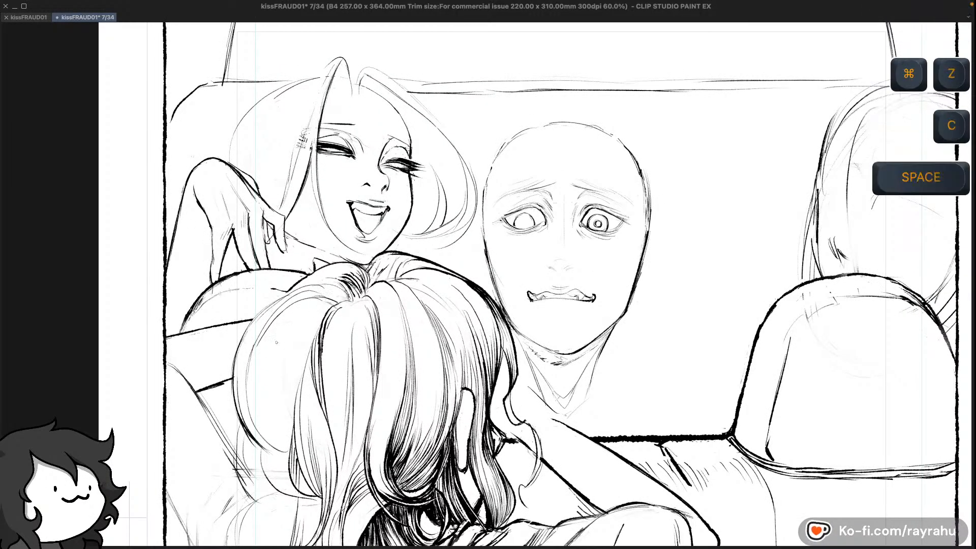
{"action": "key", "text": "super+z"}
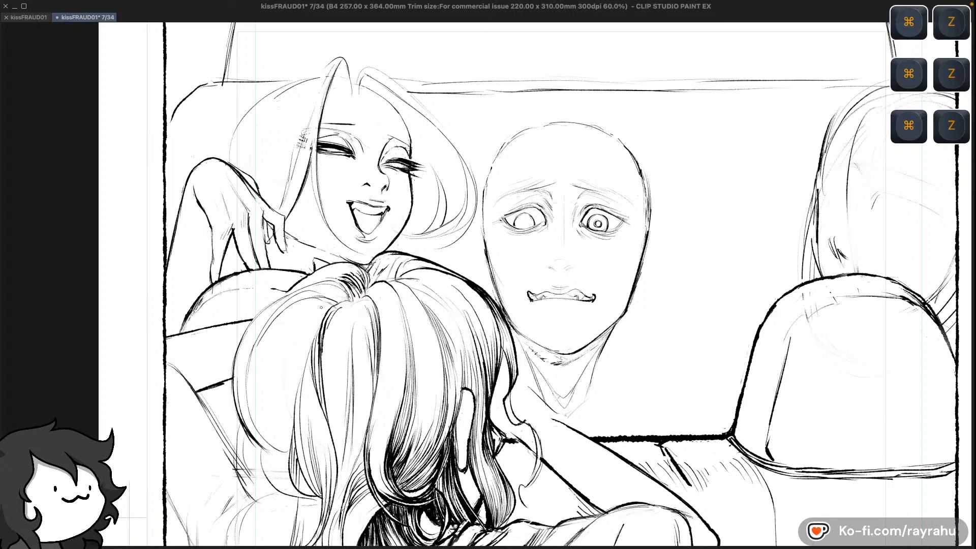
{"action": "key", "text": "super+z"}
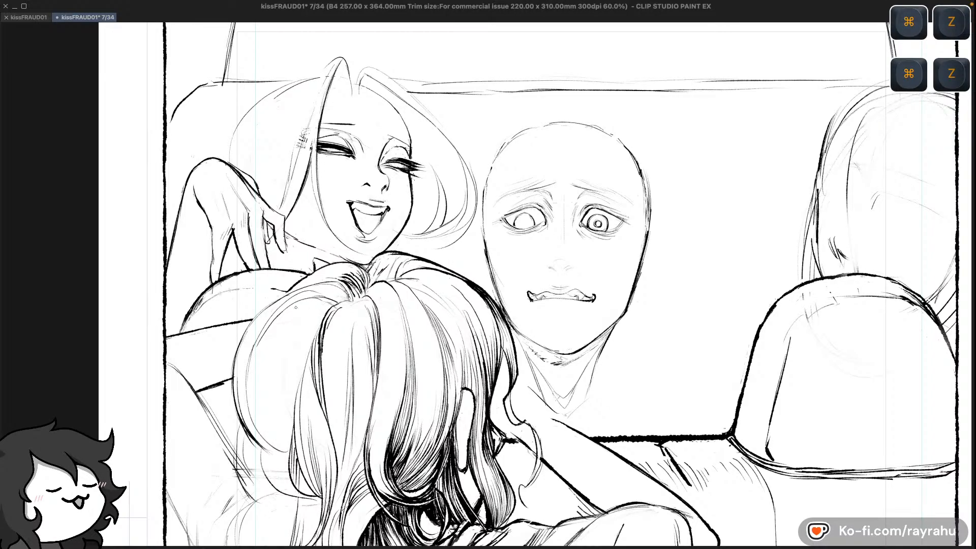
Redraw the strands sweeping from the foreground figure's crown toward the outer hair contour, undoing strokes that miss
{"action": "key", "text": "super+z"}
{"action": "key", "text": "super+z"}
{"action": "key", "text": "super+z"}
{"action": "key", "text": "super+z"}
{"action": "key", "text": "super+z"}
{"action": "key", "text": "super+z"}
{"action": "key", "text": "super+z"}
{"action": "key", "text": "super+z"}
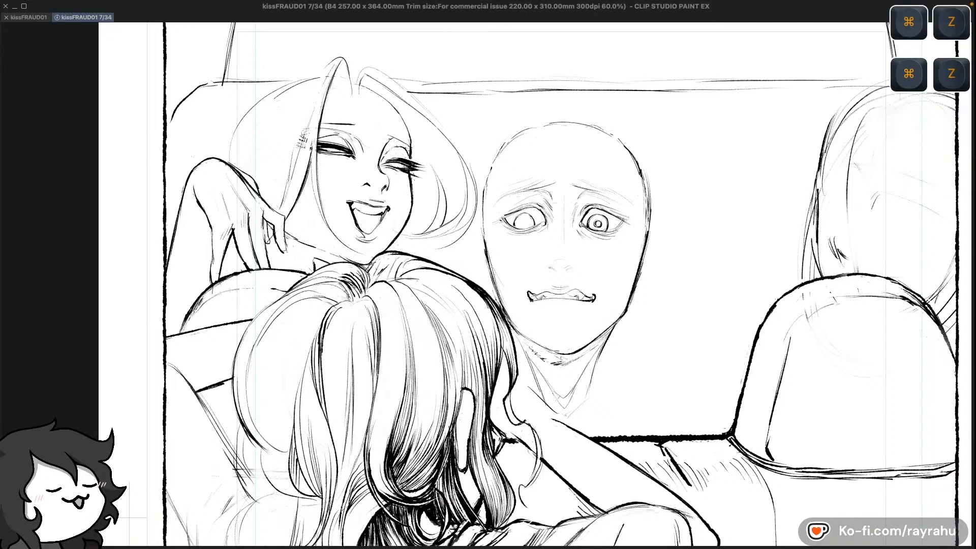
{"action": "key", "text": "super+z"}
{"action": "key", "text": "super+z"}
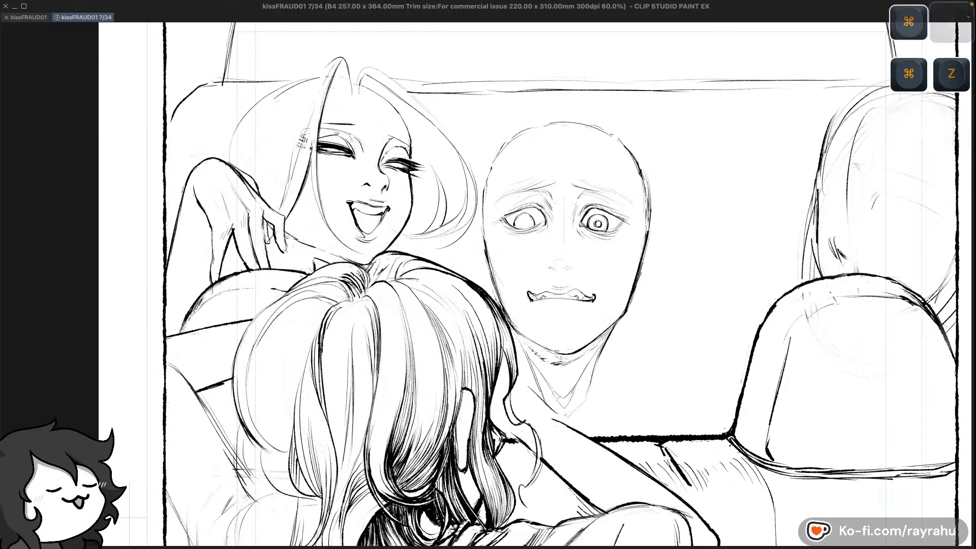
{"action": "key", "text": "super+z"}
{"action": "key", "text": "super+z"}
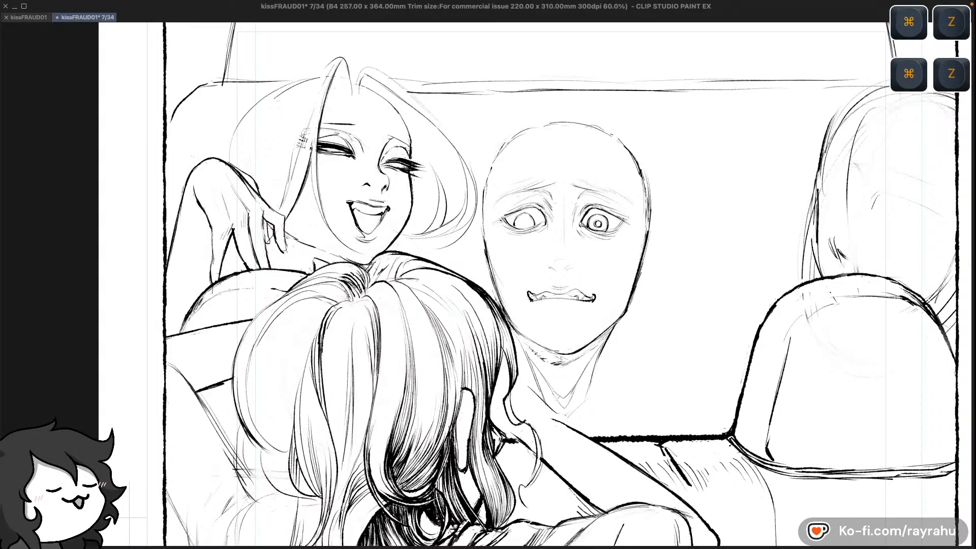
Mirror the canvas and refine the lines between the foreground figure's crown and outer hair contour, undoing missed strokes
{"action": "key", "text": "shift+h"}
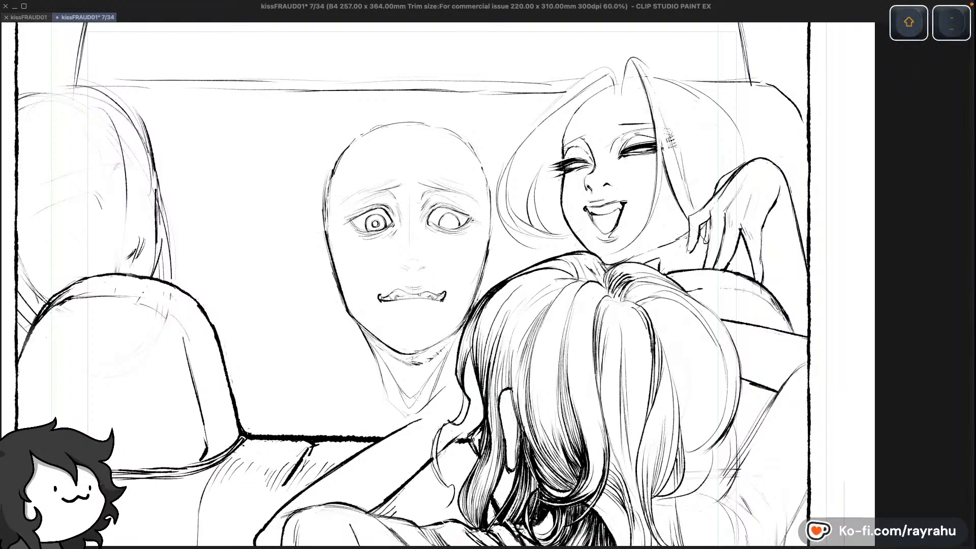
{"action": "key", "text": "super+z"}
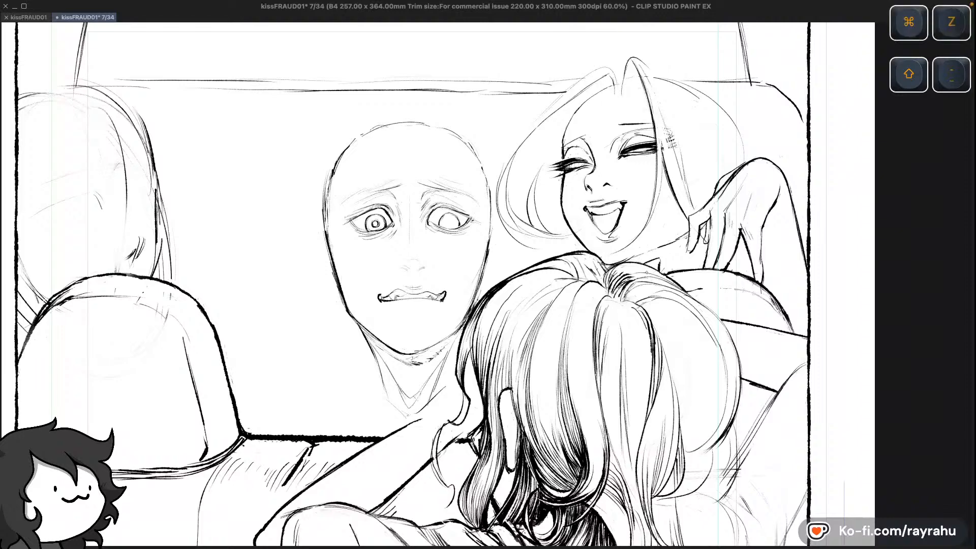
{"action": "key", "text": "super+z"}
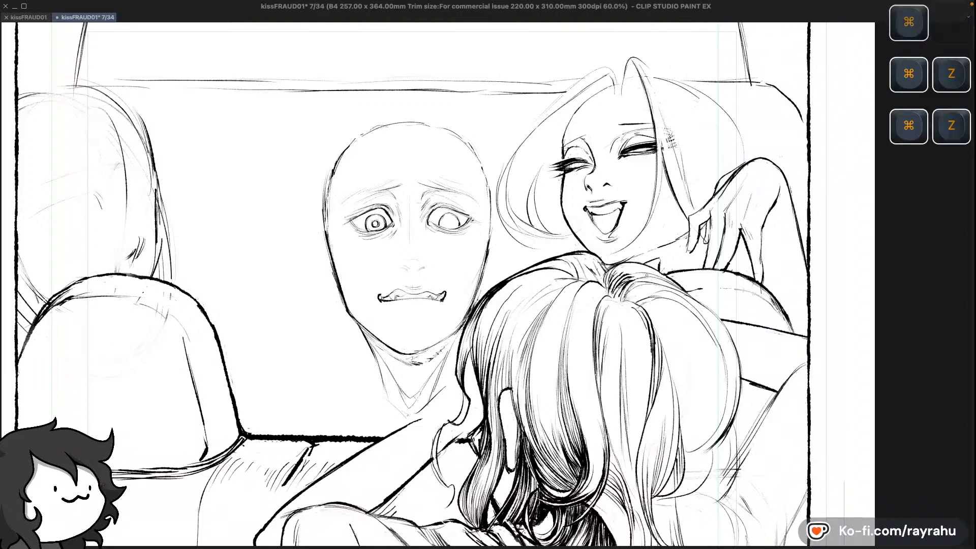
{"action": "key", "text": "super+z"}
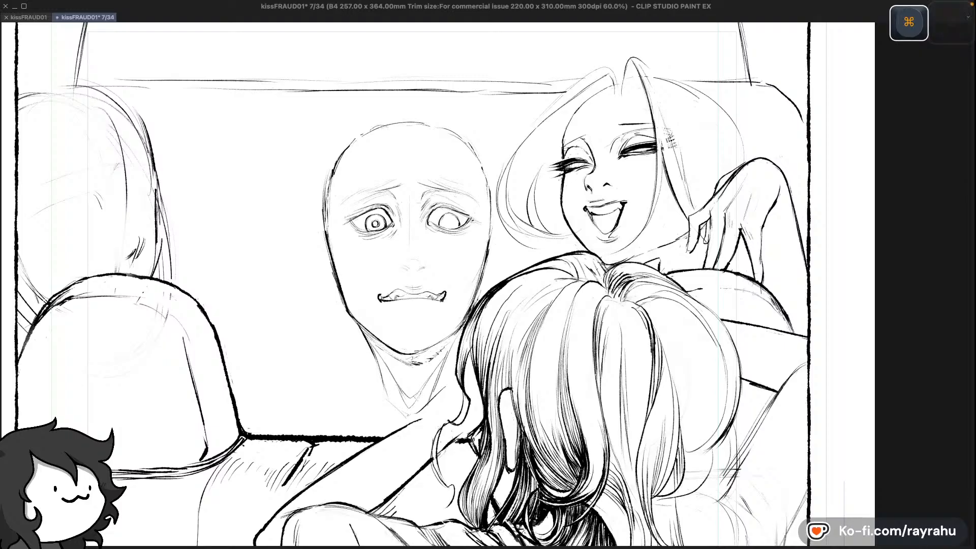
{"action": "key", "text": "super+z"}
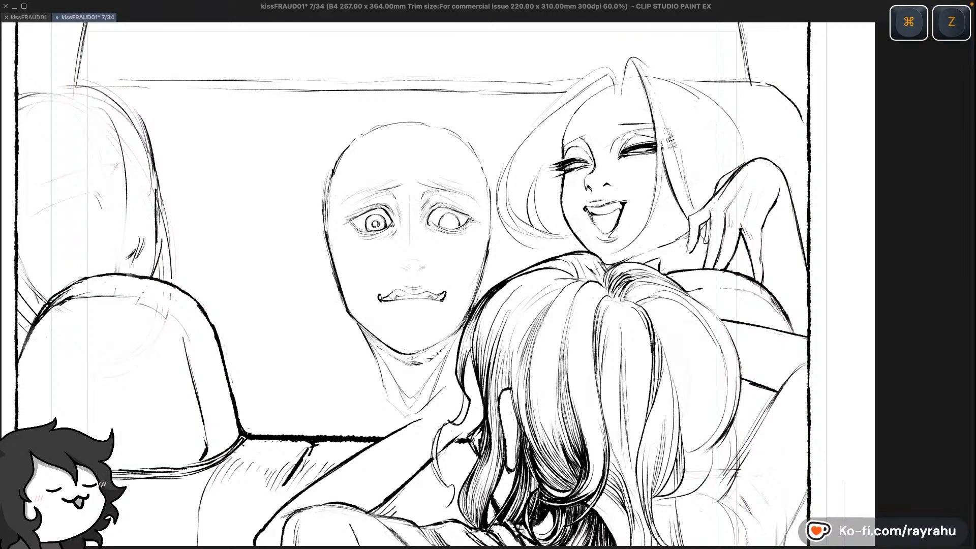
{"action": "key", "text": "c"}
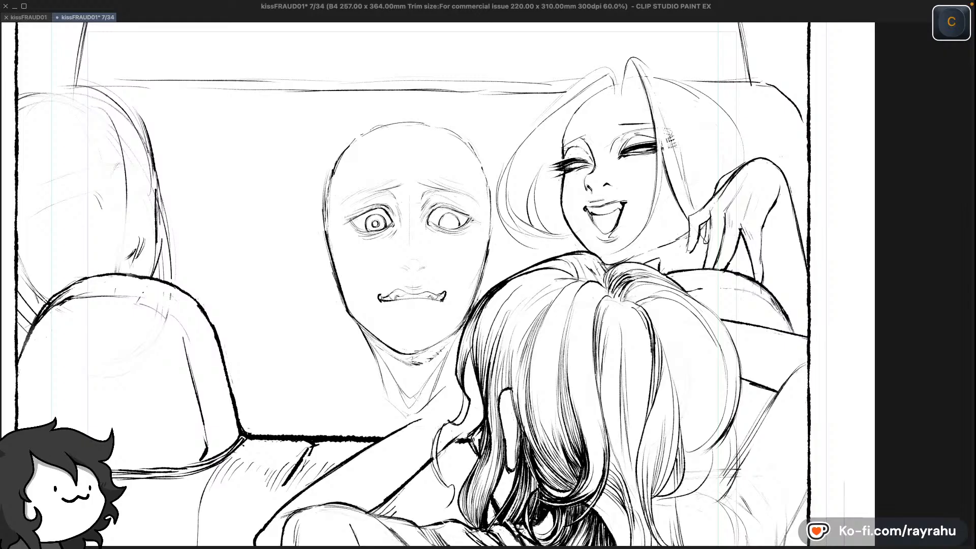
{"action": "key", "text": "super+z"}
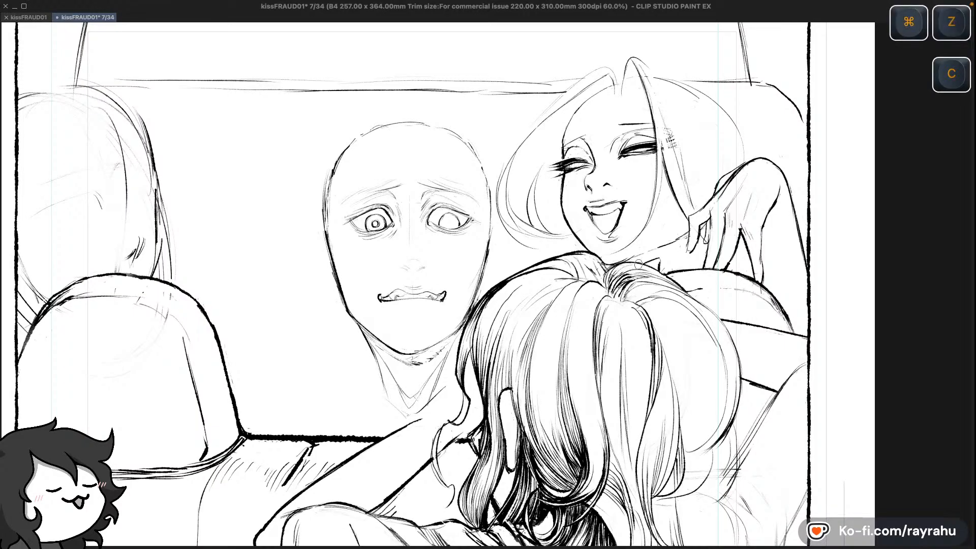
{"action": "key", "text": "super+z"}
{"action": "key", "text": "super+z"}
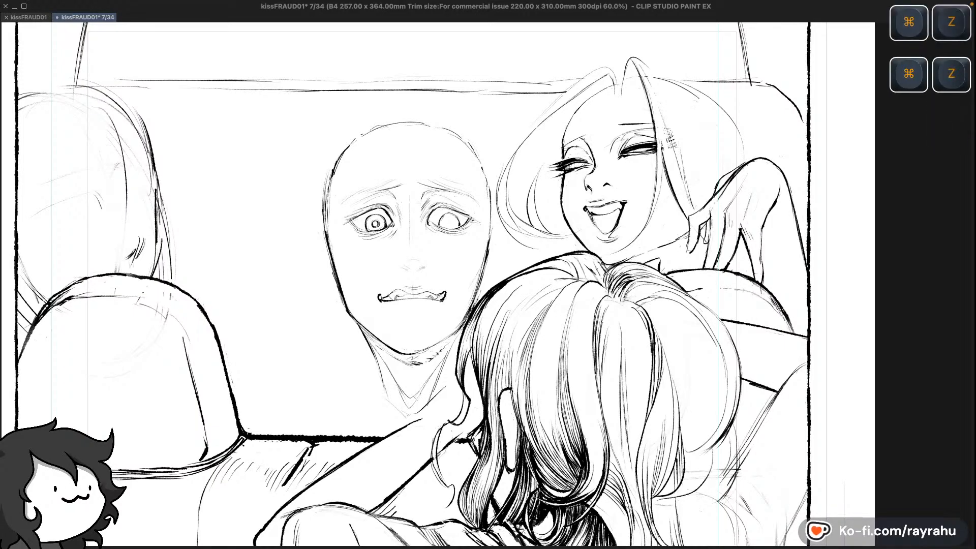
{"action": "key", "text": "super+z"}
{"action": "key", "text": "super+z"}
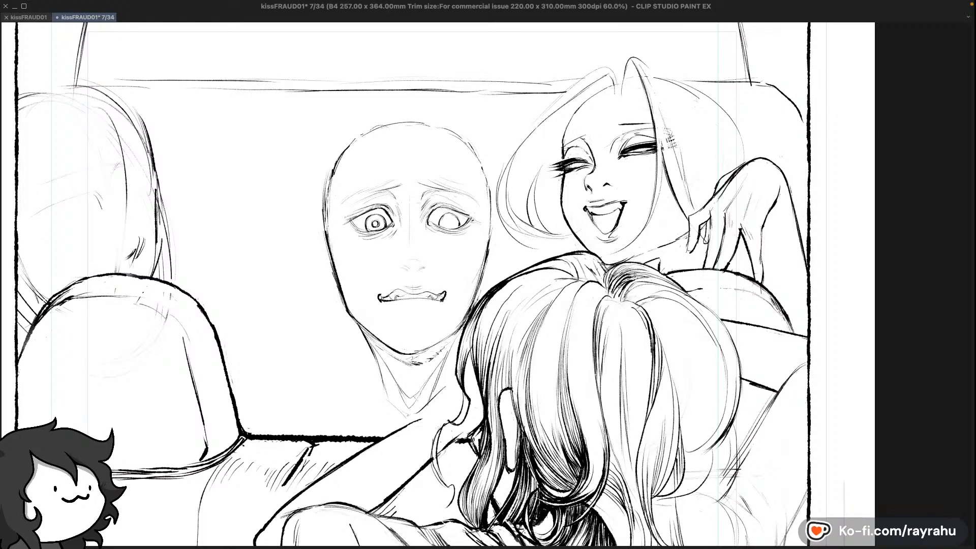
Clean up the strands beside the foreground figure's hair parting, alternating drawing and erasing and undoing a missed stroke
{"action": "key", "text": "c"}
{"action": "key", "text": "c"}
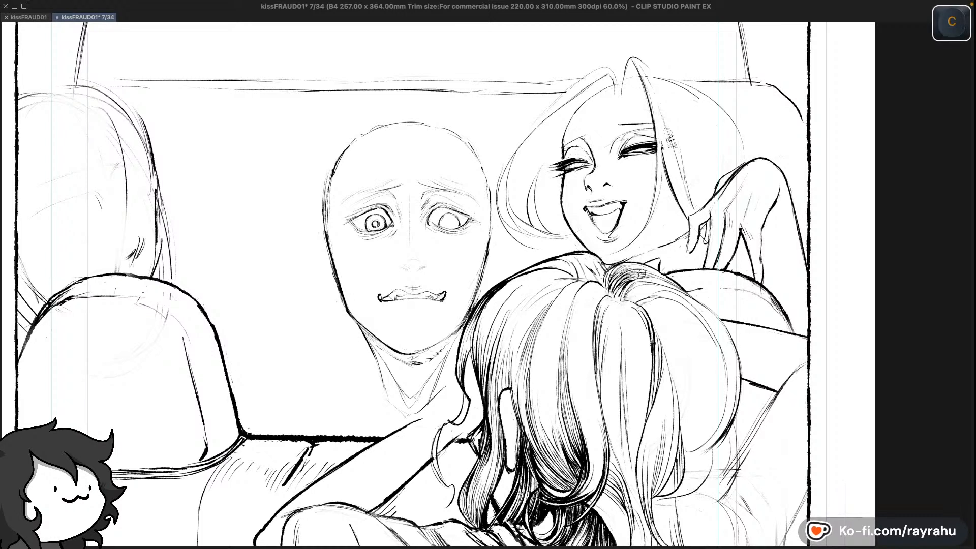
{"action": "key", "text": "super+z"}
{"action": "key", "text": "shift"}
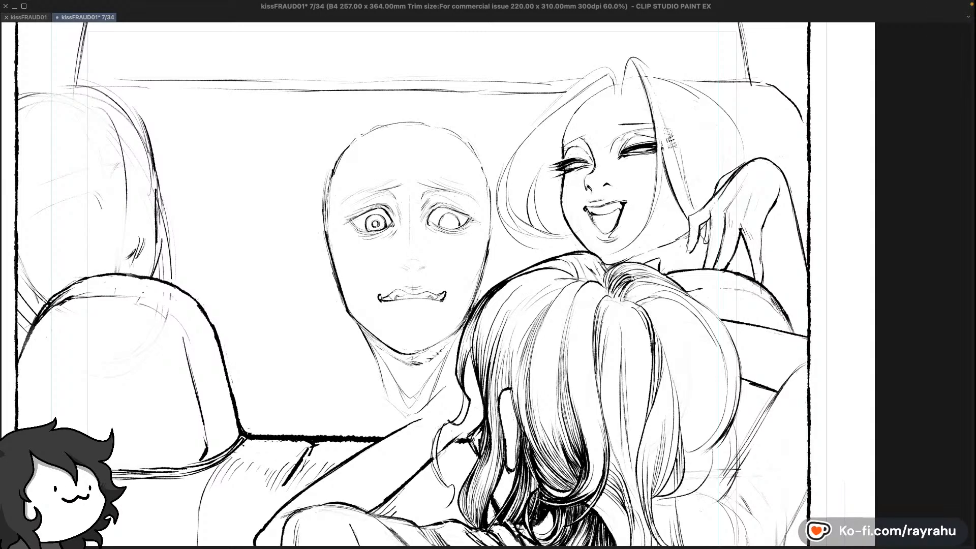
{"action": "key", "text": "c"}
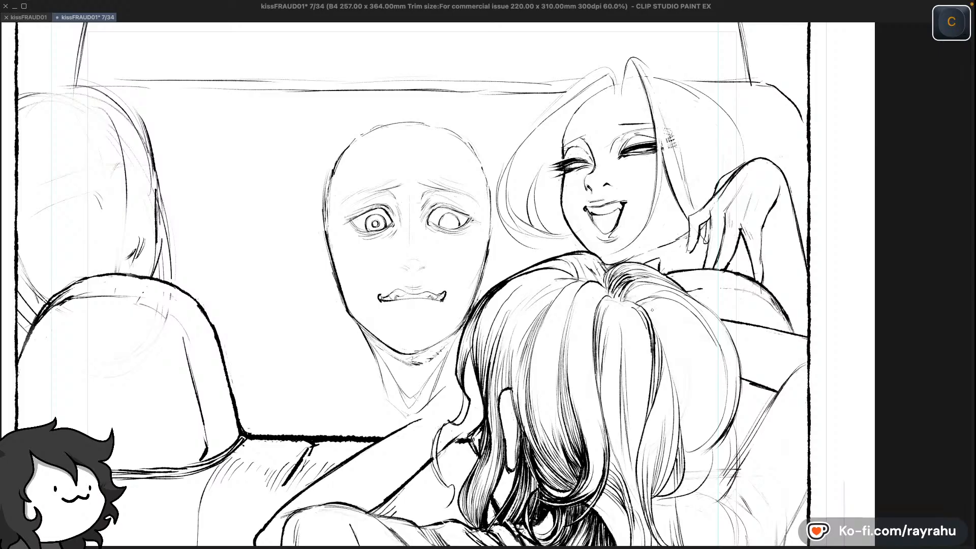
Sketch close-up strands curving from the foreground figure's parting along the upper hair contour, undoing strokes that miss
{"action": "key", "text": "equal"}
{"action": "key", "text": "equal"}
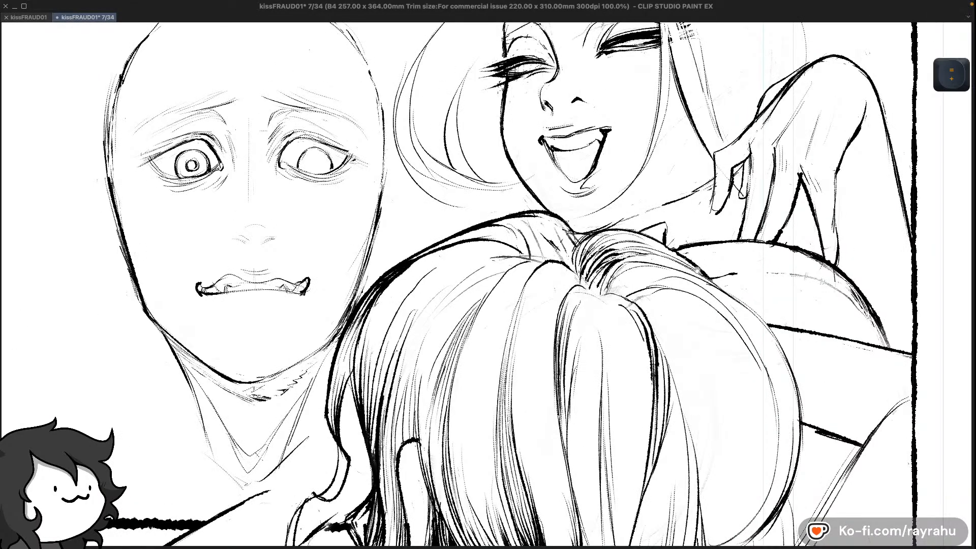
{"action": "key", "text": "space"}
{"action": "left_click_drag", "start_coordinate": [704, 264], "coordinate": [715, 290]}
{"action": "key", "text": "c"}
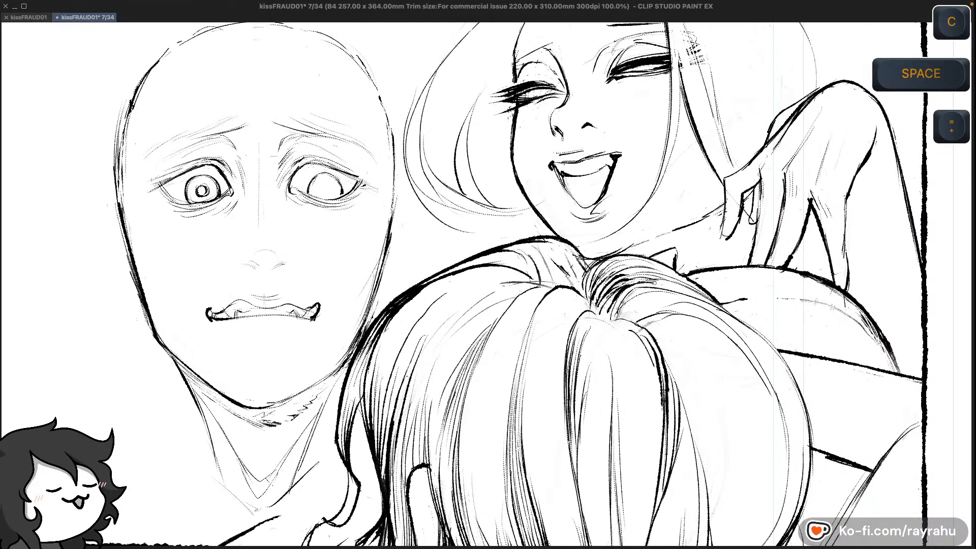
{"action": "key", "text": "super+z"}
{"action": "key", "text": "super+z"}
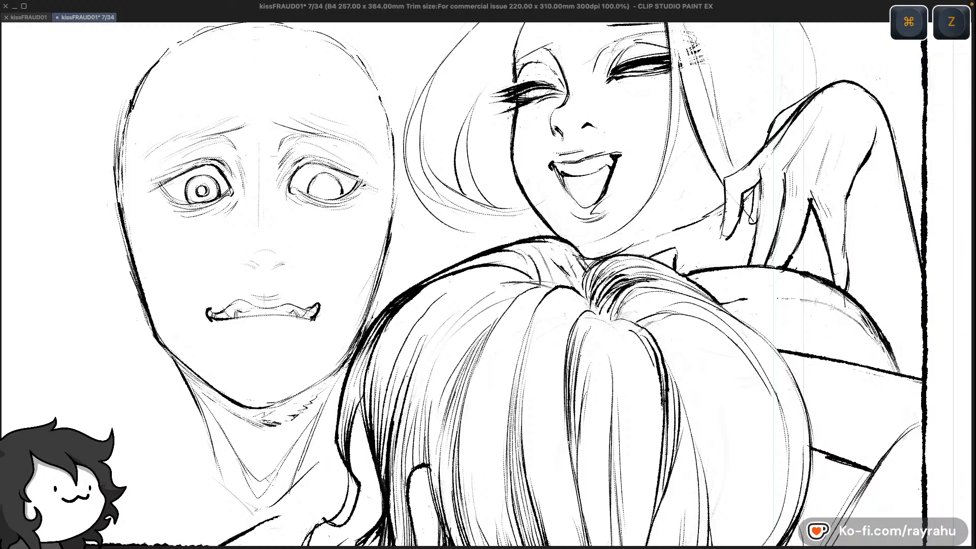
{"action": "key", "text": "super+z"}
{"action": "key", "text": "super+z"}
{"action": "key", "text": "super+z"}
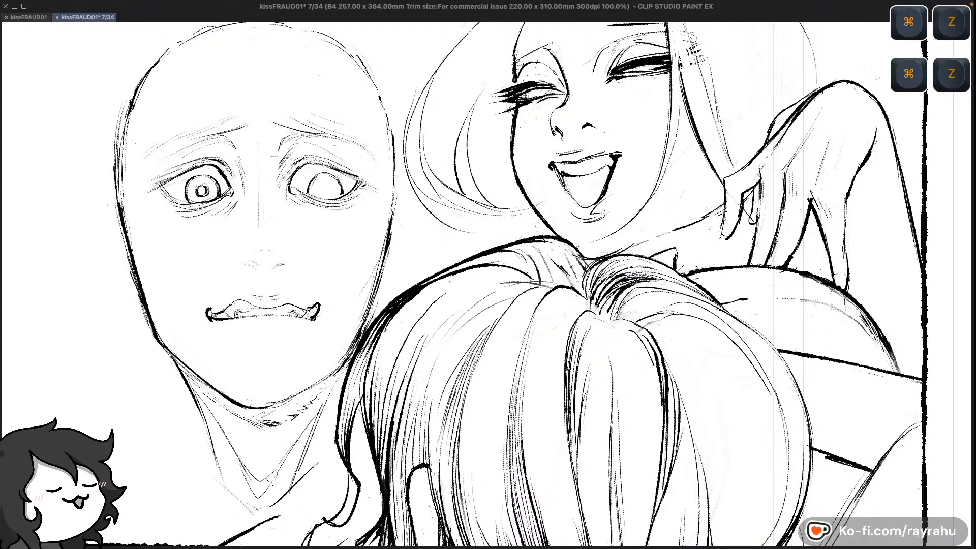
Darken the hair roots at the foreground figure's crown with short curved strokes, undoing those that miss
{"action": "key", "text": "super+z"}
{"action": "key", "text": "super+z"}
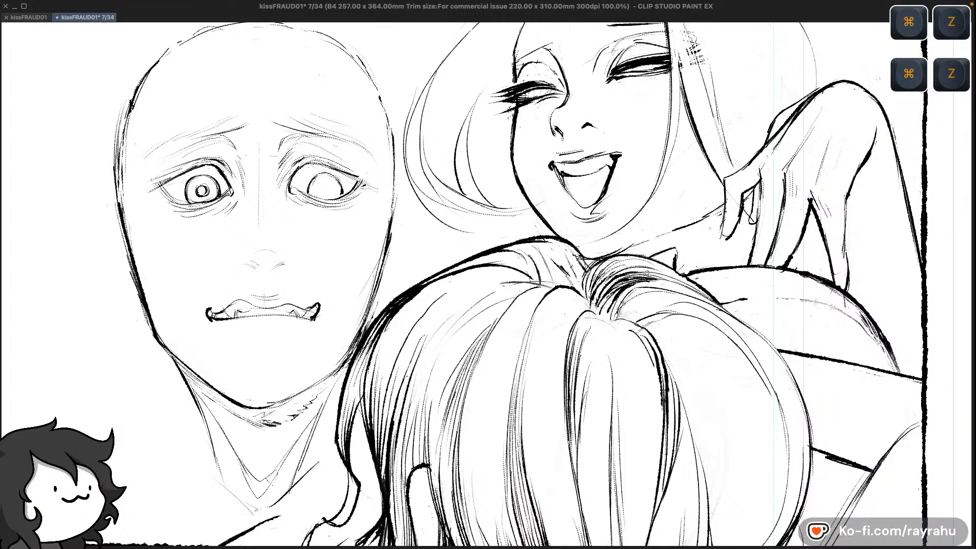
{"action": "key", "text": "super+z"}
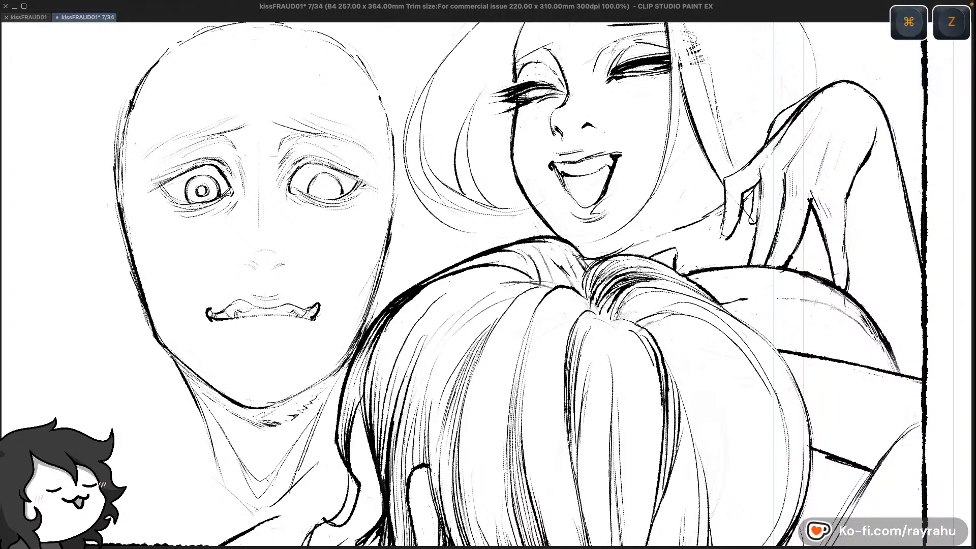
{"action": "key", "text": "super+z"}
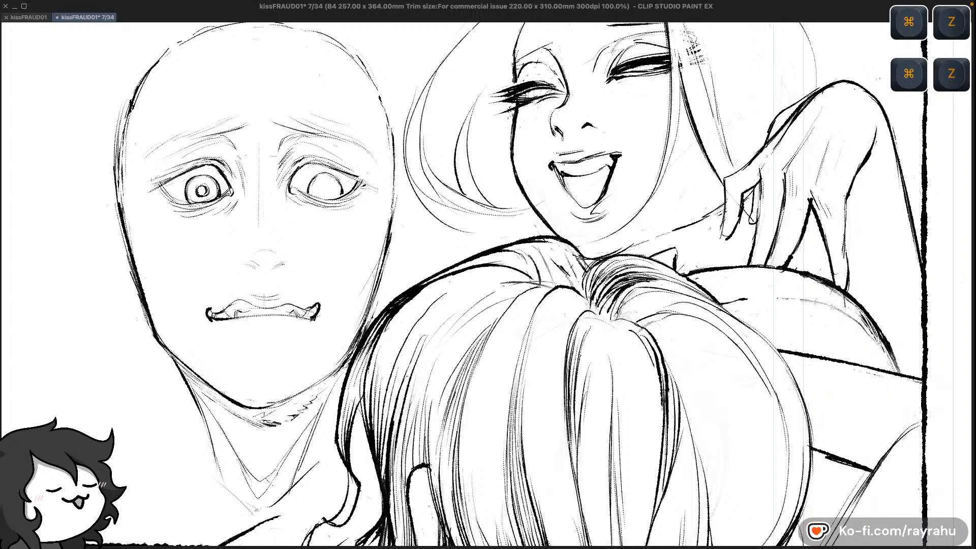
{"action": "key", "text": "super+z"}
{"action": "left_click_drag", "start_coordinate": [598, 279], "coordinate": [629, 259]}
{"action": "key", "text": "super+z"}
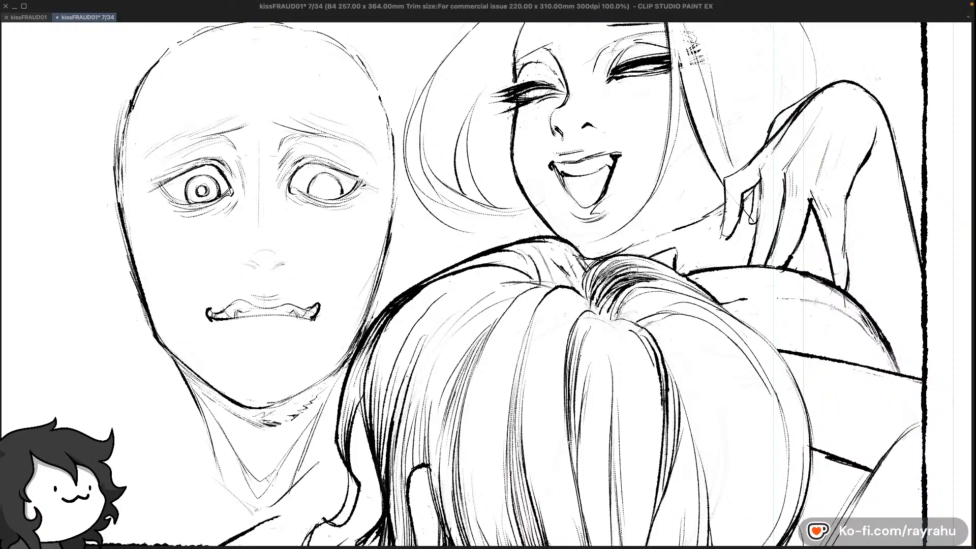
{"action": "key", "text": "super+z"}
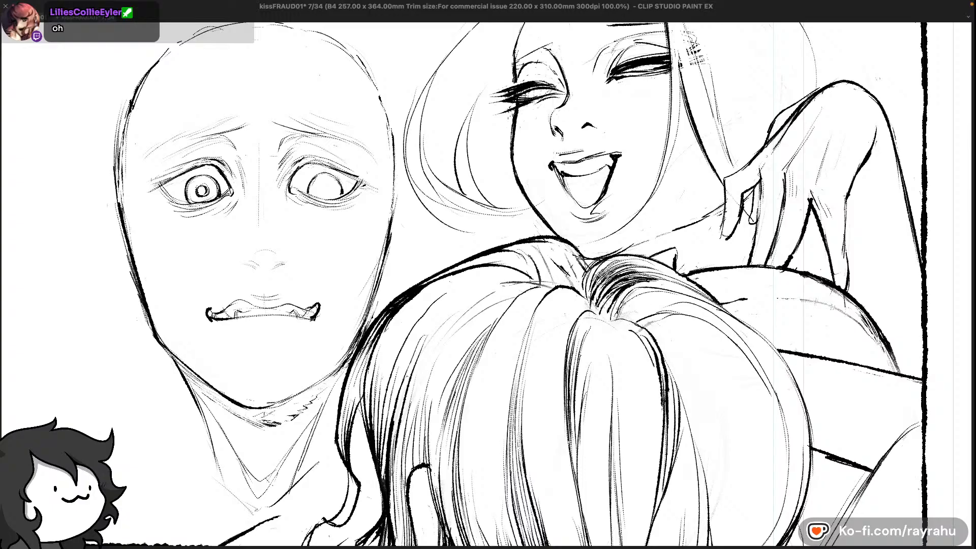
{"action": "key", "text": "super+z"}
{"action": "key", "text": "super+z"}
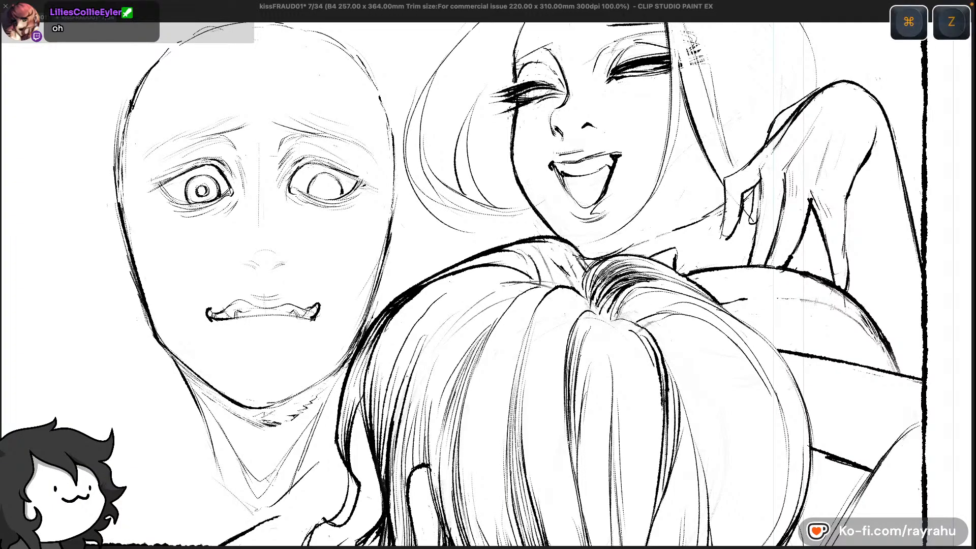
{"action": "key", "text": "super+z"}
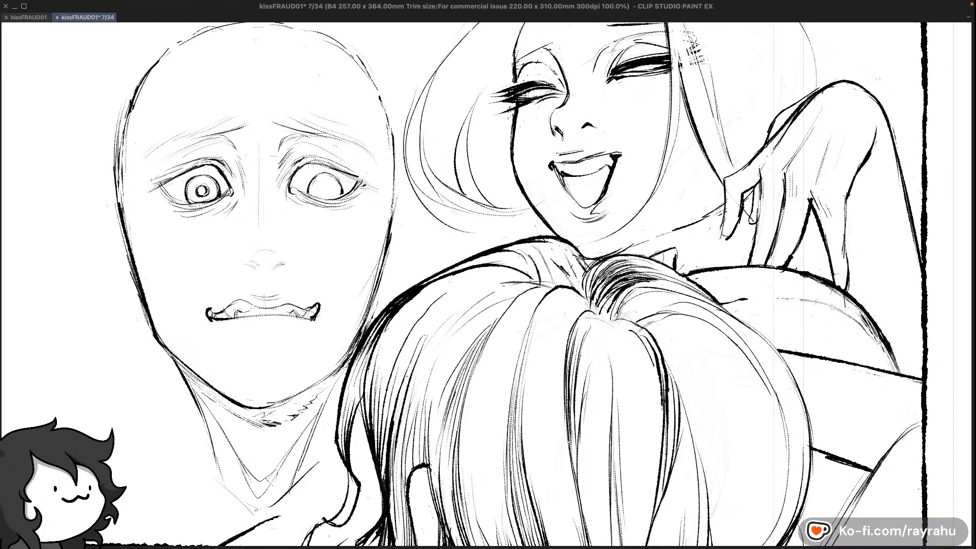
Thicken the dark roots beside the foreground figure's parting with short curved strokes, alternating drawing and erasing and undoing misses
{"action": "key", "text": "c"}
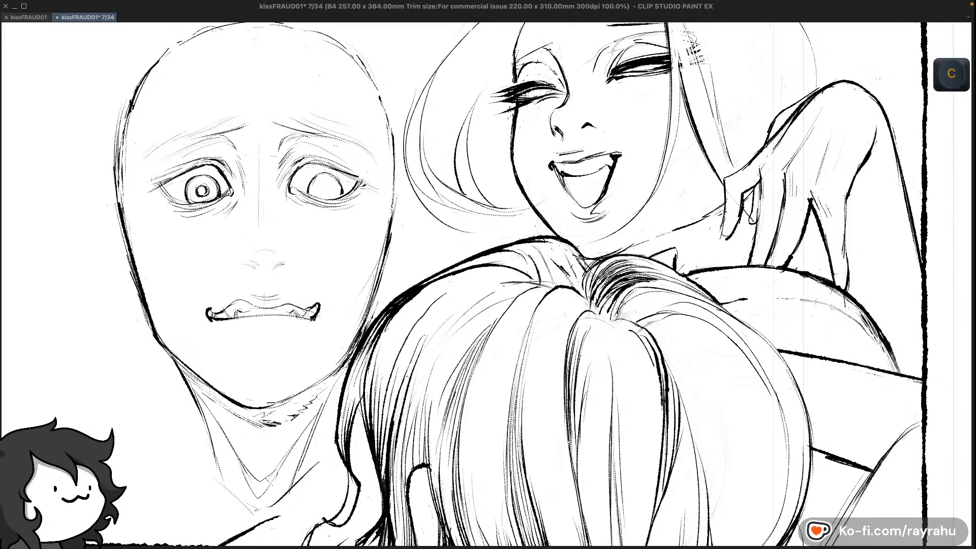
{"action": "key", "text": "super+z"}
{"action": "key", "text": "super+z"}
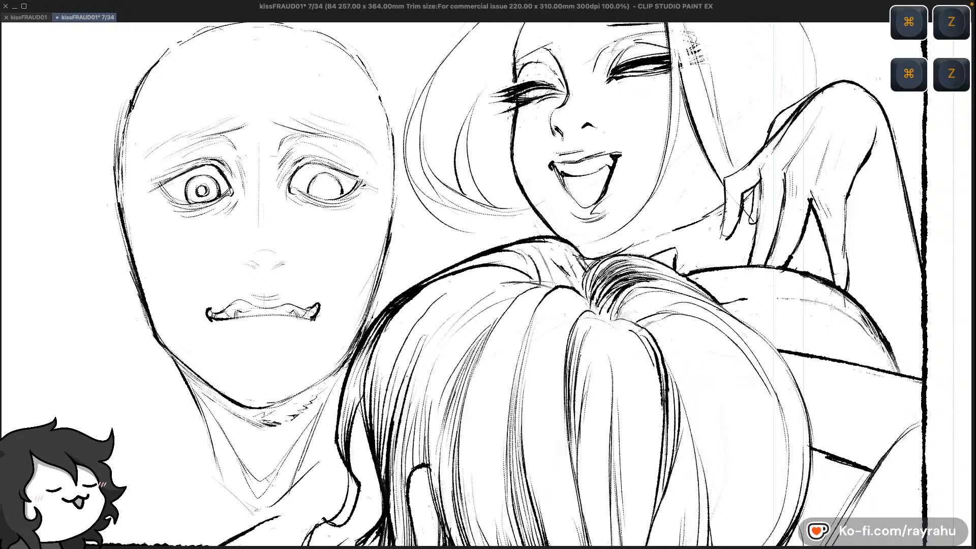
{"action": "key", "text": "c"}
{"action": "key", "text": "super+z"}
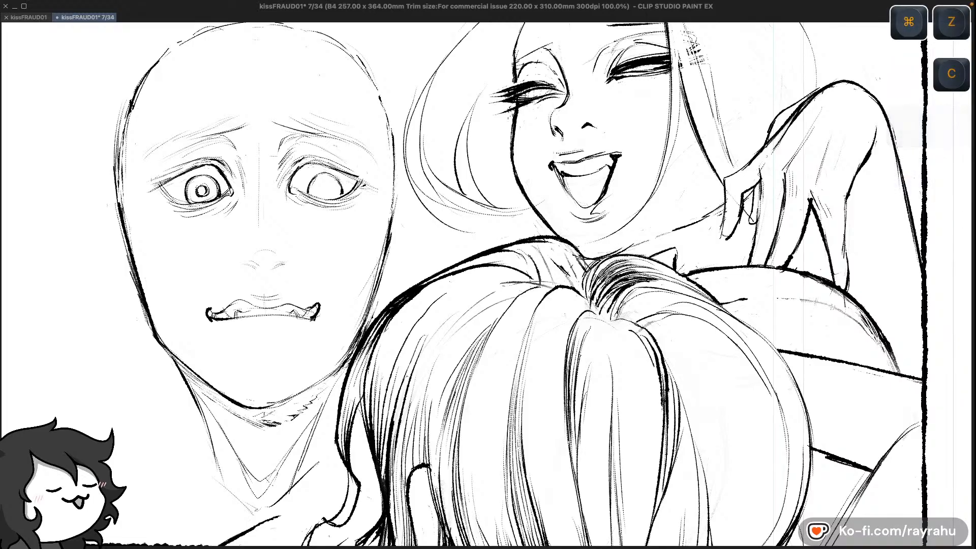
{"action": "key", "text": "super+z"}
{"action": "key", "text": "super+z"}
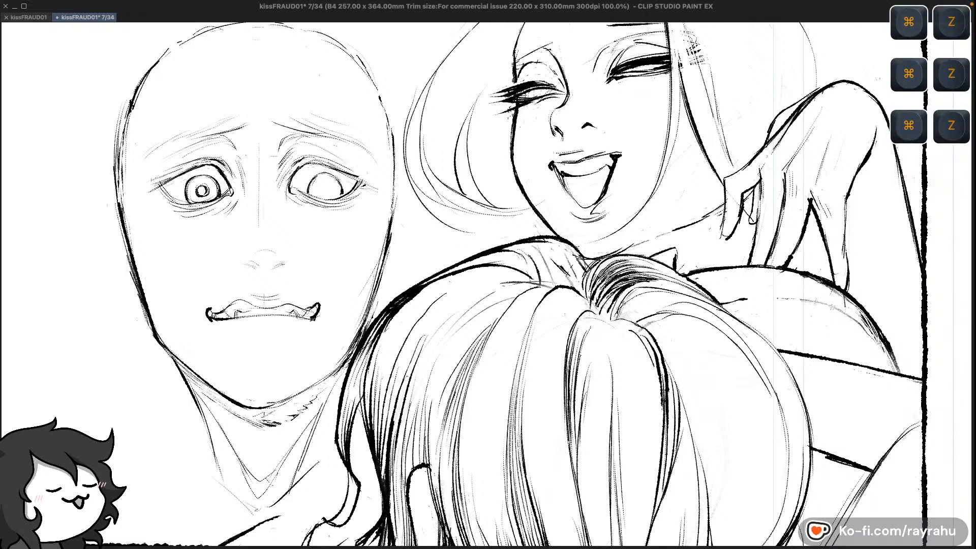
{"action": "key", "text": "super+z"}
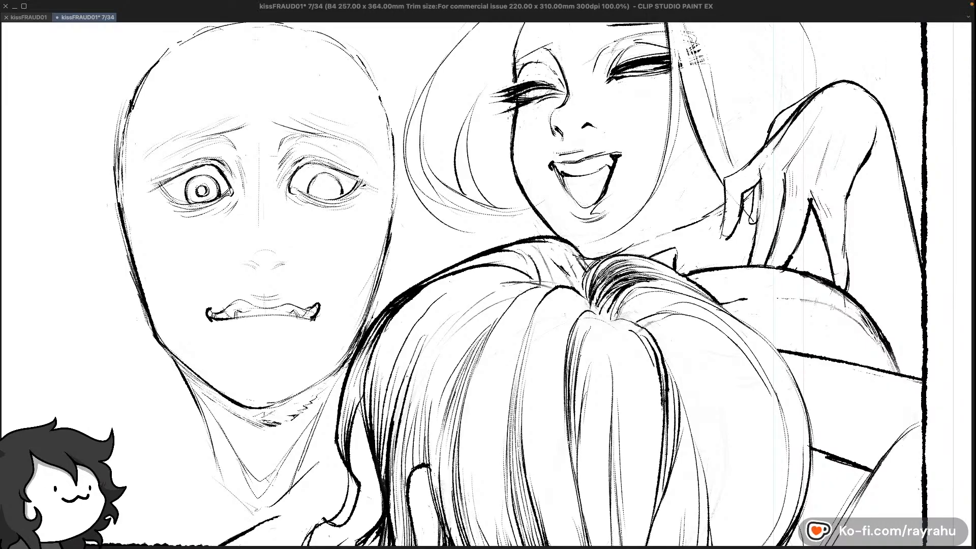
{"action": "key", "text": "super+z"}
{"action": "key", "text": "super+z"}
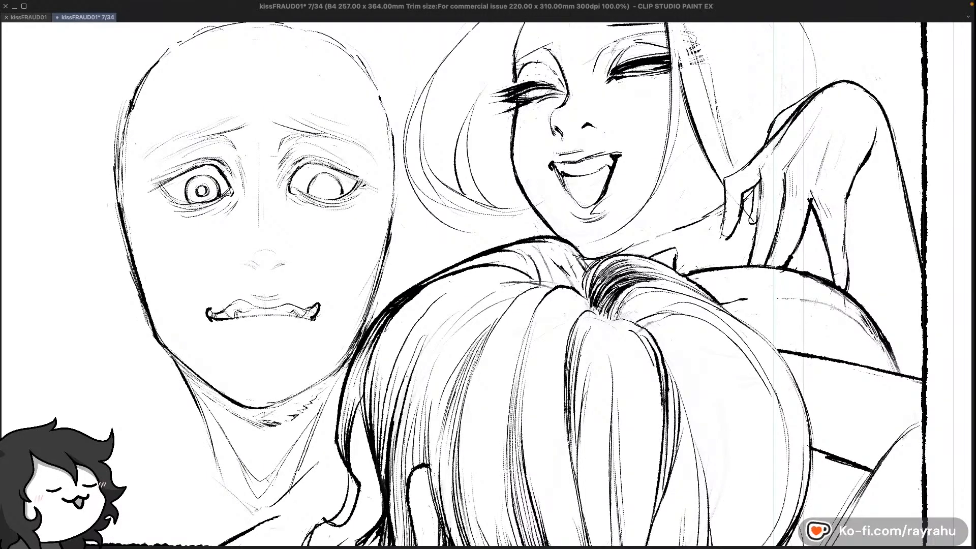
Refine the short strands where the foreground figure's crown meets the parting, undoing missed strokes and switching to erasing for cleanup
{"action": "key", "text": "c"}
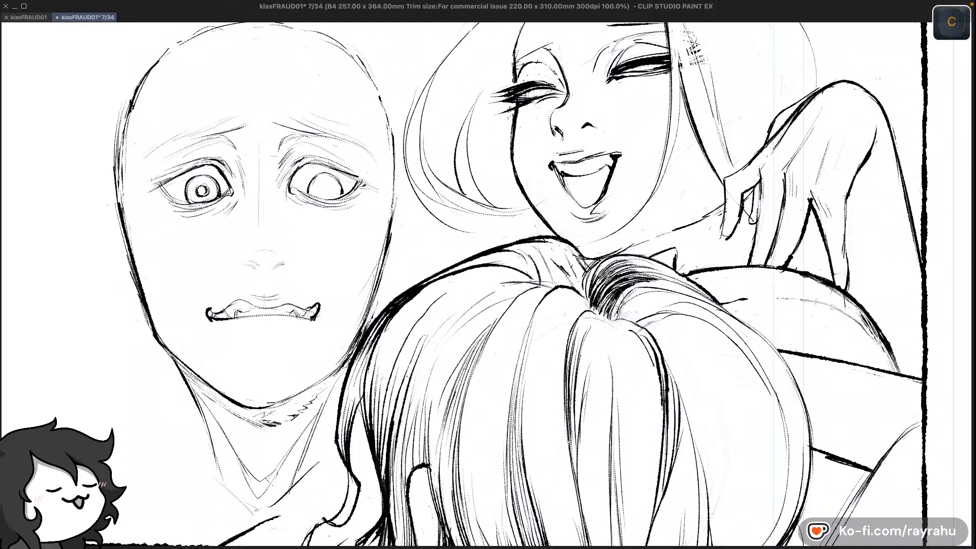
{"action": "key", "text": "super+z"}
{"action": "key", "text": "super+z"}
{"action": "key", "text": "super+z"}
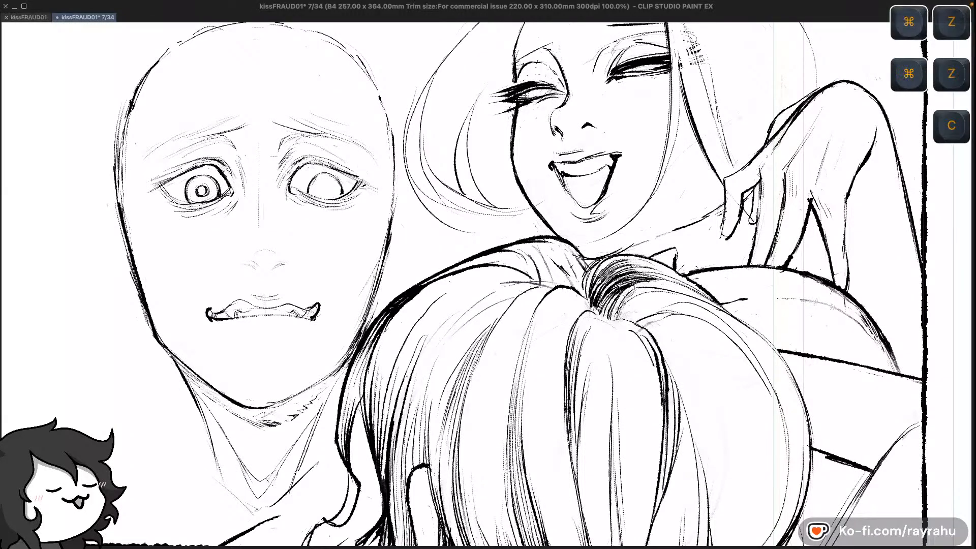
{"action": "key", "text": "super+z"}
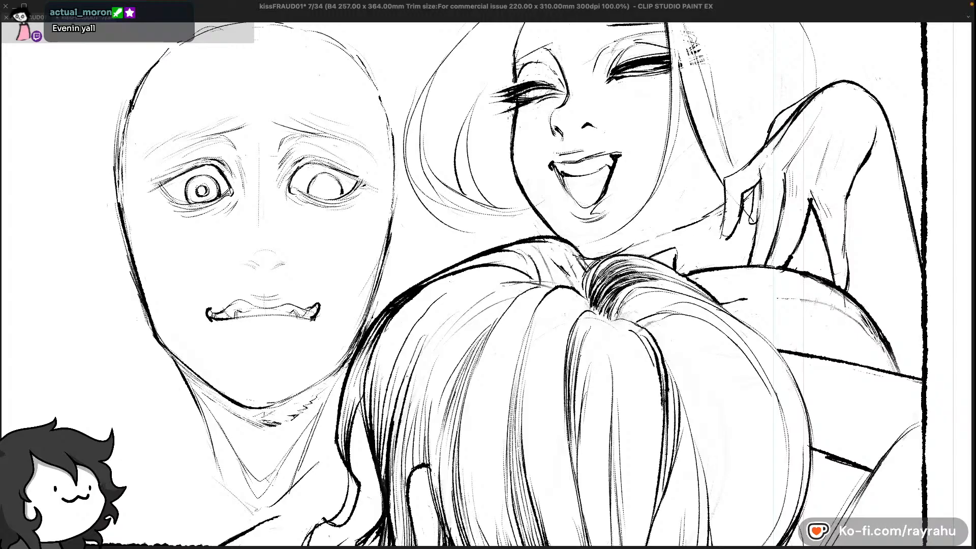
{"action": "key", "text": "super+z"}
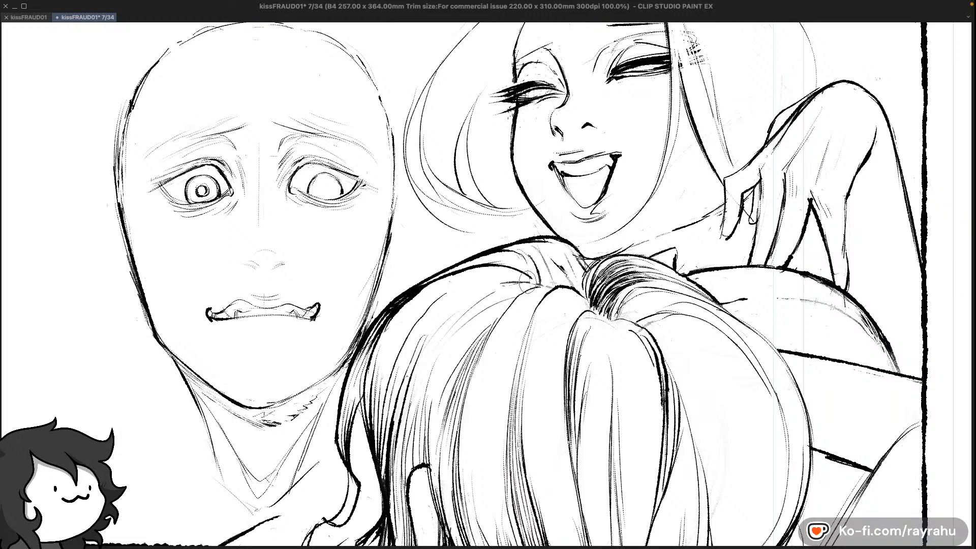
{"action": "key", "text": "c"}
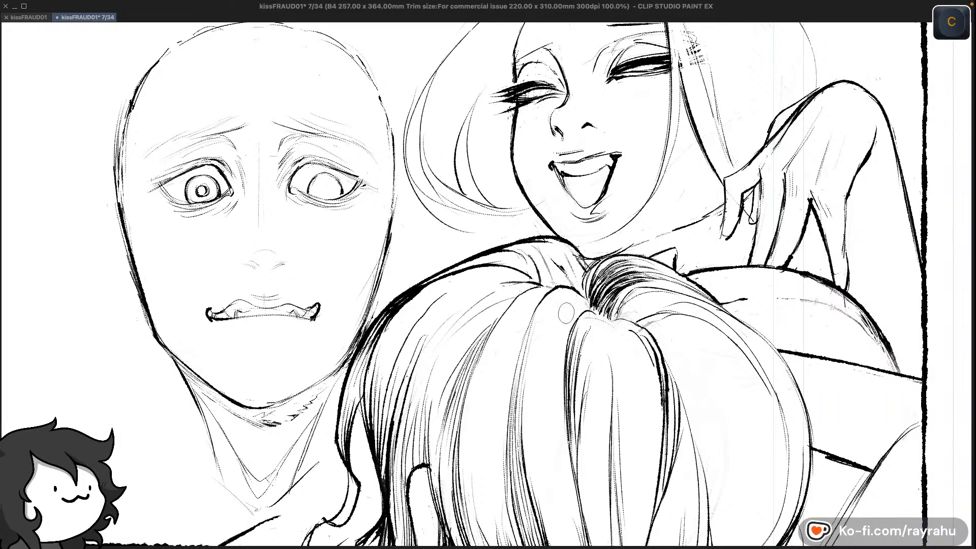
Examine the foreground figure's hair against the laughing woman and the rest of the panel at 60% and 100% zoom
{"action": "key", "text": "space"}
{"action": "left_click_drag", "start_coordinate": [586, 392], "coordinate": [592, 267]}
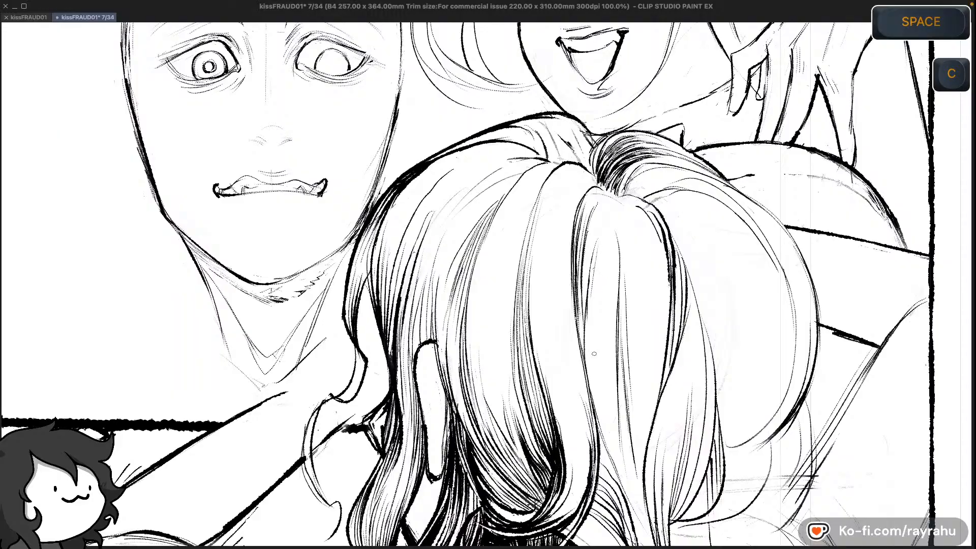
{"action": "key", "text": "minus"}
{"action": "key", "text": "minus"}
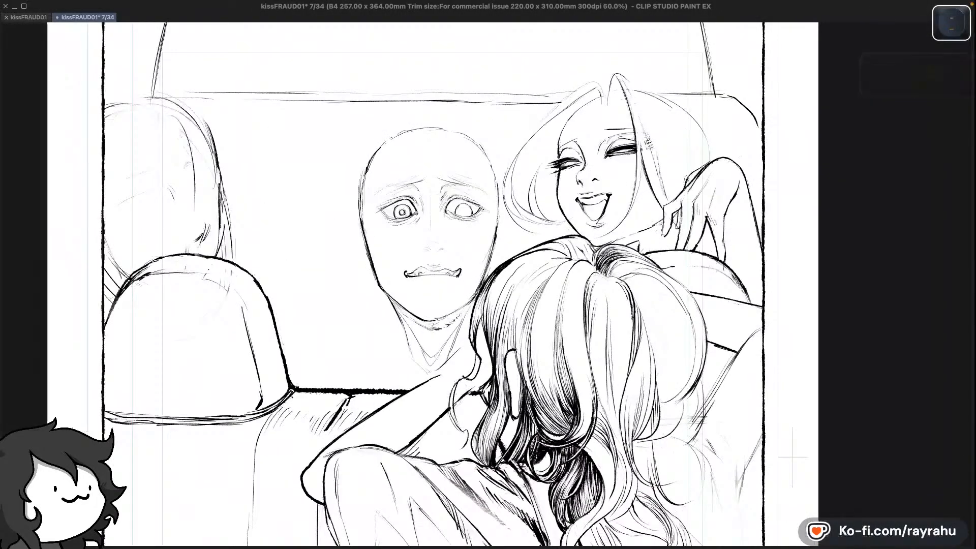
{"action": "key", "text": "equal"}
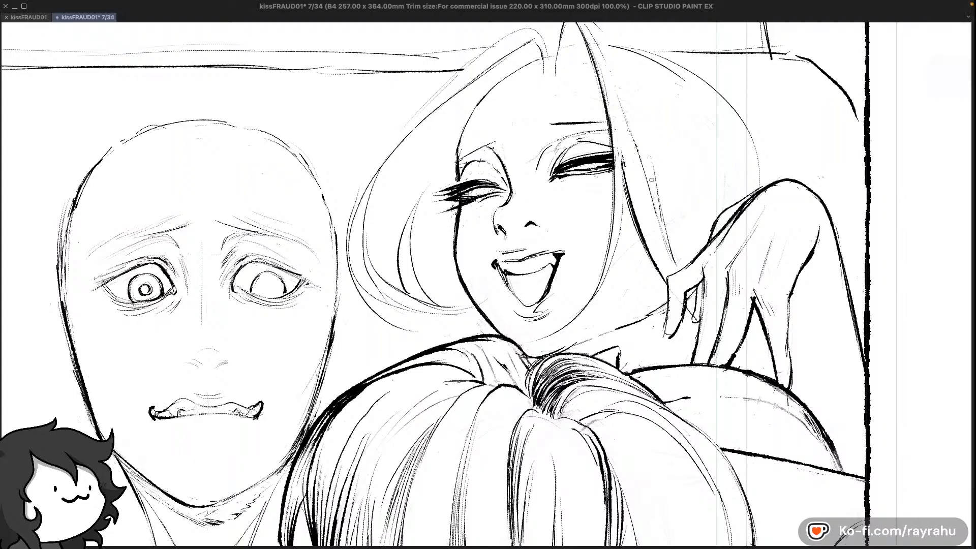
{"action": "key", "text": "minus"}
{"action": "key", "text": "minus"}
{"action": "key", "text": "space"}
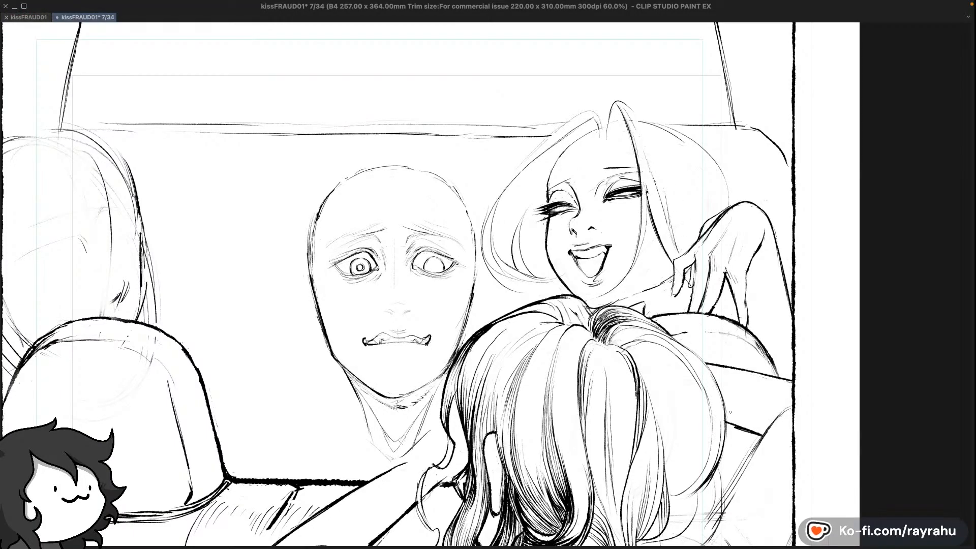
Mirror the canvas and rework the peak of the laughing woman's forelock, alternating drawing and erasing and undoing missed strokes
{"action": "key", "text": "c"}
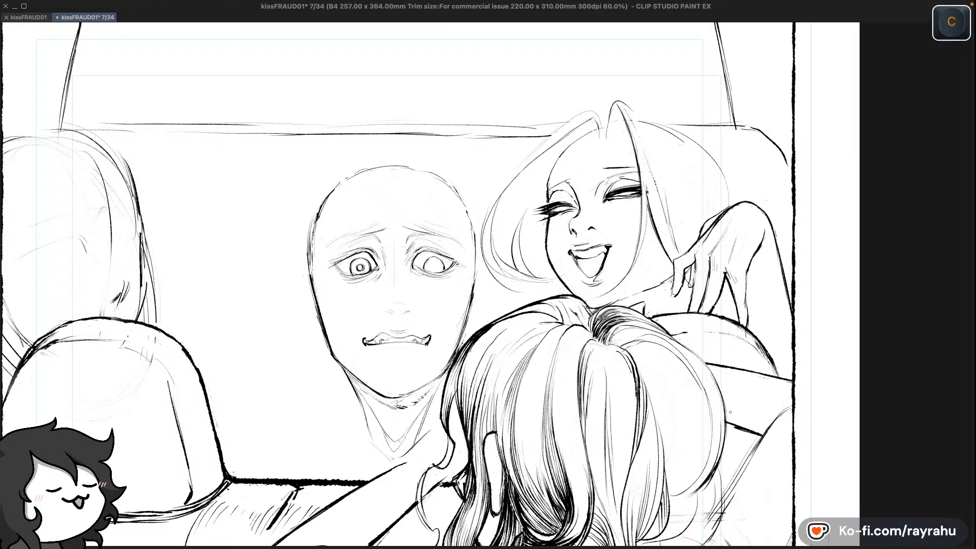
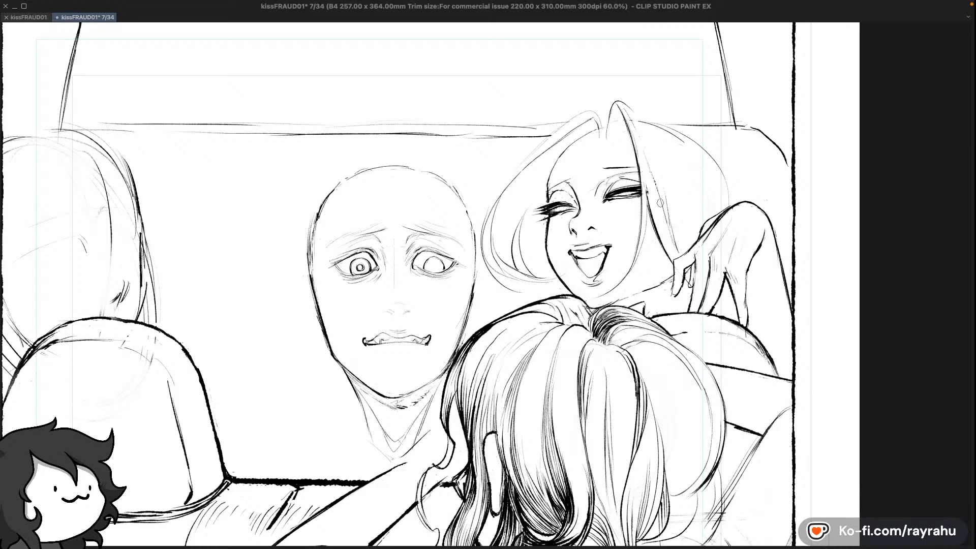
{"action": "key", "text": "h"}
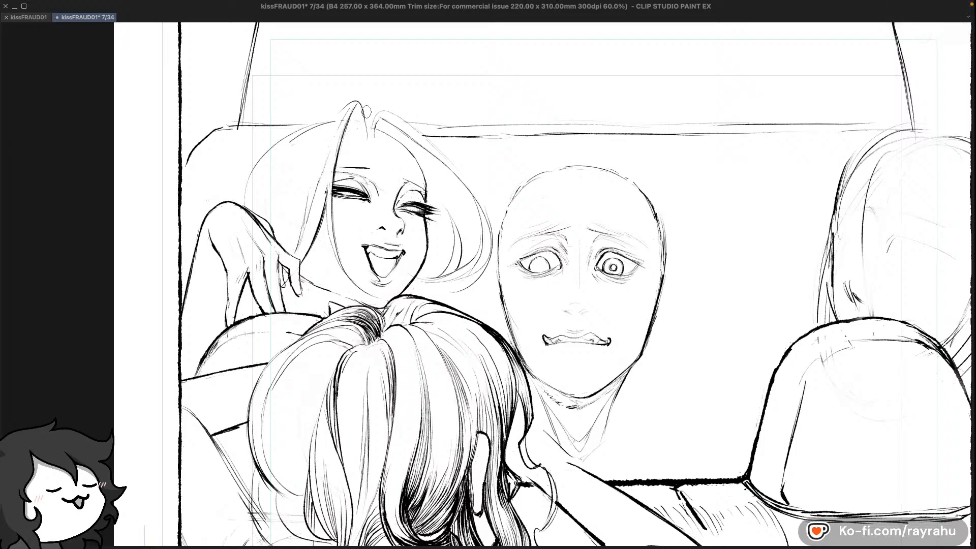
{"action": "key", "text": "c"}
{"action": "key", "text": "super+z"}
{"action": "key", "text": "c"}
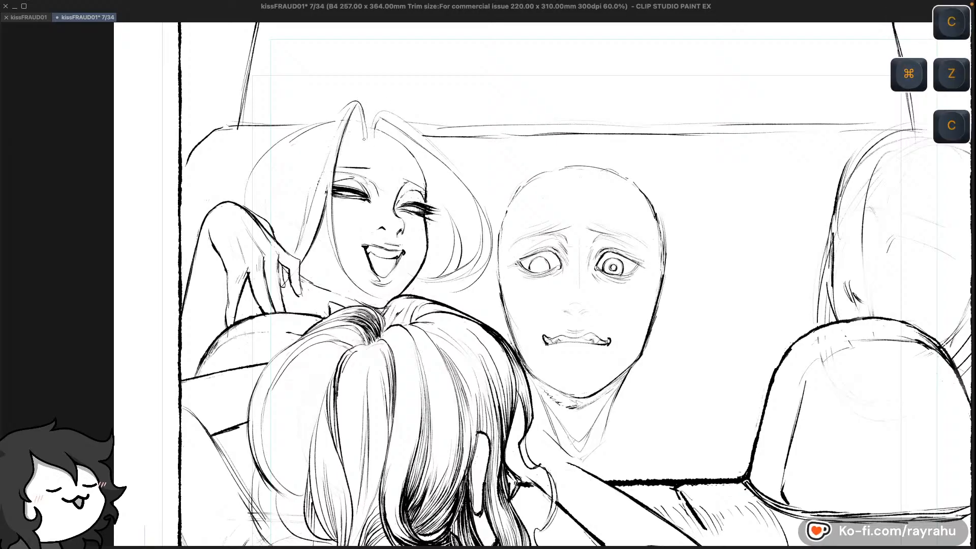
{"action": "key", "text": "super+z"}
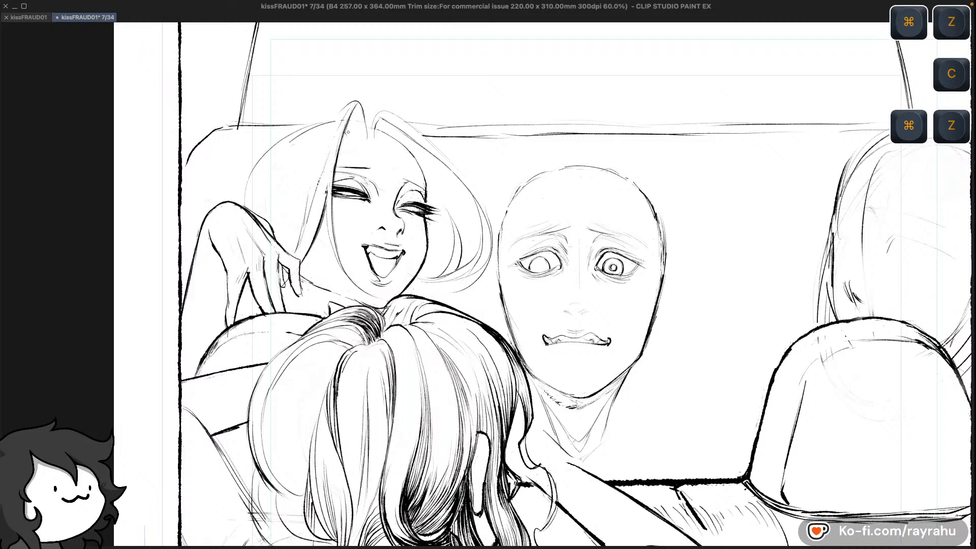
Sketch the first thin strands inside the laughing woman's forelock, undoing strokes that miss
{"action": "key", "text": "super+z"}
{"action": "key", "text": "super+z"}
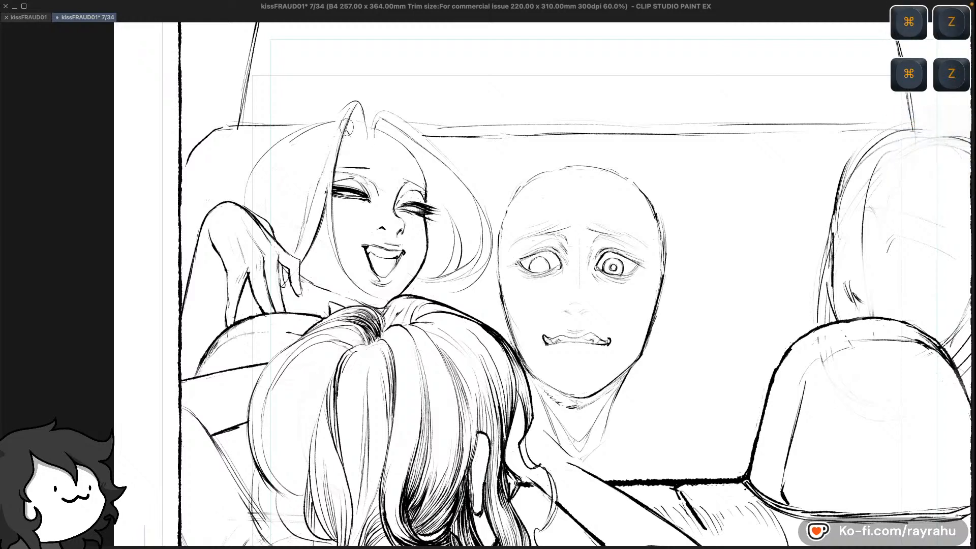
{"action": "key", "text": "super+z"}
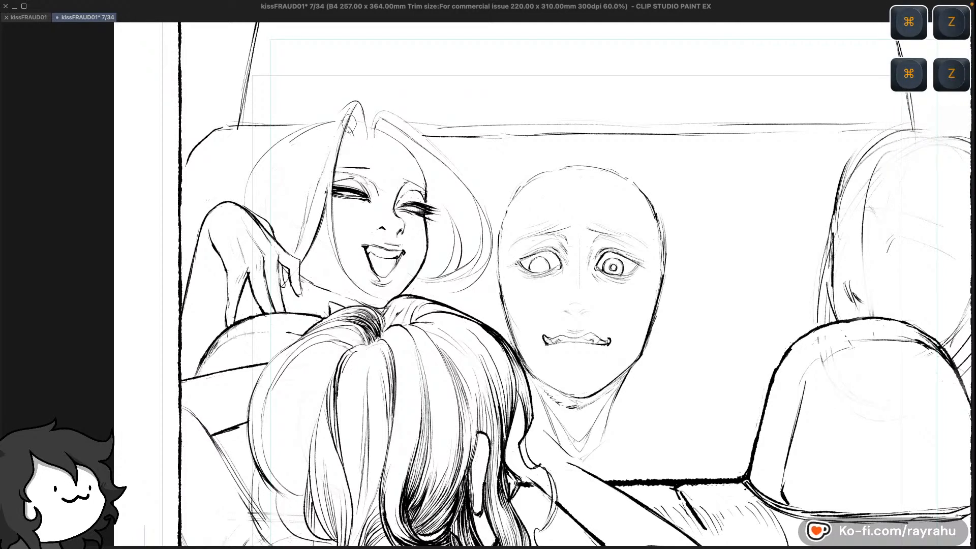
{"action": "key", "text": "super+z"}
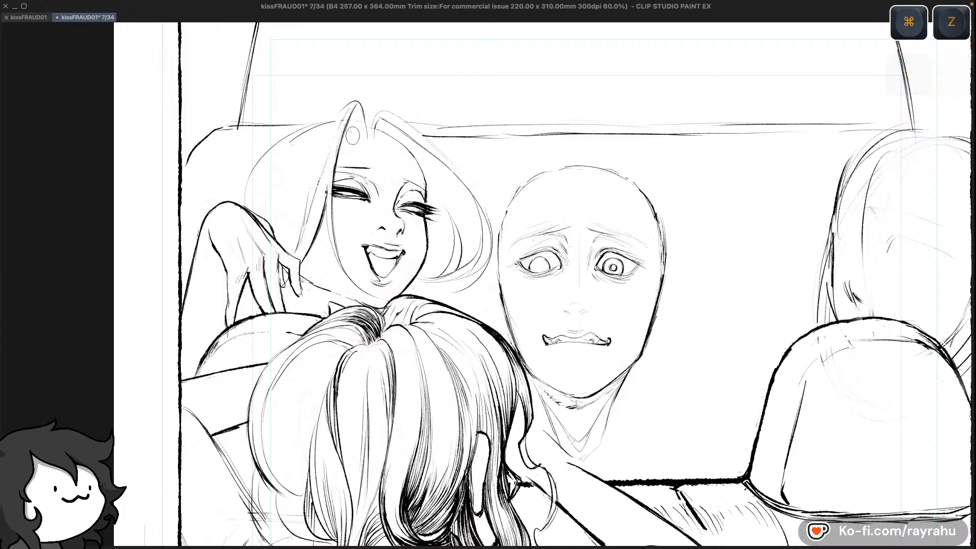
{"action": "key", "text": "super+z"}
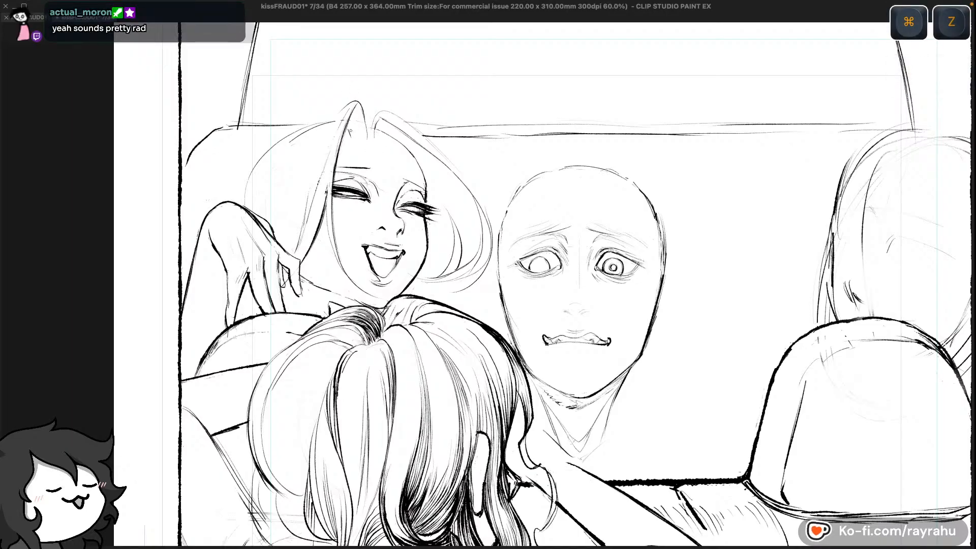
{"action": "key", "text": "super"}
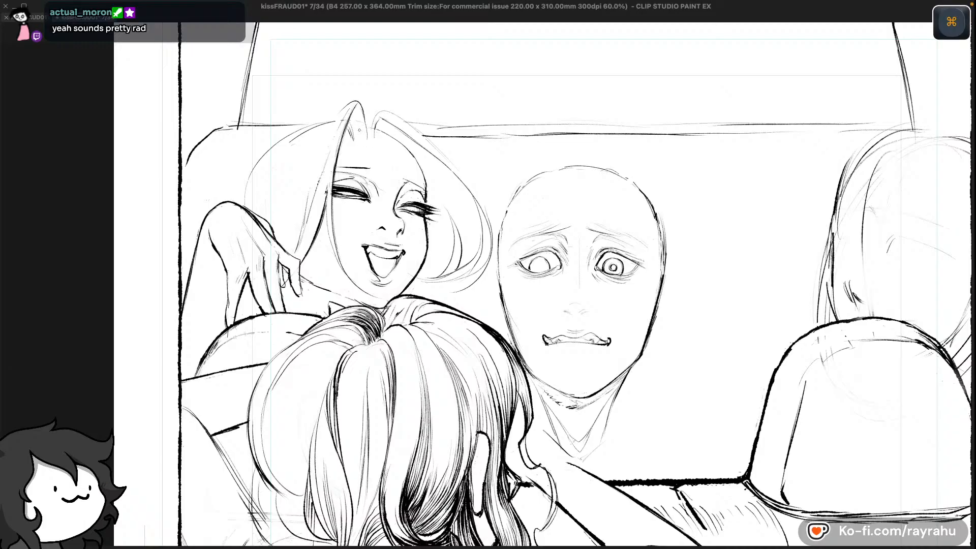
{"action": "key", "text": "super+z"}
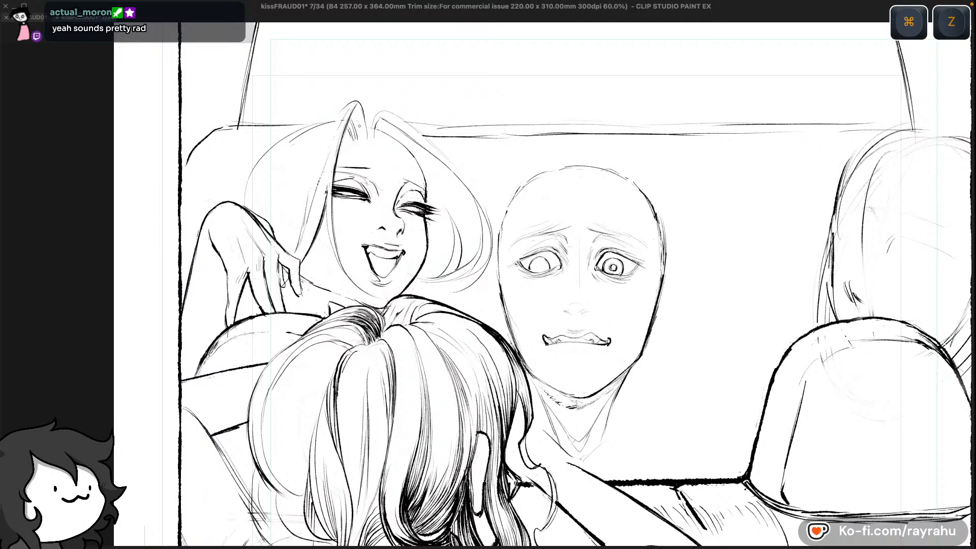
Extend the forelock strands from the peak down to the laughing woman's hairline, undoing missed strokes
{"action": "key", "text": "super+z"}
{"action": "key", "text": "super+z"}
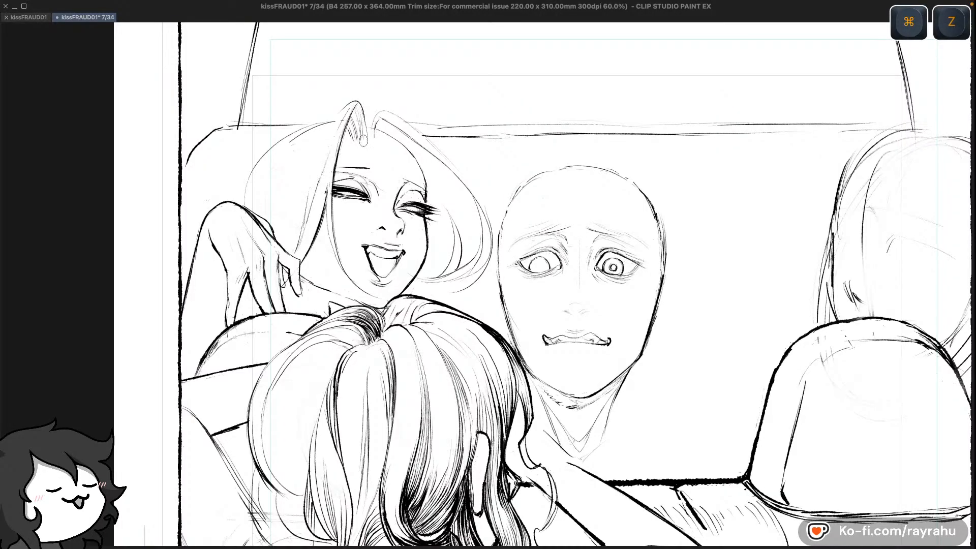
{"action": "key", "text": "super+z"}
{"action": "key", "text": "super+z"}
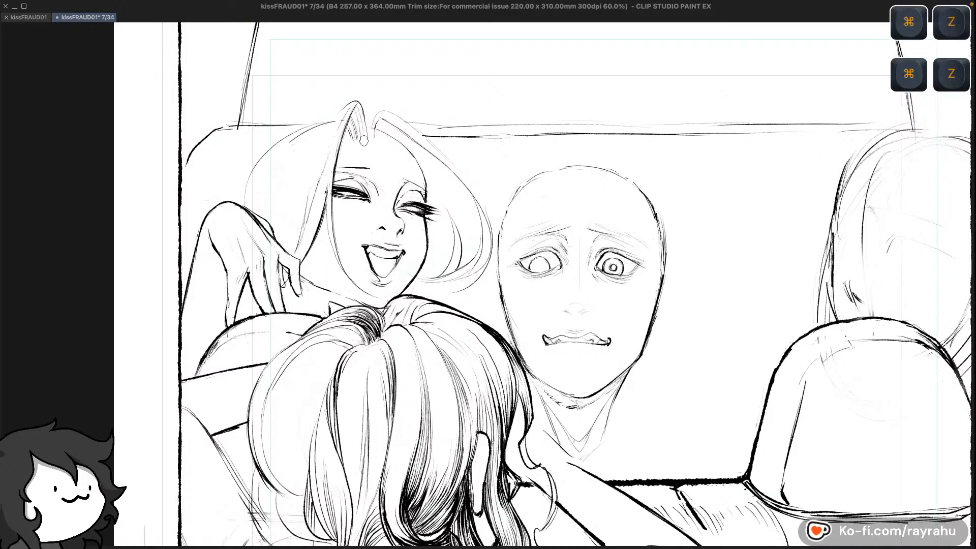
{"action": "left_click_drag", "start_coordinate": [347, 118], "coordinate": [358, 105]}
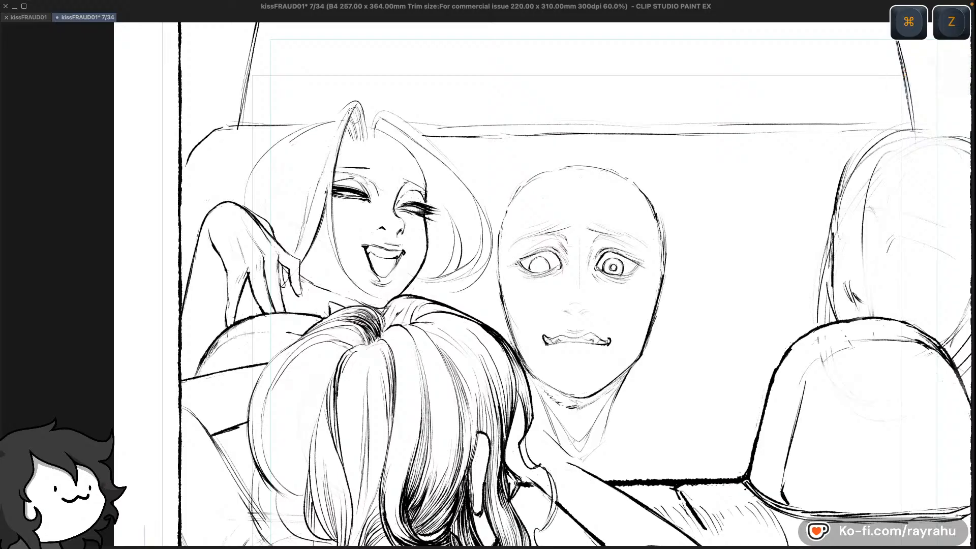
Refine the fine strands inside the laughing woman's forelock between its peak and the hairline, undoing missed strokes
{"action": "key", "text": "super"}
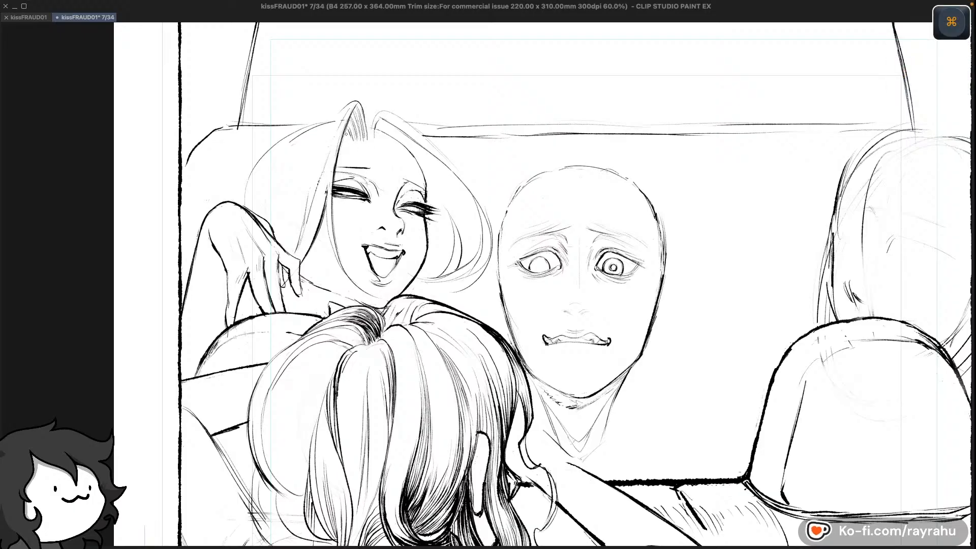
{"action": "key", "text": "super+z"}
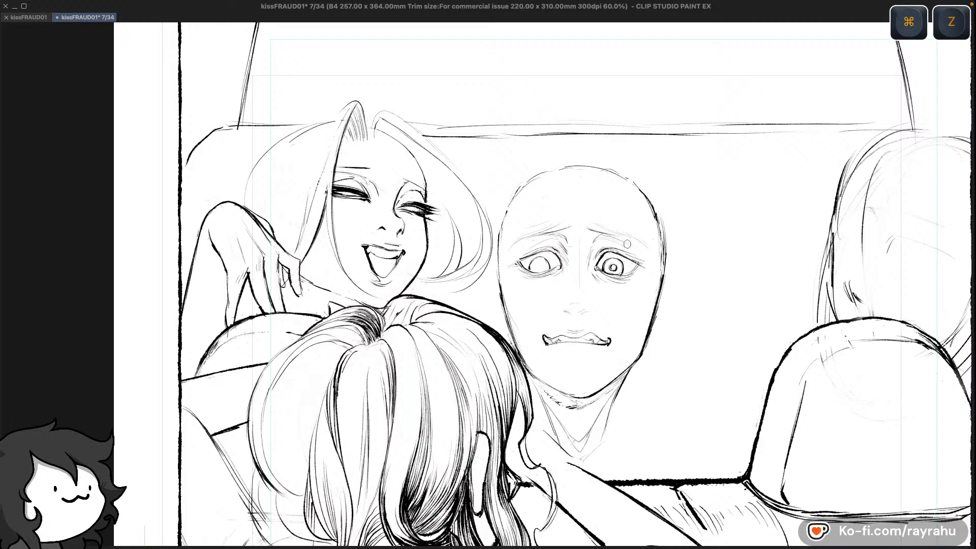
{"action": "key", "text": "super+z"}
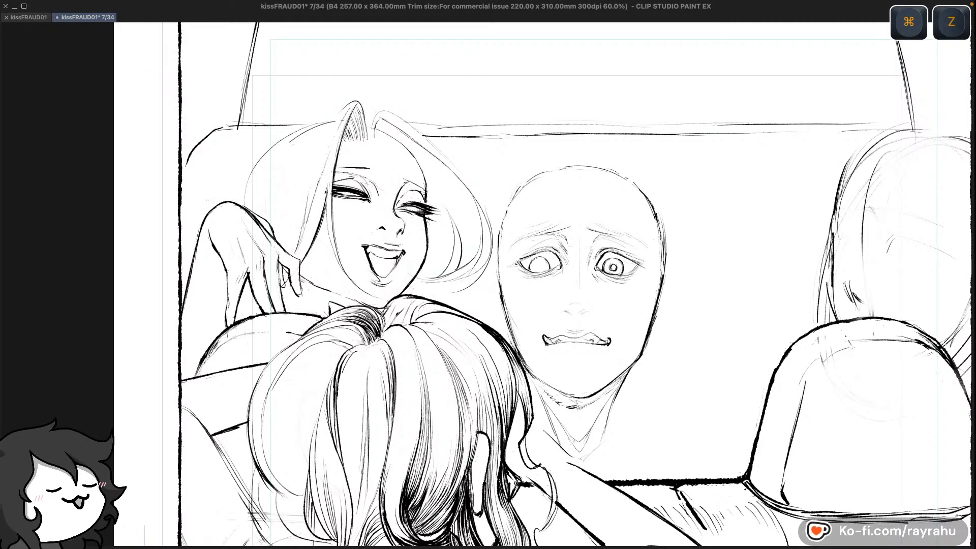
{"action": "key", "text": "super+z"}
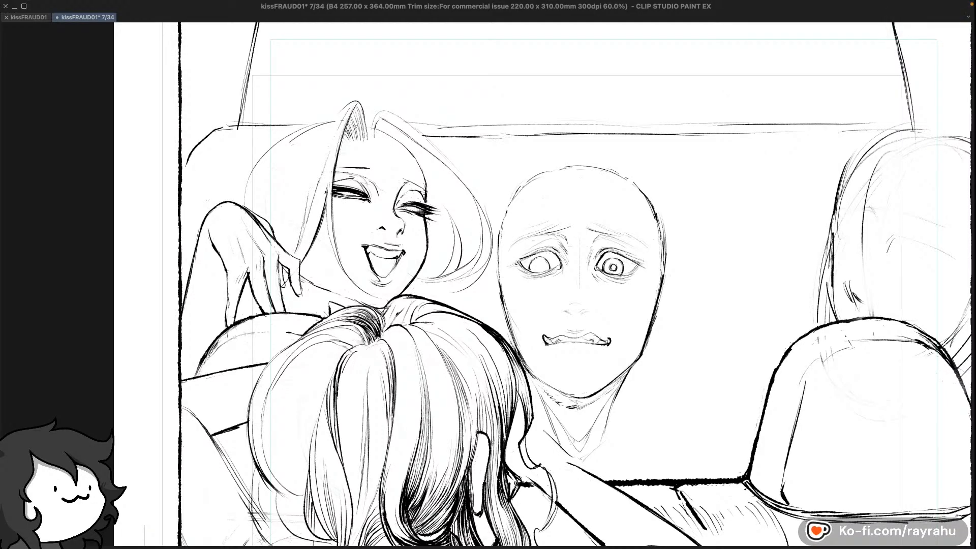
{"action": "key", "text": "super+z"}
{"action": "key", "text": "super+z"}
{"action": "key", "text": "super+z"}
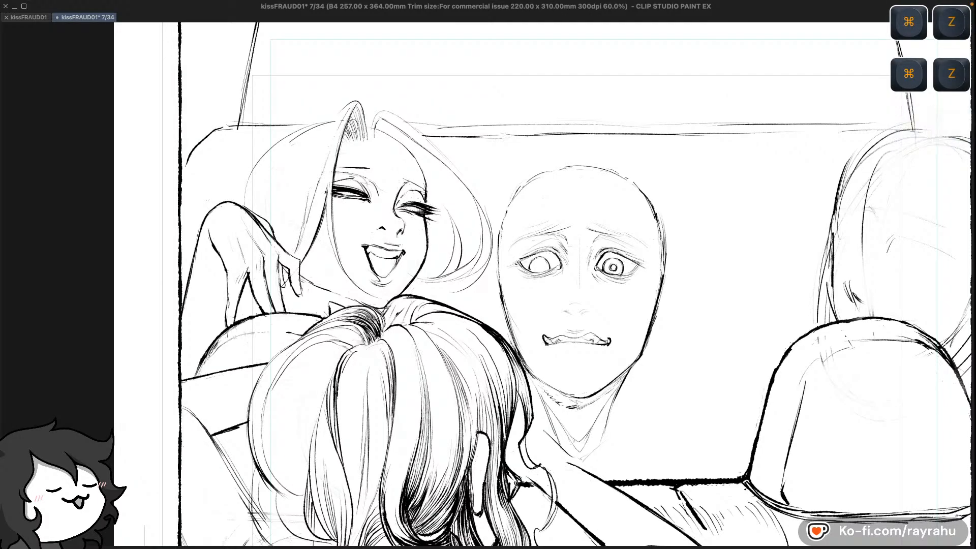
{"action": "key", "text": "super+z"}
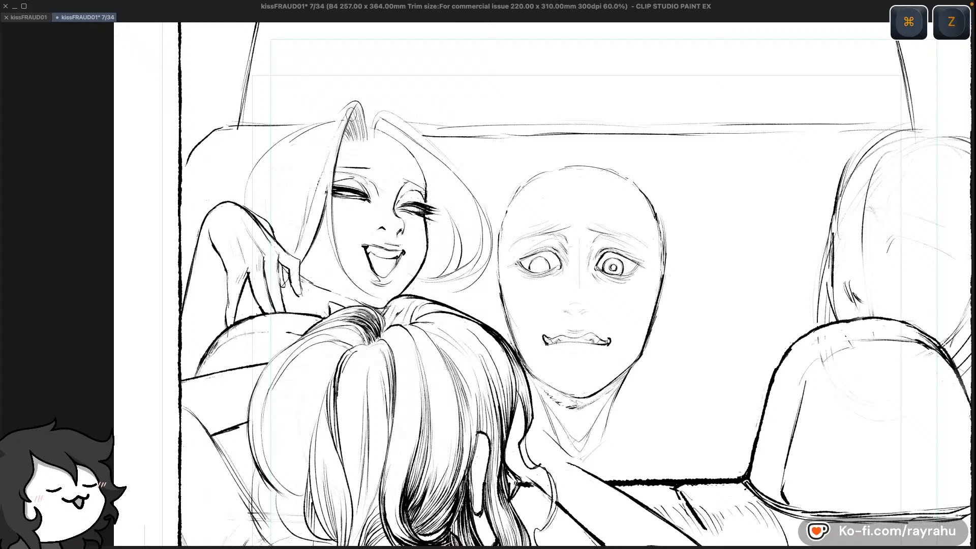
{"action": "left_click_drag", "start_coordinate": [357, 109], "coordinate": [355, 139]}
{"action": "key", "text": "super+z"}
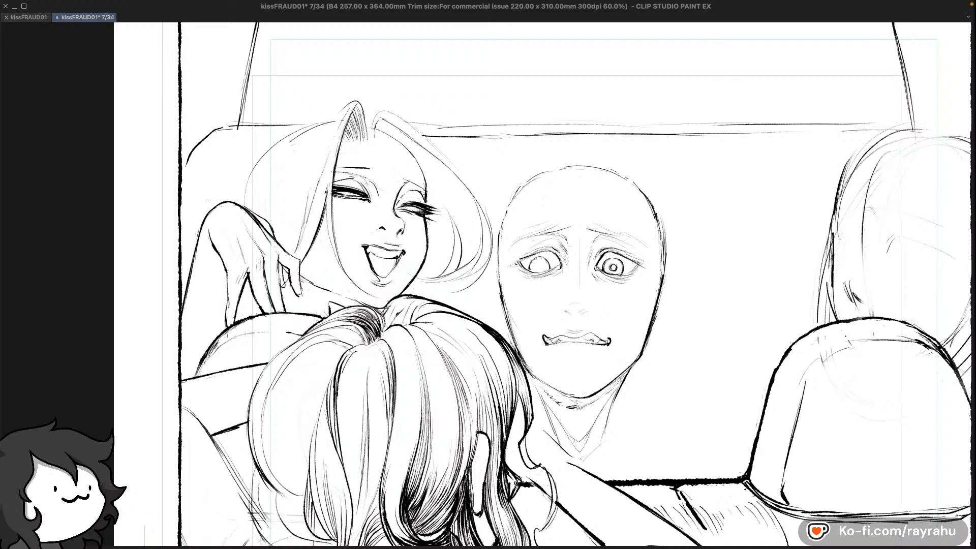
Touch up the forelock's inner strands by alternating drawing and erasing, undoing missed strokes and redoing the last undone one
{"action": "key", "text": "super+z"}
{"action": "key", "text": "super+z"}
{"action": "key", "text": "c"}
{"action": "key", "text": "super+z"}
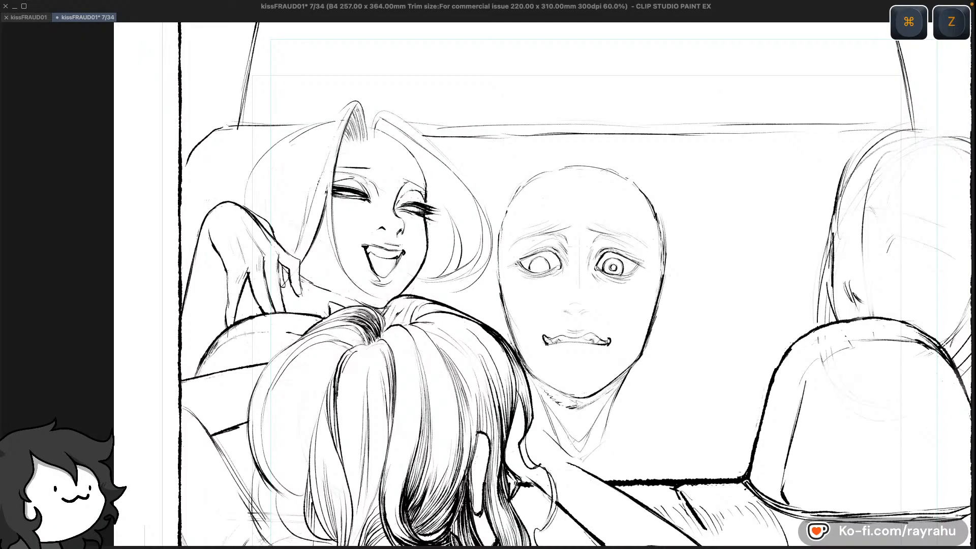
{"action": "key", "text": "super+z"}
{"action": "key", "text": "c"}
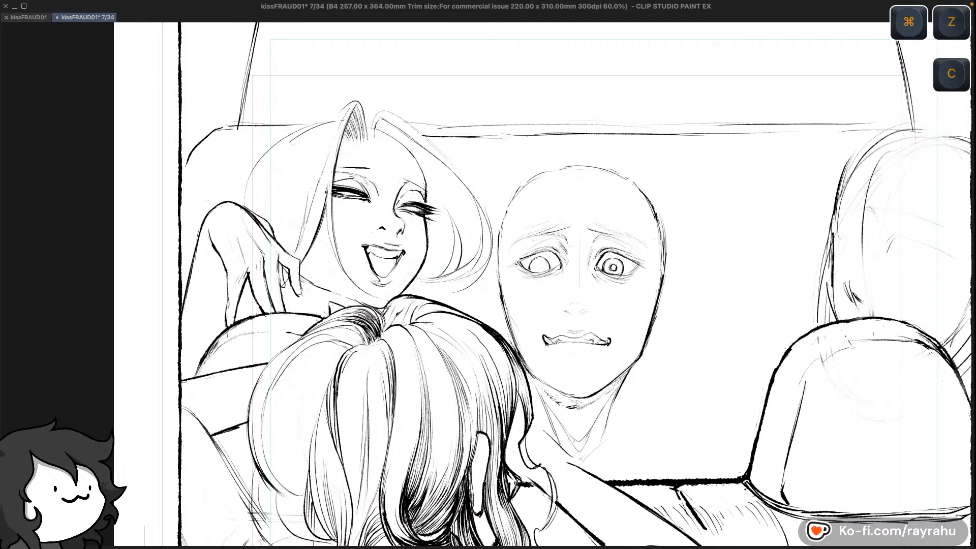
{"action": "key", "text": "super+z"}
{"action": "key", "text": "super+z"}
{"action": "key", "text": "super+z"}
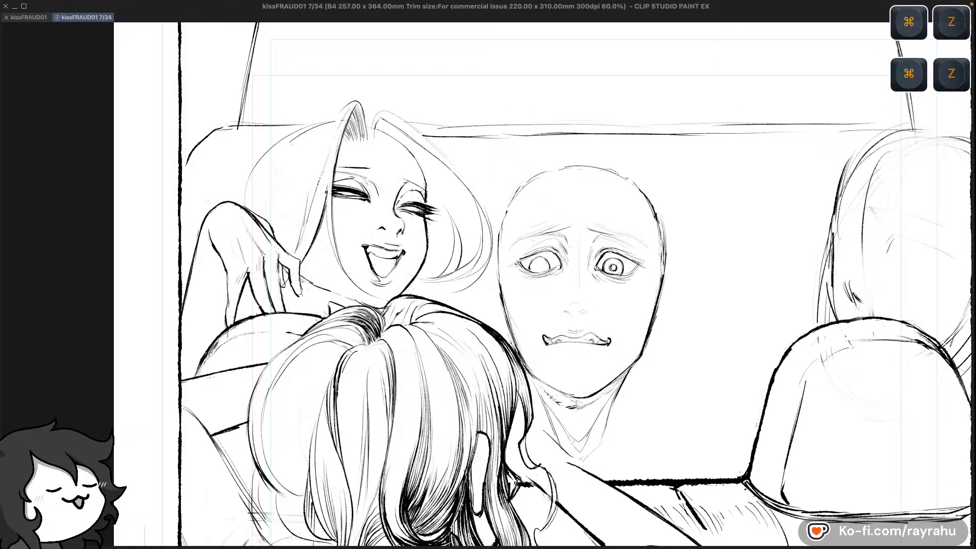
{"action": "key", "text": "super+z"}
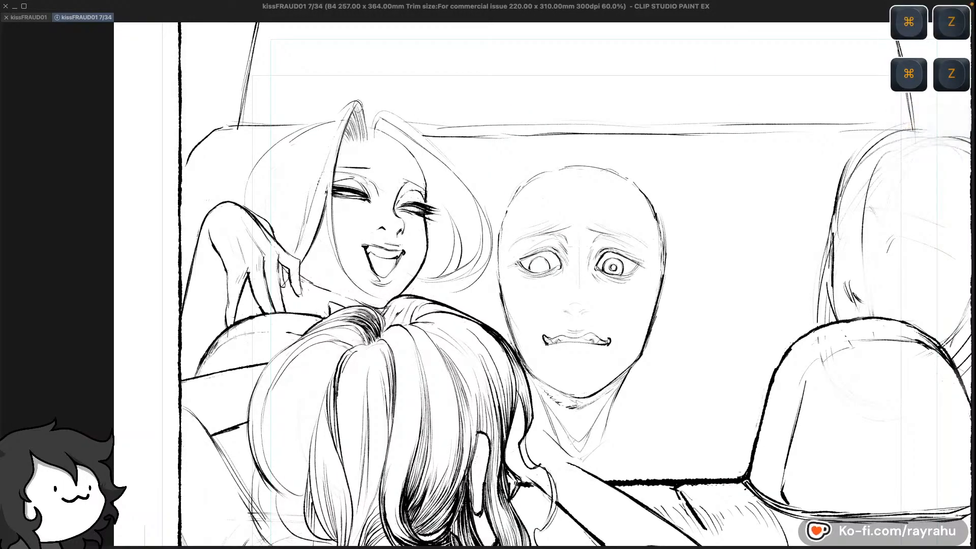
{"action": "key", "text": "super+shift+z"}
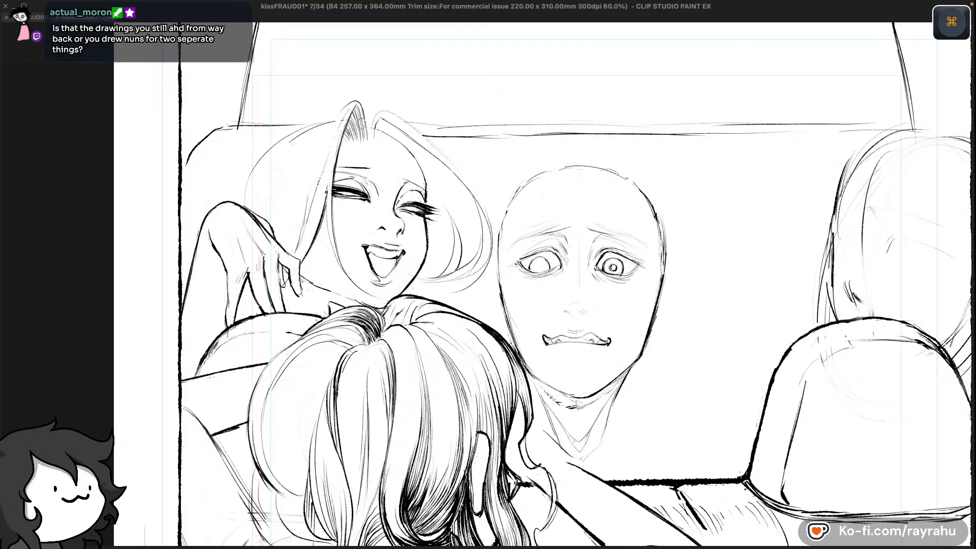
Sketch light strands sweeping from the forelock's peak into the hair above the laughing woman's raised hand, undoing strokes that miss
{"action": "key", "text": "super+z"}
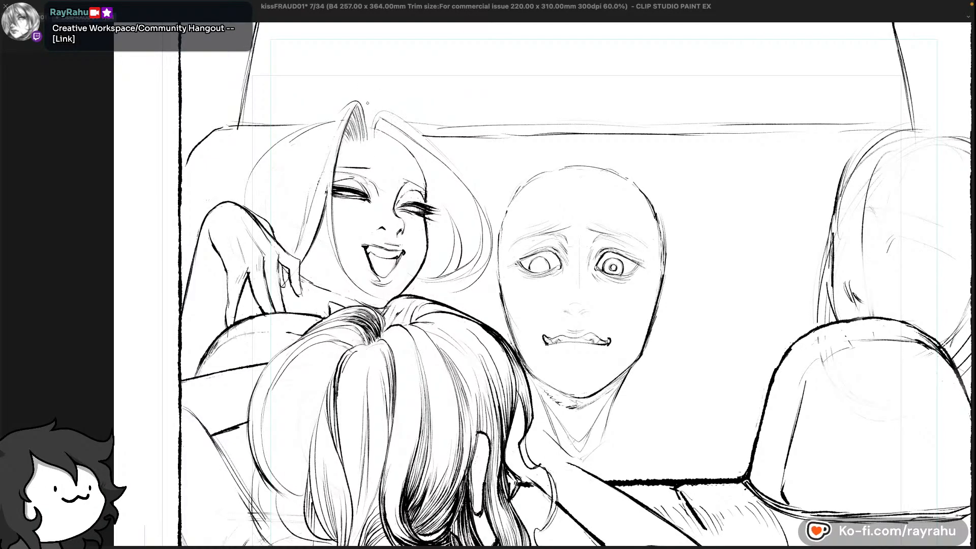
{"action": "key", "text": "super+z"}
{"action": "key", "text": "super+z"}
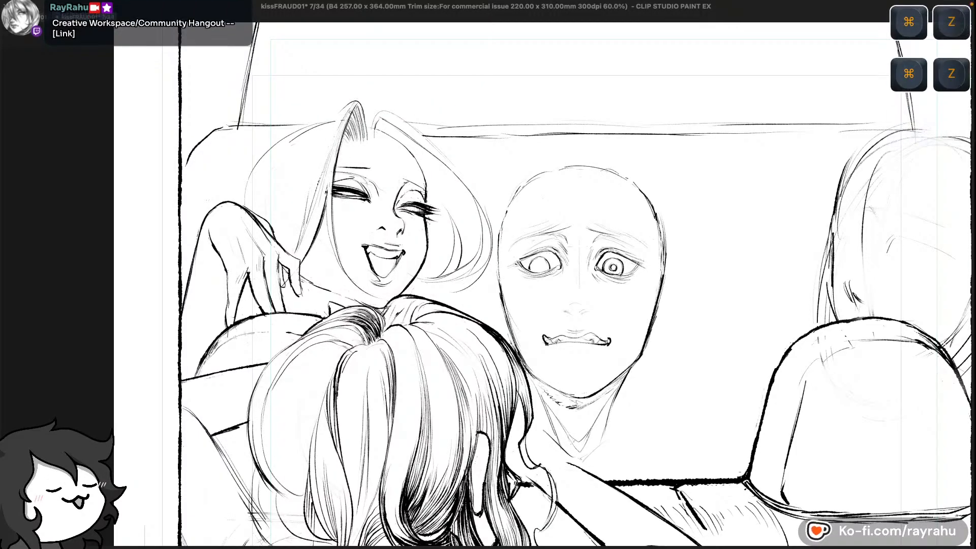
{"action": "key", "text": "super+z"}
{"action": "key", "text": "super+z"}
{"action": "key", "text": "super+z"}
{"action": "key", "text": "super+z"}
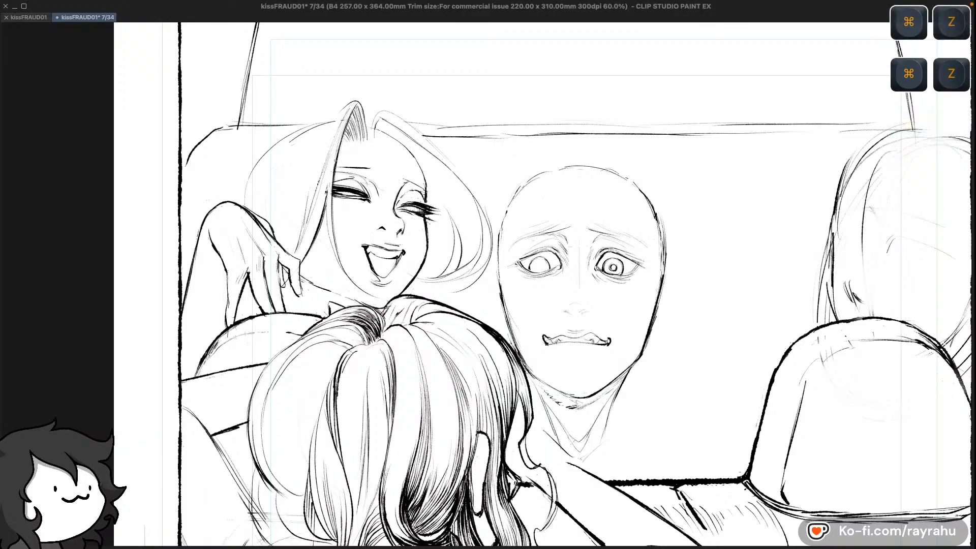
{"action": "left_click_drag", "start_coordinate": [350, 103], "coordinate": [277, 200]}
{"action": "key", "text": "super+z"}
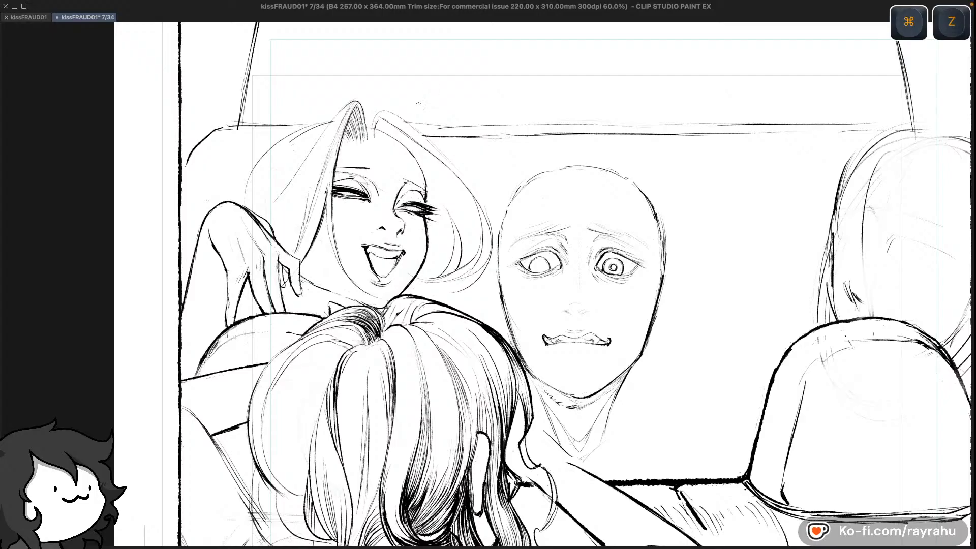
Mirror the canvas and rework the outer contour of the laughing woman's hair from the crown toward her raised hand, undoing missed strokes
{"action": "key", "text": "c"}
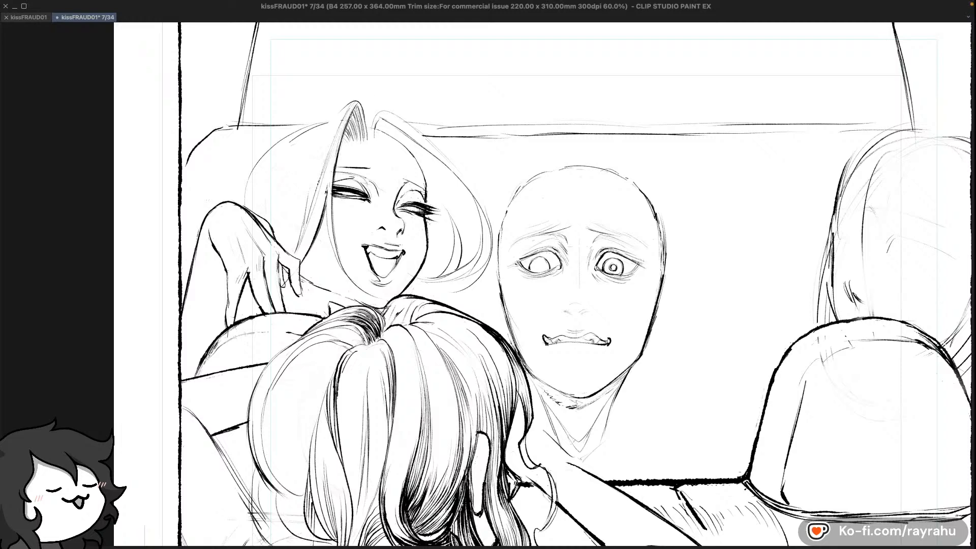
{"action": "key", "text": "c"}
{"action": "key", "text": "shift+minus"}
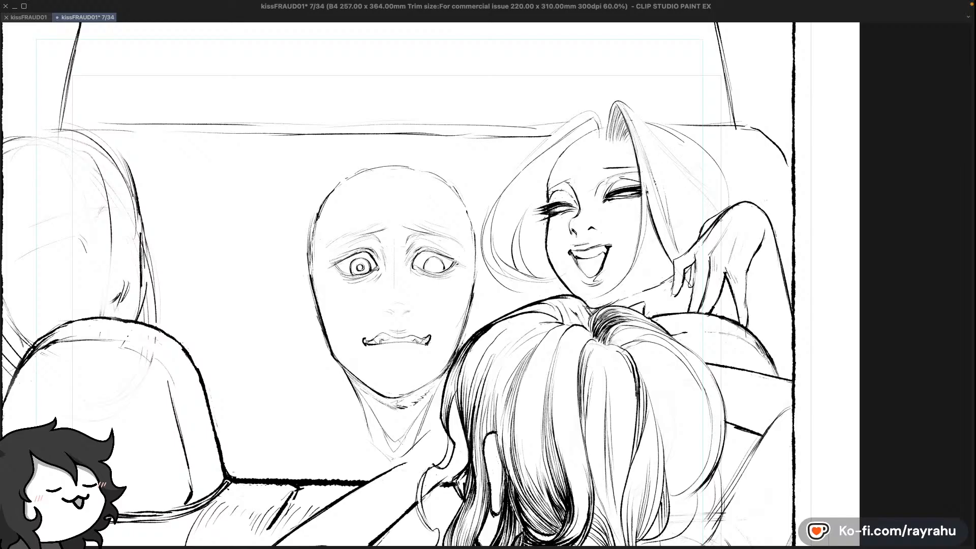
{"action": "key", "text": "super+z"}
{"action": "key", "text": "super+z"}
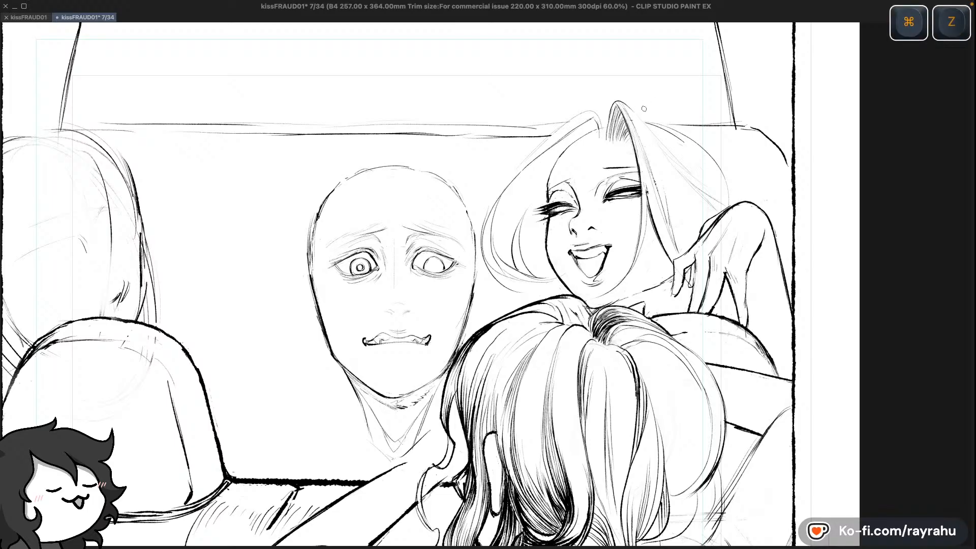
{"action": "key", "text": "super+z"}
{"action": "key", "text": "super+z"}
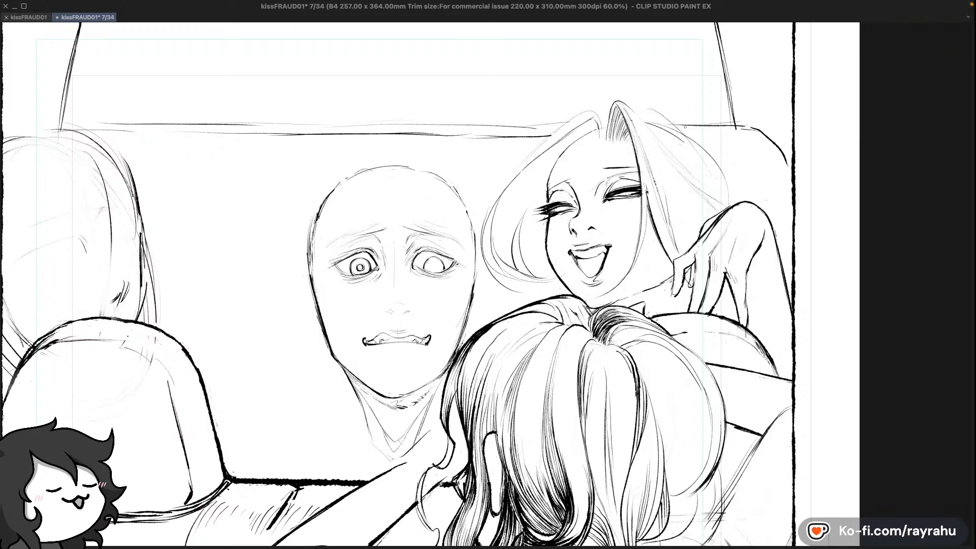
{"action": "key", "text": "super+z"}
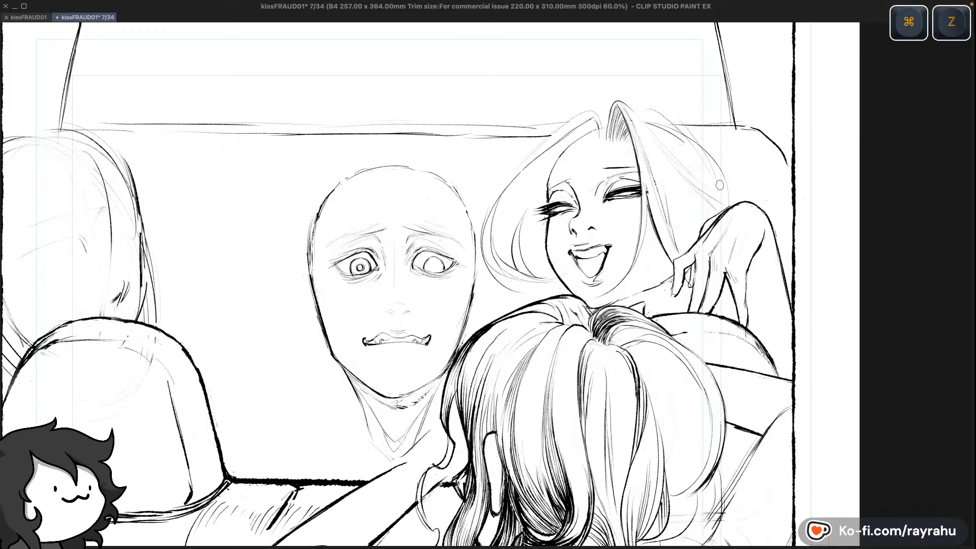
{"action": "key", "text": "super+z"}
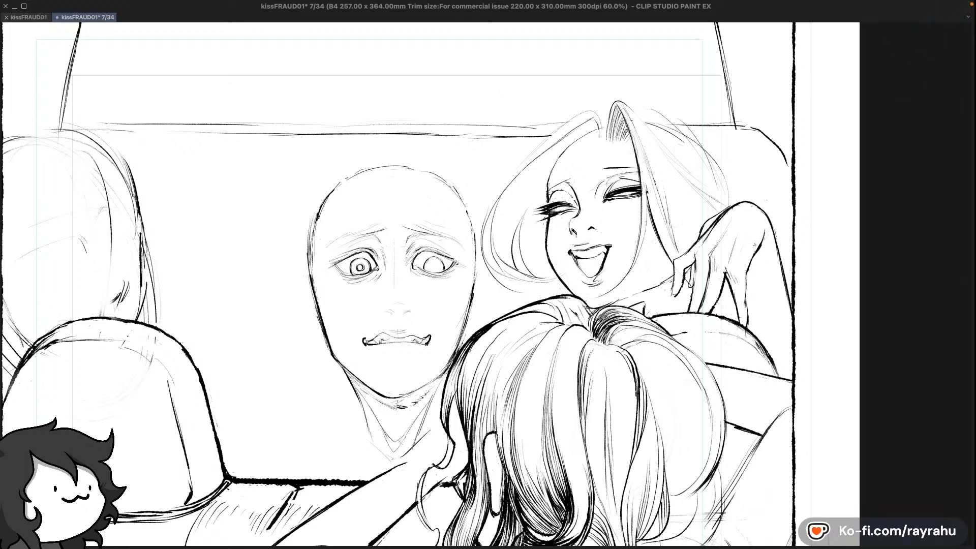
Clean up the outer hair contour and draw a thin strand beside the laughing woman's cheek, redrawing the stroke that misses
{"action": "key", "text": "c"}
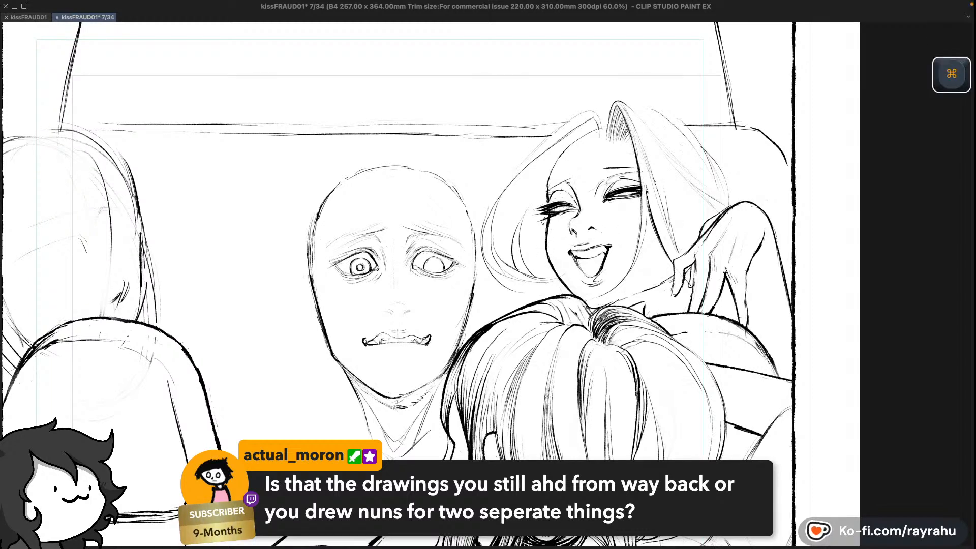
{"action": "key", "text": "c"}
{"action": "left_click_drag", "start_coordinate": [543, 225], "coordinate": [547, 262]}
{"action": "key", "text": "super+z"}
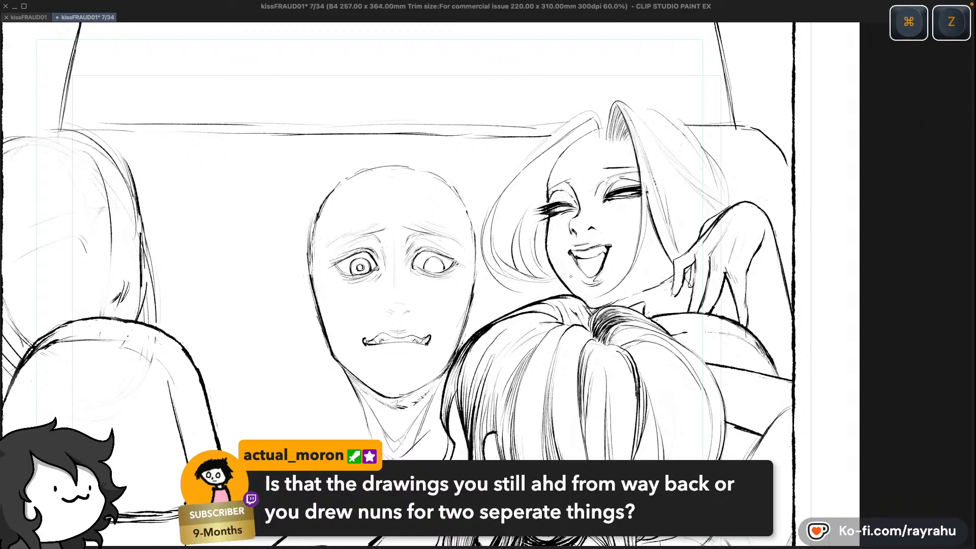
{"action": "left_click_drag", "start_coordinate": [545, 224], "coordinate": [540, 263]}
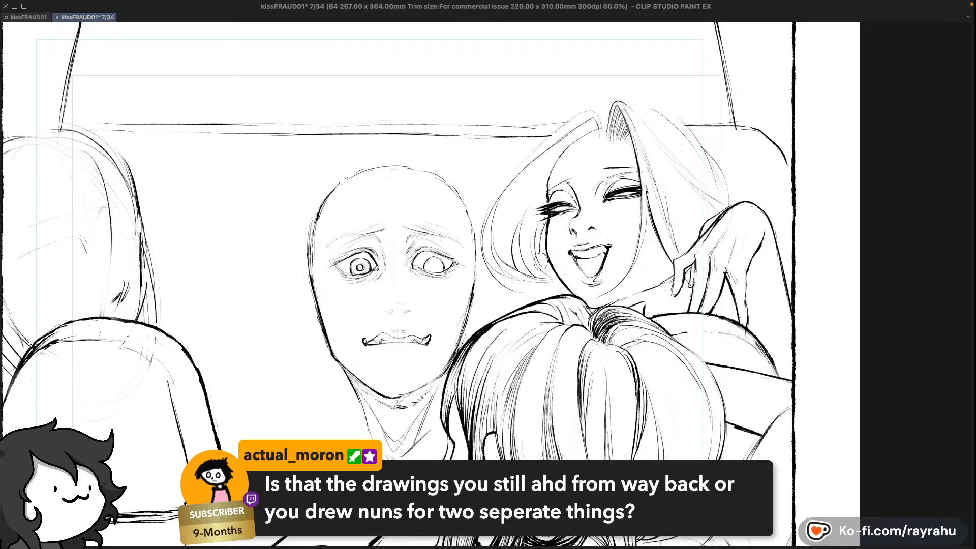
Try short hair strokes beside the laughing woman's cheek and undo them
{"action": "key", "text": "super+z"}
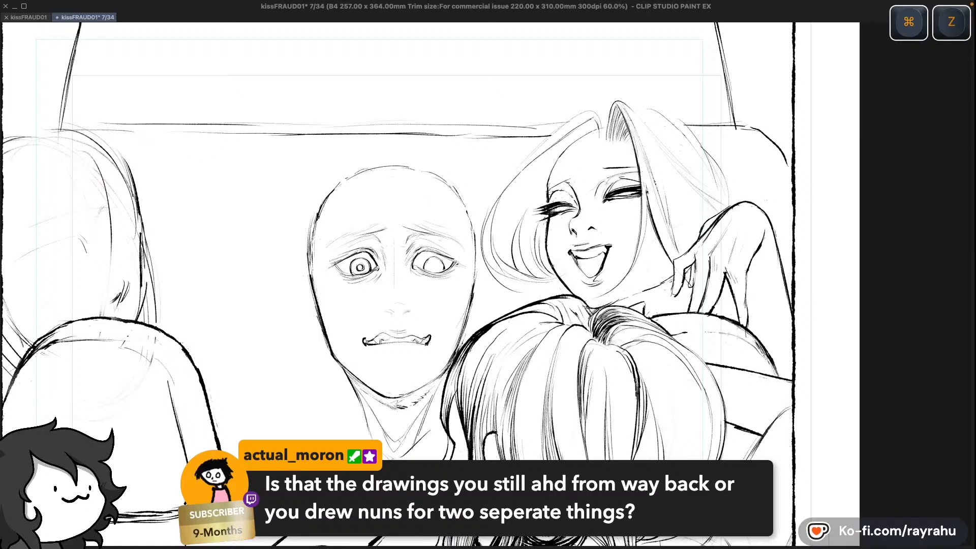
{"action": "key", "text": "super"}
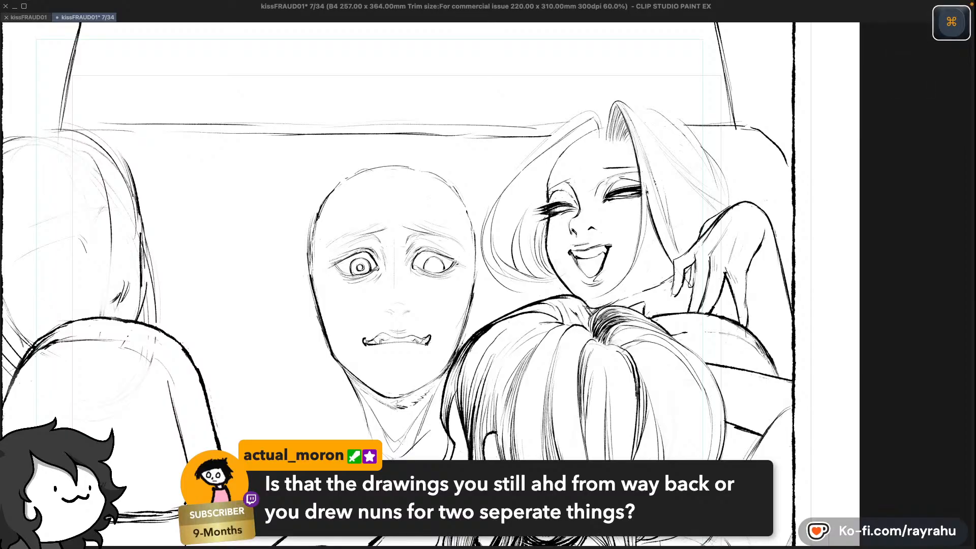
{"action": "key", "text": "super+z"}
{"action": "key", "text": "super+z"}
{"action": "left_click_drag", "start_coordinate": [544, 235], "coordinate": [545, 267]}
{"action": "key", "text": "super+z"}
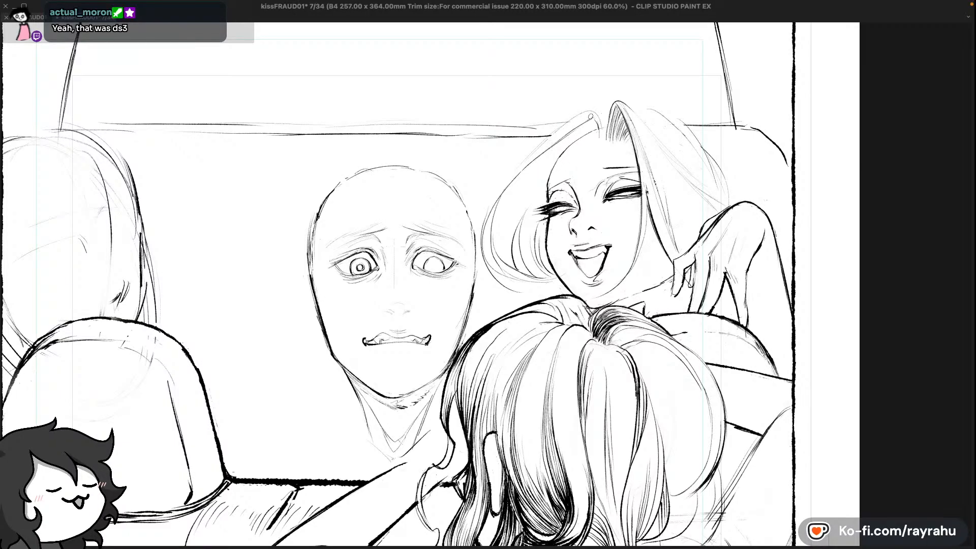
Try long hair strands from the laughing woman's parting down beside her temple, undoing each rejected stroke
{"action": "key", "text": "super+z"}
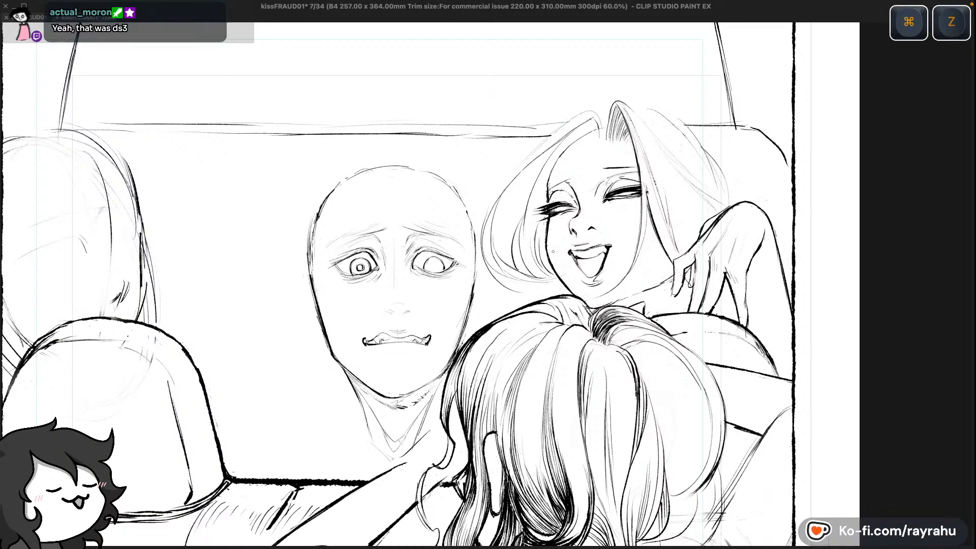
{"action": "key", "text": "super+z"}
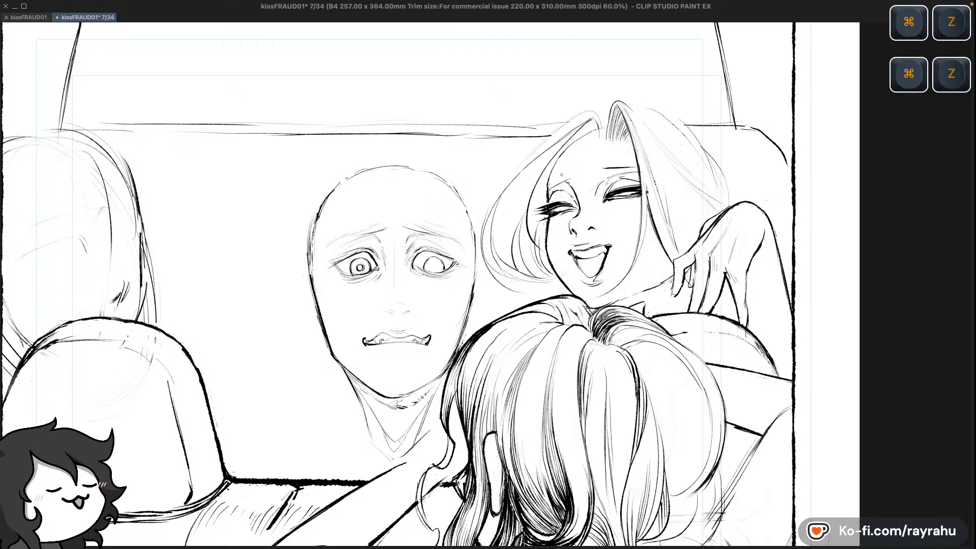
{"action": "key", "text": "super+z"}
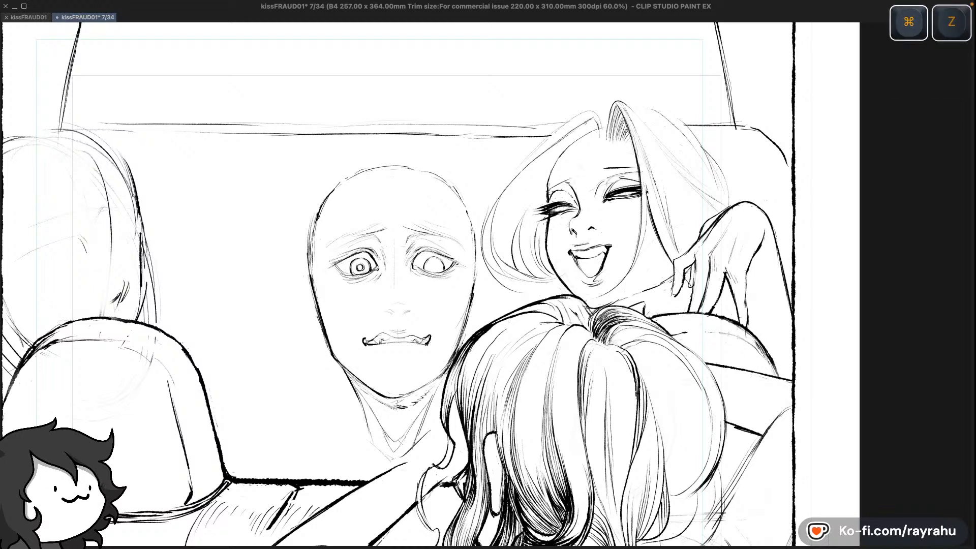
{"action": "key", "text": "super+z"}
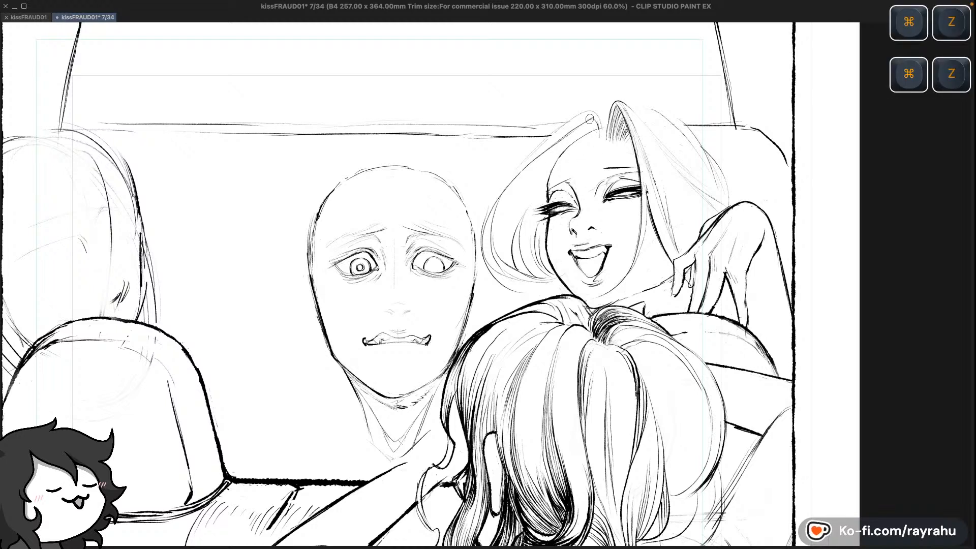
{"action": "key", "text": "super+z"}
{"action": "key", "text": "super+z"}
{"action": "key", "text": "super+z"}
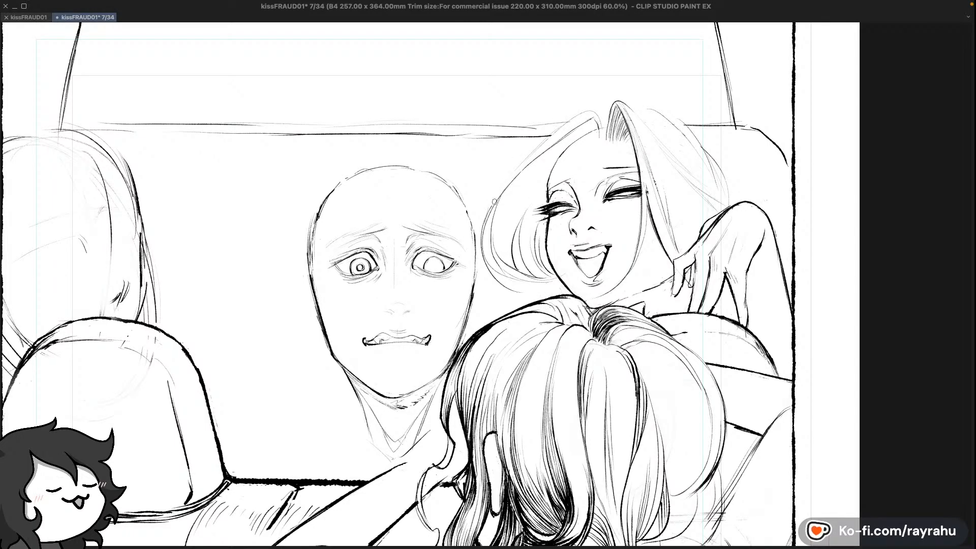
Try another curved strand inside the outer edge of the laughing woman's hair, and undo it
{"action": "key", "text": "super+z"}
{"action": "key", "text": "super+z"}
{"action": "key", "text": "super+z"}
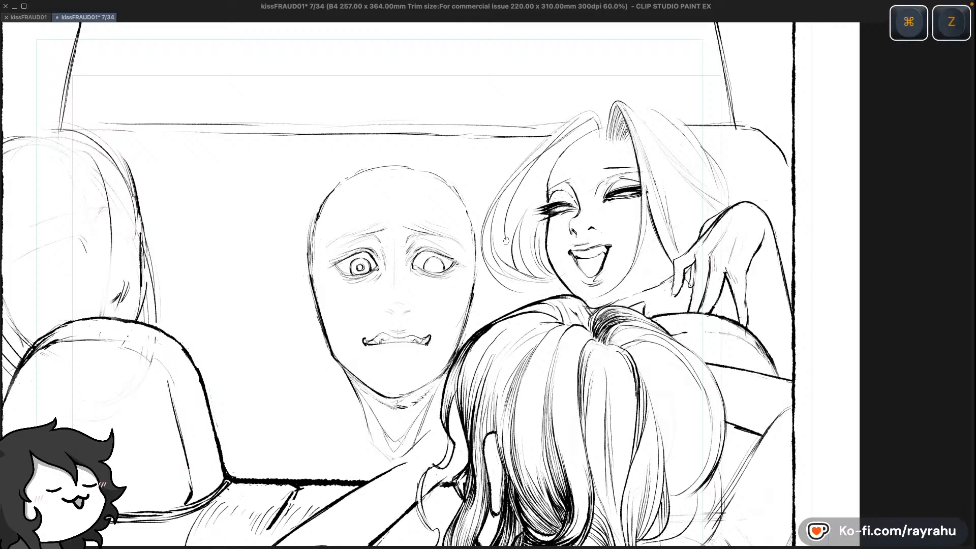
{"action": "key", "text": "super+z"}
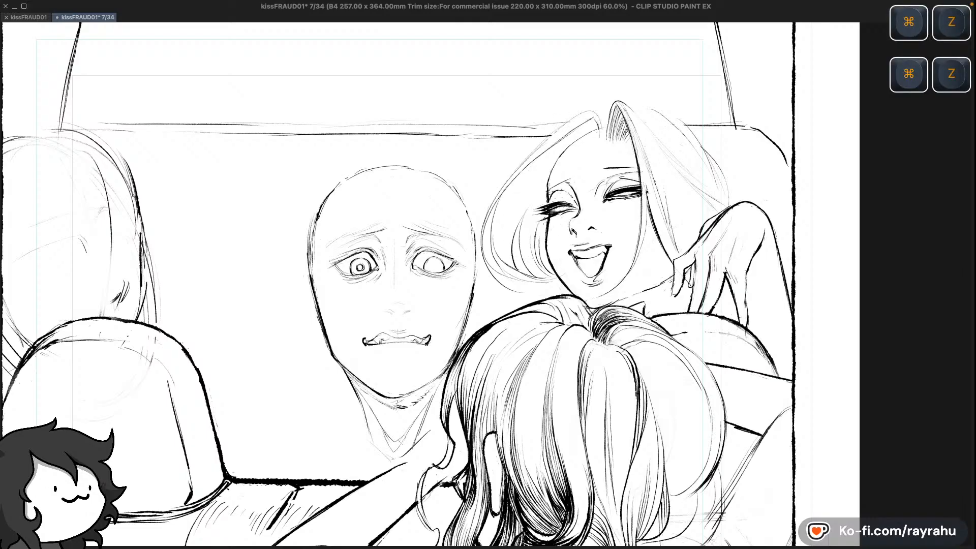
Flip the canvas horizontally and retry the outer contour of the laughing woman's hair, undoing rejected strokes
{"action": "key", "text": "shift+minus"}
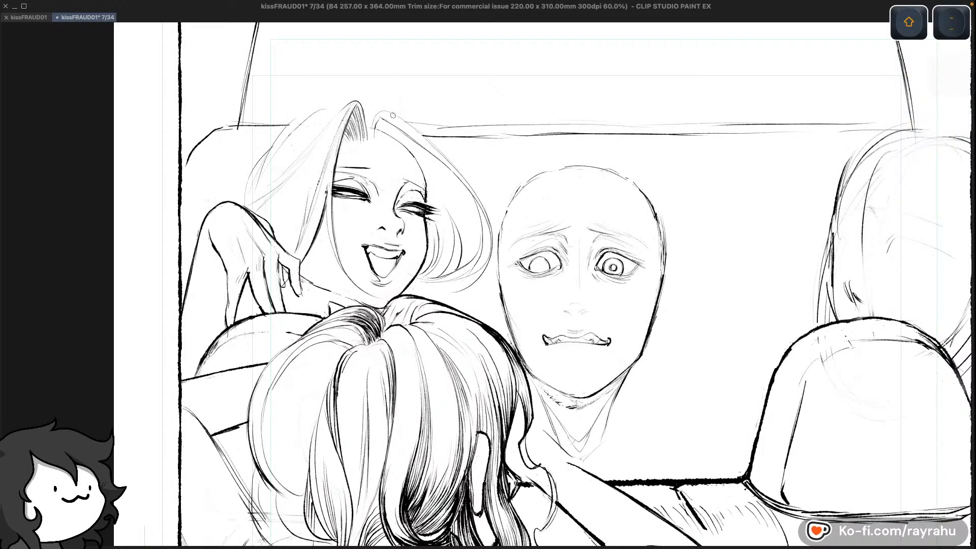
{"action": "key", "text": "super+z"}
{"action": "key", "text": "super+z"}
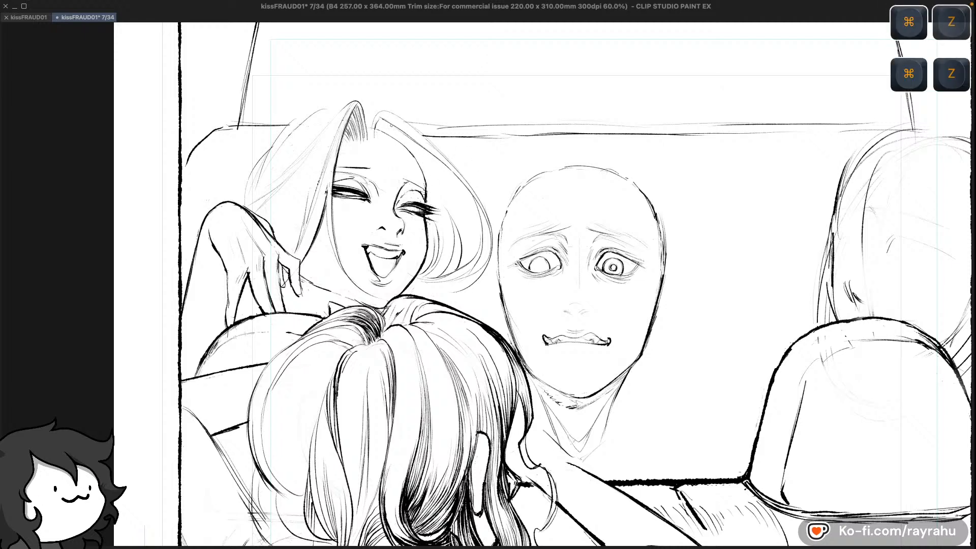
{"action": "key", "text": "super+z"}
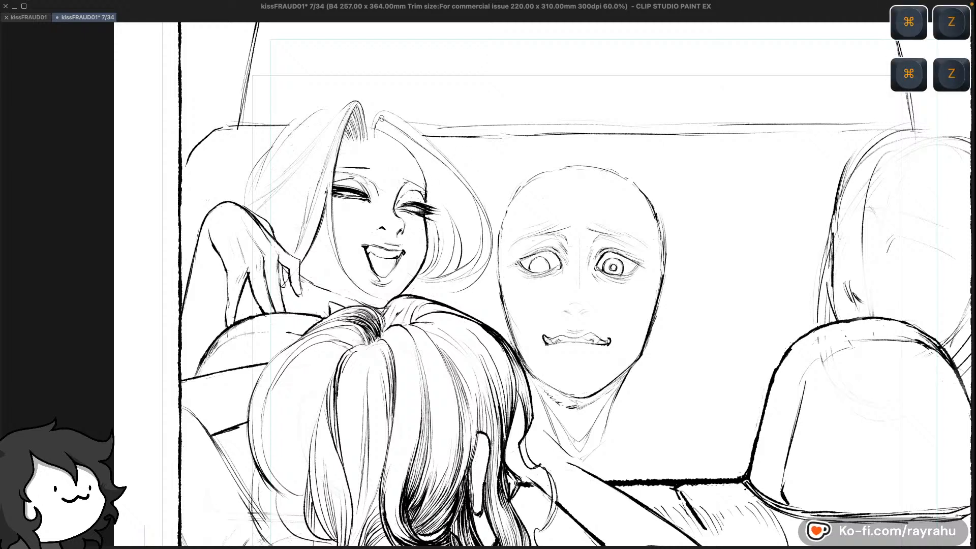
{"action": "key", "text": "super+z"}
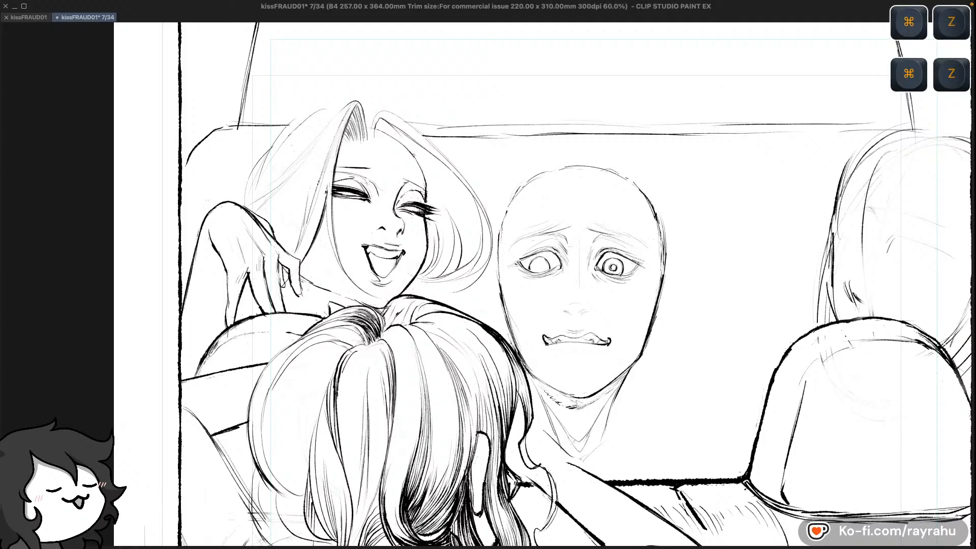
{"action": "key", "text": "super+z"}
{"action": "key", "text": "super+z"}
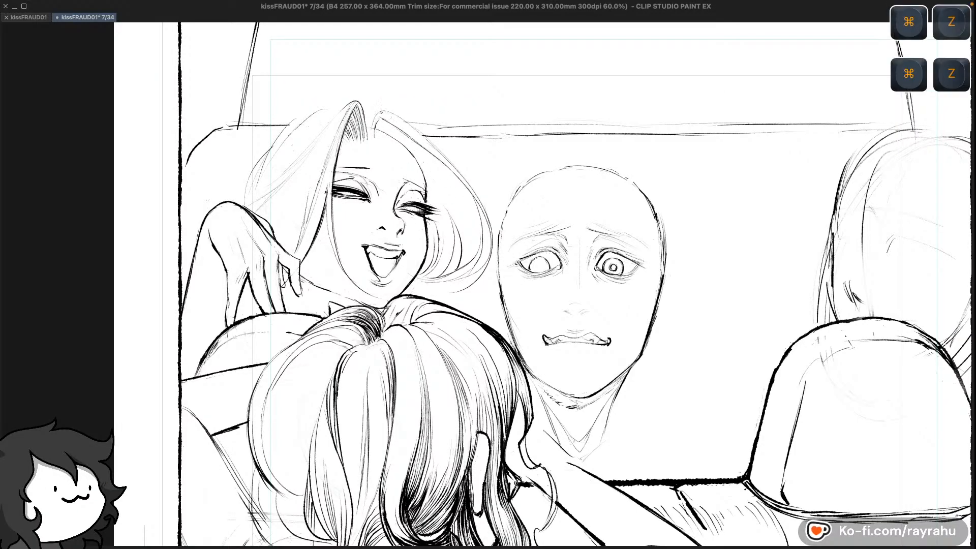
{"action": "key", "text": "super+z"}
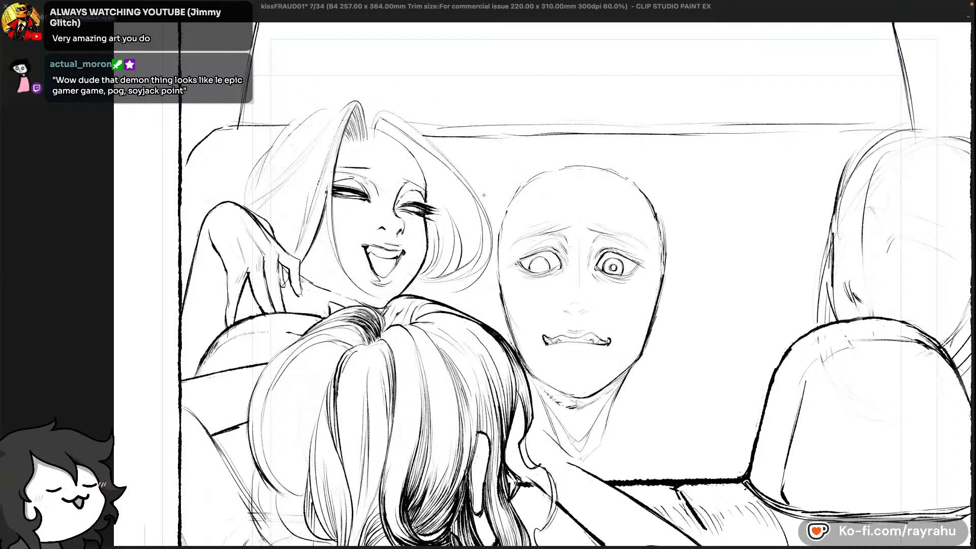
Save the comic page and flip the canvas back to its original orientation
{"action": "key", "text": "super+s"}
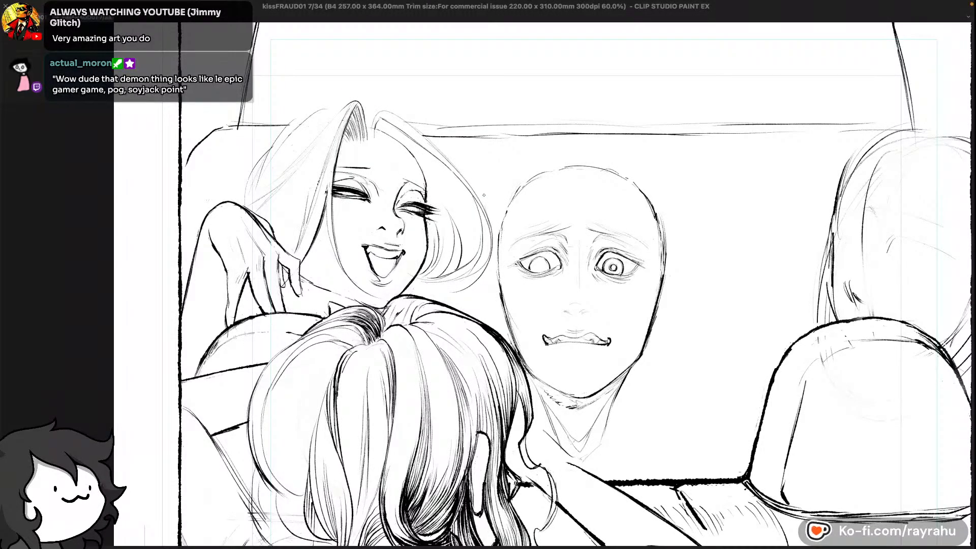
{"action": "key", "text": "shift+minus"}
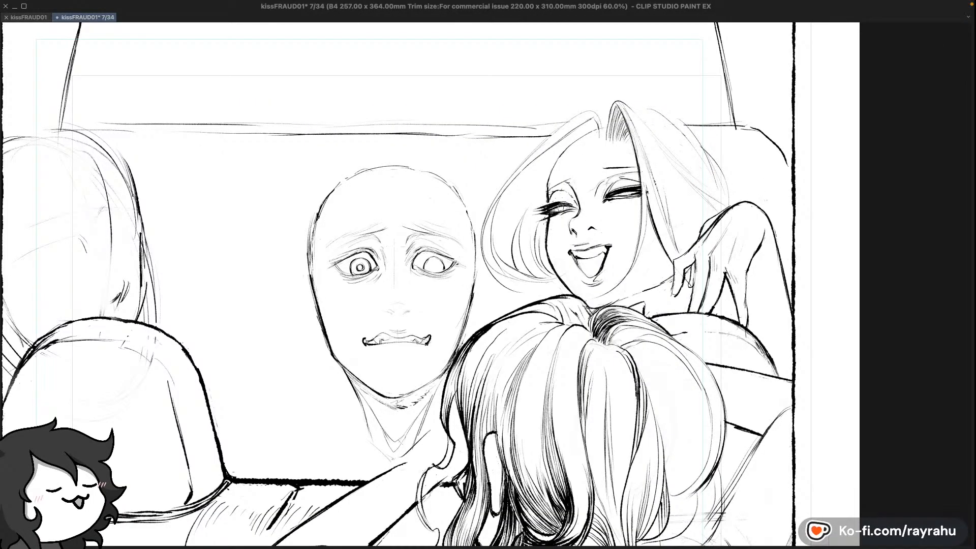
Try a loose strand from the parting down across the laughing woman's forehead to her eye, and undo it
{"action": "key", "text": "c"}
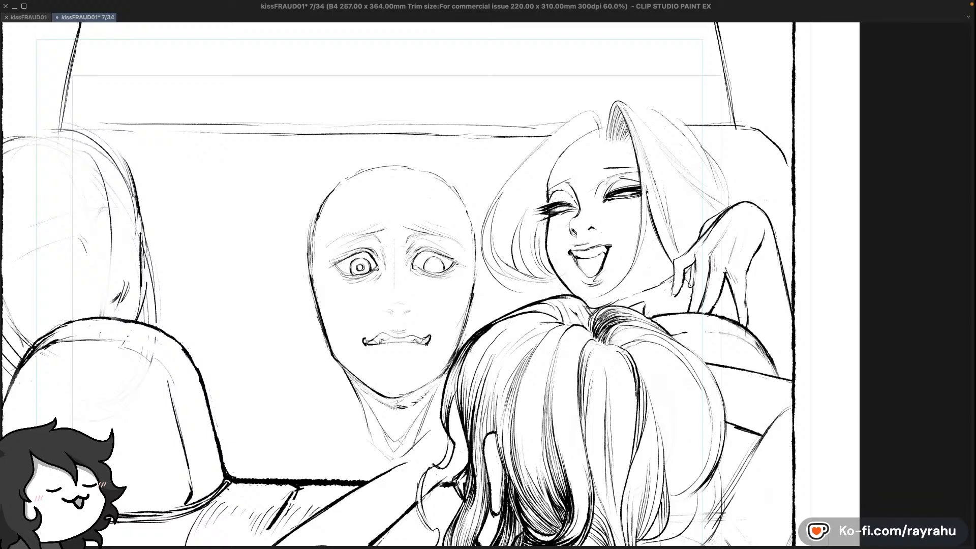
{"action": "key", "text": "c"}
{"action": "left_click_drag", "start_coordinate": [596, 116], "coordinate": [570, 188]}
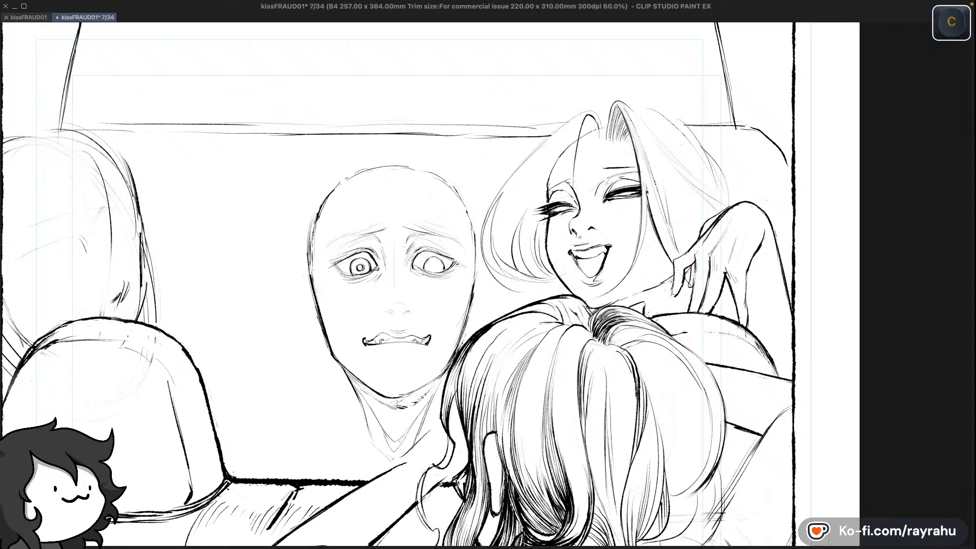
{"action": "key", "text": "super+z"}
{"action": "key", "text": "super+z"}
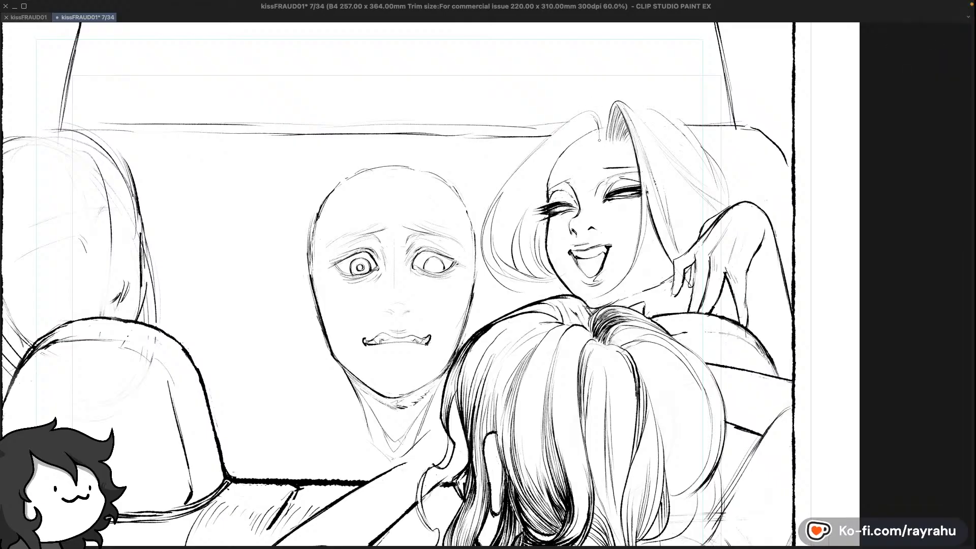
Refine the small curled lock at the laughing woman's parting, undoing rejected strokes
{"action": "key", "text": "super+z"}
{"action": "key", "text": "super+z"}
{"action": "key", "text": "super+z"}
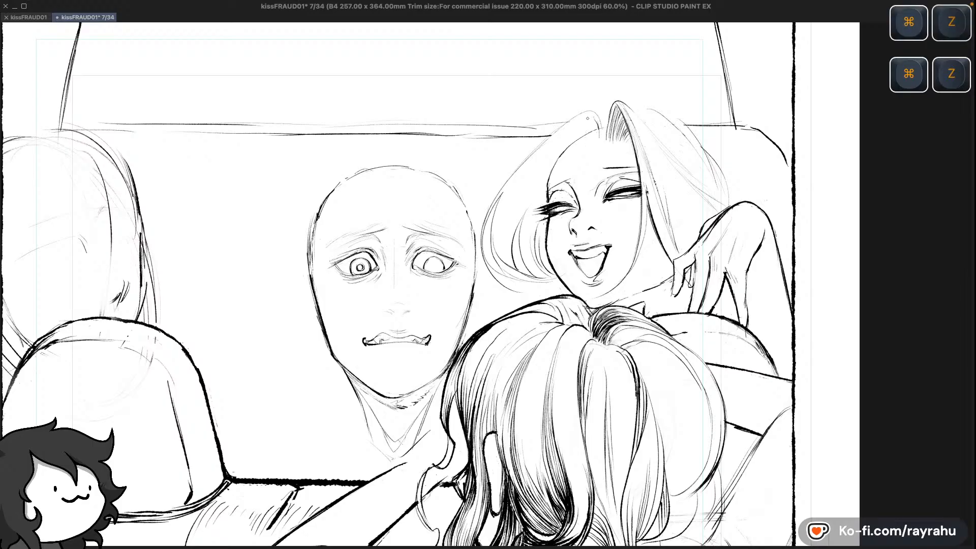
{"action": "key", "text": "super+z"}
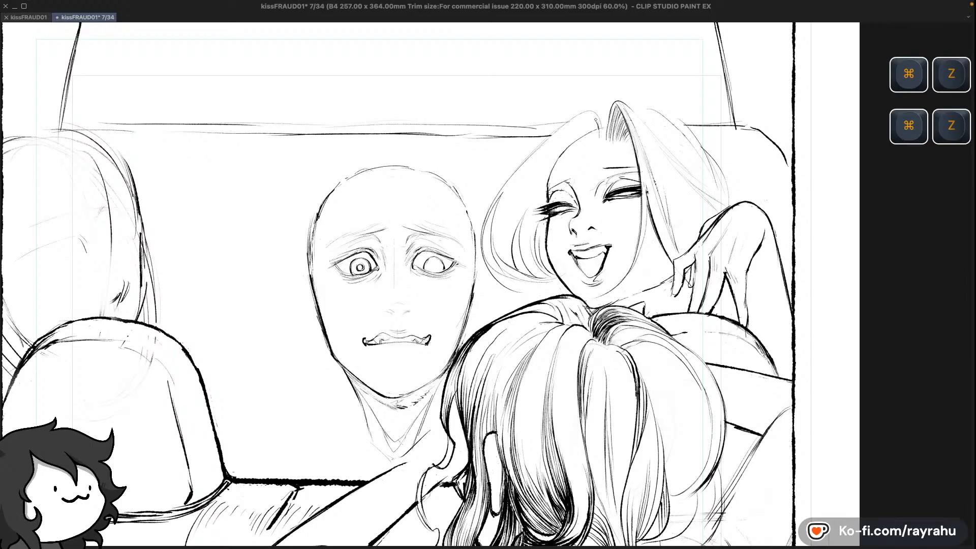
{"action": "key", "text": "super+z"}
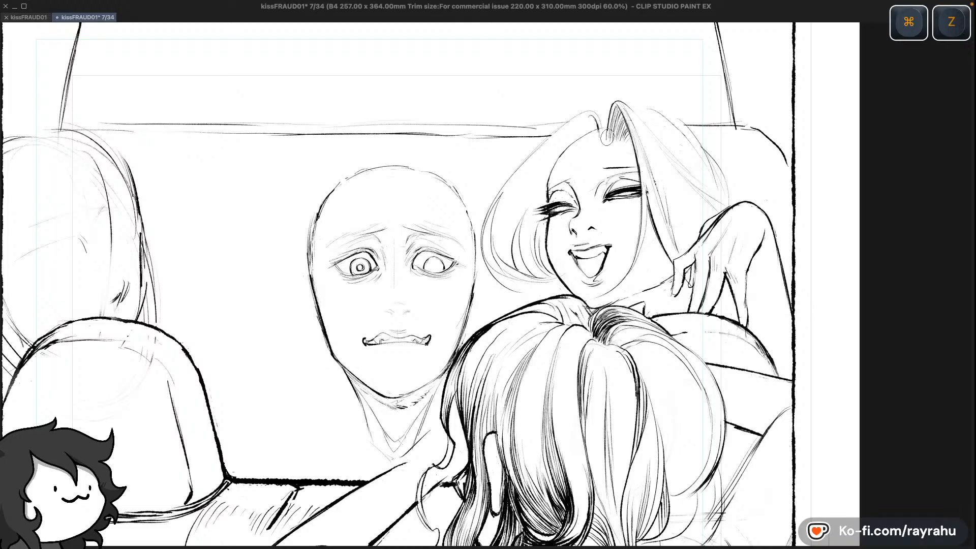
{"action": "key", "text": "super+z"}
{"action": "key", "text": "super+z"}
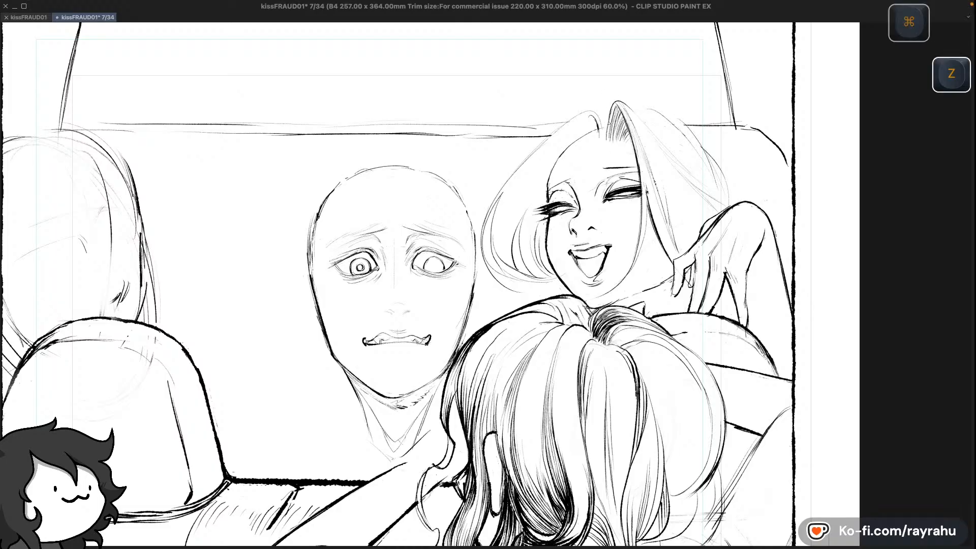
Draw a thin loose strand from the laughing woman's parting down between her eyes, undoing rejected versions and erasing where needed
{"action": "key", "text": "c"}
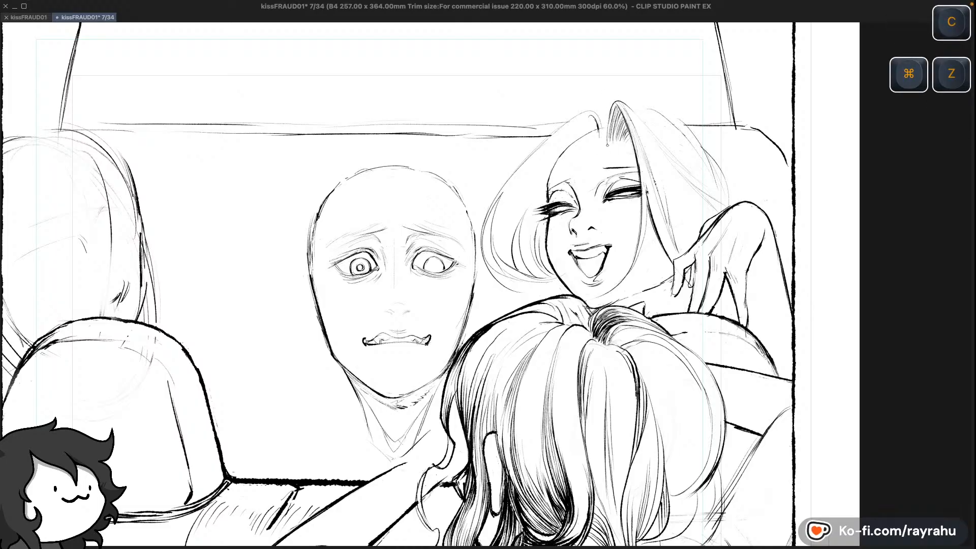
{"action": "key", "text": "super+z"}
{"action": "key", "text": "c"}
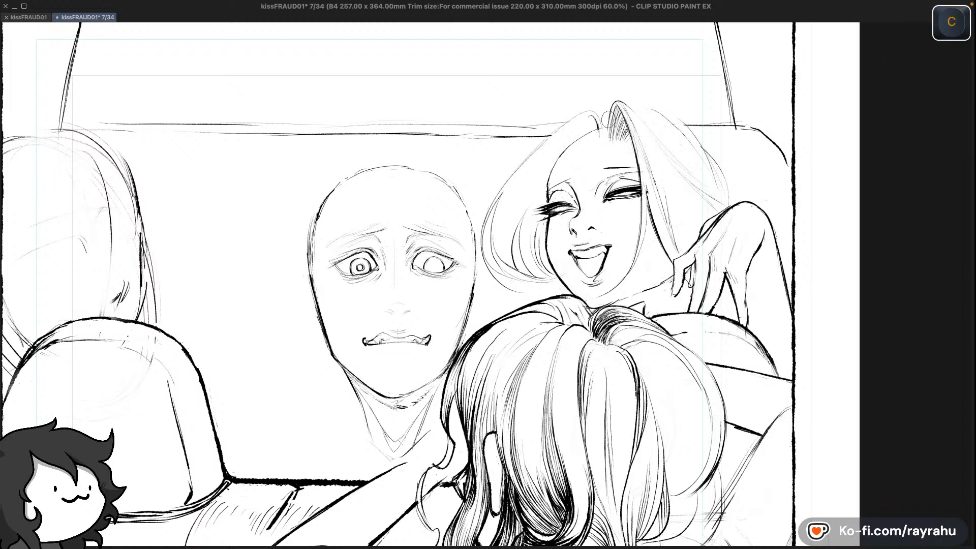
{"action": "key", "text": "c"}
{"action": "left_click_drag", "start_coordinate": [604, 109], "coordinate": [603, 151]}
{"action": "key", "text": "super+z"}
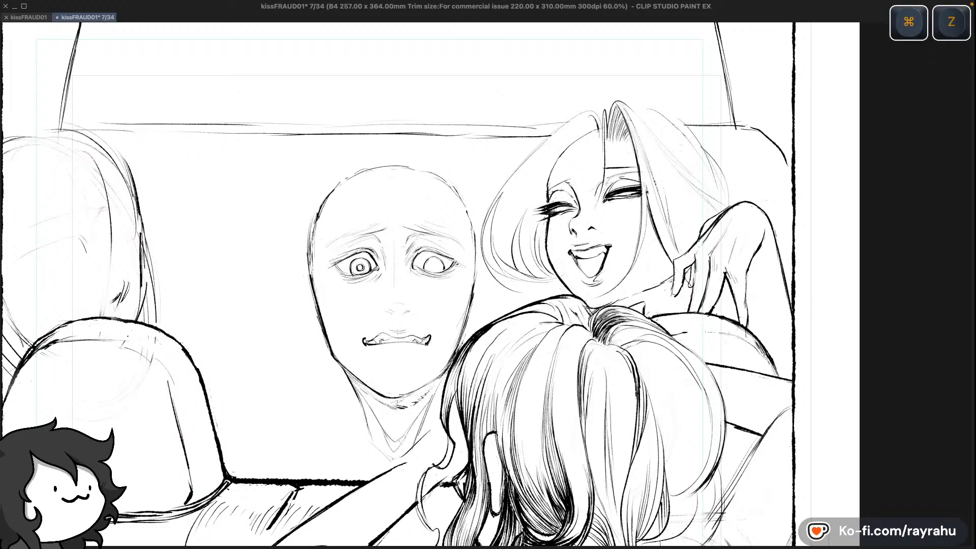
{"action": "key", "text": "super+z"}
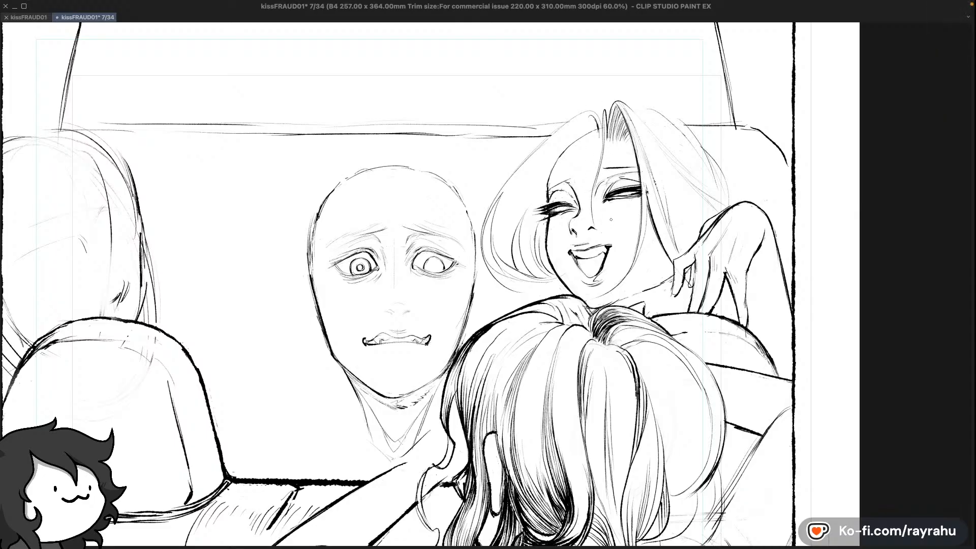
{"action": "key", "text": "super"}
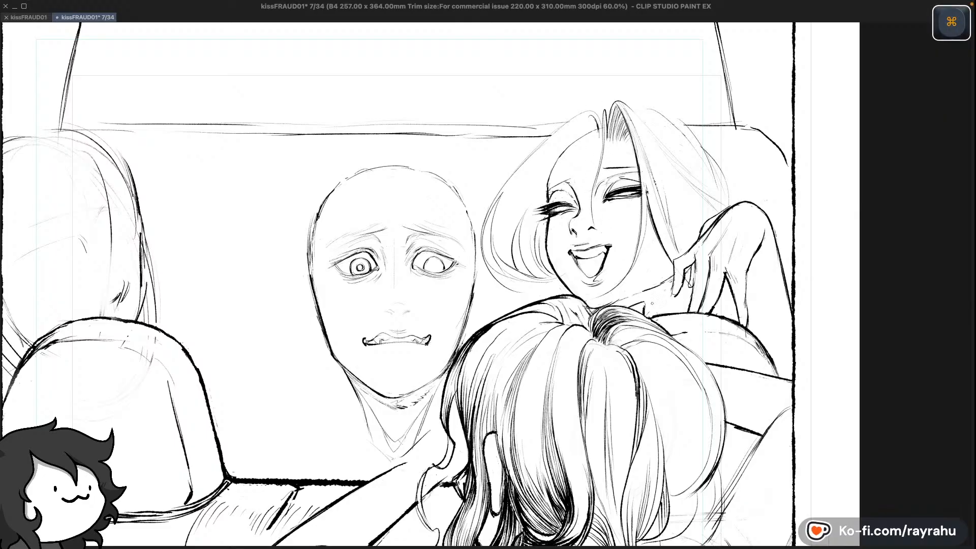
{"action": "key", "text": "super+z"}
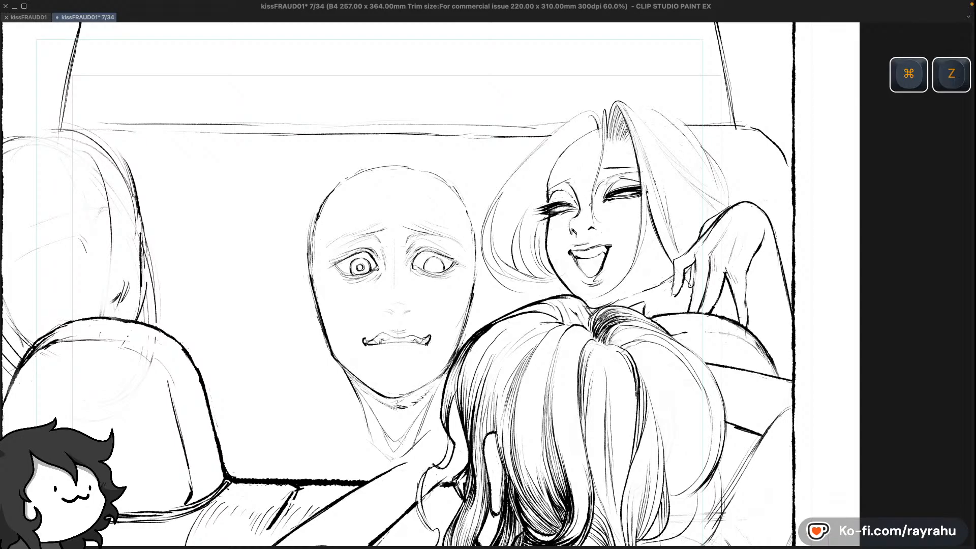
Draw a thin outer strand on the laughing woman's hair above her raised hand, undoing rejected strokes
{"action": "key", "text": "c"}
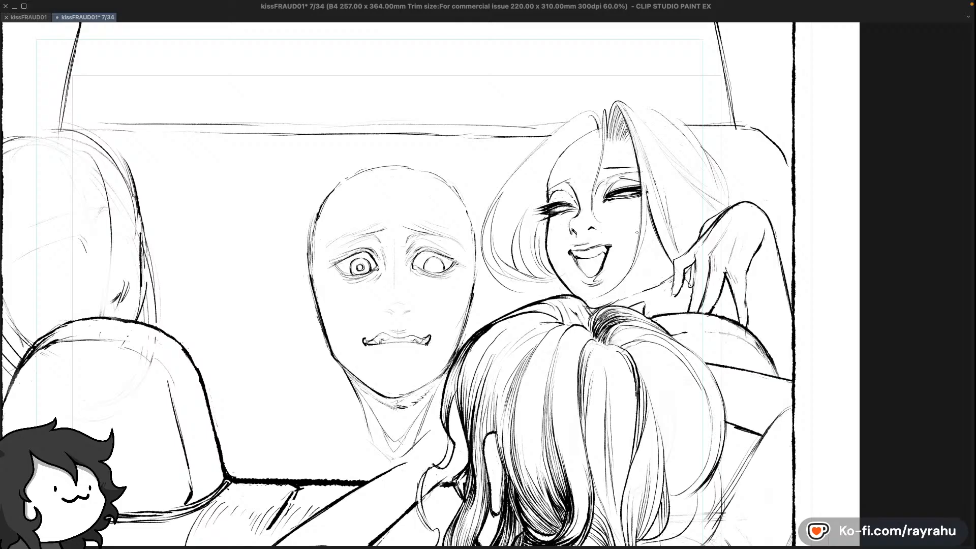
{"action": "key", "text": "c"}
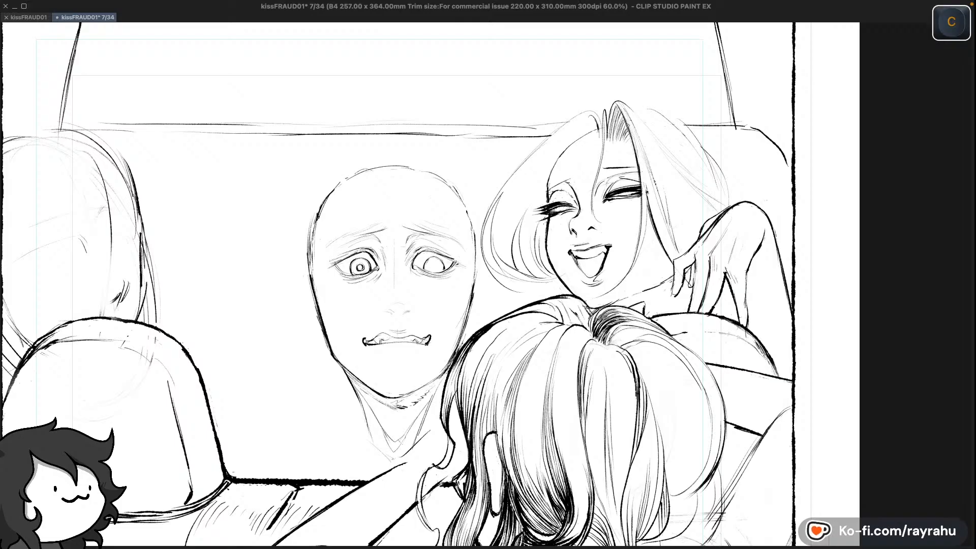
{"action": "key", "text": "super+z"}
{"action": "key", "text": "c"}
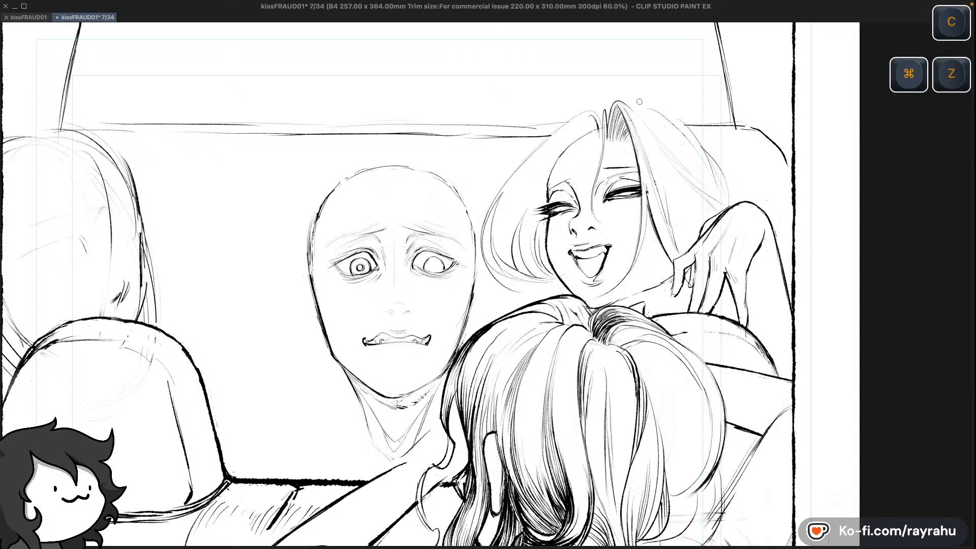
{"action": "key", "text": "super+z"}
{"action": "key", "text": "c"}
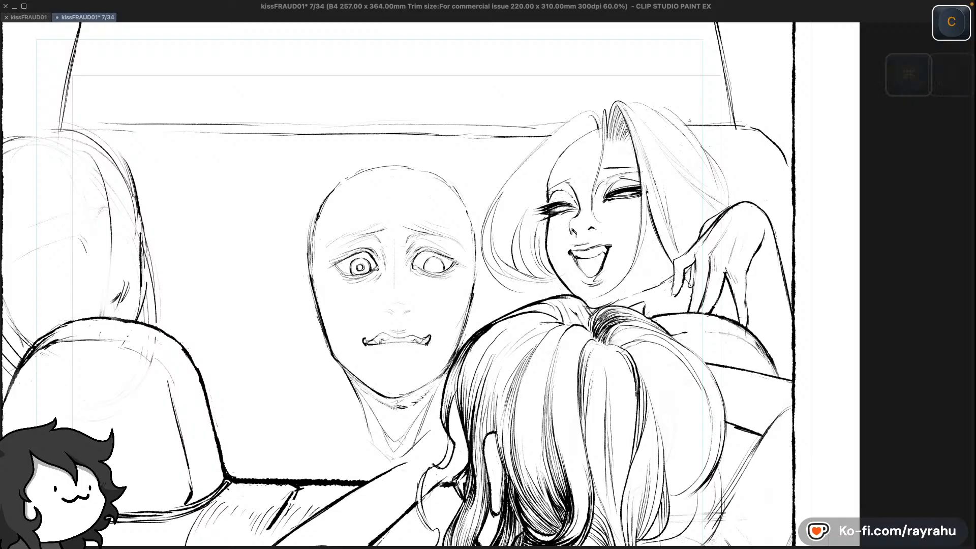
{"action": "key", "text": "super+z"}
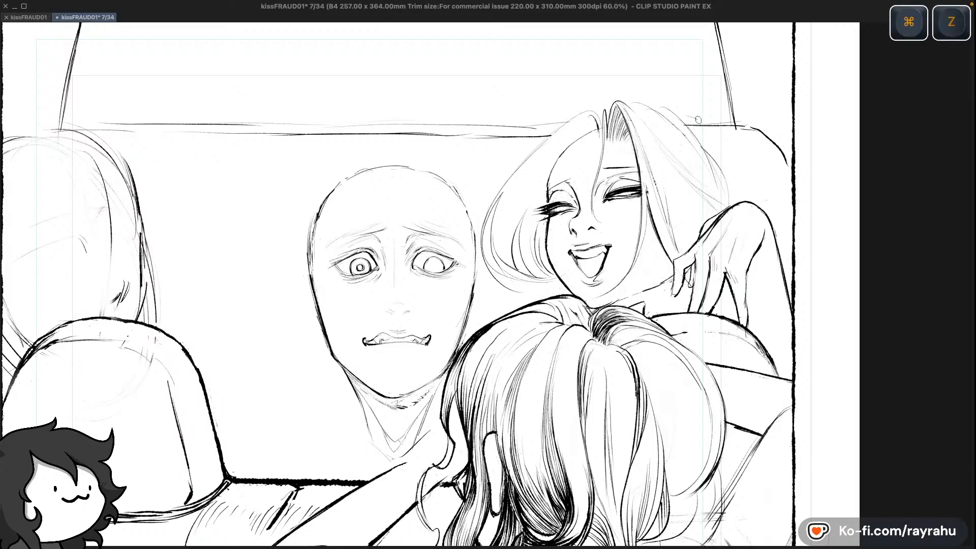
{"action": "left_click_drag", "start_coordinate": [701, 122], "coordinate": [728, 163]}
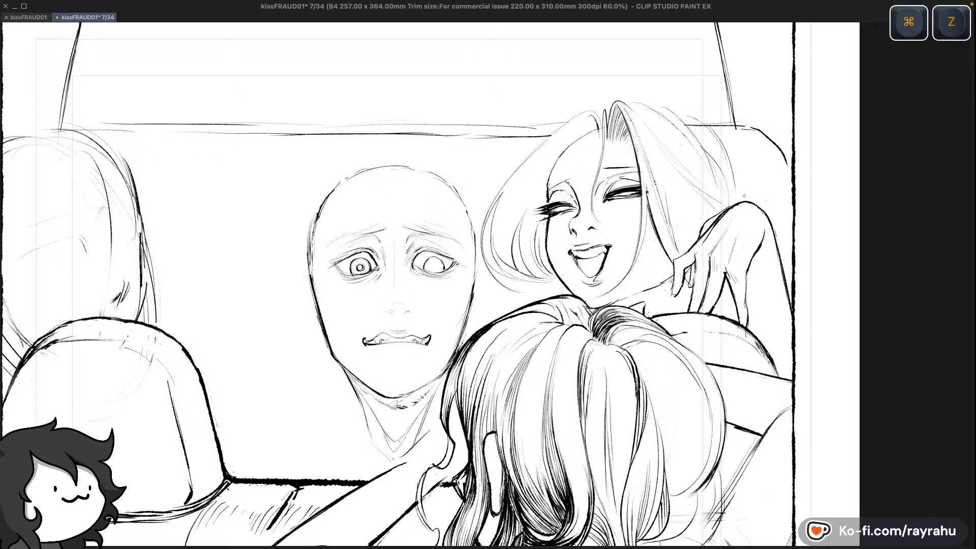
{"action": "key", "text": "super+z"}
{"action": "key", "text": "super+z"}
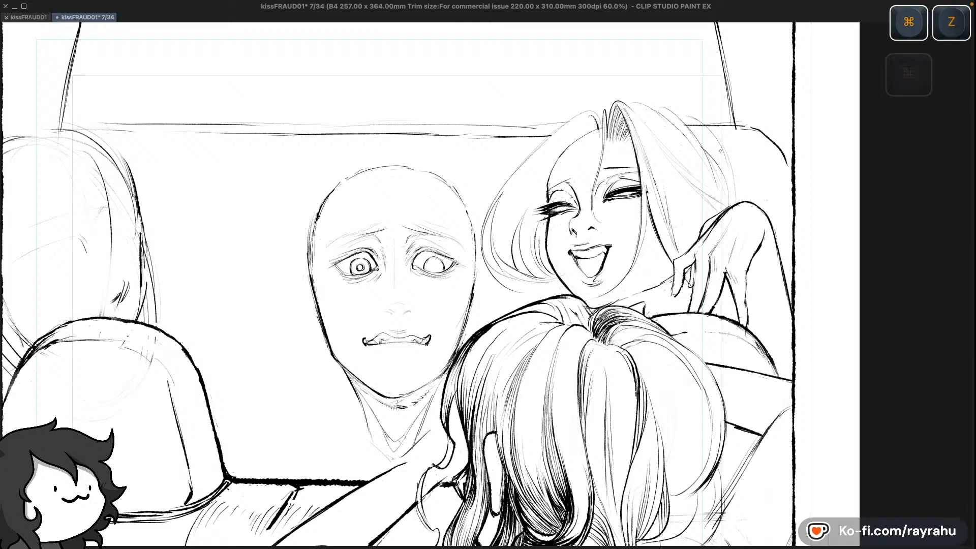
{"action": "key", "text": "c"}
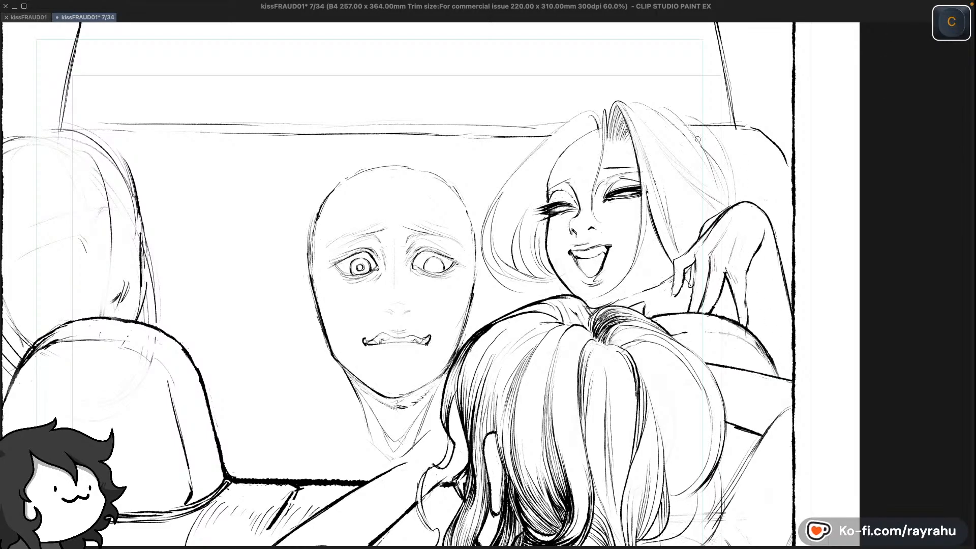
{"action": "key", "text": "super+z"}
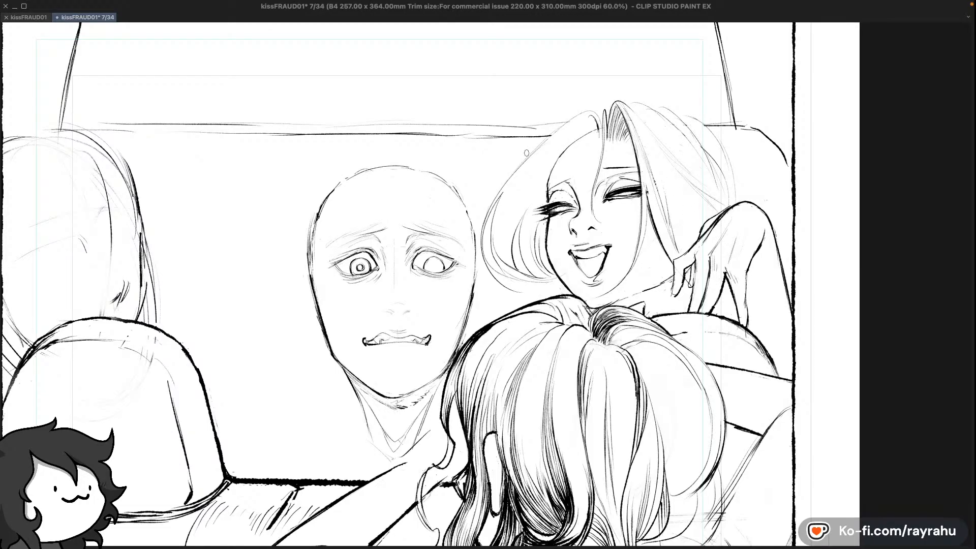
Flip the canvas horizontally and add another fine strand outside the hair above her raised hand, undoing rejected crown and strand strokes
{"action": "key", "text": "c"}
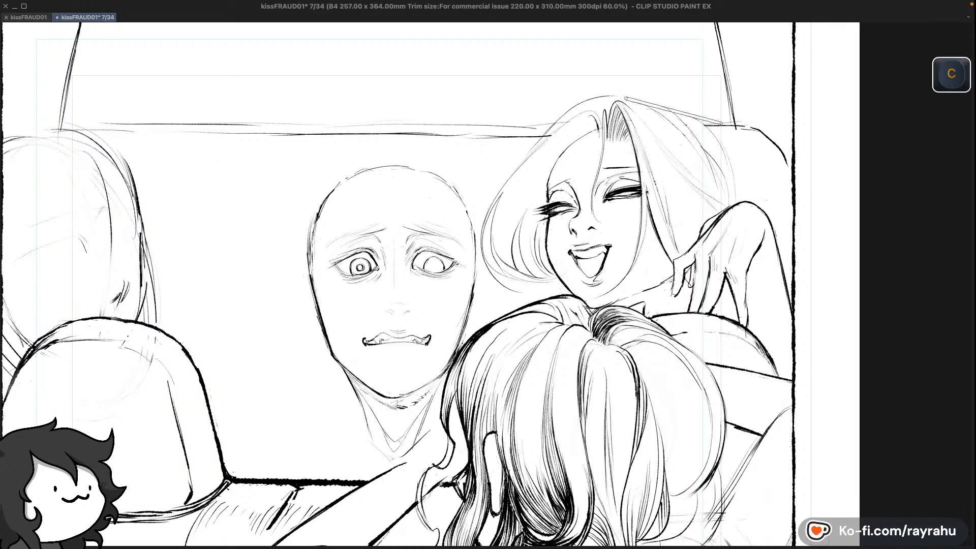
{"action": "key", "text": "h"}
{"action": "key", "text": "super+z"}
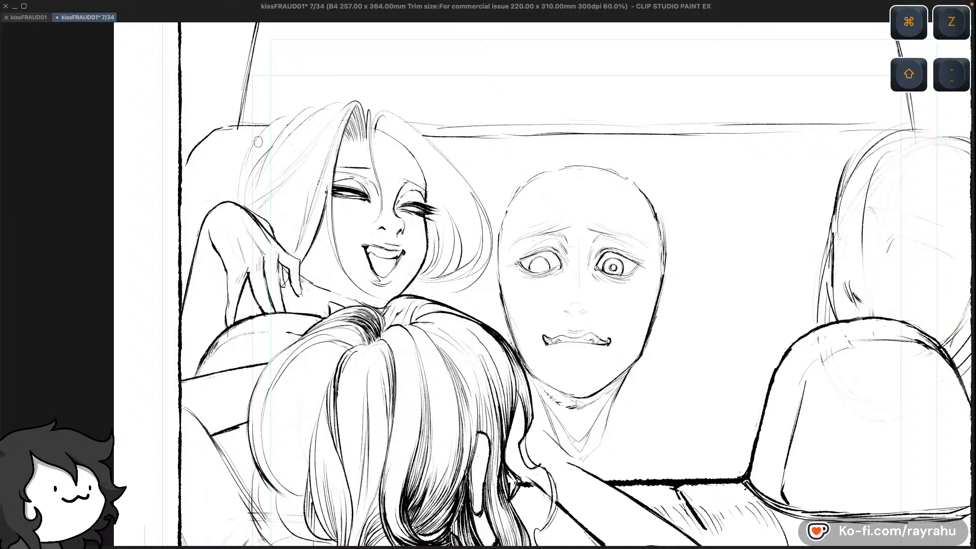
{"action": "left_click_drag", "start_coordinate": [245, 142], "coordinate": [230, 186]}
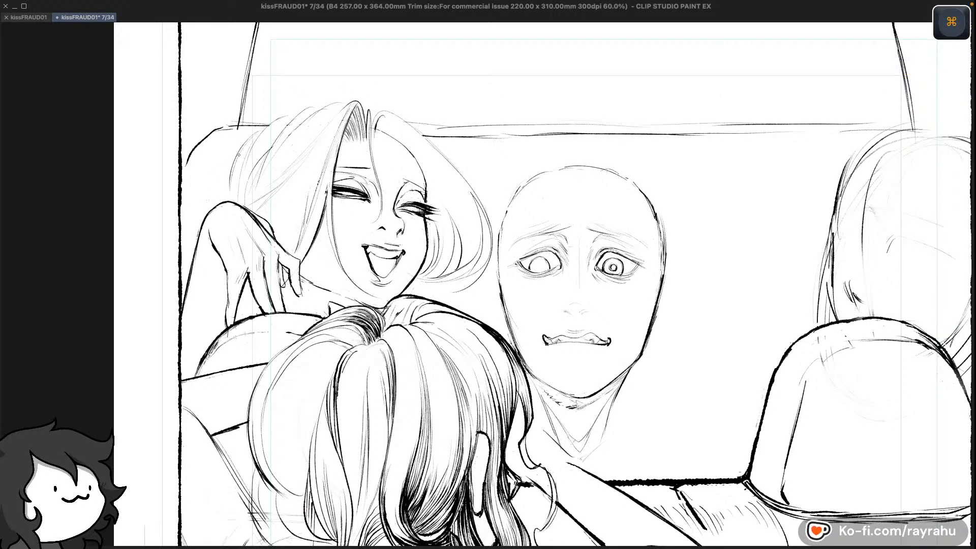
{"action": "key", "text": "super+z"}
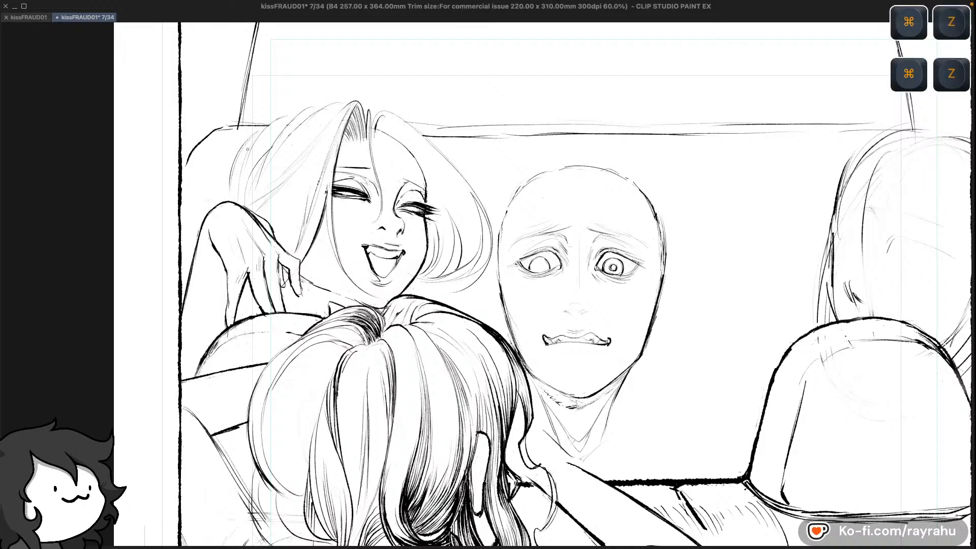
{"action": "key", "text": "super+z"}
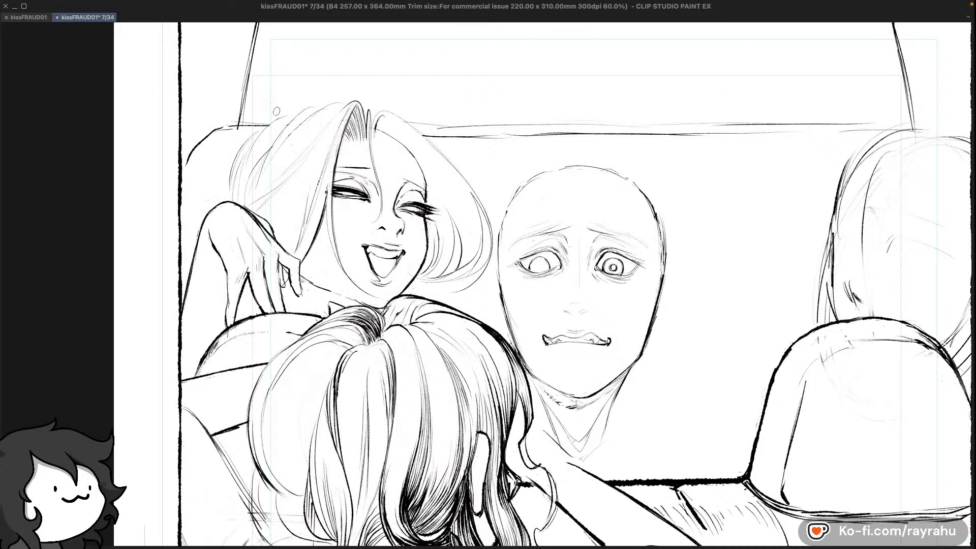
Erase the seat line crossing the laughing woman's outer hair, undo rejected strokes, and flip the canvas back to its original orientation
{"action": "key", "text": "c"}
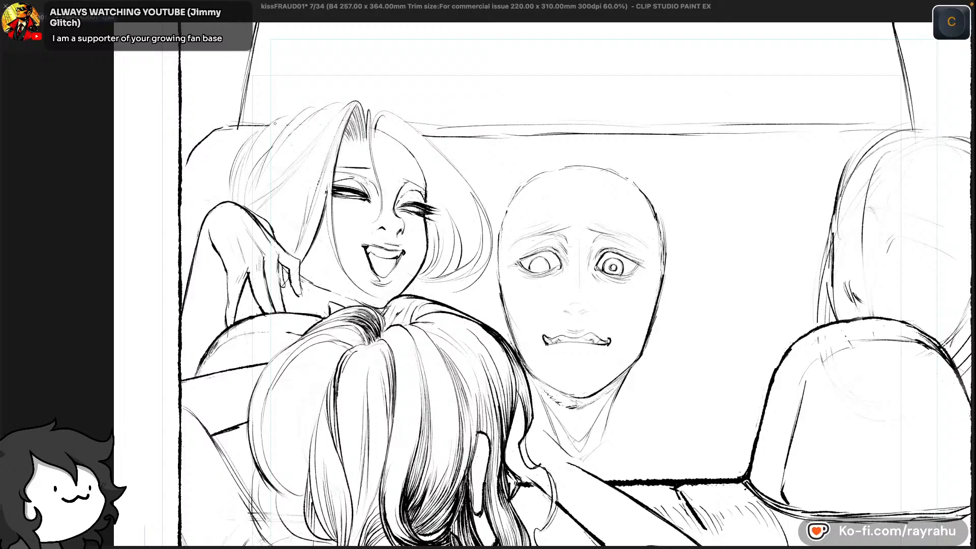
{"action": "key", "text": "super+z"}
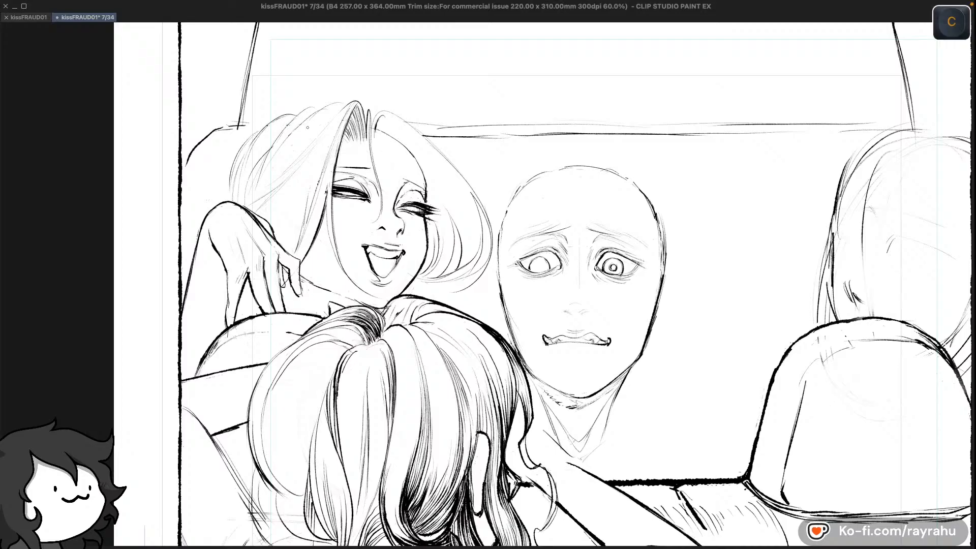
{"action": "key", "text": "super+z"}
{"action": "key", "text": "super+z"}
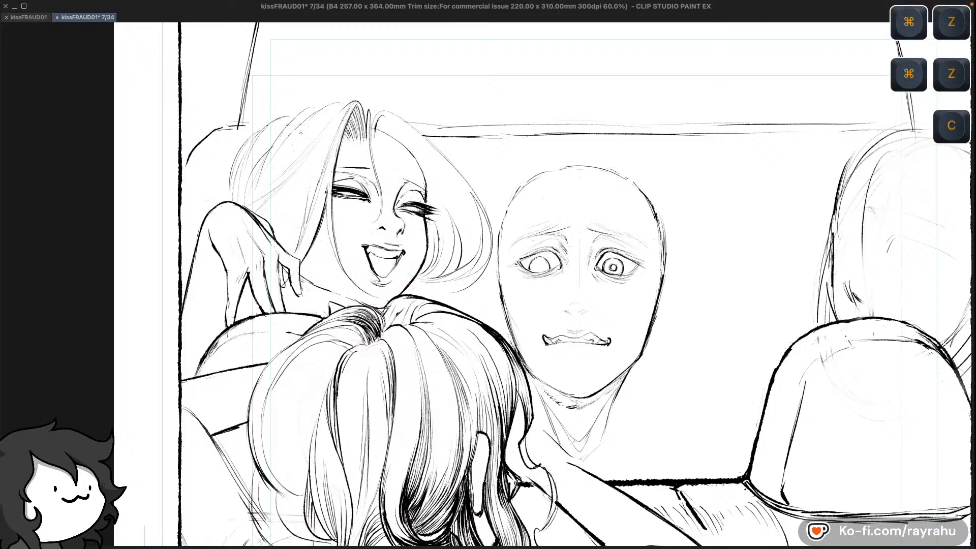
{"action": "key", "text": "super+z"}
{"action": "key", "text": "super+z"}
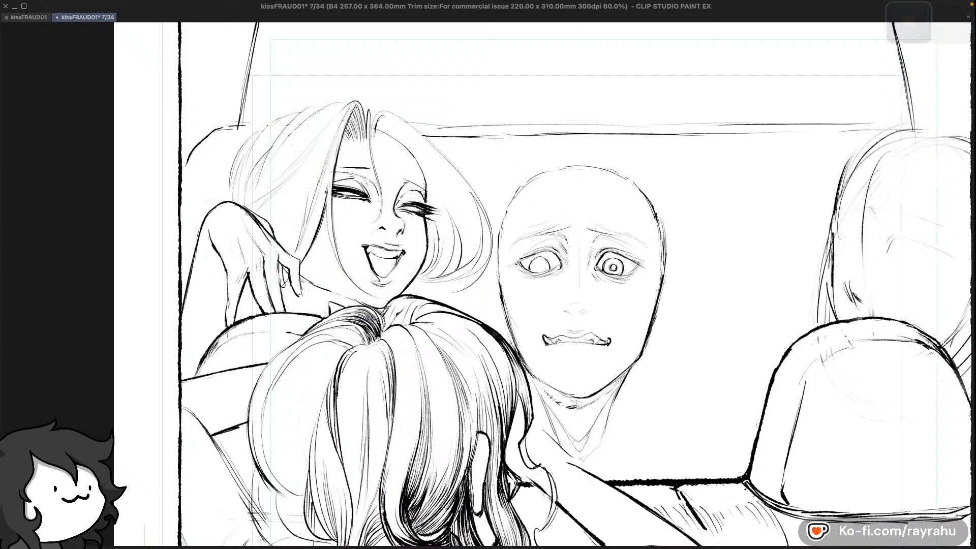
{"action": "key", "text": "shift+super+h"}
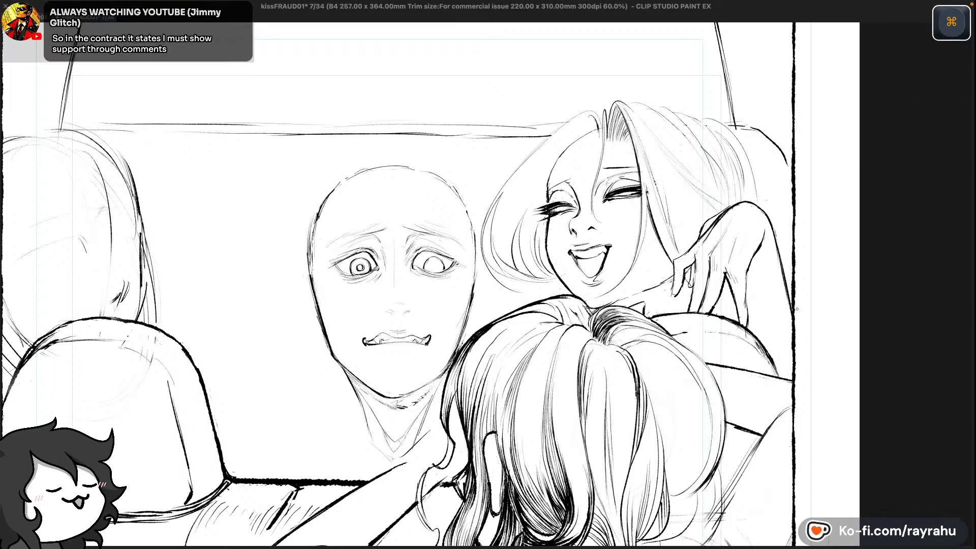
Try wider strands flaring from the laughing woman's crown toward her raised hand, undoing each version
{"action": "key", "text": "super+z"}
{"action": "key", "text": "super+z"}
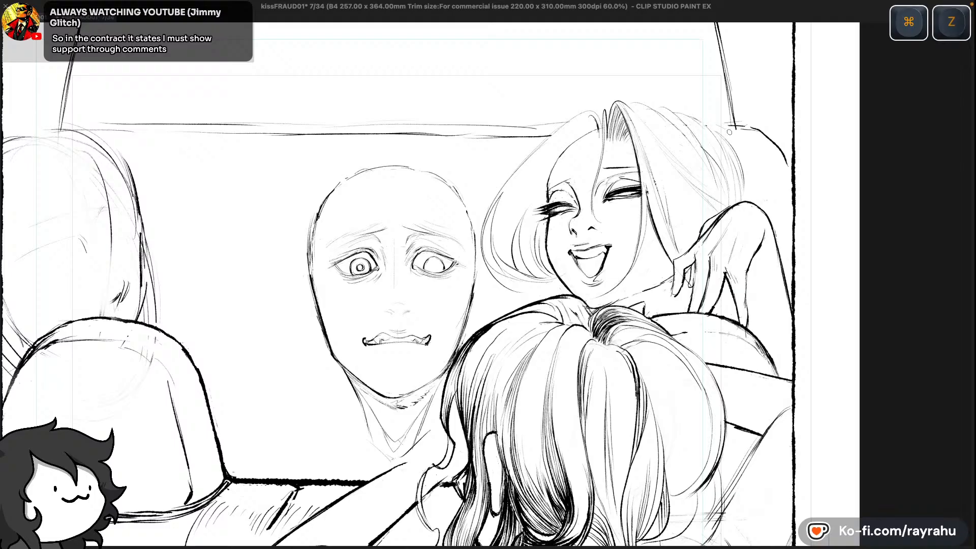
{"action": "key", "text": "super+z"}
{"action": "key", "text": "super+z"}
{"action": "key", "text": "super+z"}
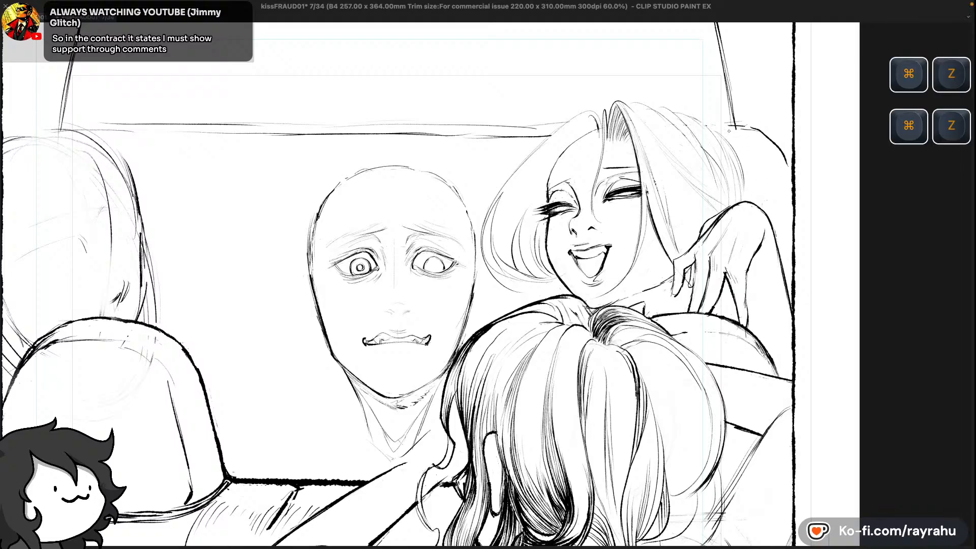
{"action": "key", "text": "super+z"}
{"action": "mouse_move", "coordinate": [704, 118]}
{"action": "left_mouse_down"}
{"action": "mouse_move", "coordinate": [740, 142]}
{"action": "mouse_move", "coordinate": [764, 193]}
{"action": "left_mouse_up"}
{"action": "key", "text": "super+z"}
{"action": "key", "text": "super+z"}
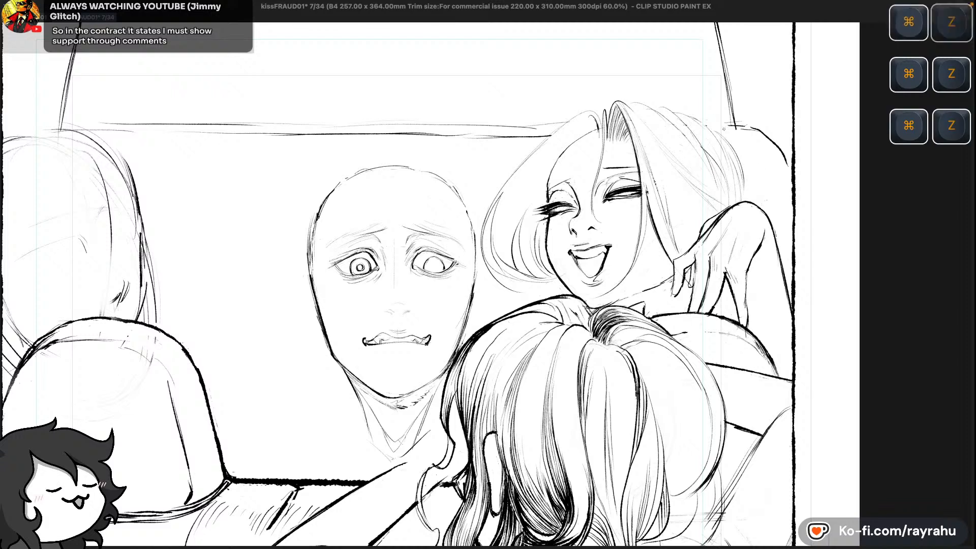
Draw thin outermost strands sweeping from the laughing woman's crown down to her raised hand, undoing rejected strokes
{"action": "left_click_drag", "start_coordinate": [750, 158], "coordinate": [761, 222]}
{"action": "key", "text": "super+z"}
{"action": "left_click_drag", "start_coordinate": [706, 120], "coordinate": [767, 212]}
{"action": "key", "text": "super+z"}
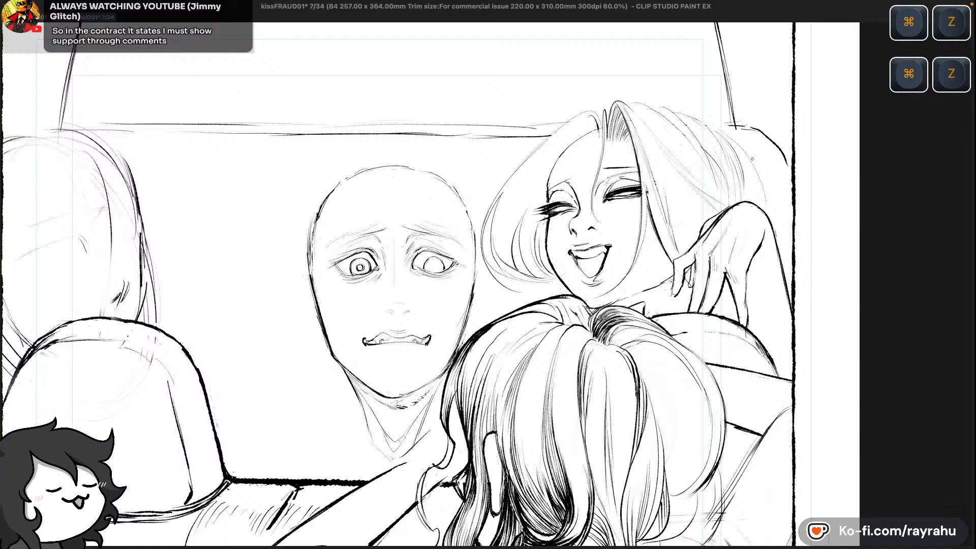
{"action": "left_click_drag", "start_coordinate": [752, 152], "coordinate": [762, 213]}
{"action": "key", "text": "super+z"}
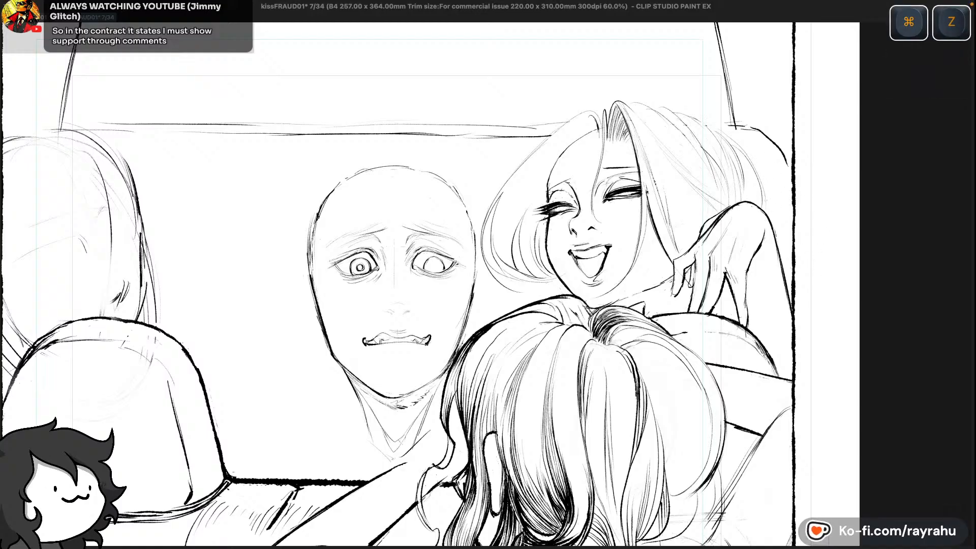
Shape a pointed loose lock from the parting down the laughing woman's forehead toward her eye, redrawing rejected strokes
{"action": "key", "text": "c"}
{"action": "left_click_drag", "start_coordinate": [588, 122], "coordinate": [589, 121]}
{"action": "key", "text": "super+z"}
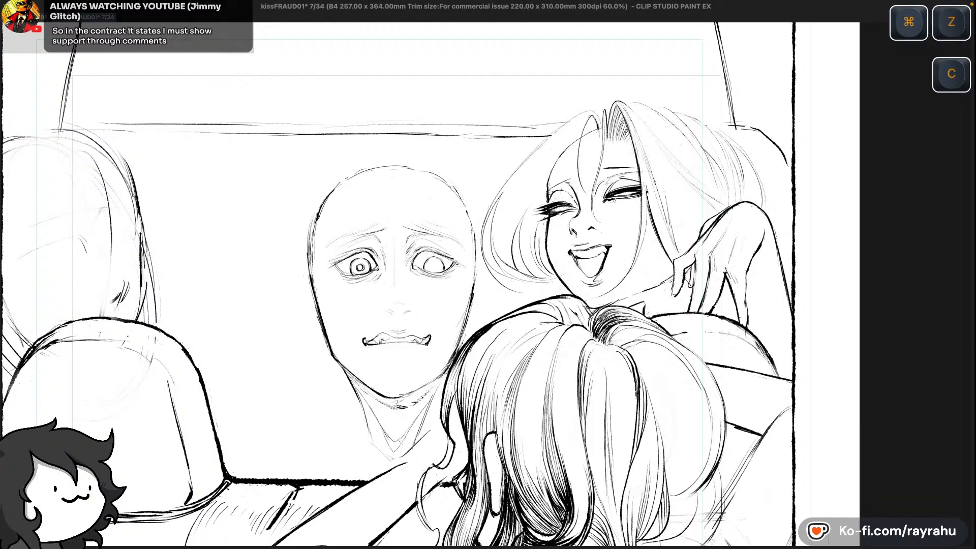
{"action": "left_click_drag", "start_coordinate": [586, 124], "coordinate": [574, 169]}
{"action": "key", "text": "super+z"}
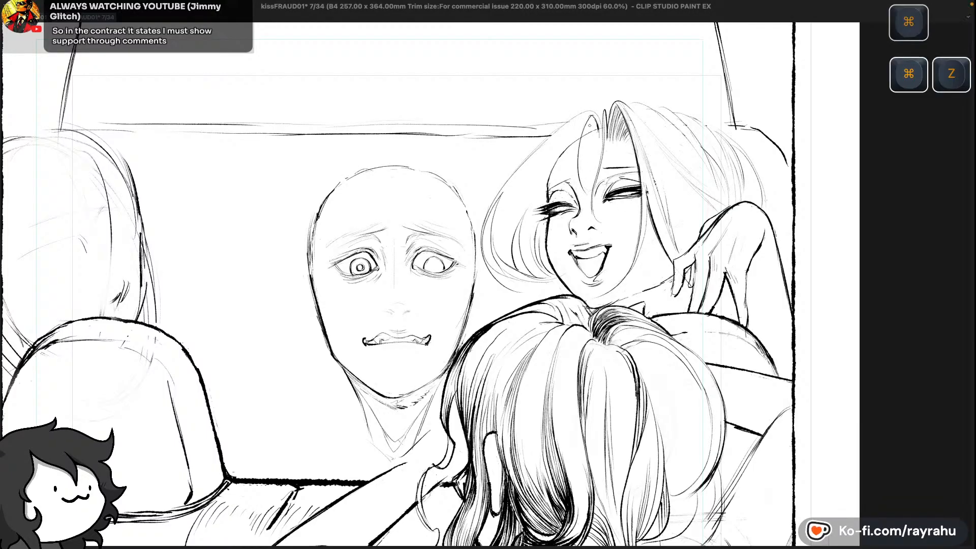
{"action": "left_click_drag", "start_coordinate": [589, 117], "coordinate": [578, 187]}
{"action": "key", "text": "super+z"}
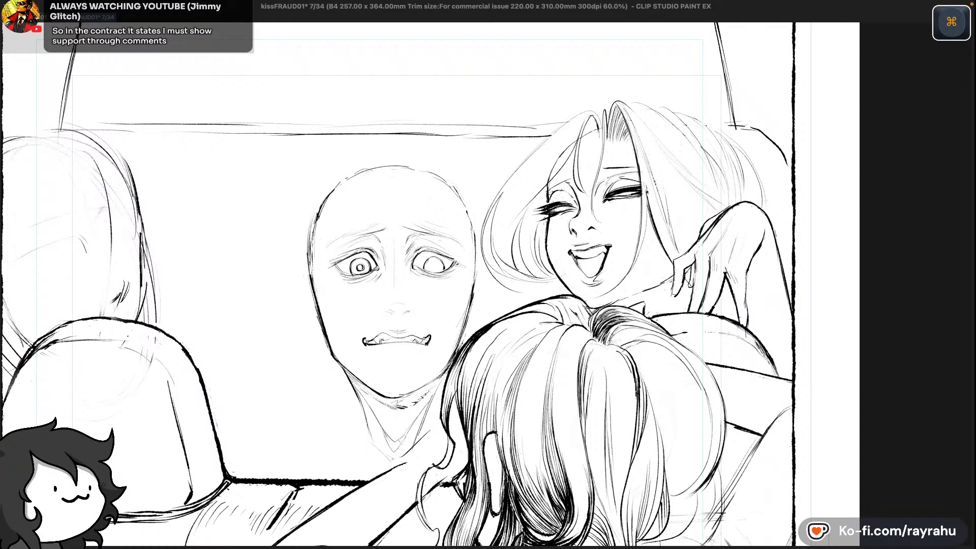
Try extra fine strokes in the laughing woman's hair on the side facing the bald figure, undoing them
{"action": "key", "text": "super+z"}
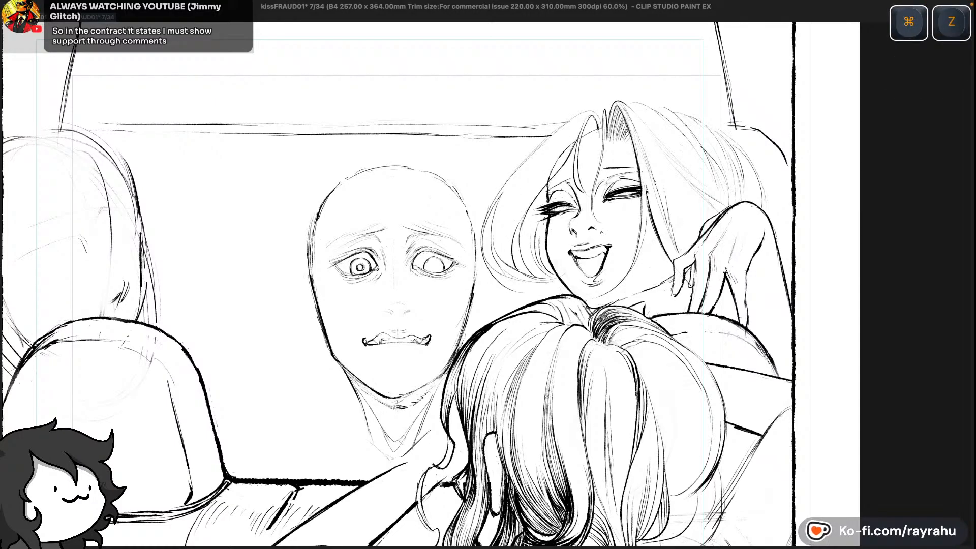
{"action": "key", "text": "super+z"}
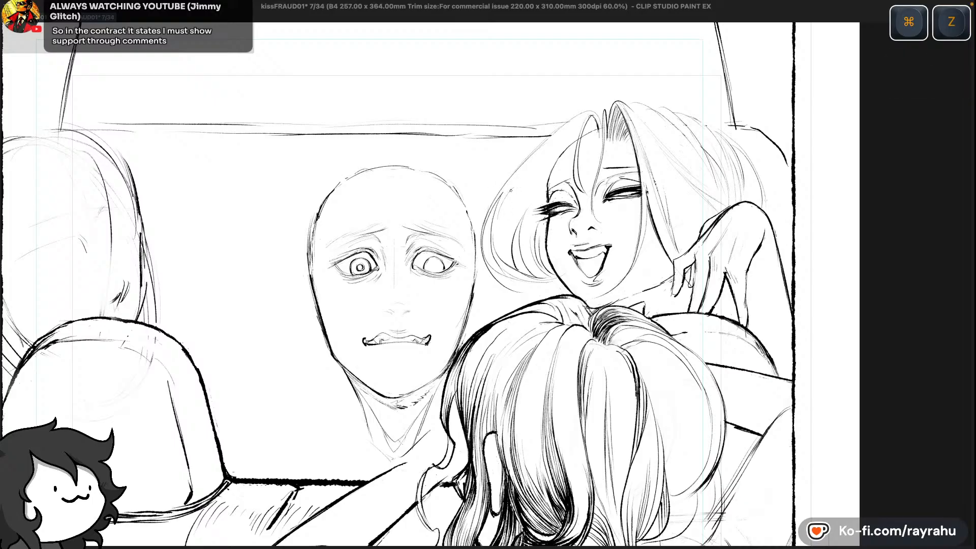
{"action": "key", "text": "super+z"}
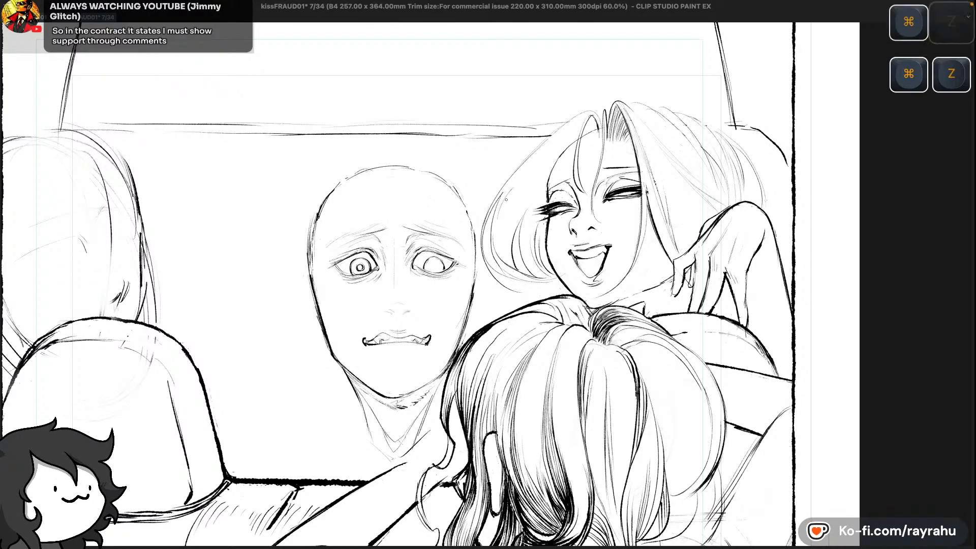
{"action": "key", "text": "super+z"}
{"action": "key", "text": "super+z"}
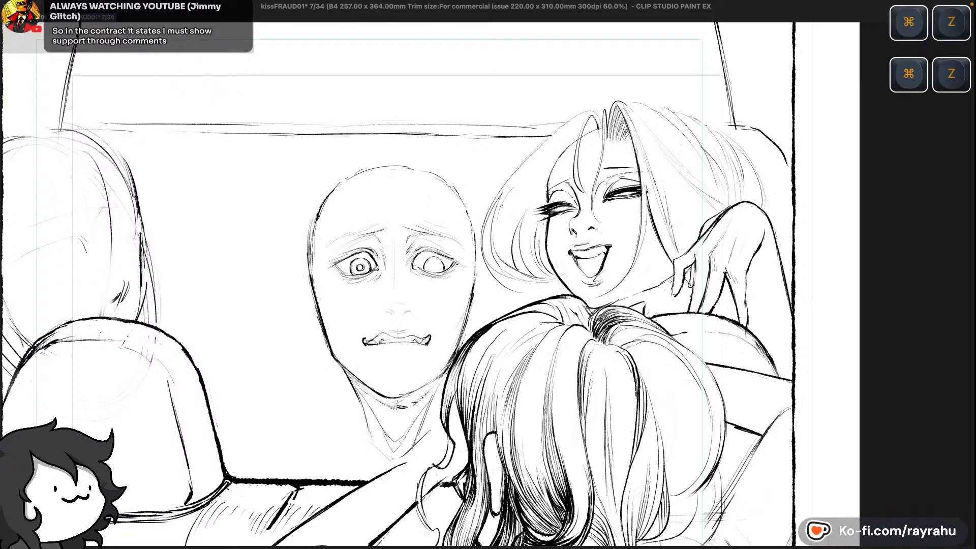
{"action": "key", "text": "super+z"}
{"action": "key", "text": "super+z"}
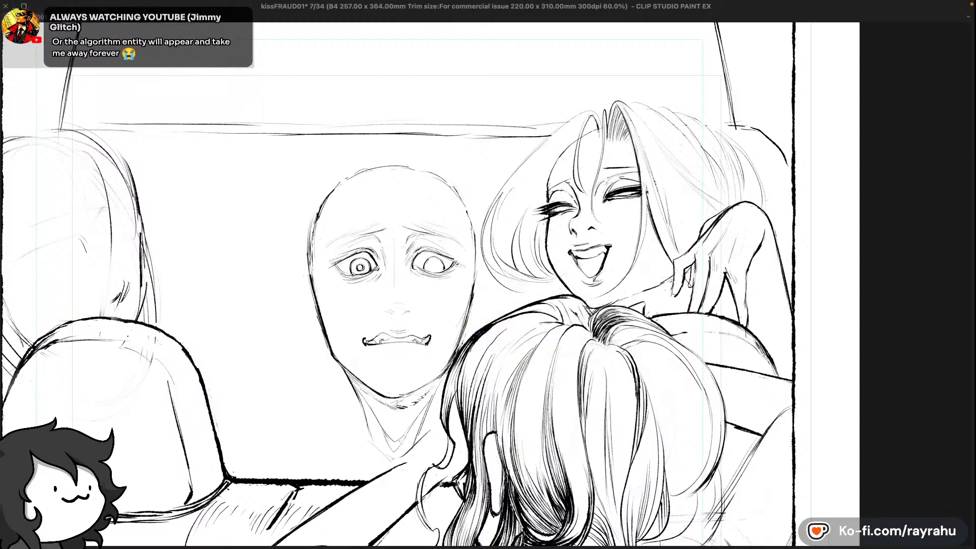
Check the whole car-interior panel at 50% zoom with the canvas flipped horizontally
{"action": "key", "text": "space"}
{"action": "left_click_drag", "start_coordinate": [432, 285], "coordinate": [458, 225]}
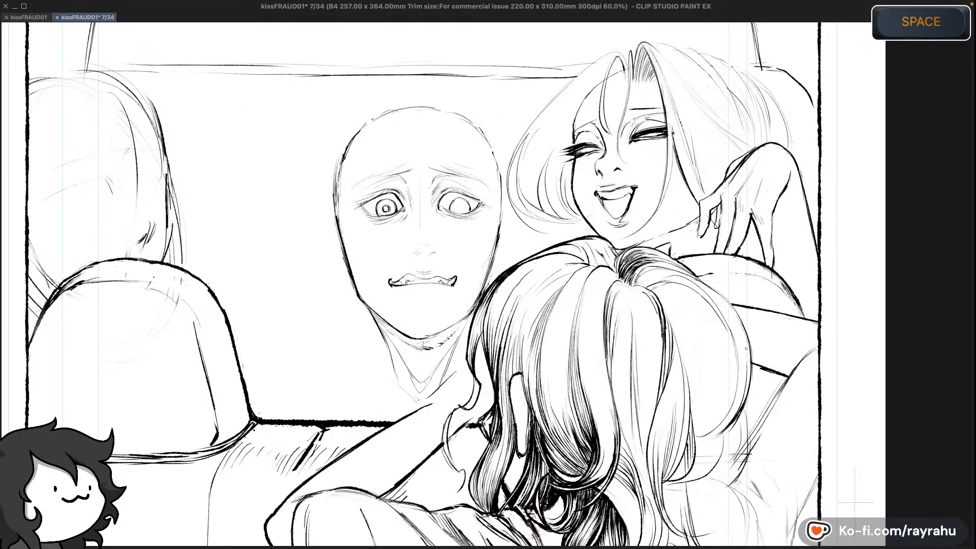
{"action": "scroll", "coordinate": [762, 351], "scroll_direction": "down", "scroll_amount": 1}
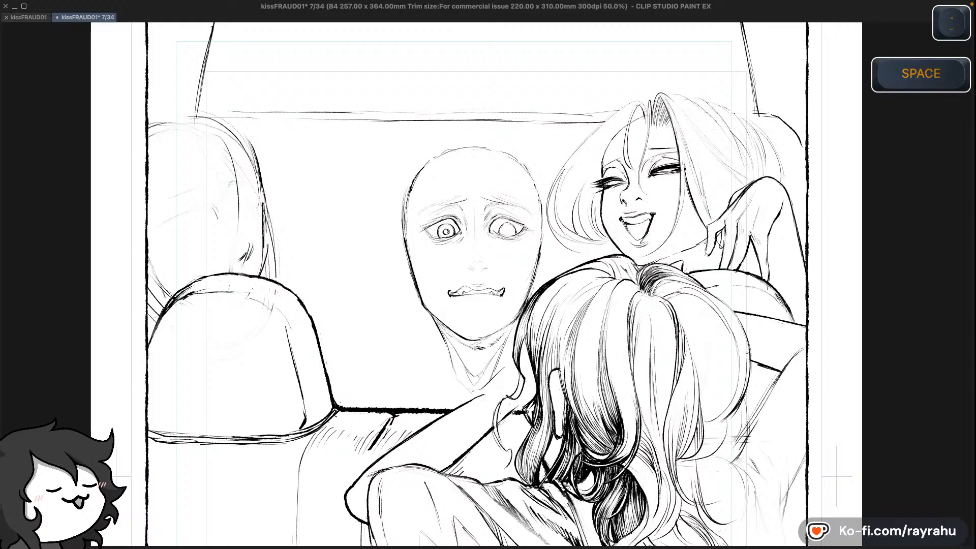
{"action": "key", "text": "shift+minus"}
{"action": "key", "text": "space"}
{"action": "left_click_drag", "start_coordinate": [659, 301], "coordinate": [704, 301]}
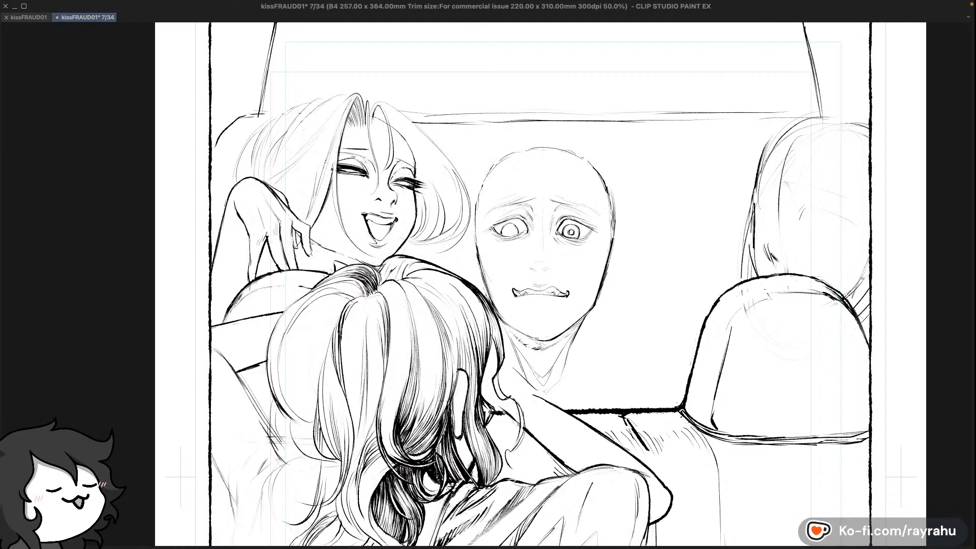
Review the finished pages 5 and 6 in the kissFRAUD01 page overview as reference, returning to page 7
{"action": "key", "text": "space"}
{"action": "left_click_drag", "start_coordinate": [574, 273], "coordinate": [590, 260]}
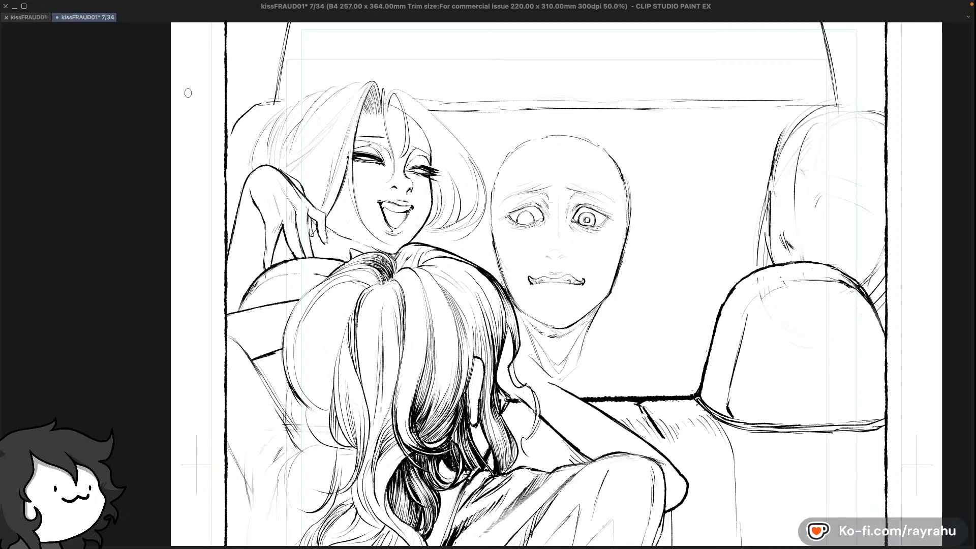
{"action": "left_click", "coordinate": [28, 17]}
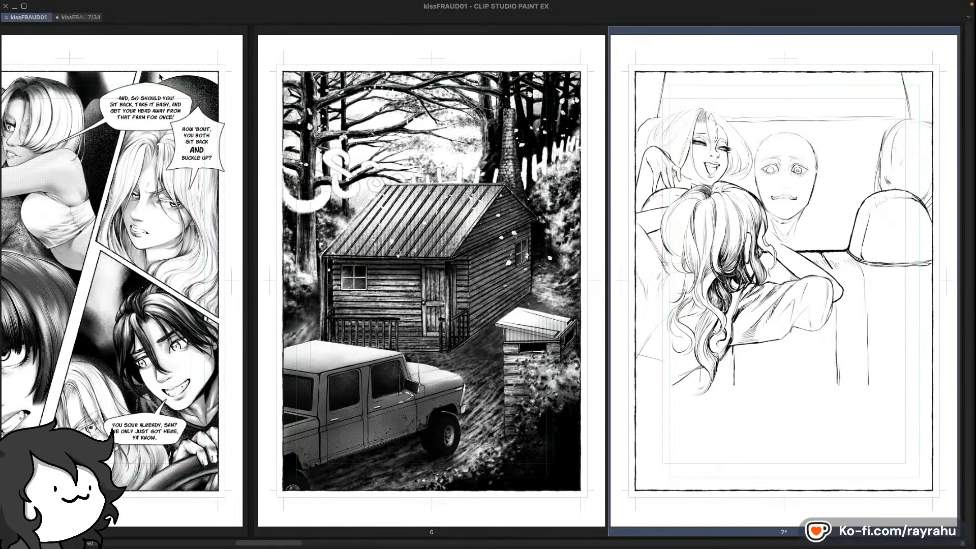
{"action": "left_click", "coordinate": [83, 19]}
{"action": "key", "text": "Tab"}
{"action": "key", "text": "n"}
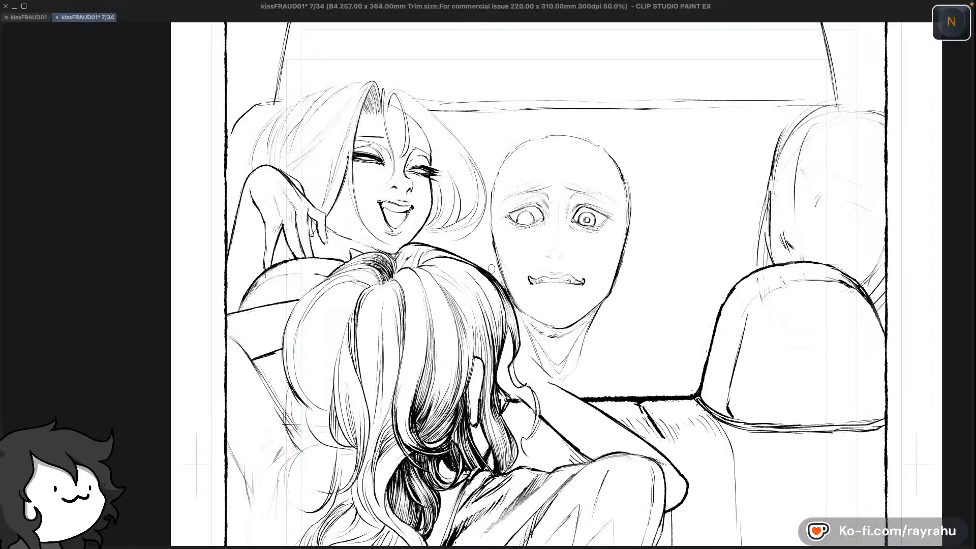
{"action": "left_click", "coordinate": [48, 18]}
{"action": "left_click_drag", "start_coordinate": [163, 269], "coordinate": [355, 269]}
{"action": "left_click_drag", "start_coordinate": [347, 269], "coordinate": [264, 270]}
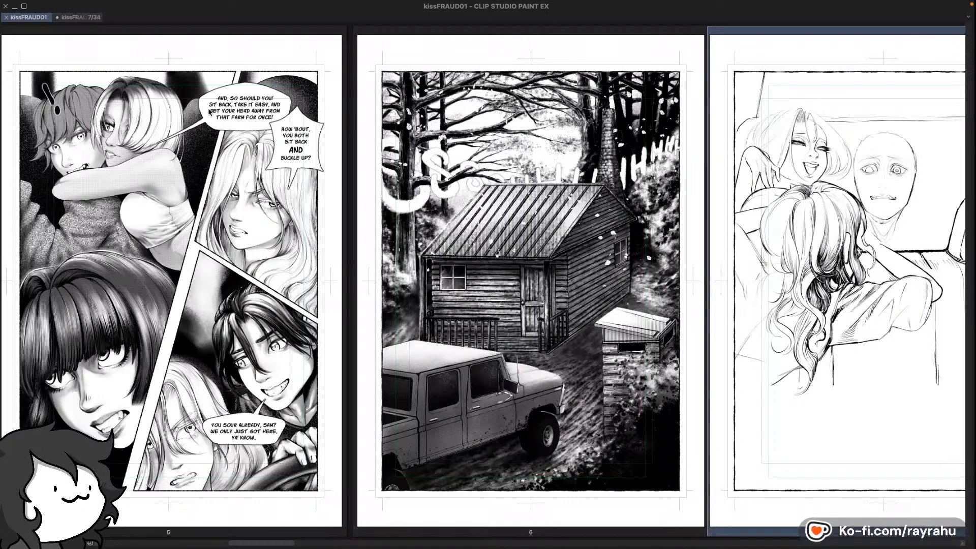
{"action": "left_click", "coordinate": [84, 17]}
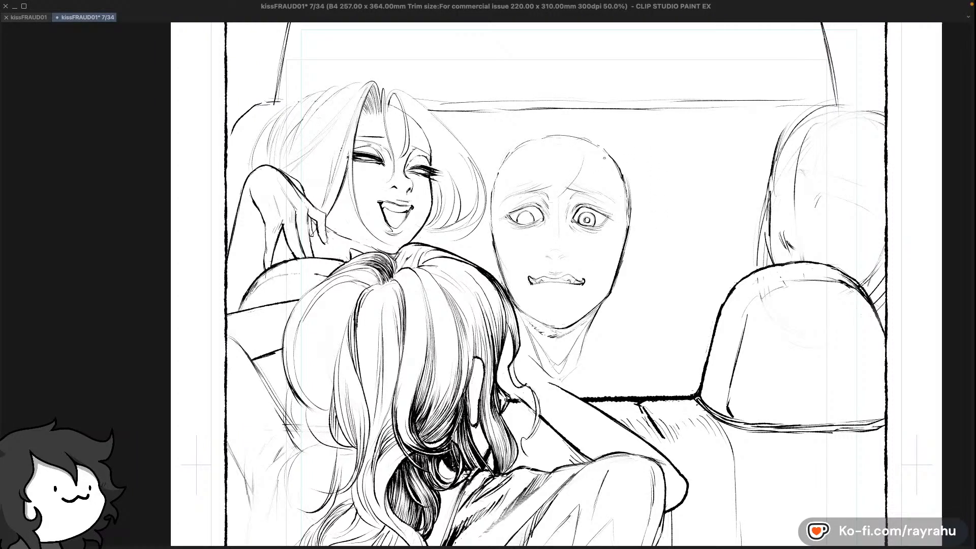
Draw the first fringe strands sweeping across the bald figure's forehead above the brows, undoing rejected strokes
{"action": "key", "text": "super+z"}
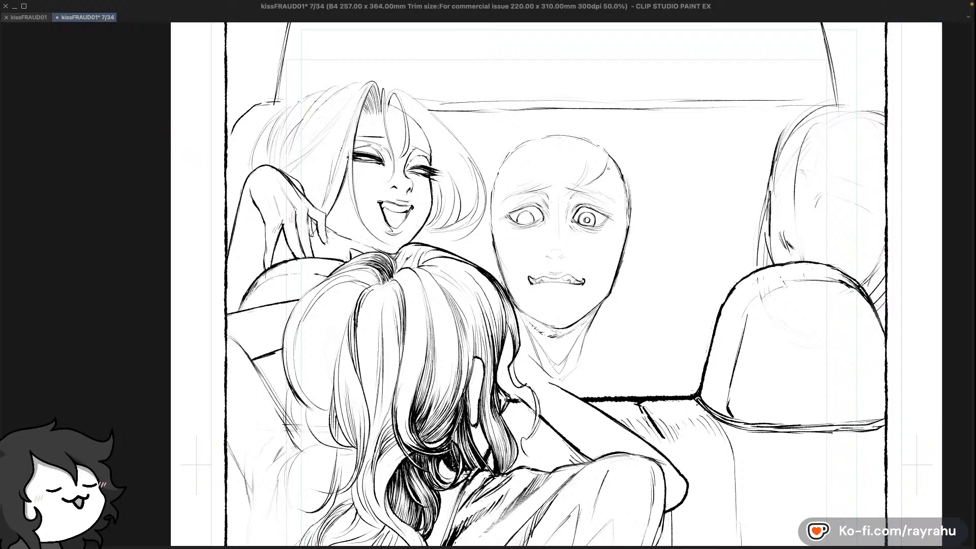
{"action": "key", "text": "super+z"}
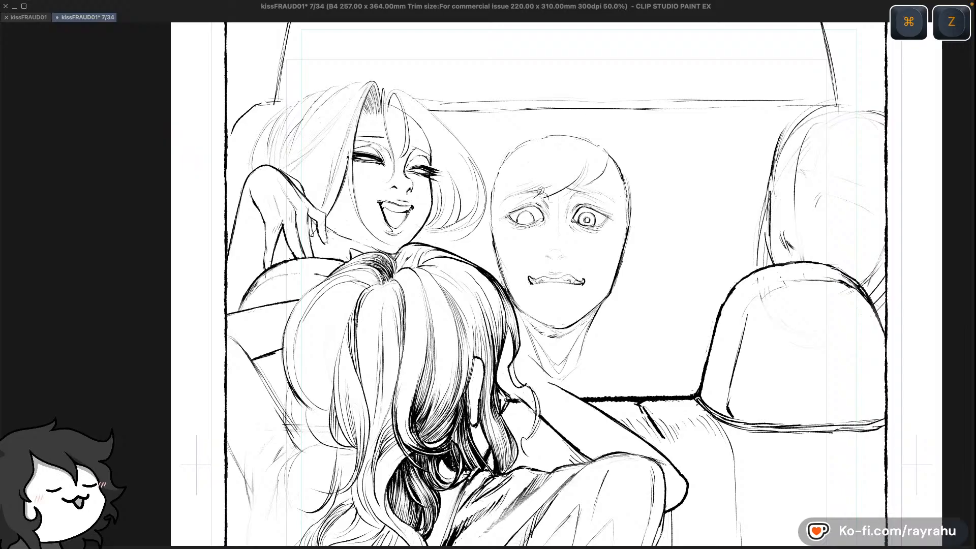
{"action": "key", "text": "super+z"}
{"action": "left_click_drag", "start_coordinate": [557, 159], "coordinate": [542, 181]}
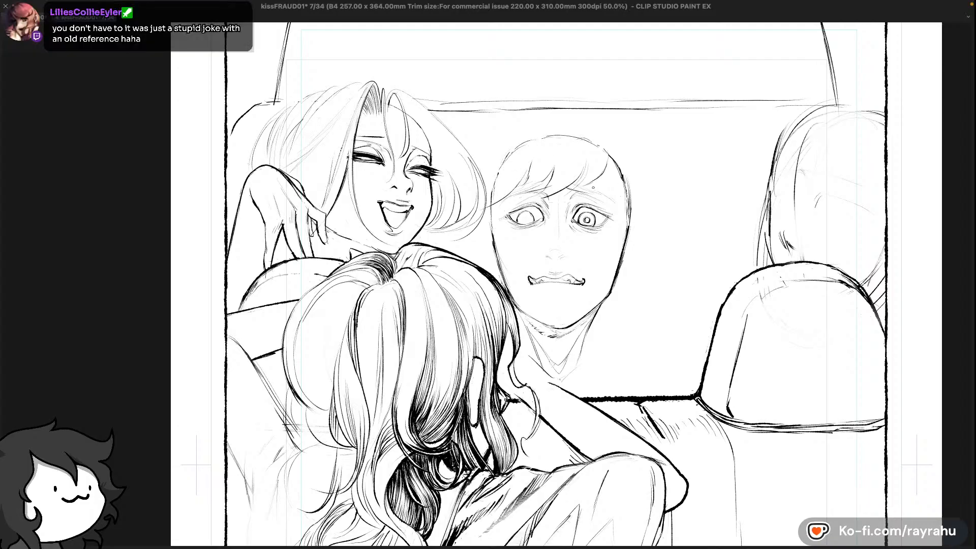
Extend the fringe with a lock over the brow toward the laughing woman's side of the head, redrawing rejected strokes
{"action": "key", "text": "super+z"}
{"action": "key", "text": "super+z"}
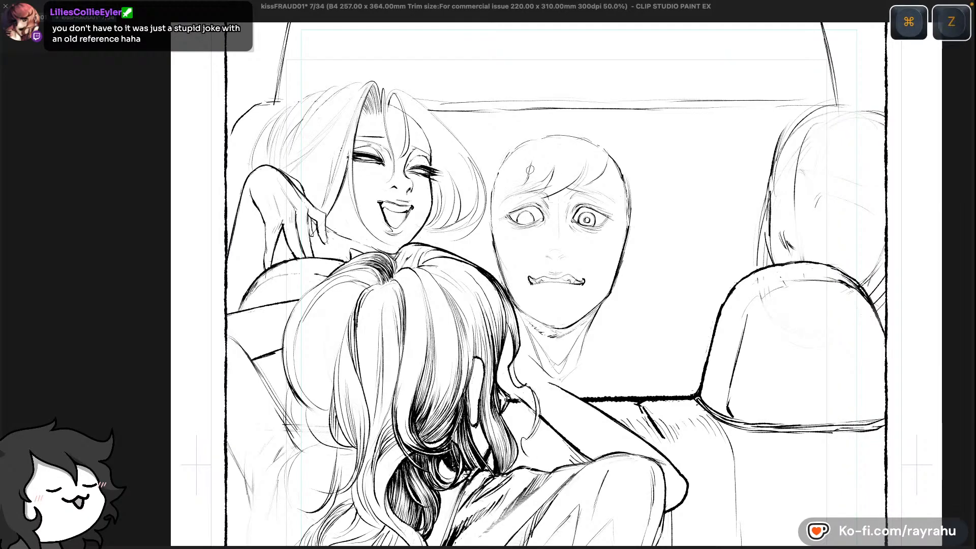
{"action": "key", "text": "super+z"}
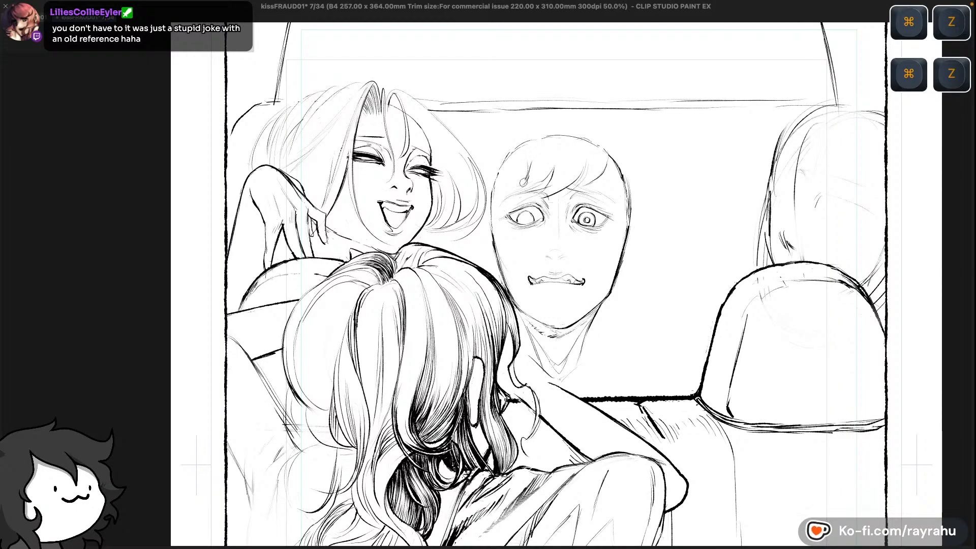
{"action": "key", "text": "super+z"}
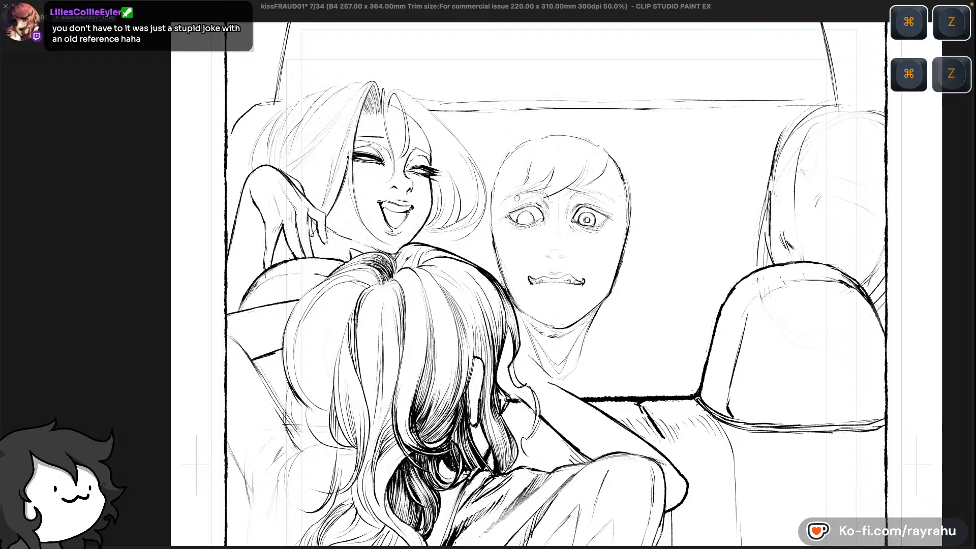
{"action": "key", "text": "super+z"}
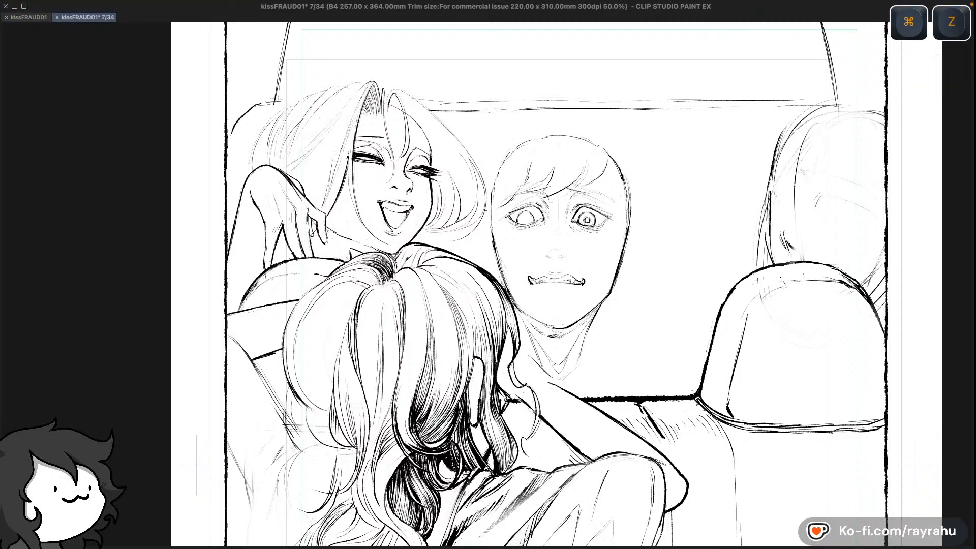
{"action": "key", "text": "super+z"}
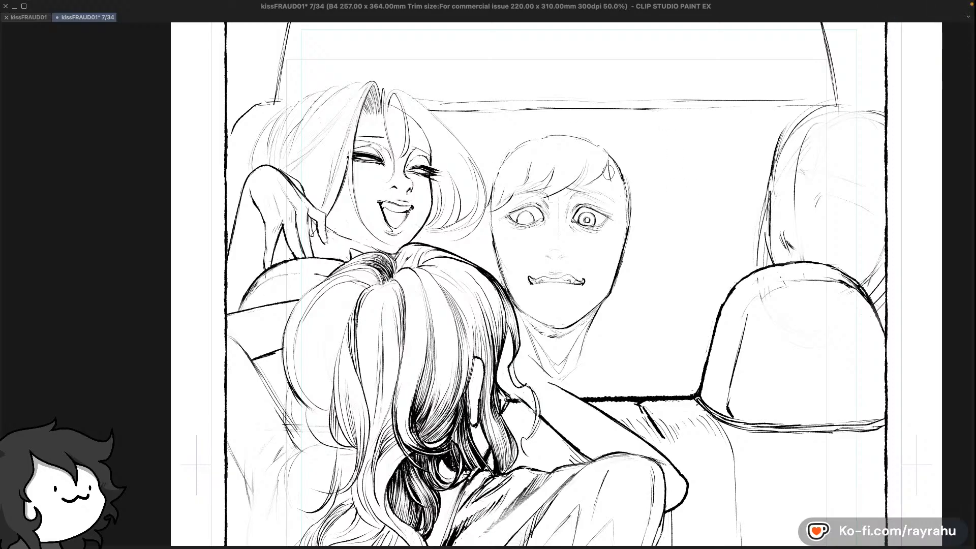
Draw a lock down the worried figure's temple on the headrest side, with strands flicking outward past the head outline
{"action": "key", "text": "super+z"}
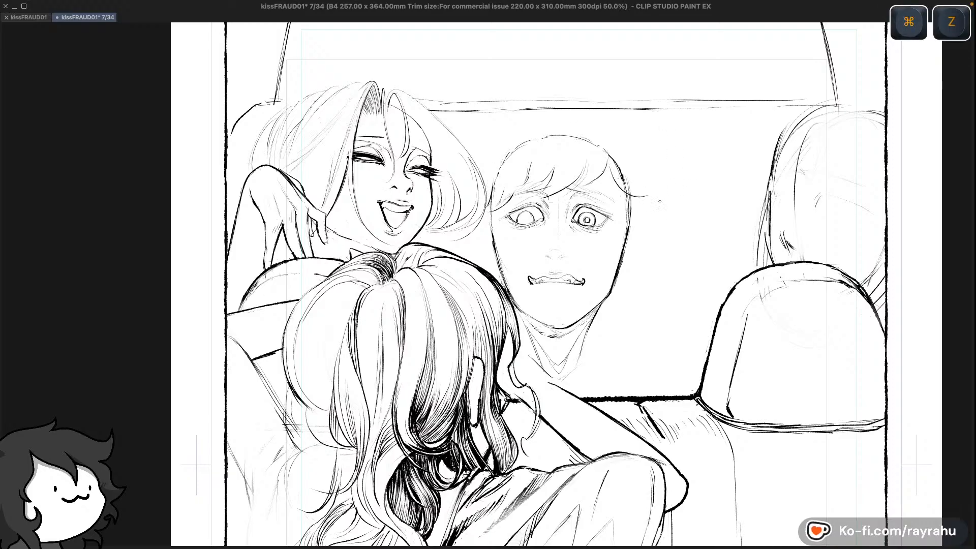
{"action": "key", "text": "super+z"}
{"action": "key", "text": "super+z"}
{"action": "key", "text": "super+z"}
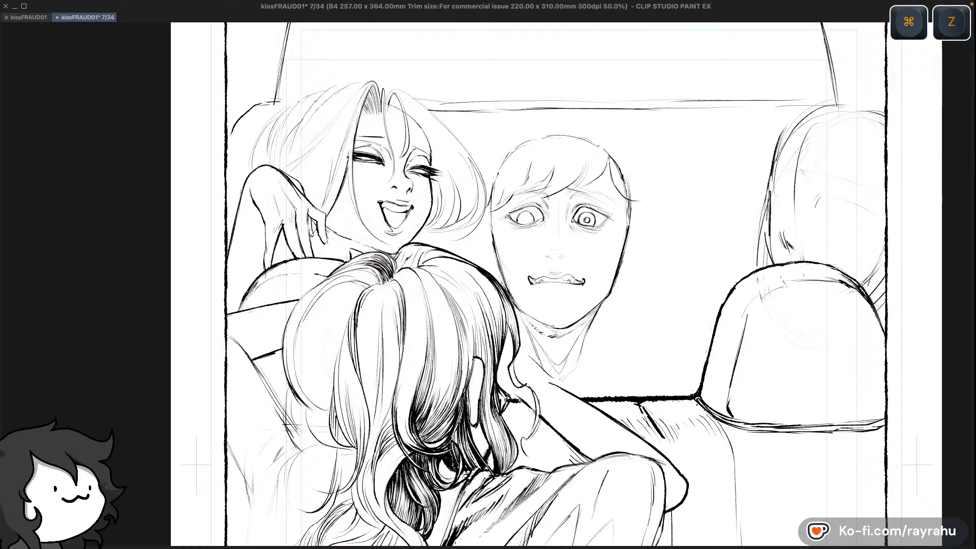
{"action": "mouse_move", "coordinate": [617, 184]}
{"action": "left_mouse_down"}
{"action": "mouse_move", "coordinate": [645, 167]}
{"action": "mouse_move", "coordinate": [641, 199]}
{"action": "left_mouse_up"}
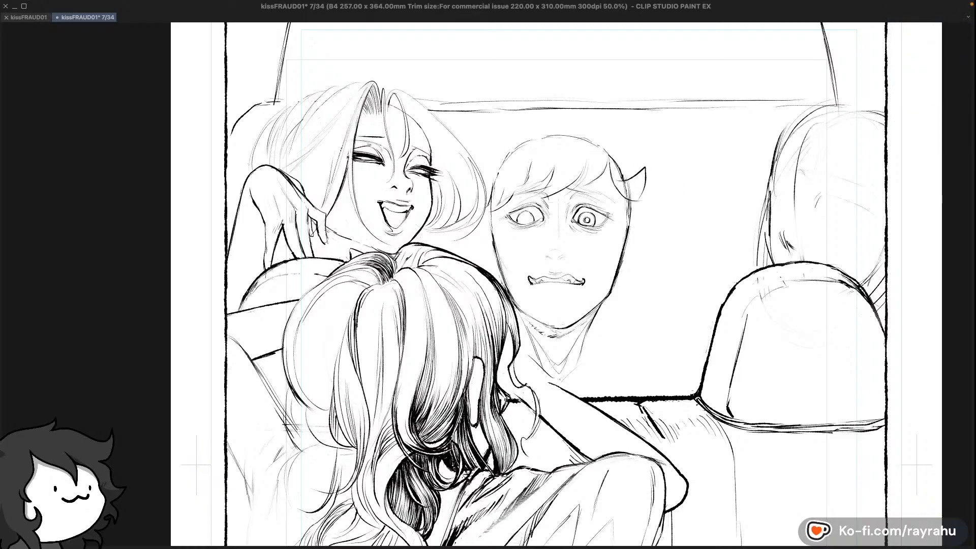
{"action": "key", "text": "super+z"}
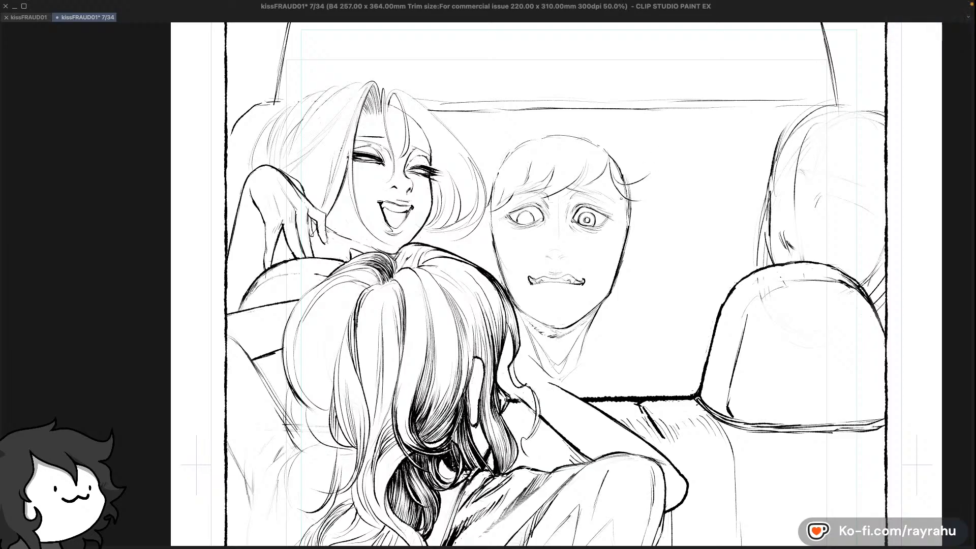
Flip the canvas horizontally and try extra outer strands around the worried figure's head, undoing them
{"action": "key", "text": "shift+minus"}
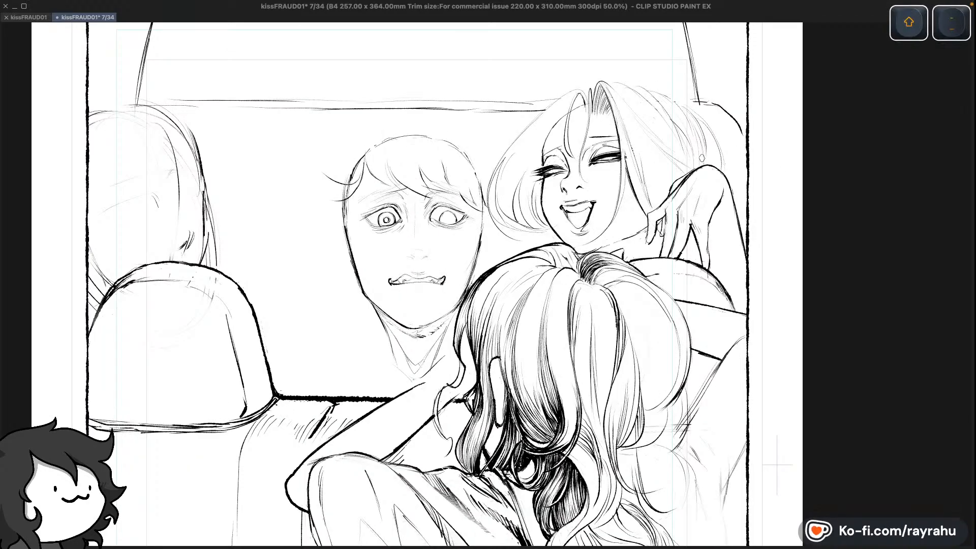
{"action": "left_click_drag", "start_coordinate": [317, 165], "coordinate": [330, 182]}
{"action": "key", "text": "super+z"}
{"action": "key", "text": "super+z"}
{"action": "key", "text": "super+z"}
{"action": "key", "text": "super+z"}
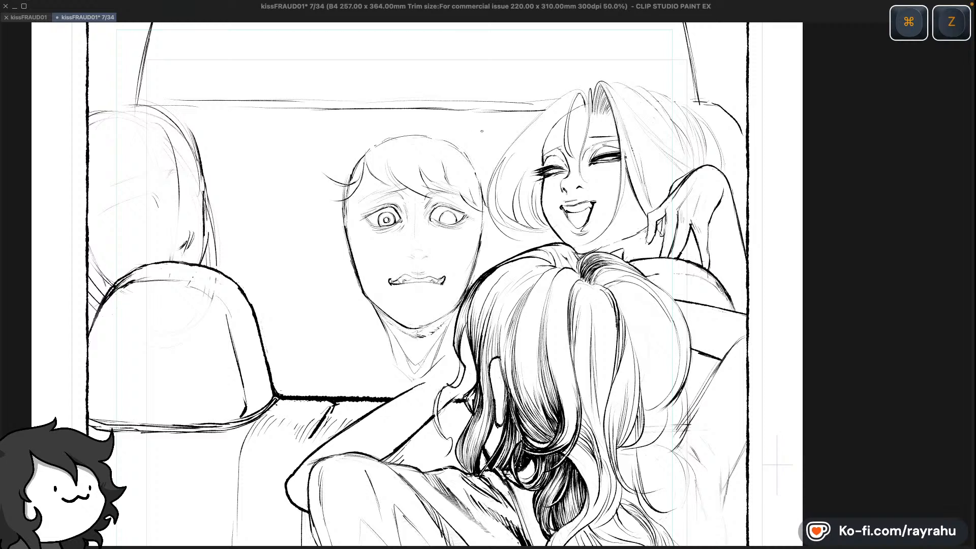
Save page 7 and join the fringe with overlapping locks at the centre of the worried figure's forehead, undoing rejected strokes
{"action": "key", "text": "super+s"}
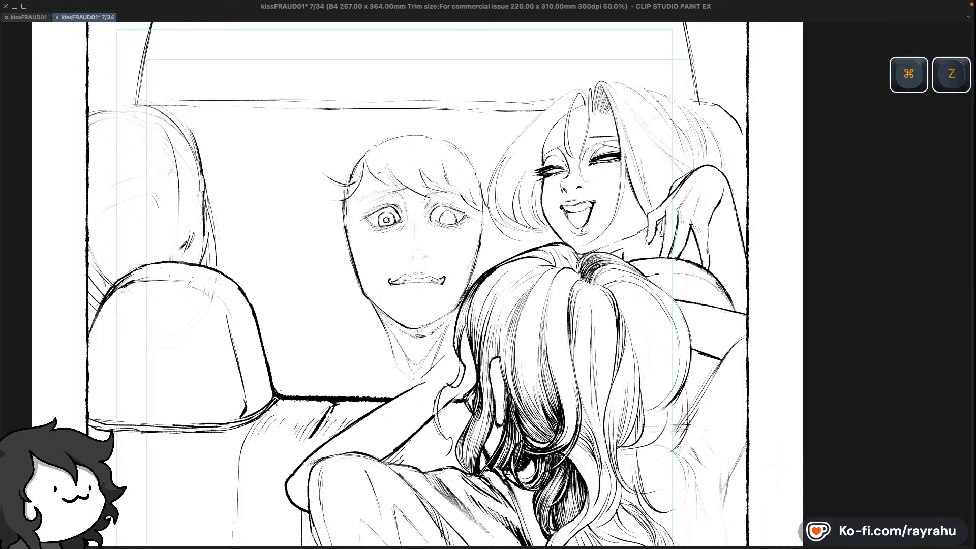
{"action": "mouse_move", "coordinate": [385, 184]}
{"action": "left_mouse_down"}
{"action": "mouse_move", "coordinate": [415, 181]}
{"action": "mouse_move", "coordinate": [438, 158]}
{"action": "left_mouse_up"}
{"action": "key", "text": "super+z"}
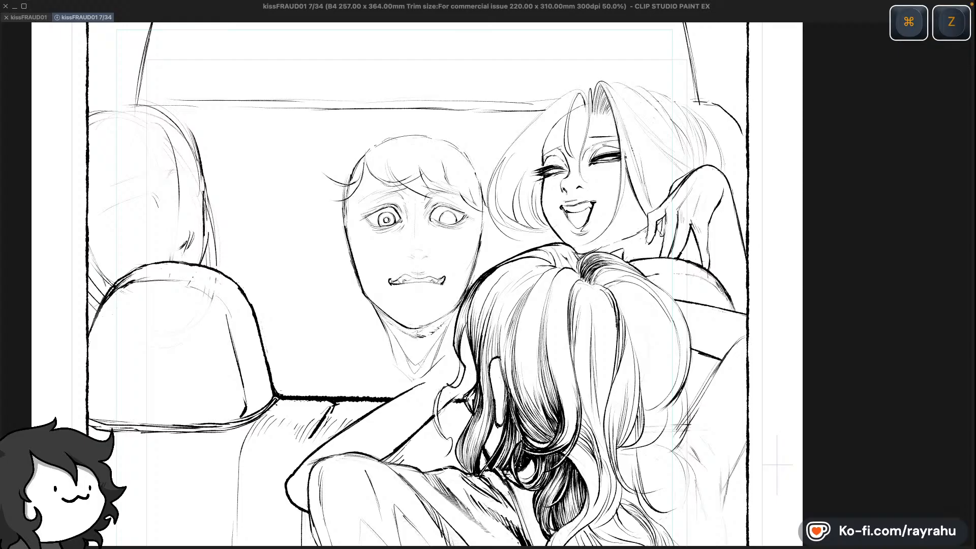
{"action": "key", "text": "super+z"}
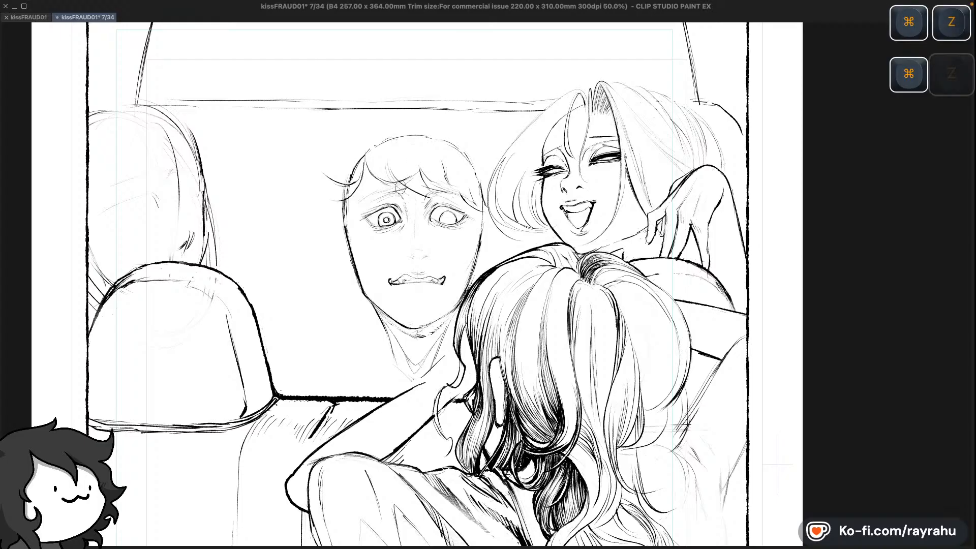
{"action": "key", "text": "super+z"}
{"action": "mouse_move", "coordinate": [400, 183]}
{"action": "left_mouse_down"}
{"action": "mouse_move", "coordinate": [417, 171]}
{"action": "mouse_move", "coordinate": [465, 196]}
{"action": "left_mouse_up"}
{"action": "key", "text": "super+z"}
{"action": "key", "text": "super+z"}
{"action": "key", "text": "super+z"}
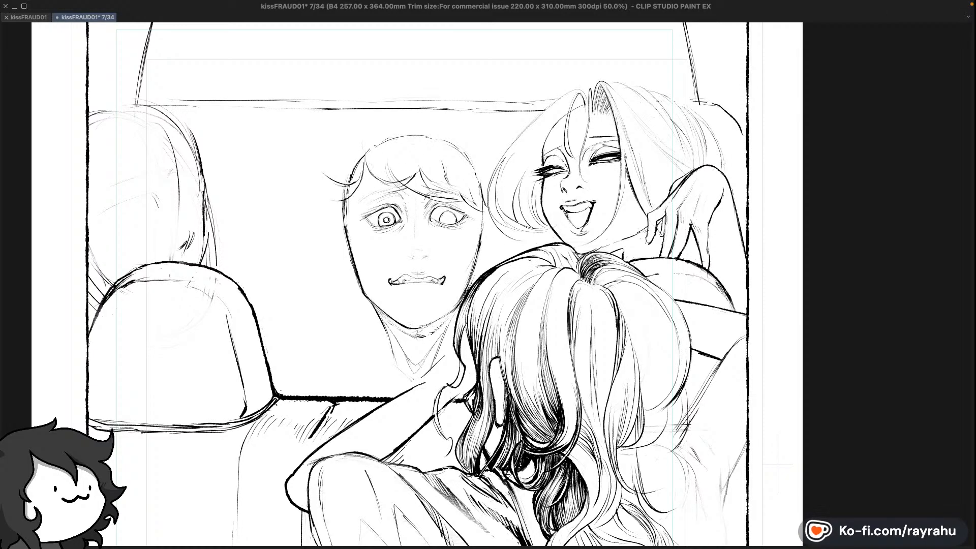
Flip the canvas back and add a short strand at the worried figure's upper hairline and light lines on the nose bridge
{"action": "key", "text": "shift+minus"}
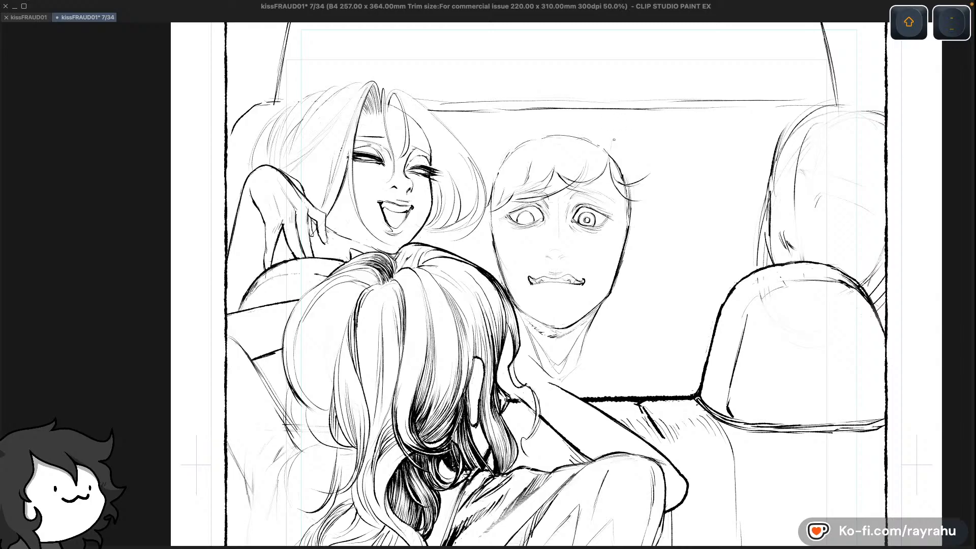
{"action": "key", "text": "super+z"}
{"action": "key", "text": "super+z"}
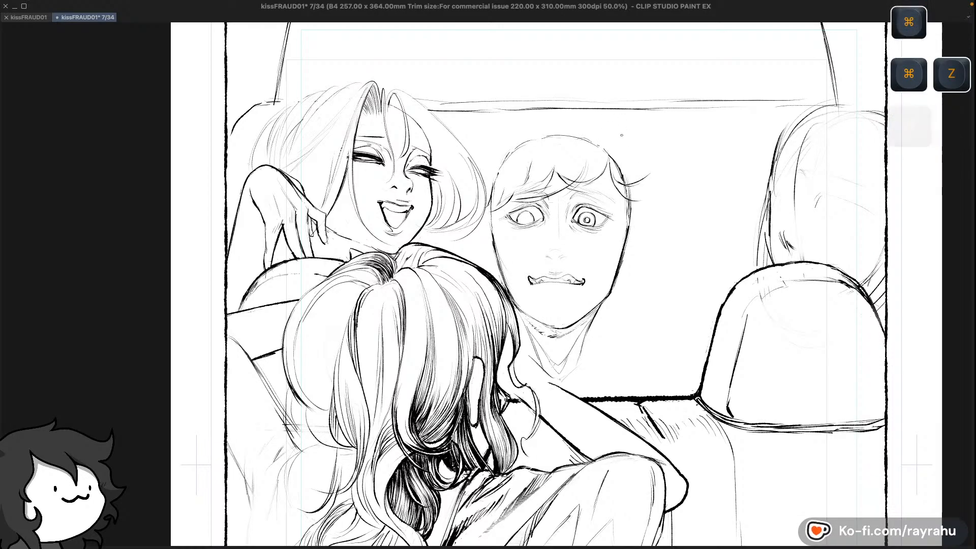
{"action": "key", "text": "c"}
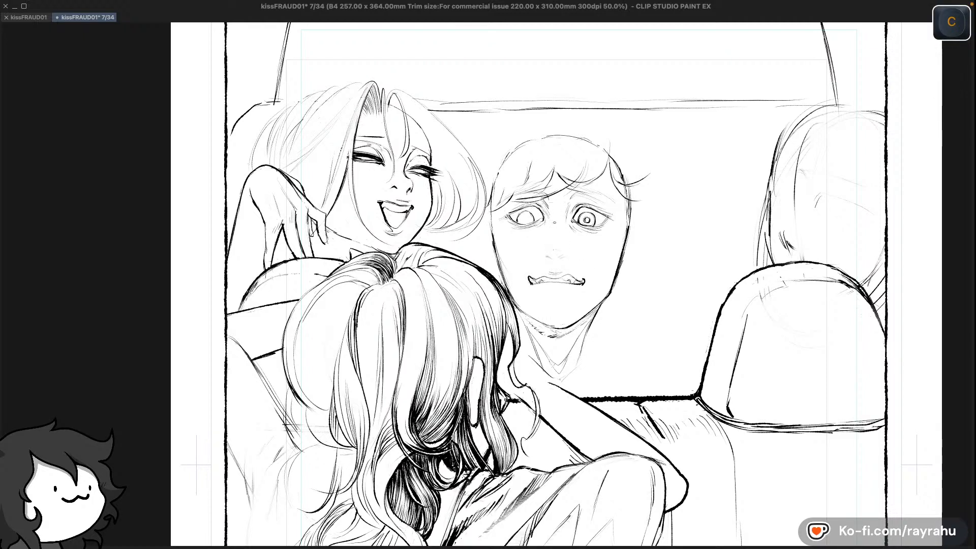
{"action": "key", "text": "c"}
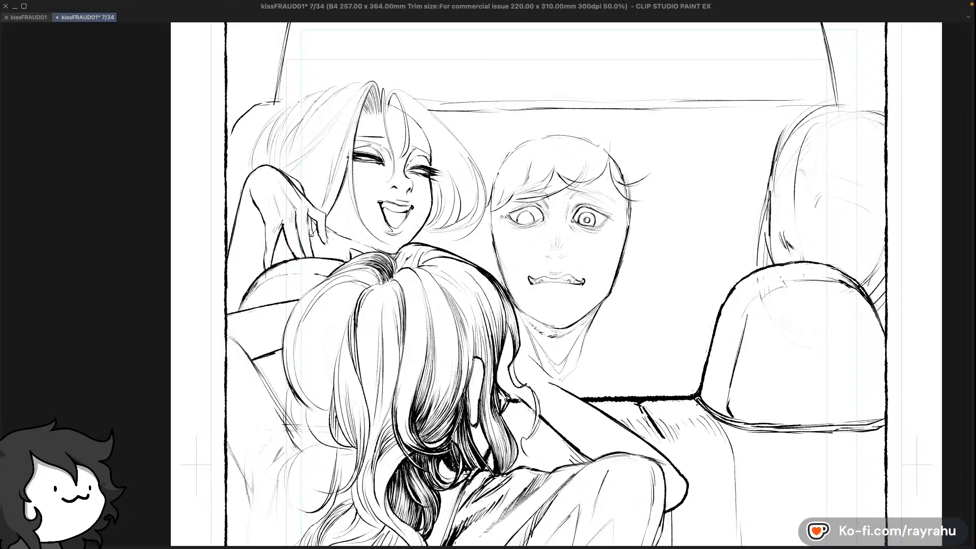
Ink fine lashes at the outer corners of both of the worried figure's eyes, undoing rejected strokes
{"action": "key", "text": "super+z"}
{"action": "key", "text": "super+z"}
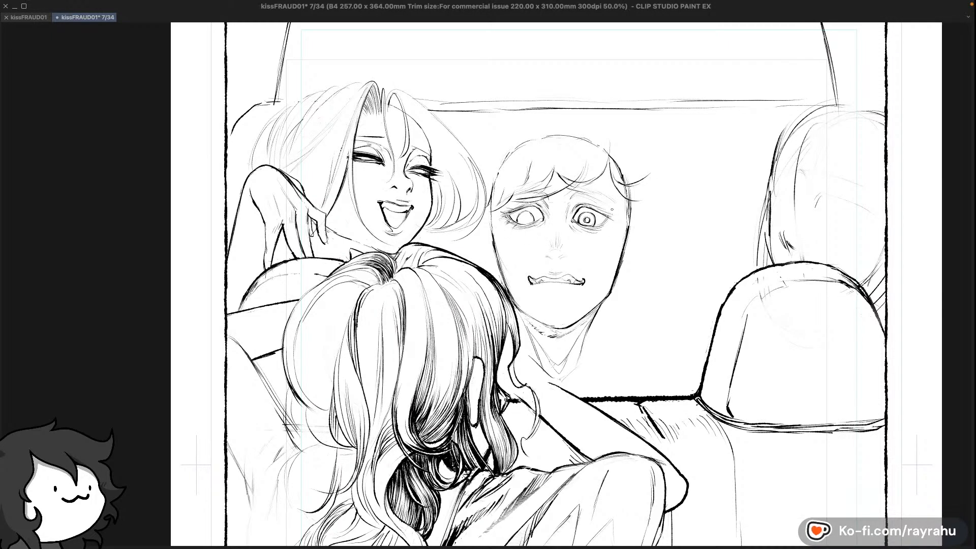
{"action": "key", "text": "super+z"}
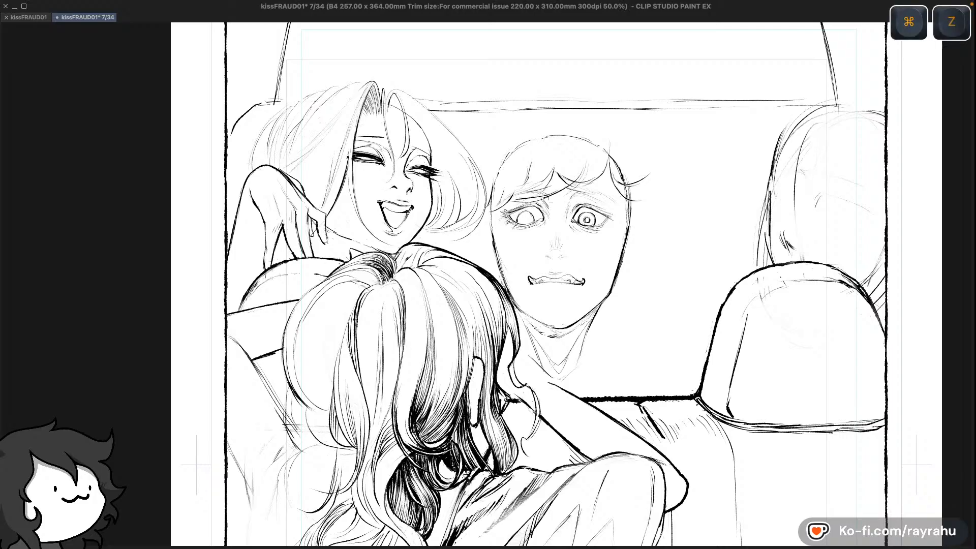
{"action": "key", "text": "super+z"}
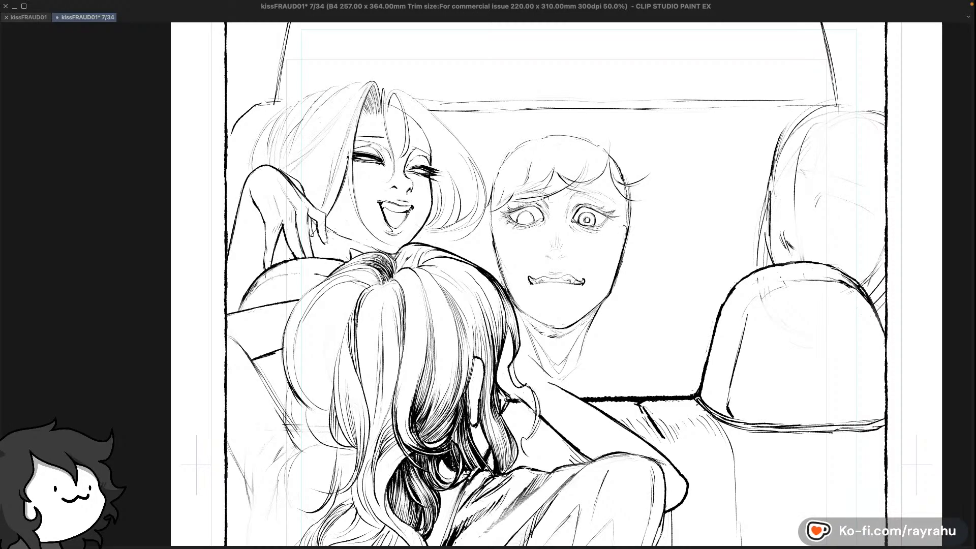
{"action": "left_click_drag", "start_coordinate": [621, 212], "coordinate": [615, 222]}
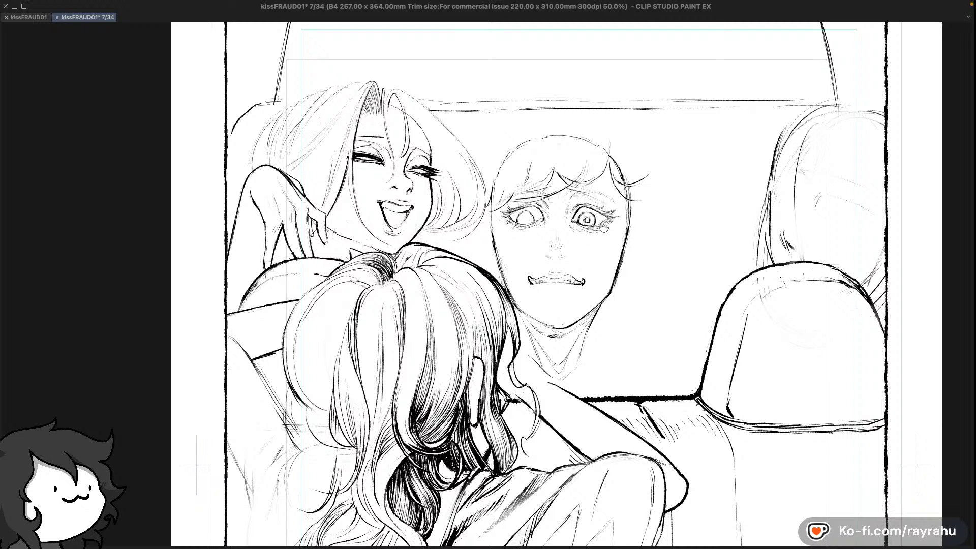
{"action": "key", "text": "super+z"}
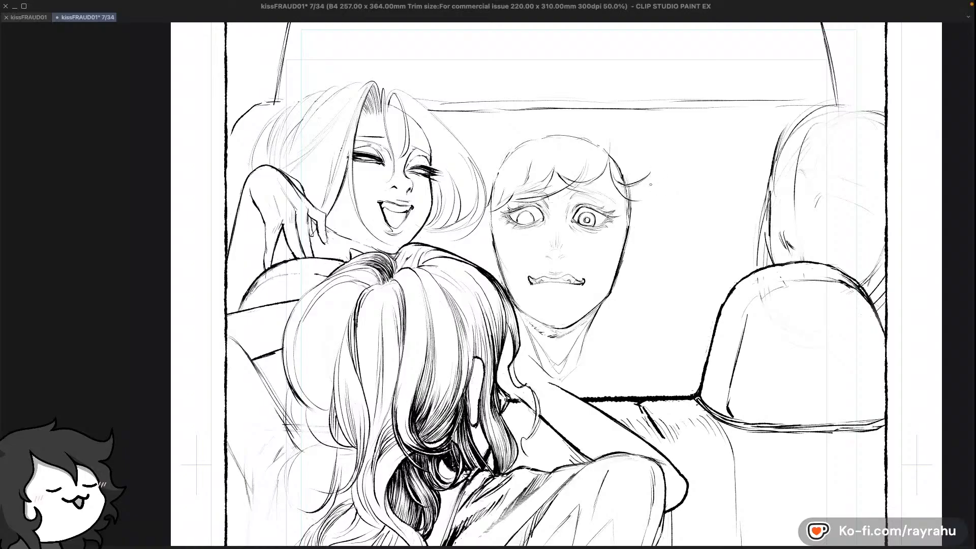
Reshape the flicked temple strands into a curved, pointed lock, switching between drawing and transparent colour to clean the lines
{"action": "key", "text": "super+z"}
{"action": "key", "text": "super+z"}
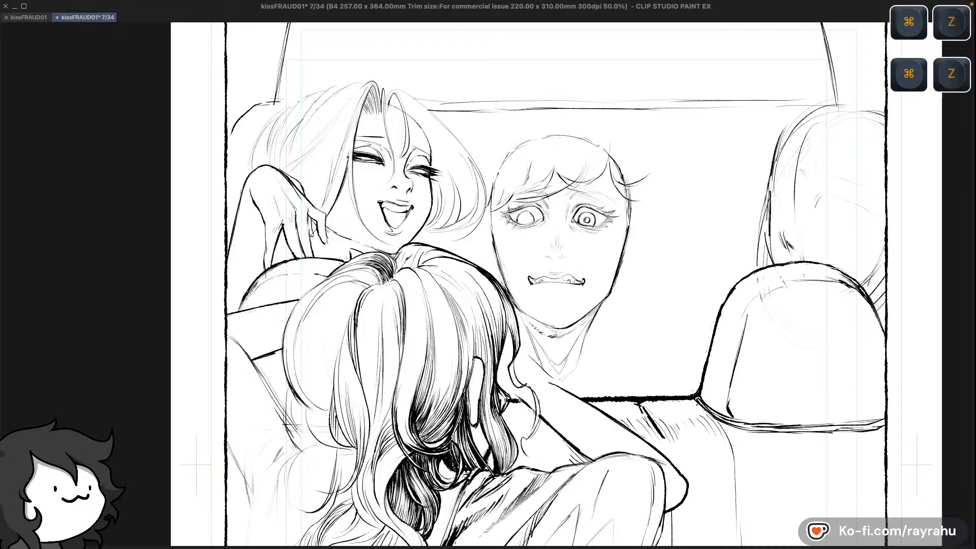
{"action": "key", "text": "c"}
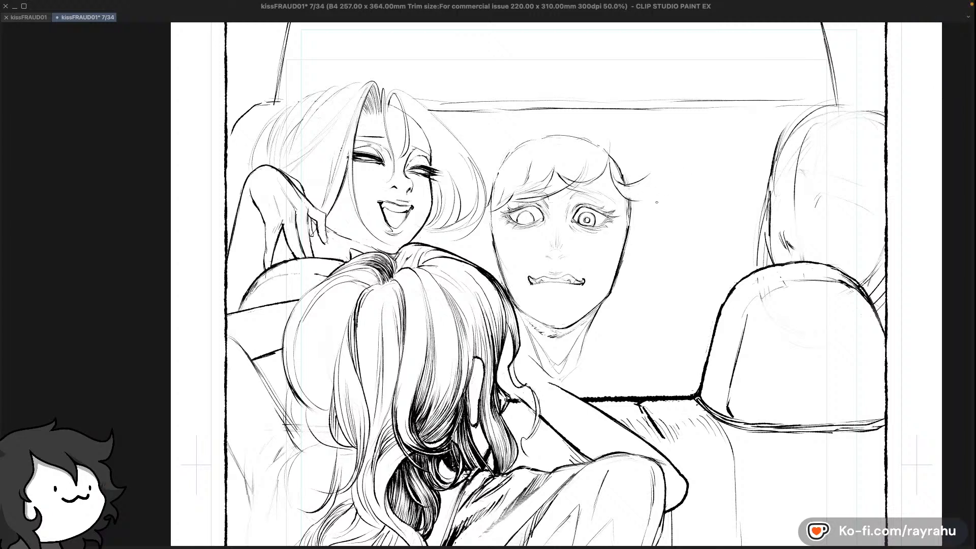
{"action": "key", "text": "c"}
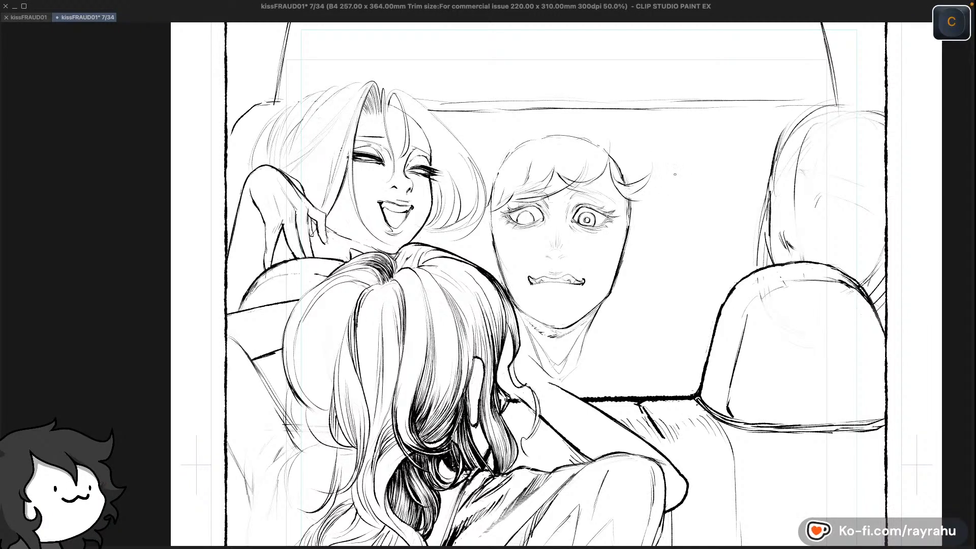
Round the flicked temple lock of the worried figure into an upturned curl, undoing rejected strokes
{"action": "key", "text": "super+z"}
{"action": "key", "text": "super+z"}
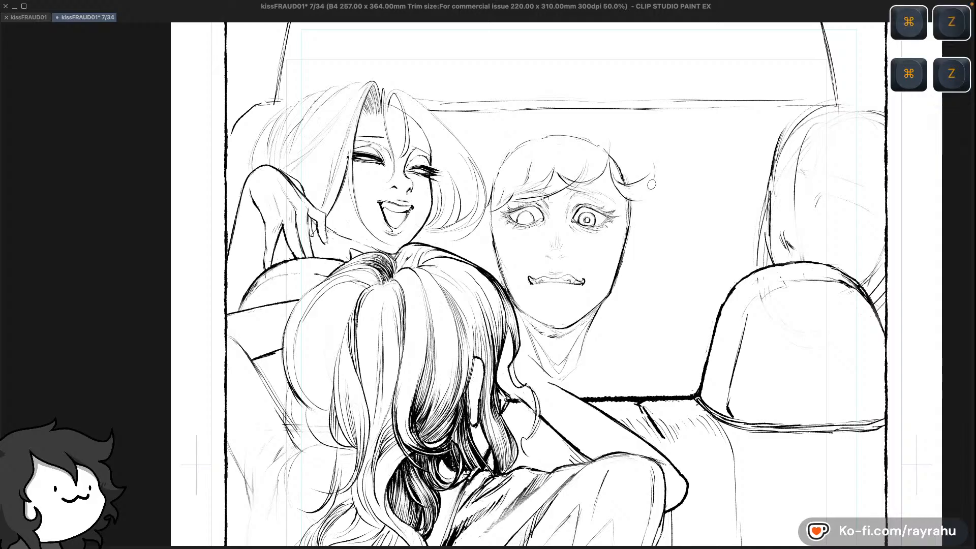
{"action": "key", "text": "super+z"}
{"action": "key", "text": "super+z"}
{"action": "key", "text": "super+z"}
{"action": "key", "text": "super+z"}
{"action": "key", "text": "super+z"}
{"action": "key", "text": "super+z"}
{"action": "key", "text": "super+z"}
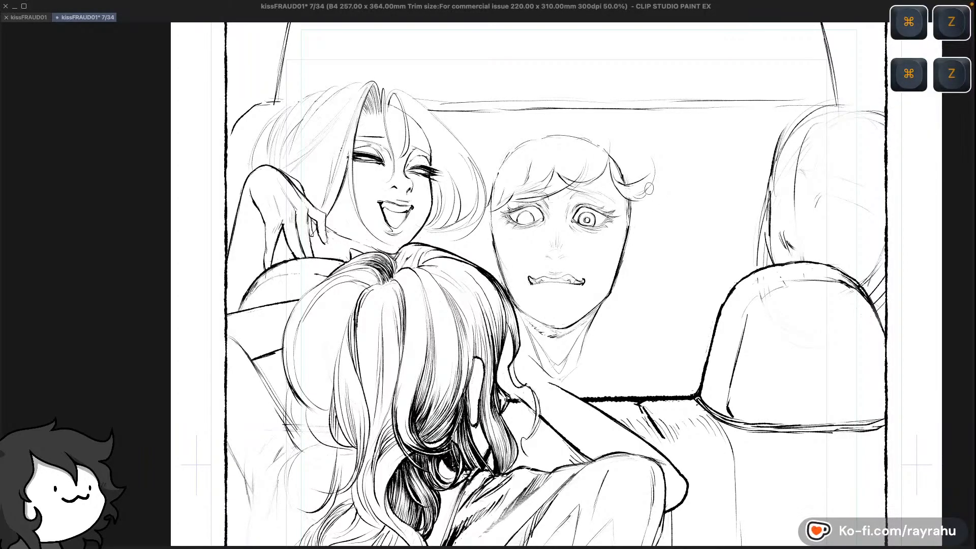
{"action": "key", "text": "super+z"}
{"action": "key", "text": "super+z"}
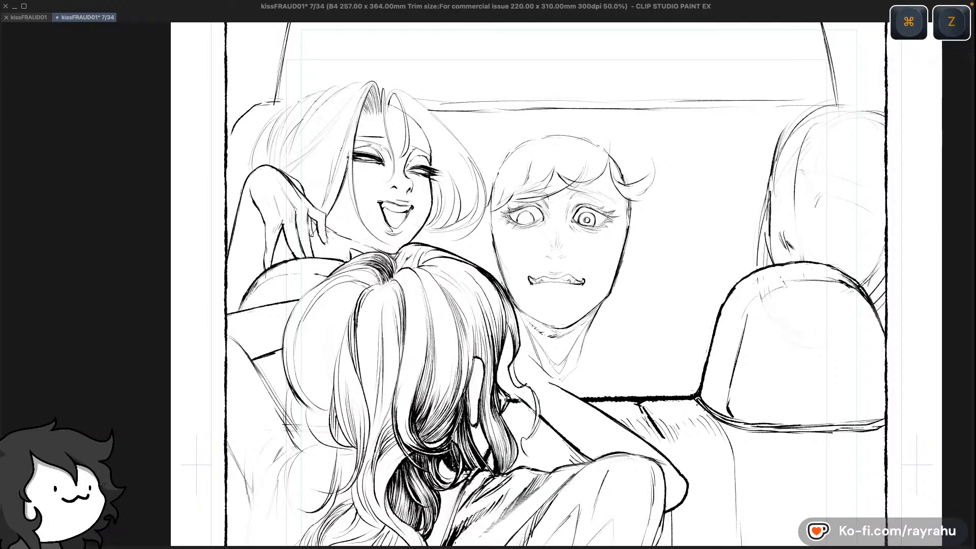
Ink loose curls rising above the worried figure's crown and towards the temple lock, undoing rejected strokes
{"action": "left_click_drag", "start_coordinate": [580, 138], "coordinate": [601, 134]}
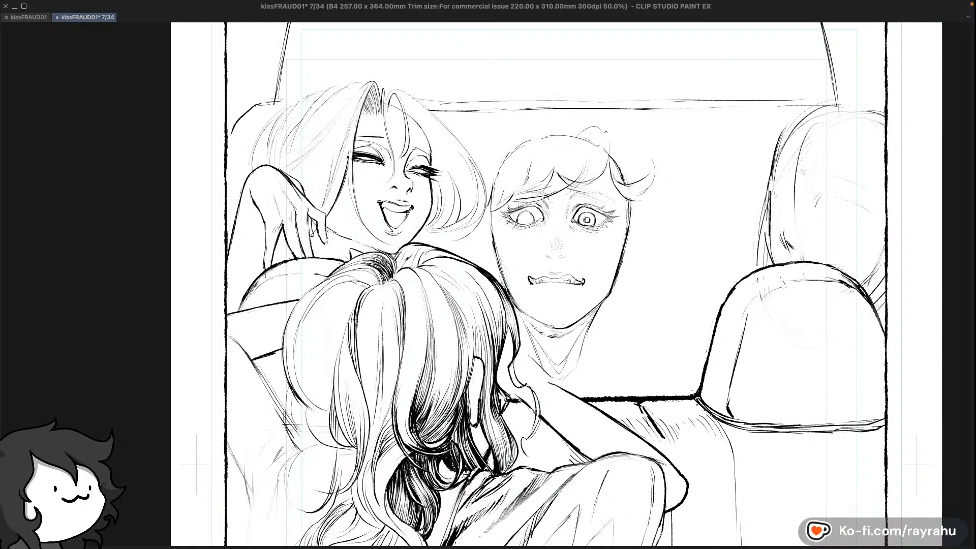
{"action": "key", "text": "super+z"}
{"action": "key", "text": "super+z"}
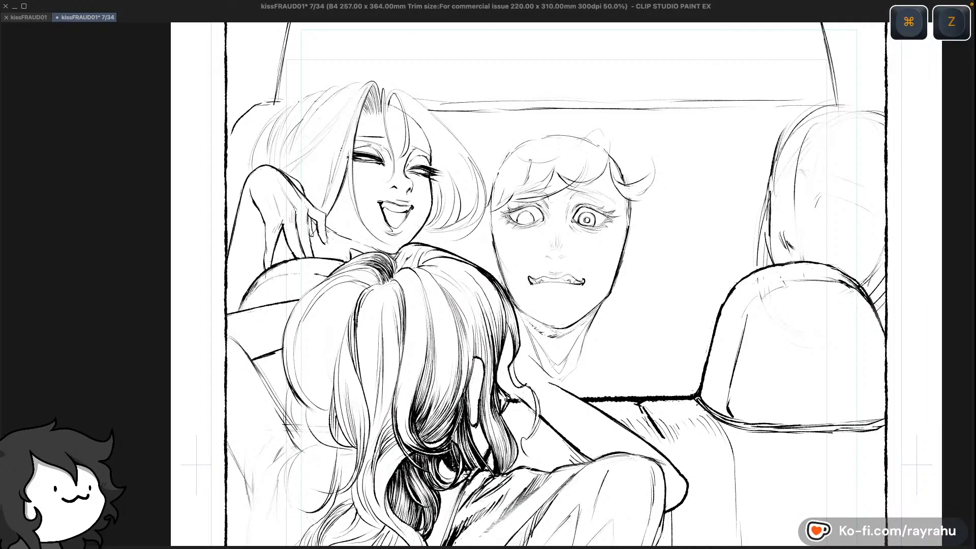
{"action": "key", "text": "super+z"}
{"action": "key", "text": "super+z"}
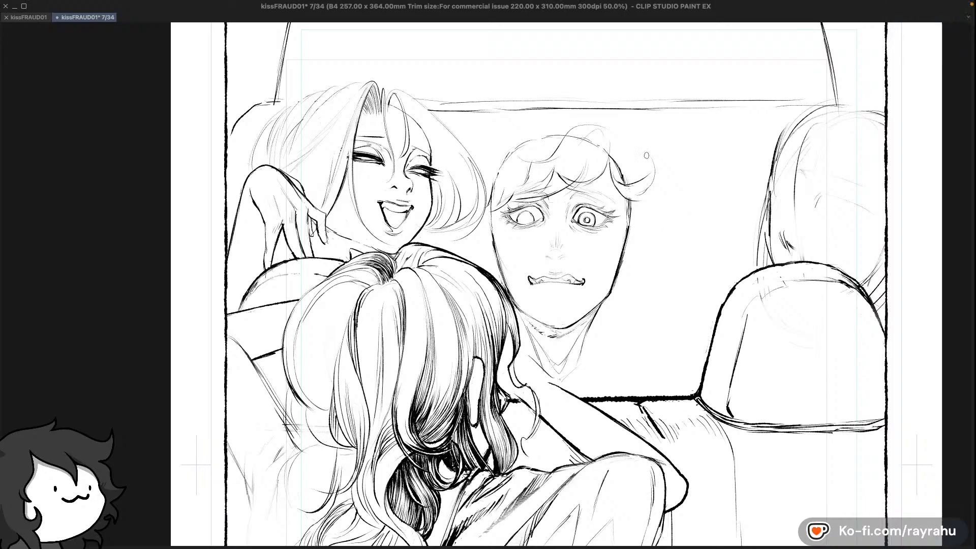
{"action": "key", "text": "super+z"}
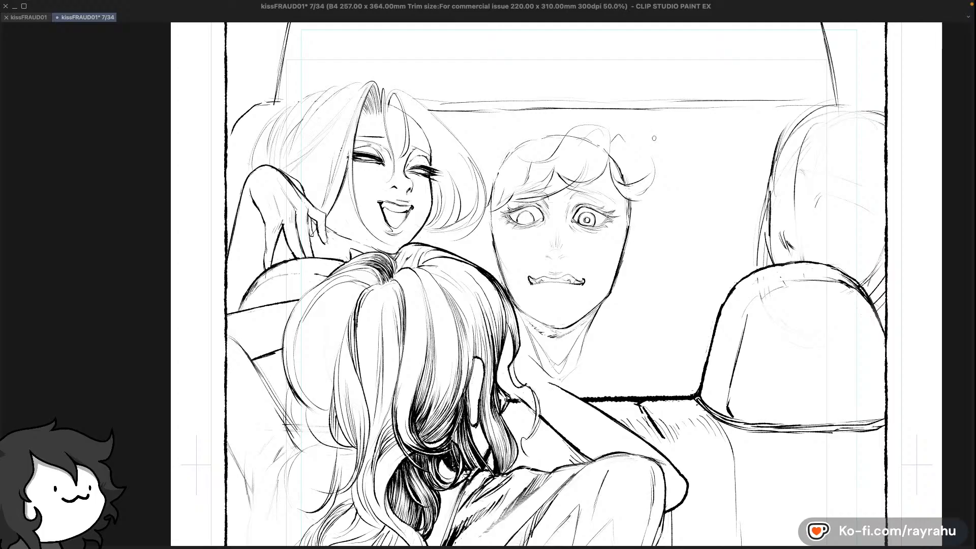
Clean the old head outline beneath the curls with transparent colour and add wispy strands above the crown, undoing rejected strokes
{"action": "key", "text": "c"}
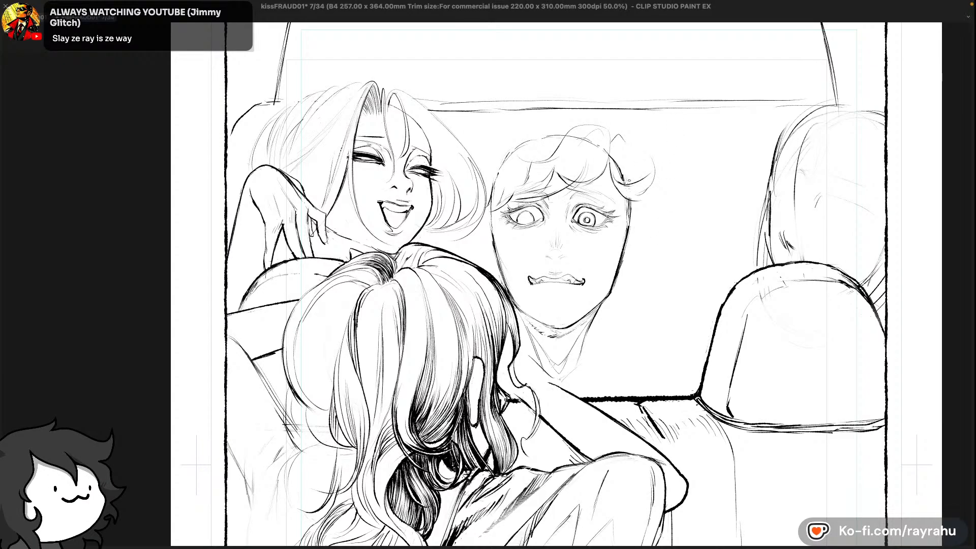
{"action": "key", "text": "super+z"}
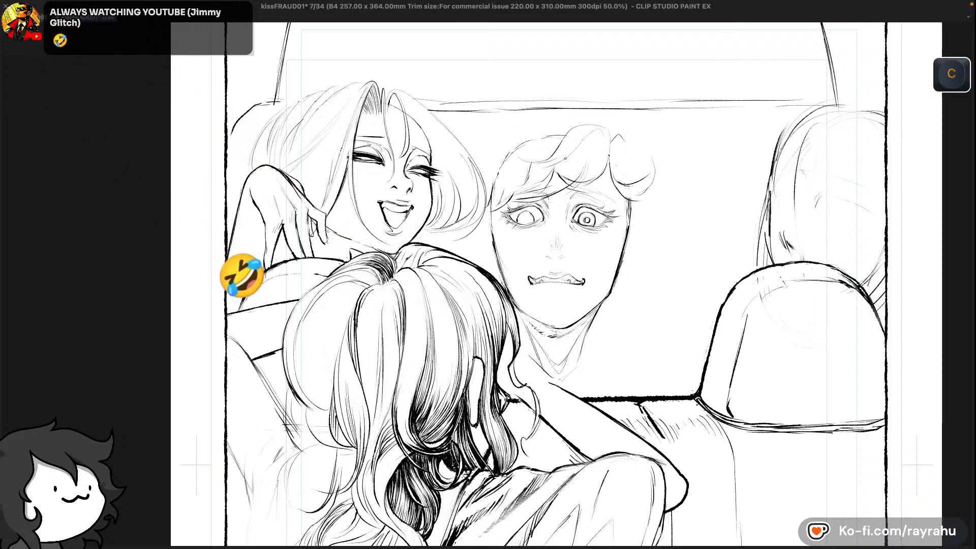
{"action": "key", "text": "super+z"}
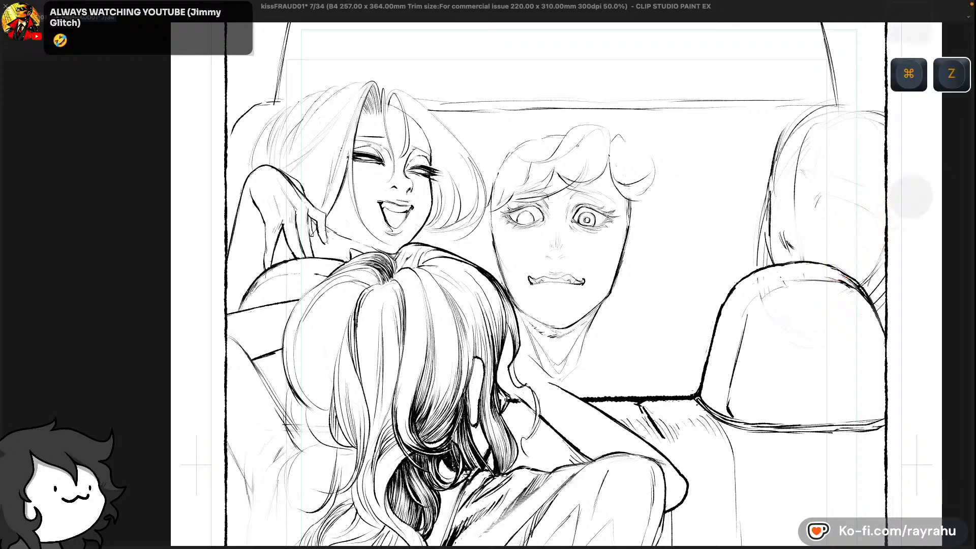
{"action": "key", "text": "super+z"}
{"action": "key", "text": "super+z"}
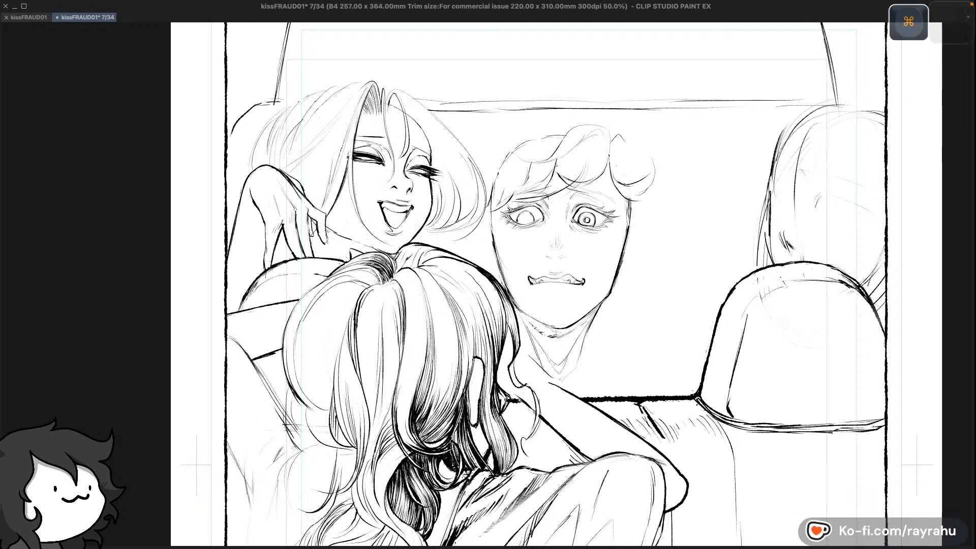
{"action": "key", "text": "super+z"}
{"action": "key", "text": "super+z"}
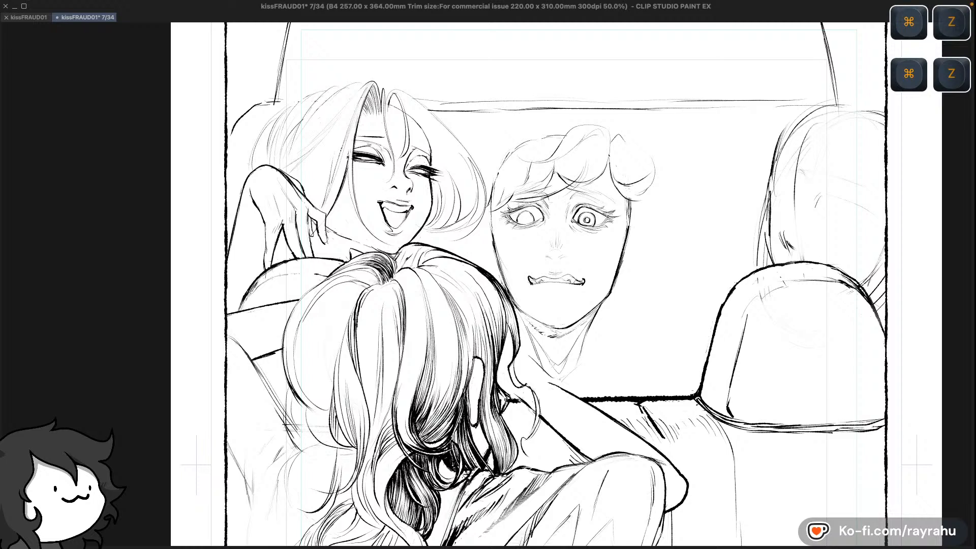
{"action": "key", "text": "super+z"}
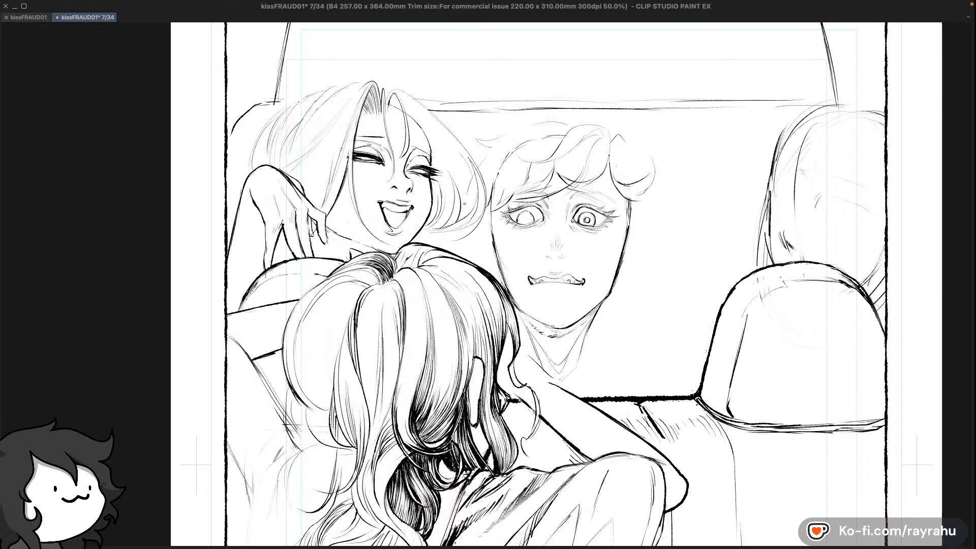
{"action": "key", "text": "super+z"}
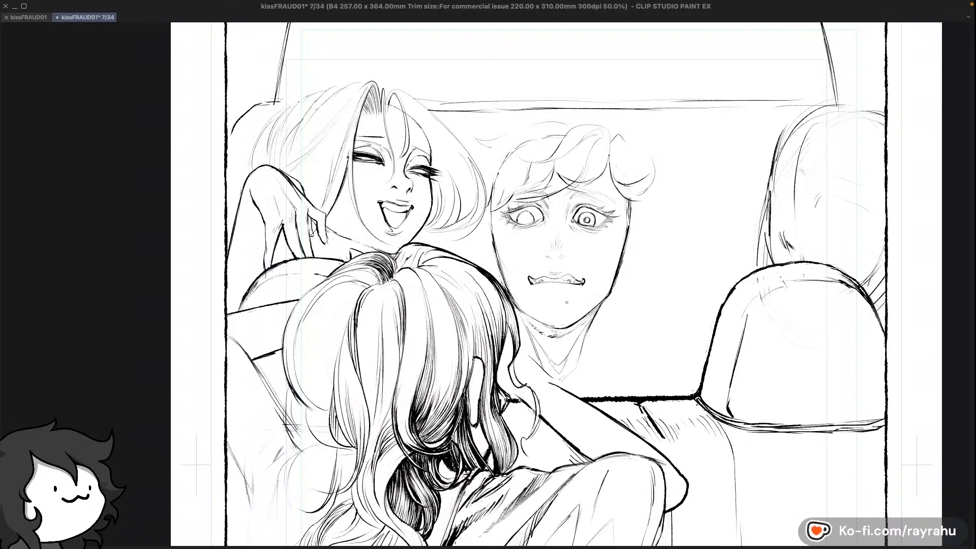
Review the finished pages around page 7 in the kissFRAUD01 page overview, and return to the page 7 canvas
{"action": "left_click", "coordinate": [28, 17]}
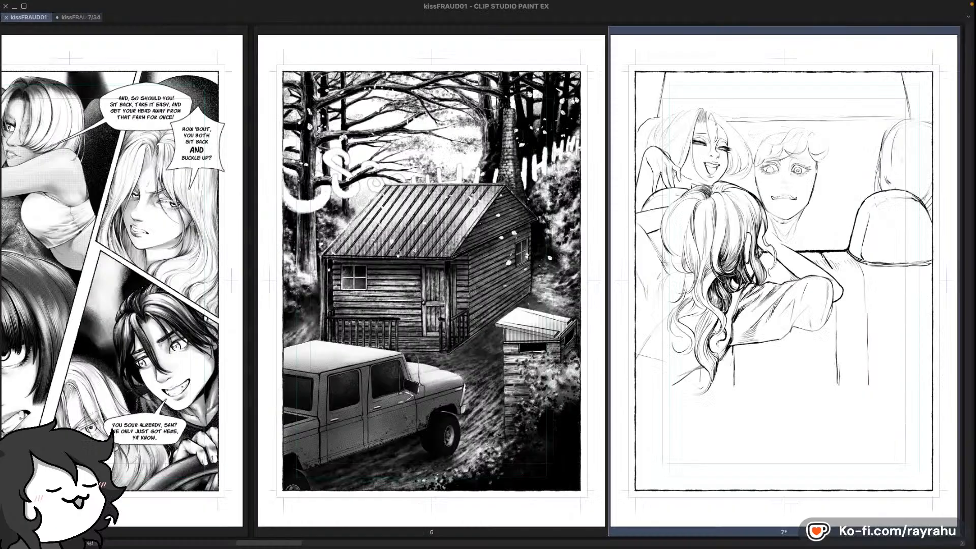
{"action": "key", "text": "space"}
{"action": "left_click_drag", "start_coordinate": [305, 284], "coordinate": [840, 285]}
{"action": "left_click_drag", "start_coordinate": [762, 285], "coordinate": [192, 285]}
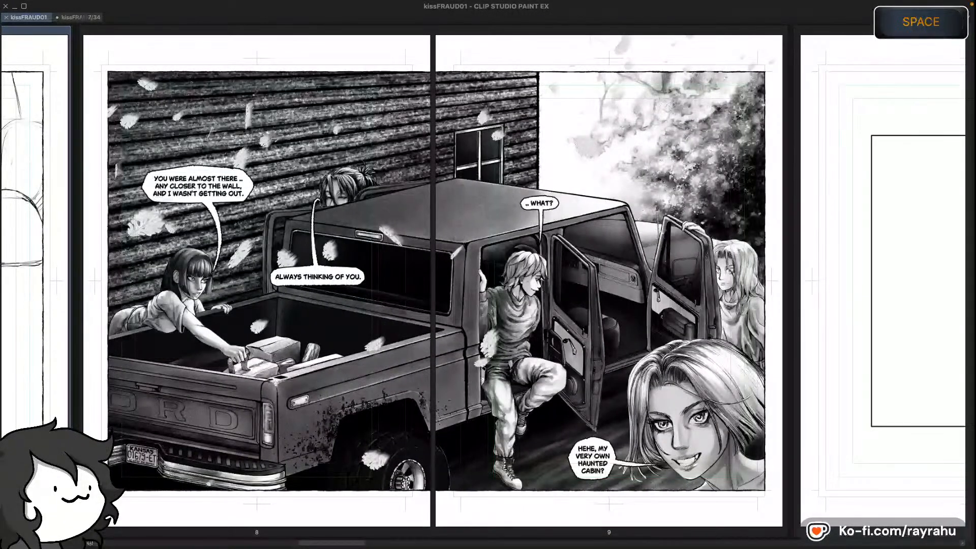
{"action": "left_click_drag", "start_coordinate": [192, 284], "coordinate": [765, 285]}
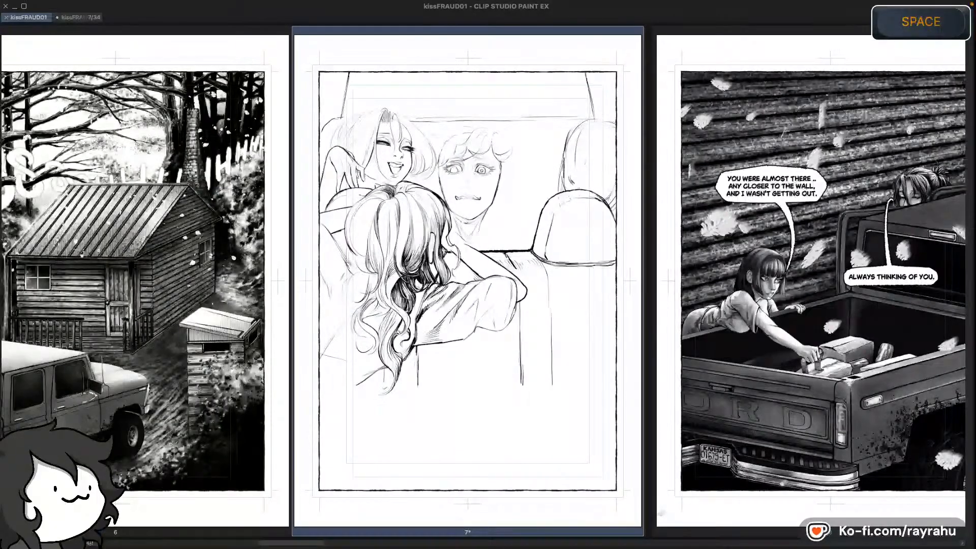
{"action": "left_click", "coordinate": [79, 17]}
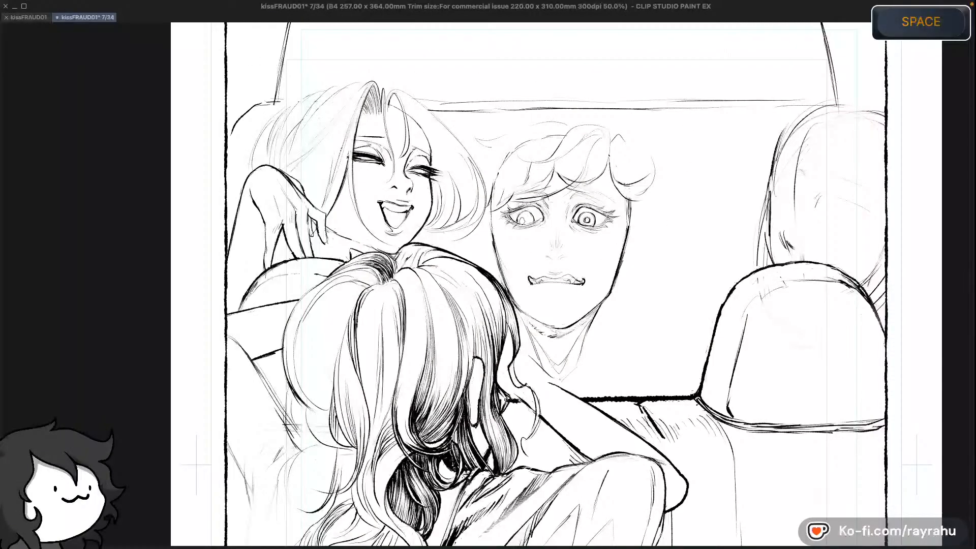
Ink the ear outlines on both sides of the worried figure's face, undoing rejected strokes
{"action": "left_click_drag", "start_coordinate": [490, 204], "coordinate": [502, 268]}
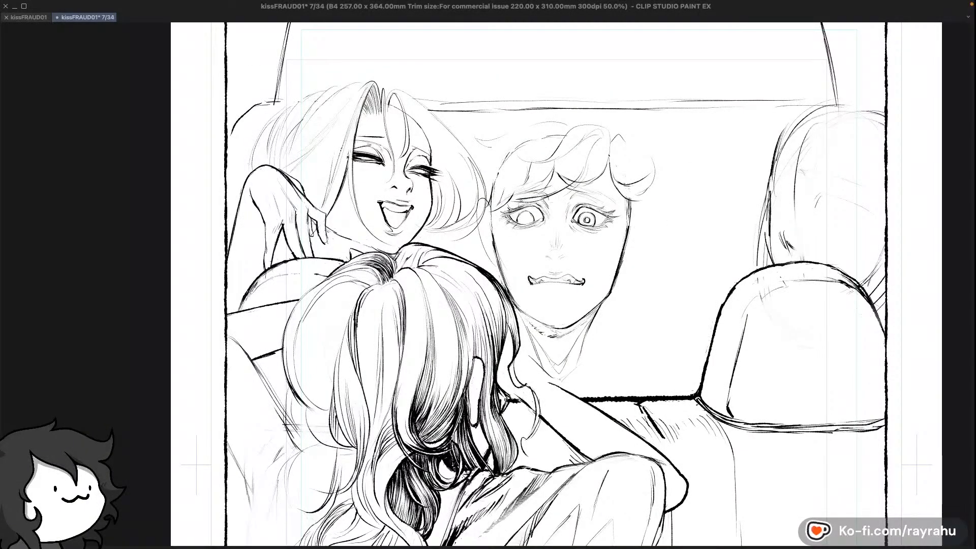
{"action": "key", "text": "super+z"}
{"action": "key", "text": "super+z"}
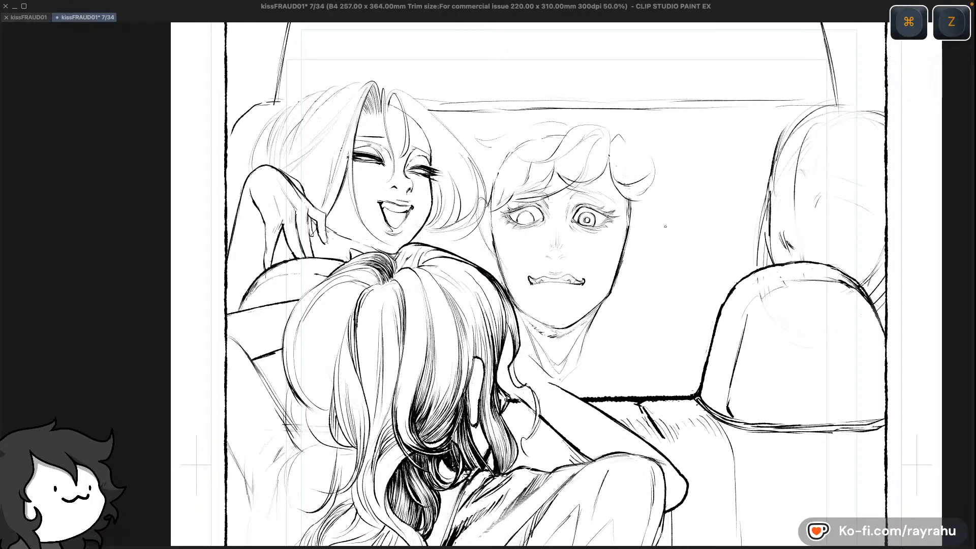
{"action": "mouse_move", "coordinate": [631, 221]}
{"action": "left_mouse_down"}
{"action": "mouse_move", "coordinate": [642, 214]}
{"action": "mouse_move", "coordinate": [614, 269]}
{"action": "left_mouse_up"}
{"action": "key", "text": "super+z"}
{"action": "key", "text": "super+z"}
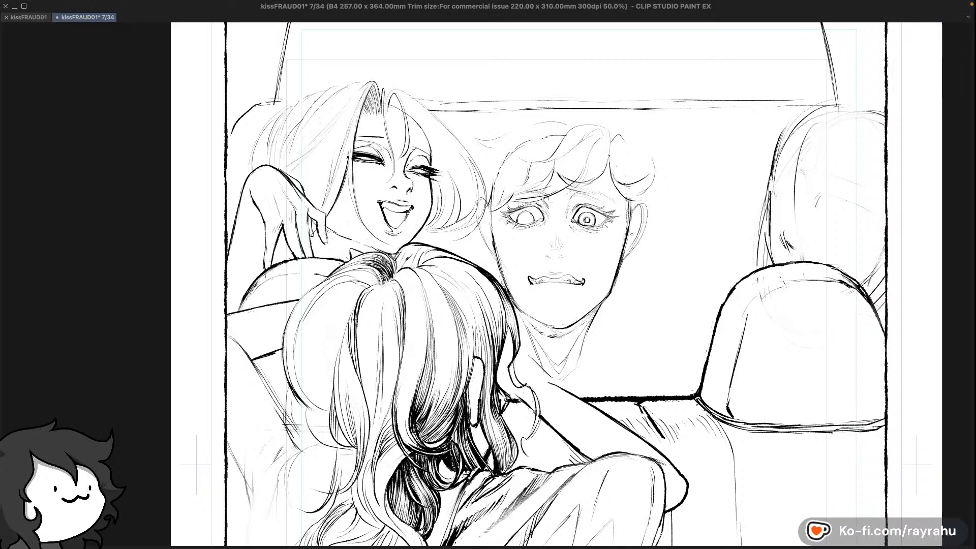
{"action": "key", "text": "super+z"}
Refine the lower end of the worried figure's ear beside the jaw, switching between drawing and transparent colour and undoing rejected strokes
{"action": "key", "text": "c"}
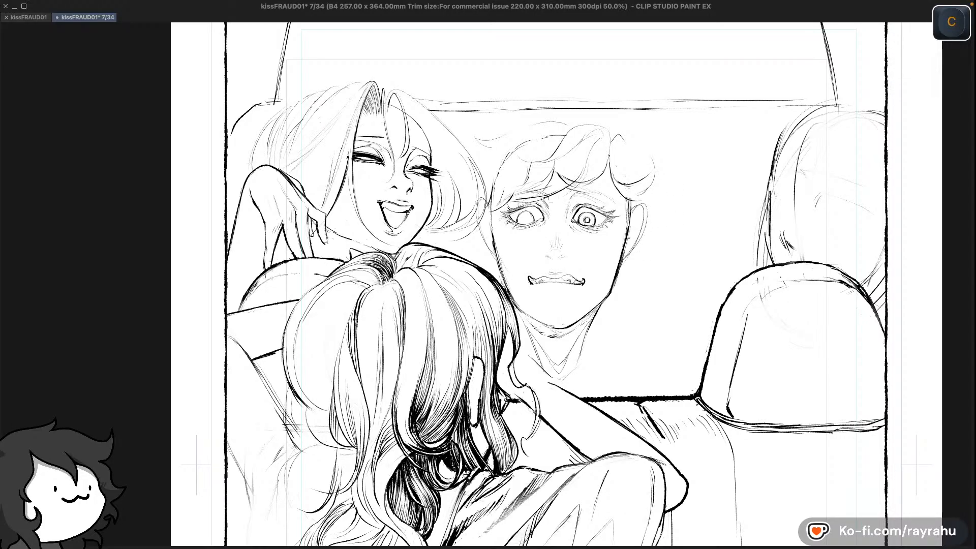
{"action": "key", "text": "super+z"}
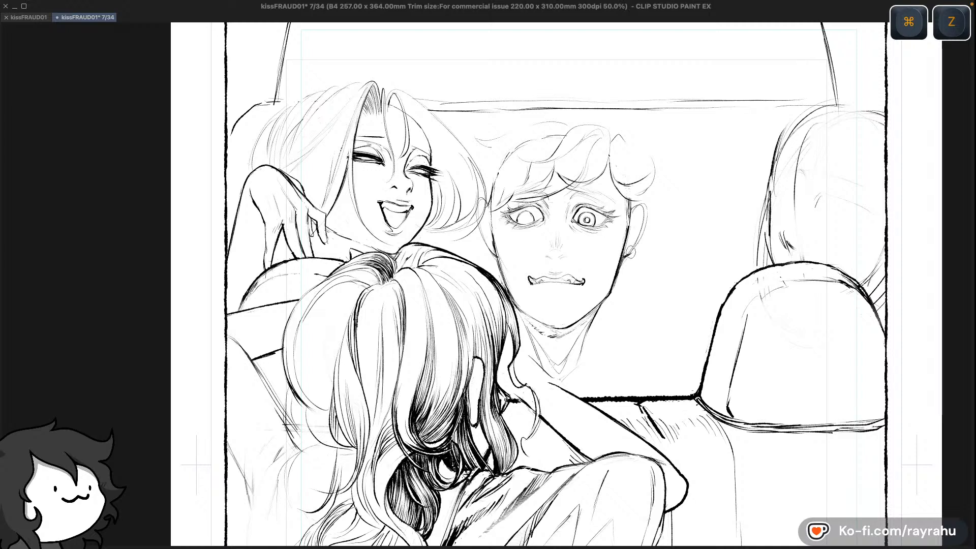
{"action": "key", "text": "super+z"}
{"action": "key", "text": "super+z"}
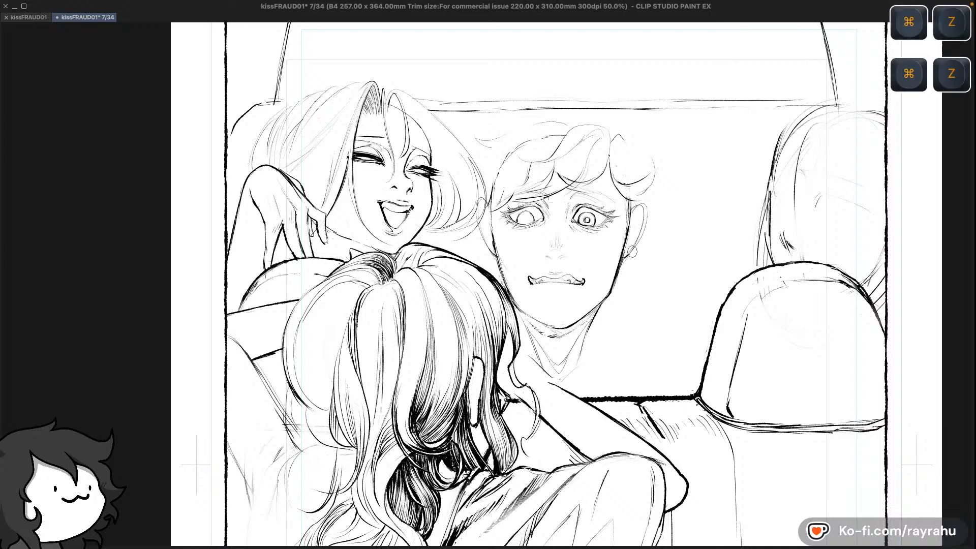
{"action": "key", "text": "super+z"}
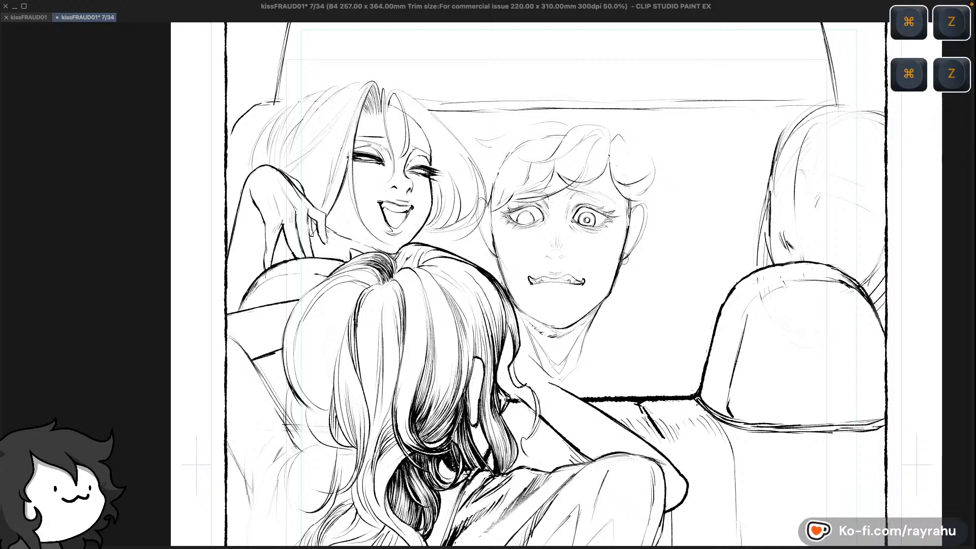
{"action": "key", "text": "c"}
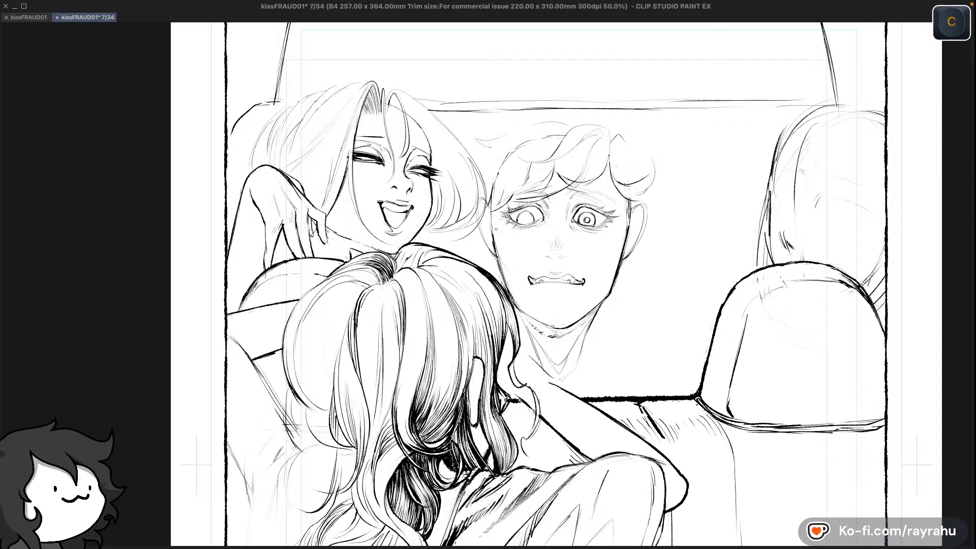
Ink and darken the pupils in both of the worried figure's eyes, undoing rejected strokes, and save page 7
{"action": "key", "text": "super+equal"}
{"action": "key", "text": "super+equal"}
{"action": "key", "text": "c"}
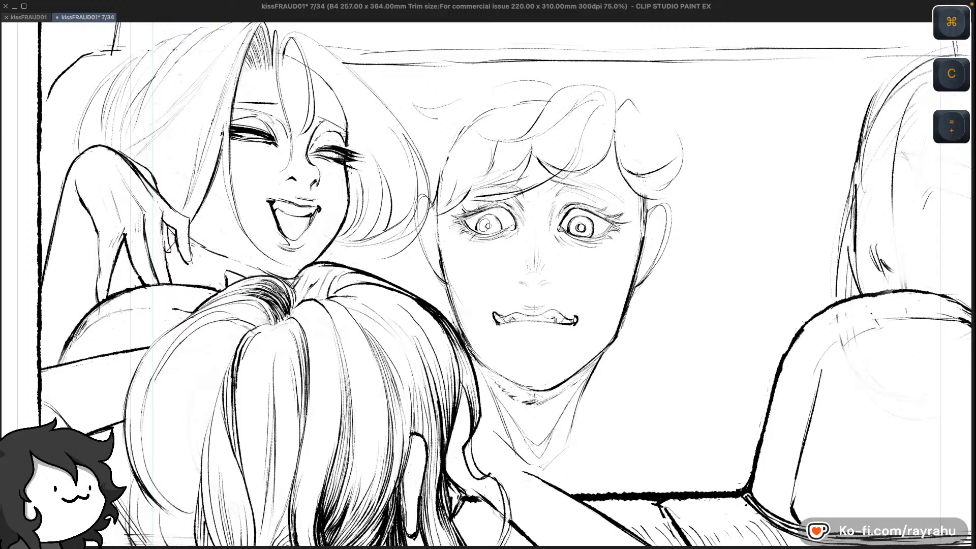
{"action": "left_click_drag", "start_coordinate": [487, 231], "coordinate": [495, 222]}
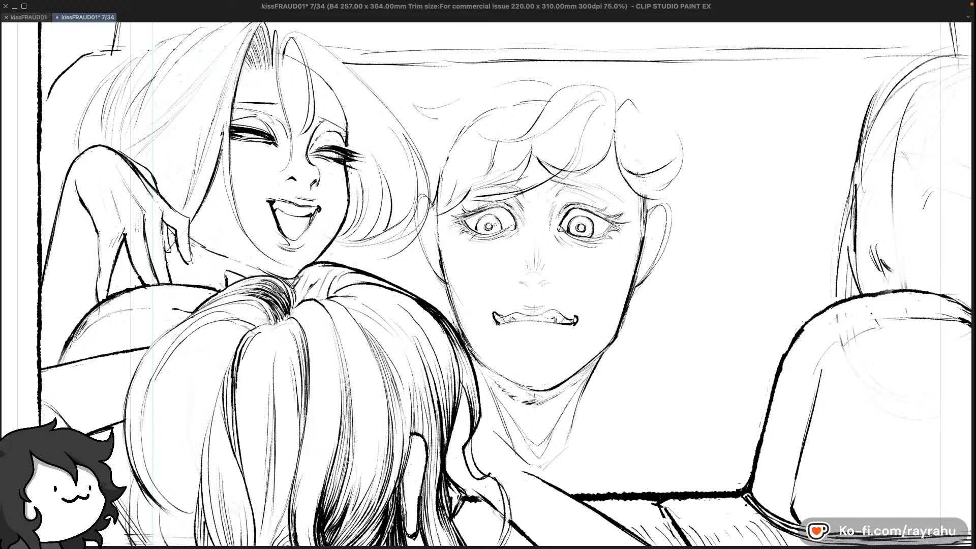
{"action": "key", "text": "c"}
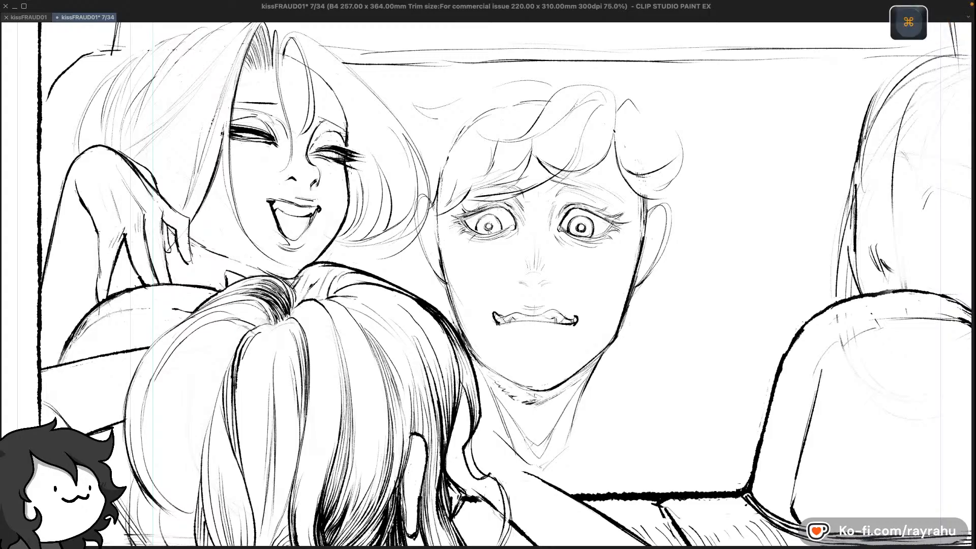
{"action": "key", "text": "super+z"}
{"action": "key", "text": "super+z"}
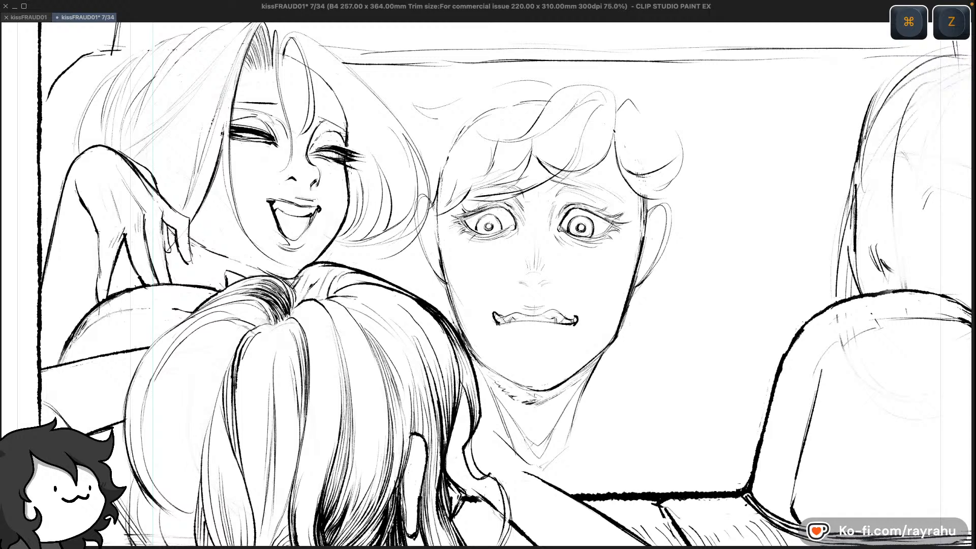
{"action": "left_click_drag", "start_coordinate": [488, 222], "coordinate": [491, 230]}
{"action": "key", "text": "super+s"}
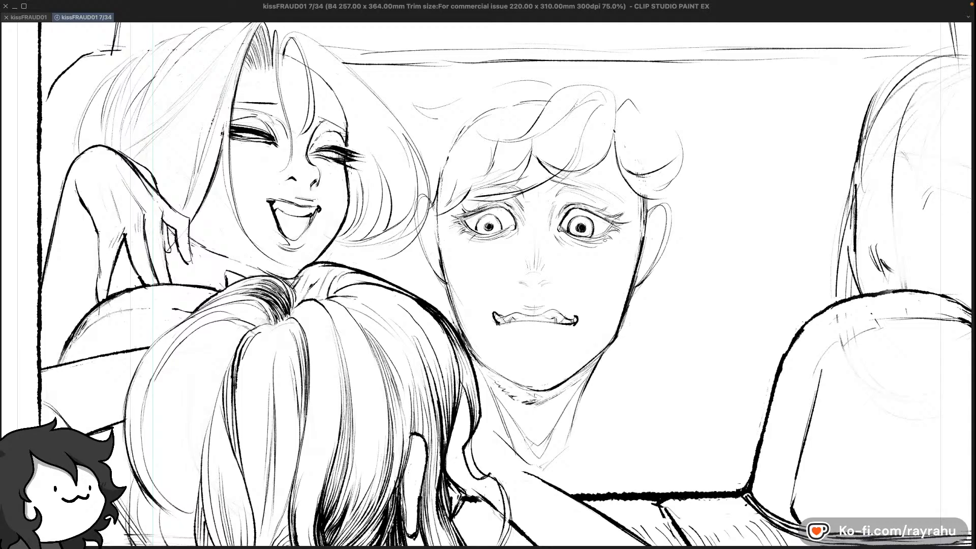
Touch up the pupil and iris of the worried figure's eye nearer the headrest and undo a stroke above the upper lip
{"action": "left_click_drag", "start_coordinate": [579, 203], "coordinate": [582, 209]}
{"action": "key", "text": "c"}
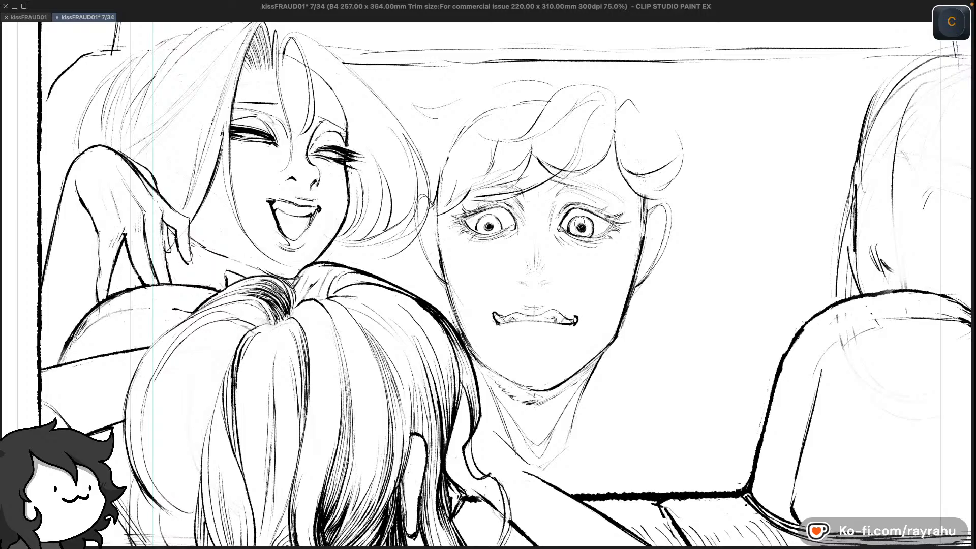
{"action": "left_click_drag", "start_coordinate": [584, 222], "coordinate": [583, 233]}
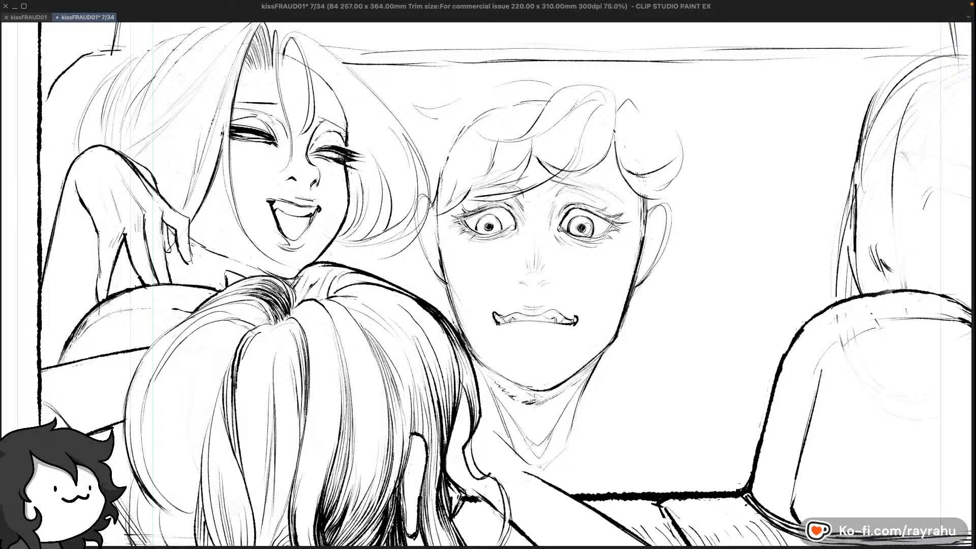
{"action": "key", "text": "c"}
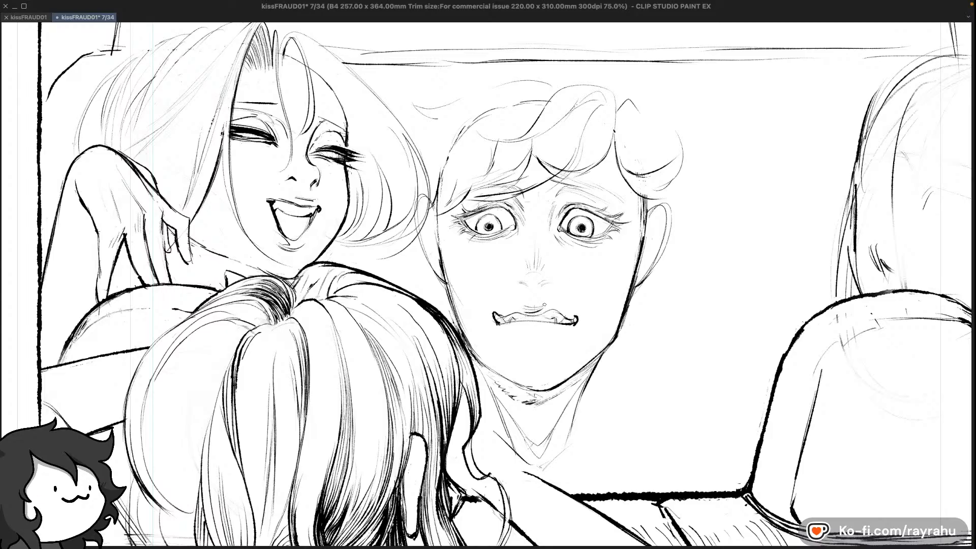
{"action": "key", "text": "super+z"}
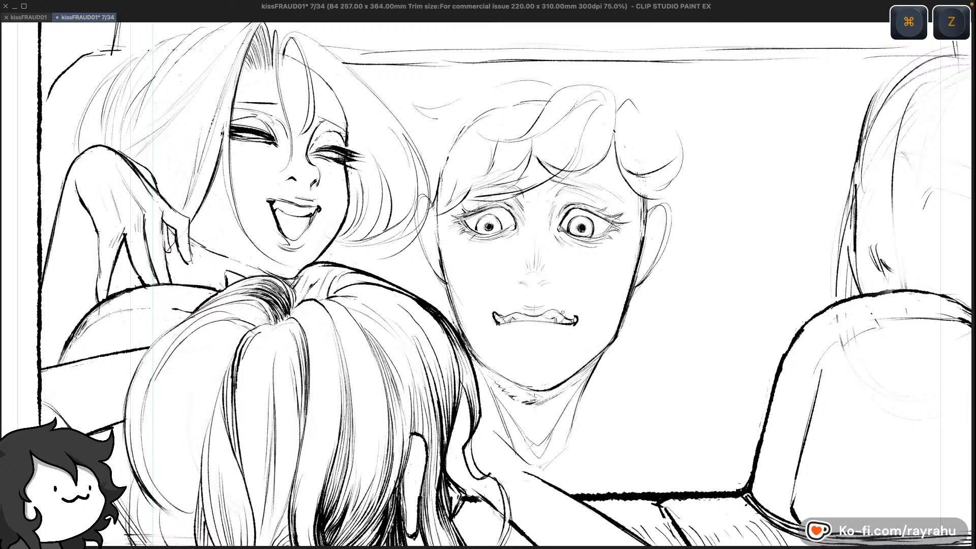
Ink the short crease below the worried figure's lower lip, undoing rejected strokes
{"action": "key", "text": "super+z"}
{"action": "key", "text": "super+z"}
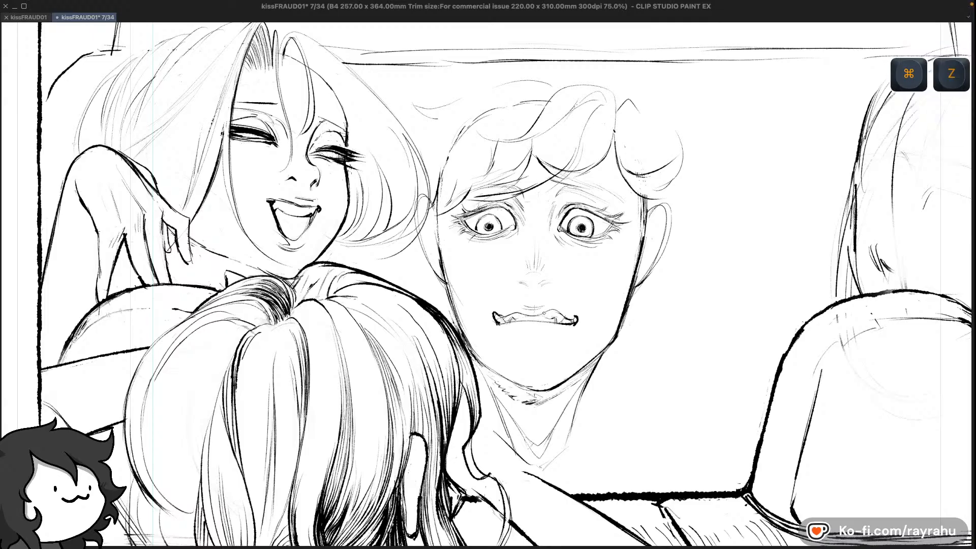
{"action": "key", "text": "super+z"}
{"action": "left_click_drag", "start_coordinate": [554, 348], "coordinate": [578, 286]}
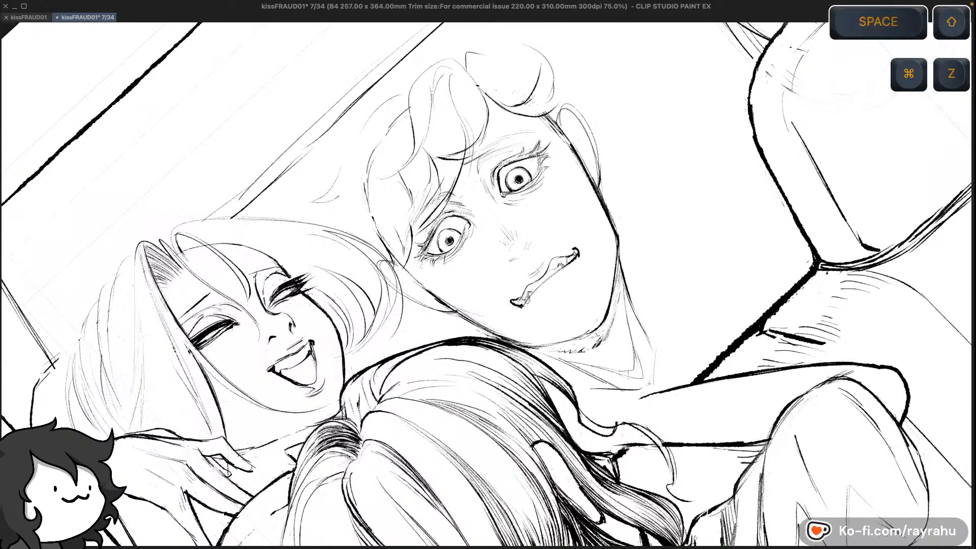
{"action": "key", "text": "super+z"}
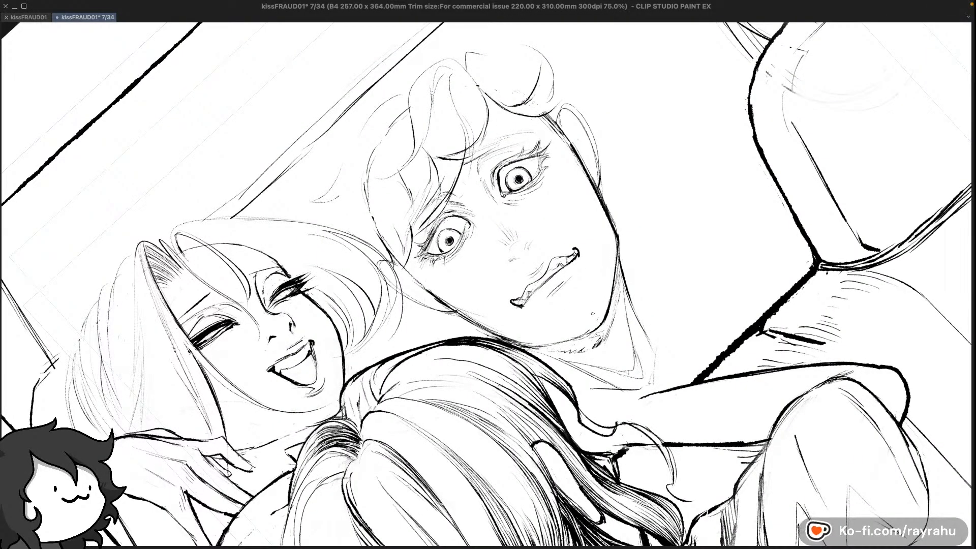
{"action": "key", "text": "shift+space"}
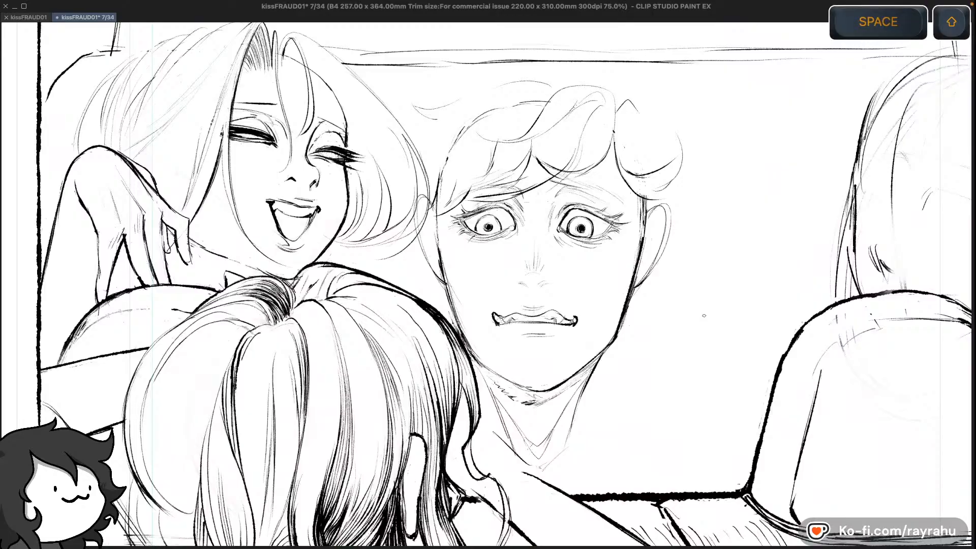
{"action": "left_click_drag", "start_coordinate": [660, 325], "coordinate": [647, 269]}
Refine the worried figure's jaw and chin contour, switching between drawing and transparent colour and undoing rejected strokes
{"action": "key", "text": "c"}
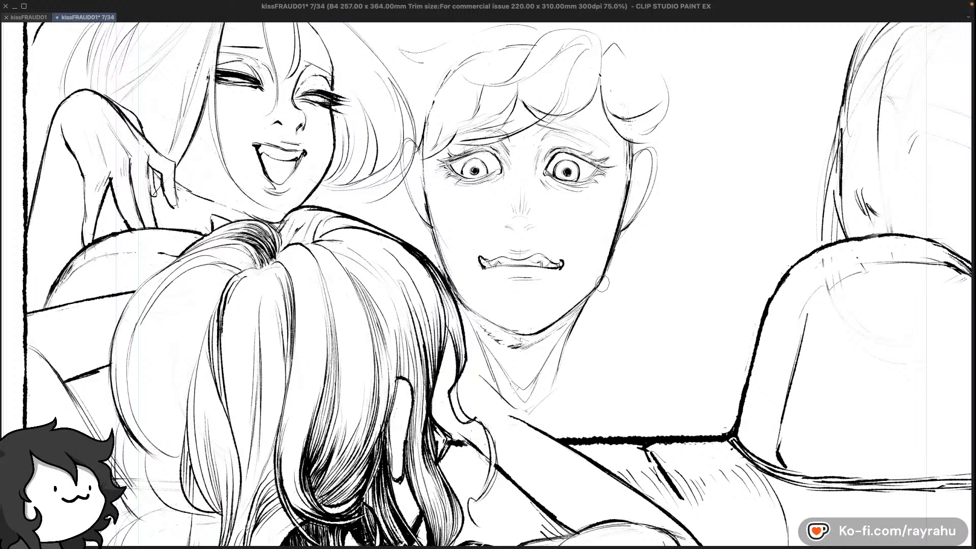
{"action": "key", "text": "c"}
{"action": "key", "text": "super+z"}
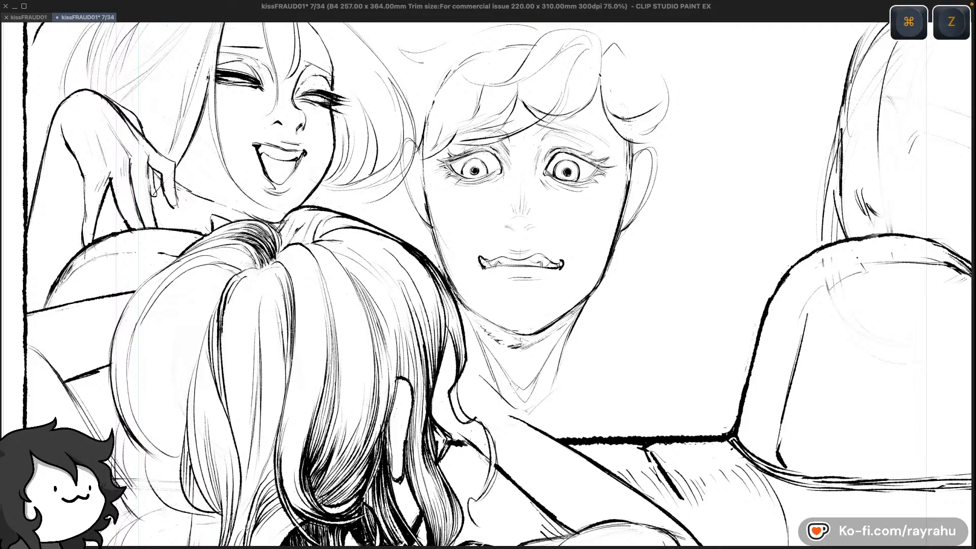
{"action": "key", "text": "super+z"}
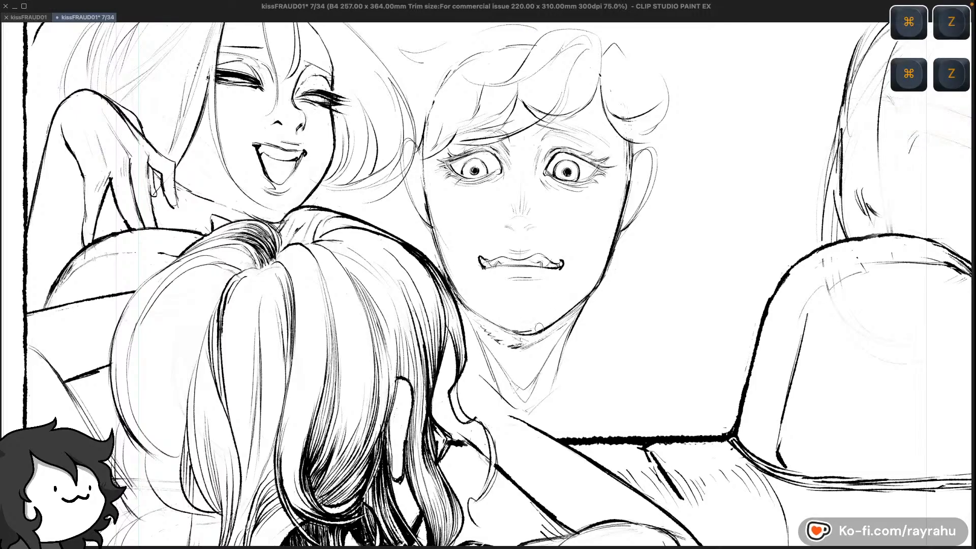
{"action": "key", "text": "super+z"}
{"action": "key", "text": "super+z"}
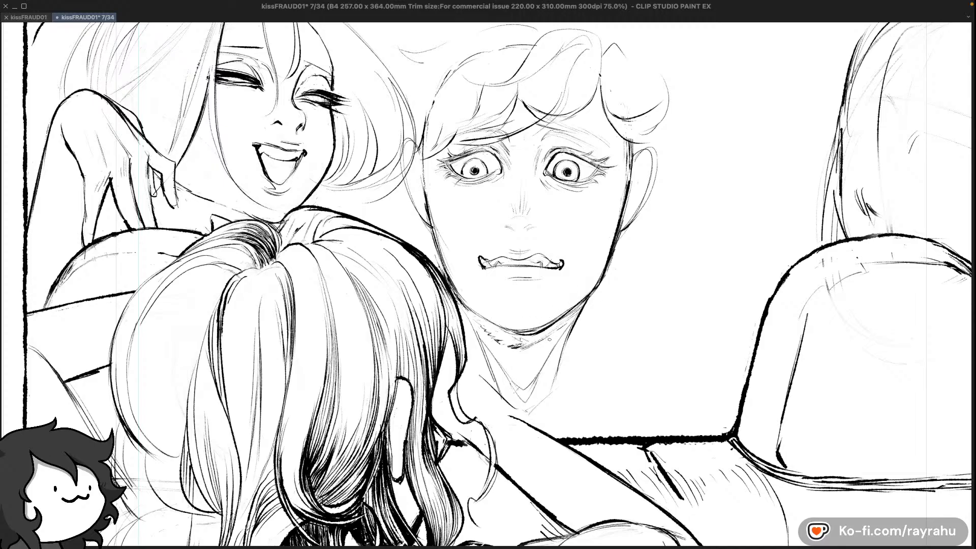
{"action": "key", "text": "c"}
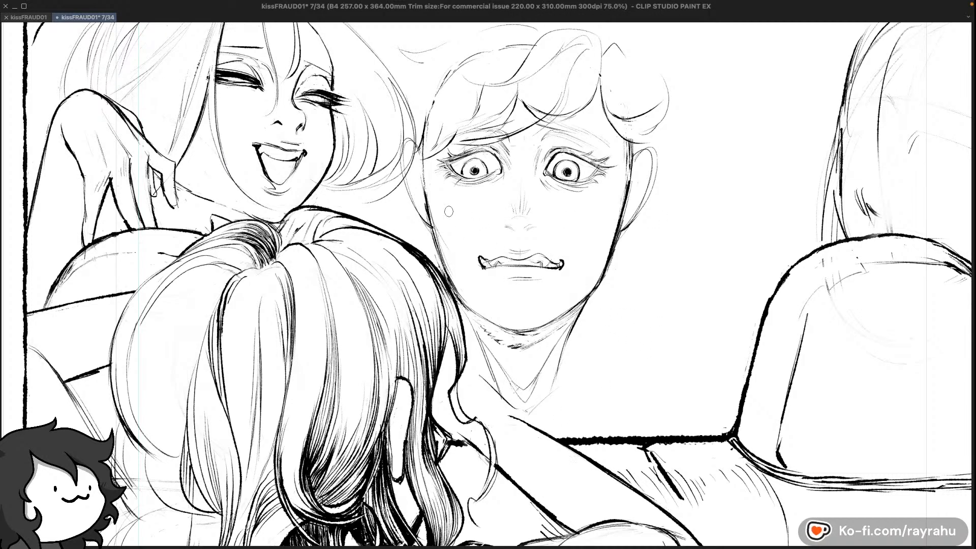
{"action": "key", "text": "c"}
{"action": "key", "text": "super+z"}
{"action": "key", "text": "super+z"}
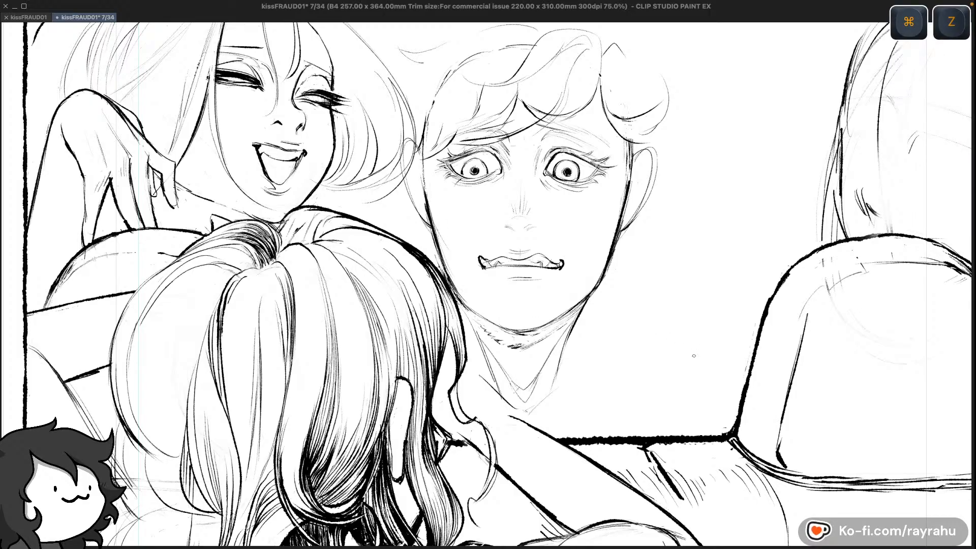
Try hair strokes where the laughing woman's hair meets the worried figure's curls, and undo them
{"action": "key", "text": "space"}
{"action": "left_click_drag", "start_coordinate": [447, 272], "coordinate": [445, 274]}
{"action": "left_click_drag", "start_coordinate": [430, 214], "coordinate": [455, 247]}
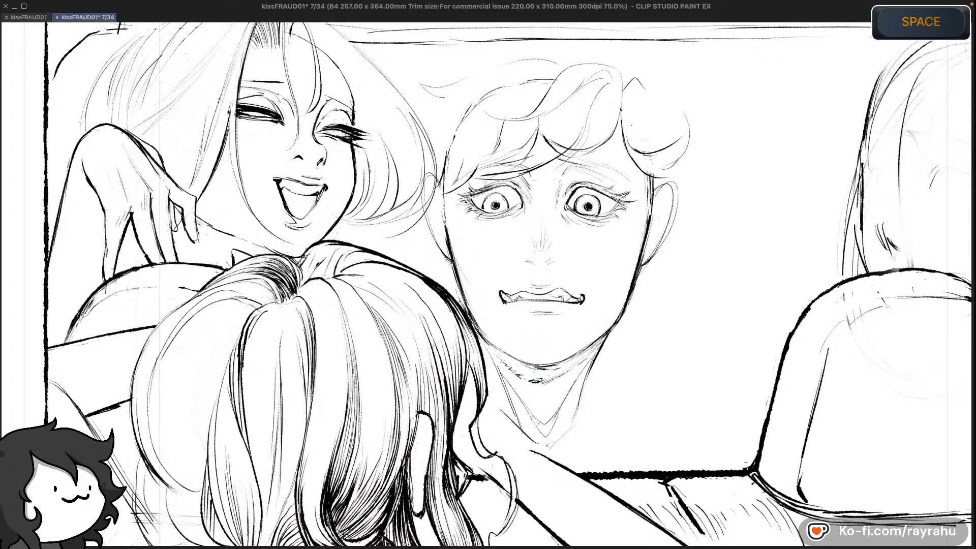
{"action": "left_click_drag", "start_coordinate": [525, 331], "coordinate": [577, 377]}
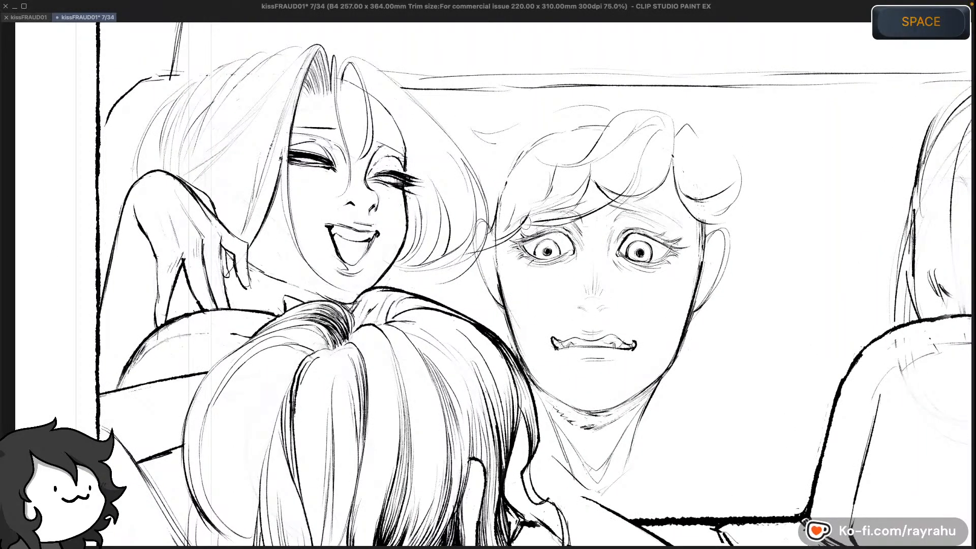
{"action": "key", "text": "super+z"}
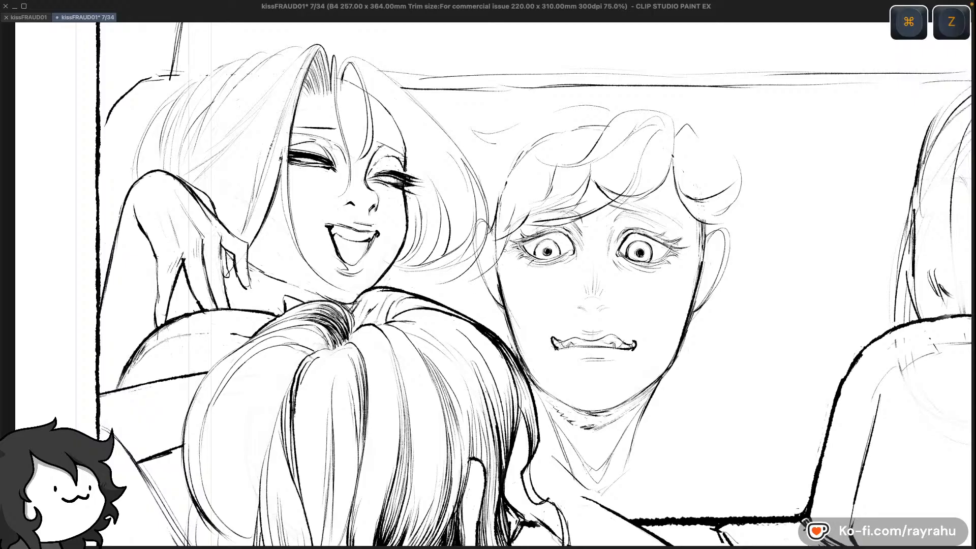
{"action": "key", "text": "super+z"}
{"action": "left_click_drag", "start_coordinate": [472, 285], "coordinate": [489, 231]}
{"action": "key", "text": "super+z"}
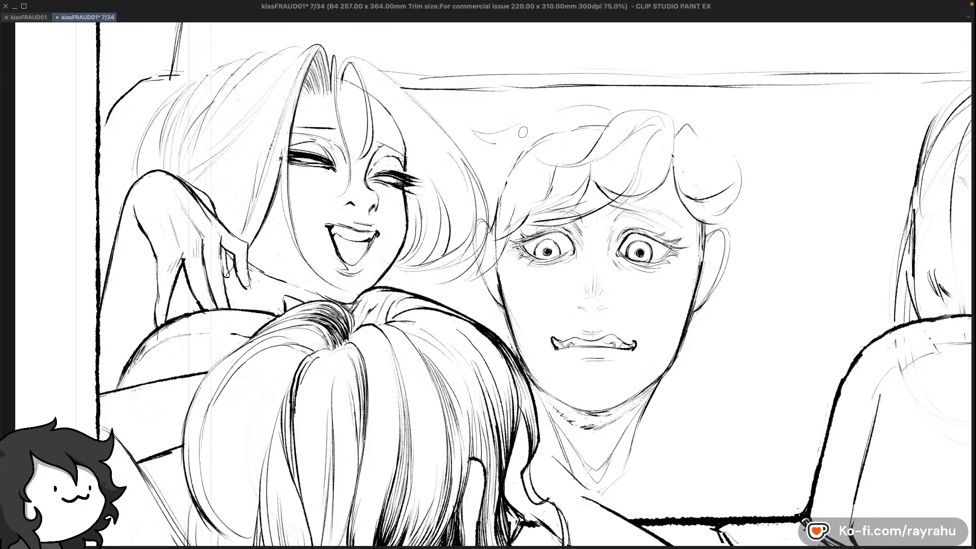
{"action": "scroll", "coordinate": [544, 157], "scroll_direction": "down", "scroll_amount": 4}
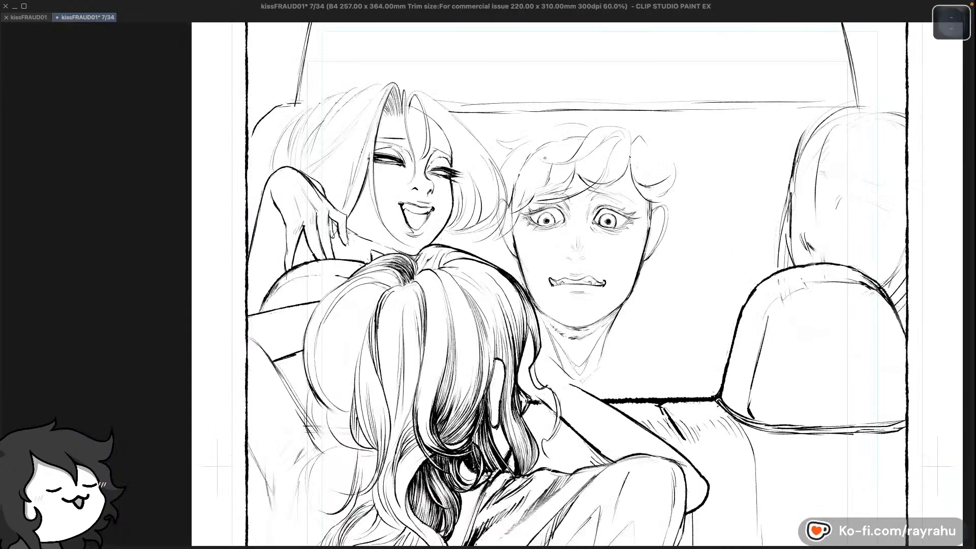
{"action": "key", "text": "space"}
{"action": "left_click_drag", "start_coordinate": [711, 189], "coordinate": [705, 217]}
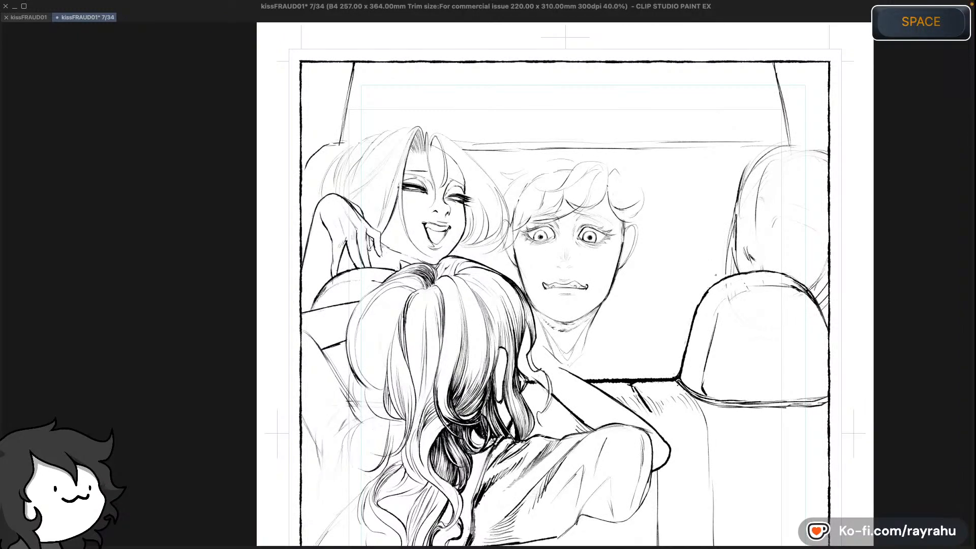
{"action": "key", "text": "super+z"}
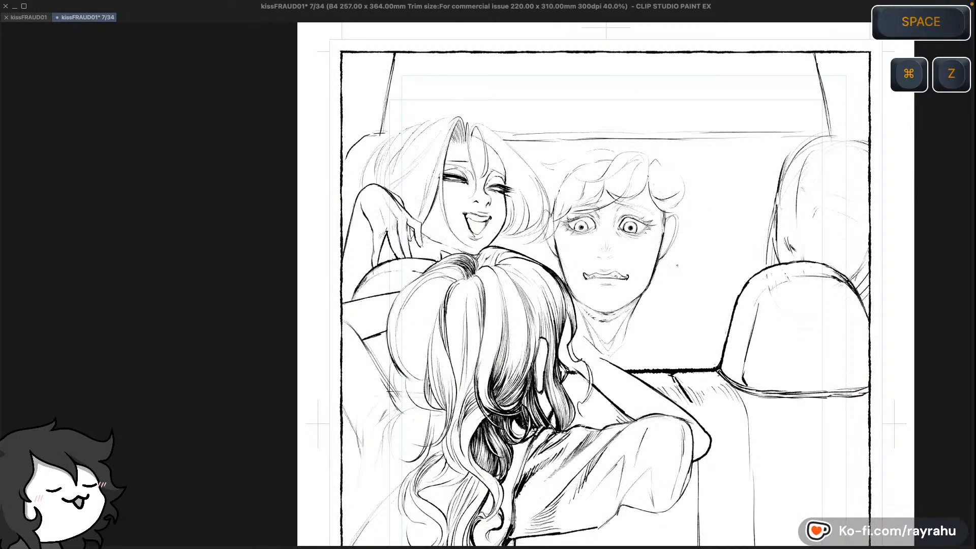
Lasso the worried figure's hair, face and neck, cut and paste them onto a separate layer, and deselect
{"action": "key", "text": "equal"}
{"action": "key", "text": "equal"}
{"action": "left_click_drag", "start_coordinate": [376, 184], "coordinate": [451, 237]}
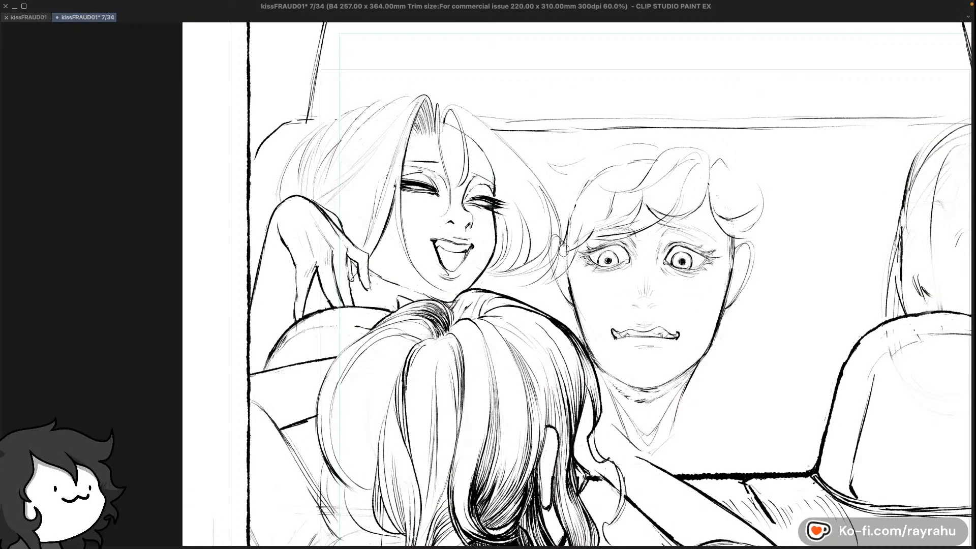
{"action": "key", "text": "c"}
{"action": "key", "text": "m"}
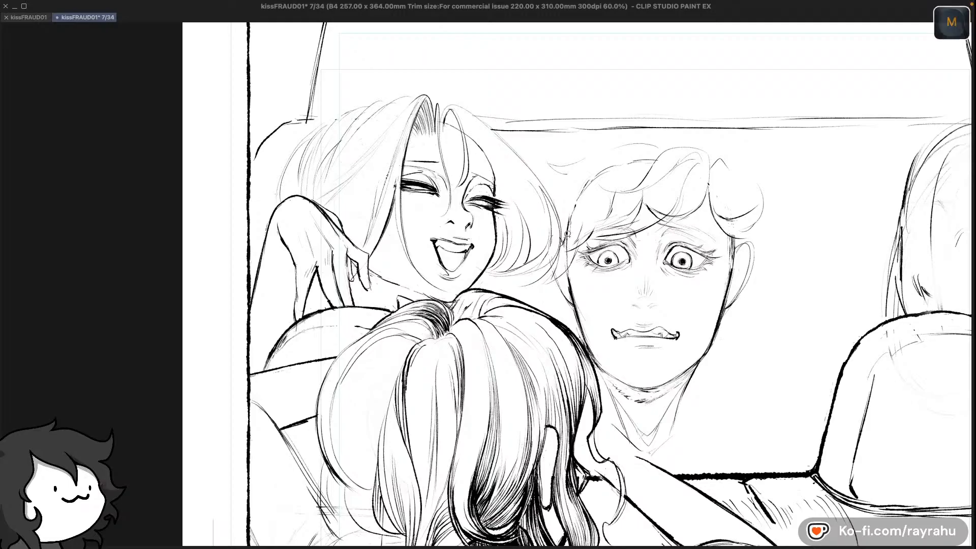
{"action": "mouse_move", "coordinate": [540, 283]}
{"action": "left_mouse_down"}
{"action": "mouse_move", "coordinate": [597, 348]}
{"action": "mouse_move", "coordinate": [687, 346]}
{"action": "mouse_move", "coordinate": [809, 244]}
{"action": "left_mouse_up"}
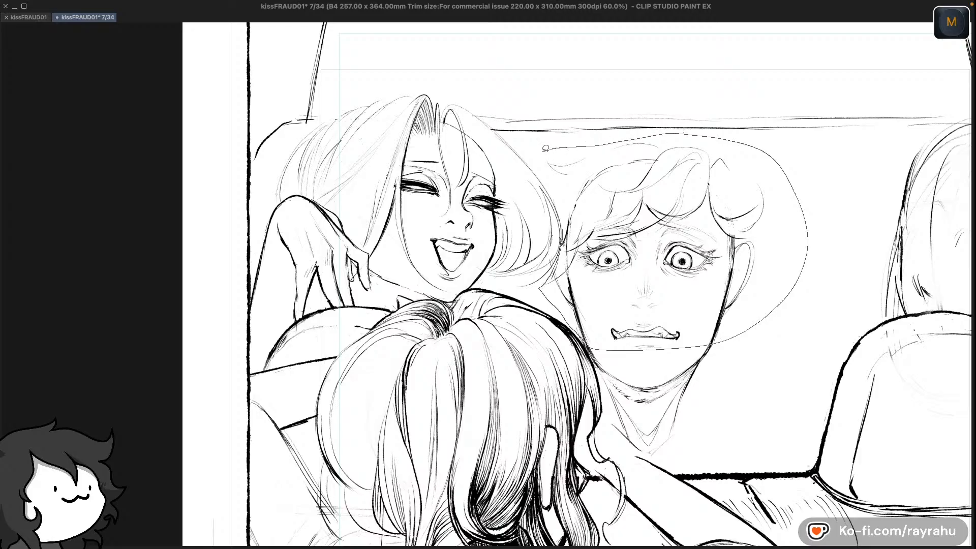
{"action": "left_click_drag", "start_coordinate": [566, 205], "coordinate": [564, 216]}
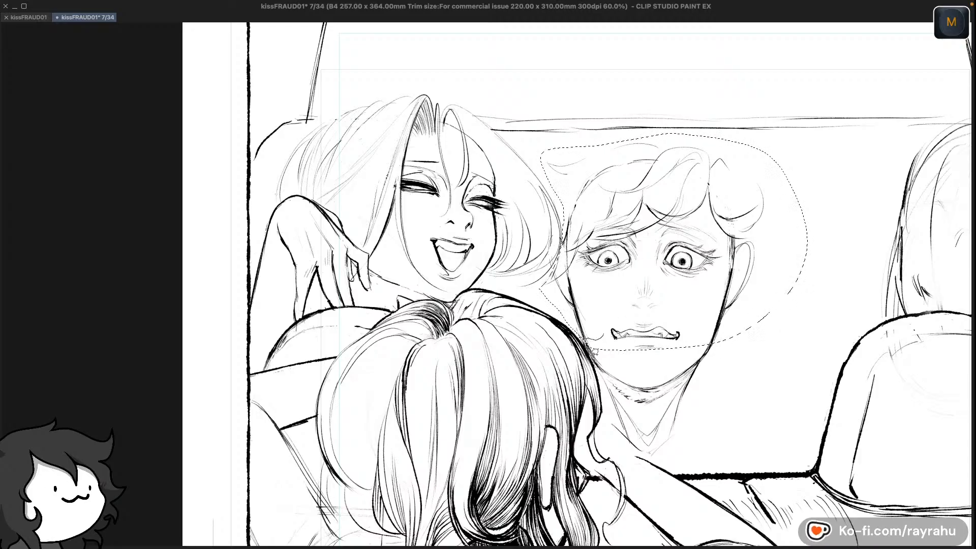
{"action": "mouse_move", "coordinate": [612, 424]}
{"action": "left_mouse_down"}
{"action": "mouse_move", "coordinate": [631, 446]}
{"action": "mouse_move", "coordinate": [709, 345]}
{"action": "left_mouse_up"}
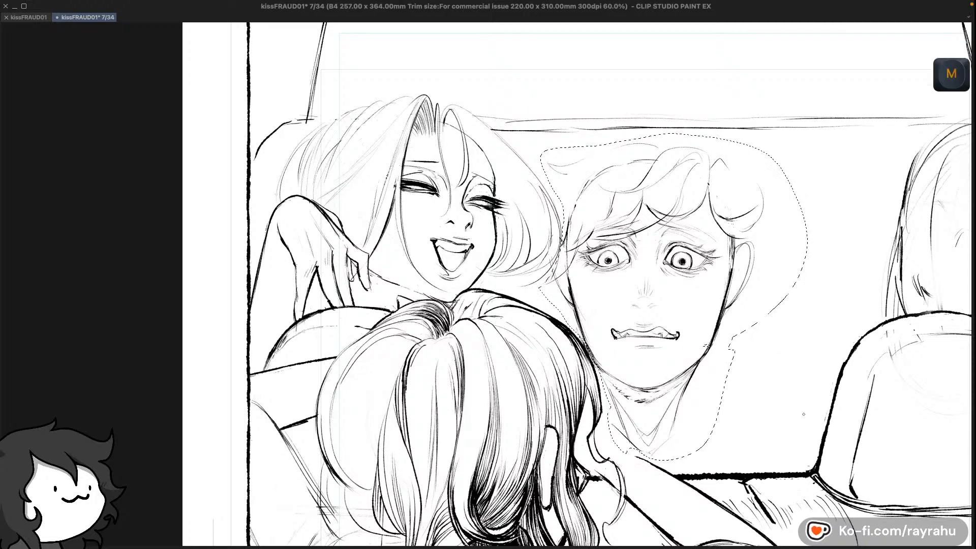
{"action": "key", "text": "super+x"}
{"action": "key", "text": "super+v"}
{"action": "key", "text": "super+d"}
Clear the mask on the lower Layer 1 and delete the layer masks from both Layer 1 layers in the INK folder
{"action": "key", "text": "l"}
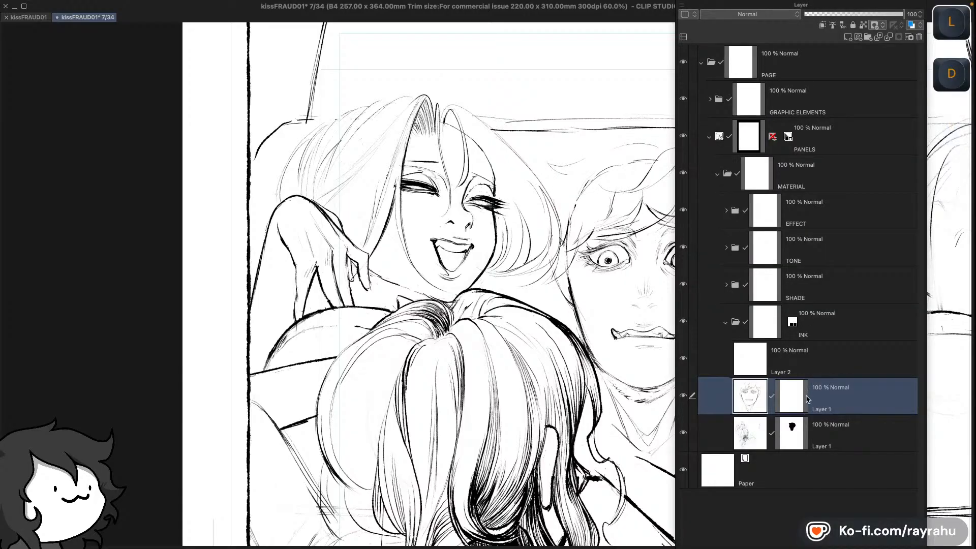
{"action": "left_click", "coordinate": [812, 447]}
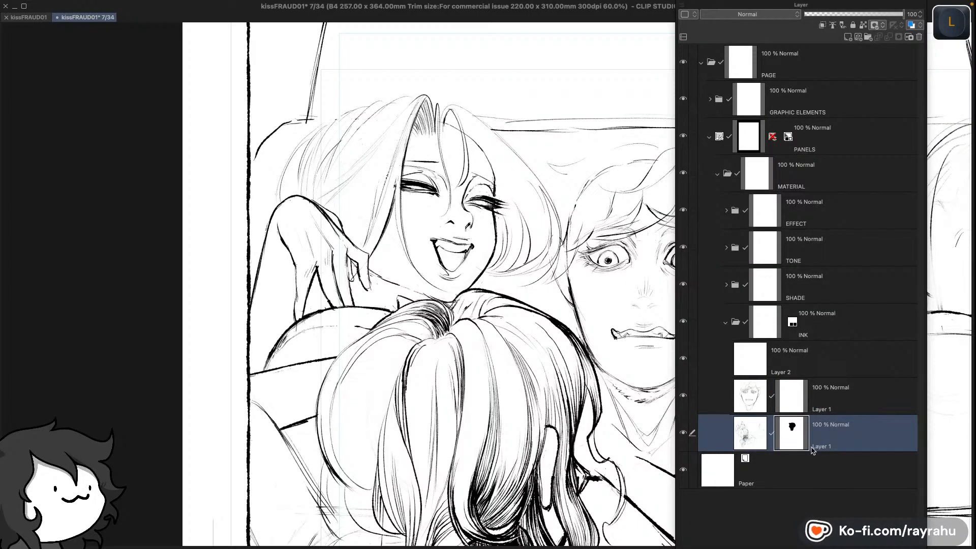
{"action": "key", "text": "f"}
{"action": "key", "text": "z"}
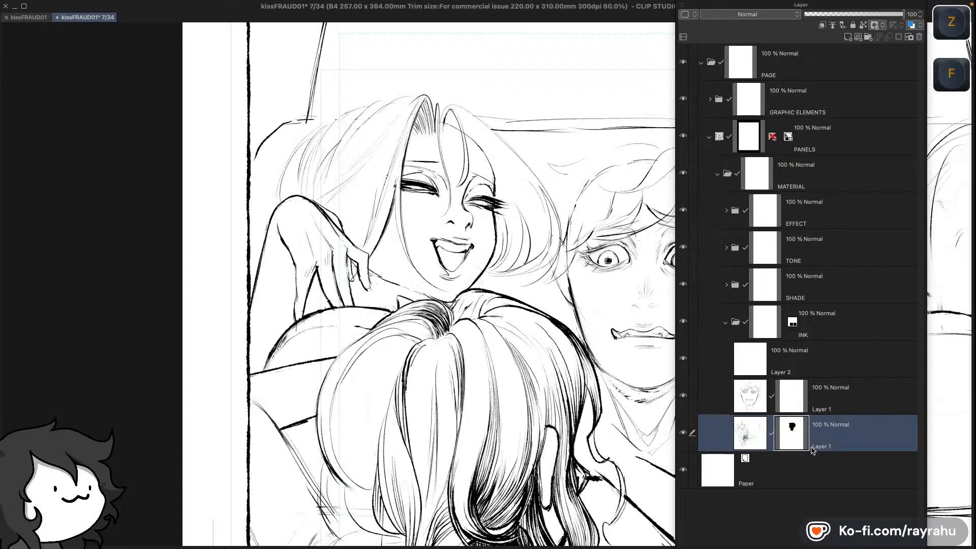
{"action": "key", "text": "c"}
{"action": "key", "text": "f"}
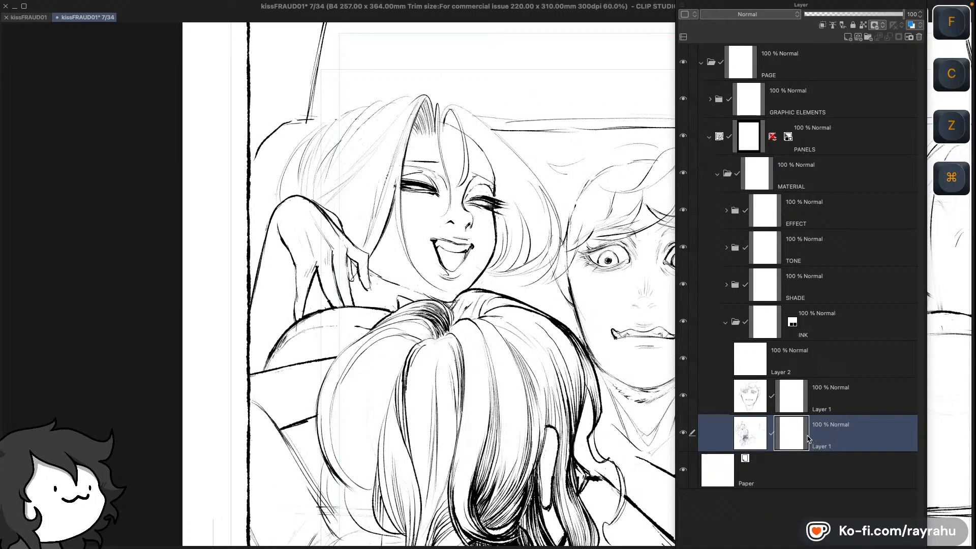
{"action": "left_click", "coordinate": [883, 27]}
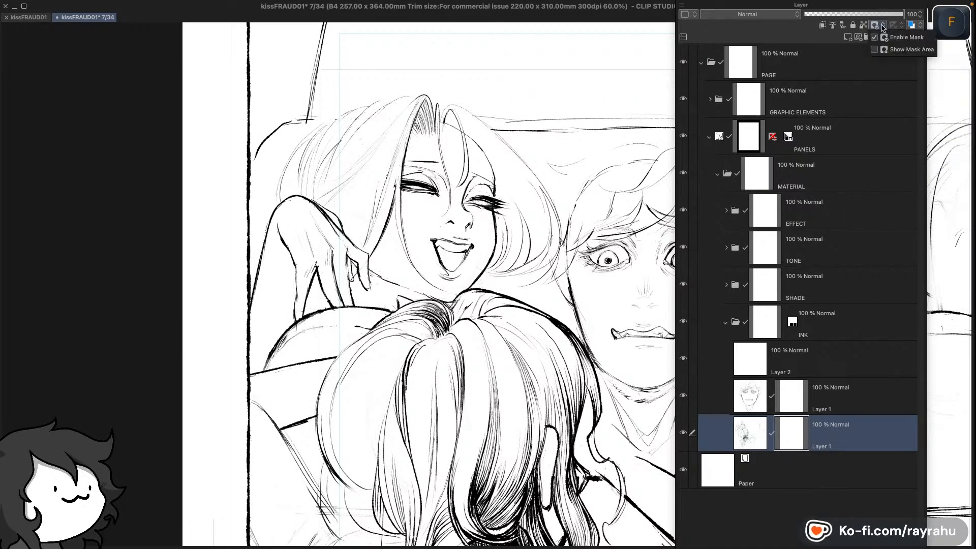
{"action": "left_click", "coordinate": [795, 38]}
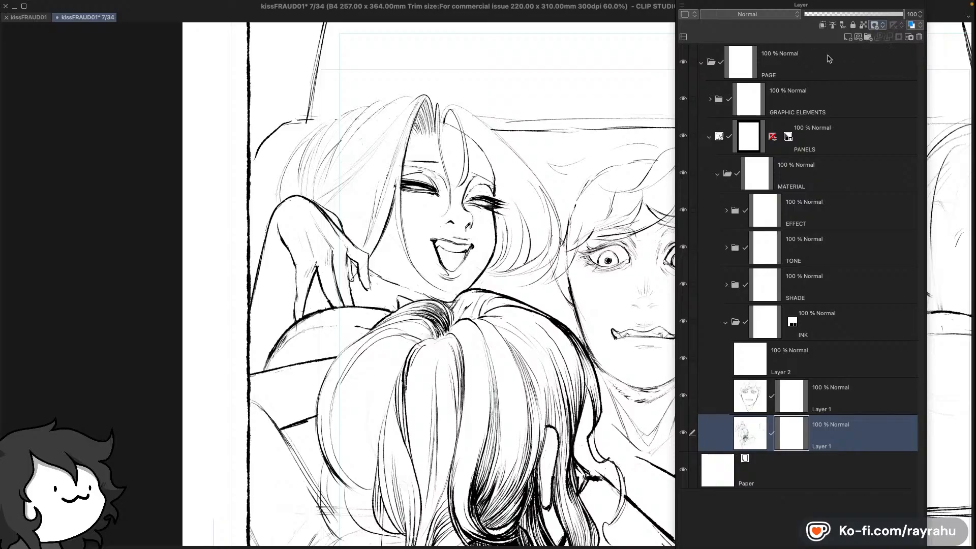
{"action": "left_click", "coordinate": [910, 38]}
{"action": "left_click", "coordinate": [809, 406]}
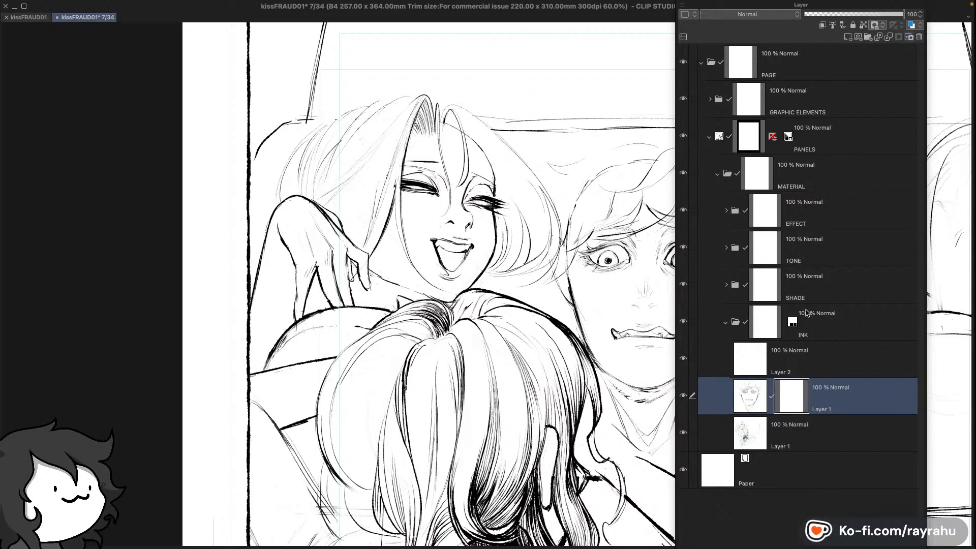
{"action": "left_click", "coordinate": [909, 37]}
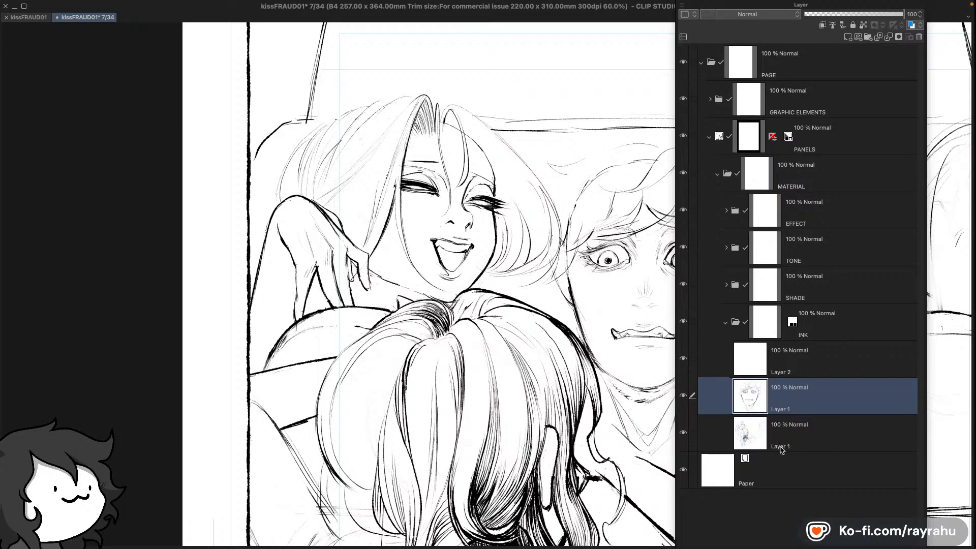
Add a new blank layer mask to the lower Layer 1 and to the worried figure's Layer 1, and reopen the layer list
{"action": "left_click", "coordinate": [730, 433]}
{"action": "left_click", "coordinate": [706, 406]}
{"action": "left_click", "coordinate": [813, 446]}
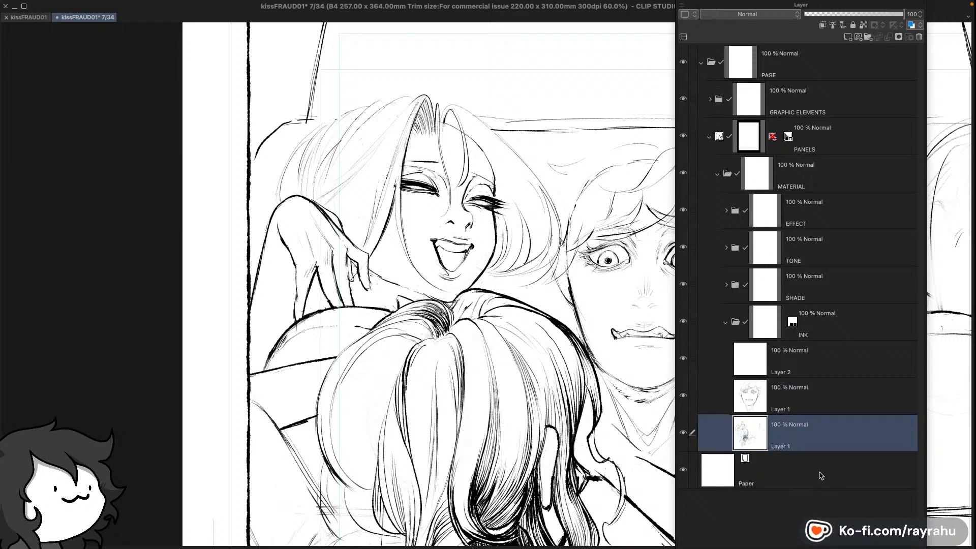
{"action": "left_click", "coordinate": [898, 37]}
{"action": "key", "text": "alt+bracketright"}
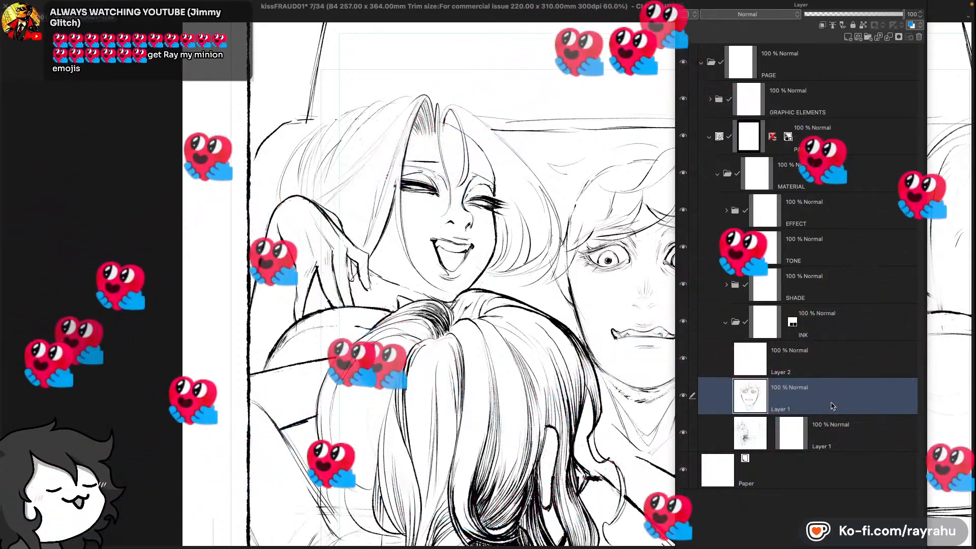
{"action": "left_click", "coordinate": [898, 37]}
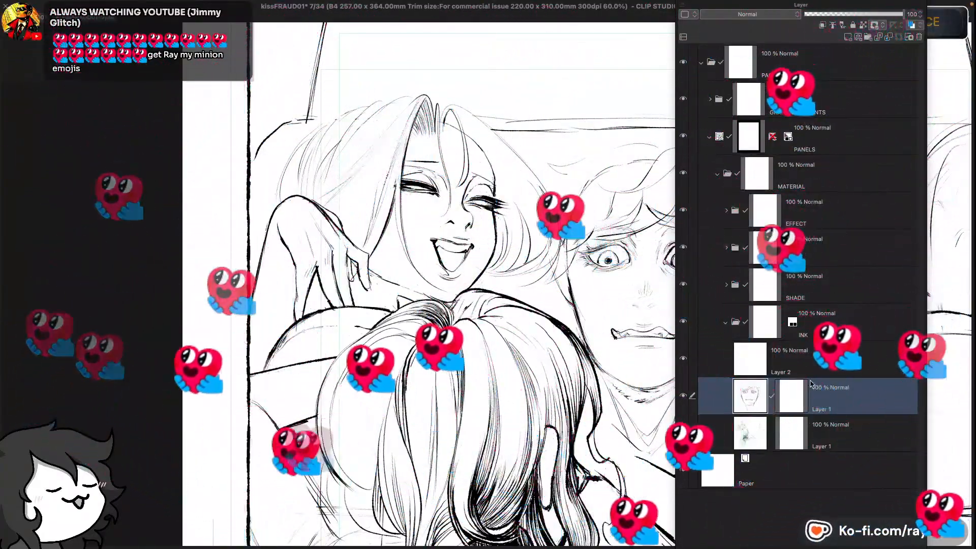
{"action": "key", "text": "space"}
{"action": "left_click_drag", "start_coordinate": [791, 319], "coordinate": [685, 330]}
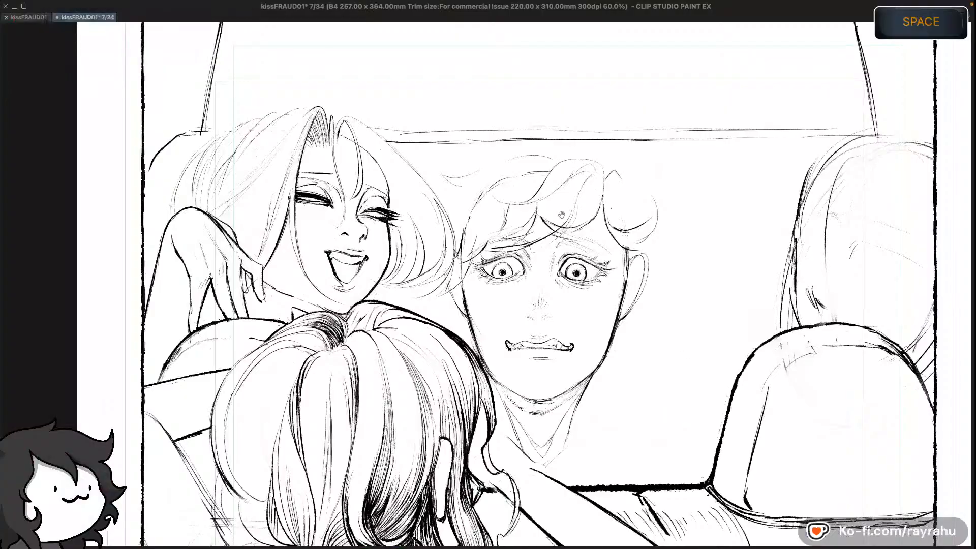
{"action": "key", "text": "l"}
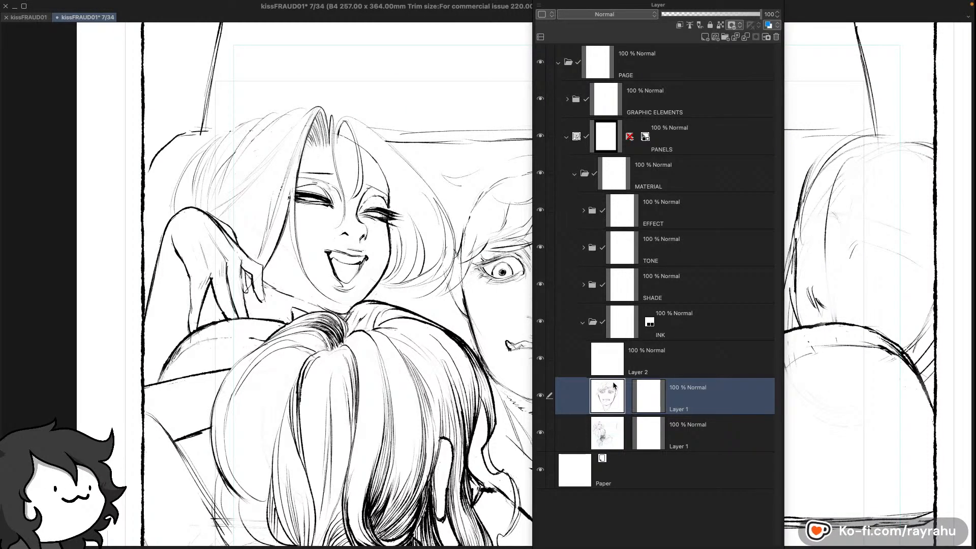
Examine the car-interior panel's composition with the layer list closed and the canvas view mirrored
{"action": "key", "text": "l"}
{"action": "key", "text": "l"}
{"action": "key", "text": "l"}
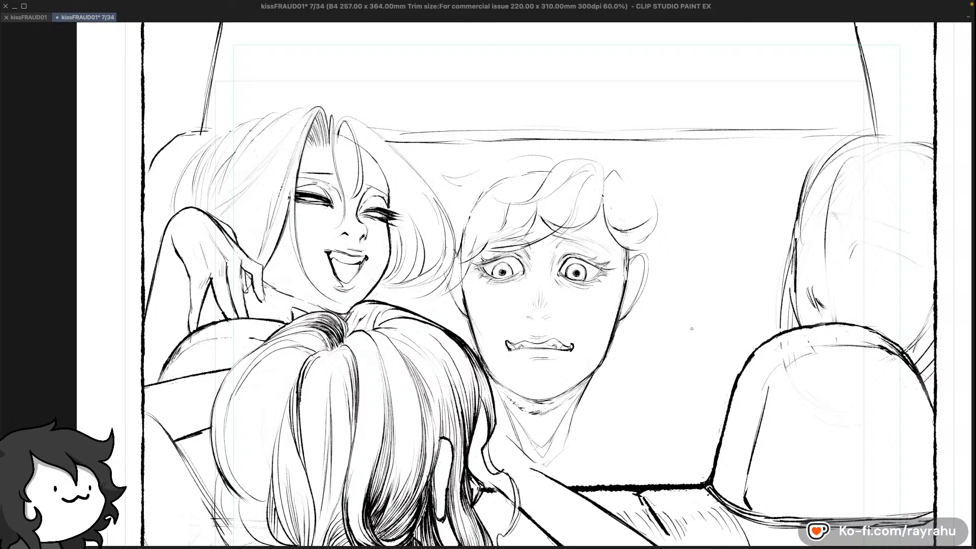
{"action": "key", "text": "l"}
{"action": "key", "text": "l"}
{"action": "key", "text": "shift+minus"}
{"action": "key", "text": "space"}
{"action": "left_click_drag", "start_coordinate": [600, 366], "coordinate": [693, 372]}
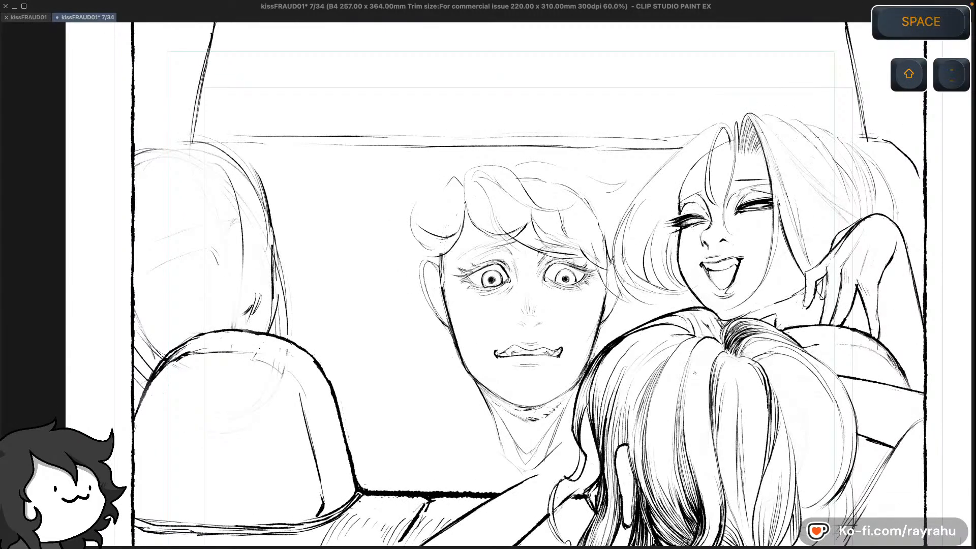
{"action": "key", "text": "l"}
{"action": "key", "text": "l"}
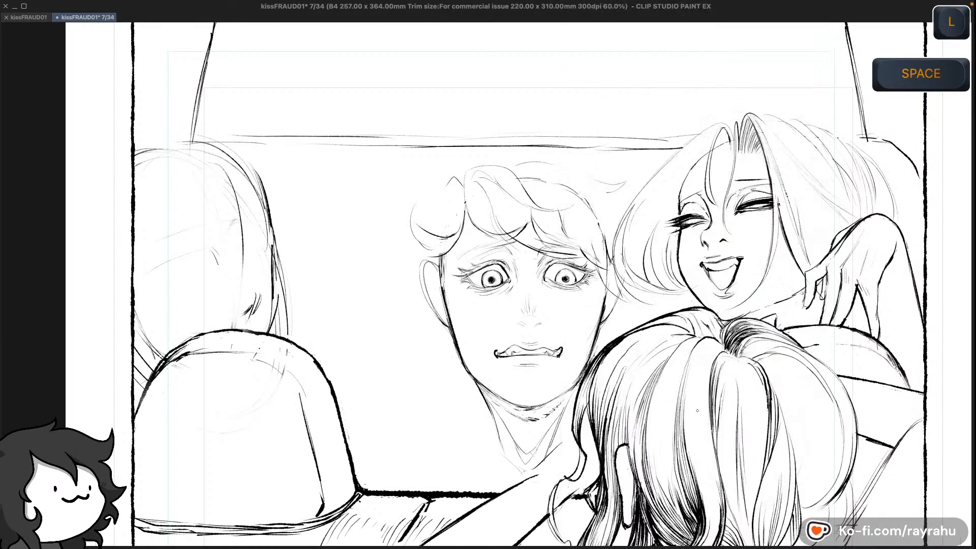
{"action": "key", "text": "minus"}
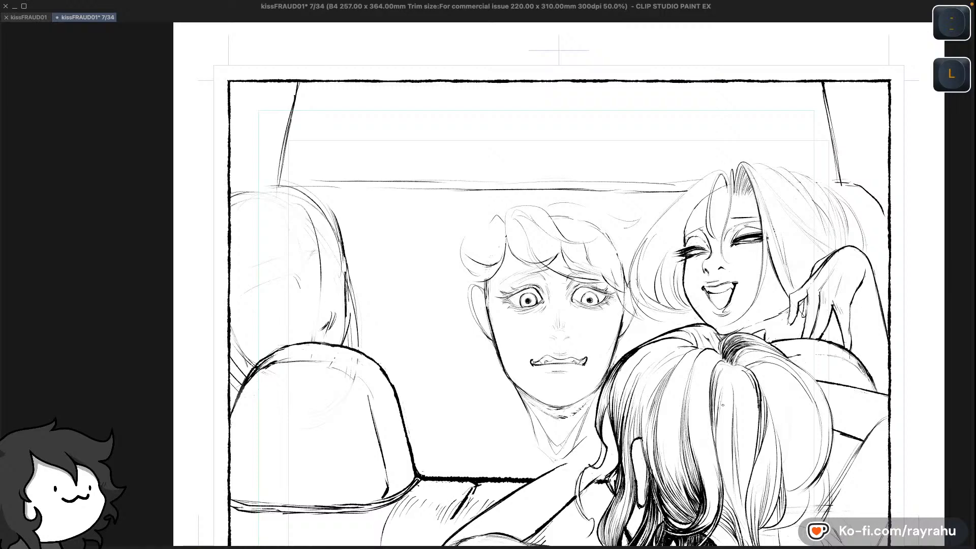
Scale the worried figure's head down slightly and move it up, clear of the two women's hair
{"action": "key", "text": "super+shift+t"}
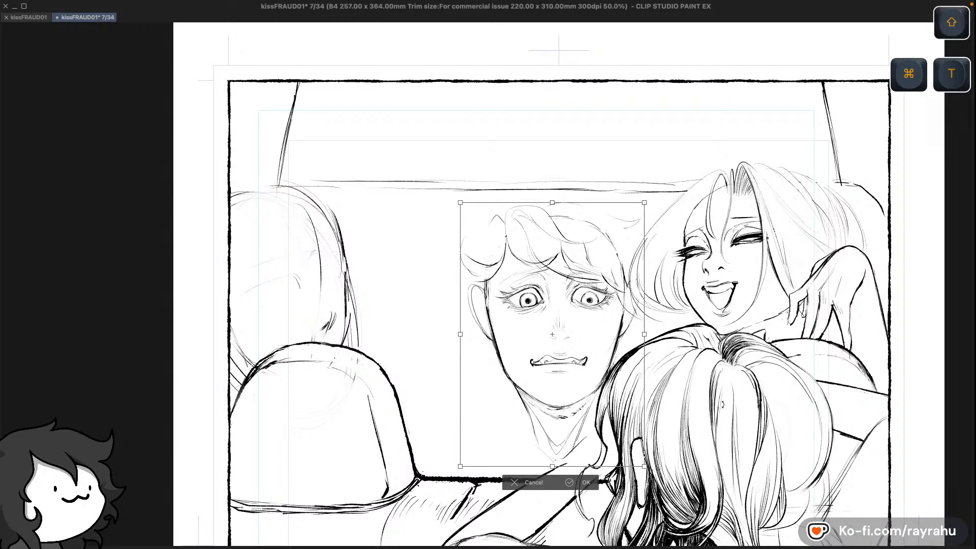
{"action": "key", "text": "minus"}
{"action": "key", "text": "minus"}
{"action": "left_click_drag", "start_coordinate": [808, 289], "coordinate": [754, 221]}
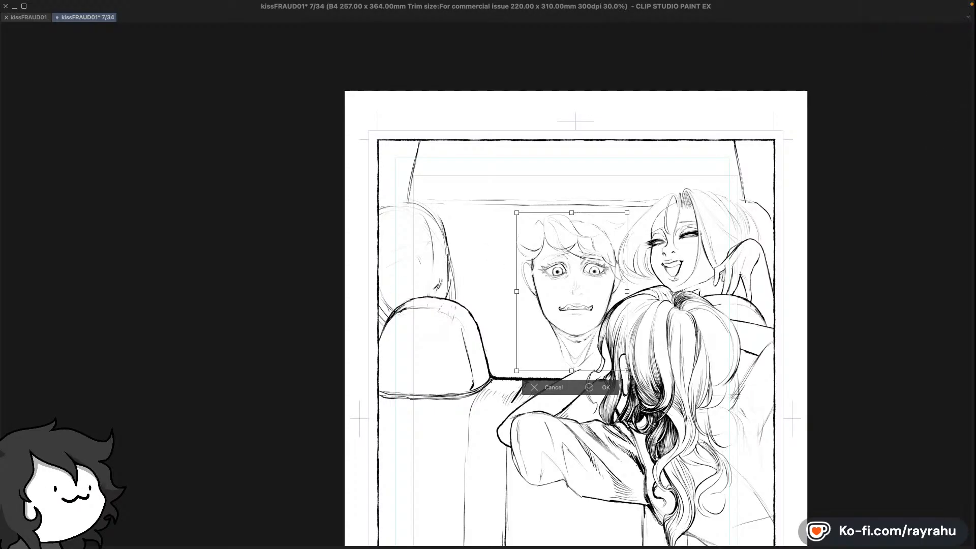
{"action": "left_click_drag", "start_coordinate": [628, 372], "coordinate": [618, 356]}
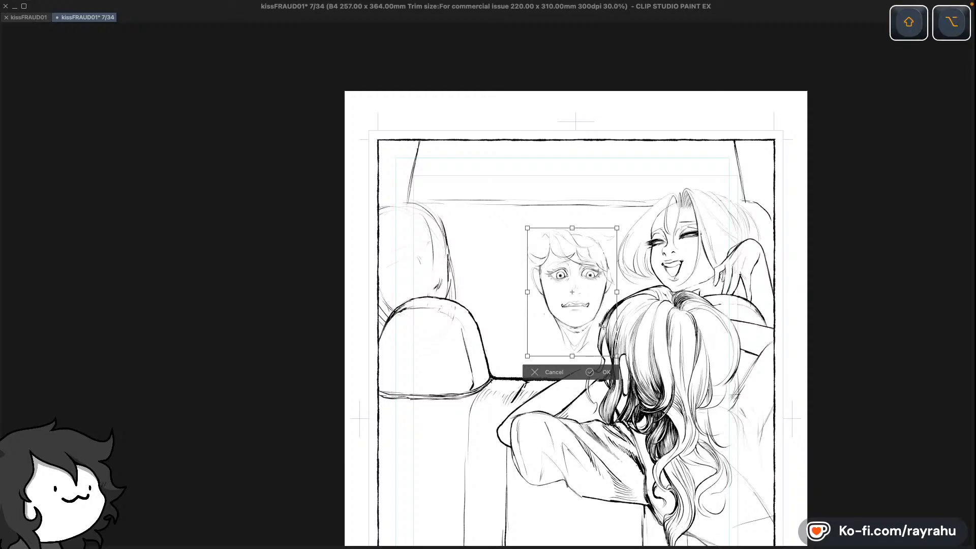
{"action": "left_click_drag", "start_coordinate": [617, 357], "coordinate": [622, 363]}
{"action": "left_click_drag", "start_coordinate": [603, 288], "coordinate": [589, 273]}
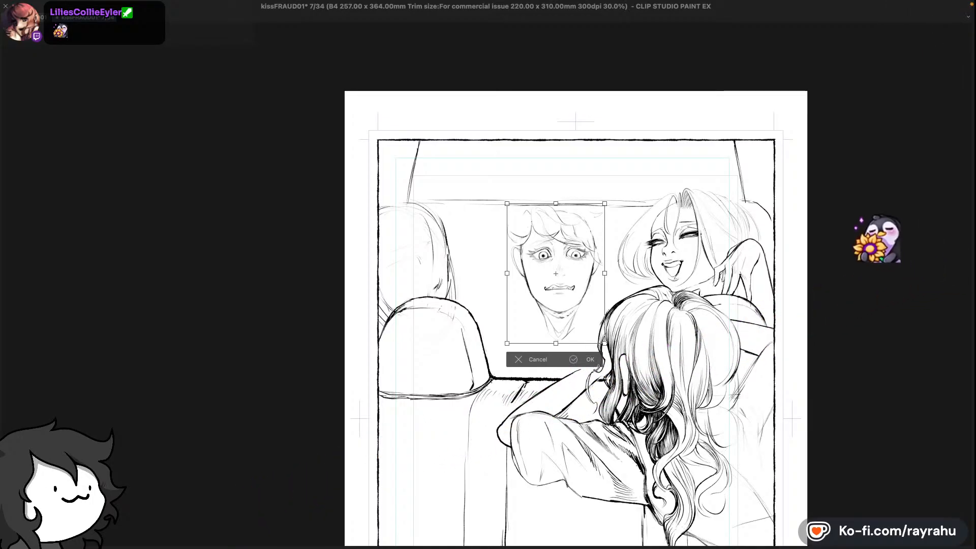
Tilt the worried figure slightly clockwise, shift it toward the empty gap beside the front seat, and apply the transformation
{"action": "key", "text": "h"}
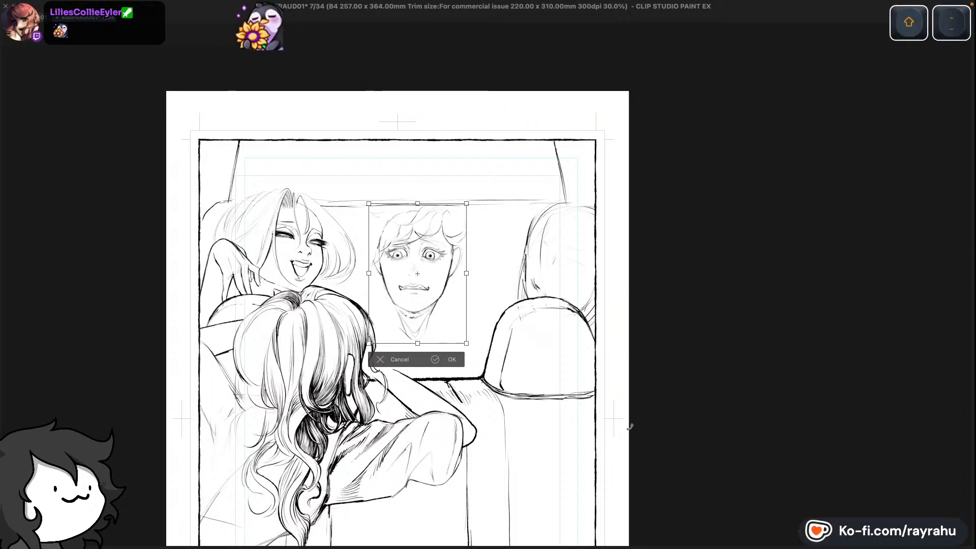
{"action": "left_click_drag", "start_coordinate": [487, 195], "coordinate": [496, 204]}
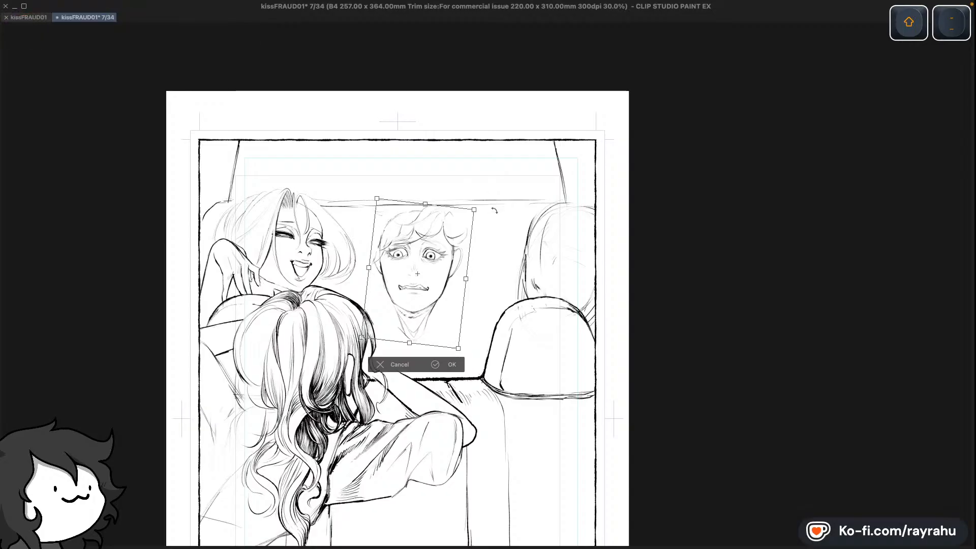
{"action": "left_click_drag", "start_coordinate": [470, 264], "coordinate": [487, 265]}
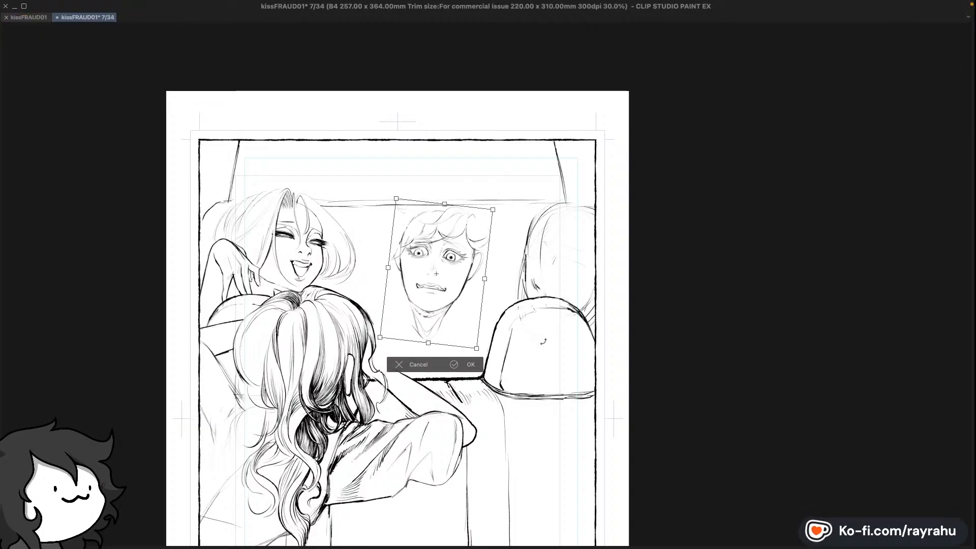
{"action": "key", "text": "Return"}
{"action": "left_click_drag", "start_coordinate": [575, 351], "coordinate": [628, 358]}
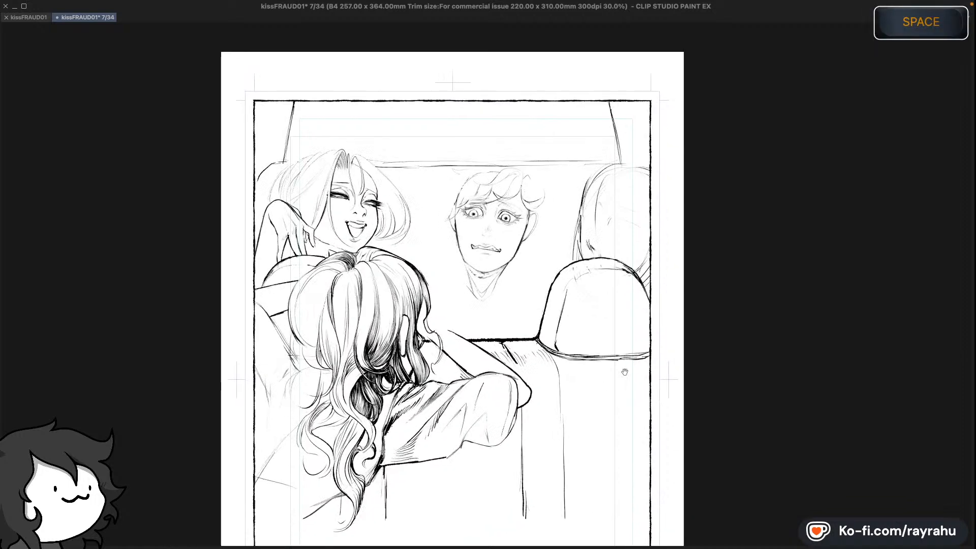
{"action": "key", "text": "ctrl+t"}
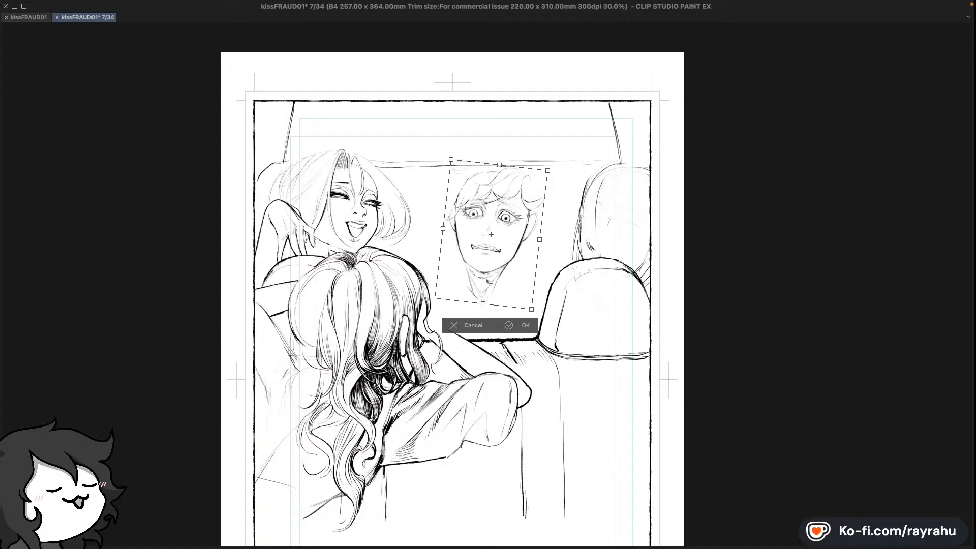
{"action": "key", "text": "Return"}
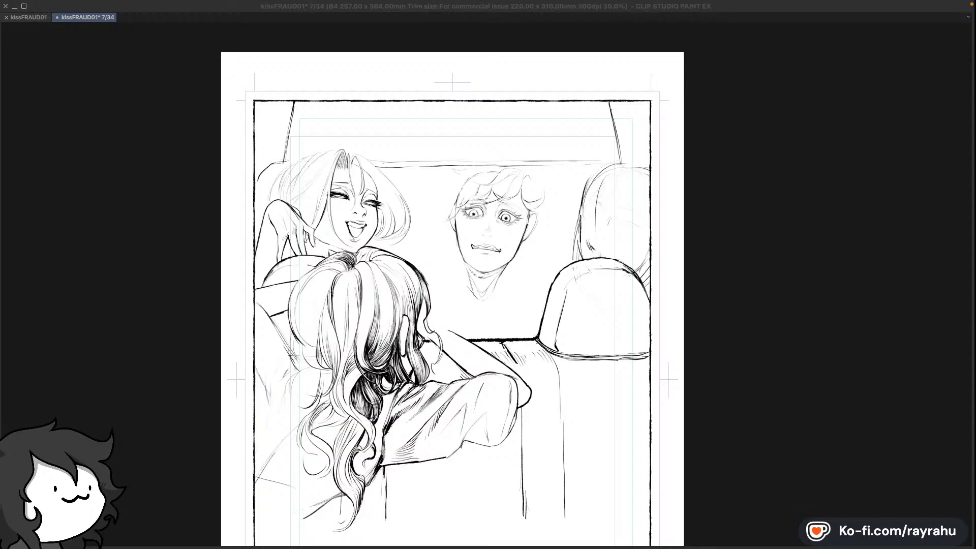
Save page 7 with the repositioned worried figure
{"action": "left_click", "coordinate": [493, 232]}
{"action": "scroll", "coordinate": [485, 214], "scroll_direction": "up", "scroll_amount": 3}
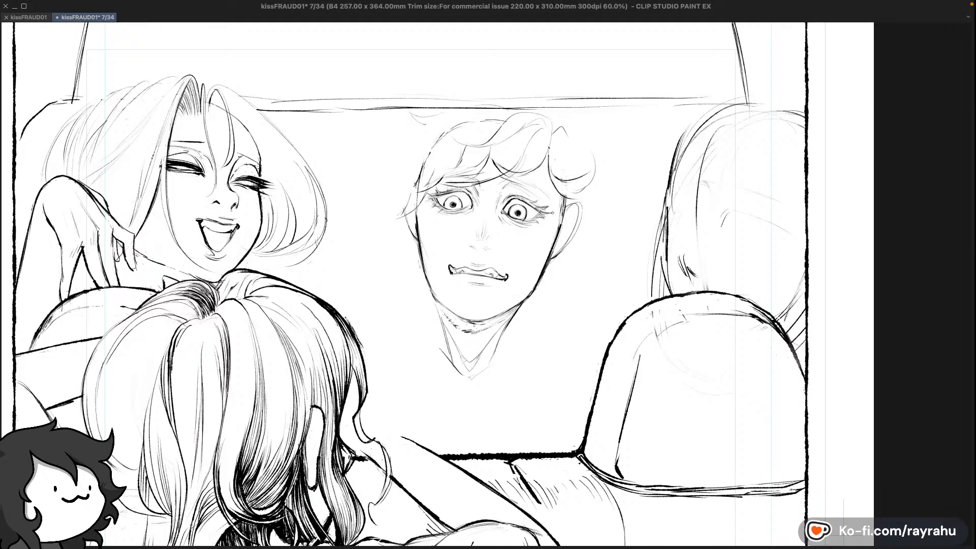
{"action": "key", "text": "ctrl+s"}
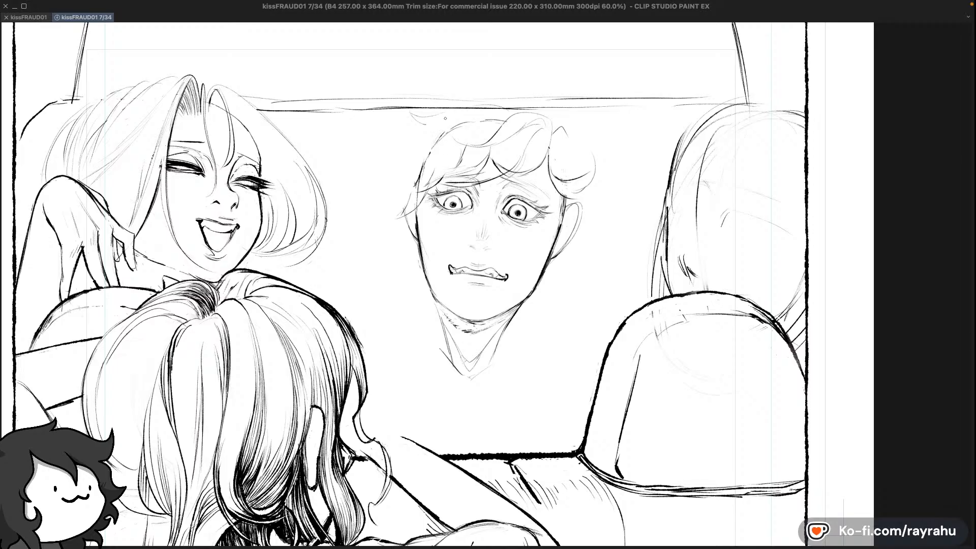
Draw a thin arc above the worried figure's crown and a curved flyaway strand beside it, undoing and redrawing strokes as needed
{"action": "key", "text": "super+z"}
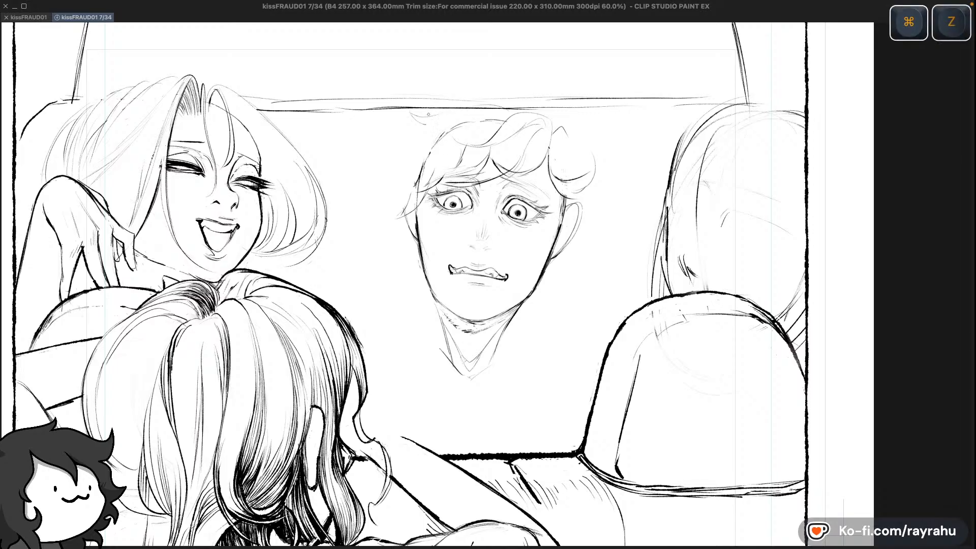
{"action": "left_click_drag", "start_coordinate": [456, 108], "coordinate": [511, 108]}
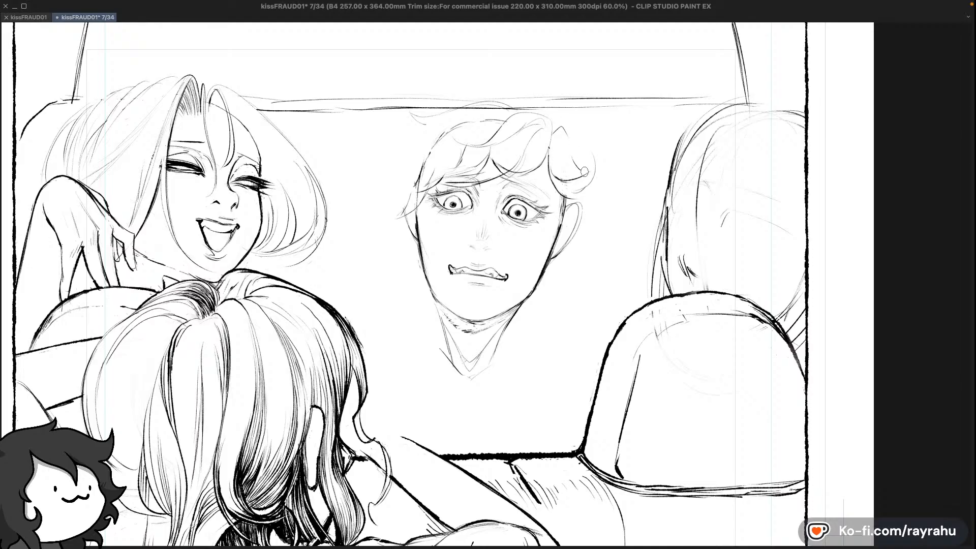
{"action": "key", "text": "super+z"}
{"action": "left_click_drag", "start_coordinate": [407, 96], "coordinate": [432, 123]}
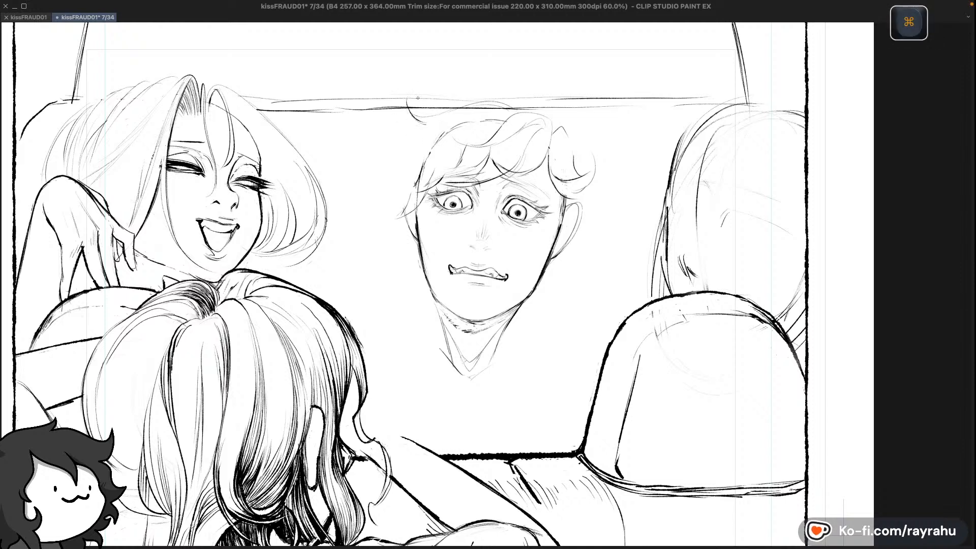
{"action": "key", "text": "super+z"}
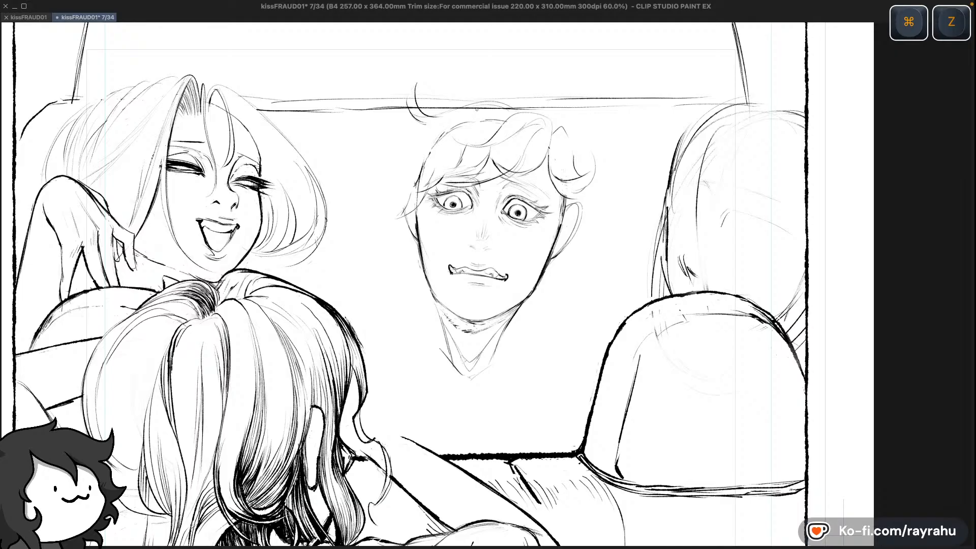
{"action": "key", "text": "super+z"}
{"action": "key", "text": "super+z"}
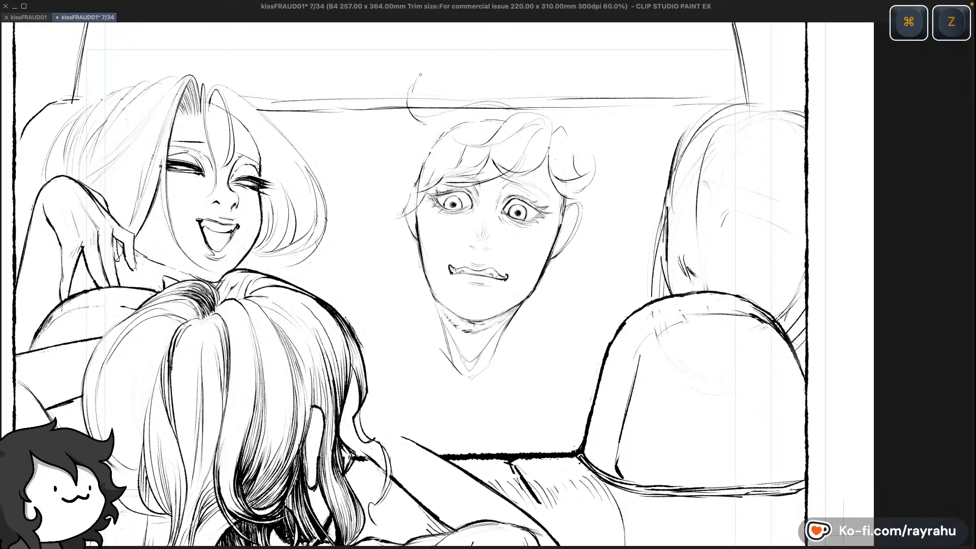
{"action": "key", "text": "super+z"}
{"action": "left_click_drag", "start_coordinate": [413, 95], "coordinate": [436, 114]}
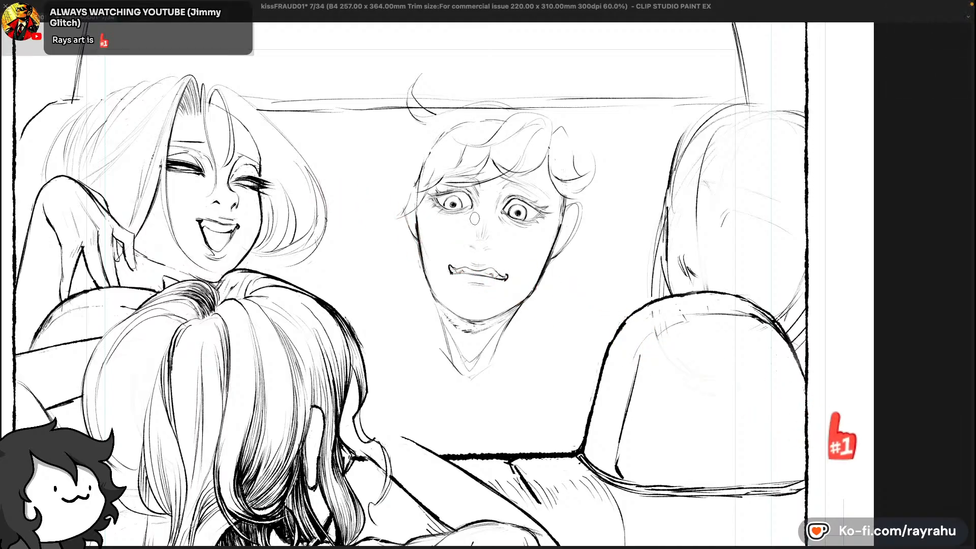
Erase the old hair outline on the flyaway-strand side of the worried figure's head using transparent colour
{"action": "key", "text": "c"}
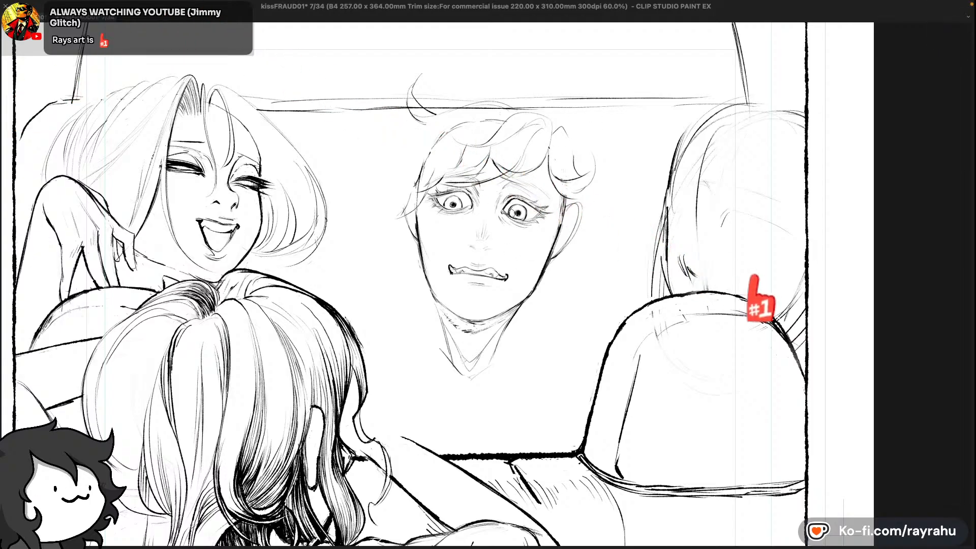
{"action": "key", "text": "c"}
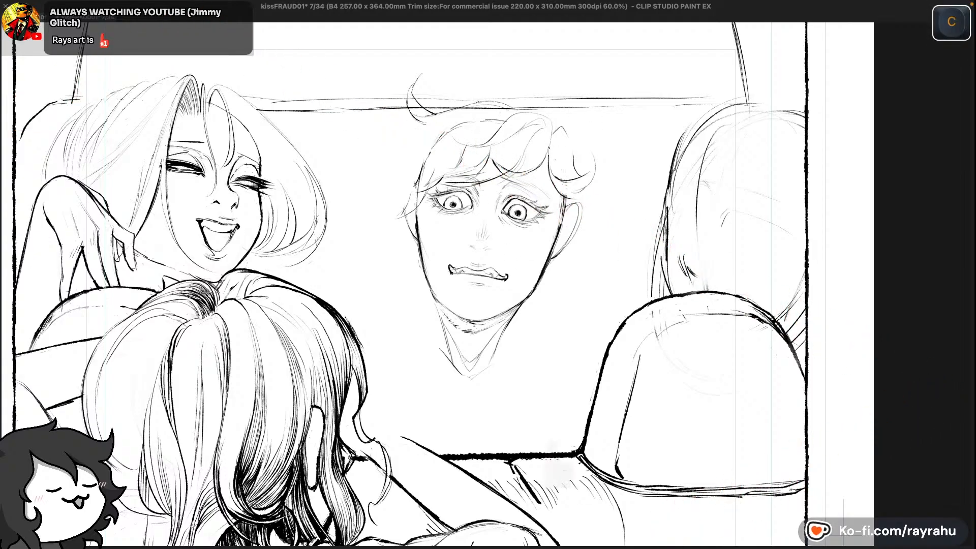
{"action": "key", "text": "super+z"}
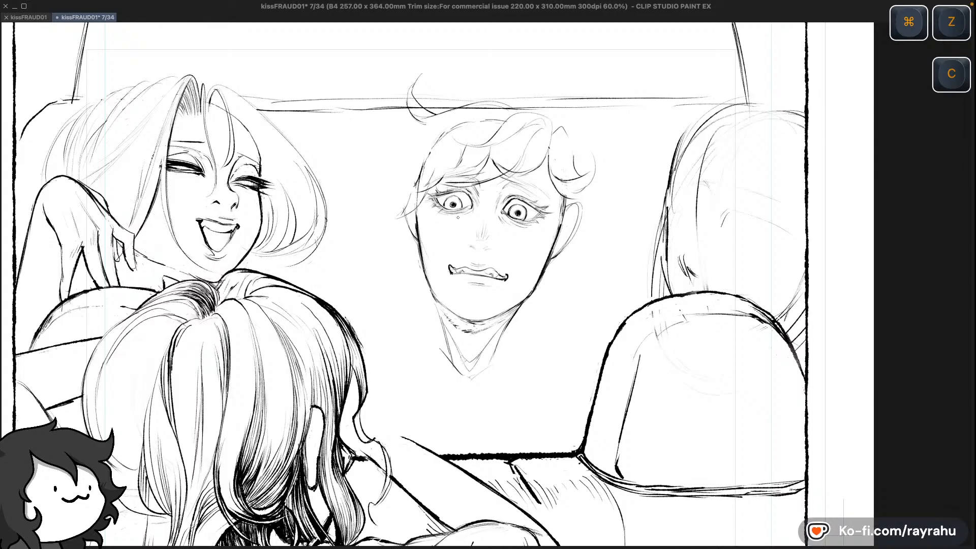
{"action": "key", "text": "c"}
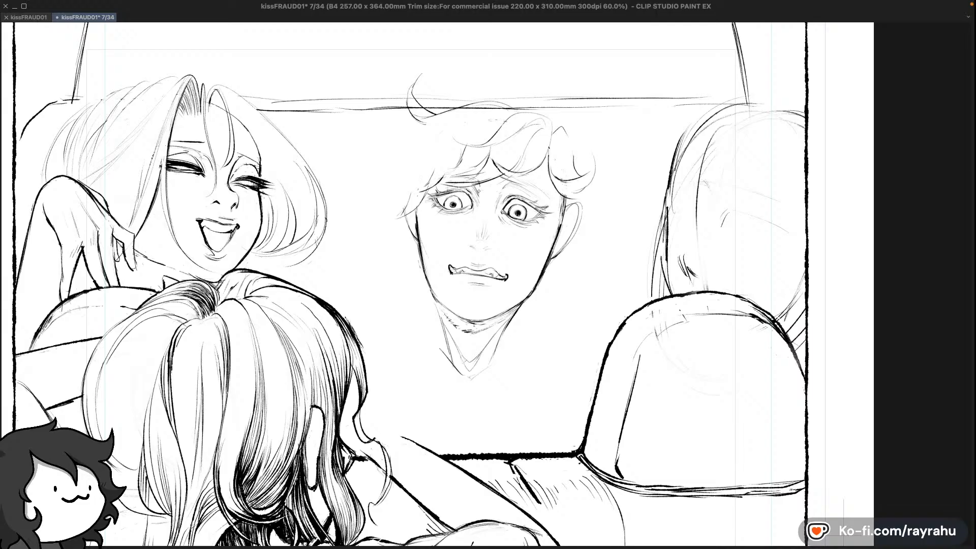
{"action": "key", "text": "c"}
Redraw short strands at the side of the worried figure's fringe, above the temple, undoing and repeating strokes as needed
{"action": "key", "text": "super+z"}
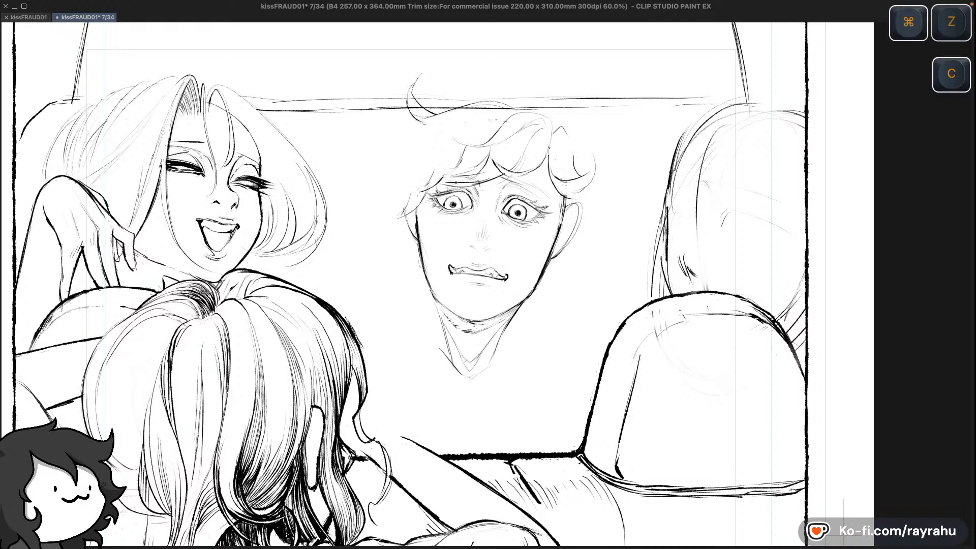
{"action": "key", "text": "super+z"}
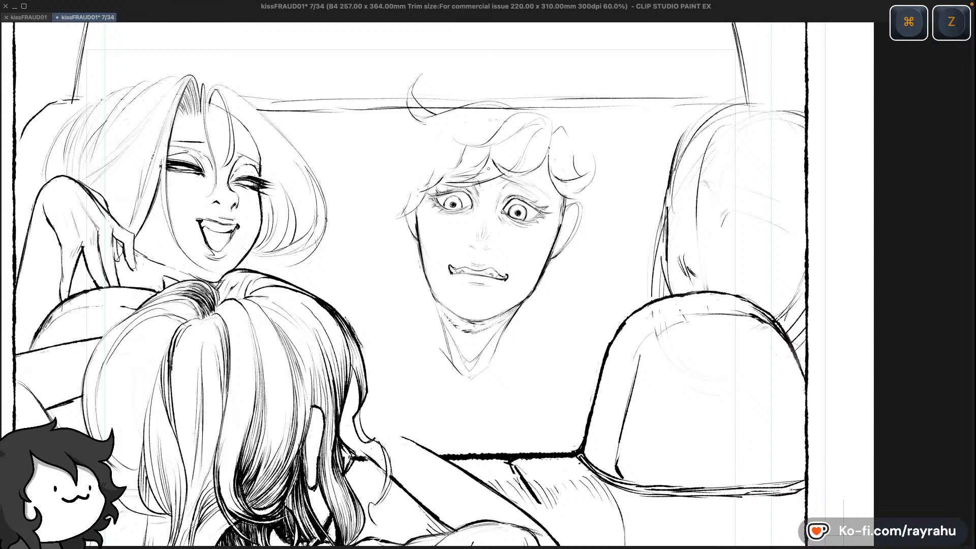
{"action": "key", "text": "c"}
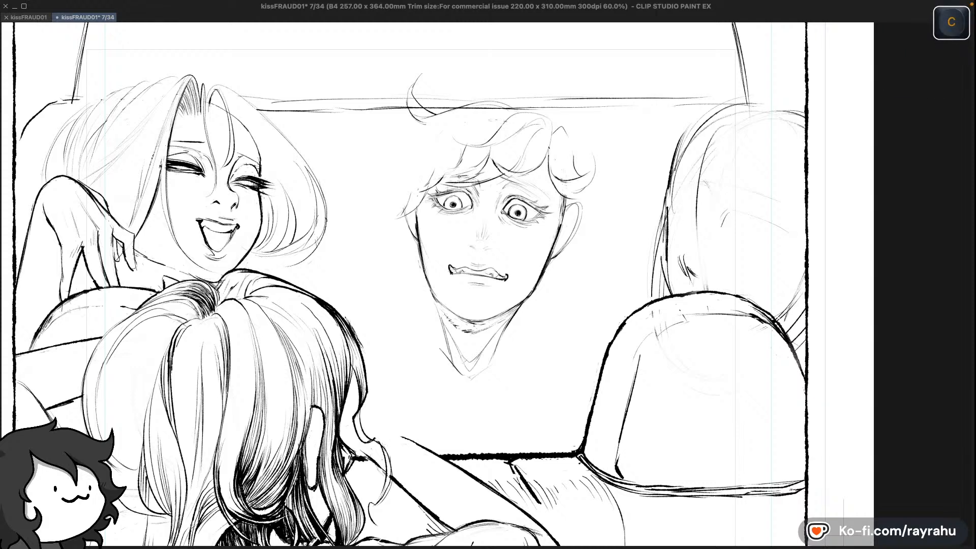
{"action": "key", "text": "super"}
{"action": "key", "text": "super+z"}
{"action": "key", "text": "super+z"}
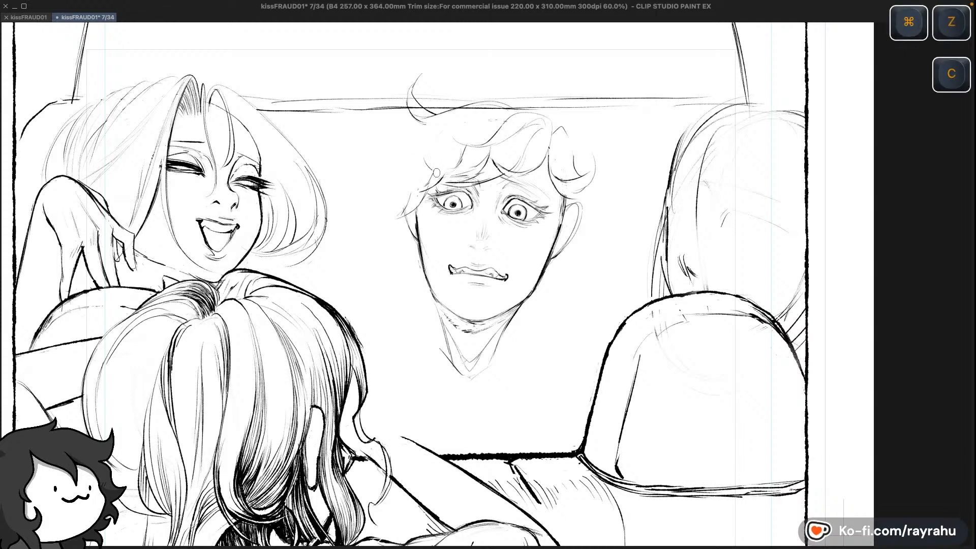
{"action": "key", "text": "super+z"}
{"action": "left_click_drag", "start_coordinate": [408, 162], "coordinate": [480, 167]}
{"action": "key", "text": "super+z"}
{"action": "key", "text": "super+z"}
{"action": "left_click_drag", "start_coordinate": [408, 161], "coordinate": [480, 167]}
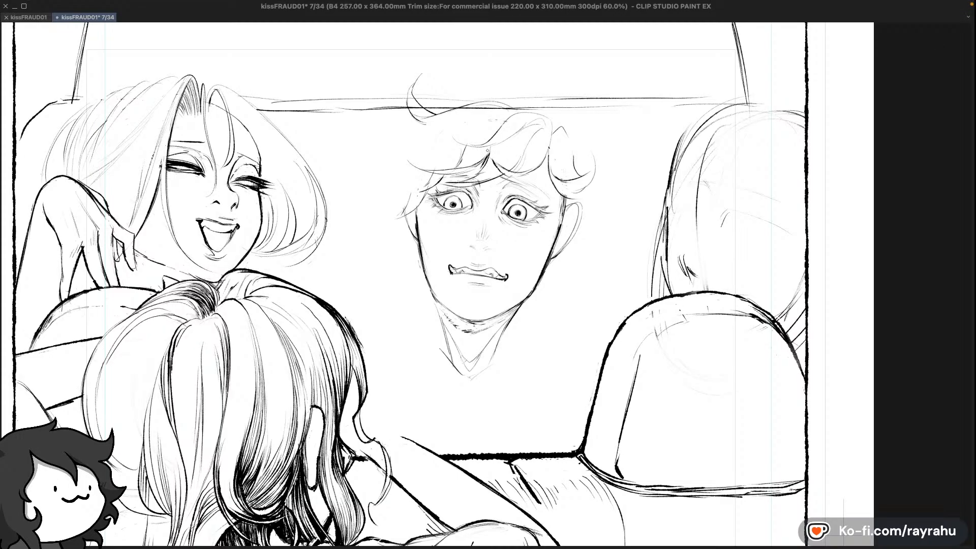
Undo the latest trial strokes in the worried figure's hair and mirror the canvas view
{"action": "key", "text": "super+z"}
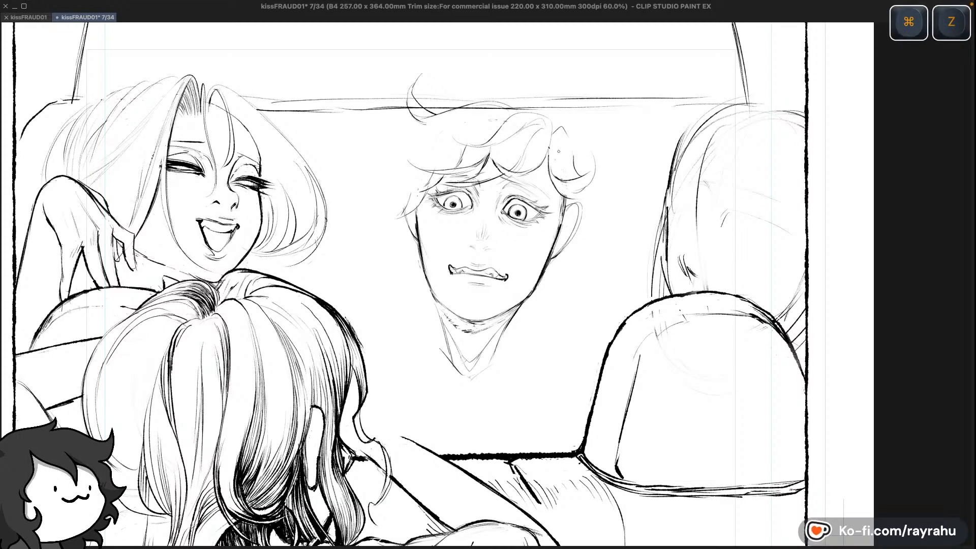
{"action": "key", "text": "super+z"}
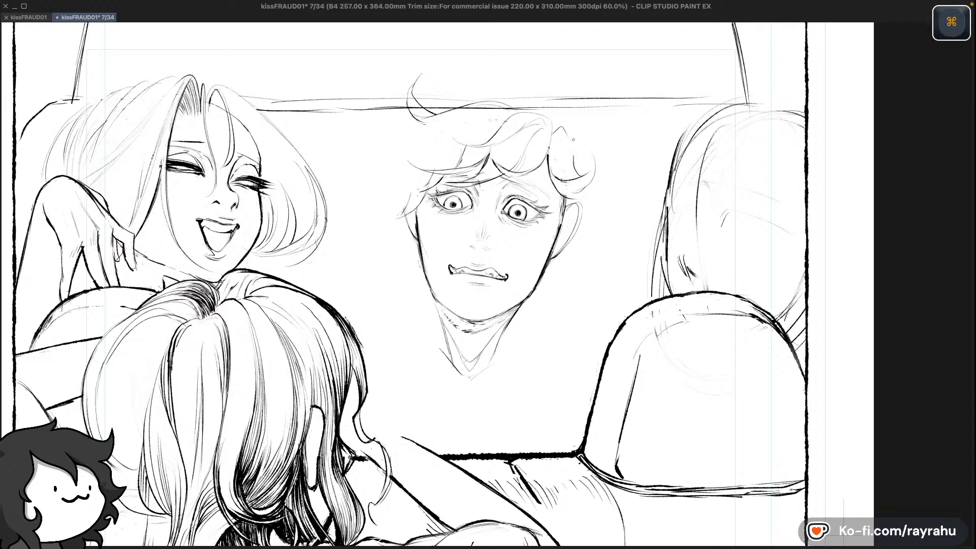
{"action": "key", "text": "c"}
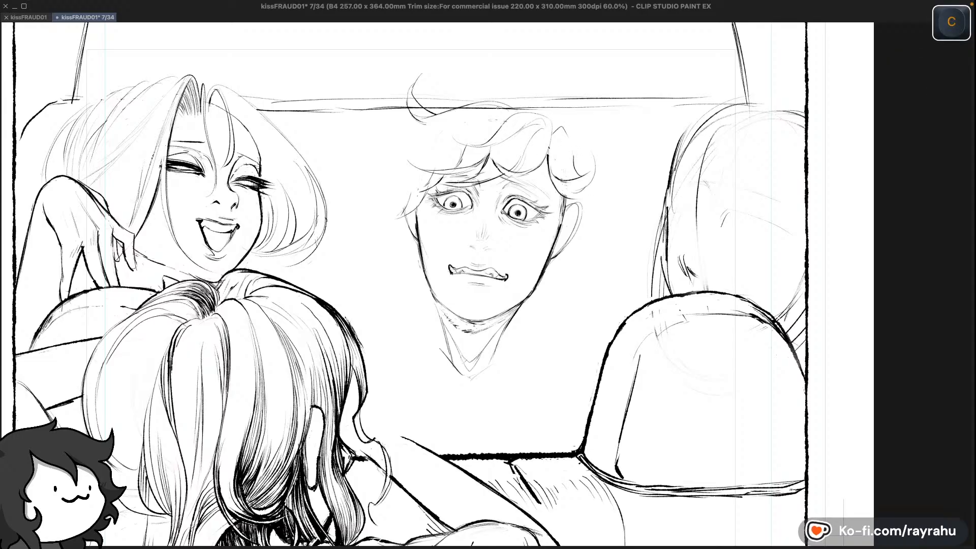
{"action": "key", "text": "shift+minus"}
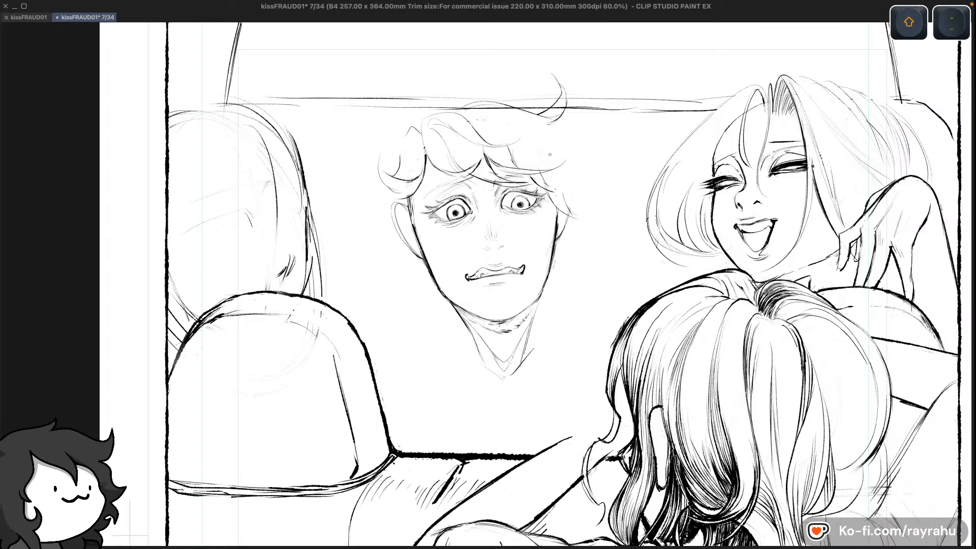
Redraw the rounded outer curl at the side of the worried figure's head above the ear, undoing and repeating strokes as needed
{"action": "key", "text": "c"}
{"action": "left_click_drag", "start_coordinate": [412, 122], "coordinate": [368, 152]}
{"action": "key", "text": "super+z"}
{"action": "left_click_drag", "start_coordinate": [412, 121], "coordinate": [363, 168]}
{"action": "key", "text": "super+z"}
{"action": "key", "text": "super+z"}
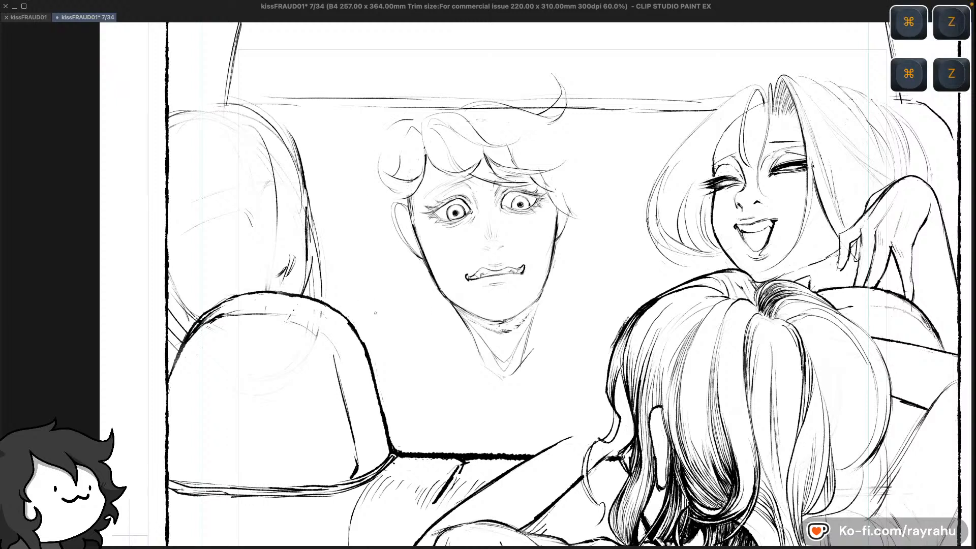
{"action": "left_click_drag", "start_coordinate": [393, 162], "coordinate": [381, 168]}
{"action": "key", "text": "z"}
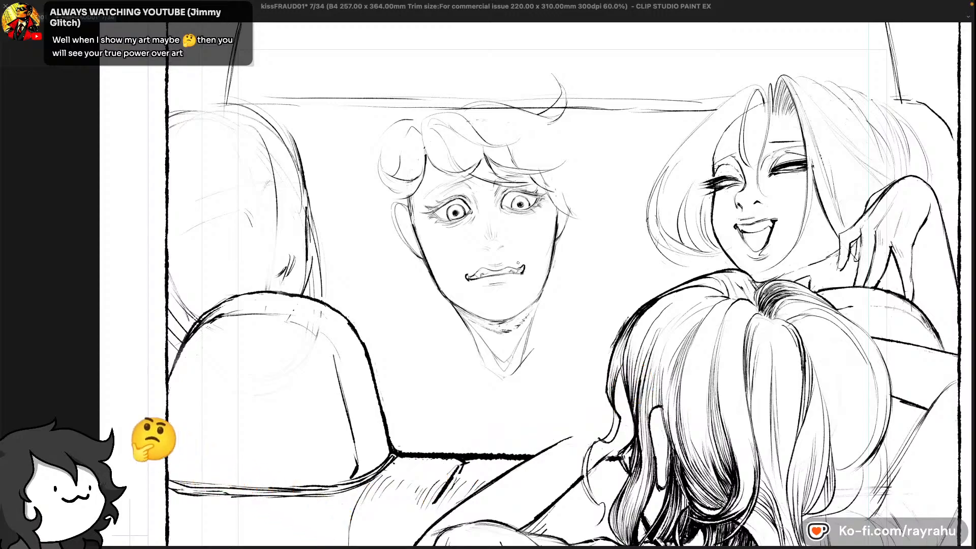
{"action": "key", "text": "c"}
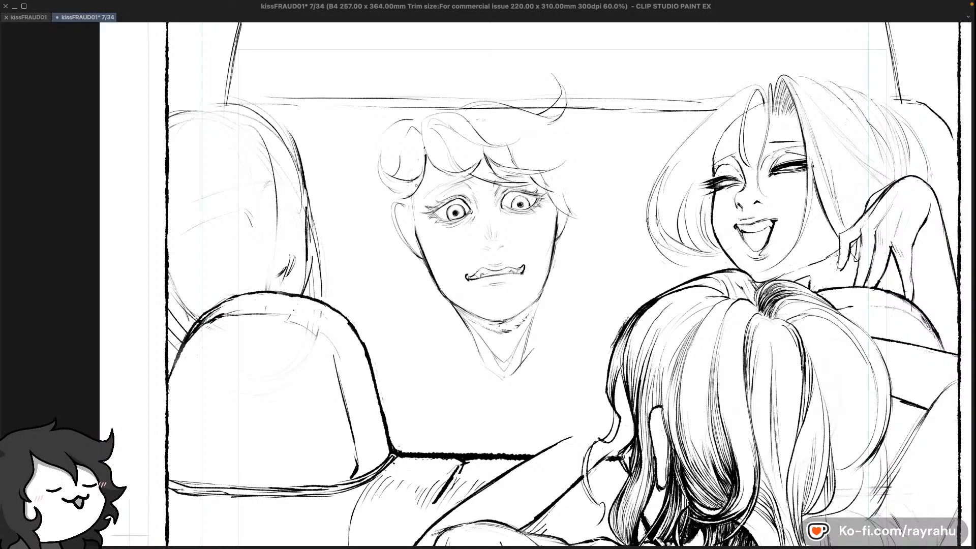
Draw thin sideburn strands falling across the worried figure's ear, undoing and redrawing strokes as needed
{"action": "key", "text": "c"}
{"action": "key", "text": "super+z"}
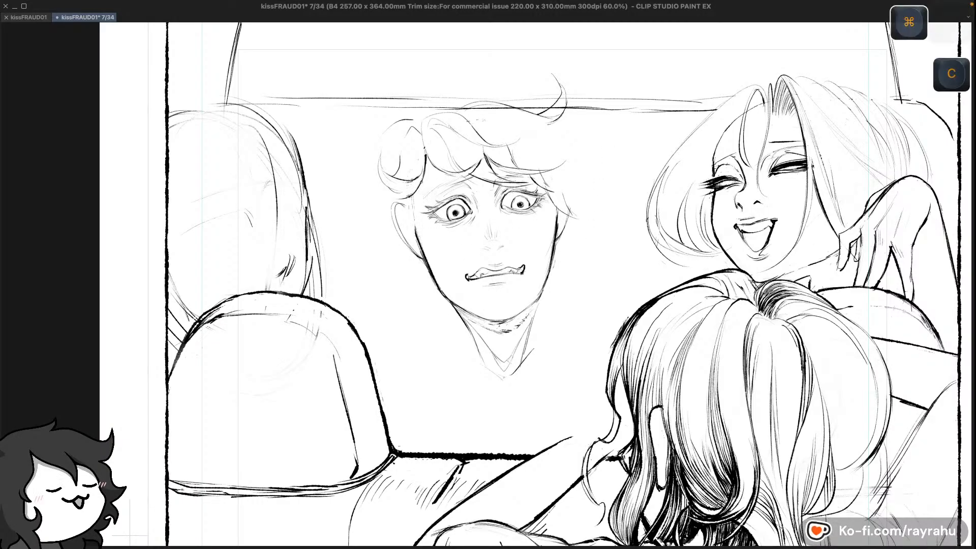
{"action": "key", "text": "super+z"}
{"action": "left_click_drag", "start_coordinate": [422, 187], "coordinate": [415, 237]}
{"action": "key", "text": "super+z"}
{"action": "left_click_drag", "start_coordinate": [421, 187], "coordinate": [415, 235]}
{"action": "key", "text": "super+z"}
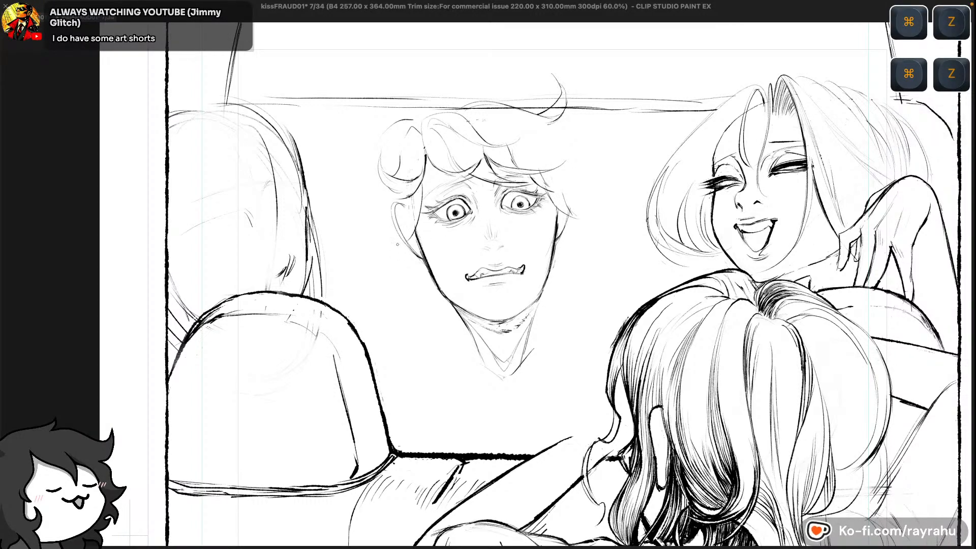
{"action": "key", "text": "super+z"}
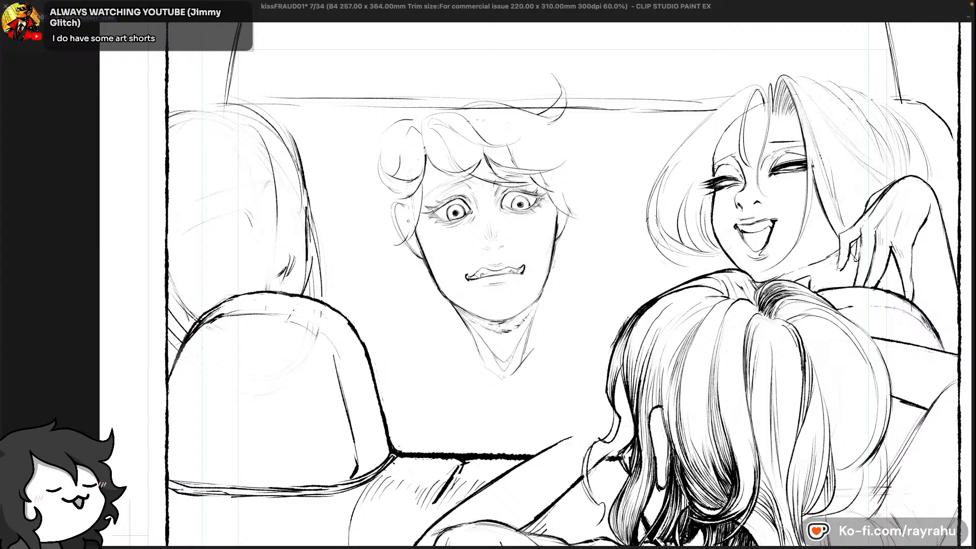
Try short contour lines inside the worried figure's ear, undoing the trial strokes
{"action": "left_click_drag", "start_coordinate": [407, 200], "coordinate": [400, 239]}
{"action": "key", "text": "super+z"}
{"action": "key", "text": "super+z"}
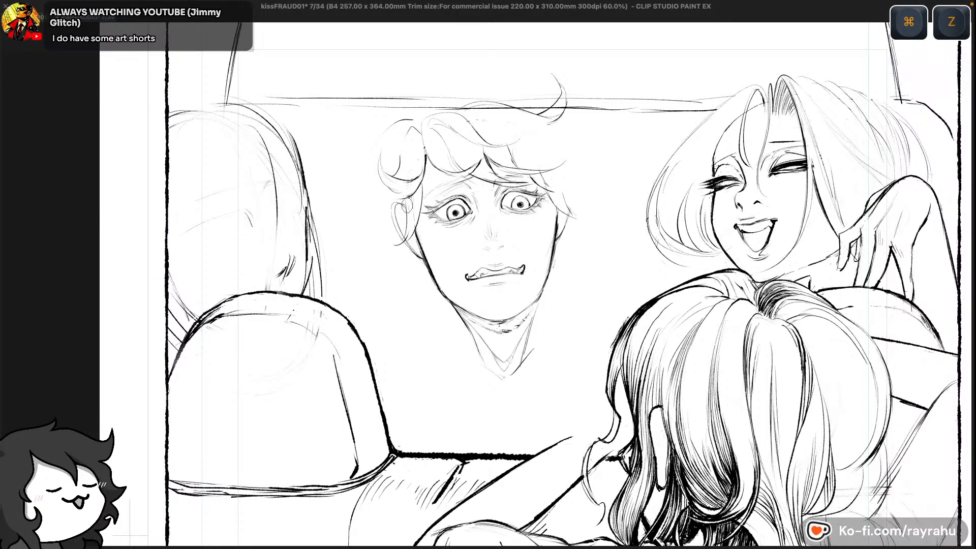
{"action": "left_click_drag", "start_coordinate": [408, 198], "coordinate": [401, 212]}
{"action": "key", "text": "super+z"}
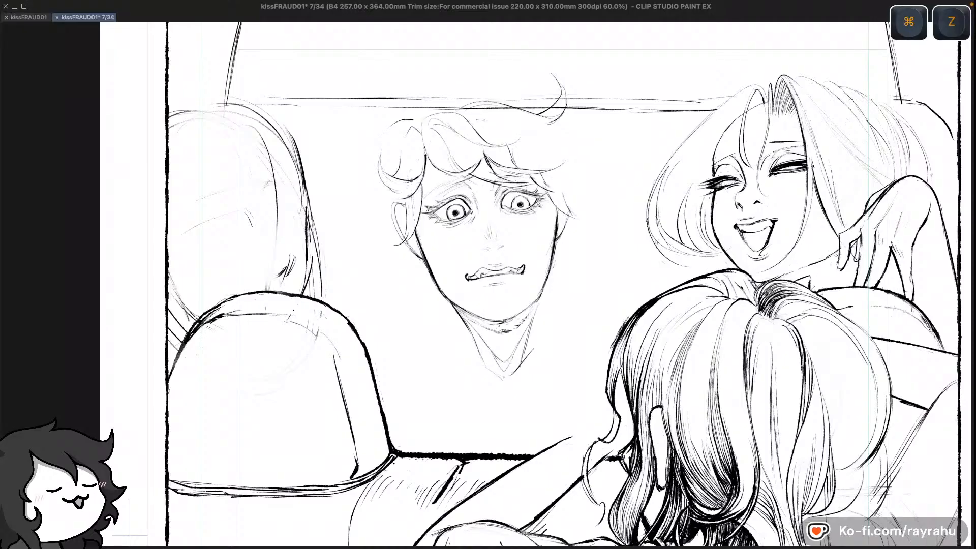
{"action": "key", "text": "super+z"}
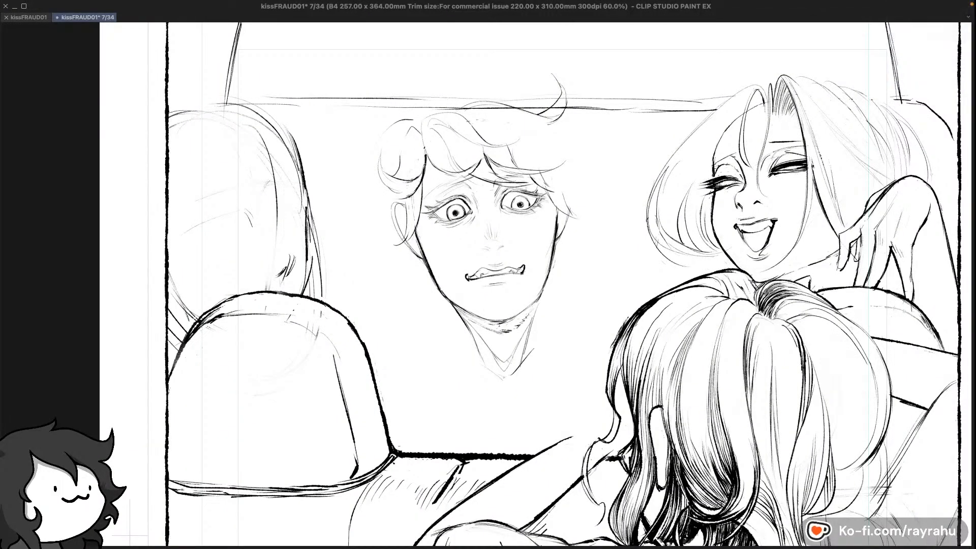
{"action": "key", "text": "super+z"}
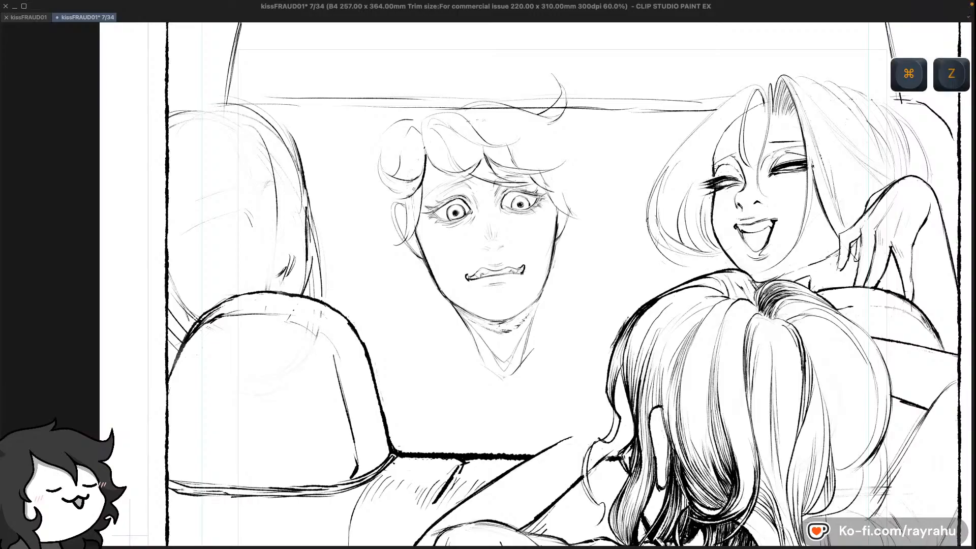
{"action": "key", "text": "c"}
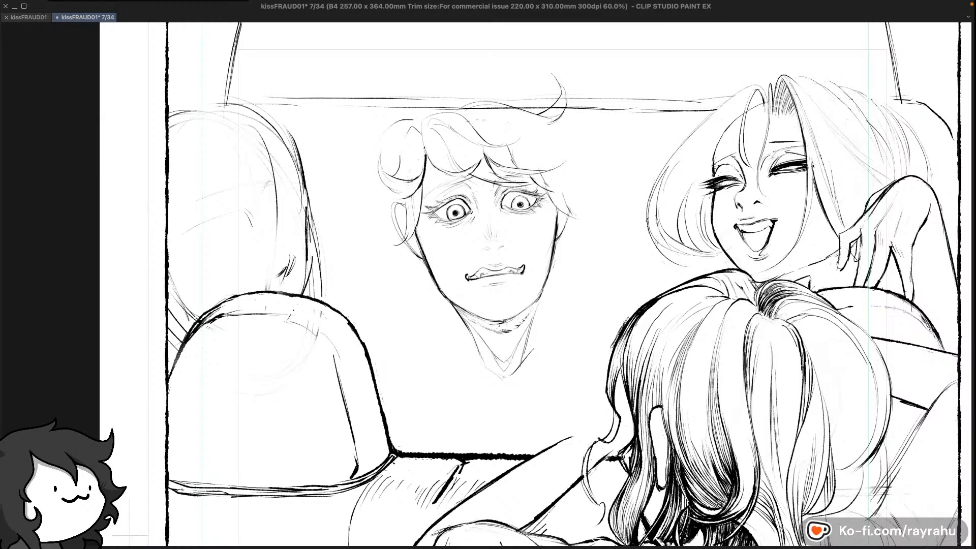
Ink the upper rim and inner edge of the worried figure's ear beside the sideburn, redoing strokes as needed, and save the page
{"action": "key", "text": "super+z"}
{"action": "key", "text": "super+z"}
{"action": "left_click_drag", "start_coordinate": [404, 204], "coordinate": [395, 211]}
{"action": "key", "text": "c"}
{"action": "key", "text": "super+z"}
{"action": "key", "text": "super+z"}
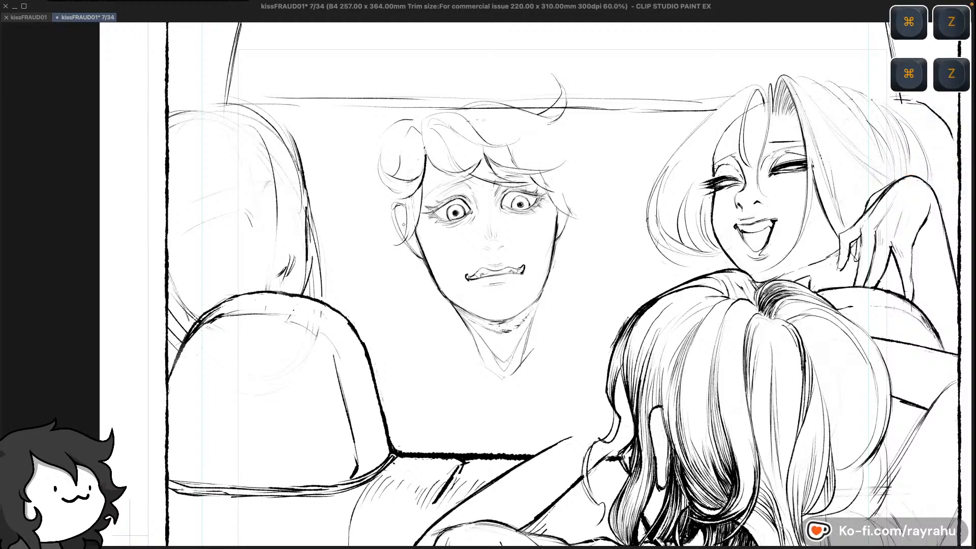
{"action": "key", "text": "super+z"}
{"action": "key", "text": "super+z"}
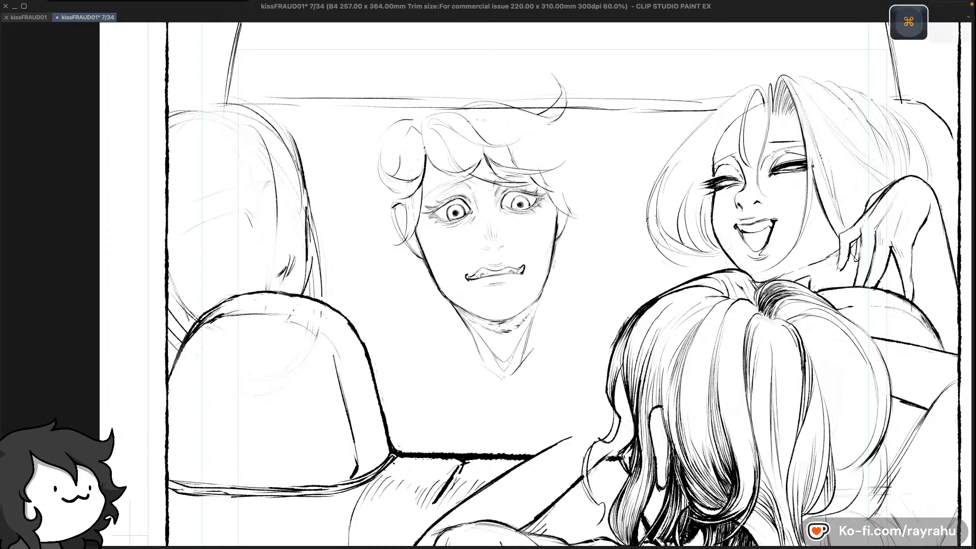
{"action": "key", "text": "super+z"}
{"action": "key", "text": "super+z"}
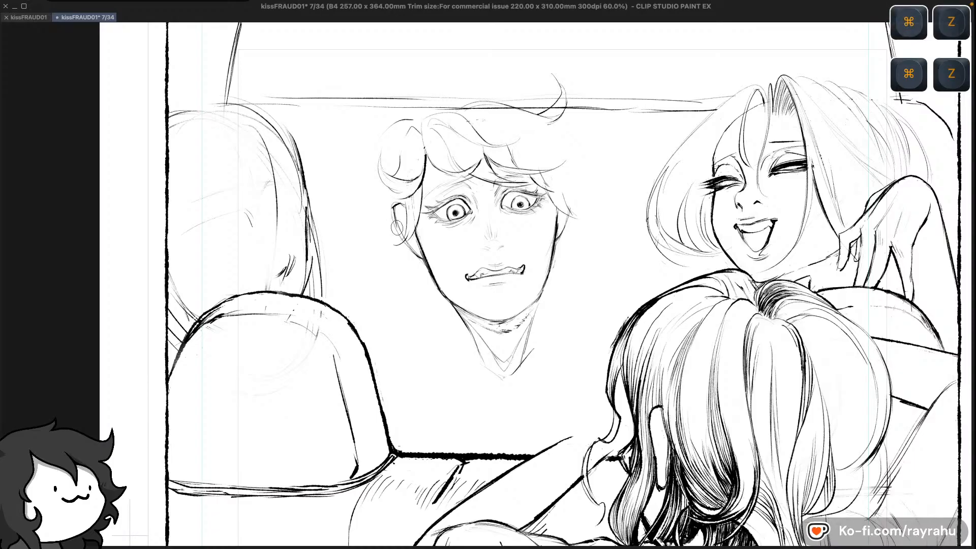
{"action": "key", "text": "super+z"}
{"action": "key", "text": "c"}
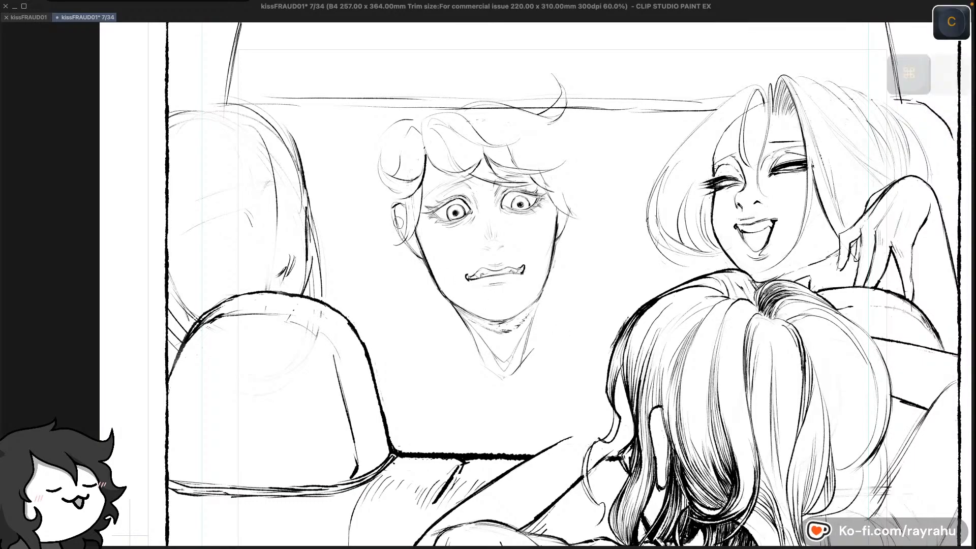
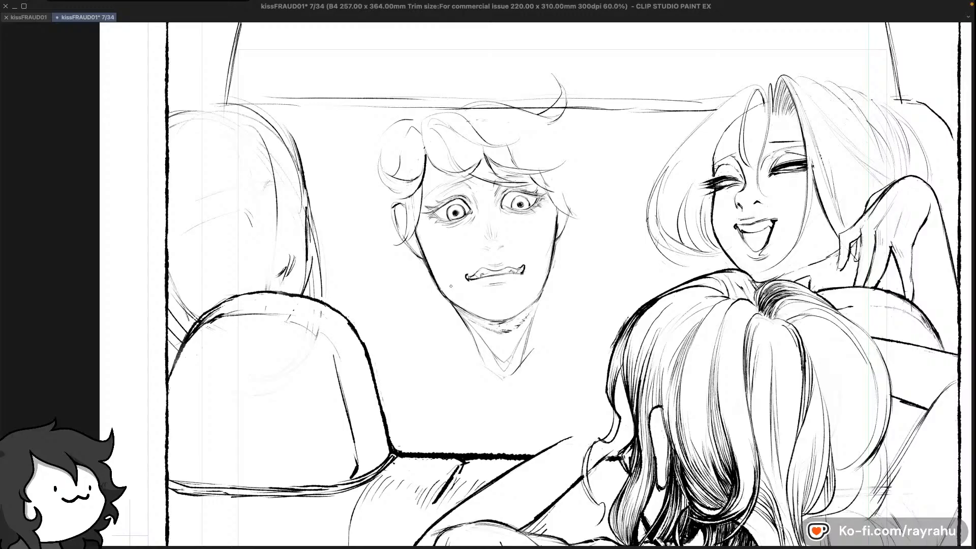
{"action": "key", "text": "ctrl+s"}
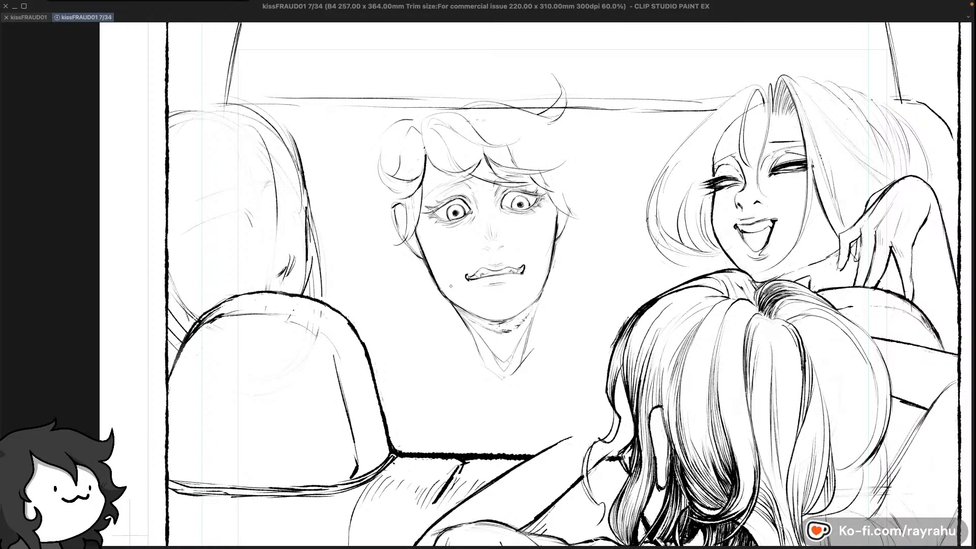
Draw fine curved strands inside the curl above the worried figure's ear, undoing and repeating the strokes as needed
{"action": "key", "text": "ctrl+z"}
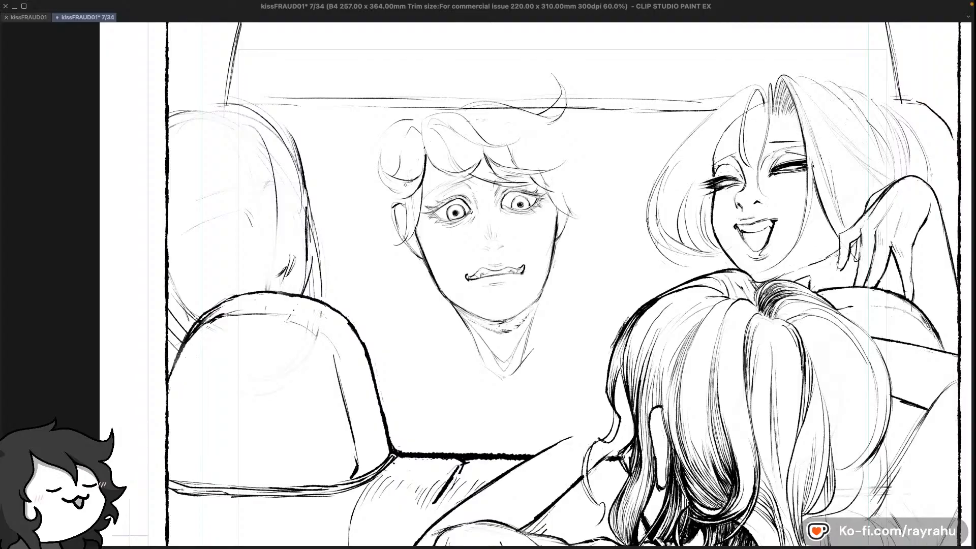
{"action": "key", "text": "c"}
{"action": "key", "text": "super+z"}
{"action": "key", "text": "super+z"}
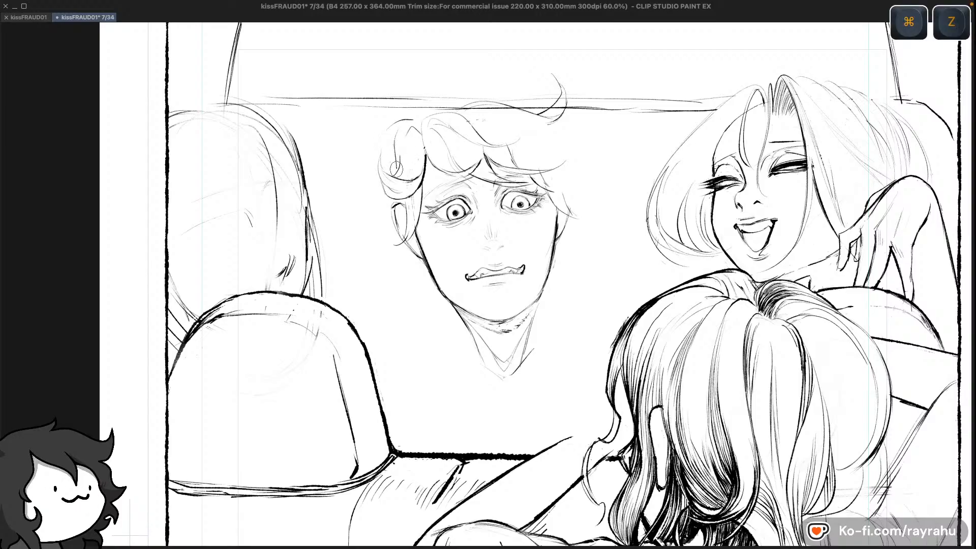
{"action": "key", "text": "super+z"}
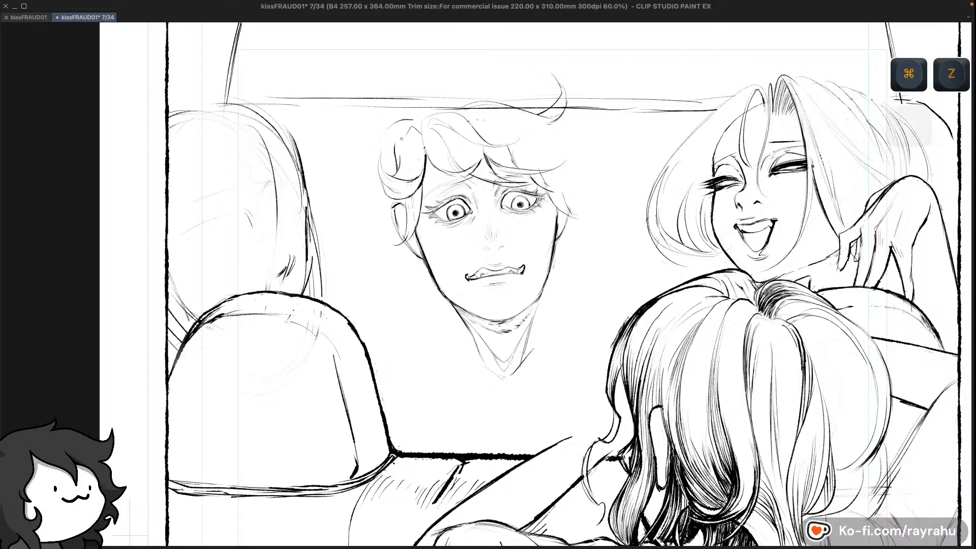
{"action": "left_click_drag", "start_coordinate": [395, 146], "coordinate": [398, 174]}
{"action": "key", "text": "super+z"}
{"action": "left_click_drag", "start_coordinate": [395, 136], "coordinate": [397, 169]}
{"action": "key", "text": "super+z"}
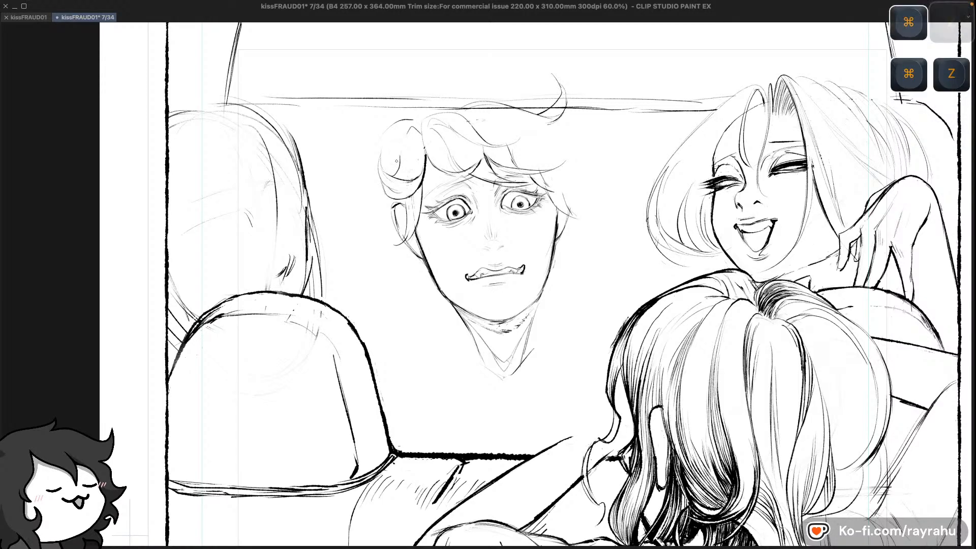
{"action": "key", "text": "super+z"}
{"action": "key", "text": "super+z"}
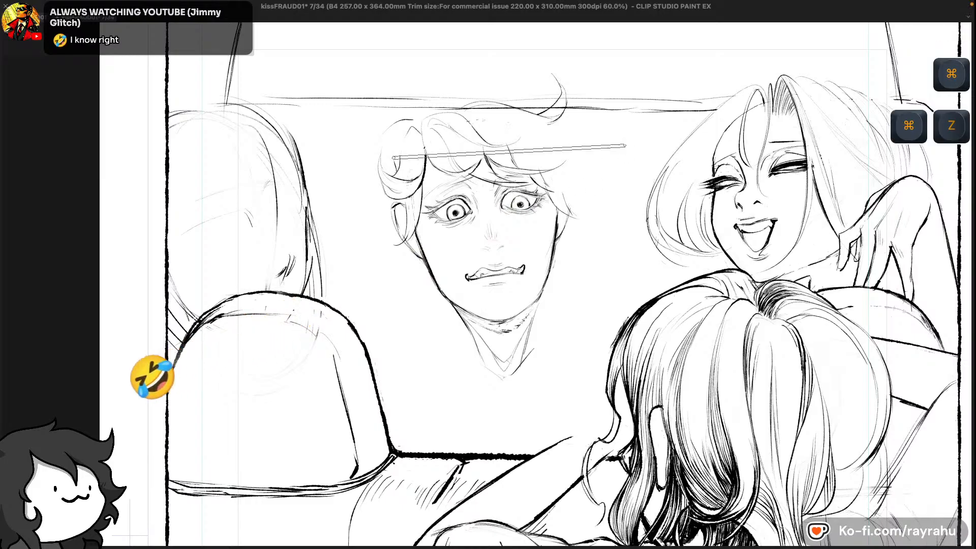
Mirror the canvas view and refine the inner strands of the curl above the worried figure's ear
{"action": "key", "text": "shift+minus"}
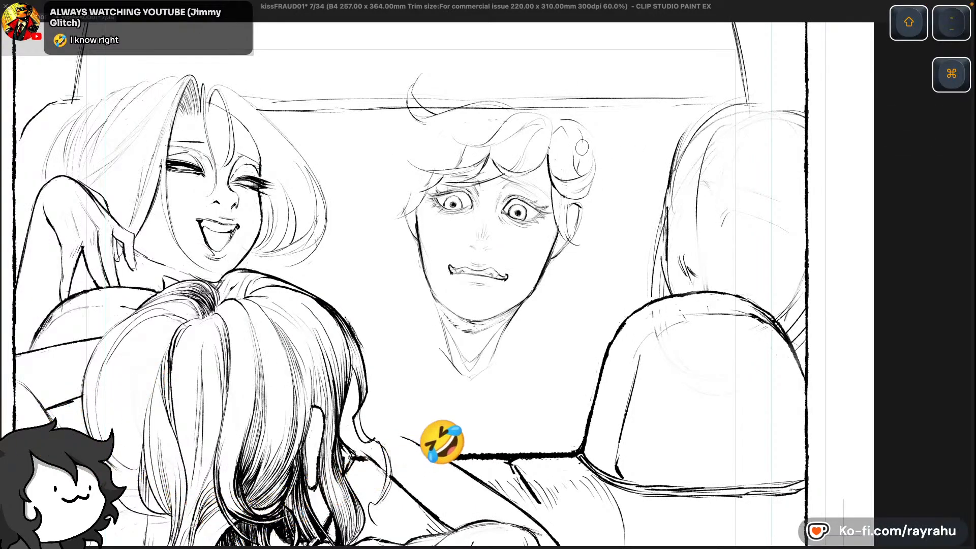
{"action": "key", "text": "super+z"}
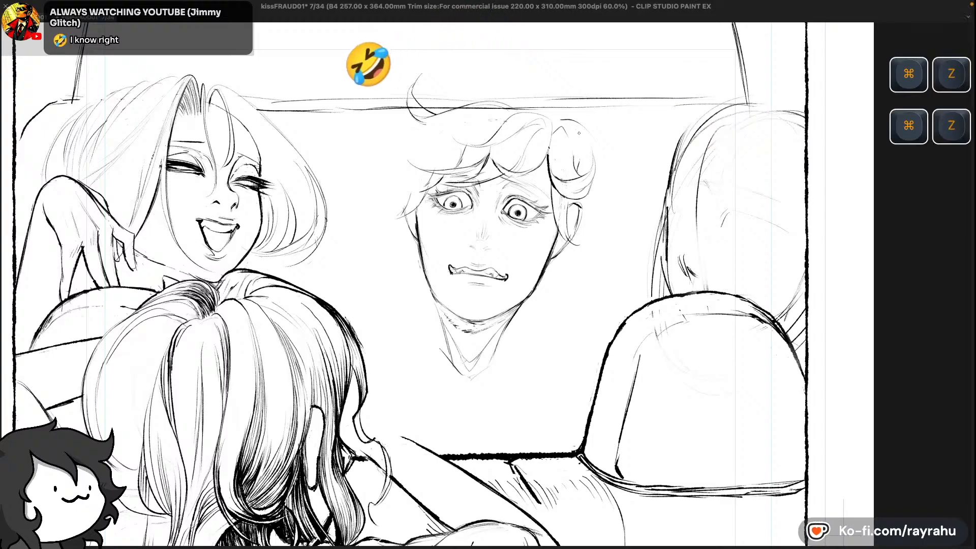
{"action": "key", "text": "super+z"}
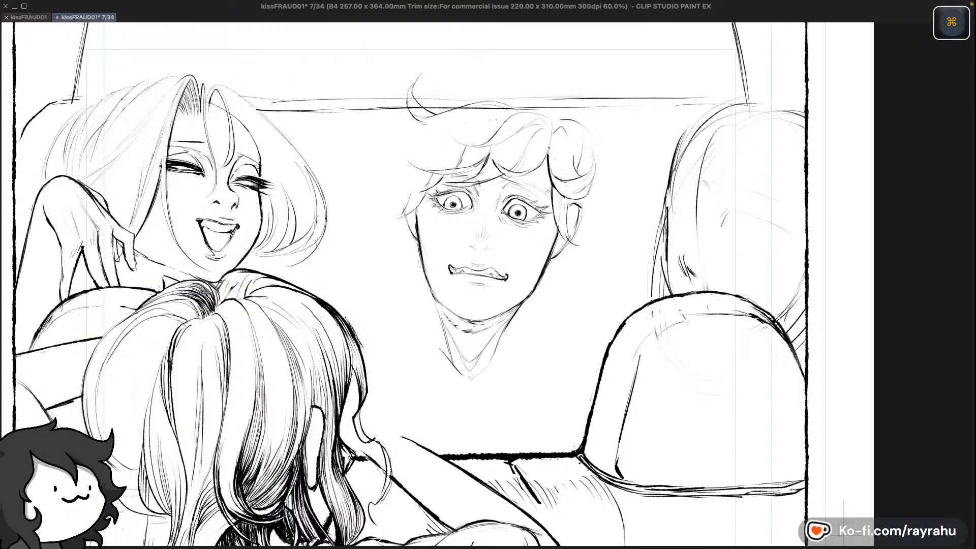
{"action": "key", "text": "super+z"}
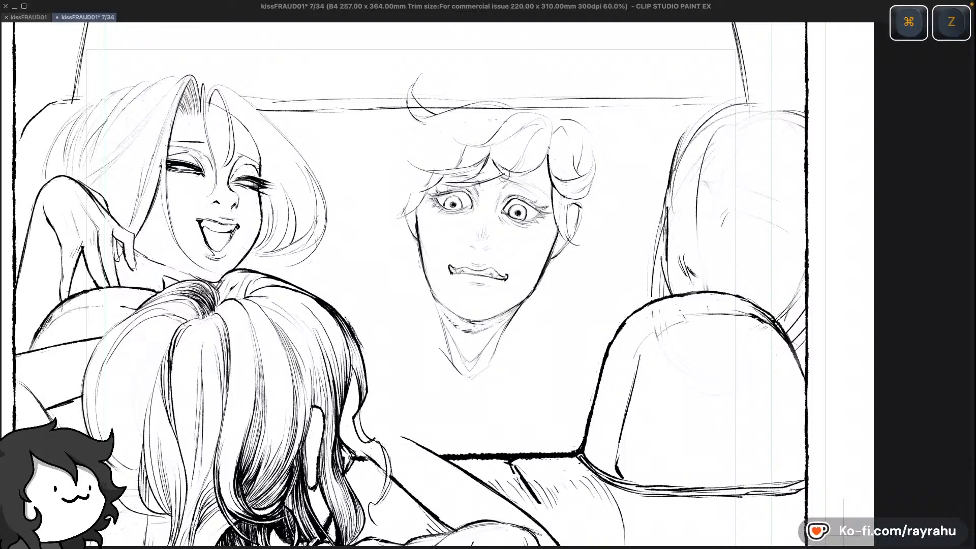
{"action": "key", "text": "super+z"}
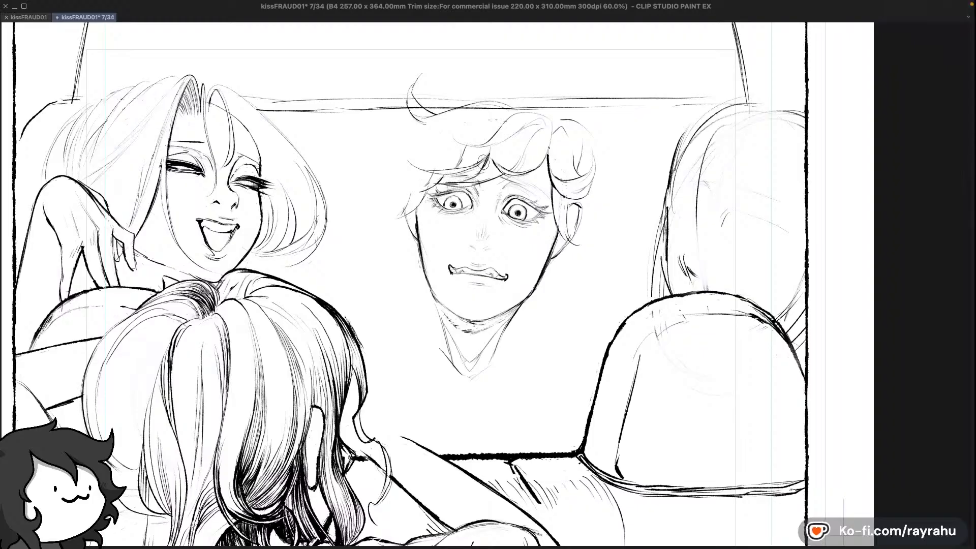
Draw the hair outline from the flyaway strand down to wispy tips beside the worried figure's temple, undoing trial strokes as needed
{"action": "key", "text": "super+z"}
{"action": "key", "text": "super+z"}
{"action": "key", "text": "super+z"}
{"action": "key", "text": "super+z"}
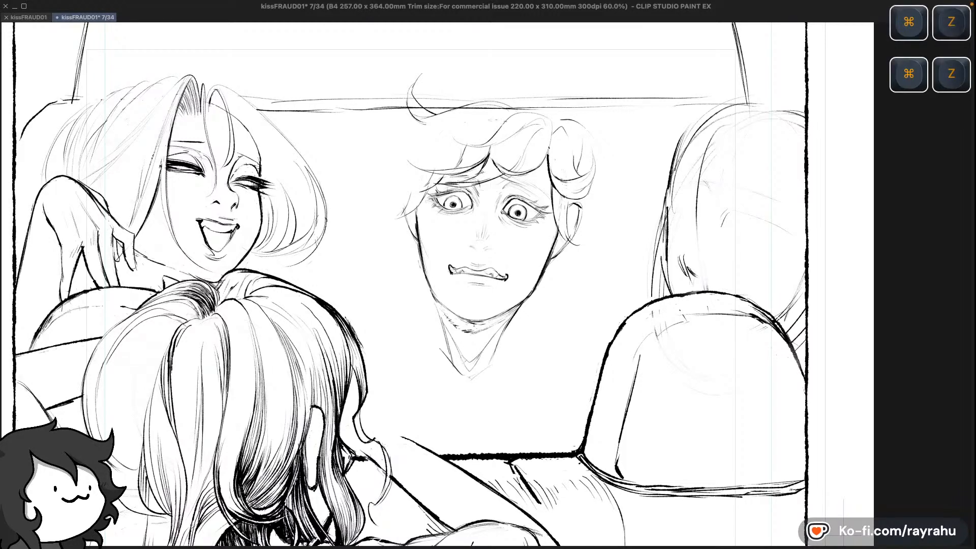
{"action": "key", "text": "c"}
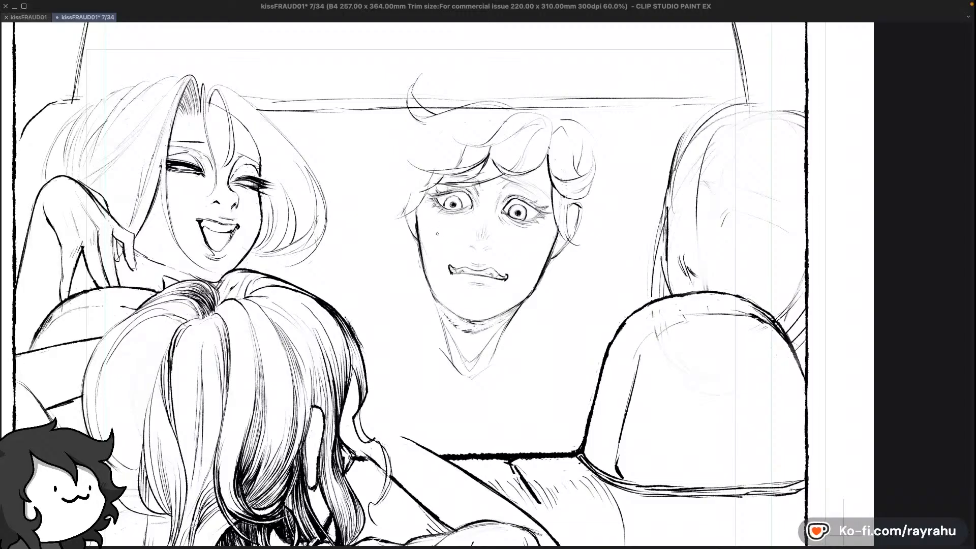
{"action": "key", "text": "c"}
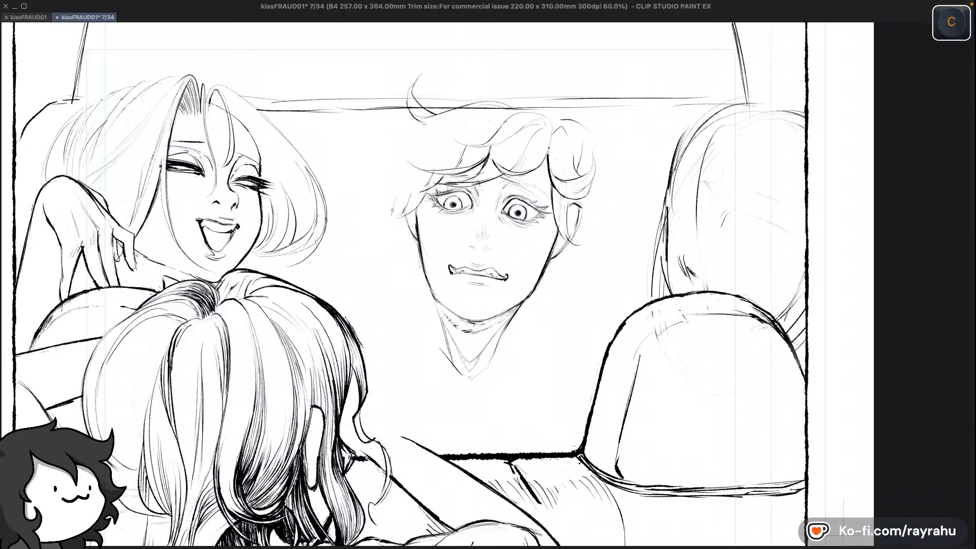
{"action": "key", "text": "super+z"}
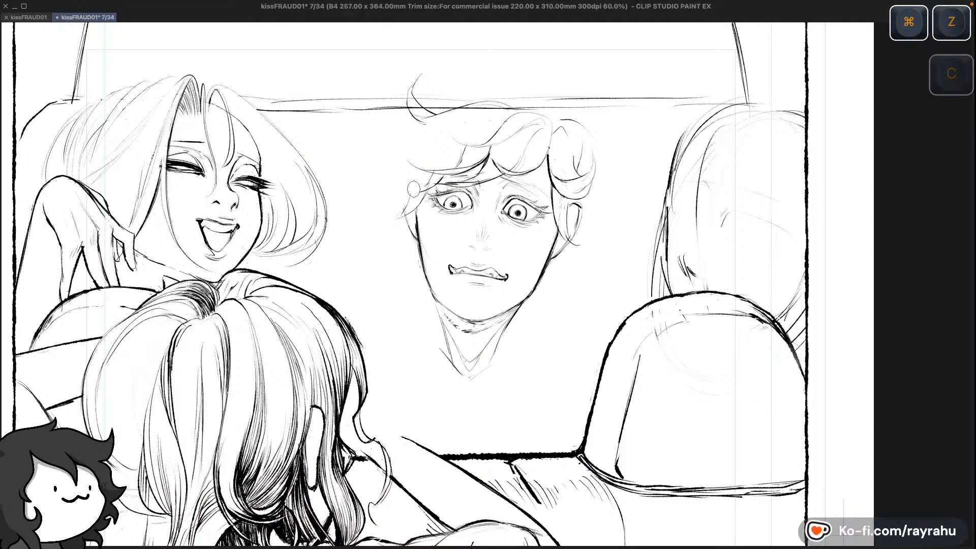
{"action": "key", "text": "super+z"}
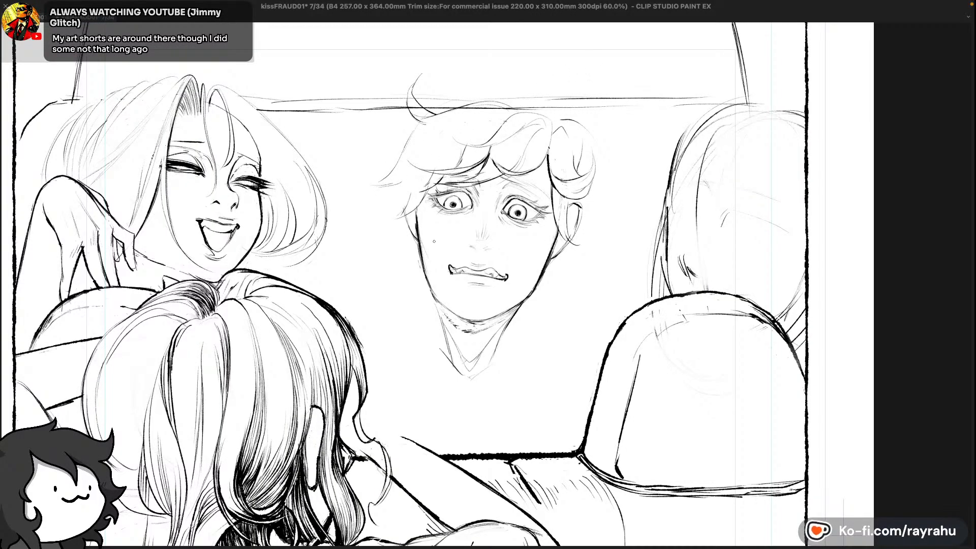
Flip the canvas view back and redraw the thin arc of hair over the worried figure's crown, behind the ear-side curl
{"action": "key", "text": "shift+h"}
{"action": "key", "text": "shift+minus"}
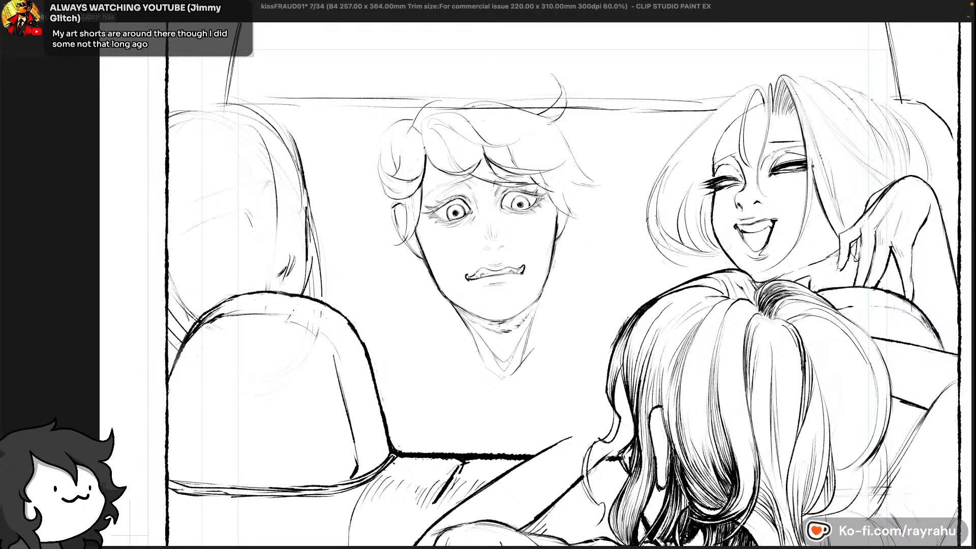
{"action": "key", "text": "super+z"}
{"action": "key", "text": "super+z"}
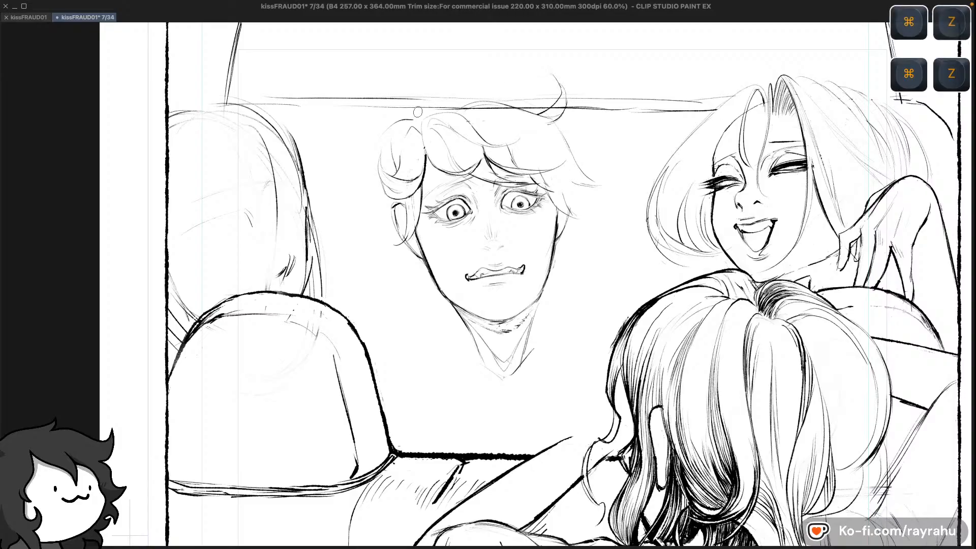
{"action": "key", "text": "super+z"}
{"action": "key", "text": "super+z"}
{"action": "left_click_drag", "start_coordinate": [421, 112], "coordinate": [438, 100]}
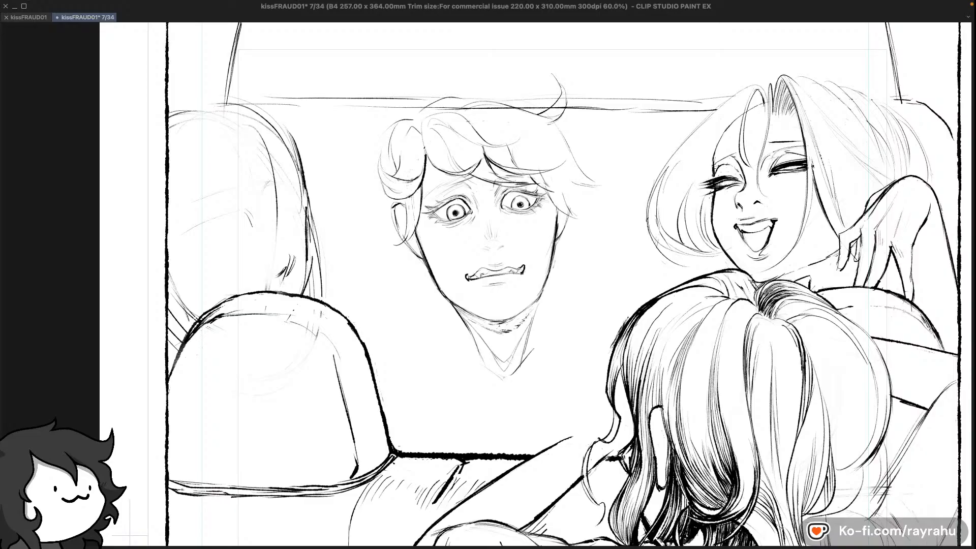
Refine the thin lines of the worried figure's ear-side curl and inner ear, erasing and undoing trial strokes as needed
{"action": "key", "text": "super+z"}
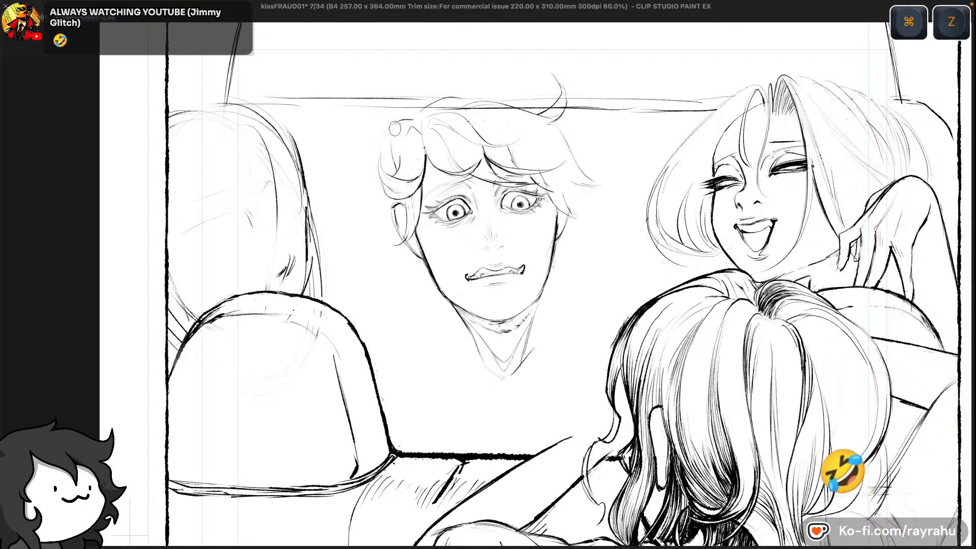
{"action": "key", "text": "super+z"}
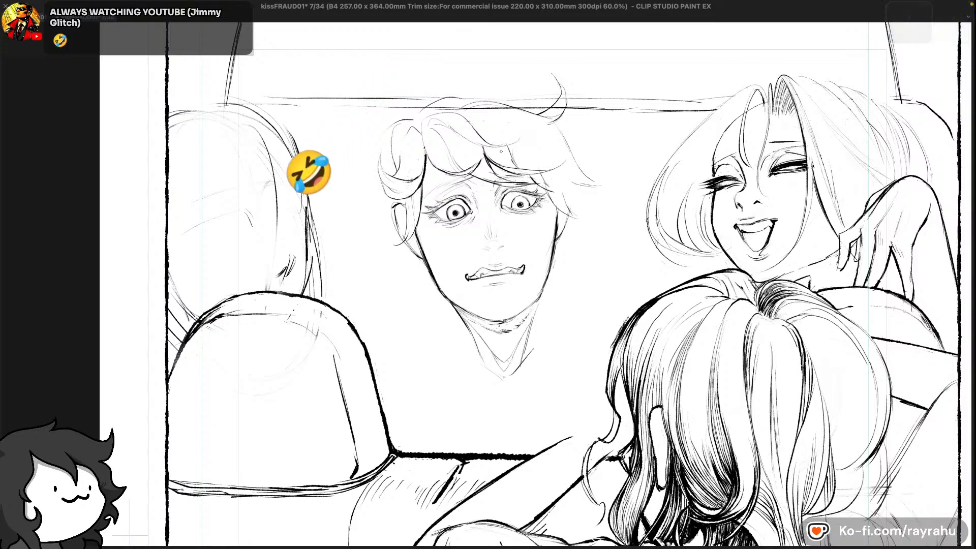
{"action": "key", "text": "c"}
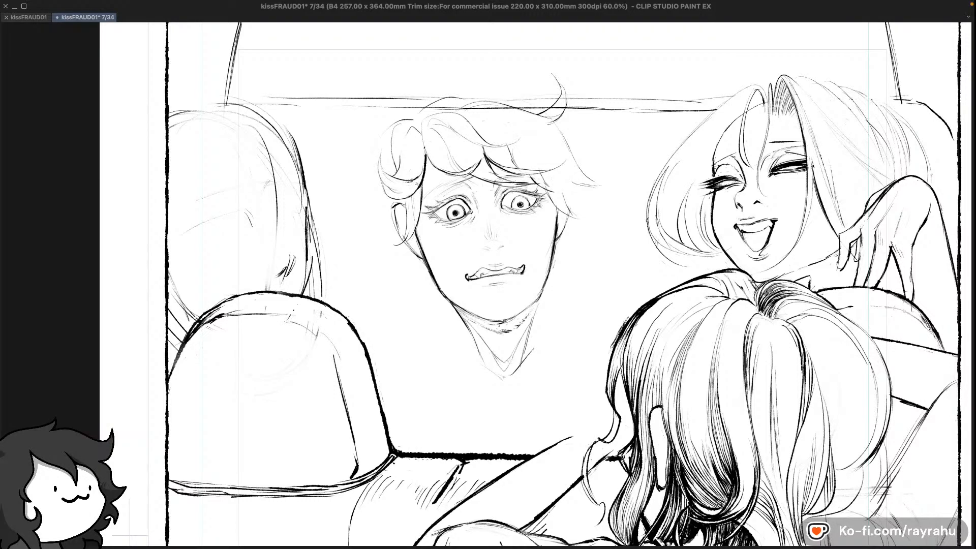
{"action": "key", "text": "c"}
{"action": "key", "text": "super+z"}
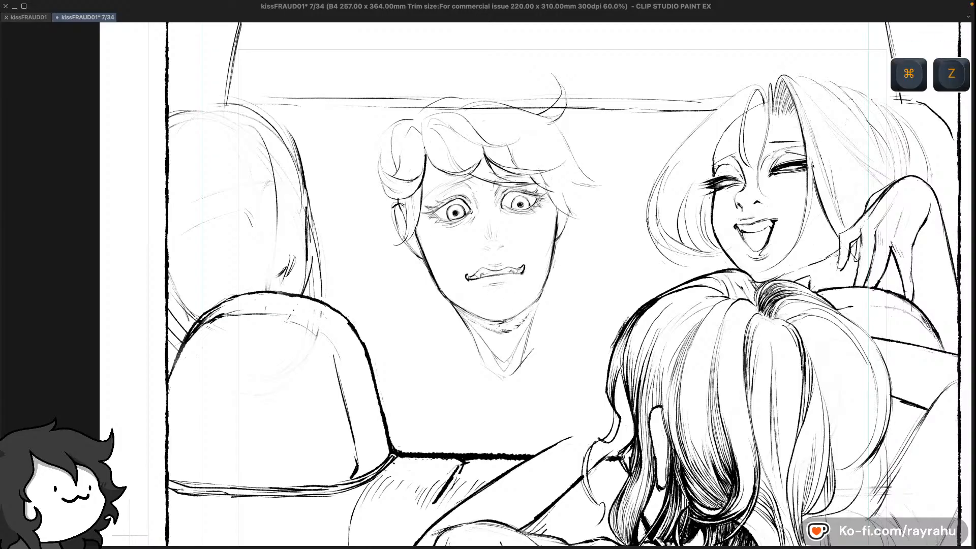
Rework fine strokes at the worried figure's ear and the wispy temple hair on the opposite side, undoing unwanted ones
{"action": "key", "text": "super+z"}
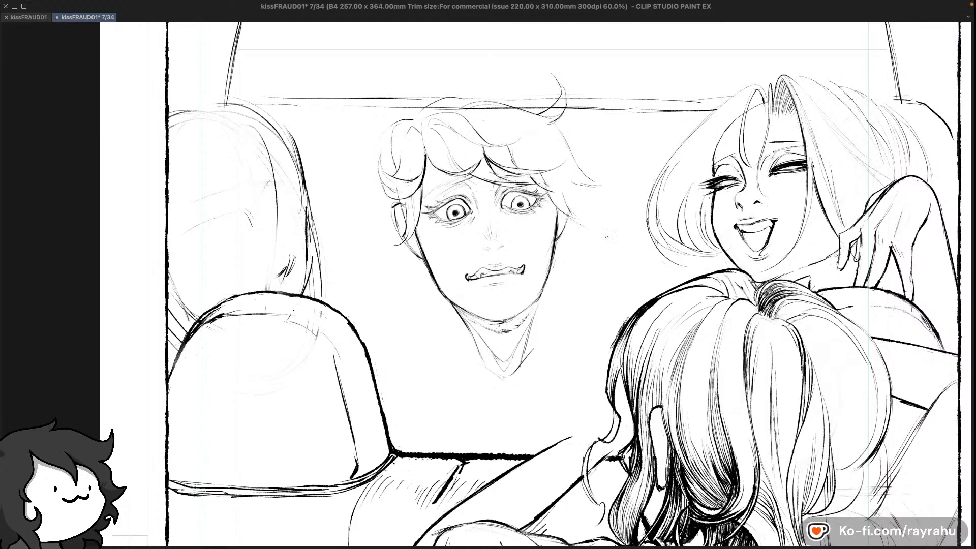
{"action": "key", "text": "super+z"}
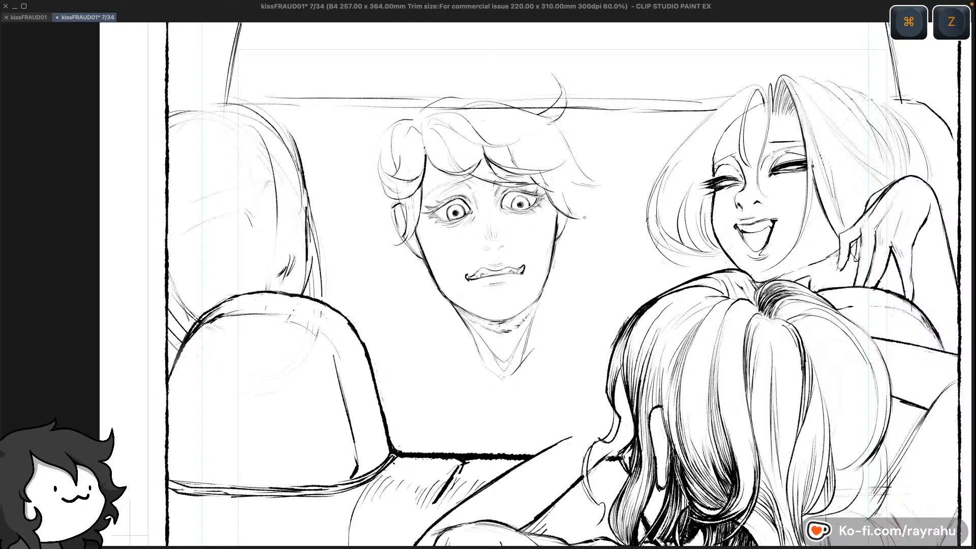
{"action": "key", "text": "super+z"}
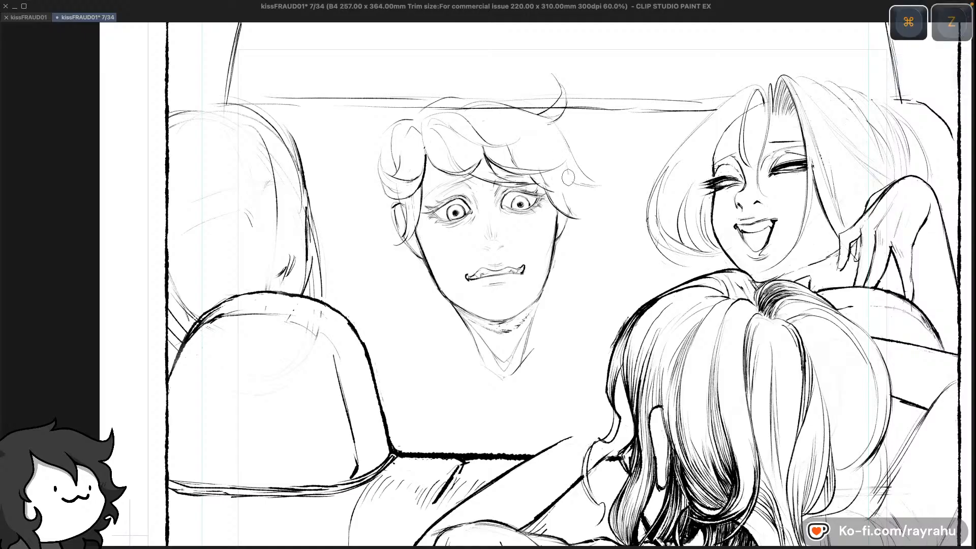
{"action": "key", "text": "super+z"}
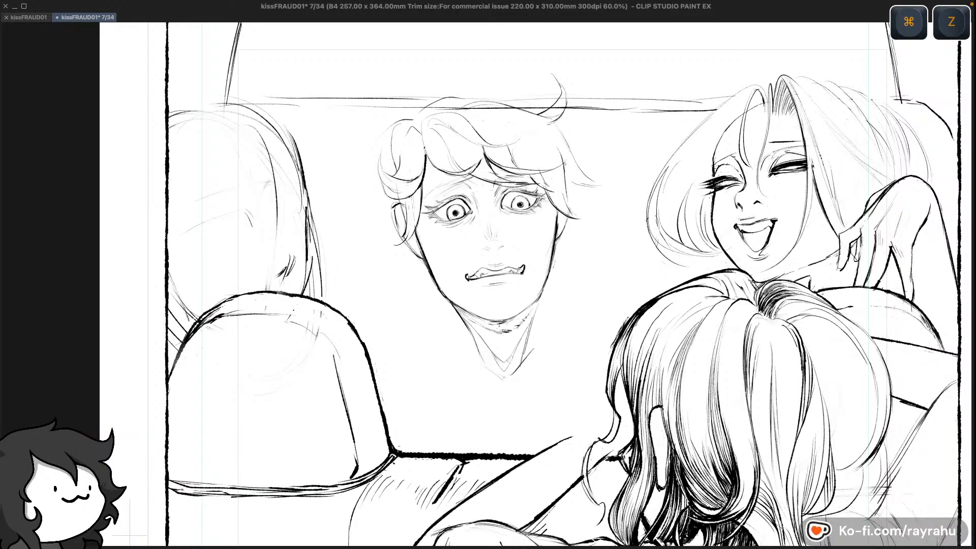
{"action": "key", "text": "super+z"}
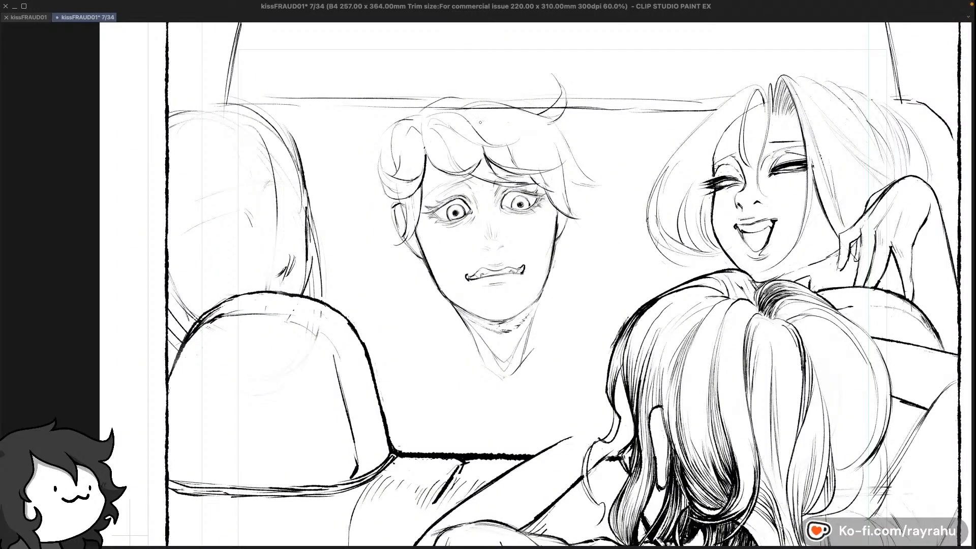
Draw the outer hair contour behind the worried figure's ear-side curl, sweeping down past the ear, undoing trial strokes as needed
{"action": "key", "text": "super+z"}
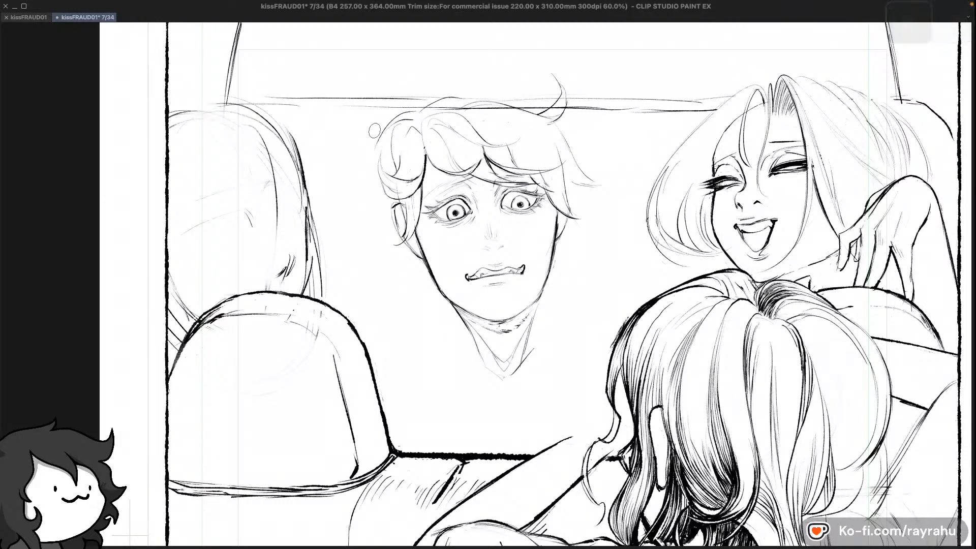
{"action": "key", "text": "super+z"}
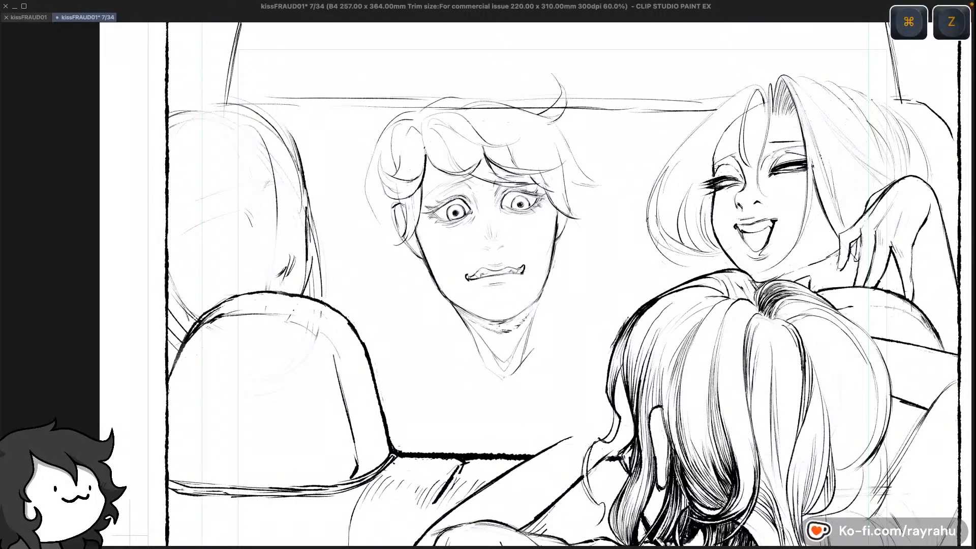
{"action": "key", "text": "super+z"}
{"action": "key", "text": "super+z"}
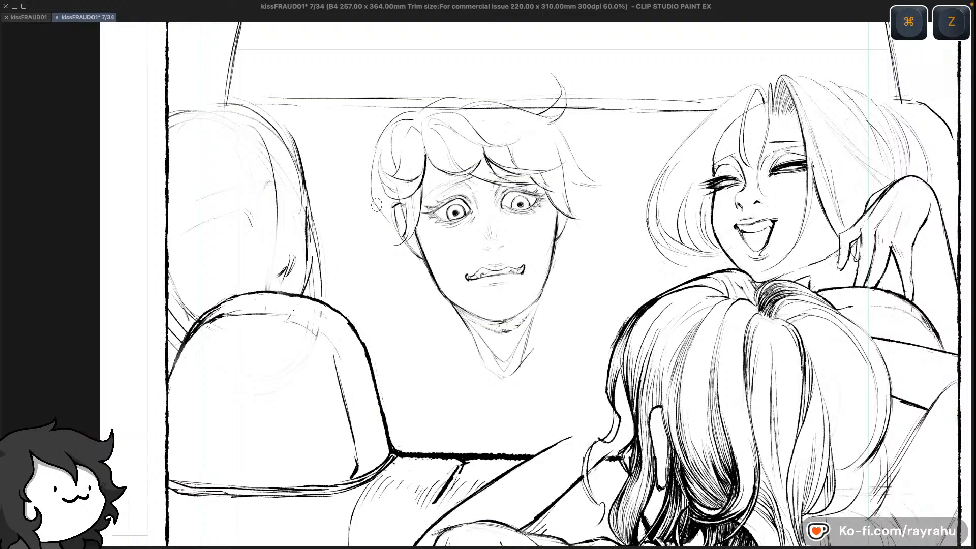
{"action": "key", "text": "super+z"}
{"action": "key", "text": "super+z"}
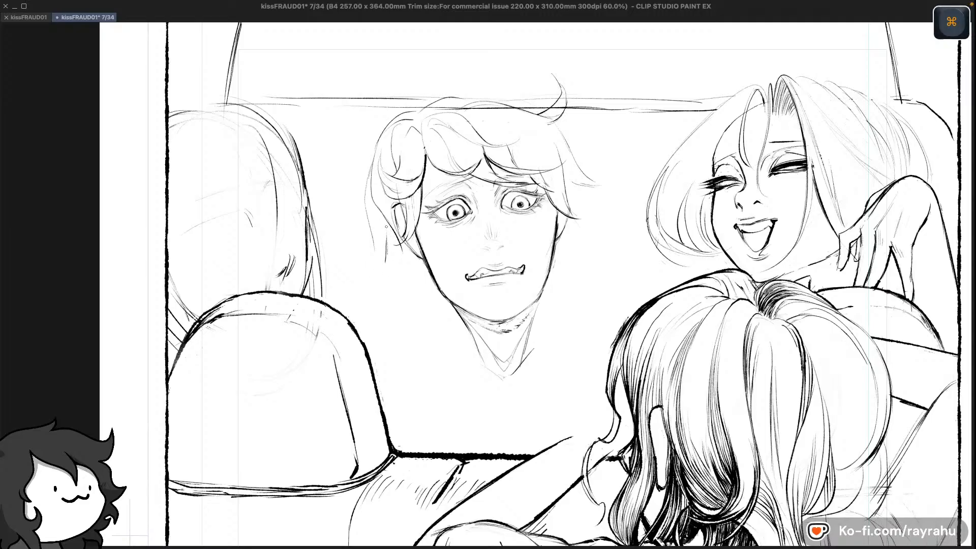
Extend the outer hair contour into thin pointed strands hanging behind the worried figure's ear, undoing and repeating the strokes
{"action": "key", "text": "super+z"}
{"action": "key", "text": "super+z"}
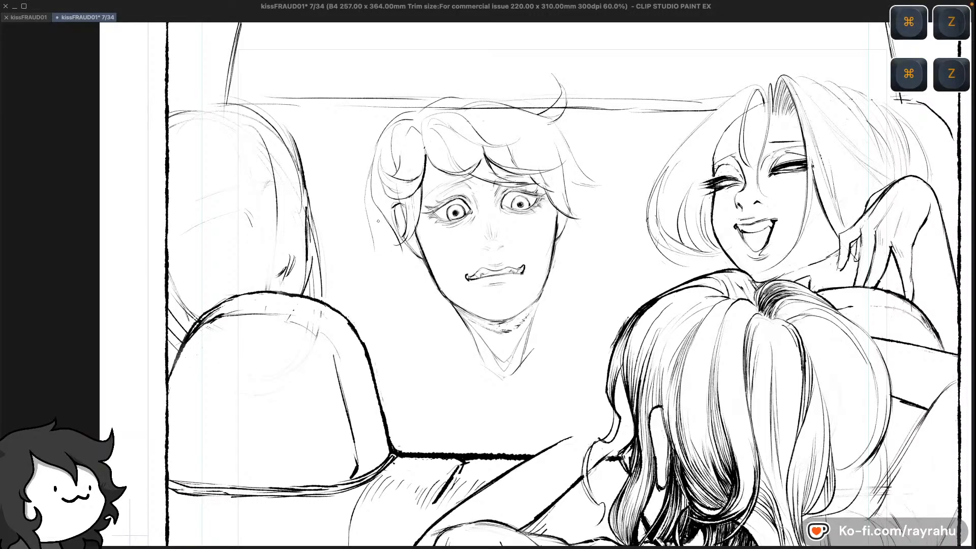
{"action": "key", "text": "super+z"}
{"action": "key", "text": "super+z"}
{"action": "key", "text": "super+z"}
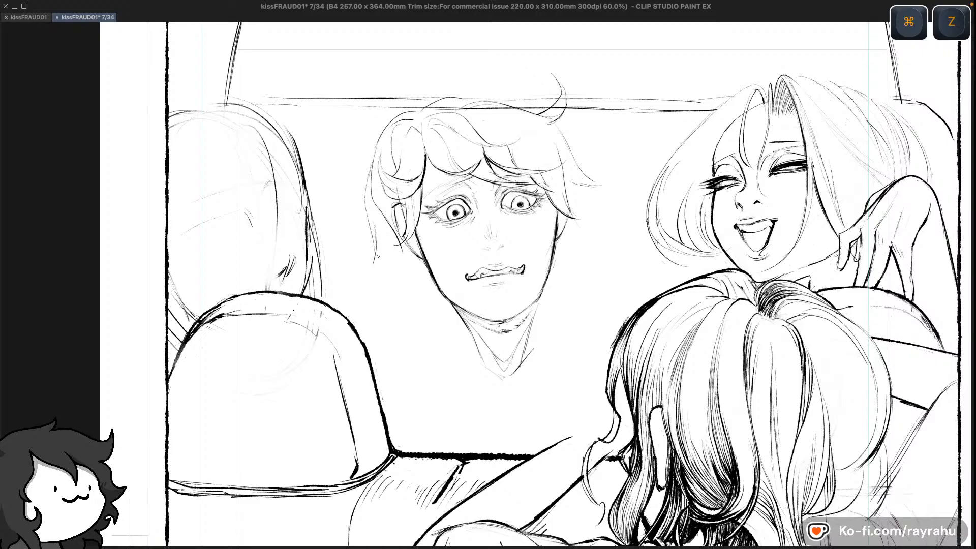
{"action": "key", "text": "super+z"}
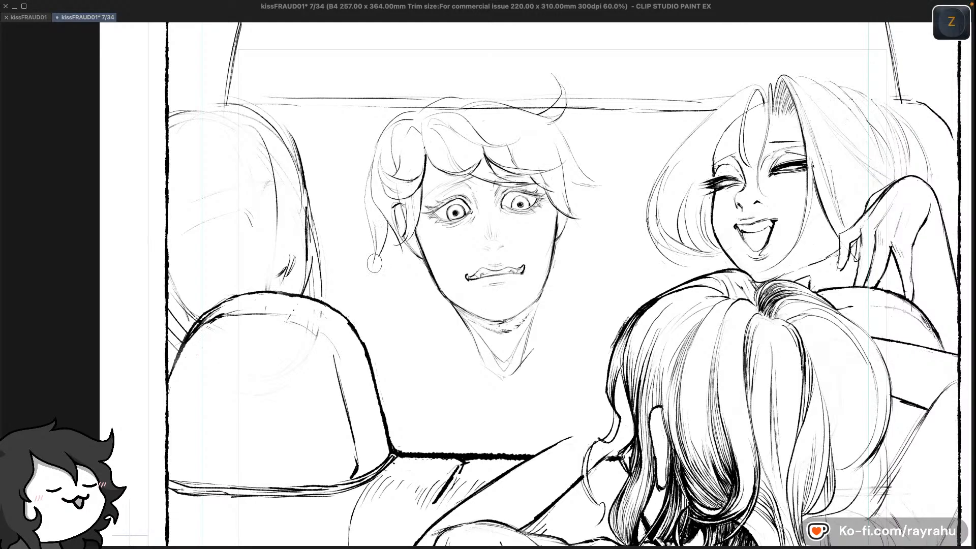
{"action": "key", "text": "super+z"}
Mirror the canvas view and retouch the lines where the worried figure's fringe parts above the forehead
{"action": "key", "text": "shift+minus"}
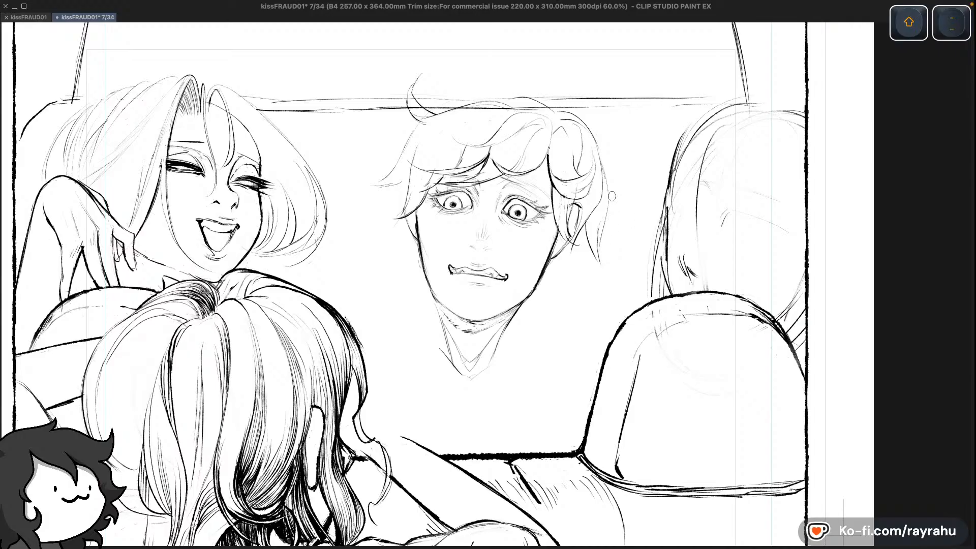
{"action": "key", "text": "c"}
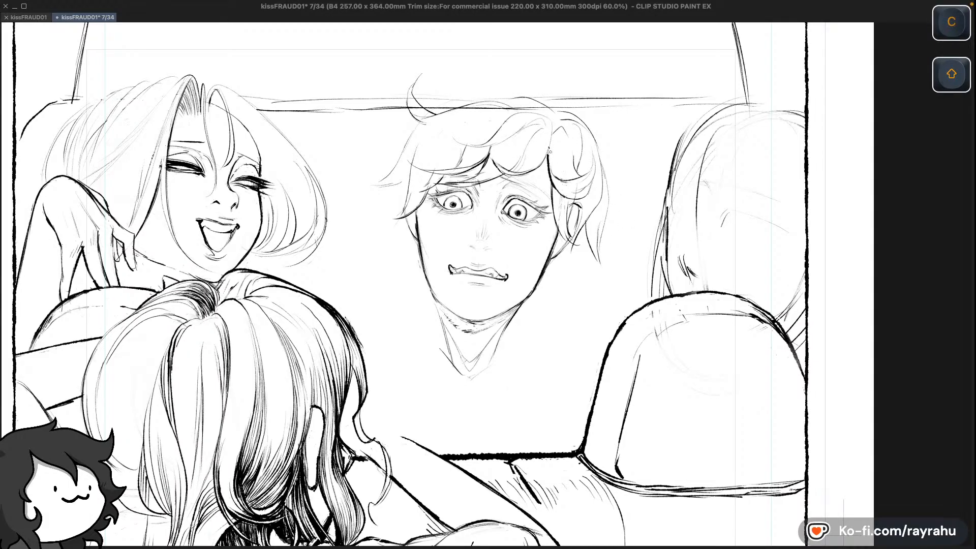
{"action": "key", "text": "super+z"}
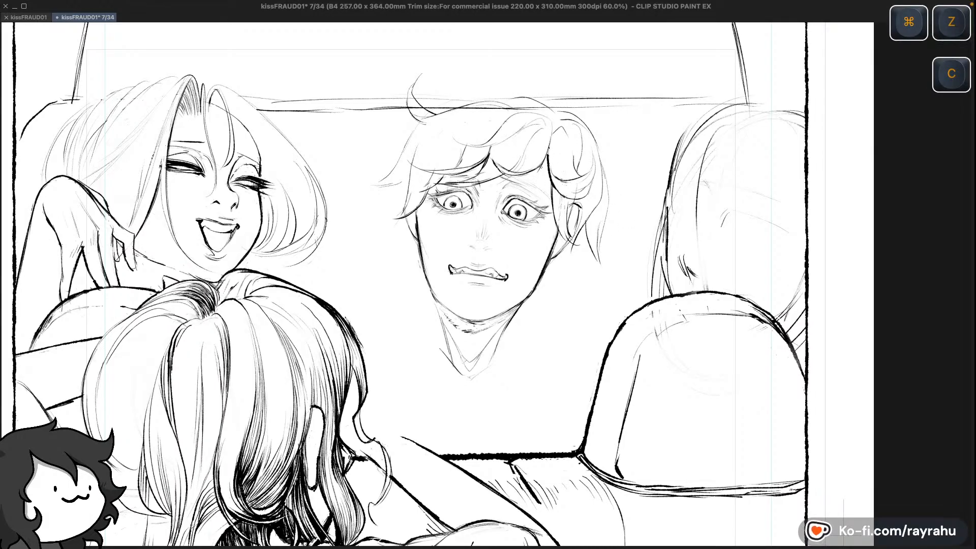
{"action": "key", "text": "super+z"}
{"action": "key", "text": "super+z"}
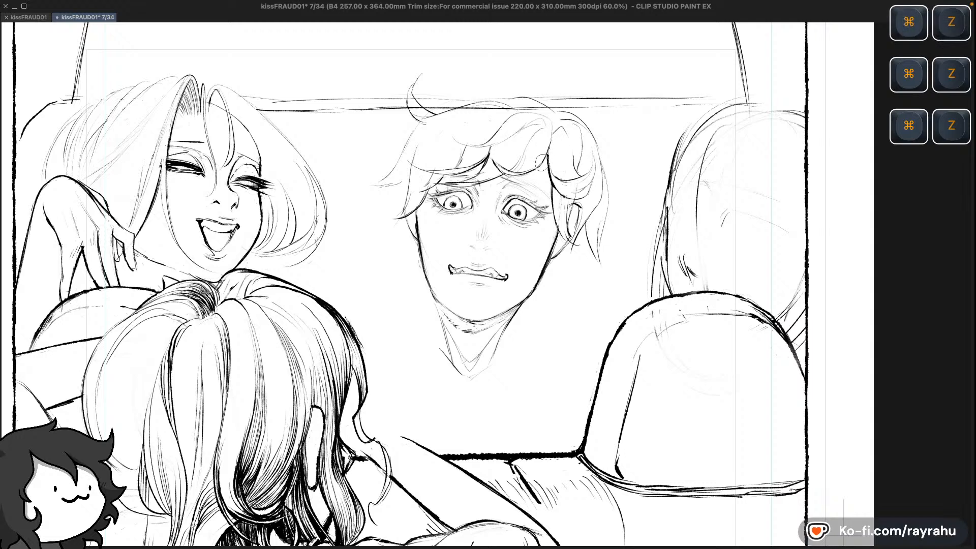
{"action": "key", "text": "v"}
{"action": "left_click_drag", "start_coordinate": [495, 118], "coordinate": [458, 128]}
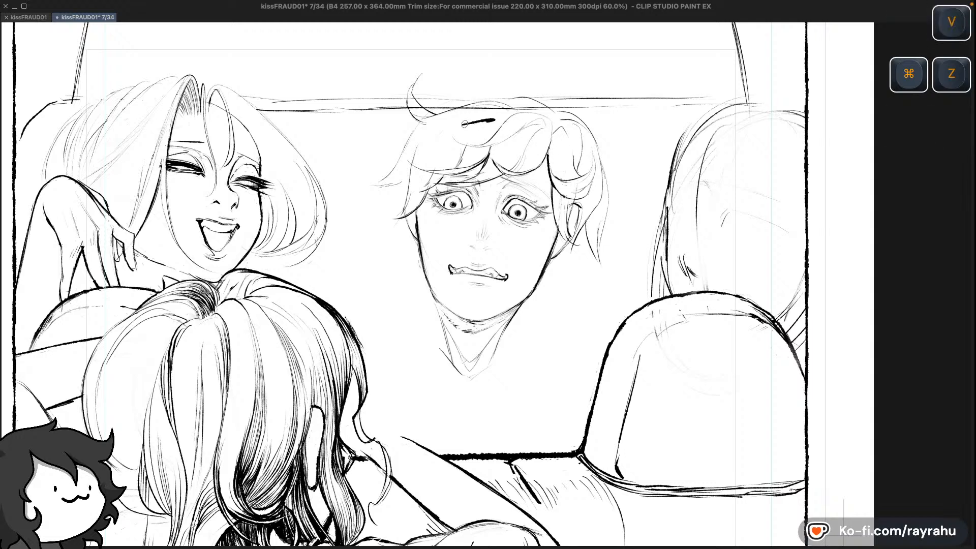
{"action": "key", "text": "super+z"}
Draw a thin curved strand from the base of the flyaway lock across the worried figure's upper hair, undoing trial strokes
{"action": "key", "text": "c"}
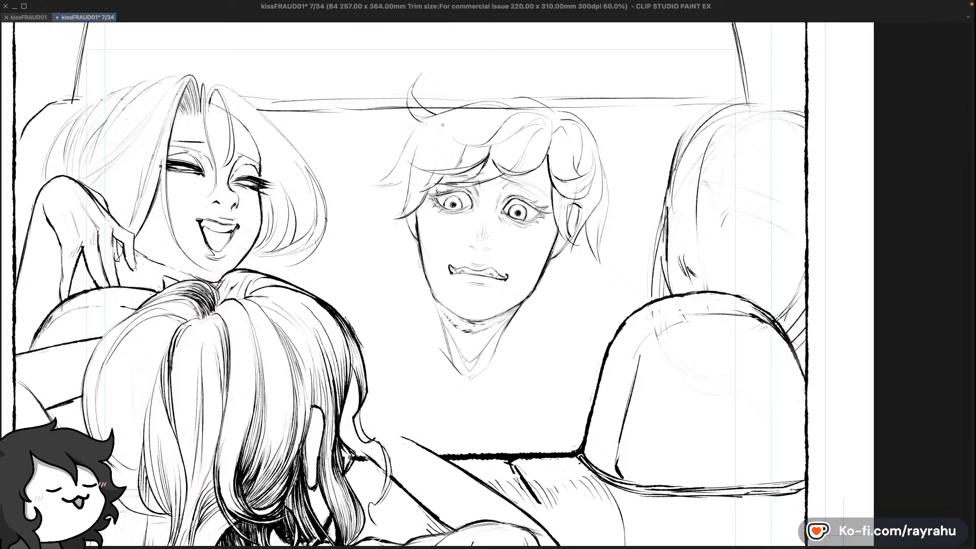
{"action": "key", "text": "c"}
{"action": "key", "text": "super+z"}
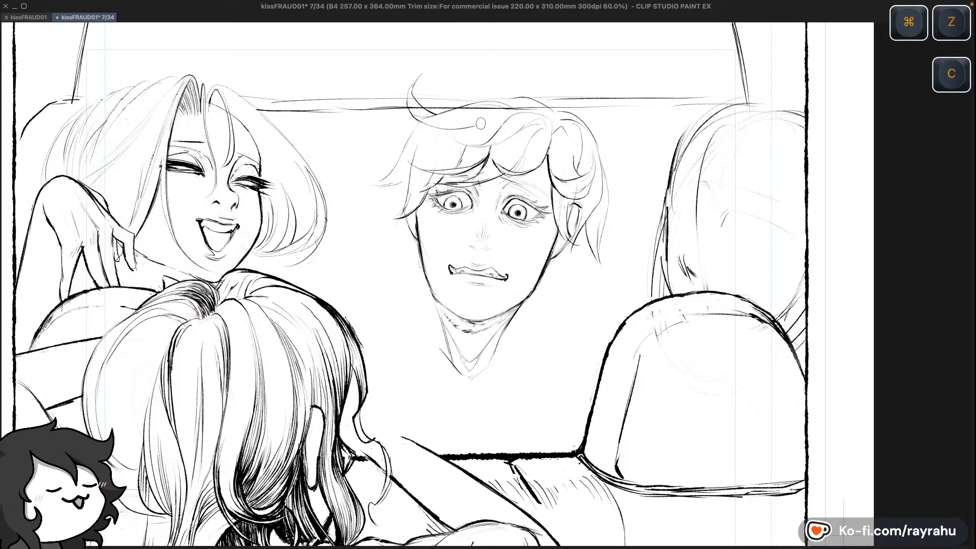
{"action": "key", "text": "super+z"}
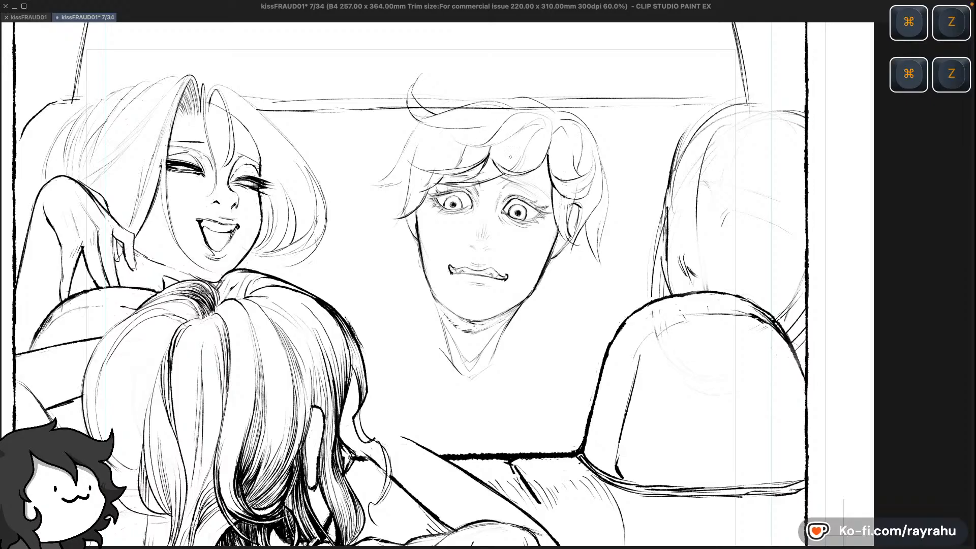
{"action": "key", "text": "super+z"}
{"action": "key", "text": "super+z"}
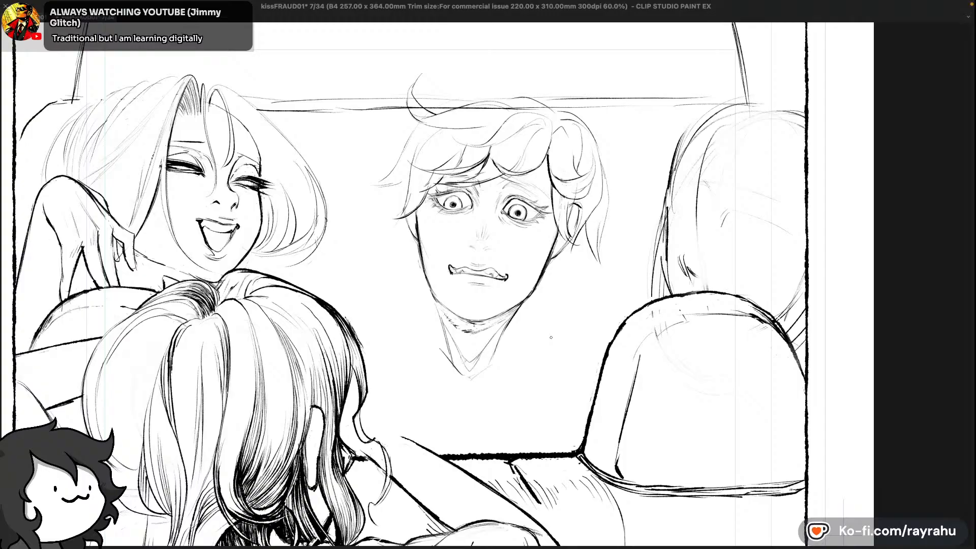
Draw the raised, arched hair outline over the worried figure's crown from the flyaway lock to the parting, undoing trial strokes as needed
{"action": "key", "text": "c"}
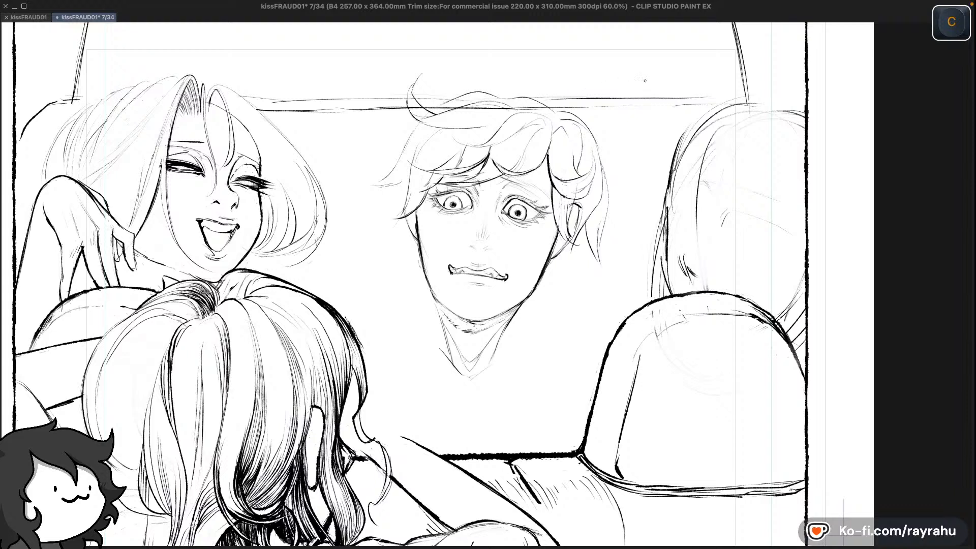
{"action": "key", "text": "super+z"}
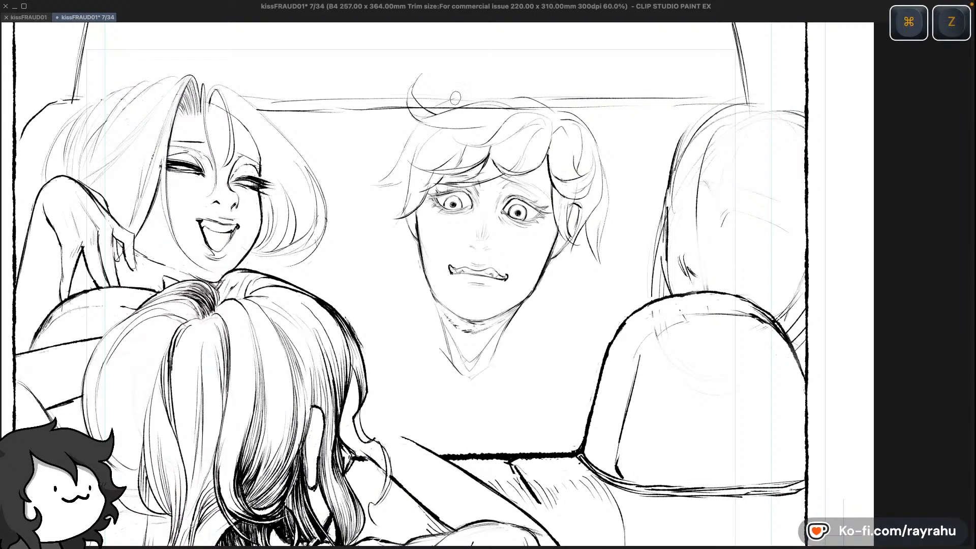
{"action": "key", "text": "super+z"}
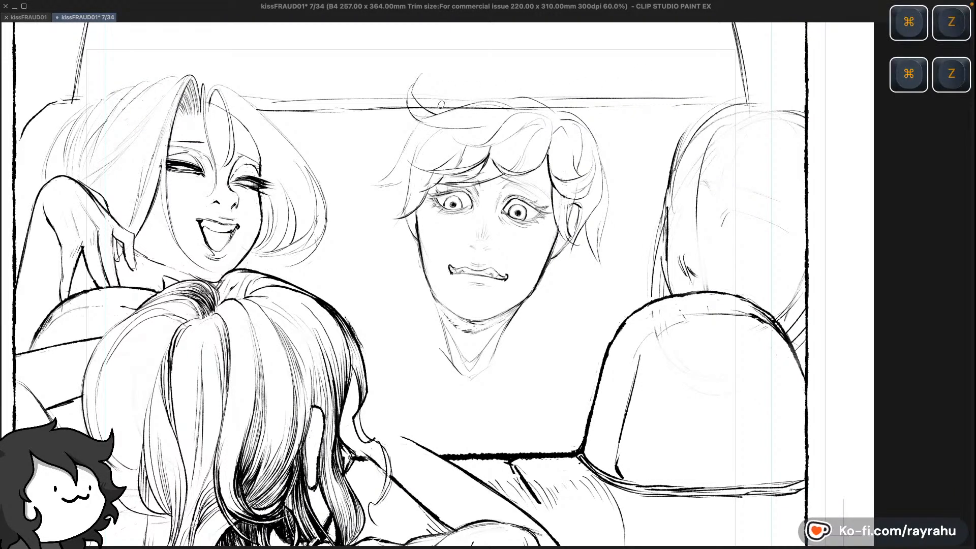
{"action": "key", "text": "super+z"}
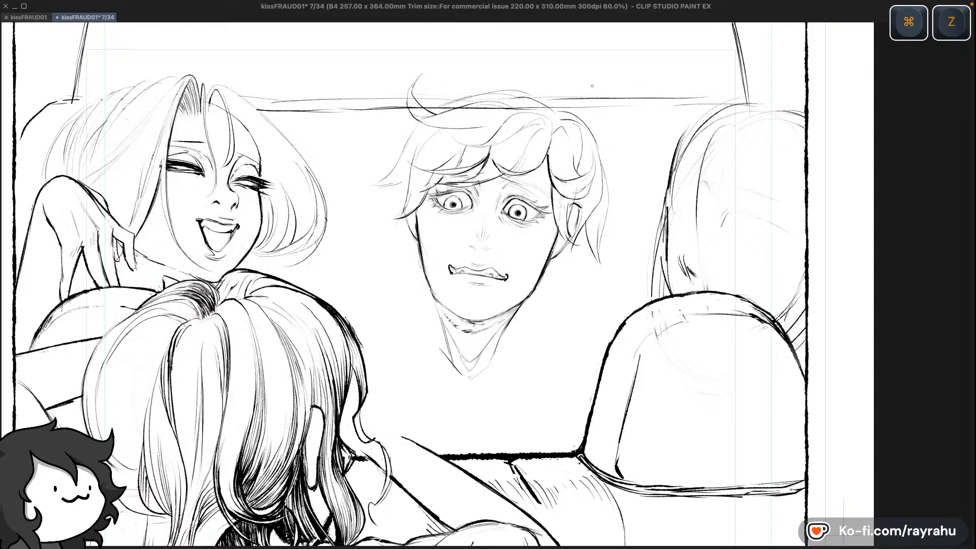
{"action": "key", "text": "super+z"}
{"action": "key", "text": "super+z"}
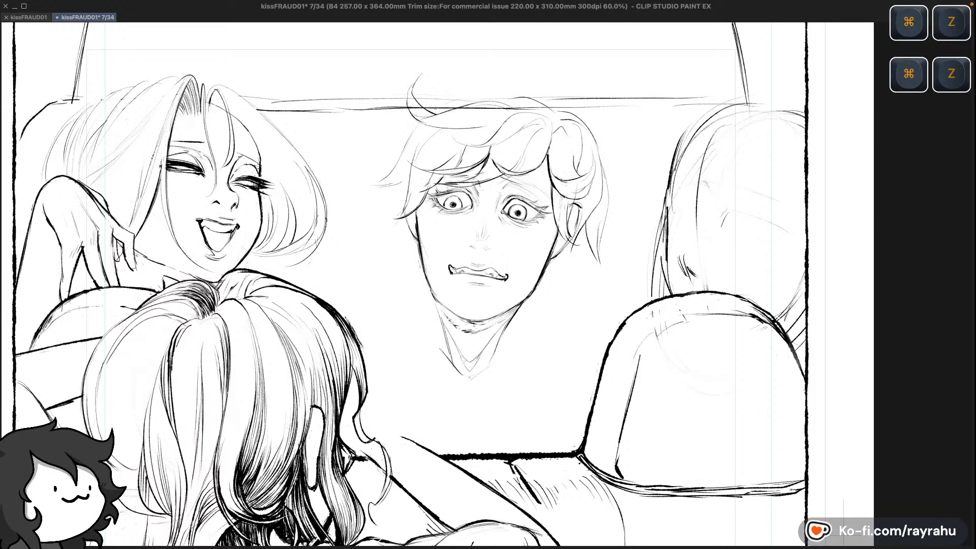
{"action": "key", "text": "super+z"}
{"action": "key", "text": "super+z"}
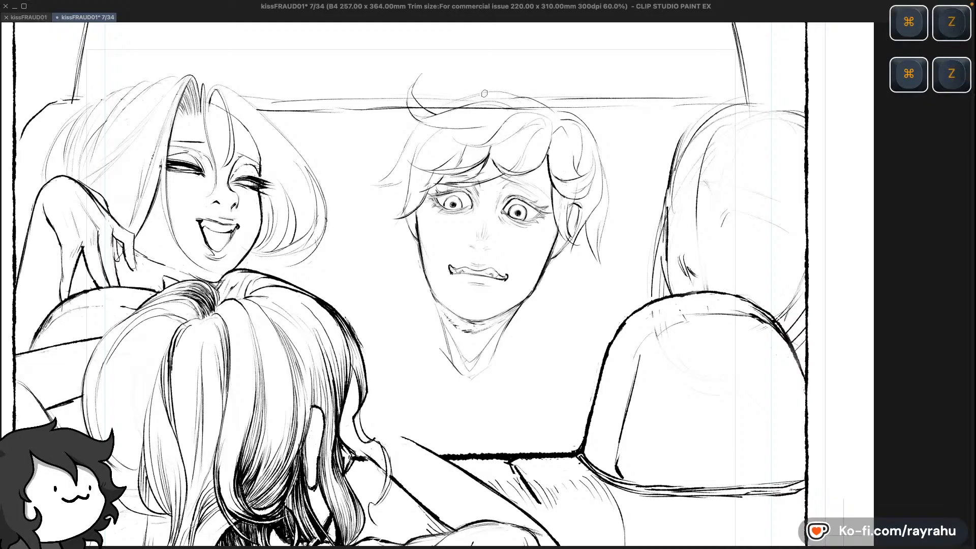
{"action": "key", "text": "super+z"}
{"action": "key", "text": "super+z"}
{"action": "key", "text": "super+z"}
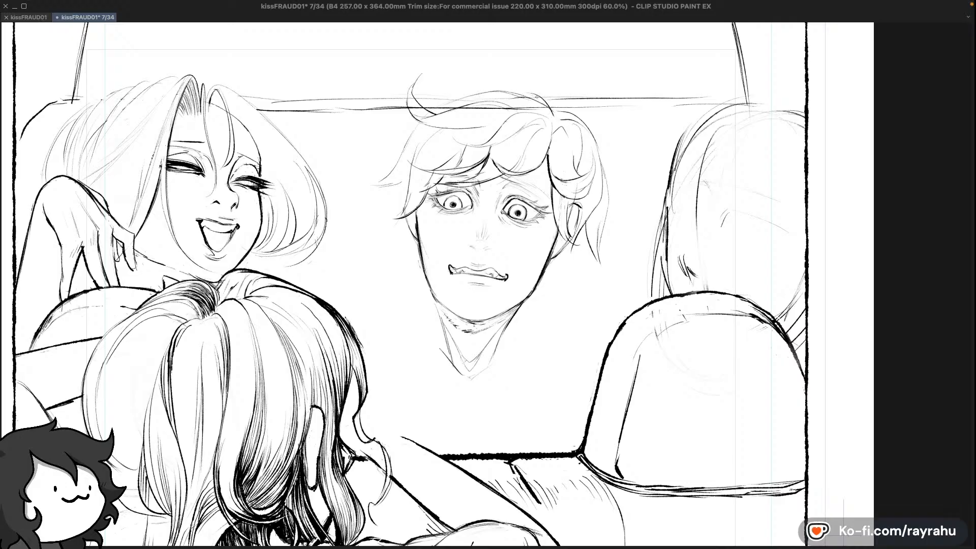
Try thin strands across the worried figure's upper hair below the parting, undo the trial strokes, and save the page
{"action": "key", "text": "super"}
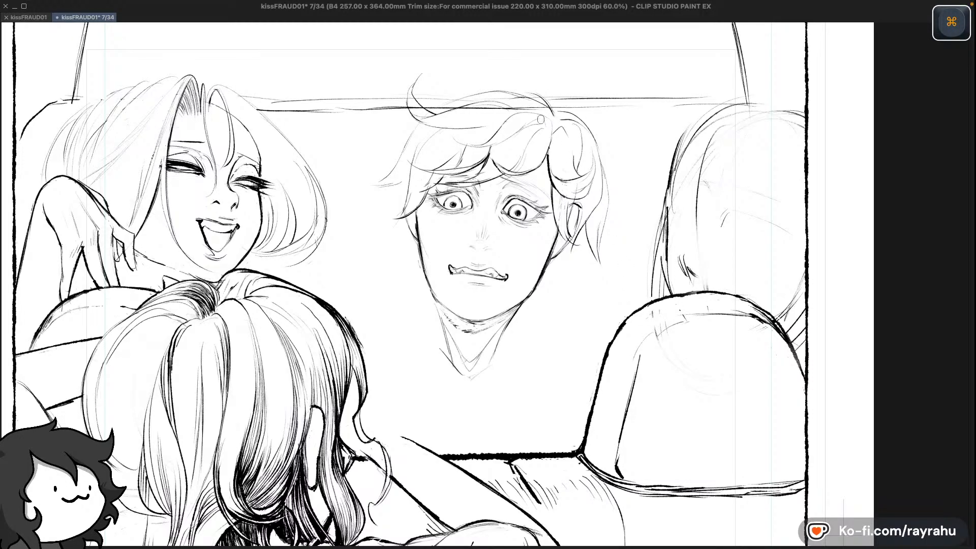
{"action": "key", "text": "super+z"}
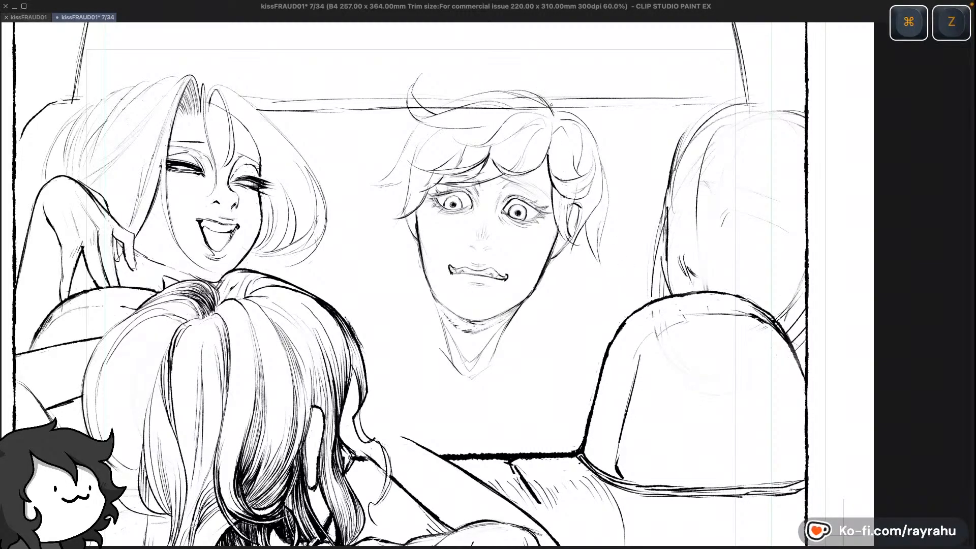
{"action": "key", "text": "super+z"}
{"action": "key", "text": "super+z"}
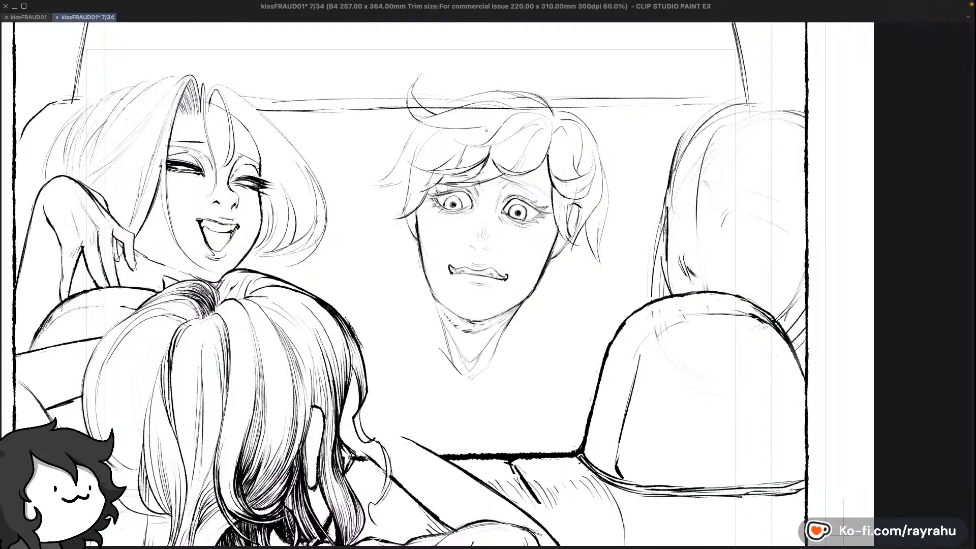
{"action": "key", "text": "super+z"}
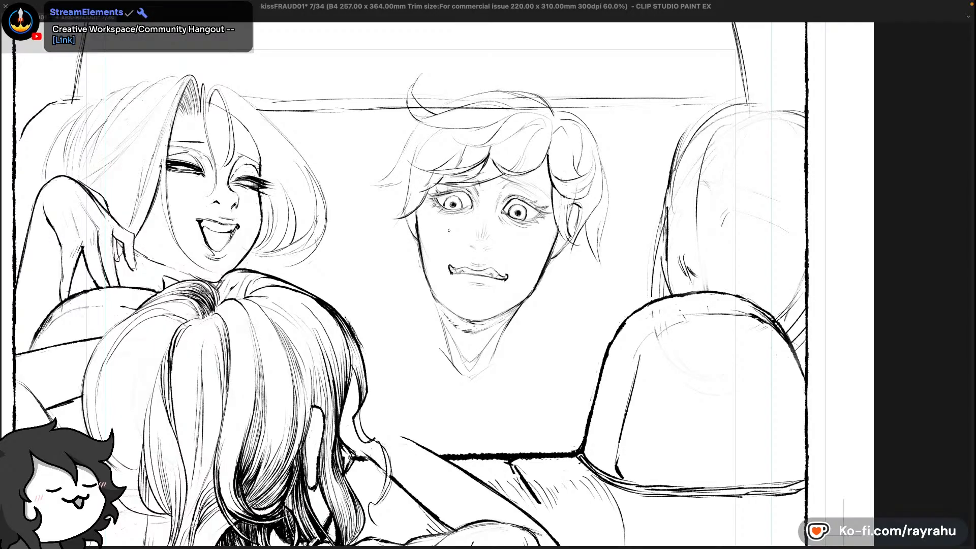
{"action": "key", "text": "ctrl+s"}
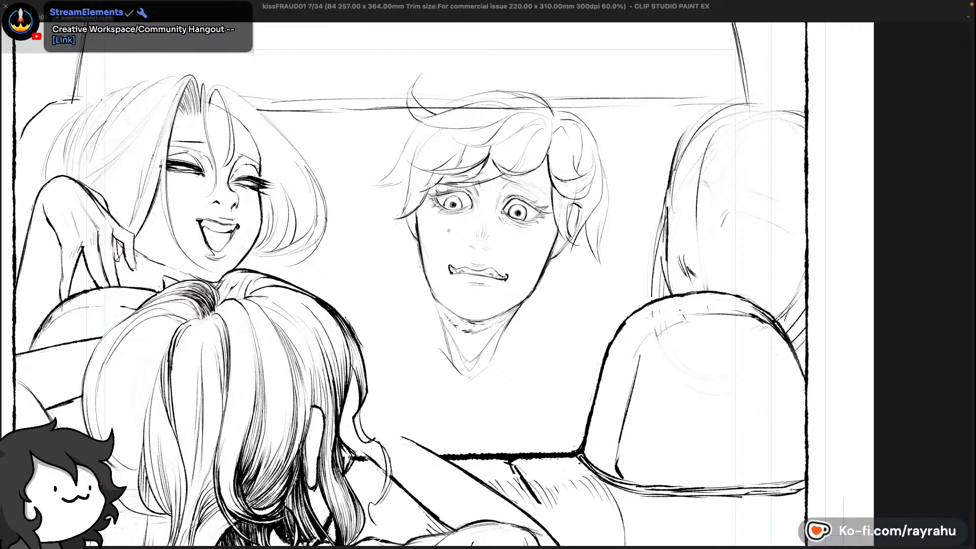
{"action": "key", "text": "ctrl+shift+n"}
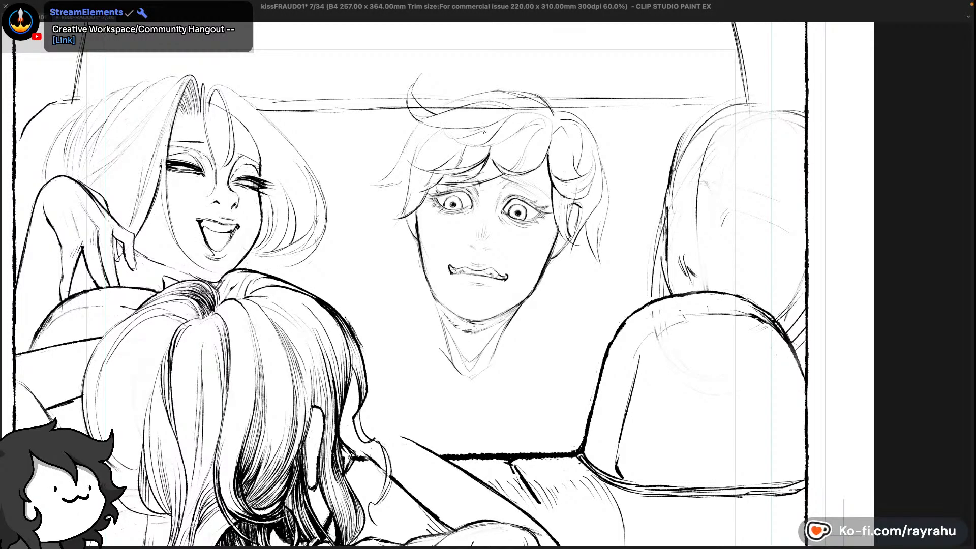
Draw a short curved strand across the middle of the worried figure's upper hair, undoing unsatisfactory strokes
{"action": "key", "text": "super"}
{"action": "key", "text": "super+z"}
{"action": "key", "text": "super+z"}
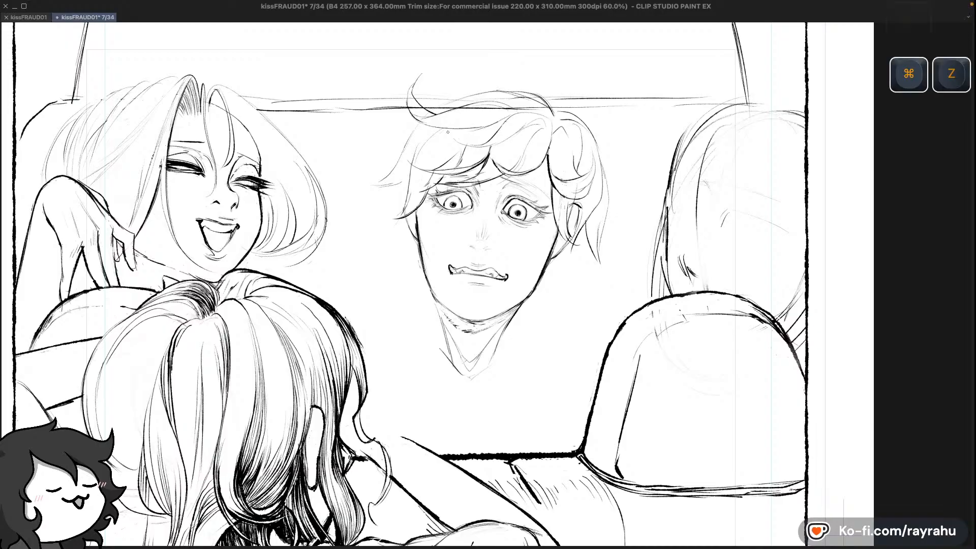
{"action": "key", "text": "super+z"}
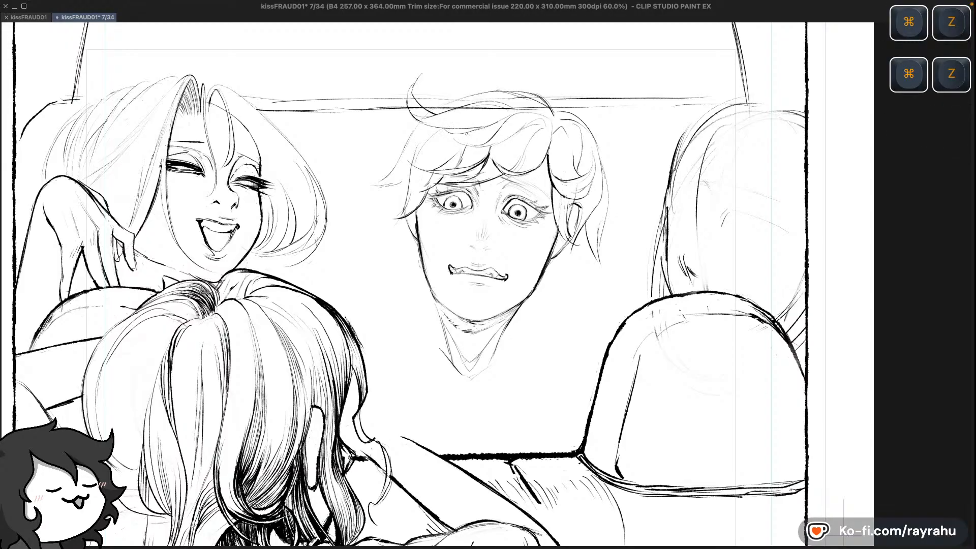
{"action": "left_click_drag", "start_coordinate": [450, 133], "coordinate": [486, 134]}
{"action": "key", "text": "super+z"}
{"action": "key", "text": "super+z"}
{"action": "key", "text": "super+z"}
{"action": "key", "text": "super+z"}
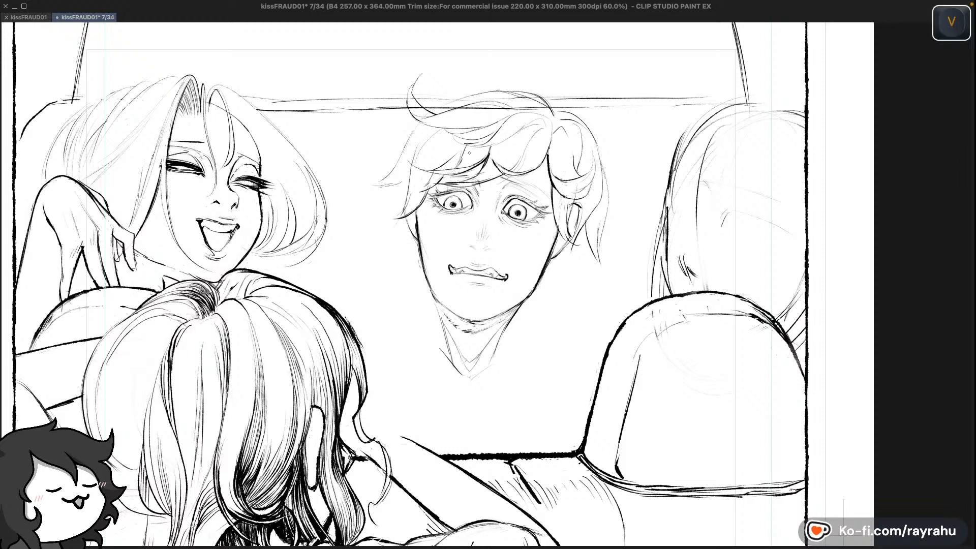
Add fine strand lines within the worried figure's swept fringe above the forehead, undoing trial strokes
{"action": "key", "text": "v"}
{"action": "key", "text": "super+z"}
{"action": "key", "text": "c"}
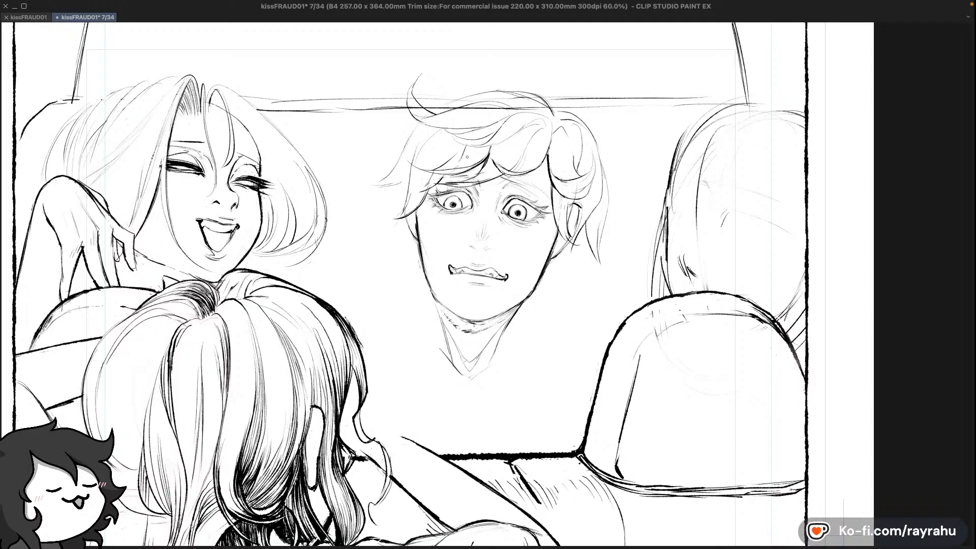
{"action": "key", "text": "c"}
{"action": "key", "text": "super+z"}
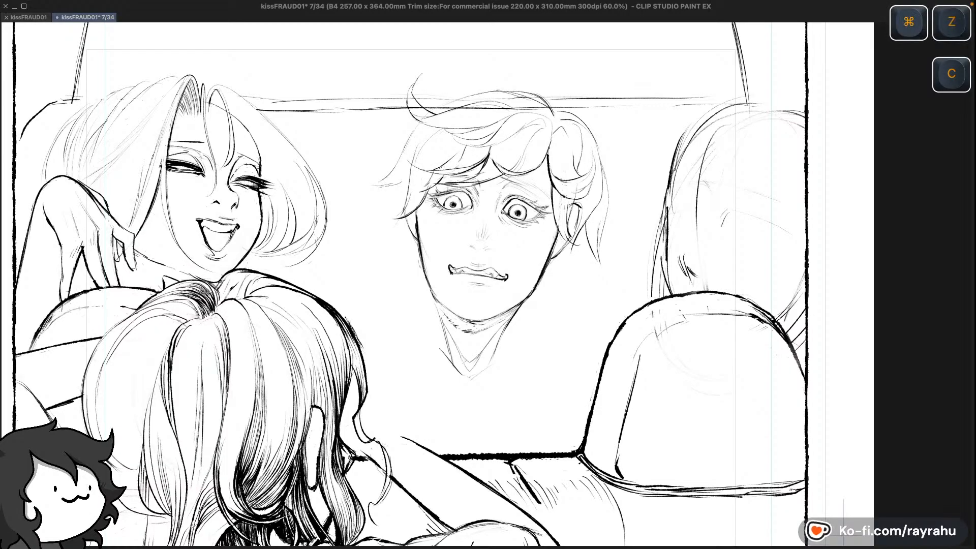
{"action": "key", "text": "super+z"}
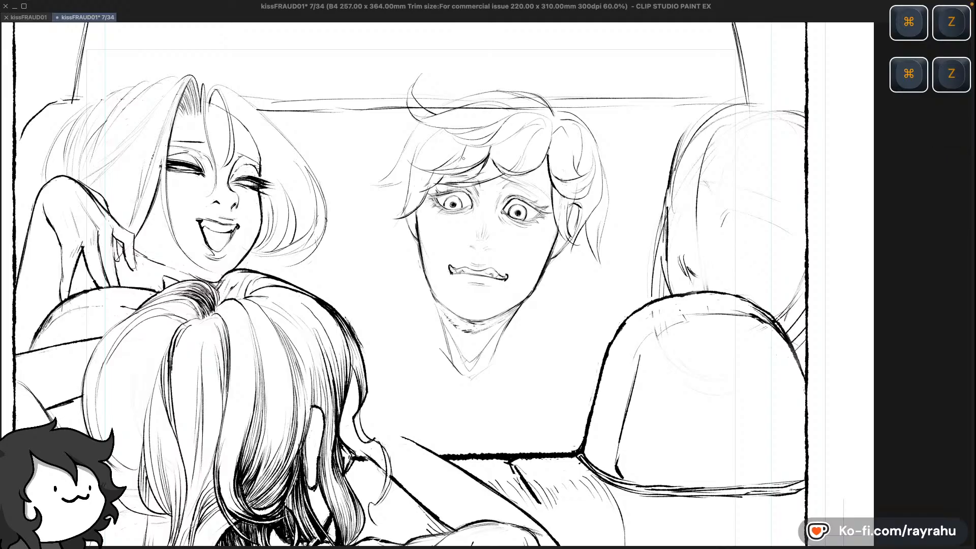
Refine the inner strand lines where the worried figure's fringe locks overlap, undoing and repeating strokes
{"action": "key", "text": "c"}
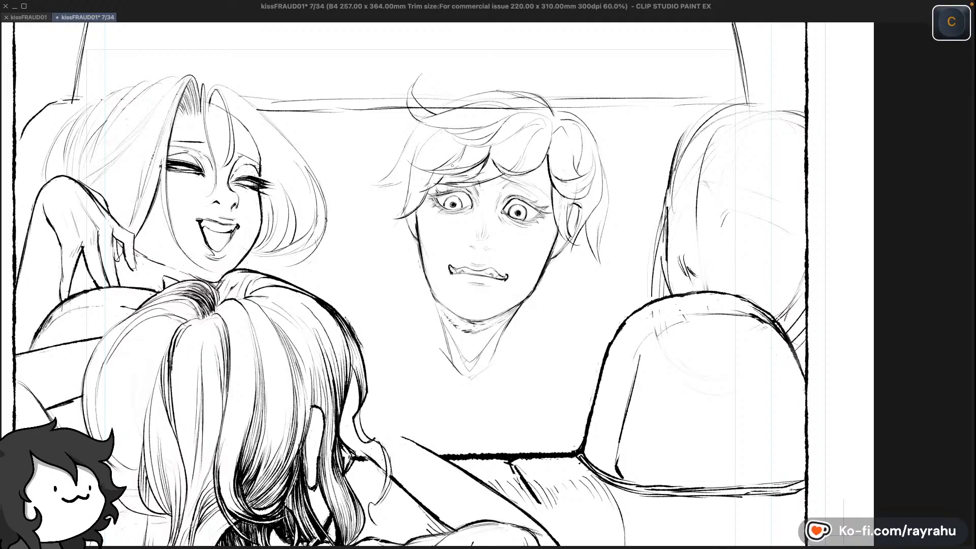
{"action": "key", "text": "c"}
{"action": "key", "text": "super+z"}
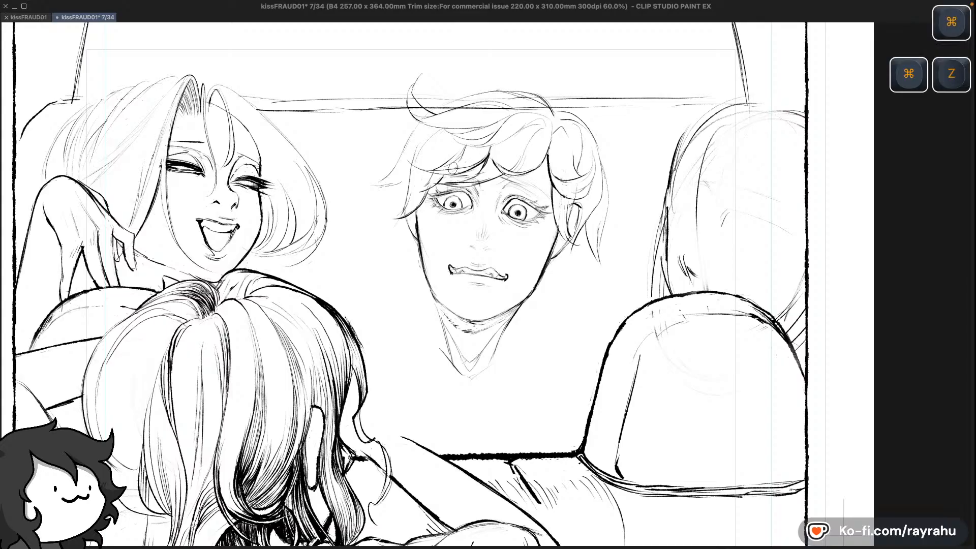
{"action": "key", "text": "c"}
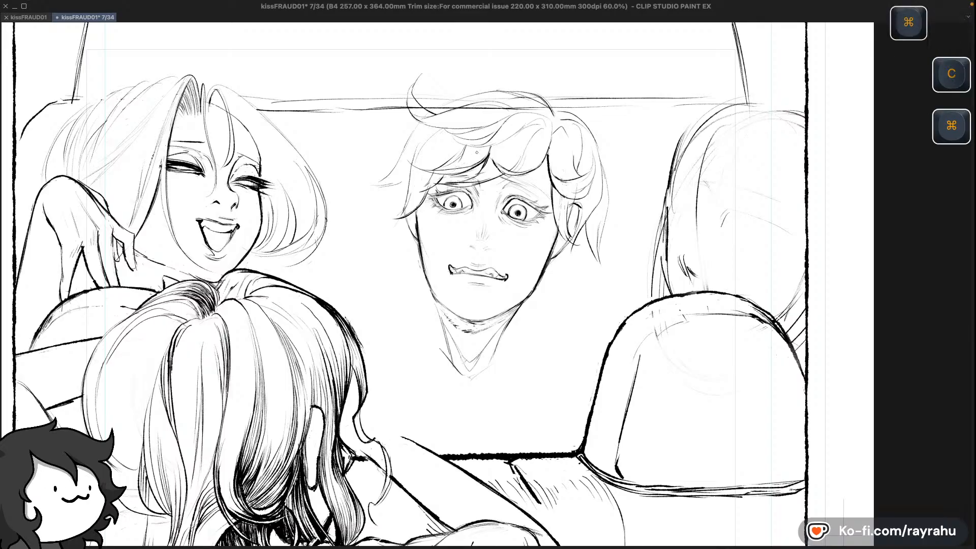
{"action": "key", "text": "super+z"}
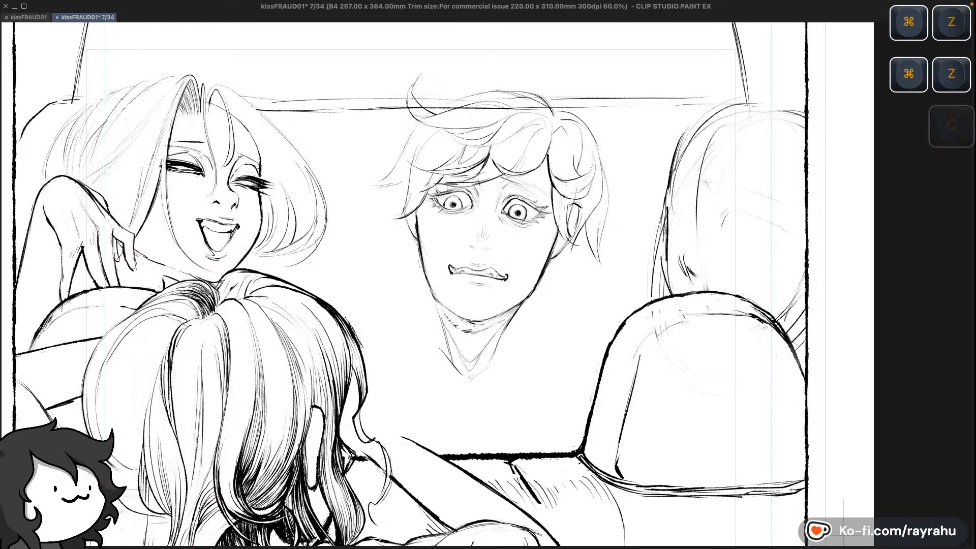
{"action": "key", "text": "super+z"}
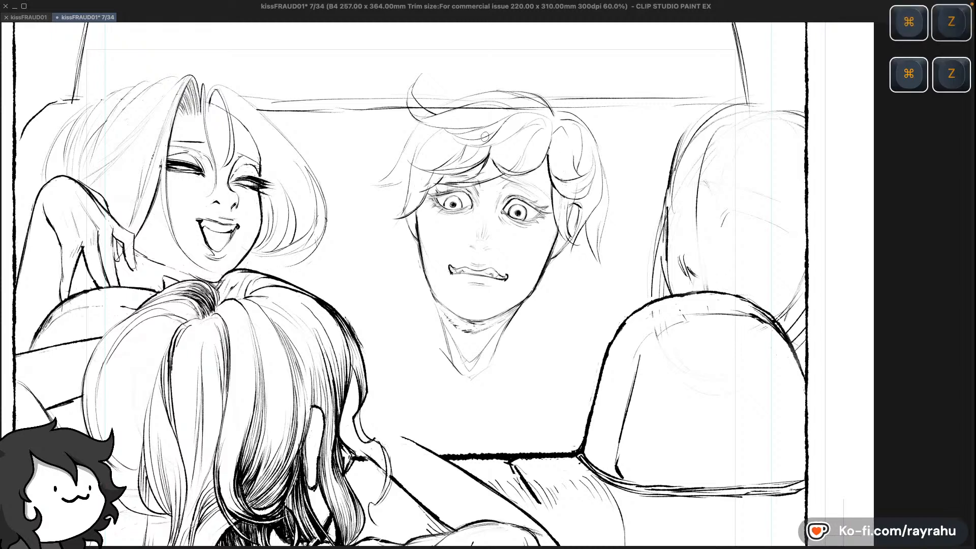
Build up the curved strands between the worried figure's crown and swept fringe, undoing trial strokes as needed
{"action": "key", "text": "c"}
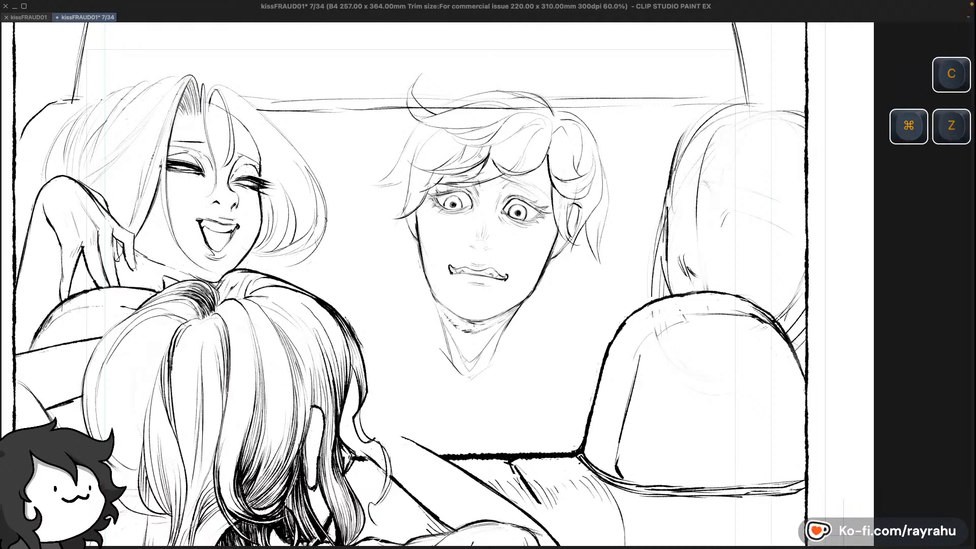
{"action": "key", "text": "super+z"}
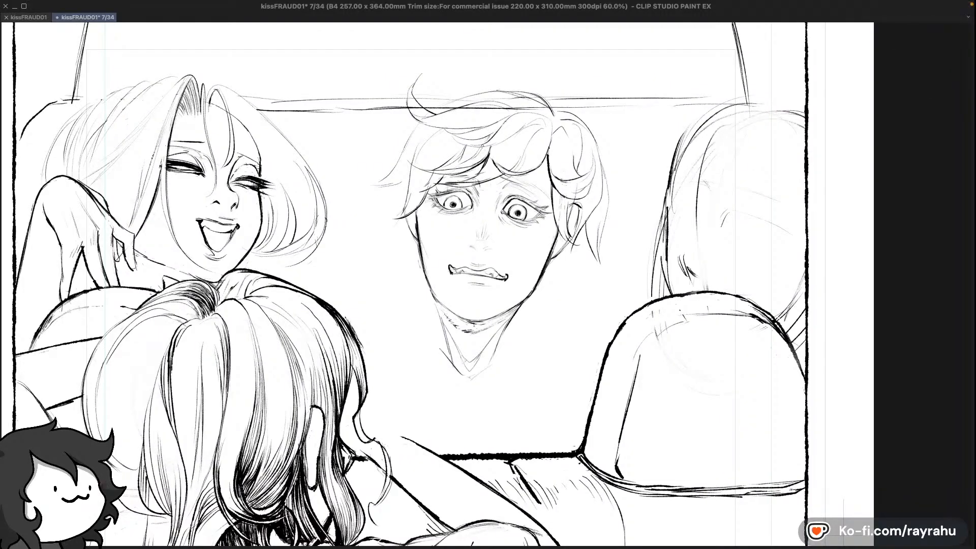
{"action": "key", "text": "super+z"}
{"action": "key", "text": "c"}
{"action": "key", "text": "super+z"}
{"action": "key", "text": "super+z"}
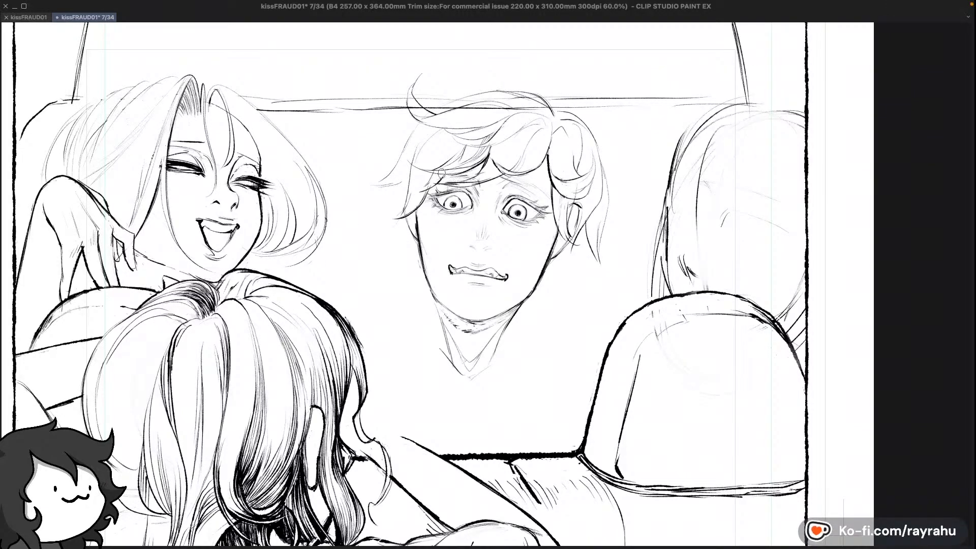
Retouch the thin lines following the curve of the worried figure's long fringe lock, undoing unwanted strokes
{"action": "key", "text": "c"}
{"action": "key", "text": "super+z"}
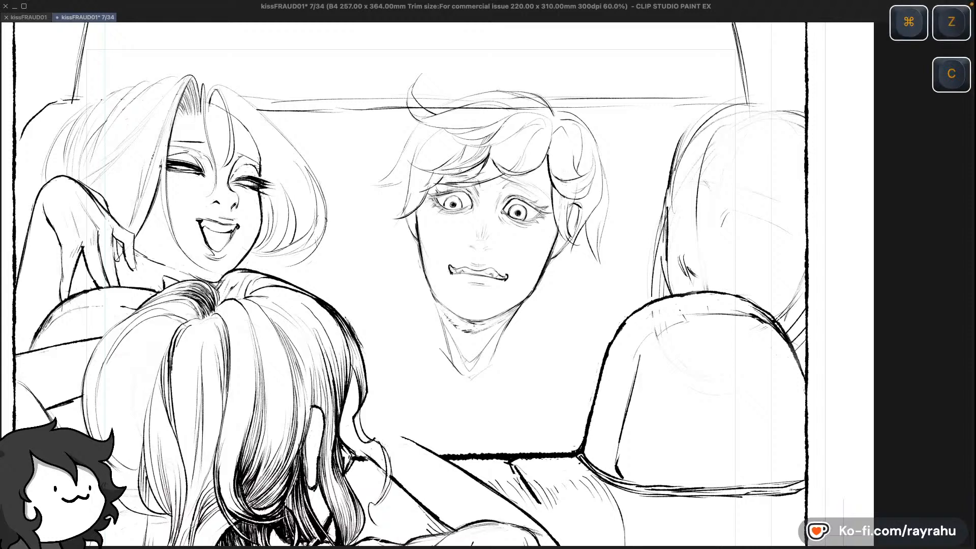
{"action": "key", "text": "super+z"}
{"action": "key", "text": "super+z"}
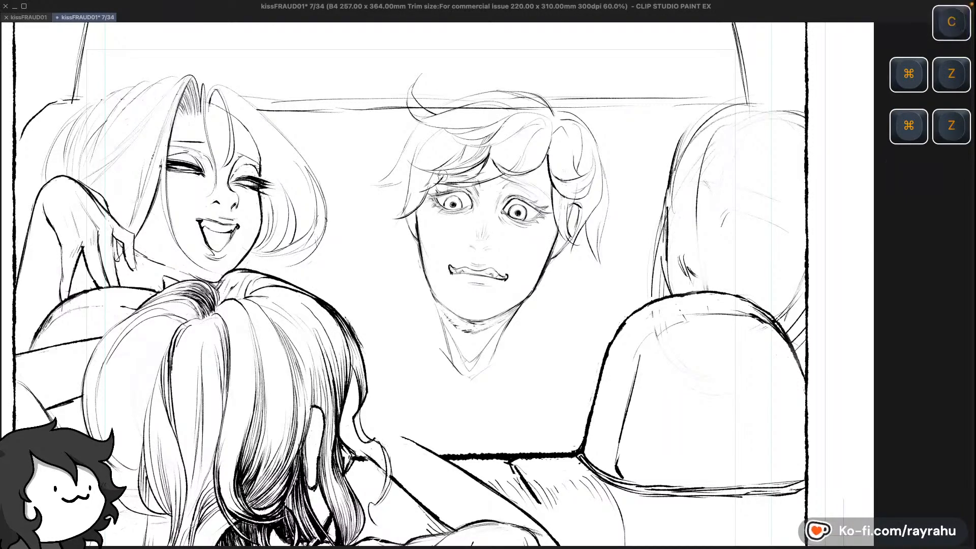
{"action": "key", "text": "c"}
Draw thin strands in the pointed side lock hanging beside the worried figure's temple, undoing trial strokes
{"action": "key", "text": "super+z"}
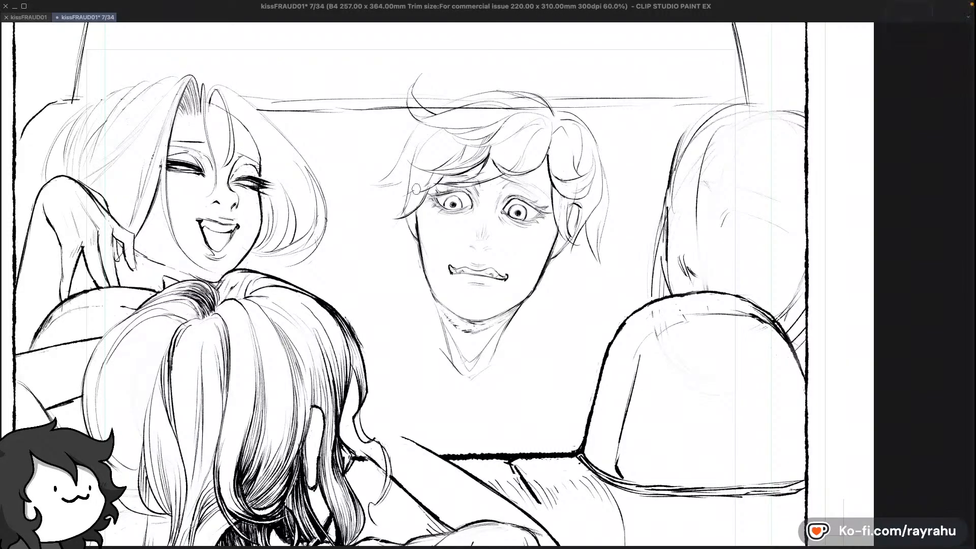
{"action": "key", "text": "super+z"}
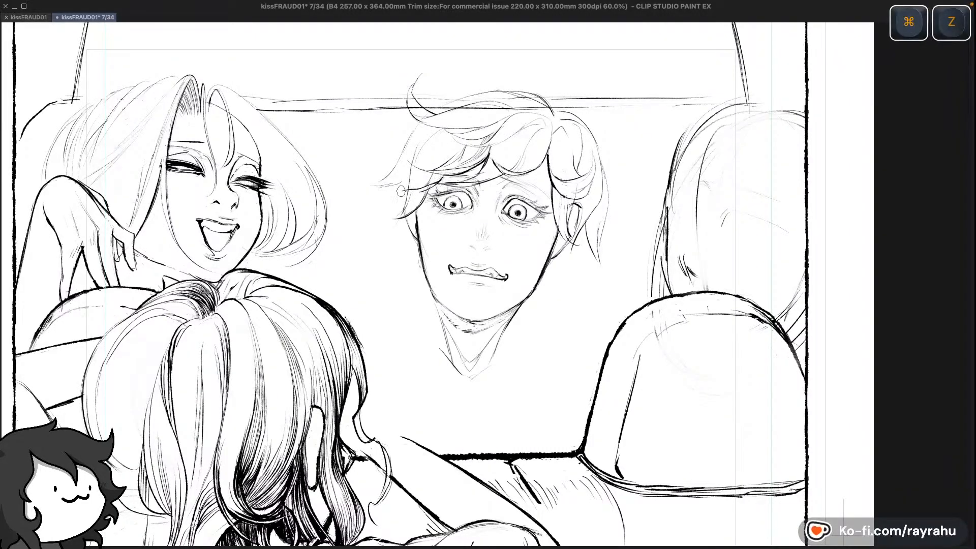
{"action": "key", "text": "super+z"}
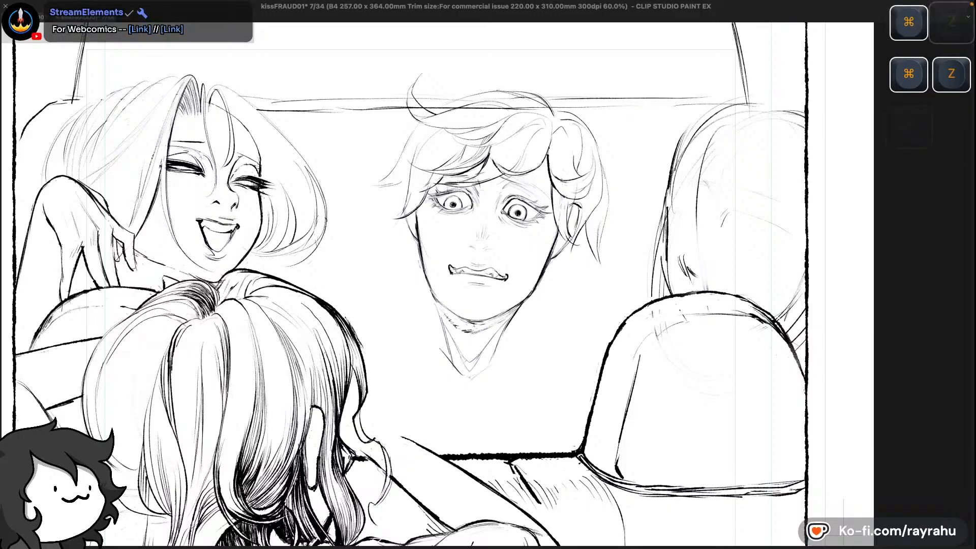
{"action": "key", "text": "super+z"}
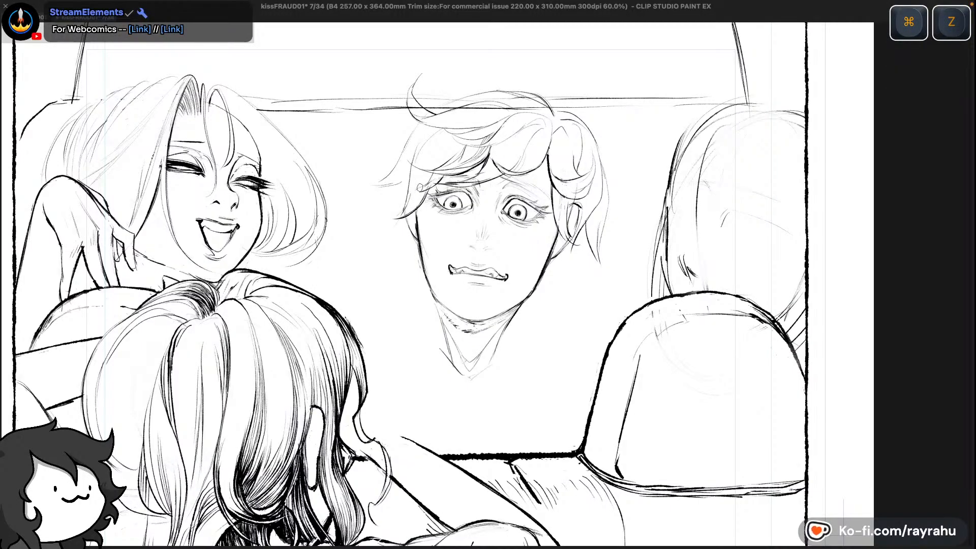
{"action": "key", "text": "super+z"}
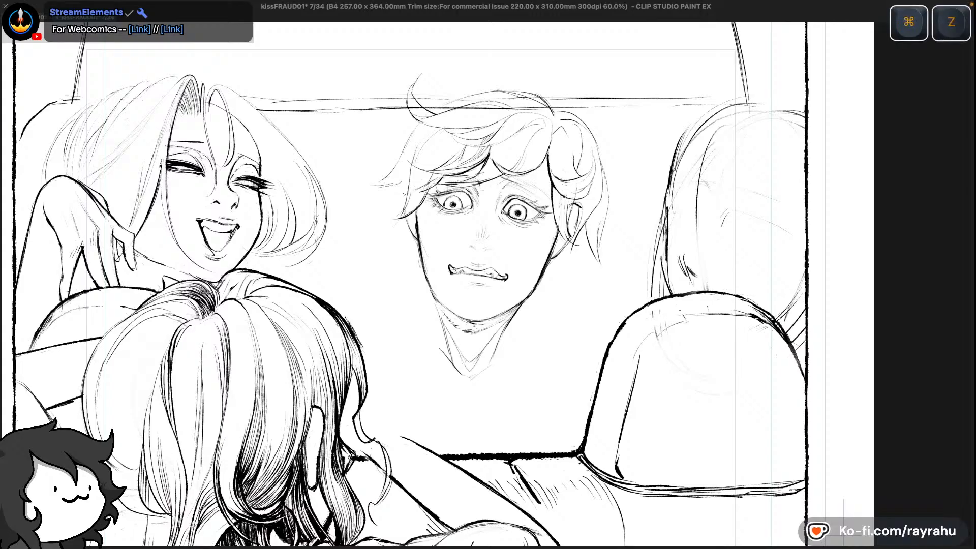
{"action": "key", "text": "super+z"}
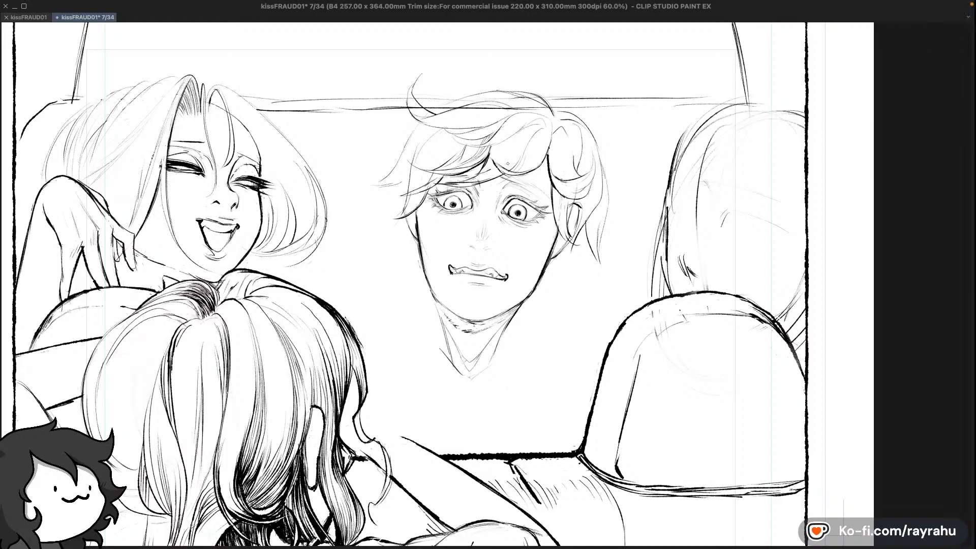
Darken the upper eyelid lines and lashes of both of the worried figure's eyes, undoing and correcting strokes
{"action": "key", "text": "super+z"}
{"action": "key", "text": "c"}
{"action": "key", "text": "c"}
{"action": "key", "text": "super+z"}
{"action": "key", "text": "super+z"}
{"action": "key", "text": "super+z"}
{"action": "key", "text": "super+z"}
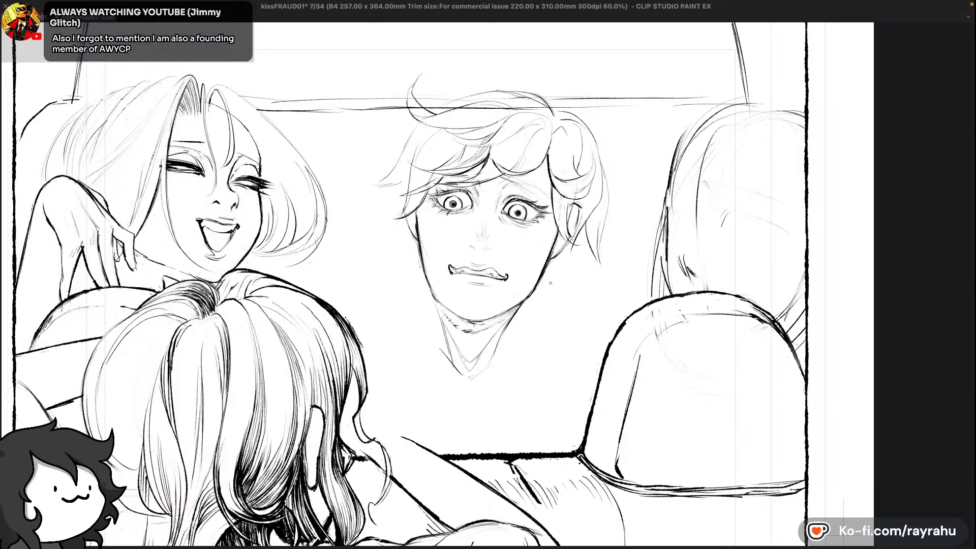
Retouch the lash and lid lines around the worried figure's eyes, undoing trial strokes
{"action": "key", "text": "super"}
{"action": "key", "text": "c"}
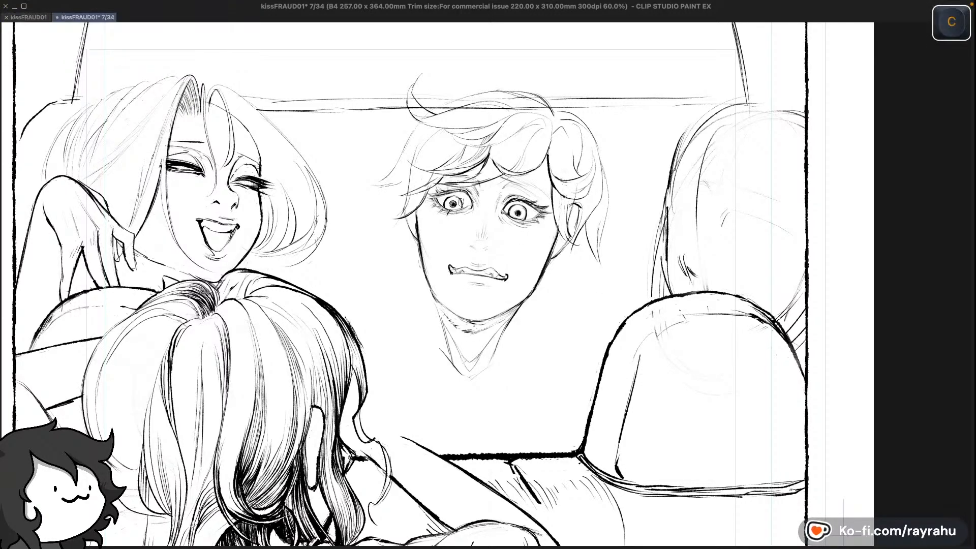
{"action": "key", "text": "super+z"}
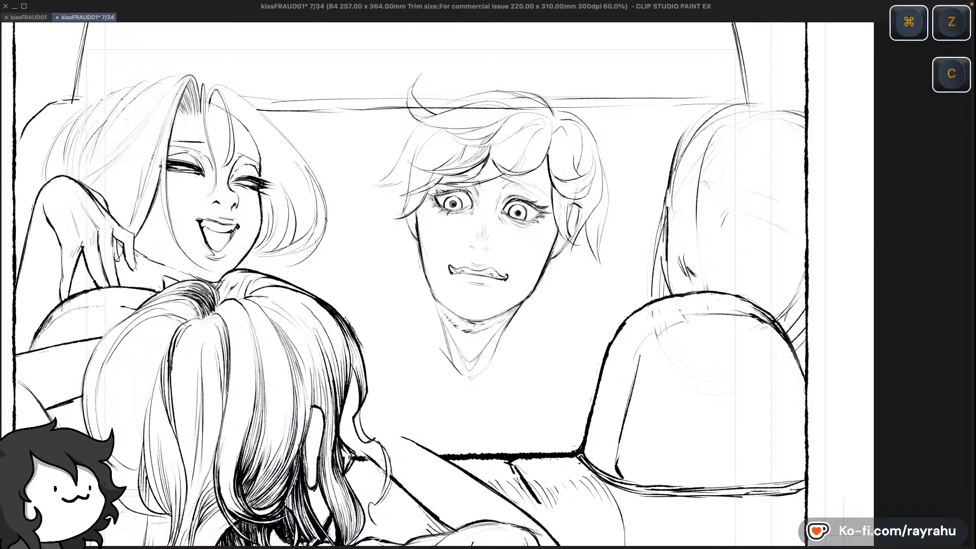
{"action": "key", "text": "super+z"}
{"action": "key", "text": "super+z"}
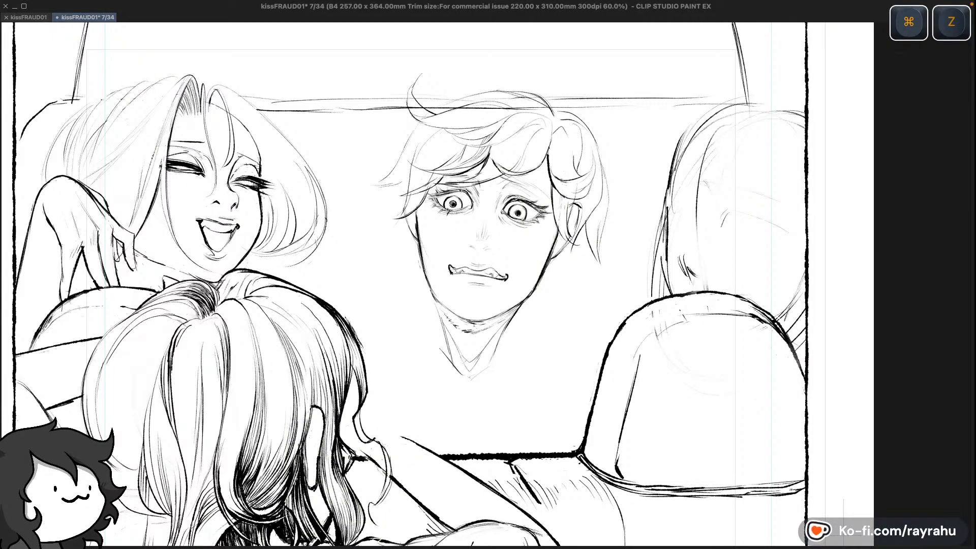
{"action": "key", "text": "super+z"}
{"action": "key", "text": "super+z"}
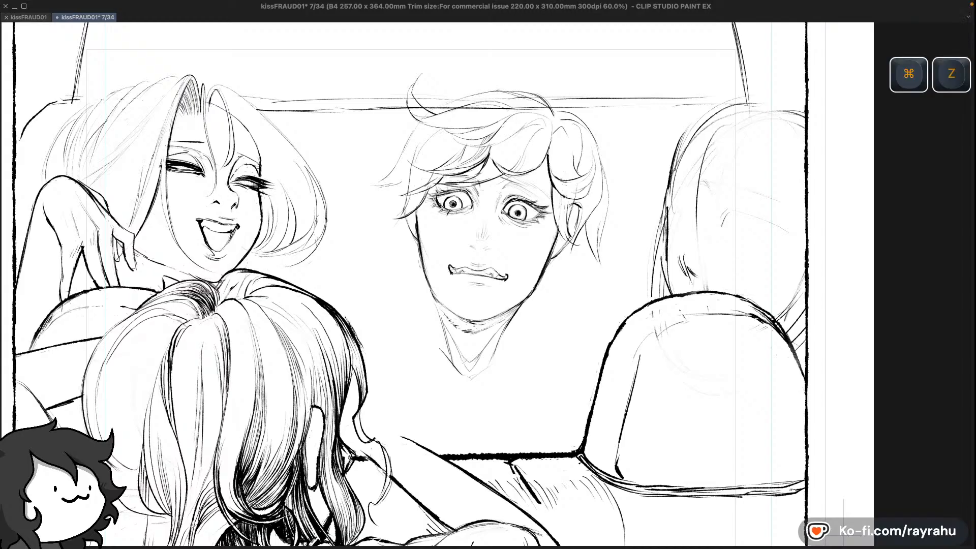
{"action": "key", "text": "super+z"}
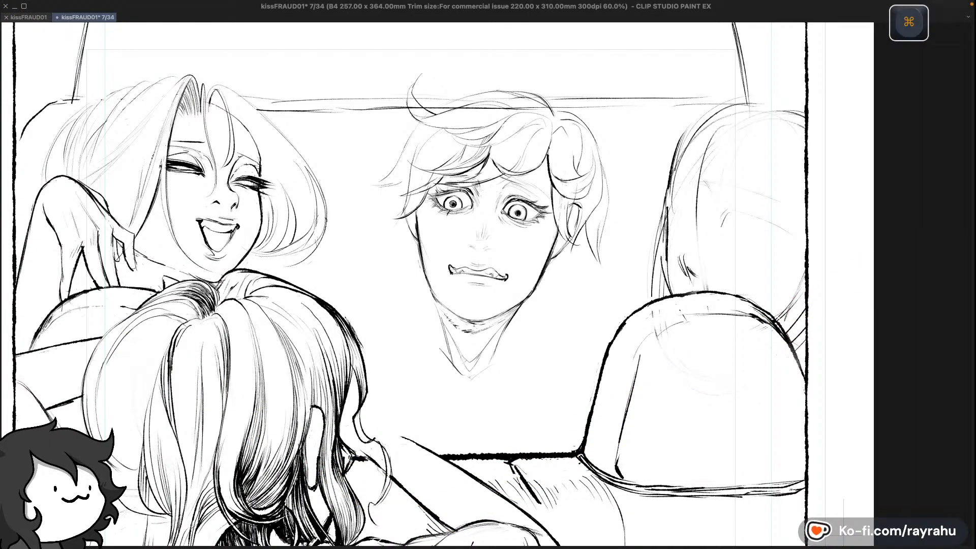
{"action": "key", "text": "super+z"}
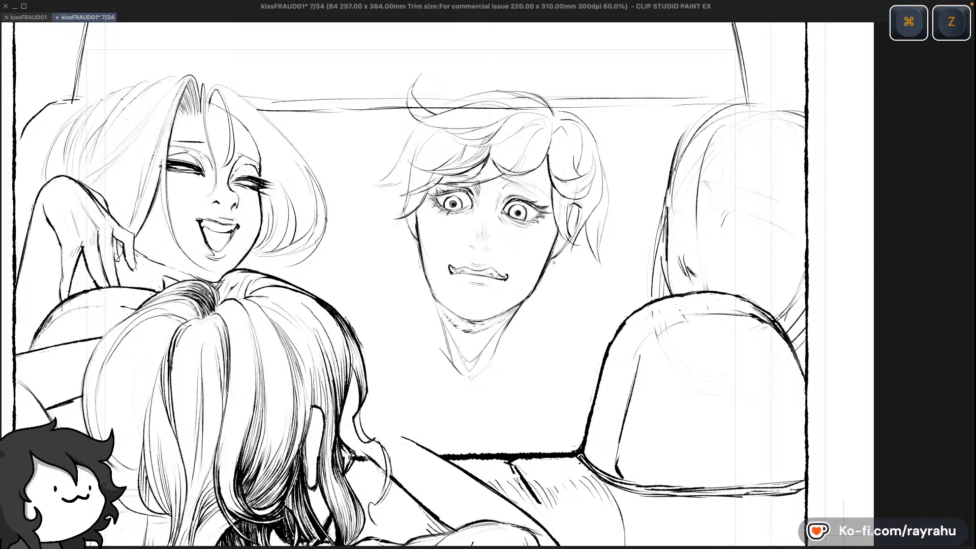
Add fine strokes at the inner end of the worried figure's eyebrow, undoing unwanted ones
{"action": "left_click_drag", "start_coordinate": [502, 179], "coordinate": [504, 187]}
{"action": "key", "text": "super+z"}
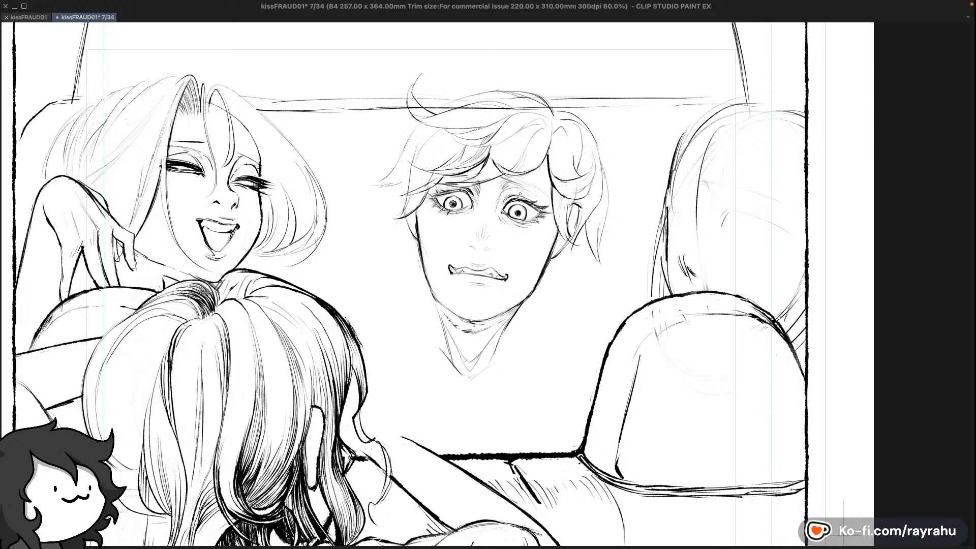
{"action": "key", "text": "super+z"}
{"action": "key", "text": "super+z"}
{"action": "key", "text": "super+z"}
{"action": "key", "text": "super+z"}
{"action": "key", "text": "super+z"}
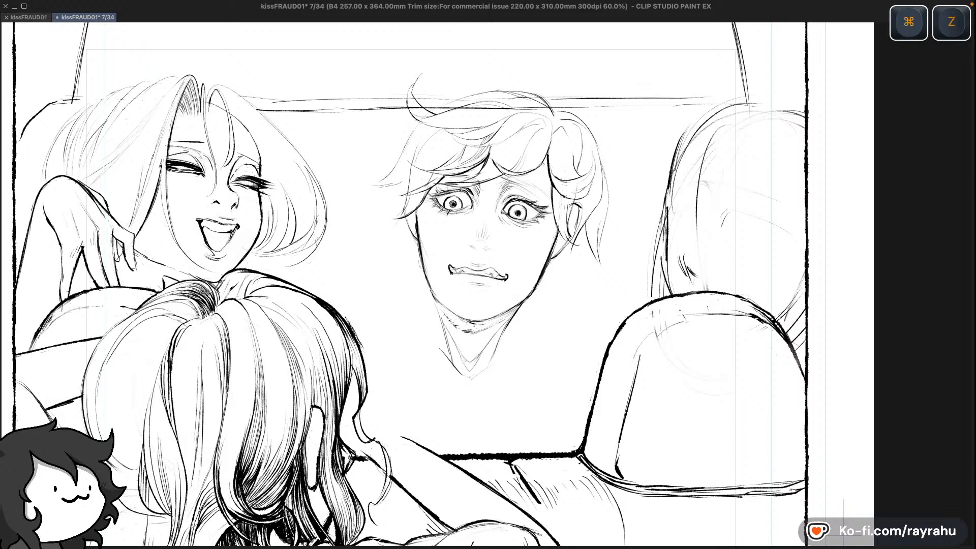
{"action": "key", "text": "super+z"}
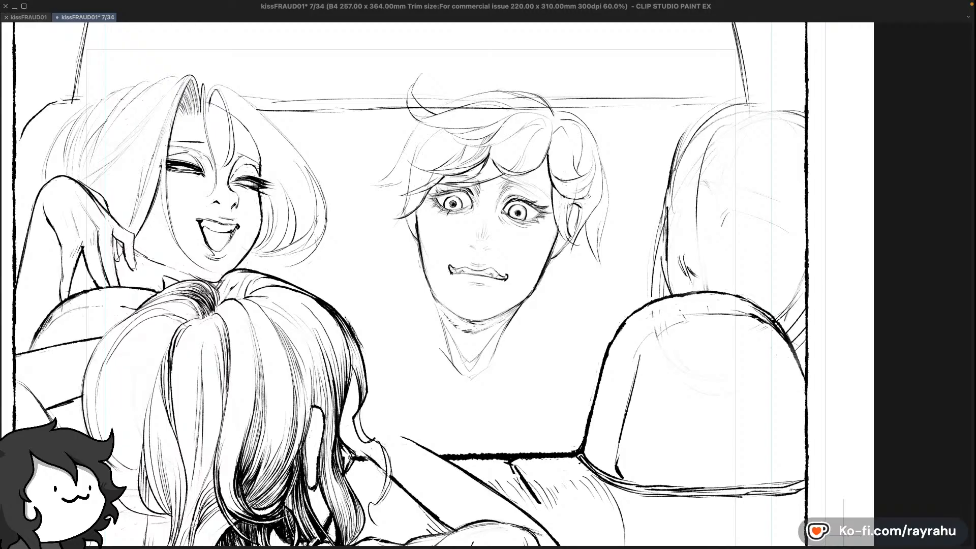
Draw a thin pointed hair strand hanging behind the worried figure's ear beside the jaw, undoing trial strokes
{"action": "left_click_drag", "start_coordinate": [576, 223], "coordinate": [585, 266]}
{"action": "mouse_move", "coordinate": [569, 228]}
{"action": "left_mouse_down"}
{"action": "mouse_move", "coordinate": [588, 272]}
{"action": "mouse_move", "coordinate": [591, 262]}
{"action": "left_mouse_up"}
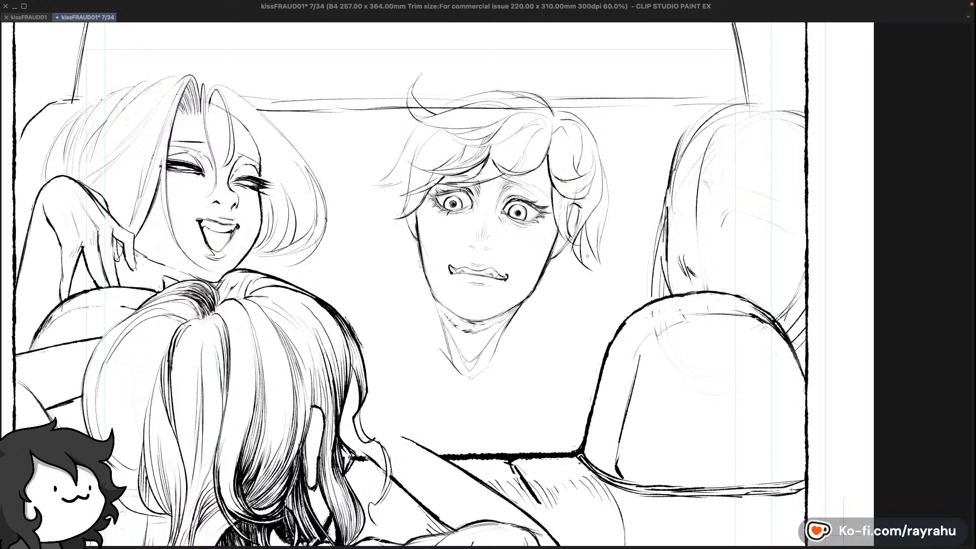
{"action": "key", "text": "super+z"}
{"action": "key", "text": "super+z"}
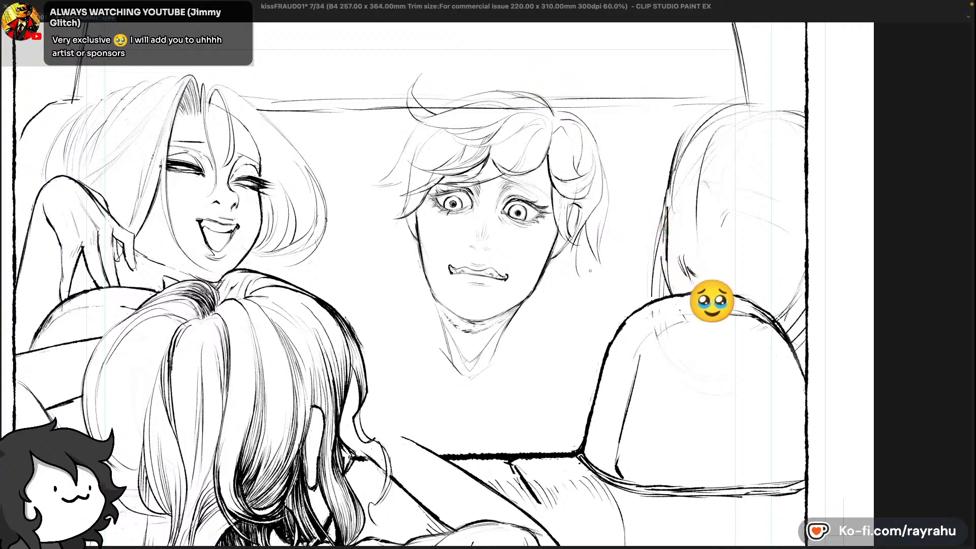
{"action": "key", "text": "super+z"}
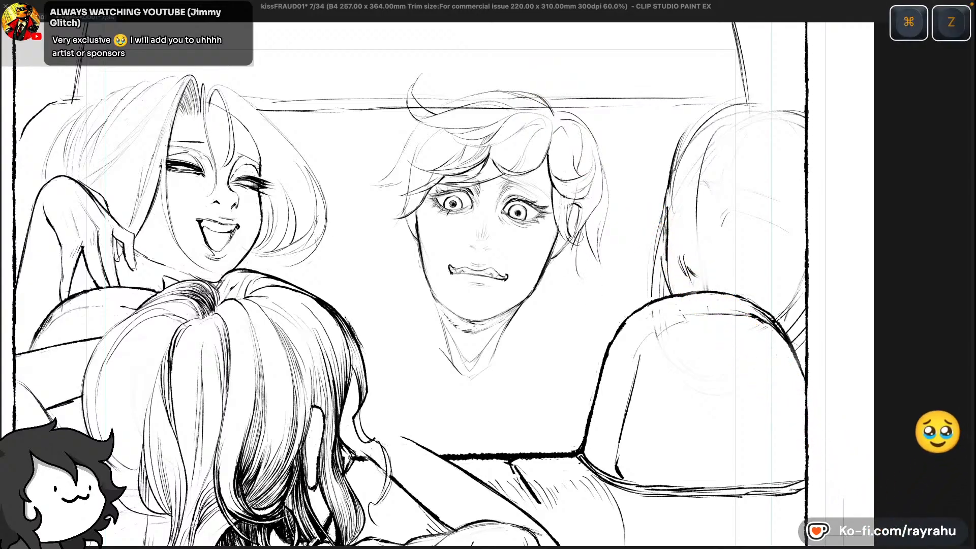
{"action": "key", "text": "super+z"}
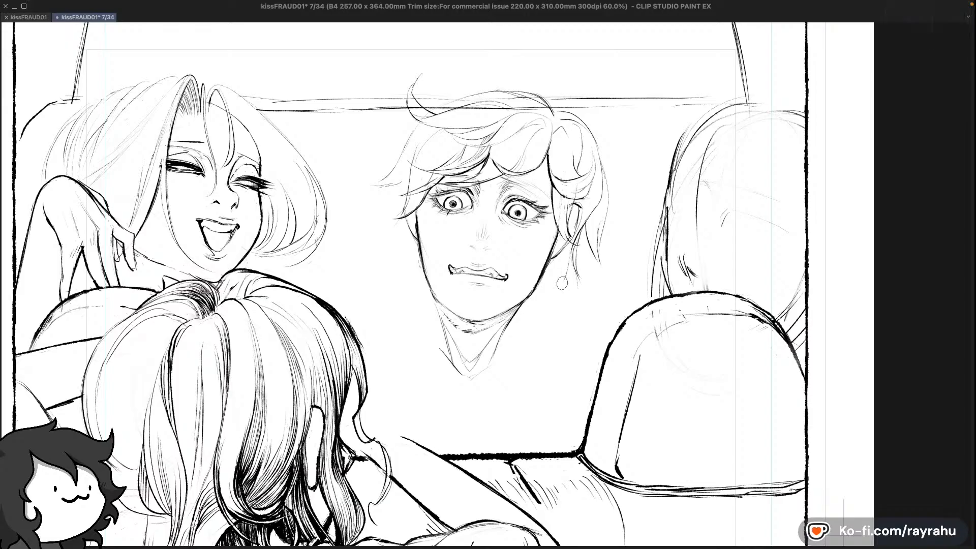
Lengthen the hanging strand's tip and curve its inner line toward the neighbouring side lock, undoing trial strokes
{"action": "key", "text": "super+z"}
{"action": "key", "text": "super+z"}
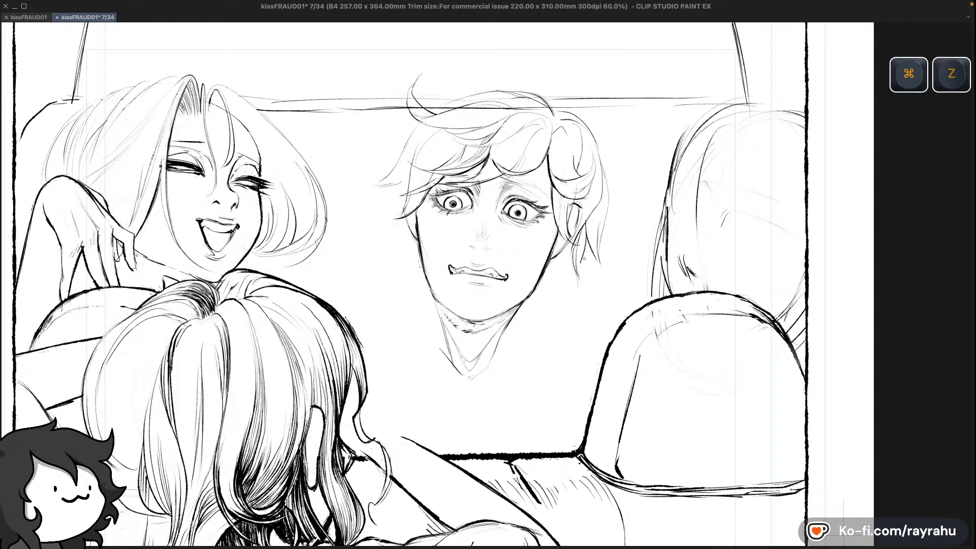
{"action": "key", "text": "super+z"}
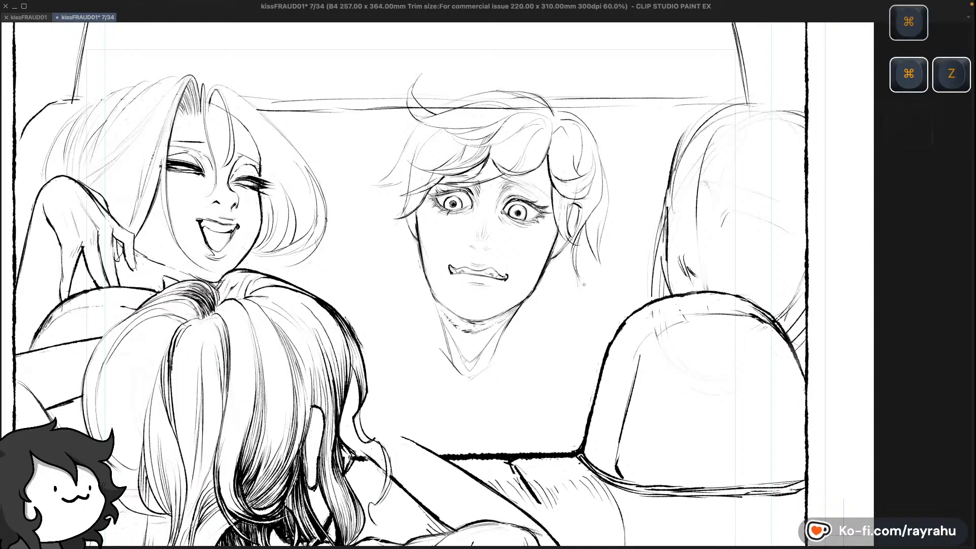
{"action": "key", "text": "super+z"}
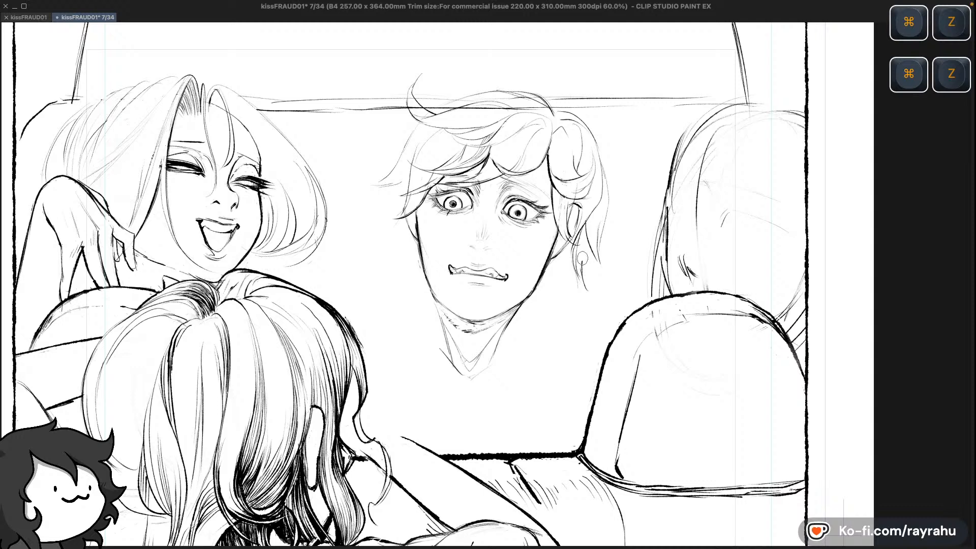
{"action": "left_click_drag", "start_coordinate": [587, 227], "coordinate": [583, 255]}
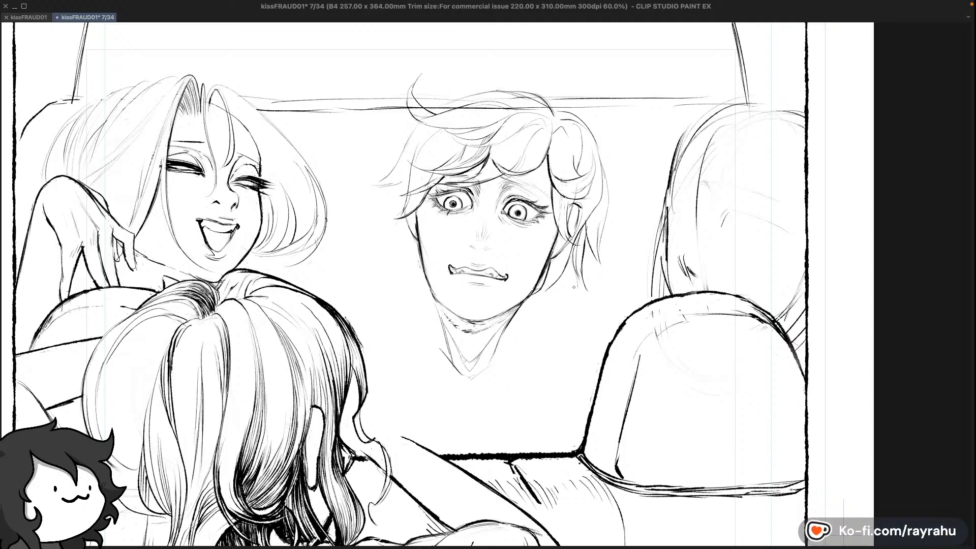
Clean up and redraw the ear and hair lines behind the worried figure's jaw, undoing unwanted strokes
{"action": "key", "text": "c"}
{"action": "key", "text": "c"}
{"action": "key", "text": "super+z"}
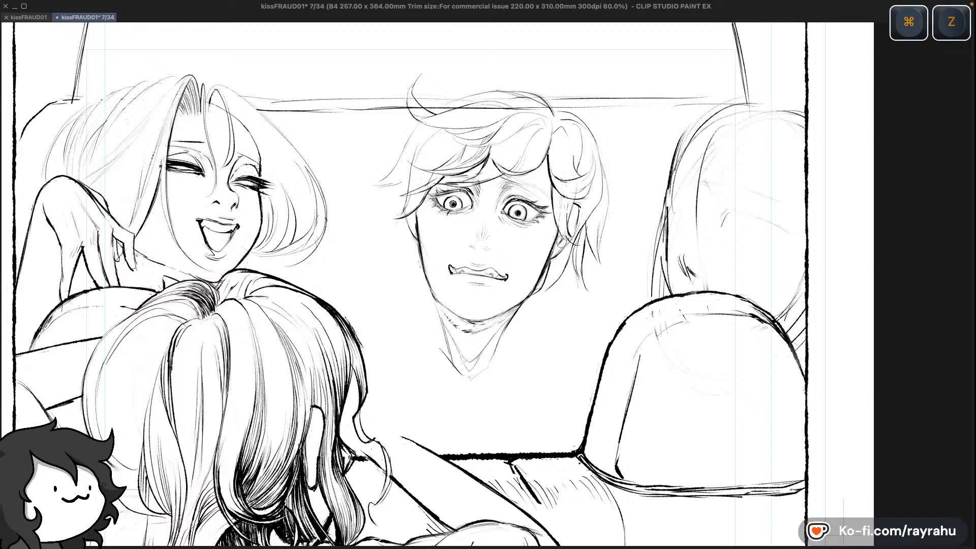
{"action": "key", "text": "super+z"}
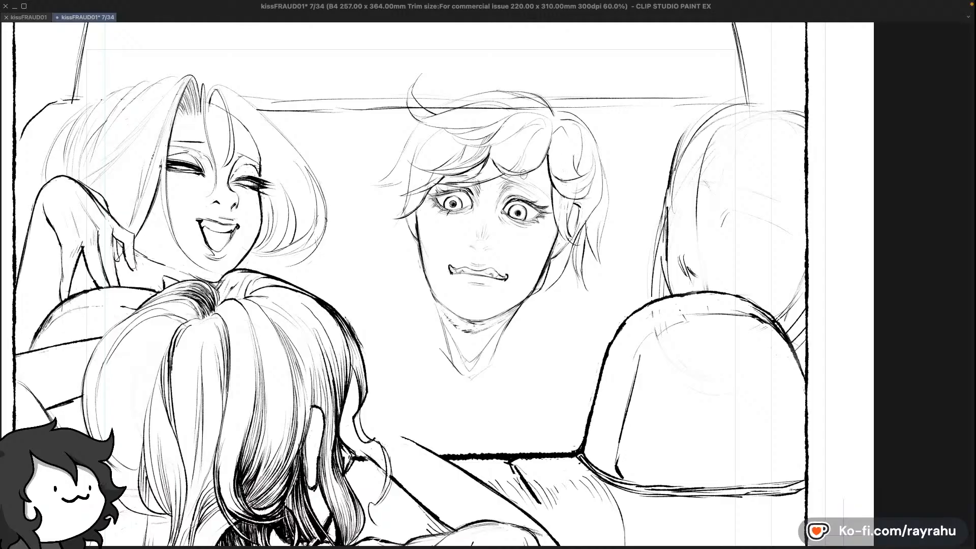
Try thin curved strands across the worried figure's swept fringe, undoing unwanted ones, and save the page
{"action": "left_click_drag", "start_coordinate": [469, 146], "coordinate": [512, 134]}
{"action": "key", "text": "super+z"}
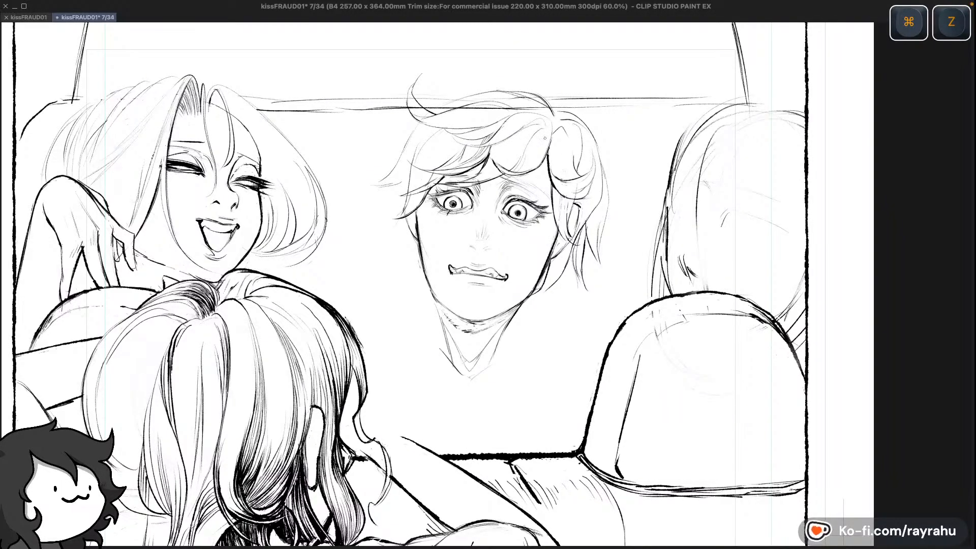
{"action": "key", "text": "super+s"}
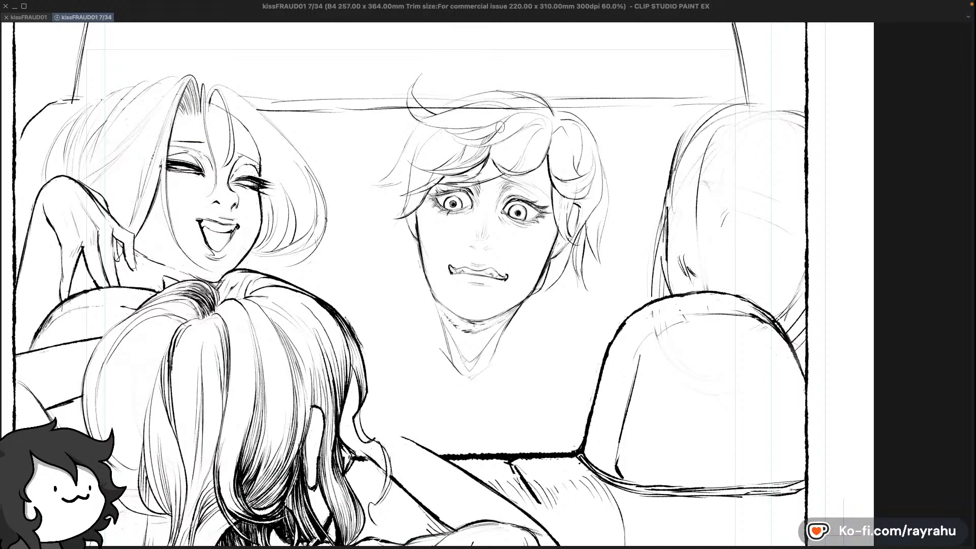
{"action": "key", "text": "super+z"}
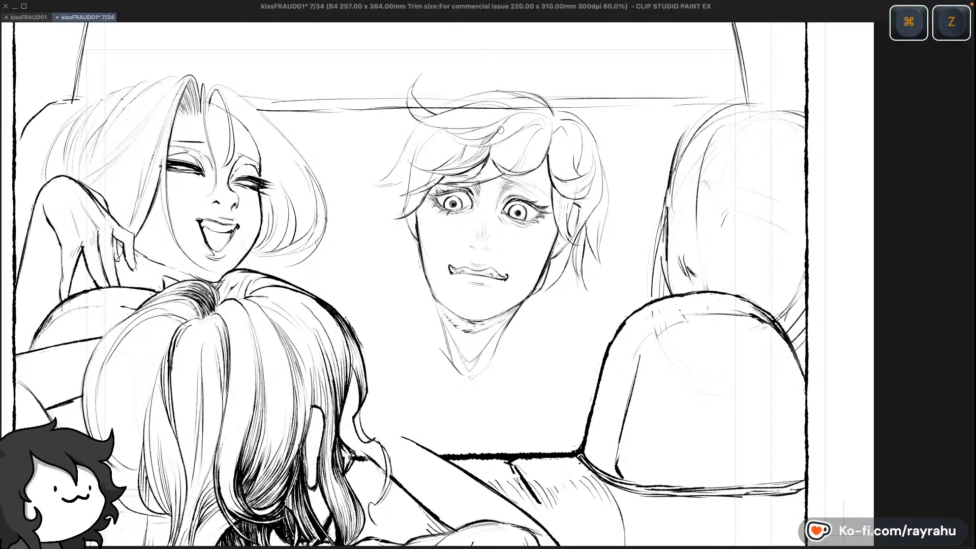
{"action": "key", "text": "super+z"}
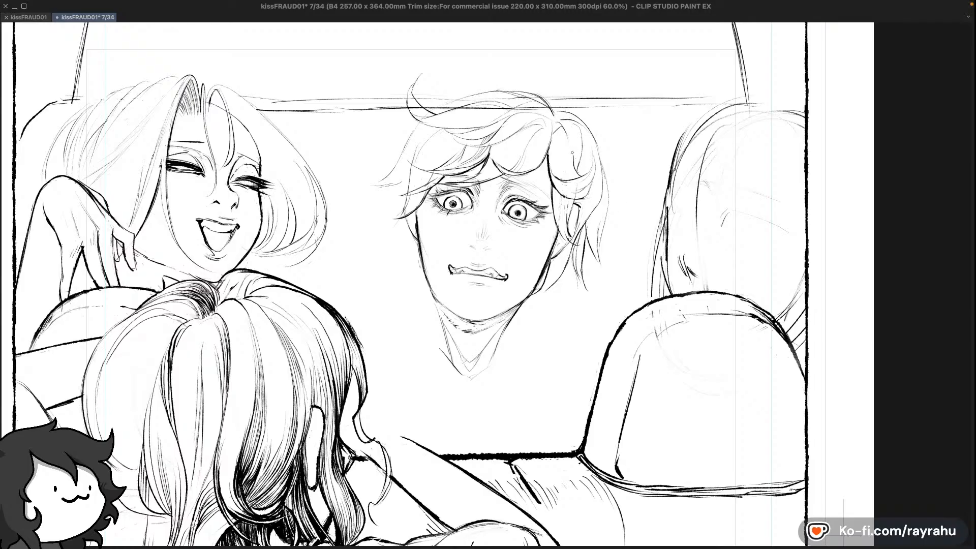
Clean up and redraw the thin strands inside the worried figure's side hair lock above the ear
{"action": "key", "text": "c"}
{"action": "key", "text": "c"}
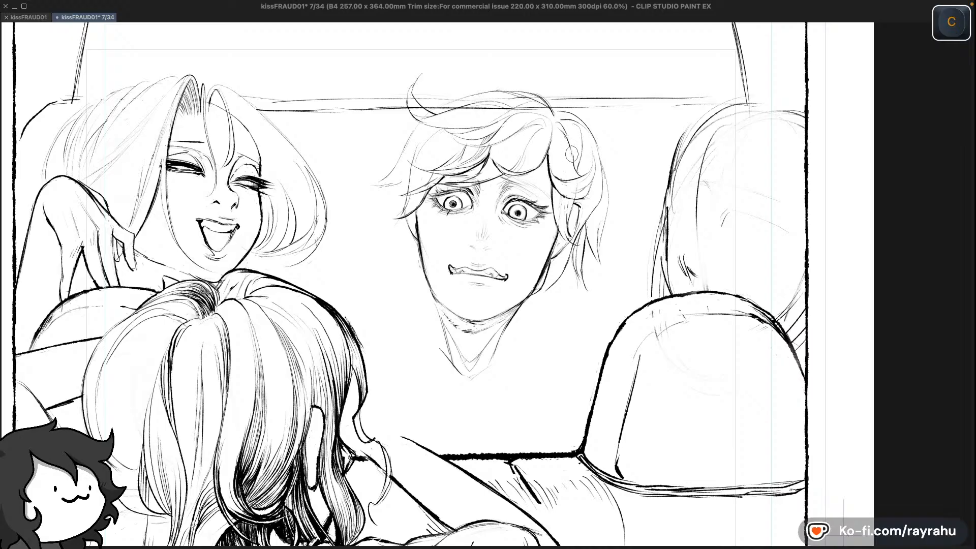
{"action": "left_click_drag", "start_coordinate": [567, 140], "coordinate": [579, 168]}
{"action": "key", "text": "c"}
{"action": "key", "text": "c"}
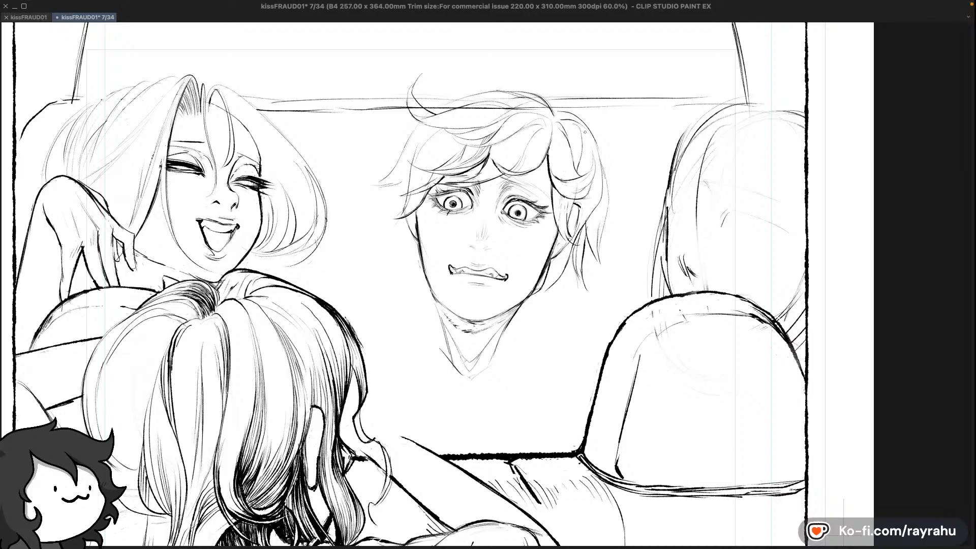
{"action": "key", "text": "c"}
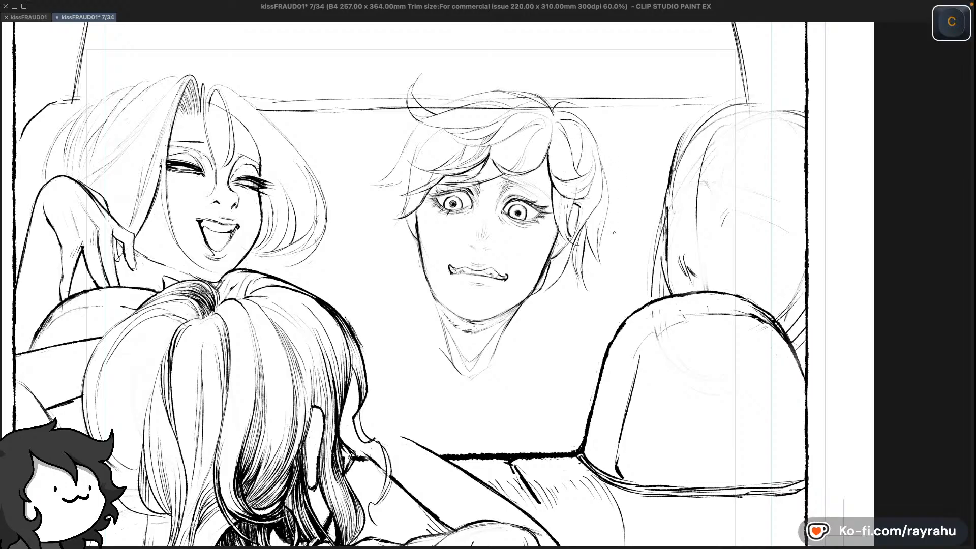
{"action": "key", "text": "super+z"}
Erase the background line crossing behind the worried figure's head on the lower Layer 1, and return to the figure's layer
{"action": "key", "text": "l"}
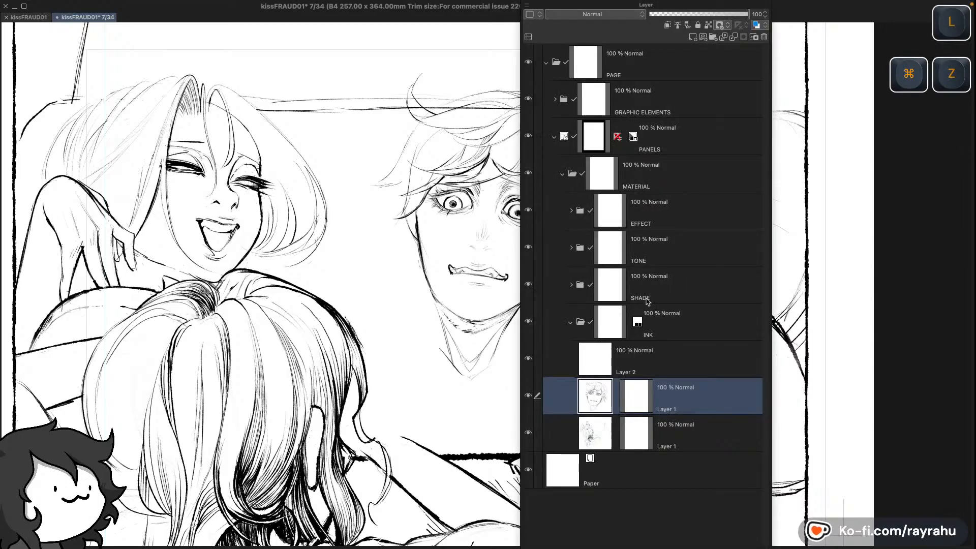
{"action": "left_click", "coordinate": [589, 433]}
{"action": "key", "text": "l"}
{"action": "left_click_drag", "start_coordinate": [447, 383], "coordinate": [610, 328]}
{"action": "key", "text": "e"}
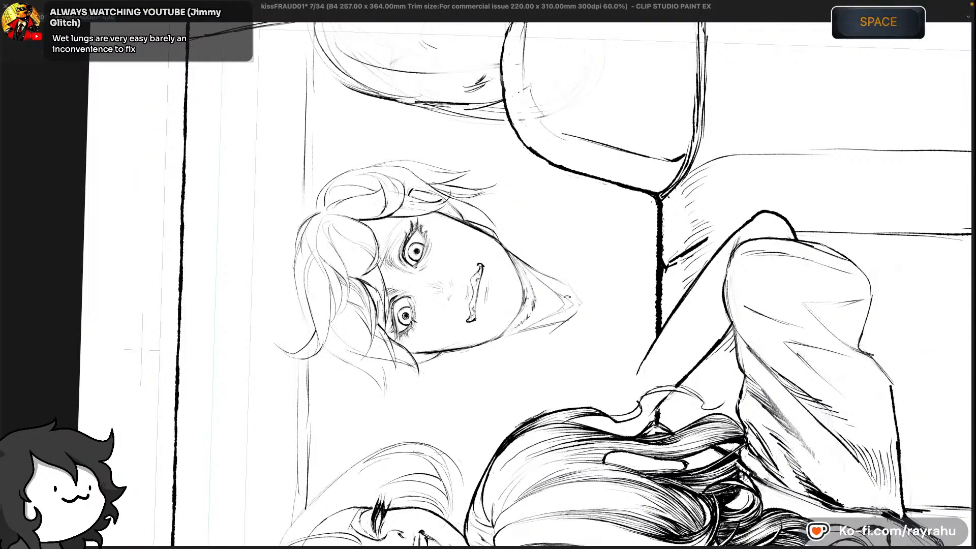
{"action": "double_click", "coordinate": [565, 314], "text": "shift"}
{"action": "key", "text": "l"}
{"action": "key", "text": "l"}
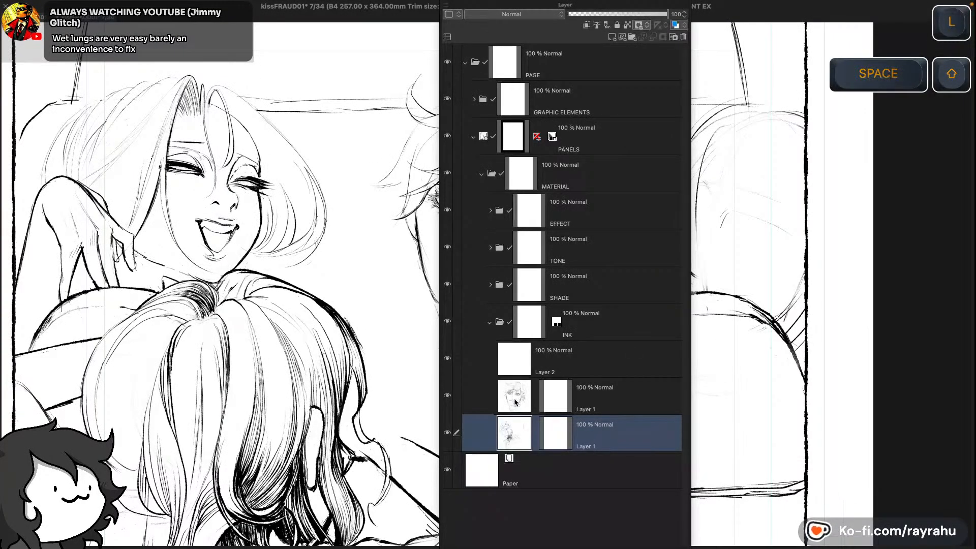
{"action": "key", "text": "l"}
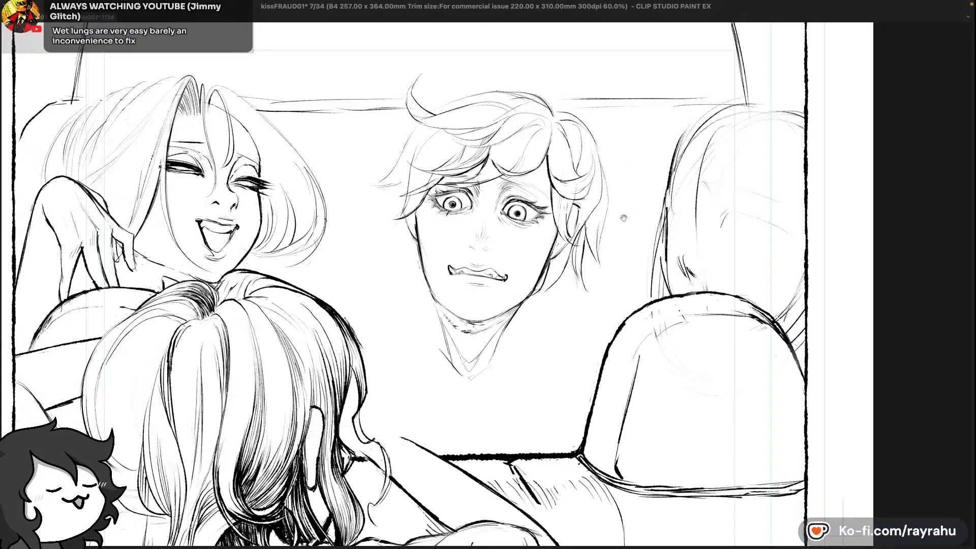
Try fine strokes along the crown and back outline of the worried figure's hair, undoing the unwanted ones
{"action": "key", "text": "space"}
{"action": "left_click_drag", "start_coordinate": [626, 198], "coordinate": [624, 214]}
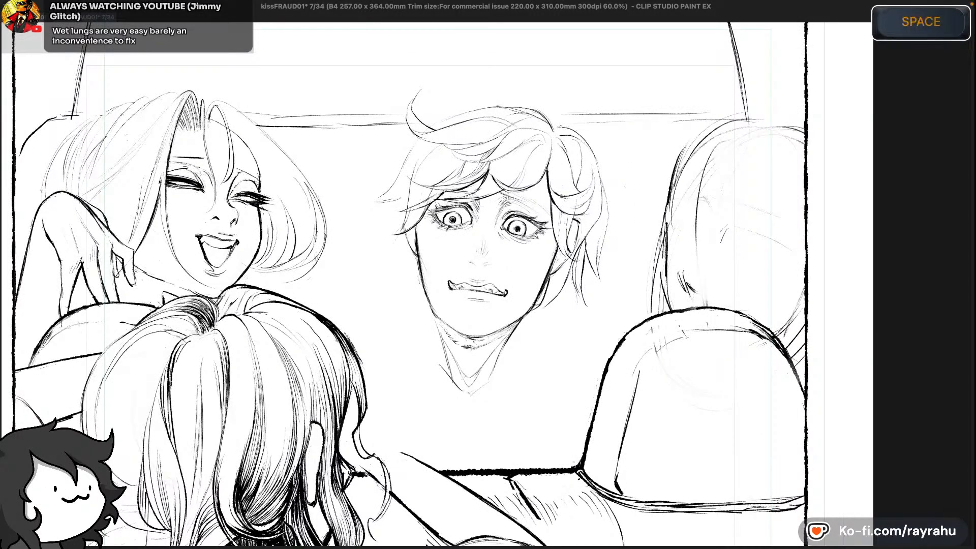
{"action": "key", "text": "super+z"}
{"action": "left_click_drag", "start_coordinate": [548, 114], "coordinate": [602, 143]}
{"action": "key", "text": "super+z"}
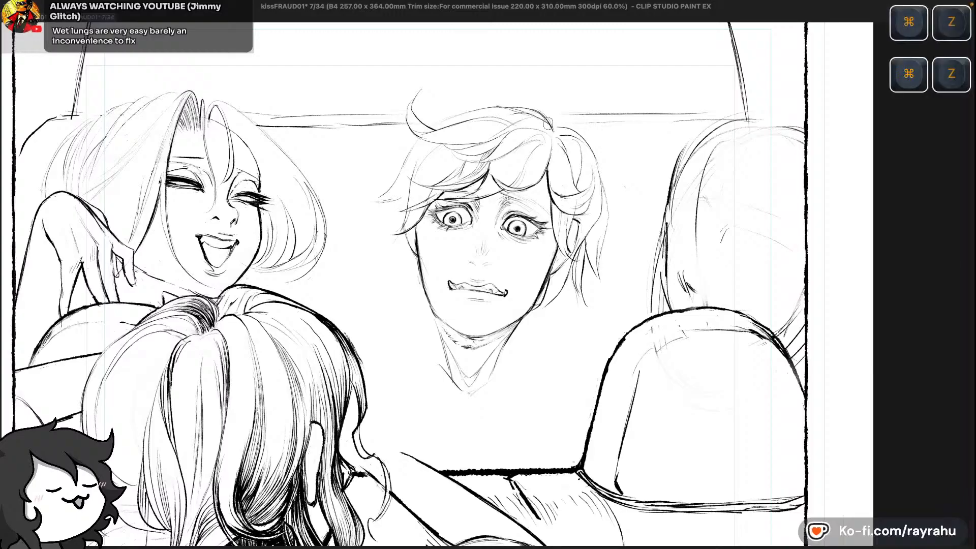
{"action": "key", "text": "super+z"}
{"action": "left_click_drag", "start_coordinate": [554, 123], "coordinate": [587, 133]}
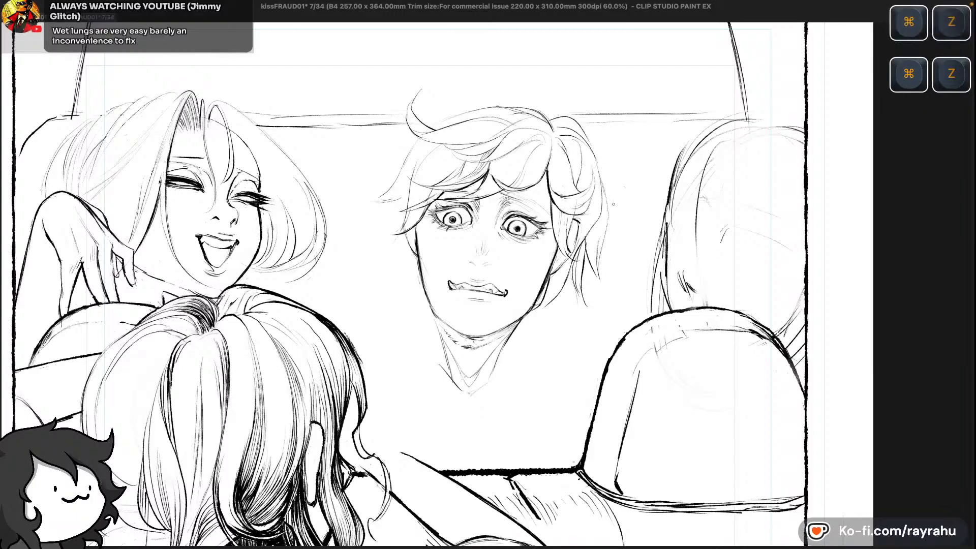
Draw a thin flyaway strand flicking outward from the back of the worried figure's hair, undoing unwanted attempts
{"action": "key", "text": "super+z"}
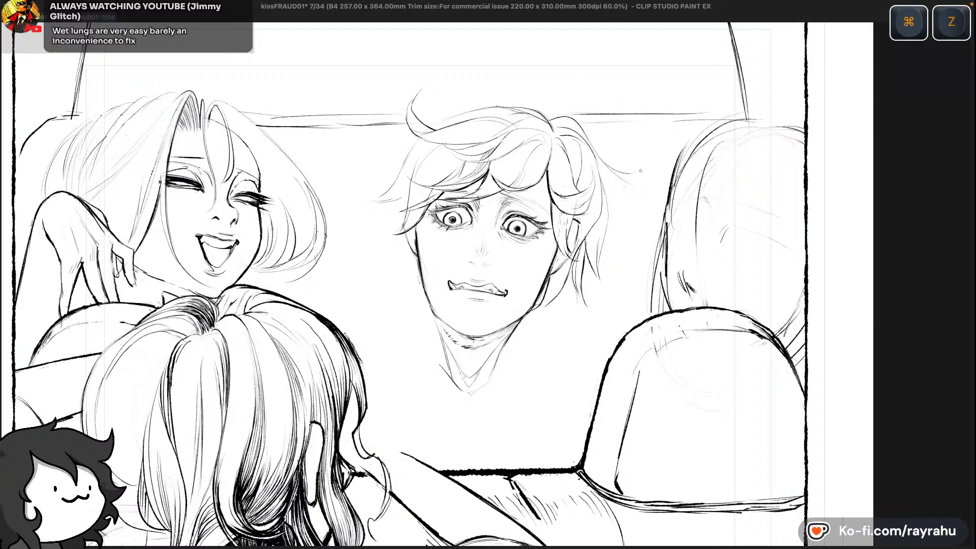
{"action": "key", "text": "super+z"}
{"action": "key", "text": "super+z"}
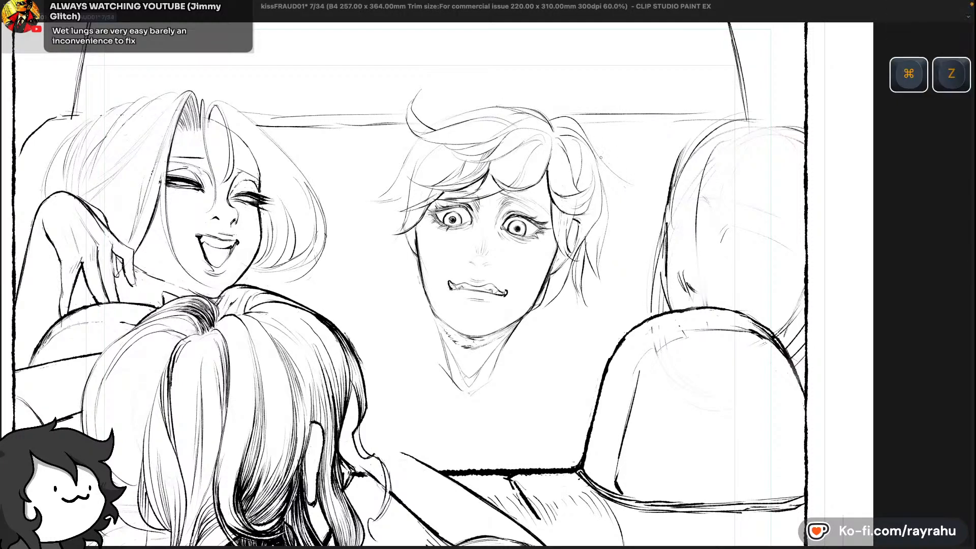
{"action": "key", "text": "super+z"}
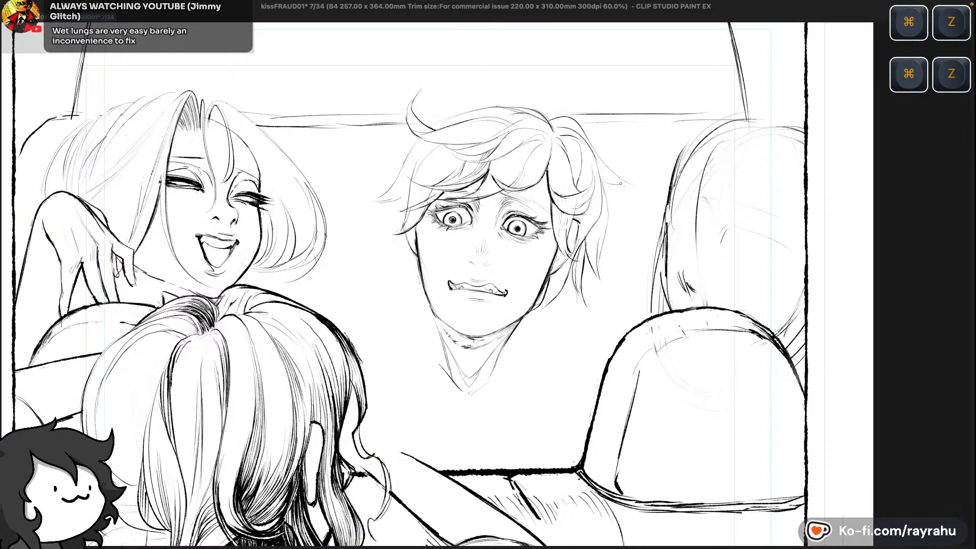
{"action": "key", "text": "super+z"}
{"action": "key", "text": "super+z"}
{"action": "left_click_drag", "start_coordinate": [604, 179], "coordinate": [635, 170]}
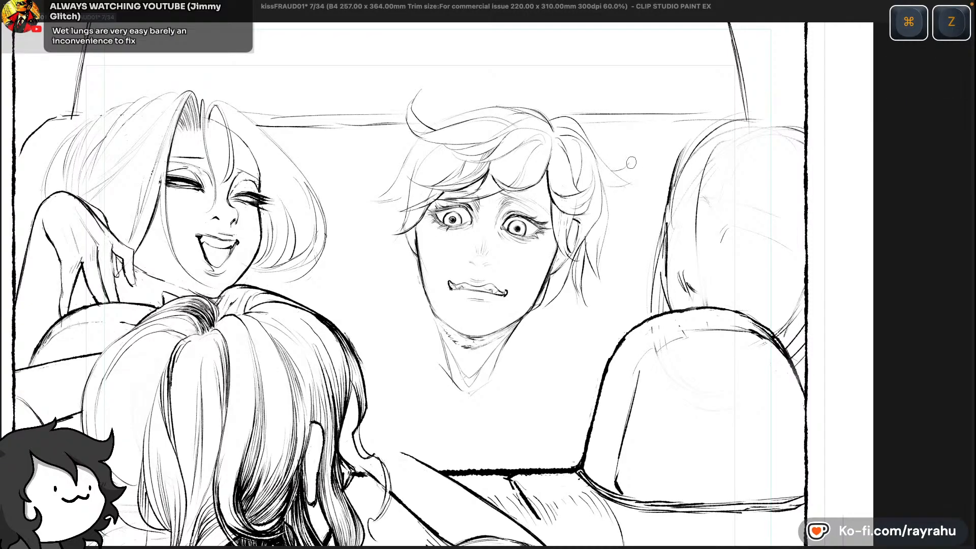
{"action": "key", "text": "super+z"}
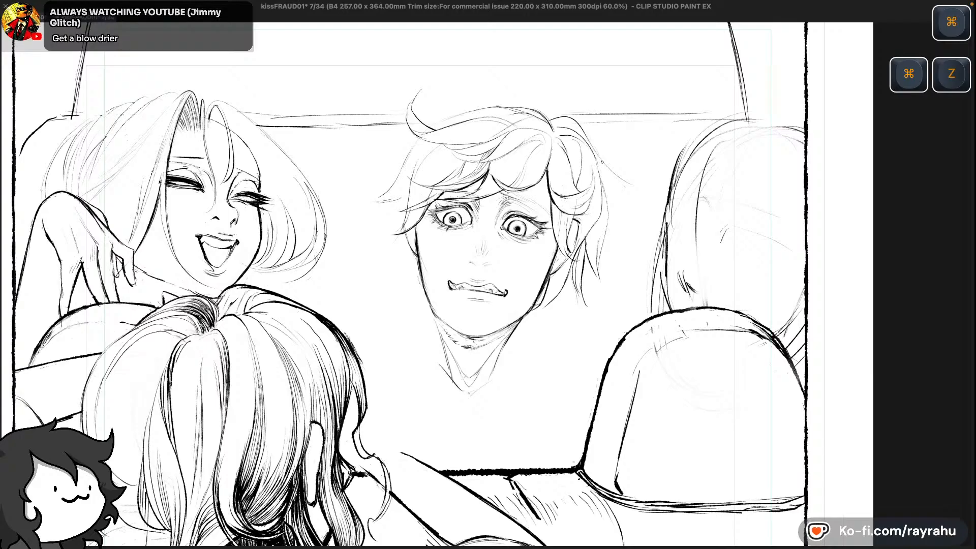
{"action": "key", "text": "super+z"}
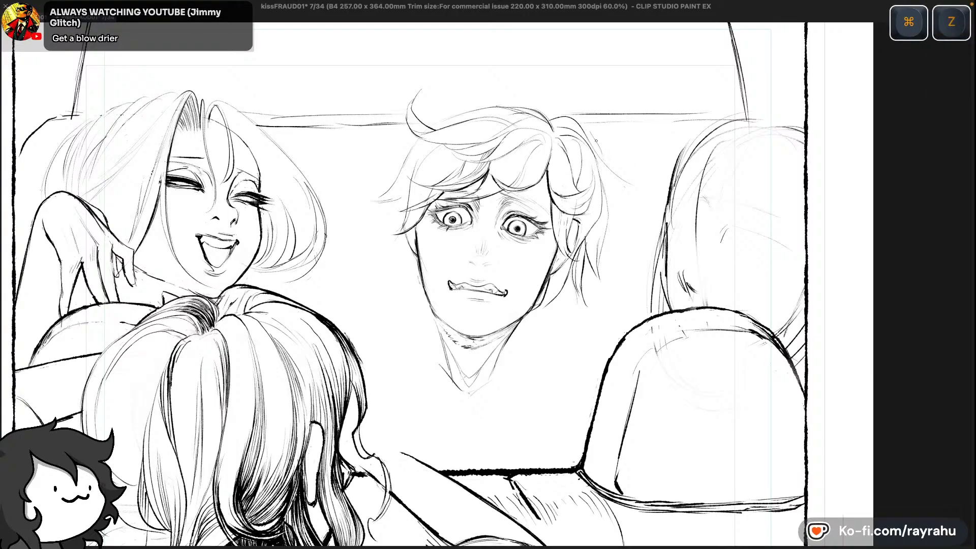
{"action": "key", "text": "super+z"}
{"action": "key", "text": "super+z"}
Mirror the canvas view and add a second thin strand crossing the flyaway at the back of the hair
{"action": "key", "text": "shift+minus"}
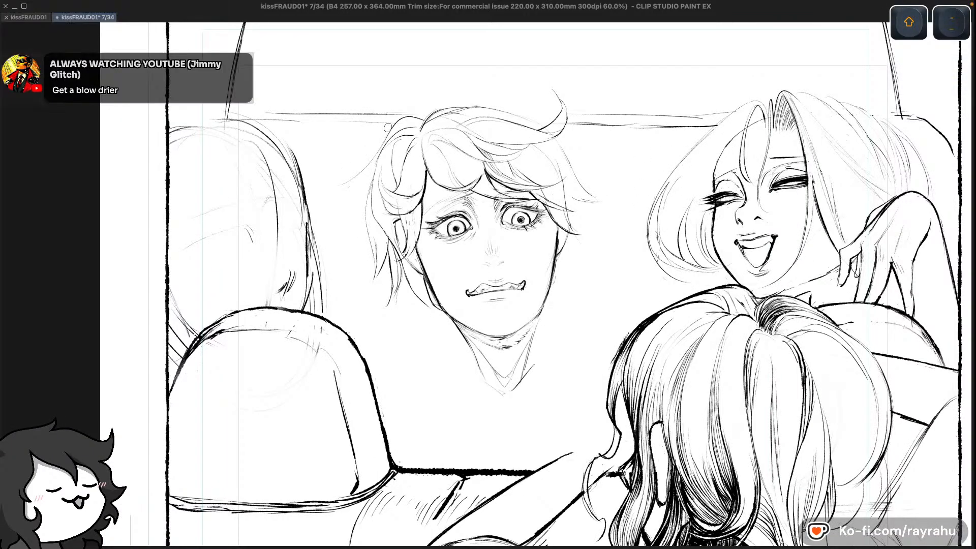
{"action": "key", "text": "super+z"}
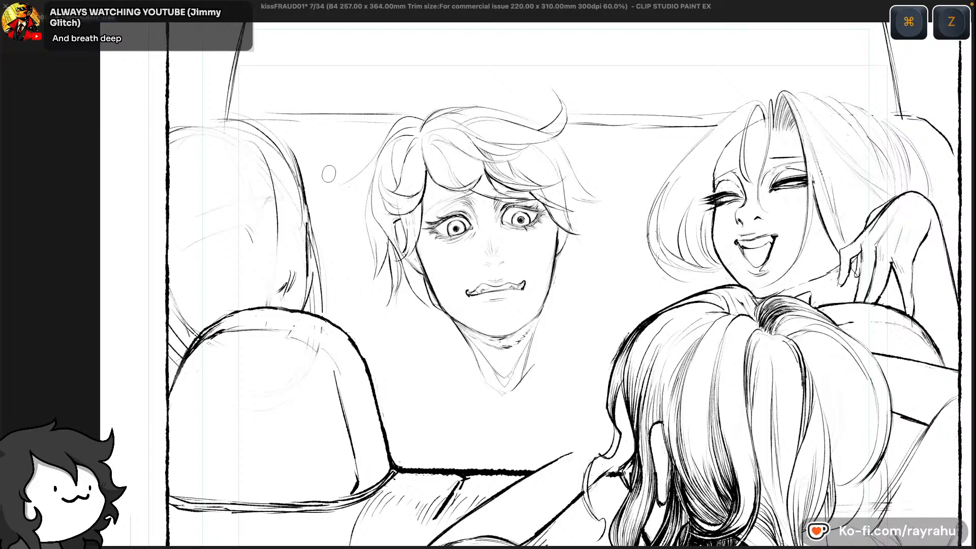
{"action": "key", "text": "super+z"}
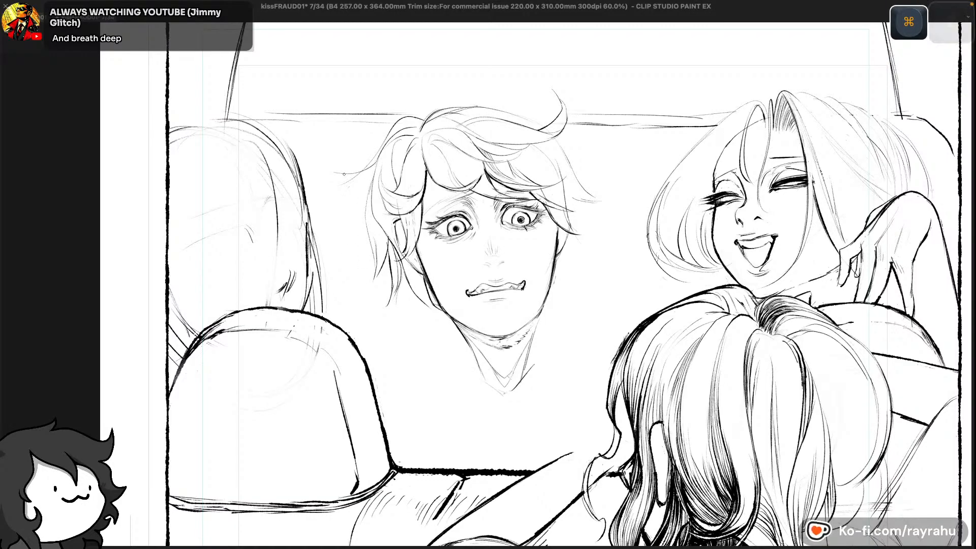
{"action": "key", "text": "super+z"}
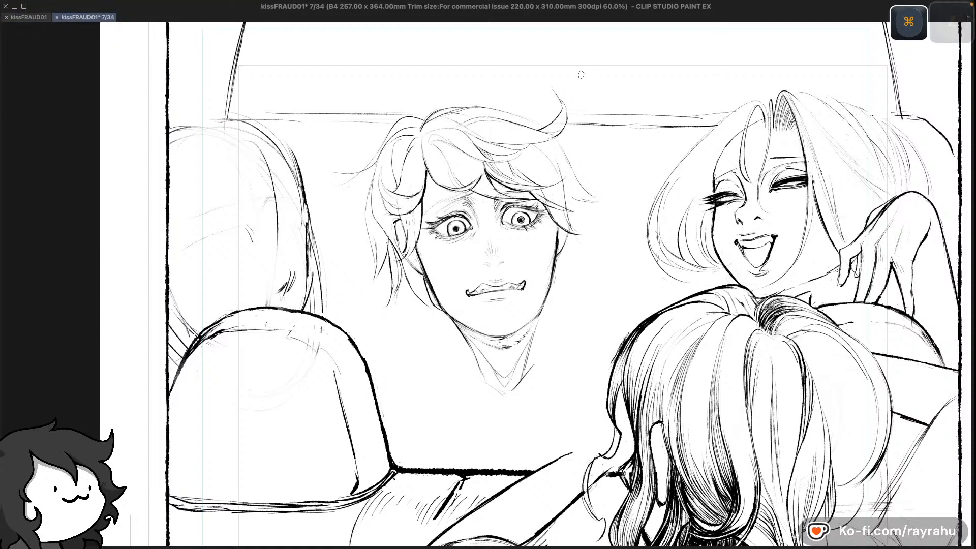
Erase the curled tip of the worried figure's cowlick and redraw it pointing more steeply upward
{"action": "key", "text": "c"}
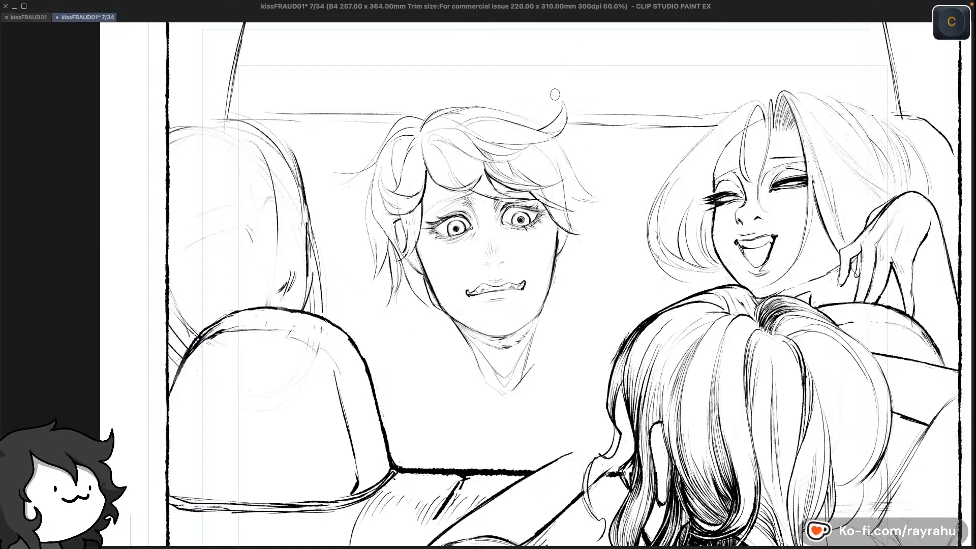
{"action": "key", "text": "c"}
{"action": "left_click_drag", "start_coordinate": [564, 115], "coordinate": [562, 90]}
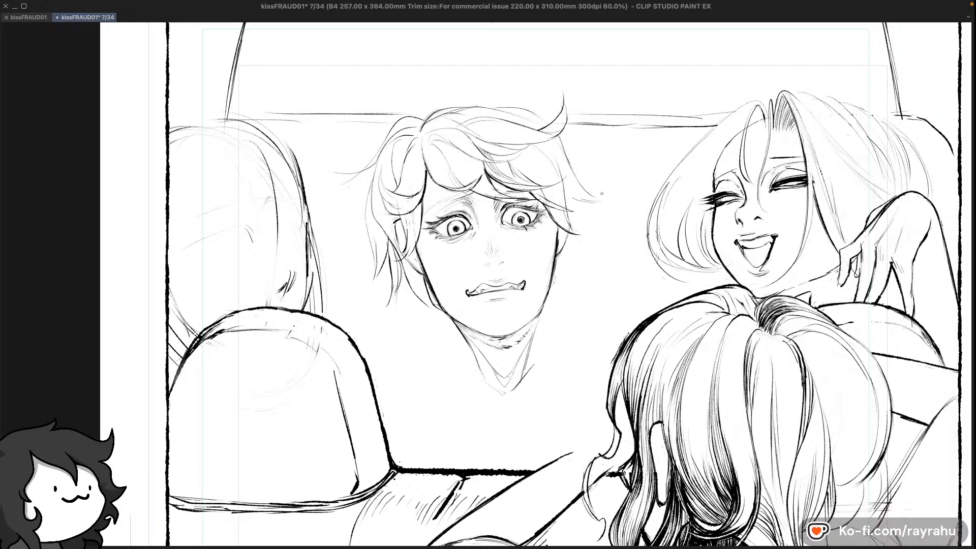
Draw a thin flyaway strand curving outward from the swept front hair below the cowlick, undoing unwanted attempts
{"action": "key", "text": "super+z"}
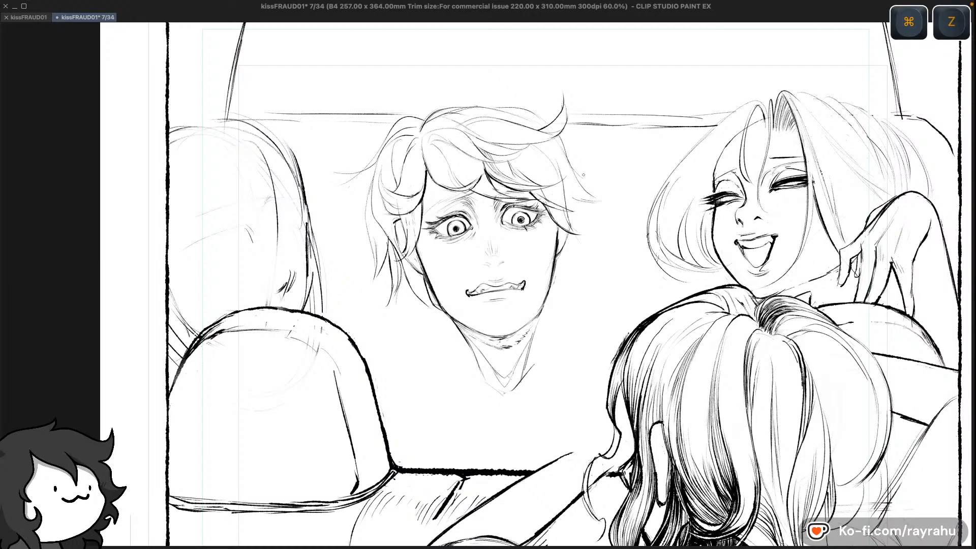
{"action": "key", "text": "super+z"}
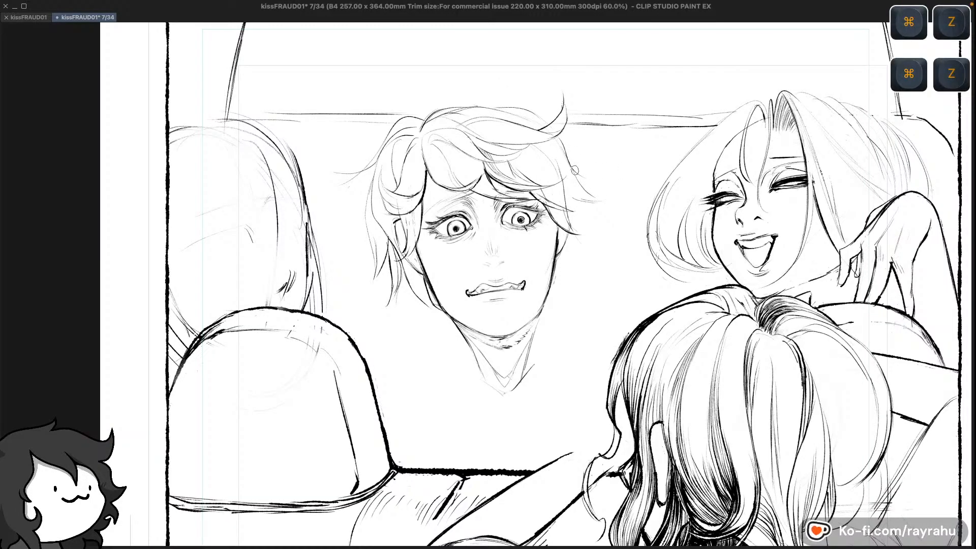
{"action": "key", "text": "super+z"}
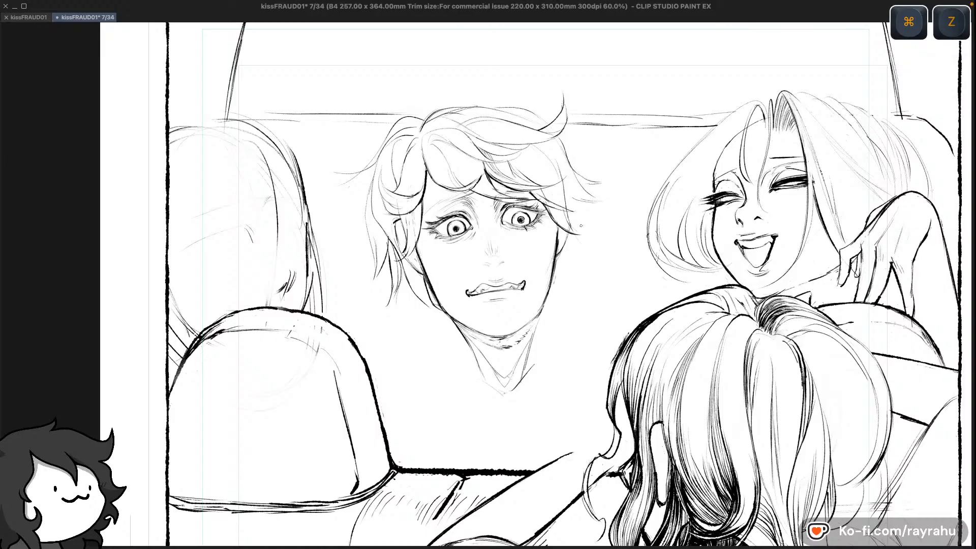
{"action": "key", "text": "super+z"}
Clean up and redraw the root of the flyaway at the back of the hair so it joins the hair outline, undoing unwanted strokes
{"action": "key", "text": "c"}
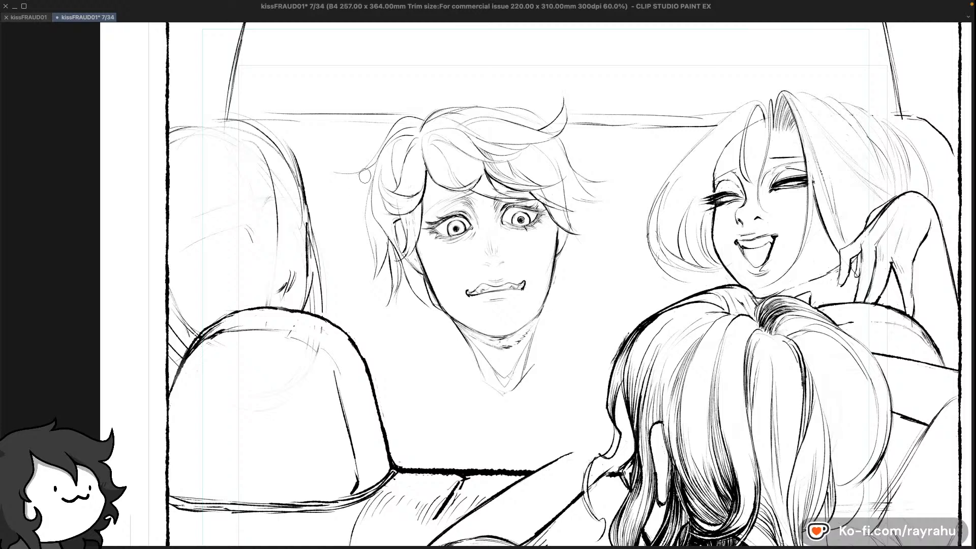
{"action": "key", "text": "c"}
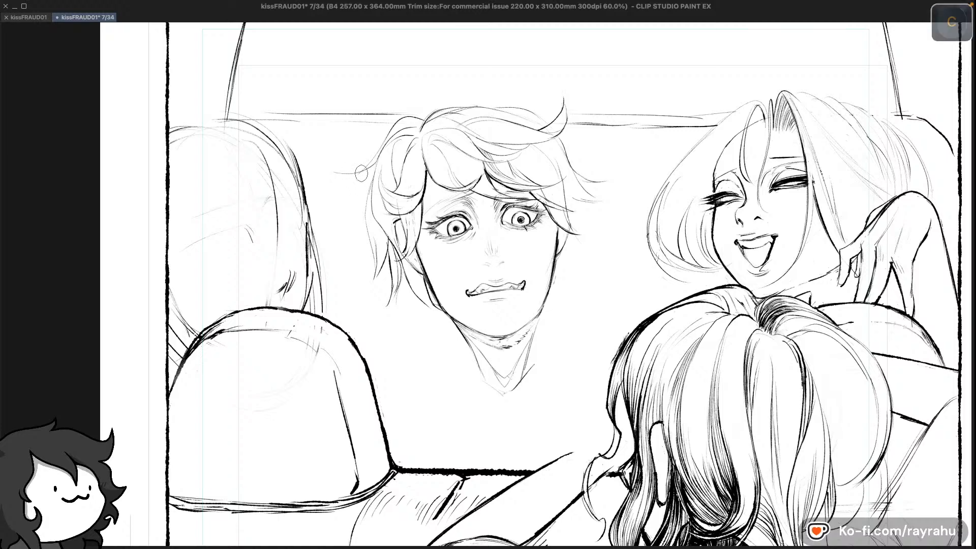
{"action": "key", "text": "super+z"}
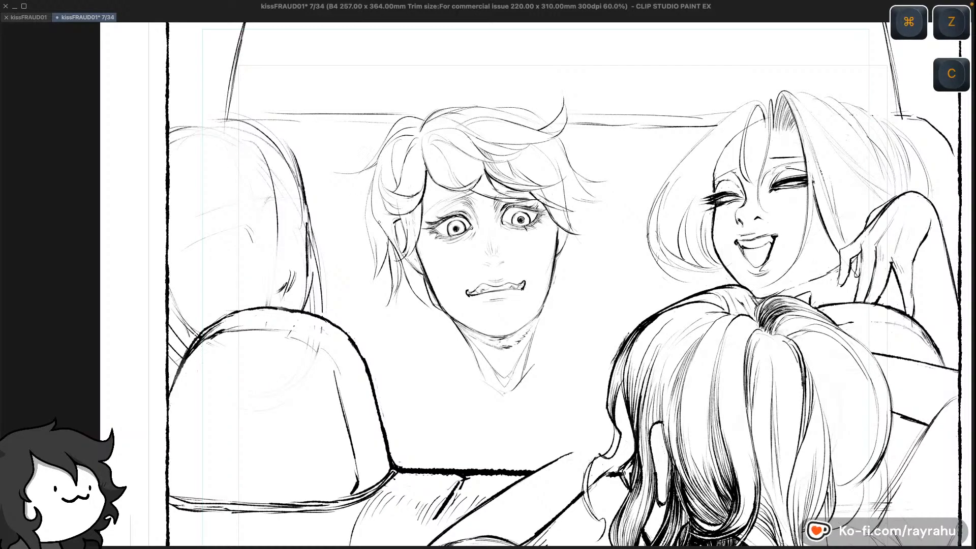
{"action": "key", "text": "super+z"}
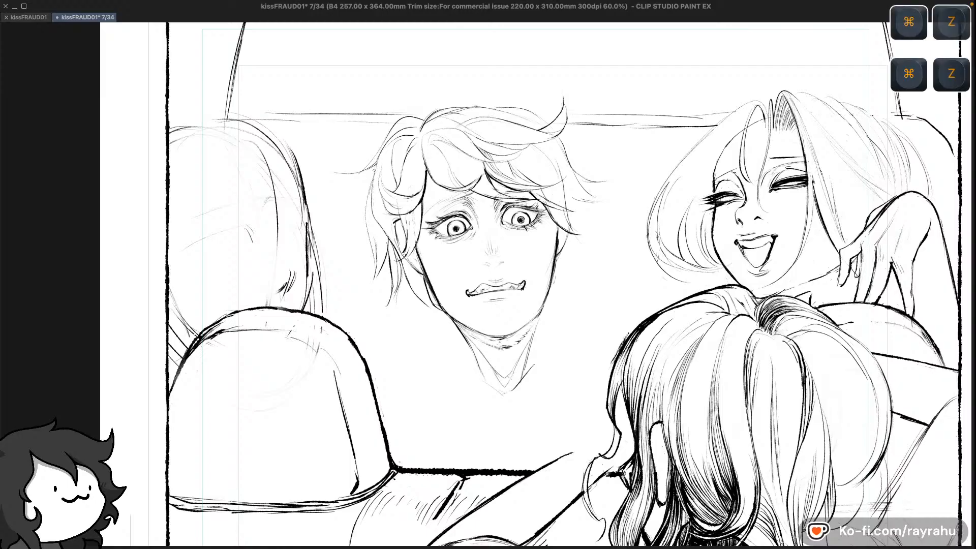
{"action": "key", "text": "super+z"}
{"action": "key", "text": "super+z"}
{"action": "key", "text": "super+z"}
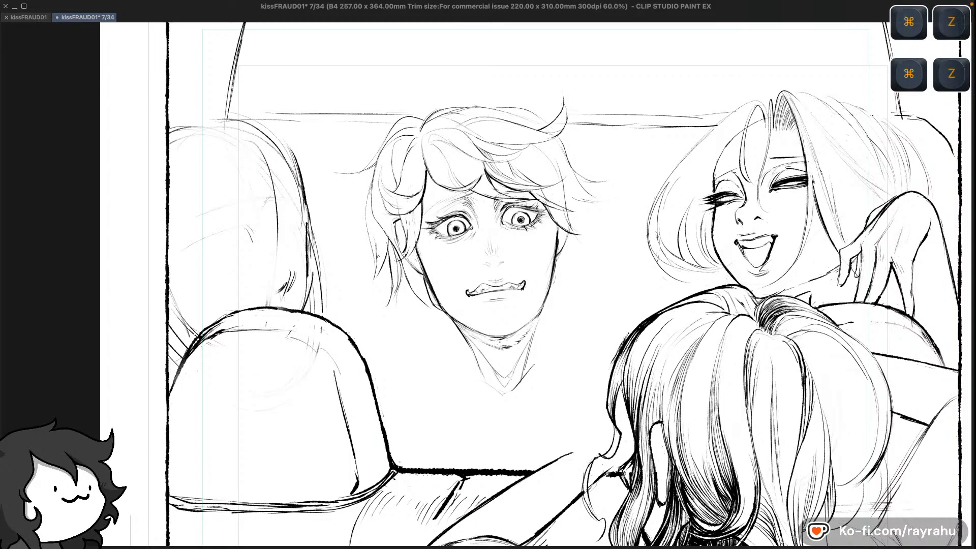
{"action": "key", "text": "super+z"}
{"action": "key", "text": "super+z"}
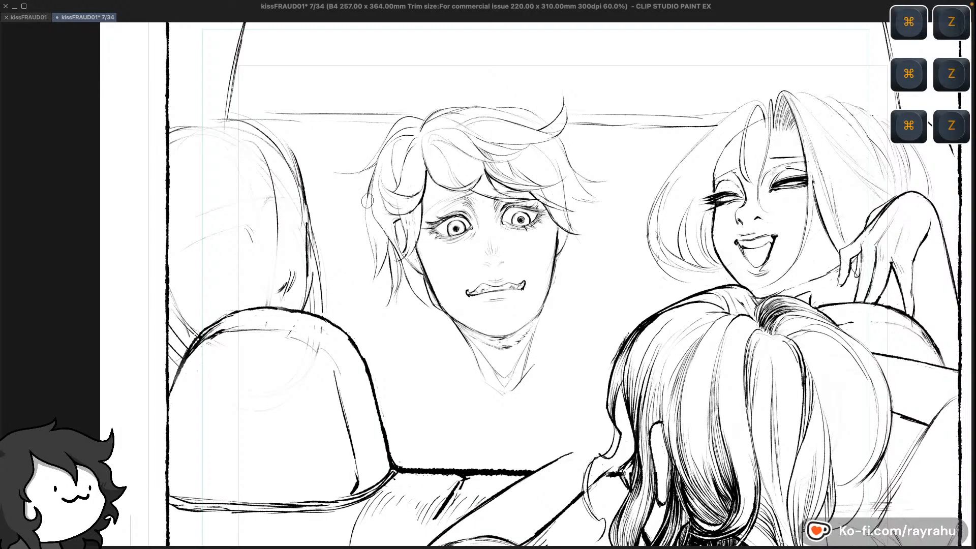
{"action": "key", "text": "super+z"}
{"action": "key", "text": "super+z"}
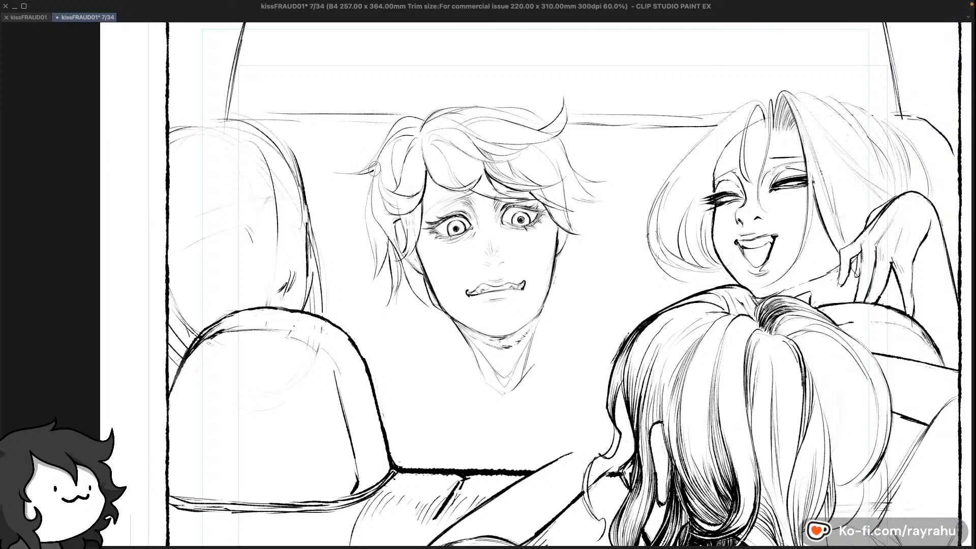
{"action": "key", "text": "super+z"}
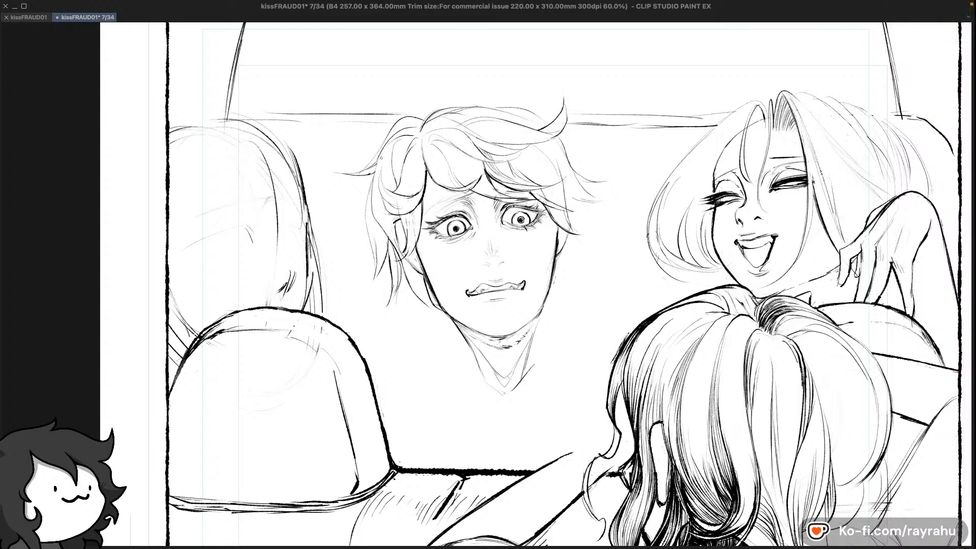
{"action": "key", "text": "super+z"}
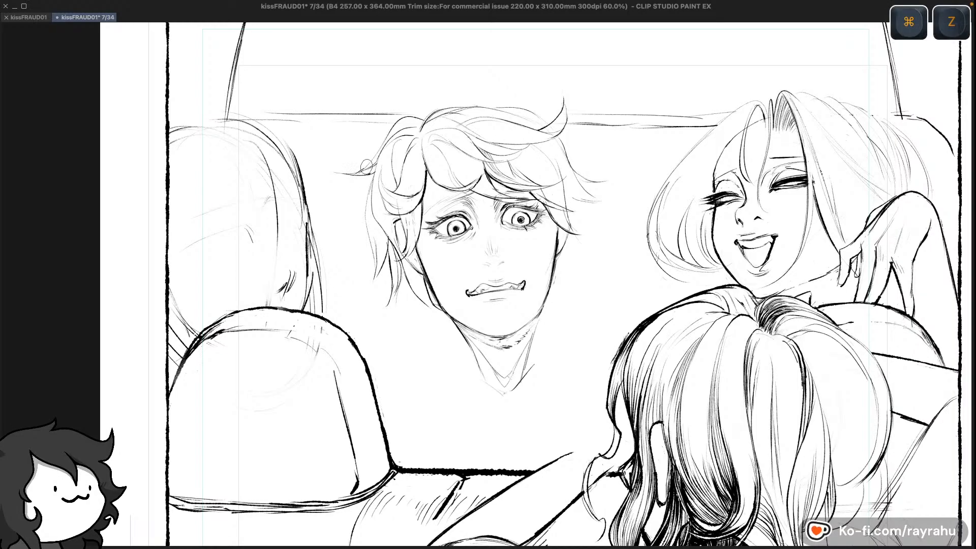
{"action": "key", "text": "super+z"}
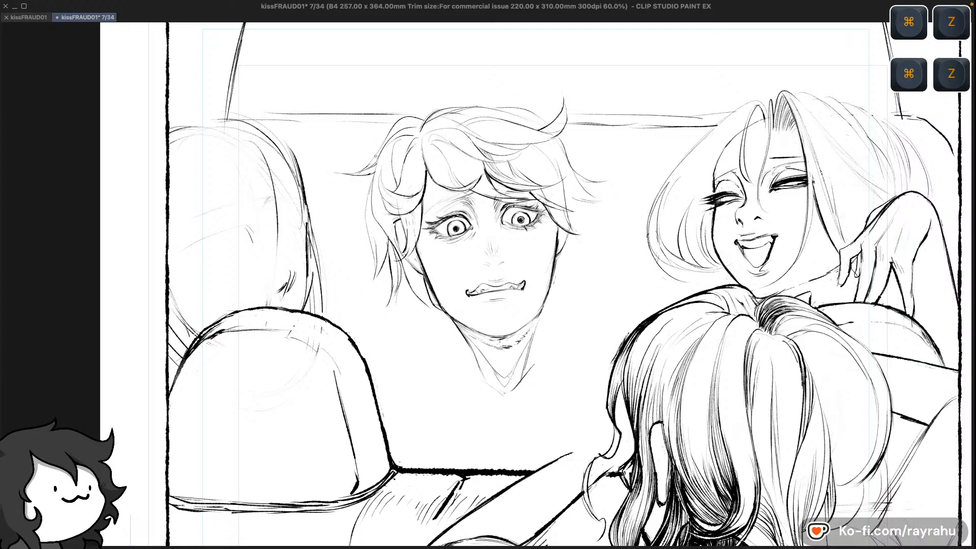
Refine the outer hair contour just beneath the back flyaway strand, erasing and undoing stray strokes
{"action": "key", "text": "c"}
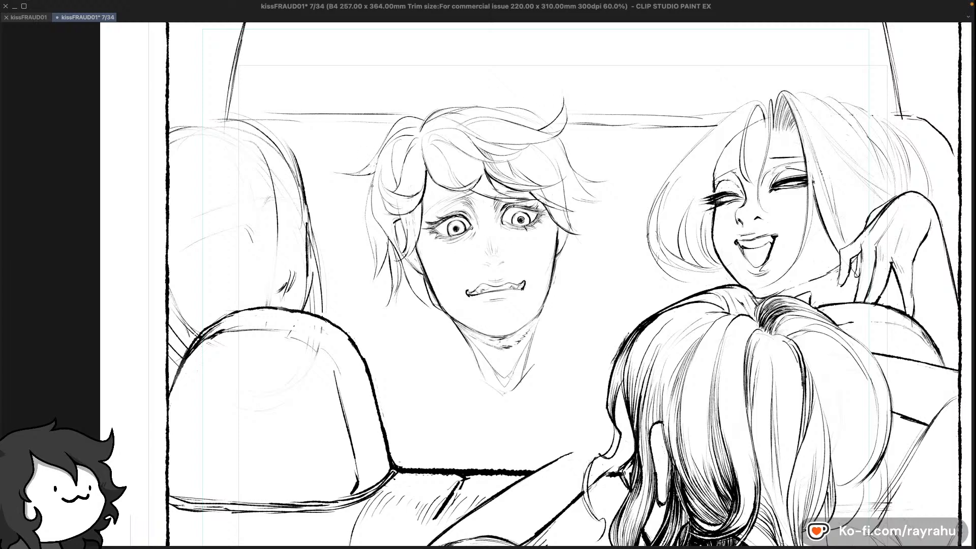
{"action": "key", "text": "c"}
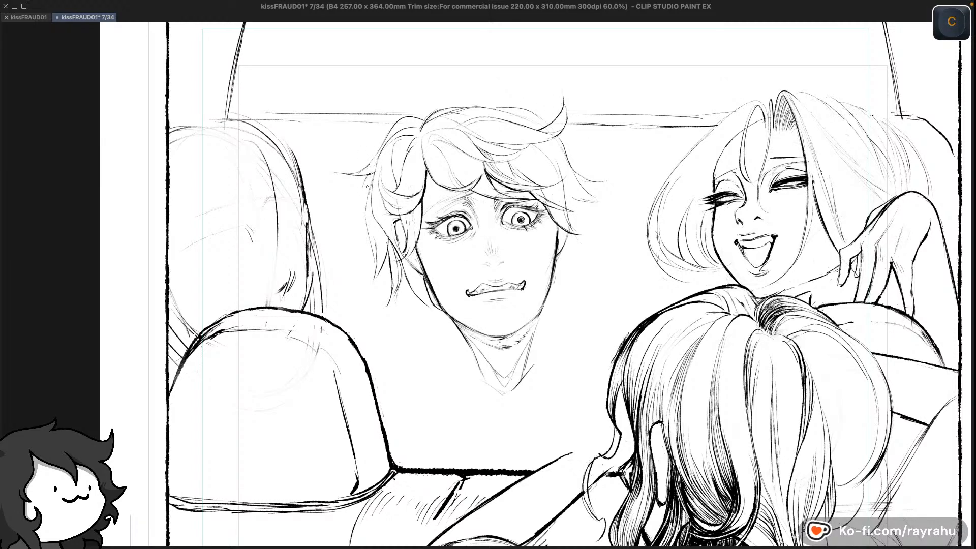
{"action": "key", "text": "super+z"}
{"action": "key", "text": "super+z"}
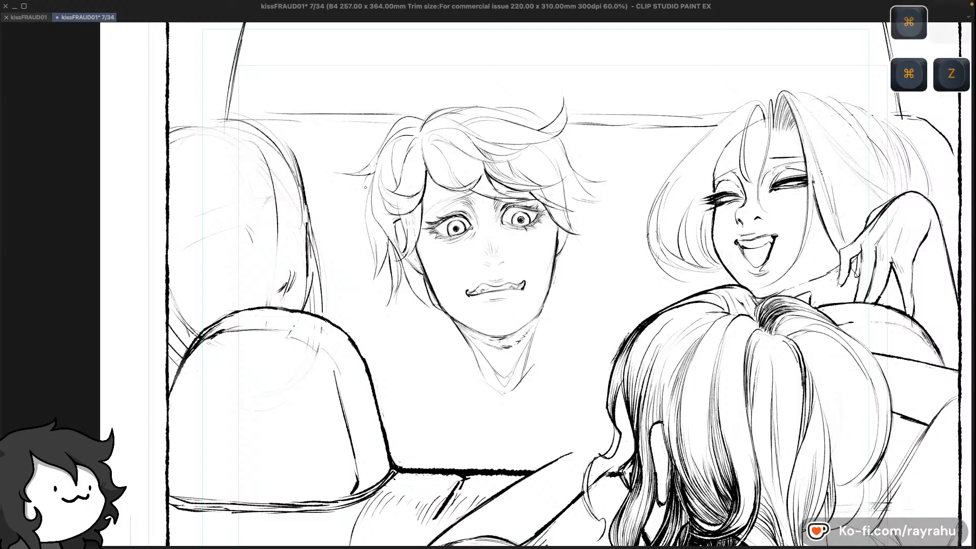
{"action": "key", "text": "super+z"}
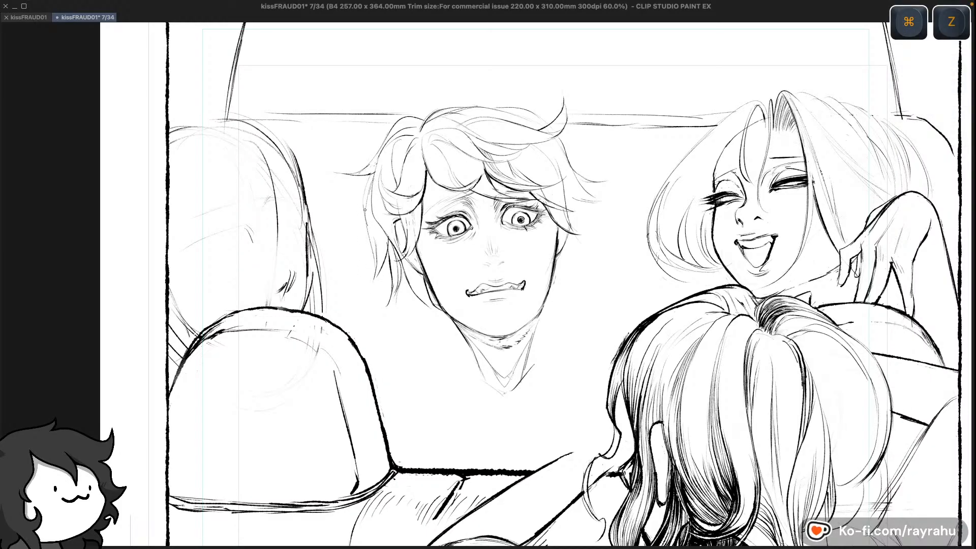
{"action": "key", "text": "c"}
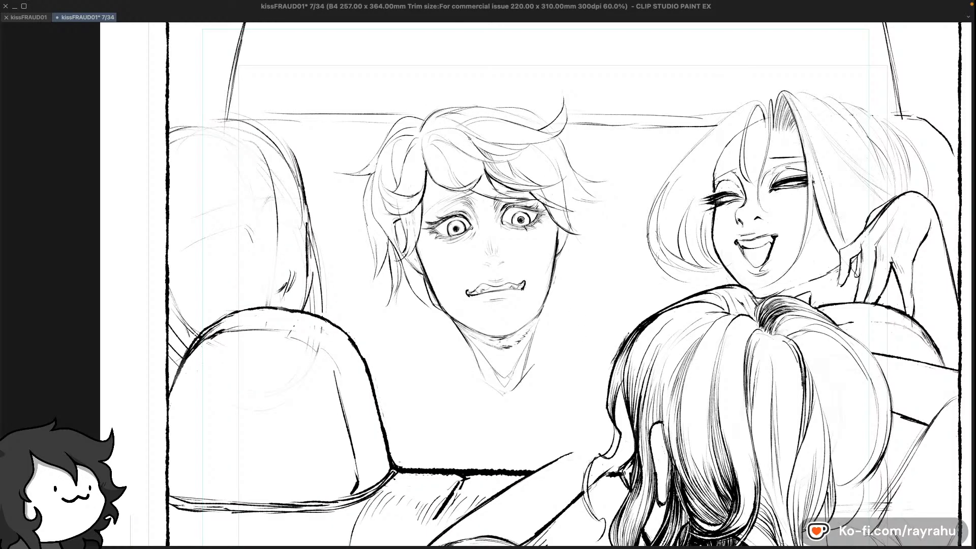
Redraw the worried figure's crown outline as a higher, rounder arc from behind the cowlick to the parting, undoing the first unwanted stroke
{"action": "key", "text": "shift+minus"}
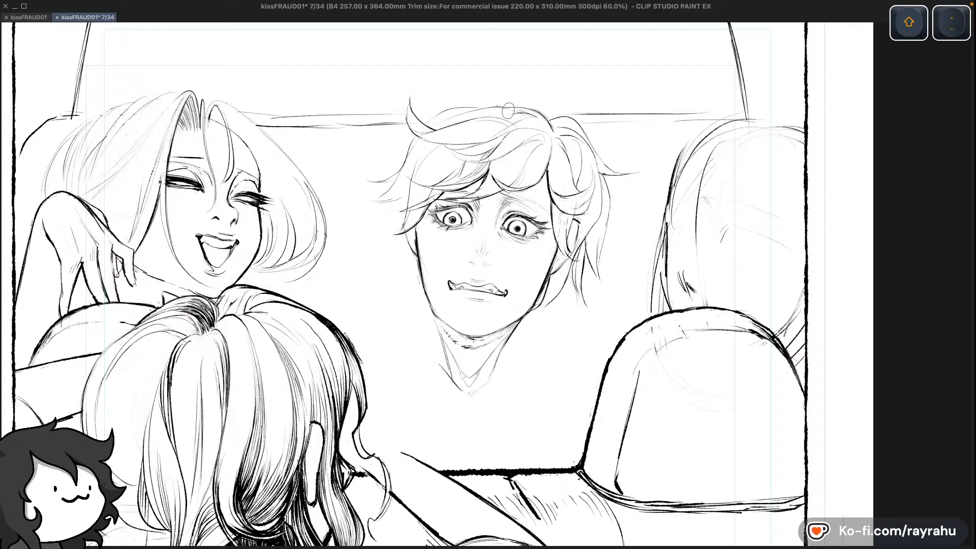
{"action": "left_click_drag", "start_coordinate": [534, 281], "coordinate": [526, 222]}
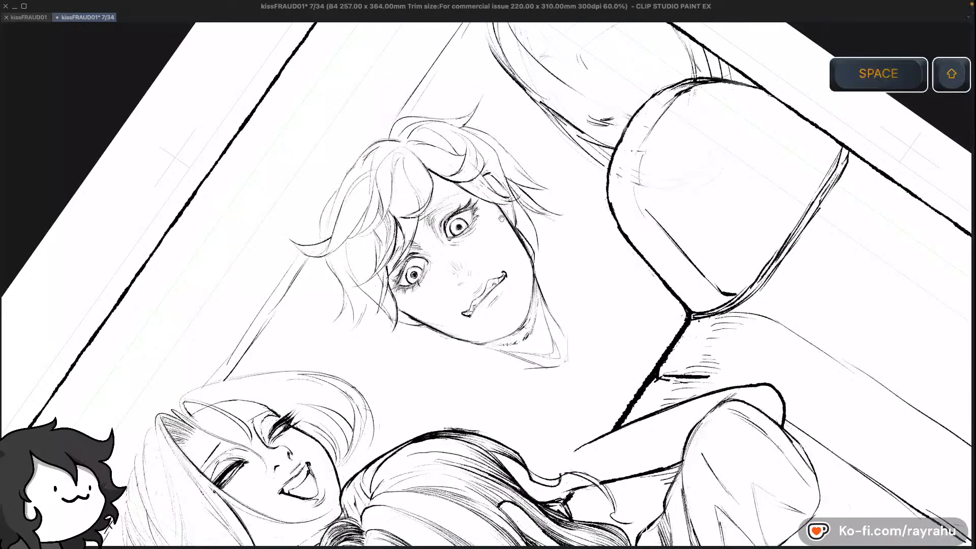
{"action": "double_click", "coordinate": [526, 222]}
{"action": "left_click_drag", "start_coordinate": [410, 316], "coordinate": [498, 366]}
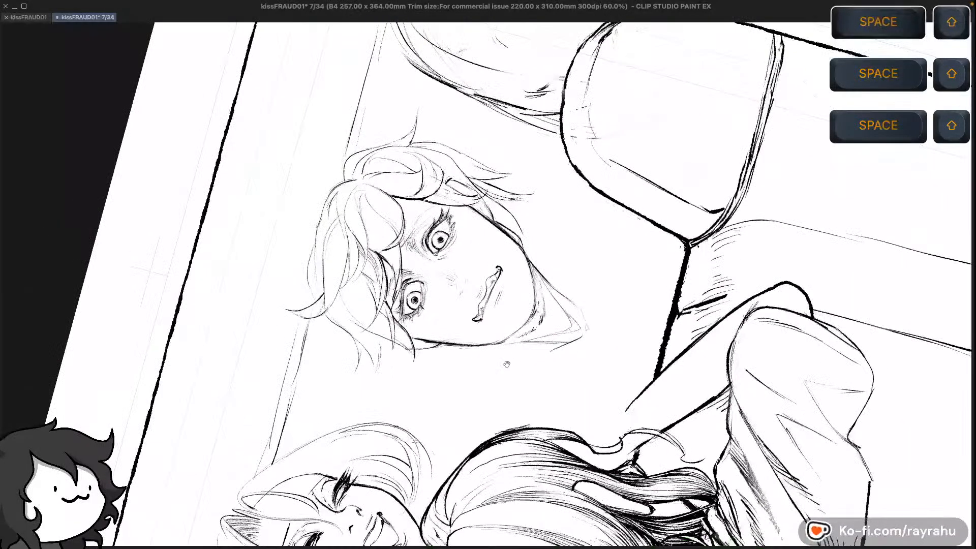
{"action": "left_click_drag", "start_coordinate": [578, 209], "coordinate": [650, 275]}
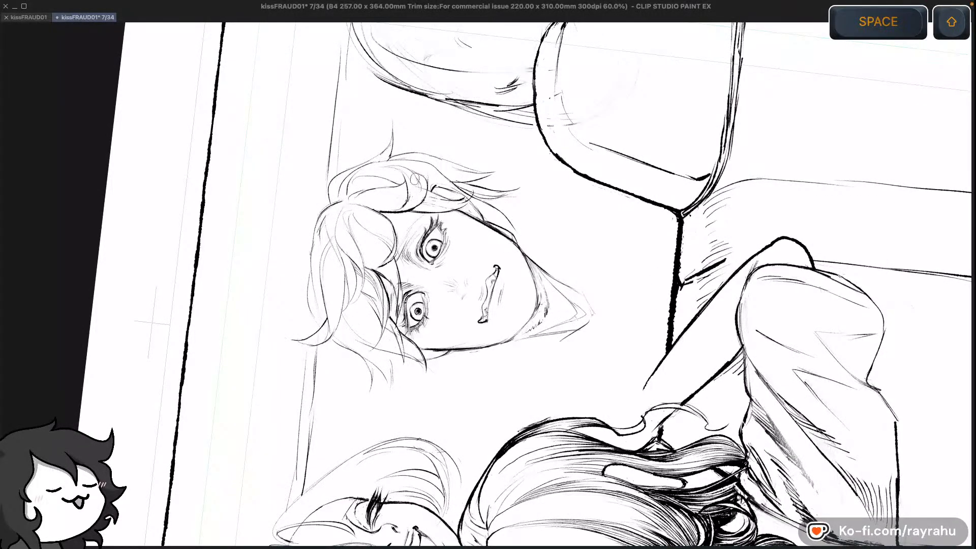
{"action": "key", "text": "c"}
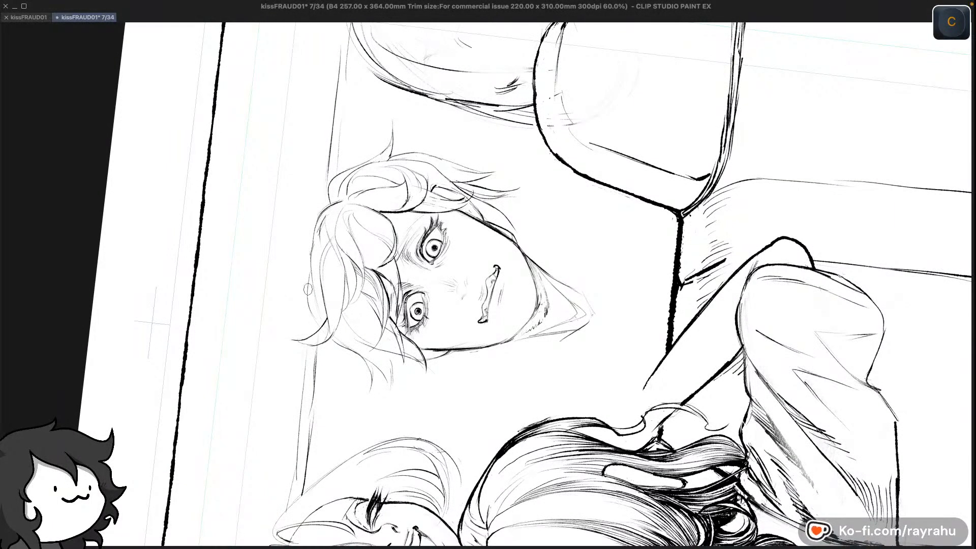
{"action": "left_click_drag", "start_coordinate": [306, 299], "coordinate": [302, 226]}
{"action": "key", "text": "super+z"}
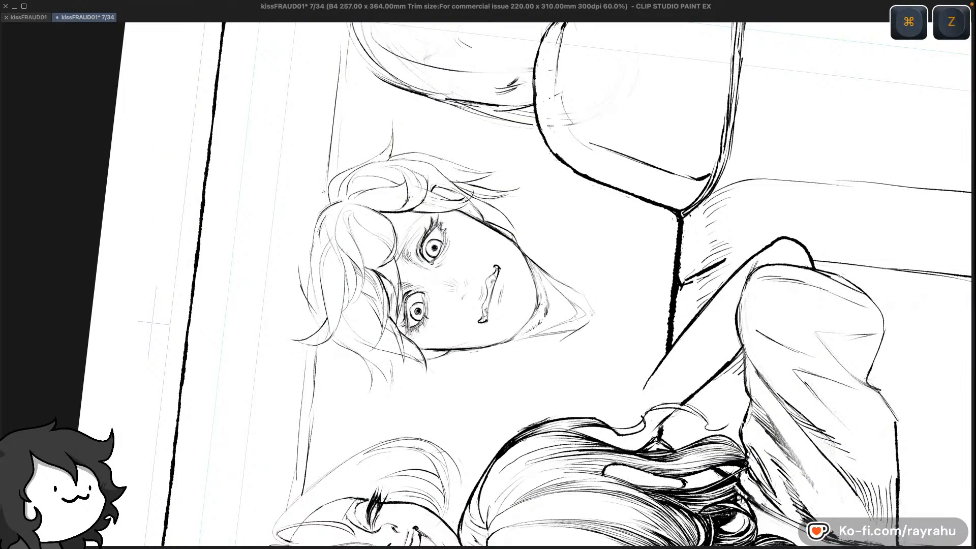
{"action": "left_click_drag", "start_coordinate": [299, 268], "coordinate": [319, 203]}
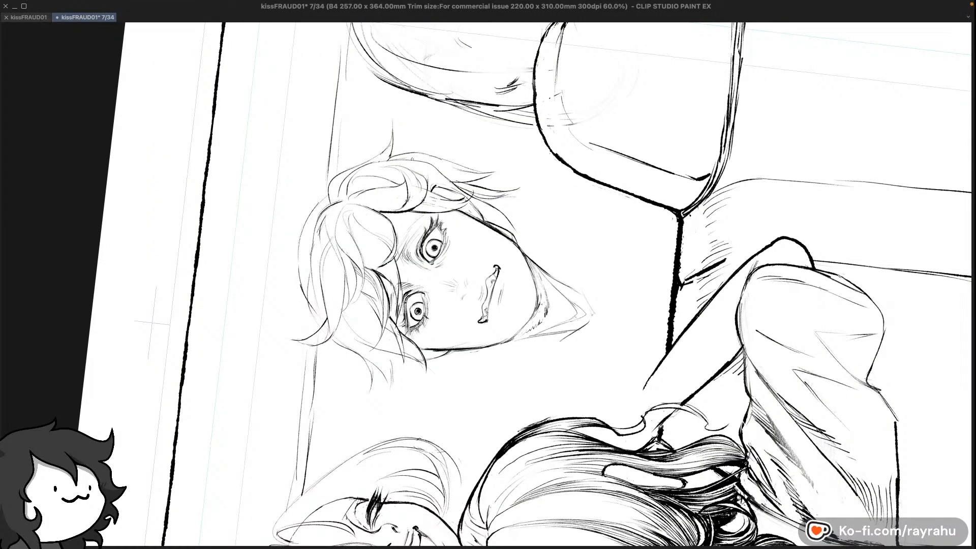
{"action": "double_click", "coordinate": [546, 211]}
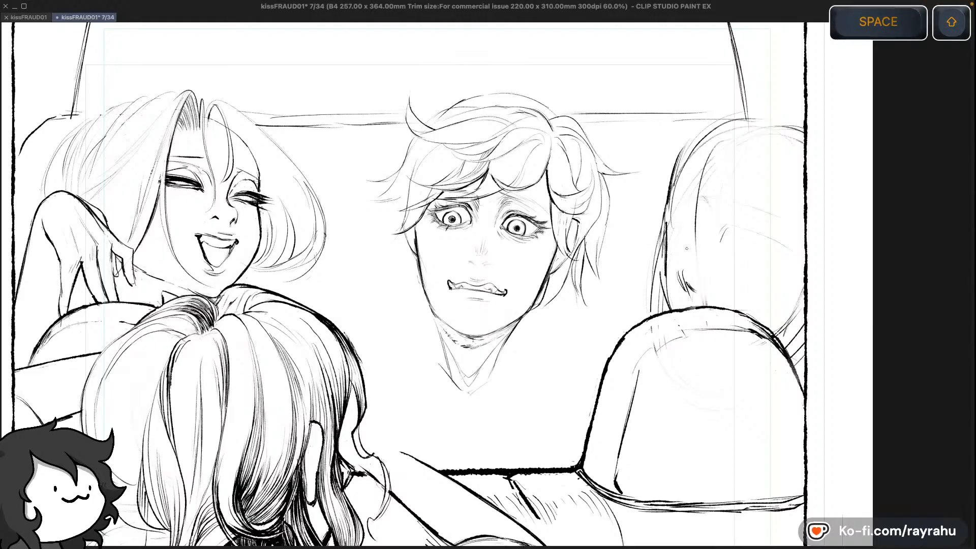
Undo the latest stroke attempts around the worried figure's crown and switch the drawing color
{"action": "left_click_drag", "start_coordinate": [626, 135], "coordinate": [643, 157]}
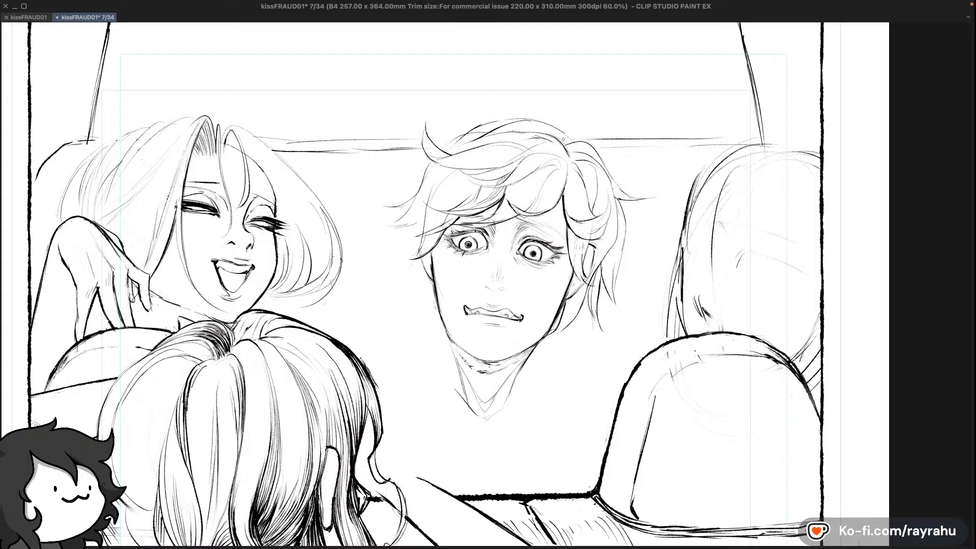
{"action": "key", "text": "super+z"}
{"action": "key", "text": "super+z"}
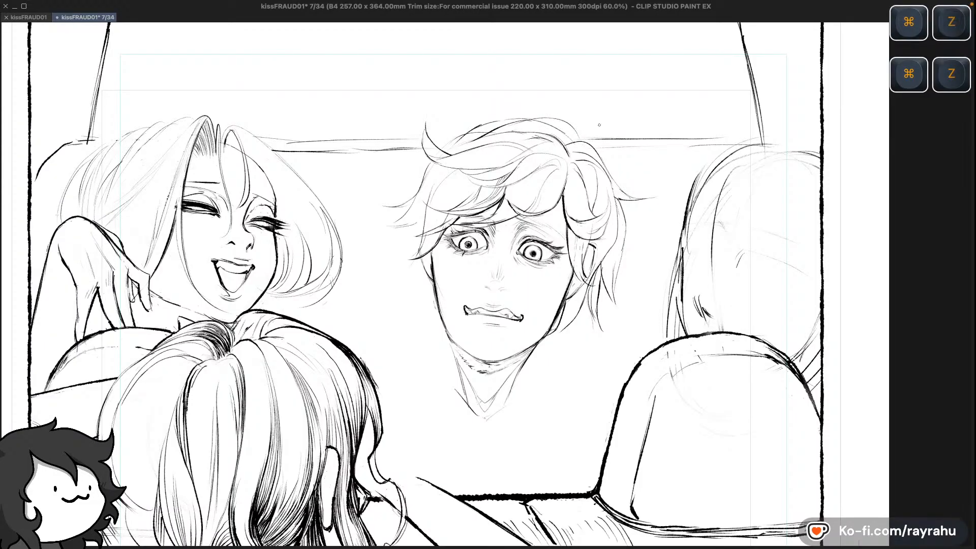
{"action": "key", "text": "super+z"}
{"action": "key", "text": "c"}
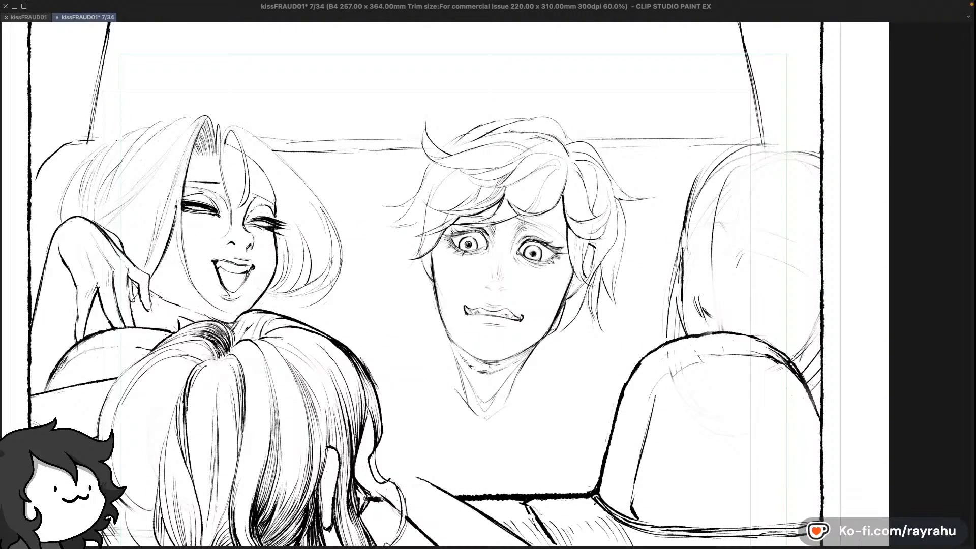
Try contour strokes along the outer edge of the central character's crown, undoing each attempt
{"action": "key", "text": "shift+space"}
{"action": "left_click_drag", "start_coordinate": [519, 263], "coordinate": [541, 244]}
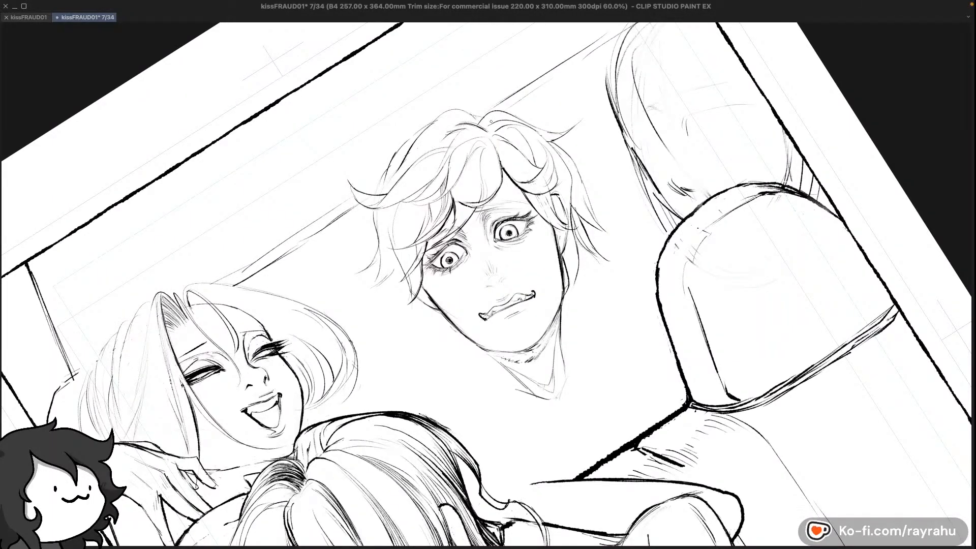
{"action": "key", "text": "c"}
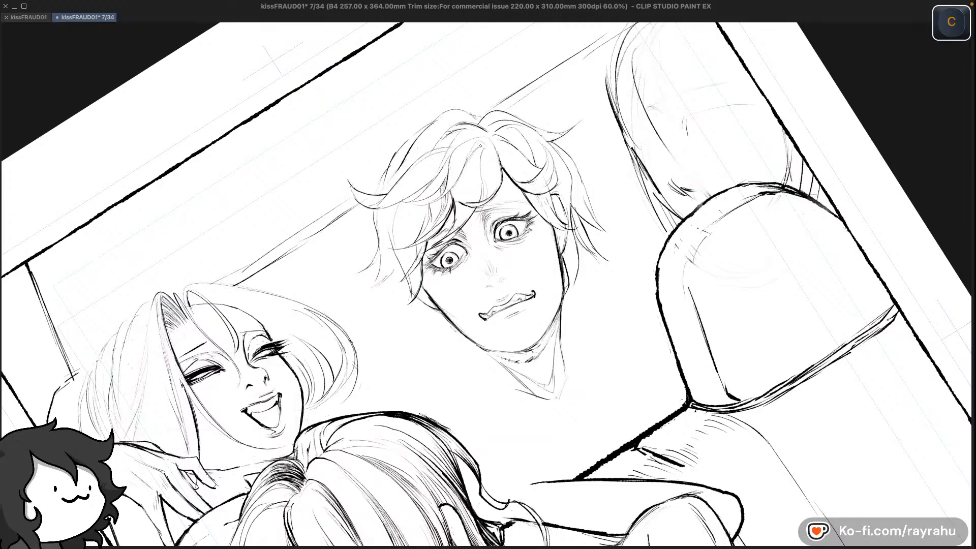
{"action": "key", "text": "super+z"}
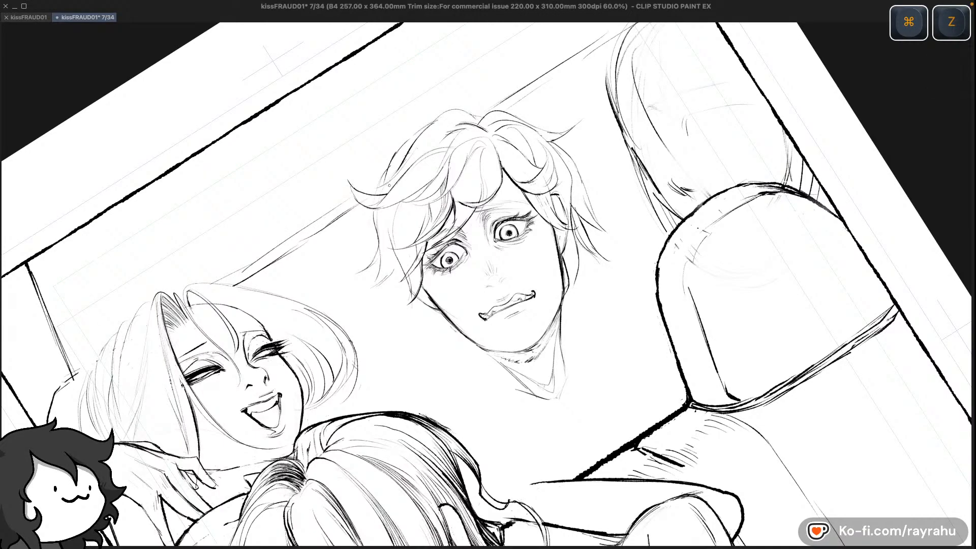
{"action": "key", "text": "super+z"}
{"action": "key", "text": "super+z"}
{"action": "left_click_drag", "start_coordinate": [377, 188], "coordinate": [411, 159]}
{"action": "key", "text": "super+z"}
{"action": "key", "text": "super+z"}
Check the central character's hair in a mirrored view and retouch the outer crown contour with short strokes
{"action": "key", "text": "shift+minus"}
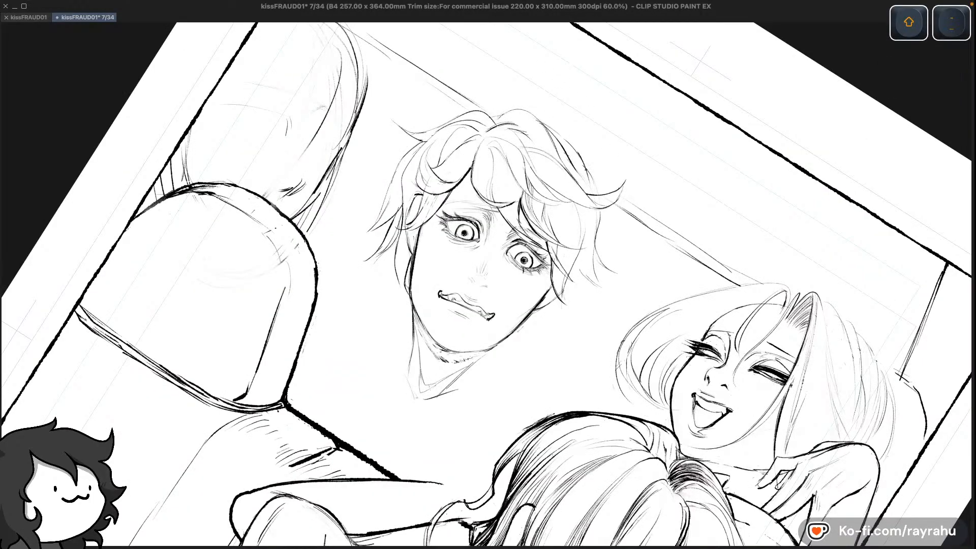
{"action": "key", "text": "super"}
{"action": "key", "text": "super+z"}
{"action": "key", "text": "c"}
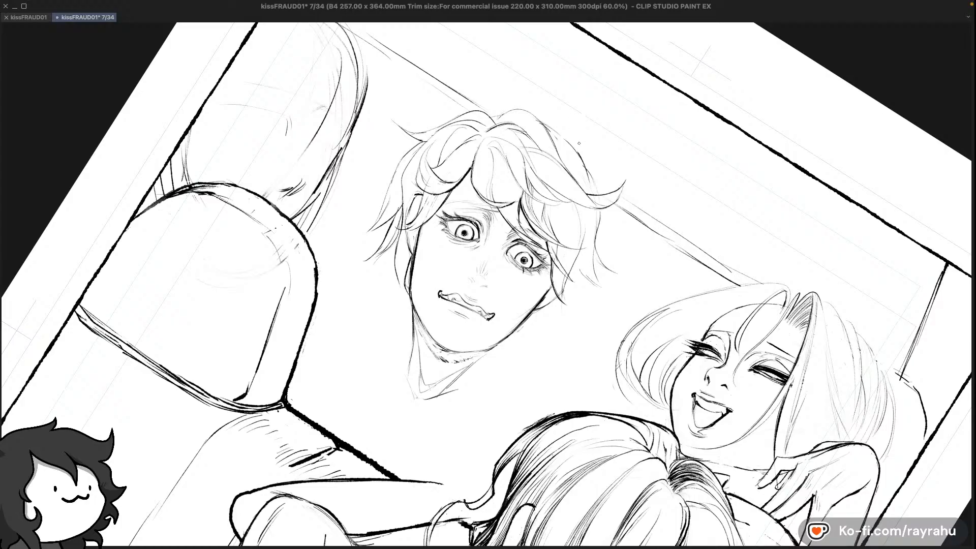
{"action": "key", "text": "c"}
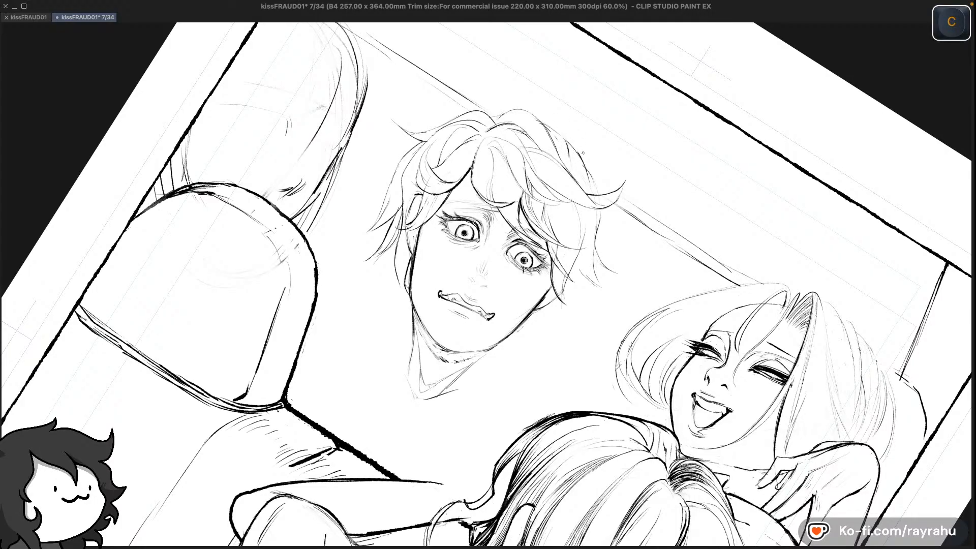
{"action": "key", "text": "super+z"}
{"action": "key", "text": "super+z"}
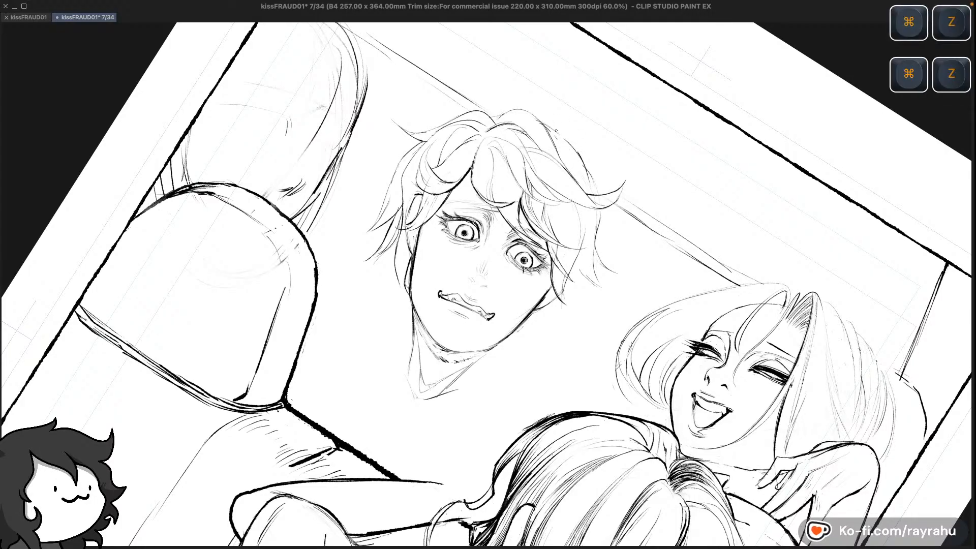
{"action": "key", "text": "super+z"}
{"action": "key", "text": "super+z"}
{"action": "key", "text": "super+z"}
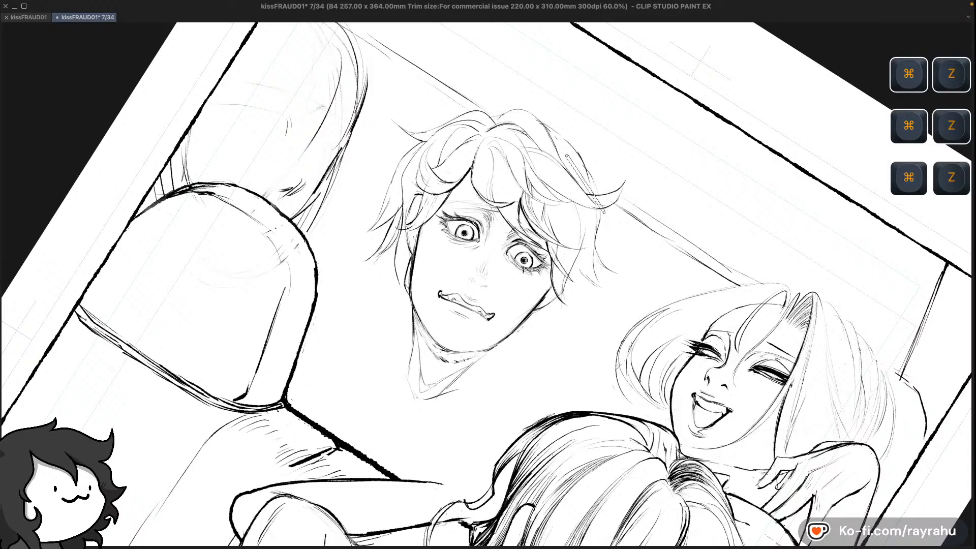
Clear the old crown contour above the central character's long side lock and redraw it as a rounder outer curve
{"action": "key", "text": "shift+minus"}
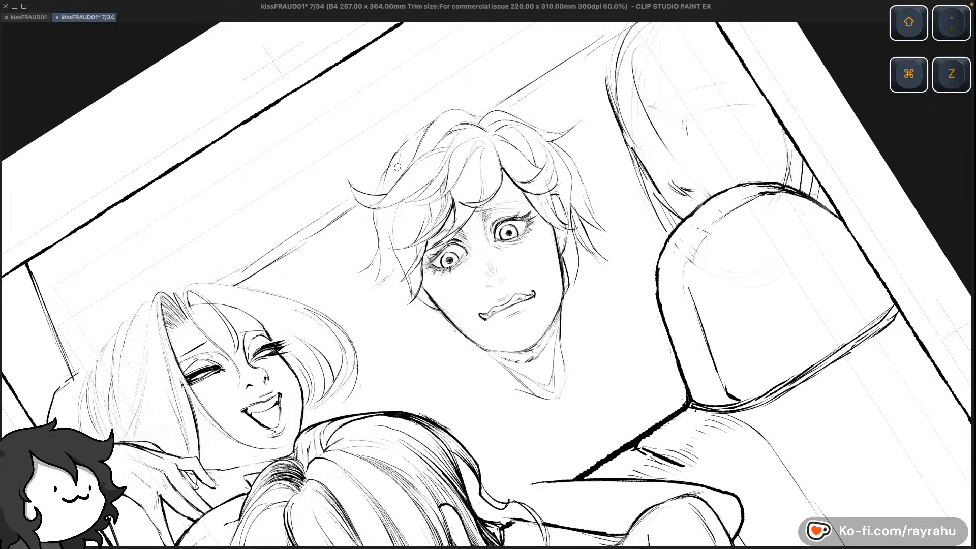
{"action": "key", "text": "super+z"}
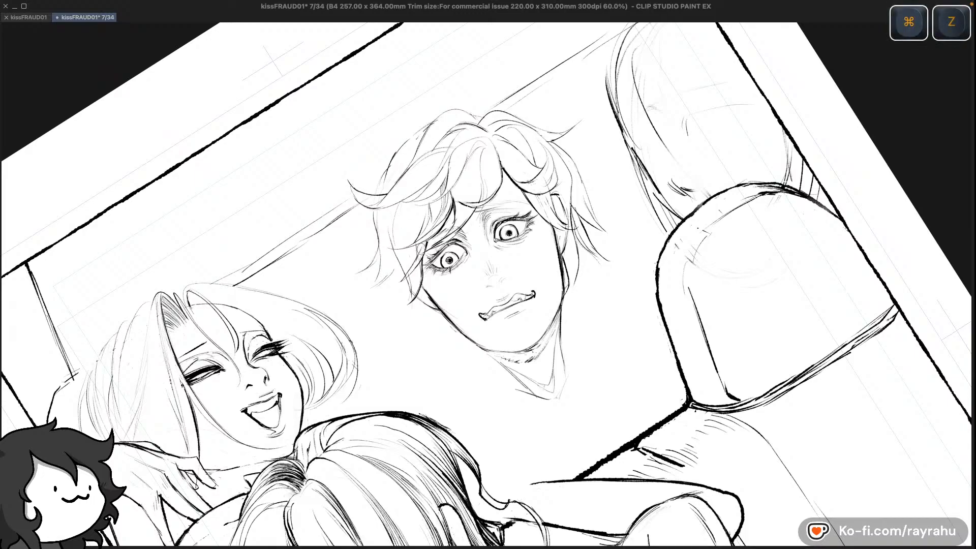
{"action": "key", "text": "c"}
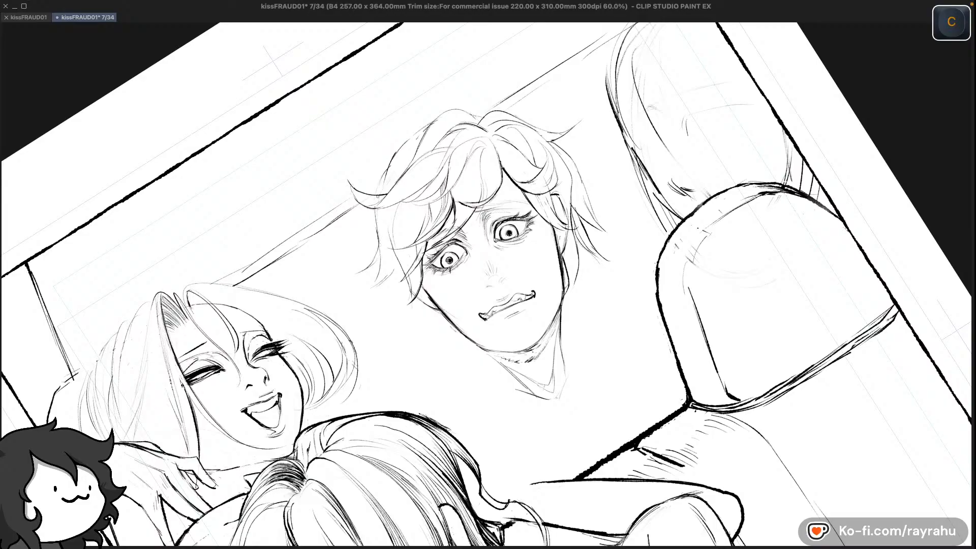
{"action": "key", "text": "super+z"}
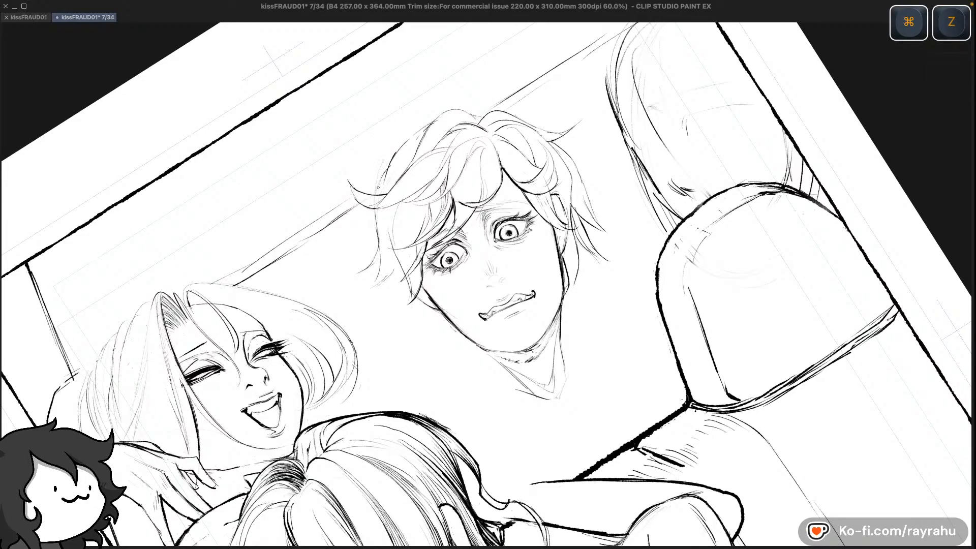
{"action": "key", "text": "super+z"}
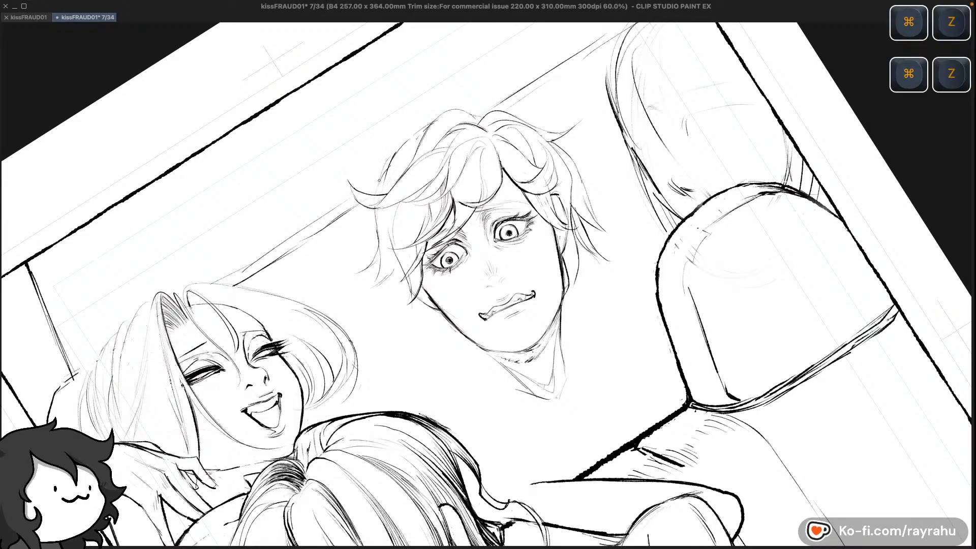
{"action": "key", "text": "super+z"}
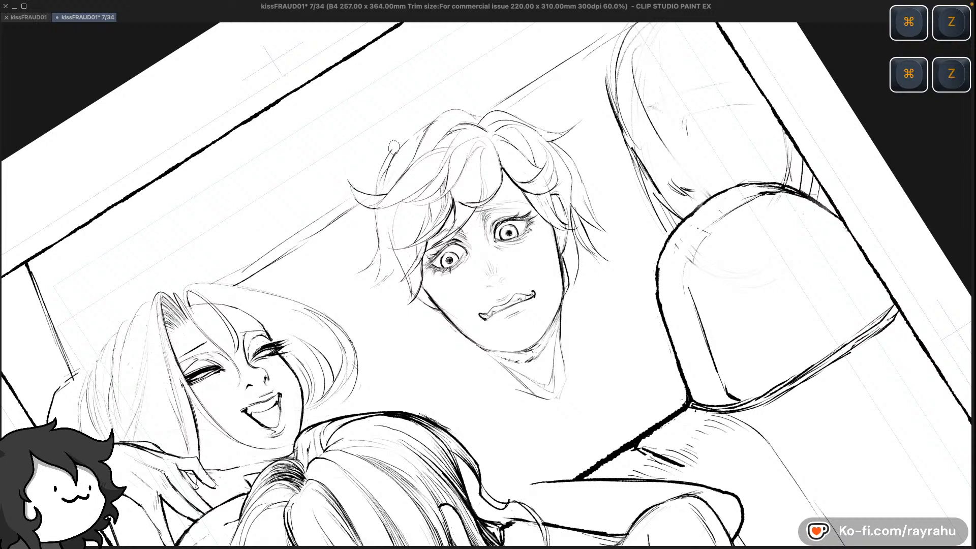
{"action": "key", "text": "super+z"}
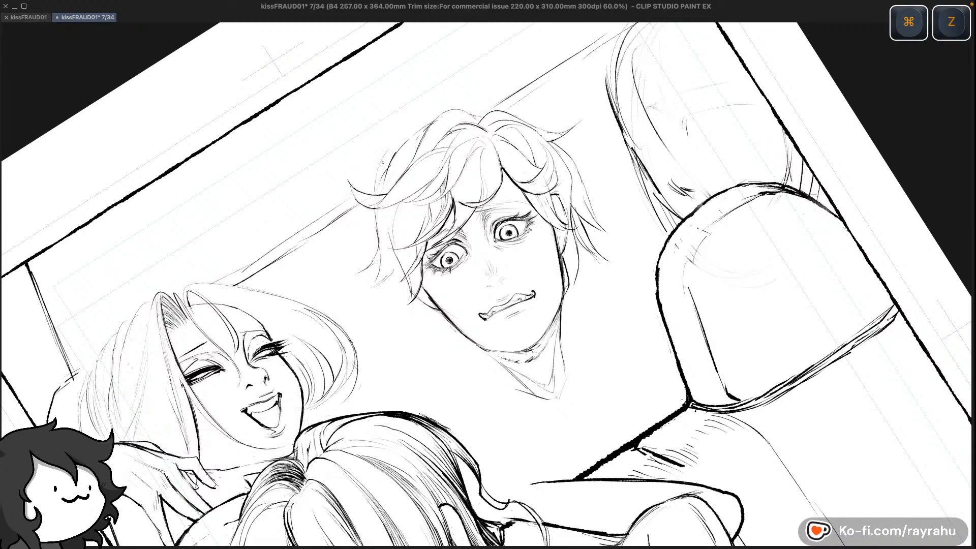
{"action": "left_click_drag", "start_coordinate": [384, 159], "coordinate": [415, 131]}
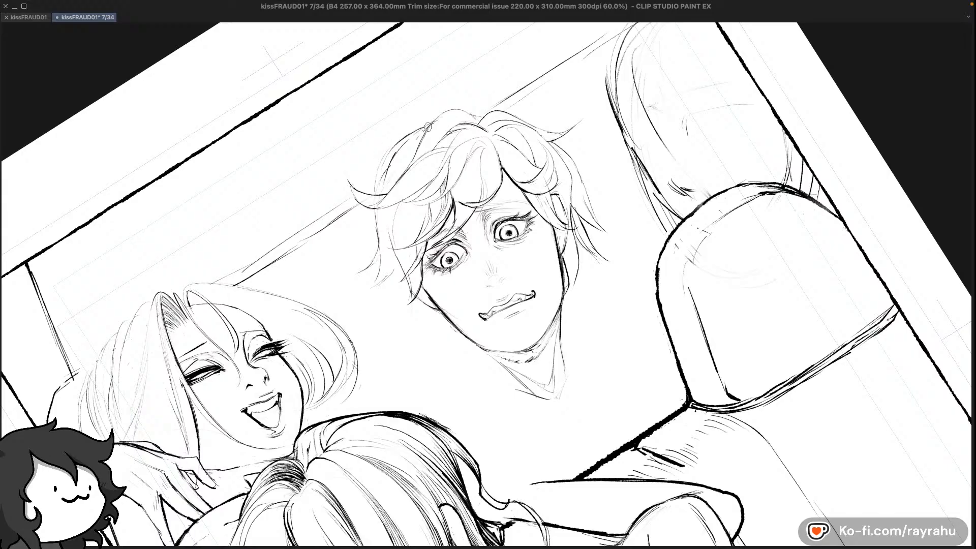
Draw an inner hair strand curving from the central character's crown to the side lock, undoing rejected attempts
{"action": "key", "text": "c"}
{"action": "key", "text": "c"}
{"action": "left_click_drag", "start_coordinate": [410, 132], "coordinate": [390, 188]}
{"action": "key", "text": "super+z"}
{"action": "mouse_move", "coordinate": [422, 127]}
{"action": "left_mouse_down"}
{"action": "mouse_move", "coordinate": [395, 145]}
{"action": "mouse_move", "coordinate": [390, 188]}
{"action": "left_mouse_up"}
{"action": "key", "text": "super+z"}
{"action": "key", "text": "super+z"}
{"action": "key", "text": "super+z"}
{"action": "key", "text": "super+z"}
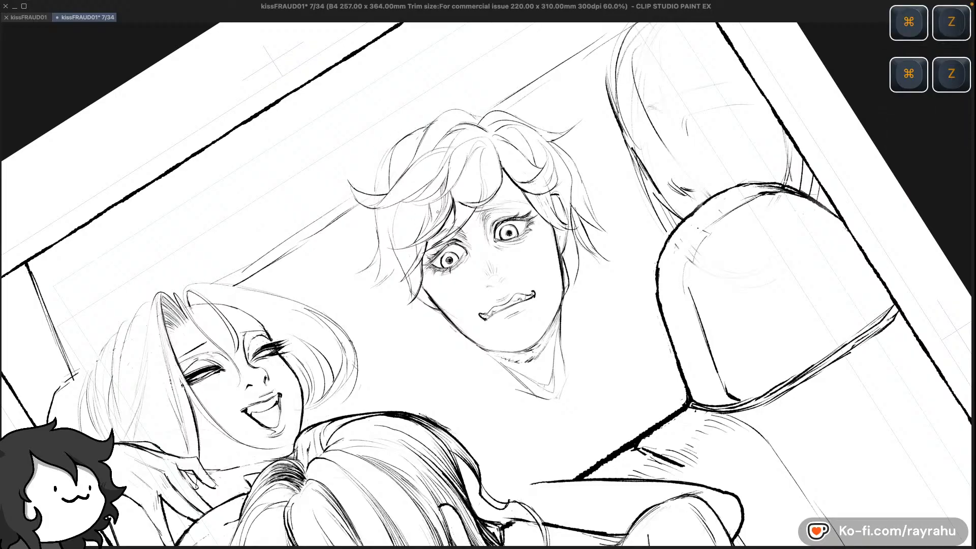
{"action": "key", "text": "shift+minus"}
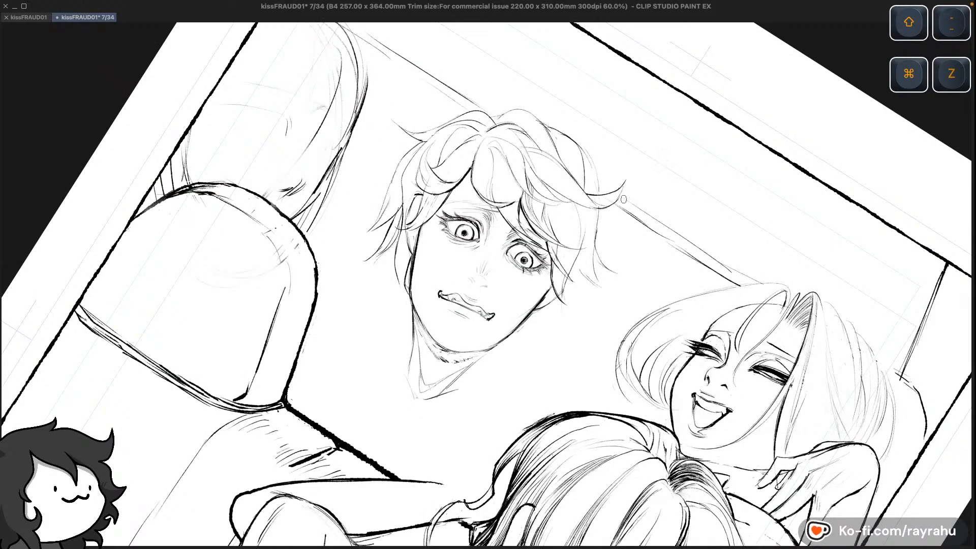
{"action": "left_click_drag", "start_coordinate": [568, 137], "coordinate": [585, 194]}
{"action": "key", "text": "super+z"}
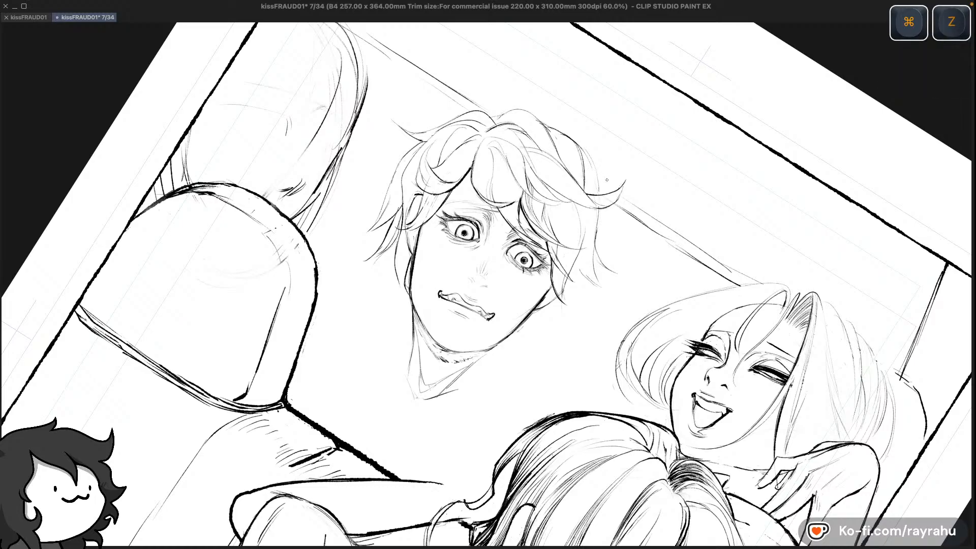
Rework the strokes of the central character's back hair just below the long side lock
{"action": "key", "text": "c"}
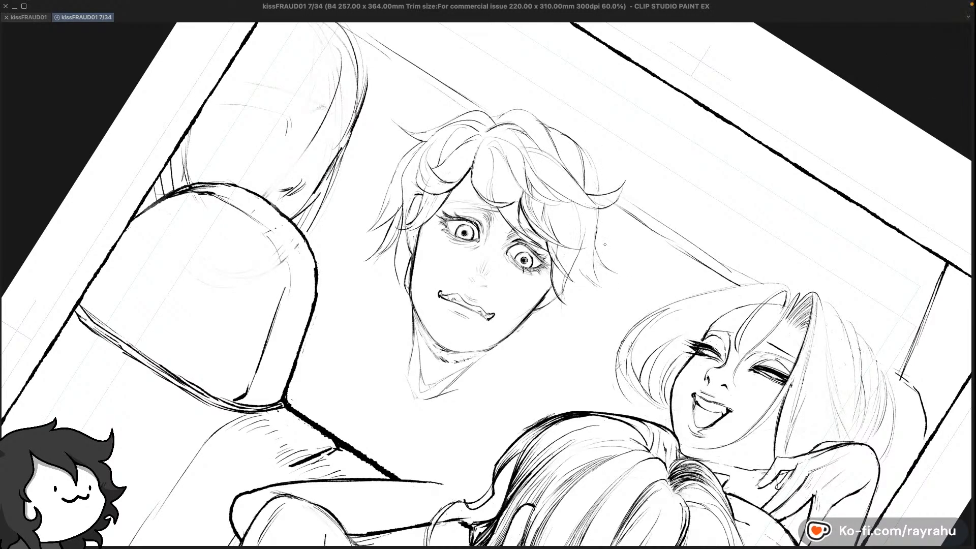
{"action": "key", "text": "super+z"}
{"action": "key", "text": "super+z"}
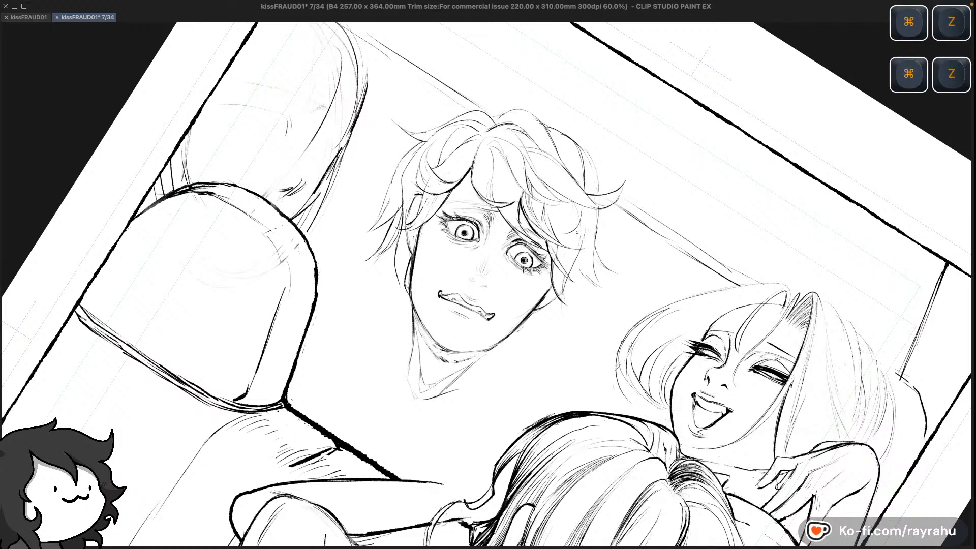
{"action": "key", "text": "super+z"}
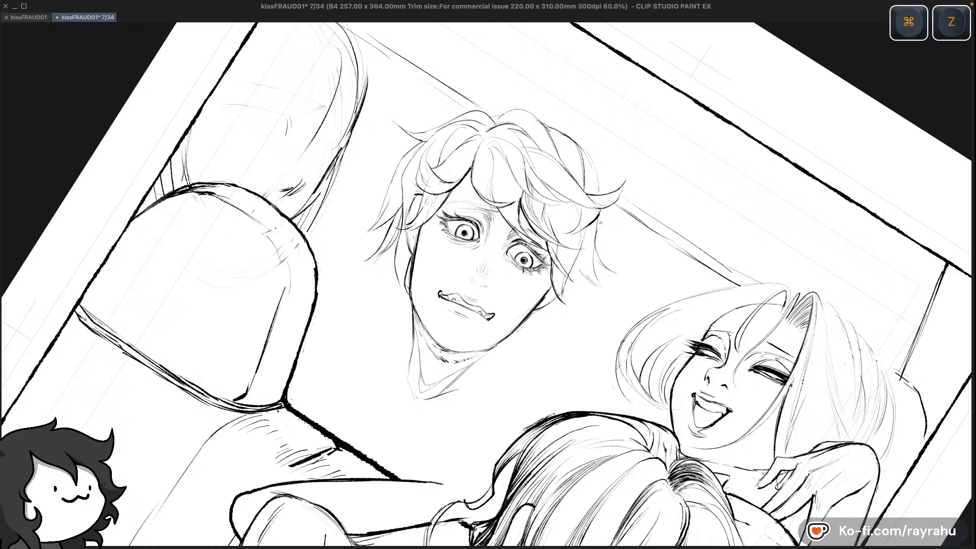
Refine the outer crown contour above the central character's long side lock, erasing and redrawing strokes
{"action": "key", "text": "c"}
{"action": "key", "text": "super+z"}
{"action": "key", "text": "c"}
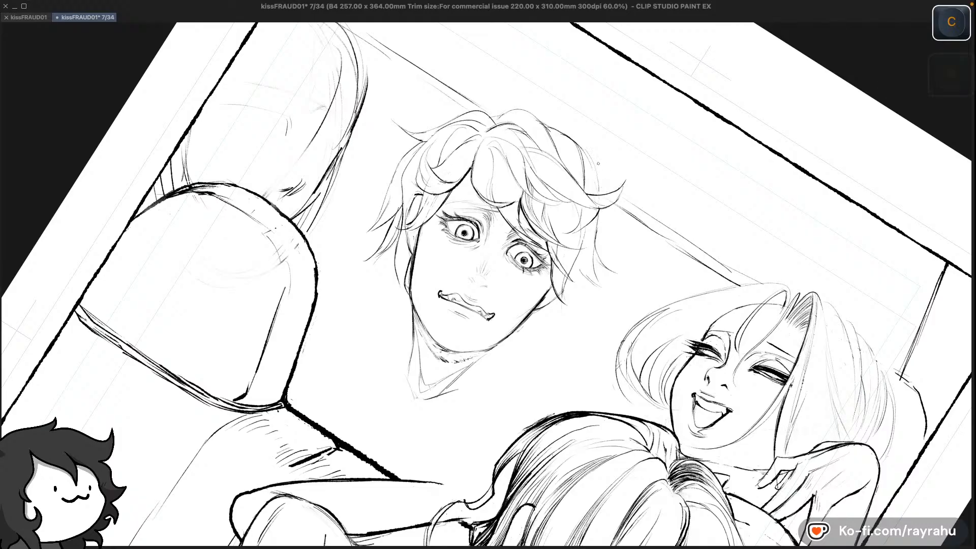
{"action": "key", "text": "super+z"}
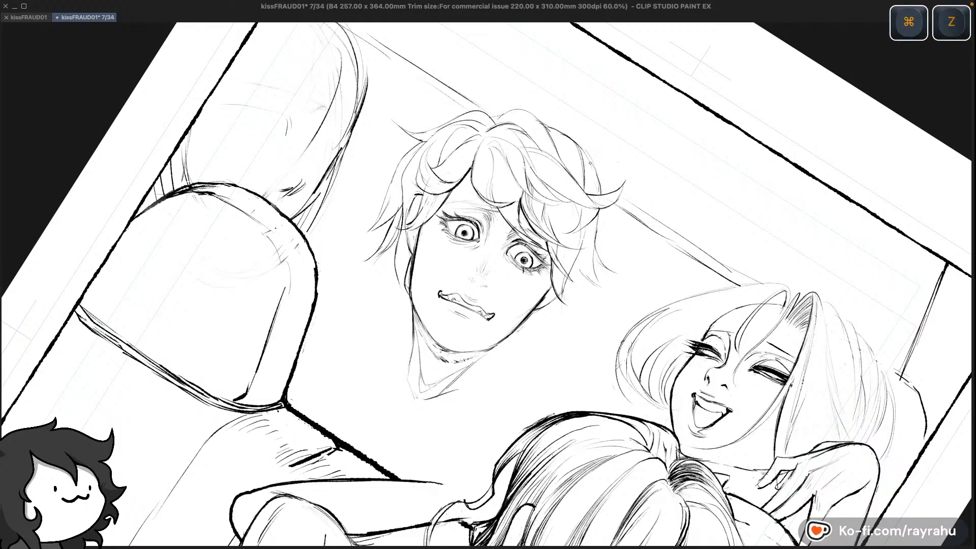
{"action": "key", "text": "super+z"}
{"action": "key", "text": "super+z"}
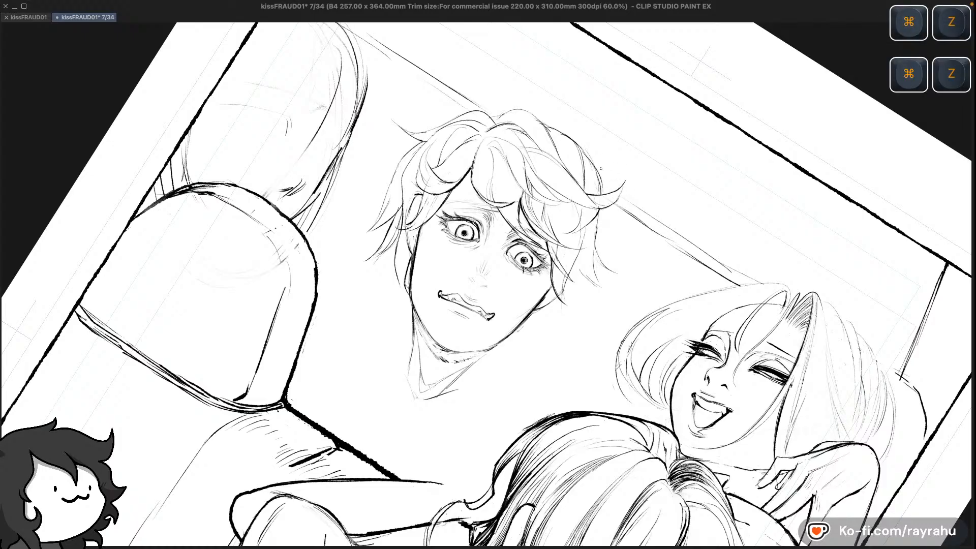
Draw thin hair wisps hanging beside the central character's cheek, below the long side lock
{"action": "key", "text": "c"}
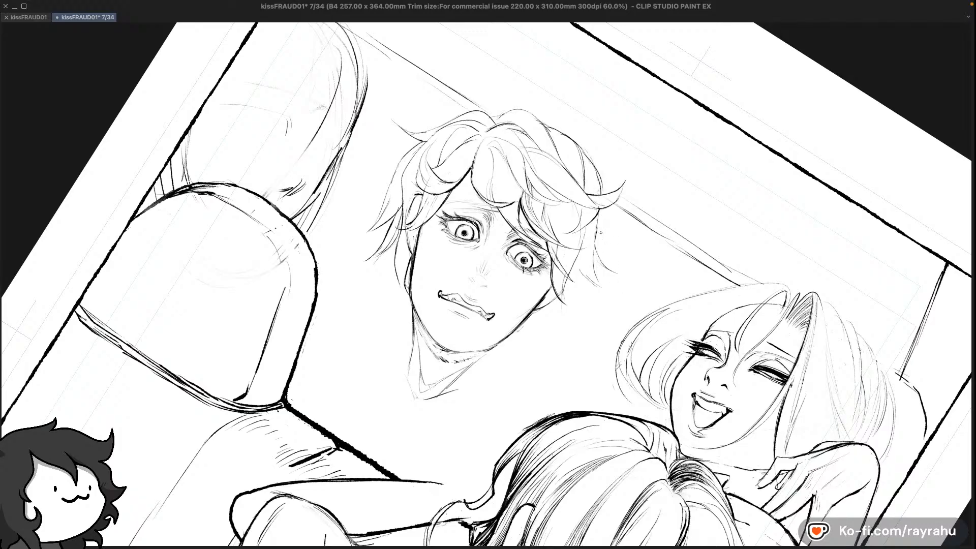
{"action": "key", "text": "c"}
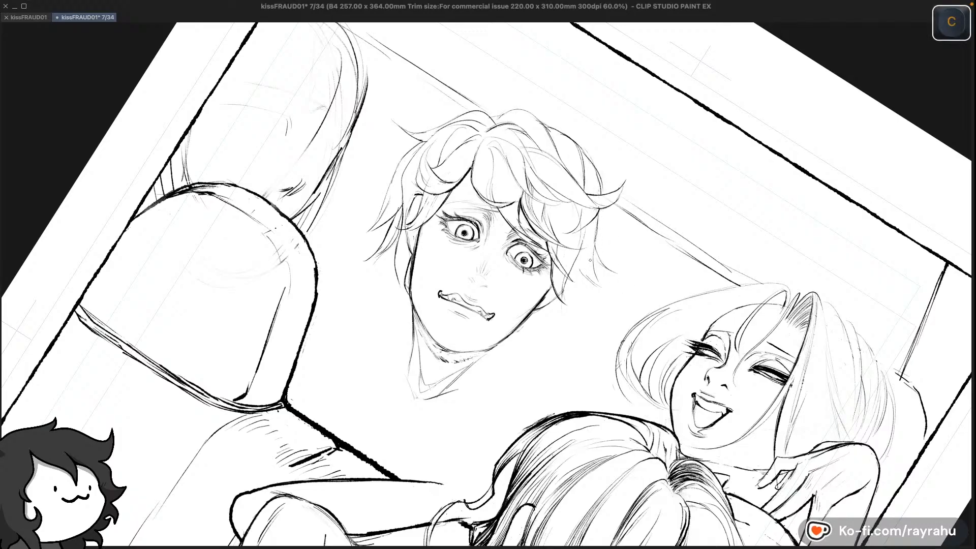
{"action": "key", "text": "super+z"}
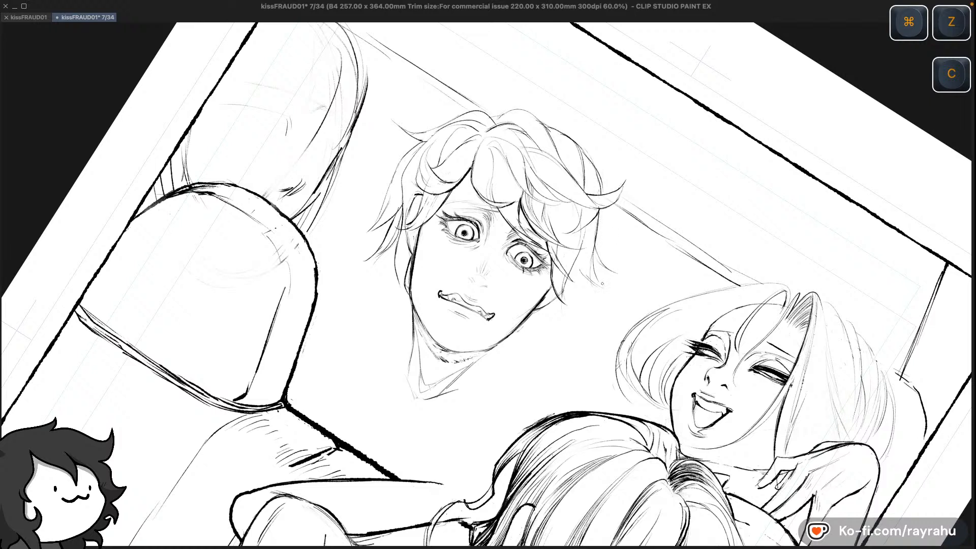
{"action": "key", "text": "super+z"}
{"action": "key", "text": "super+z"}
{"action": "left_click_drag", "start_coordinate": [595, 243], "coordinate": [599, 288]}
{"action": "key", "text": "super+z"}
{"action": "left_click_drag", "start_coordinate": [594, 249], "coordinate": [608, 300]}
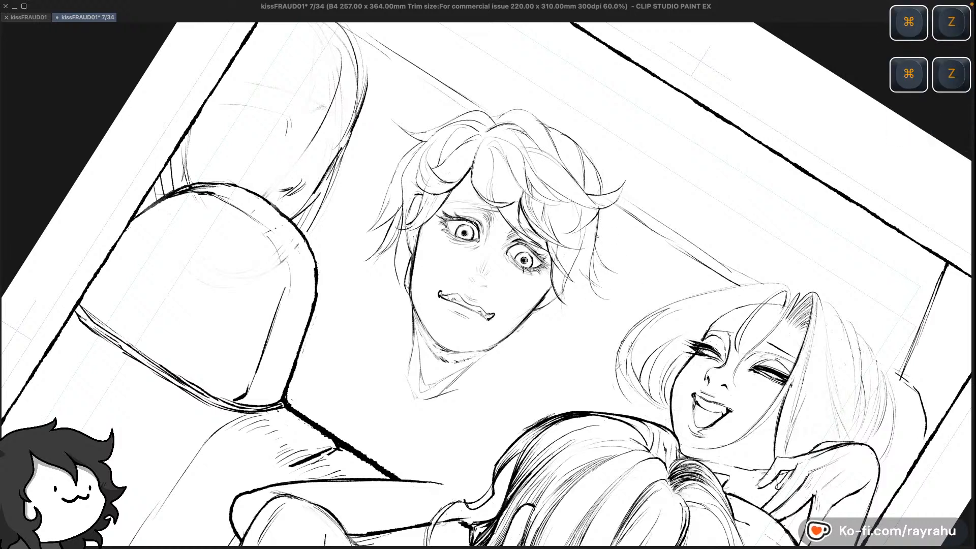
{"action": "key", "text": "super+z"}
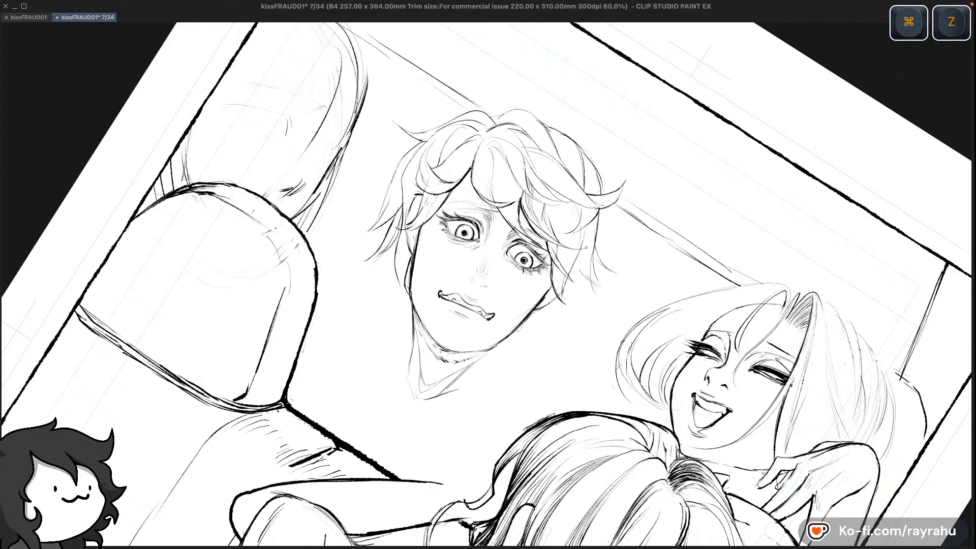
Draw a tapering hair wisp beside the central character's cheek, below the side lock, in mirrored view, undoing rejected strokes
{"action": "key", "text": "shift+minus"}
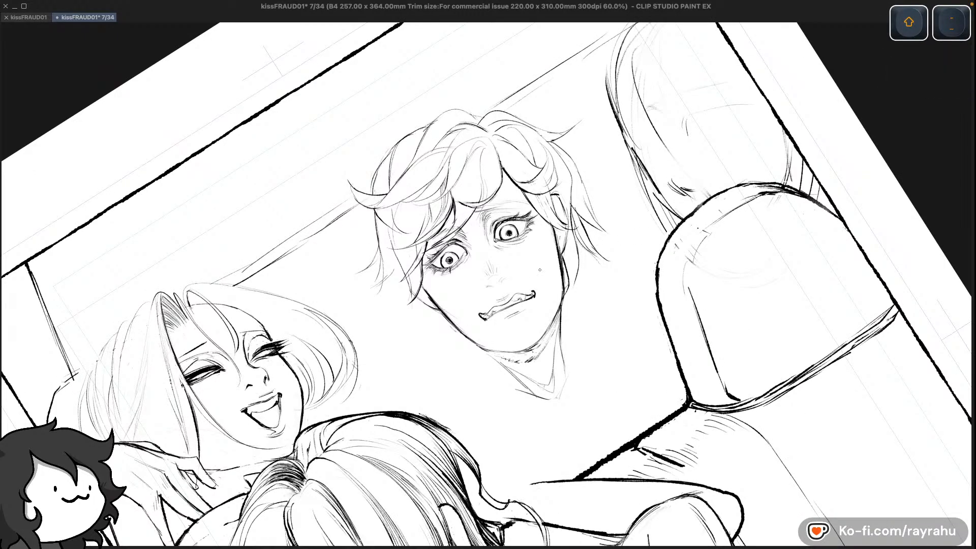
{"action": "left_click_drag", "start_coordinate": [416, 271], "coordinate": [399, 313]}
{"action": "key", "text": "super+z"}
{"action": "left_click_drag", "start_coordinate": [419, 281], "coordinate": [396, 309]}
{"action": "key", "text": "super+z"}
{"action": "left_click_drag", "start_coordinate": [415, 270], "coordinate": [397, 310]}
{"action": "key", "text": "super+z"}
{"action": "left_click_drag", "start_coordinate": [417, 272], "coordinate": [390, 321]}
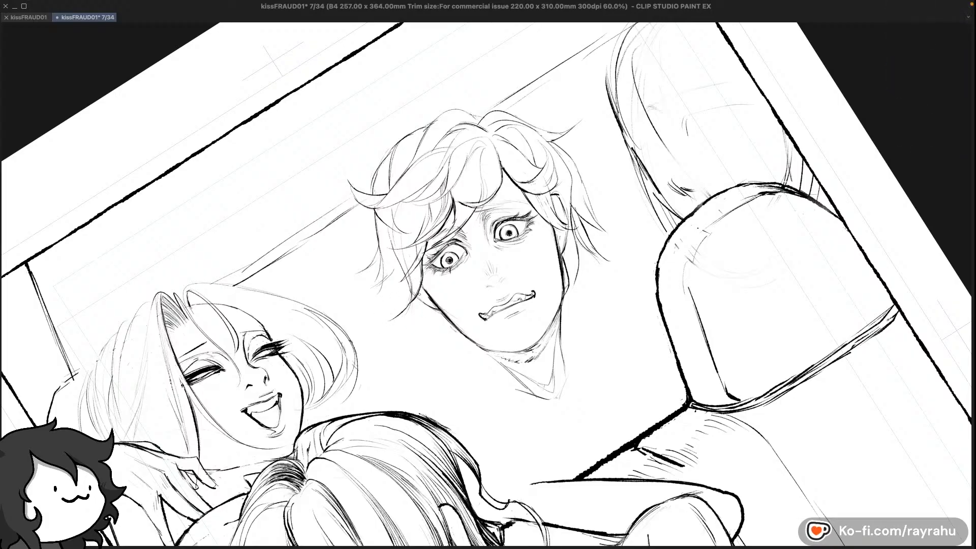
Trim and redraw the tips of the central character's cheek wisps where they overlap the ear and jaw
{"action": "key", "text": "c"}
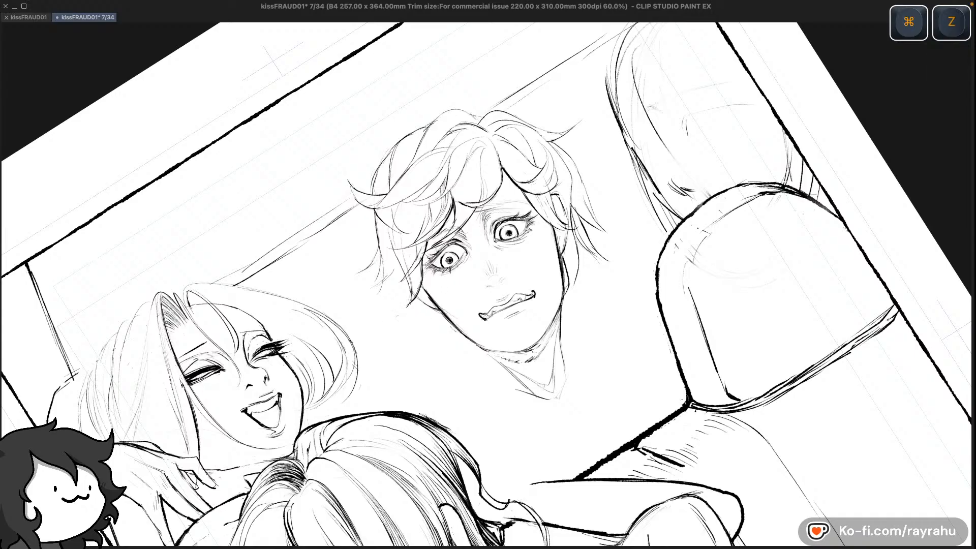
{"action": "key", "text": "c"}
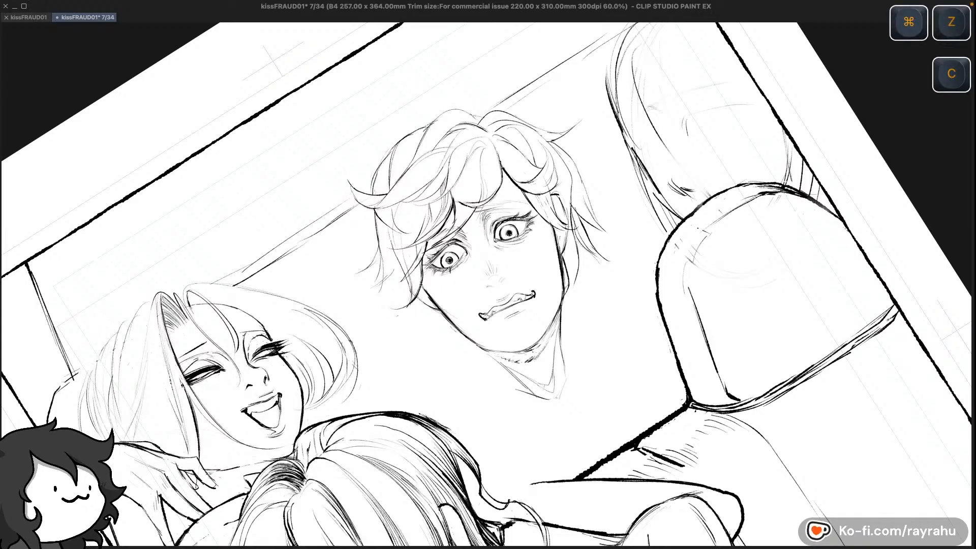
{"action": "key", "text": "super+z"}
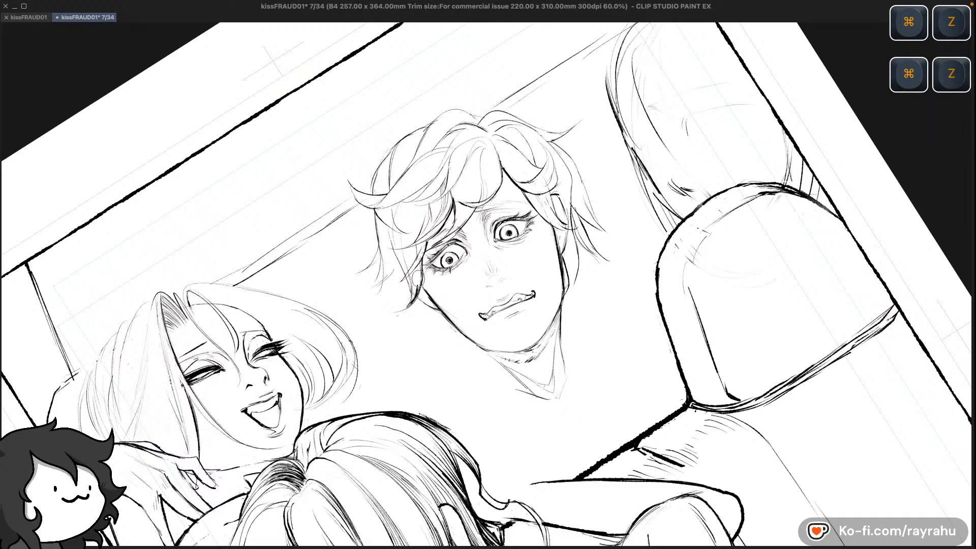
{"action": "key", "text": "super+z"}
{"action": "key", "text": "c"}
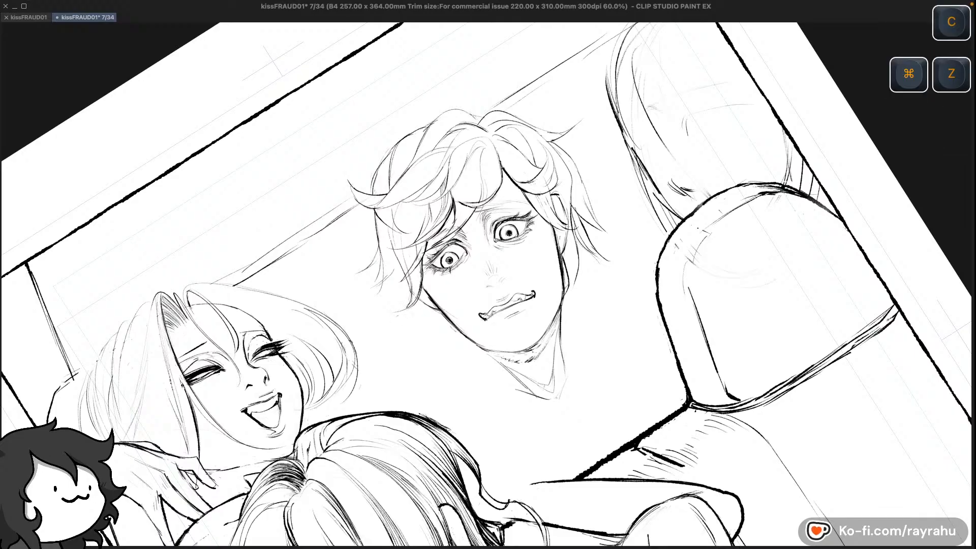
{"action": "key", "text": "super+z"}
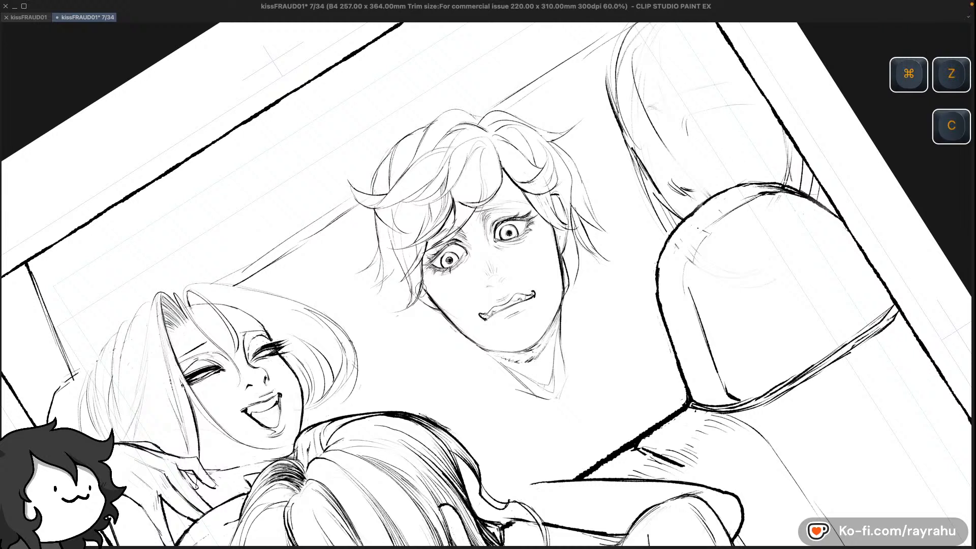
{"action": "key", "text": "super+z"}
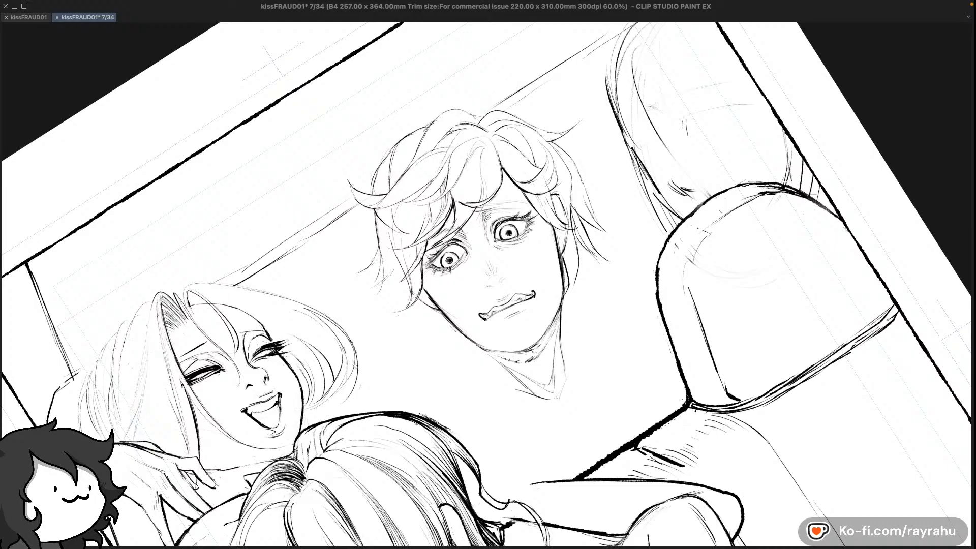
{"action": "key", "text": "c"}
{"action": "key", "text": "super+z"}
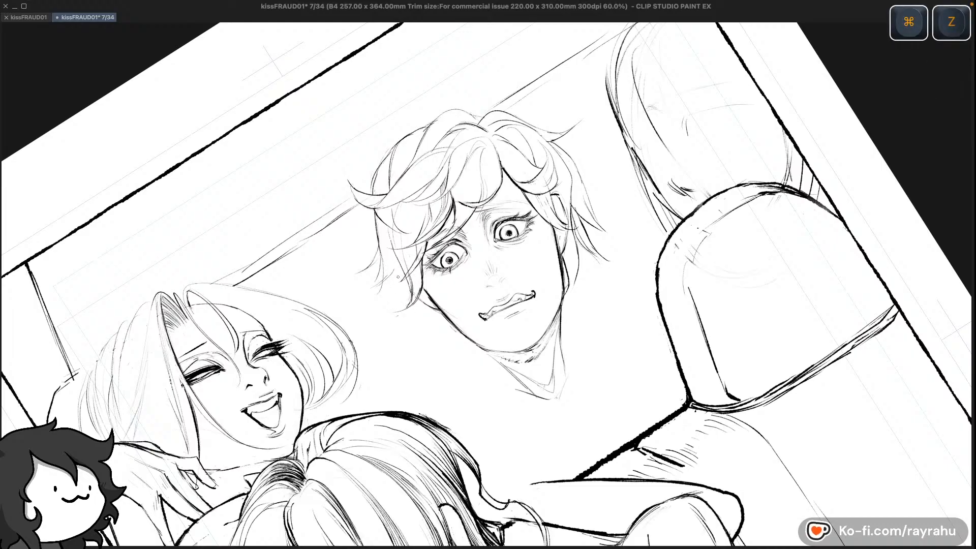
Straighten the canvas to upright and touch up the loose strands behind the central character's jaw
{"action": "left_click_drag", "start_coordinate": [559, 244], "coordinate": [548, 228]}
{"action": "double_click", "coordinate": [529, 208], "text": "shift"}
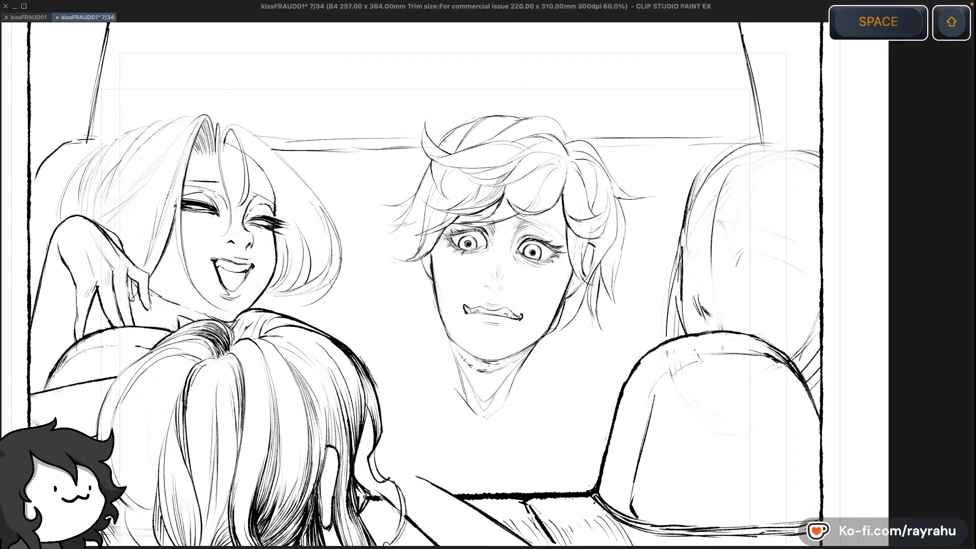
{"action": "key", "text": "super+z"}
{"action": "key", "text": "c"}
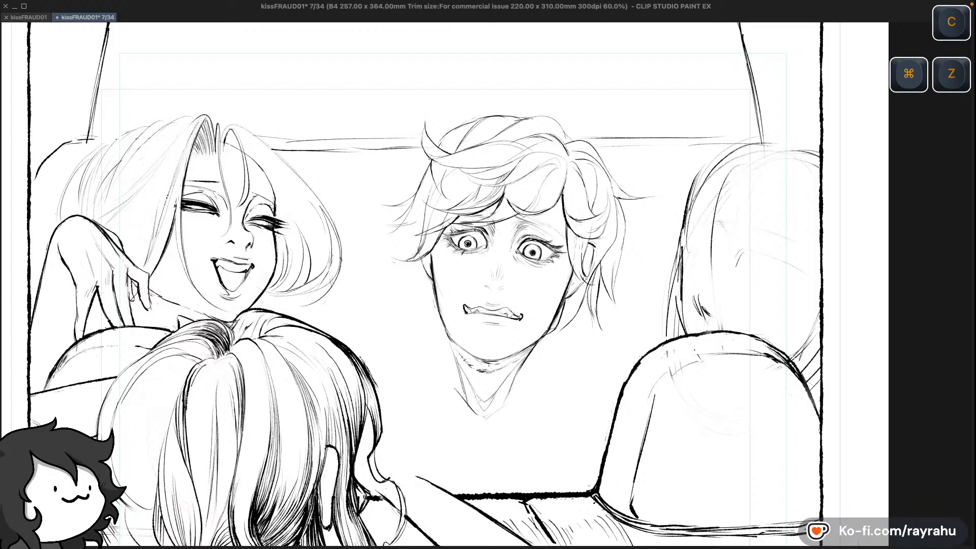
{"action": "key", "text": "super+z"}
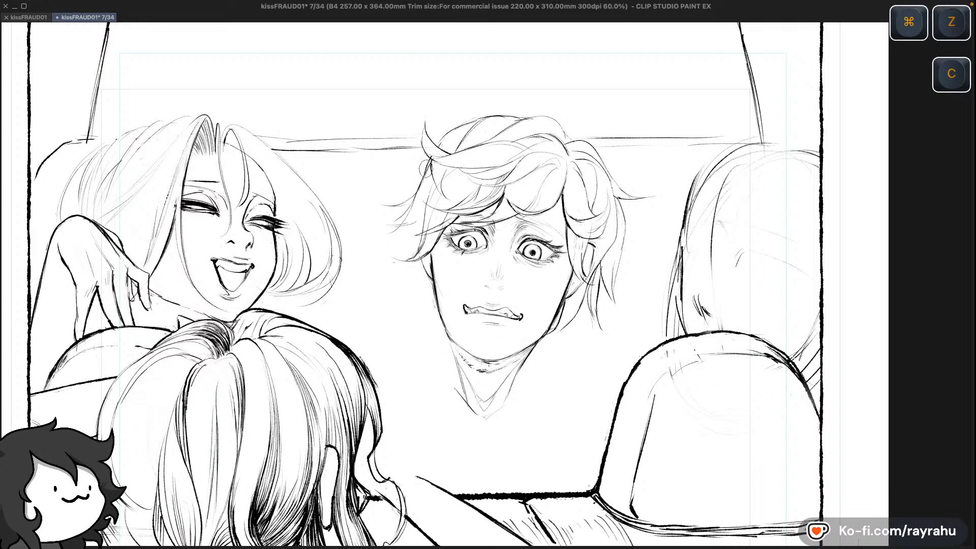
Refine the outer hair contour from the central character's crown to the side lock, undoing rejected strokes
{"action": "key", "text": "super+z"}
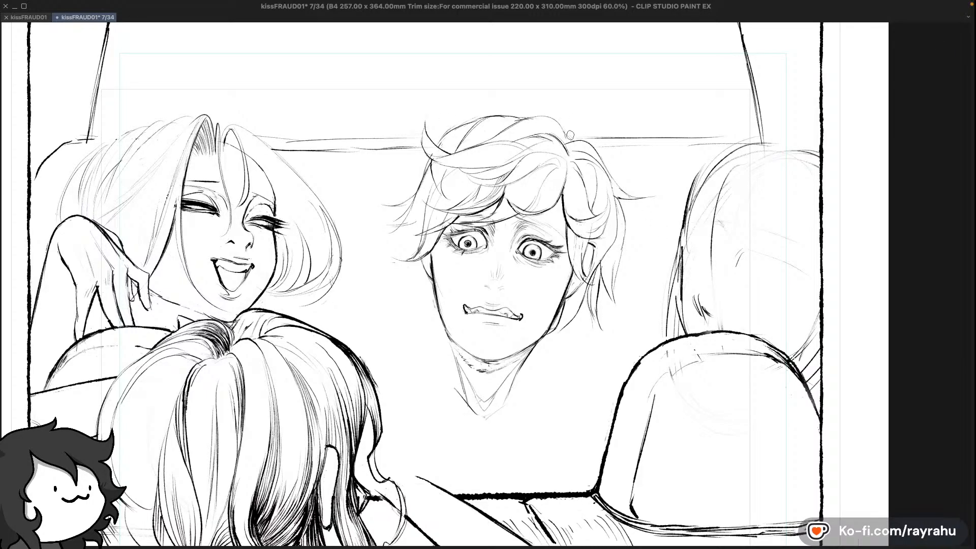
{"action": "key", "text": "super+z"}
{"action": "left_click_drag", "start_coordinate": [608, 161], "coordinate": [612, 176]}
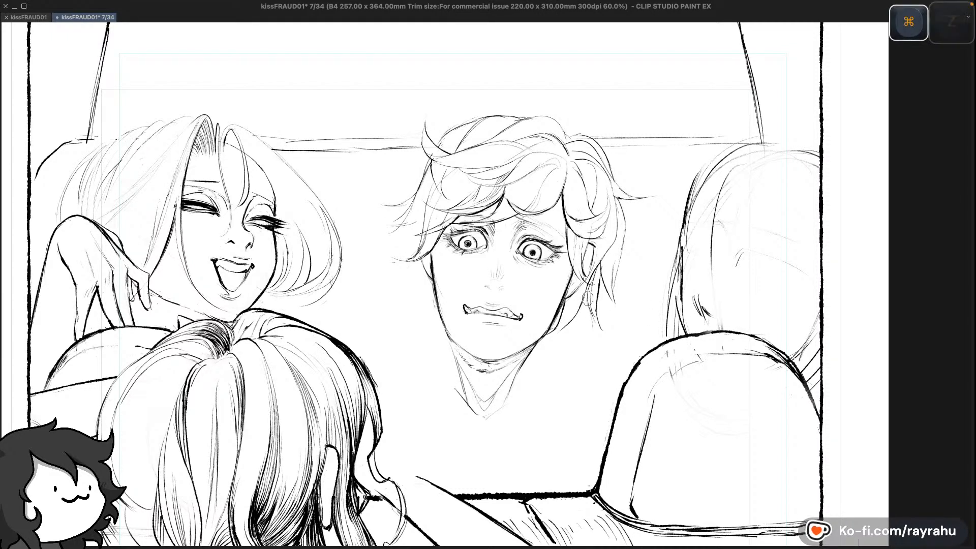
{"action": "key", "text": "super+z"}
{"action": "key", "text": "super+z"}
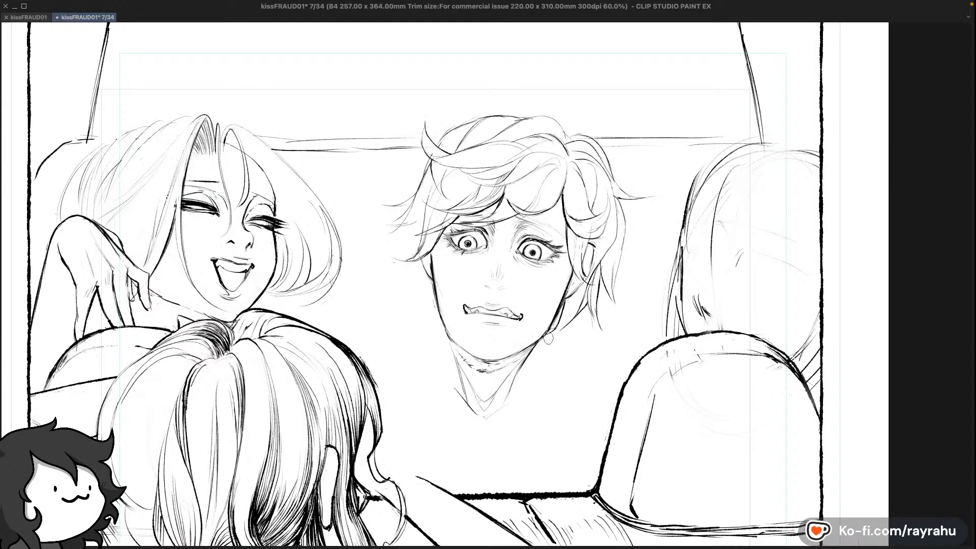
Clean up the central character's jawline beside the neck and thin the contour of the opposite cheek
{"action": "key", "text": "super+z"}
{"action": "key", "text": "super+z"}
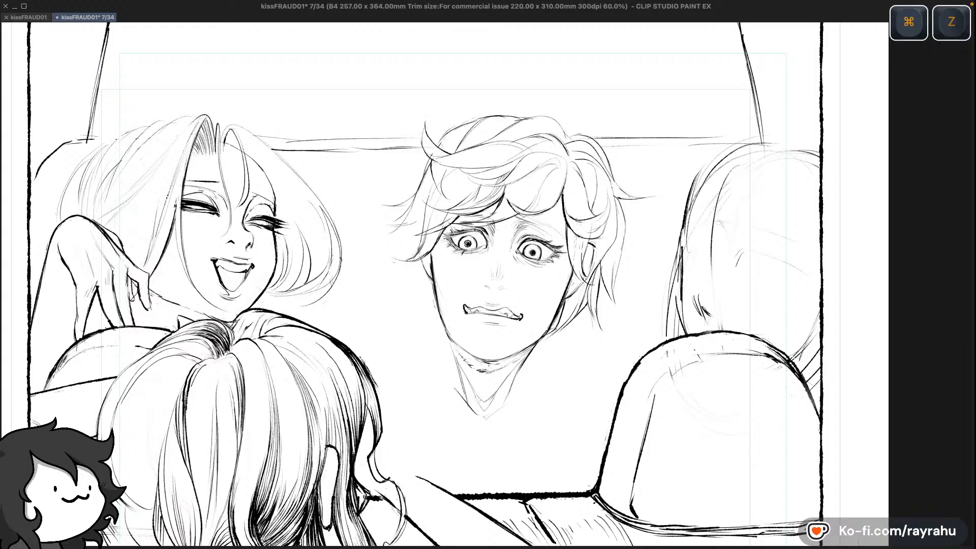
{"action": "key", "text": "c"}
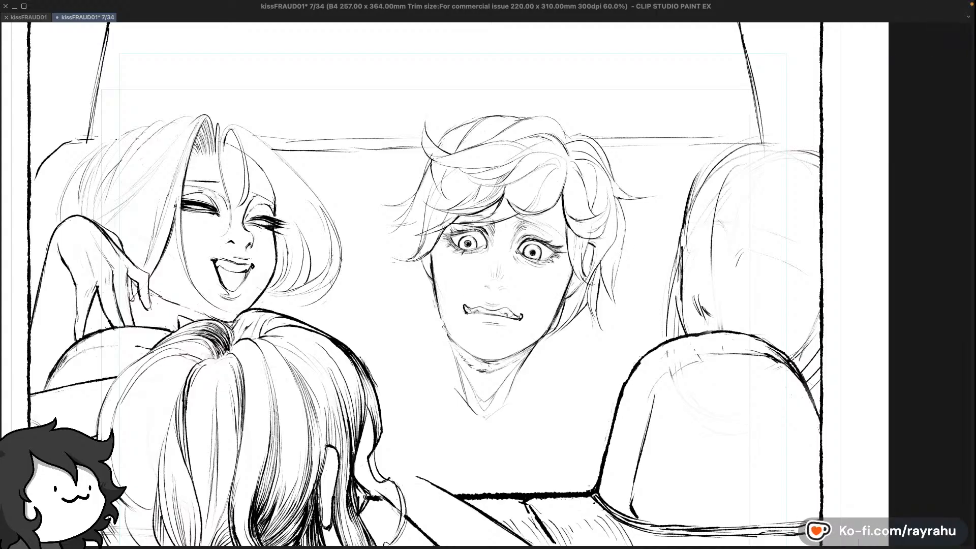
{"action": "key", "text": "c"}
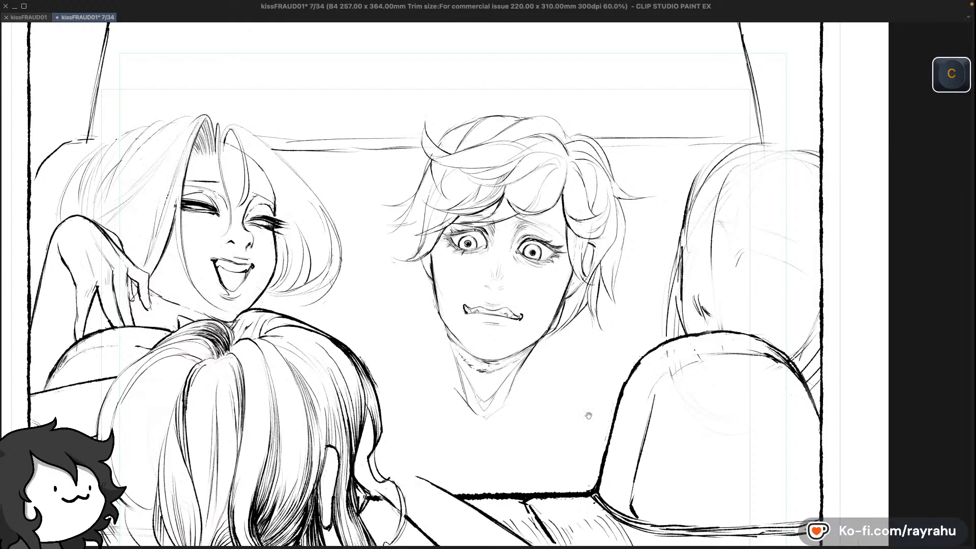
Redraw the central character's cheek and jaw contour on the side facing the laughing woman, undoing rejected strokes
{"action": "key", "text": "space"}
{"action": "left_click_drag", "start_coordinate": [589, 394], "coordinate": [625, 311]}
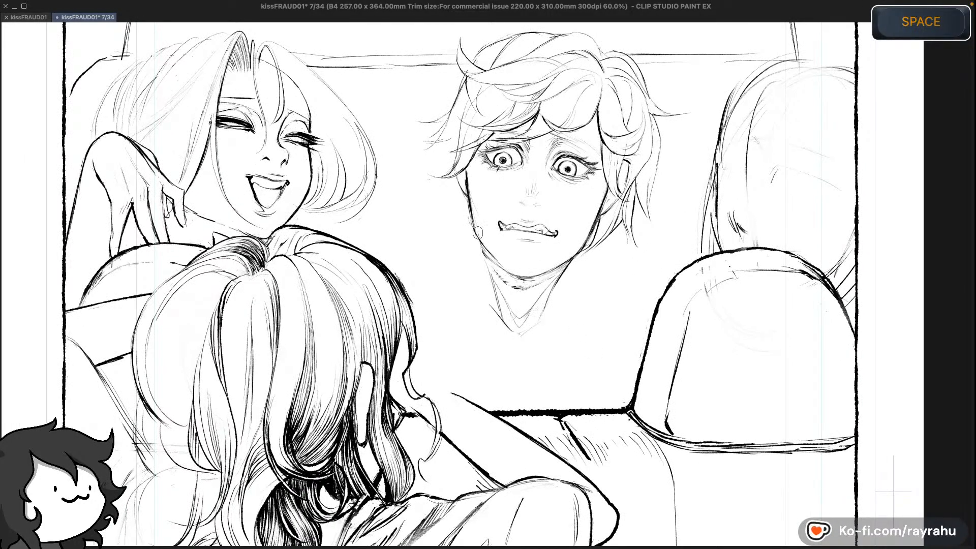
{"action": "key", "text": "super+z"}
{"action": "key", "text": "super+z"}
{"action": "key", "text": "super+z"}
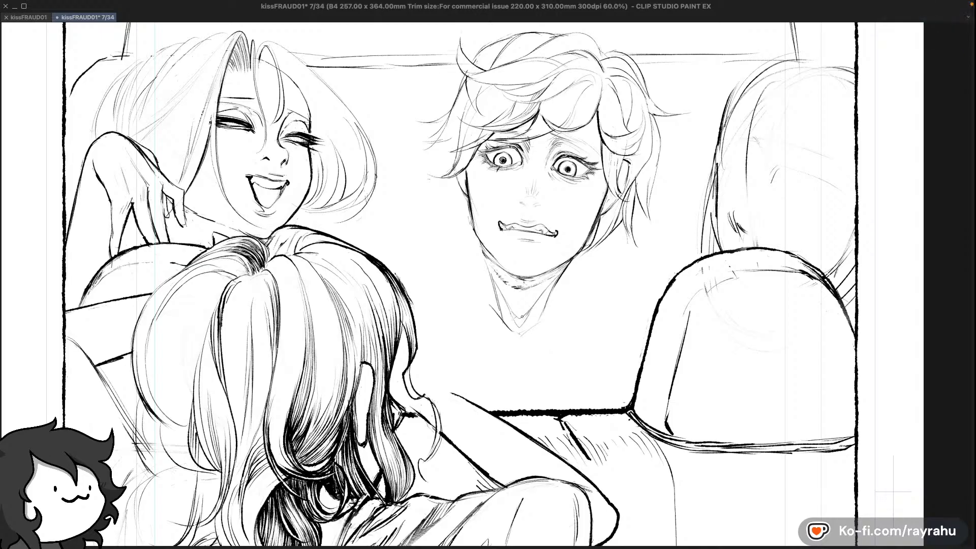
{"action": "key", "text": "super+z"}
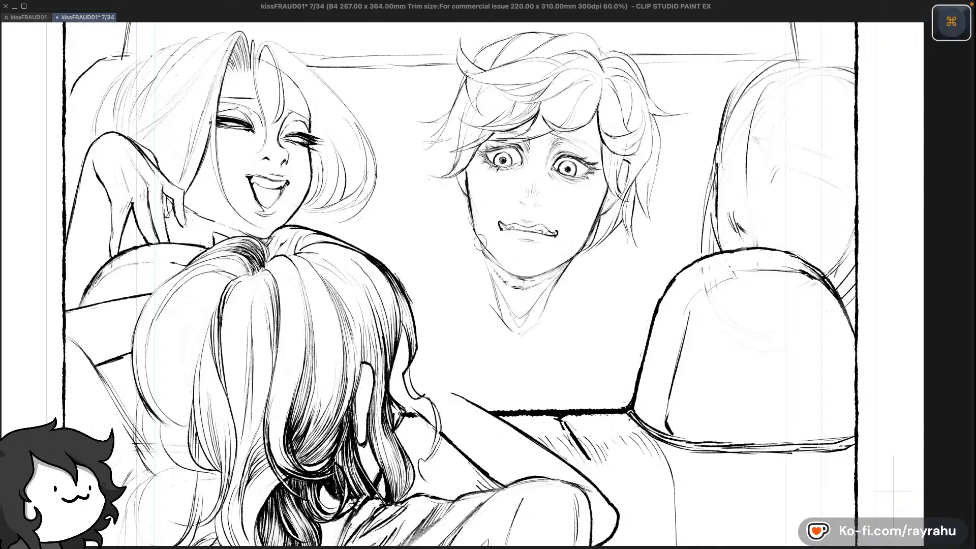
{"action": "key", "text": "super+z"}
{"action": "key", "text": "super+z"}
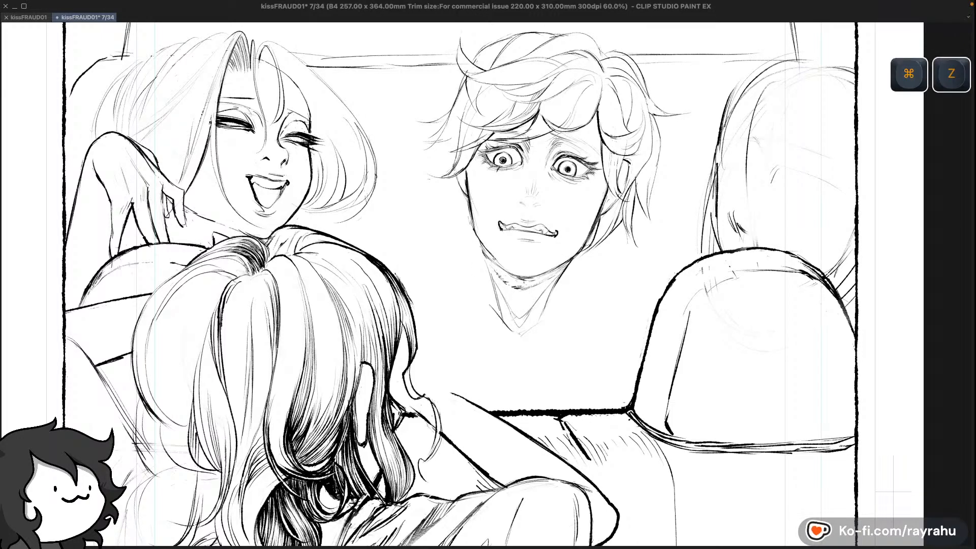
{"action": "key", "text": "super+z"}
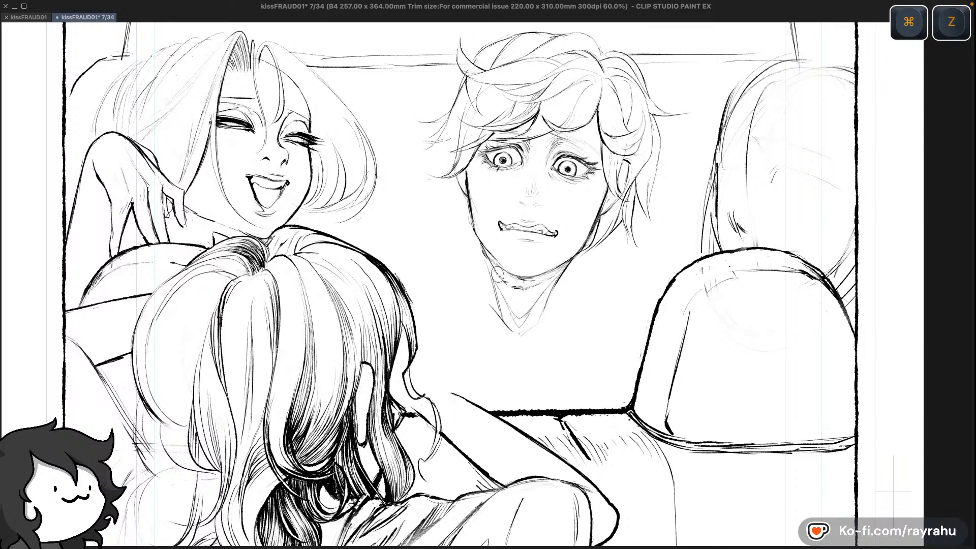
Clean up the central character's lower jaw and rework the neck lines under the chin, undoing rejected strokes
{"action": "key", "text": "c"}
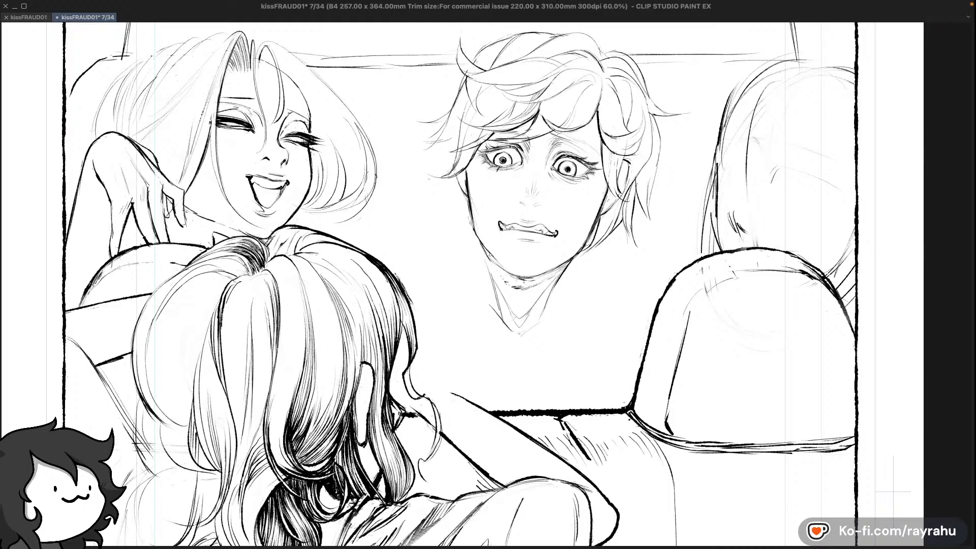
{"action": "key", "text": "c"}
{"action": "key", "text": "super+z"}
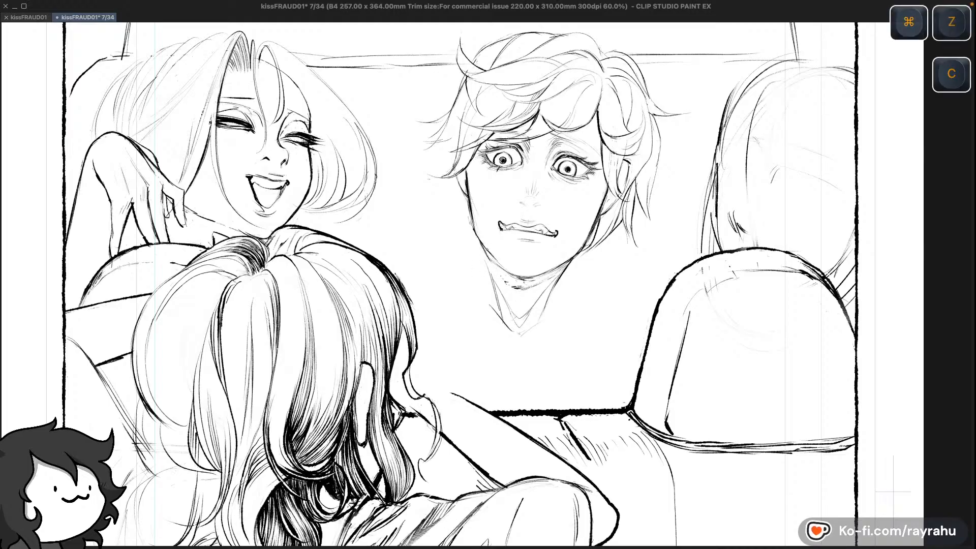
{"action": "key", "text": "c"}
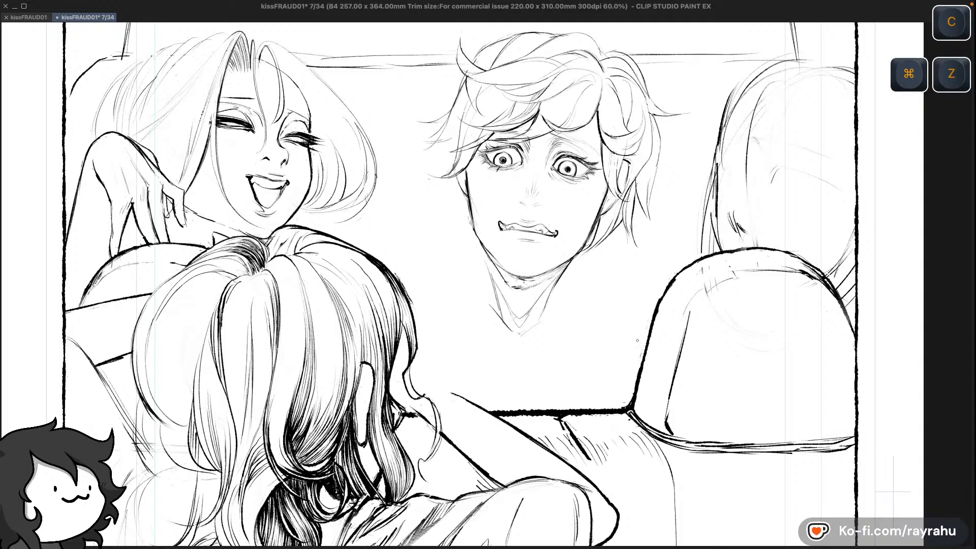
{"action": "key", "text": "super+z"}
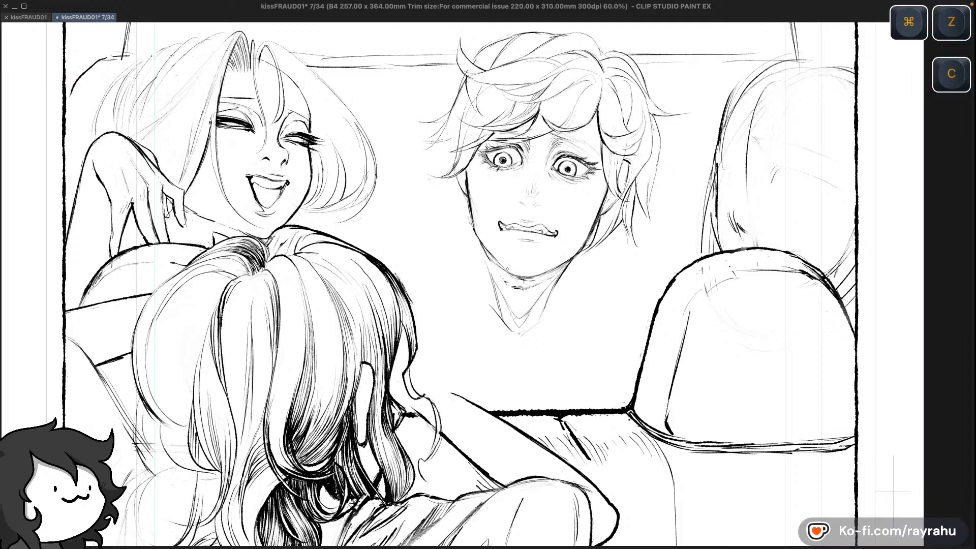
{"action": "key", "text": "super+z"}
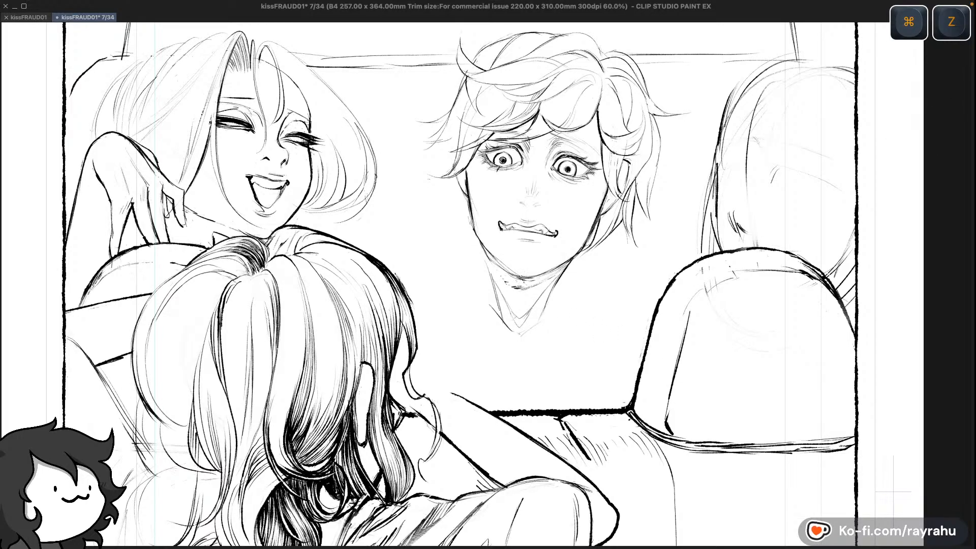
{"action": "key", "text": "super+z"}
{"action": "key", "text": "super+z"}
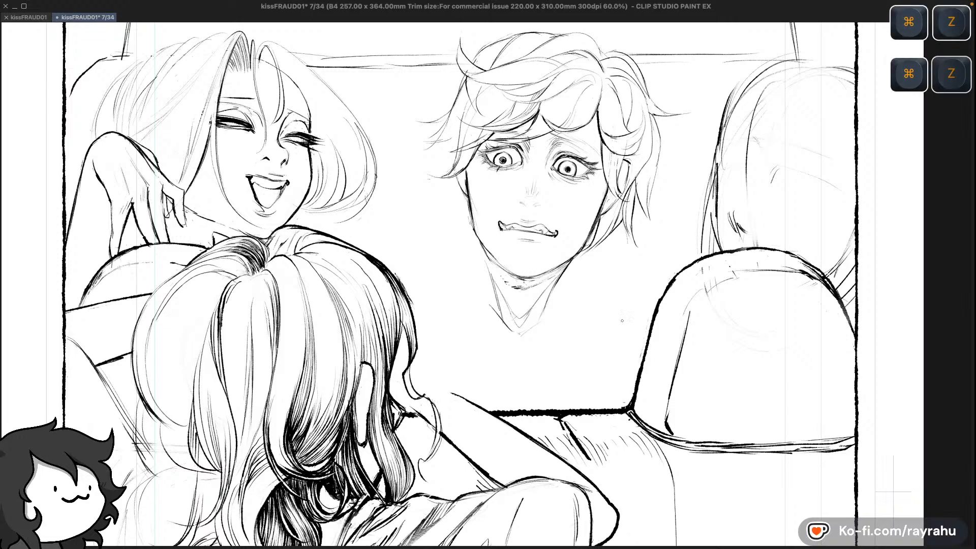
Draw the central character's ear showing between the side hair strands in mirrored view, and touch up the nearby hair lines
{"action": "key", "text": "shift+minus"}
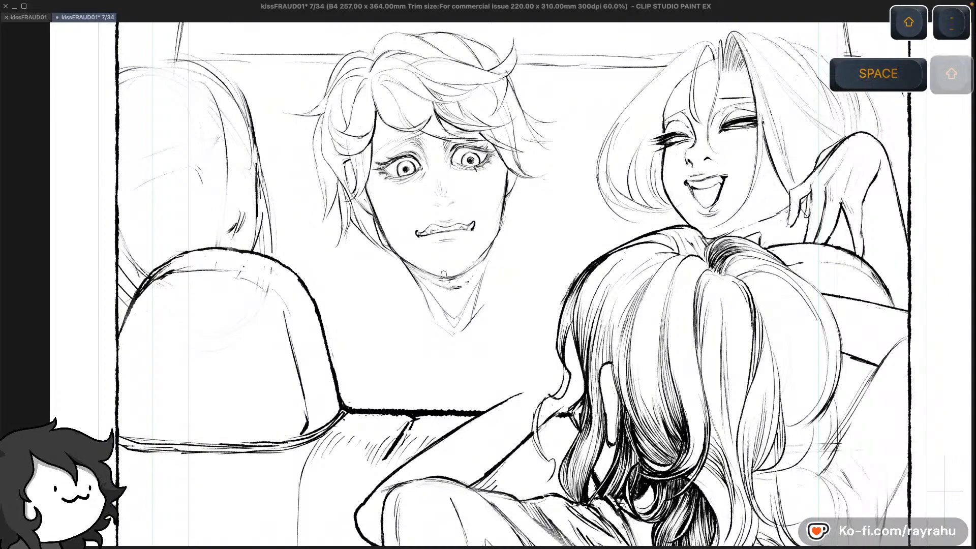
{"action": "key", "text": "super+z"}
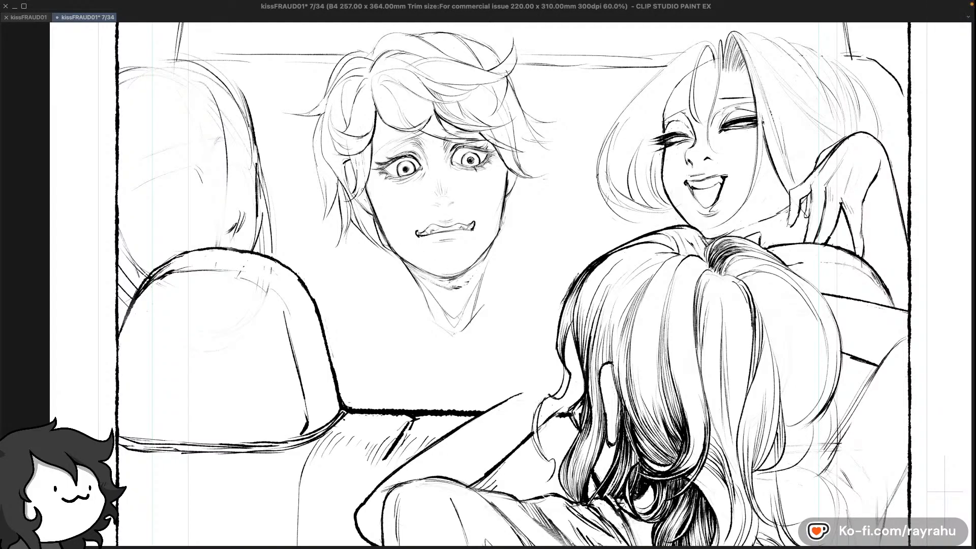
{"action": "left_click_drag", "start_coordinate": [362, 195], "coordinate": [368, 209]}
{"action": "left_click_drag", "start_coordinate": [347, 164], "coordinate": [349, 183]}
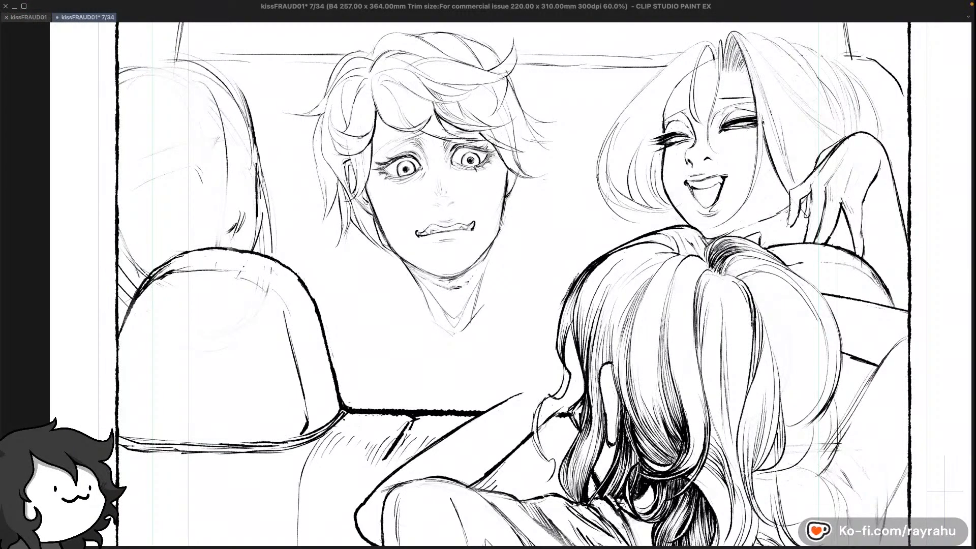
{"action": "key", "text": "c"}
{"action": "key", "text": "c"}
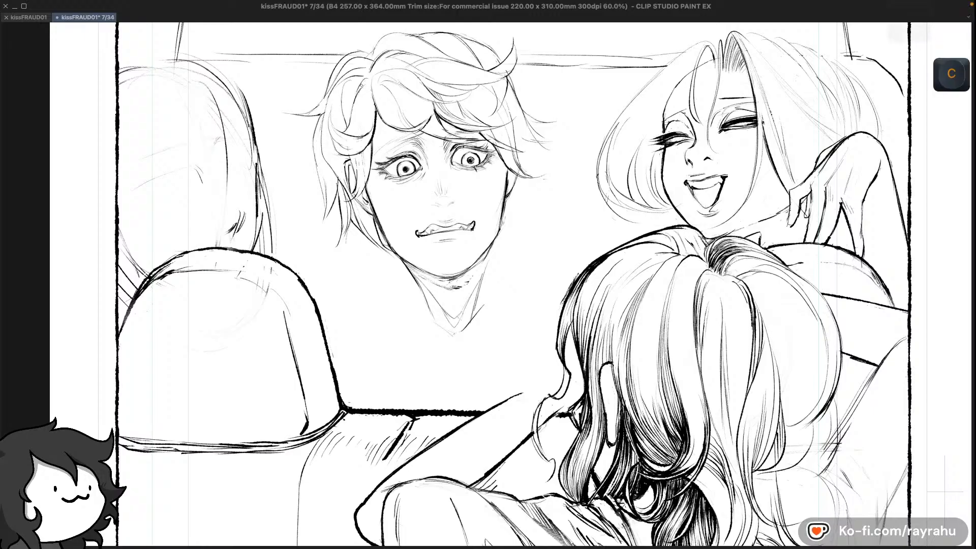
{"action": "key", "text": "super+z"}
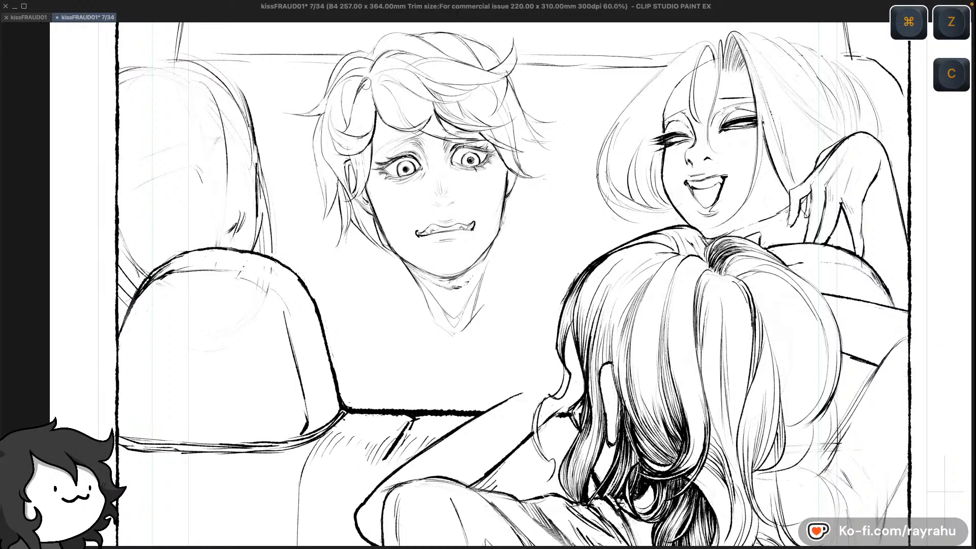
{"action": "key", "text": "shift+h"}
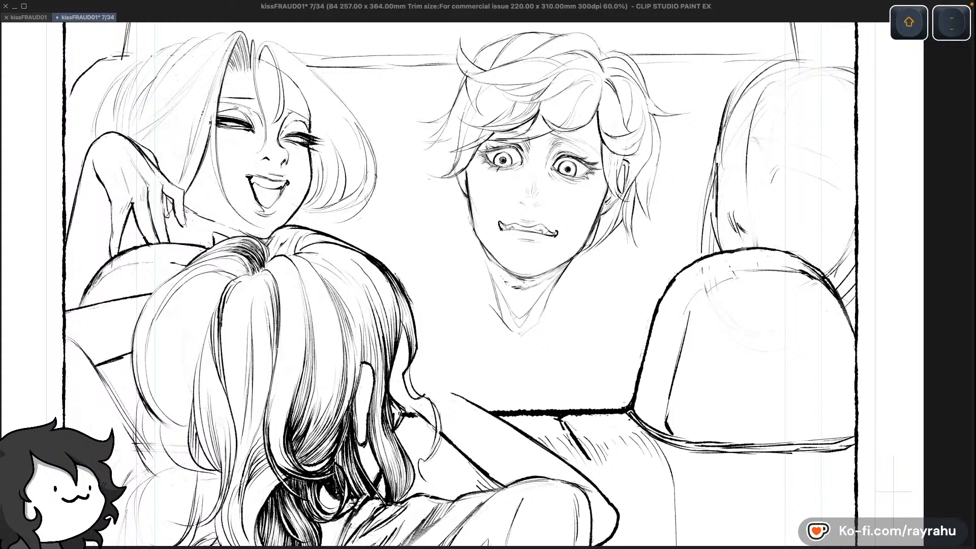
Undo the latest rejected strokes on the central character's hair and ear area
{"action": "key", "text": "super+z"}
{"action": "key", "text": "super+z"}
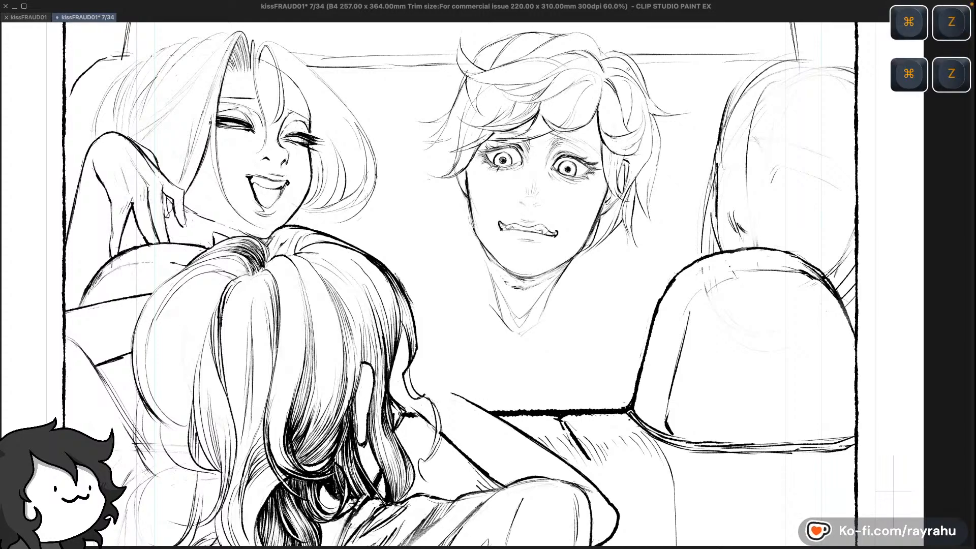
{"action": "key", "text": "super+z"}
{"action": "key", "text": "super+z"}
{"action": "key", "text": "equal"}
{"action": "left_click_drag", "start_coordinate": [672, 105], "coordinate": [654, 248]}
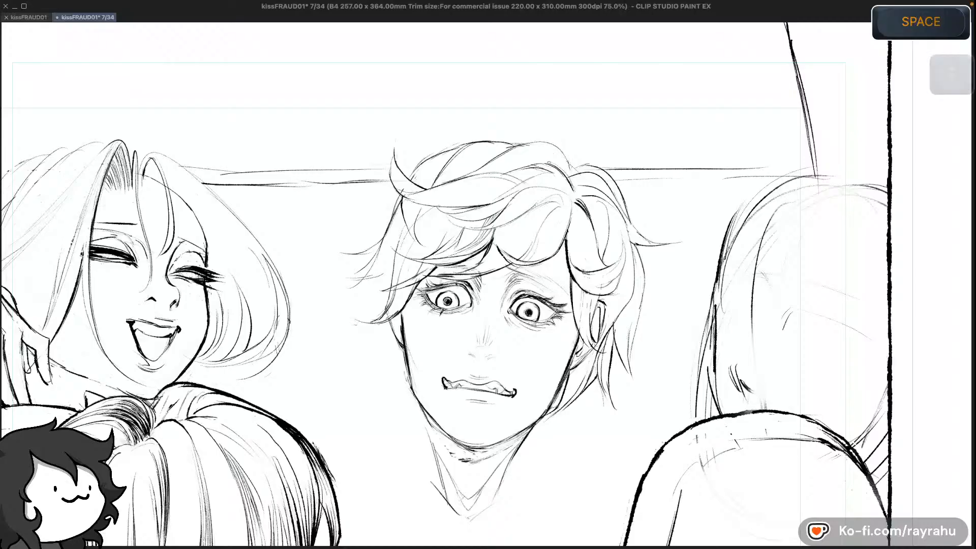
Touch up the central character's fringe and side hair locks in mirrored view, undoing rejected strokes
{"action": "key", "text": "shift+minus"}
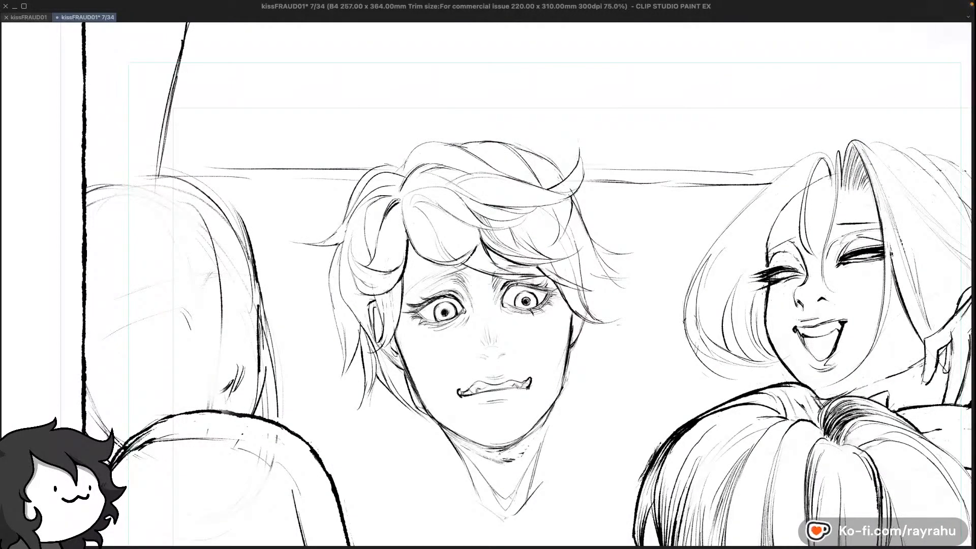
{"action": "key", "text": "c"}
{"action": "key", "text": "super+z"}
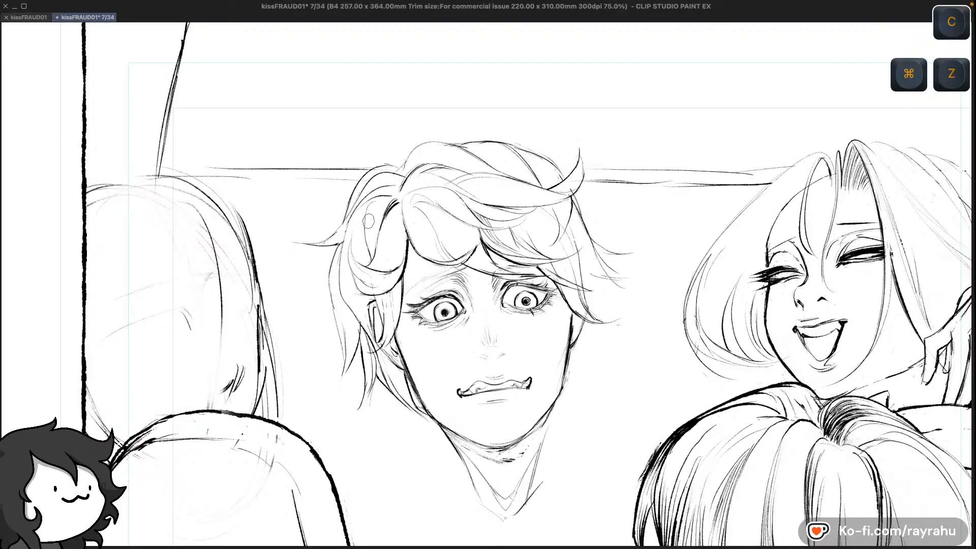
{"action": "key", "text": "c"}
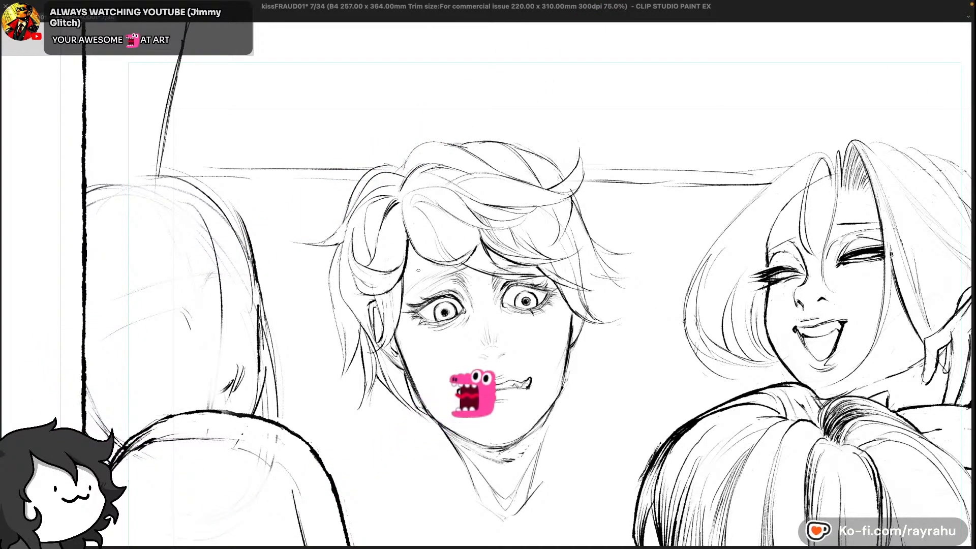
{"action": "key", "text": "super+z"}
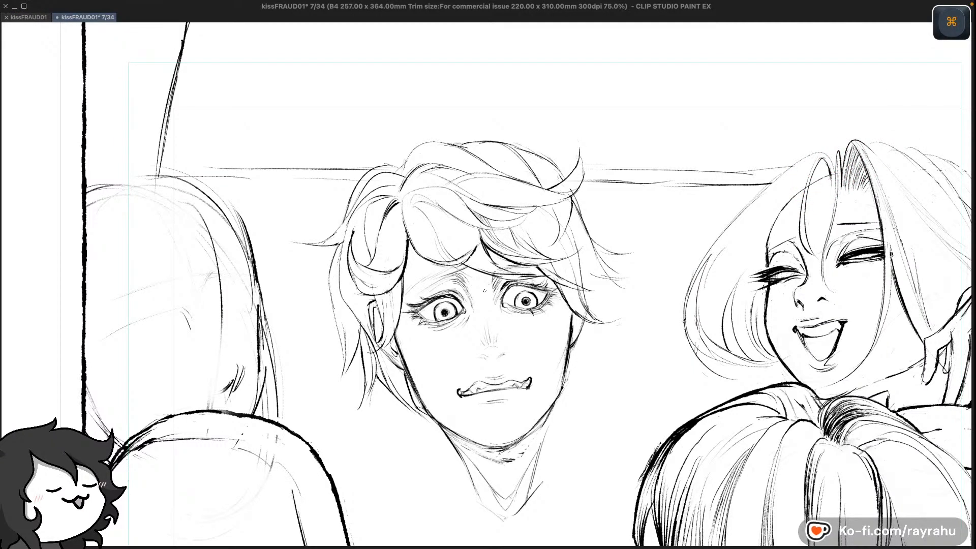
{"action": "key", "text": "c"}
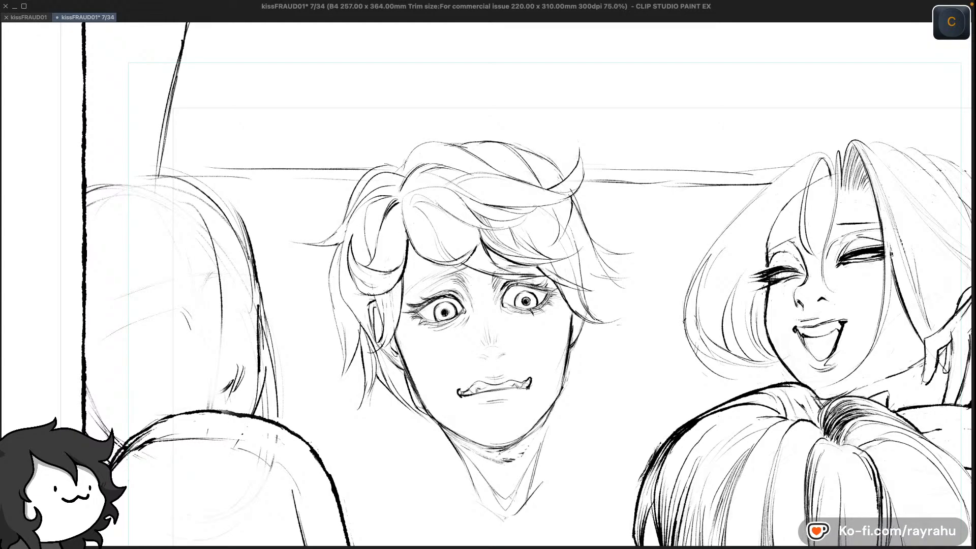
{"action": "key", "text": "super+z"}
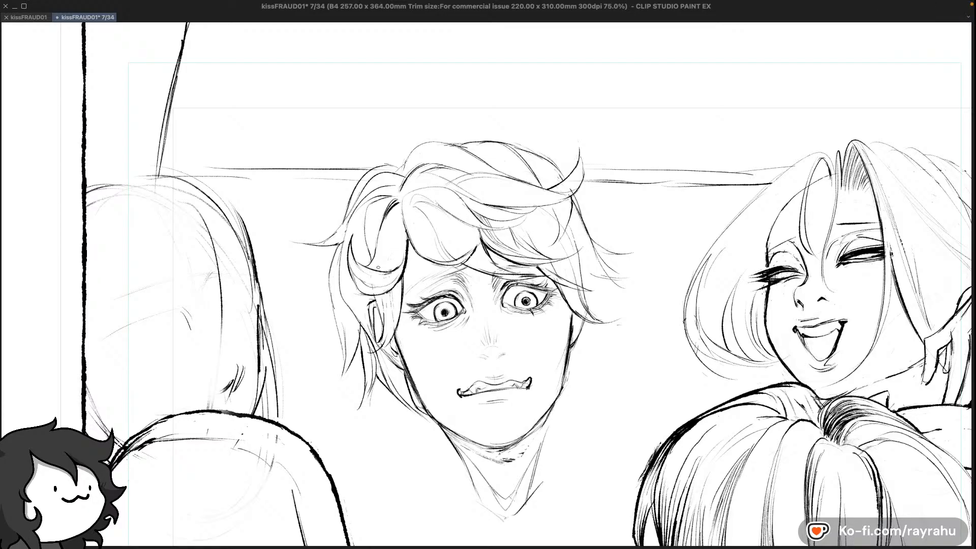
{"action": "key", "text": "super+z"}
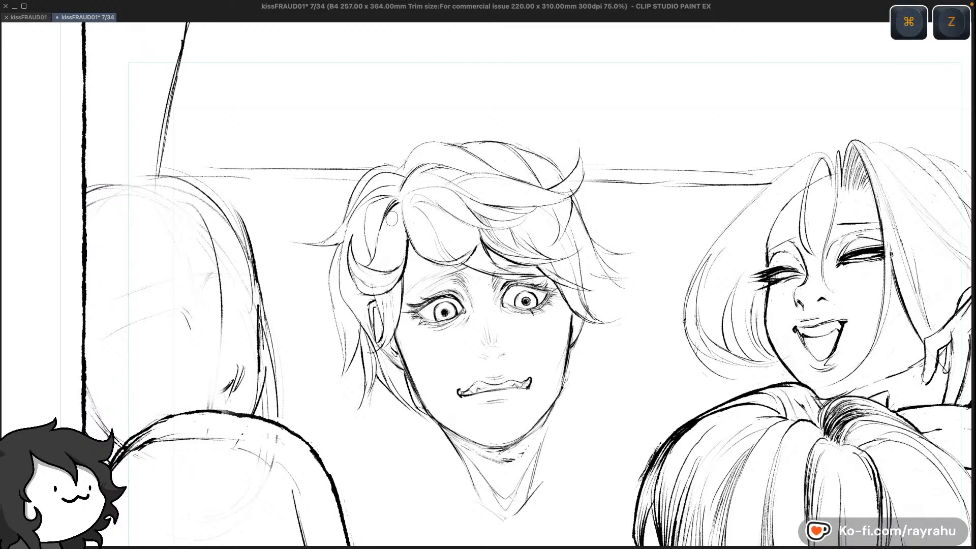
Darken the strands at the central character's hair parting, undoing rejected strokes, and restore the unmirrored view
{"action": "key", "text": "super"}
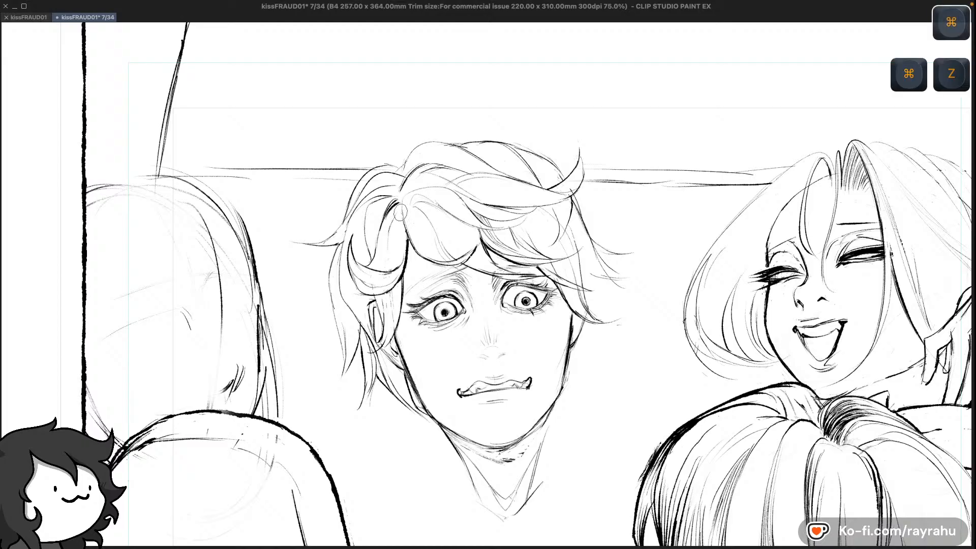
{"action": "key", "text": "space"}
{"action": "left_click_drag", "start_coordinate": [468, 237], "coordinate": [442, 176]}
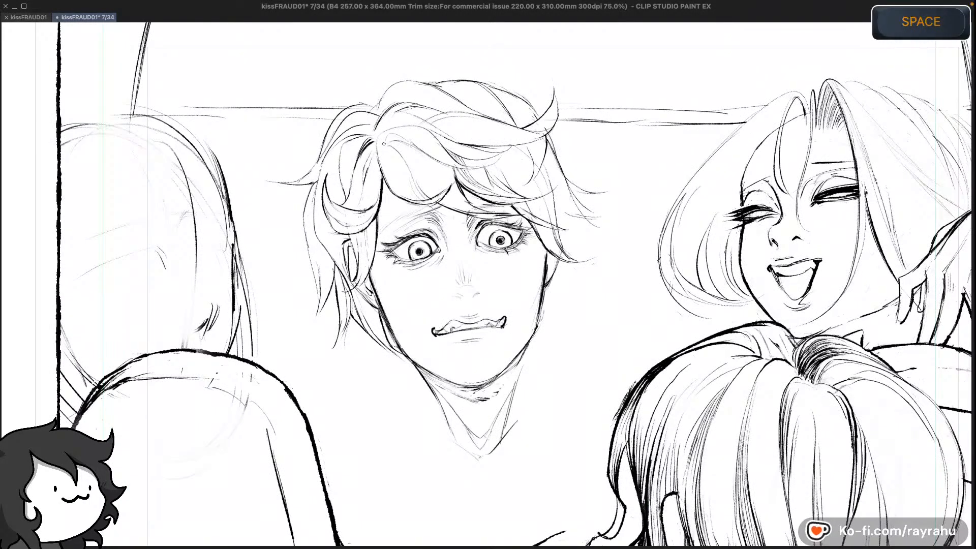
{"action": "key", "text": "super+z"}
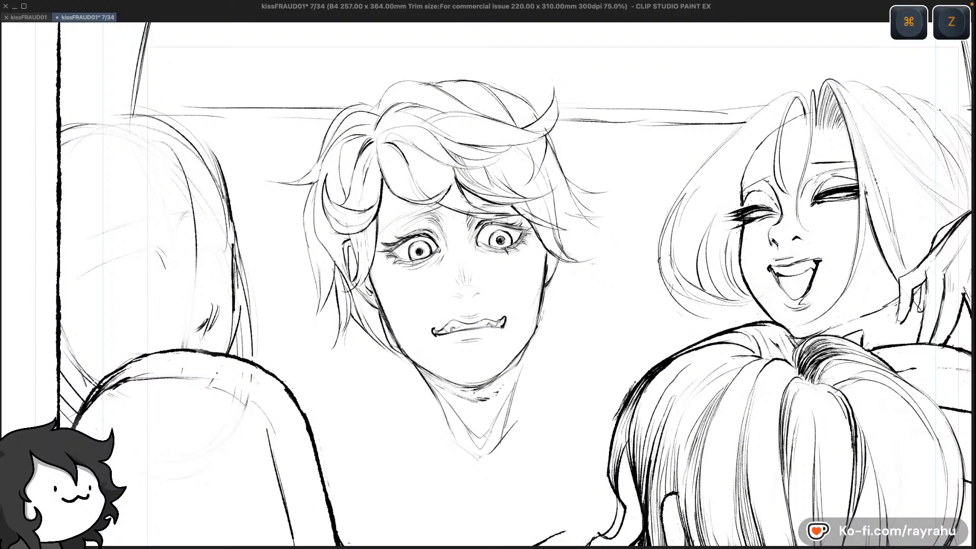
{"action": "key", "text": "shift+minus"}
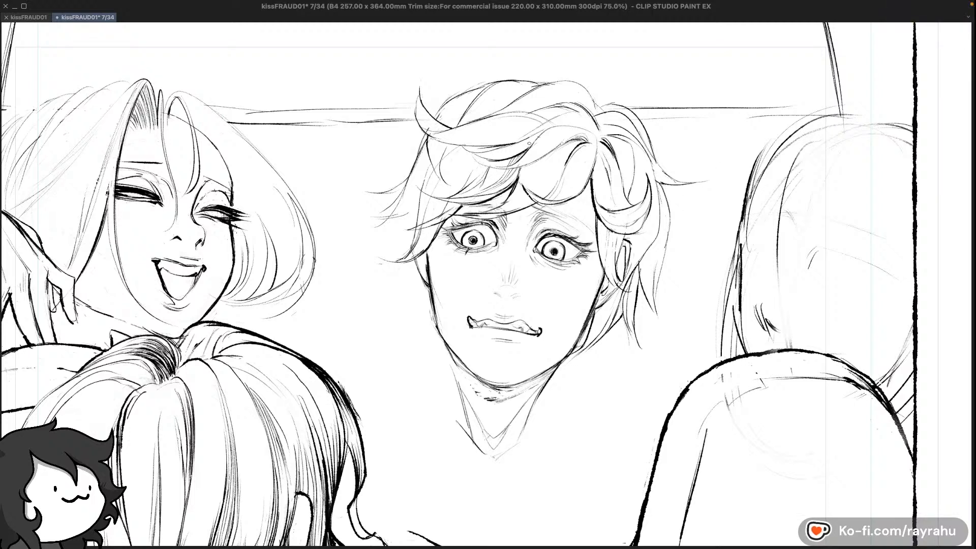
Add fine strands to the central character's hair tips facing the laughing woman and save the page
{"action": "key", "text": "super+z"}
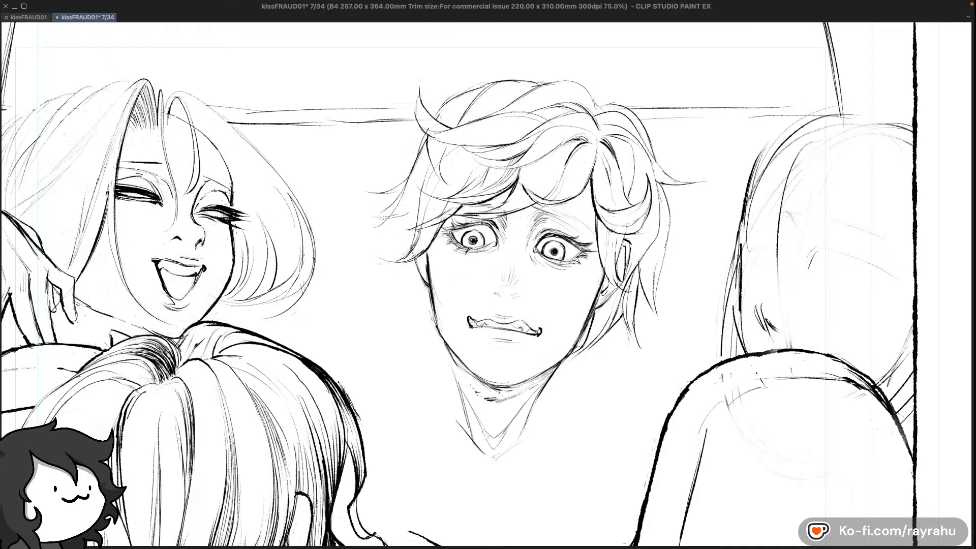
{"action": "key", "text": "c"}
{"action": "key", "text": "super+z"}
{"action": "key", "text": "super+s"}
Rework the hair strands beside the central character's temple facing the laughing woman, undoing rejected strokes
{"action": "key", "text": "z"}
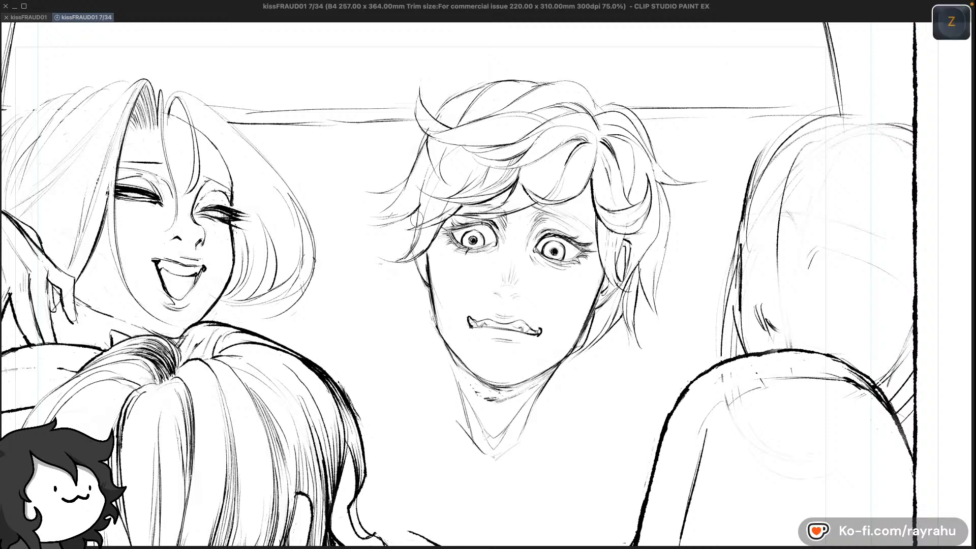
{"action": "left_click_drag", "start_coordinate": [420, 205], "coordinate": [411, 238]}
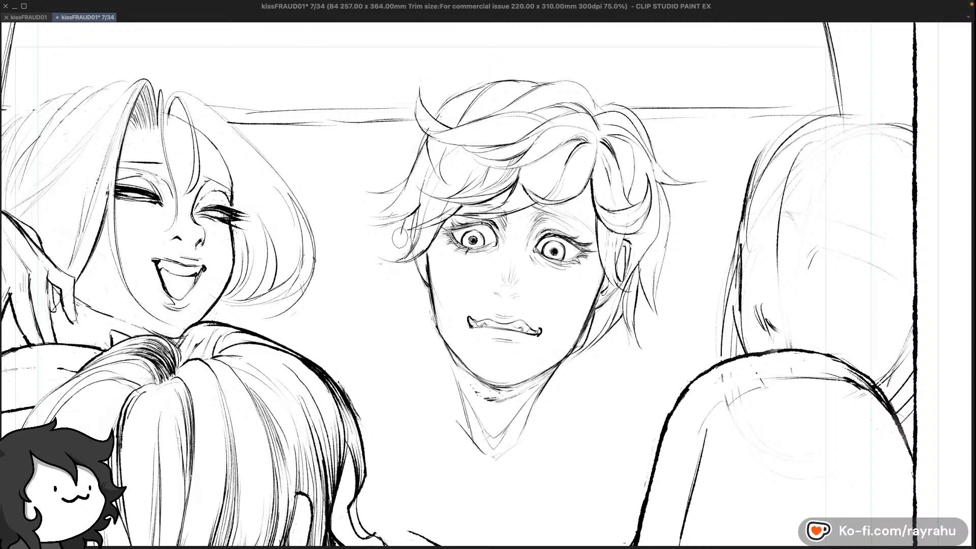
{"action": "key", "text": "super+z"}
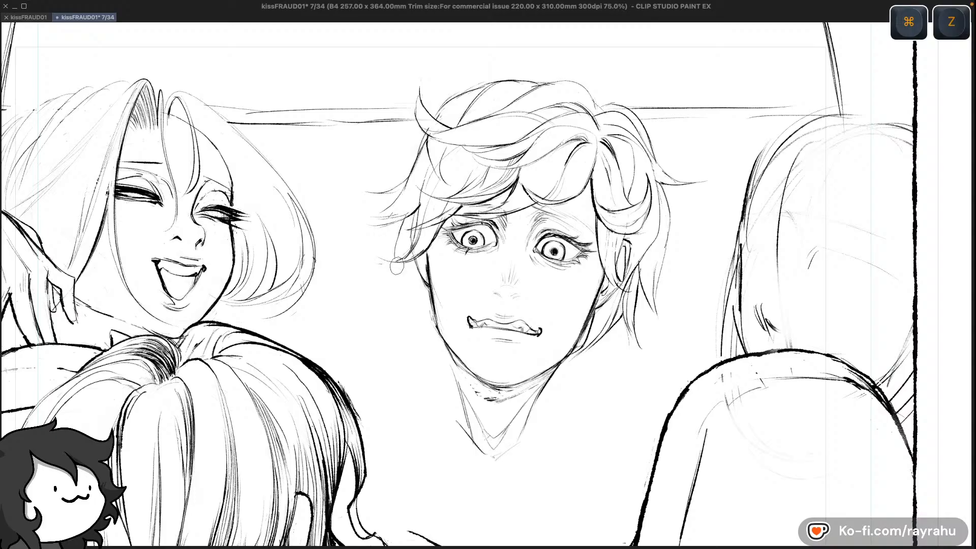
{"action": "key", "text": "super+z"}
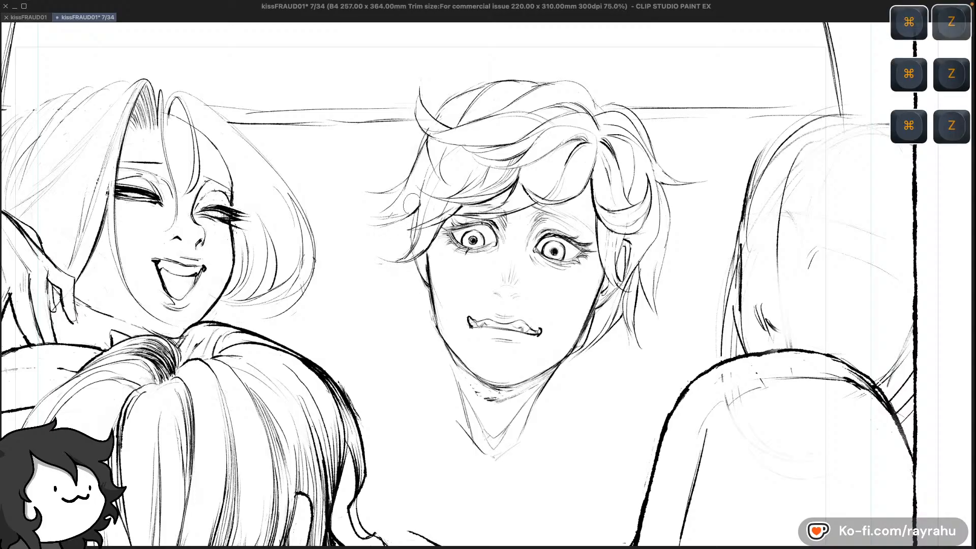
{"action": "left_click_drag", "start_coordinate": [410, 223], "coordinate": [398, 262]}
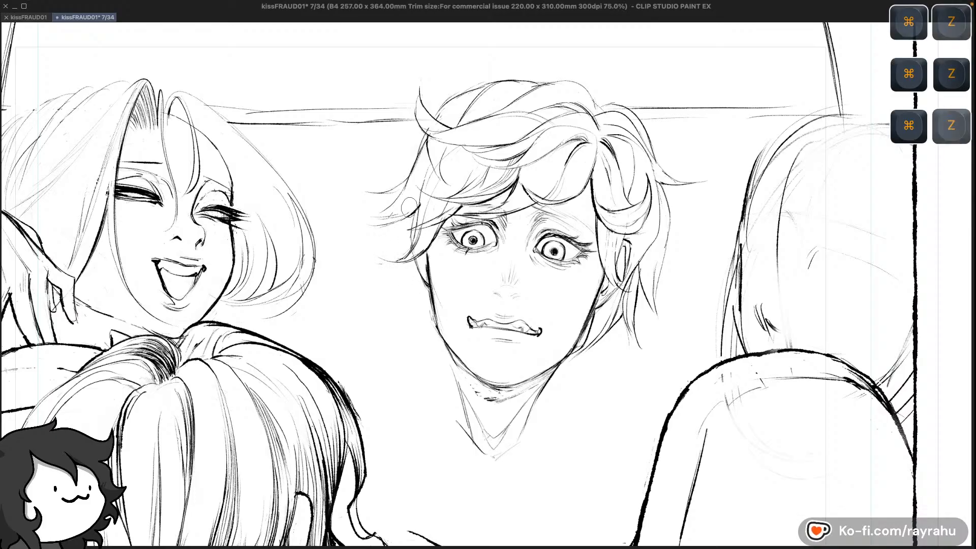
{"action": "key", "text": "super+z"}
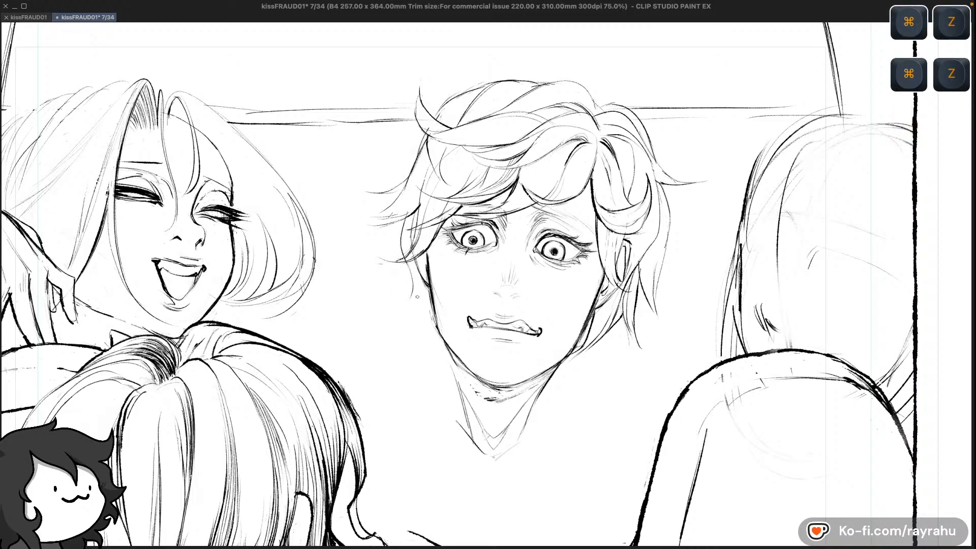
Draw a hair lock curving behind the central character's cheek on the laughing woman's side in mirrored view, undoing rejected strokes
{"action": "key", "text": "shift+h"}
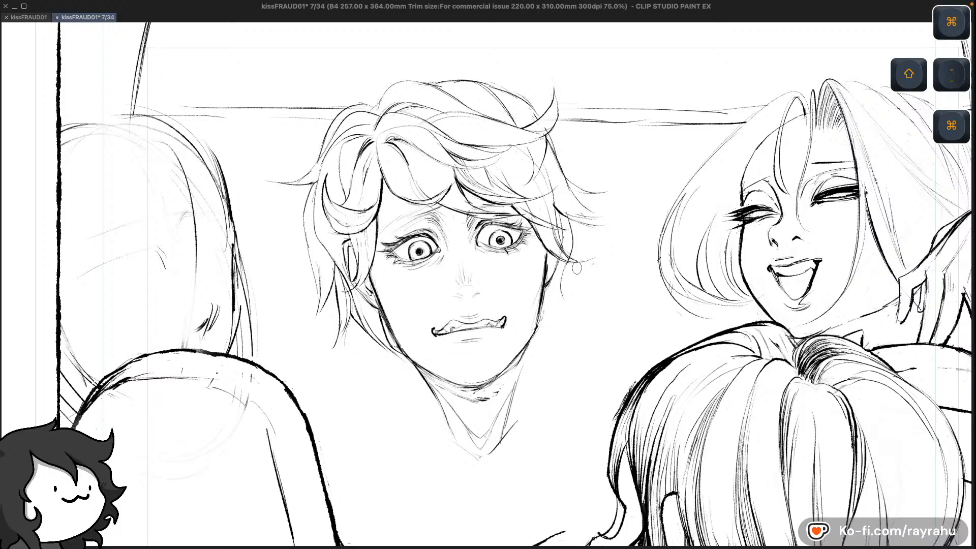
{"action": "key", "text": "super+z"}
{"action": "key", "text": "super+z"}
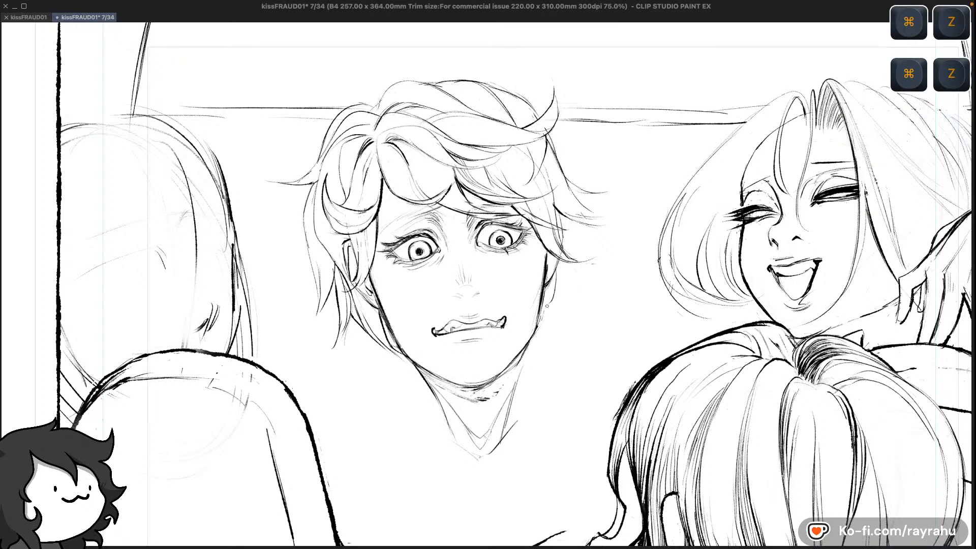
{"action": "key", "text": "super+z"}
{"action": "mouse_move", "coordinate": [561, 277]}
{"action": "left_mouse_down"}
{"action": "mouse_move", "coordinate": [547, 304]}
{"action": "mouse_move", "coordinate": [574, 252]}
{"action": "left_mouse_up"}
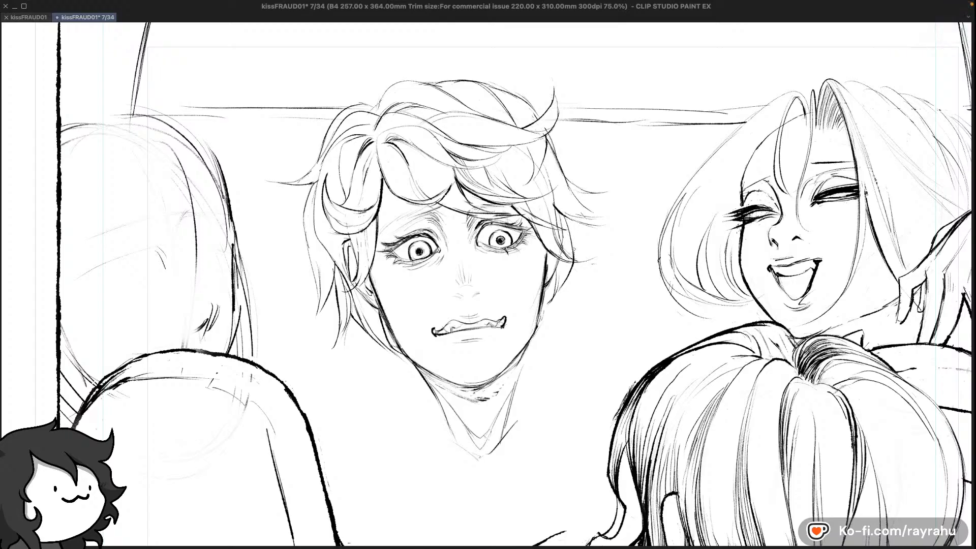
{"action": "key", "text": "super+z"}
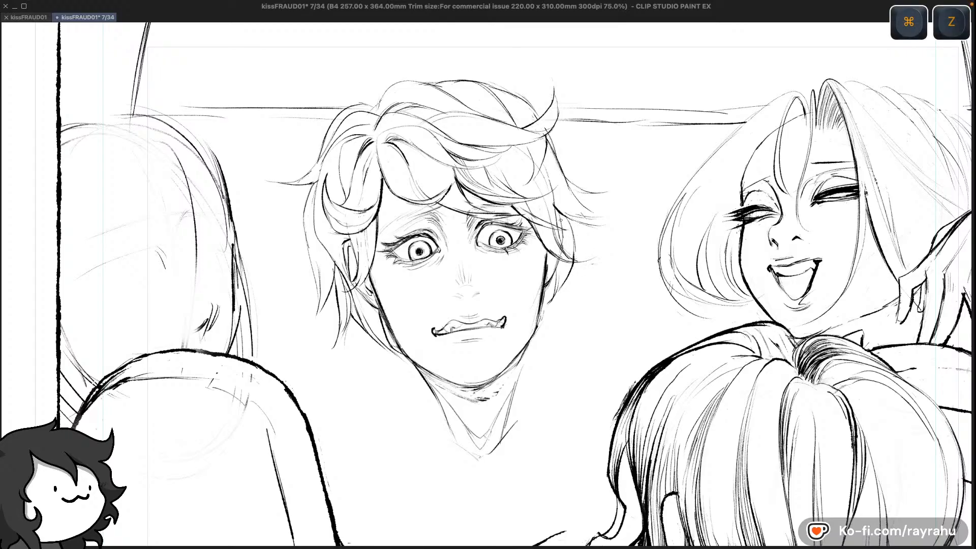
Refine the hair strands above the new lock at the central character's temple, undoing rejected strokes
{"action": "key", "text": "super+z"}
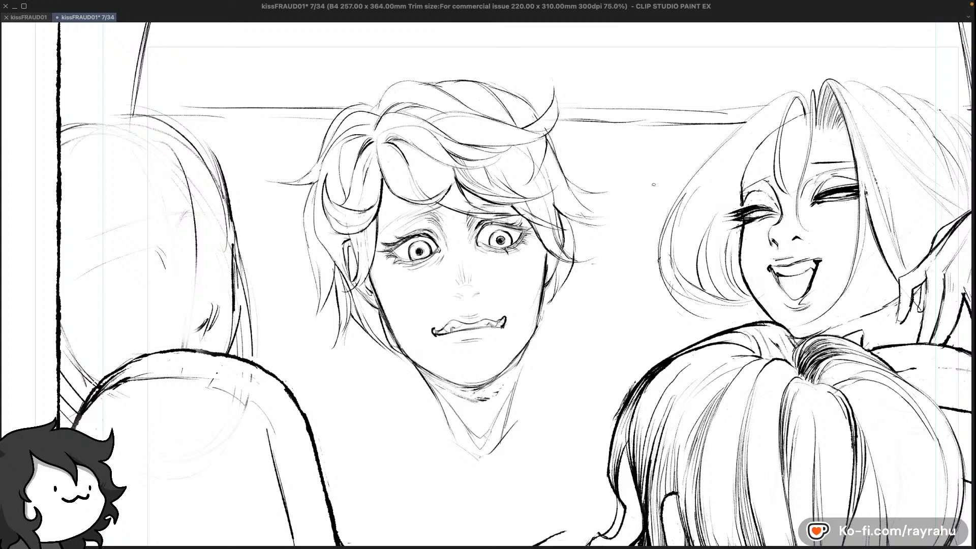
{"action": "key", "text": "super+z"}
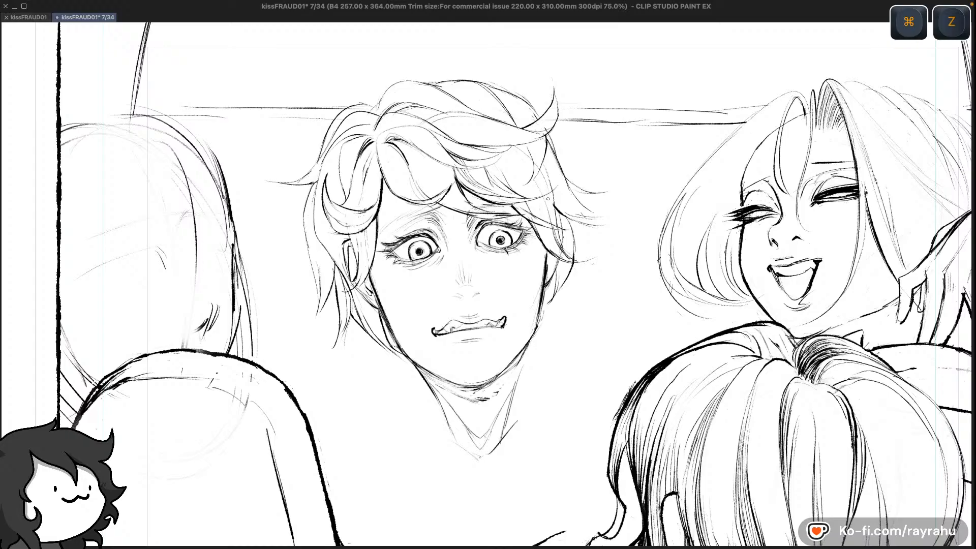
{"action": "key", "text": "super+z"}
{"action": "key", "text": "c"}
{"action": "left_click_drag", "start_coordinate": [552, 213], "coordinate": [563, 236]}
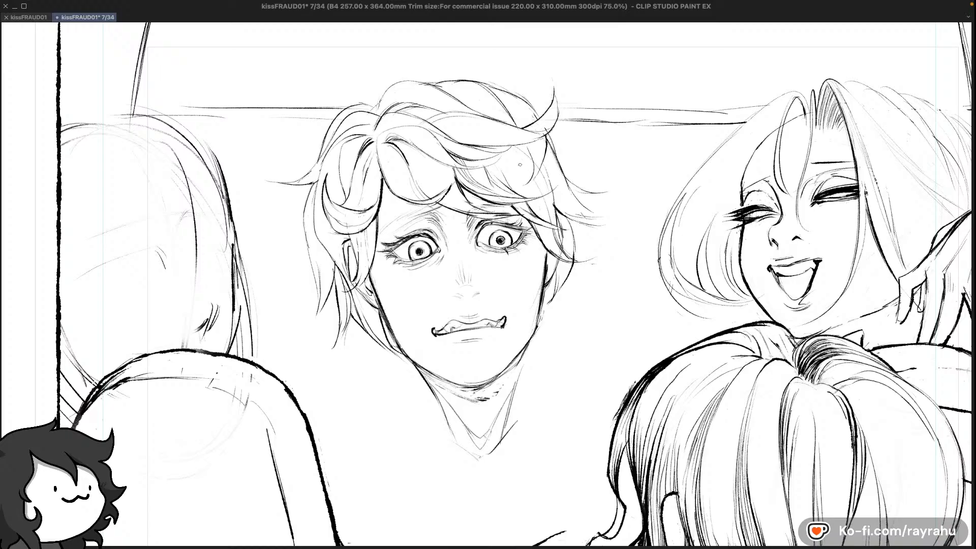
{"action": "key", "text": "super+z"}
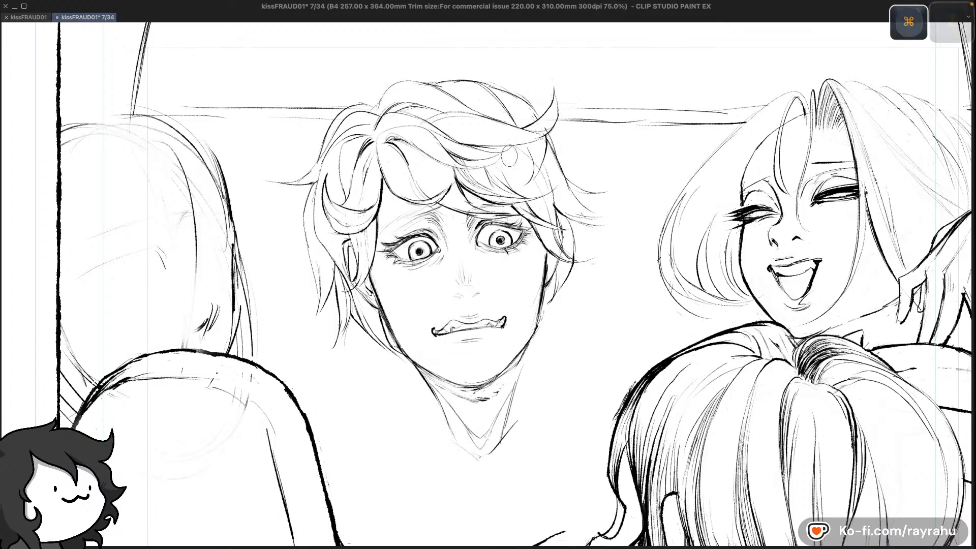
{"action": "key", "text": "super+z"}
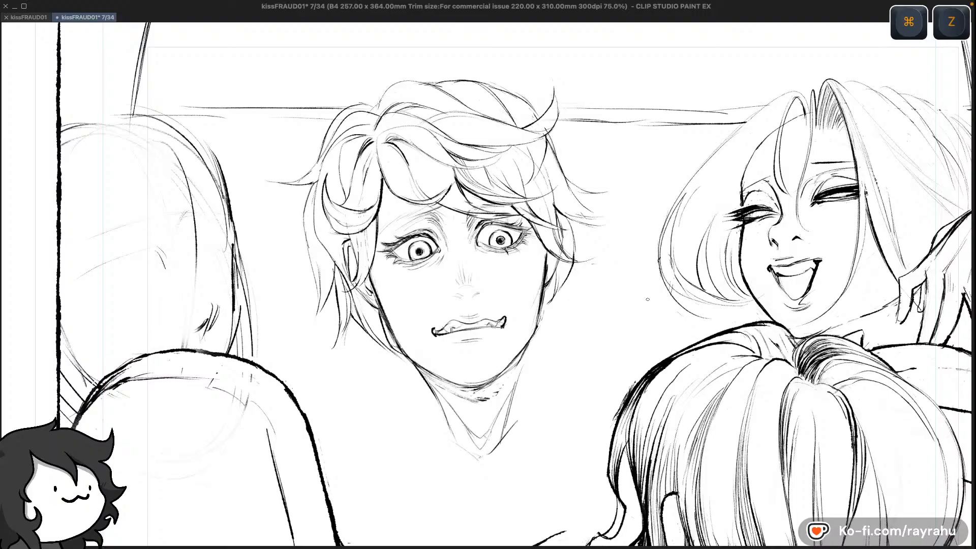
{"action": "key", "text": "super+z"}
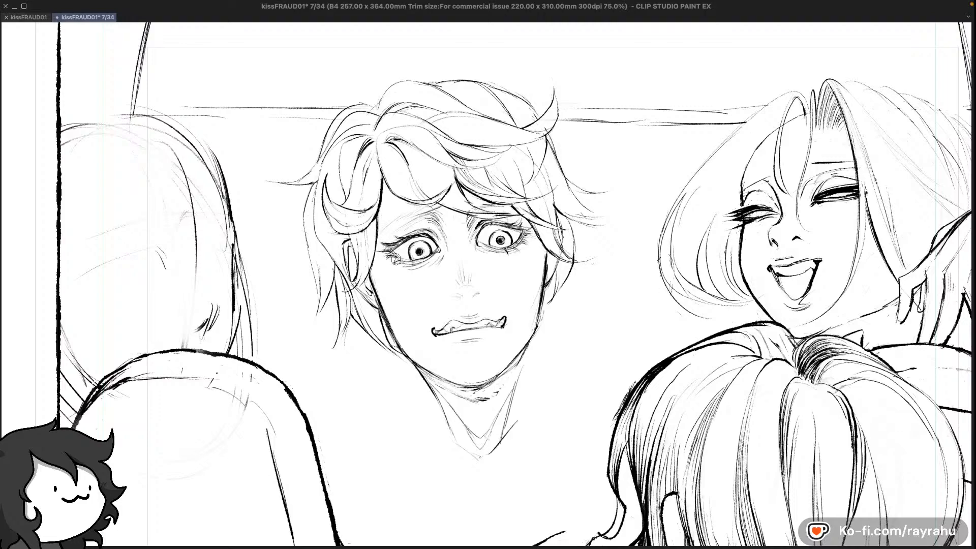
Select the sketched neck lines beneath the central character's chin with a freehand lasso in mirrored view
{"action": "scroll", "coordinate": [609, 317], "scroll_direction": "down", "scroll_amount": 3}
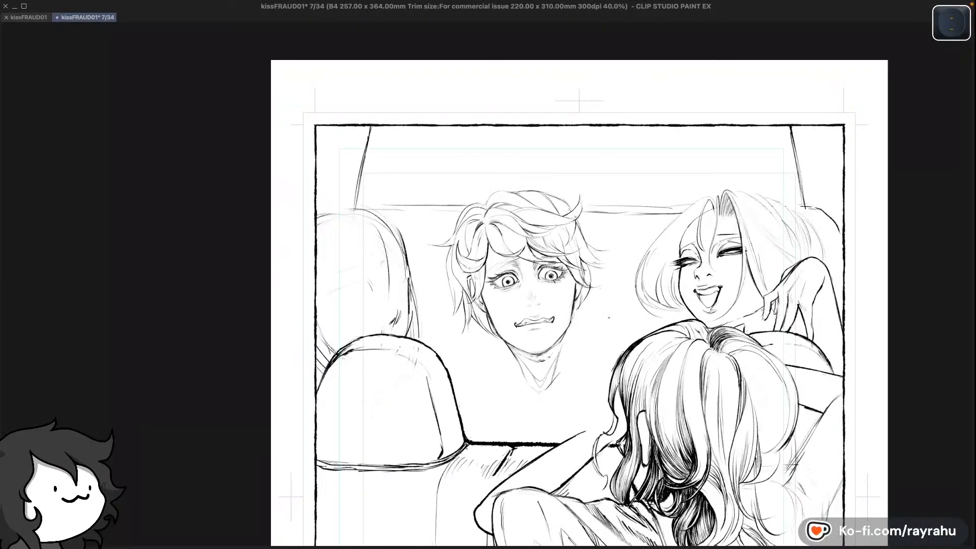
{"action": "key", "text": "shift+minus"}
{"action": "key", "text": "space"}
{"action": "left_click_drag", "start_coordinate": [587, 288], "coordinate": [644, 231]}
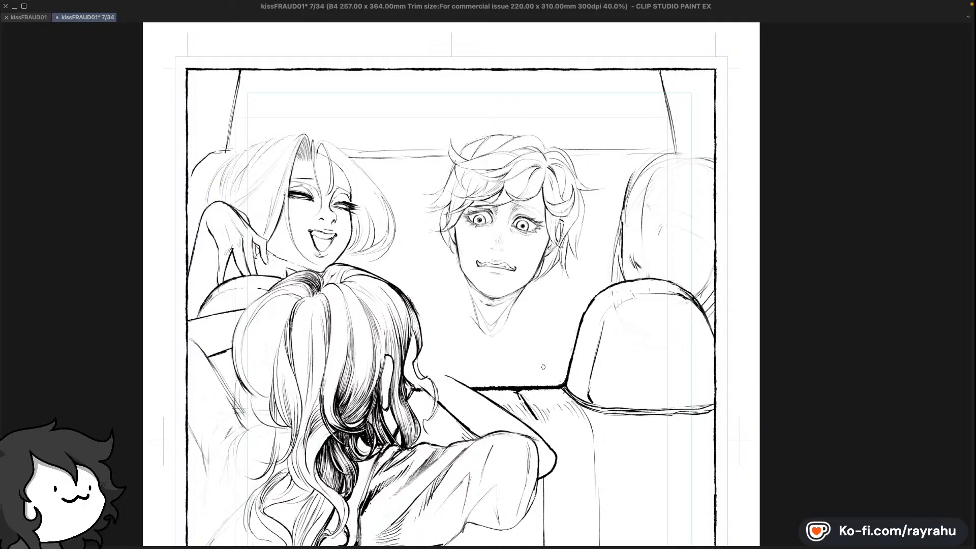
{"action": "key", "text": "m"}
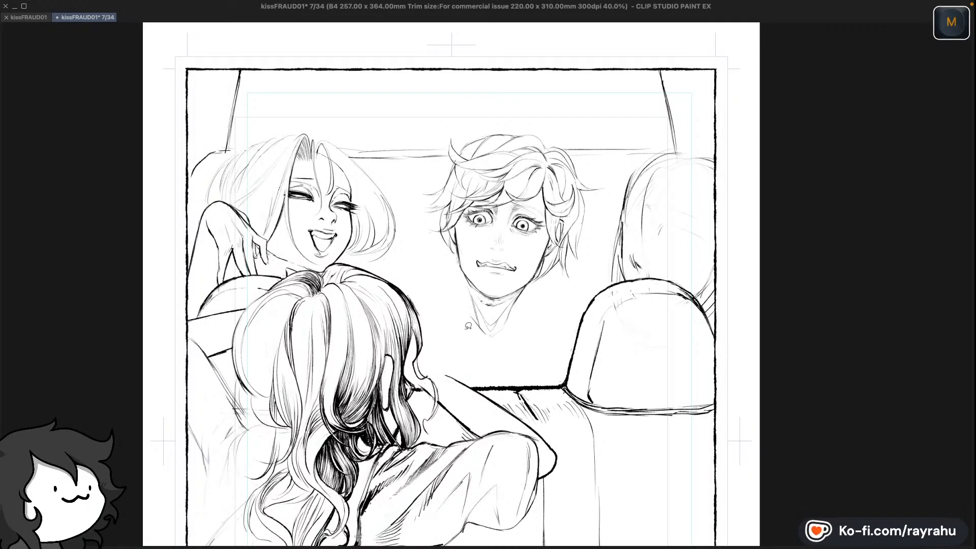
{"action": "left_click_drag", "start_coordinate": [464, 338], "coordinate": [468, 285]}
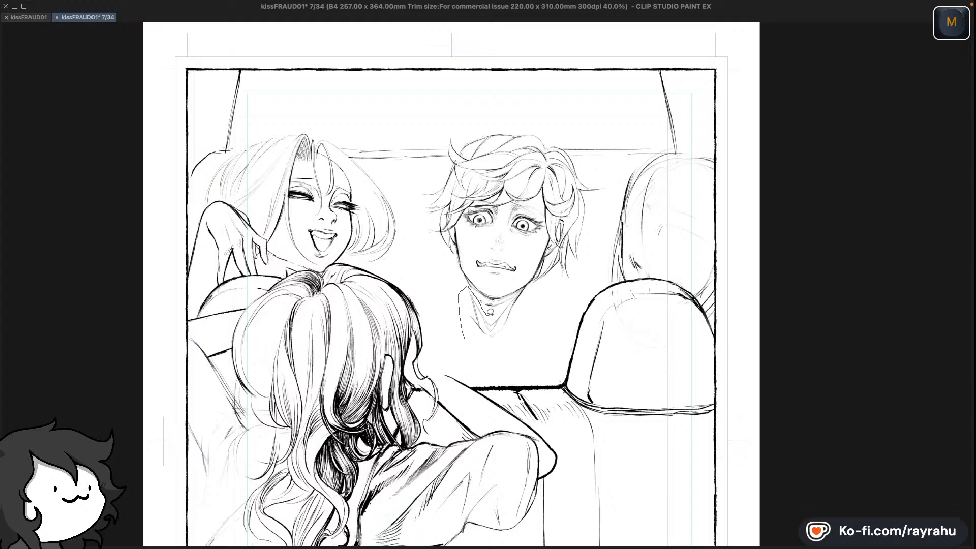
{"action": "left_click_drag", "start_coordinate": [516, 330], "coordinate": [483, 347]}
{"action": "key", "text": "super"}
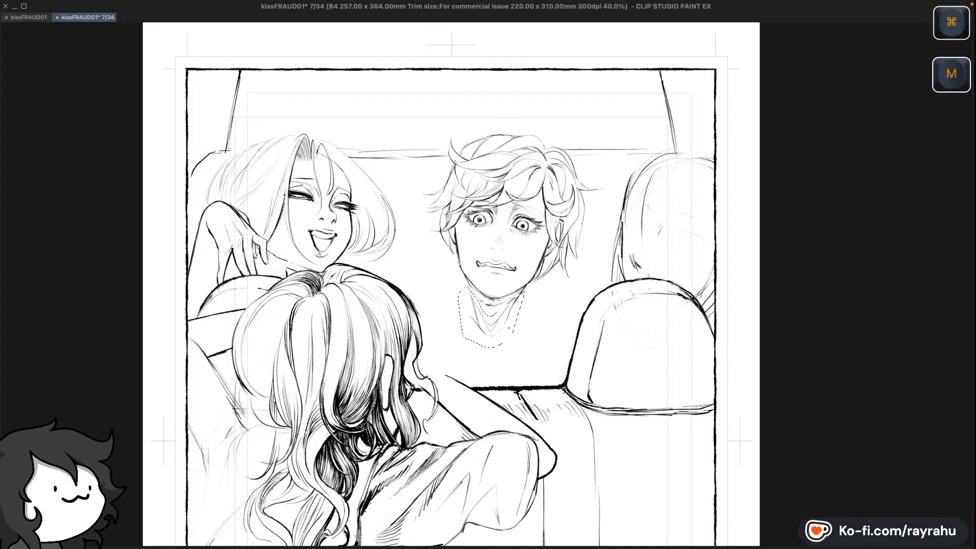
Try moving the selected neck lines up toward the central character's chin, and undo the move
{"action": "key", "text": "o"}
{"action": "left_click_drag", "start_coordinate": [506, 321], "coordinate": [509, 313]}
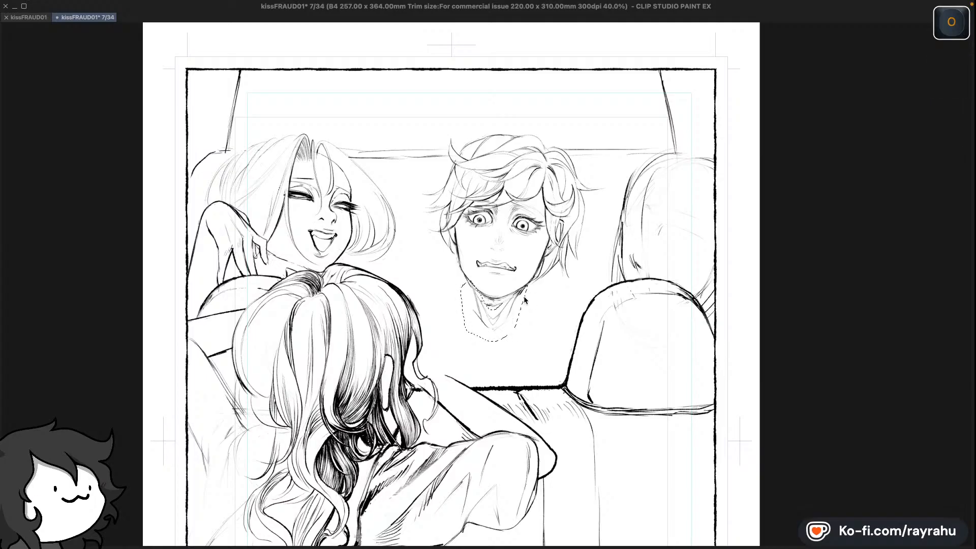
{"action": "key", "text": "o"}
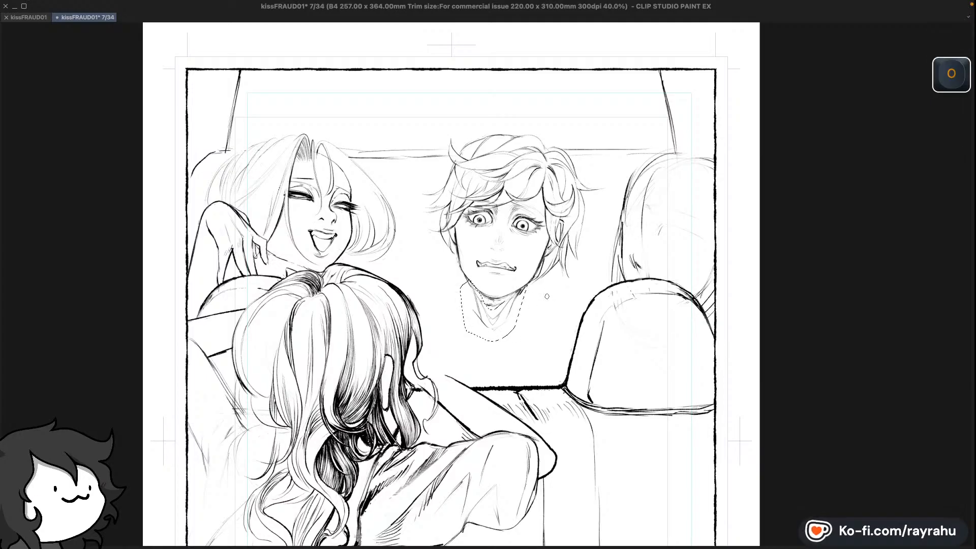
{"action": "key", "text": "super+z"}
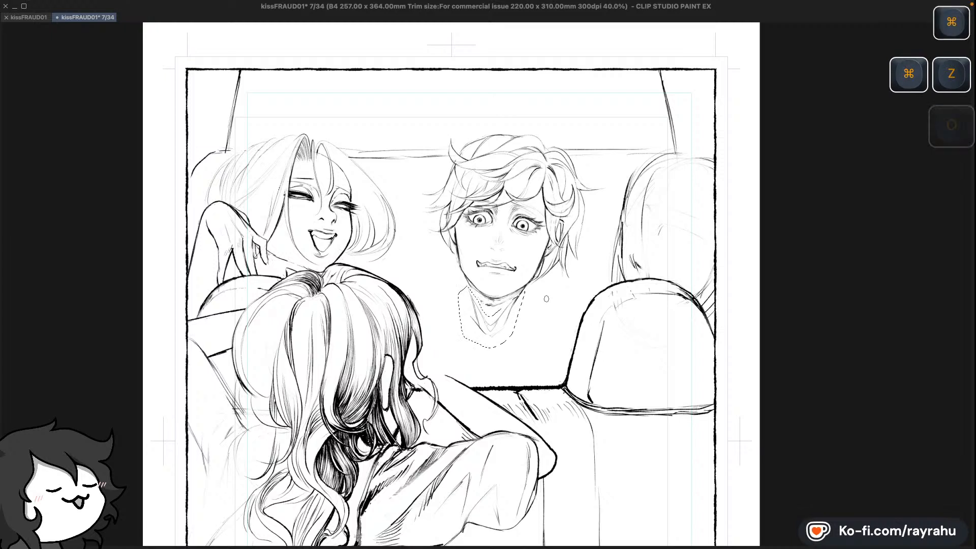
Transform the selected neck lines, shifting them up under the chin and widening them slightly toward the laughing woman's side
{"action": "key", "text": "super+t"}
{"action": "left_click_drag", "start_coordinate": [491, 348], "coordinate": [525, 313]}
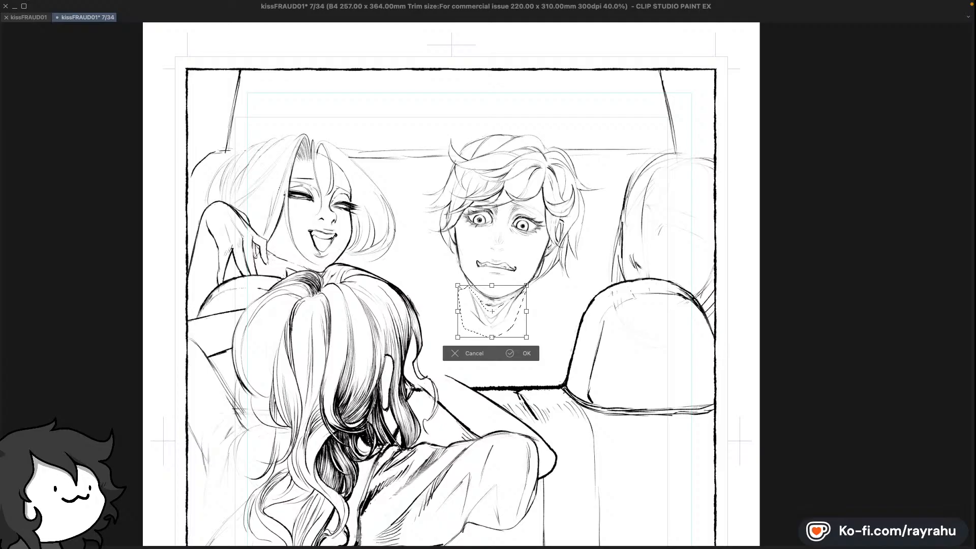
{"action": "left_click_drag", "start_coordinate": [458, 285], "coordinate": [456, 283]}
{"action": "left_click_drag", "start_coordinate": [458, 337], "coordinate": [454, 336]}
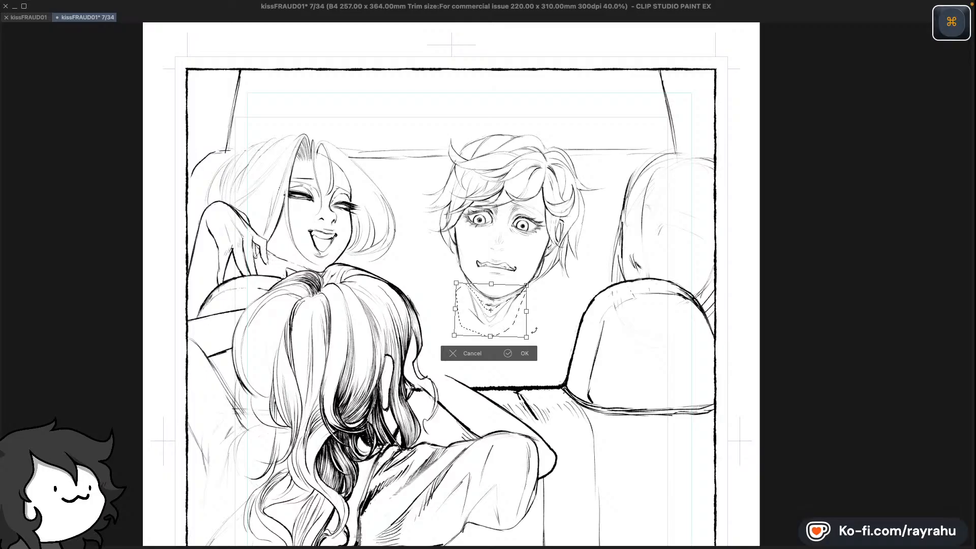
{"action": "key", "text": "grave"}
{"action": "key", "text": "shift+0"}
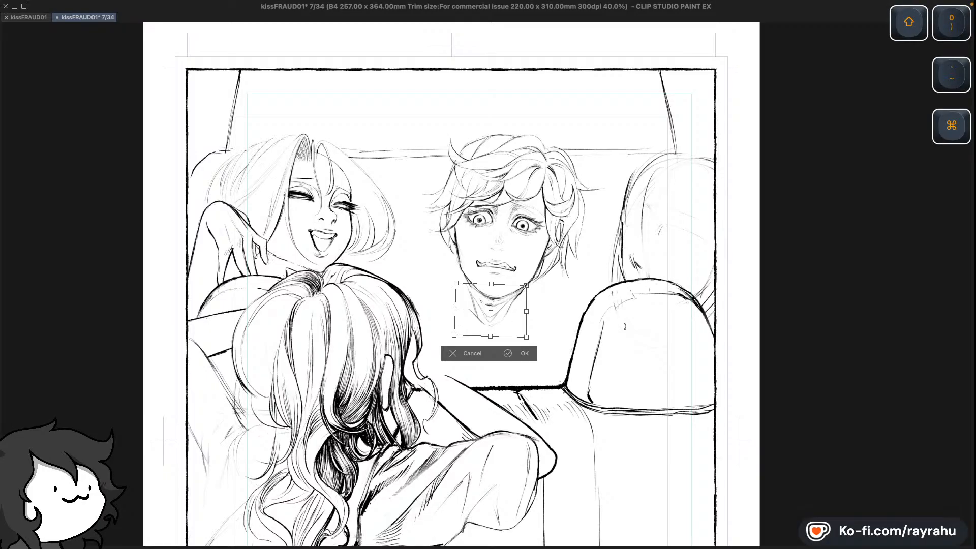
Skew the neck lines in unmirrored view so they follow the tilted jaw, apply the transform and deselect
{"action": "key", "text": "shift+minus"}
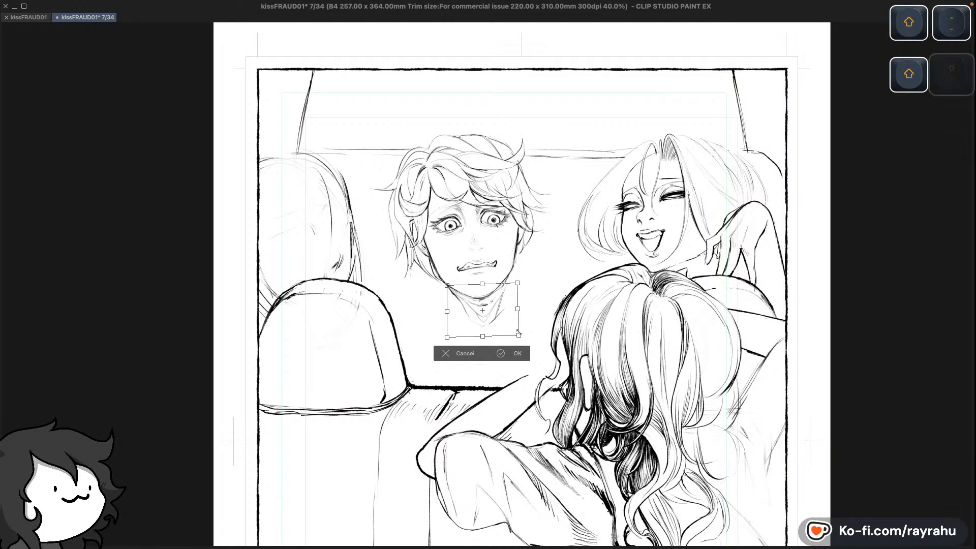
{"action": "key", "text": "super"}
{"action": "left_click_drag", "start_coordinate": [518, 335], "coordinate": [523, 324]}
{"action": "mouse_move", "coordinate": [447, 337]}
{"action": "left_mouse_down"}
{"action": "mouse_move", "coordinate": [442, 348]}
{"action": "mouse_move", "coordinate": [438, 325]}
{"action": "left_mouse_up"}
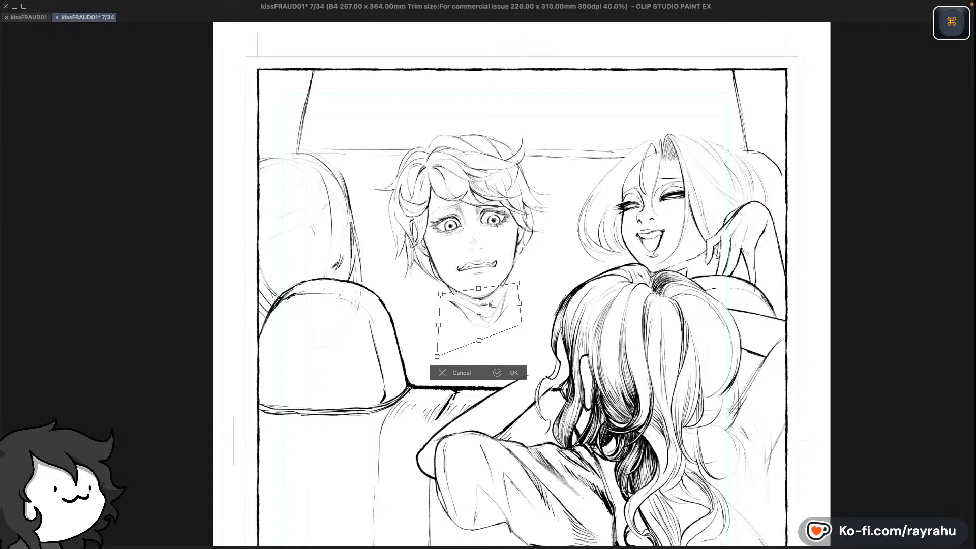
{"action": "left_click_drag", "start_coordinate": [519, 303], "coordinate": [521, 293]}
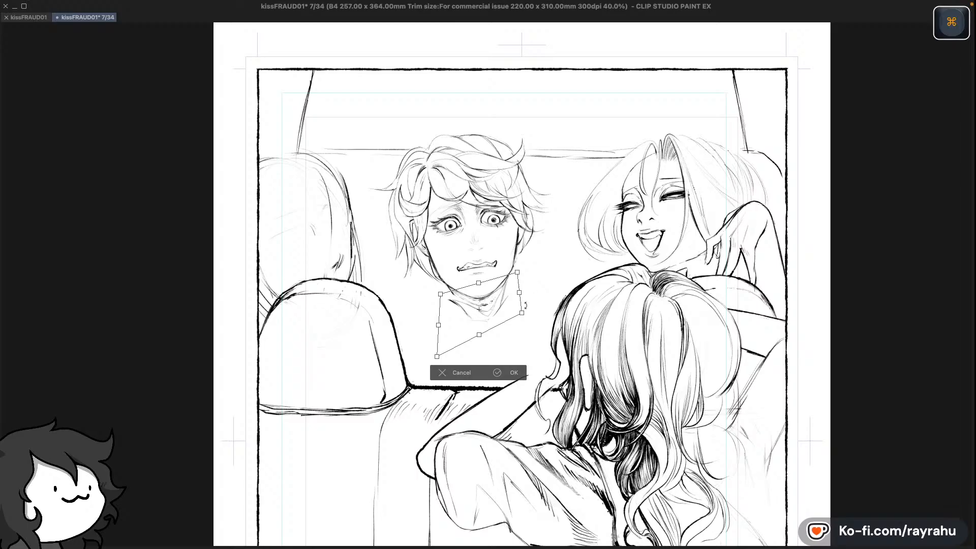
{"action": "left_click_drag", "start_coordinate": [481, 335], "coordinate": [443, 326]}
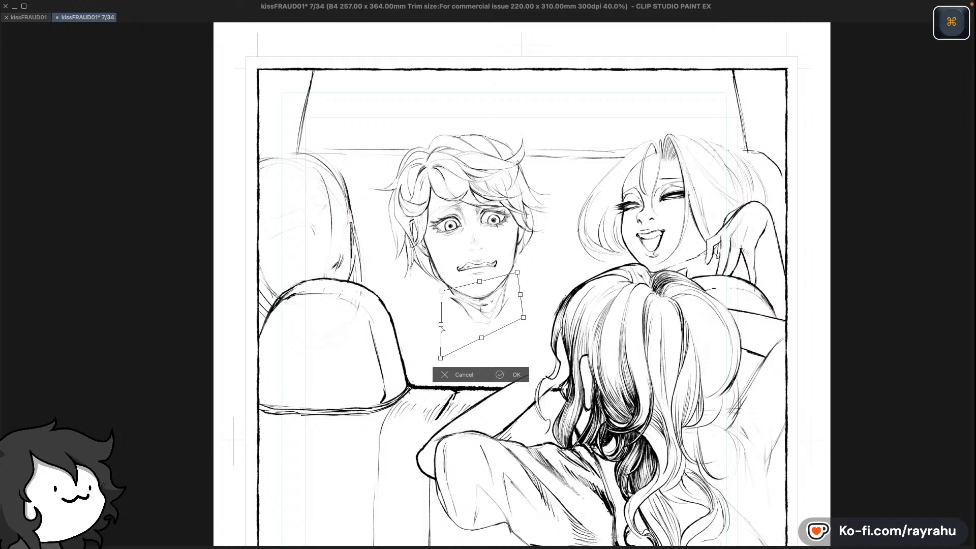
{"action": "key", "text": "Return"}
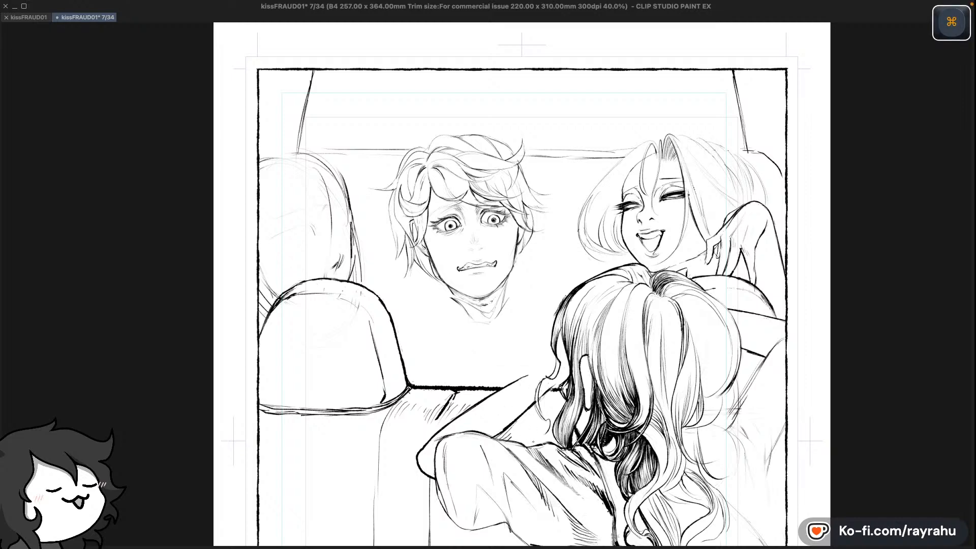
{"action": "key", "text": "super+equal"}
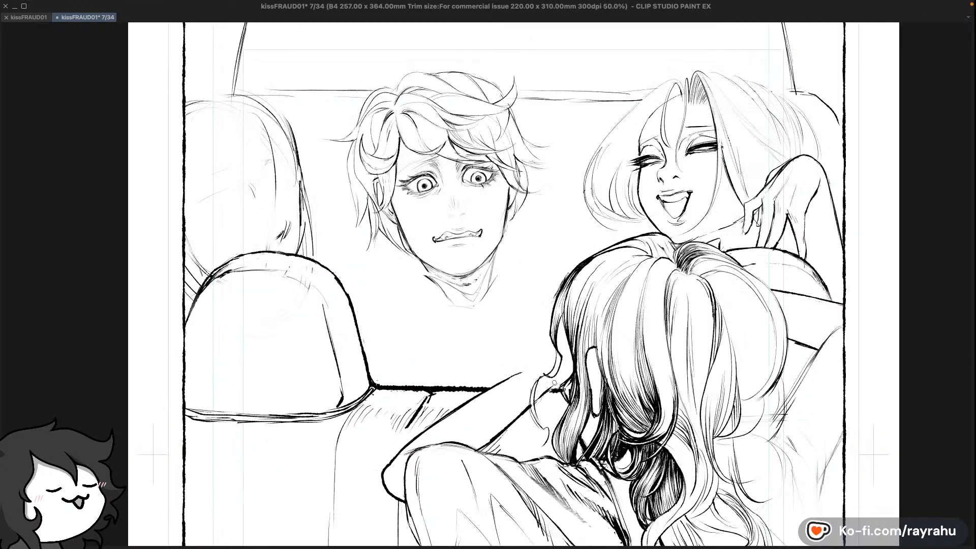
{"action": "key", "text": "super+d"}
Clean up the transformed neck lines where they meet the central character's jaw, undoing rejected strokes
{"action": "key", "text": "shift+minus"}
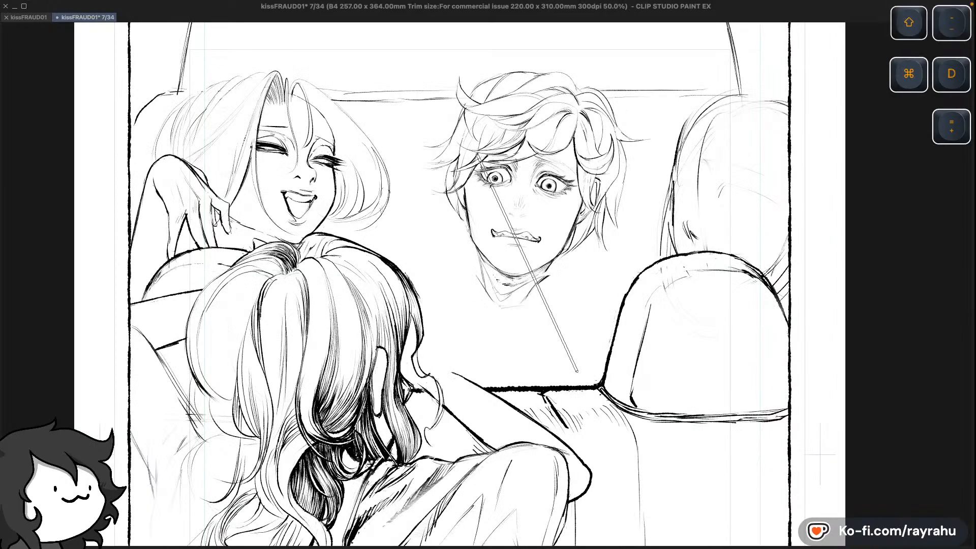
{"action": "key", "text": "shift+minus"}
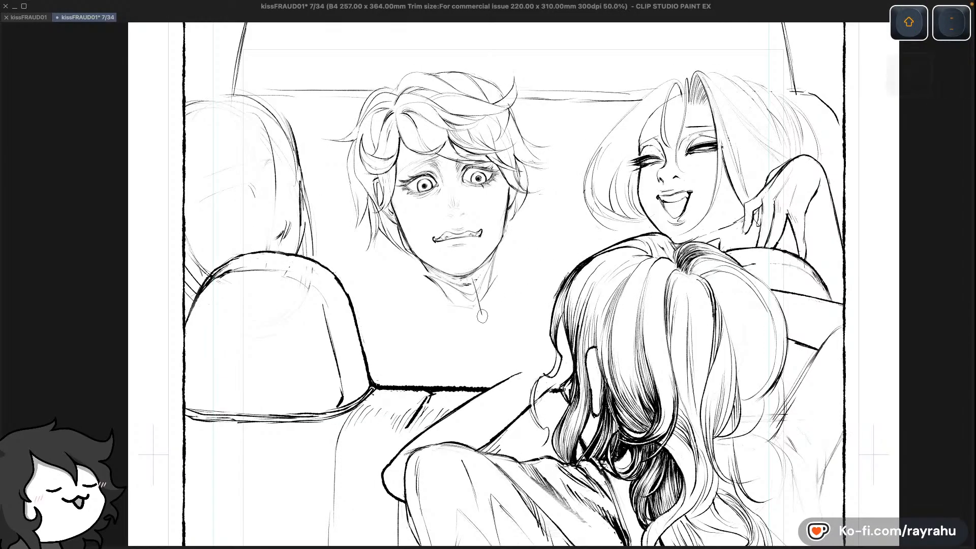
{"action": "key", "text": "super+z"}
{"action": "key", "text": "super+z"}
{"action": "key", "text": "super+z"}
{"action": "key", "text": "super+z"}
{"action": "key", "text": "super+z"}
{"action": "key", "text": "super+z"}
{"action": "mouse_move", "coordinate": [400, 233]}
{"action": "left_mouse_down"}
{"action": "mouse_move", "coordinate": [427, 270]}
{"action": "mouse_move", "coordinate": [406, 245]}
{"action": "left_mouse_up"}
{"action": "key", "text": "super+z"}
Redraw the neck contours running down from the central character's jaw to the throat, undoing rejected strokes
{"action": "key", "text": "c"}
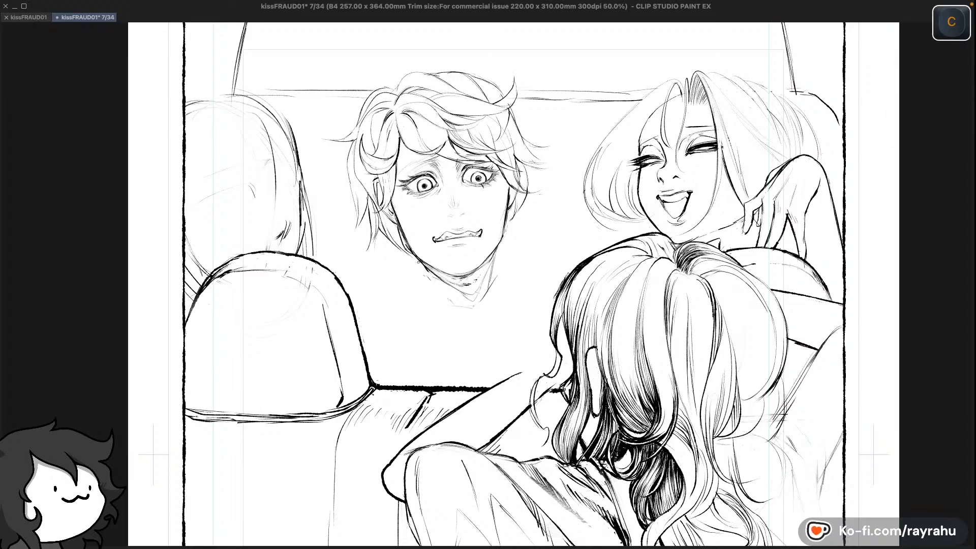
{"action": "left_click_drag", "start_coordinate": [409, 252], "coordinate": [427, 284]}
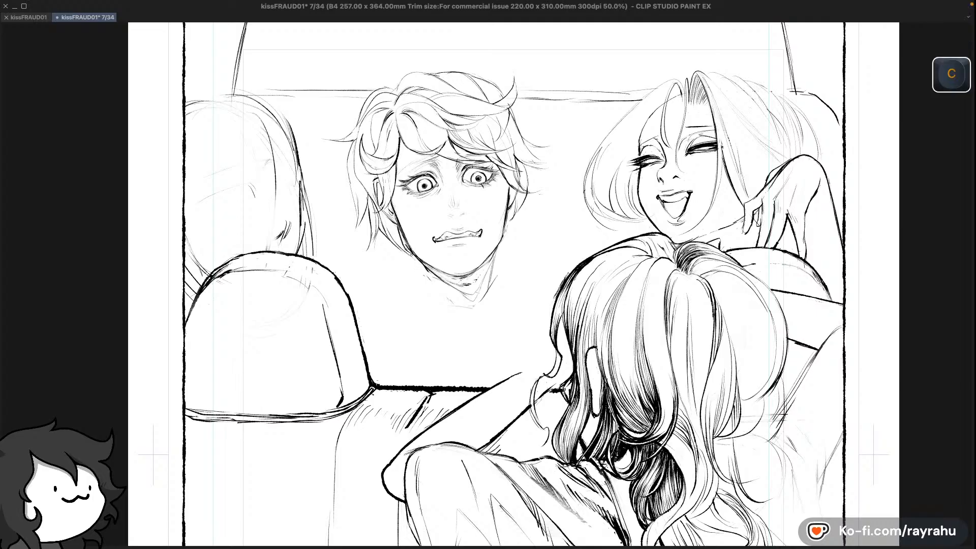
{"action": "key", "text": "super+z"}
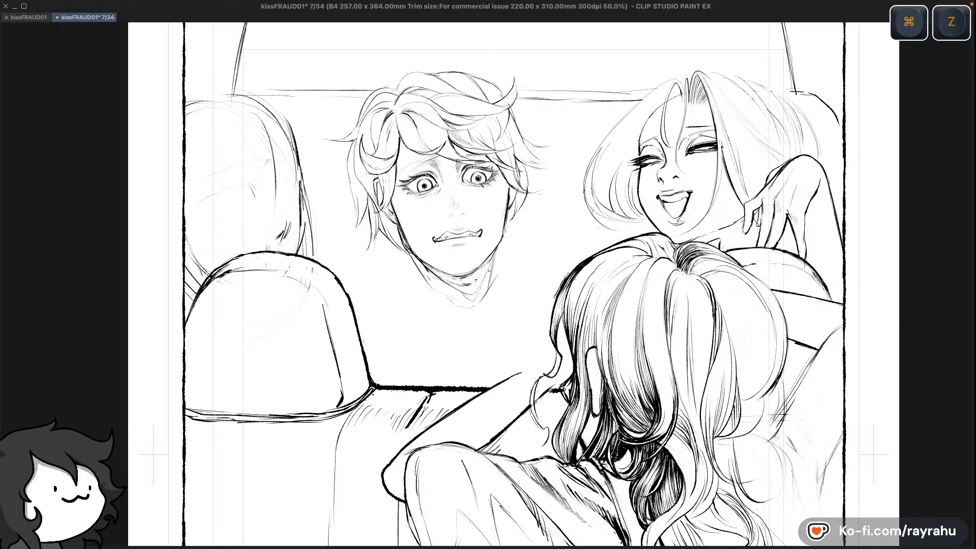
{"action": "key", "text": "super+z"}
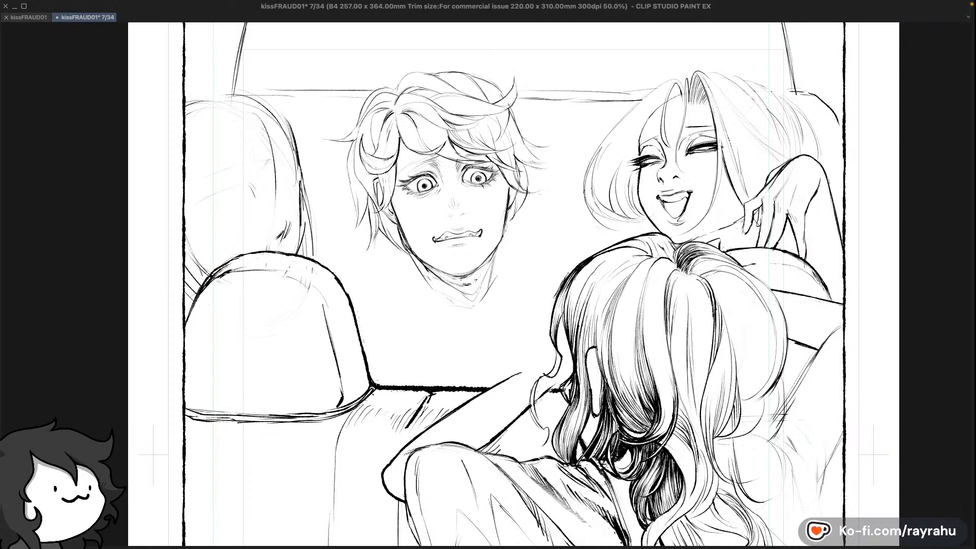
{"action": "key", "text": "super+z"}
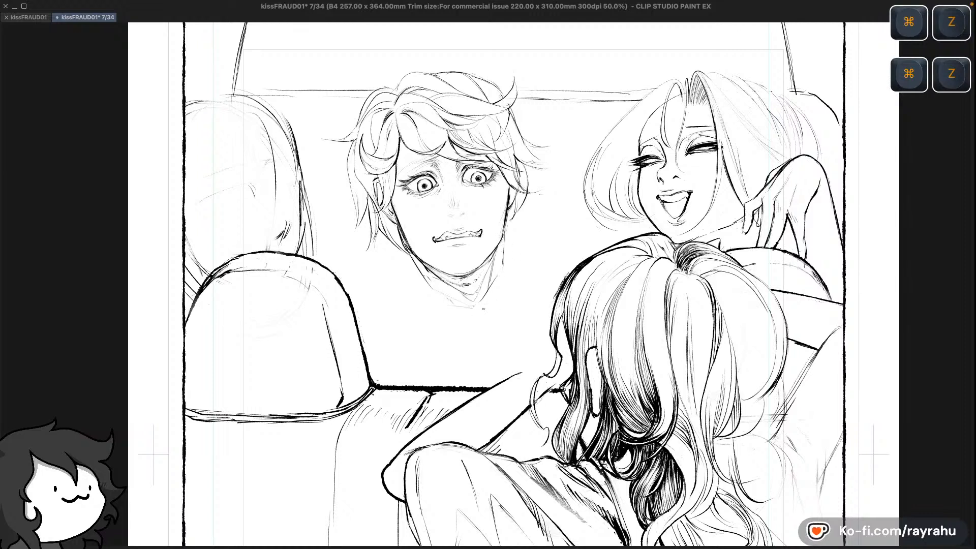
{"action": "key", "text": "super+z"}
{"action": "key", "text": "super+z"}
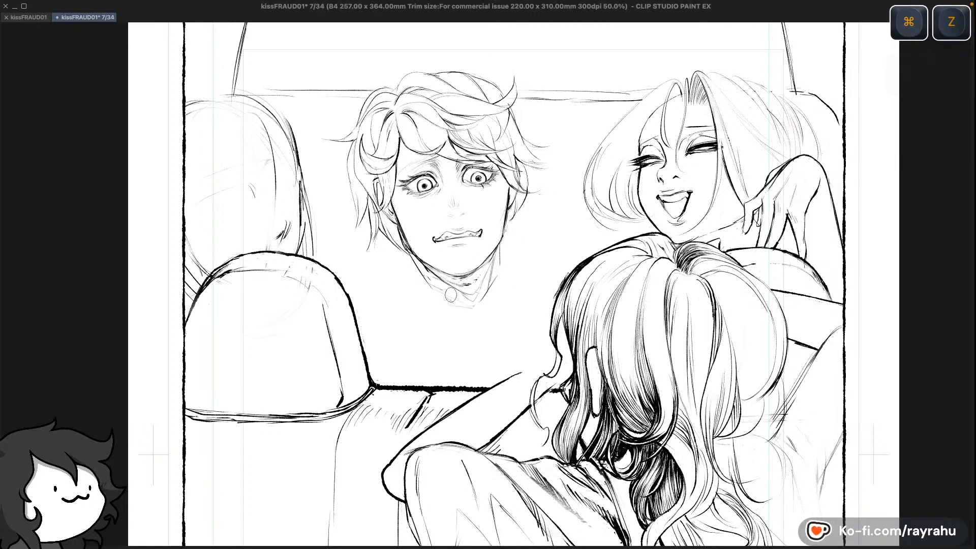
{"action": "key", "text": "super+z"}
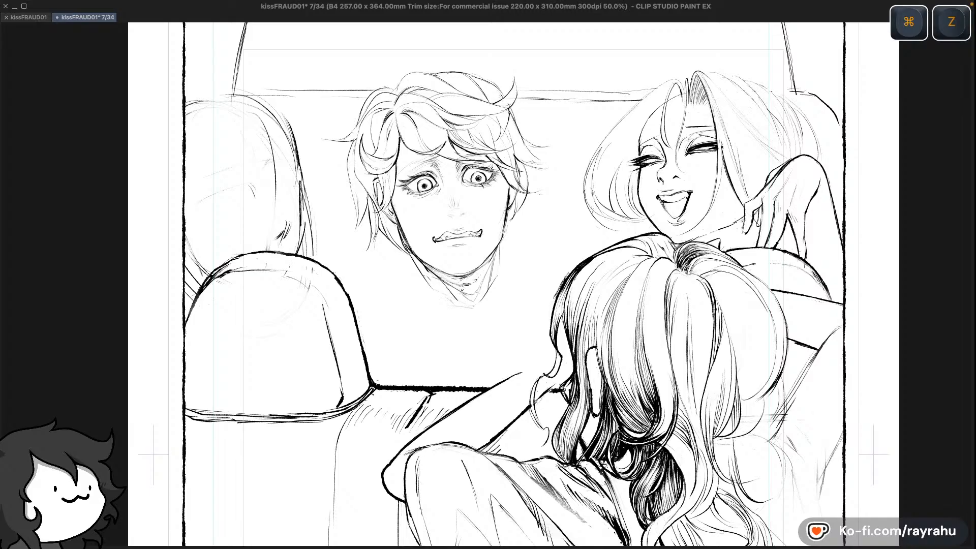
Clear the excess inner lines from the central character's neck and refine the strokes beneath the chin
{"action": "key", "text": "super+z"}
{"action": "key", "text": "super+z"}
{"action": "key", "text": "super+z"}
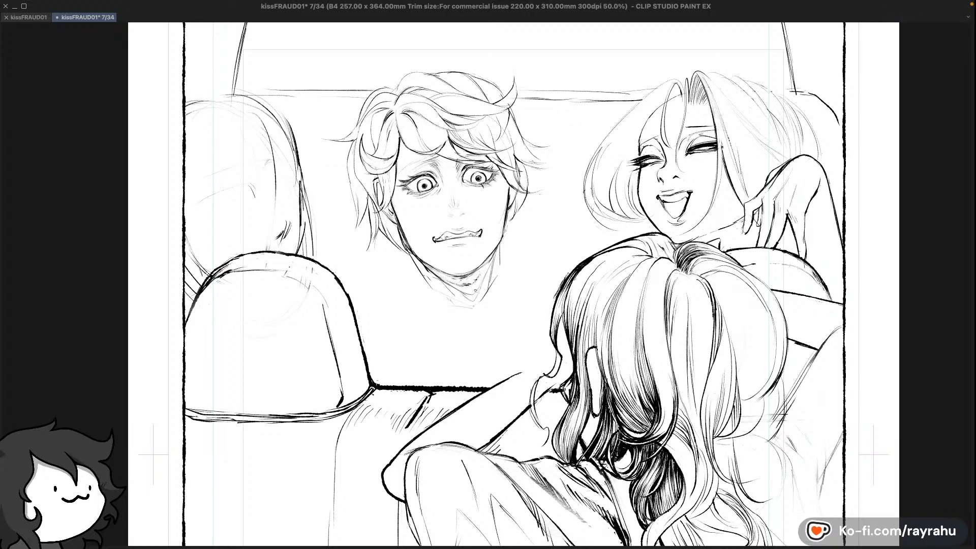
{"action": "key", "text": "c"}
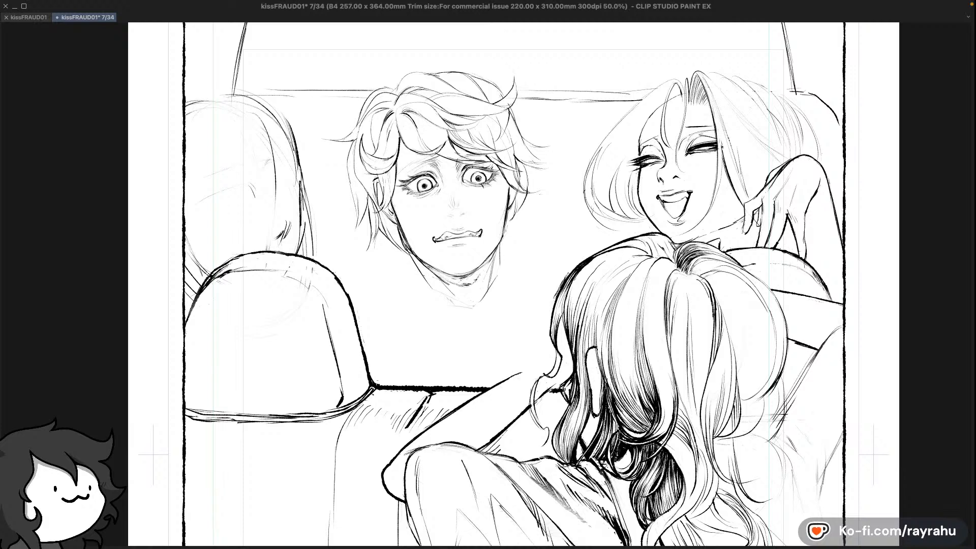
{"action": "key", "text": "c"}
{"action": "key", "text": "c"}
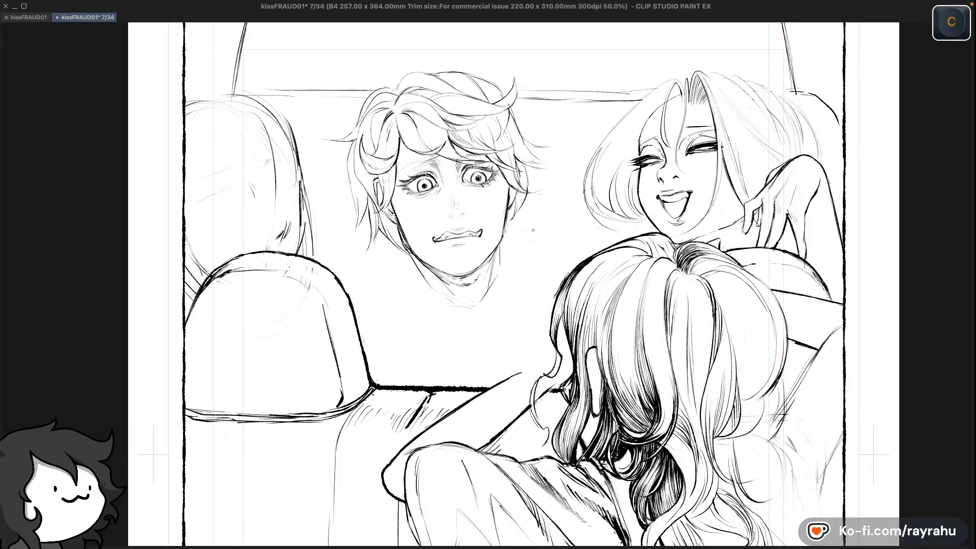
Add short shading strokes to the neck beneath the central character's chin, checking the drawing in mirrored view
{"action": "key", "text": "shift+h"}
{"action": "key", "text": "super"}
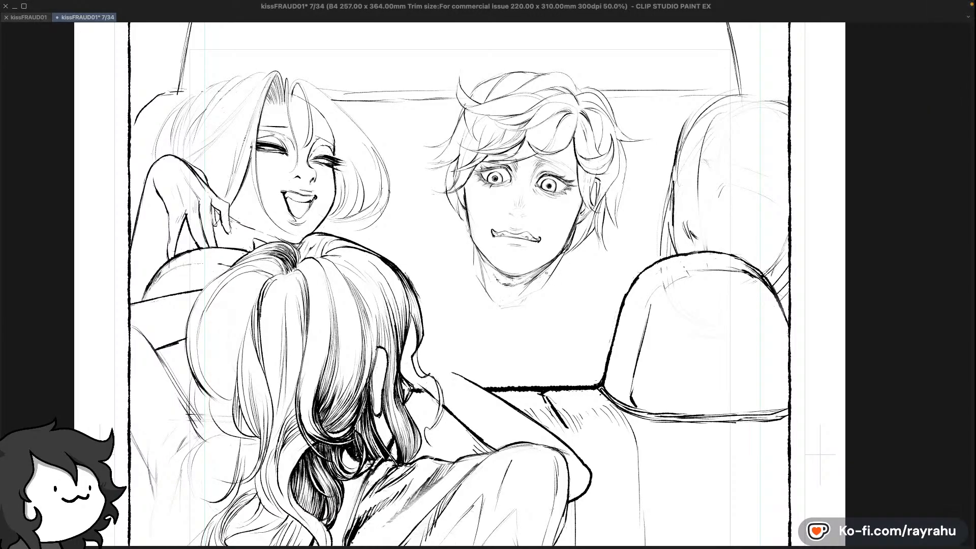
{"action": "key", "text": "shift+minus"}
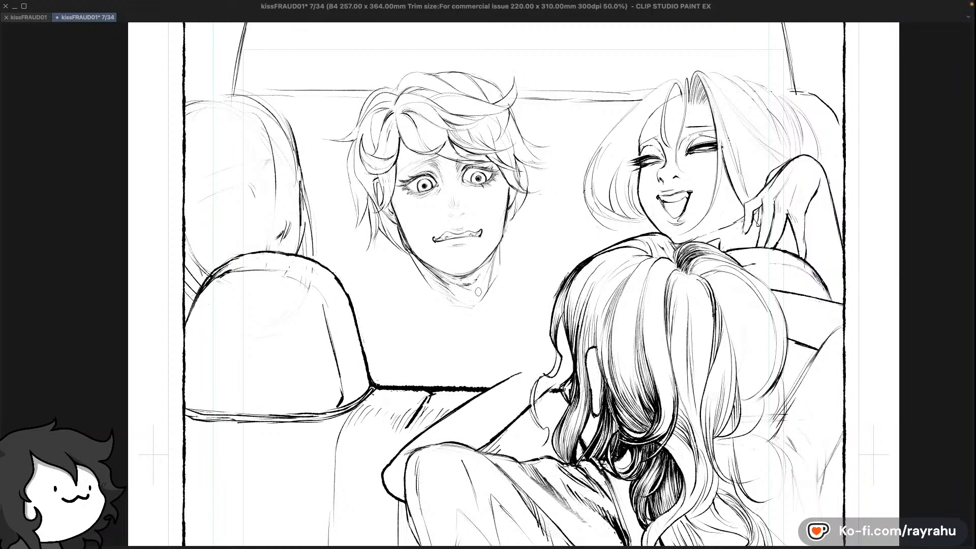
{"action": "key", "text": "super+z"}
{"action": "key", "text": "shift+h"}
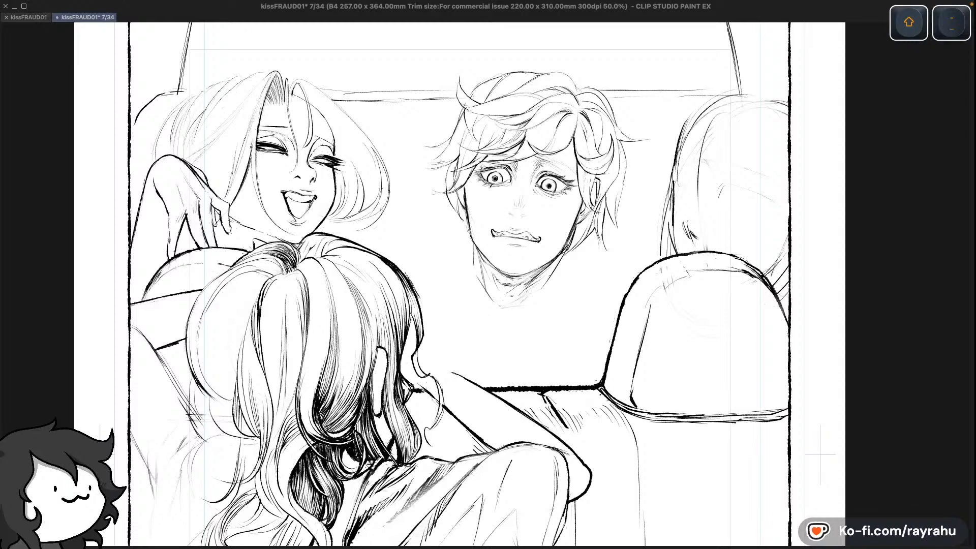
Refine the central character's neck contours below the jaw with fine strokes, undoing rejected ones
{"action": "key", "text": "super"}
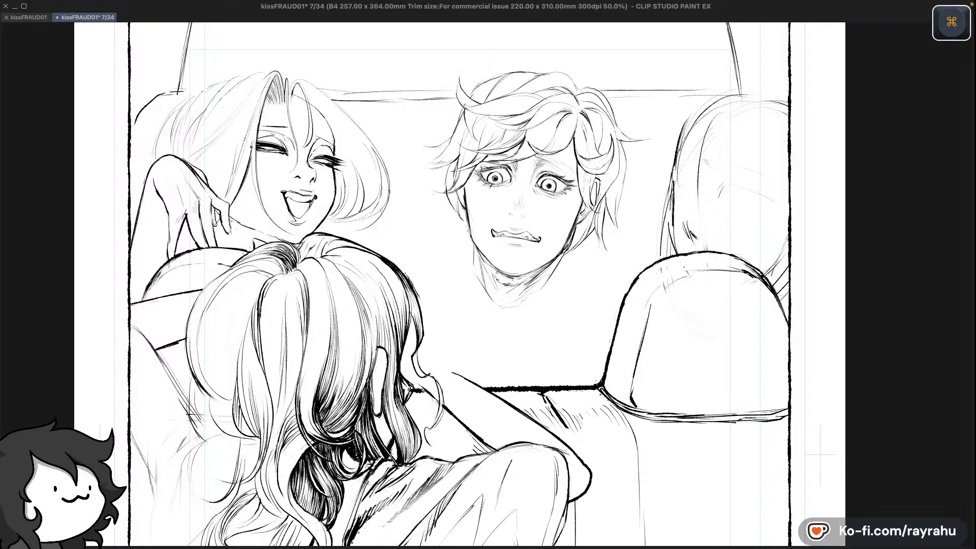
{"action": "key", "text": "super+c"}
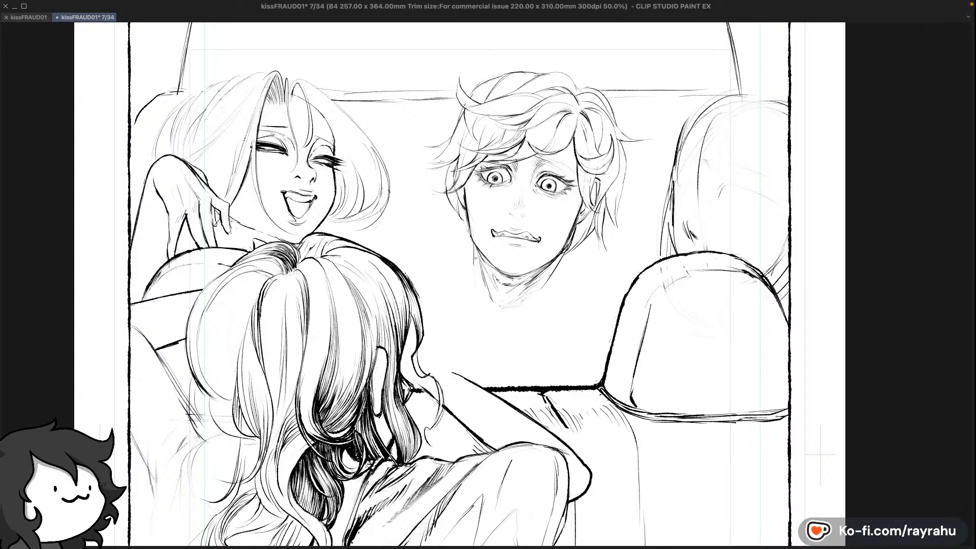
{"action": "key", "text": "super+z"}
{"action": "key", "text": "super+z"}
{"action": "key", "text": "super+z"}
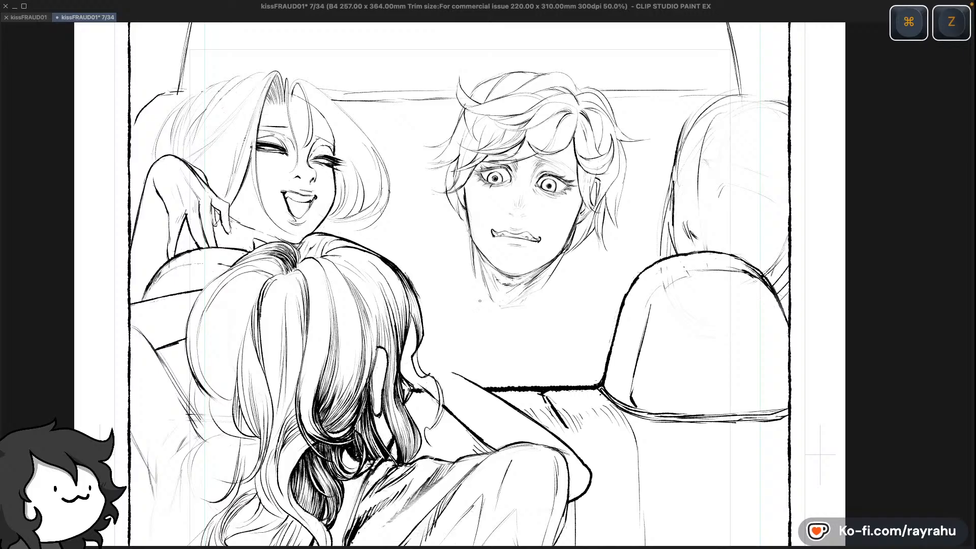
{"action": "key", "text": "super+z"}
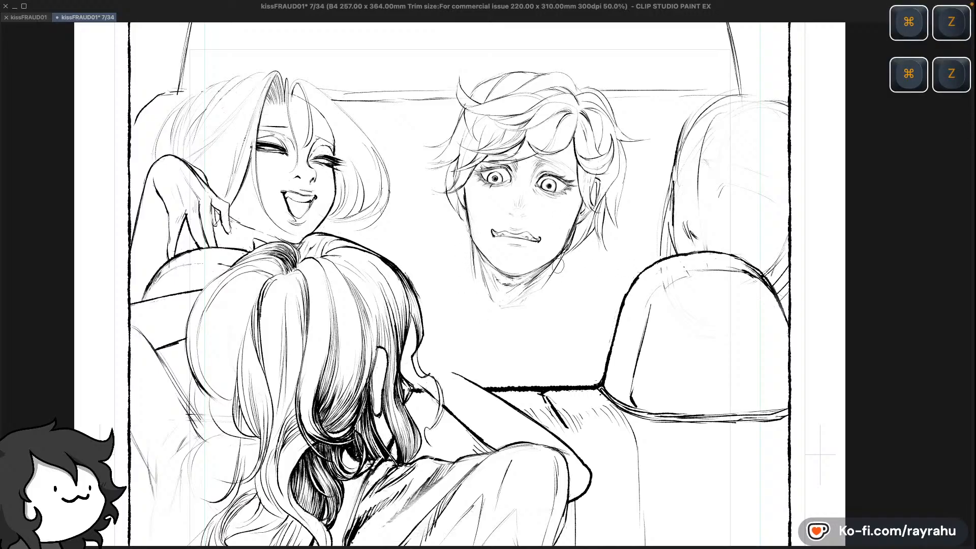
{"action": "key", "text": "super+z"}
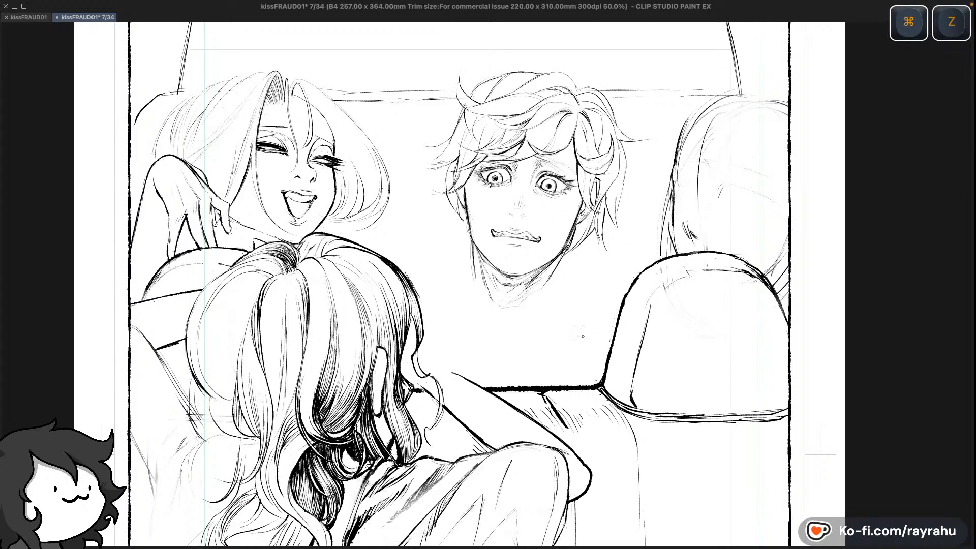
{"action": "left_click_drag", "start_coordinate": [506, 279], "coordinate": [517, 289]}
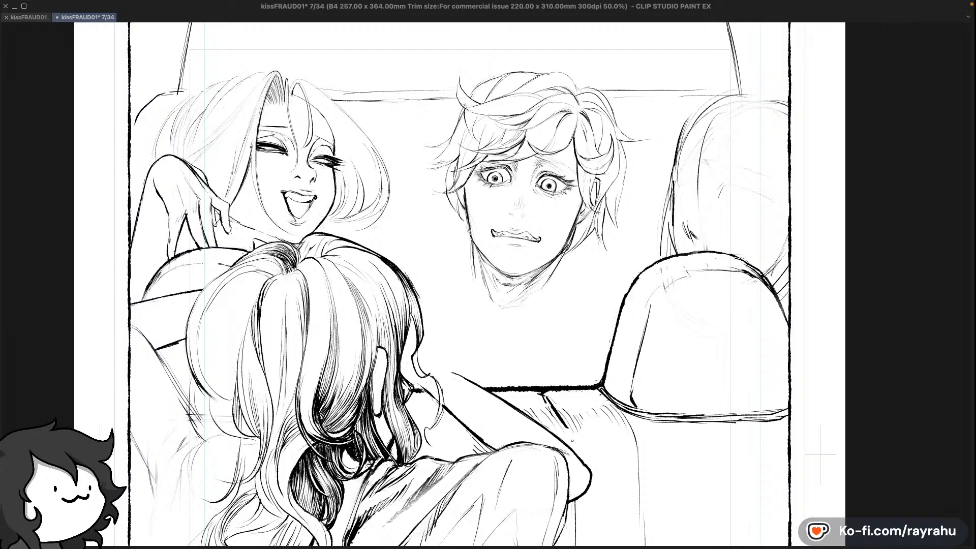
Examine the central character's head and neck in mirrored view, both close up and within the whole panel
{"action": "key", "text": "shift+h"}
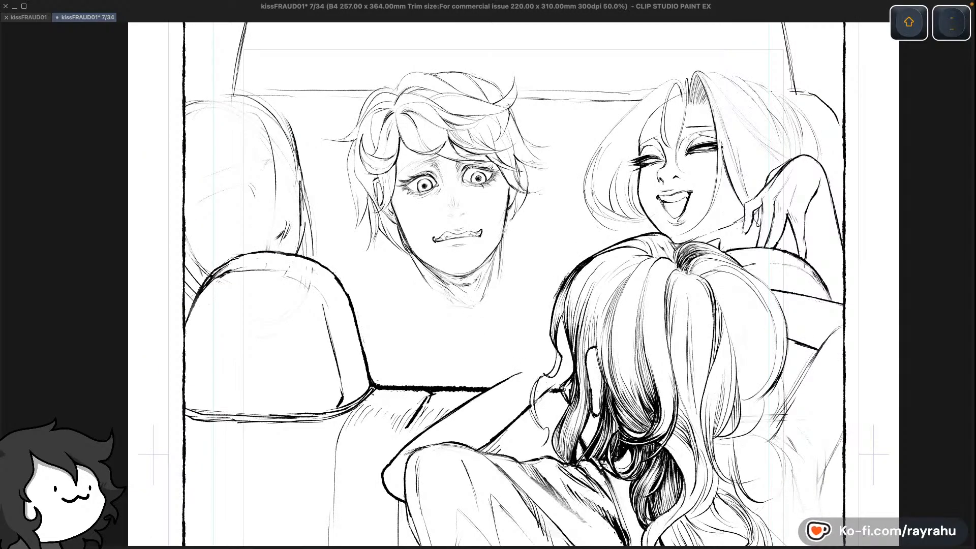
{"action": "key", "text": "minus"}
{"action": "key", "text": "equal"}
{"action": "key", "text": "equal"}
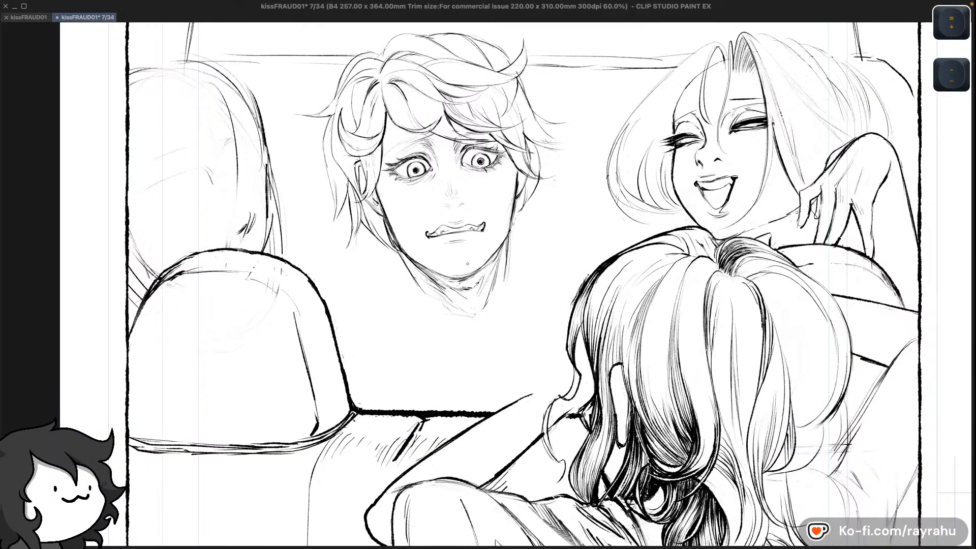
{"action": "key", "text": "minus"}
{"action": "key", "text": "minus"}
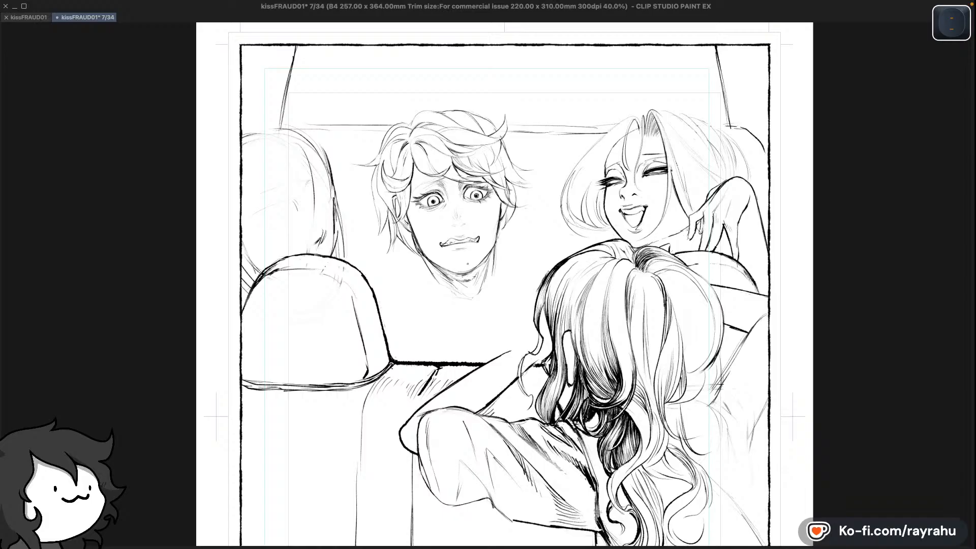
{"action": "key", "text": "shift+h"}
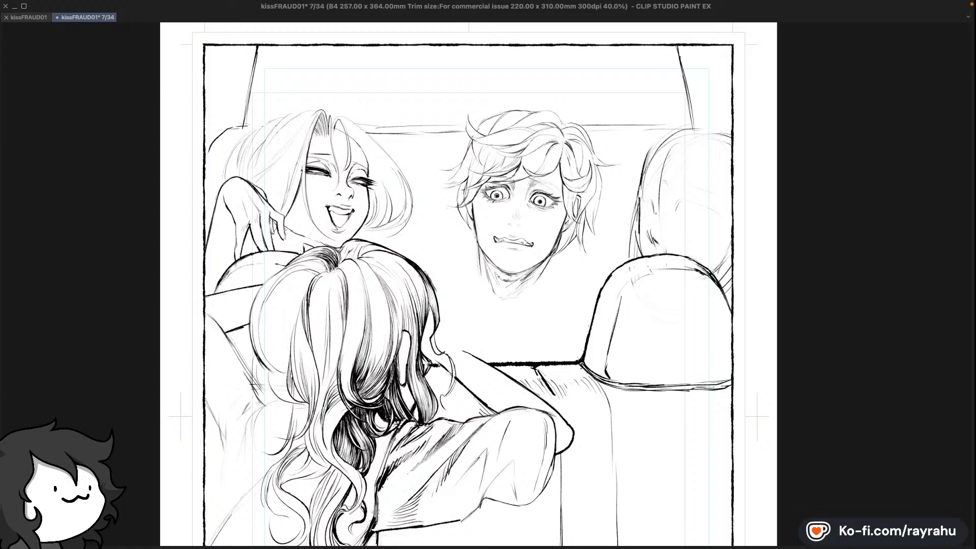
Sketch the nose and eye curve on the right-hand character's unfinished face, undoing rejected strokes and checking in mirrored view
{"action": "key", "text": "super+z"}
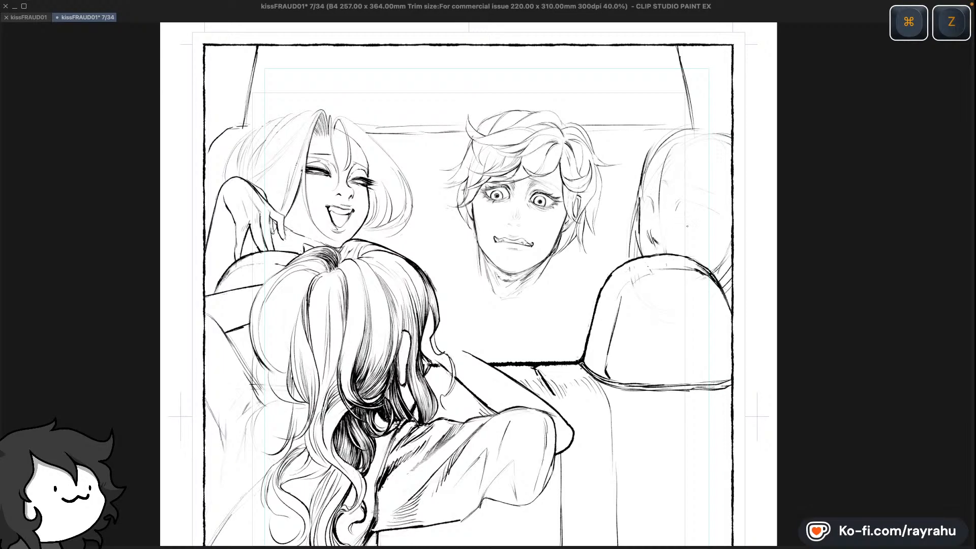
{"action": "key", "text": "super+z"}
{"action": "key", "text": "super+z"}
{"action": "key", "text": "shift+minus"}
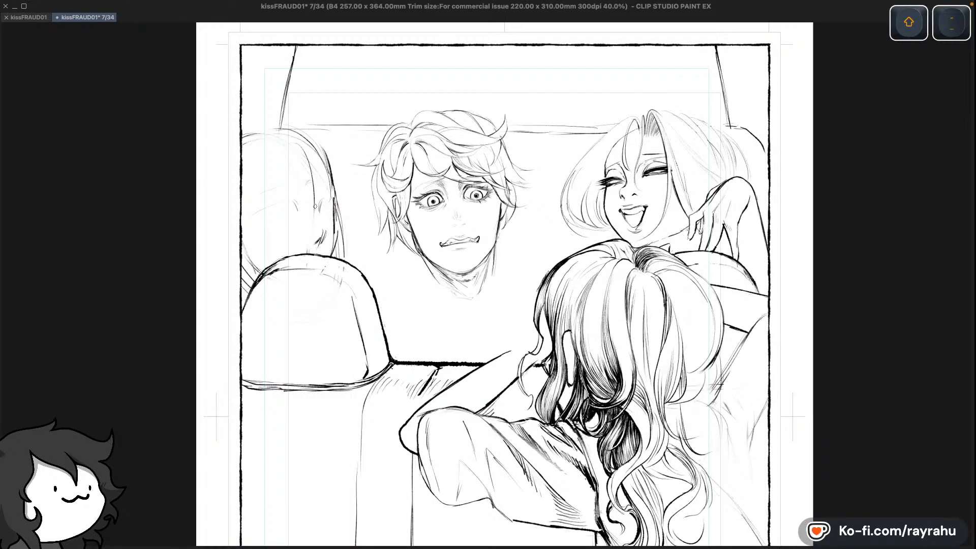
{"action": "key", "text": "super+z"}
{"action": "key", "text": "super+z"}
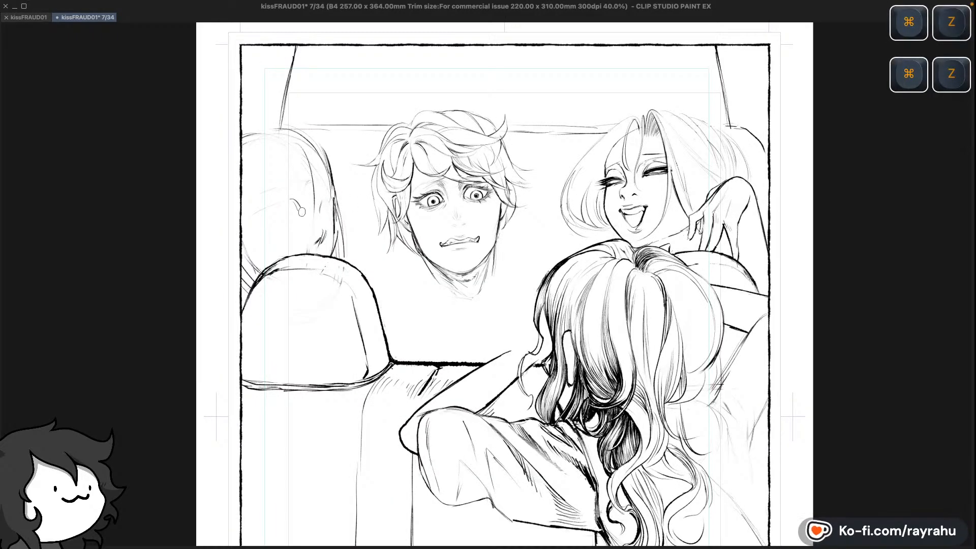
{"action": "key", "text": "super+z"}
{"action": "left_click_drag", "start_coordinate": [325, 196], "coordinate": [321, 206]}
{"action": "key", "text": "super+z"}
{"action": "key", "text": "shift+minus"}
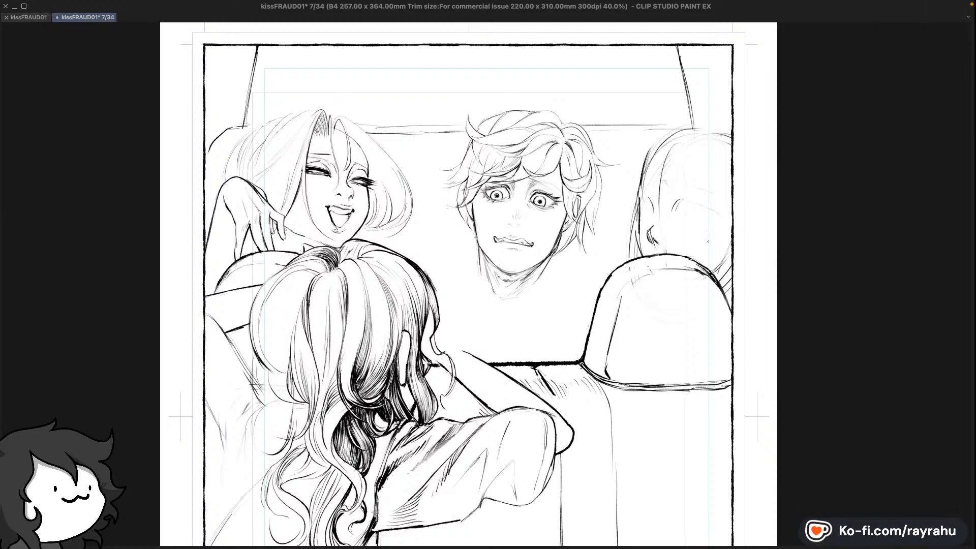
{"action": "key", "text": "c"}
Merge the central character's ink layer into the Layer 1 below it, holding the layer mask
{"action": "key", "text": "l"}
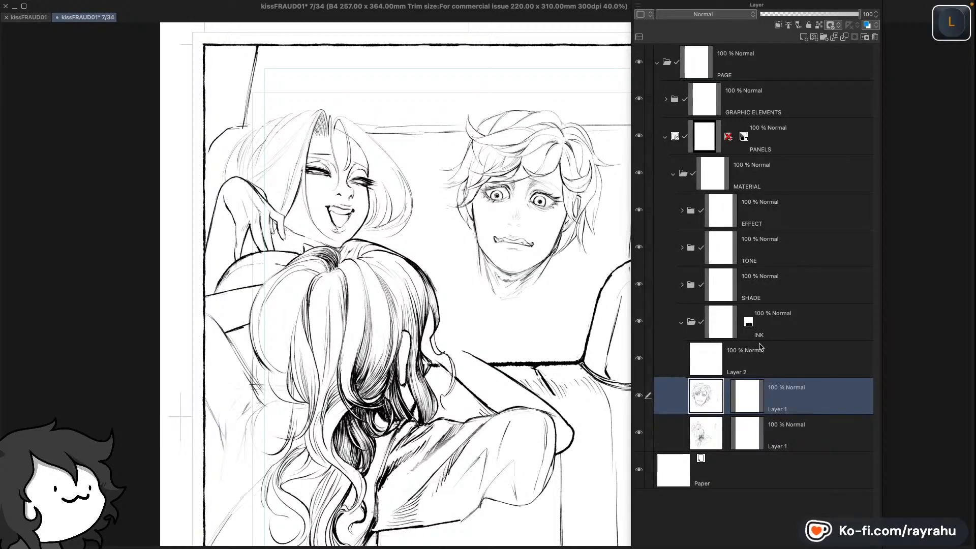
{"action": "key", "text": "super+e"}
{"action": "left_click", "coordinate": [500, 207]}
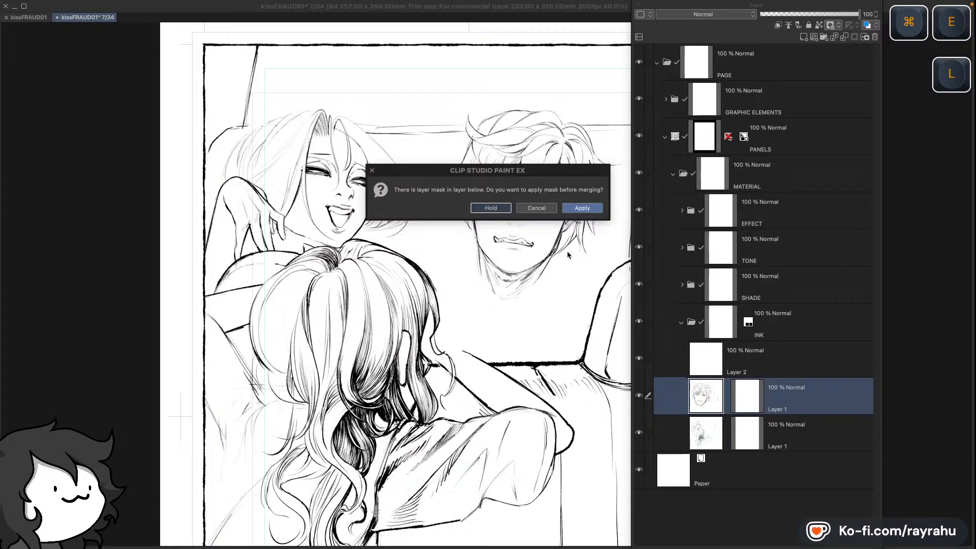
{"action": "key", "text": "l"}
{"action": "key", "text": "l"}
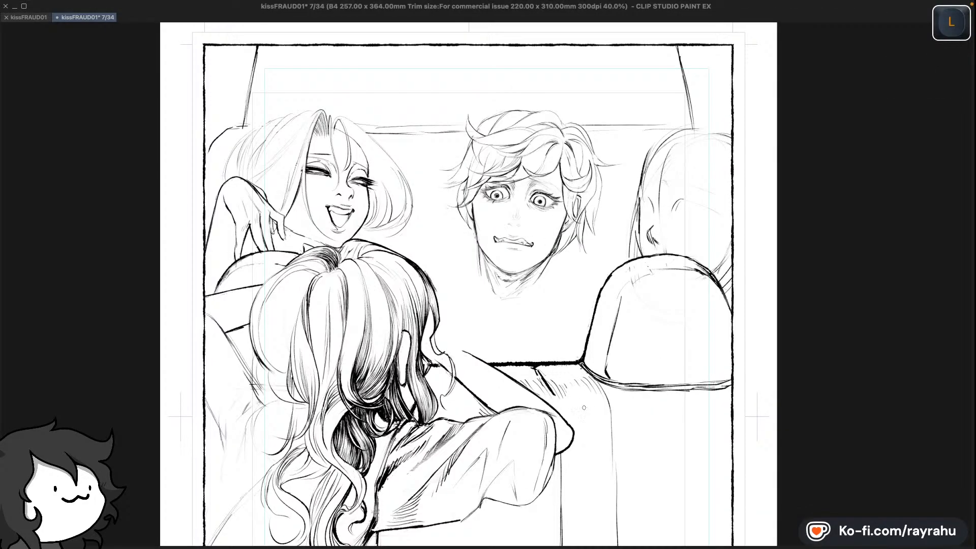
Clean up the right-hand character's nose lines, checking the drawing in mirrored view, and save the page
{"action": "key", "text": "shift+minus"}
{"action": "key", "text": "shift+minus"}
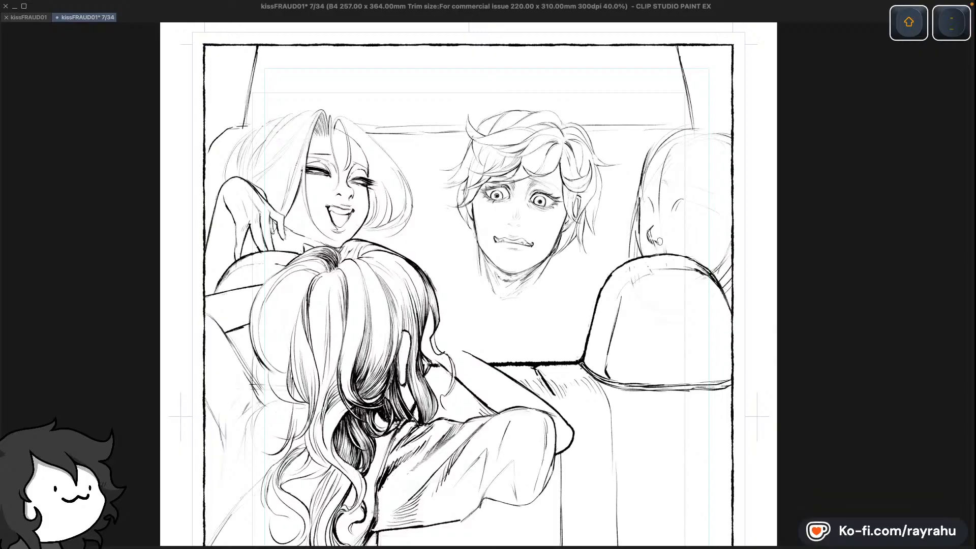
{"action": "key", "text": "c"}
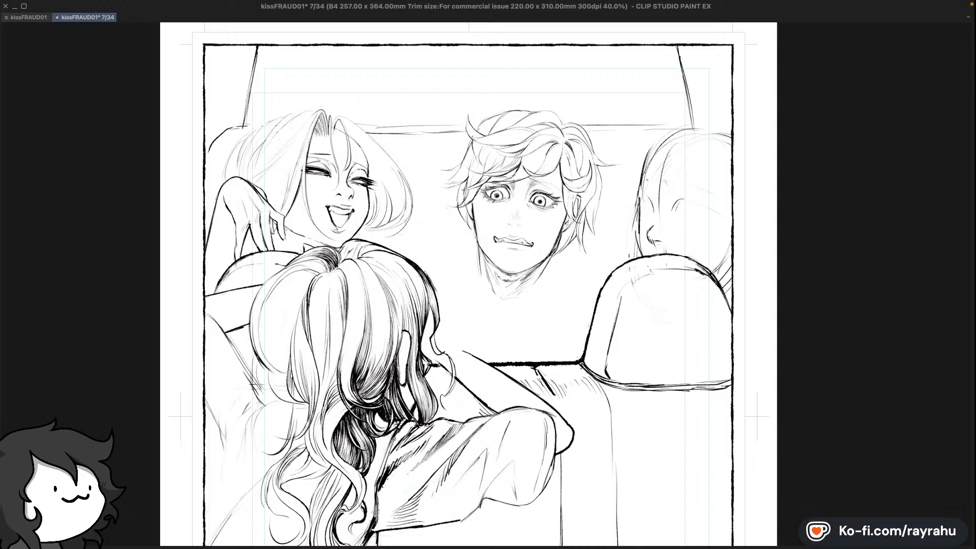
{"action": "key", "text": "ctrl+s"}
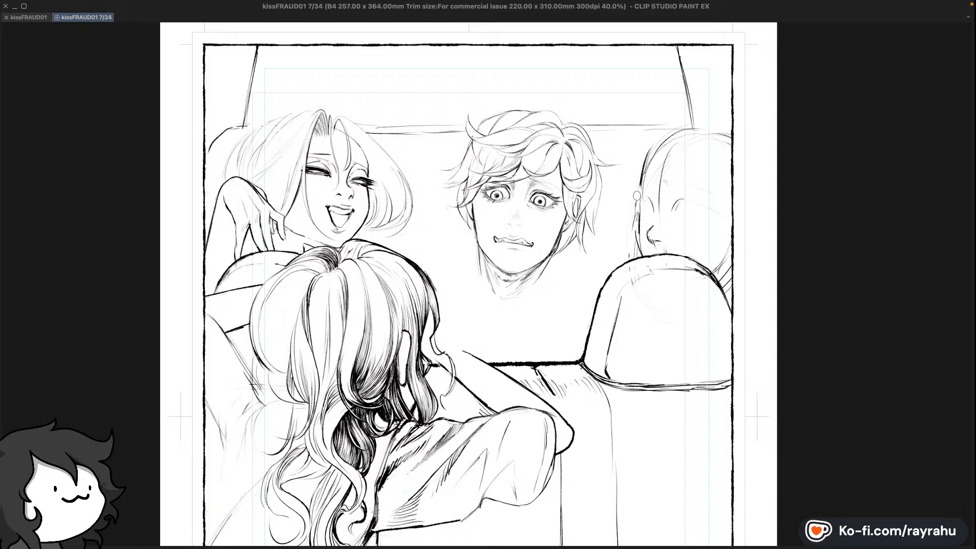
Refine the right-hand character's face contour near the nose, alternating ink and erasing strokes and checking in mirrored view
{"action": "key", "text": "c"}
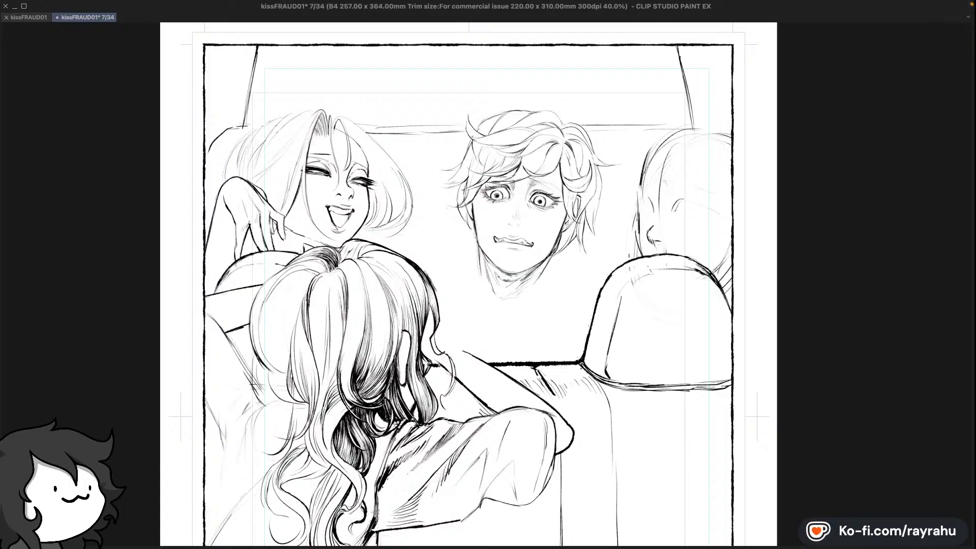
{"action": "key", "text": "shift+h"}
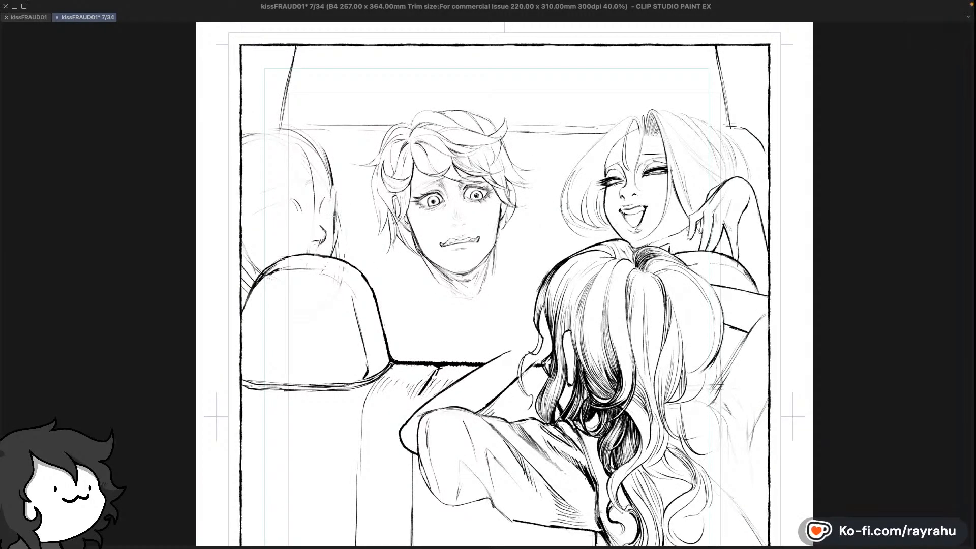
{"action": "key", "text": "c"}
{"action": "key", "text": "super+z"}
{"action": "key", "text": "c"}
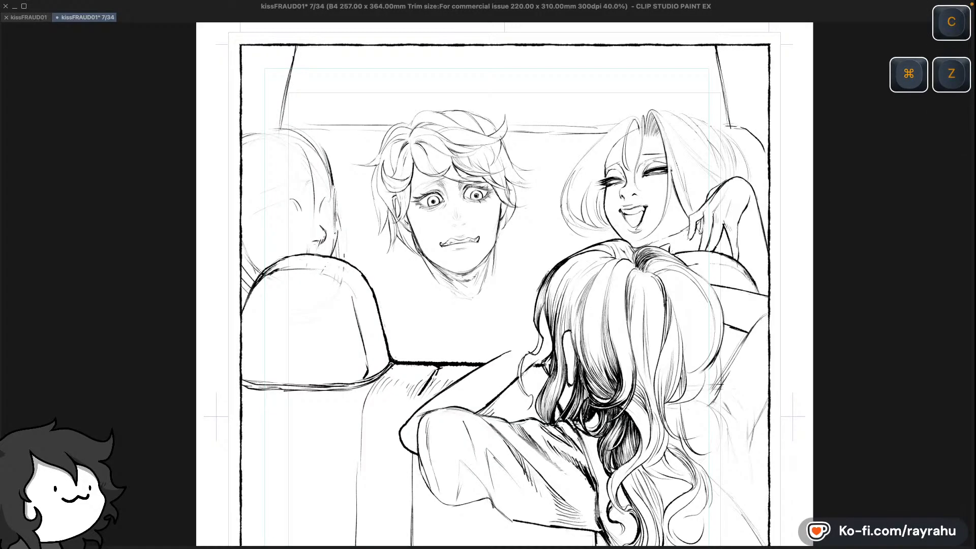
{"action": "key", "text": "c"}
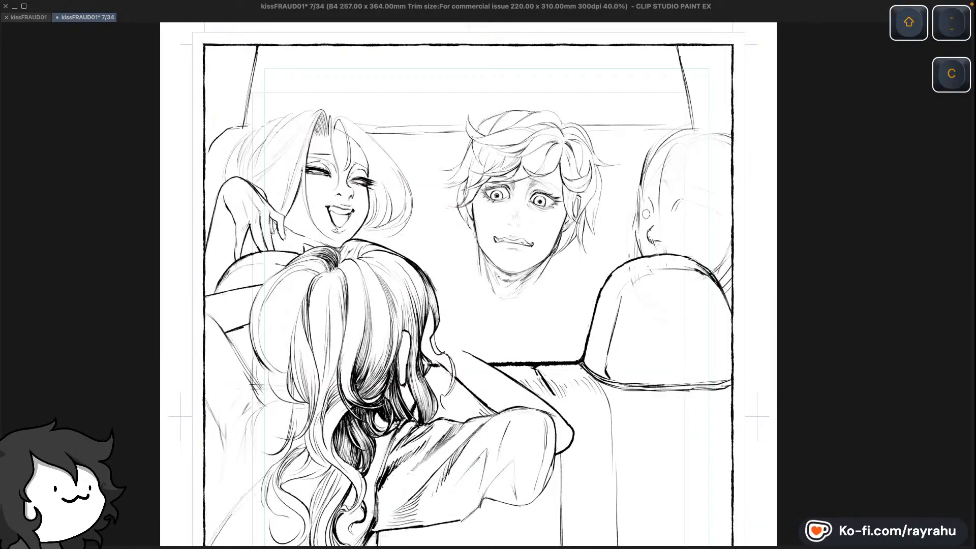
{"action": "key", "text": "shift+minus"}
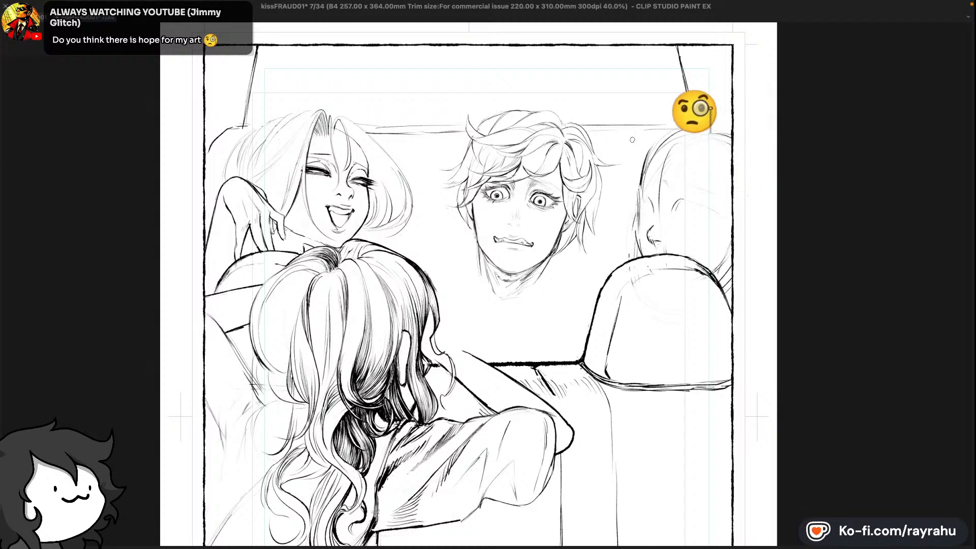
{"action": "key", "text": "c"}
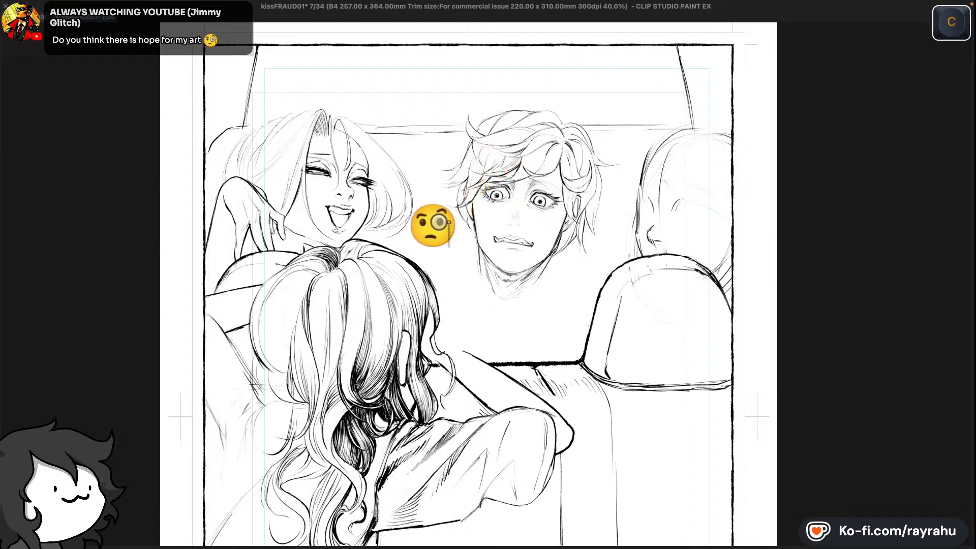
Redraw the right-hand character's face edge from the forehead down to the cheek, undoing rejected strokes
{"action": "key", "text": "super+z"}
{"action": "key", "text": "super+z"}
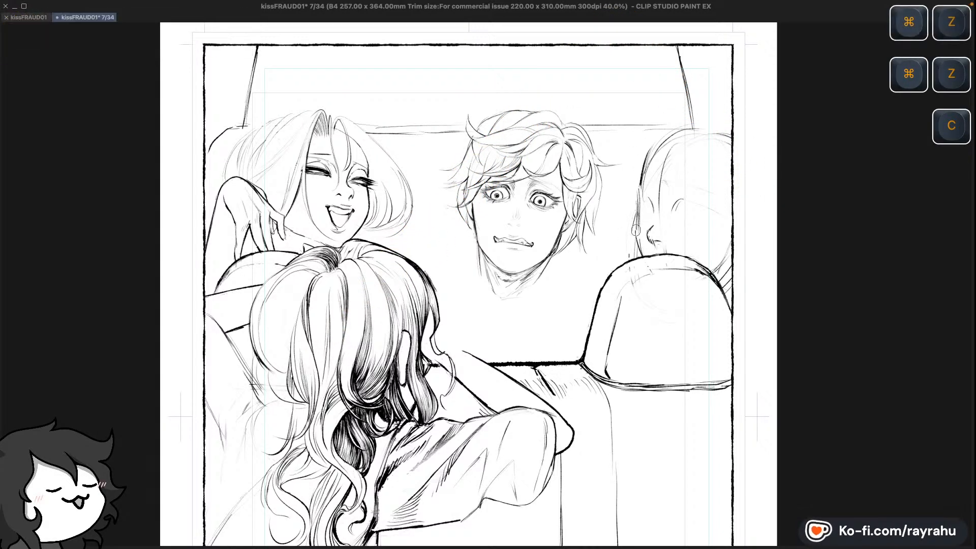
{"action": "key", "text": "super+z"}
{"action": "key", "text": "super+z"}
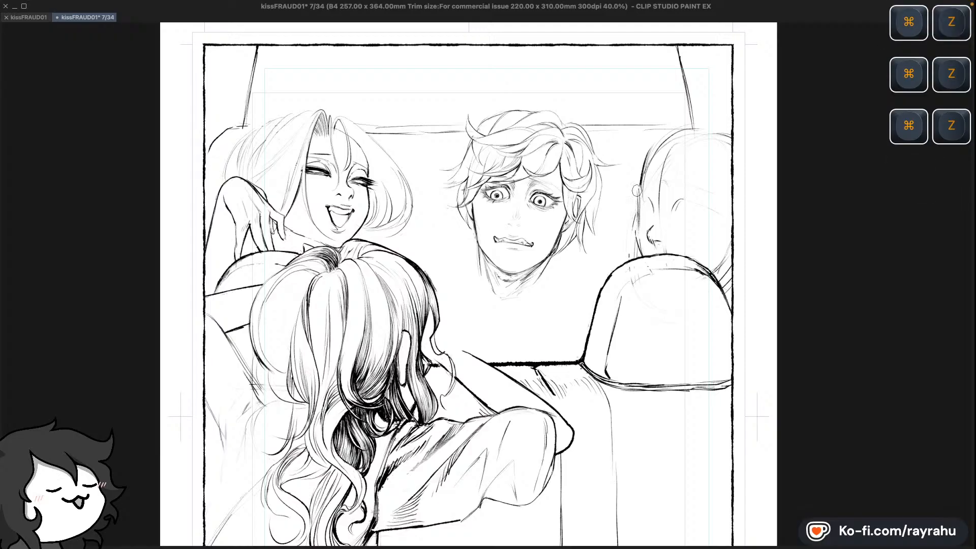
{"action": "key", "text": "super+z"}
{"action": "key", "text": "super+z"}
{"action": "key", "text": "super+z"}
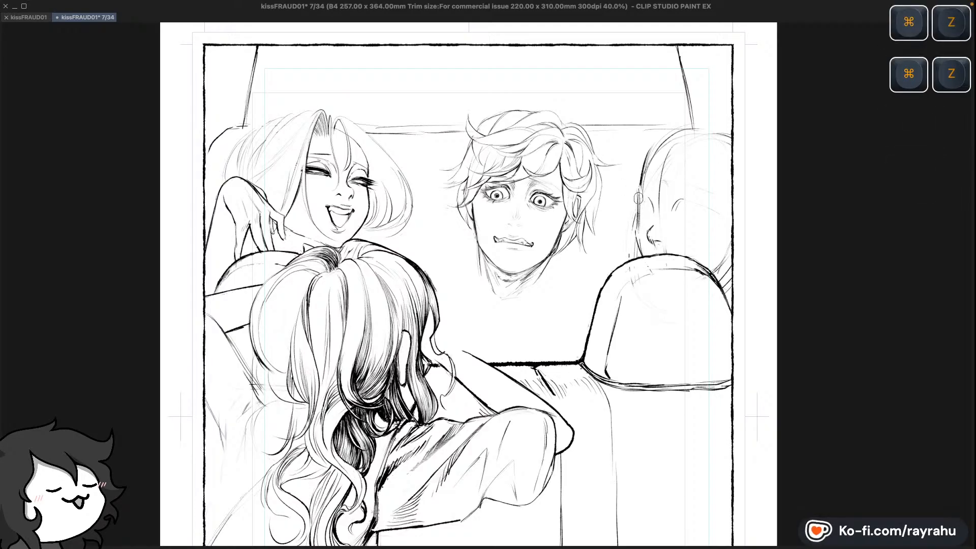
{"action": "key", "text": "super+z"}
{"action": "key", "text": "super+z"}
{"action": "key", "text": "super+z"}
{"action": "key", "text": "super+z"}
{"action": "key", "text": "super+z"}
{"action": "key", "text": "super+z"}
{"action": "key", "text": "c"}
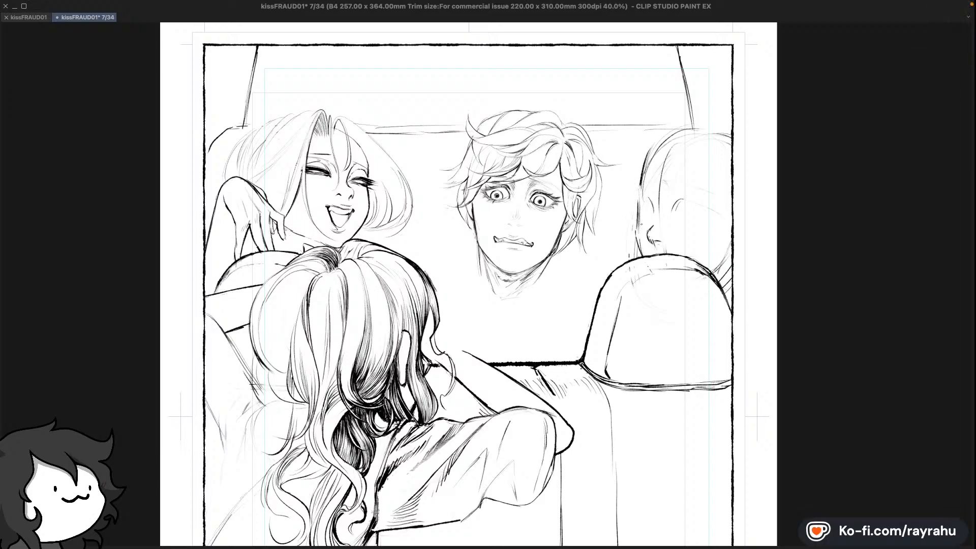
Touch up the line where the right-hand character's hair meets the face, undoing rejected strokes
{"action": "key", "text": "c"}
{"action": "key", "text": "super+z"}
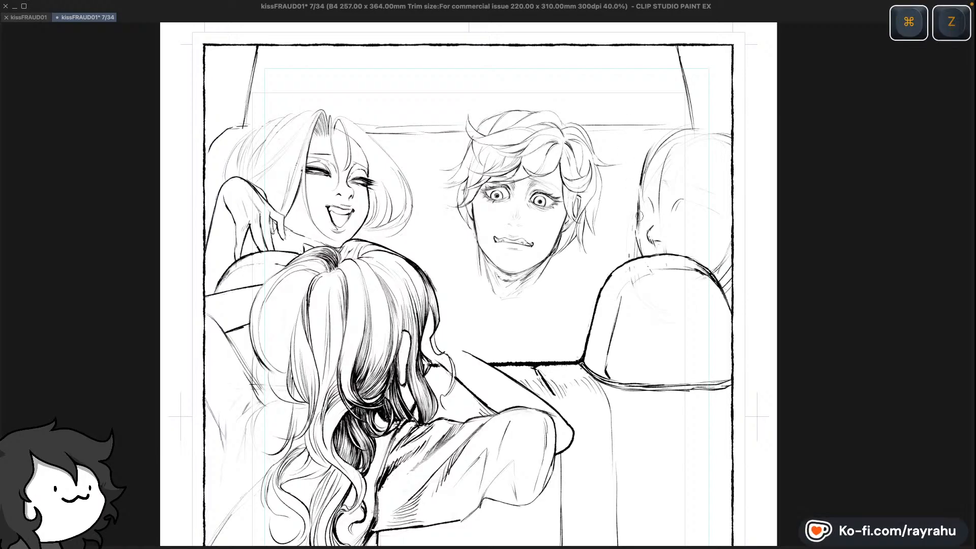
{"action": "key", "text": "super+z"}
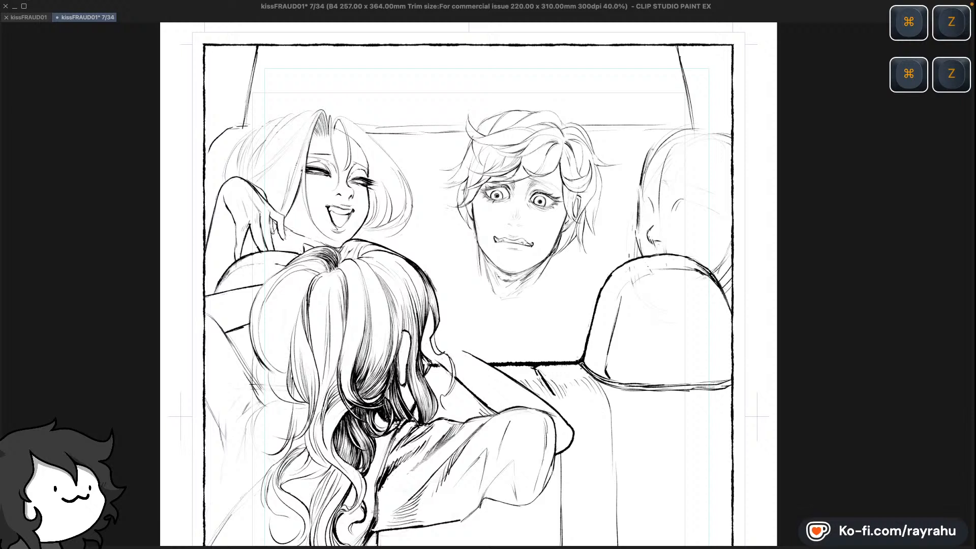
{"action": "key", "text": "super+z"}
{"action": "key", "text": "super+z"}
Clean up the right-hand character's forehead contour, alternating ink and erasing and undoing rejected strokes
{"action": "key", "text": "c"}
{"action": "key", "text": "super+z"}
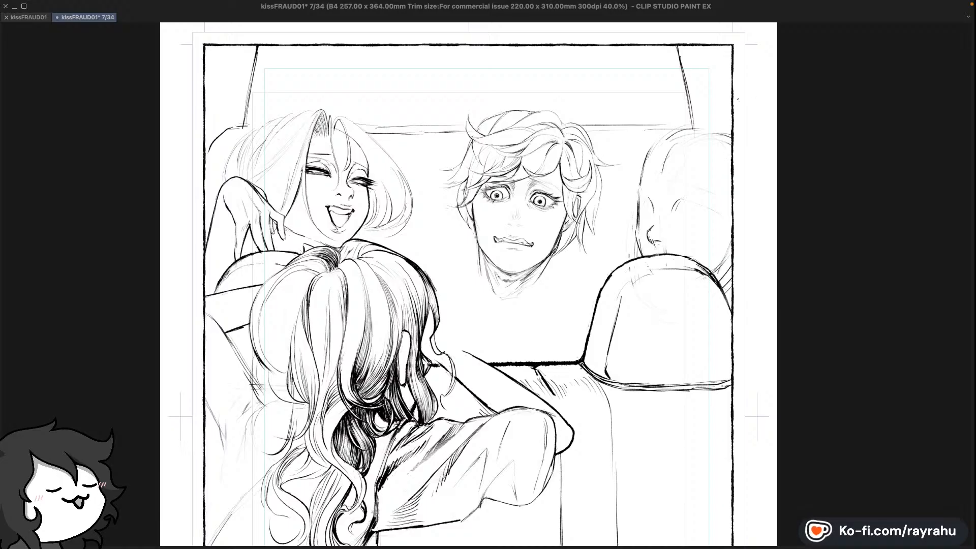
{"action": "key", "text": "c"}
{"action": "key", "text": "super+z"}
{"action": "key", "text": "super+z"}
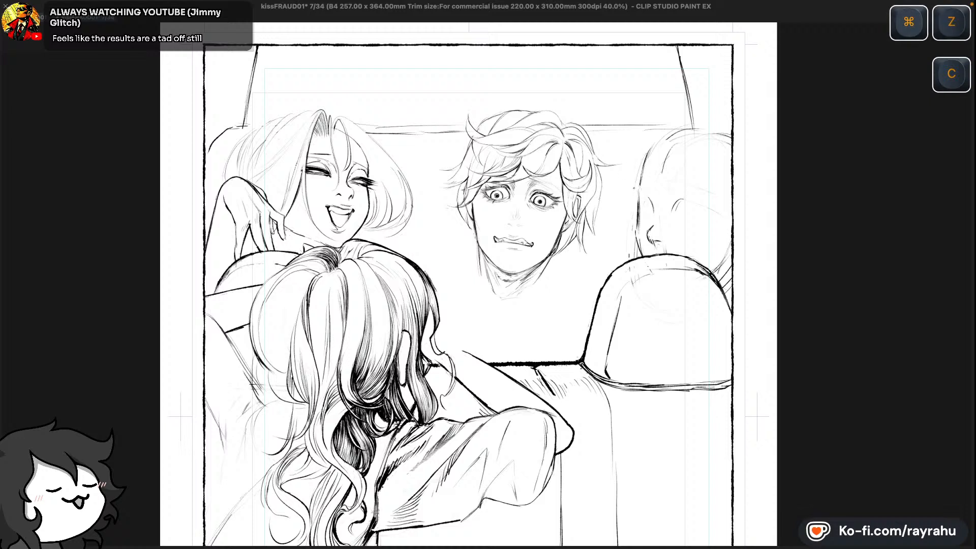
{"action": "key", "text": "super+z"}
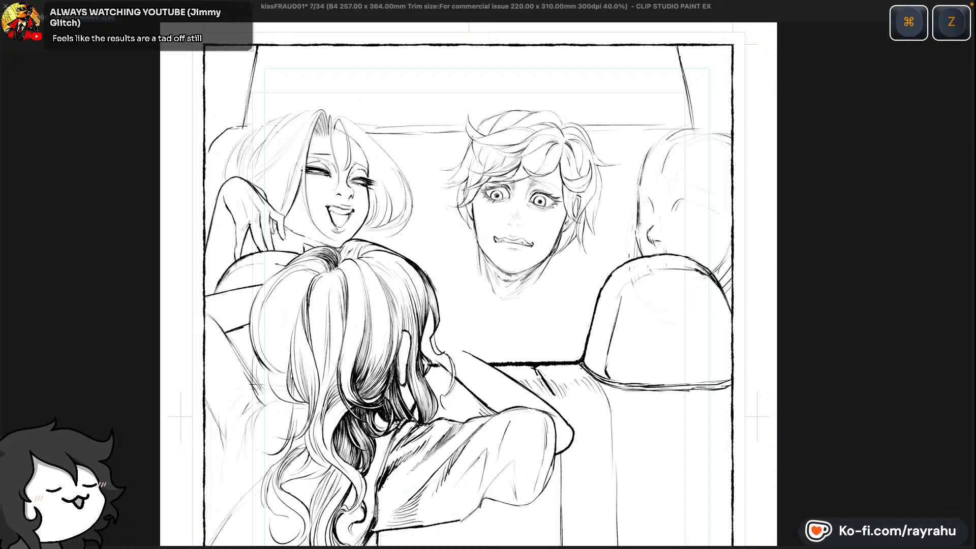
{"action": "key", "text": "super+z"}
{"action": "key", "text": "super+z"}
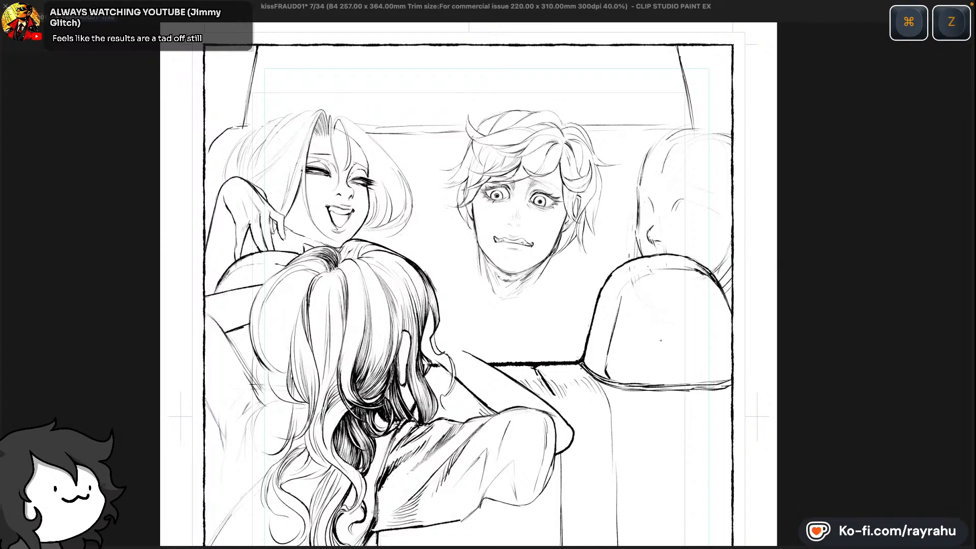
{"action": "key", "text": "c"}
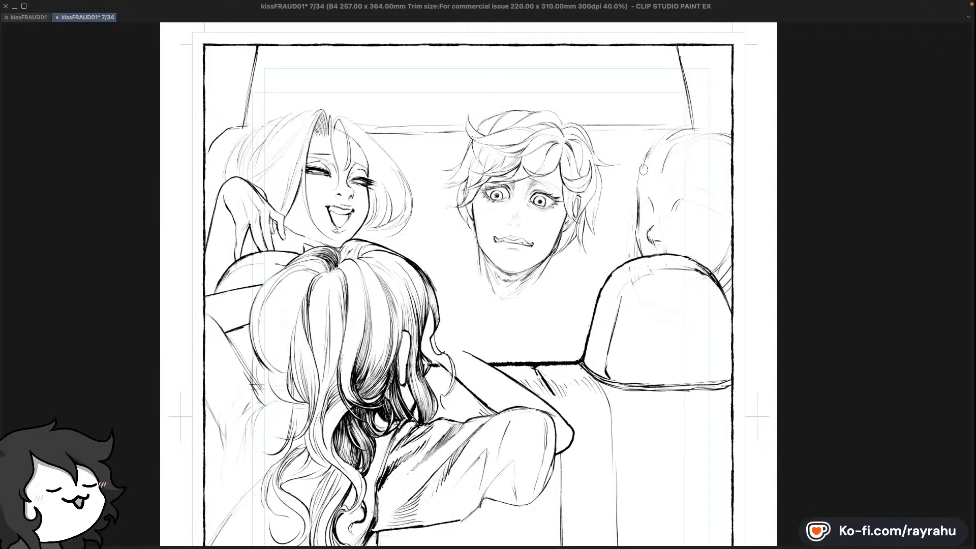
Rework the right-hand character's outer face line from the brow down to the cheek, undoing rejected strokes
{"action": "key", "text": "c"}
{"action": "key", "text": "c"}
{"action": "key", "text": "super+z"}
{"action": "key", "text": "super+z"}
{"action": "key", "text": "super+z"}
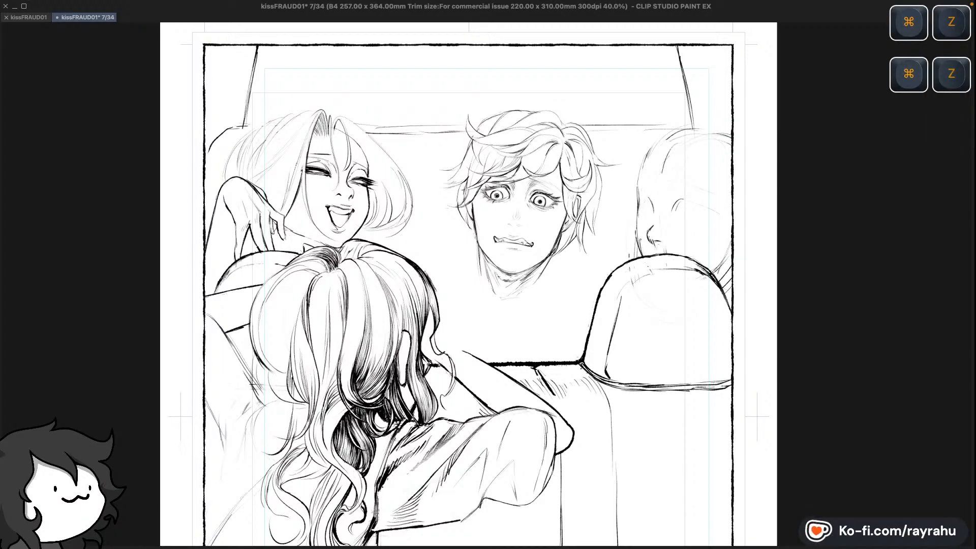
{"action": "key", "text": "c"}
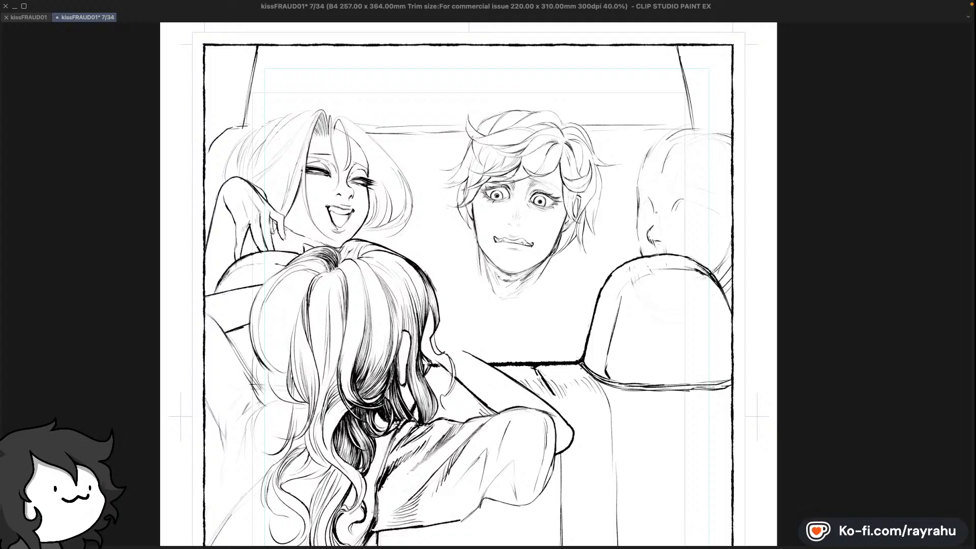
{"action": "key", "text": "c"}
{"action": "key", "text": "super+z"}
{"action": "key", "text": "super+z"}
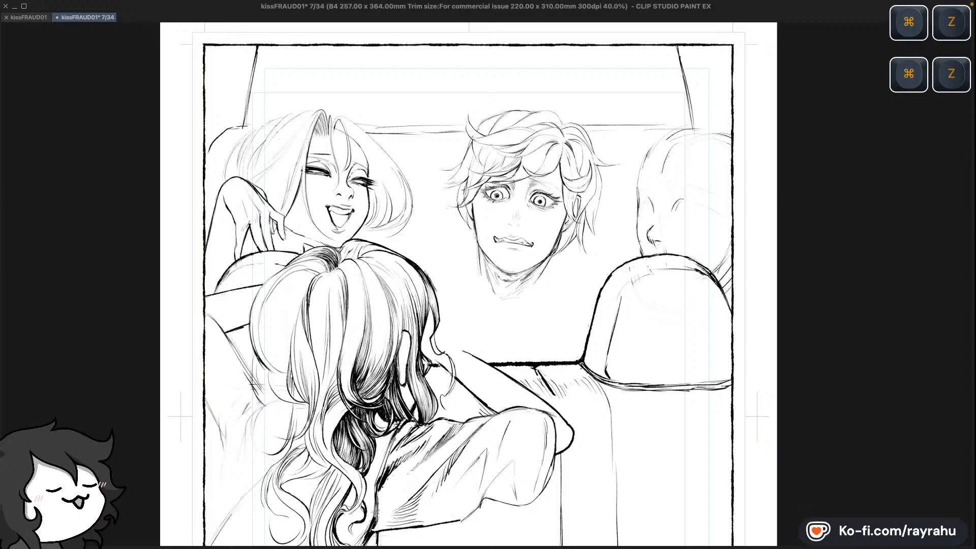
Touch up the small lines below the right-hand character's nose, just above the headrest, undoing rejected strokes
{"action": "key", "text": "c"}
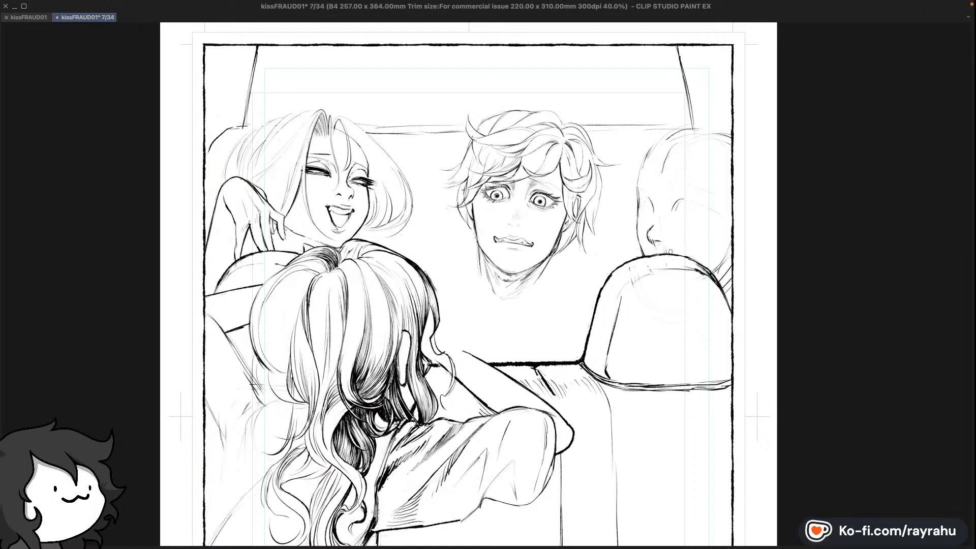
{"action": "key", "text": "super+z"}
{"action": "key", "text": "super+z"}
{"action": "key", "text": "super+z"}
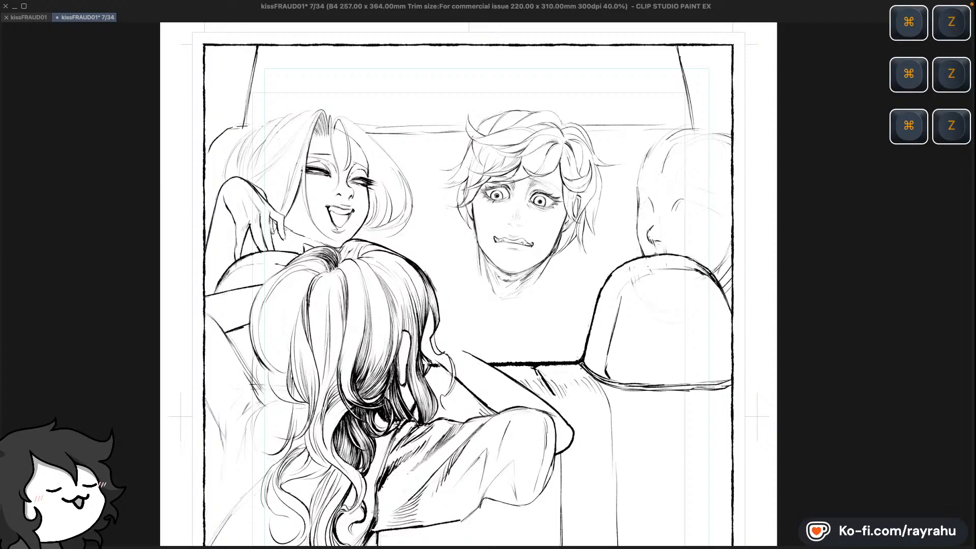
{"action": "key", "text": "super+z"}
{"action": "key", "text": "super+z"}
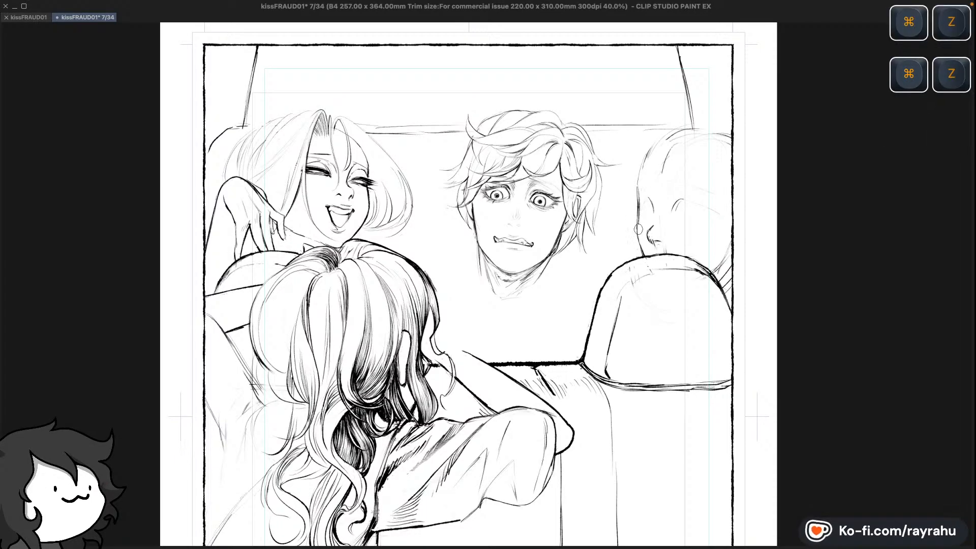
Adjust the right-hand character's cheek contour beside the nose, switching between inking and erasing
{"action": "key", "text": "super+z"}
{"action": "key", "text": "super+z"}
{"action": "key", "text": "super+z"}
{"action": "key", "text": "c"}
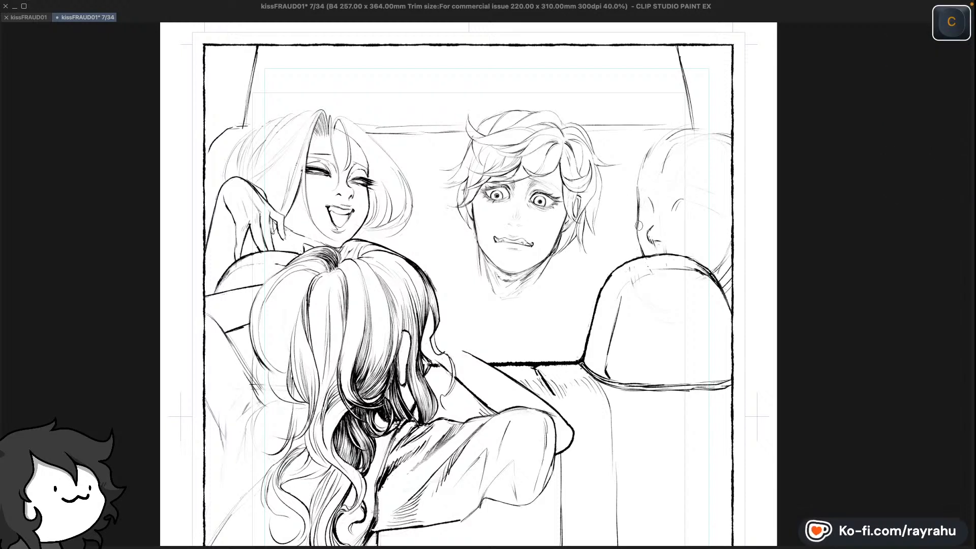
{"action": "key", "text": "super+z"}
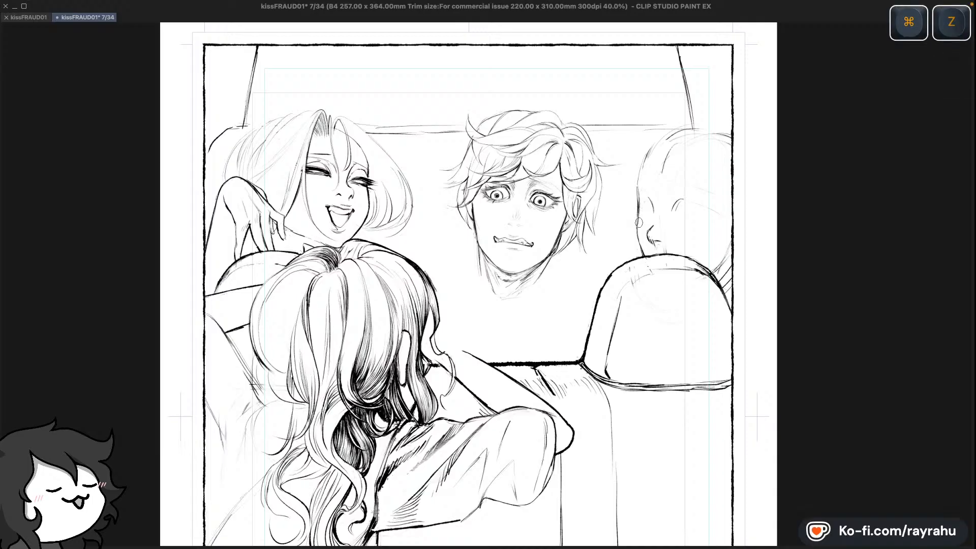
{"action": "key", "text": "c"}
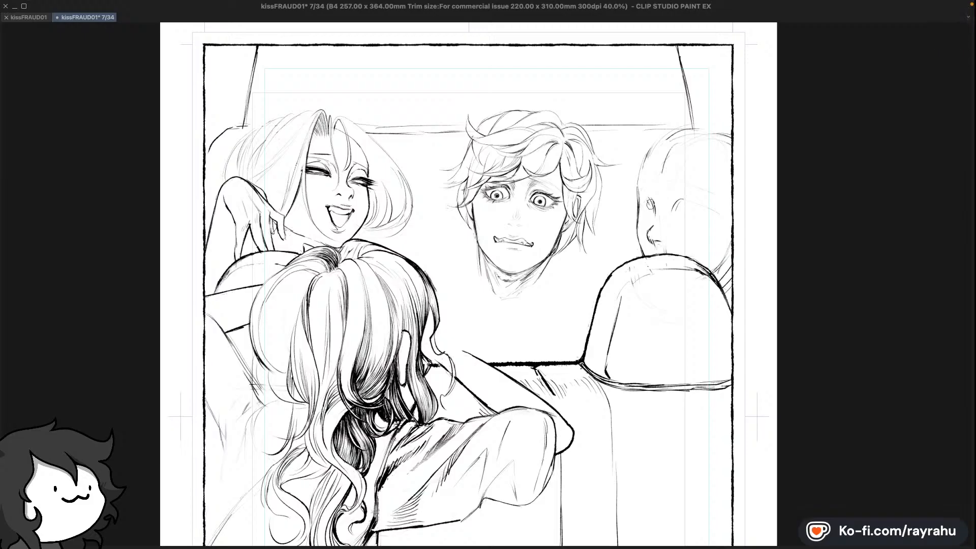
Draw the upper lid line of the right-hand character's far eye and check the drawing in mirrored view
{"action": "key", "text": "super+z"}
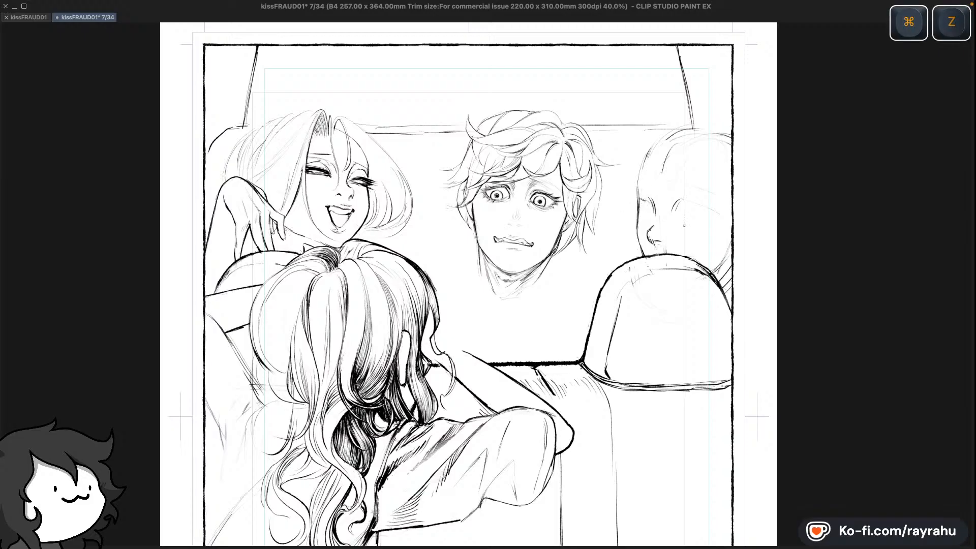
{"action": "key", "text": "super+z"}
{"action": "key", "text": "super+z"}
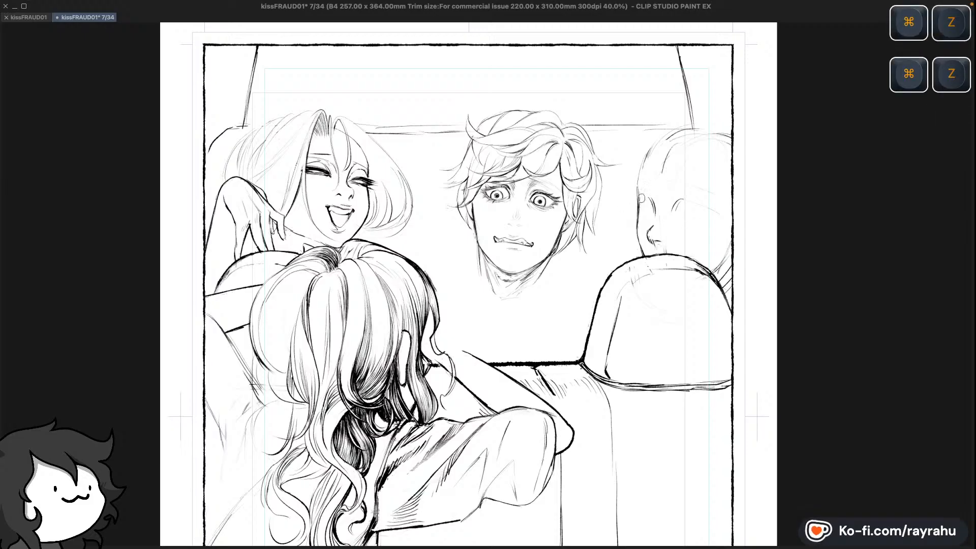
{"action": "key", "text": "shift+minus"}
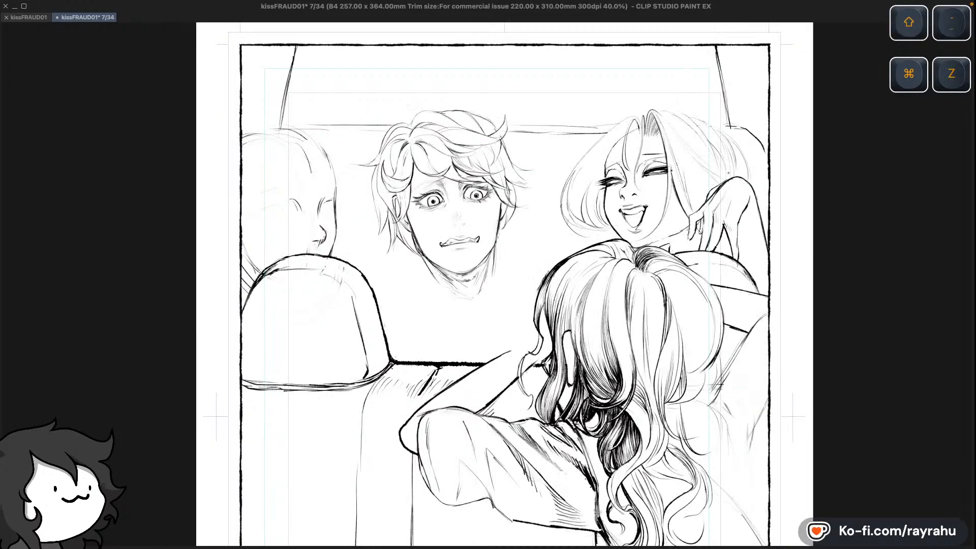
{"action": "key", "text": "shift+minus"}
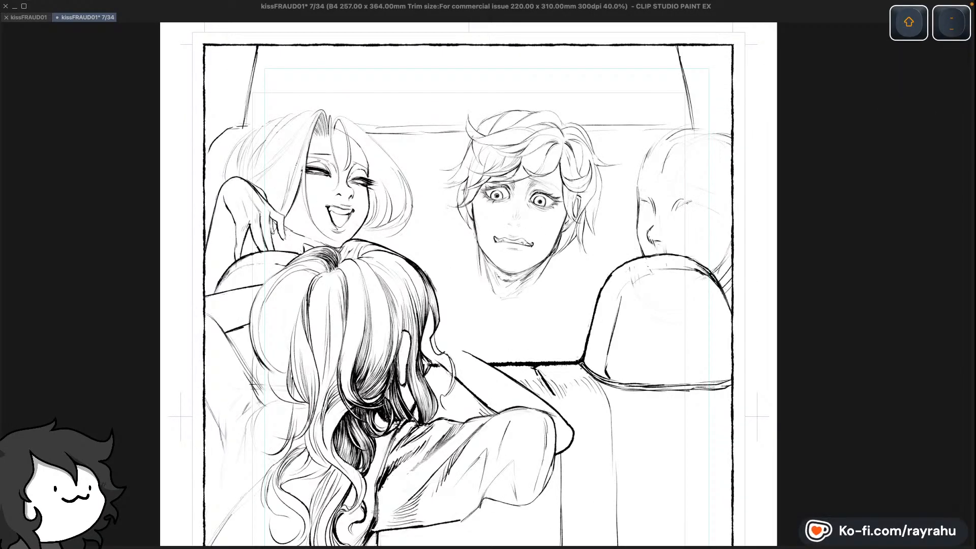
Outline the right-hand character's far eye and begin the near eye's upper lid, undoing rejected strokes
{"action": "key", "text": "super+z"}
{"action": "key", "text": "super+z"}
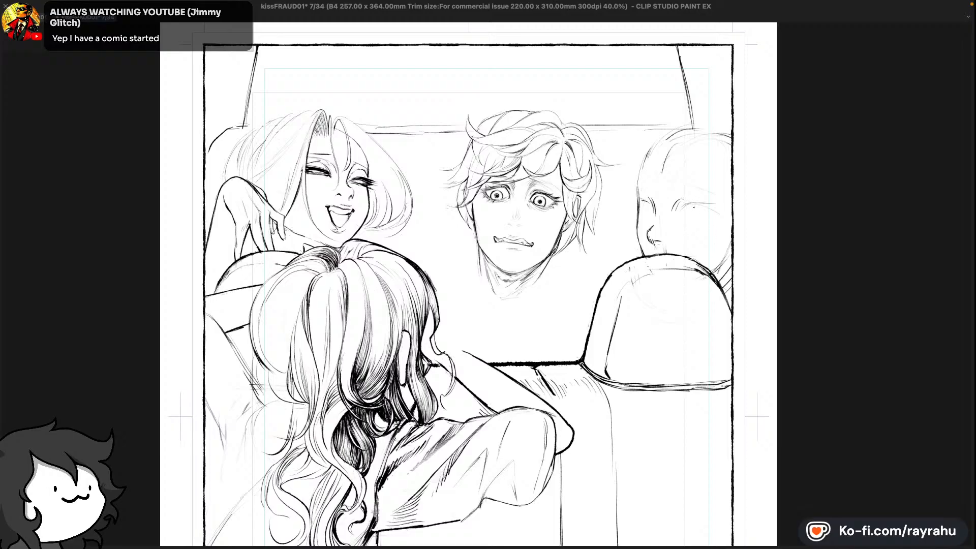
{"action": "key", "text": "super+z"}
{"action": "key", "text": "super+z"}
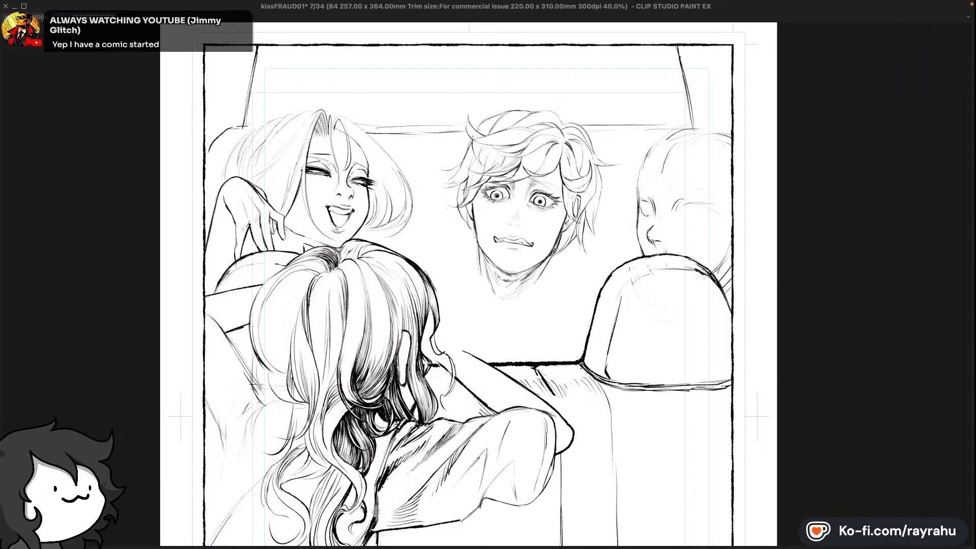
{"action": "key", "text": "super+z"}
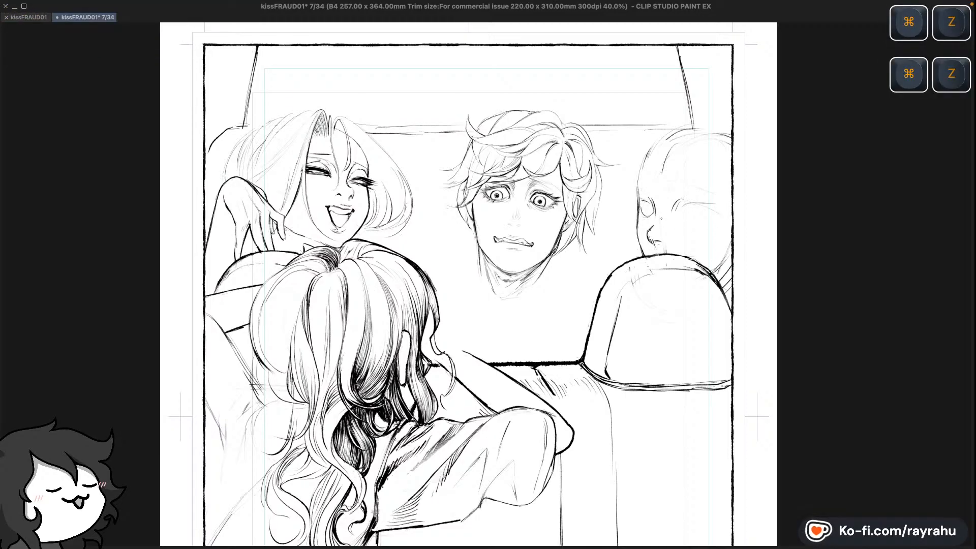
{"action": "key", "text": "super+z"}
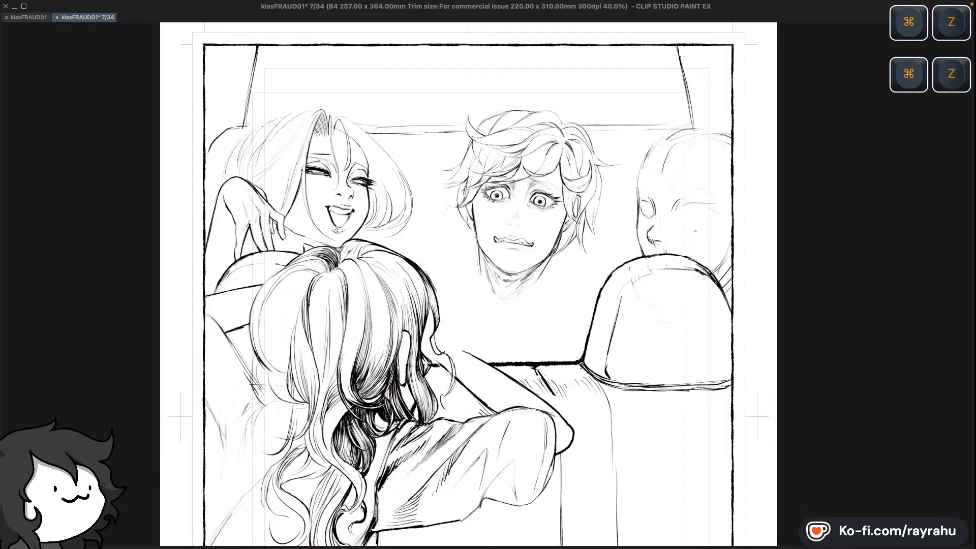
Draw the near eye's outline and upper lid on the right-hand character, checking the result in mirrored view
{"action": "key", "text": "super+z"}
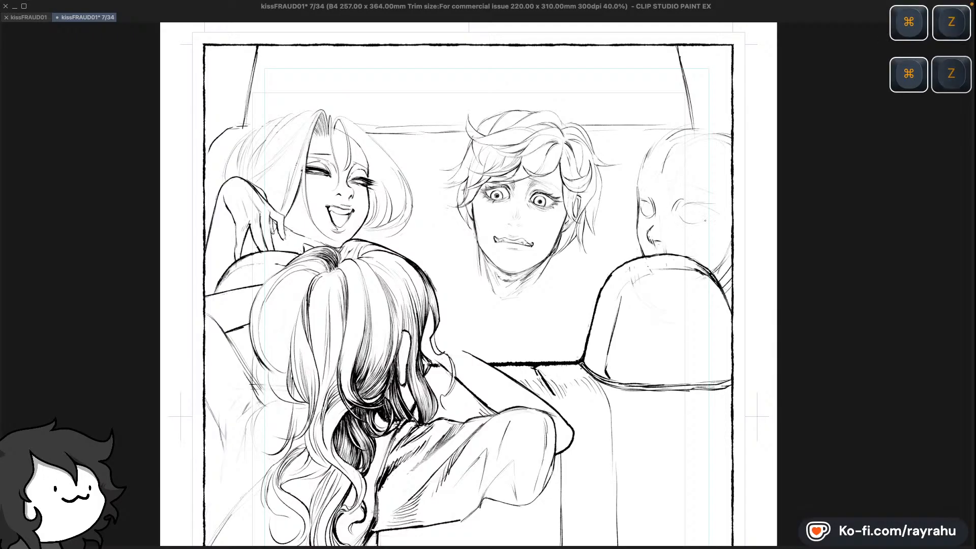
{"action": "key", "text": "super+z"}
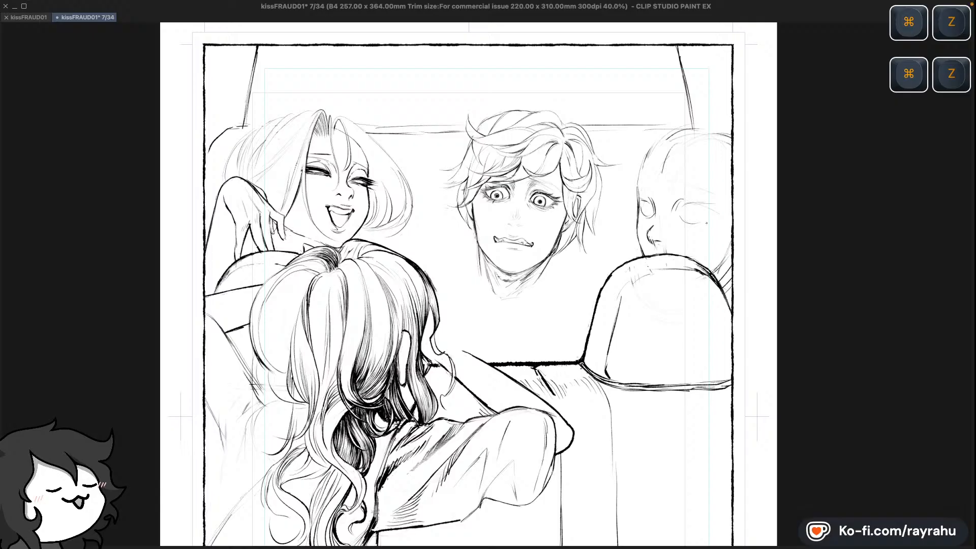
{"action": "left_click_drag", "start_coordinate": [688, 220], "coordinate": [716, 210]}
{"action": "key", "text": "super+z"}
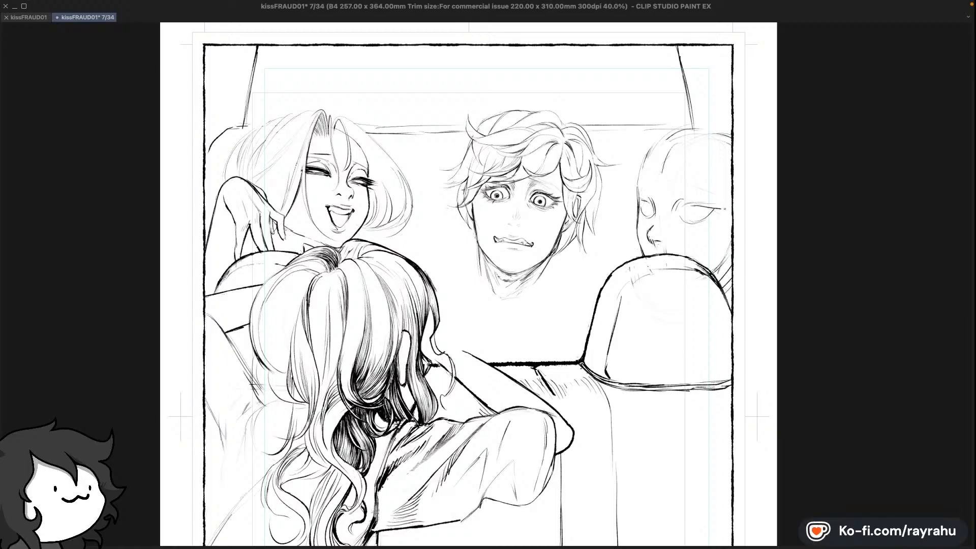
{"action": "key", "text": "shift+minus"}
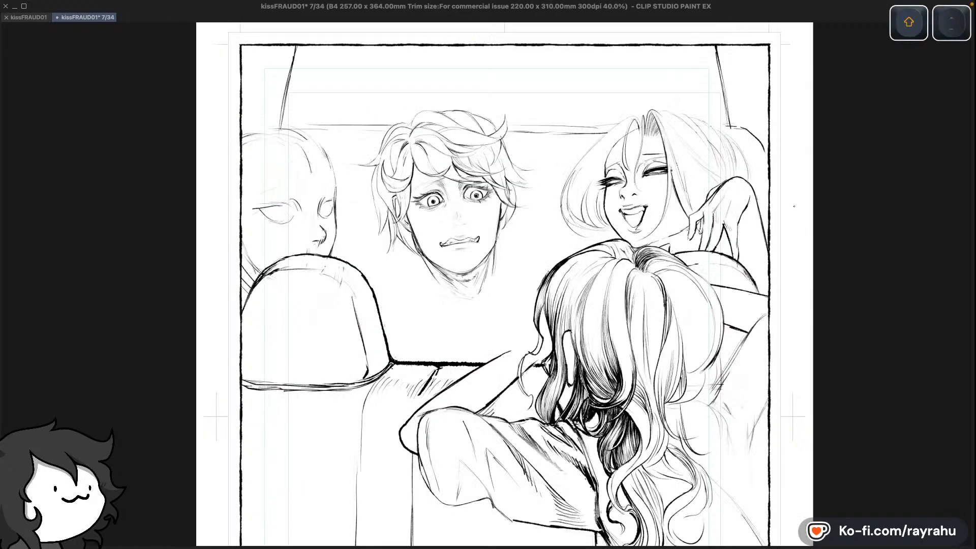
{"action": "key", "text": "shift+minus"}
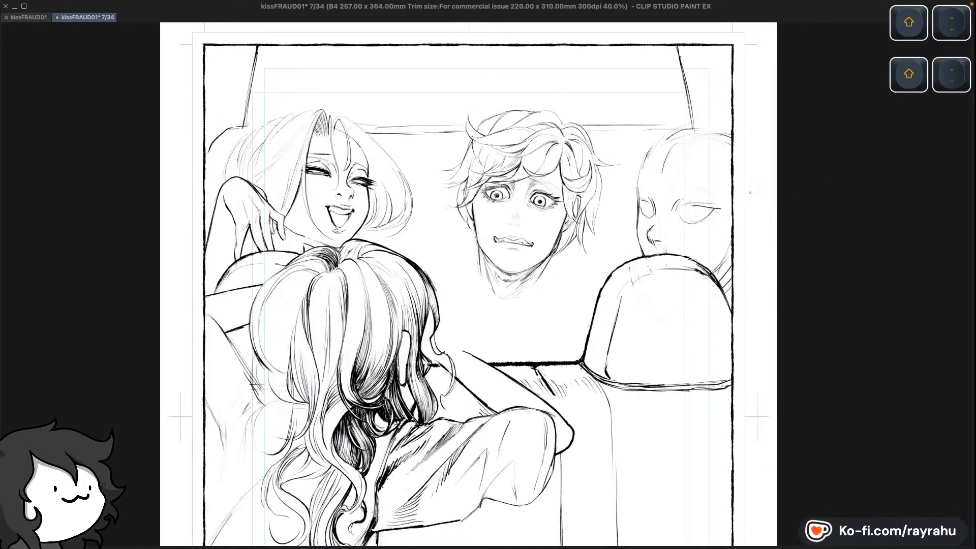
Mirror and rotate the canvas, and rework the right-hand character's eye lines, removing the near eye's extended lid line
{"action": "key", "text": "shift+minus"}
{"action": "key", "text": "space"}
{"action": "left_click_drag", "start_coordinate": [660, 325], "coordinate": [654, 221]}
{"action": "left_click_drag", "start_coordinate": [559, 325], "coordinate": [688, 232]}
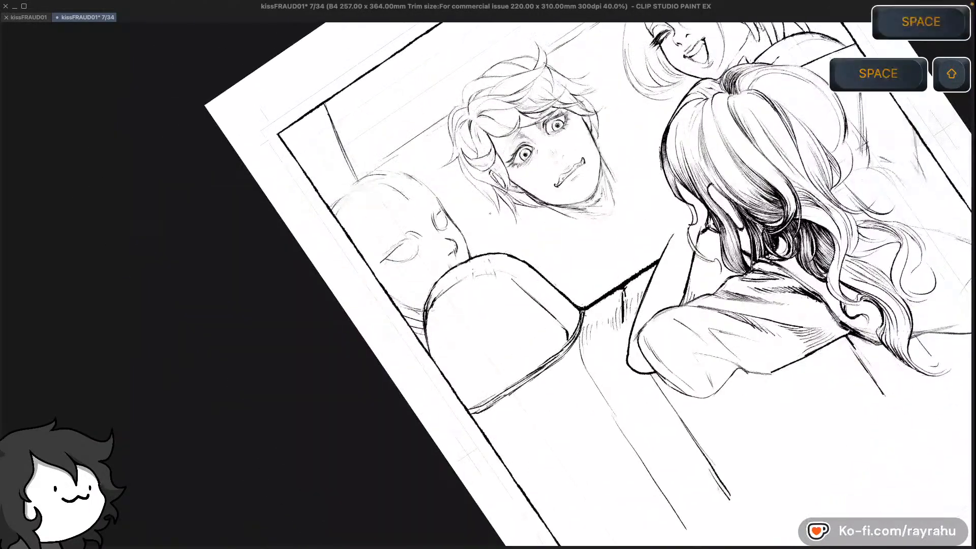
{"action": "key", "text": "super+z"}
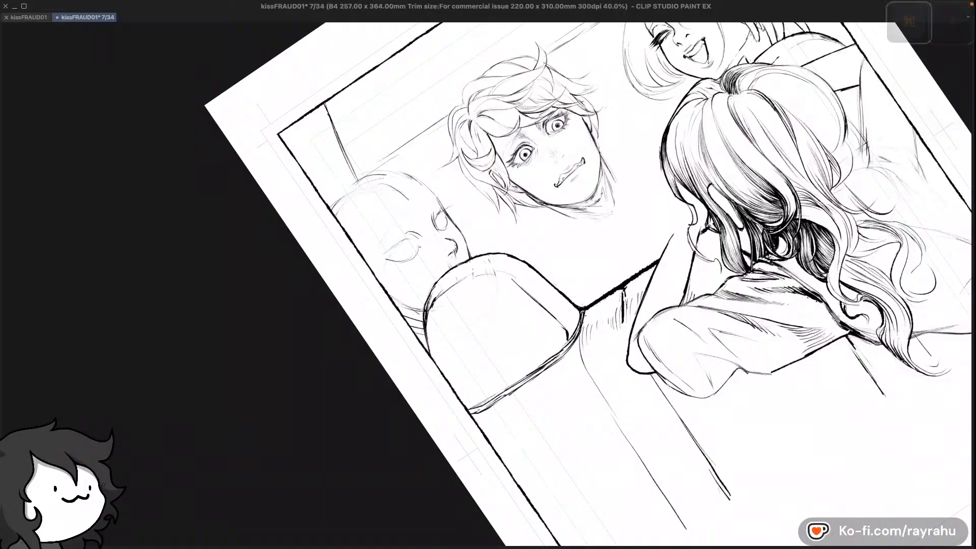
{"action": "key", "text": "super+z"}
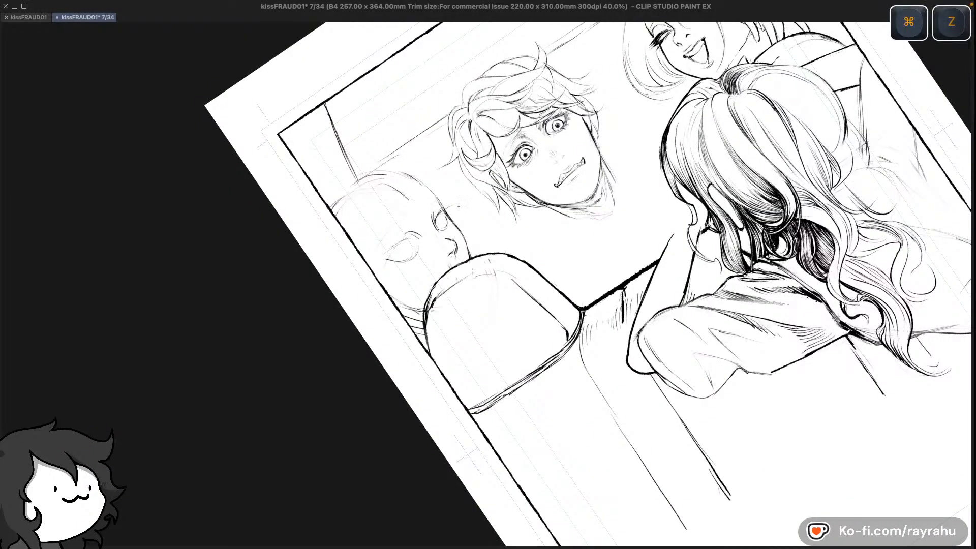
Ink the upper lids and lash lines of the right-hand character's eyes, undoing rejected strokes
{"action": "key", "text": "super+z"}
{"action": "key", "text": "super+z"}
{"action": "key", "text": "super+z"}
{"action": "key", "text": "super+z"}
{"action": "key", "text": "super+z"}
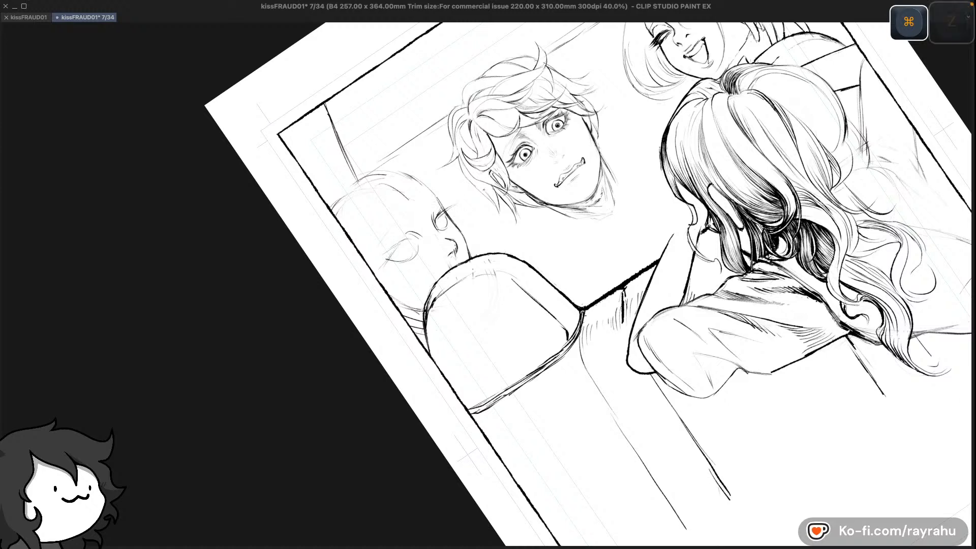
{"action": "key", "text": "super+z"}
{"action": "key", "text": "super+z"}
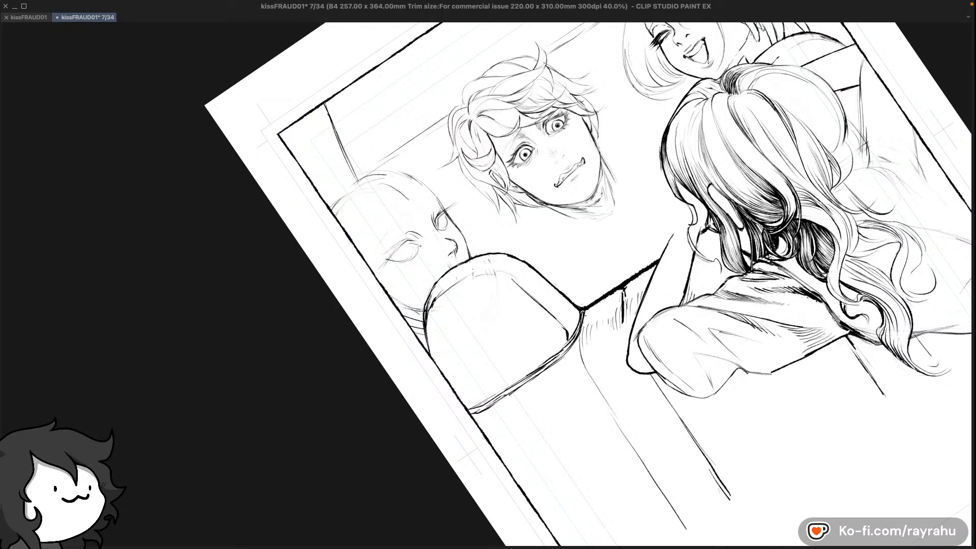
Refine the inside of the right-hand character's eyes, alternating ink and erasing and undoing rejected strokes
{"action": "key", "text": "super+z"}
{"action": "key", "text": "c"}
{"action": "key", "text": "c"}
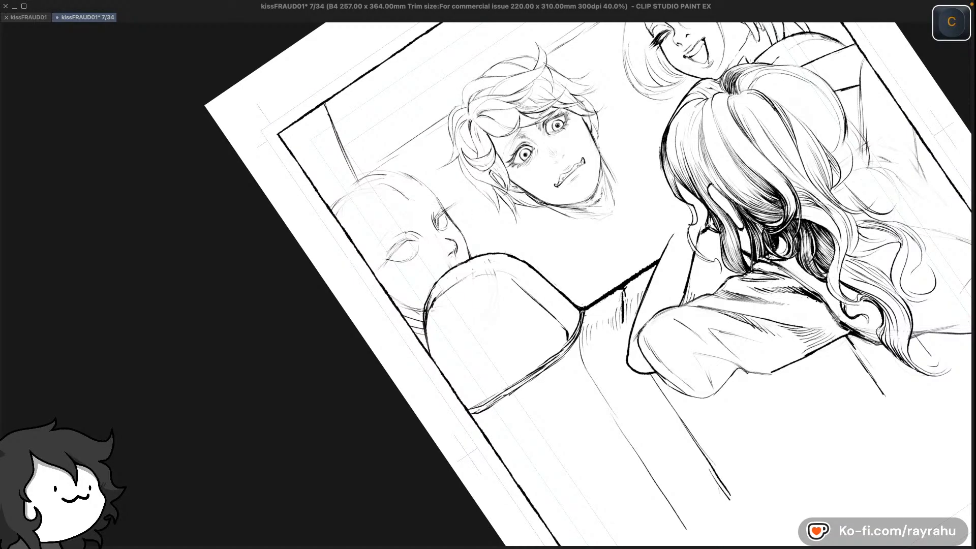
{"action": "key", "text": "super+z"}
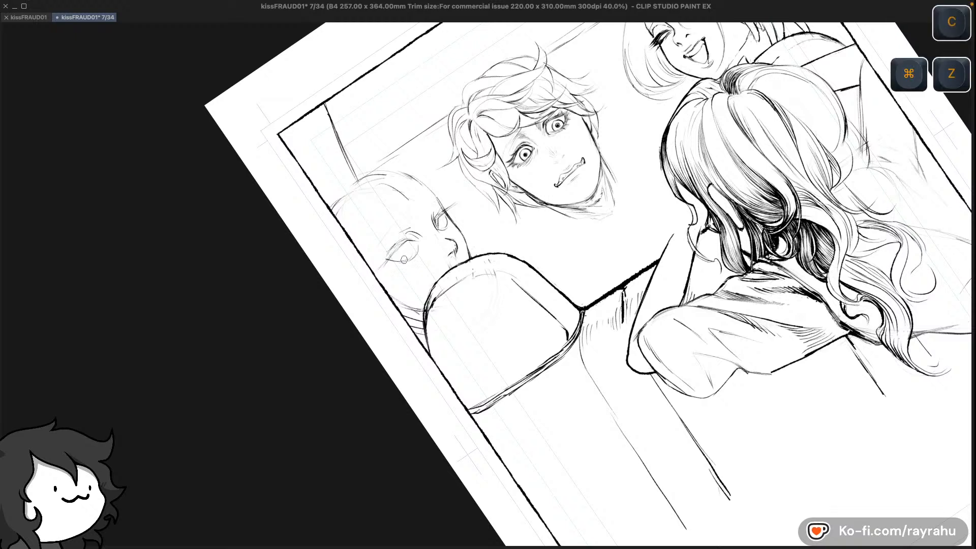
{"action": "key", "text": "c"}
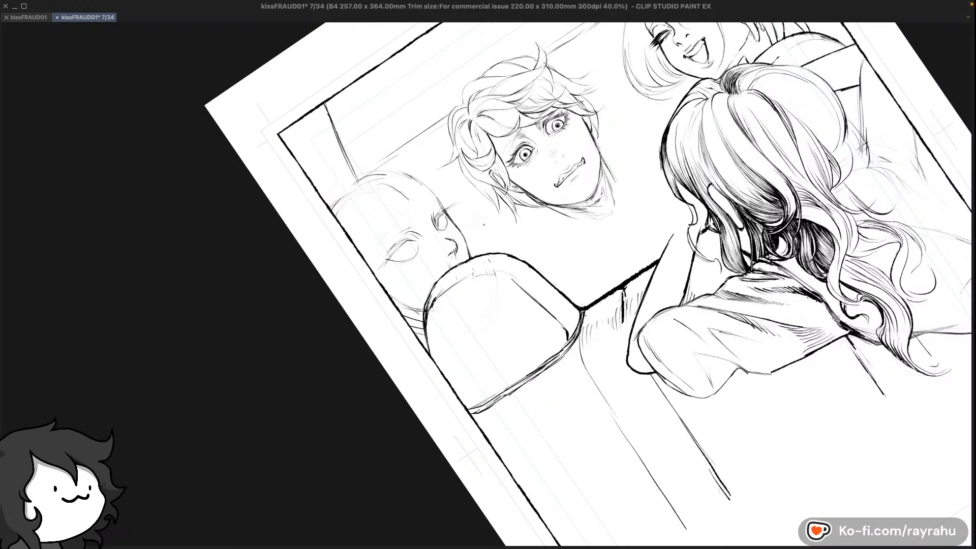
Touch up the right-hand character's nose and eye lines, alternating ink and erasing and undoing rejected strokes, with the canvas mirrored and straightened
{"action": "key", "text": "c"}
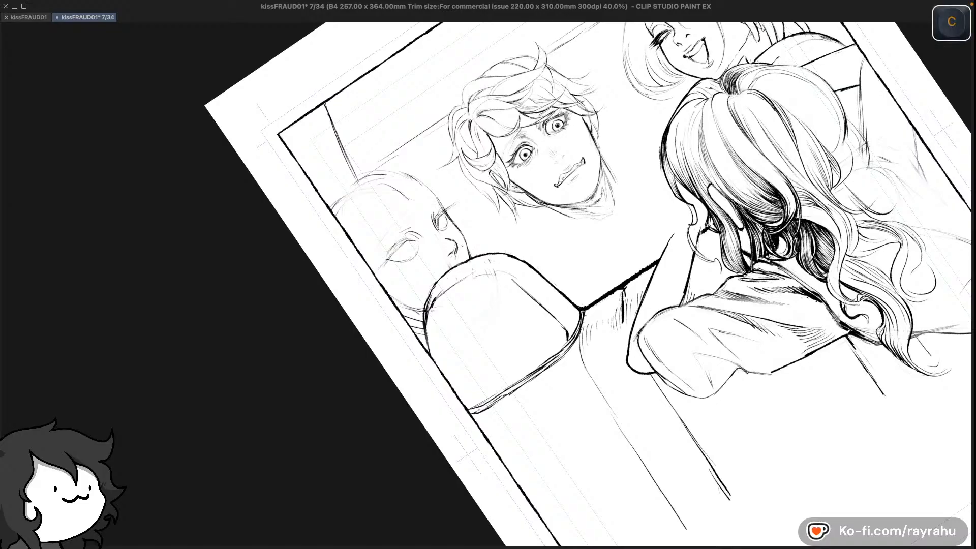
{"action": "key", "text": "super+z"}
{"action": "key", "text": "super+z"}
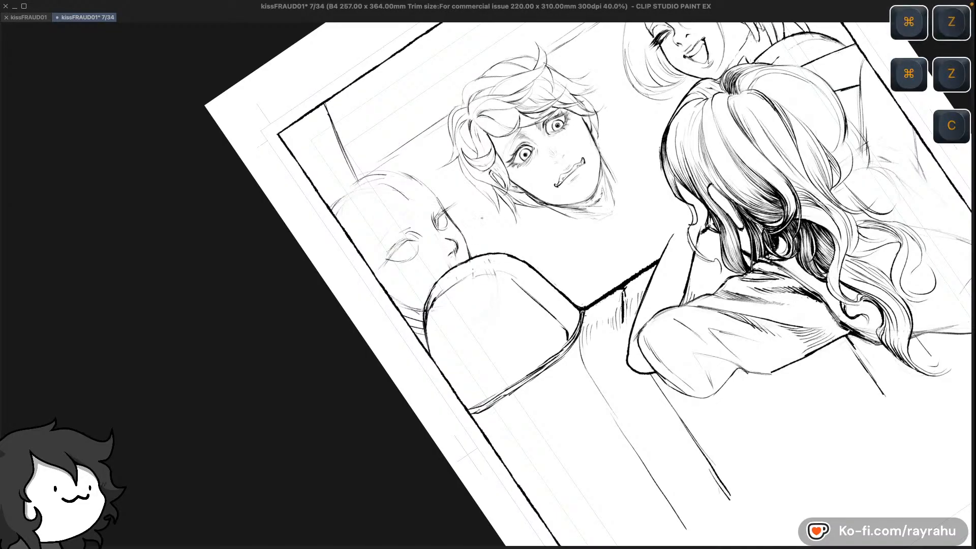
{"action": "key", "text": "c"}
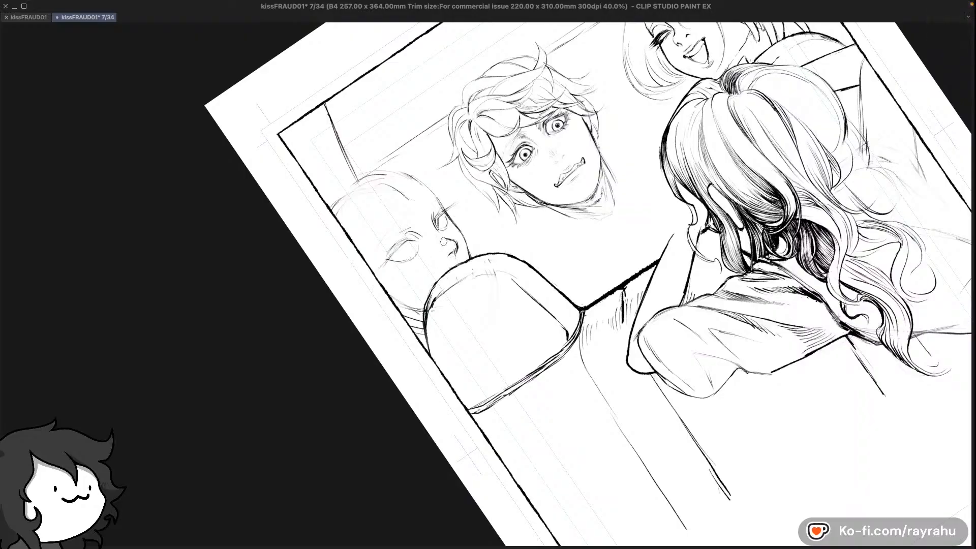
{"action": "key", "text": "shift+minus"}
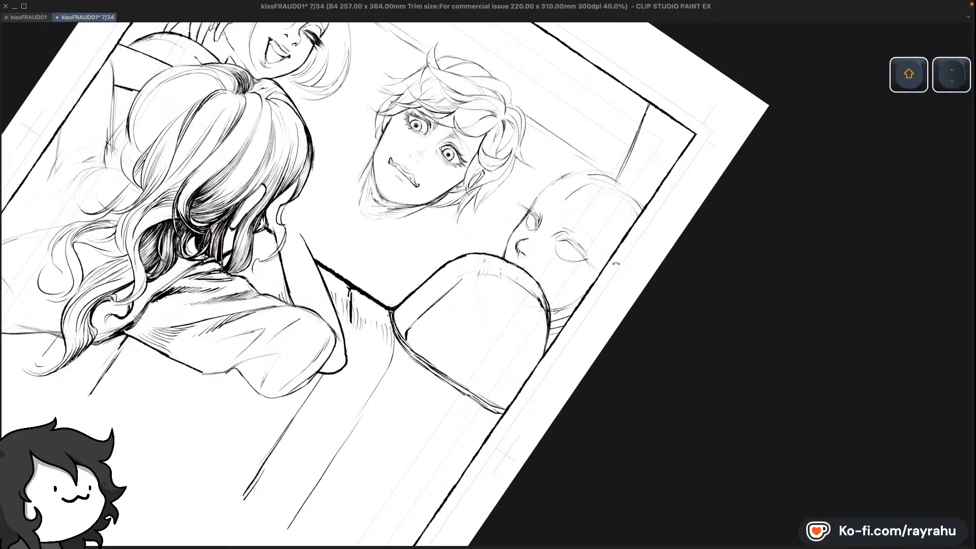
{"action": "double_click", "coordinate": [621, 244], "text": "shift"}
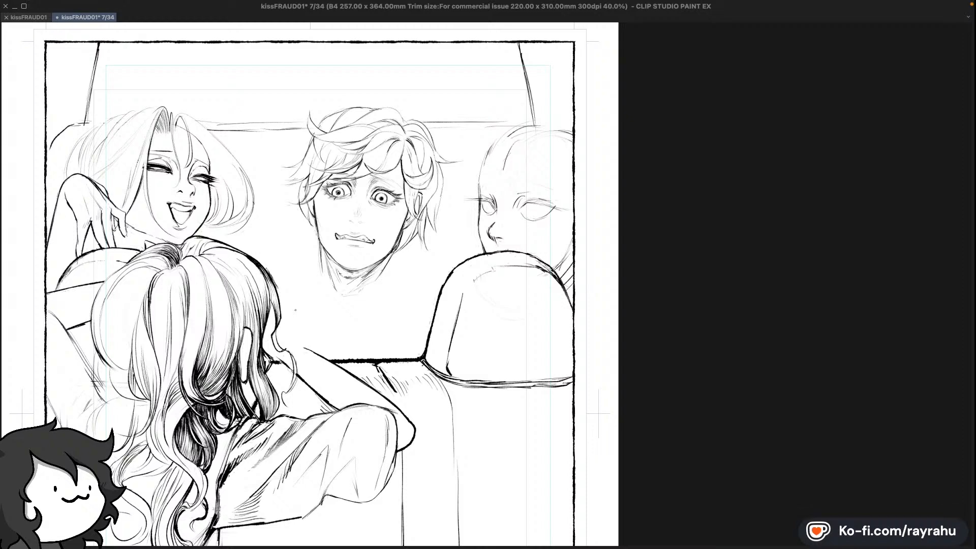
{"action": "key", "text": "c"}
{"action": "key", "text": "super+z"}
{"action": "key", "text": "super+z"}
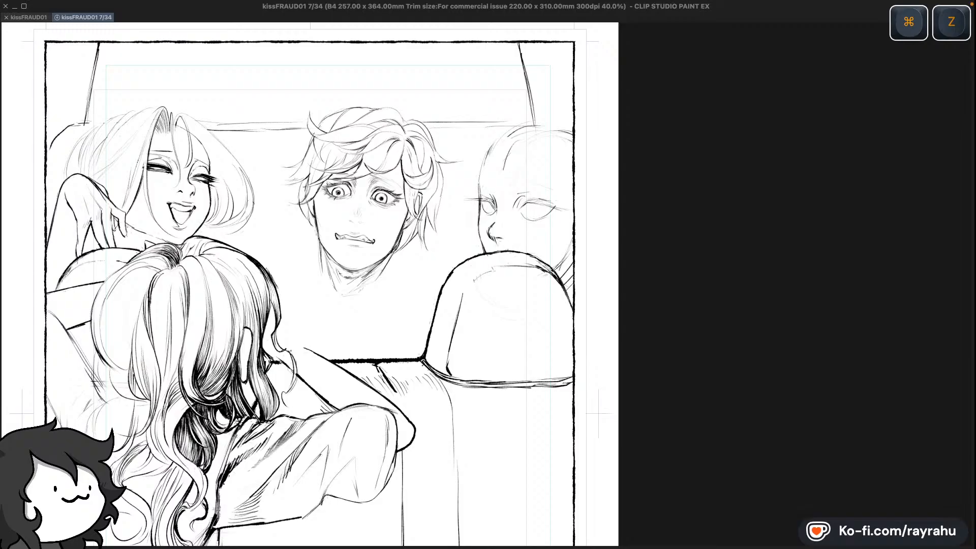
{"action": "key", "text": "super+z"}
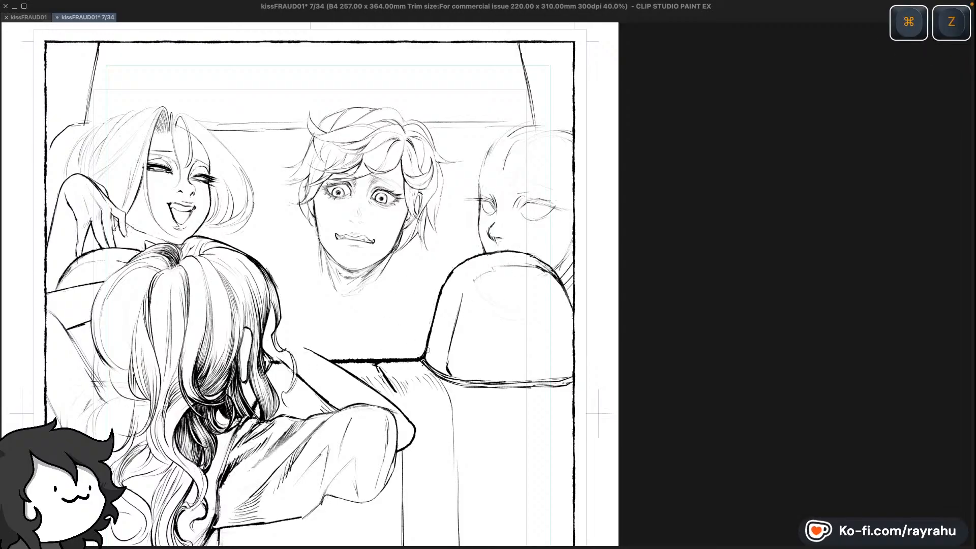
Mirror the canvas, zoom to 60% and rework the mouth corner of the laughing character, undoing rejected strokes
{"action": "key", "text": "shift+minus"}
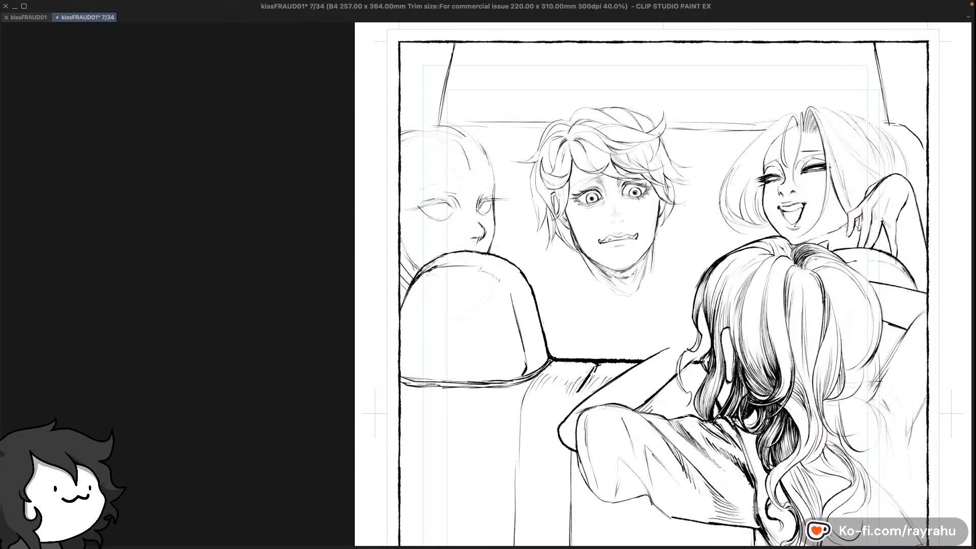
{"action": "key", "text": "equal"}
{"action": "key", "text": "equal"}
{"action": "key", "text": "space"}
{"action": "left_click_drag", "start_coordinate": [862, 123], "coordinate": [766, 230]}
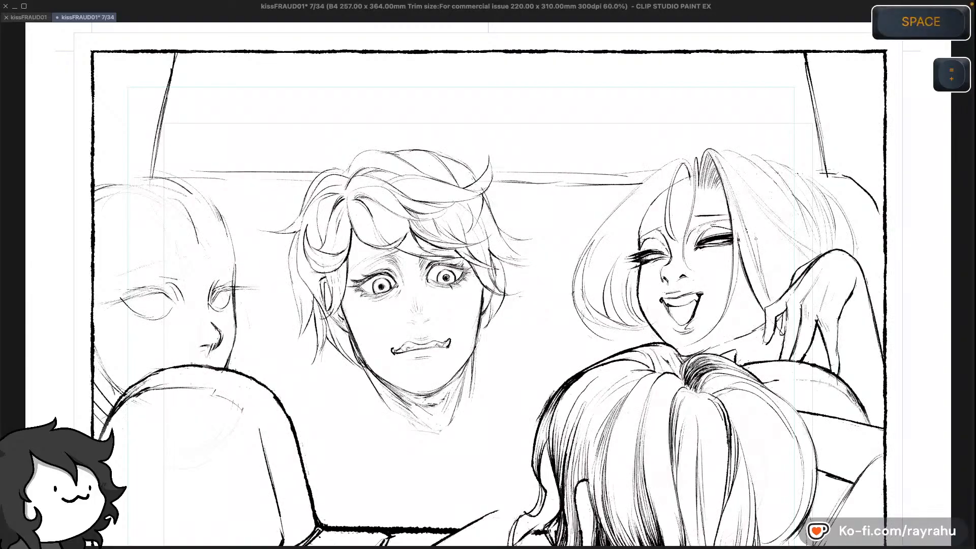
{"action": "key", "text": "super+z"}
{"action": "key", "text": "c"}
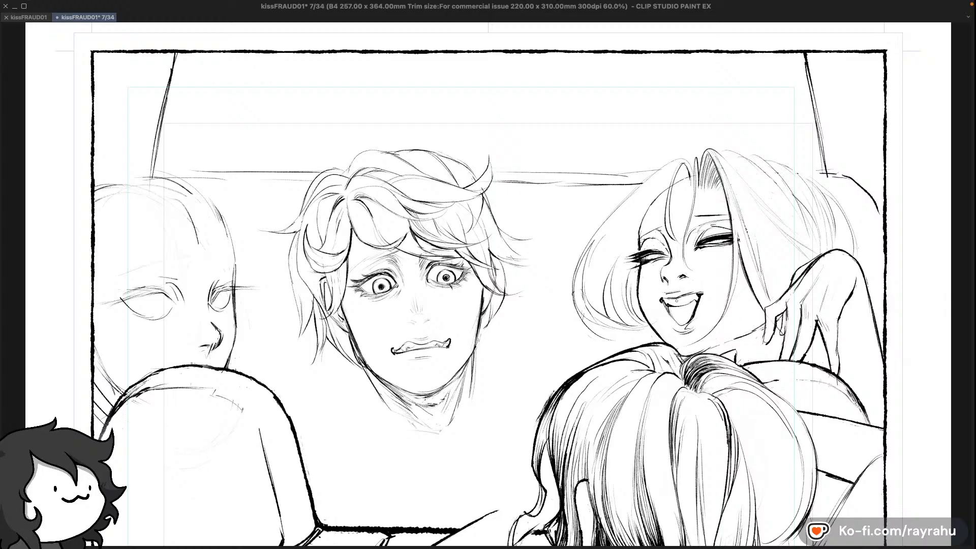
{"action": "left_click_drag", "start_coordinate": [691, 294], "coordinate": [693, 300]}
{"action": "key", "text": "super+z"}
{"action": "key", "text": "super+z"}
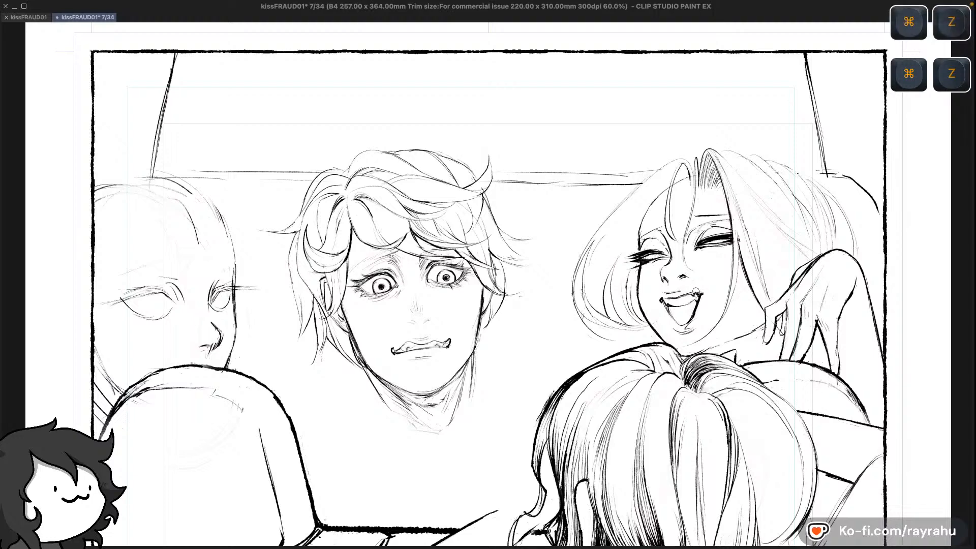
Ink the teeth and tongue lines inside the laughing character's mouth, checking in mirrored view and undoing rejected strokes
{"action": "key", "text": "shift+minus"}
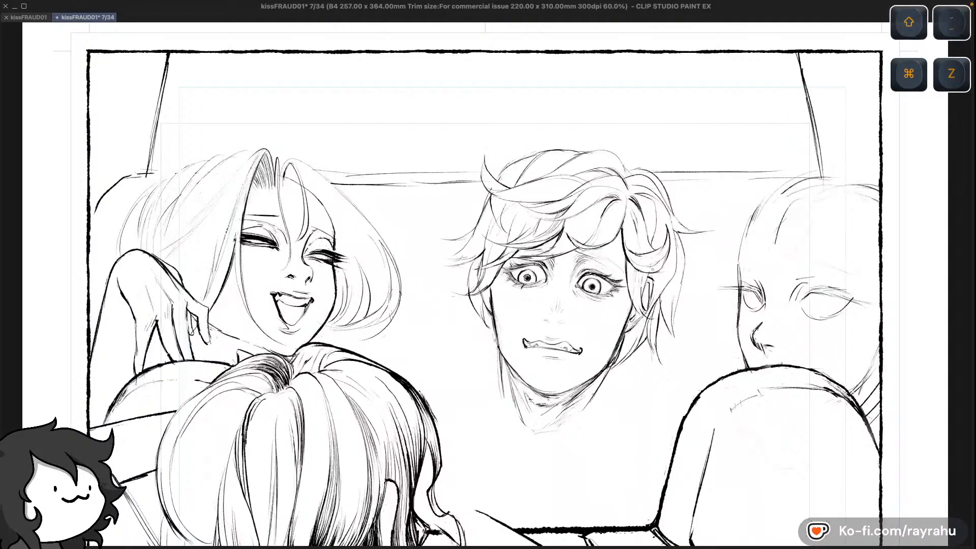
{"action": "key", "text": "super+z"}
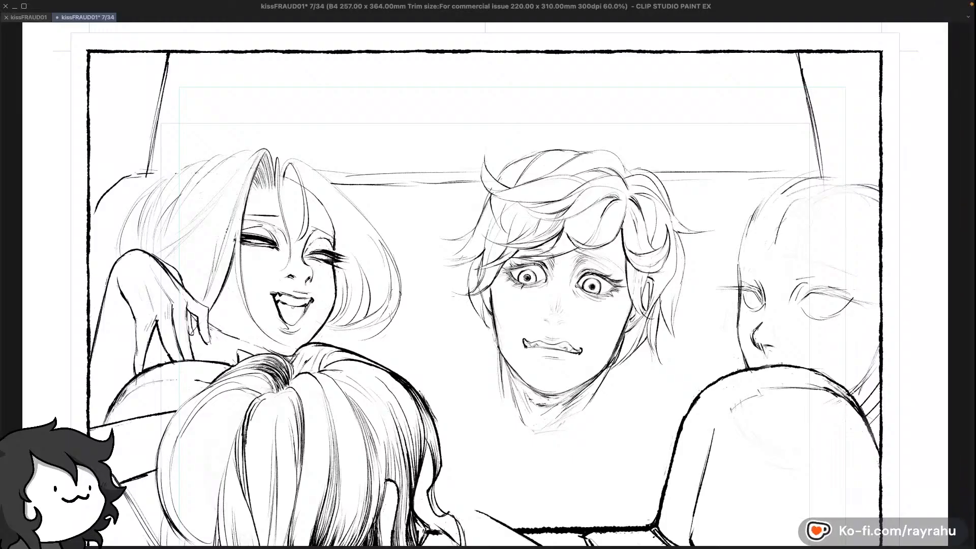
{"action": "key", "text": "super+z"}
{"action": "key", "text": "shift+minus"}
{"action": "key", "text": "super+z"}
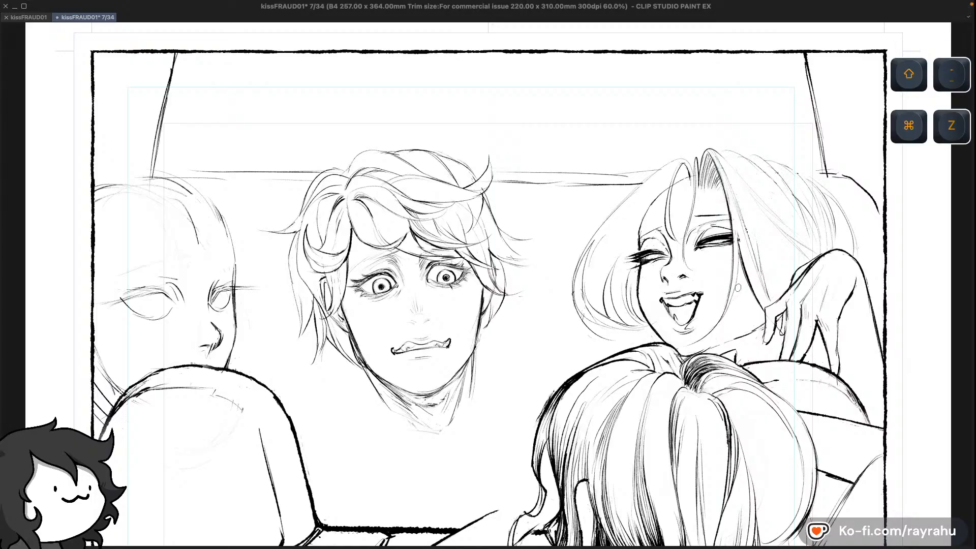
{"action": "key", "text": "super+z"}
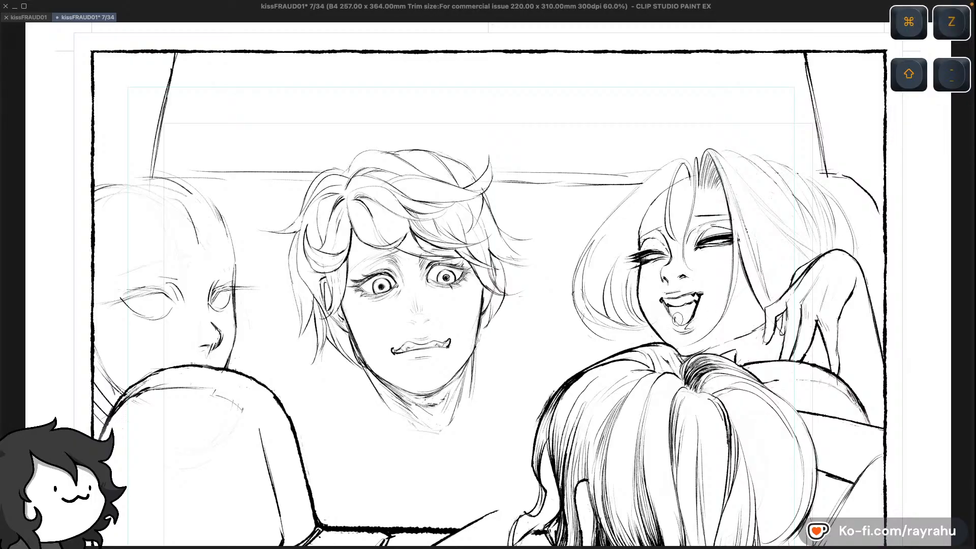
{"action": "left_click_drag", "start_coordinate": [676, 319], "coordinate": [691, 315]}
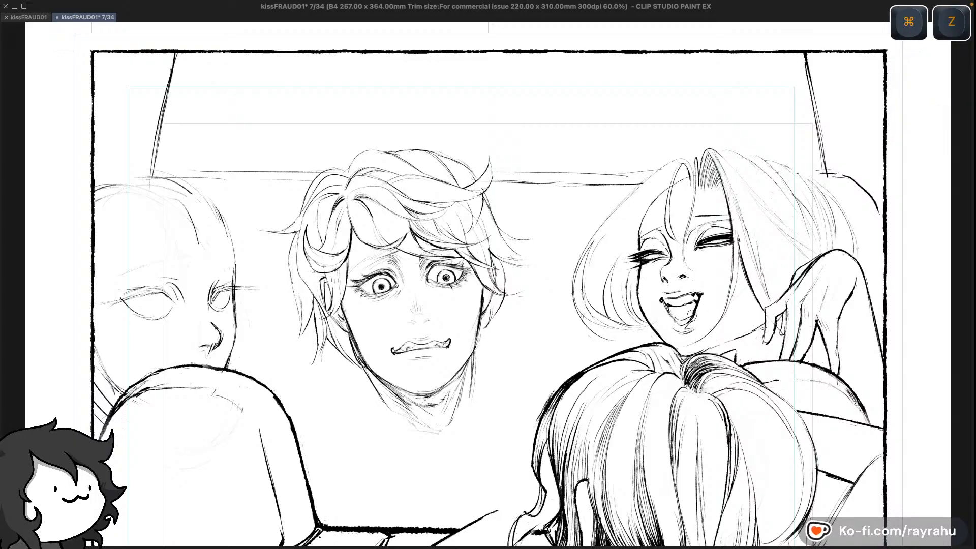
{"action": "key", "text": "super+z"}
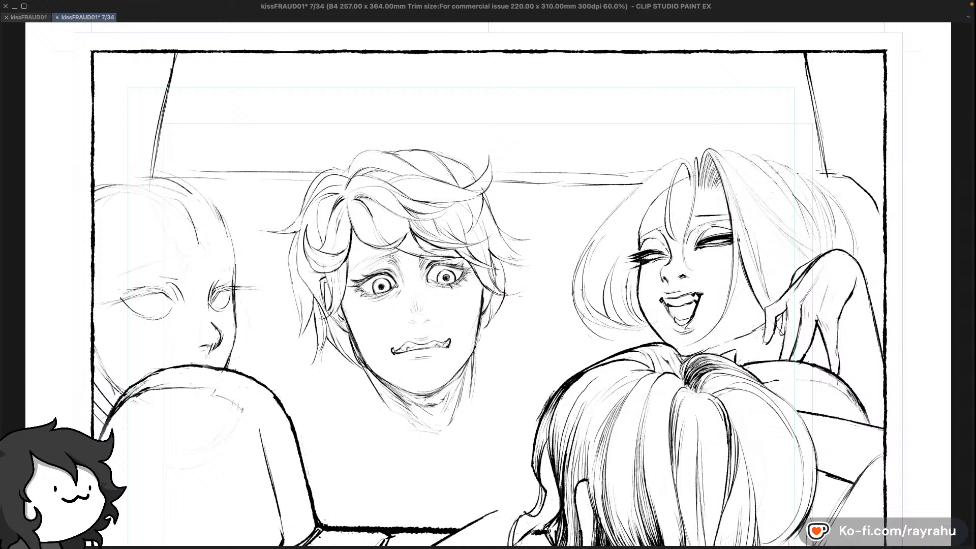
{"action": "key", "text": "super+z"}
{"action": "key", "text": "space"}
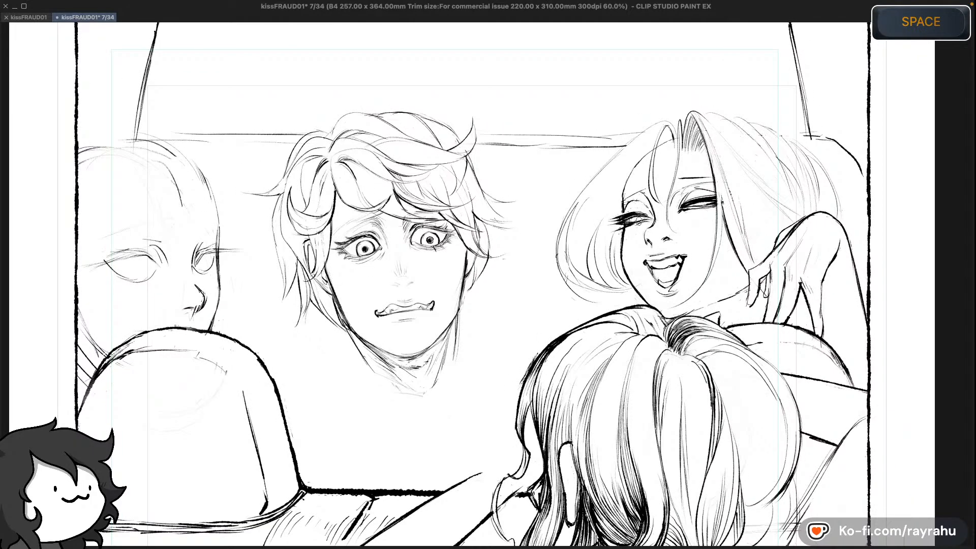
Refine small details of the laughing character's linework, alternating ink and erasing and undoing rejected strokes
{"action": "key", "text": "c"}
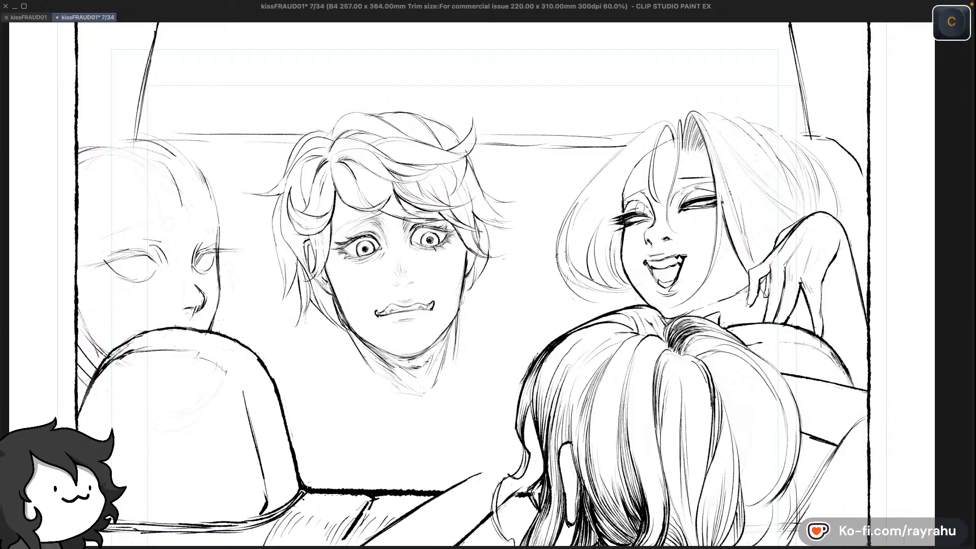
{"action": "key", "text": "c"}
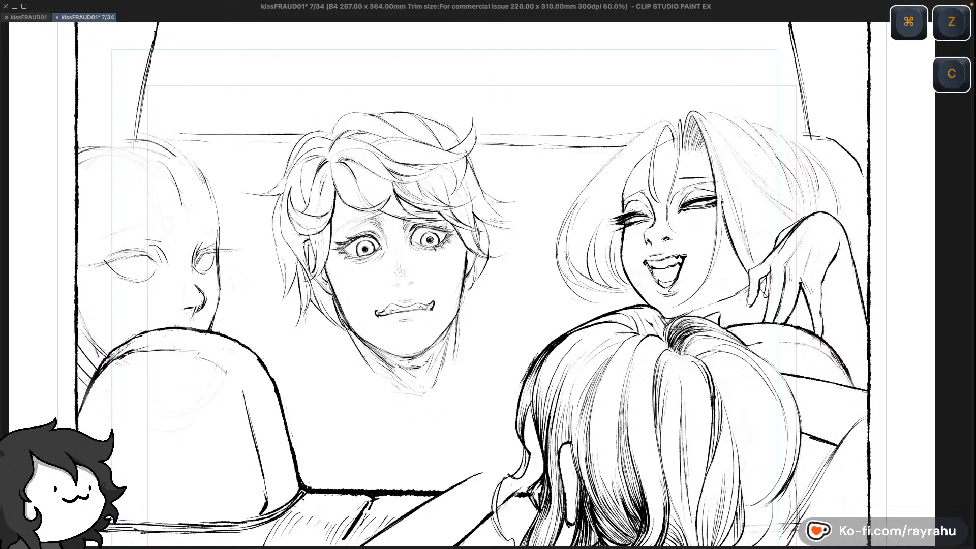
{"action": "key", "text": "super+c"}
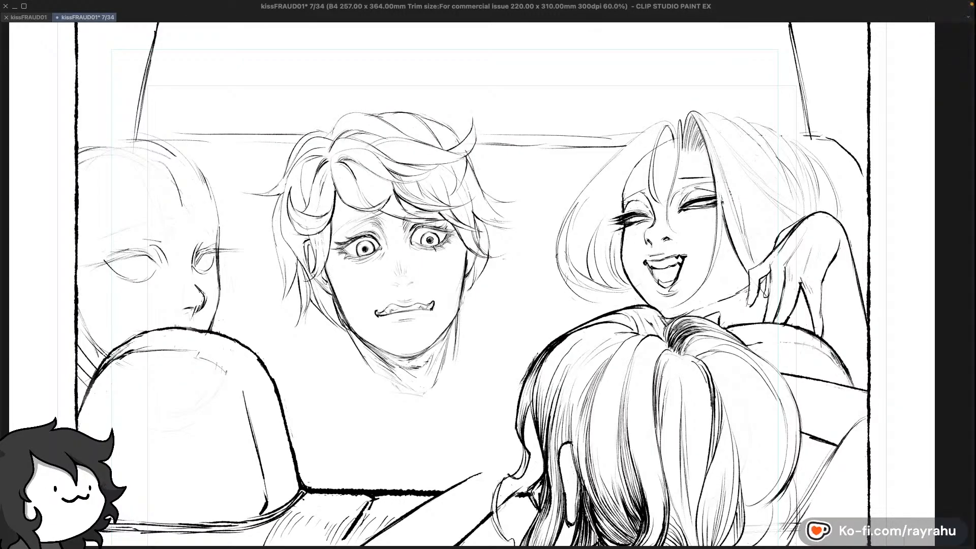
{"action": "key", "text": "c"}
{"action": "key", "text": "super+z"}
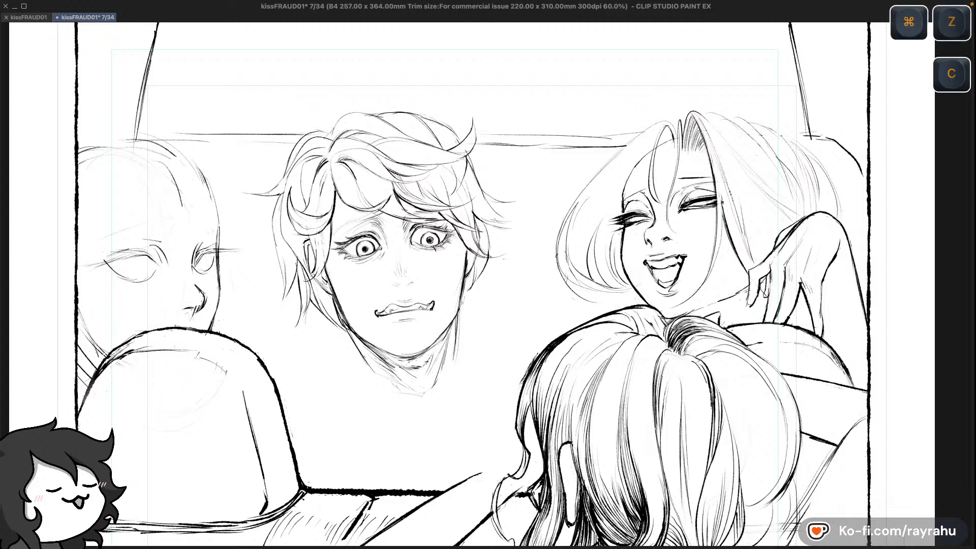
{"action": "key", "text": "c"}
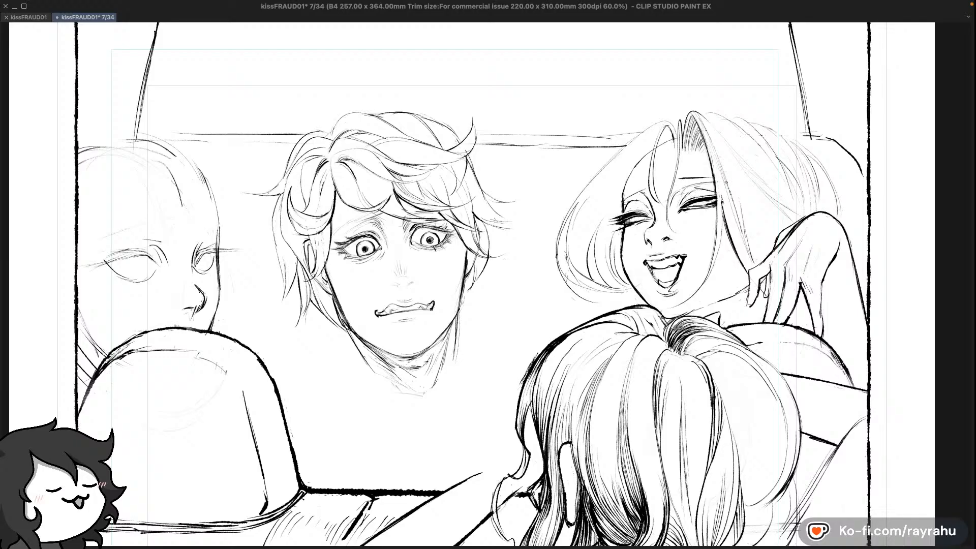
{"action": "key", "text": "c"}
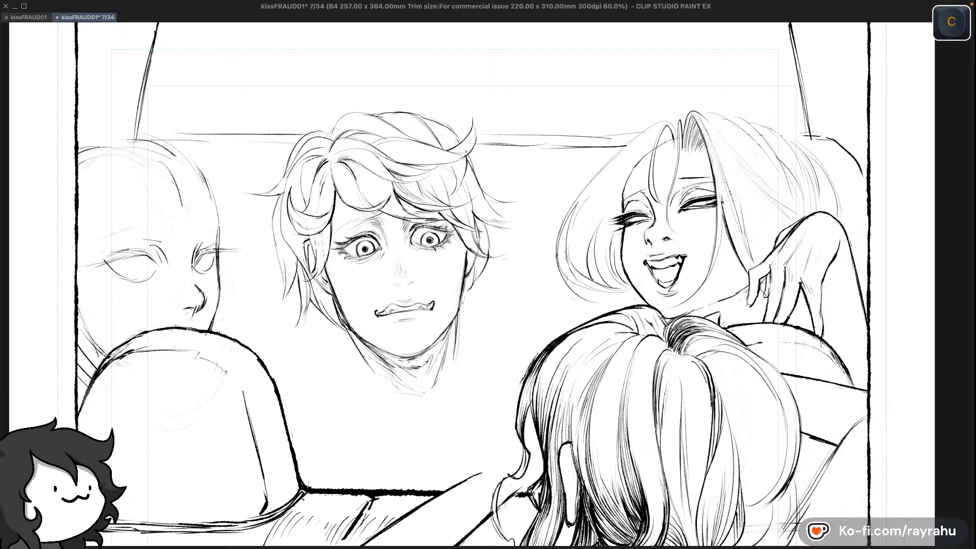
{"action": "key", "text": "super+z"}
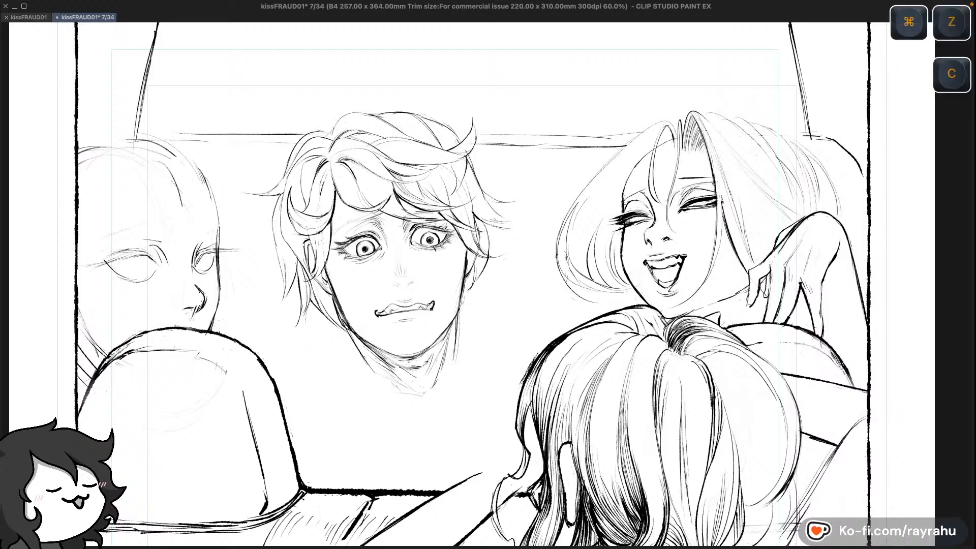
{"action": "key", "text": "c"}
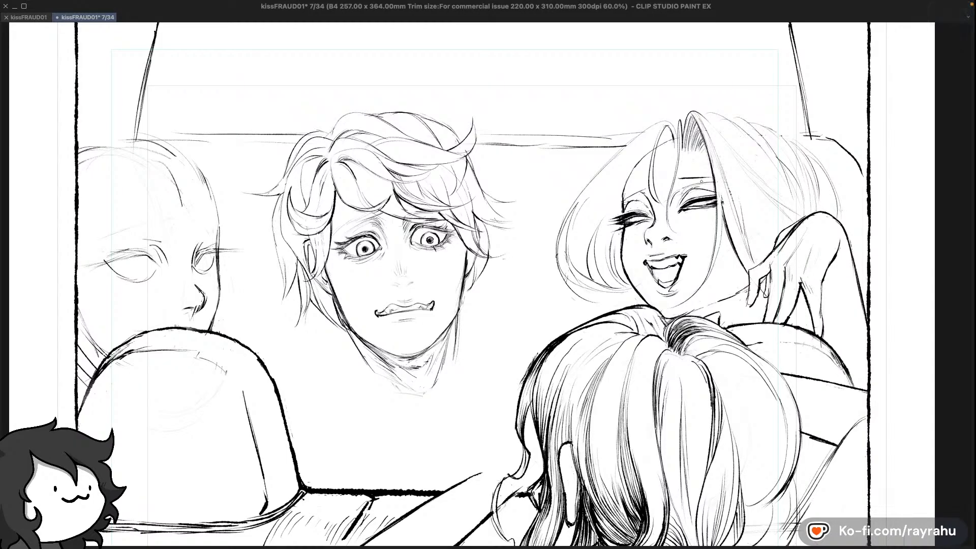
Examine the whole panel's composition from a distance and return to the close view of the faces
{"action": "key", "text": "minus"}
{"action": "key", "text": "minus"}
{"action": "key", "text": "minus"}
{"action": "key", "text": "minus"}
{"action": "key", "text": "equal"}
{"action": "key", "text": "equal"}
{"action": "key", "text": "equal"}
{"action": "key", "text": "equal"}
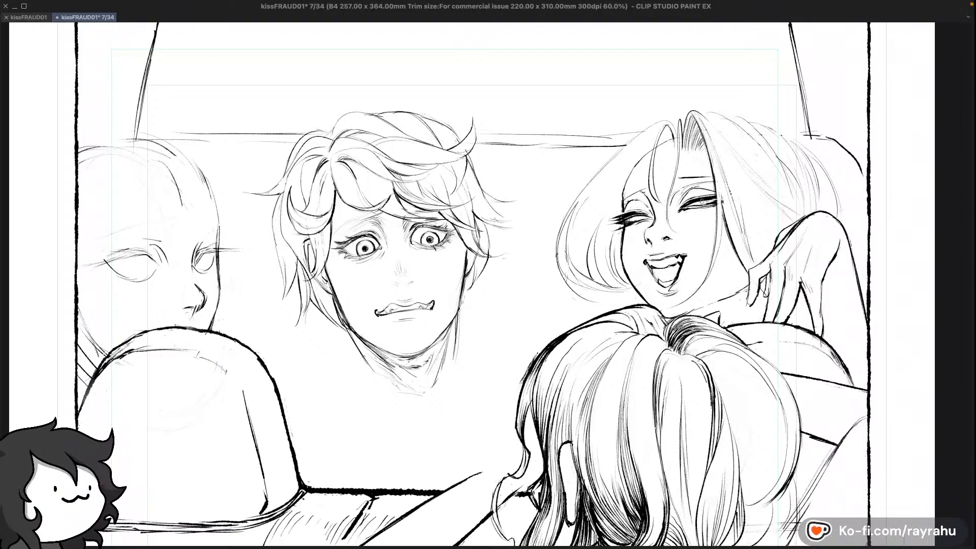
Refine the laughing character's outer hair strands beside the face, alternating ink and erasing and undoing rejected strokes
{"action": "key", "text": "c"}
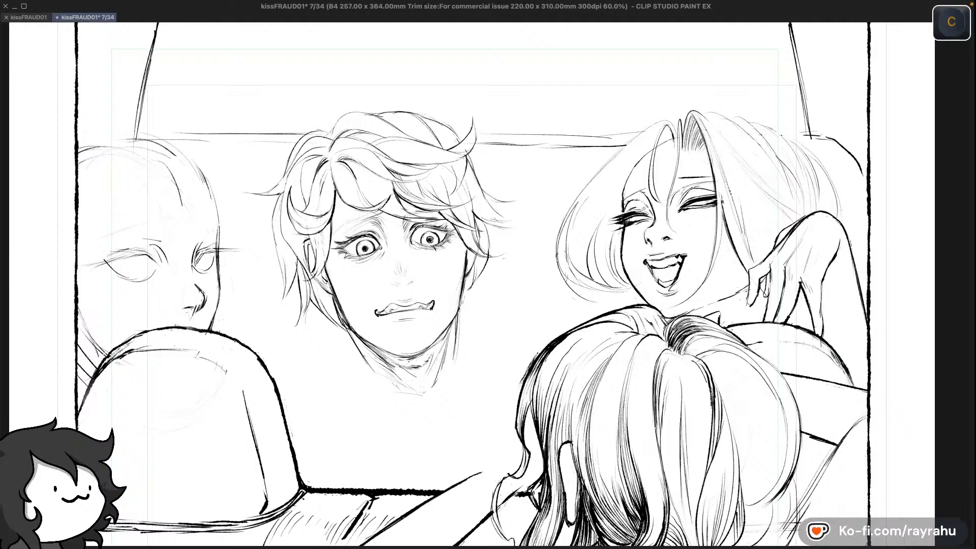
{"action": "key", "text": "super+z"}
{"action": "key", "text": "c"}
{"action": "key", "text": "super"}
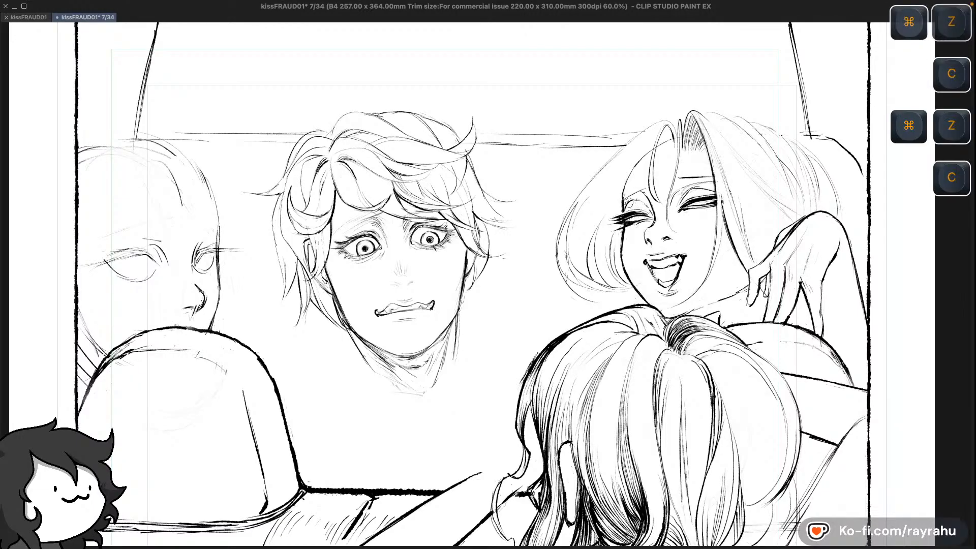
{"action": "key", "text": "super+c"}
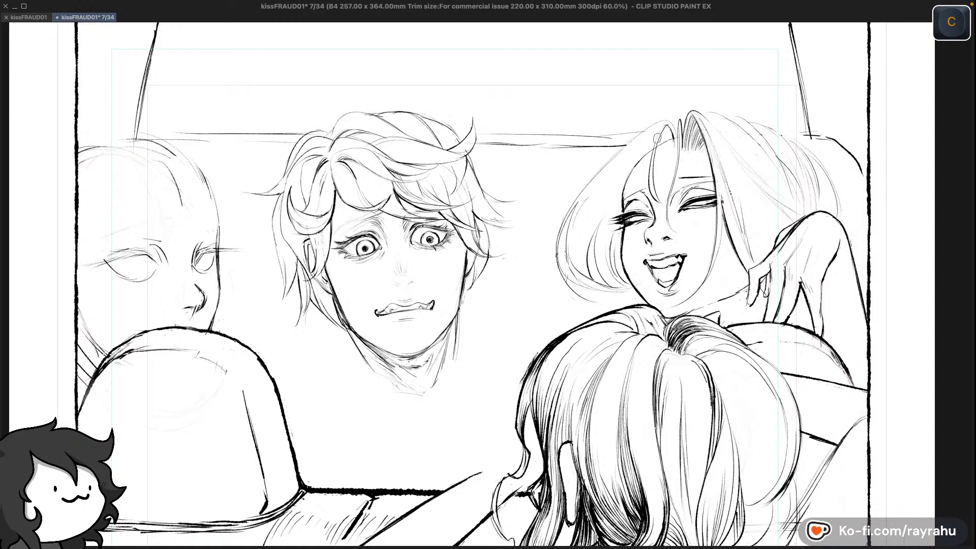
{"action": "key", "text": "super+z"}
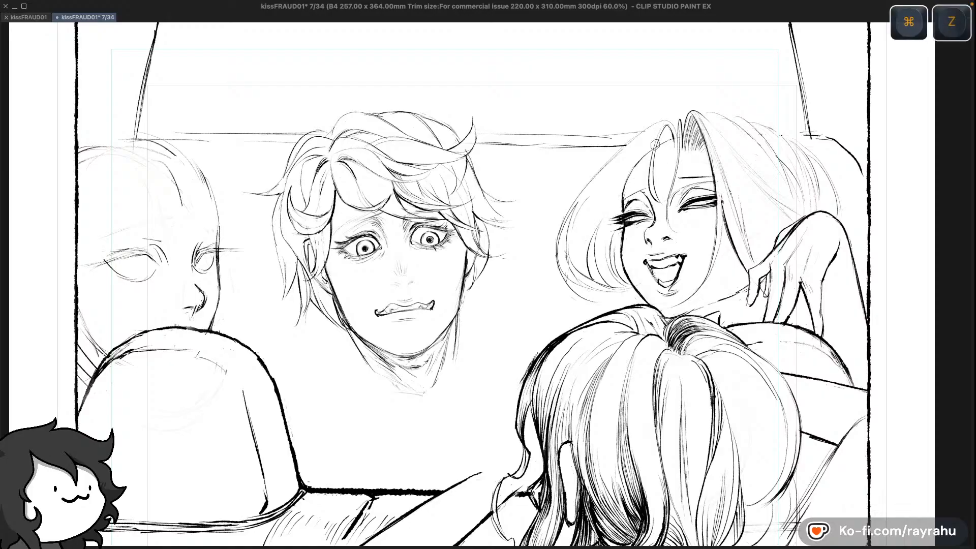
{"action": "key", "text": "super+z"}
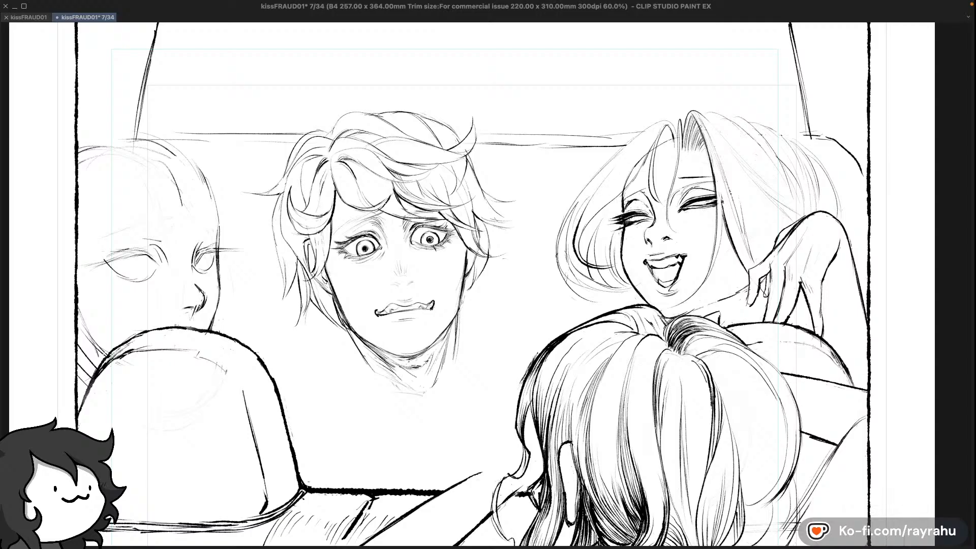
{"action": "key", "text": "super+z"}
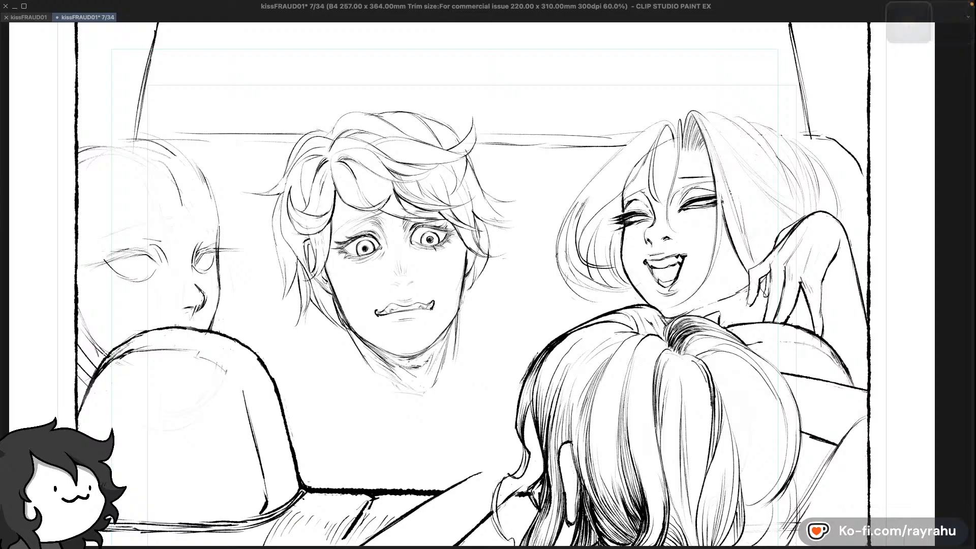
{"action": "key", "text": "super+z"}
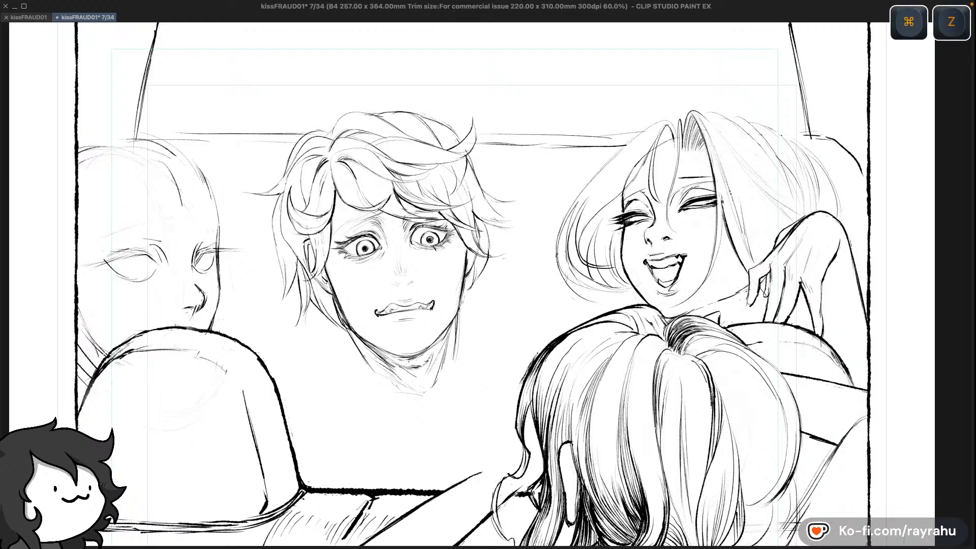
{"action": "key", "text": "super+z"}
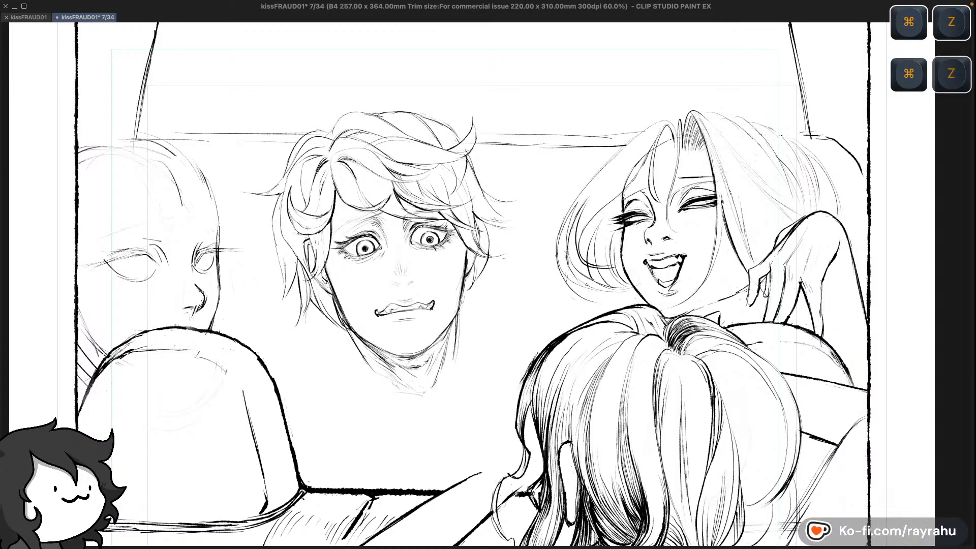
{"action": "key", "text": "c"}
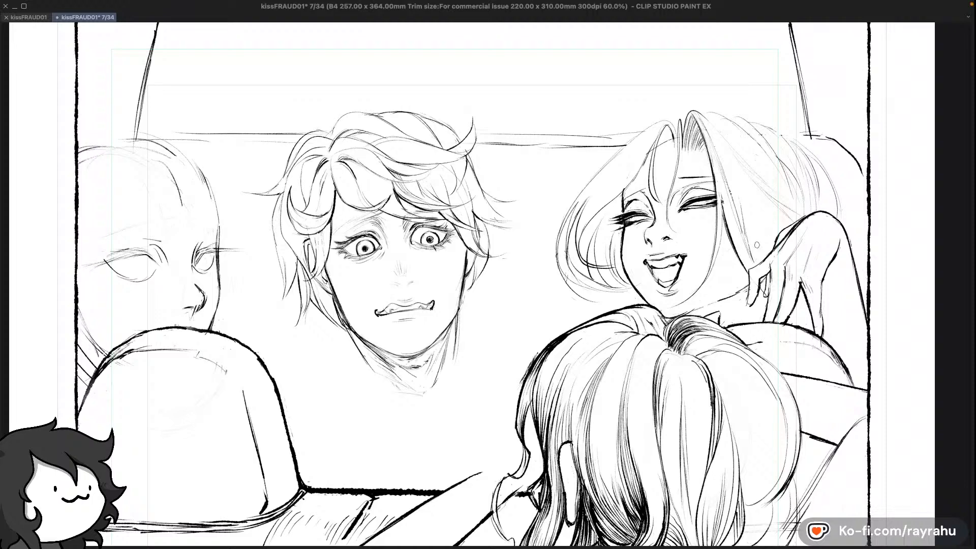
Touch up the linework between the laughing character's jaw and fingertips, alternating ink and erasing and undoing rejected strokes
{"action": "key", "text": "space"}
{"action": "left_click_drag", "start_coordinate": [822, 334], "coordinate": [799, 260]}
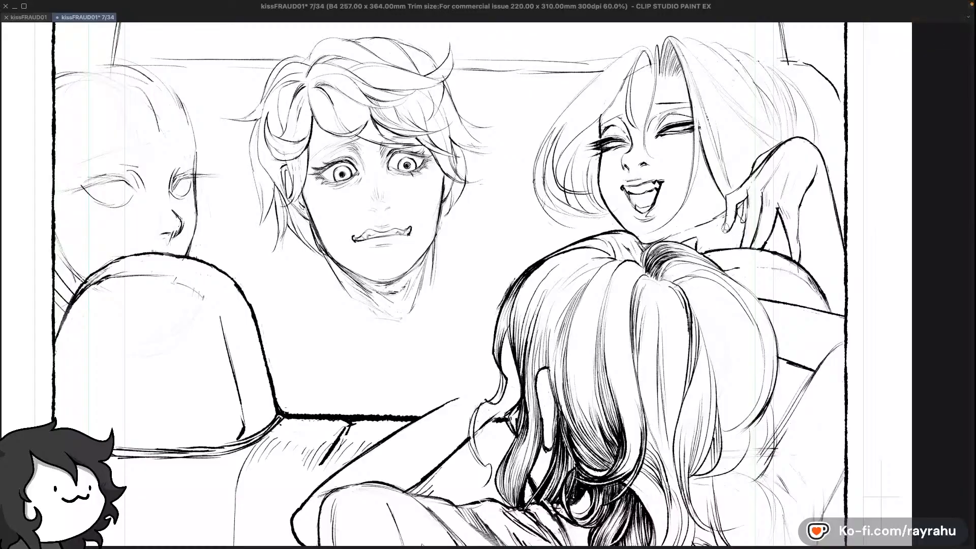
{"action": "key", "text": "c"}
{"action": "key", "text": "super+z"}
{"action": "key", "text": "c"}
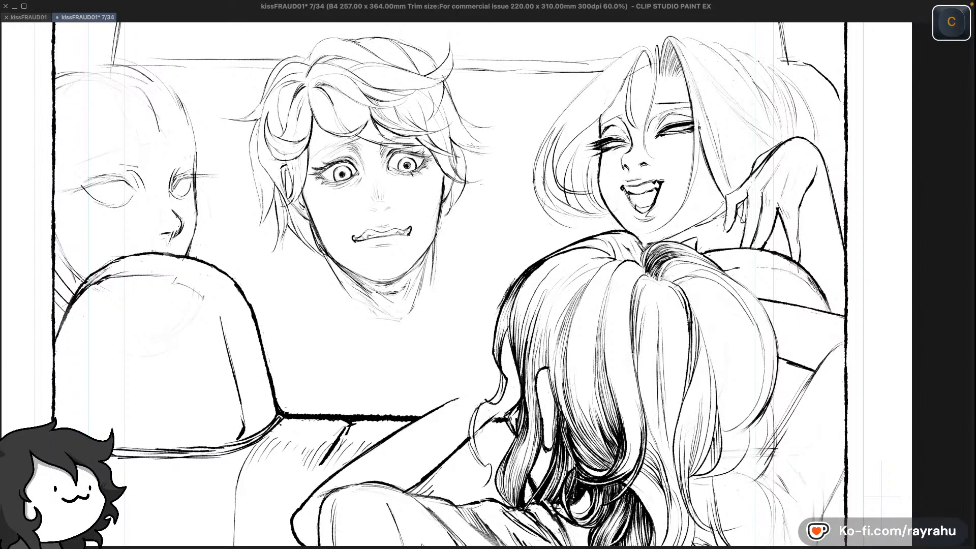
{"action": "key", "text": "super+z"}
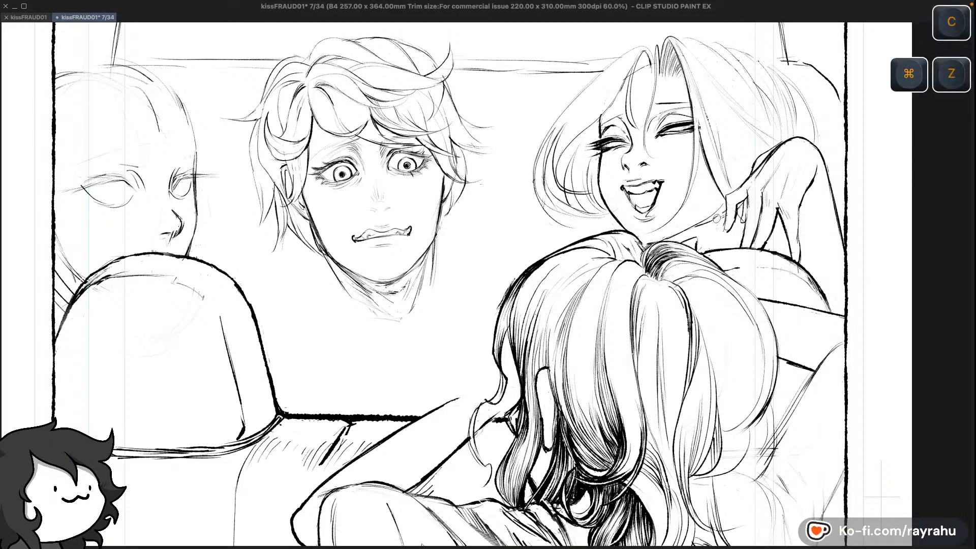
Mirror and tilt the canvas and try an ink stroke beside the laughing character's fingertips, undoing the rejected stroke
{"action": "key", "text": "shift+minus"}
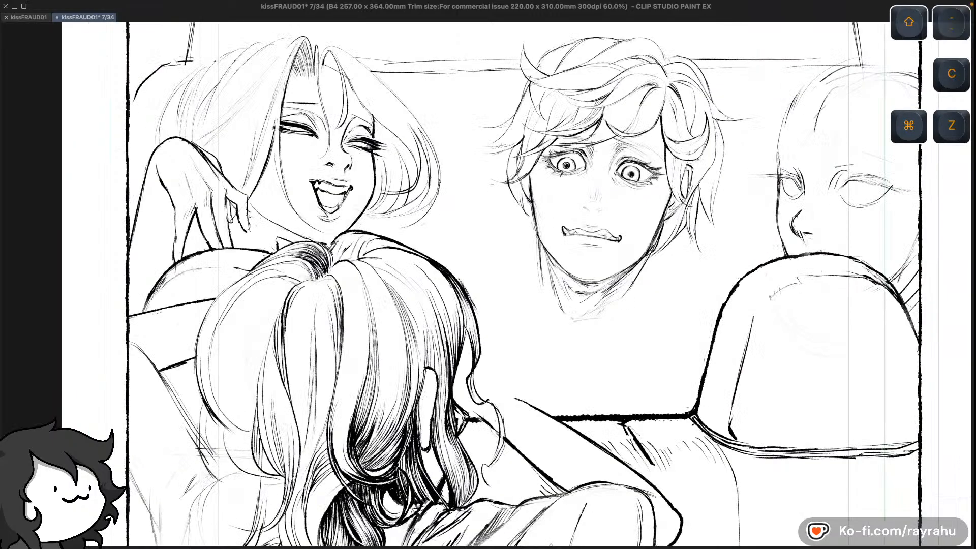
{"action": "left_click_drag", "start_coordinate": [781, 181], "coordinate": [797, 249]}
{"action": "key", "text": "c"}
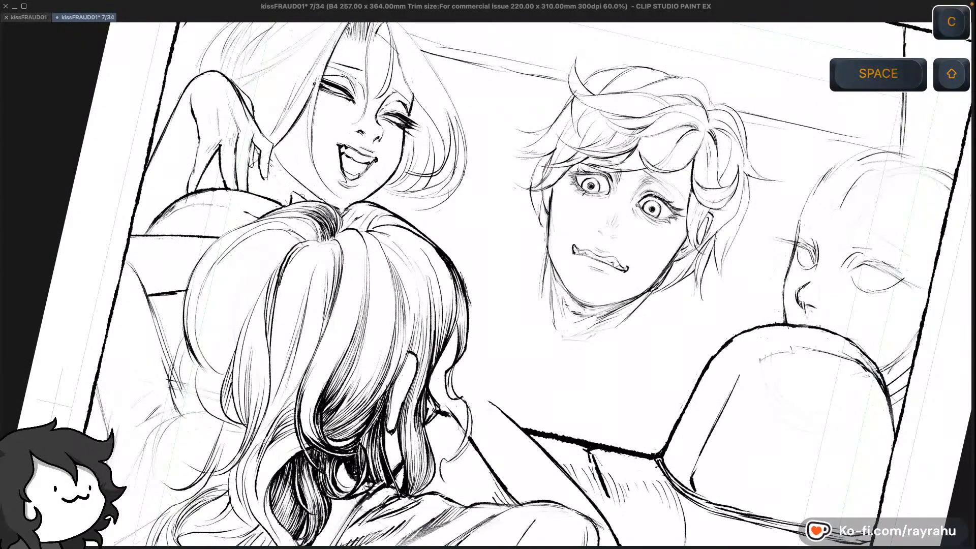
{"action": "key", "text": "c"}
{"action": "left_click_drag", "start_coordinate": [270, 156], "coordinate": [277, 190]}
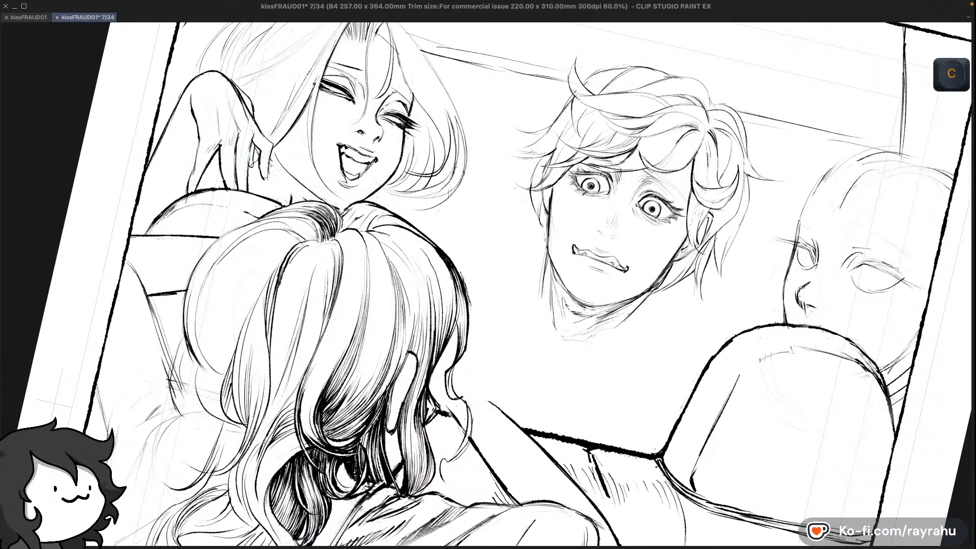
{"action": "key", "text": "super+z"}
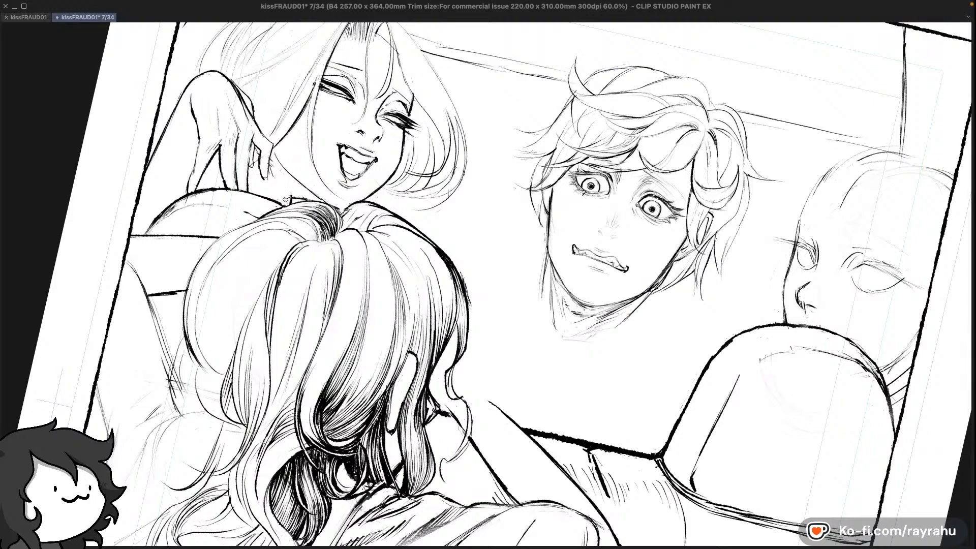
Mirror the canvas back and rework the laughing character's neck line below the hair tip, undoing rejected strokes
{"action": "key", "text": "shift+minus"}
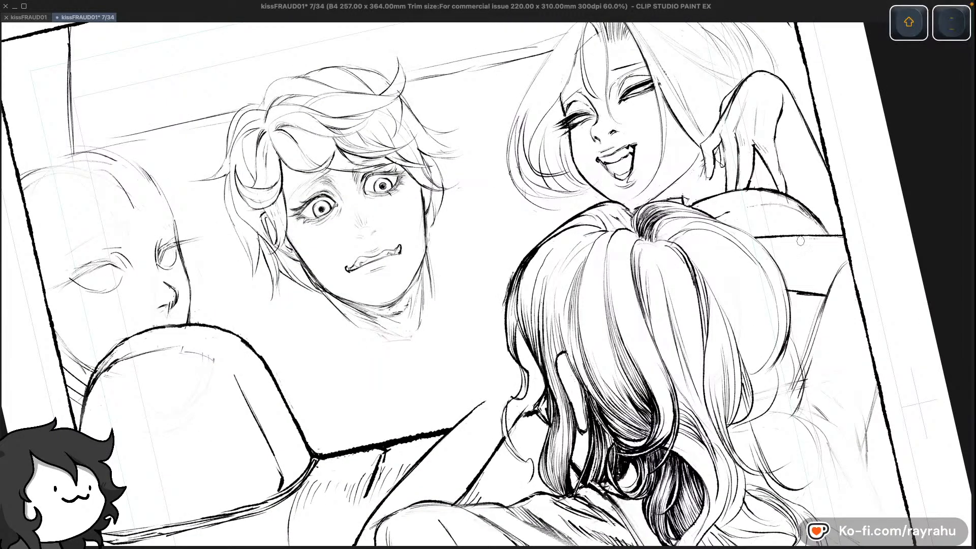
{"action": "key", "text": "space"}
{"action": "mouse_move", "coordinate": [798, 263]}
{"action": "left_mouse_down"}
{"action": "mouse_move", "coordinate": [670, 382]}
{"action": "mouse_move", "coordinate": [780, 236]}
{"action": "mouse_move", "coordinate": [764, 343]}
{"action": "left_mouse_up"}
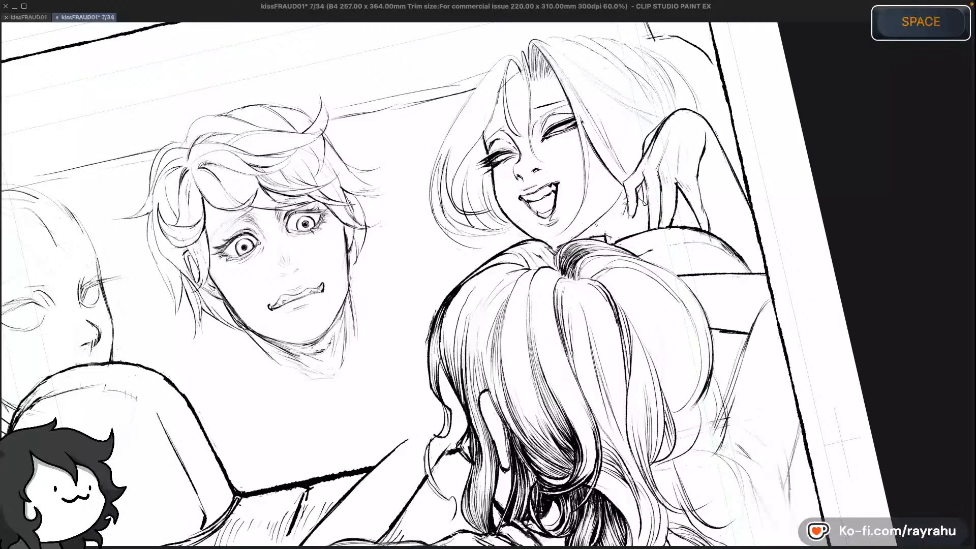
{"action": "key", "text": "super+z"}
{"action": "key", "text": "c"}
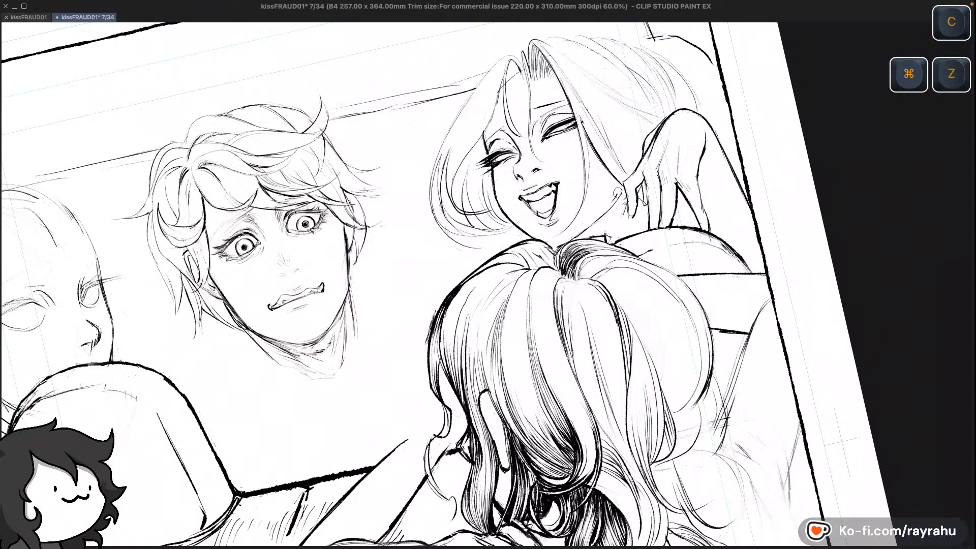
{"action": "key", "text": "super+z"}
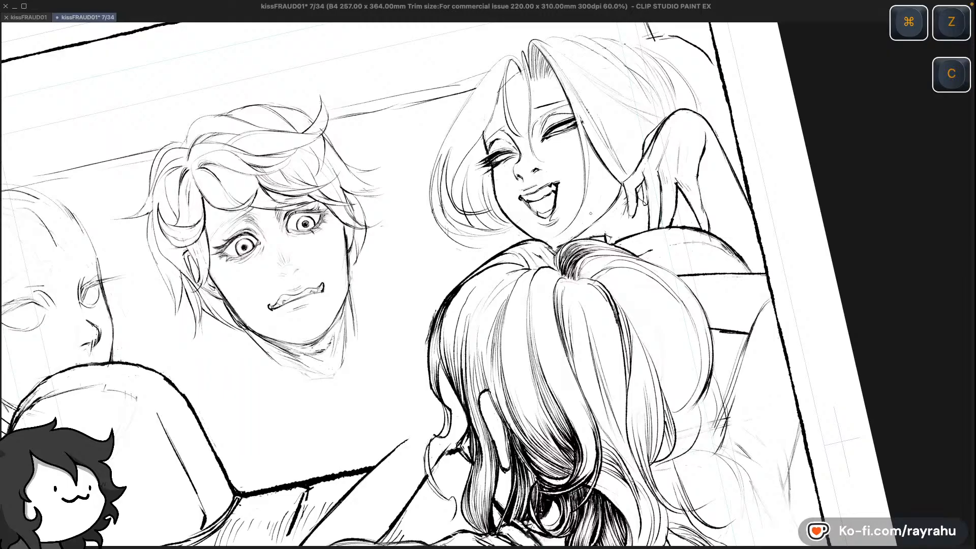
{"action": "key", "text": "super+z"}
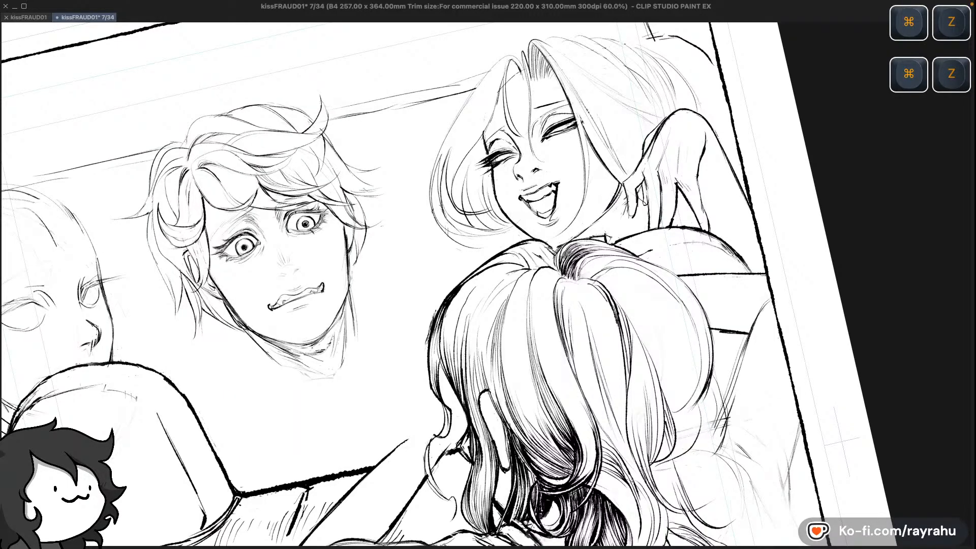
{"action": "key", "text": "super+z"}
{"action": "key", "text": "c"}
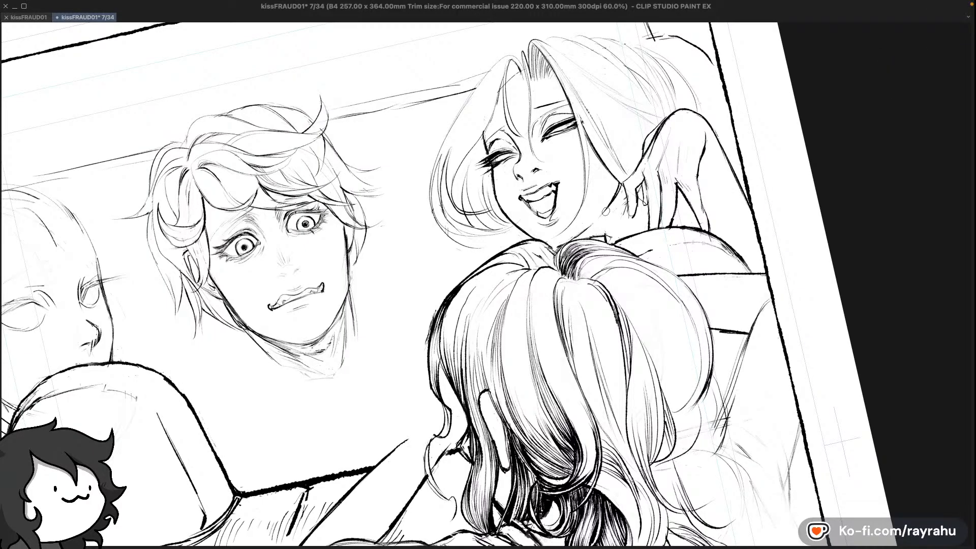
Ink the neck edge beside the laughing character's hand and darken the gap between the fingers, undoing rejected strokes
{"action": "left_click_drag", "start_coordinate": [625, 188], "coordinate": [629, 206]}
{"action": "key", "text": "c"}
{"action": "key", "text": "super+z"}
{"action": "key", "text": "super+z"}
{"action": "key", "text": "super+z"}
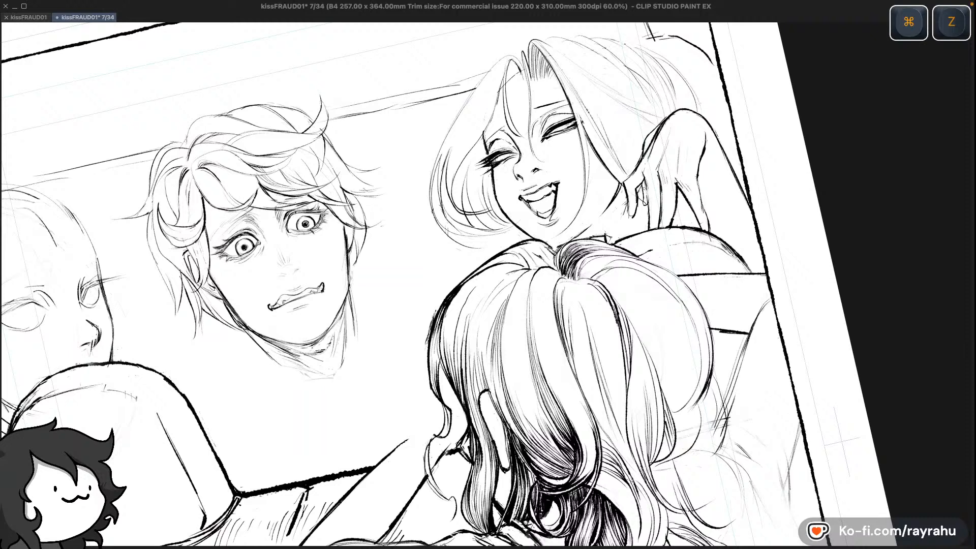
{"action": "key", "text": "super+z"}
{"action": "key", "text": "super+z"}
{"action": "key", "text": "super+z"}
{"action": "left_click_drag", "start_coordinate": [643, 183], "coordinate": [646, 205]}
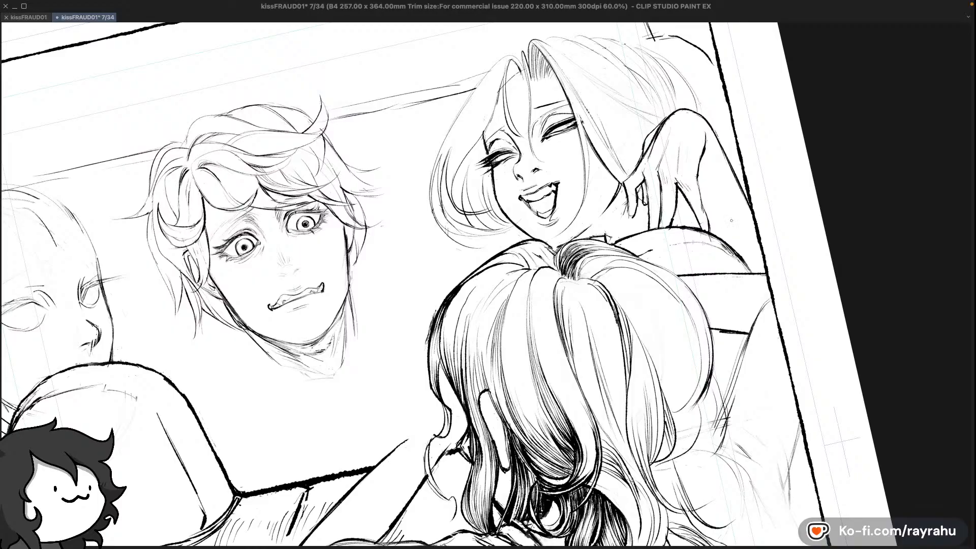
{"action": "mouse_move", "coordinate": [643, 181]}
{"action": "left_mouse_down"}
{"action": "mouse_move", "coordinate": [645, 203]}
{"action": "mouse_move", "coordinate": [644, 187]}
{"action": "left_mouse_up"}
Mirror the canvas and add short shading strokes under the laughing character's lower lip, undoing rejected strokes
{"action": "key", "text": "shift+minus"}
{"action": "left_click_drag", "start_coordinate": [590, 257], "coordinate": [641, 307]}
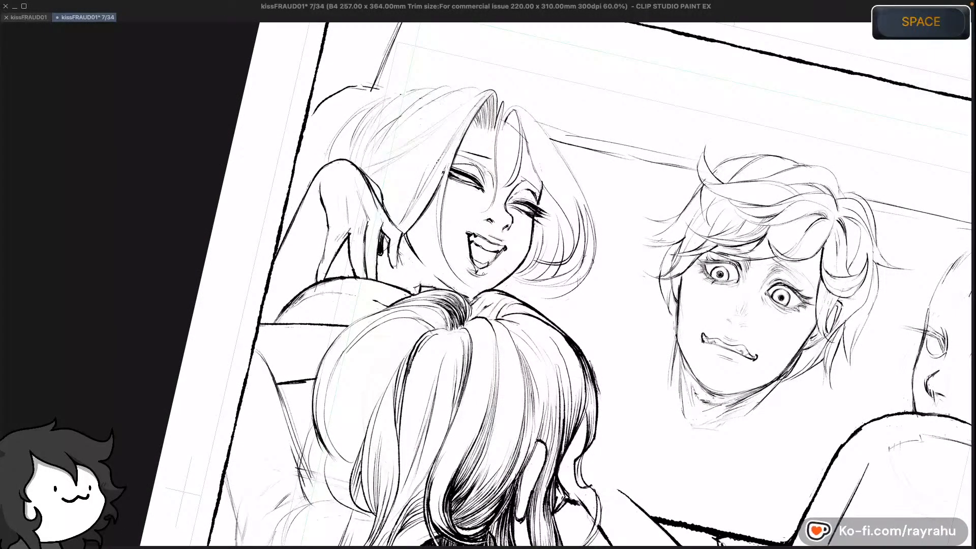
{"action": "key", "text": "super+z"}
{"action": "key", "text": "super+z"}
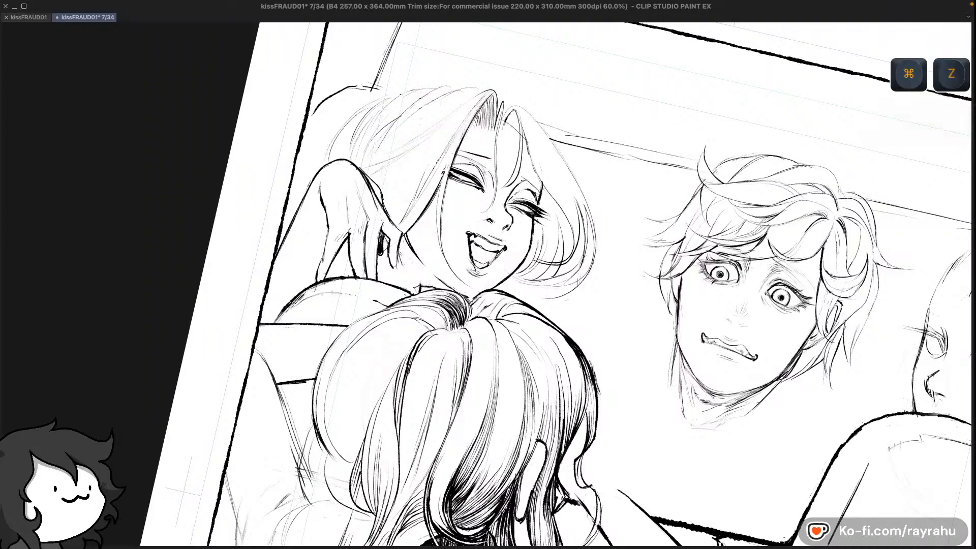
{"action": "left_click_drag", "start_coordinate": [476, 269], "coordinate": [480, 276]}
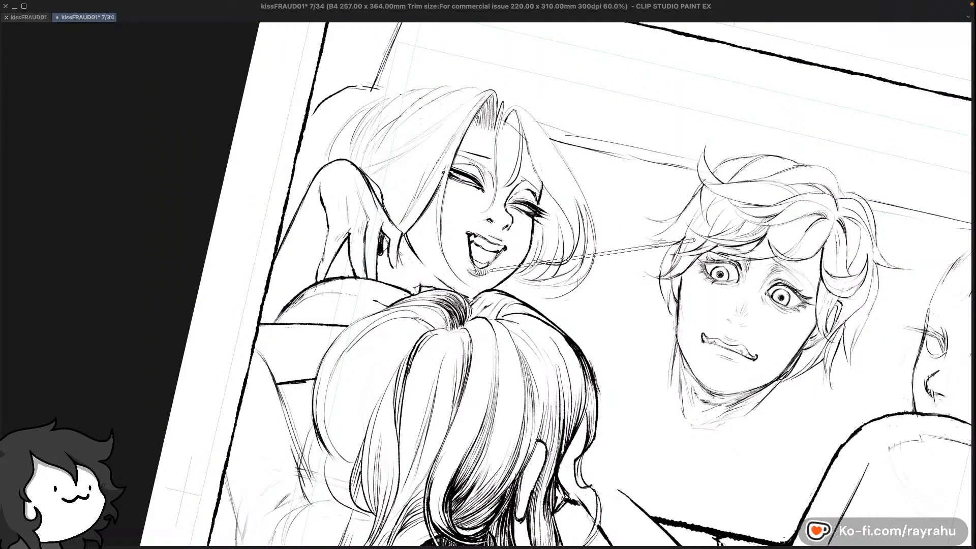
Examine the faces and overall composition in normal and mirrored view, at 30% zoom and up close
{"action": "key", "text": "shift+minus"}
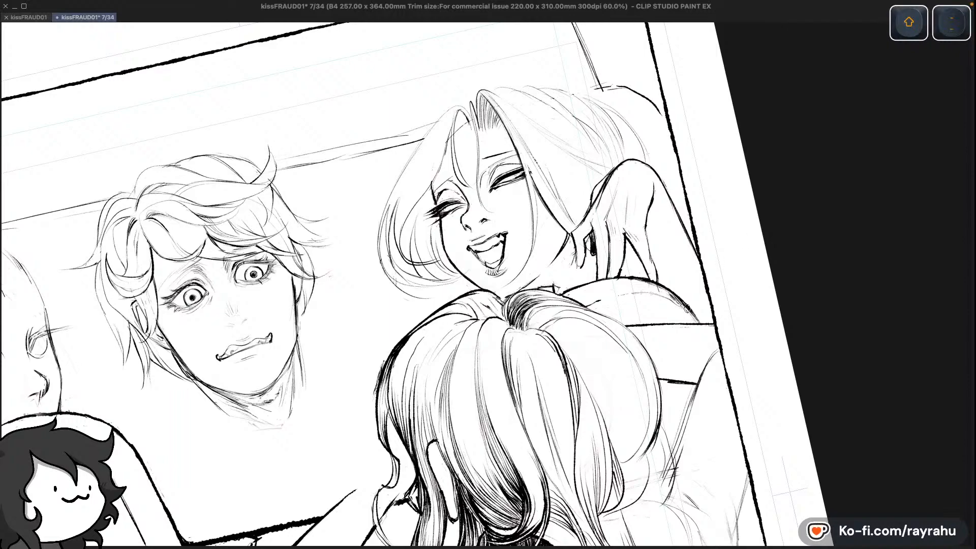
{"action": "key", "text": "minus"}
{"action": "key", "text": "minus"}
{"action": "key", "text": "minus"}
{"action": "key", "text": "space"}
{"action": "left_click_drag", "start_coordinate": [720, 367], "coordinate": [753, 289]}
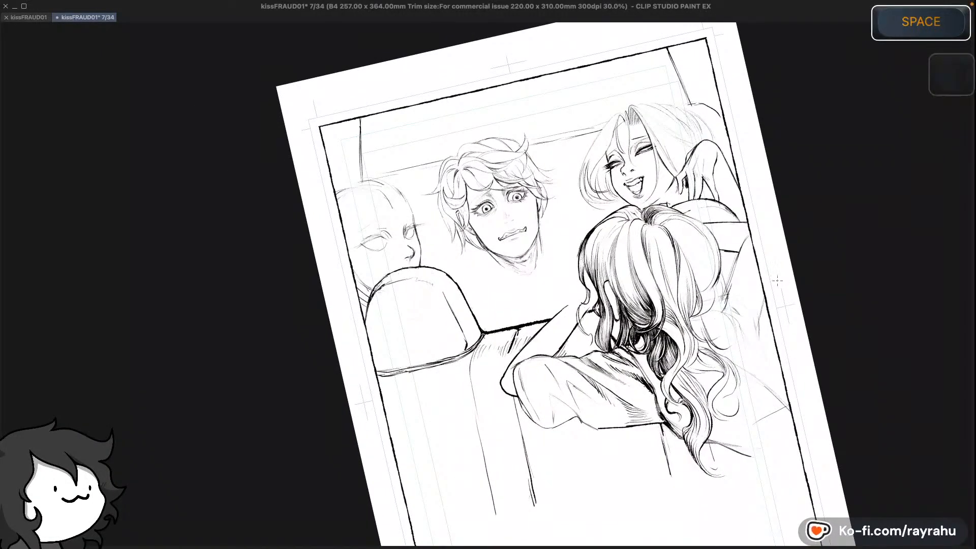
{"action": "key", "text": "equal"}
{"action": "key", "text": "equal"}
{"action": "key", "text": "equal"}
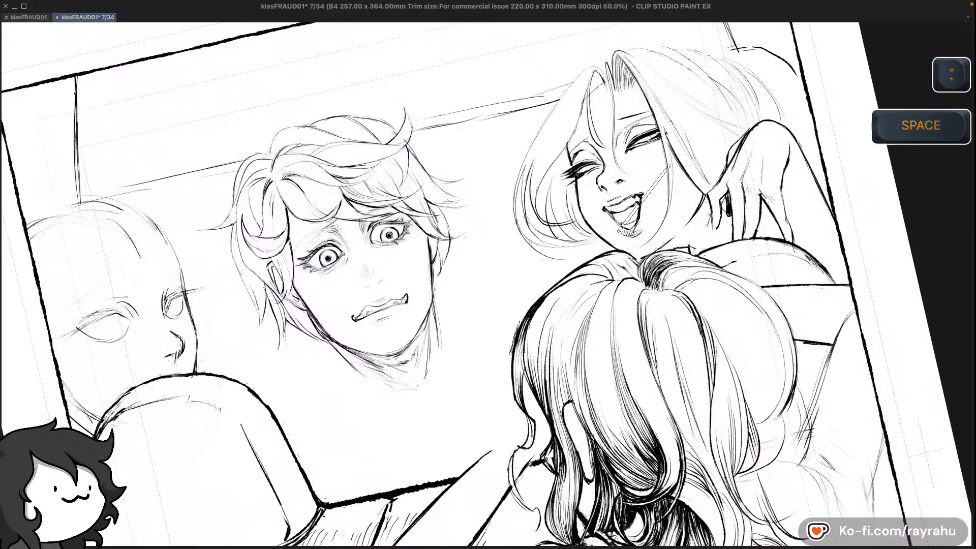
{"action": "key", "text": "shift+minus"}
{"action": "key", "text": "space"}
{"action": "left_click_drag", "start_coordinate": [683, 291], "coordinate": [714, 282]}
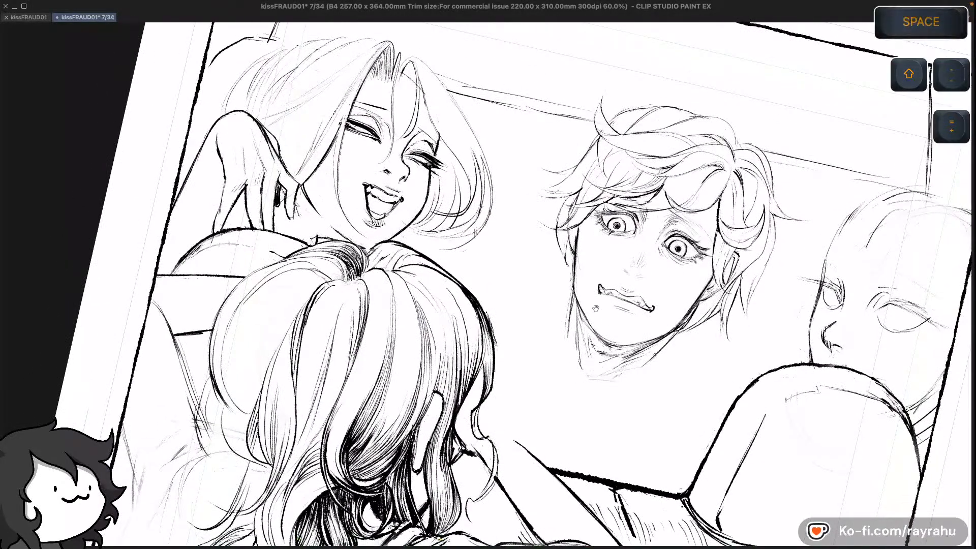
{"action": "left_click_drag", "start_coordinate": [602, 307], "coordinate": [667, 368]}
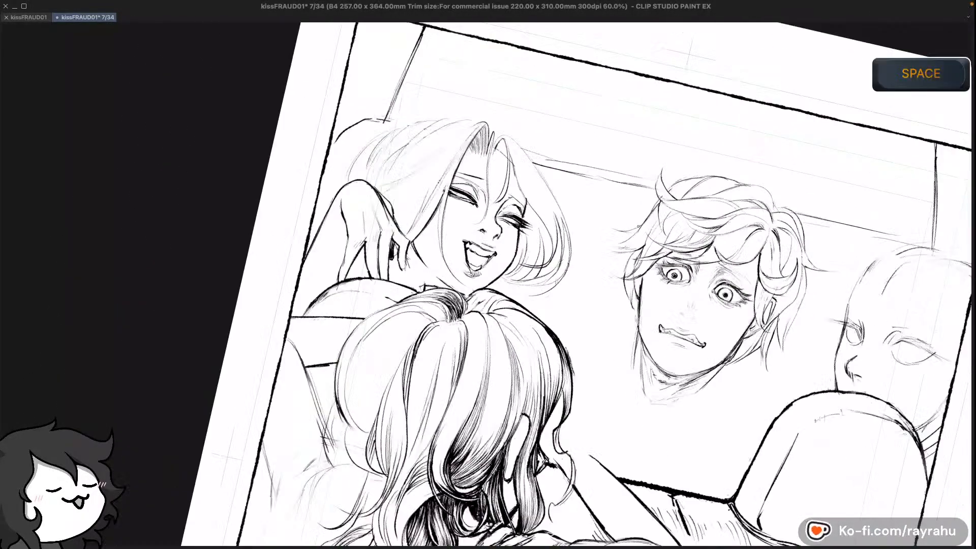
{"action": "key", "text": "space"}
{"action": "left_click_drag", "start_coordinate": [568, 343], "coordinate": [699, 277]}
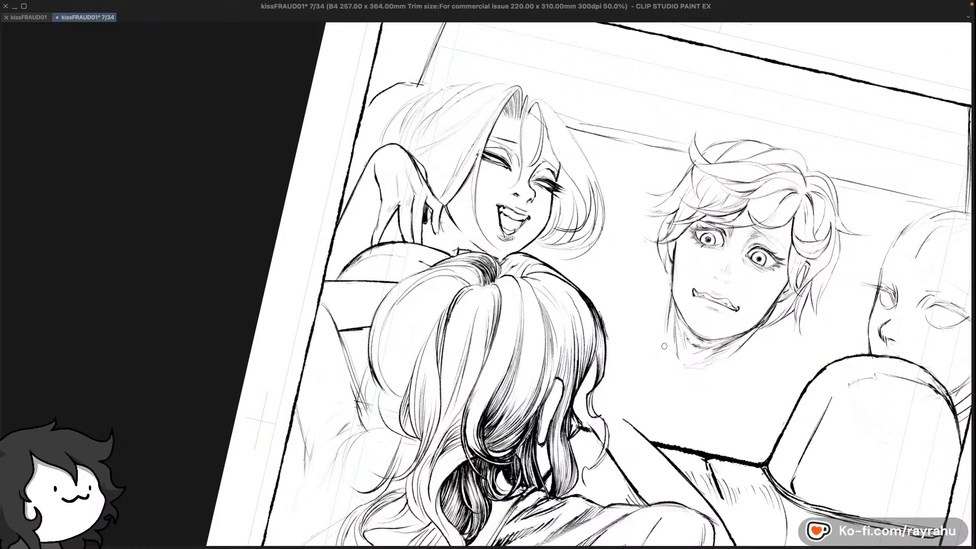
Straighten the canvas rotation and check the whole mirrored page in the Navigator and at 30% zoom
{"action": "scroll", "coordinate": [664, 345], "scroll_direction": "down", "scroll_amount": 2}
{"action": "double_click", "coordinate": [768, 277], "text": "shift"}
{"action": "left_click_drag", "start_coordinate": [769, 277], "coordinate": [592, 244]}
{"action": "key", "text": "Tab"}
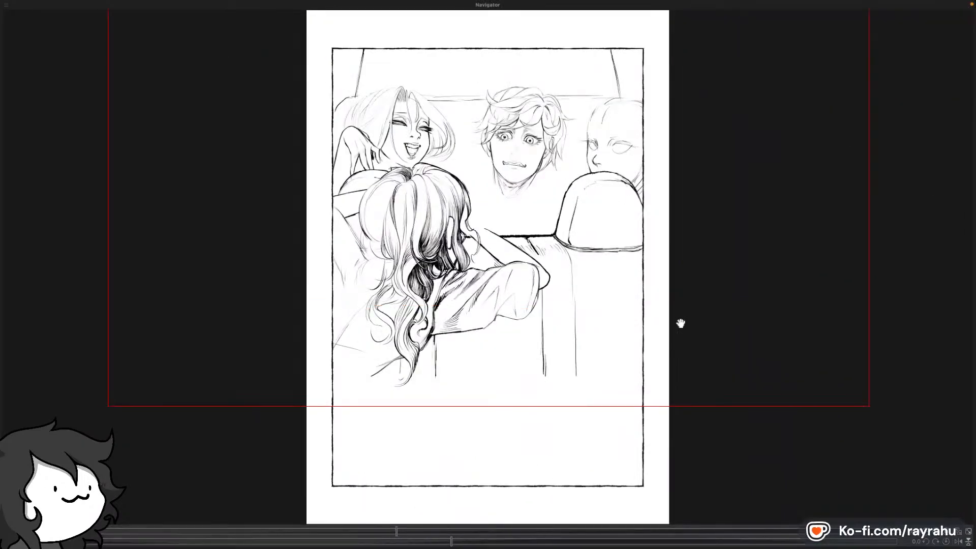
{"action": "key", "text": "n"}
{"action": "left_click_drag", "start_coordinate": [673, 307], "coordinate": [690, 353]}
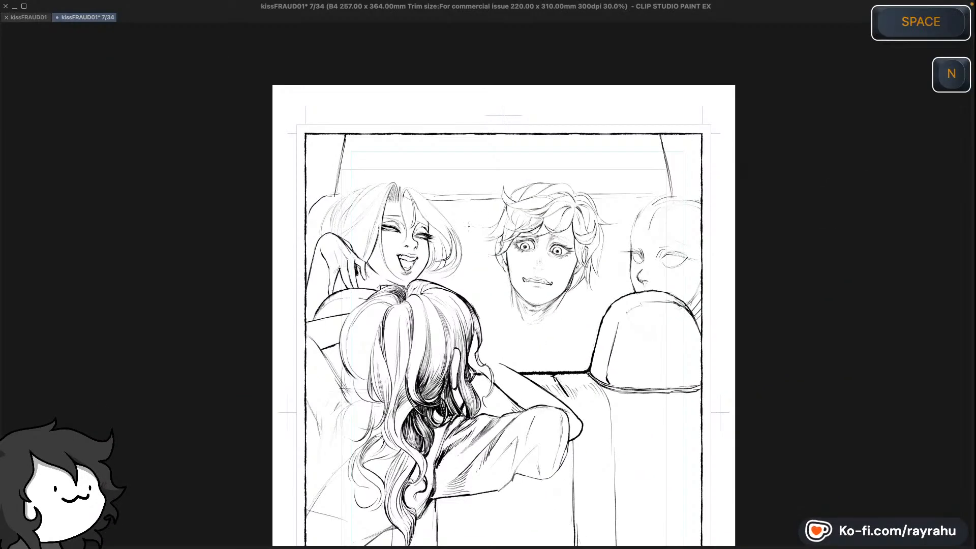
Examine the panel's faces and overall composition at 40% and 25% zoom
{"action": "key", "text": "="}
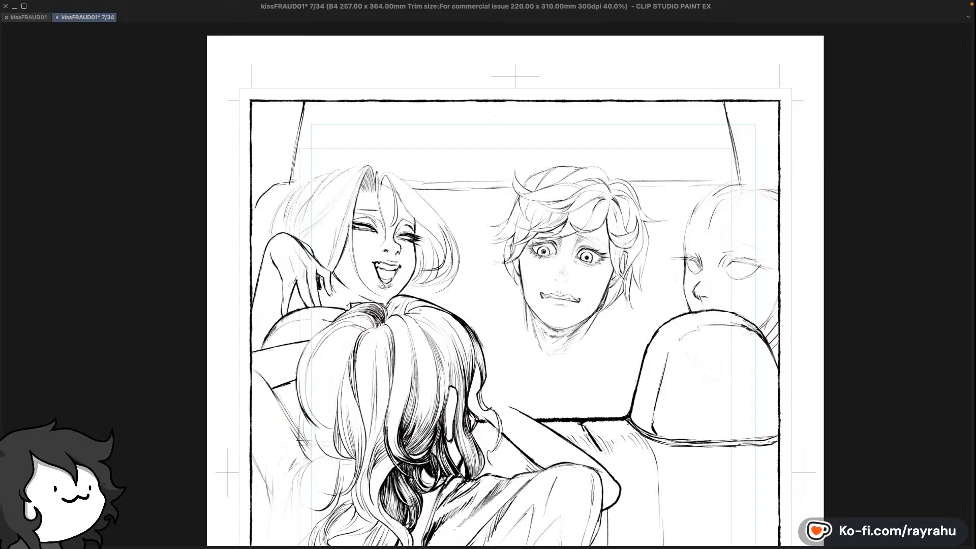
{"action": "left_click_drag", "start_coordinate": [673, 269], "coordinate": [676, 173]}
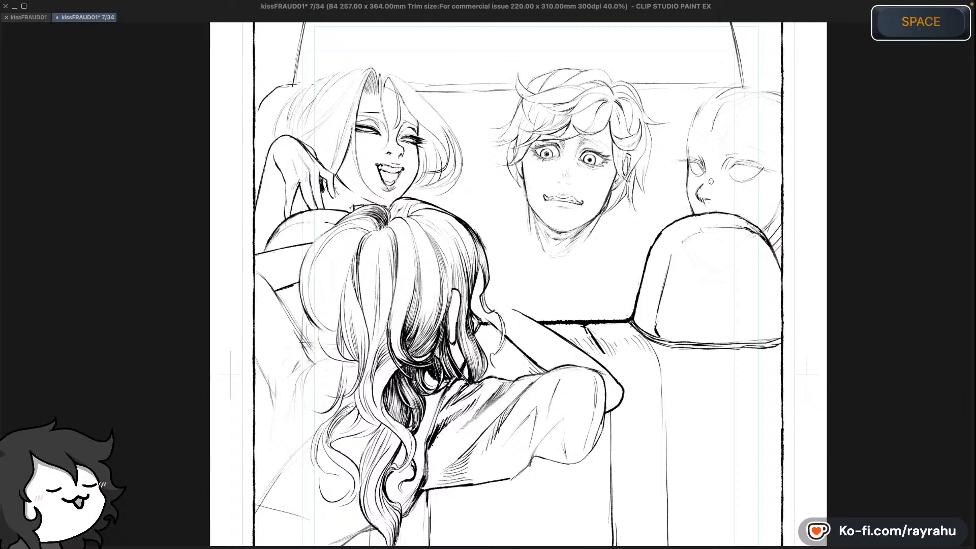
{"action": "left_click_drag", "start_coordinate": [442, 132], "coordinate": [417, 166]}
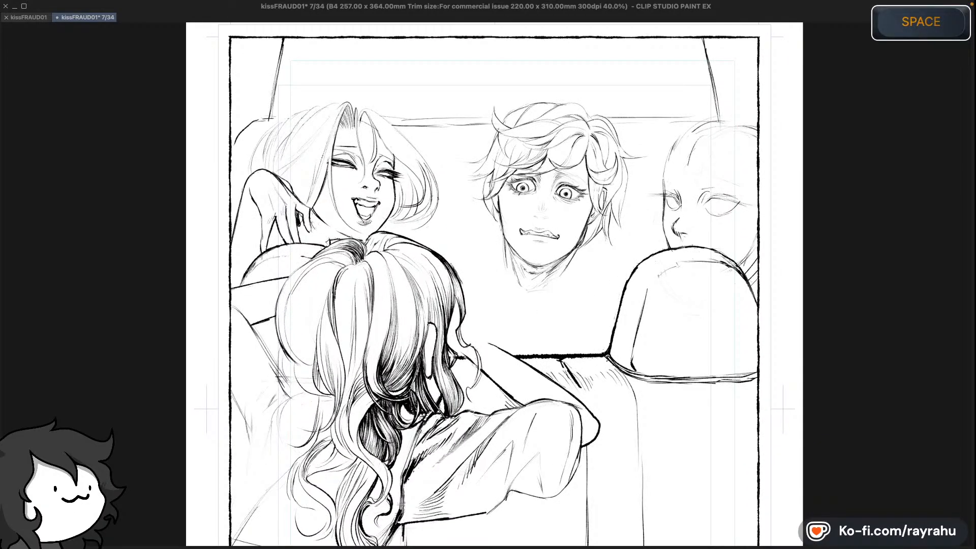
{"action": "key", "text": "minus"}
{"action": "key", "text": "minus"}
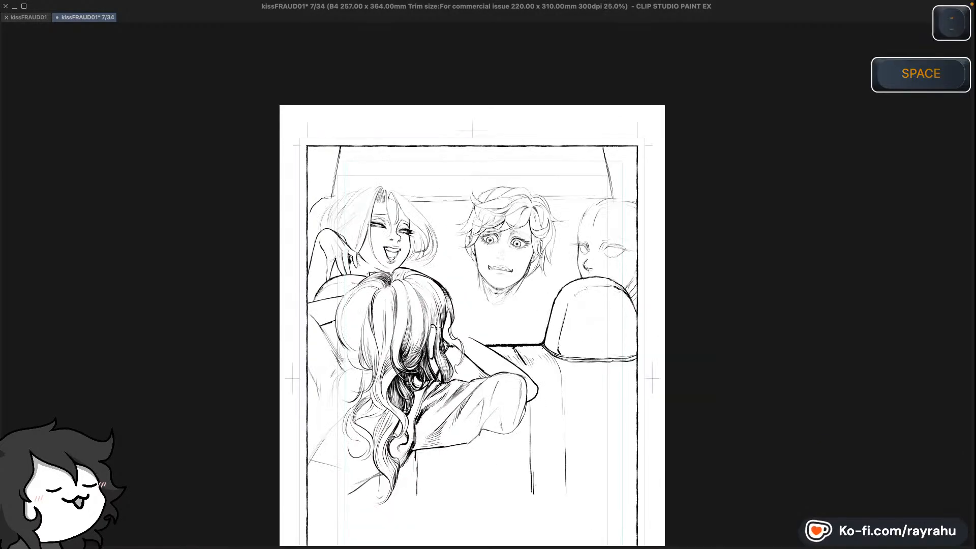
{"action": "left_click_drag", "start_coordinate": [588, 409], "coordinate": [612, 326]}
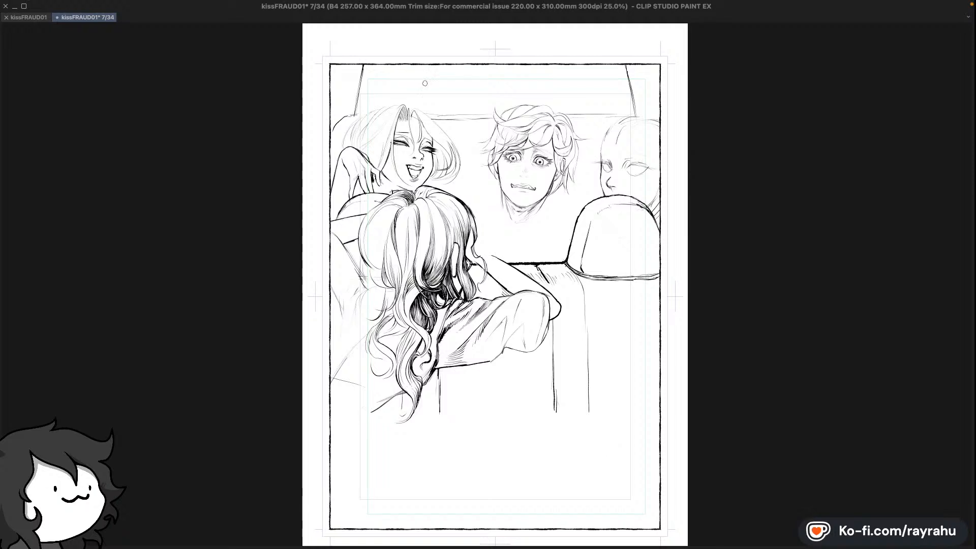
{"action": "key", "text": "ctrl+s"}
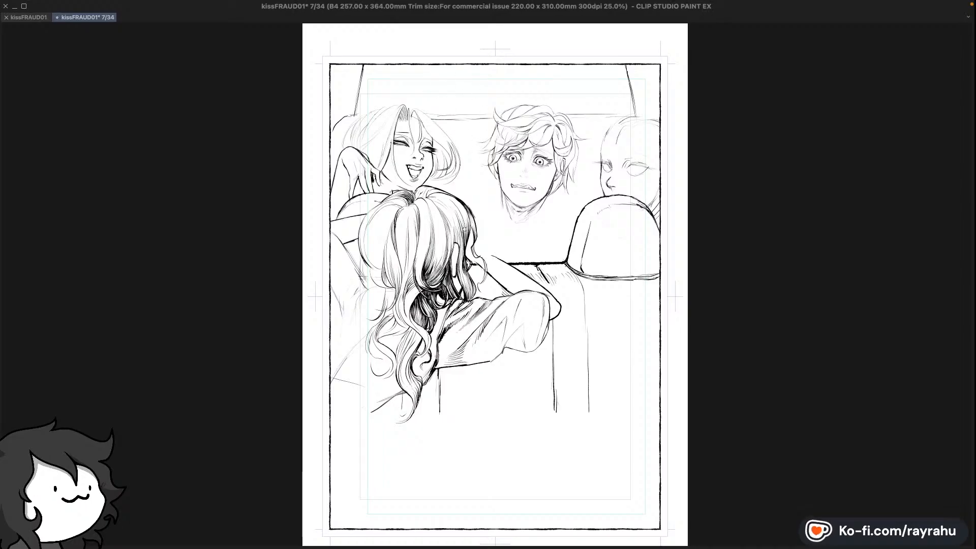
Try a low curved outline from the long-haired character's head down to the seat edge, undoing each attempt
{"action": "scroll", "coordinate": [471, 229], "scroll_direction": "up", "scroll_amount": 3}
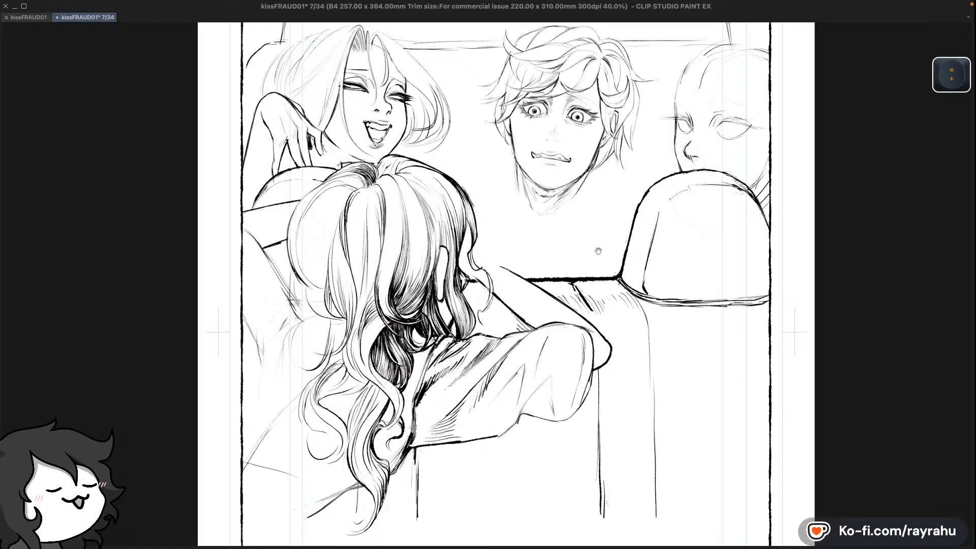
{"action": "key", "text": "space"}
{"action": "left_click_drag", "start_coordinate": [539, 240], "coordinate": [540, 251]}
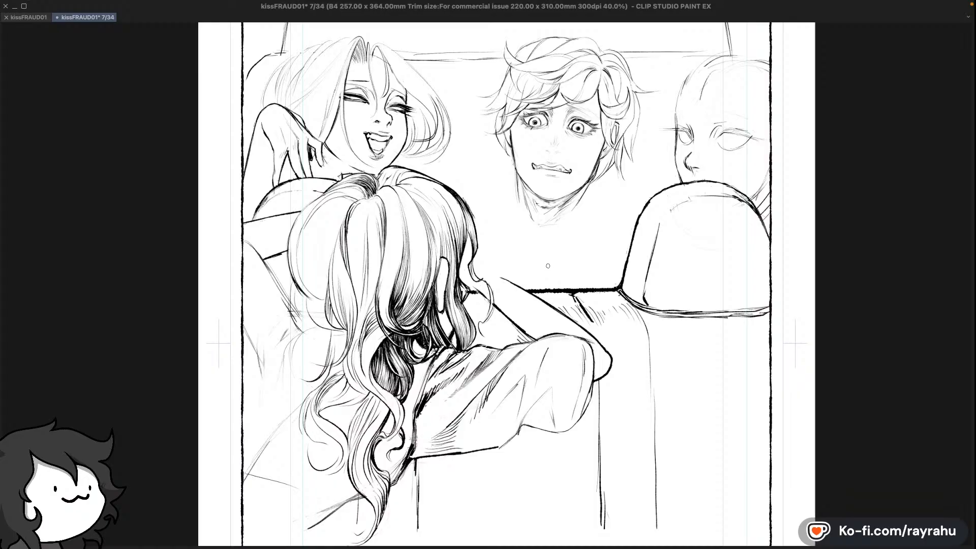
{"action": "left_click_drag", "start_coordinate": [461, 189], "coordinate": [595, 275]}
{"action": "key", "text": "super+z"}
{"action": "mouse_move", "coordinate": [461, 194]}
{"action": "left_mouse_down"}
{"action": "mouse_move", "coordinate": [517, 203]}
{"action": "mouse_move", "coordinate": [568, 274]}
{"action": "left_mouse_up"}
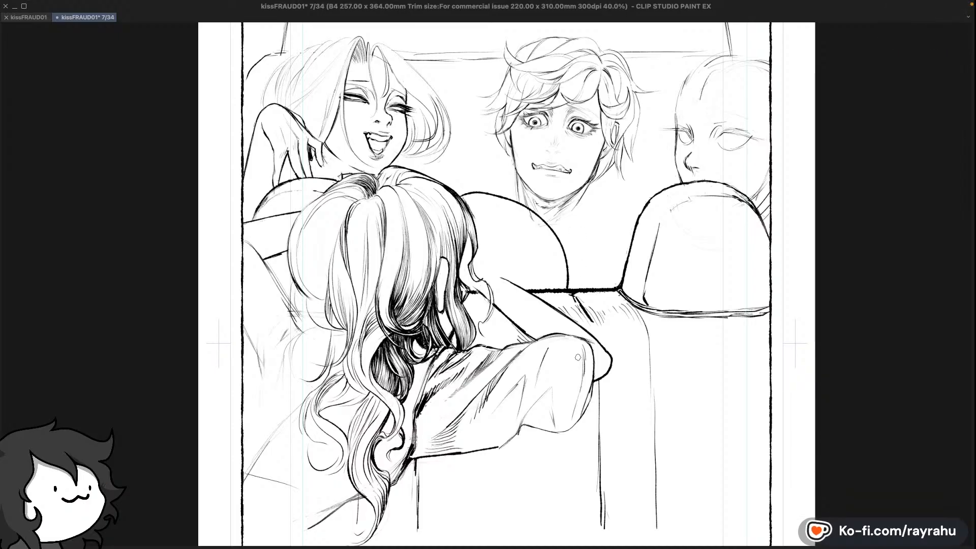
{"action": "key", "text": "super+z"}
Try taller arched outlines between the laughing and frightened characters, above the long-haired character's arm, and undo them
{"action": "mouse_move", "coordinate": [421, 168]}
{"action": "left_mouse_down"}
{"action": "mouse_move", "coordinate": [524, 150]}
{"action": "mouse_move", "coordinate": [536, 264]}
{"action": "left_mouse_up"}
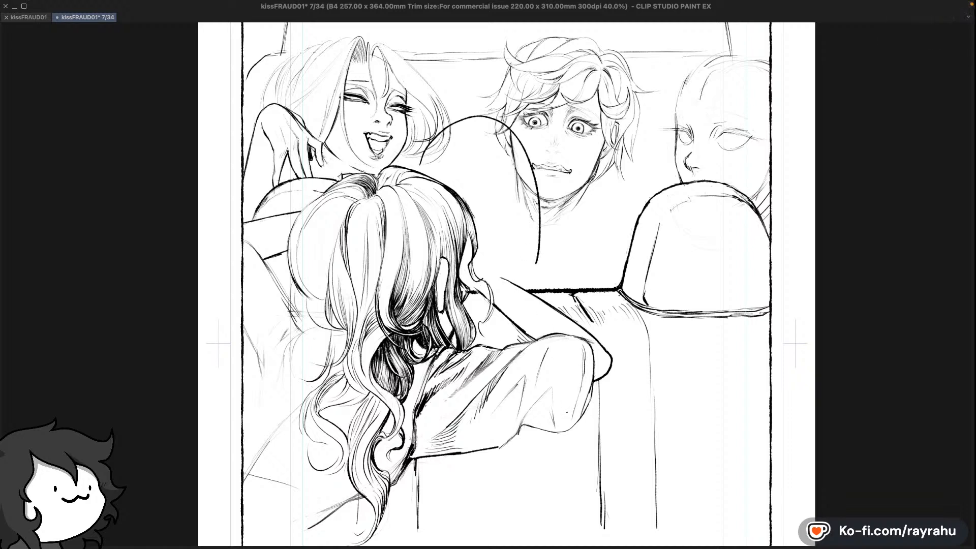
{"action": "key", "text": "super"}
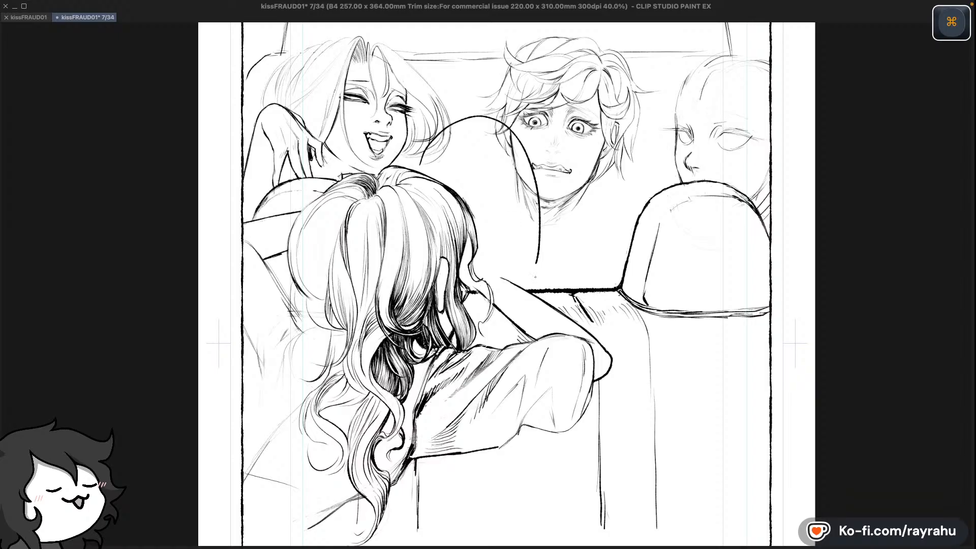
{"action": "key", "text": "space"}
{"action": "left_click_drag", "start_coordinate": [520, 275], "coordinate": [518, 346]}
{"action": "key", "text": "super+z"}
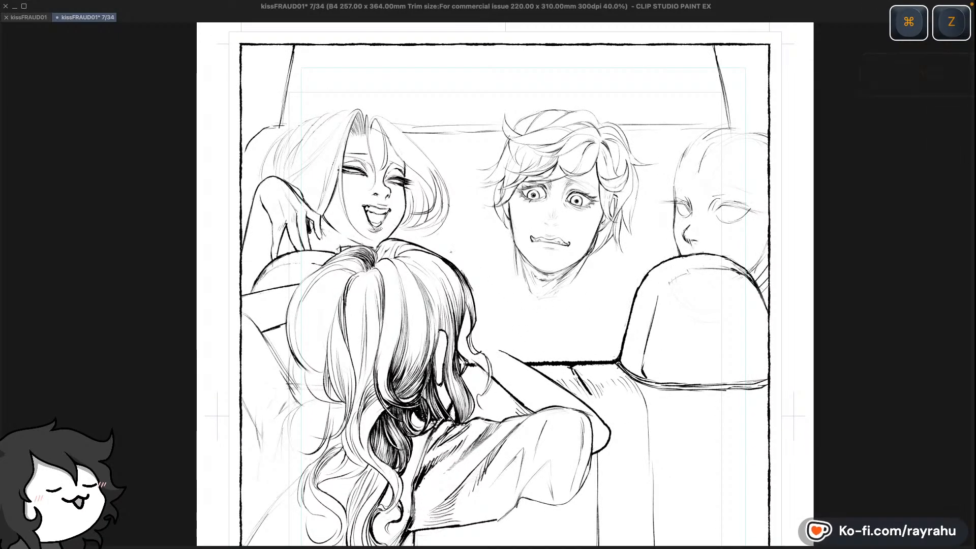
{"action": "left_click_drag", "start_coordinate": [422, 235], "coordinate": [544, 328]}
{"action": "left_click_drag", "start_coordinate": [547, 278], "coordinate": [582, 327]}
{"action": "key", "text": "super+z"}
{"action": "key", "text": "super+z"}
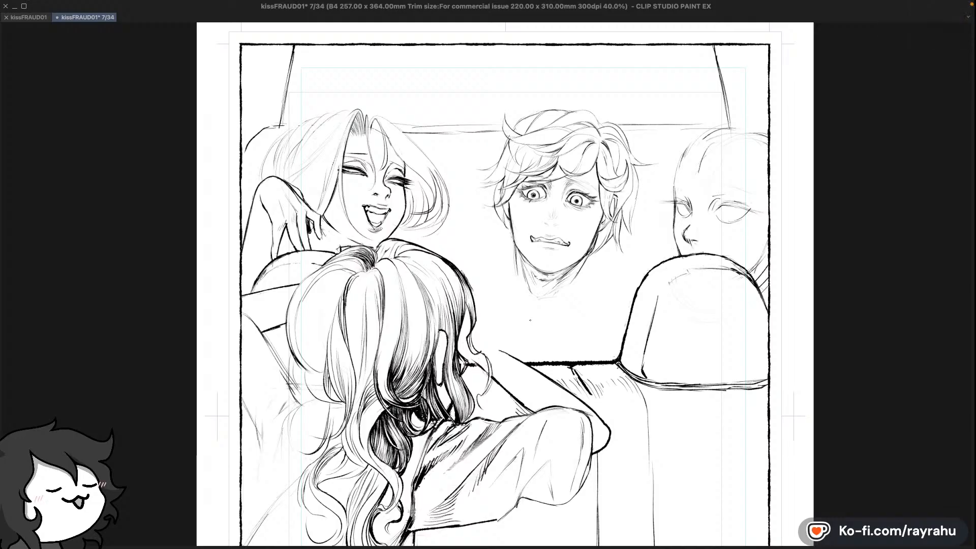
Check page 7 at 25% zoom and compare it with the neighbouring pages in the kissFRAUD01 page overview
{"action": "key", "text": "space"}
{"action": "left_click_drag", "start_coordinate": [530, 320], "coordinate": [523, 203]}
{"action": "key", "text": "minus"}
{"action": "key", "text": "space"}
{"action": "left_click_drag", "start_coordinate": [713, 313], "coordinate": [708, 265]}
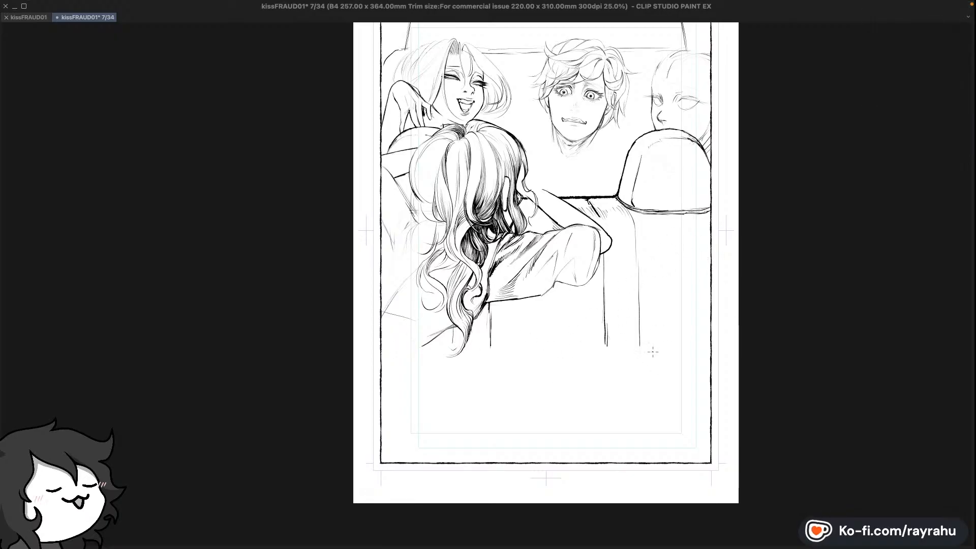
{"action": "left_click_drag", "start_coordinate": [661, 312], "coordinate": [675, 338]}
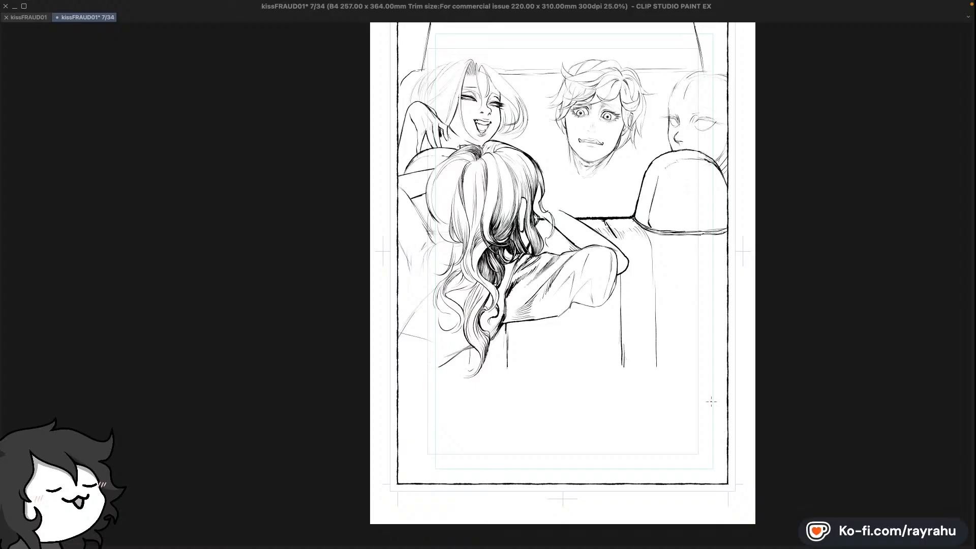
{"action": "key", "text": "super"}
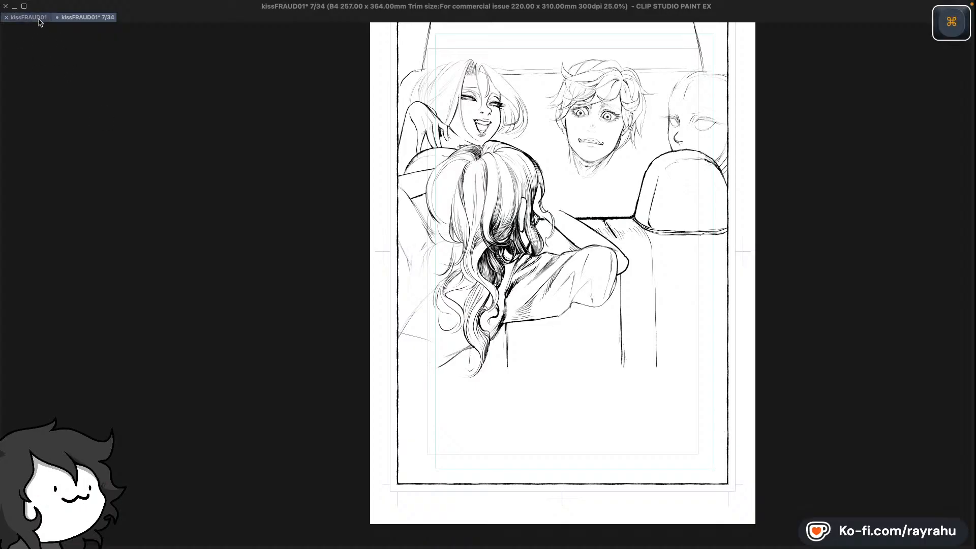
{"action": "left_click", "coordinate": [39, 18]}
{"action": "key", "text": "space"}
{"action": "left_click_drag", "start_coordinate": [562, 333], "coordinate": [491, 367]}
{"action": "left_click_drag", "start_coordinate": [846, 308], "coordinate": [749, 394]}
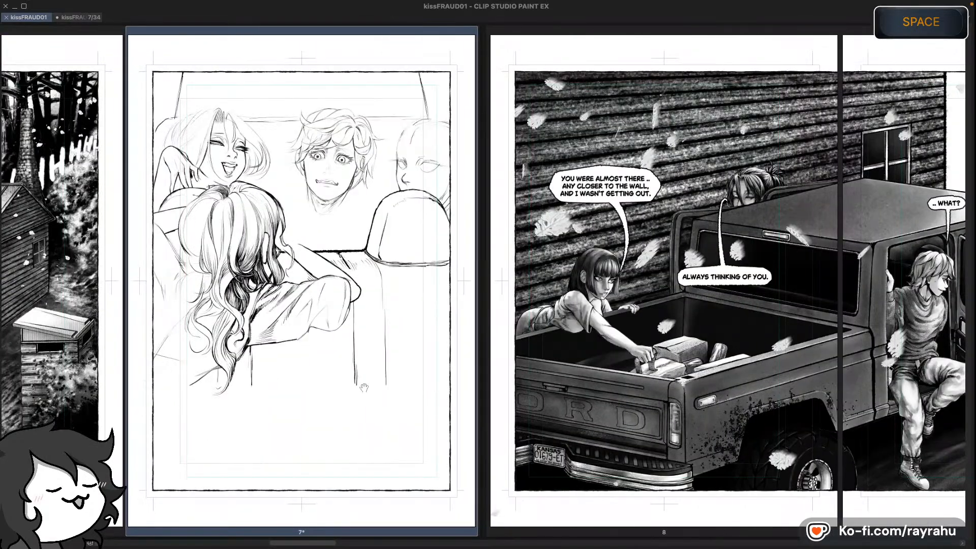
Return to the page 7 canvas, bring the whole panel into view and save the page
{"action": "left_click", "coordinate": [82, 19]}
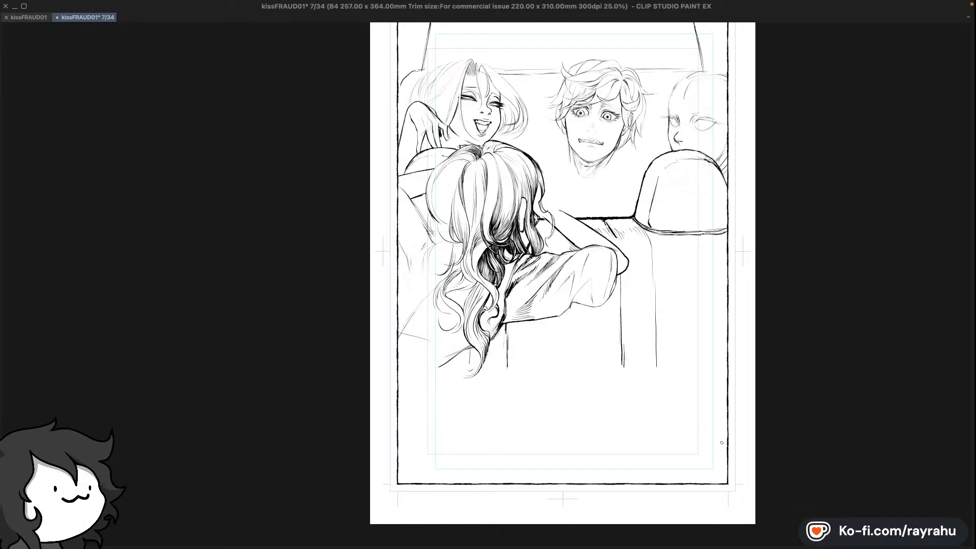
{"action": "left_click_drag", "start_coordinate": [718, 406], "coordinate": [716, 366]}
{"action": "left_click_drag", "start_coordinate": [705, 285], "coordinate": [706, 325]}
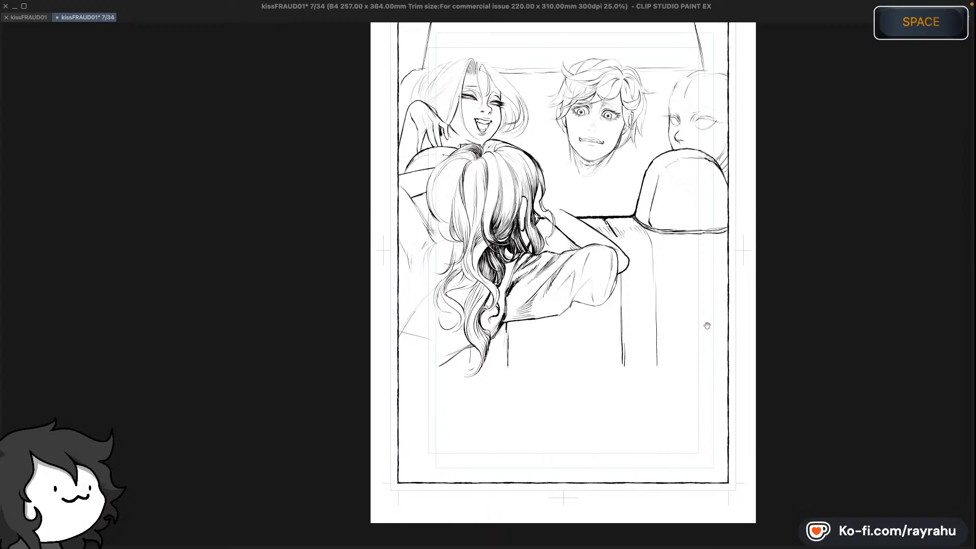
{"action": "left_click_drag", "start_coordinate": [714, 369], "coordinate": [717, 401]}
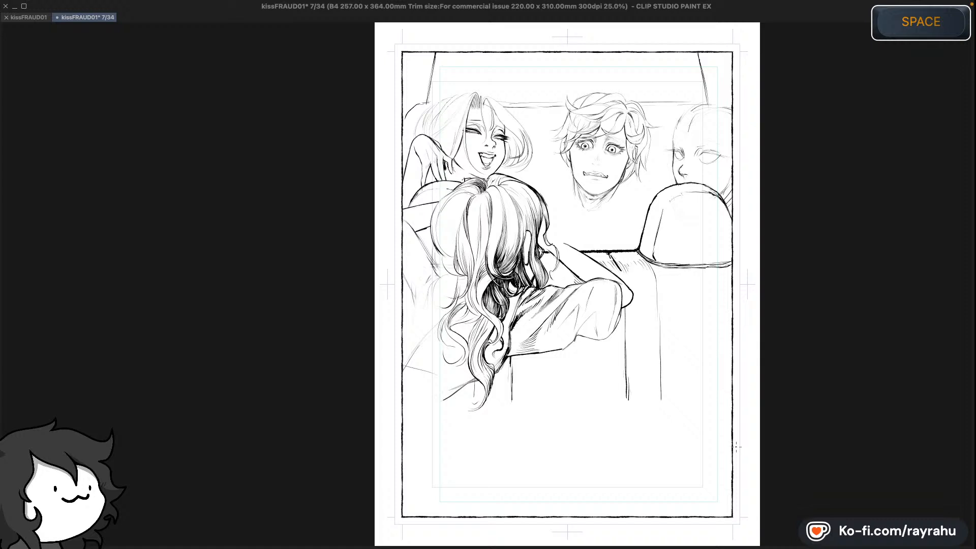
{"action": "key", "text": "super+s"}
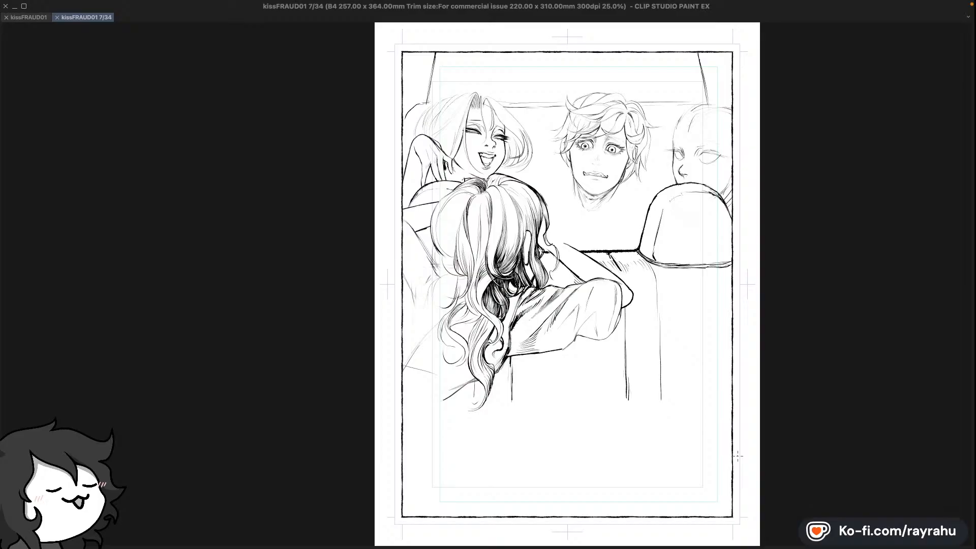
Try a short stroke at the outer hair strands beside the frightened character's ear and undo it
{"action": "key", "text": "equal"}
{"action": "key", "text": "equal"}
{"action": "key", "text": "equal"}
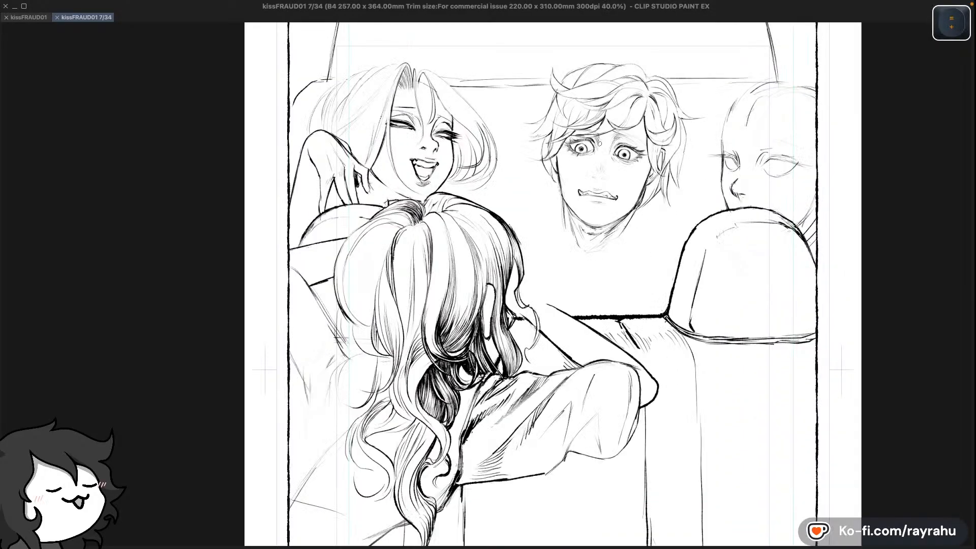
{"action": "key", "text": "equal"}
{"action": "key", "text": "equal"}
{"action": "key", "text": "equal"}
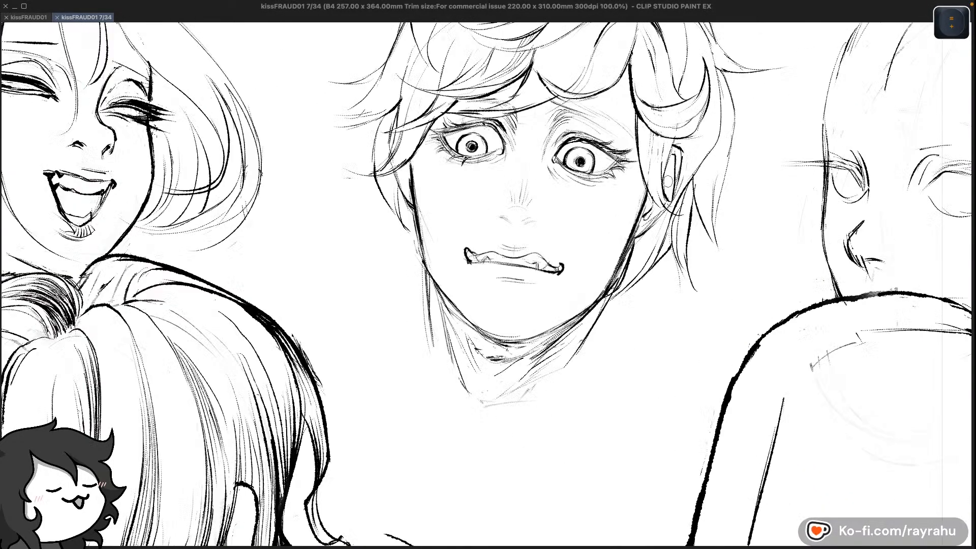
{"action": "key", "text": "minus"}
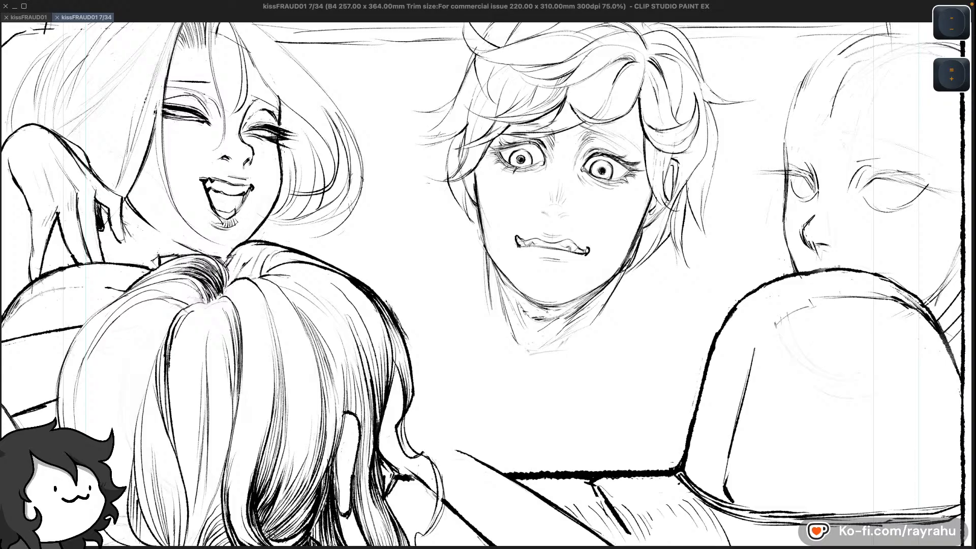
{"action": "key", "text": "minus"}
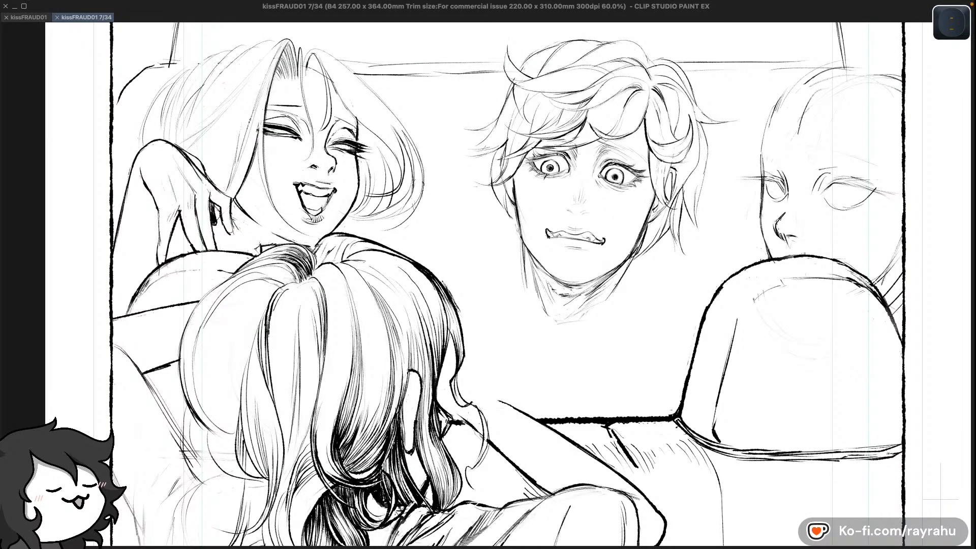
{"action": "left_click_drag", "start_coordinate": [699, 208], "coordinate": [708, 229]}
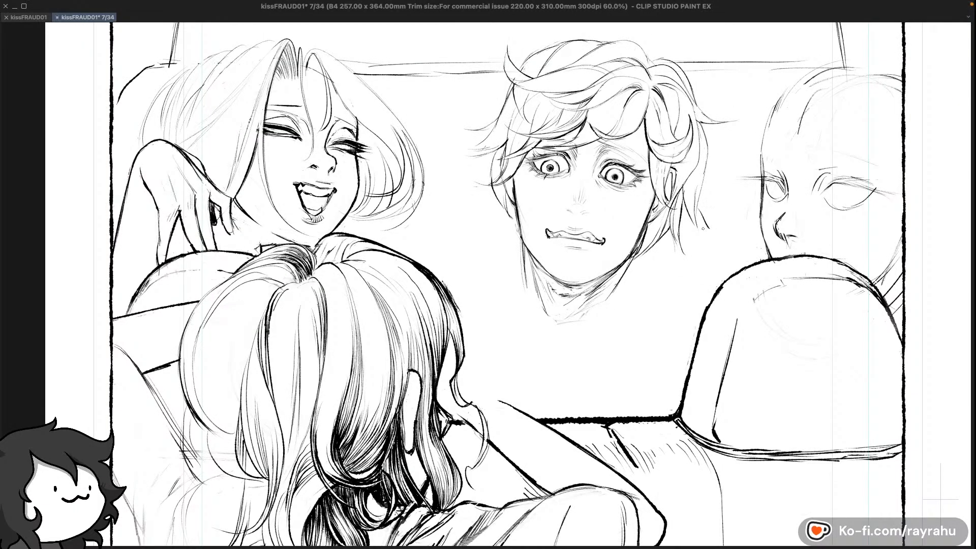
{"action": "key", "text": "super+z"}
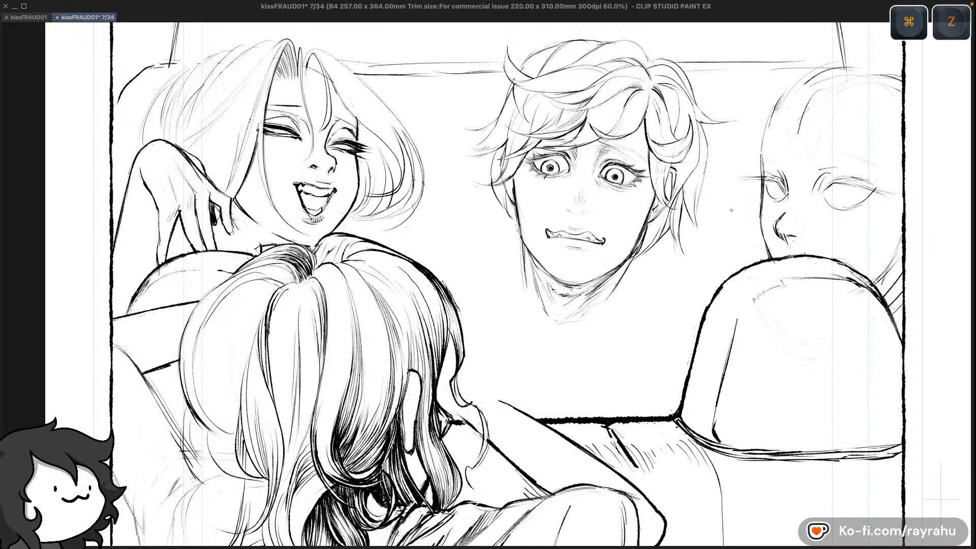
Mirror the canvas and examine the frightened character's face at 100% zoom, undoing the rejected strokes
{"action": "key", "text": "shift+minus"}
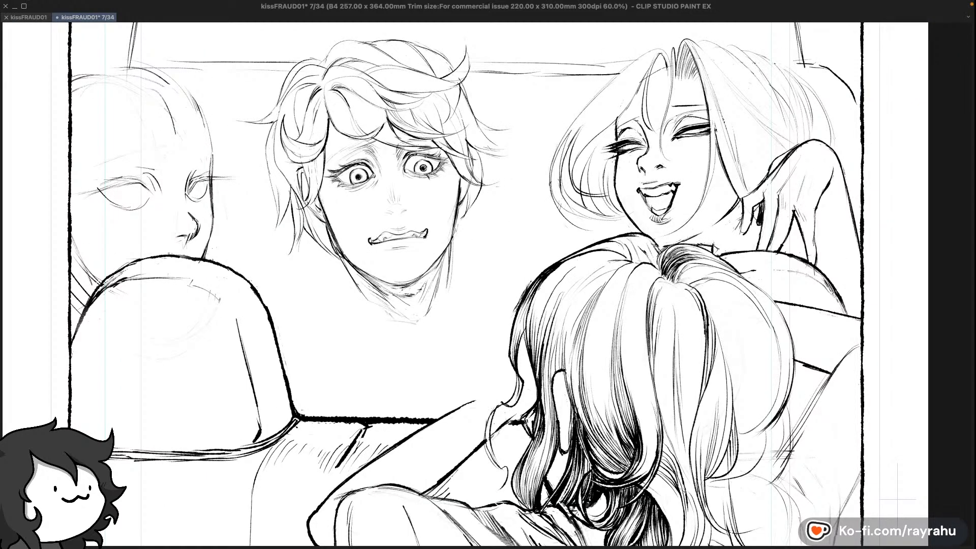
{"action": "key", "text": "super+z"}
{"action": "key", "text": "space"}
{"action": "mouse_move", "coordinate": [457, 164]}
{"action": "left_mouse_down"}
{"action": "mouse_move", "coordinate": [490, 180]}
{"action": "mouse_move", "coordinate": [517, 225]}
{"action": "left_mouse_up"}
{"action": "key", "text": "equal"}
{"action": "key", "text": "equal"}
{"action": "key", "text": "space"}
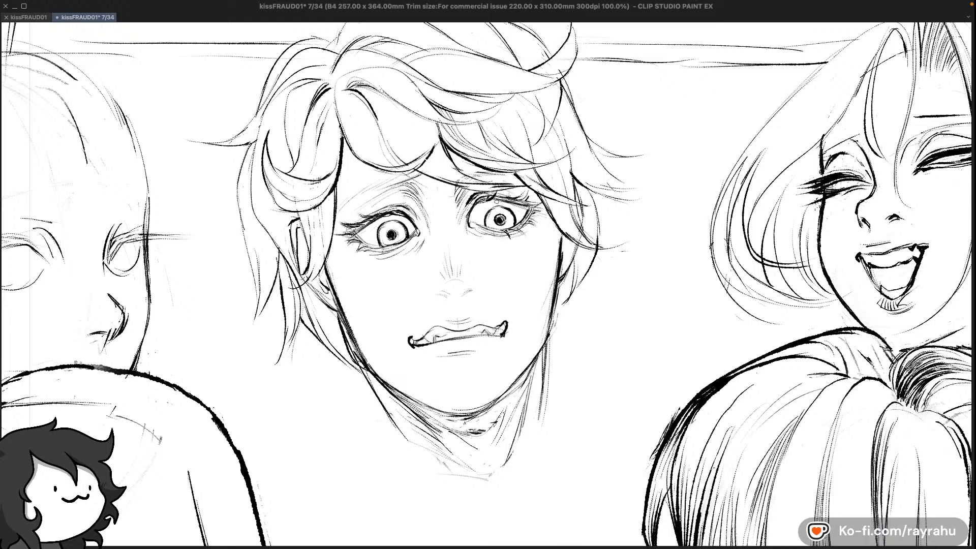
{"action": "key", "text": "super+z"}
{"action": "key", "text": "super+z"}
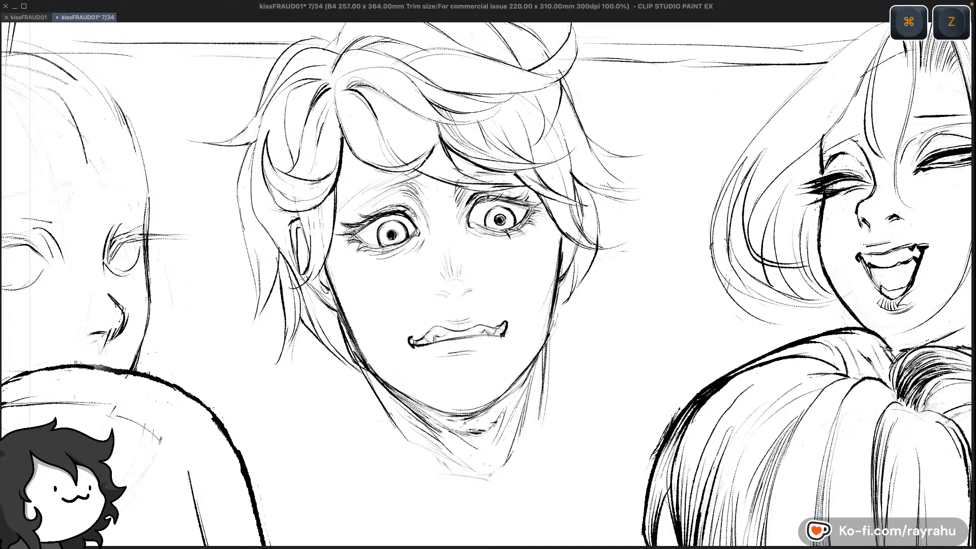
{"action": "key", "text": "super+z"}
{"action": "key", "text": "super+z"}
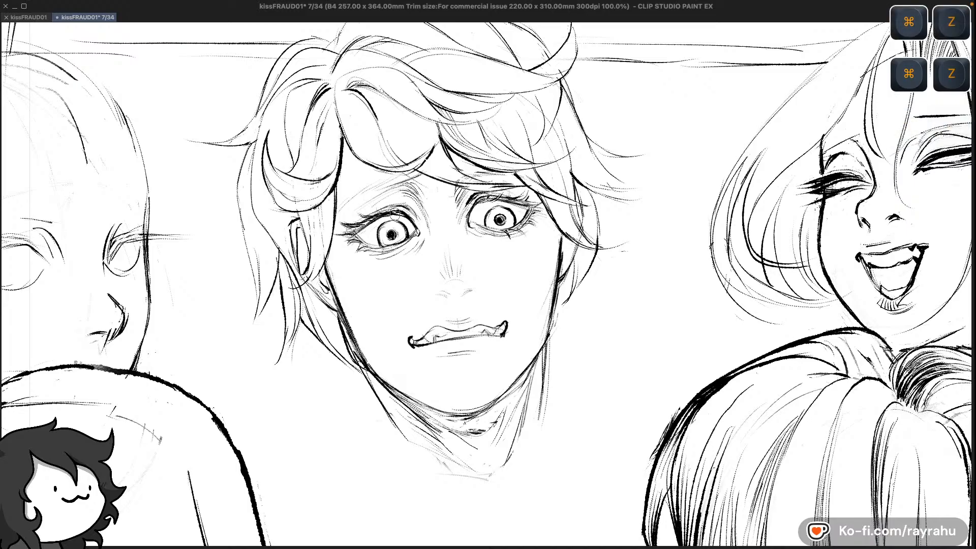
{"action": "key", "text": "super+z"}
Compare the frightened character's face in normal and mirrored view, undoing the latest trial strokes
{"action": "key", "text": "shift+minus"}
{"action": "key", "text": "space"}
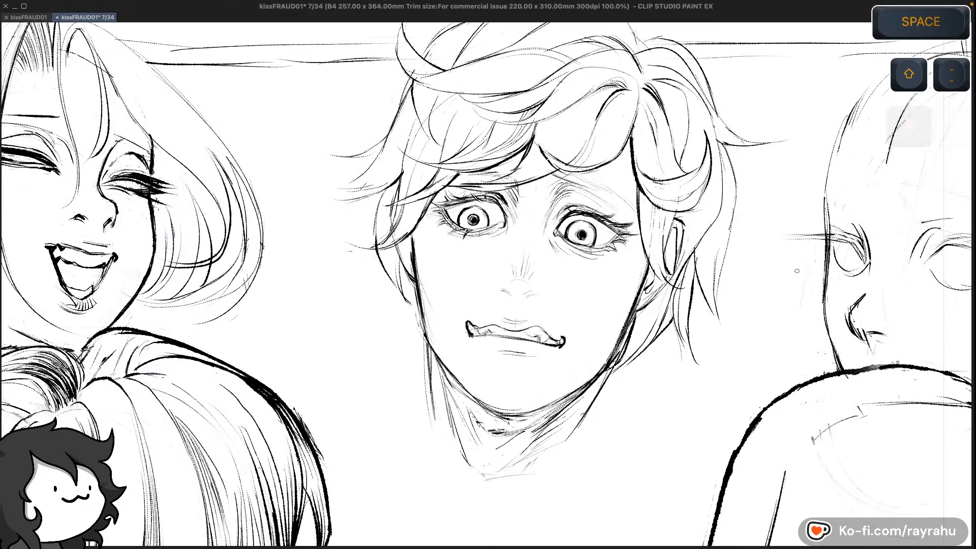
{"action": "key", "text": "shift+minus"}
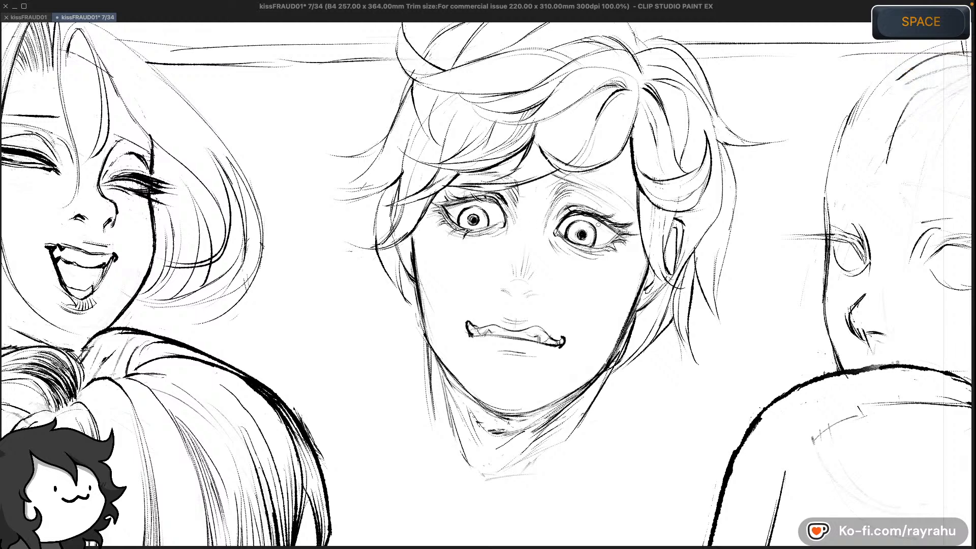
{"action": "key", "text": "super+z"}
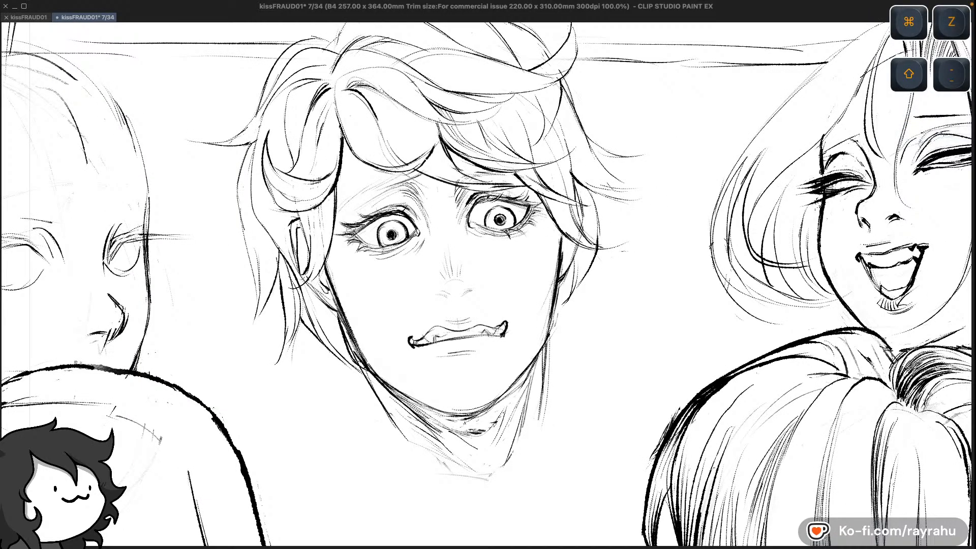
{"action": "key", "text": "super+z"}
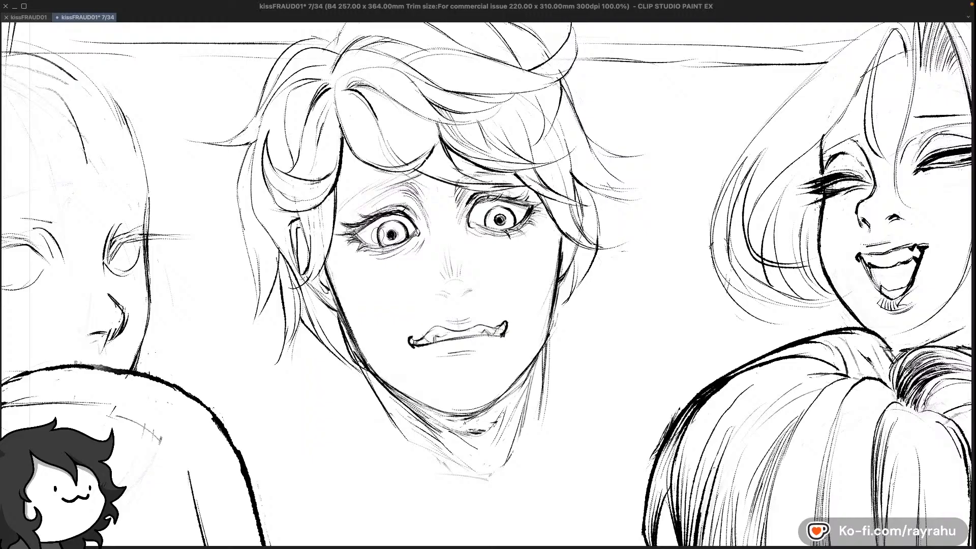
Rework small line details around the frightened character's face, alternating between drawing and transparent colour and undoing the rejected strokes
{"action": "key", "text": "c"}
{"action": "key", "text": "c"}
{"action": "key", "text": "super+z"}
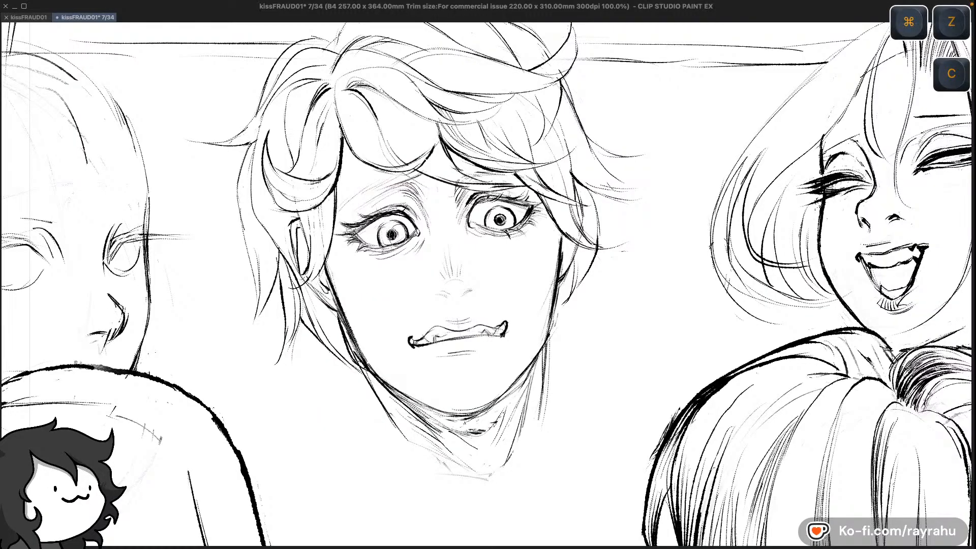
{"action": "key", "text": "c"}
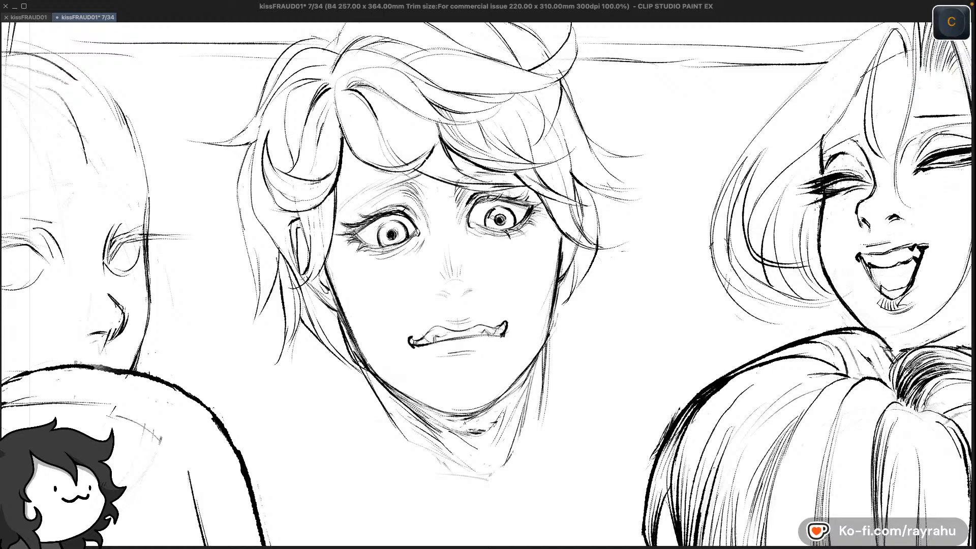
{"action": "key", "text": "super+z"}
{"action": "key", "text": "c"}
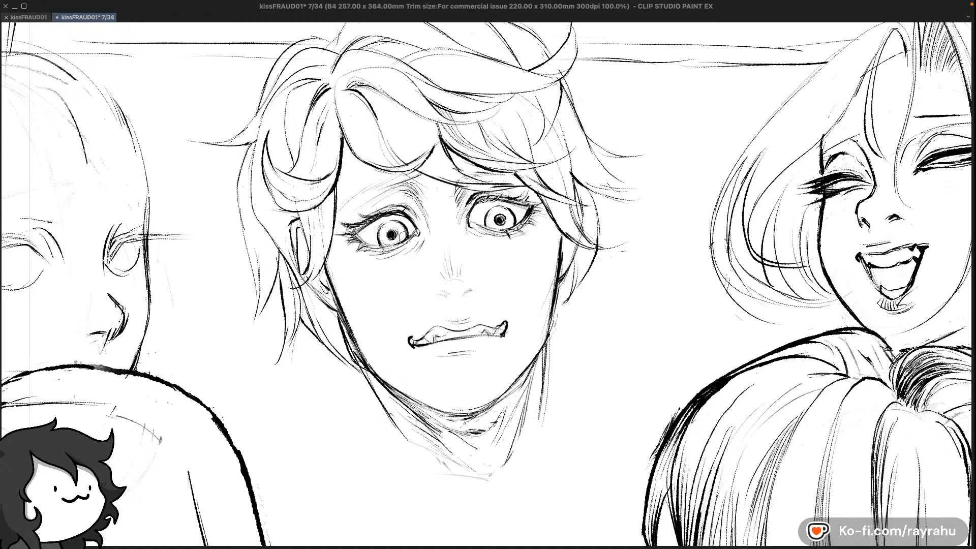
{"action": "key", "text": "super+z"}
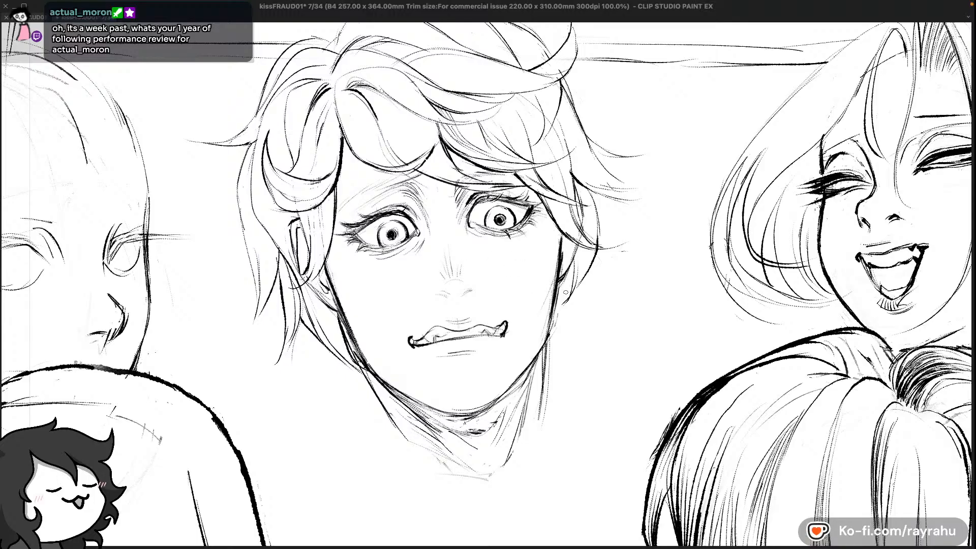
Check the panel in mirrored view, restore the normal orientation, zoom out to 75% and save the page
{"action": "key", "text": "shift+minus"}
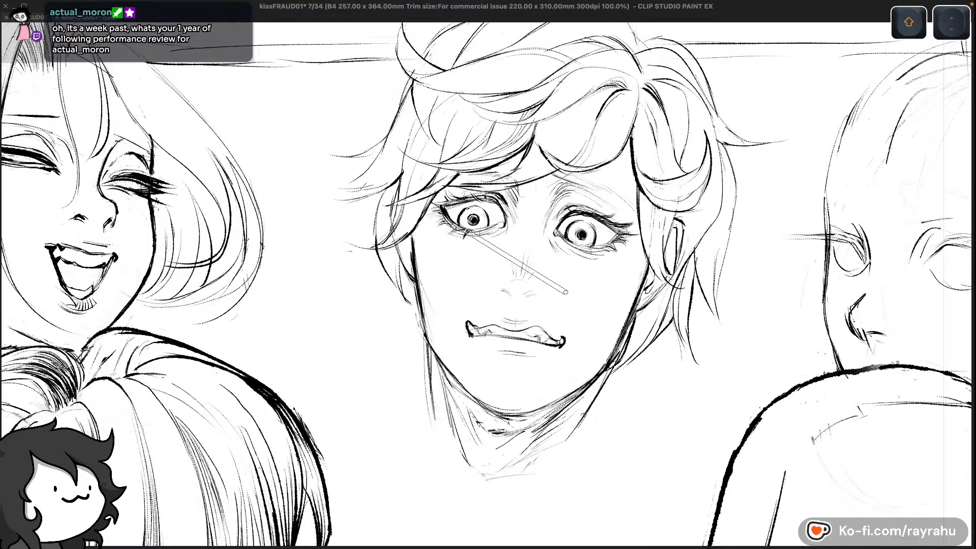
{"action": "key", "text": "shift+minus"}
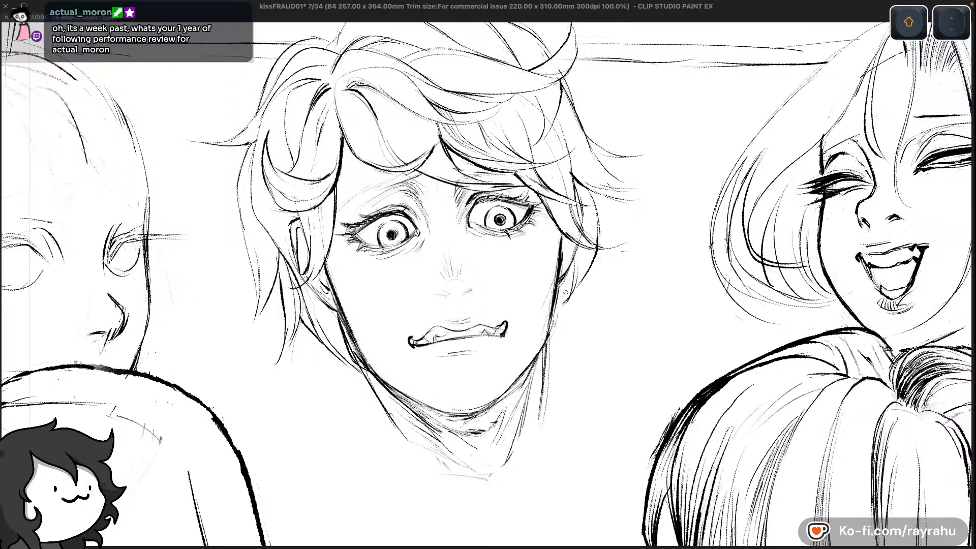
{"action": "key", "text": "minus"}
{"action": "key", "text": "super+s"}
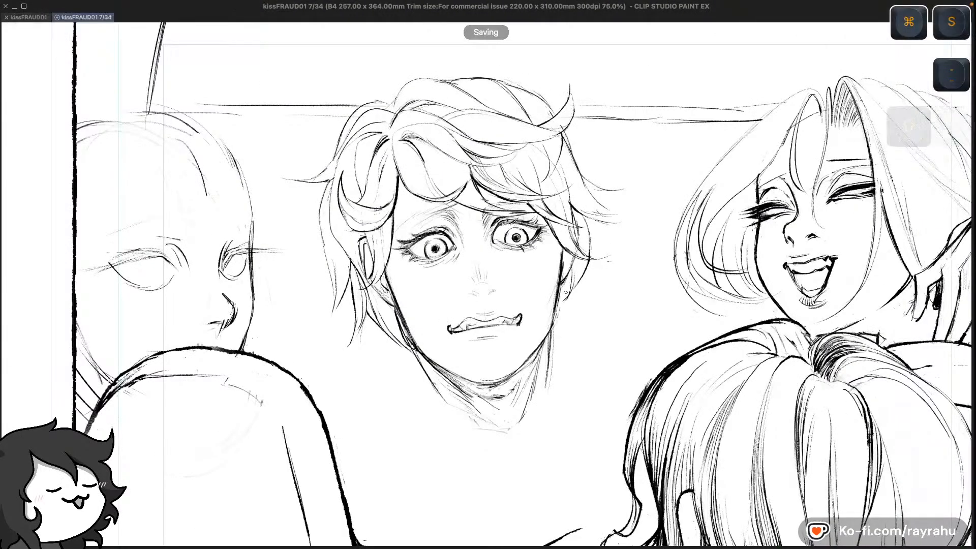
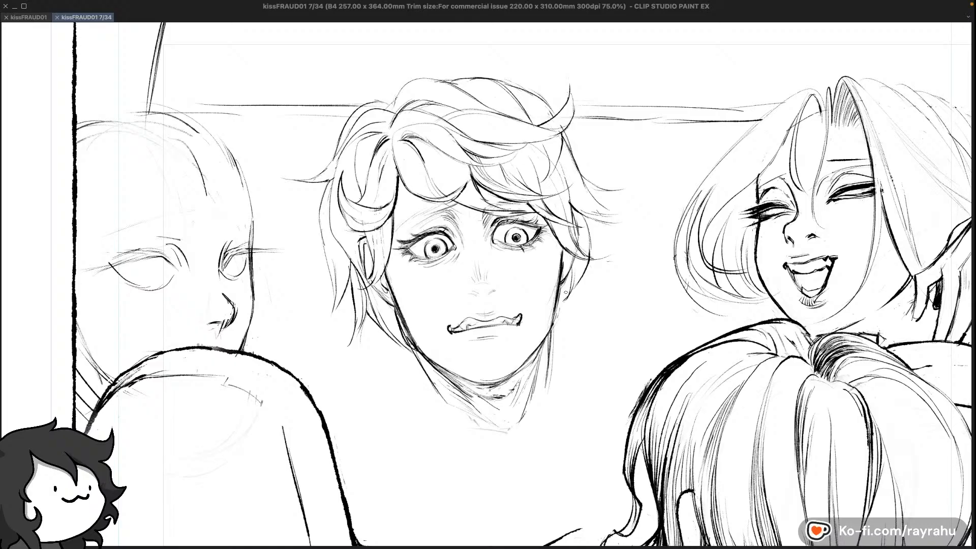
Mirror the canvas at 75% zoom and test strokes on the panel, undoing the rejected ones
{"action": "left_click", "coordinate": [198, 350]}
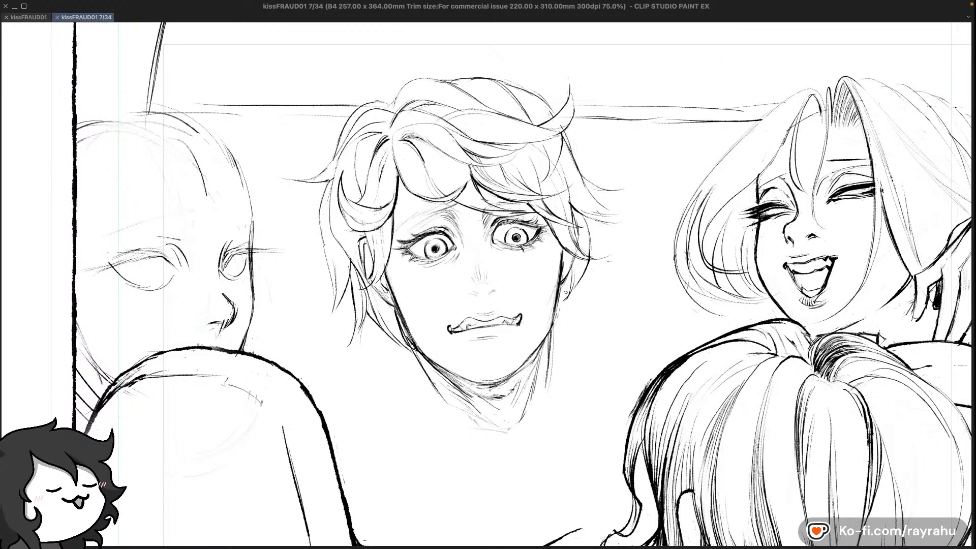
{"action": "key", "text": "shift+minus"}
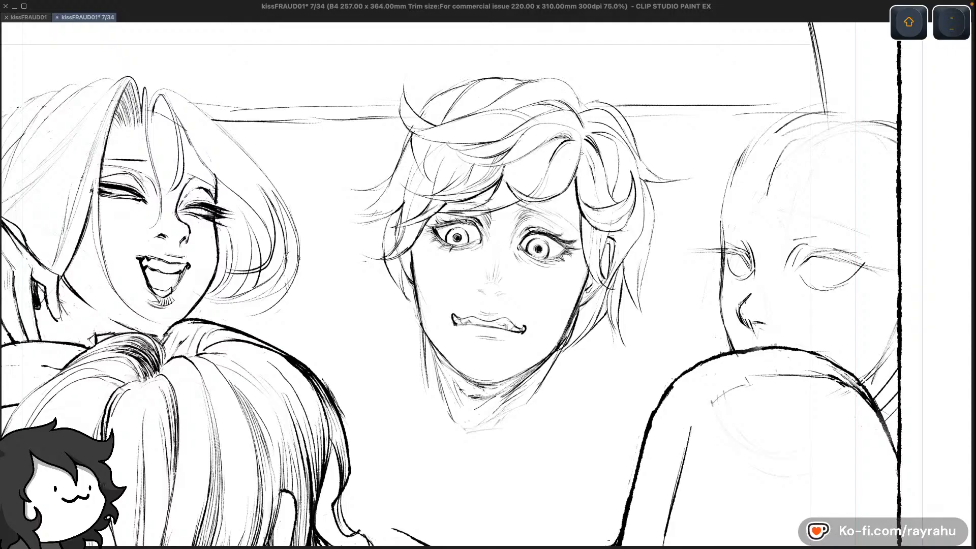
{"action": "key", "text": "super+z"}
{"action": "key", "text": "c"}
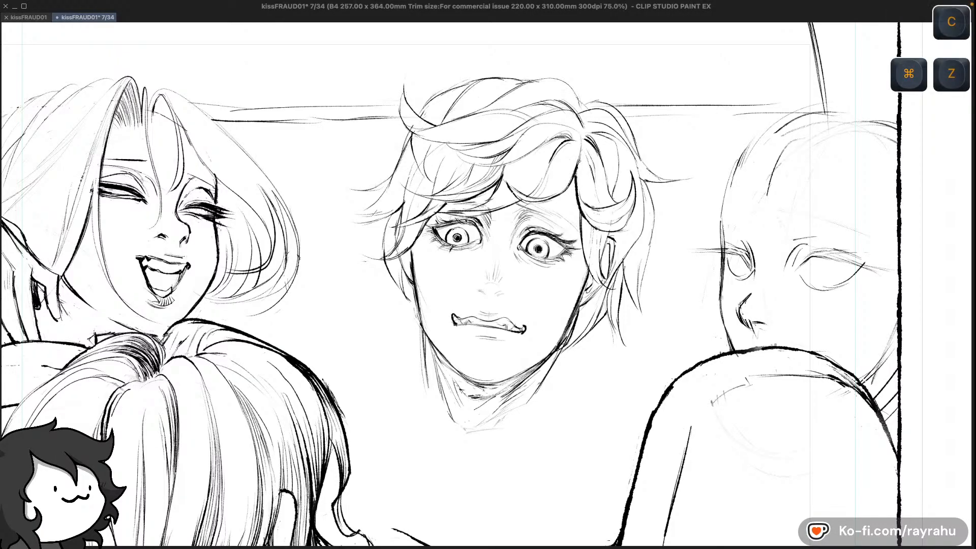
{"action": "key", "text": "super+z"}
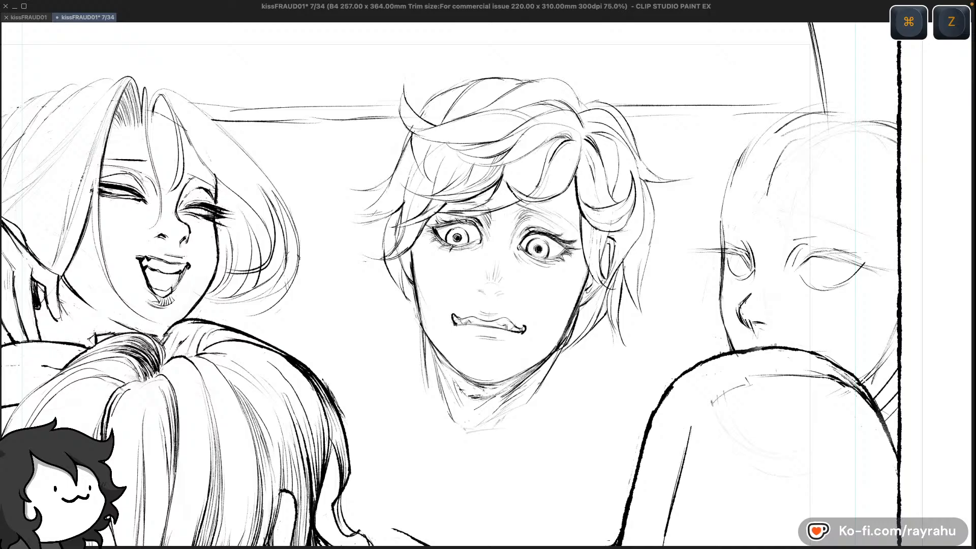
Ink fine strands inside the frightened character's fringe above the eye, undoing each stroke that does not fit
{"action": "key", "text": "super+z"}
{"action": "key", "text": "super+z"}
{"action": "key", "text": "super+z"}
{"action": "key", "text": "super+z"}
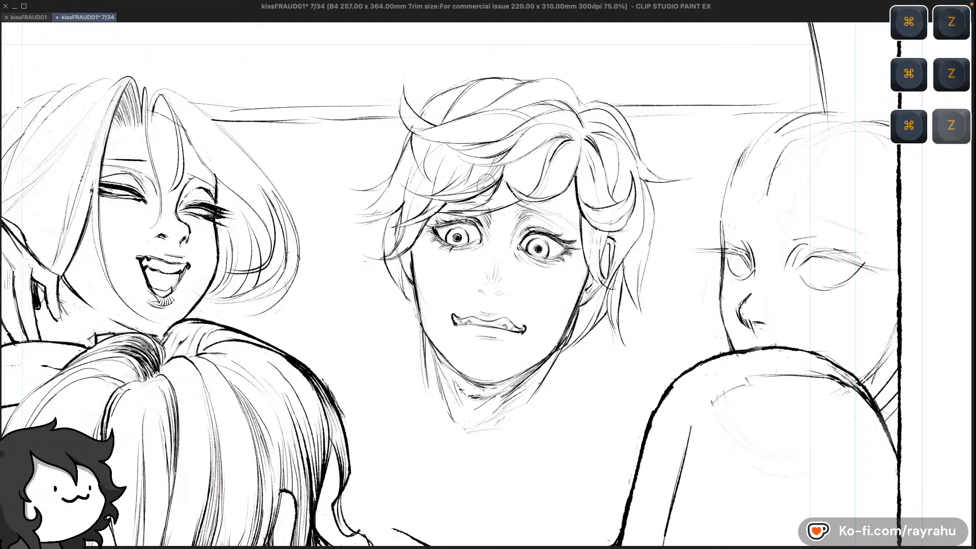
{"action": "key", "text": "super+z"}
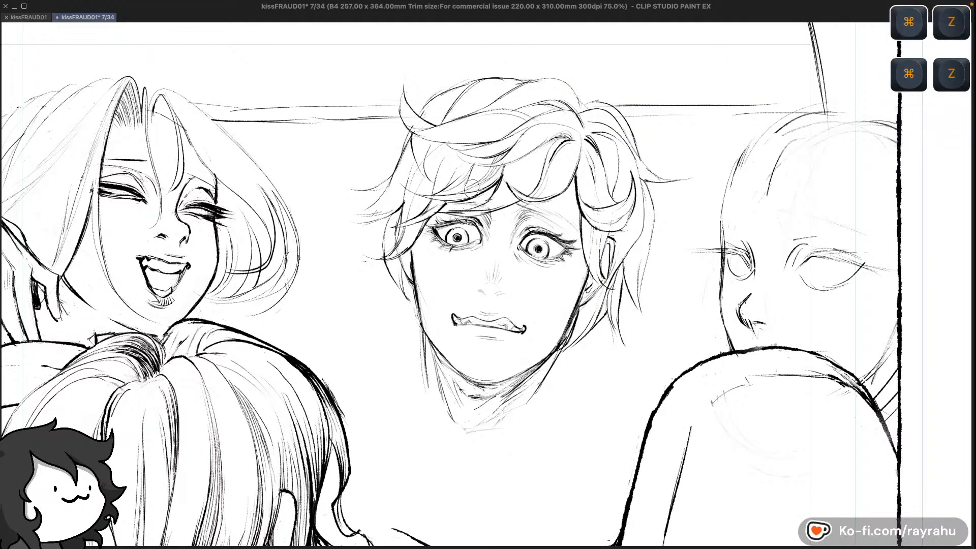
{"action": "key", "text": "super+z"}
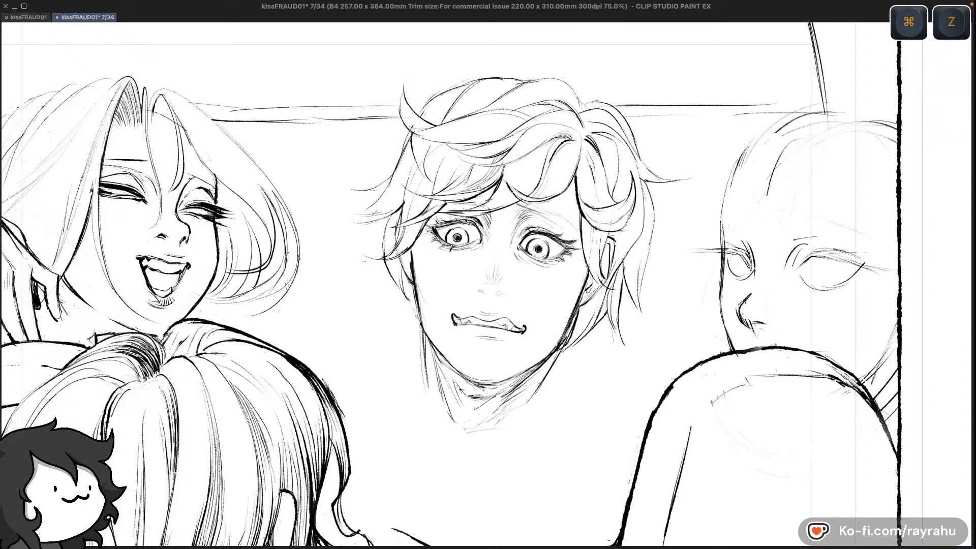
{"action": "key", "text": "super+z"}
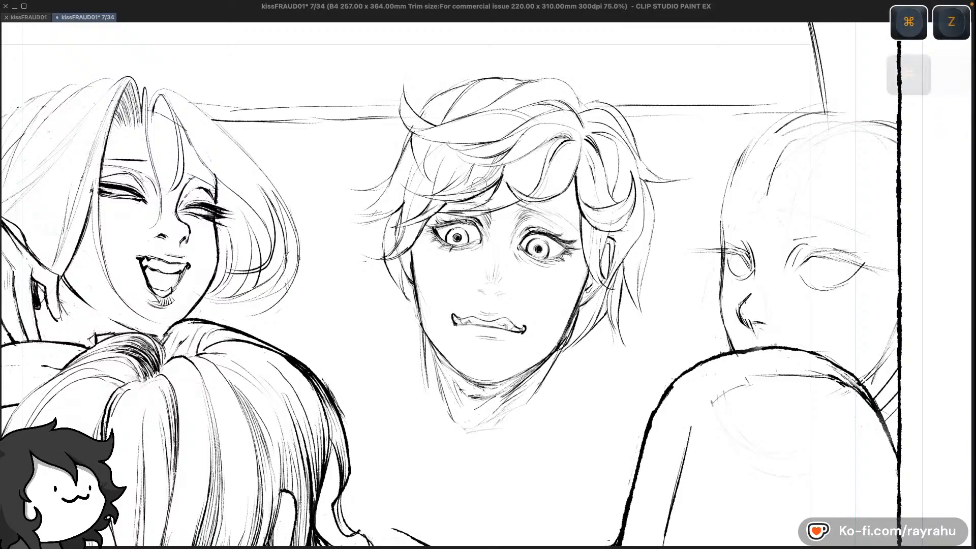
Darken the pointed ends of the fringe locks near the middle of the frightened character's forehead, undoing the rejected strokes
{"action": "key", "text": "super+z"}
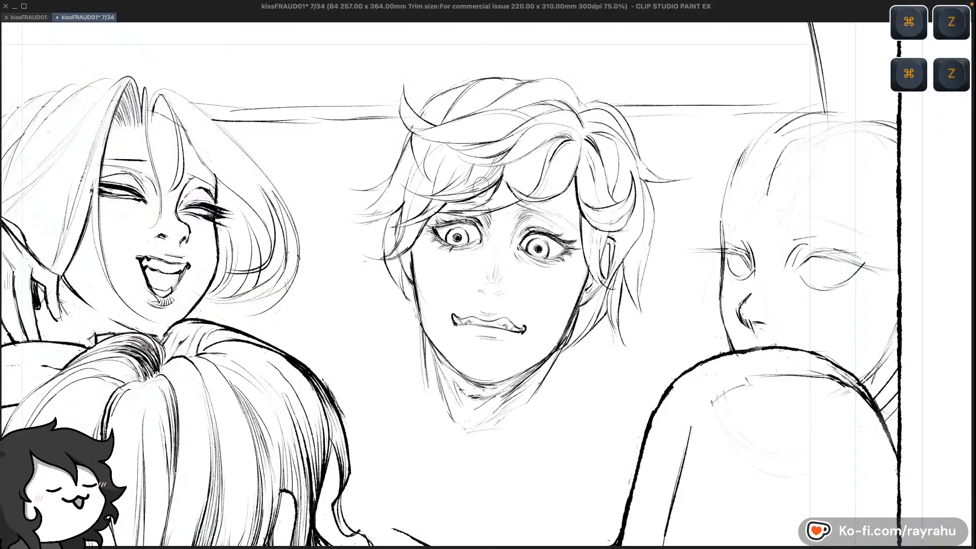
{"action": "key", "text": "super+z"}
{"action": "key", "text": "super+z"}
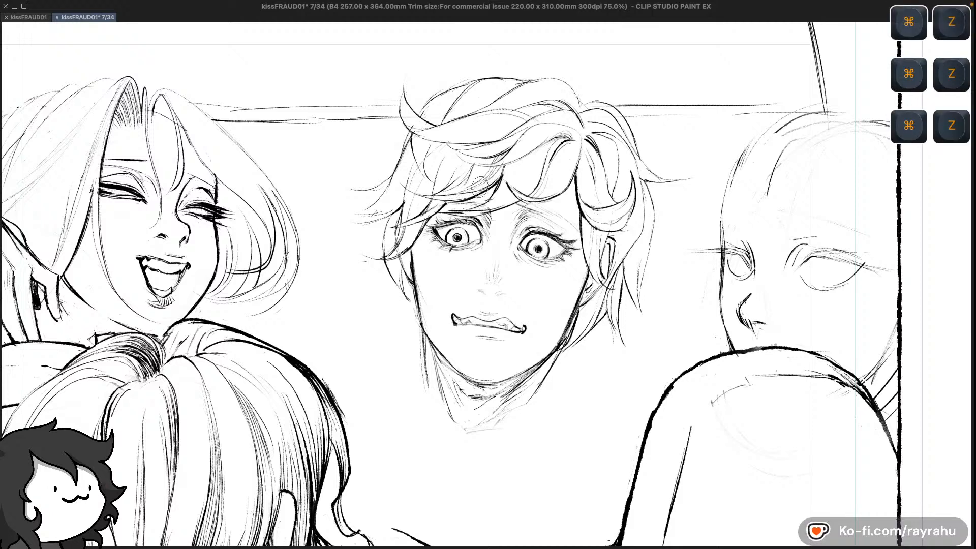
{"action": "key", "text": "super+z"}
{"action": "key", "text": "super+z"}
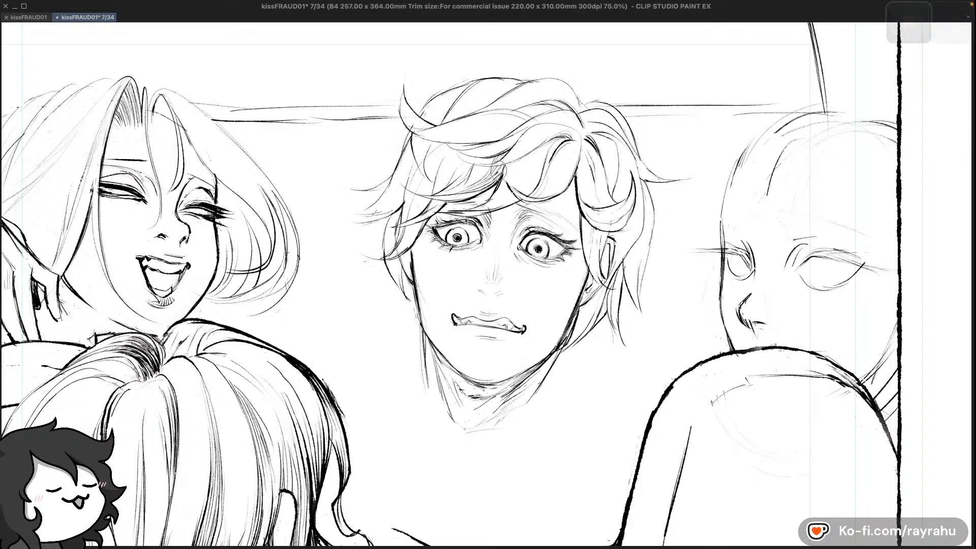
Add thin shading lines to the fringe locks and adjust them with transparent colour, undoing the misplaced strokes
{"action": "key", "text": "super+z"}
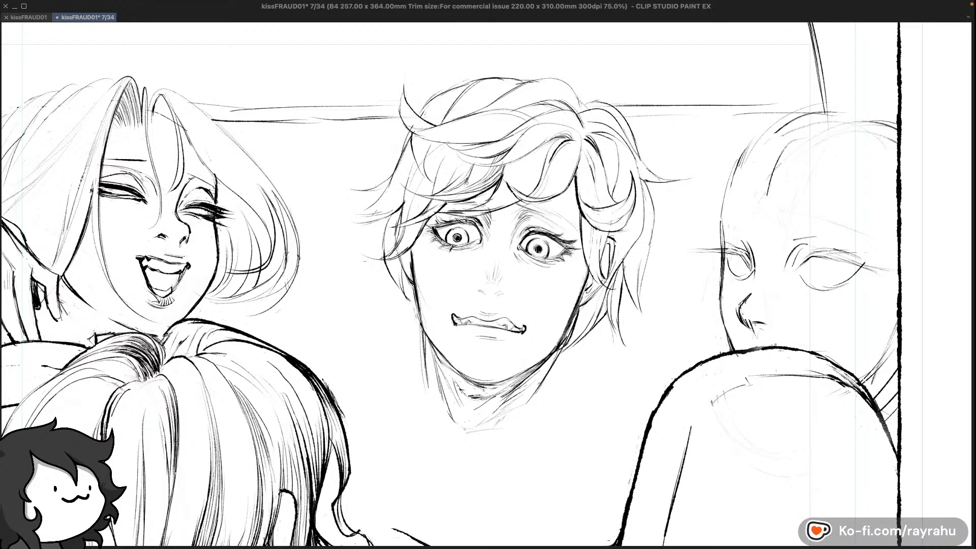
{"action": "key", "text": "super+z"}
{"action": "key", "text": "super+z"}
{"action": "key", "text": "super+z"}
{"action": "key", "text": "c"}
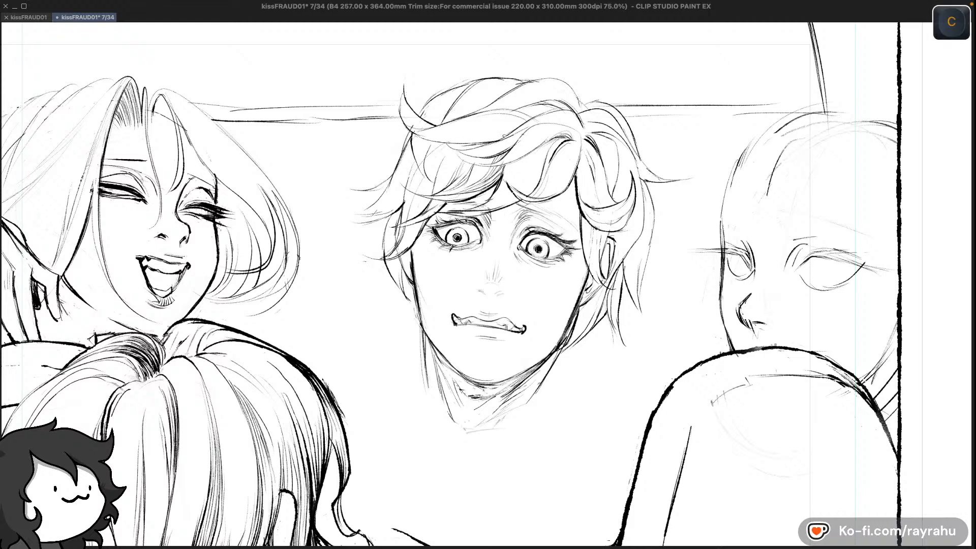
{"action": "key", "text": "super+z"}
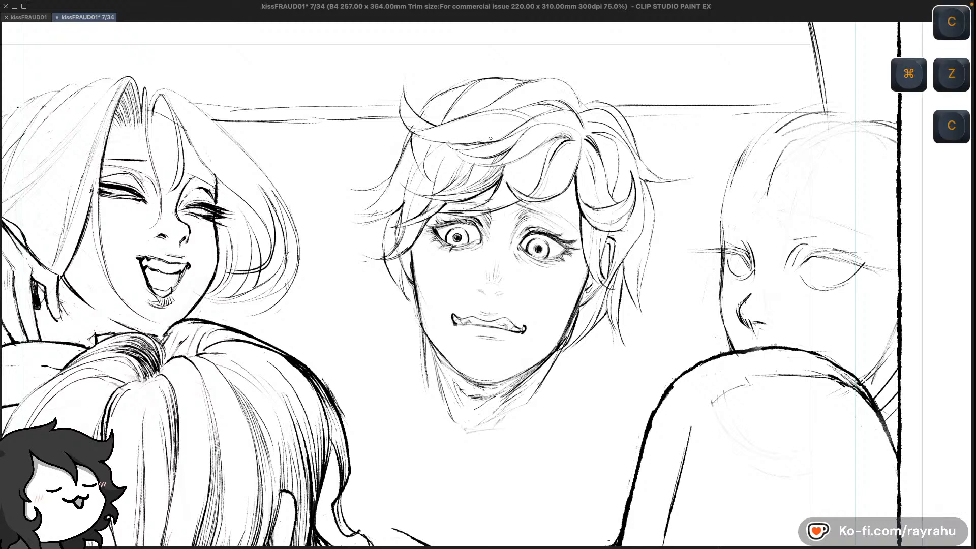
{"action": "key", "text": "c"}
{"action": "key", "text": "super+z"}
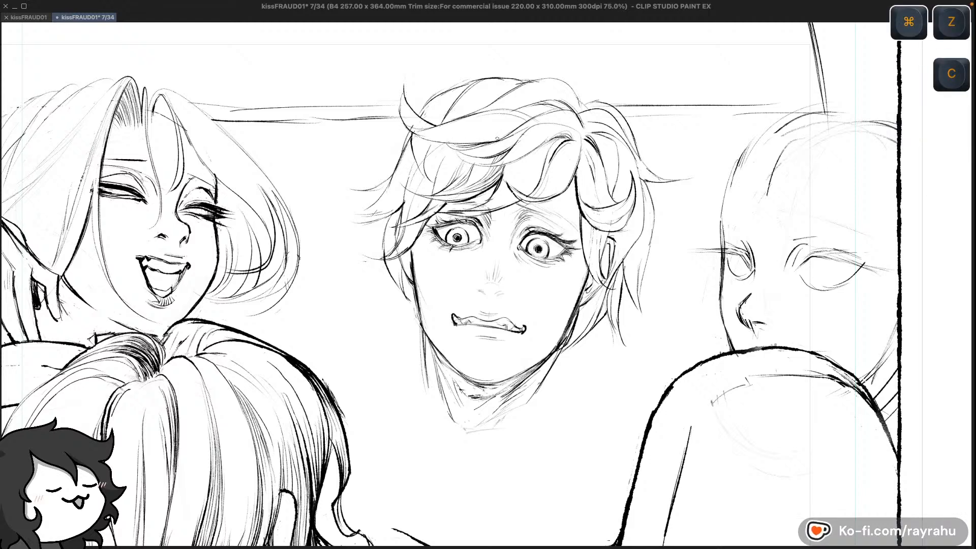
Build up denser hair lines beneath the large swept lock of the fringe, undoing the unsuccessful strokes
{"action": "key", "text": "super+z"}
{"action": "key", "text": "super+z"}
{"action": "key", "text": "super+z"}
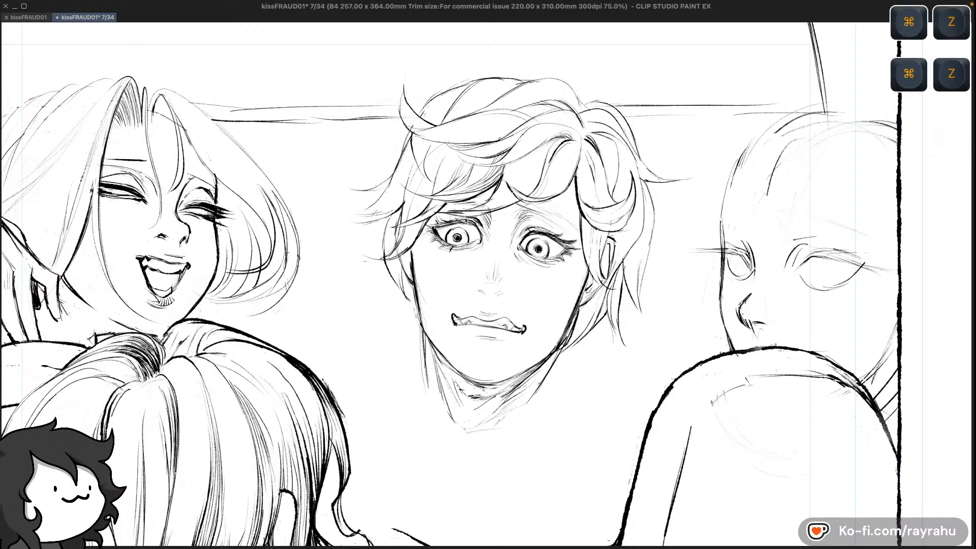
{"action": "key", "text": "super+z"}
{"action": "key", "text": "super+z"}
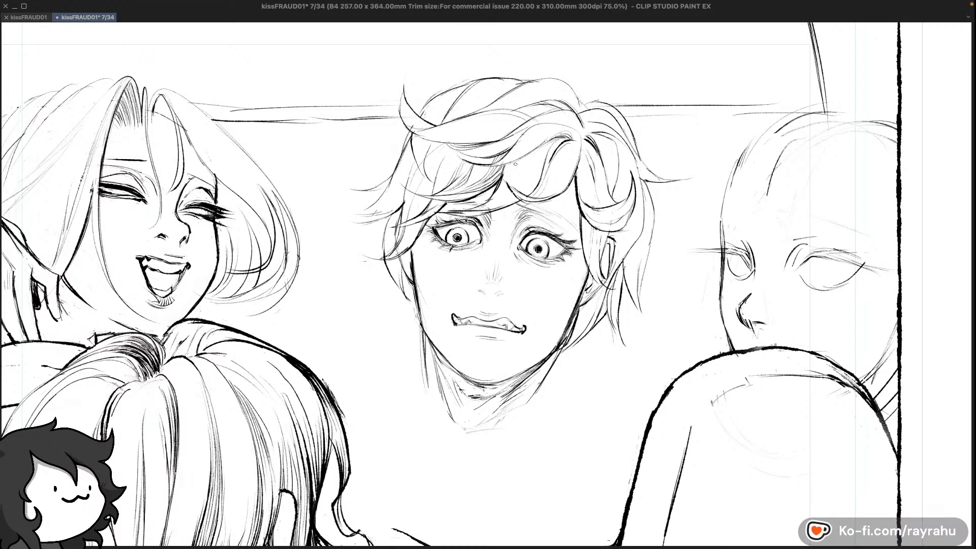
{"action": "key", "text": "super+z"}
{"action": "key", "text": "c"}
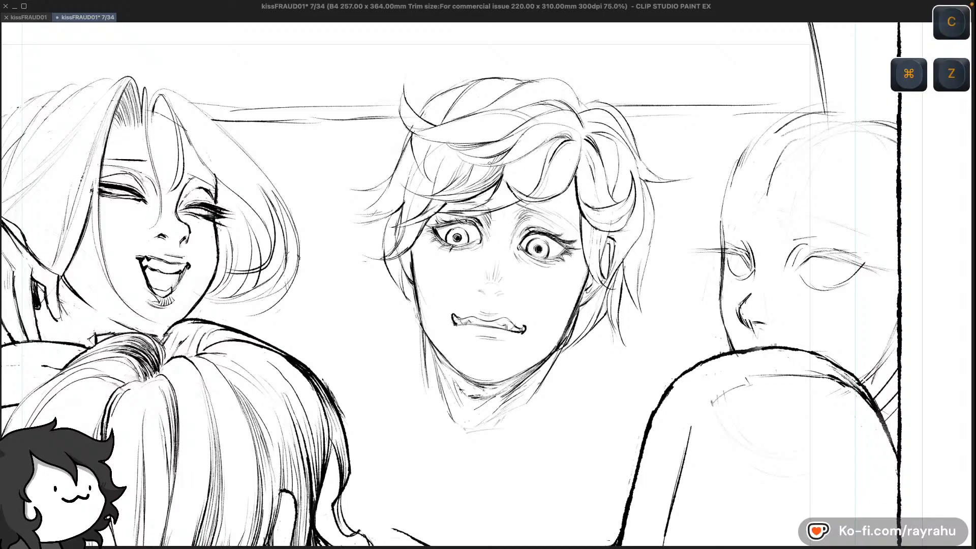
Refine the strands along the large swept lock towards the hair parting, undoing the rejected strokes
{"action": "key", "text": "super+z"}
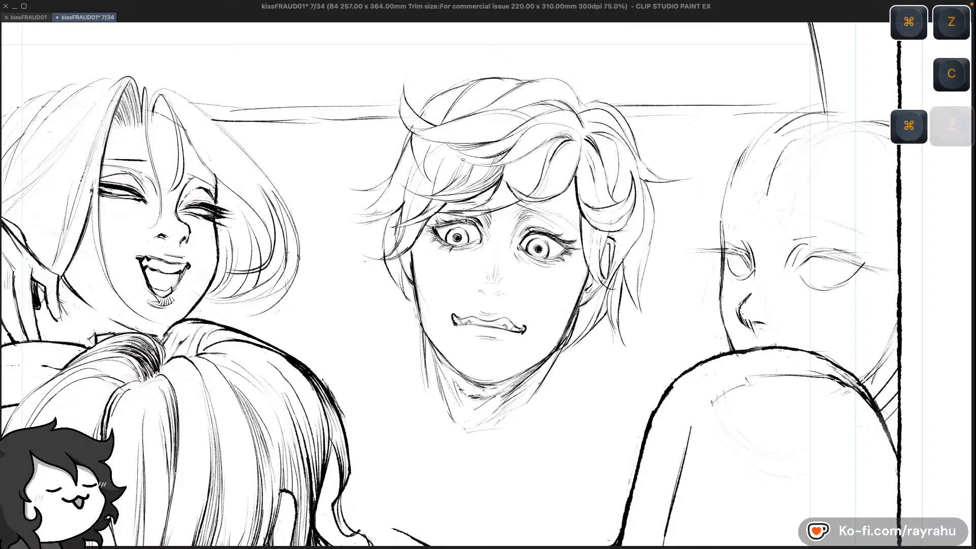
{"action": "key", "text": "super+z"}
{"action": "key", "text": "super+z"}
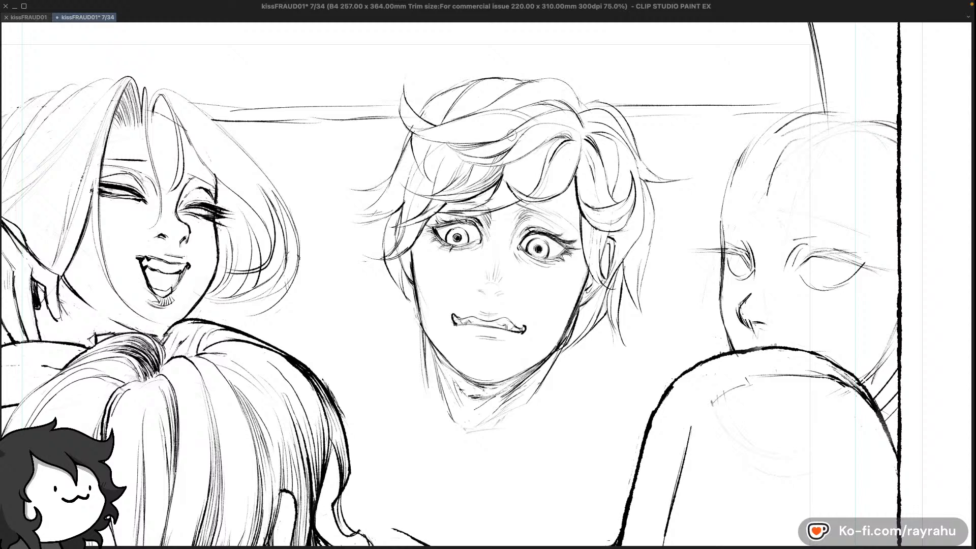
{"action": "key", "text": "super+z"}
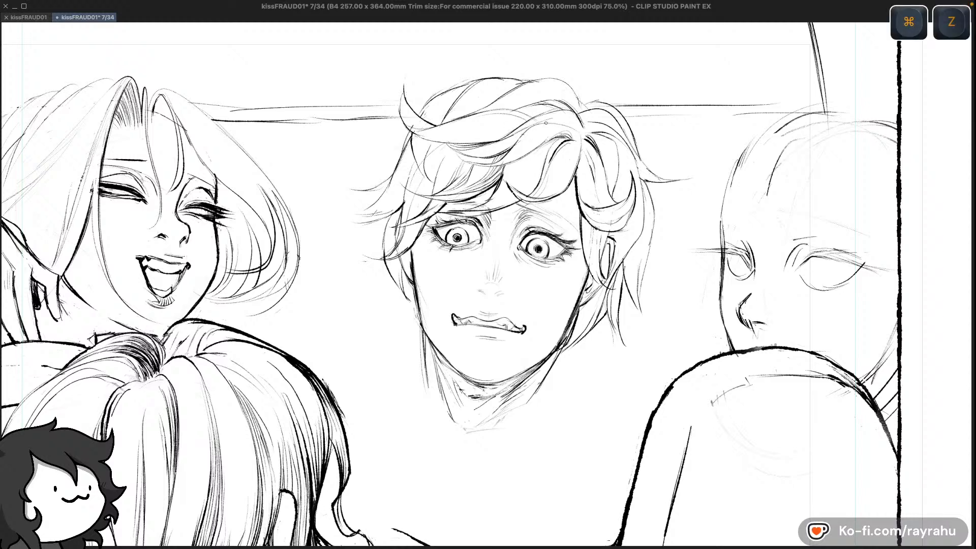
{"action": "key", "text": "super+z"}
{"action": "key", "text": "super+z"}
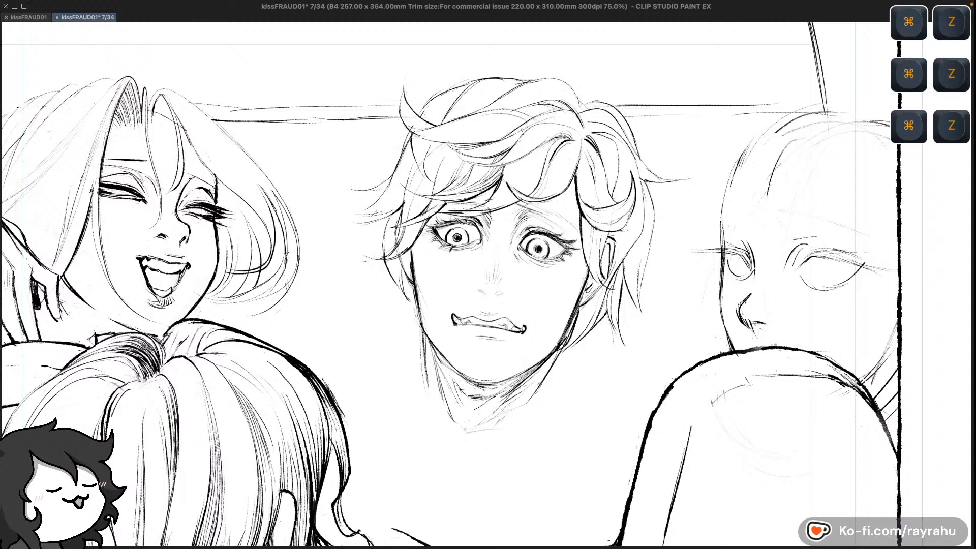
{"action": "key", "text": "super+z"}
{"action": "key", "text": "super+z"}
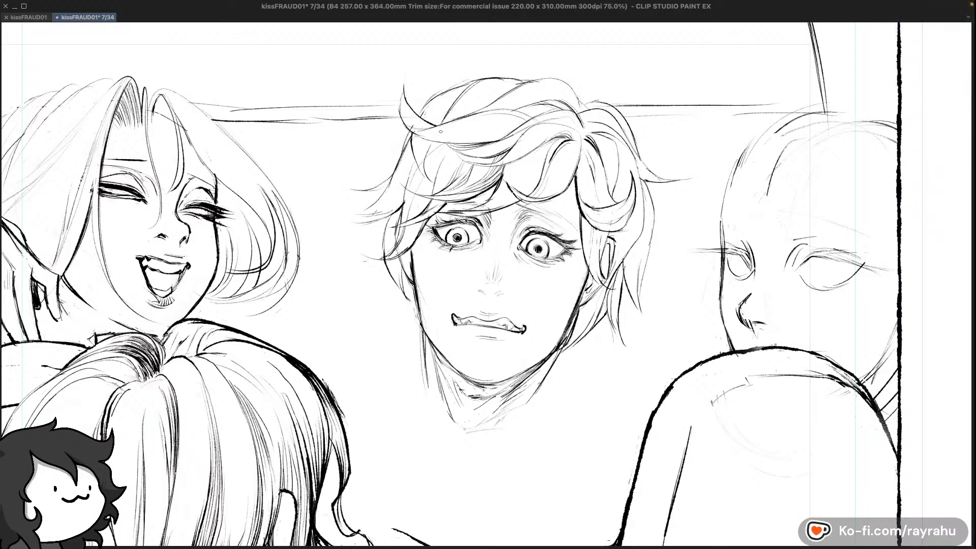
Thicken the outline of the outer hair tuft at the side of the frightened character's head, undoing the rejected strokes
{"action": "key", "text": "c"}
{"action": "key", "text": "super+z"}
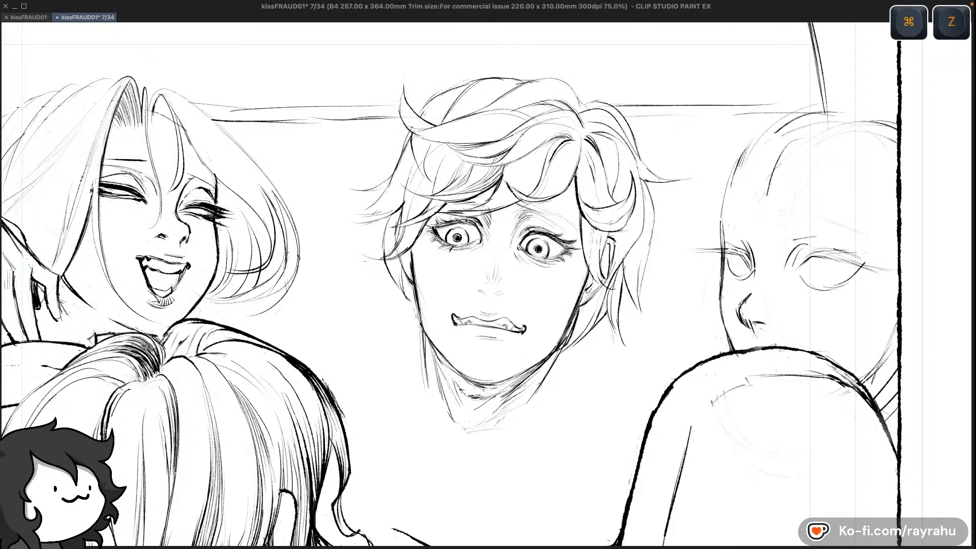
{"action": "key", "text": "c"}
{"action": "key", "text": "super+z"}
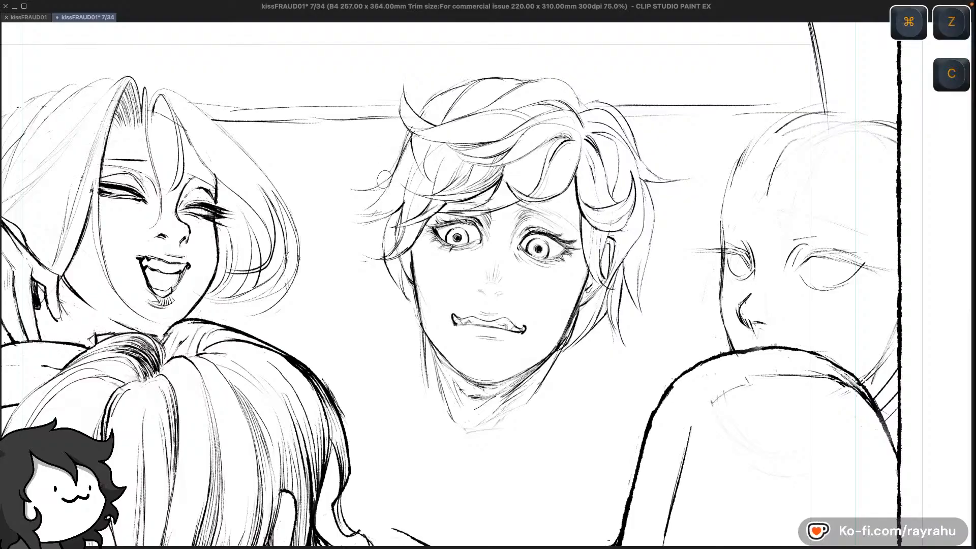
{"action": "key", "text": "super+z"}
{"action": "left_click_drag", "start_coordinate": [406, 145], "coordinate": [378, 189]}
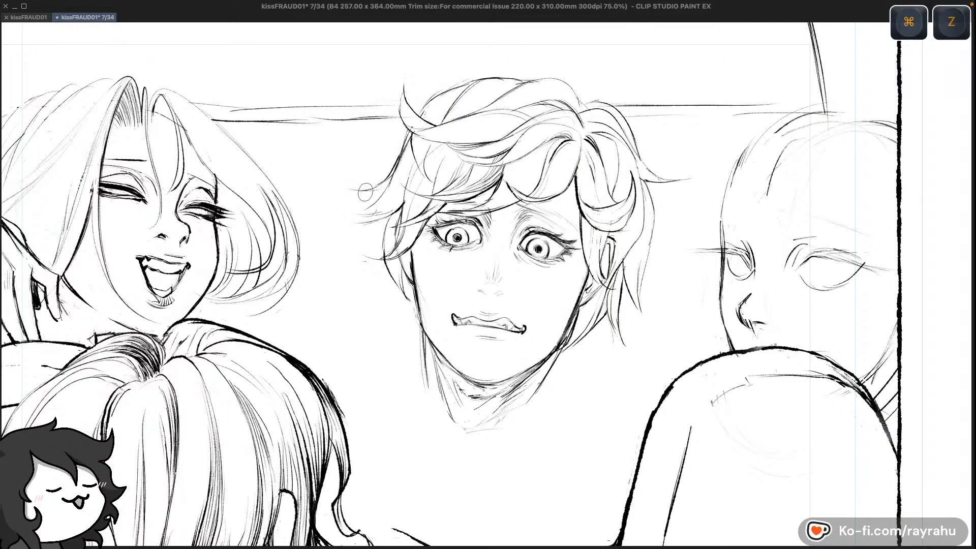
{"action": "key", "text": "super+z"}
{"action": "key", "text": "super+z"}
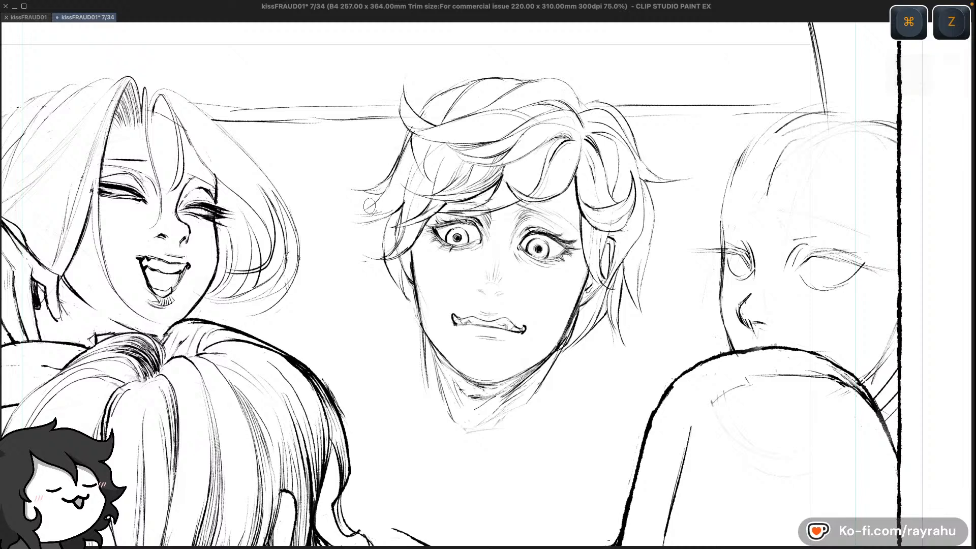
Refine the tapering tips of the outer hair tuft beside the frightened character's forehead, undoing the rejected strokes
{"action": "key", "text": "super+z"}
{"action": "key", "text": "super+z"}
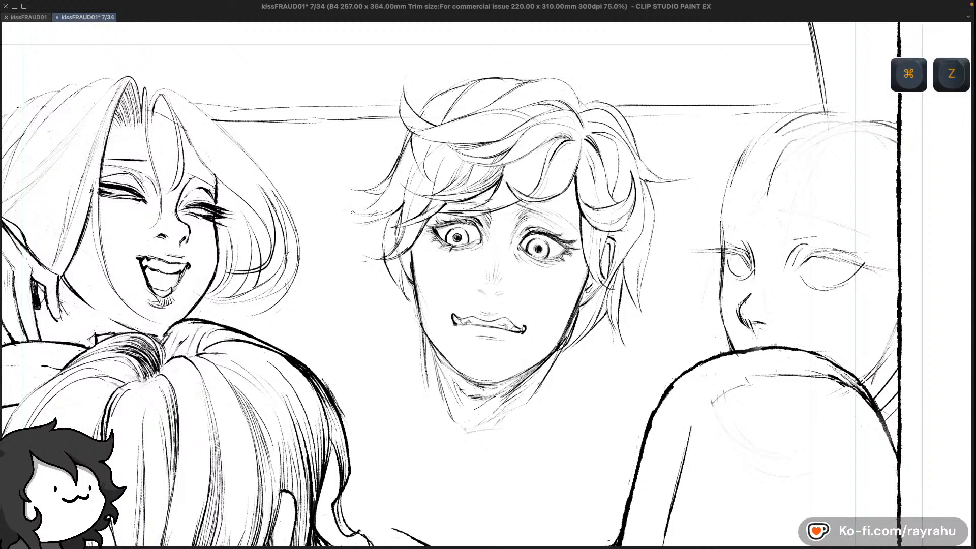
{"action": "key", "text": "super+z"}
{"action": "key", "text": "super+z"}
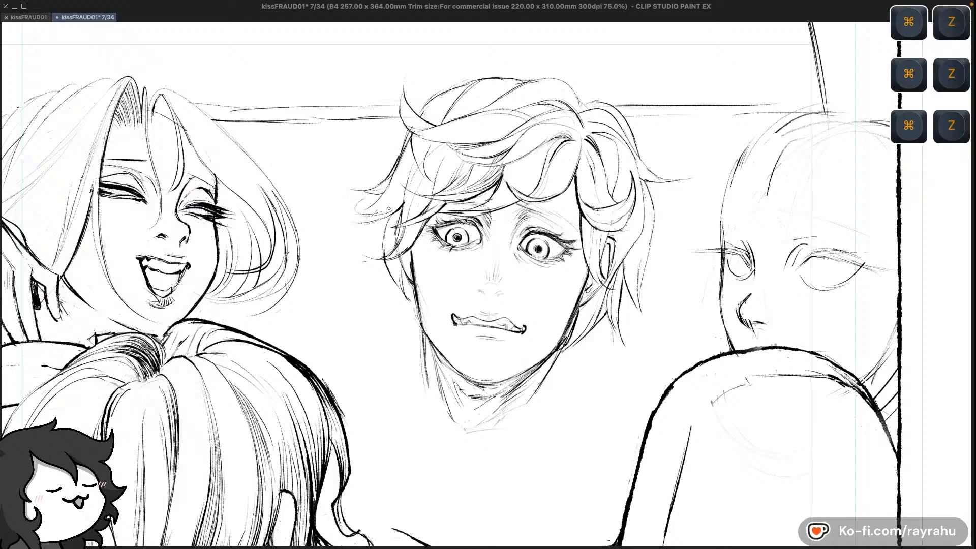
{"action": "key", "text": "super+z"}
{"action": "key", "text": "super+z"}
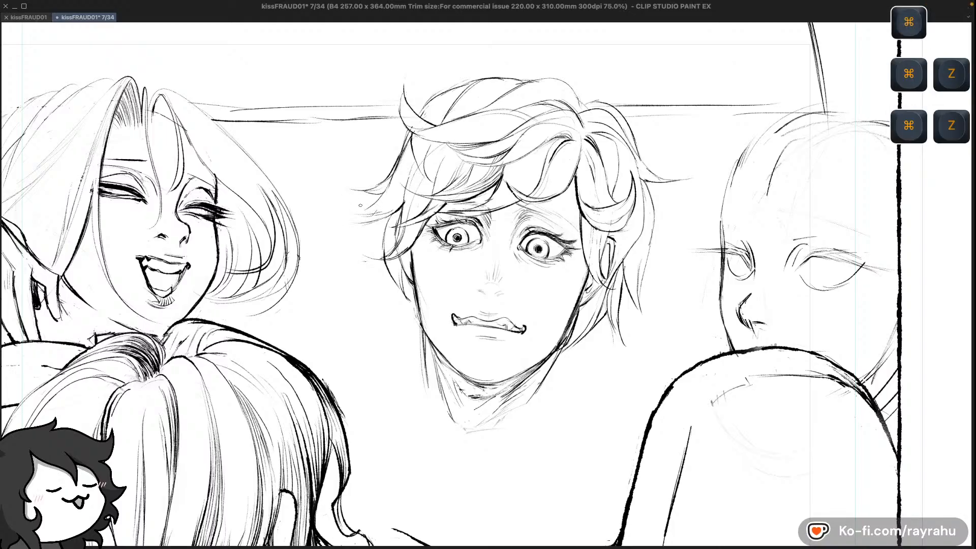
{"action": "key", "text": "super+z"}
{"action": "left_click_drag", "start_coordinate": [357, 199], "coordinate": [382, 209]}
{"action": "key", "text": "super+z"}
{"action": "key", "text": "super+z"}
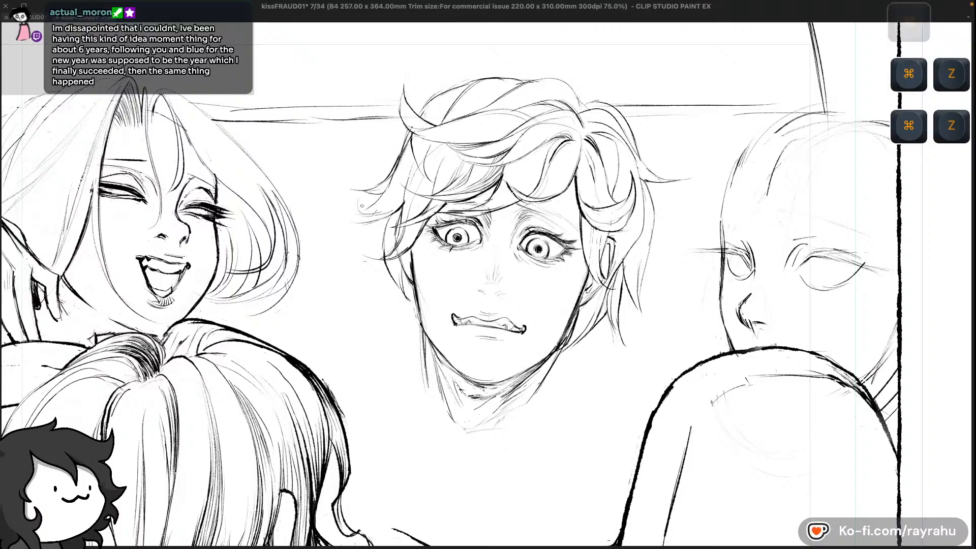
{"action": "key", "text": "super+z"}
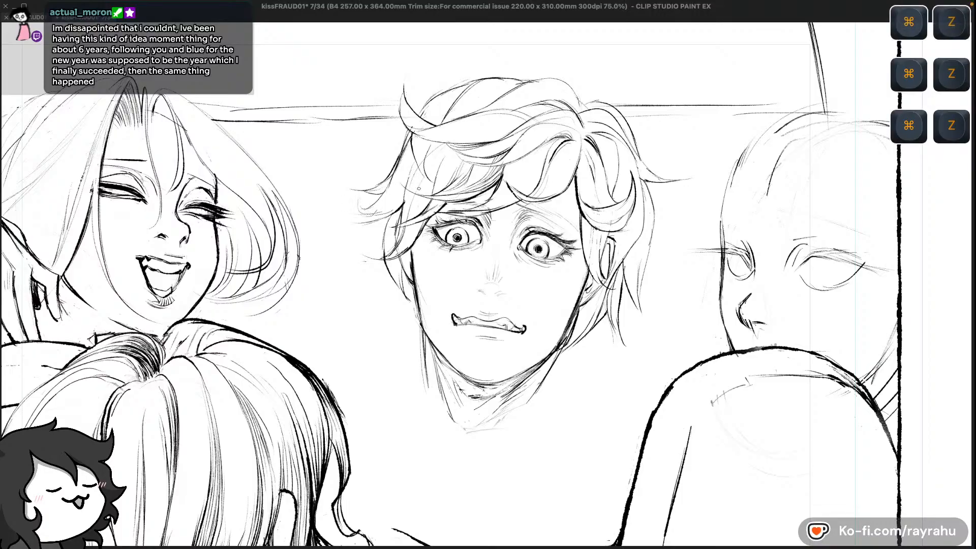
Touch up the strands between the side tuft and the fringe with ink and transparent colour, undoing misplaced strokes, and save the page
{"action": "key", "text": "super+z"}
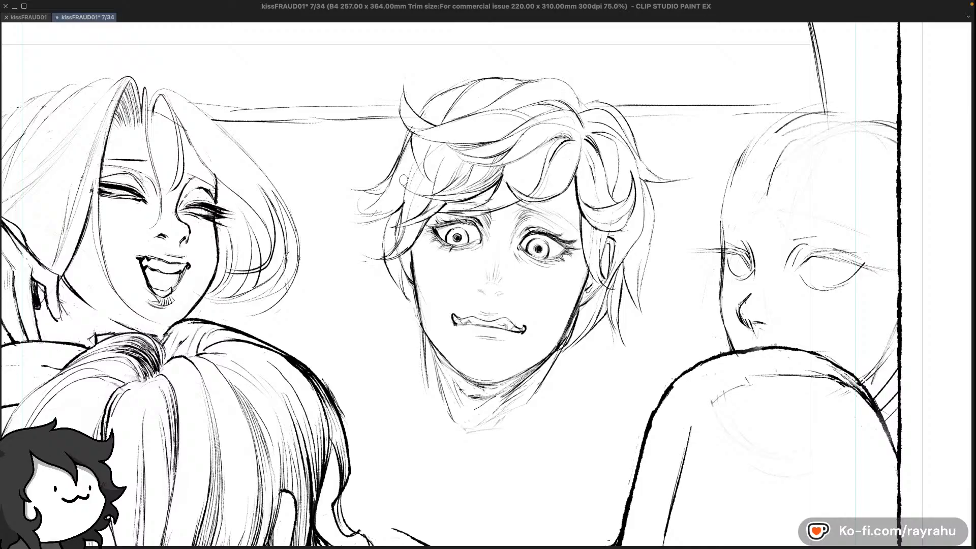
{"action": "key", "text": "super+z"}
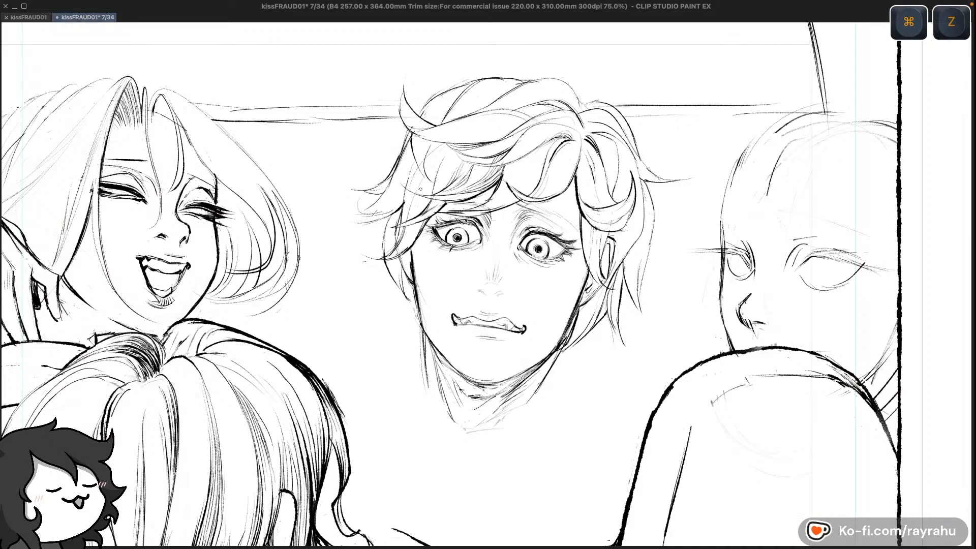
{"action": "key", "text": "c"}
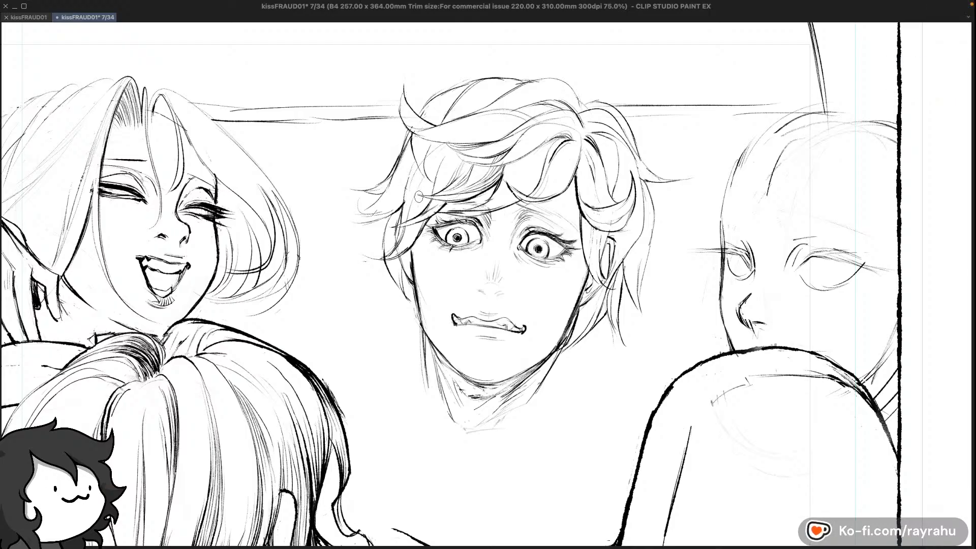
{"action": "key", "text": "c"}
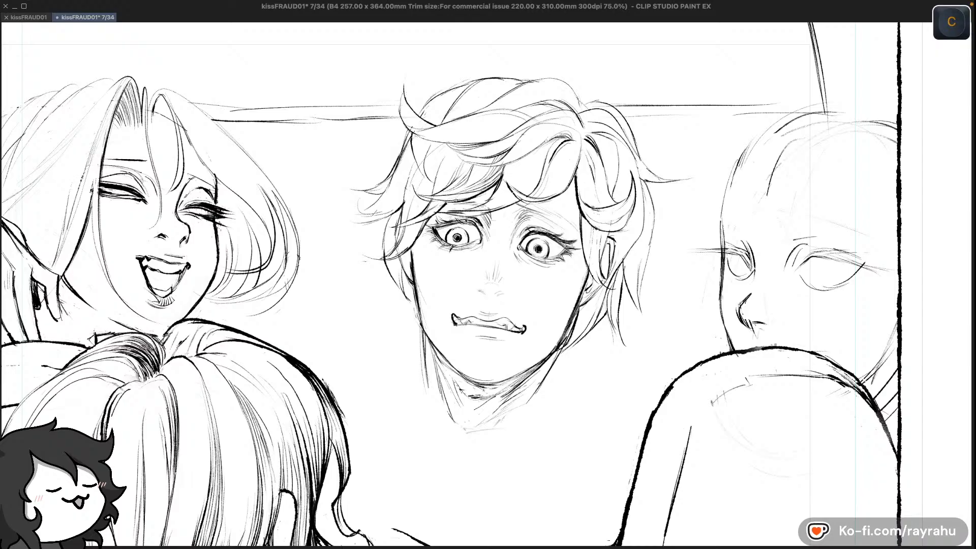
{"action": "key", "text": "super+z"}
{"action": "key", "text": "super+z"}
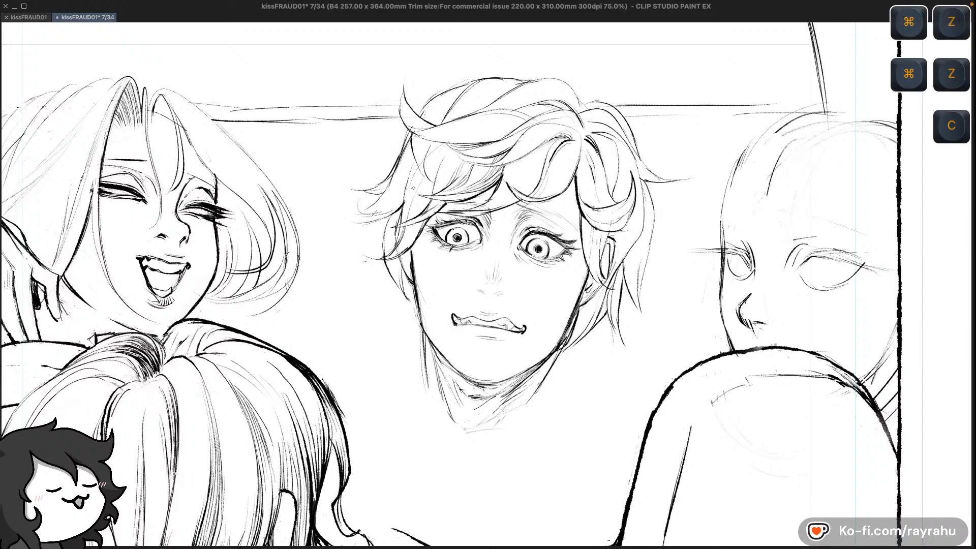
{"action": "key", "text": "super+z"}
{"action": "key", "text": "super+z"}
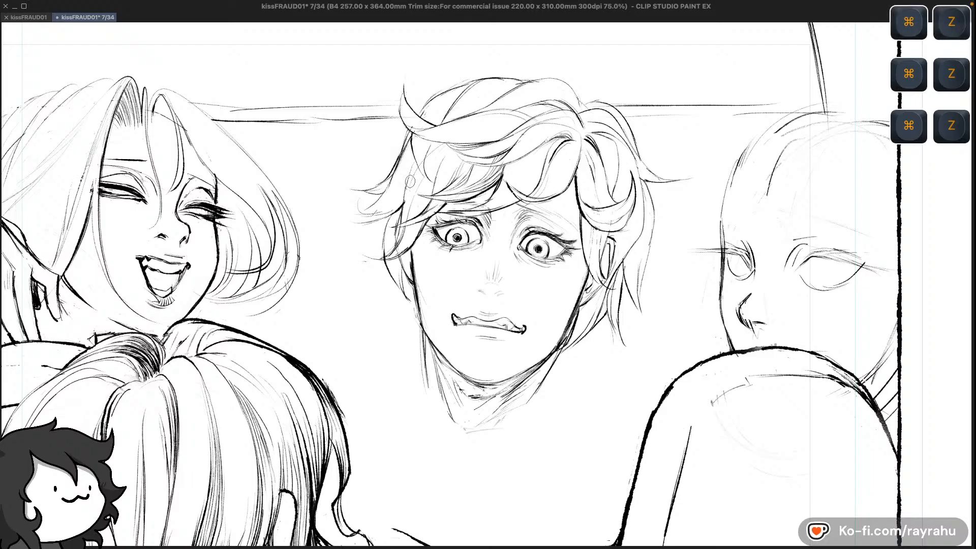
{"action": "left_click_drag", "start_coordinate": [412, 182], "coordinate": [436, 205]}
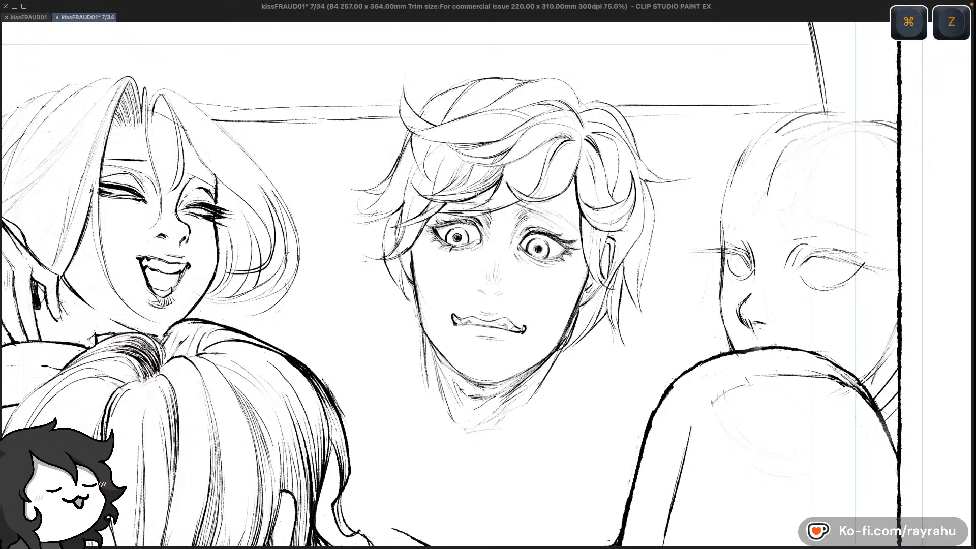
{"action": "key", "text": "c"}
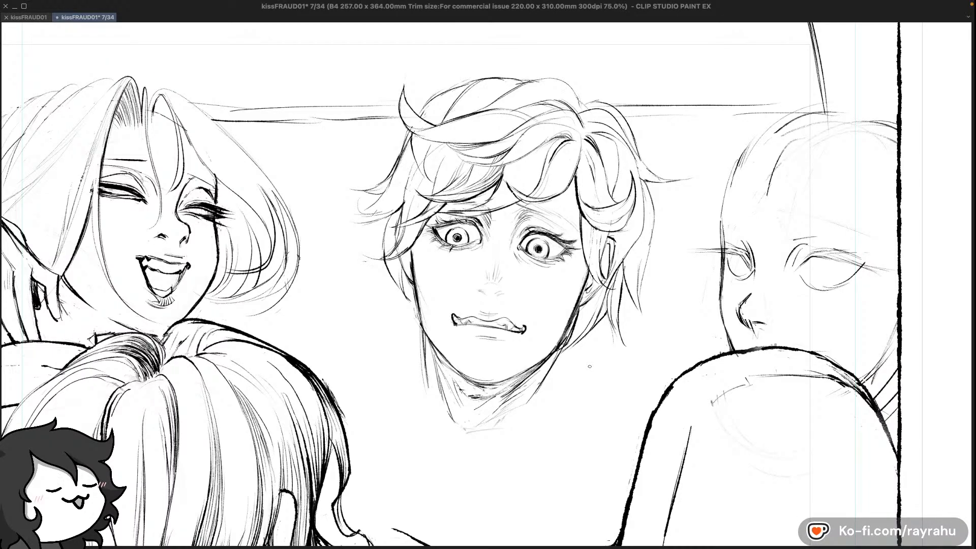
{"action": "key", "text": "ctrl+s"}
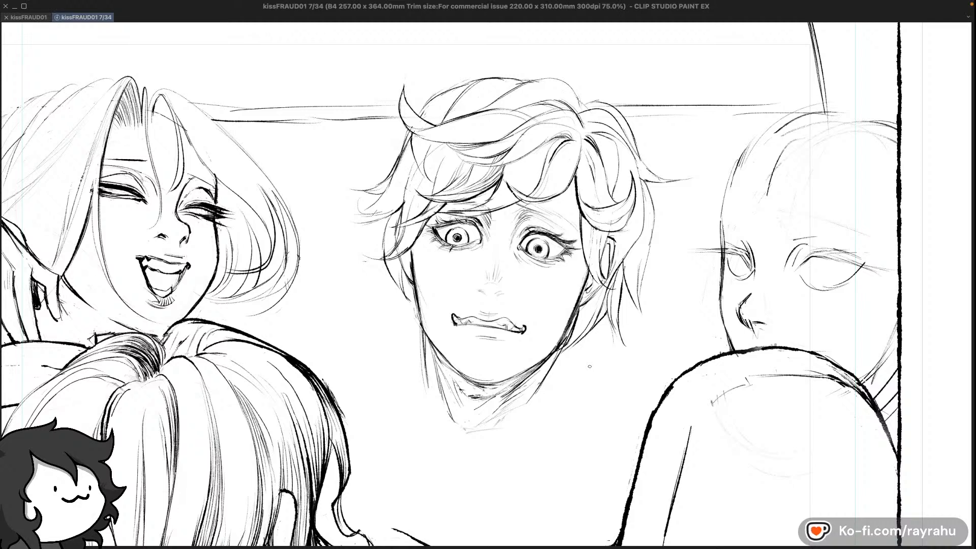
Examine the whole page's composition, comparing the frightened character's head with the surrounding figures and seats
{"action": "key", "text": "ctrl+shift+n"}
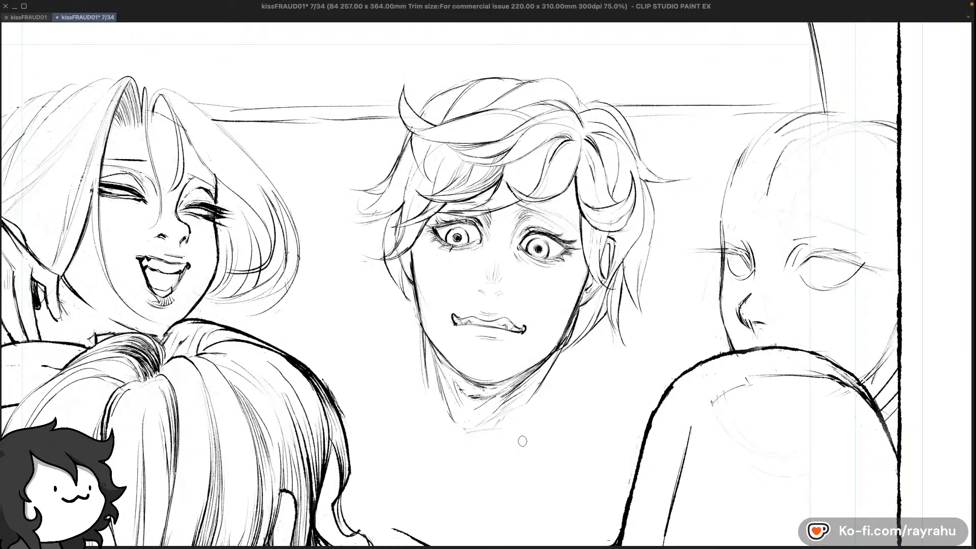
{"action": "scroll", "coordinate": [524, 439], "scroll_direction": "down", "scroll_amount": 1}
{"action": "key", "text": "space"}
{"action": "left_click_drag", "start_coordinate": [577, 453], "coordinate": [593, 252]}
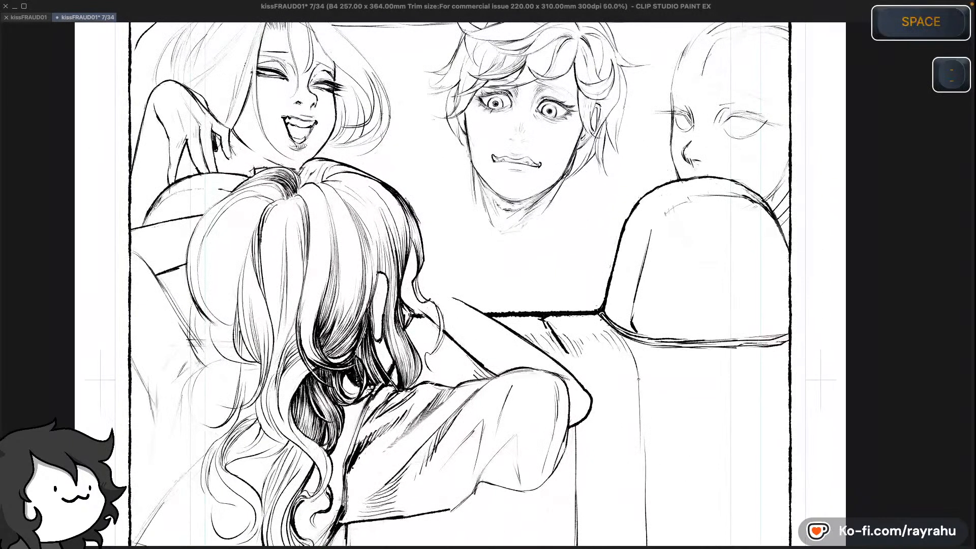
{"action": "key", "text": "minus"}
{"action": "key", "text": "minus"}
{"action": "key", "text": "space"}
{"action": "left_click_drag", "start_coordinate": [702, 433], "coordinate": [667, 349]}
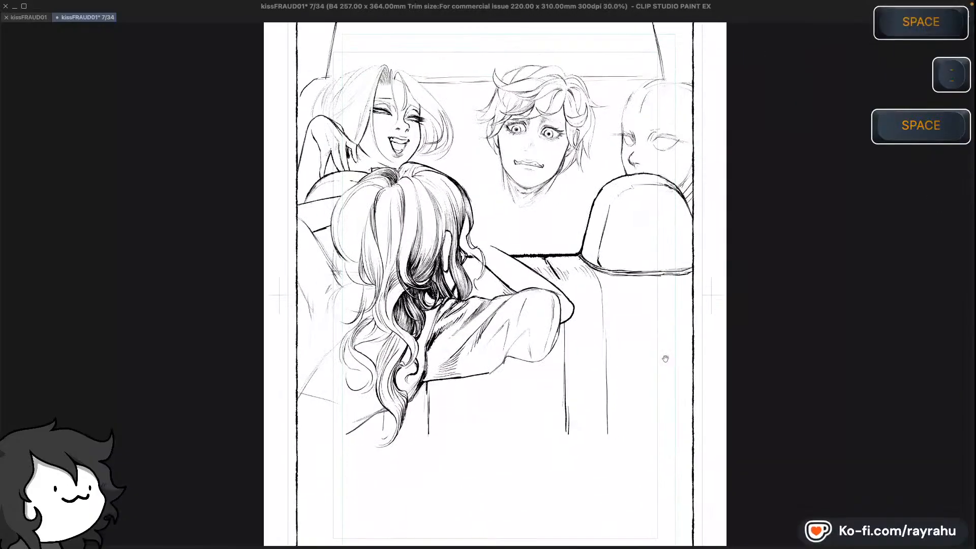
{"action": "key", "text": "shift+space"}
{"action": "key", "text": "minus"}
{"action": "key", "text": "space"}
{"action": "left_click_drag", "start_coordinate": [700, 357], "coordinate": [605, 324]}
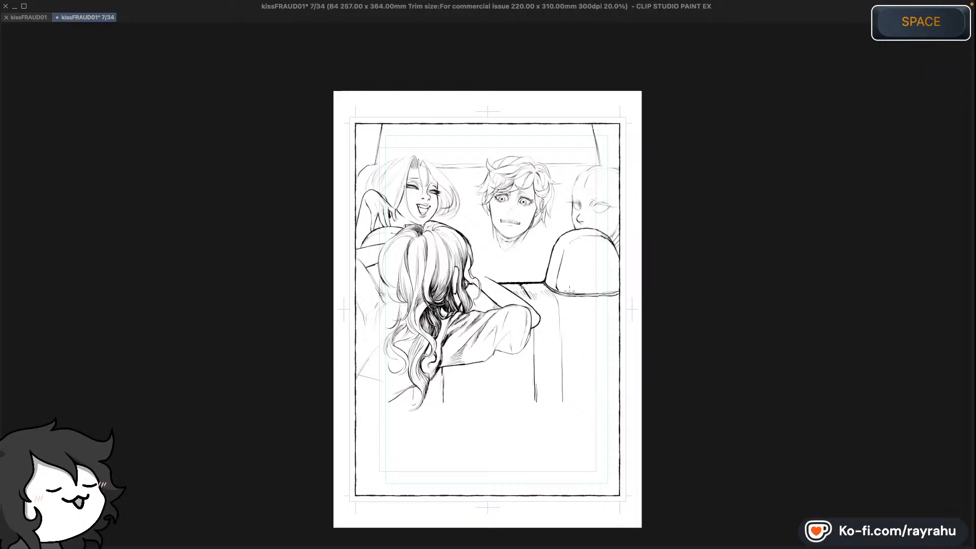
{"action": "key", "text": "equal"}
{"action": "key", "text": "equal"}
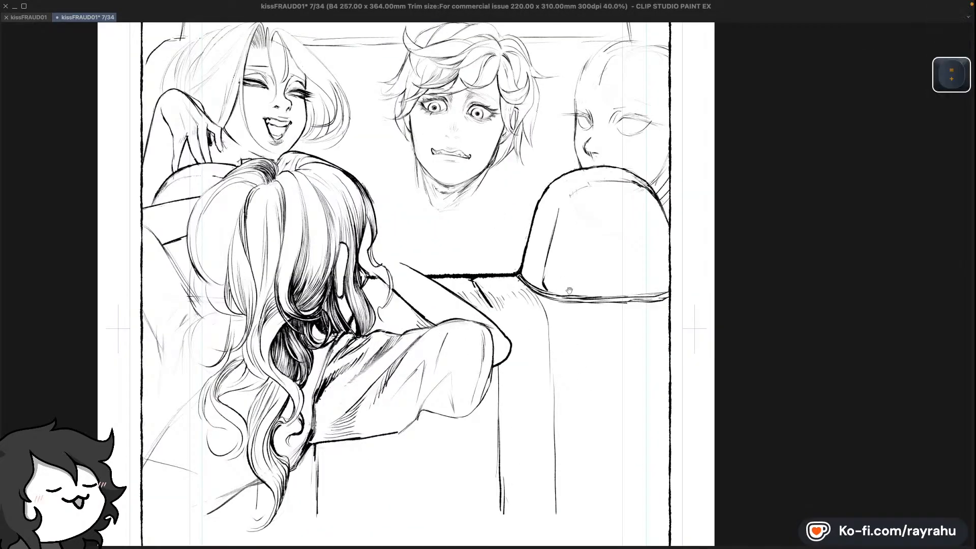
{"action": "left_click_drag", "start_coordinate": [438, 245], "coordinate": [489, 342]}
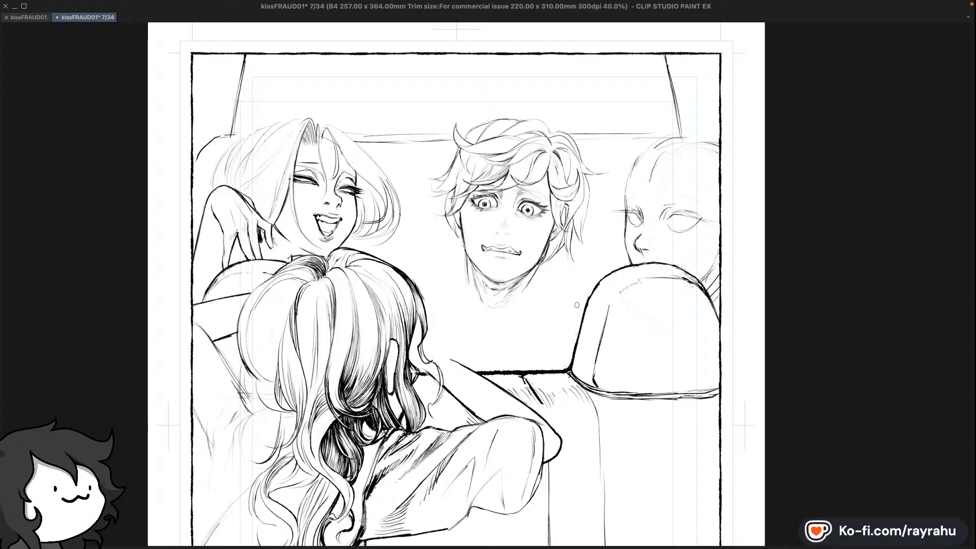
{"action": "scroll", "coordinate": [576, 310], "scroll_direction": "down", "scroll_amount": 2}
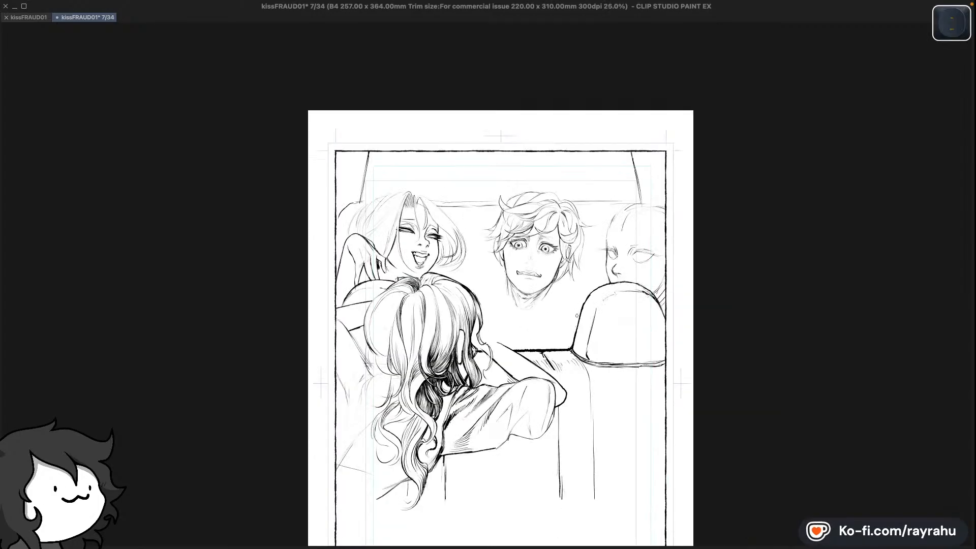
Check the page's recorded work time in the Information palette and save the page
{"action": "key", "text": "y"}
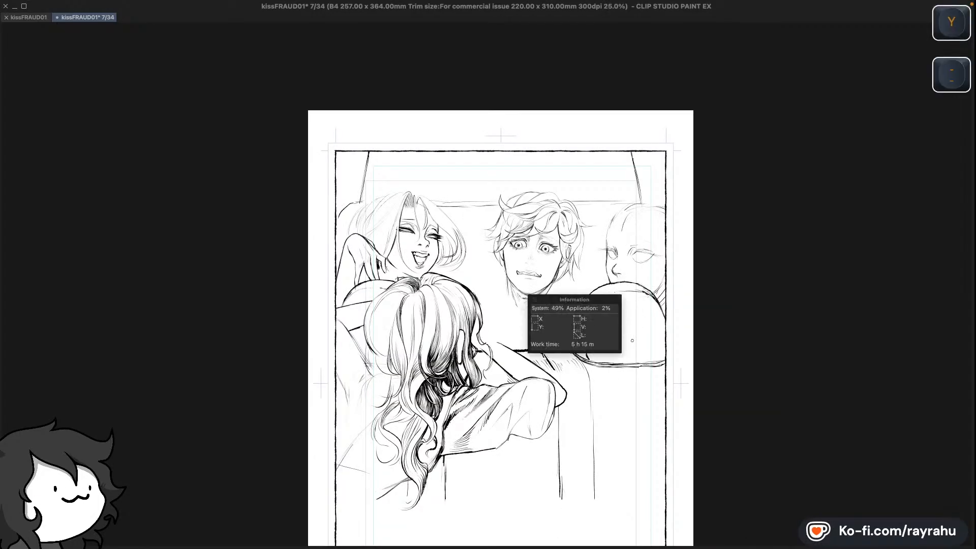
{"action": "key", "text": "y"}
{"action": "key", "text": "space"}
{"action": "left_click_drag", "start_coordinate": [499, 320], "coordinate": [528, 274]}
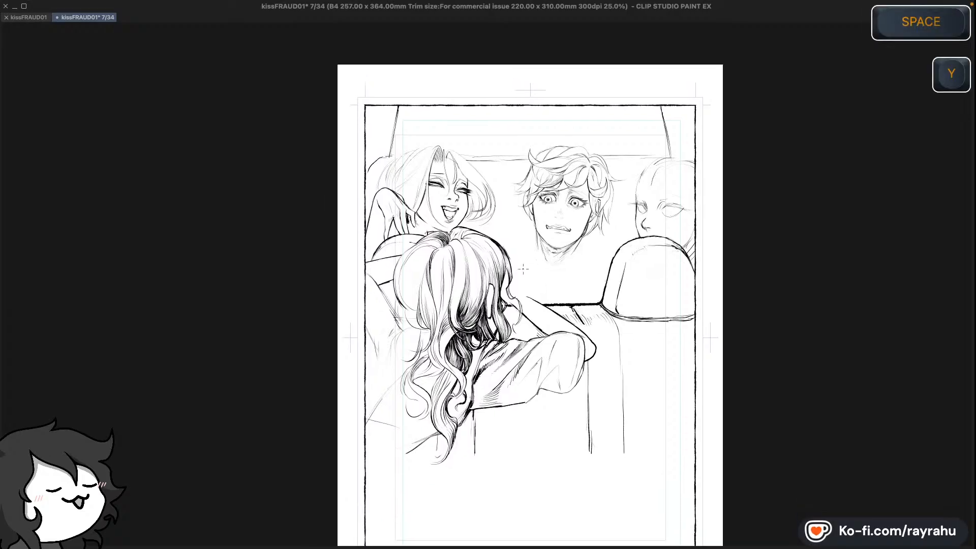
{"action": "key", "text": "equal"}
{"action": "key", "text": "equal"}
{"action": "key", "text": "space"}
{"action": "left_click_drag", "start_coordinate": [595, 236], "coordinate": [533, 276]}
{"action": "key", "text": "space"}
{"action": "key", "text": "super+s"}
{"action": "key", "text": "space"}
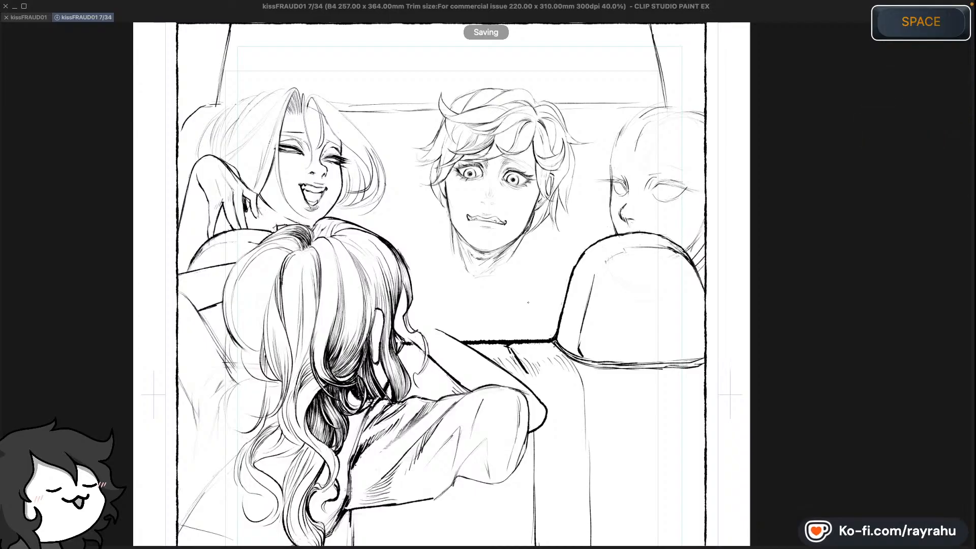
Review the saved page from the panel's upper border down to its empty lower area
{"action": "key", "text": "y"}
{"action": "key", "text": "space"}
{"action": "left_click_drag", "start_coordinate": [558, 310], "coordinate": [559, 351]}
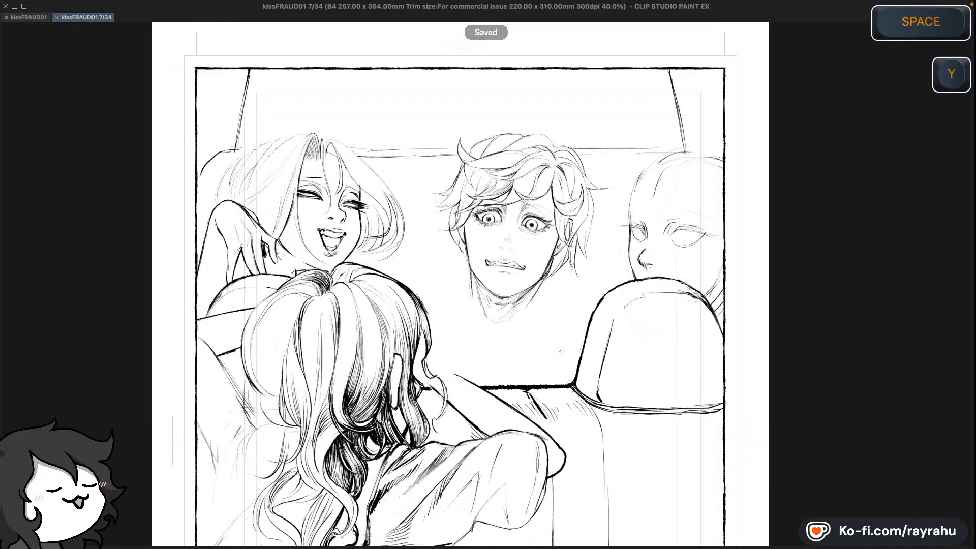
{"action": "key", "text": "minus"}
{"action": "left_click_drag", "start_coordinate": [566, 336], "coordinate": [563, 248]}
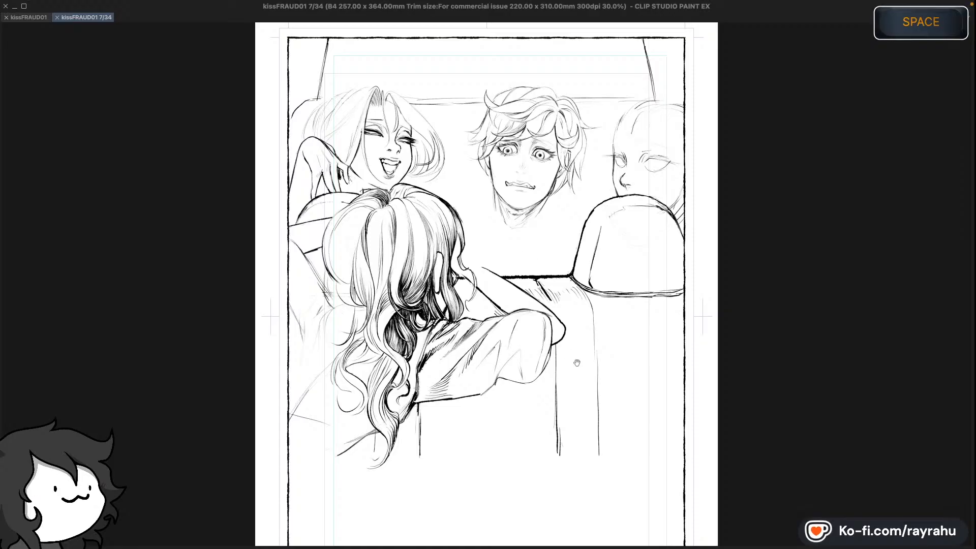
{"action": "left_click_drag", "start_coordinate": [568, 314], "coordinate": [584, 320]}
{"action": "scroll", "coordinate": [583, 320], "scroll_direction": "down", "scroll_amount": 3}
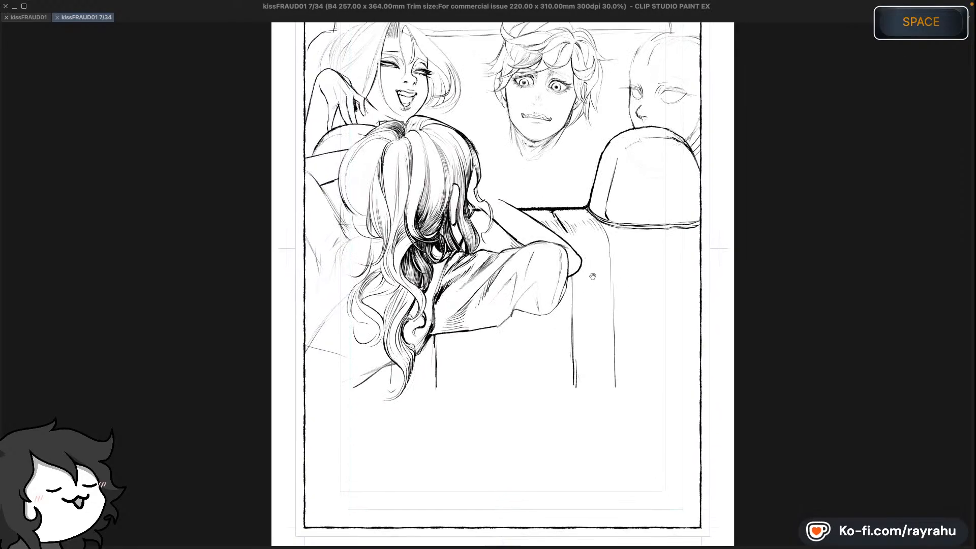
{"action": "scroll", "coordinate": [579, 230], "scroll_direction": "up", "scroll_amount": 3}
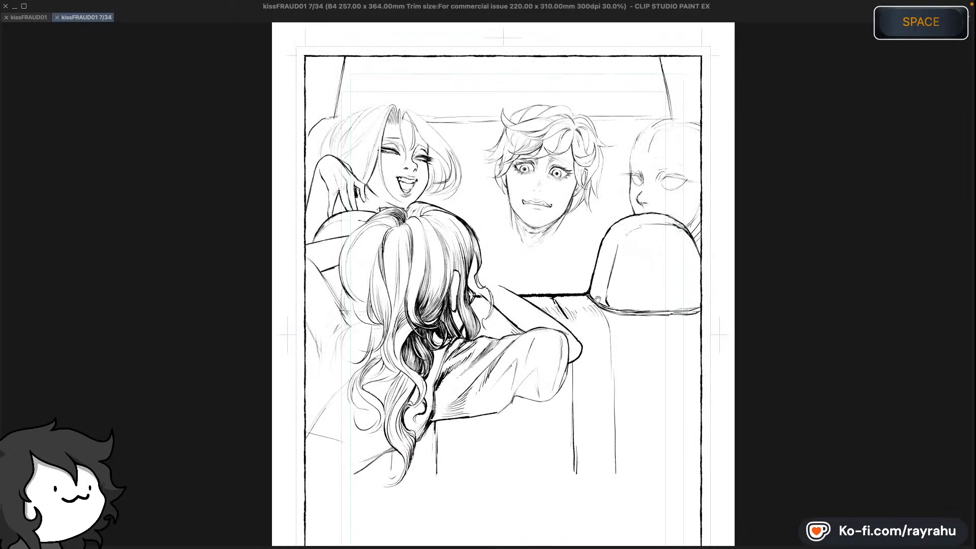
{"action": "scroll", "coordinate": [600, 322], "scroll_direction": "down", "scroll_amount": 3}
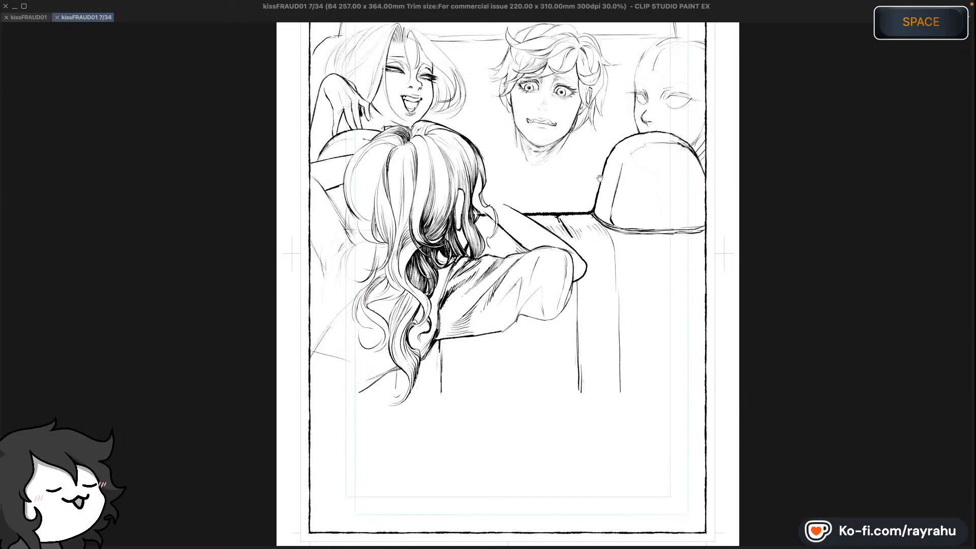
{"action": "scroll", "coordinate": [587, 282], "scroll_direction": "up", "scroll_amount": 3}
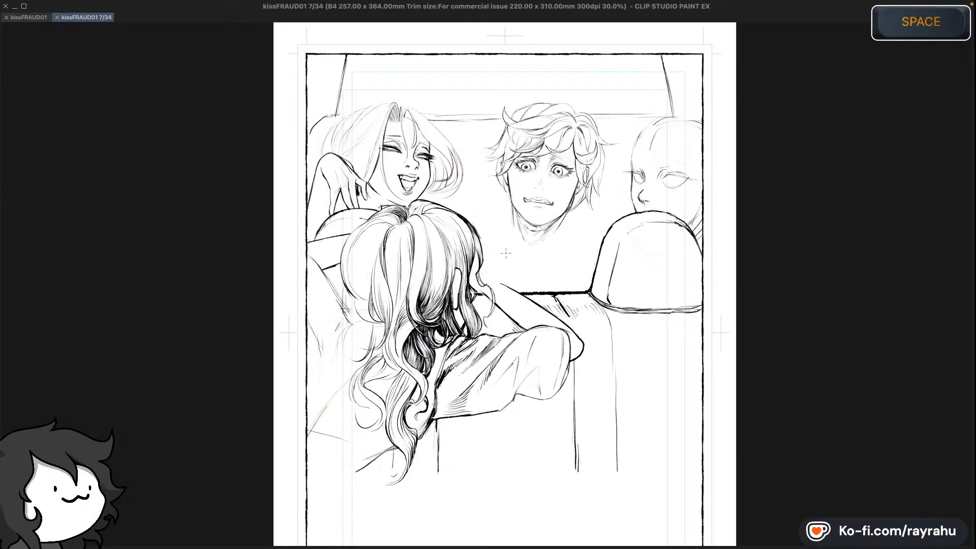
{"action": "left_click_drag", "start_coordinate": [599, 228], "coordinate": [595, 283]}
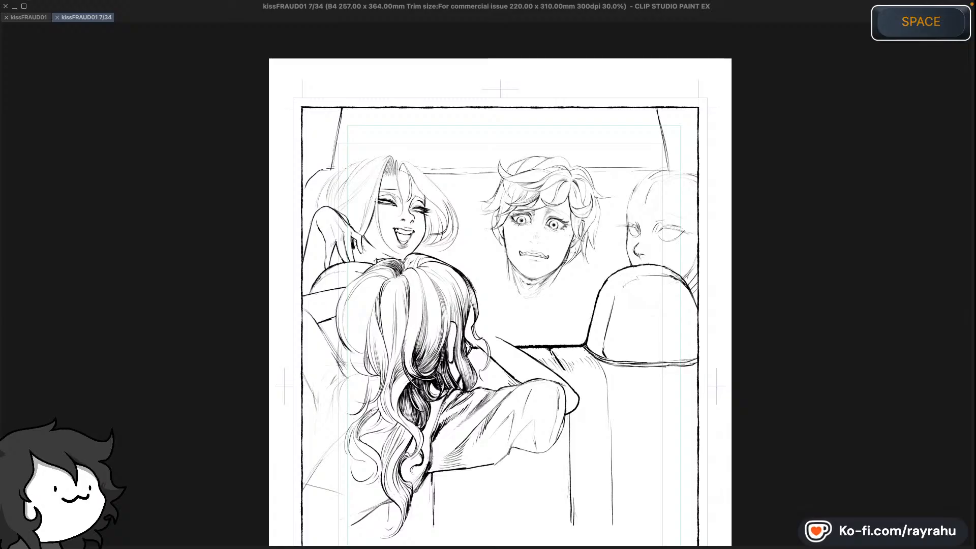
Check the page's layer structure and its recorded work time
{"action": "key", "text": "F7"}
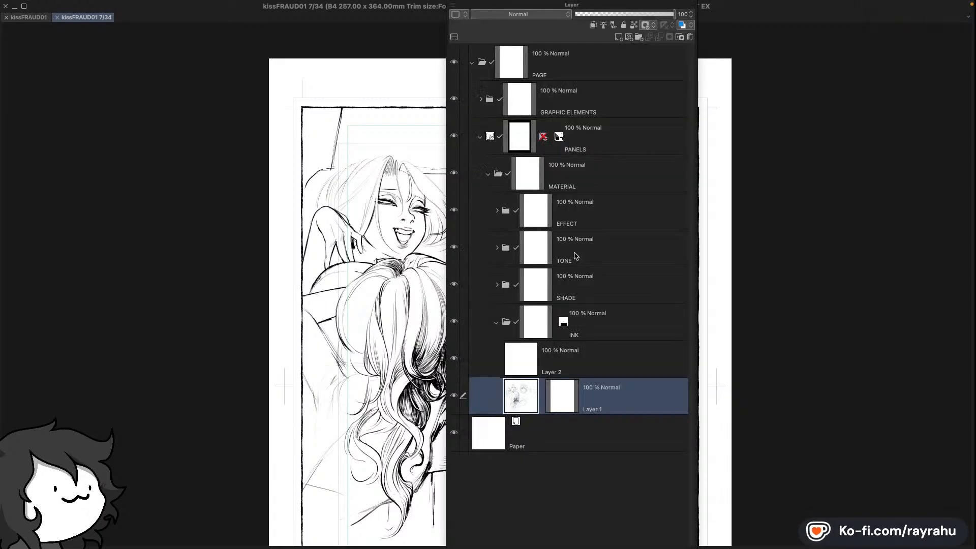
{"action": "key", "text": "l"}
{"action": "key", "text": "l"}
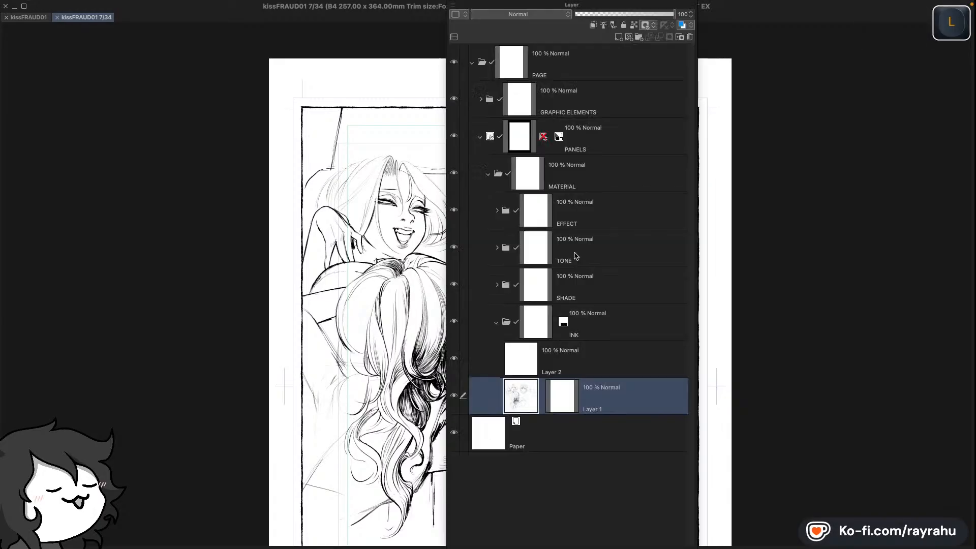
{"action": "key", "text": "l"}
{"action": "key", "text": "y"}
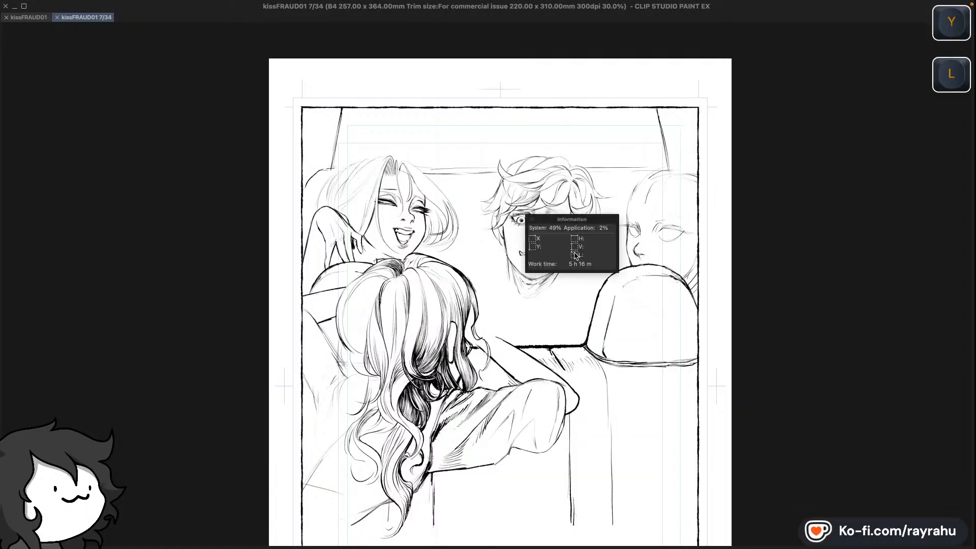
{"action": "key", "text": "y"}
{"action": "key", "text": "y"}
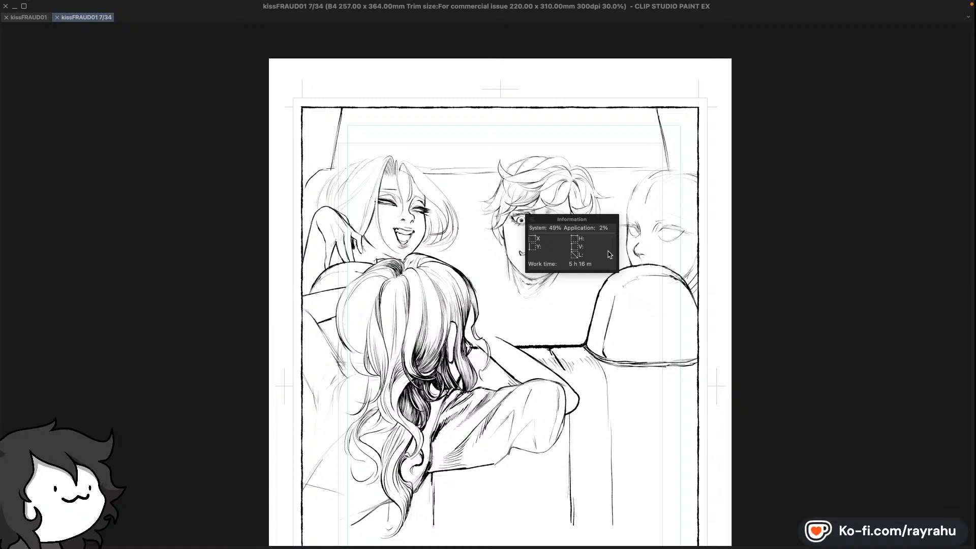
Hide the Information palette and clear any selection on page 7
{"action": "key", "text": "y"}
{"action": "left_click_drag", "start_coordinate": [575, 425], "coordinate": [579, 362]}
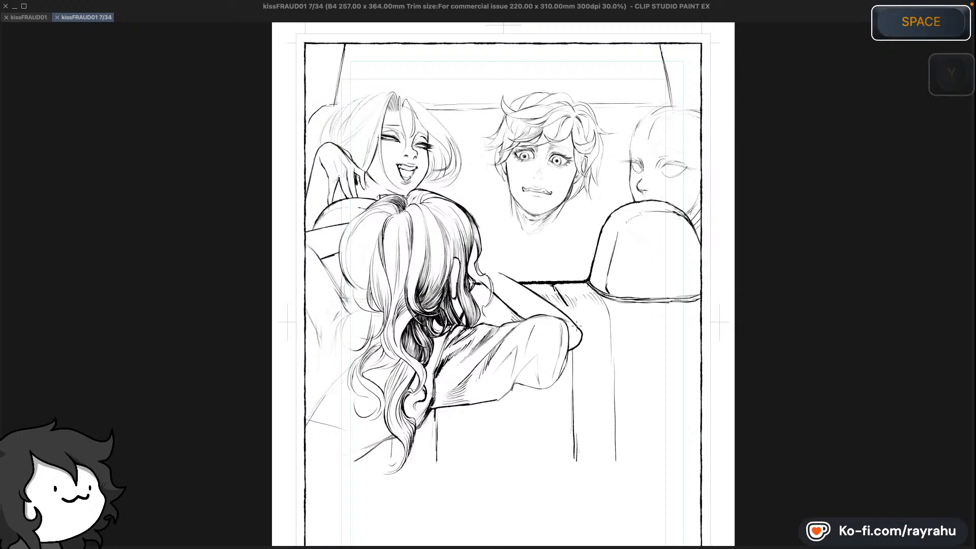
{"action": "key", "text": "super+d"}
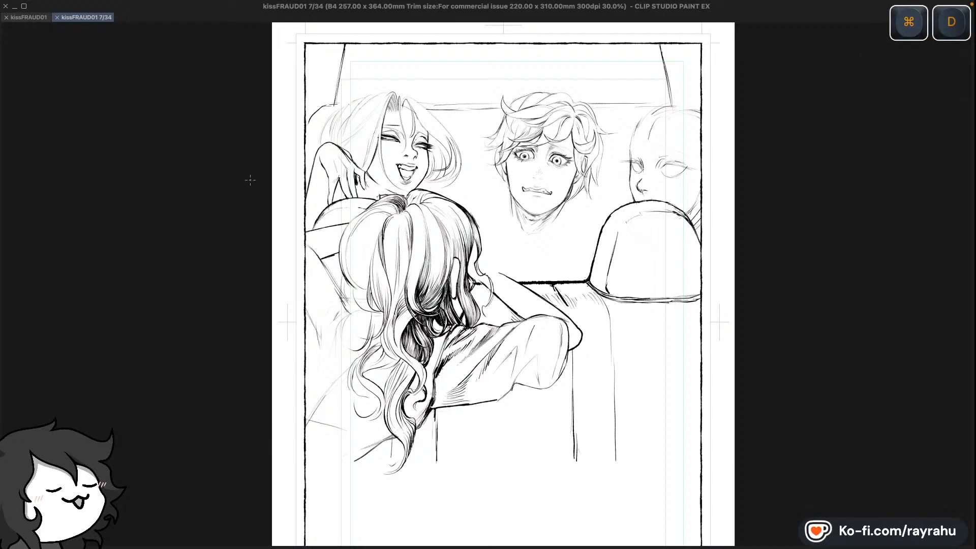
Switch to the kissFRAUD01 page overview and compare page 7 with the neighbouring pages
{"action": "left_click", "coordinate": [34, 19]}
{"action": "scroll", "coordinate": [482, 244], "scroll_direction": "right", "scroll_amount": 10}
{"action": "scroll", "coordinate": [482, 245], "scroll_direction": "left", "scroll_amount": 10}
{"action": "scroll", "coordinate": [482, 246], "scroll_direction": "left", "scroll_amount": 3}
{"action": "scroll", "coordinate": [483, 245], "scroll_direction": "right", "scroll_amount": 6}
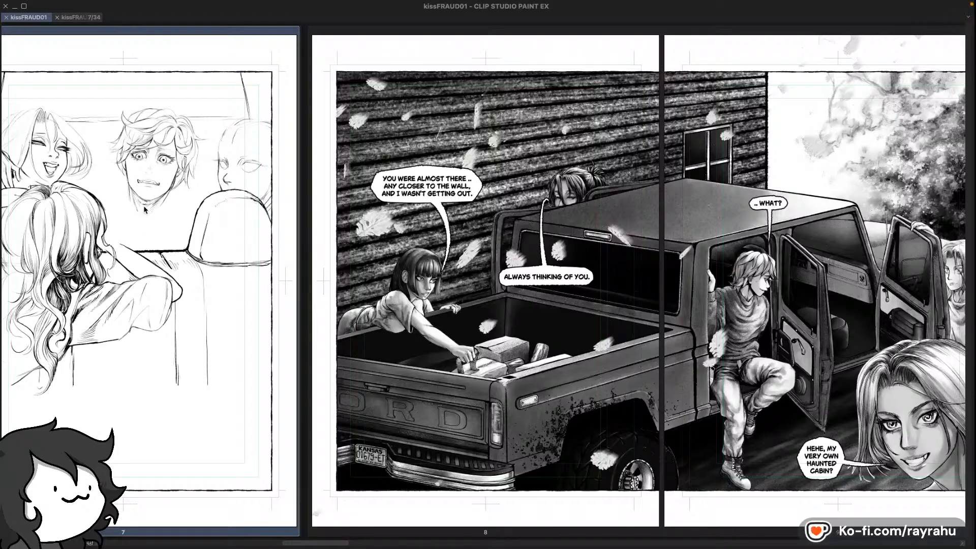
{"action": "key", "text": "space"}
{"action": "scroll", "coordinate": [143, 146], "scroll_direction": "left", "scroll_amount": 6}
{"action": "scroll", "coordinate": [143, 146], "scroll_direction": "right", "scroll_amount": 6}
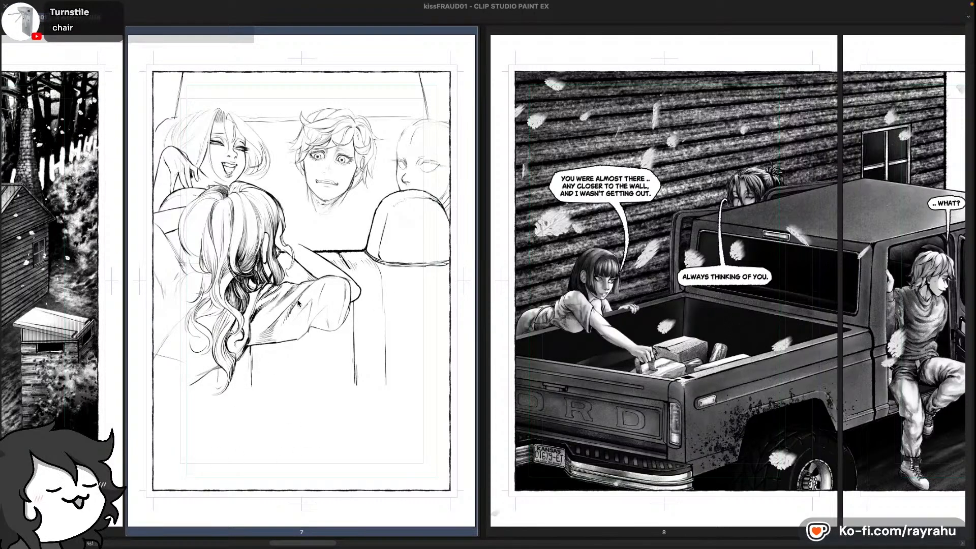
Examine the truck spread on pages 8 and 9 and the pages from 10 onward in the overview
{"action": "scroll", "coordinate": [299, 303], "scroll_direction": "right", "scroll_amount": 5}
{"action": "scroll", "coordinate": [299, 304], "scroll_direction": "left", "scroll_amount": 4}
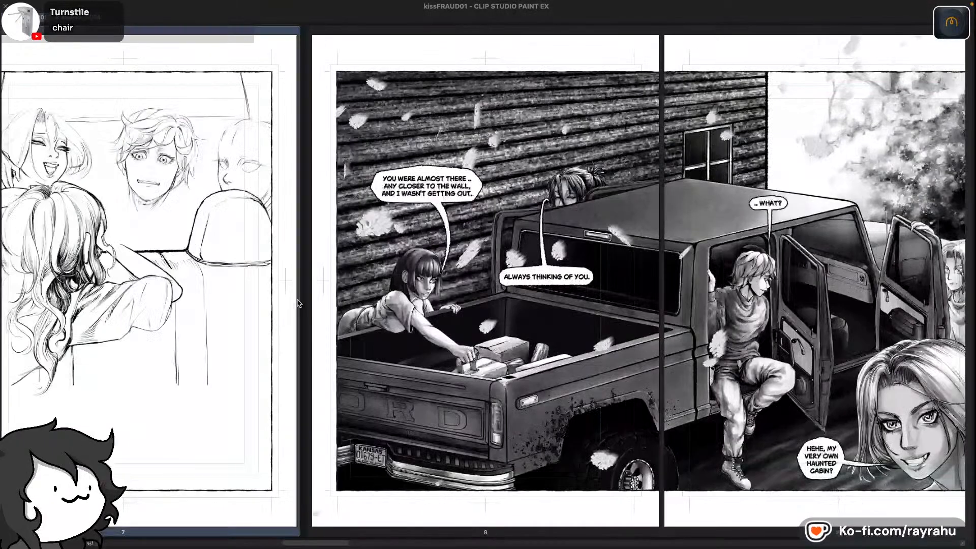
{"action": "scroll", "coordinate": [298, 304], "scroll_direction": "right", "scroll_amount": 5}
{"action": "scroll", "coordinate": [546, 227], "scroll_direction": "left", "scroll_amount": 4}
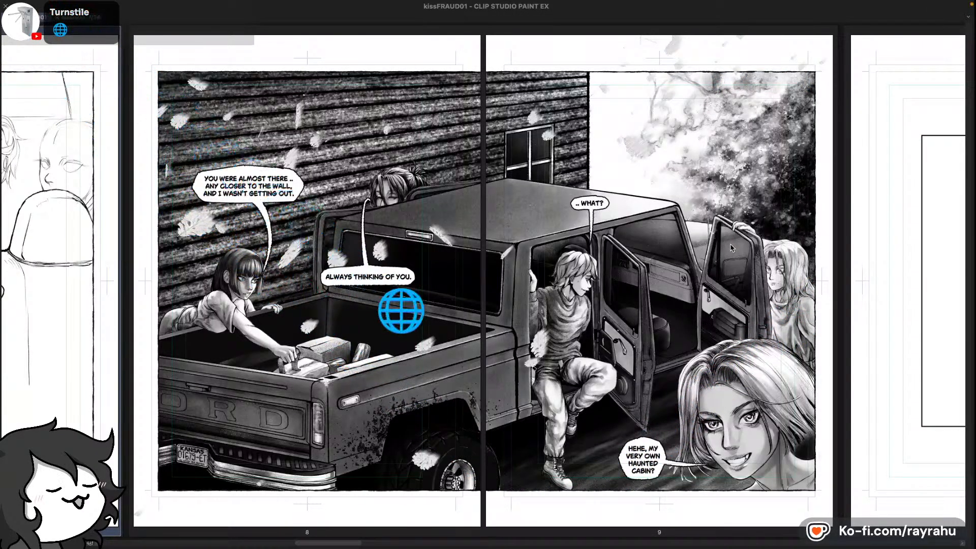
{"action": "scroll", "coordinate": [729, 247], "scroll_direction": "right", "scroll_amount": 5}
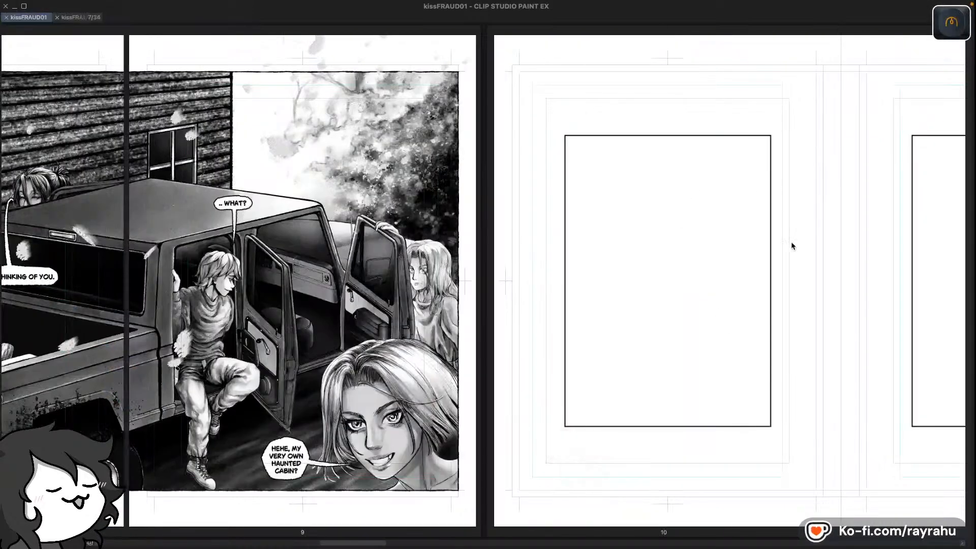
{"action": "scroll", "coordinate": [782, 224], "scroll_direction": "right", "scroll_amount": 3}
{"action": "scroll", "coordinate": [785, 259], "scroll_direction": "right", "scroll_amount": 4}
{"action": "scroll", "coordinate": [693, 265], "scroll_direction": "left", "scroll_amount": 10}
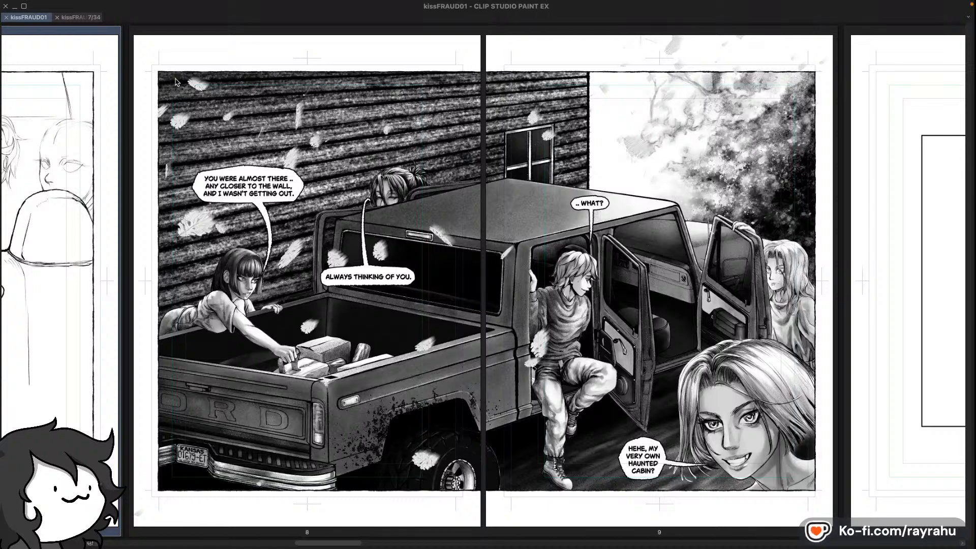
Compare the page 7 canvas with its place beside page 6 in the overview, ending on the page 7 canvas
{"action": "left_click", "coordinate": [92, 18]}
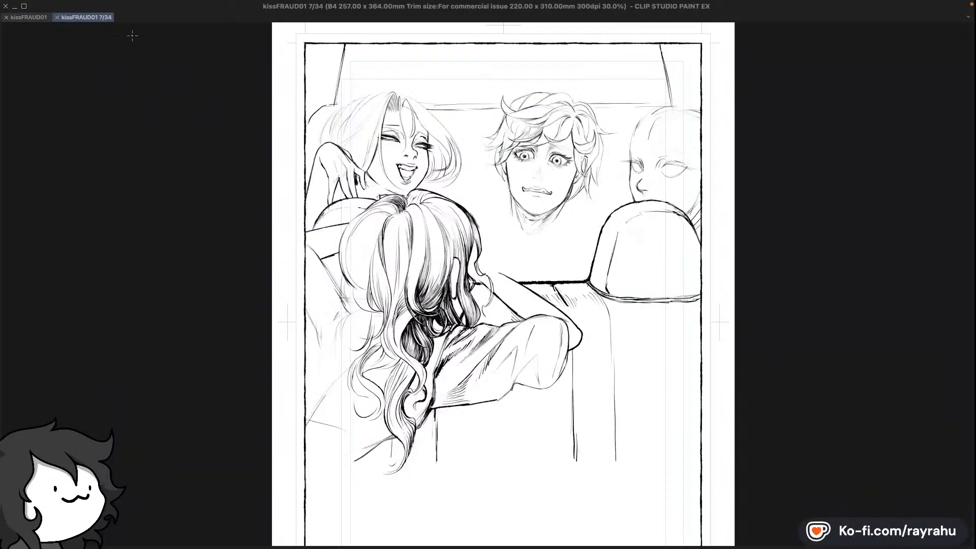
{"action": "left_click", "coordinate": [33, 18]}
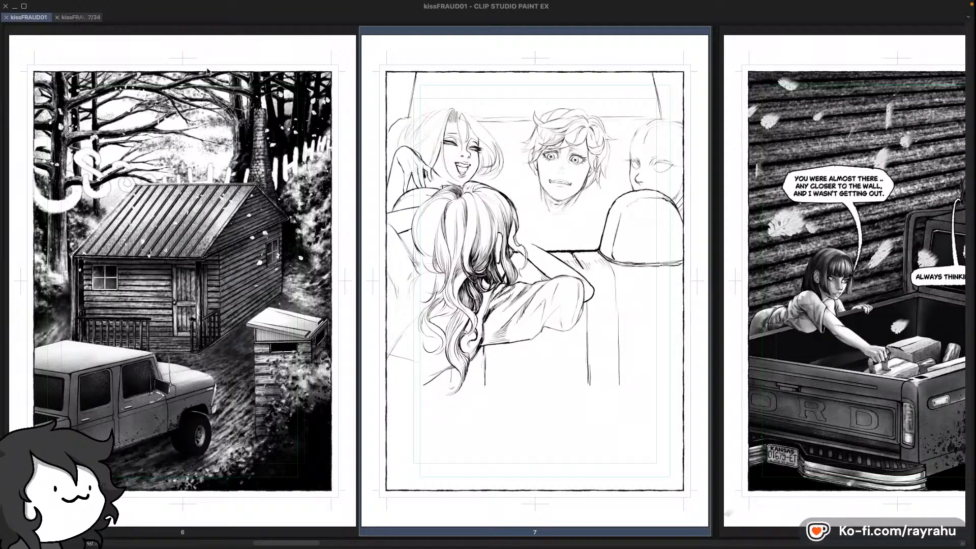
{"action": "left_click", "coordinate": [86, 17]}
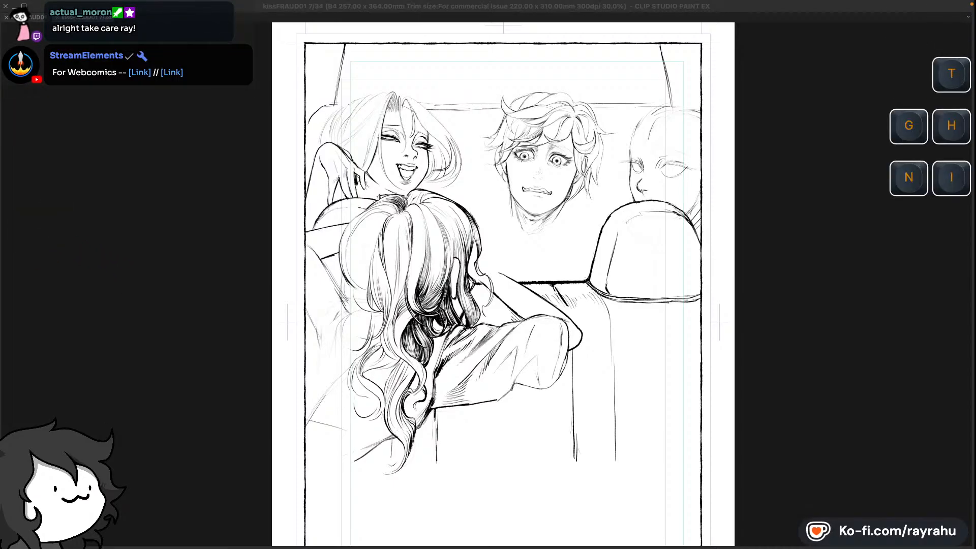
{"action": "key", "text": "Return"}
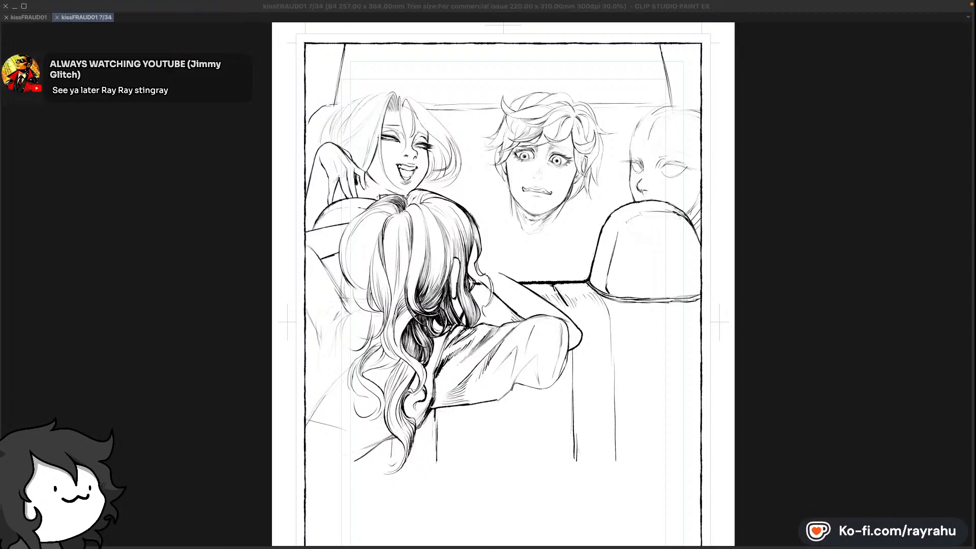
{"action": "type", "text": "see ya"}
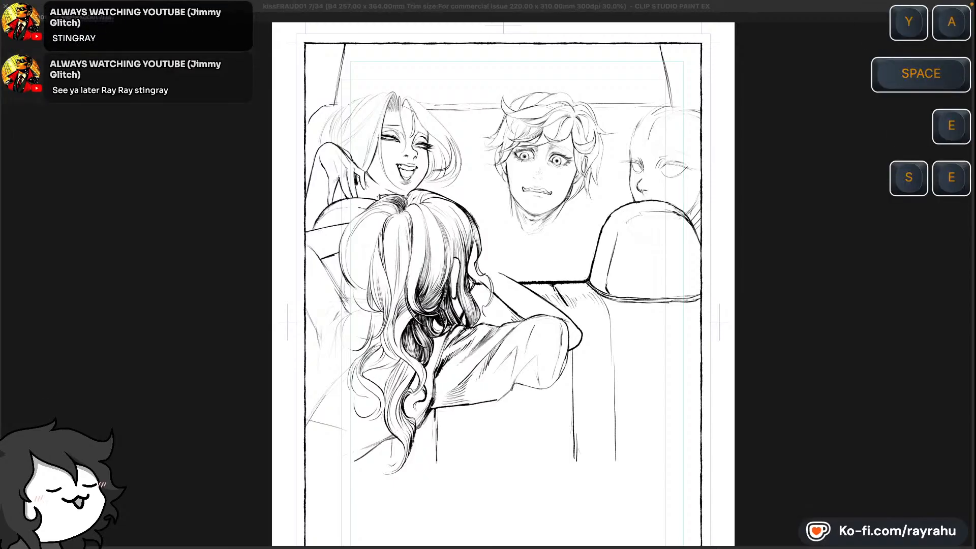
{"action": "type", "text": "!"}
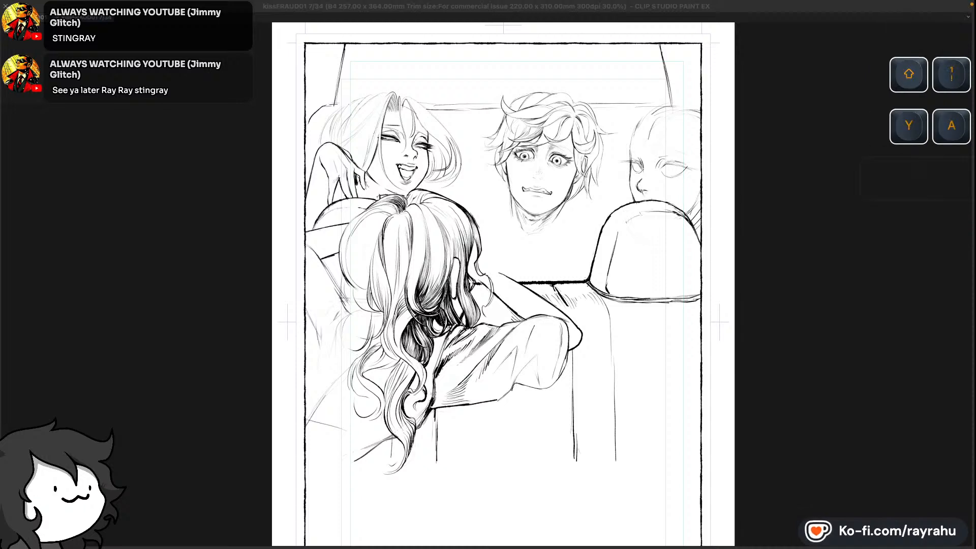
{"action": "key", "text": "Return"}
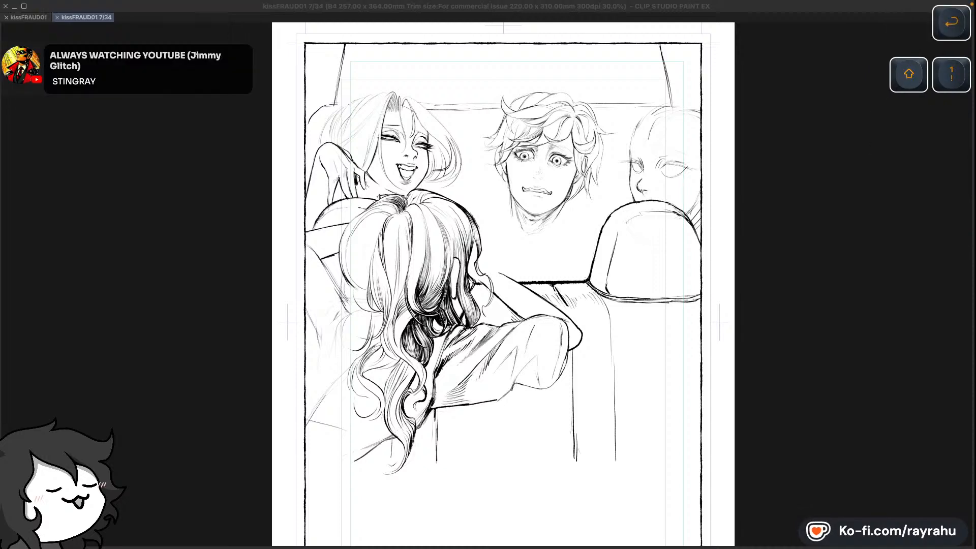